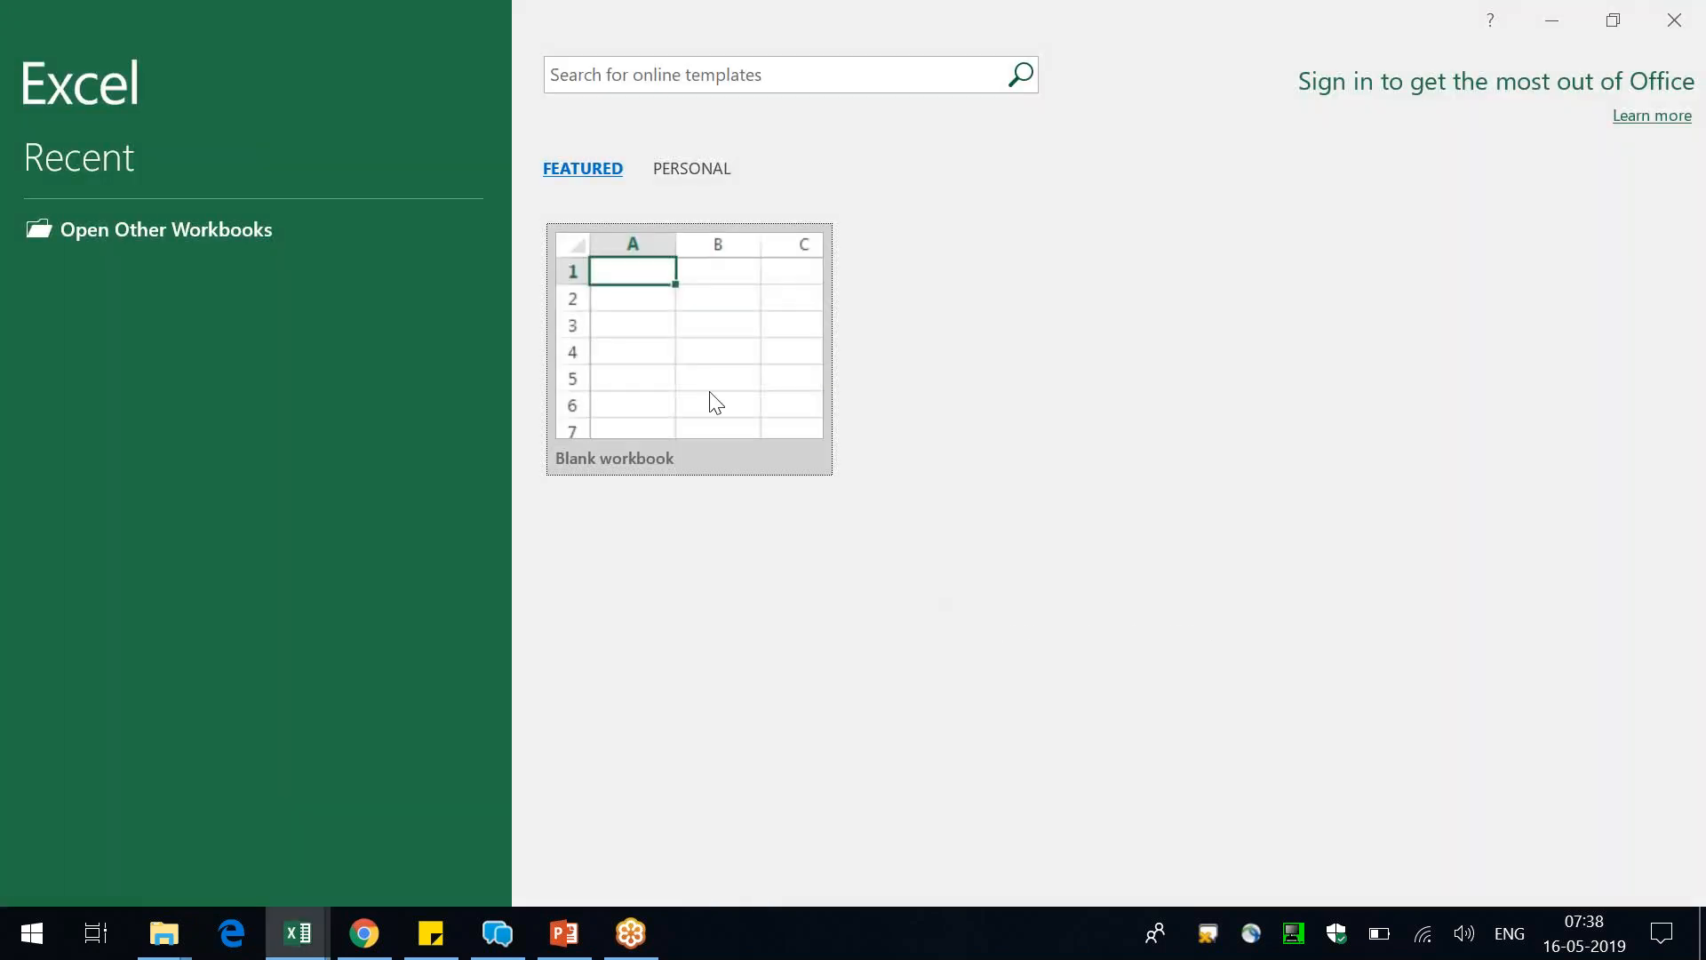
# Create a blank workbook and widen column G to nearly three times its default width
pyautogui.click(711, 400)
pyautogui.click(711, 400)
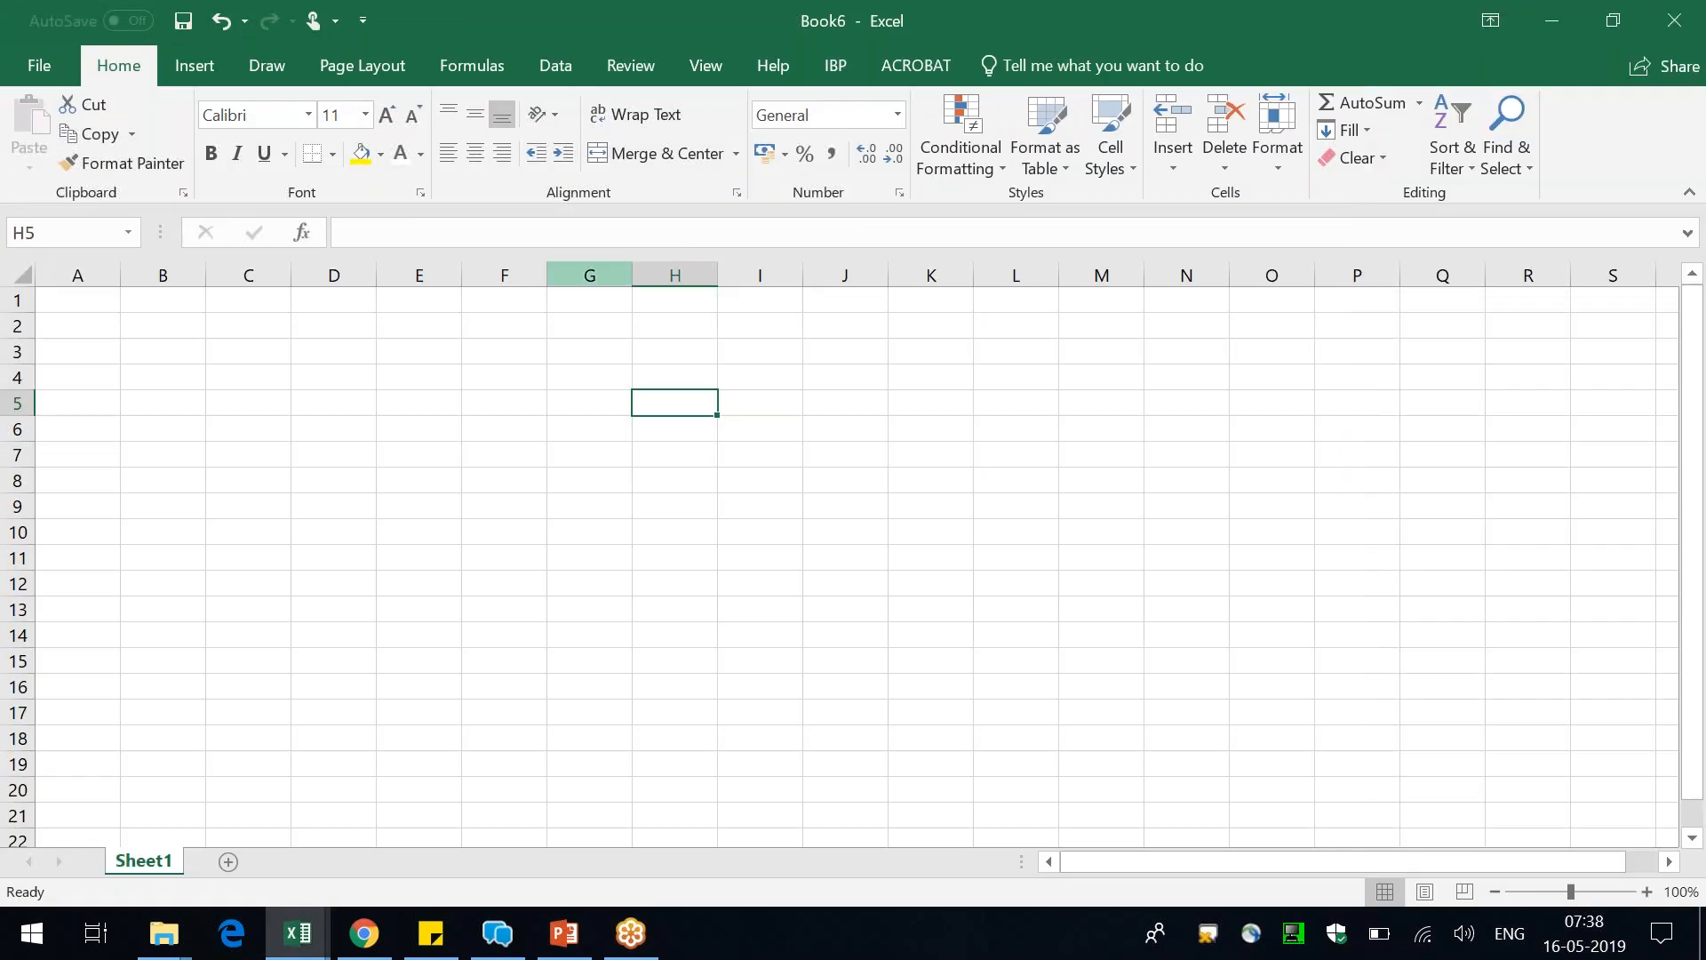
pyautogui.moveTo(632, 275); pyautogui.dragTo(781, 280)
pyautogui.click(868, 276)
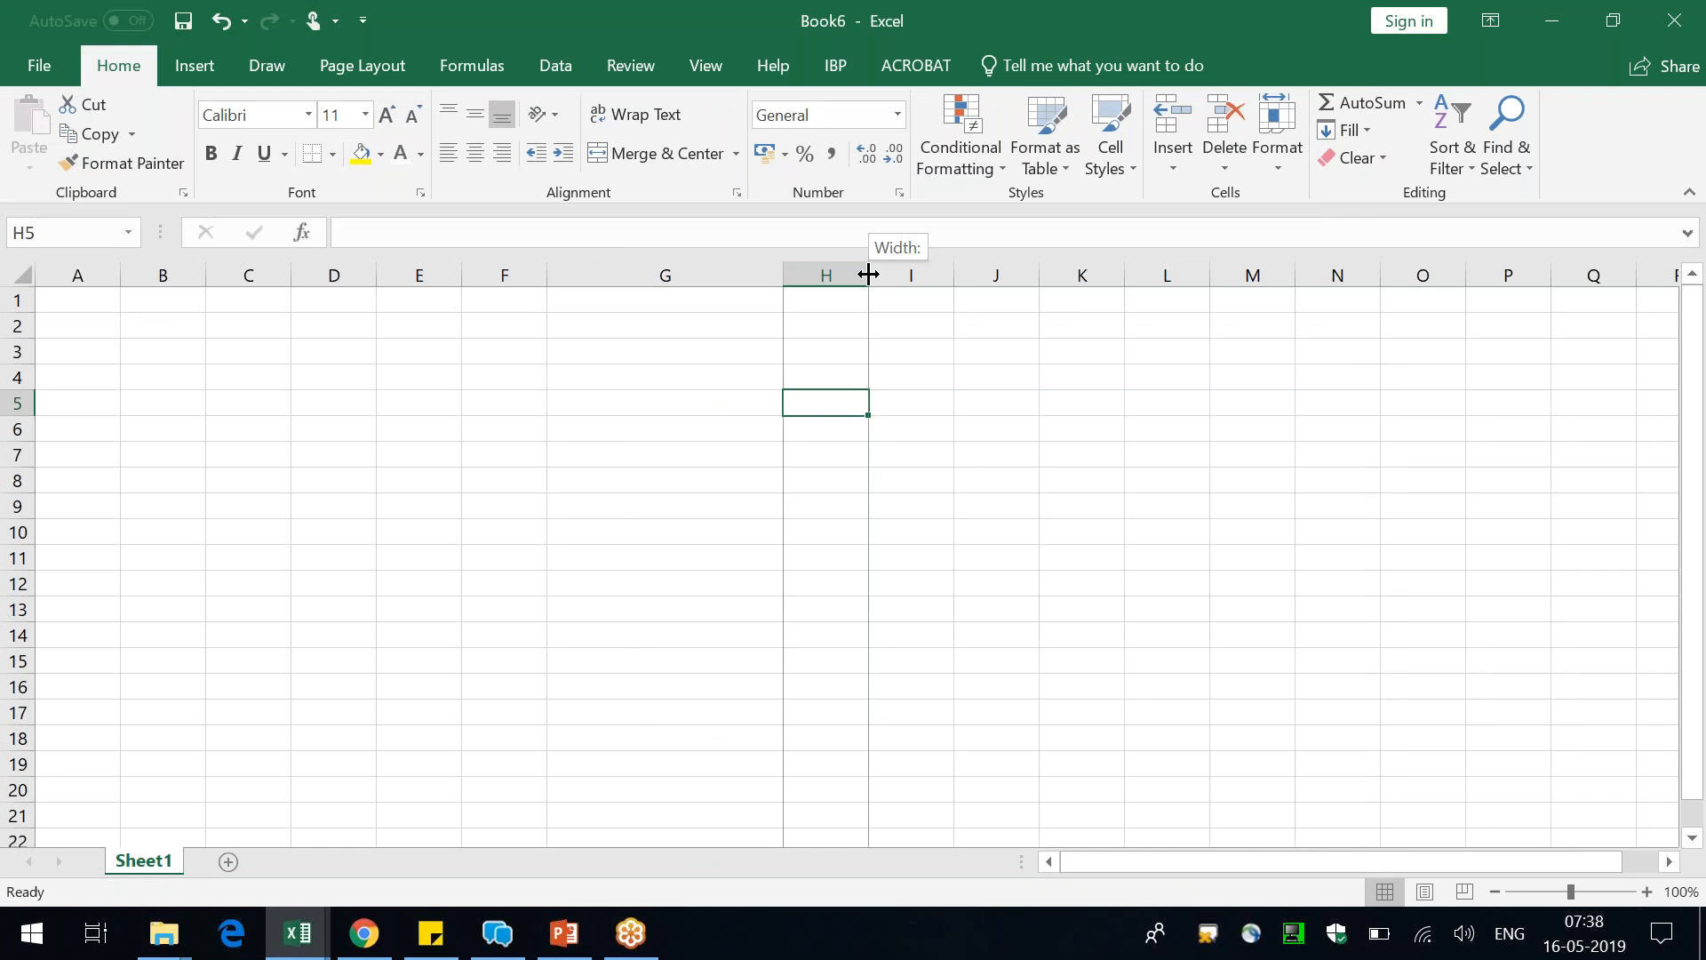
# Enter the label "Final Available Capacity" in cell G4
pyautogui.click(678, 374)
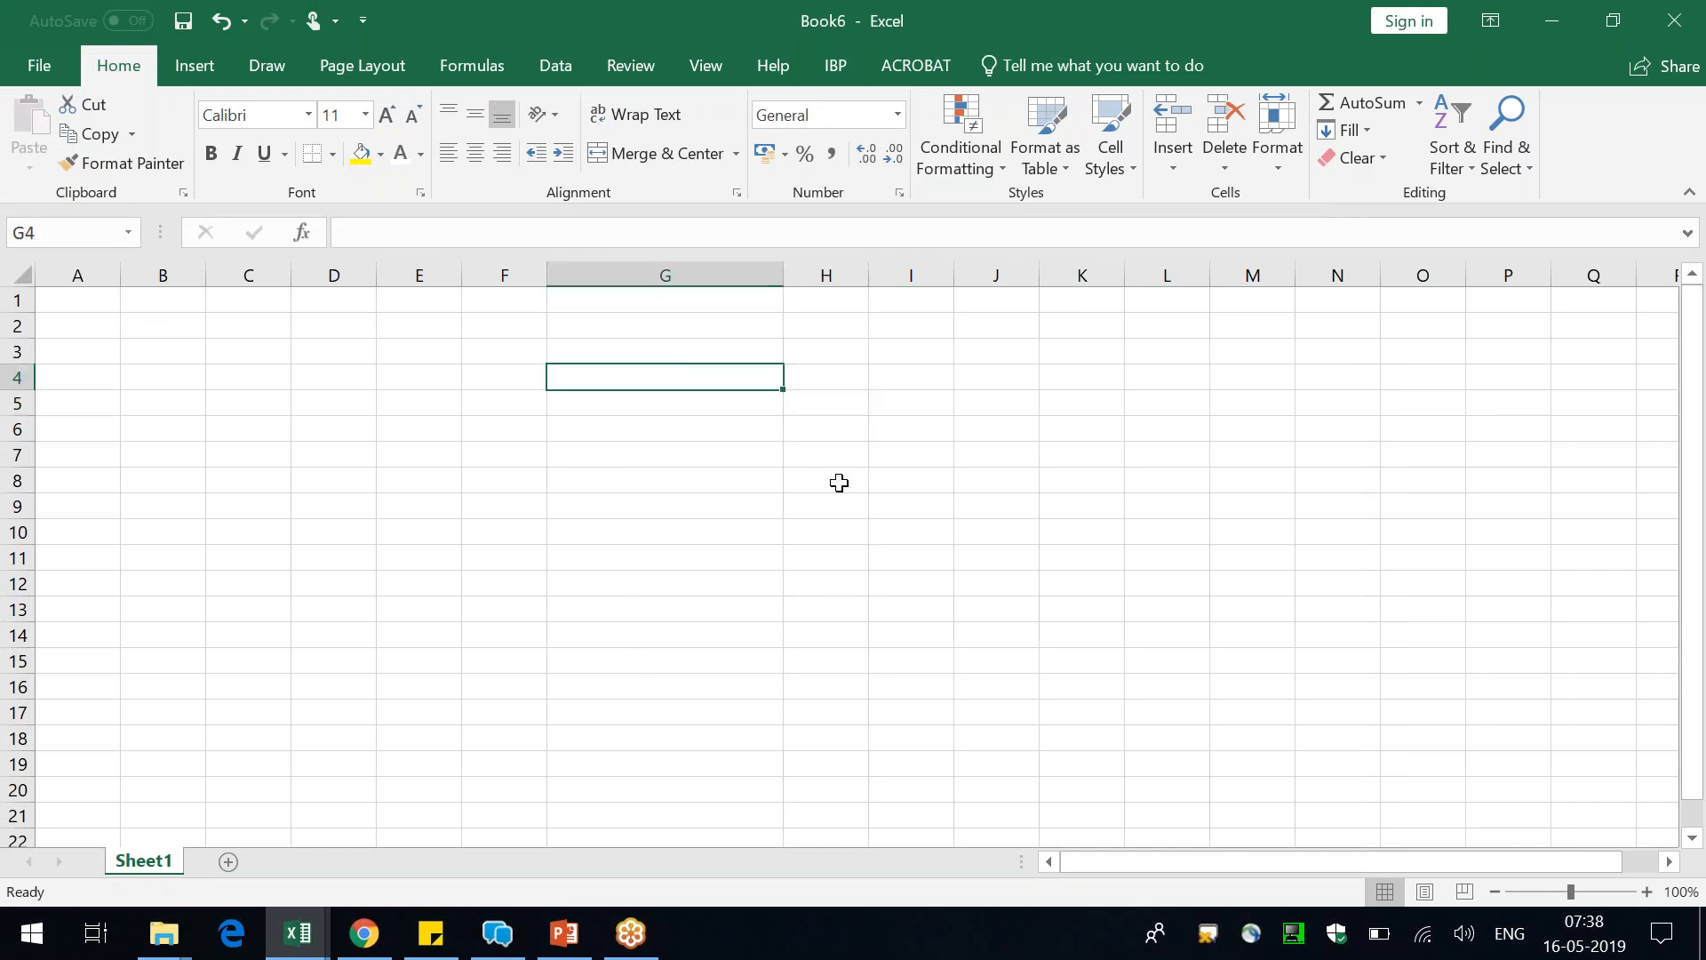
pyautogui.write('Final ')
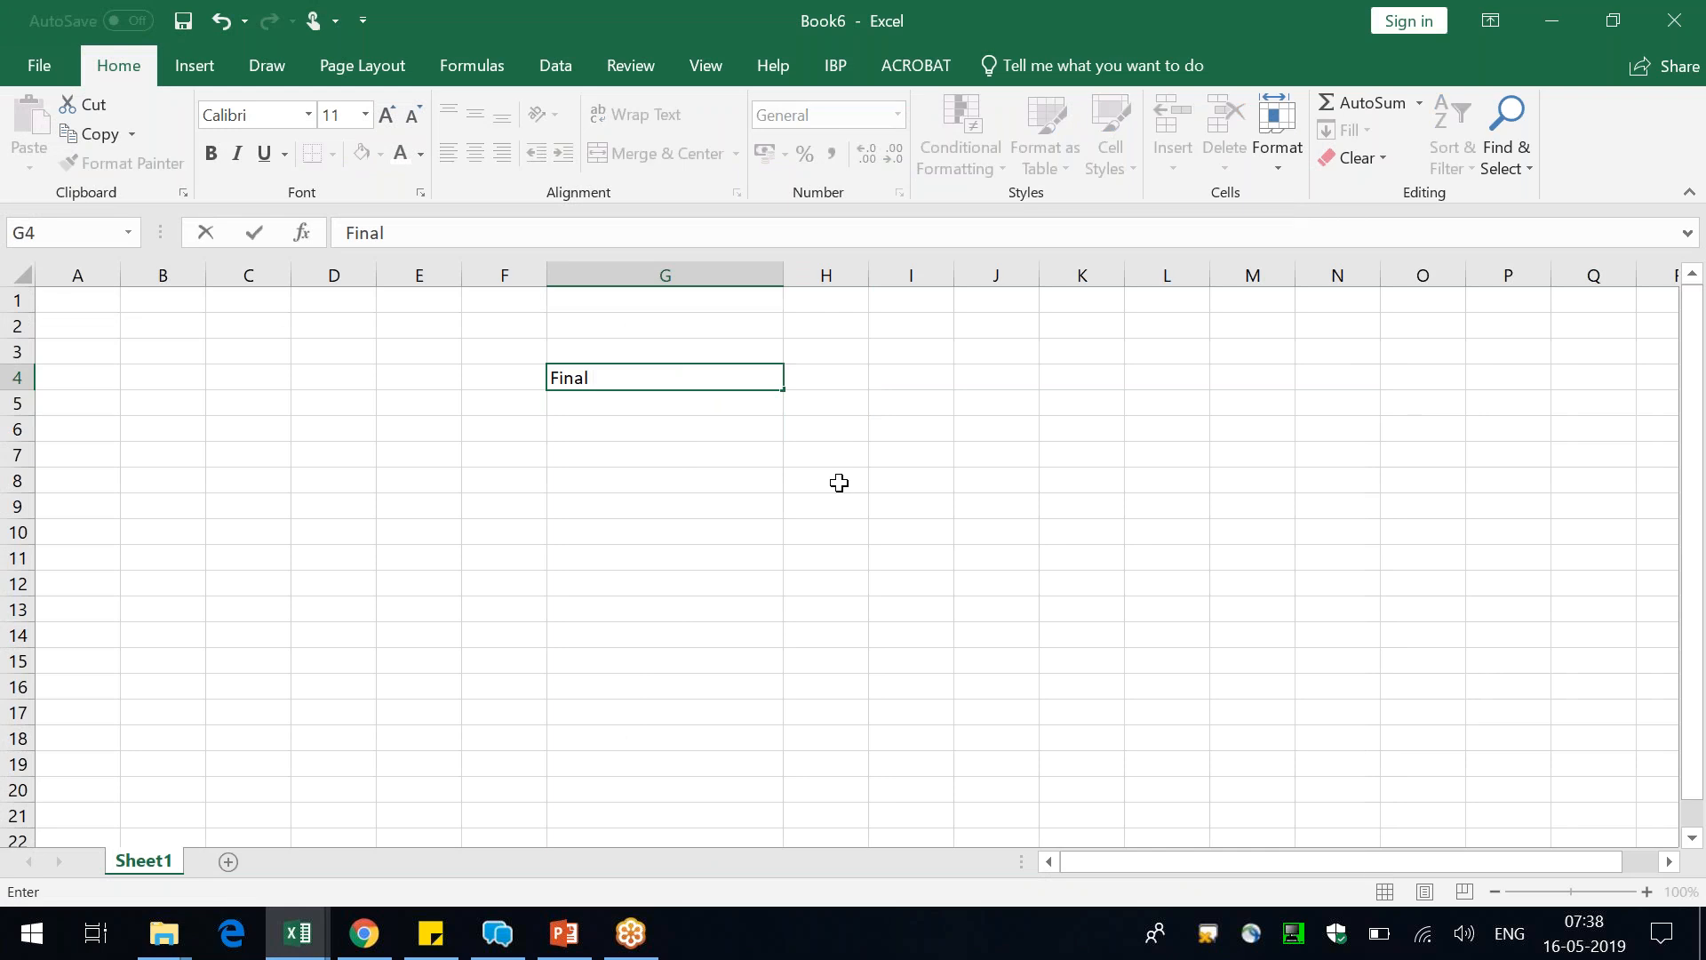
pyautogui.write('Available Capacity')
pyautogui.press('Return')
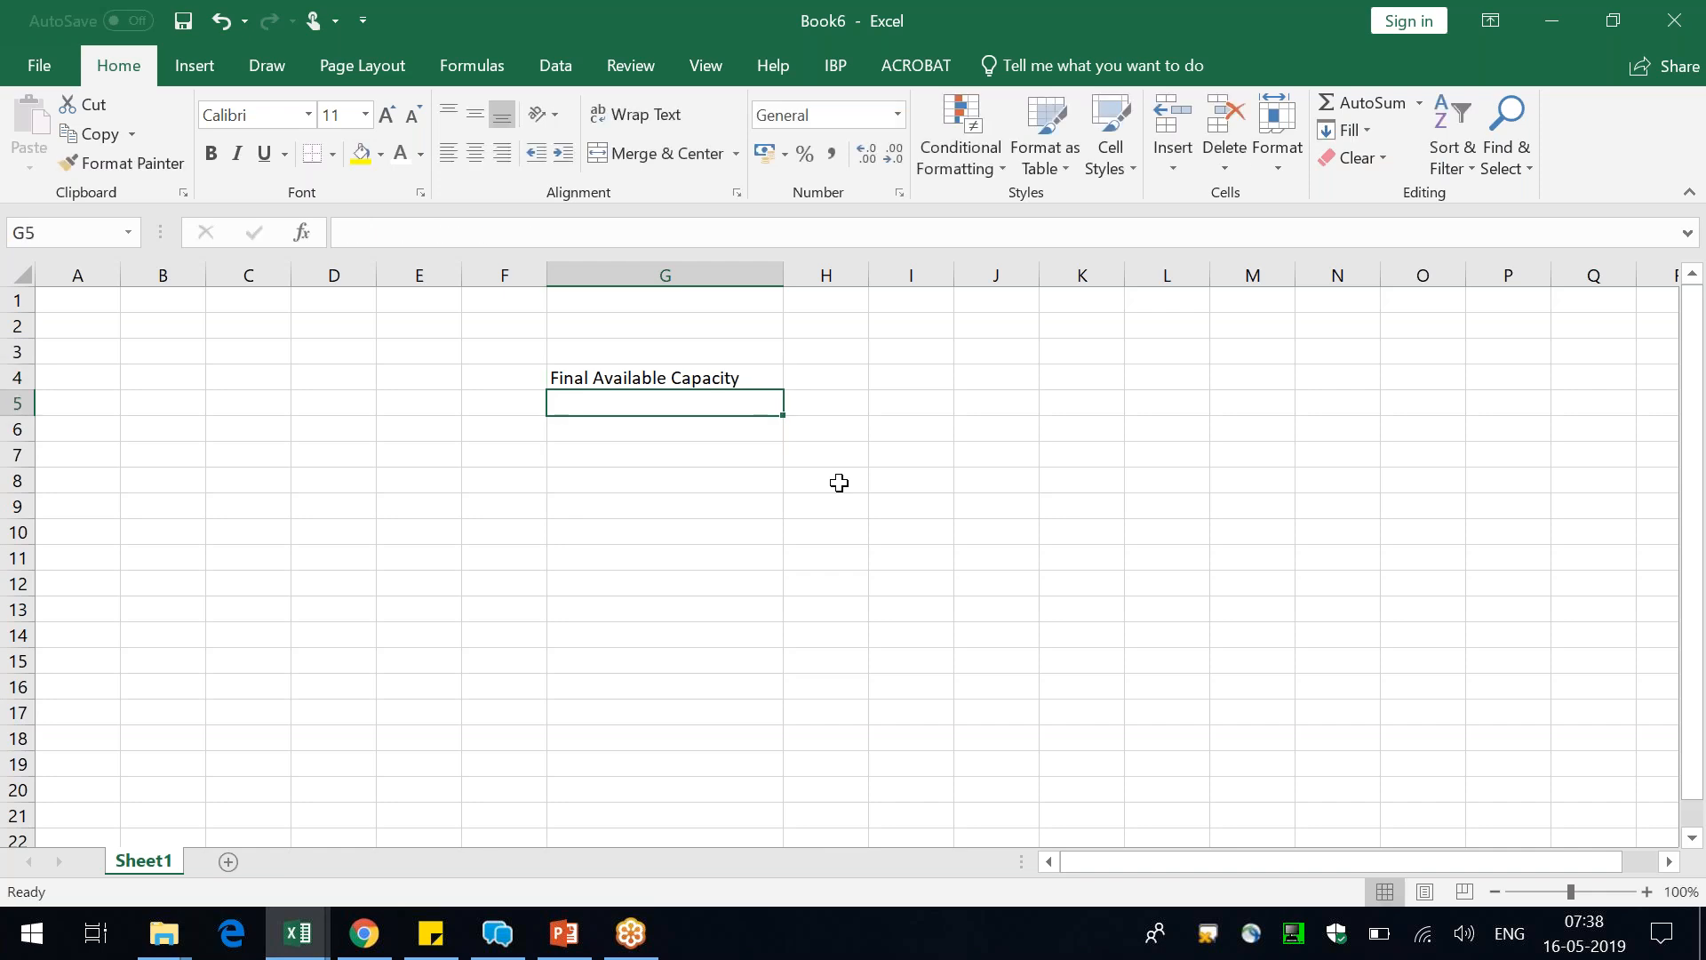
# Enter the heading "Location" in E3 with "Plant 101" below it, and widen column E slightly
pyautogui.click(339, 449)
pyautogui.click(417, 353)
pyautogui.write('Location')
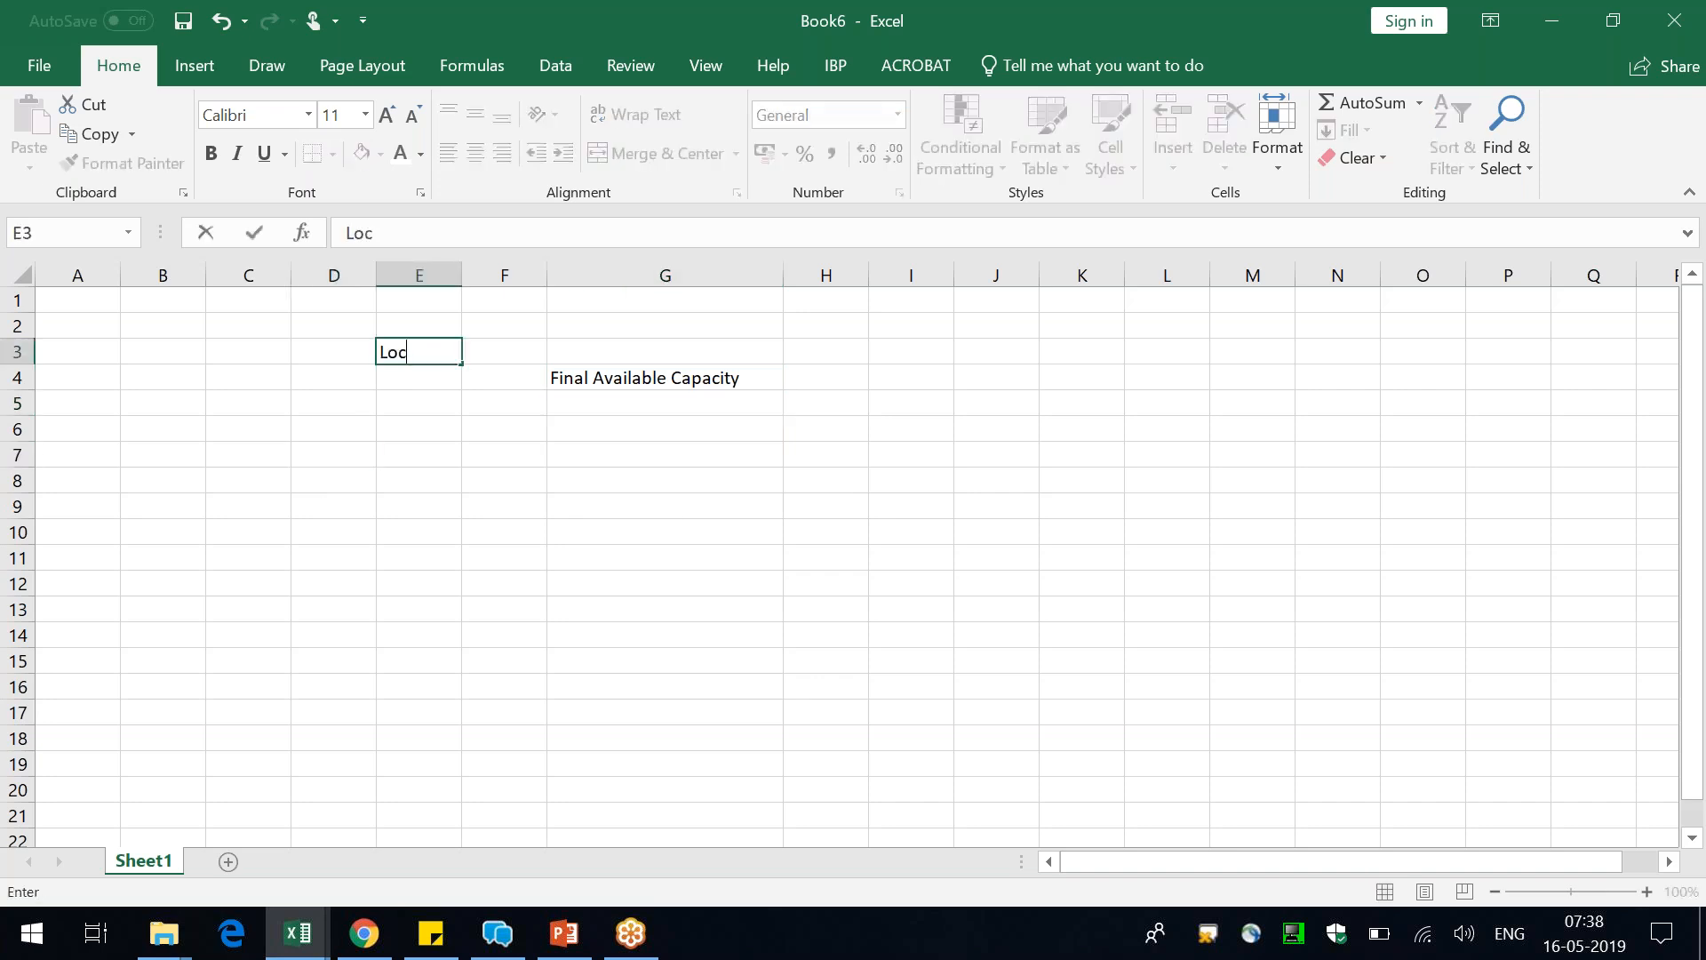
pyautogui.press('Return')
pyautogui.write('Plant 101')
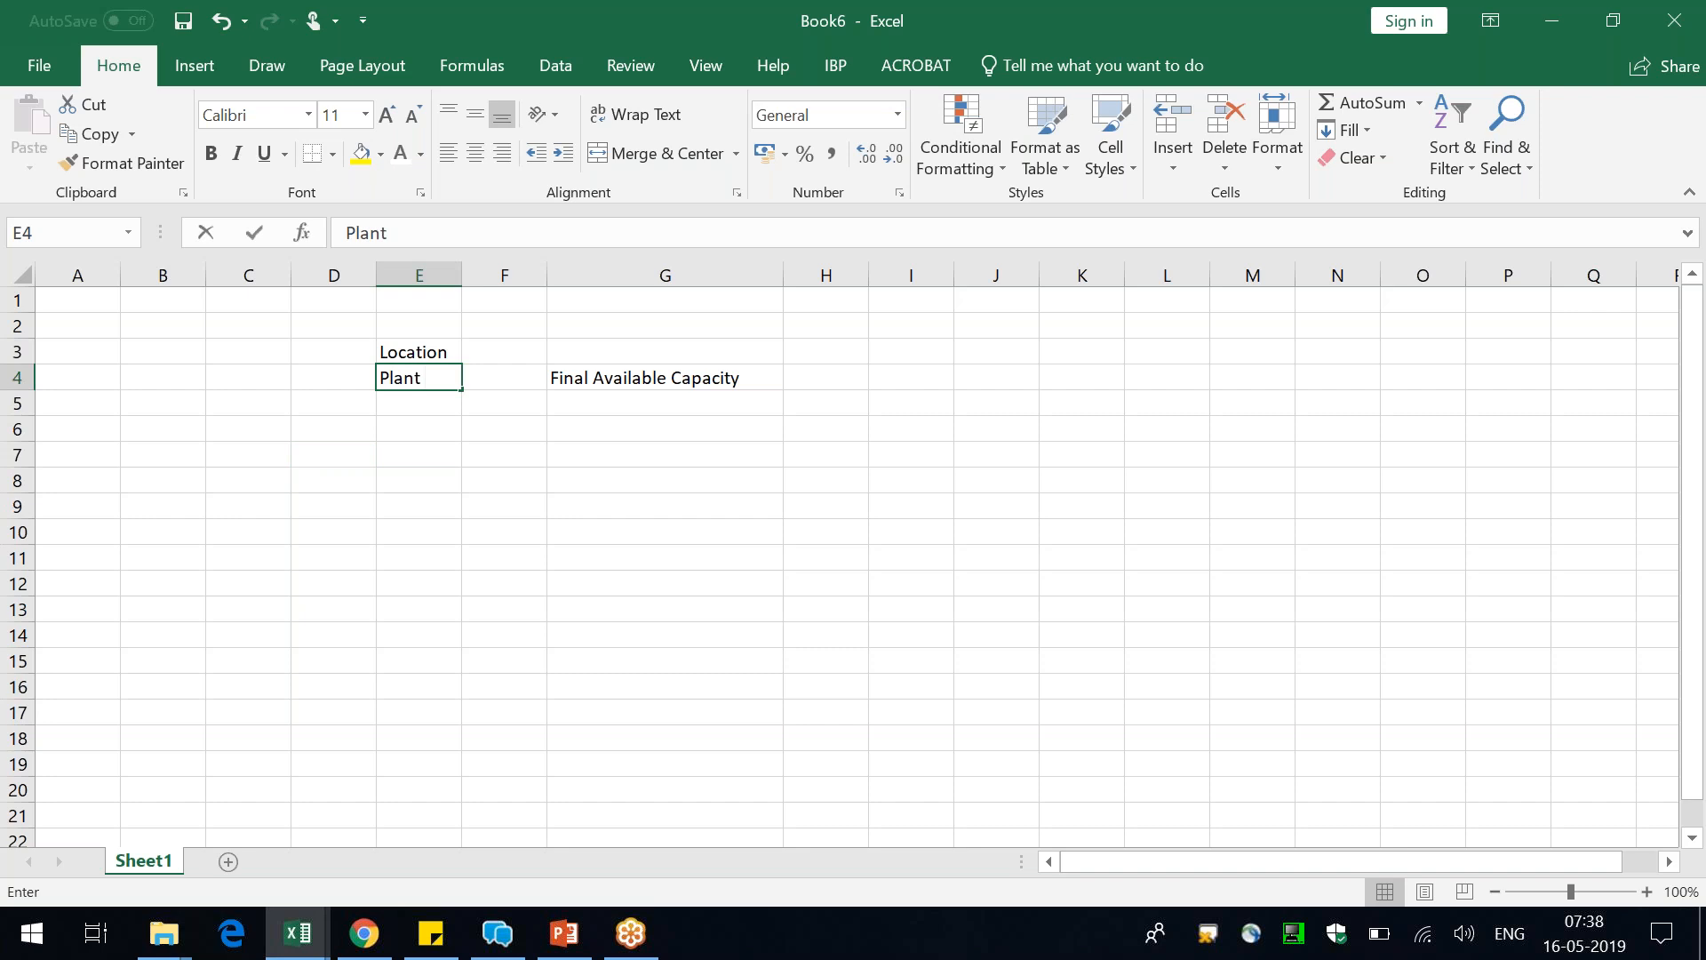
pyautogui.press('Return')
pyautogui.moveTo(463, 275); pyautogui.dragTo(471, 275)
# Enter the heading "Resource" in F3 with "WC101" below it, and widen column F
pyautogui.click(523, 350)
pyautogui.write('Resource')
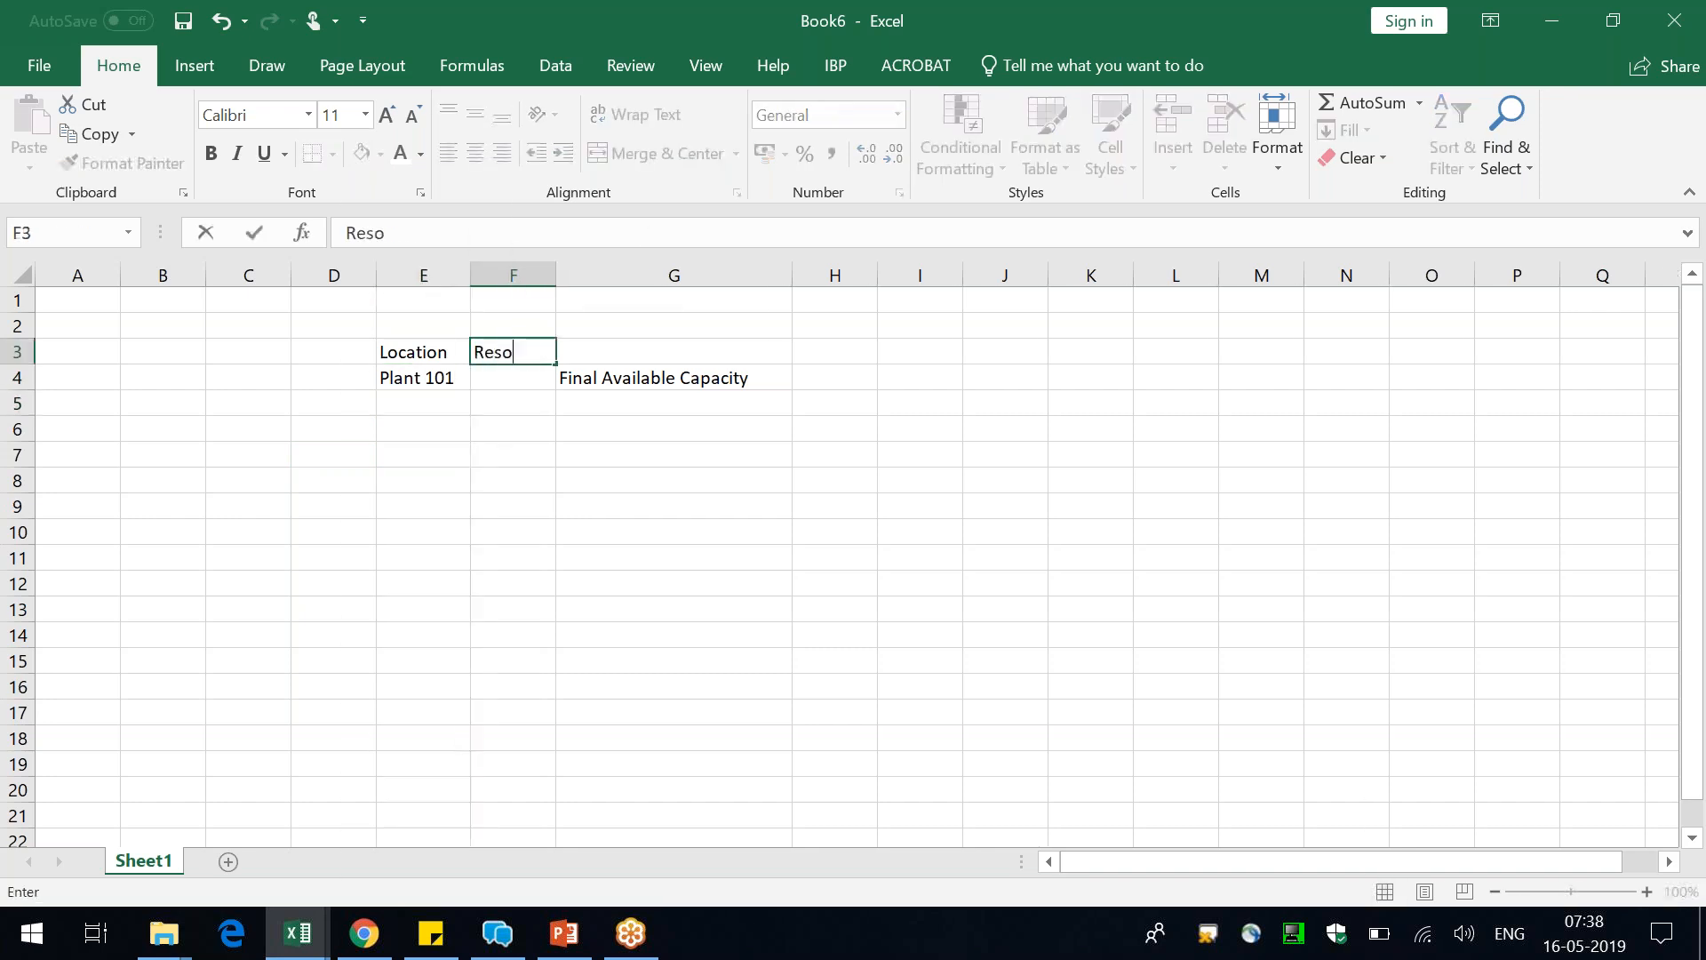
pyautogui.press('Return')
pyautogui.moveTo(556, 272); pyautogui.dragTo(617, 274)
pyautogui.write('A')
pyautogui.press('BackSpace')
pyautogui.write('WC101')
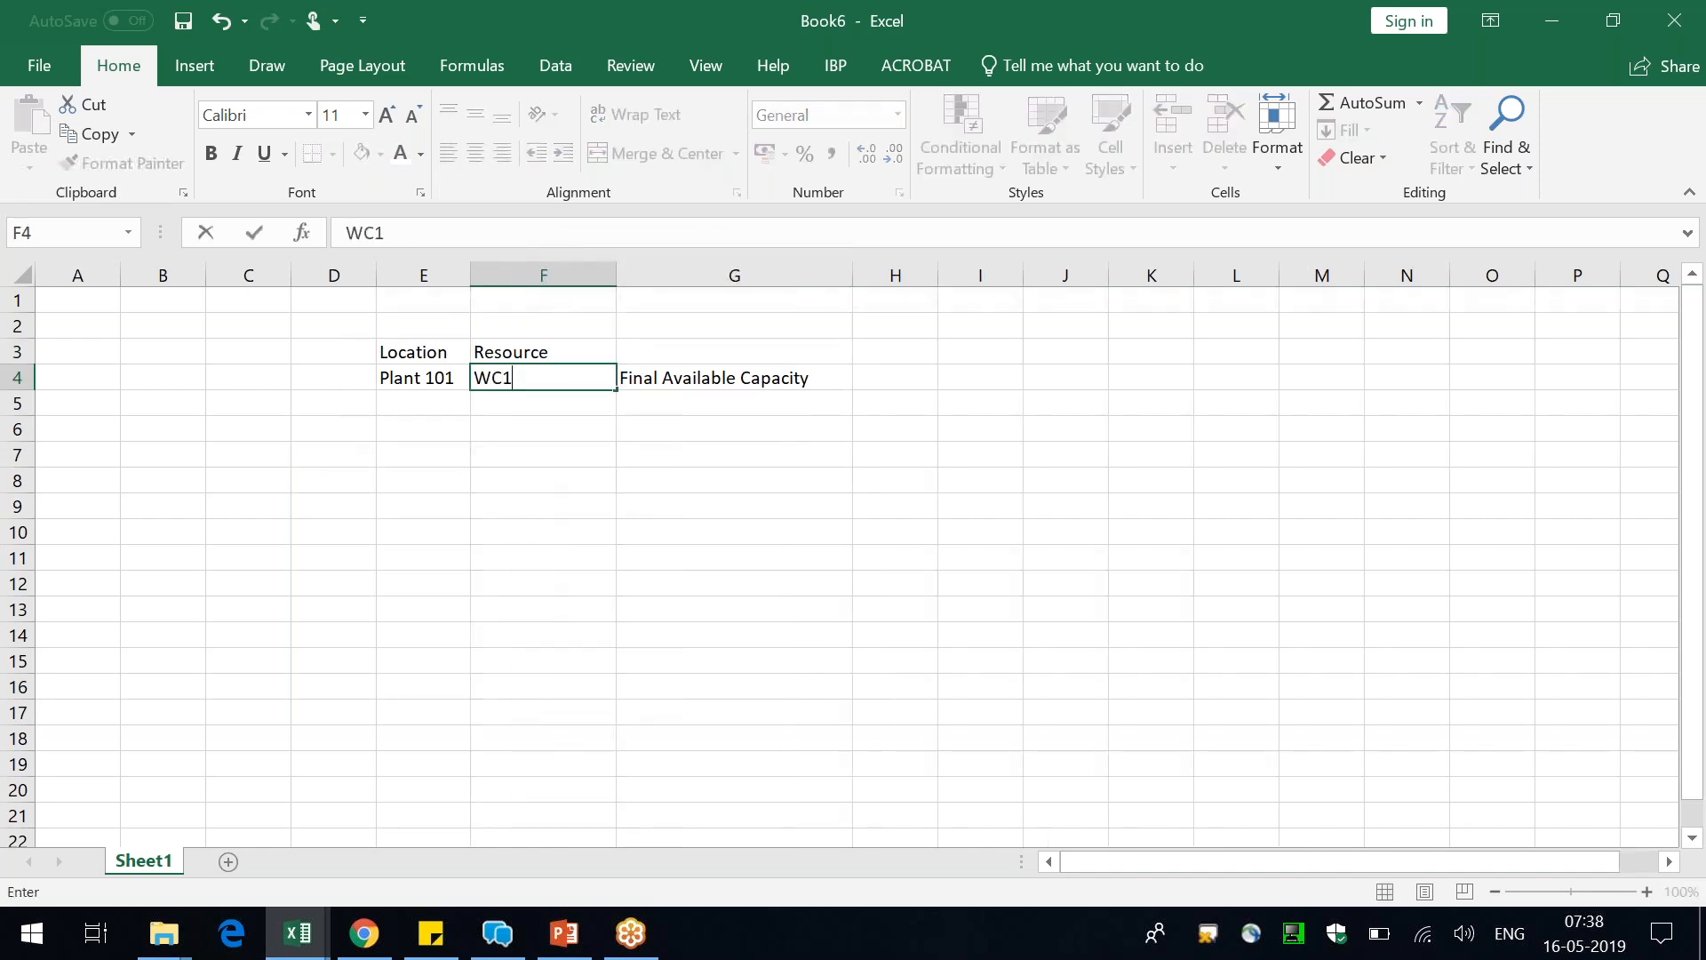
pyautogui.press('Return')
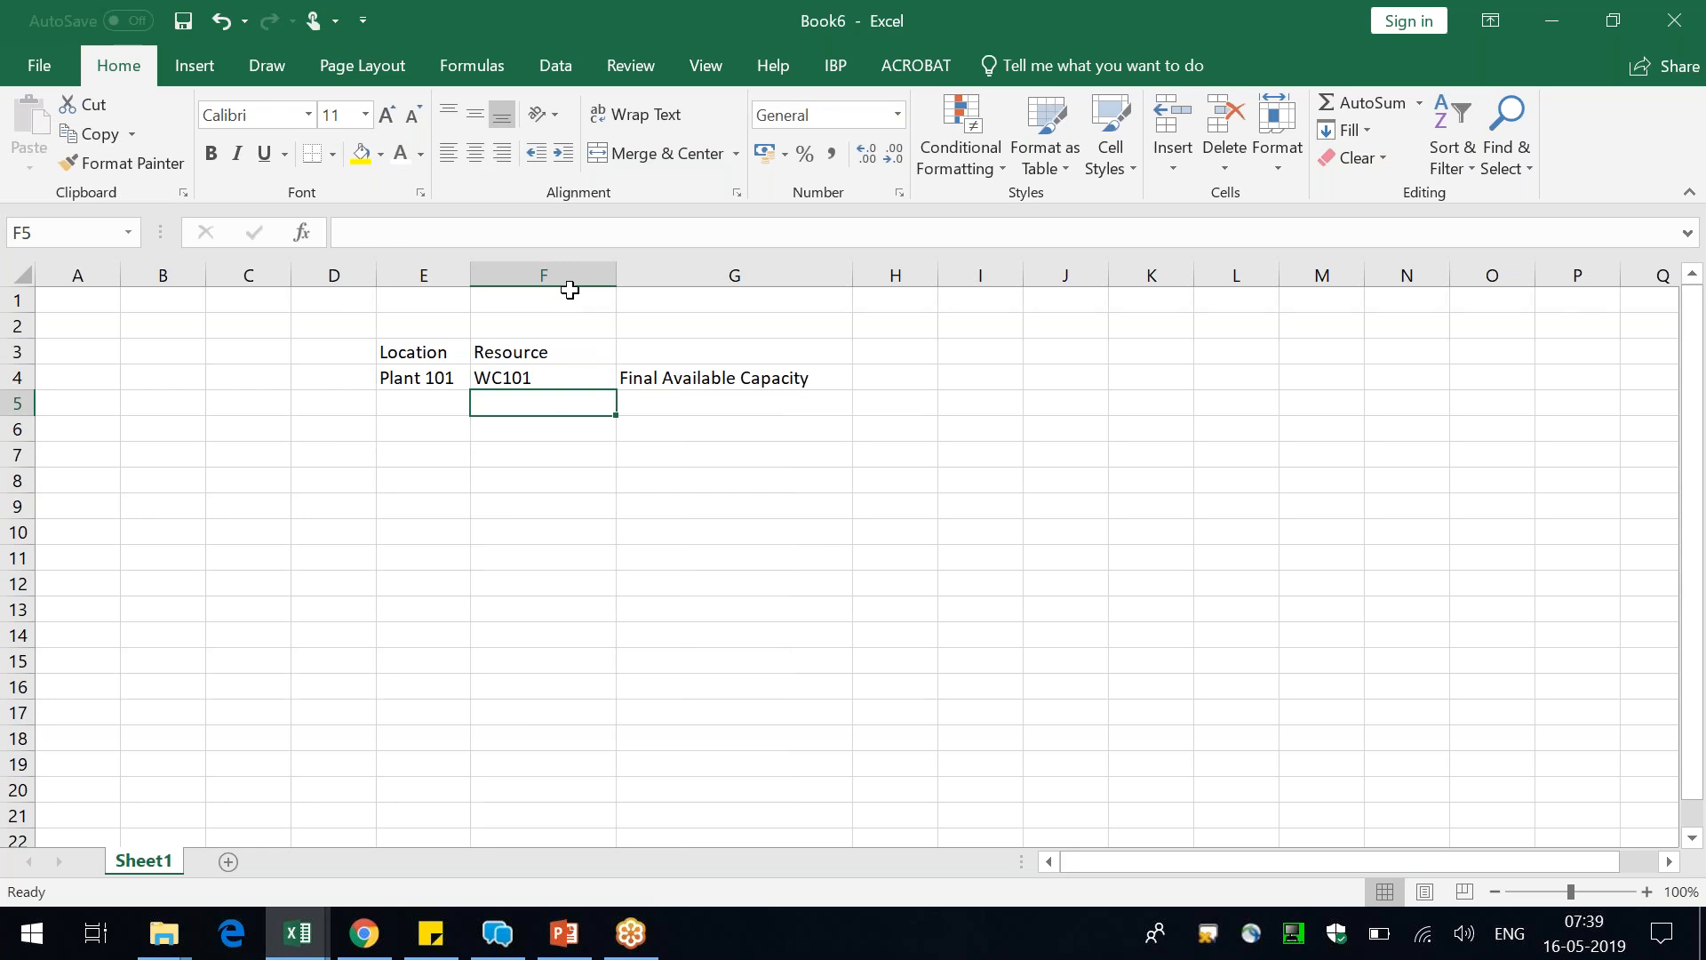
# Enter the label "Adjusted available Capacity" in G5 and widen column G a little more
pyautogui.click(898, 367)
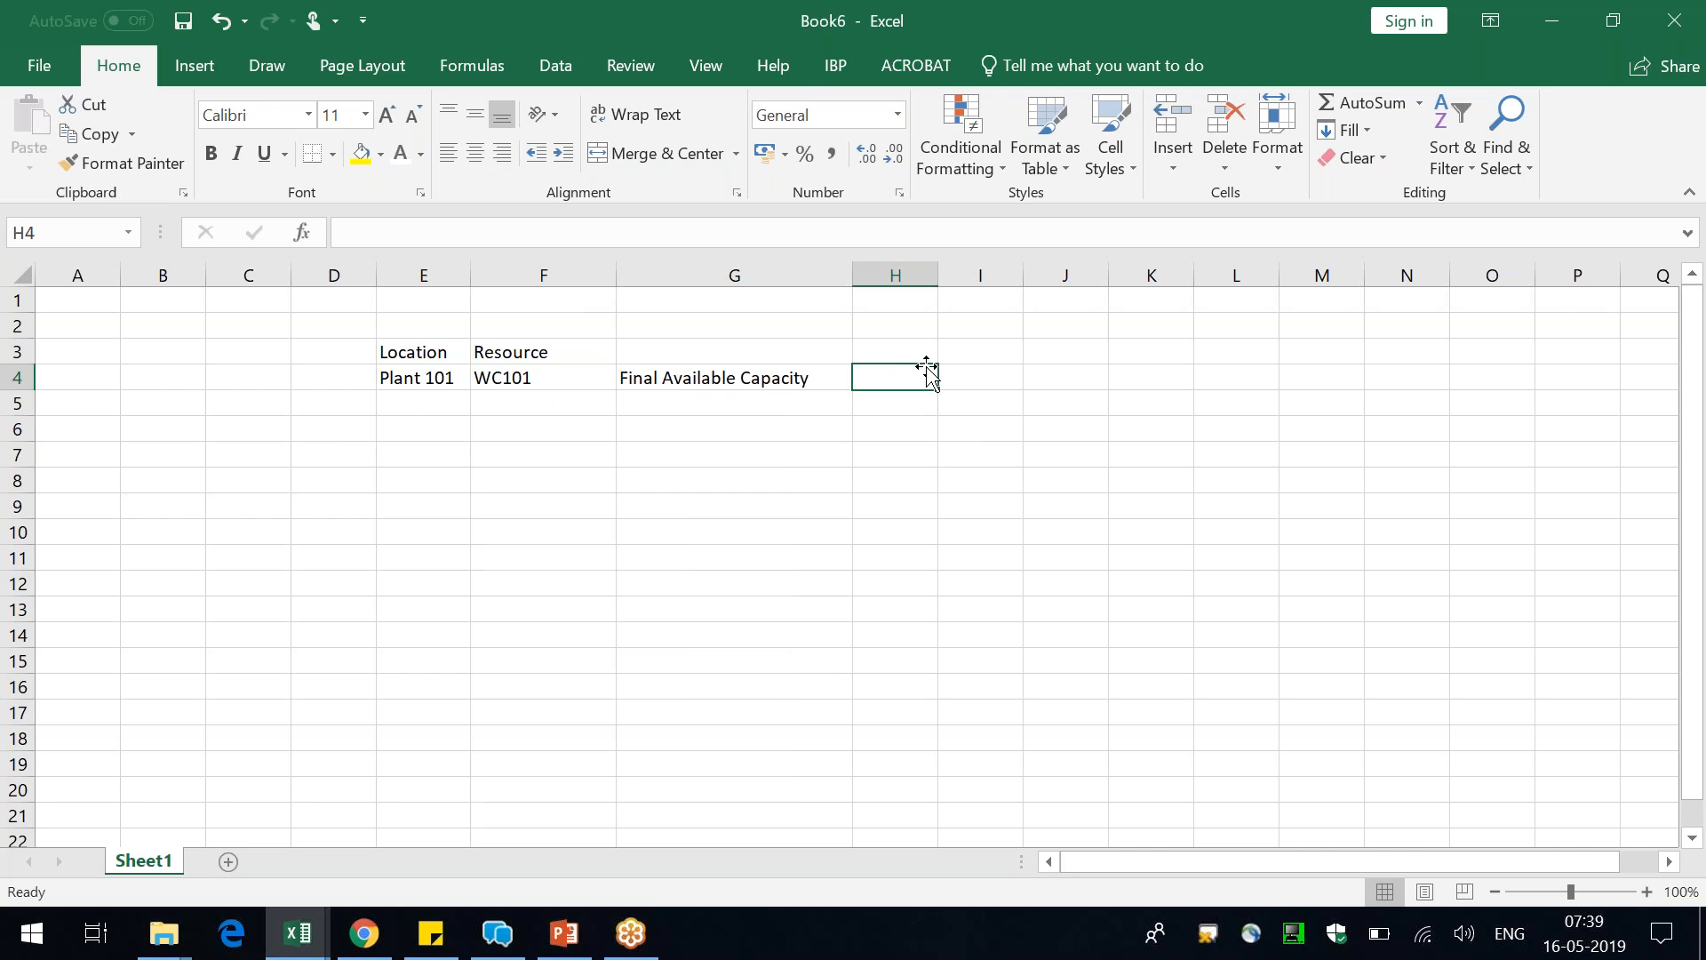
pyautogui.click(831, 396)
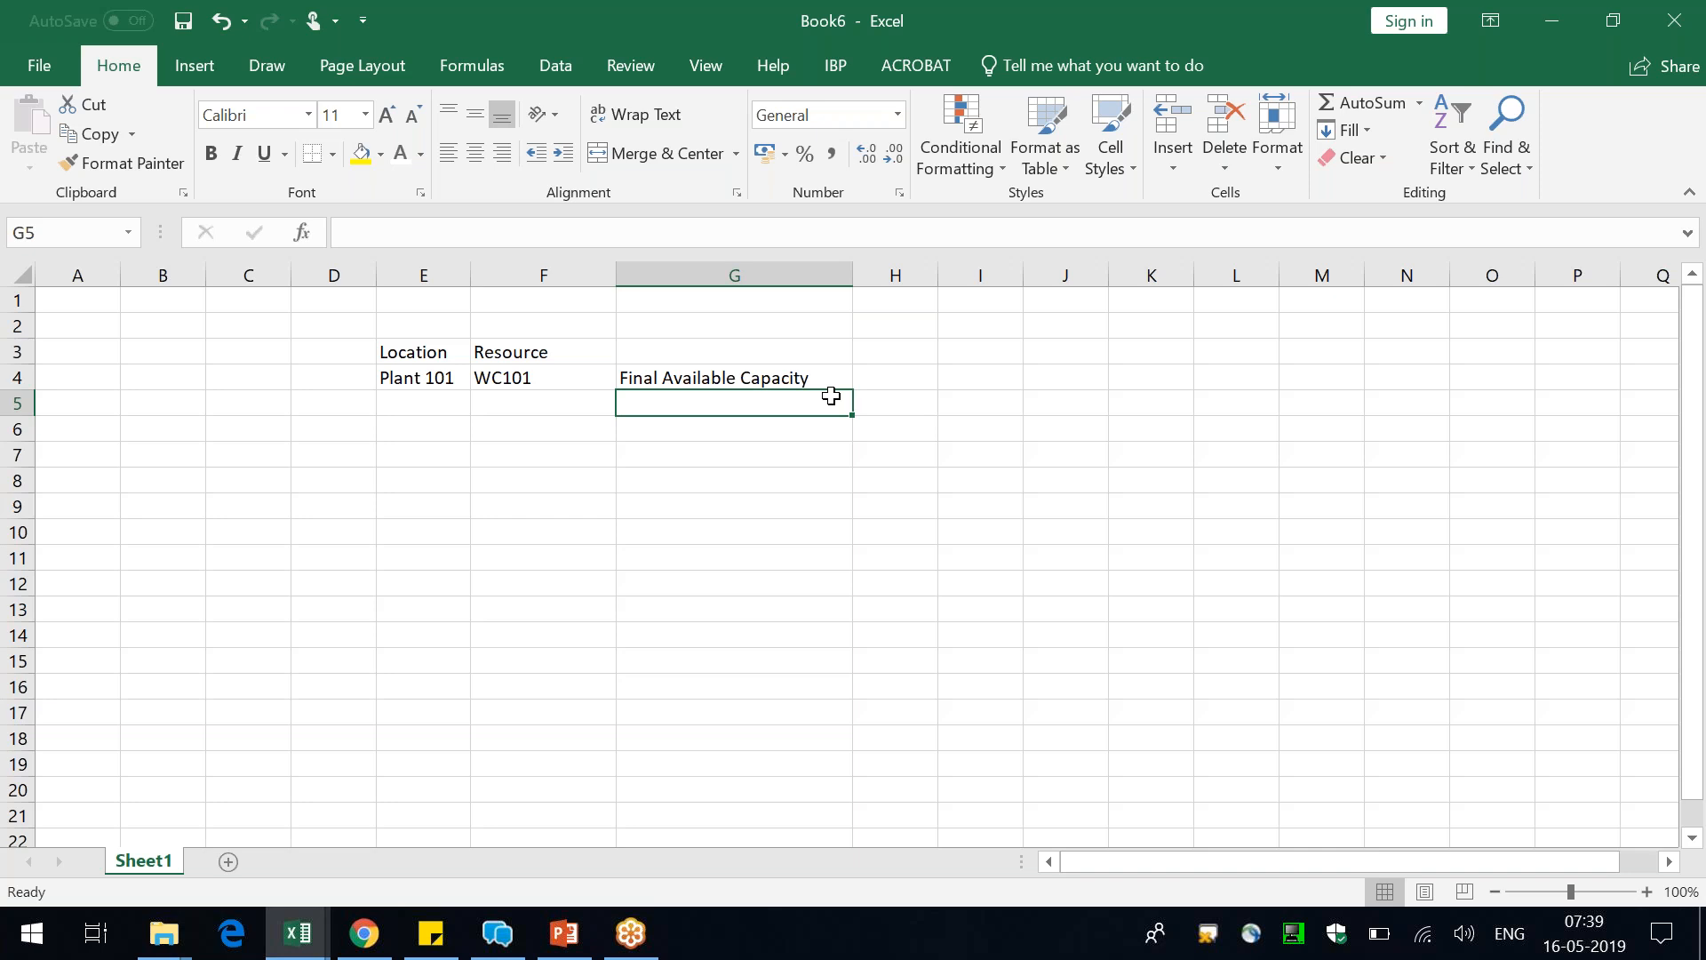
pyautogui.write('Adjusted')
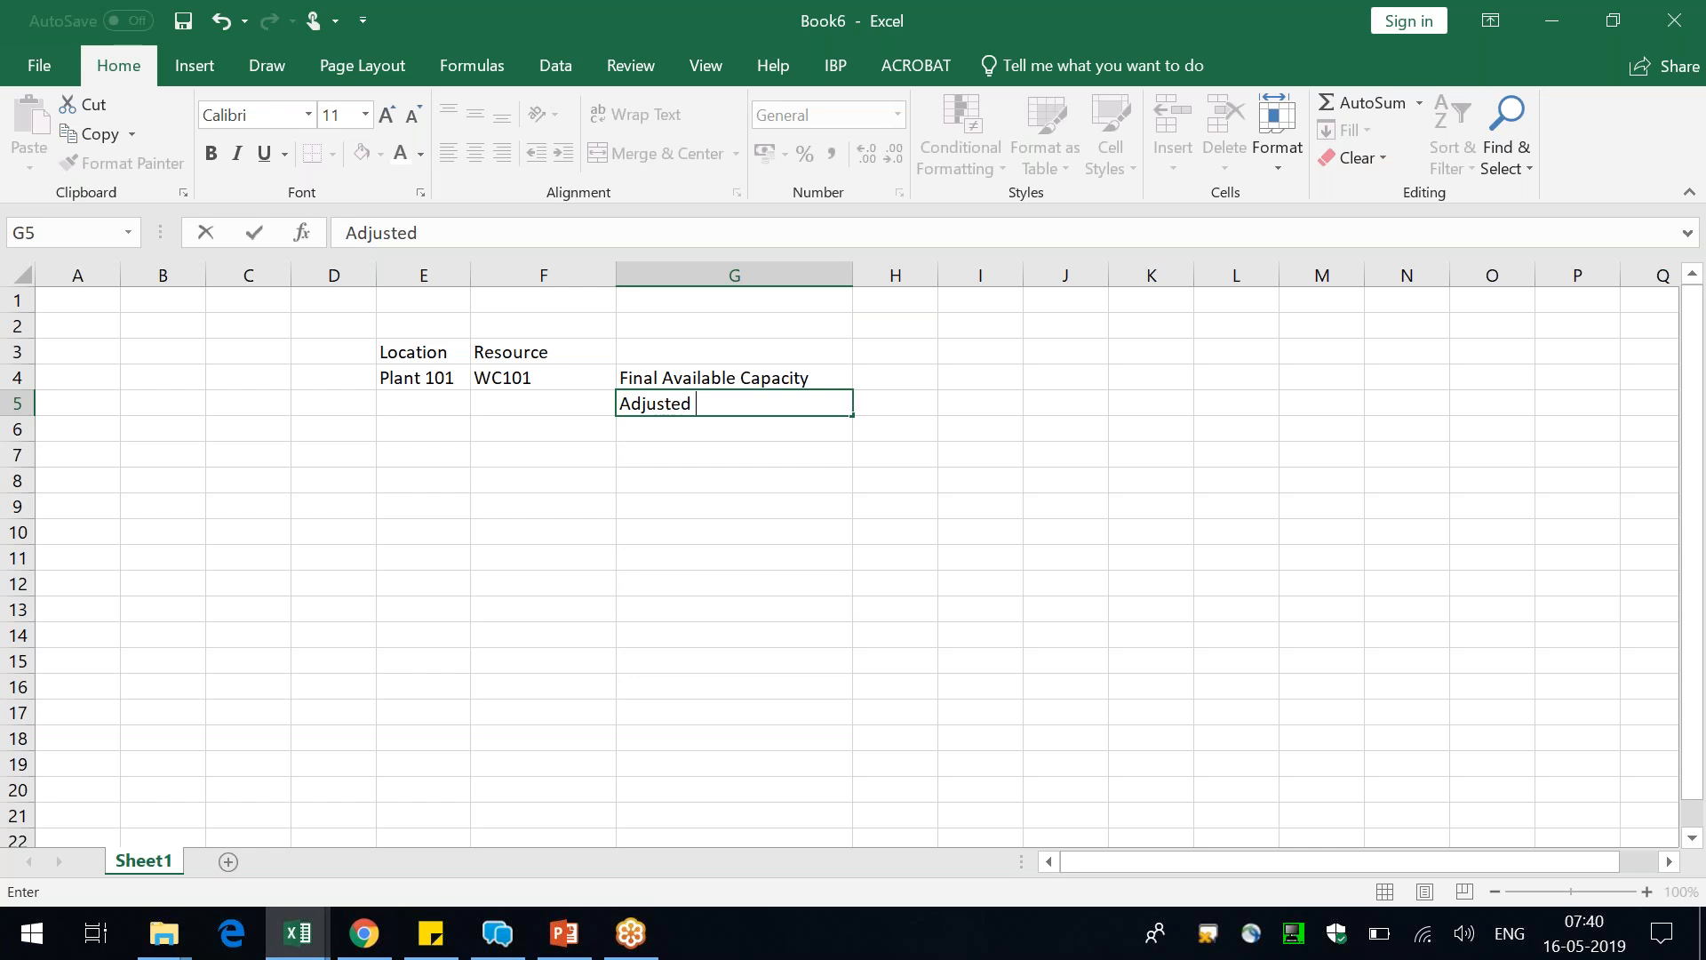
pyautogui.write('available Capacity')
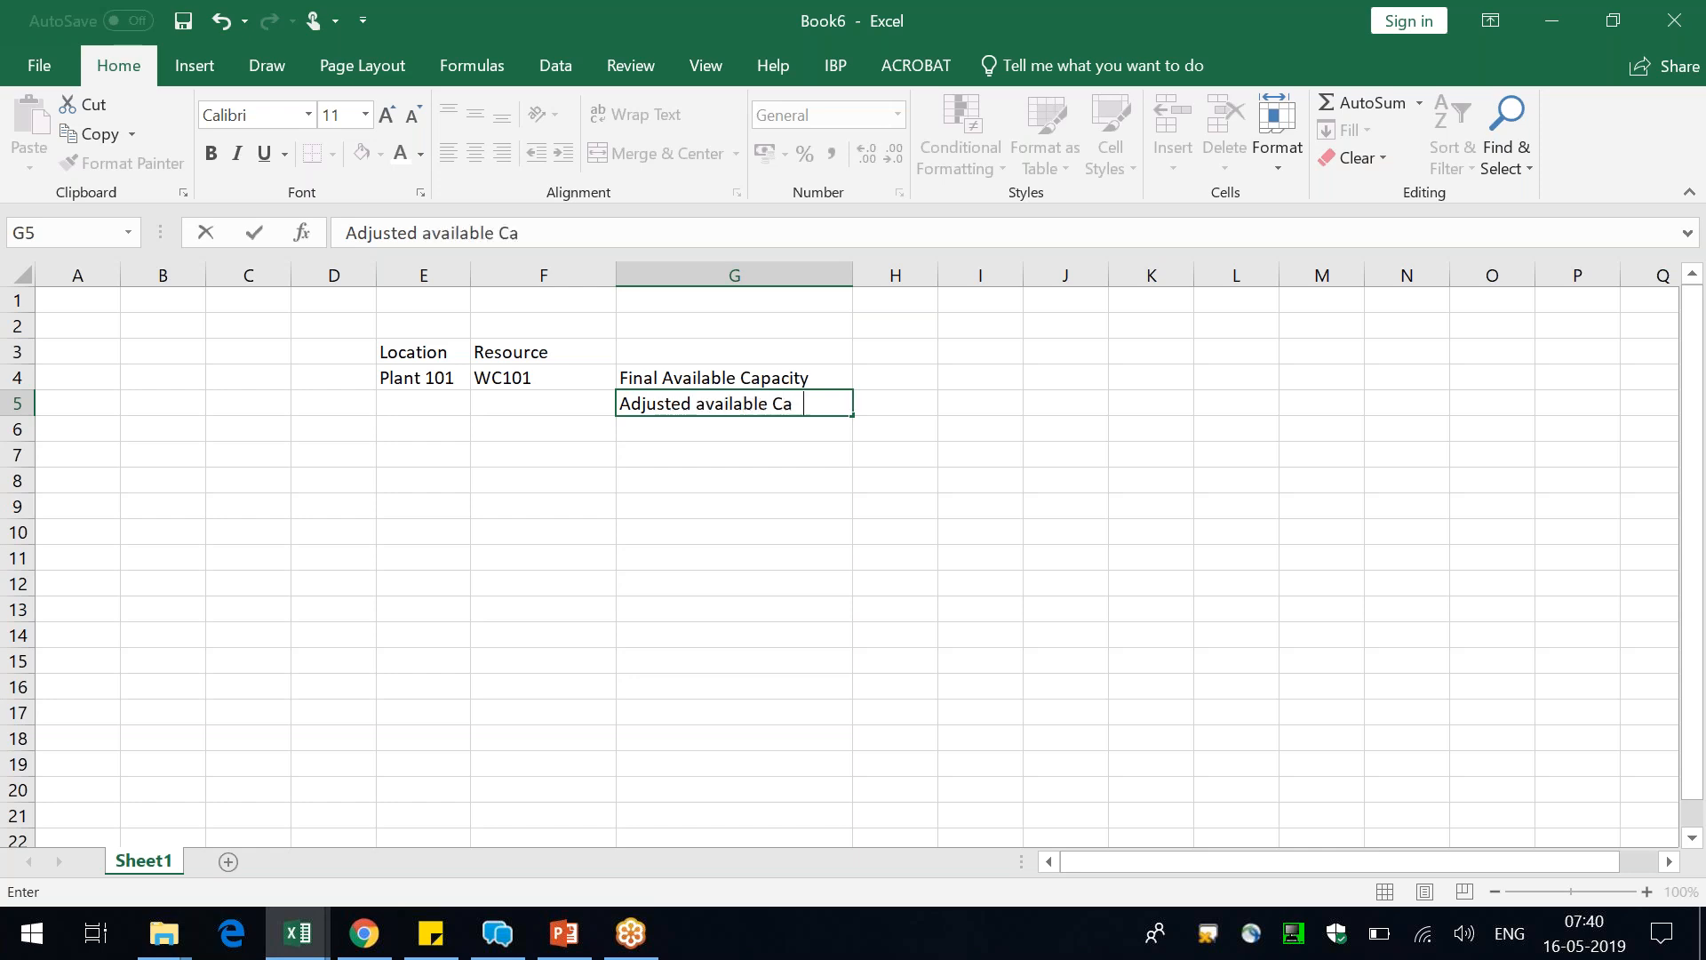
pyautogui.press('Return')
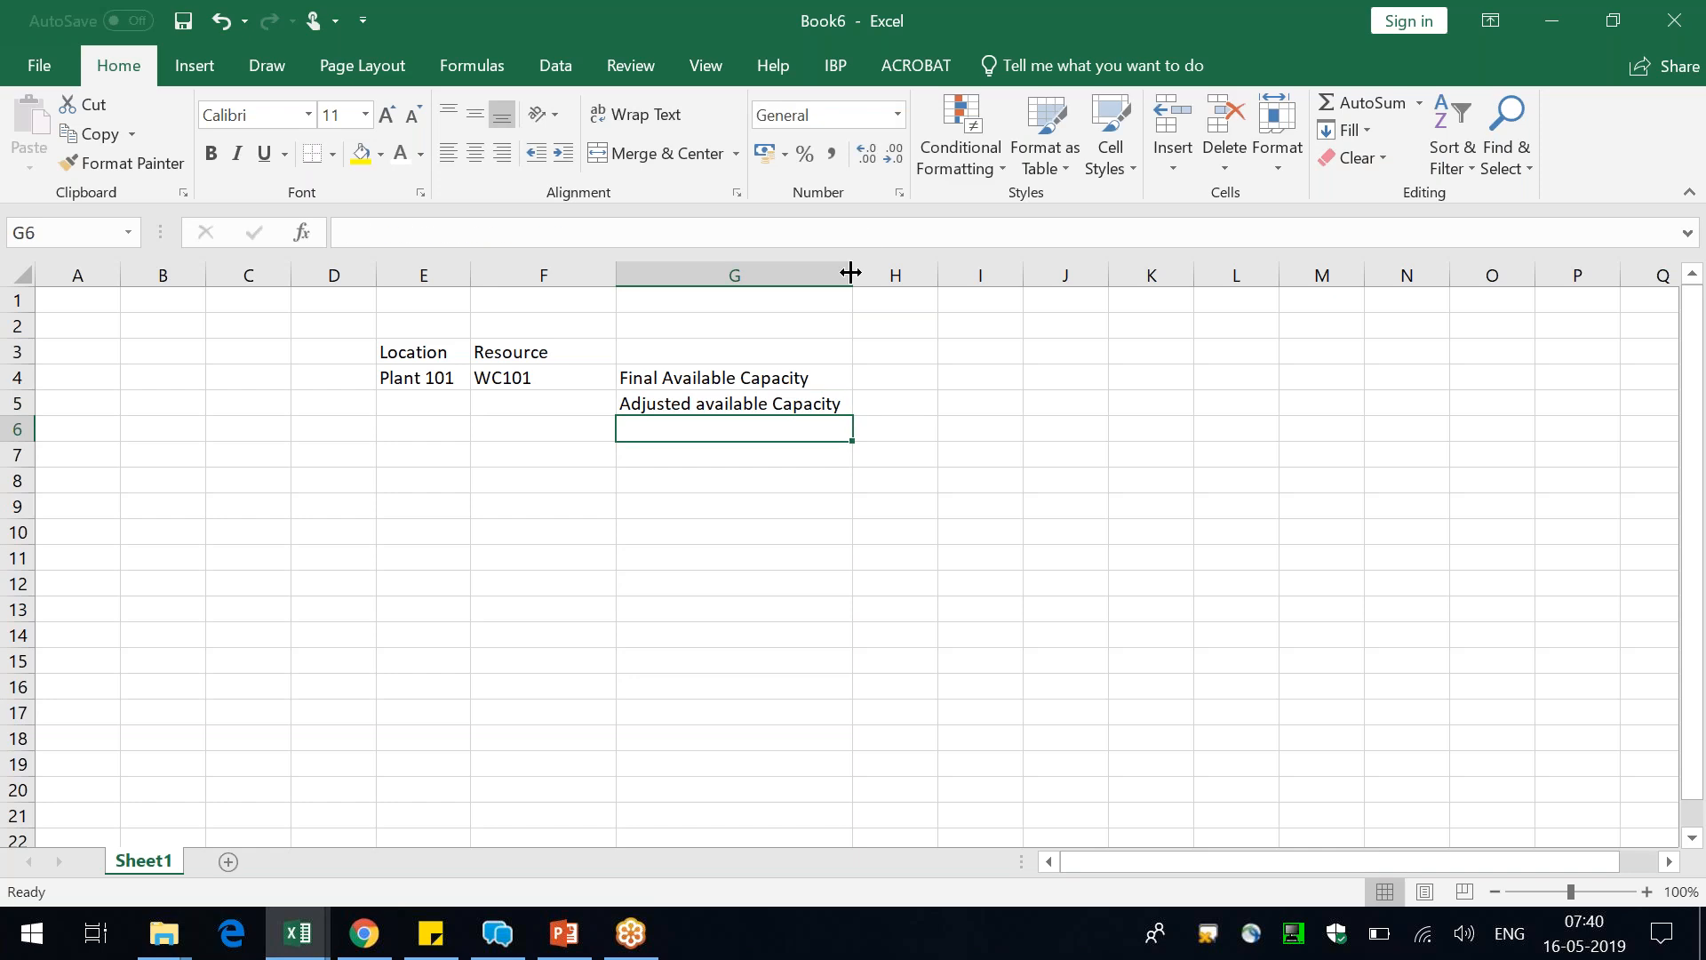
pyautogui.moveTo(852, 275); pyautogui.dragTo(884, 274)
# Enter the week headings W1, W2, W3 and W4 in cells H3 to K3
pyautogui.click(926, 378)
pyautogui.press('Up')
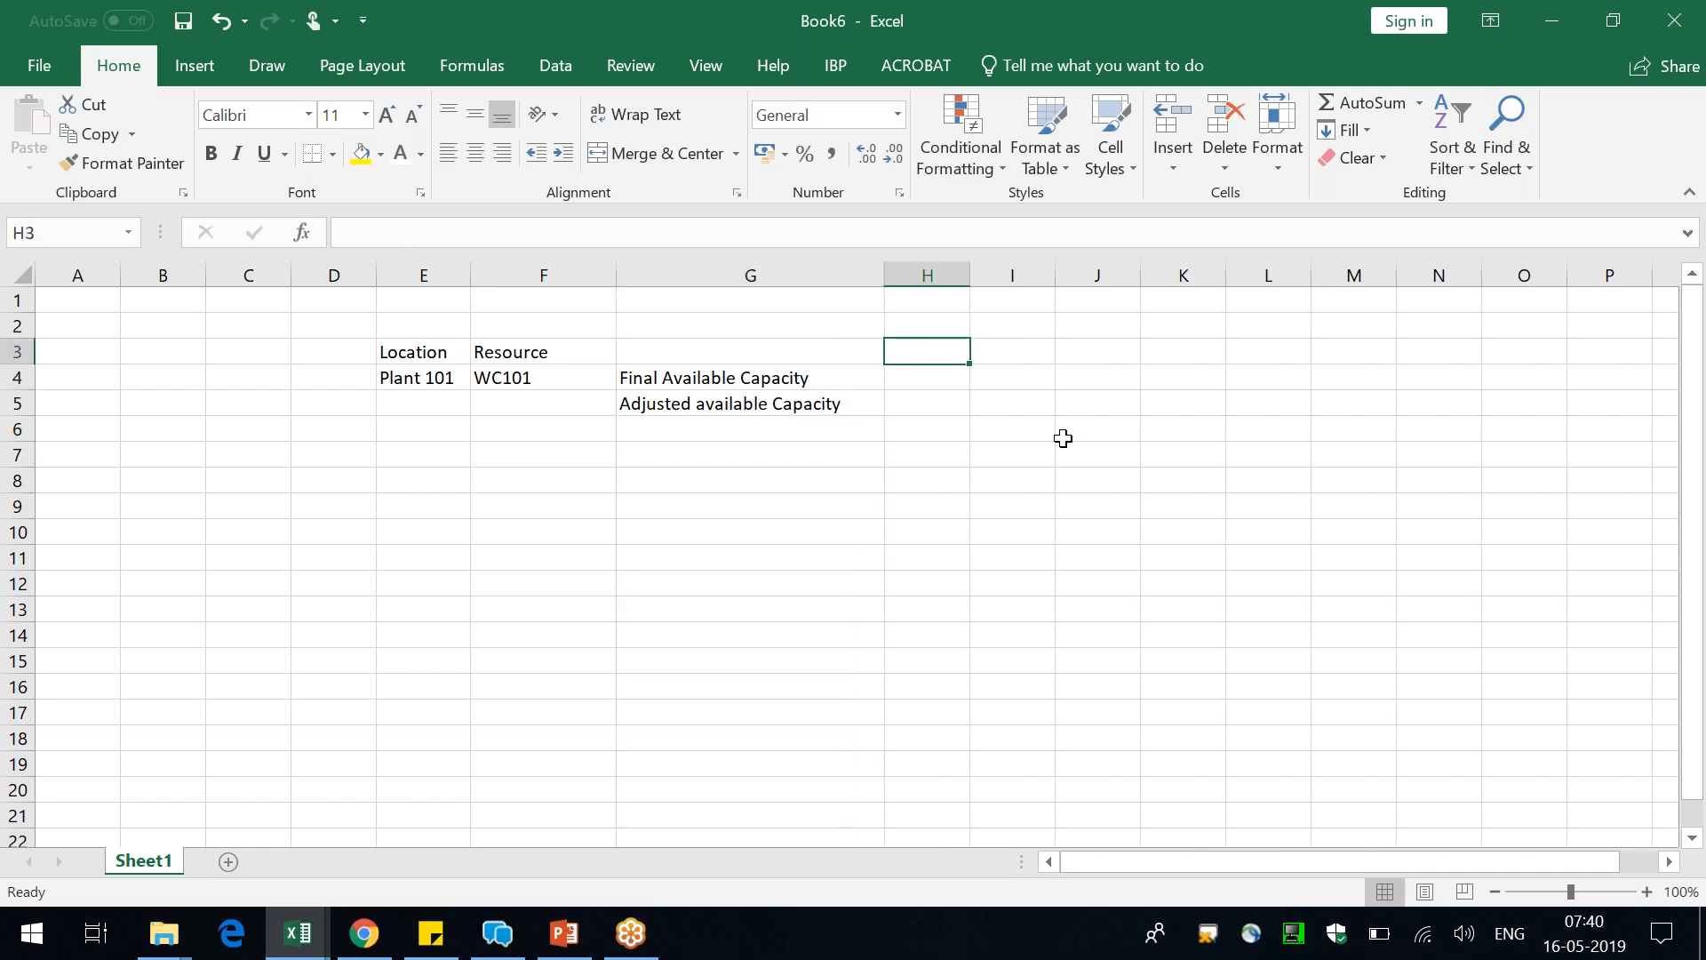
pyautogui.write('W1')
pyautogui.press('Tab')
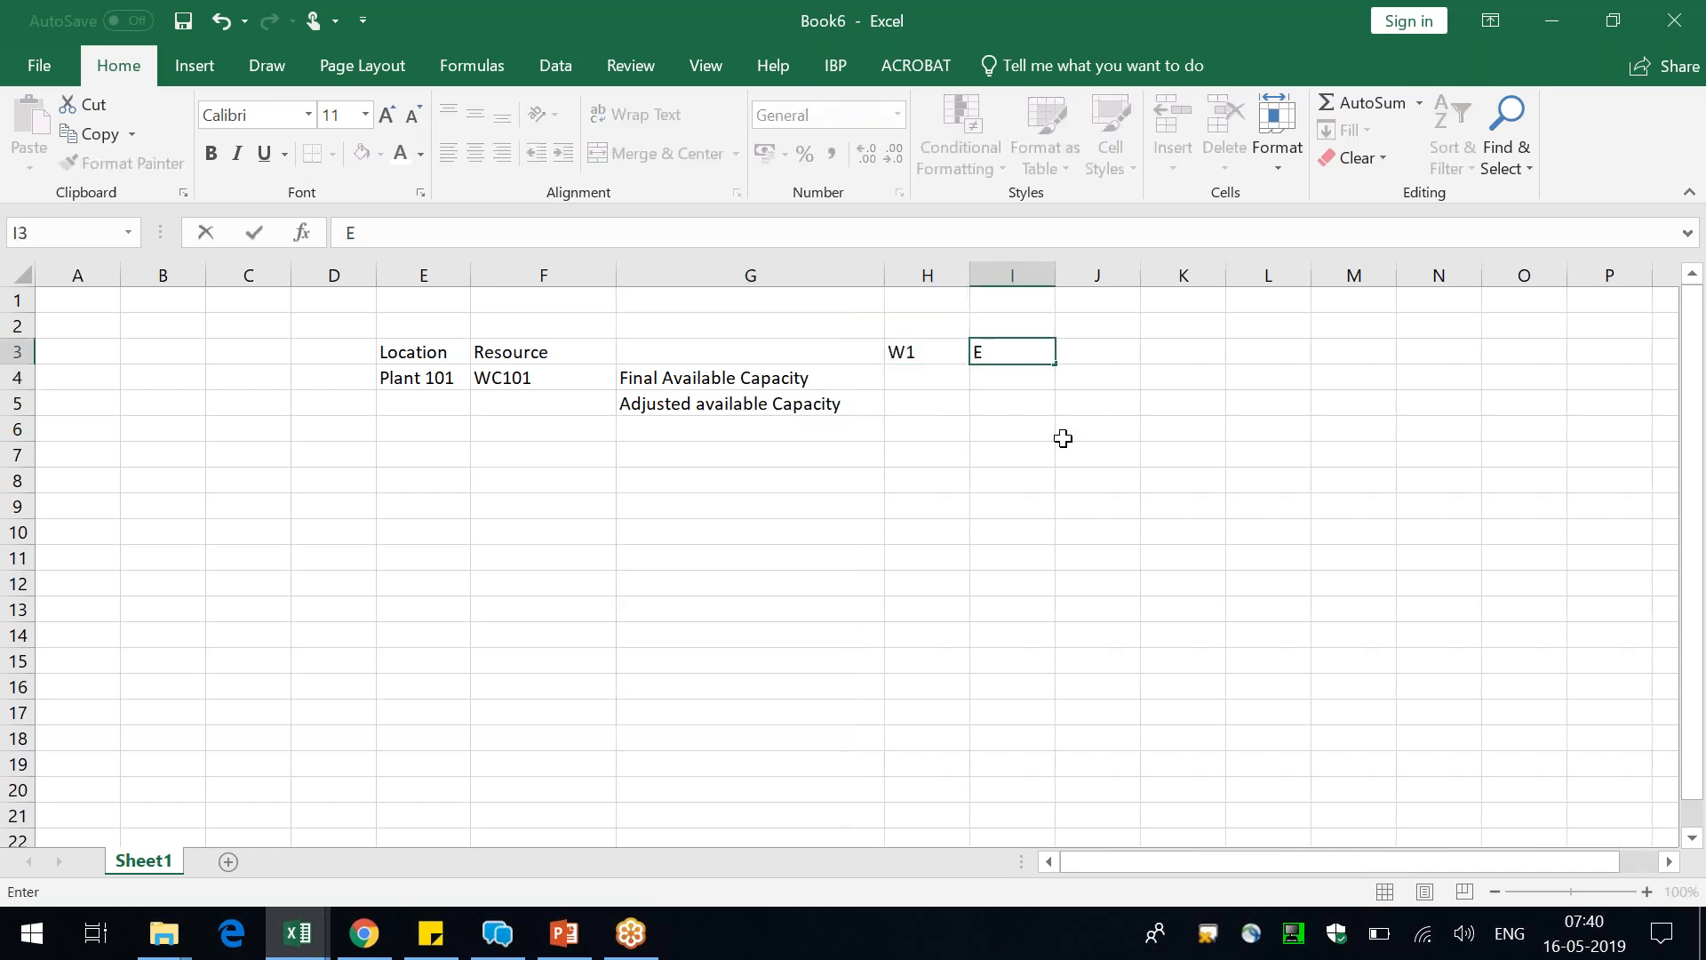
pyautogui.write('2')
pyautogui.press('BackSpace')
pyautogui.write('W2')
pyautogui.press('Tab')
pyautogui.write('W3')
pyautogui.press('Tab')
pyautogui.write('W4')
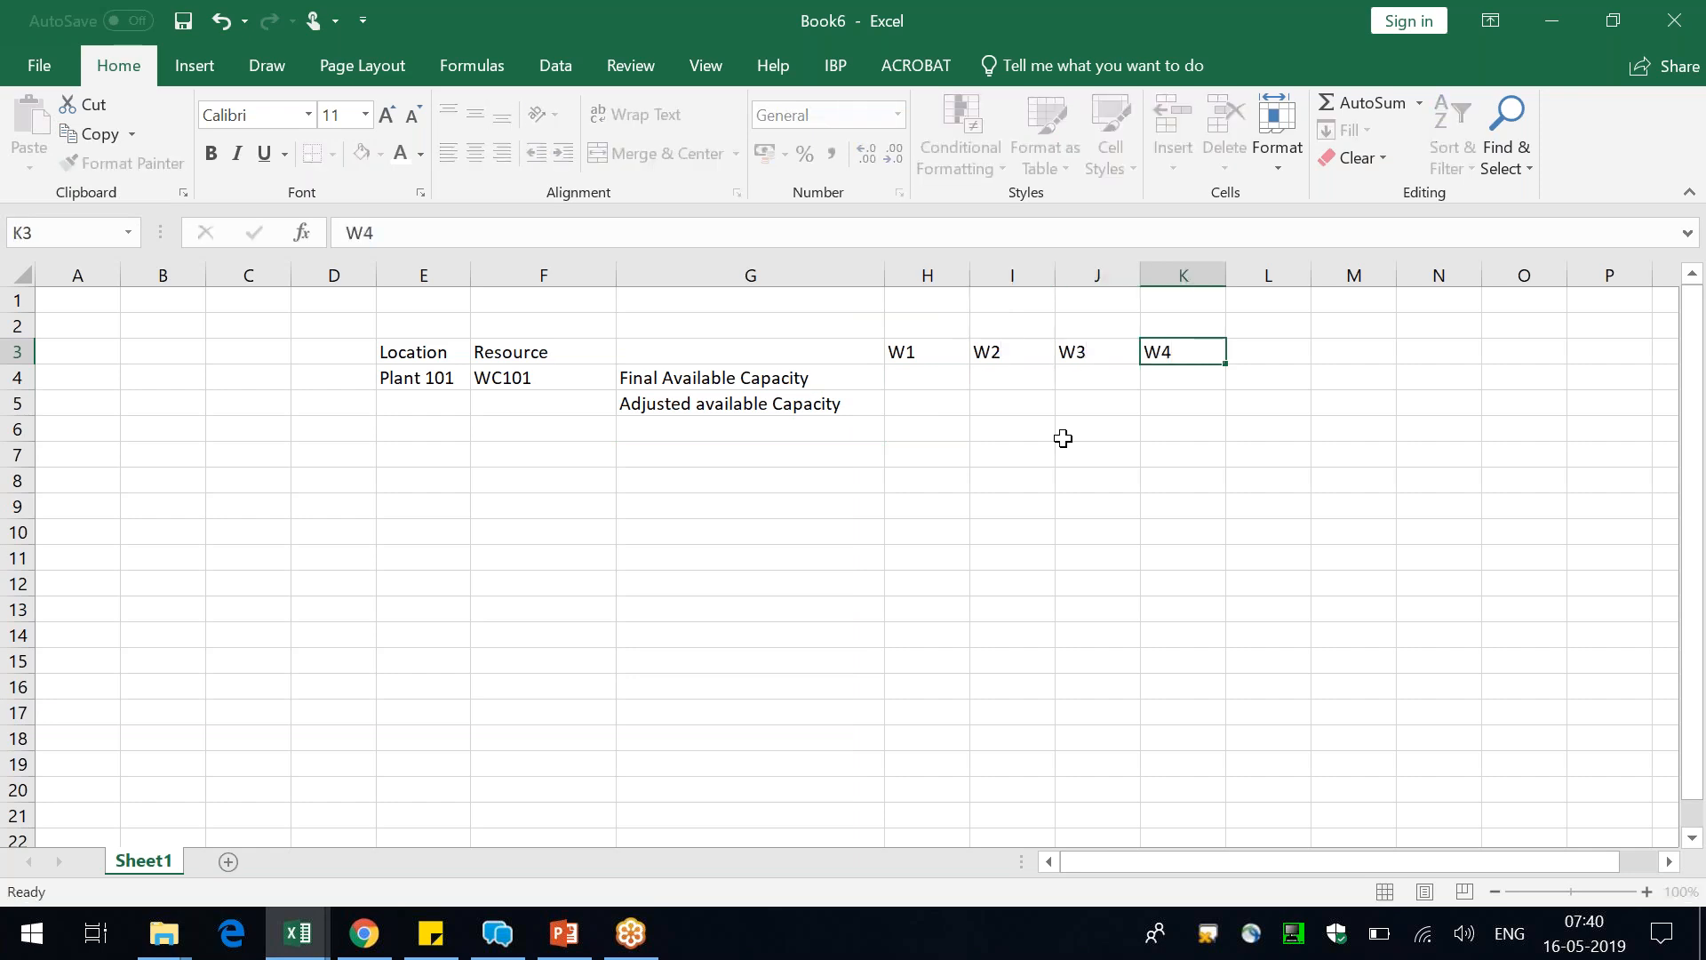
# Enter the Final Available Capacity values 100, 120, 140 and 160 for W1 to W4 in row 4
pyautogui.press('Down')
pyautogui.press('Left')
pyautogui.press('Left')
pyautogui.press('Left')
pyautogui.write('100')
pyautogui.press('Tab')
pyautogui.write('120')
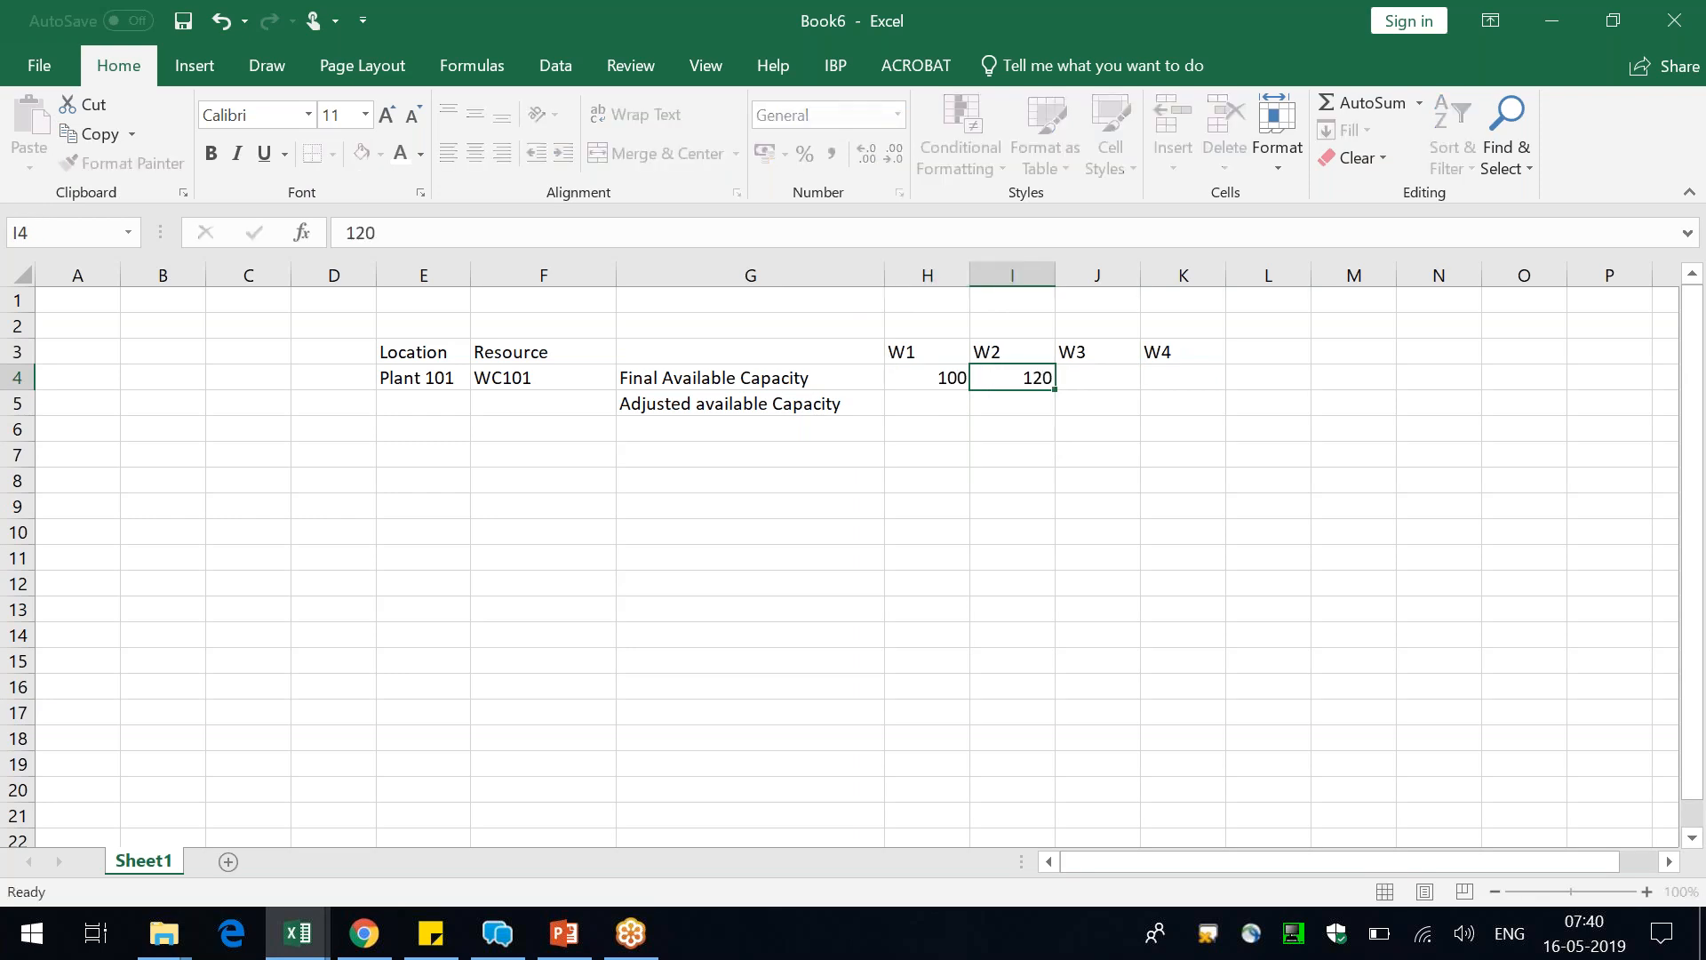
pyautogui.press('Tab')
pyautogui.write('140')
pyautogui.press('Tab')
pyautogui.write('16')
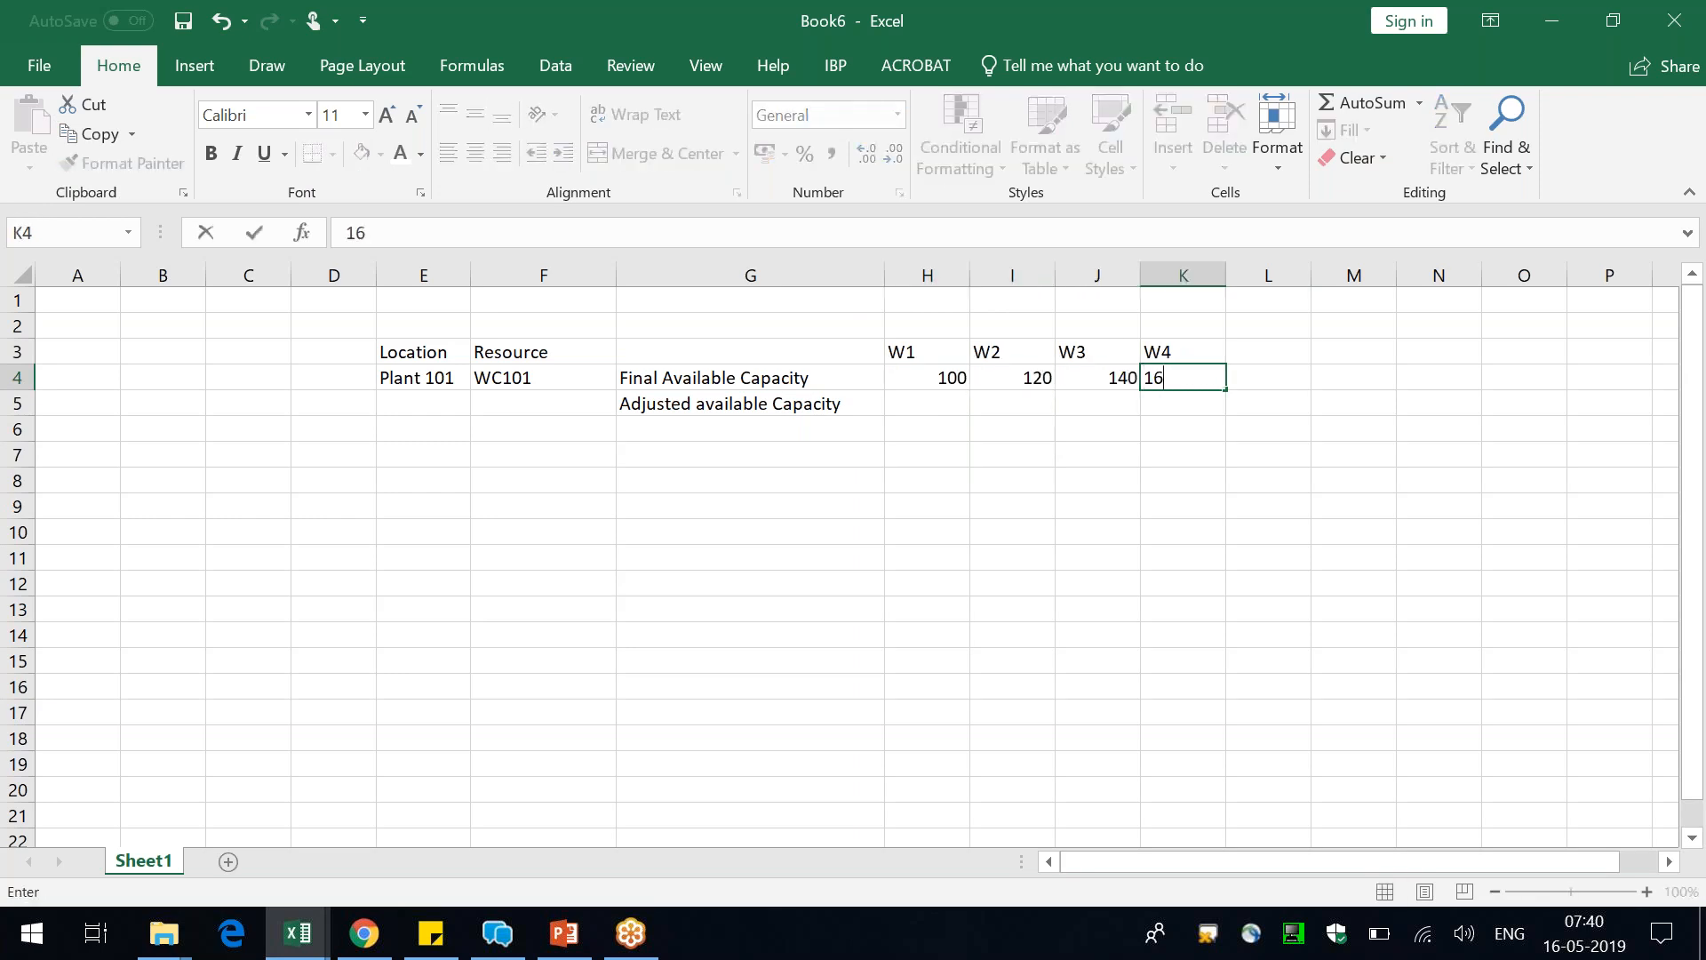
pyautogui.write('0')
pyautogui.press('Down')
# Make the header row E3:K3 bold and give it a light gold fill
pyautogui.press('Up')
pyautogui.press('Up')
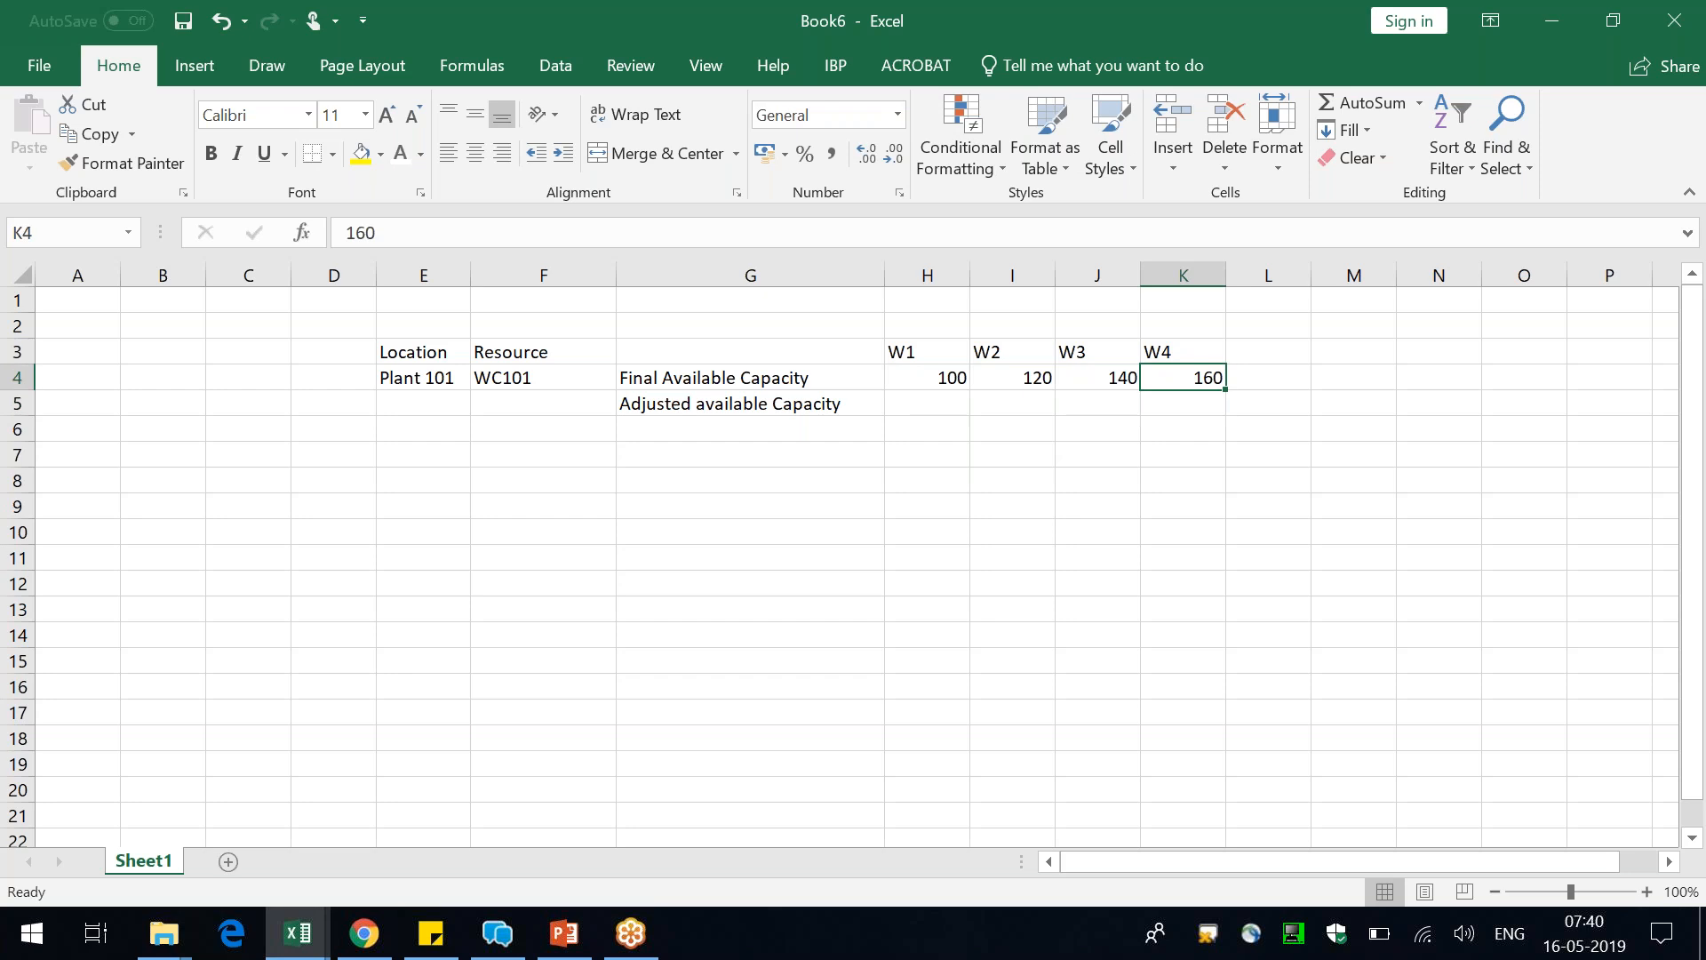
pyautogui.hotkey('shift', 'Left')
pyautogui.hotkey('shift', 'Left')
pyautogui.hotkey('shift', 'Left')
pyautogui.hotkey('shift', 'Left')
pyautogui.hotkey('shift', 'Left')
pyautogui.hotkey('shift', 'Left')
pyautogui.hotkey('ctrl', 'b')
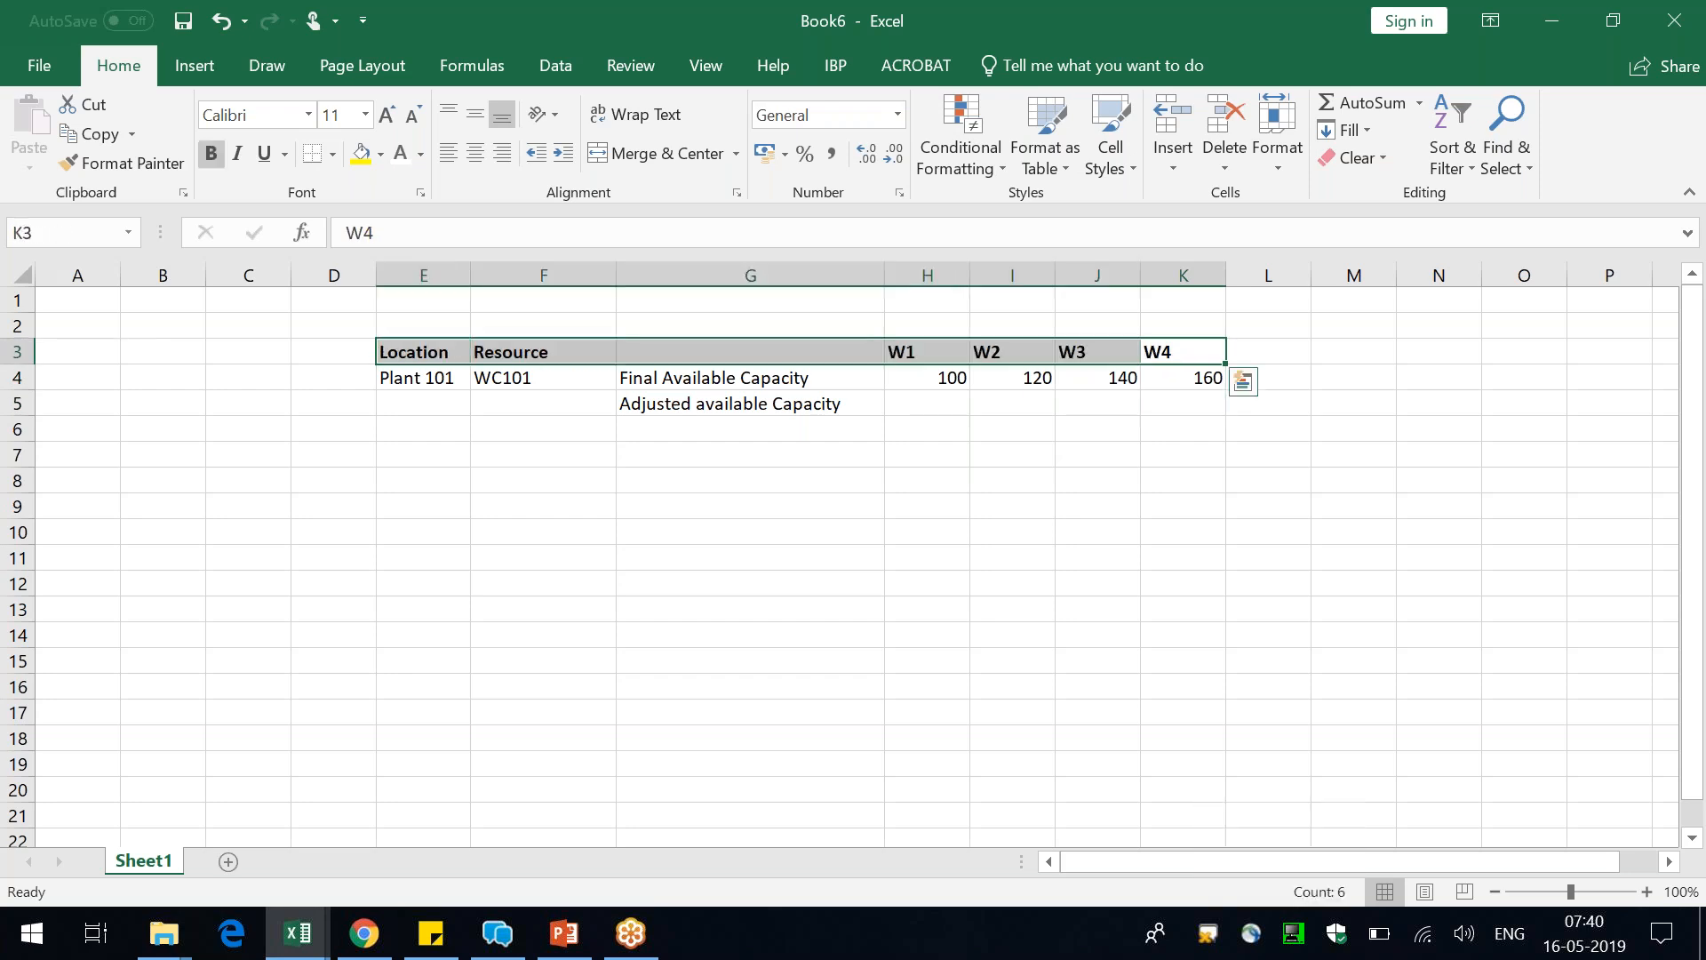
pyautogui.click(379, 154)
pyautogui.click(513, 232)
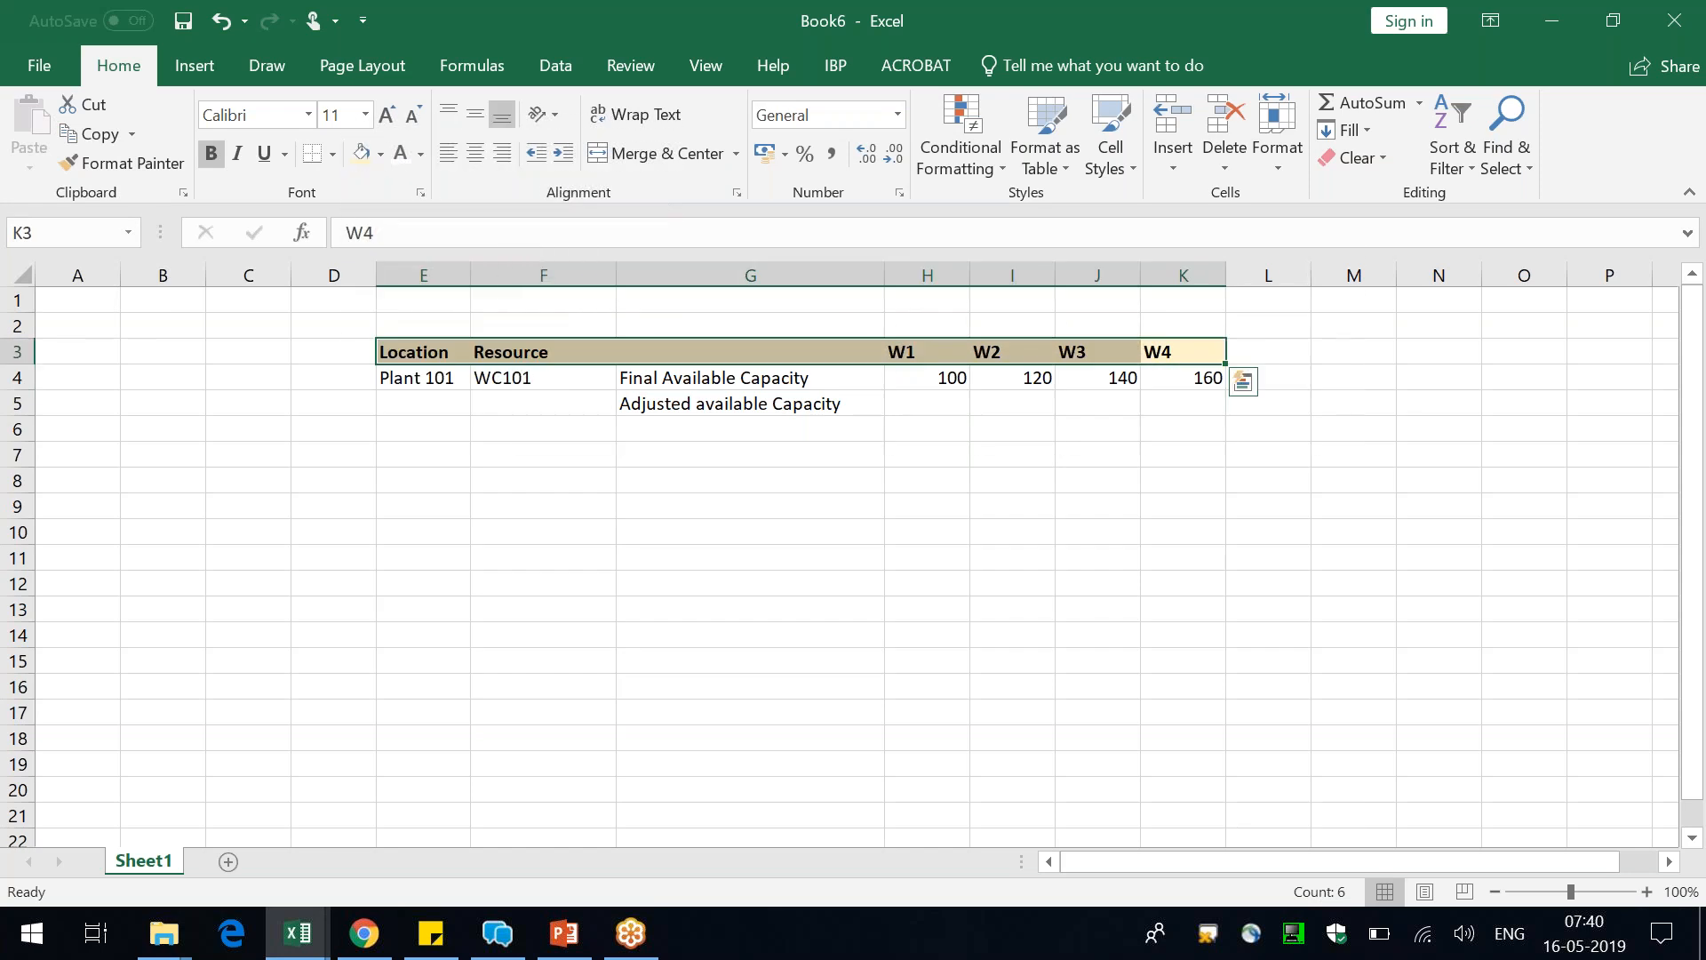
# Enter the heading "Key Figure" in cell G3
pyautogui.click(777, 405)
pyautogui.click(798, 336)
pyautogui.click(793, 351)
pyautogui.write('Key F')
pyautogui.write('og')
pyautogui.press('BackSpace')
pyautogui.press('BackSpace')
pyautogui.write('igure')
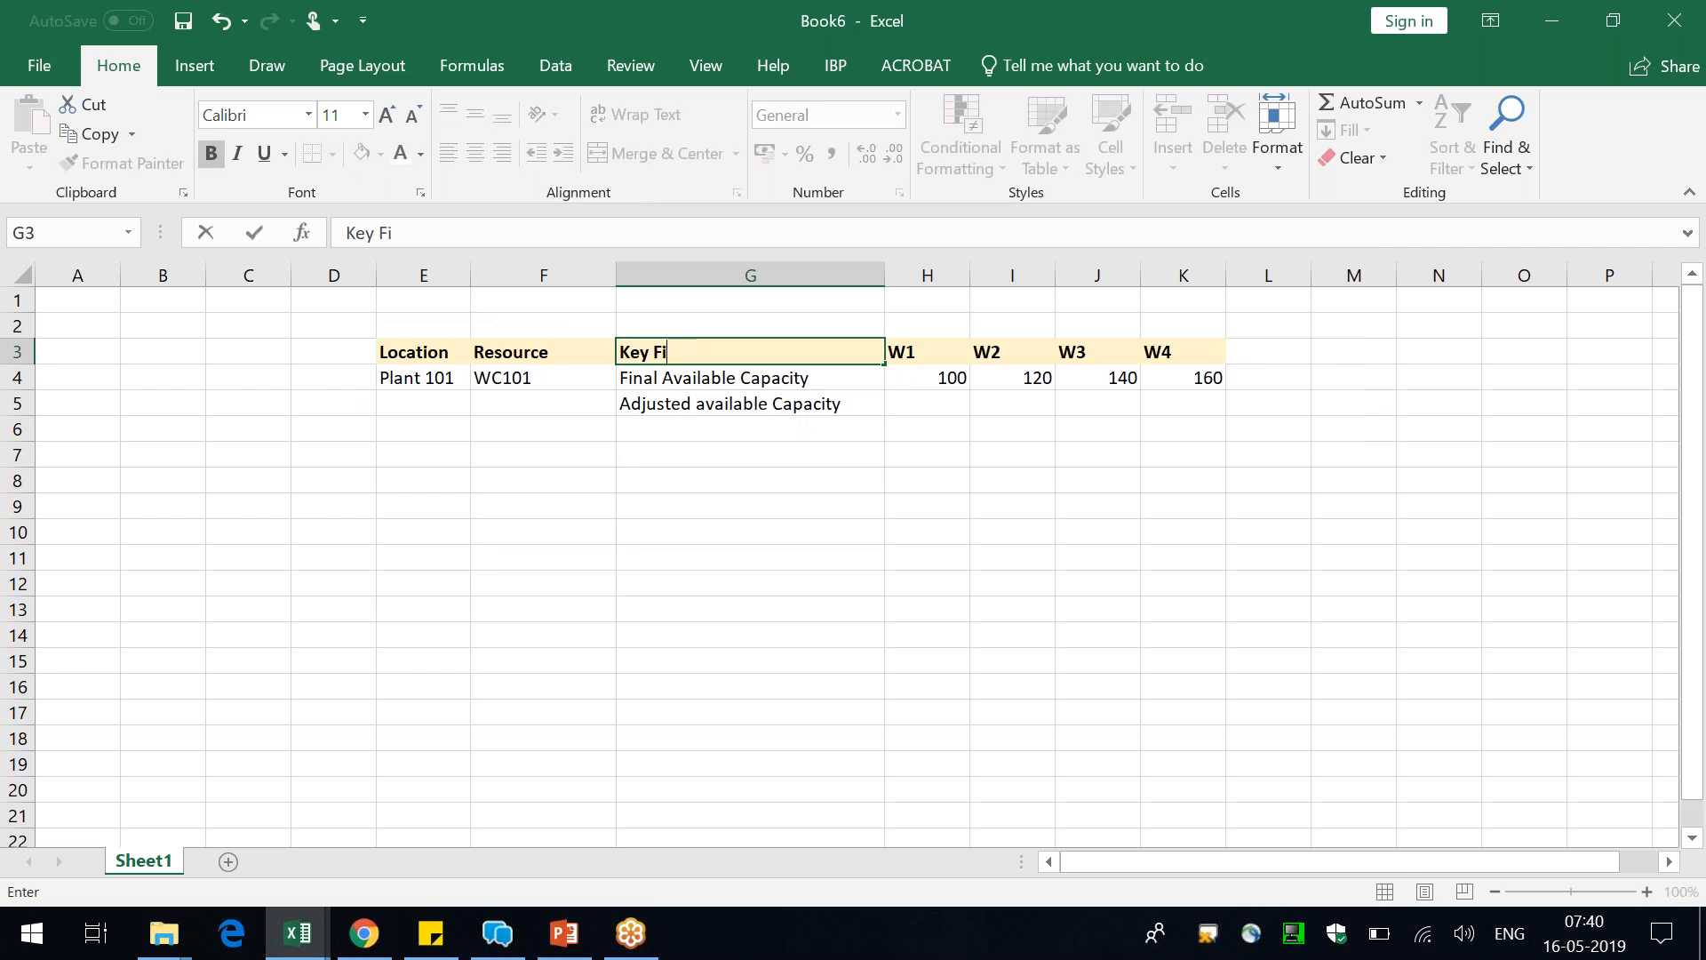
pyautogui.press('Return')
# Fill the four weekly Final Available Capacity values down into the Adjusted available Capacity row, H5 to K5
pyautogui.press('Right')
pyautogui.press('Down')
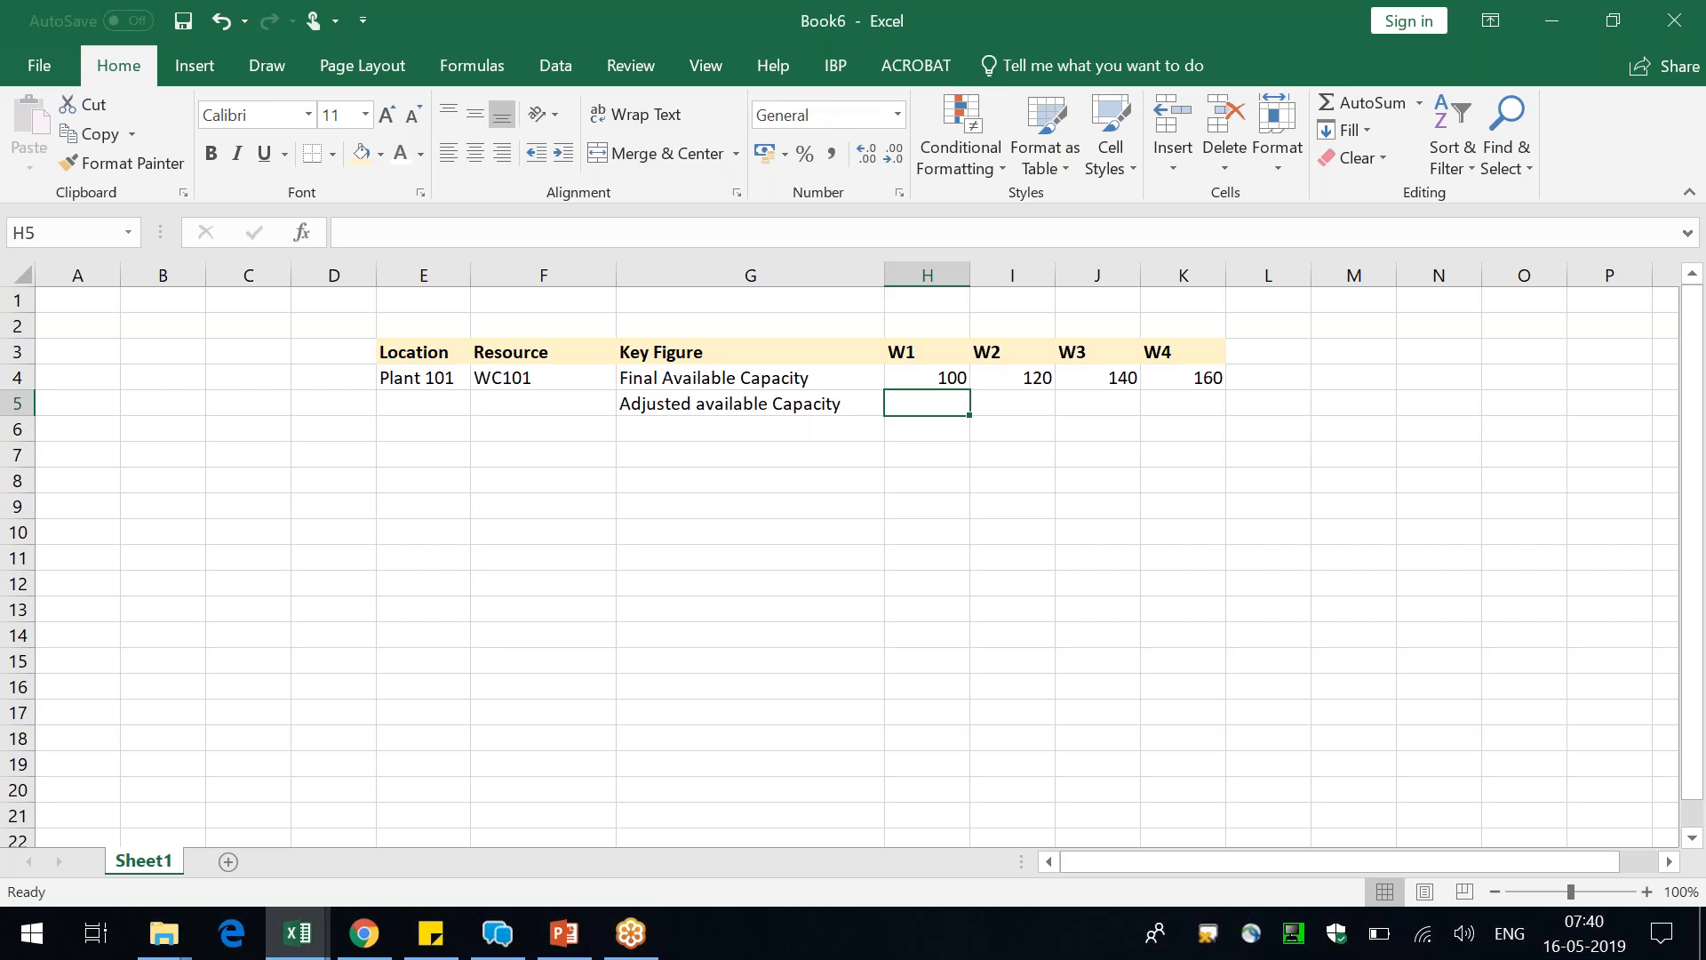
pyautogui.hotkey('ctrl', 'd')
pyautogui.press('Tab')
pyautogui.hotkey('ctrl', 'd')
pyautogui.press('Tab')
pyautogui.hotkey('ctrl', 'd')
pyautogui.press('Tab')
pyautogui.hotkey('ctrl', 'd')
# Compare the weekly values of the Final Available Capacity row with those of the Adjusted available Capacity row
pyautogui.press('Up')
pyautogui.hotkey('shift', 'Left')
pyautogui.hotkey('shift', 'Left')
pyautogui.hotkey('shift', 'Left')
pyautogui.hotkey('shift', 'Left')
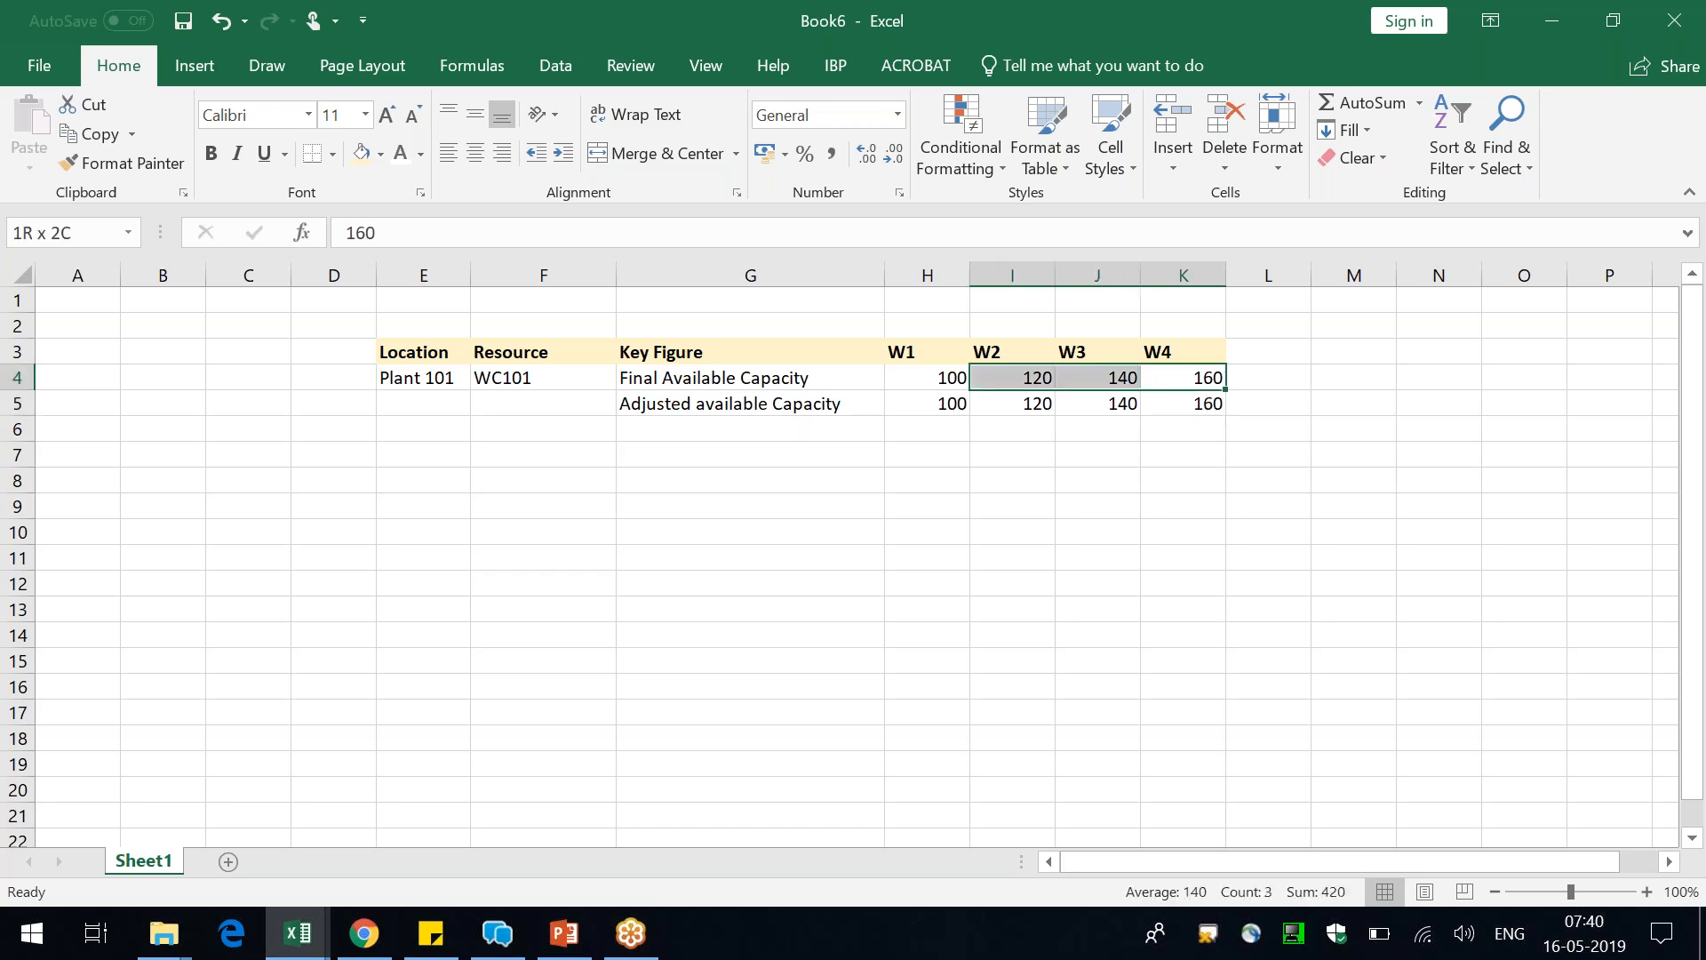
pyautogui.press('Down')
pyautogui.hotkey('shift', 'Left')
pyautogui.hotkey('shift', 'Left')
pyautogui.hotkey('shift', 'Left')
pyautogui.hotkey('shift', 'Left')
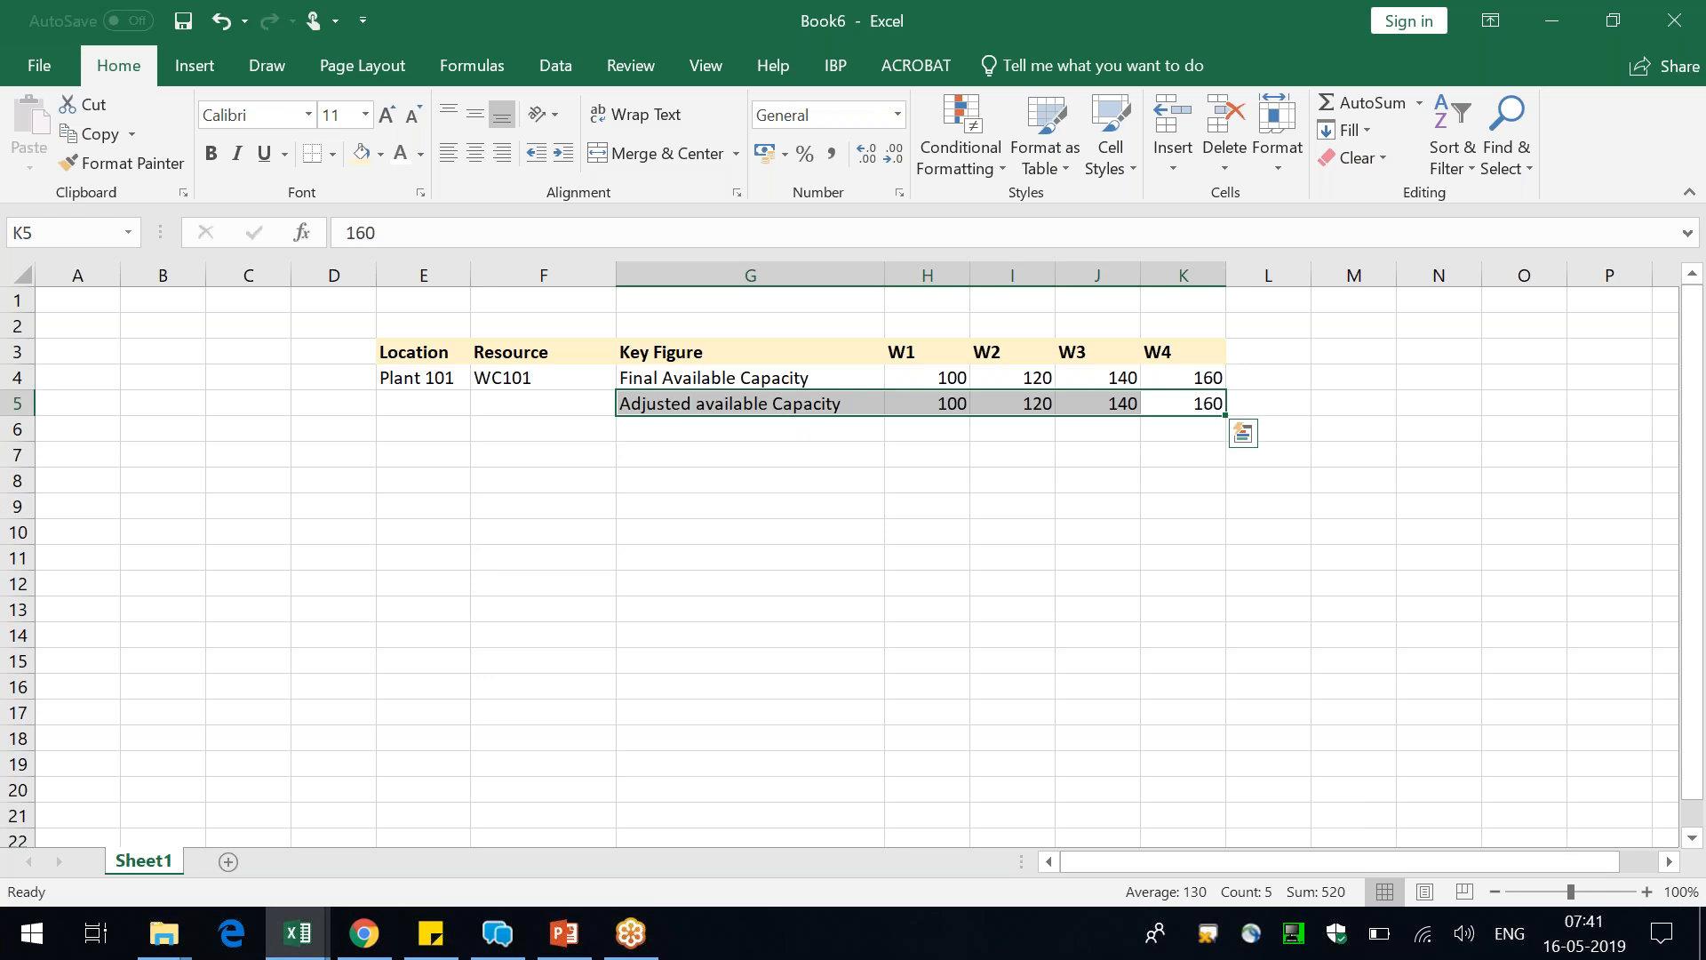
# Add note 1 in row 13, with the number in F13 and "Copy the Calculated values to adjusted" in G13
pyautogui.click(517, 600)
pyautogui.write('1')
pyautogui.press('Tab')
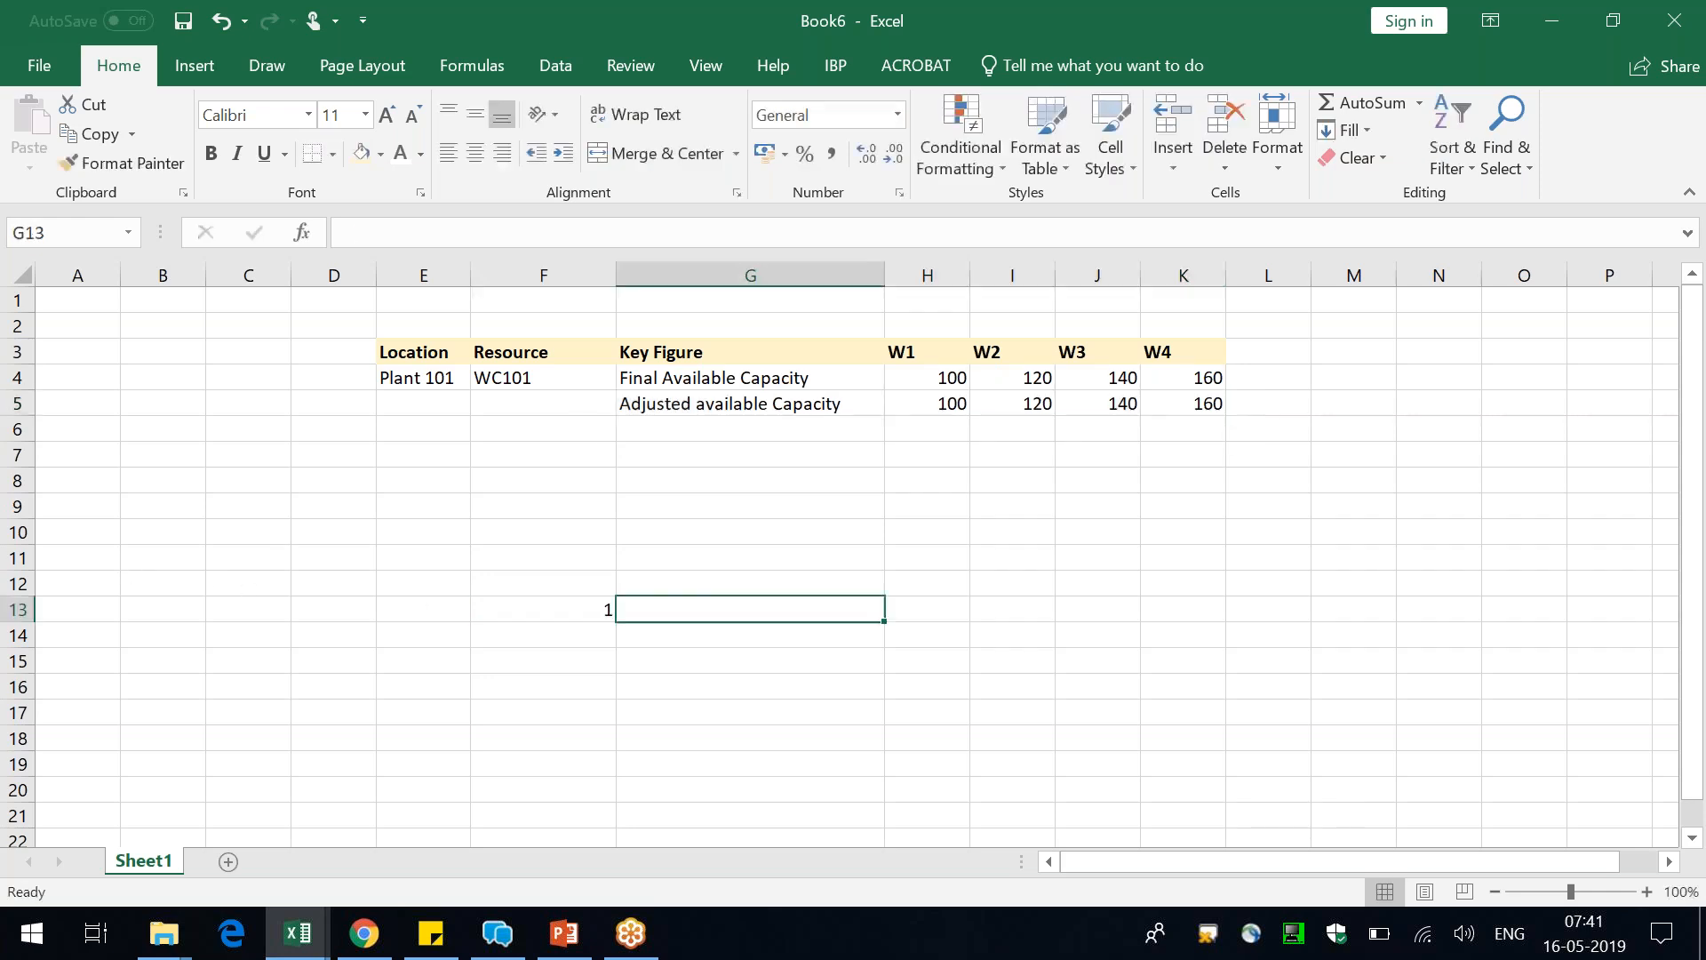
pyautogui.write('Copy the Calculated values to adjusted')
pyautogui.hotkey('ctrl', 'Return')
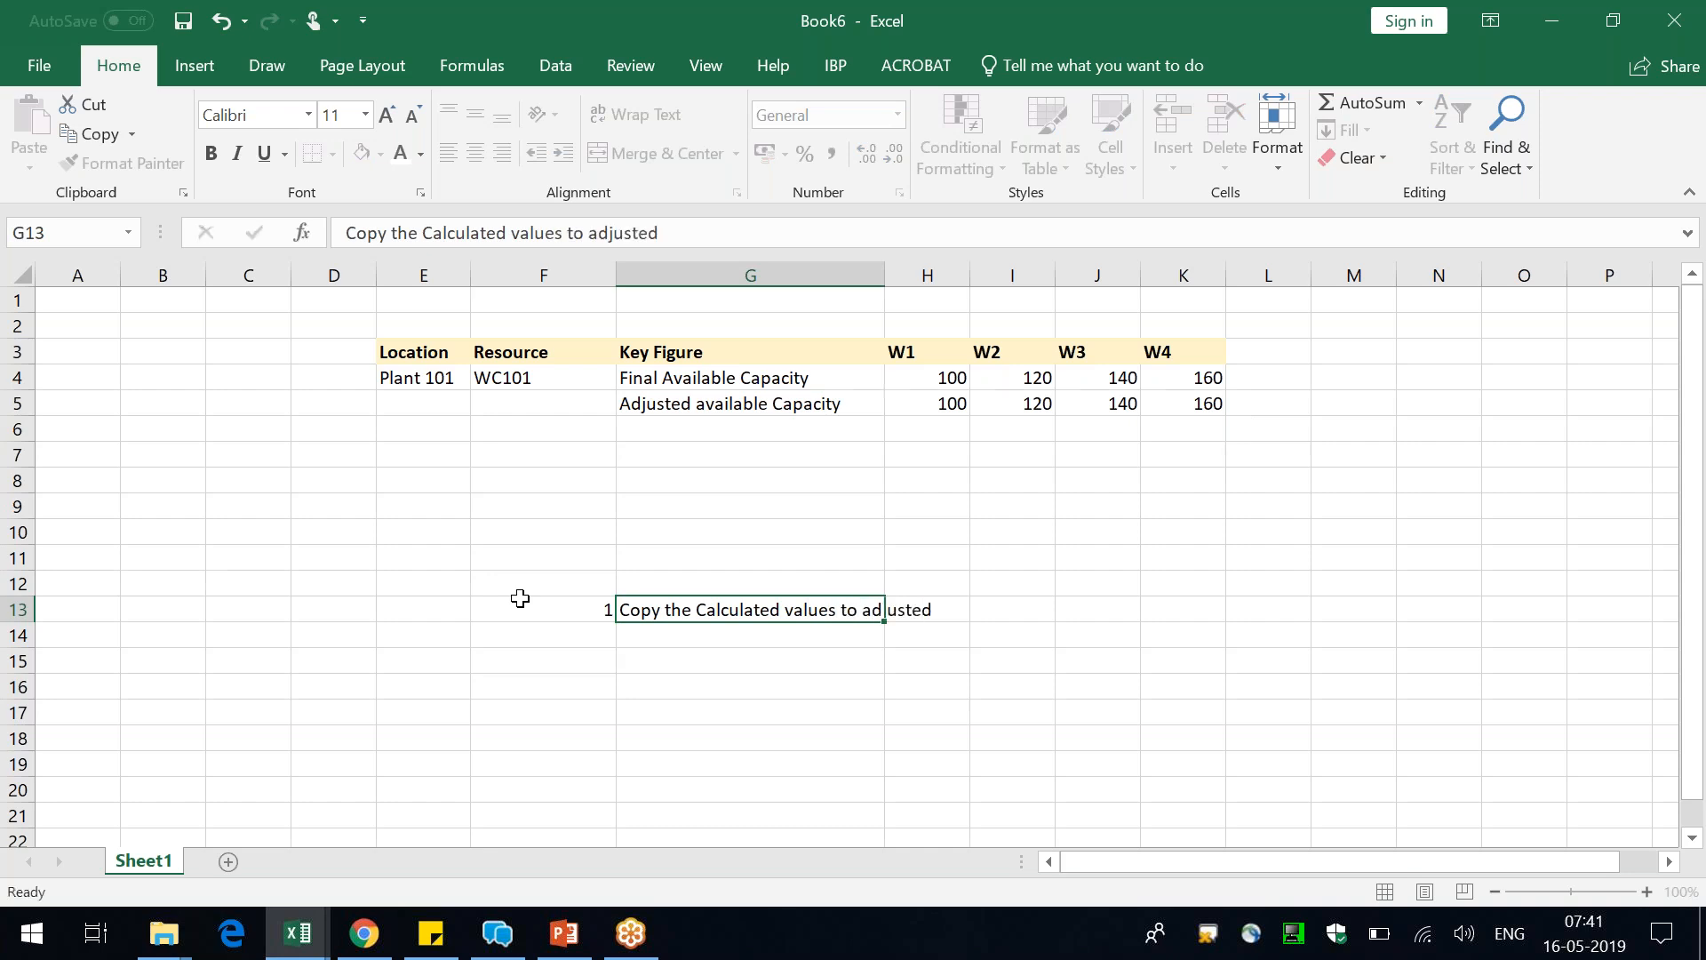
# Merge cells G13:J13 and left-align the note text
pyautogui.moveTo(806, 612); pyautogui.dragTo(1080, 618)
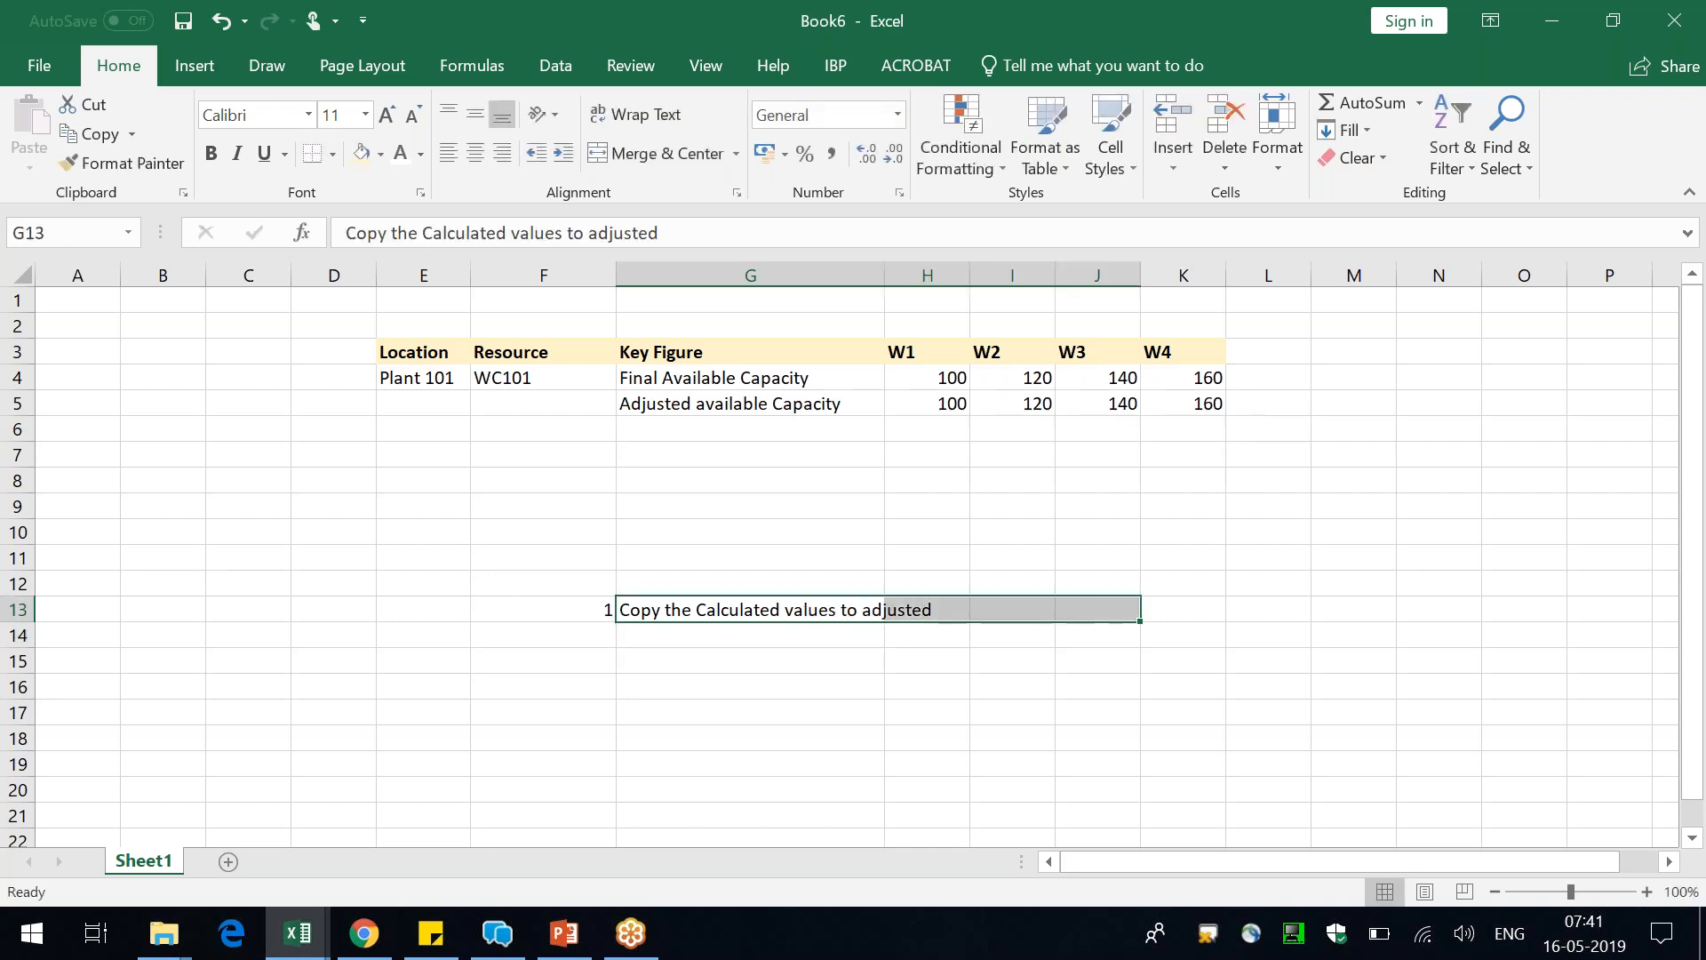
pyautogui.click(673, 151)
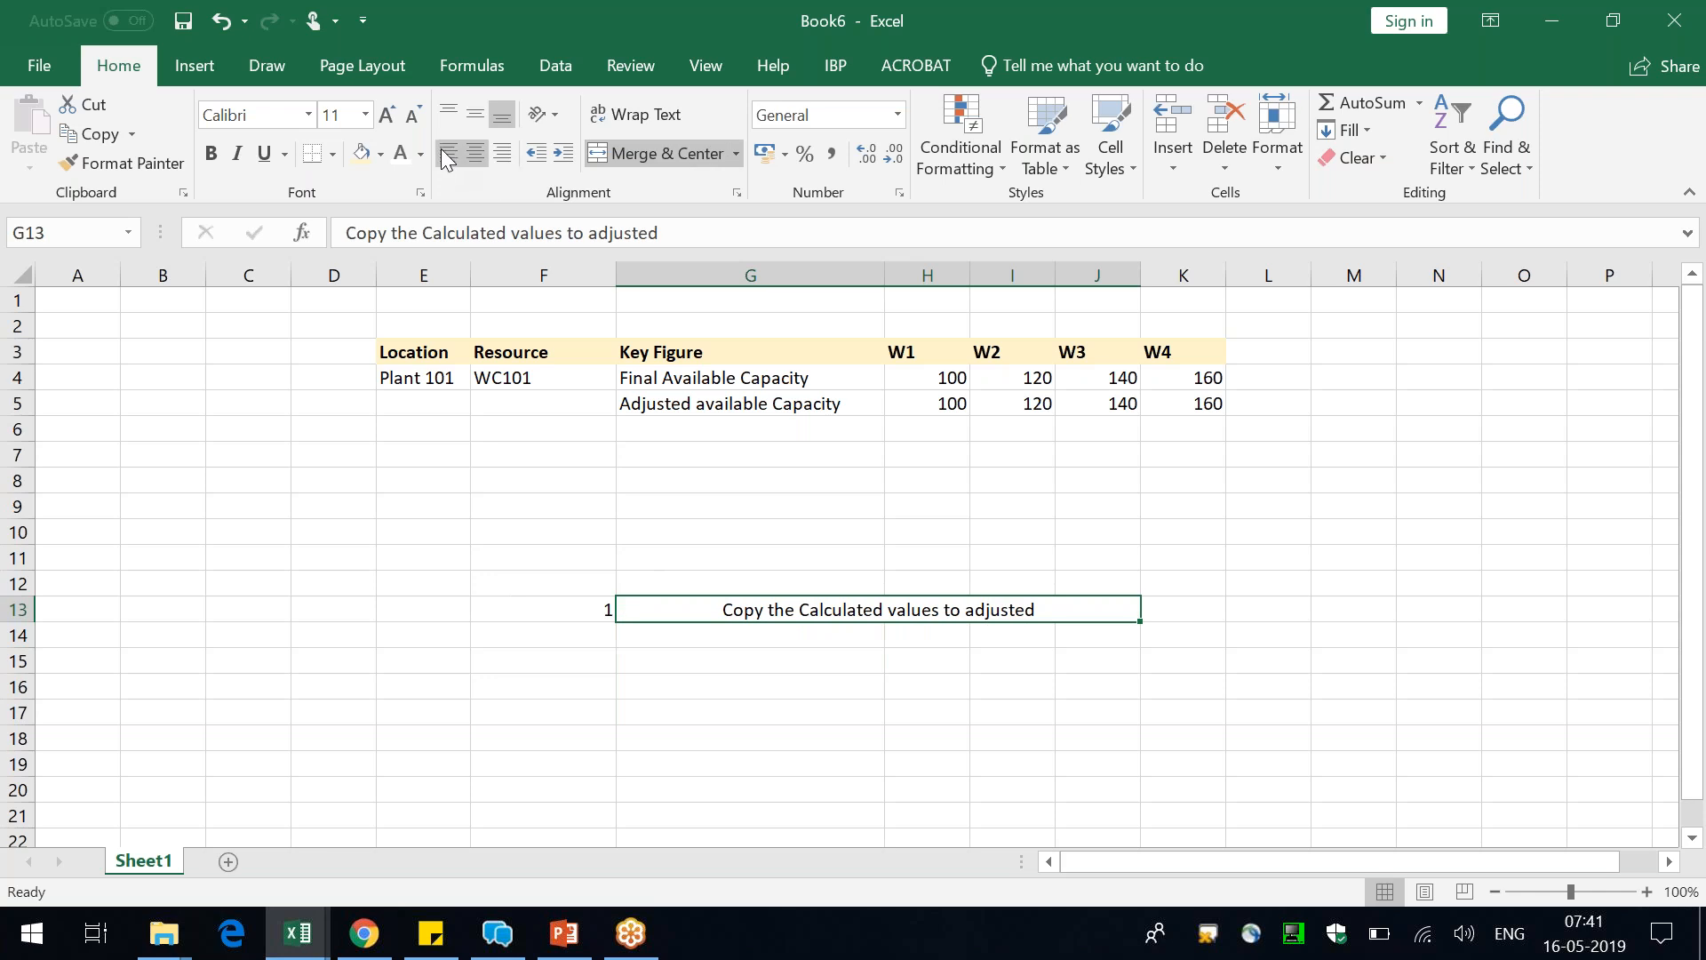
pyautogui.click(448, 153)
pyautogui.click(878, 411)
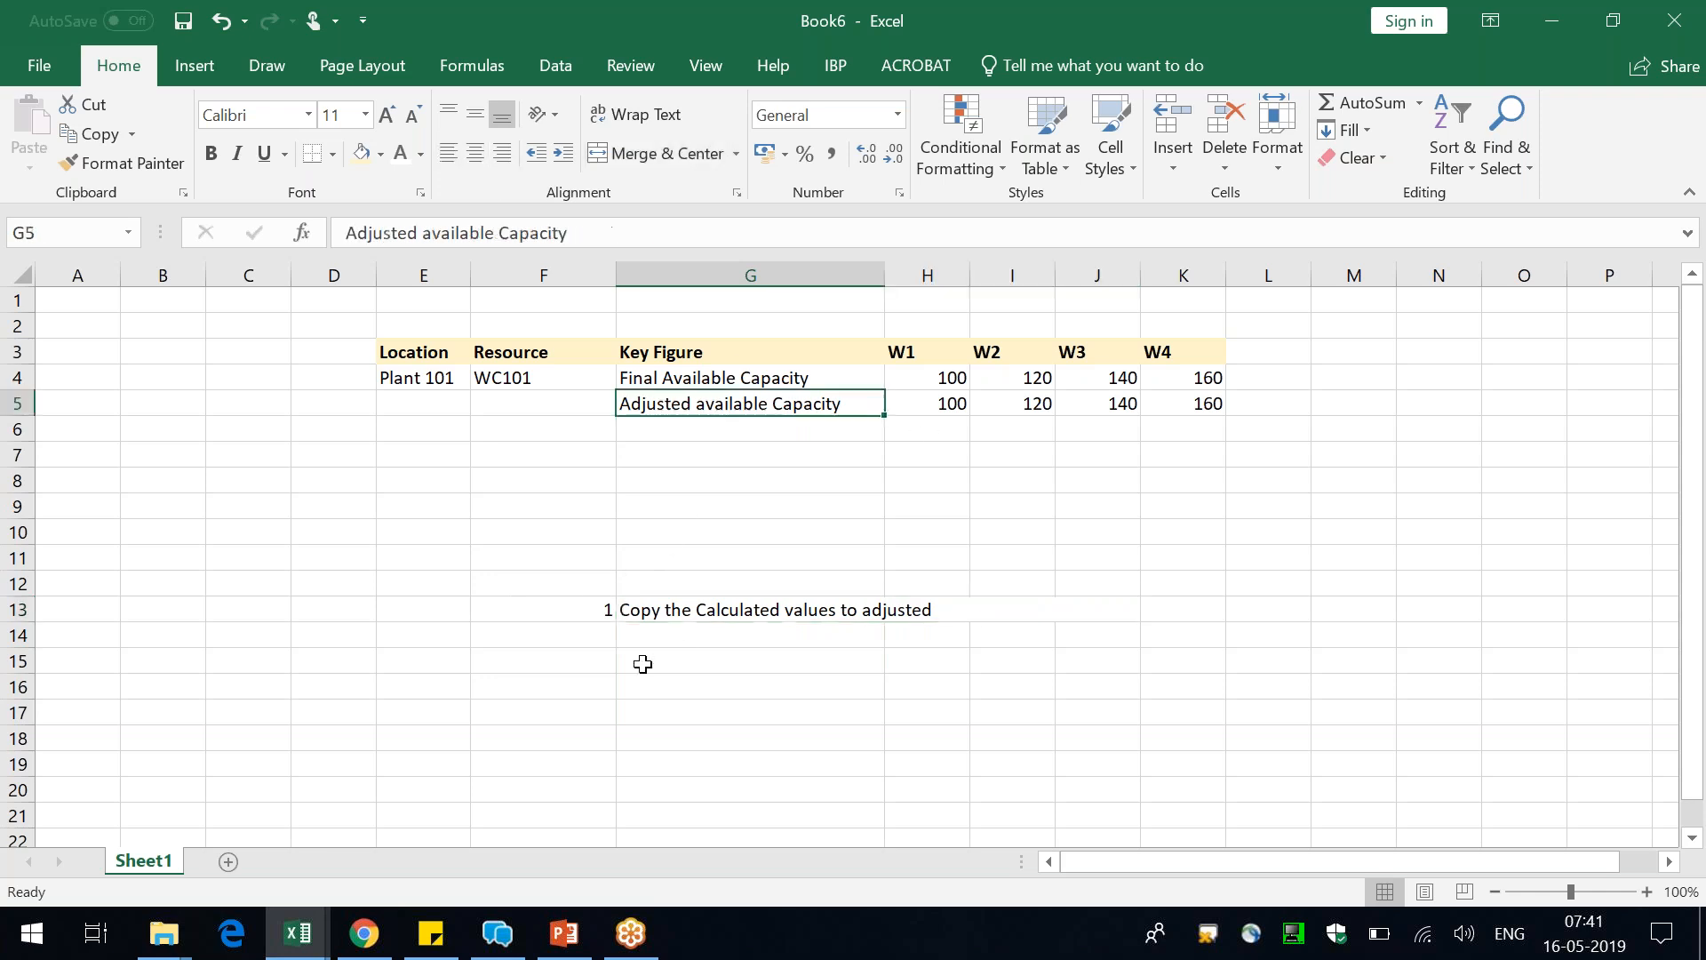
# Add note 2 in row 14, with the number in F14 and "Overide the values in Adjusted" in merged cells G14:J14
pyautogui.click(596, 629)
pyautogui.write('2')
pyautogui.moveTo(639, 635); pyautogui.dragTo(1111, 635)
pyautogui.hotkey('ctrl', 'd')
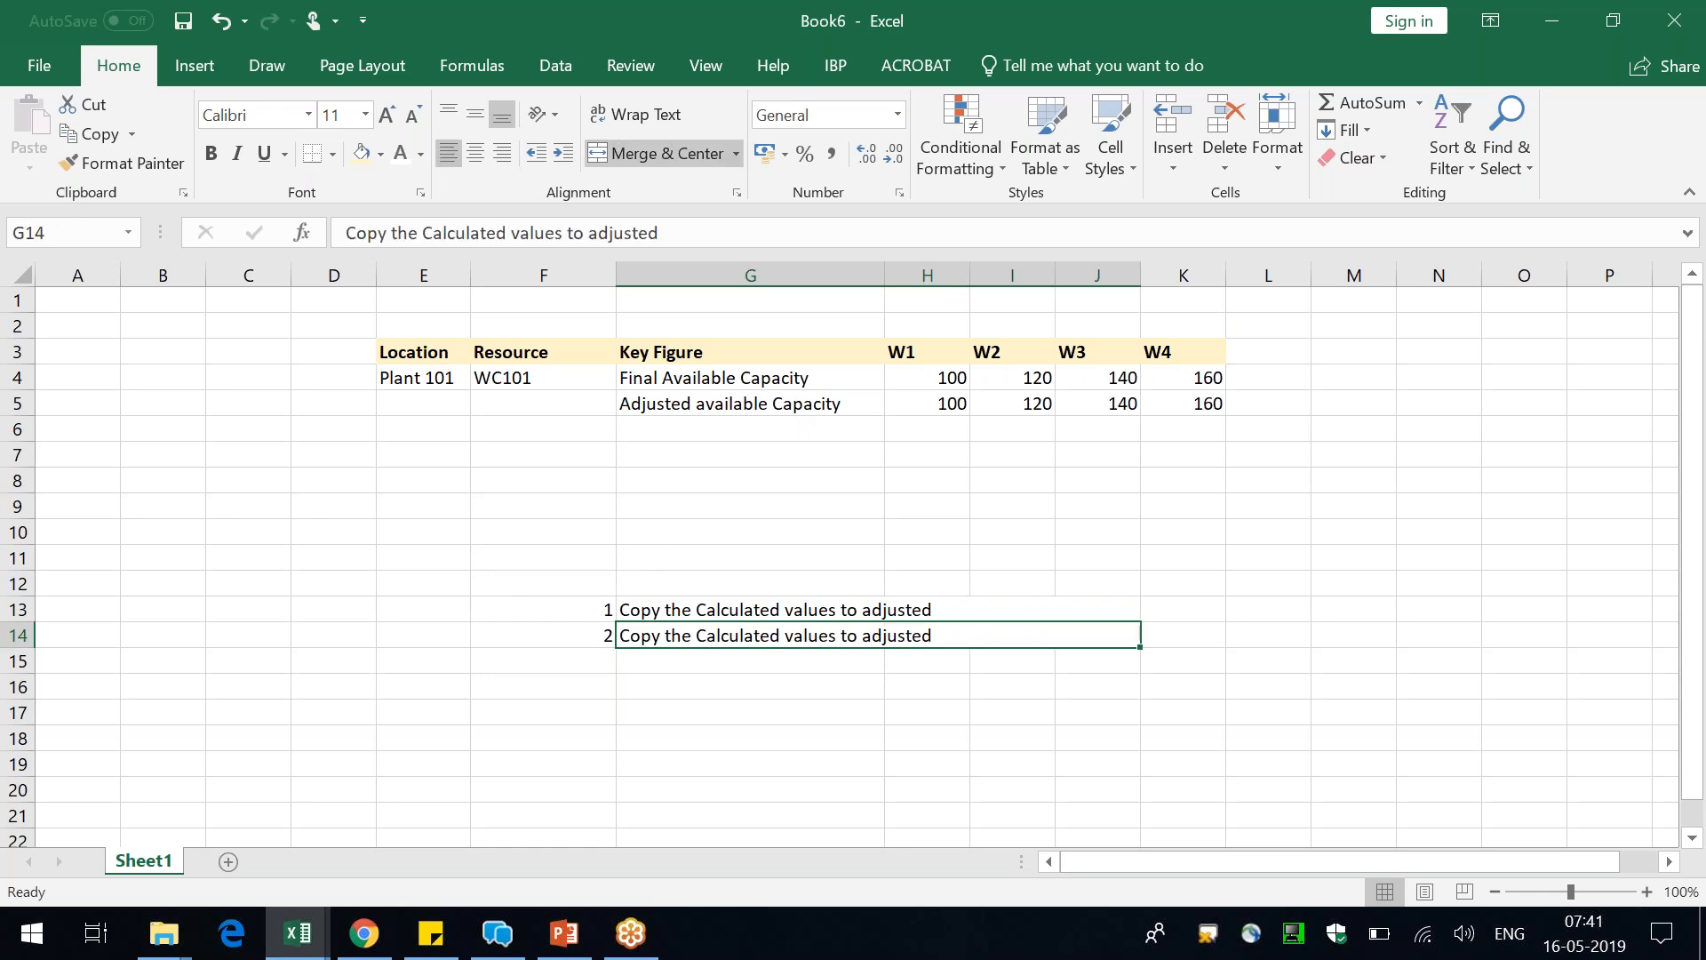
pyautogui.write('Overid')
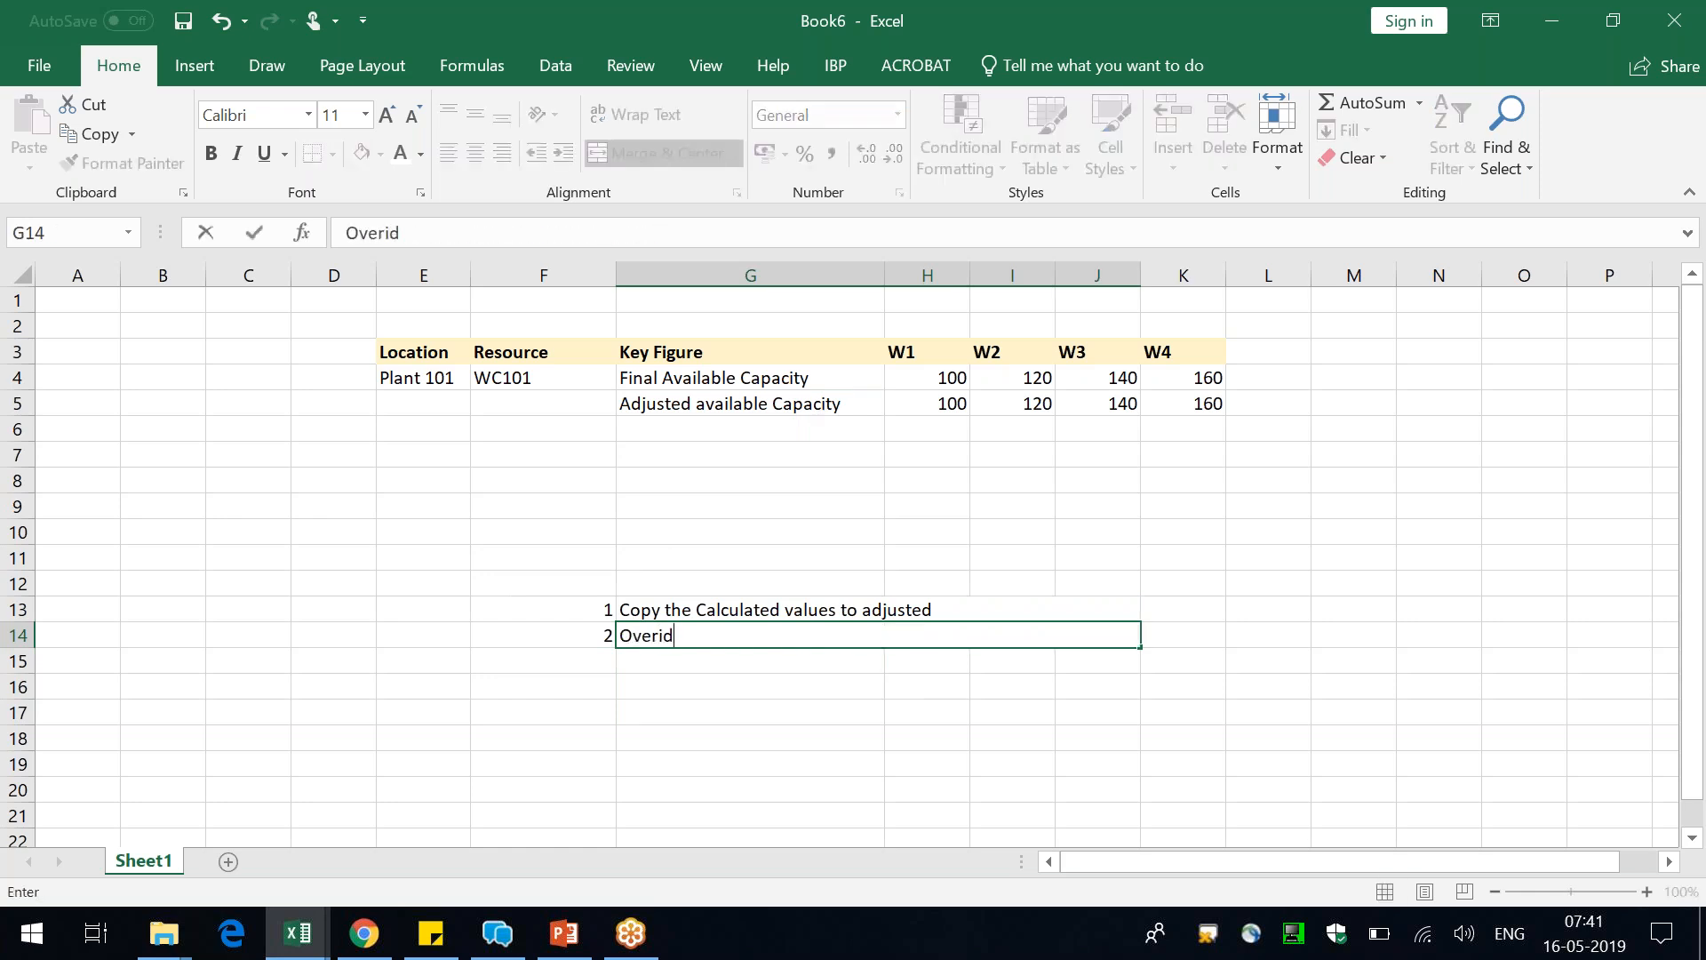
pyautogui.write('e the value')
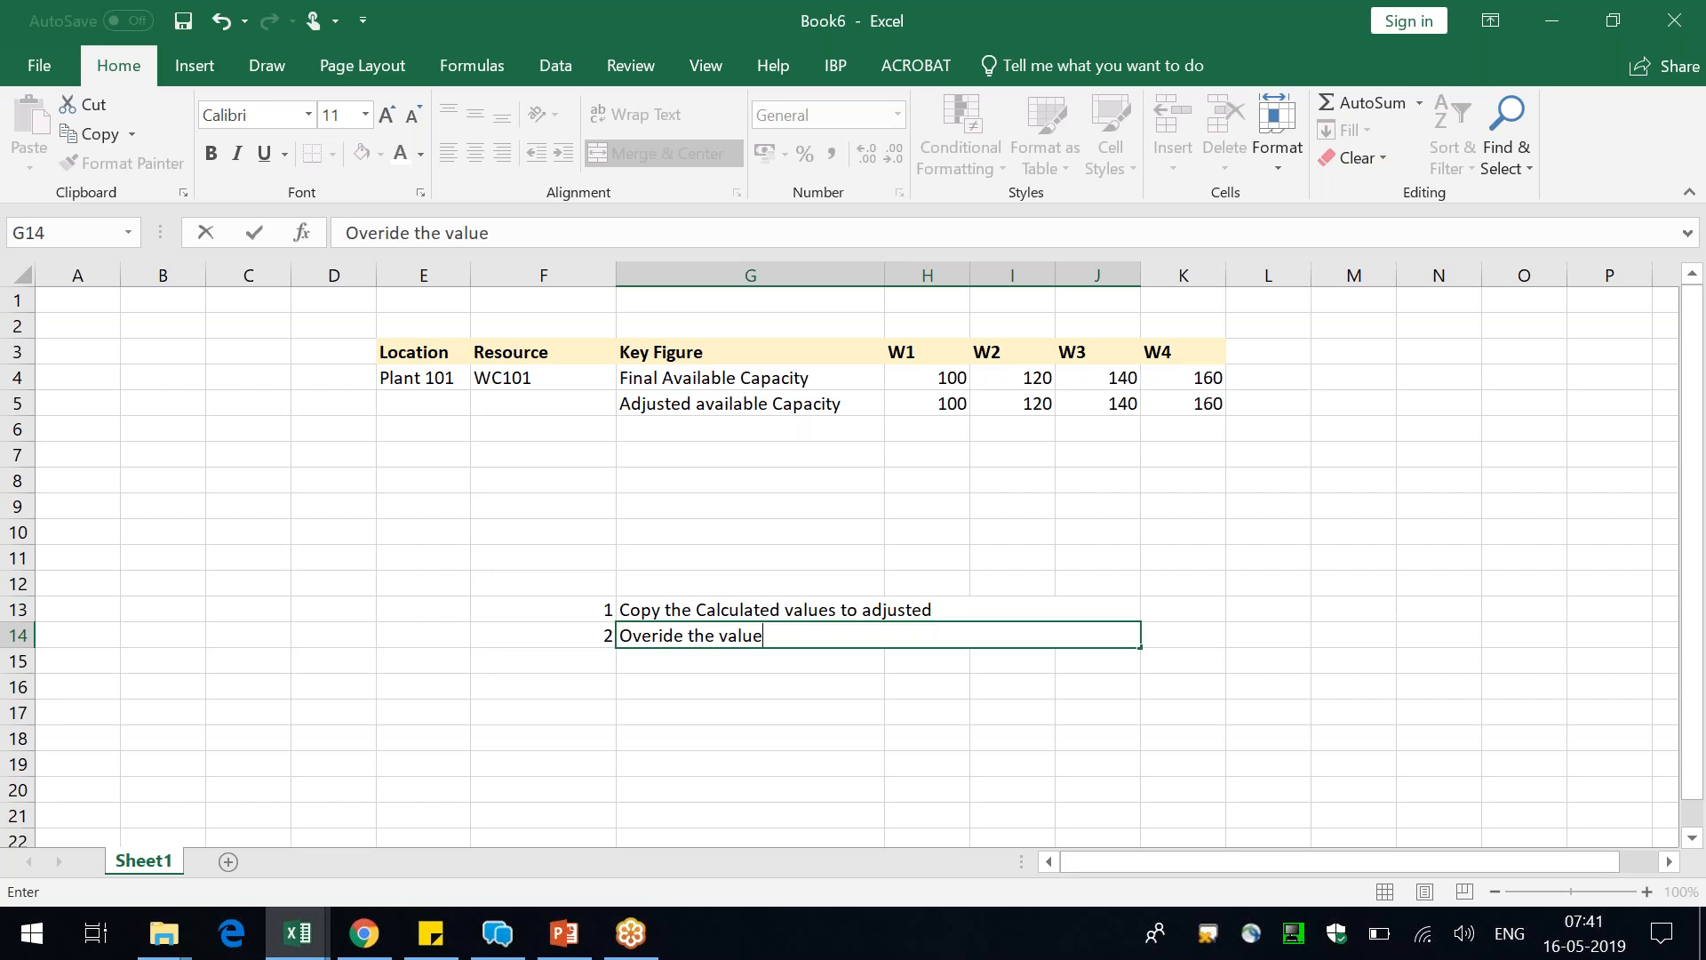
pyautogui.write('s in Adjus')
pyautogui.press('BackSpace')
pyautogui.press('BackSpace')
pyautogui.press('BackSpace')
pyautogui.write('justed')
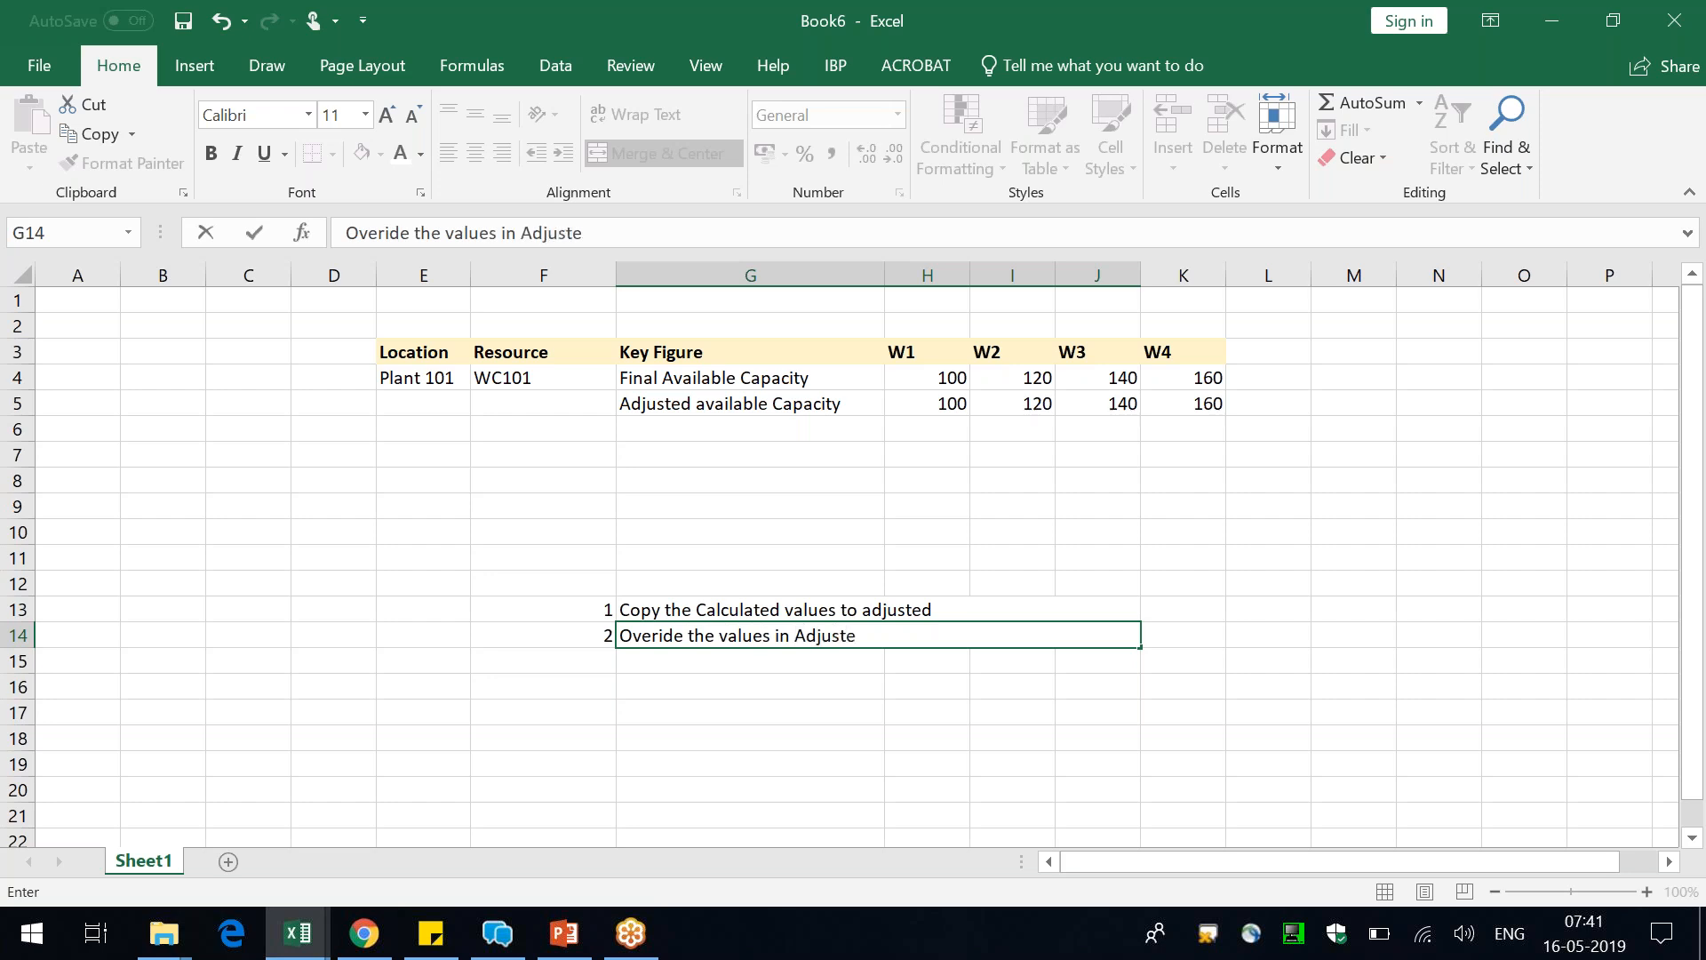
pyautogui.press('Return')
# Override the Adjusted available Capacity values, entering 111 for W1 and 333 for W3
pyautogui.press('Up')
pyautogui.press('Up')
pyautogui.press('Up')
pyautogui.press('Up')
pyautogui.press('Up')
pyautogui.press('Up')
pyautogui.press('Up')
pyautogui.press('Up')
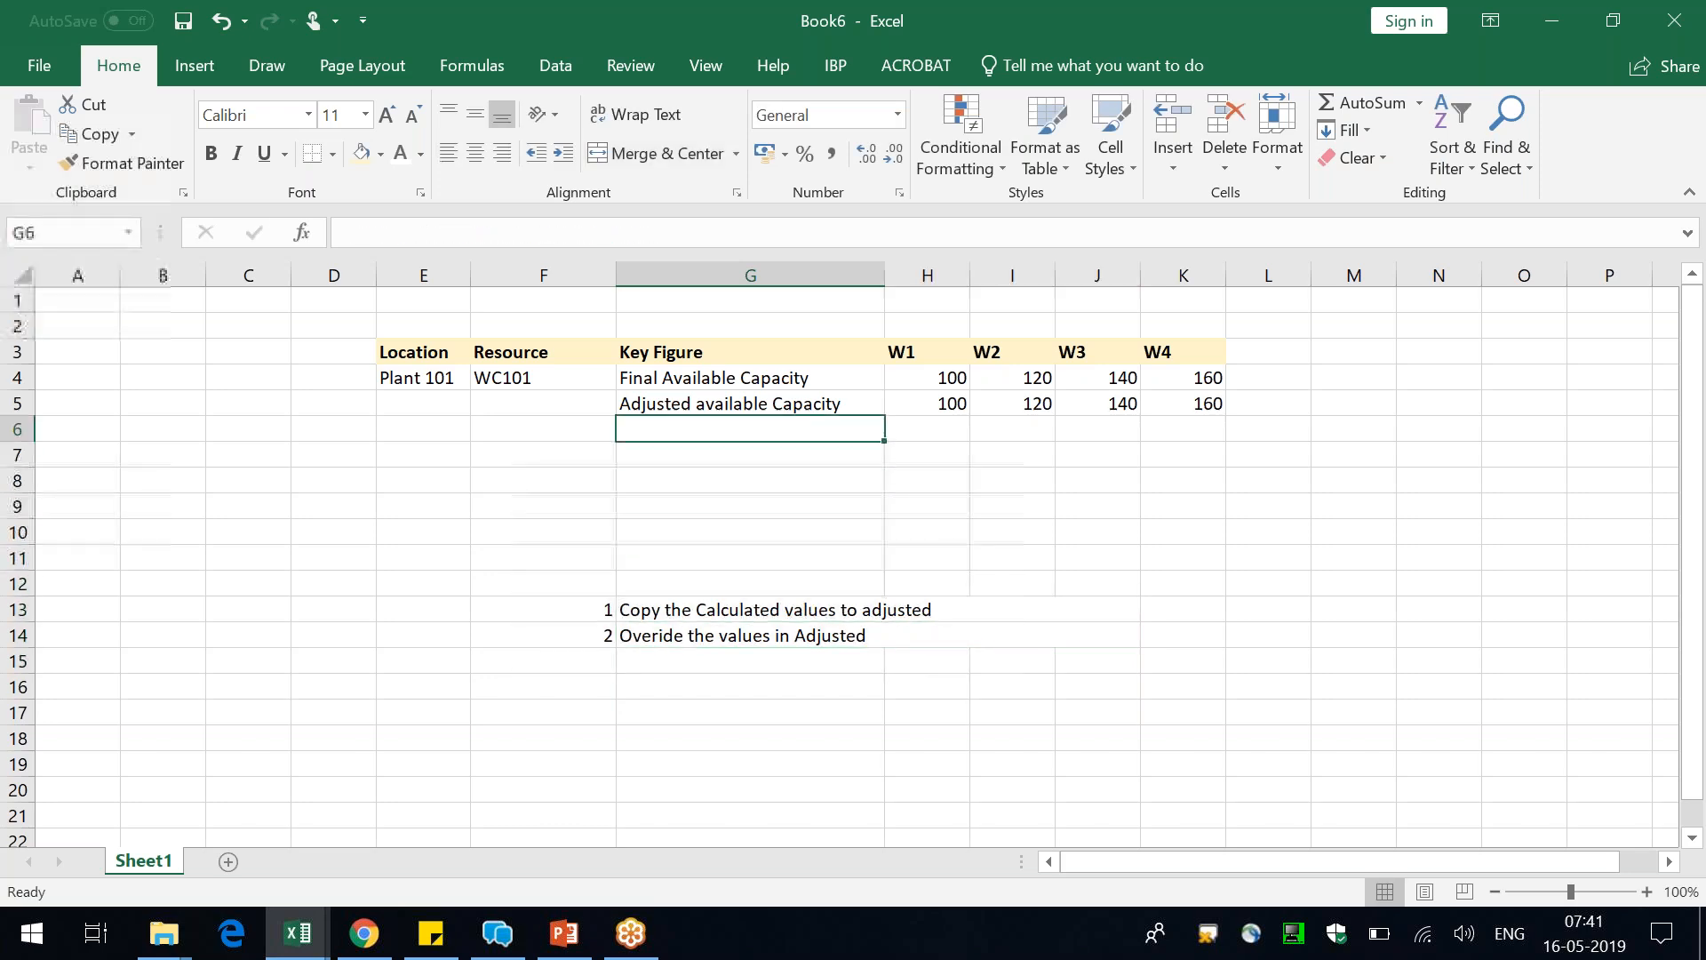
pyautogui.press('Right')
pyautogui.press('Up')
pyautogui.write('111')
pyautogui.press('Right')
pyautogui.press('Right')
pyautogui.press('Right')
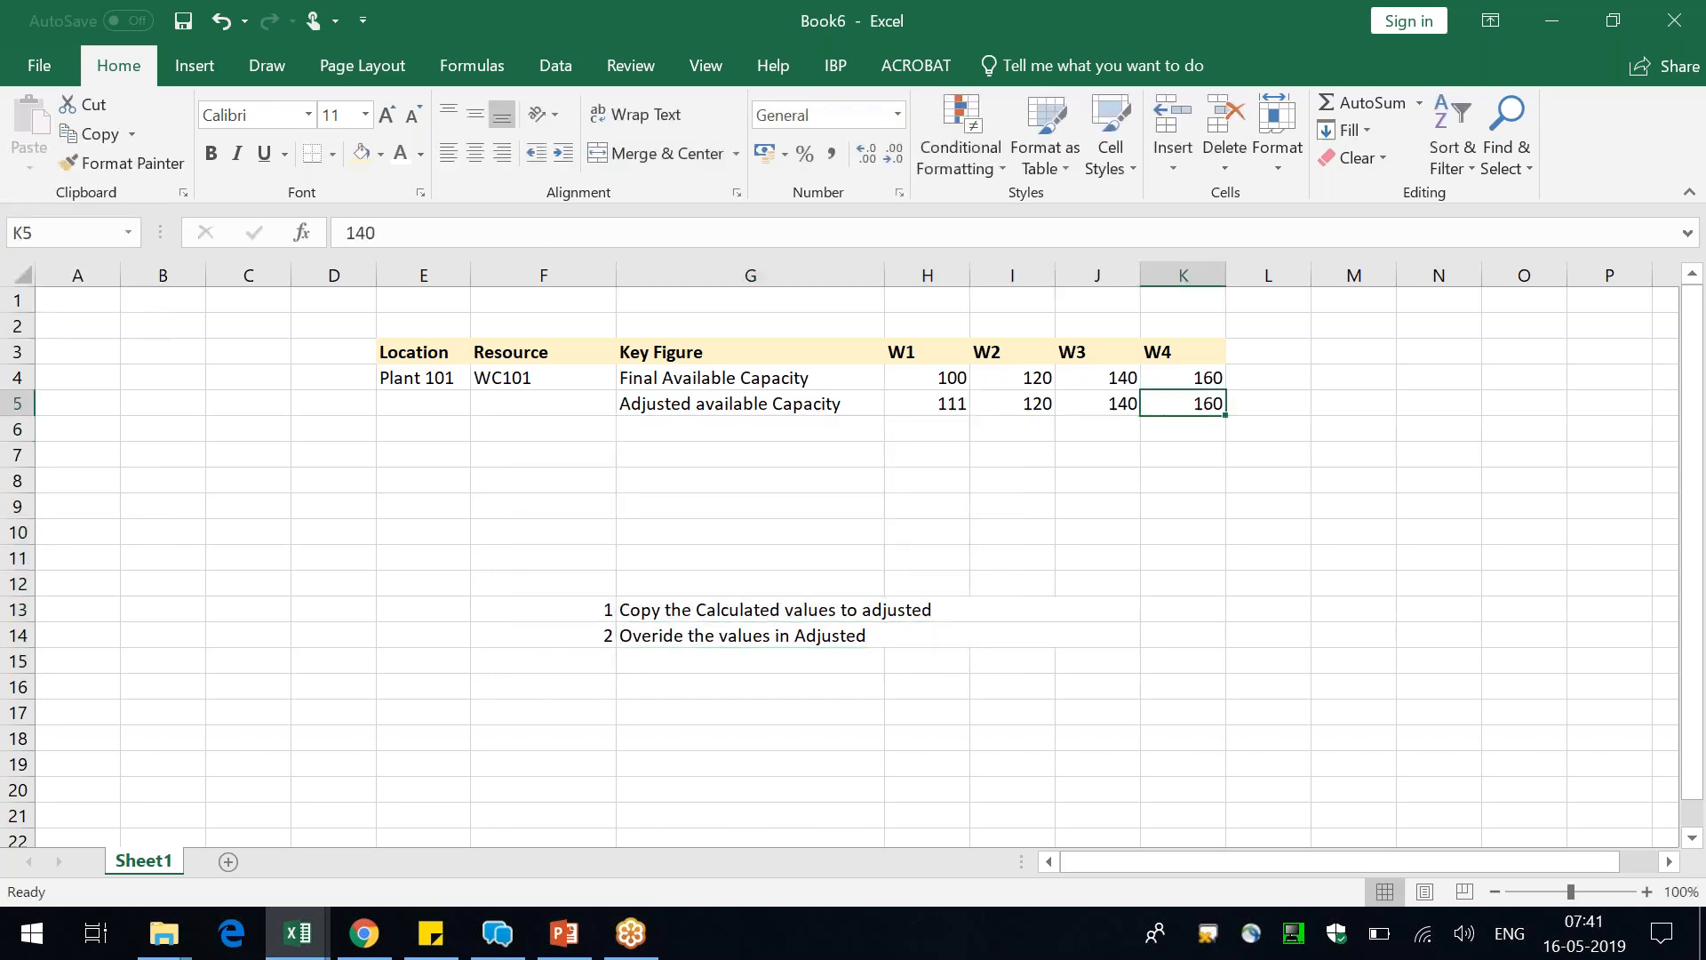
pyautogui.press('Left')
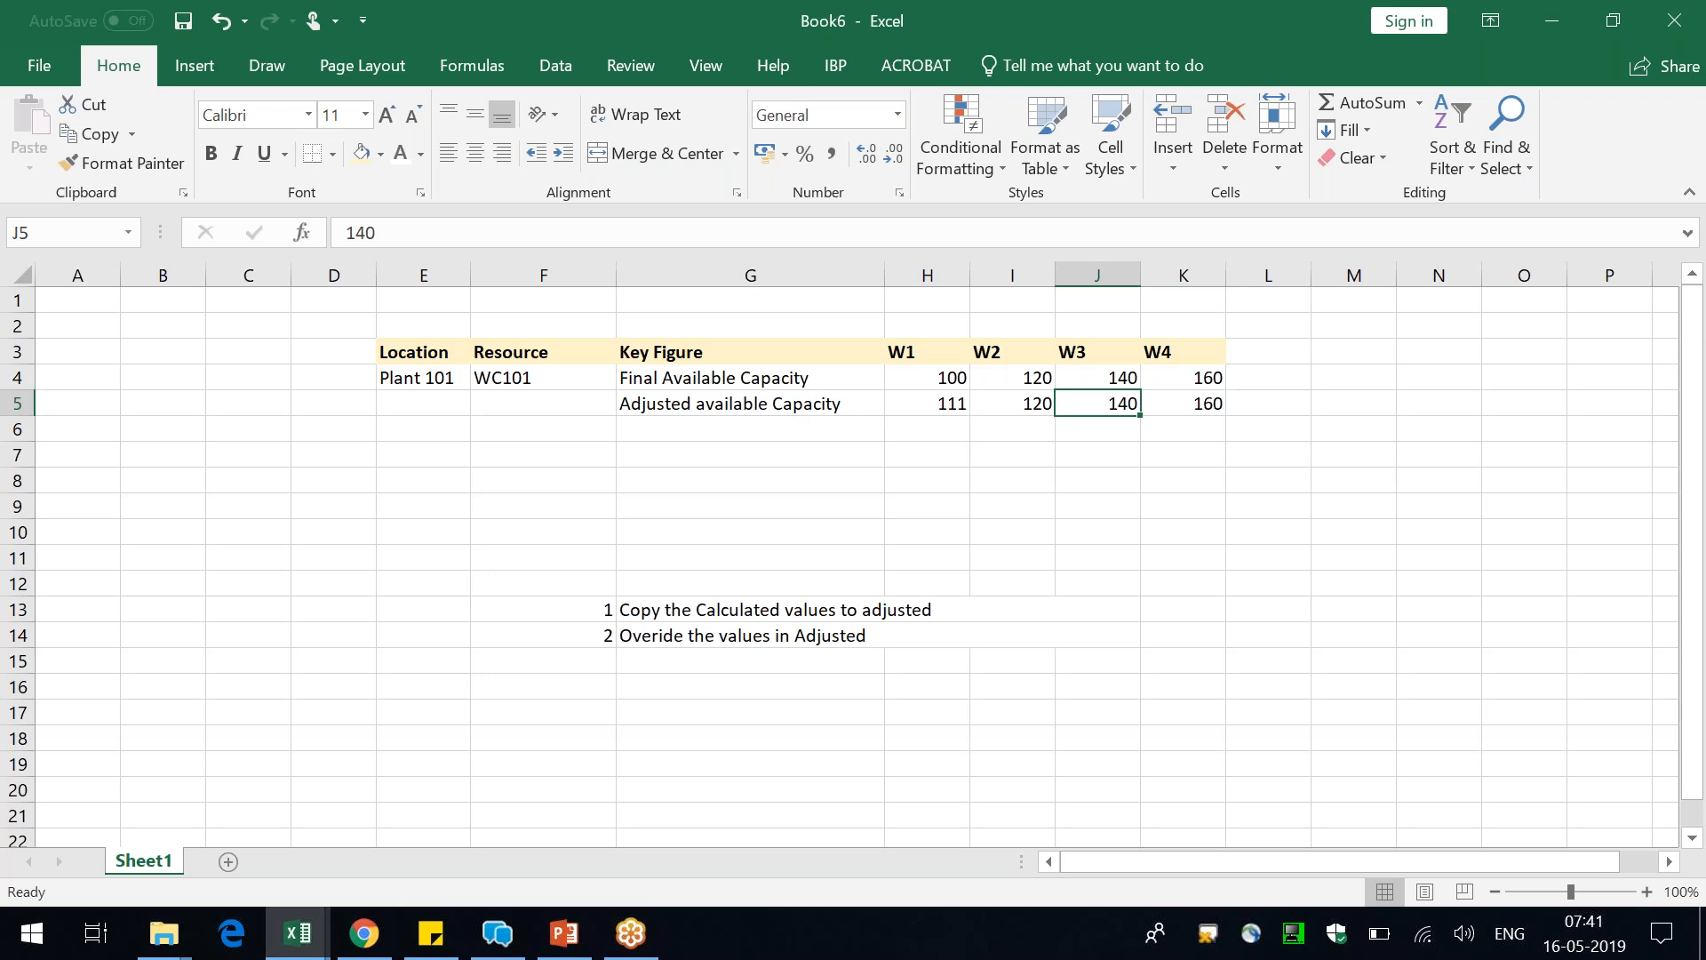
pyautogui.write('333')
pyautogui.press('Right')
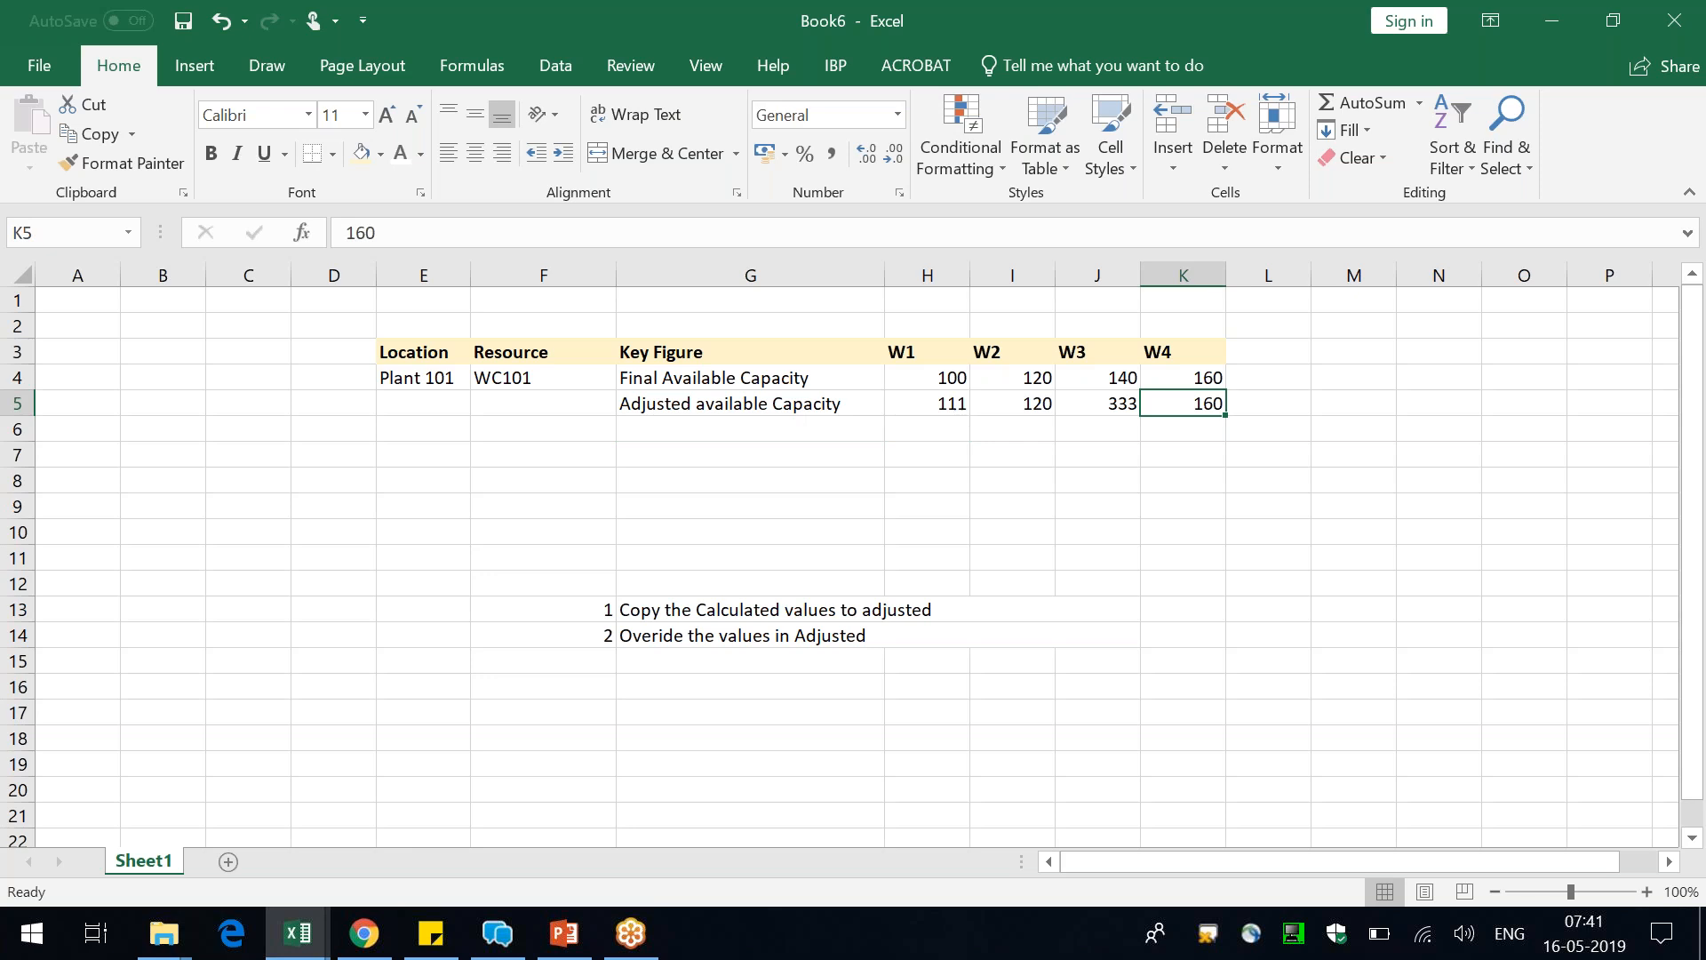
# Examine the weekly values of the Adjusted available Capacity row
pyautogui.hotkey('shift', 'Left')
pyautogui.hotkey('shift', 'Left')
pyautogui.hotkey('shift', 'Left')
pyautogui.hotkey('shift', 'Left')
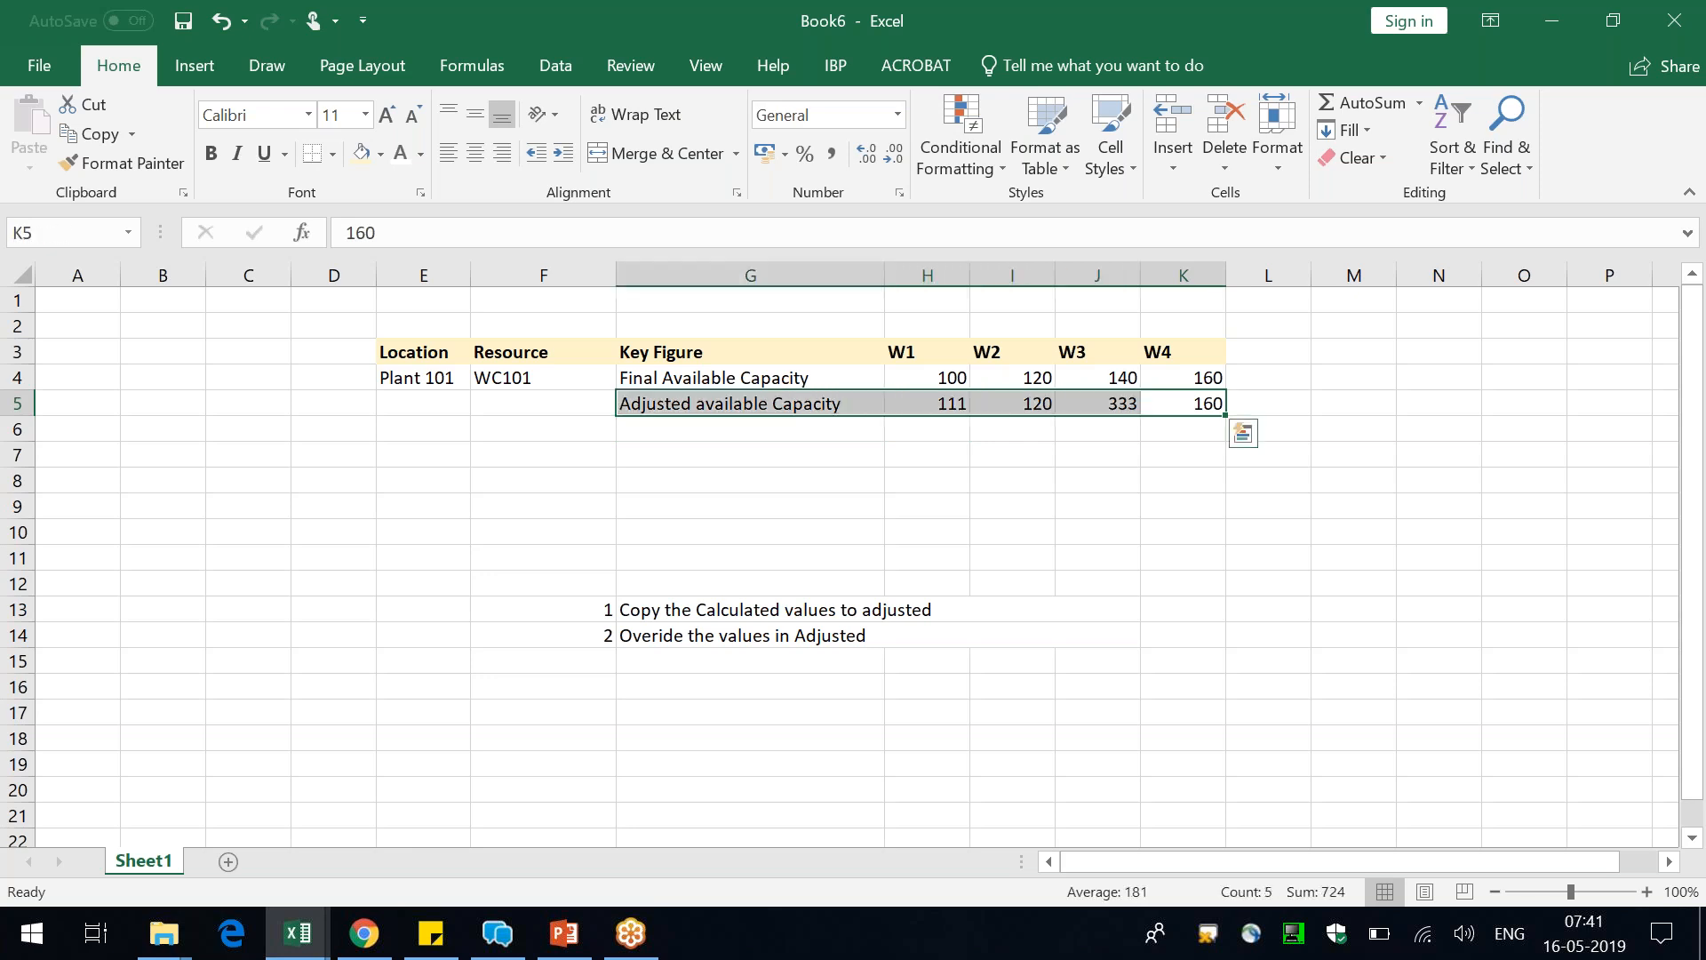
pyautogui.hotkey('shift', 'Right')
pyautogui.hotkey('shift', 'Right')
pyautogui.hotkey('shift', 'Right')
pyautogui.hotkey('shift', 'Right')
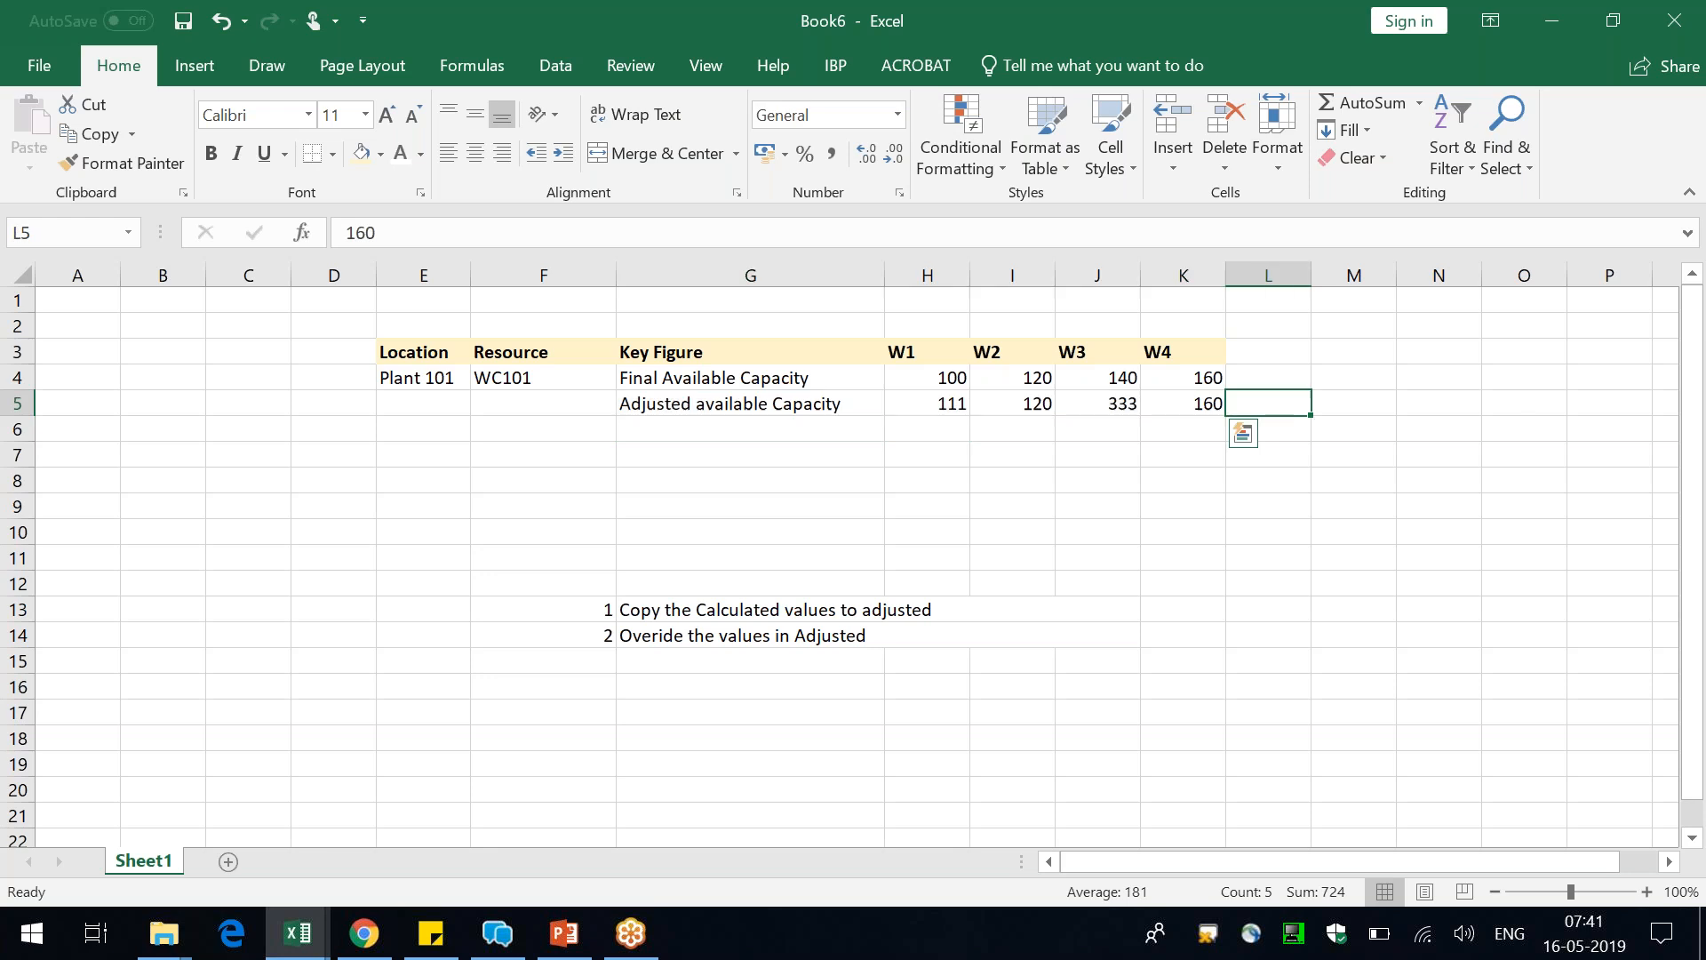
pyautogui.hotkey('shift', 'Left')
pyautogui.hotkey('shift', 'Left')
pyautogui.hotkey('shift', 'Left')
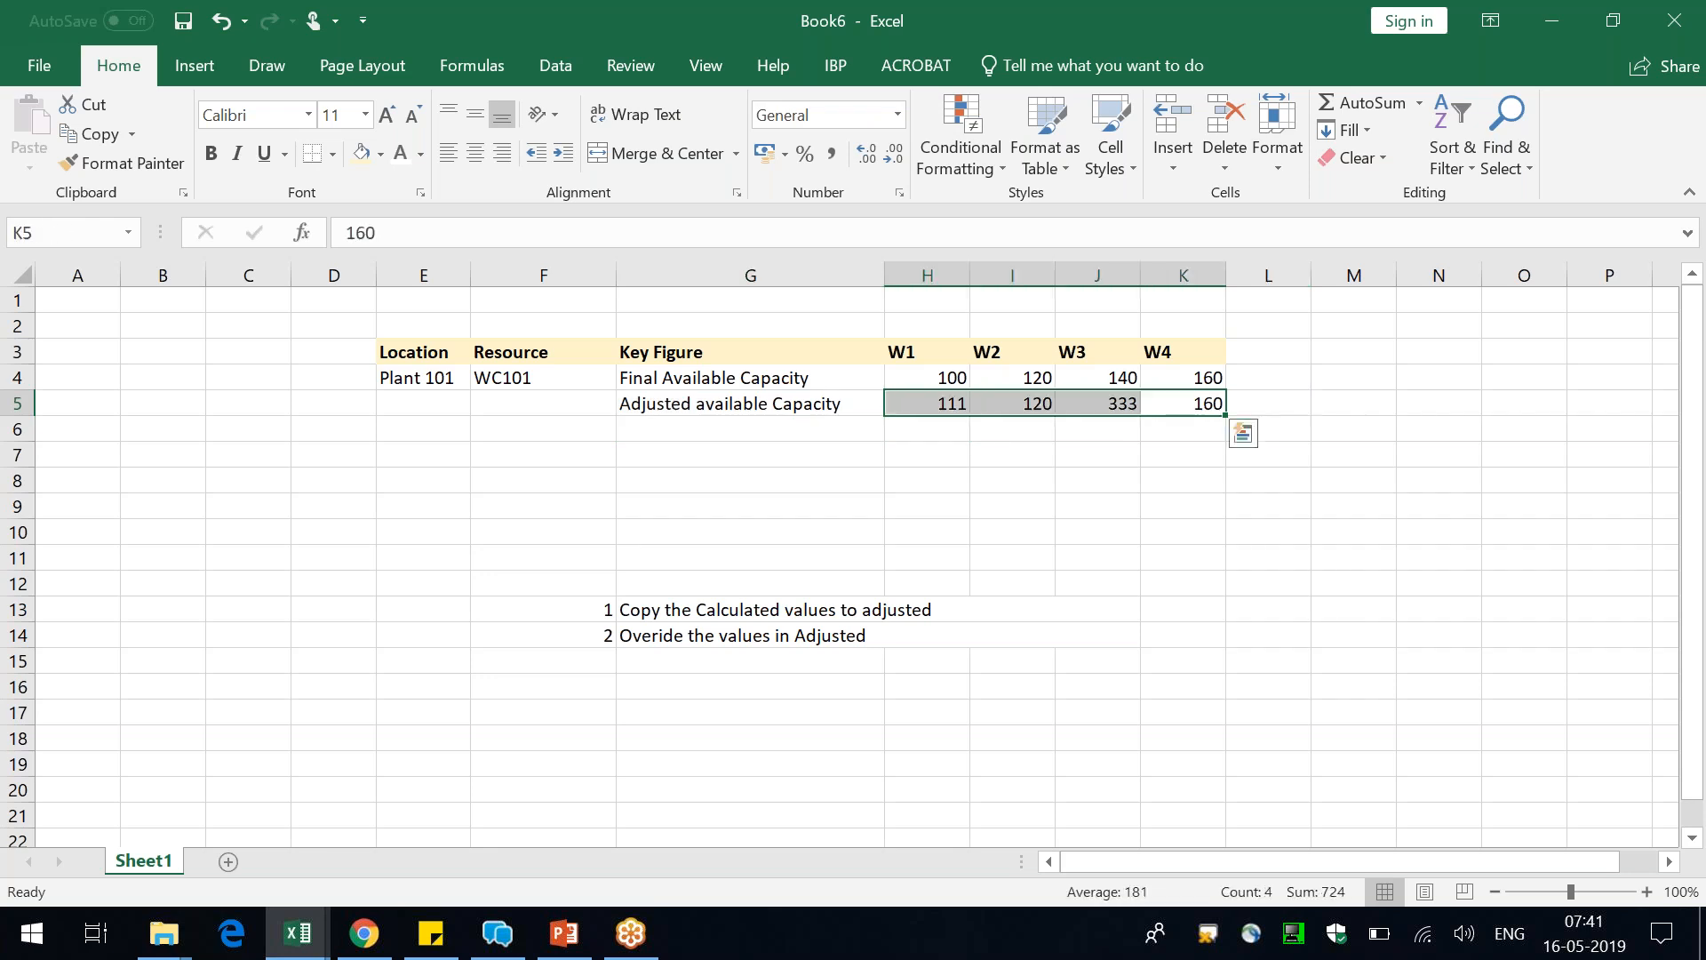
pyautogui.click(960, 524)
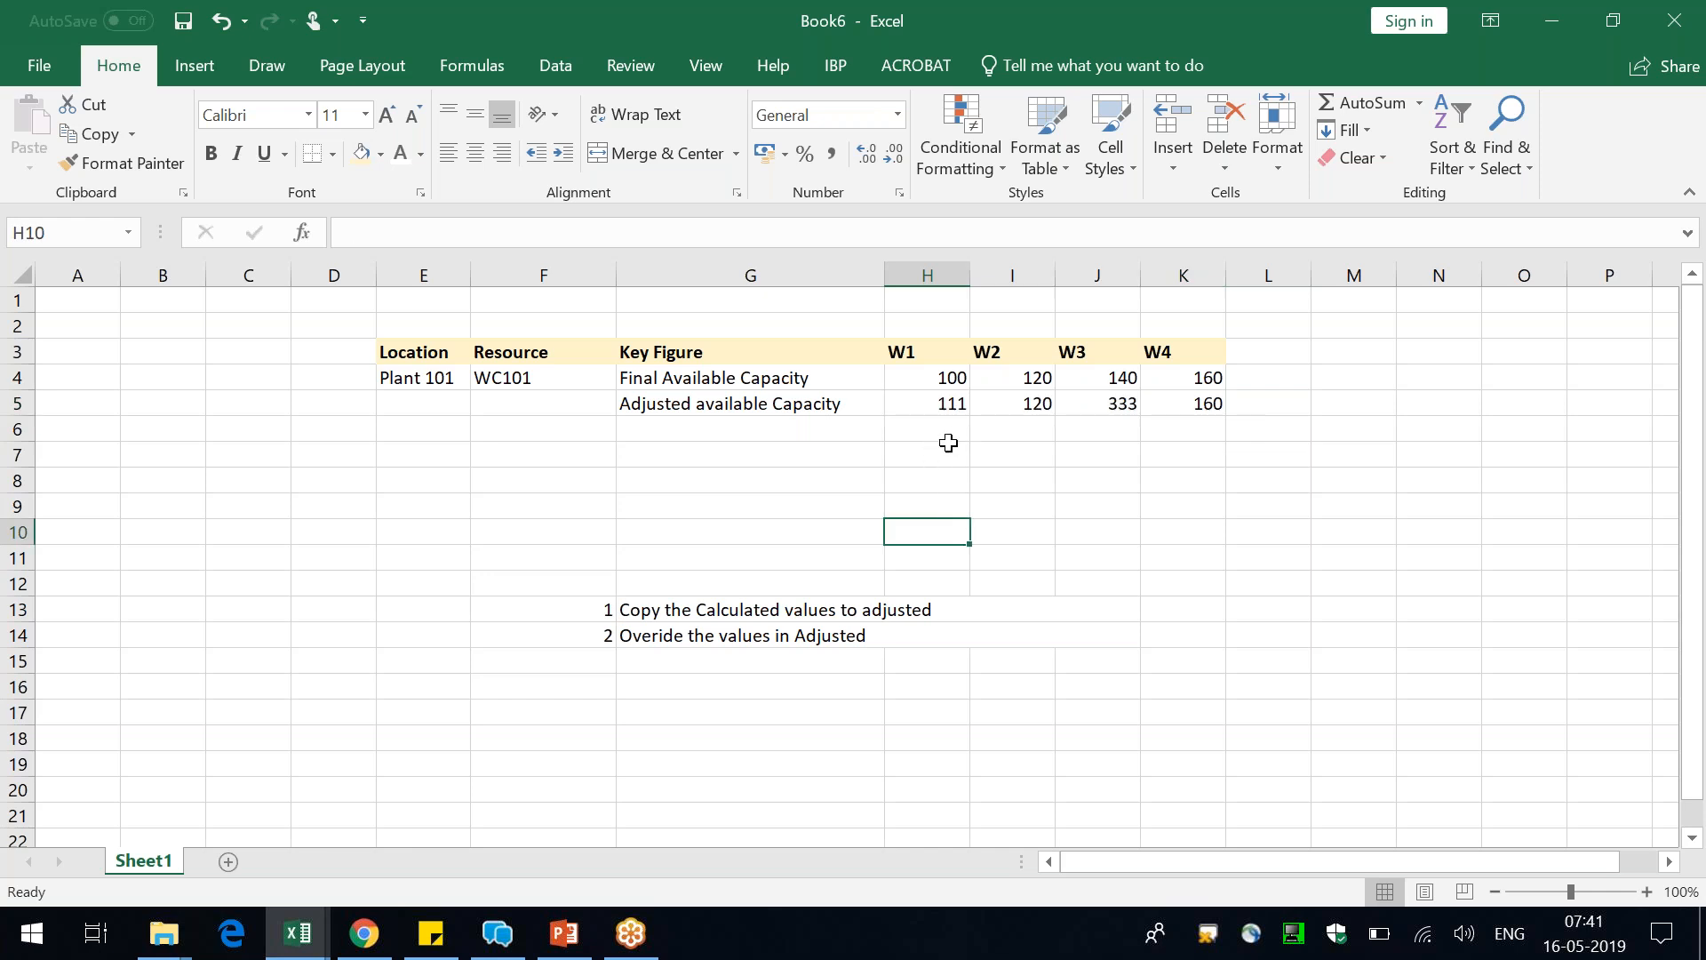
# Set the Final Available Capacity to 200 for all four weeks, H4 to K4
pyautogui.click(948, 404)
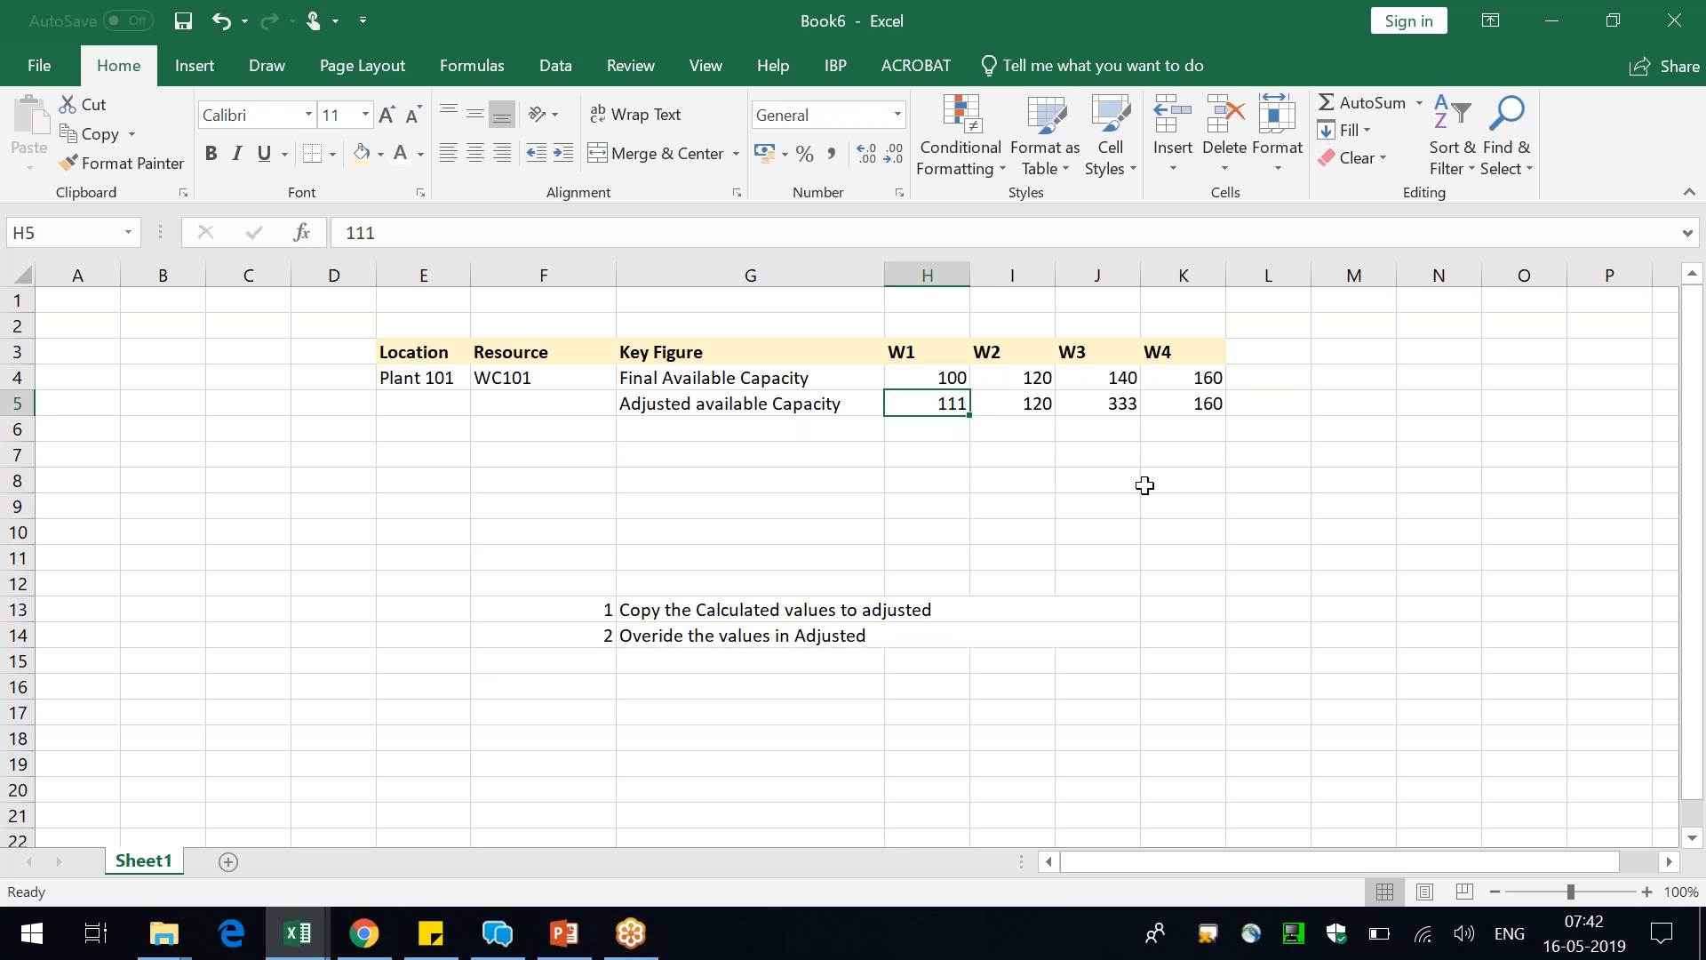
pyautogui.press('Up')
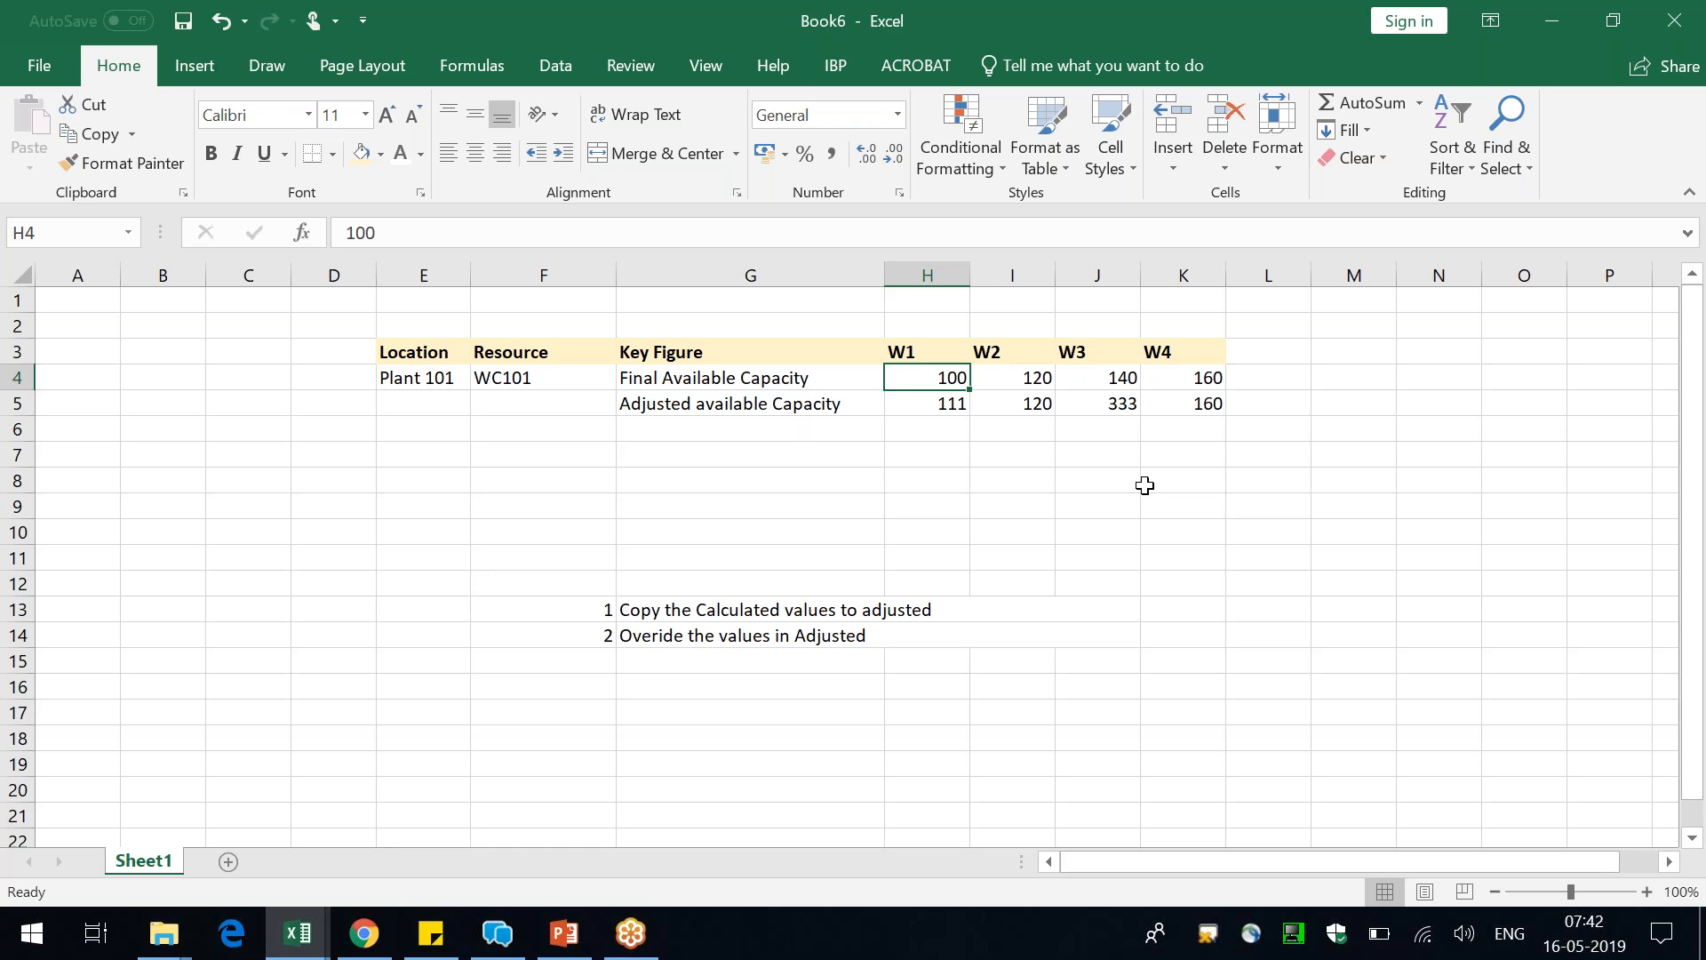
pyautogui.write('200')
pyautogui.press('Return')
pyautogui.press('Up')
pyautogui.hotkey('ctrl', 'c')
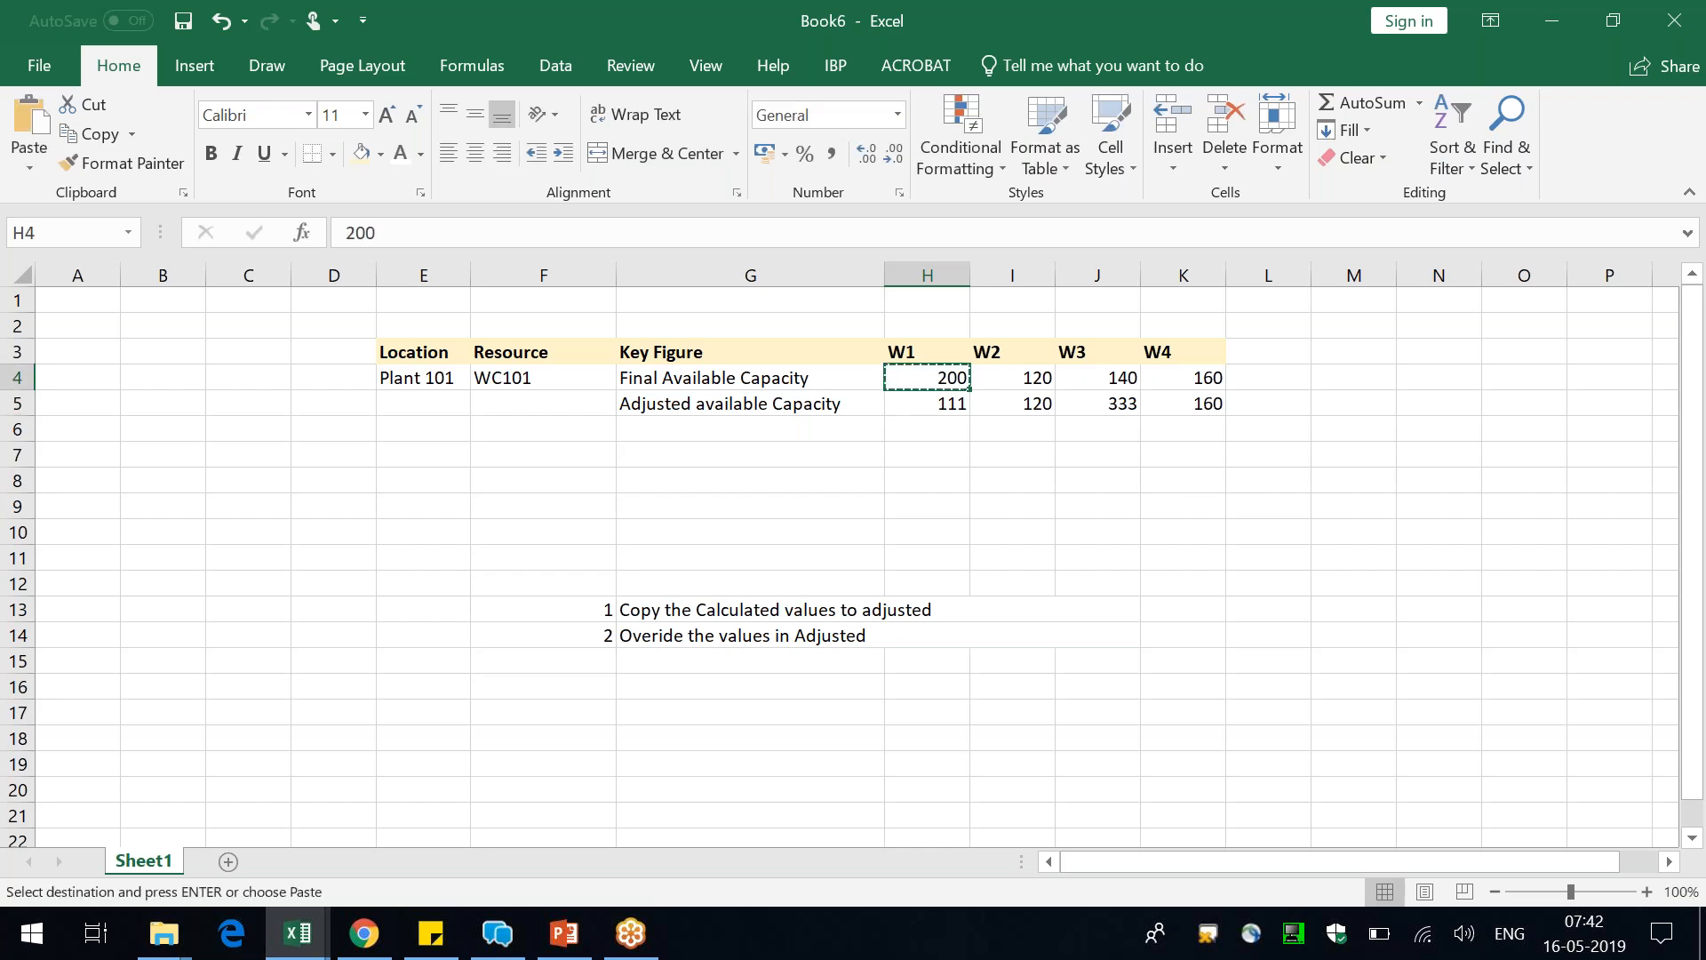
pyautogui.hotkey('shift', 'Right')
pyautogui.hotkey('shift', 'Right')
pyautogui.hotkey('shift', 'Right')
pyautogui.hotkey('ctrl', 'v')
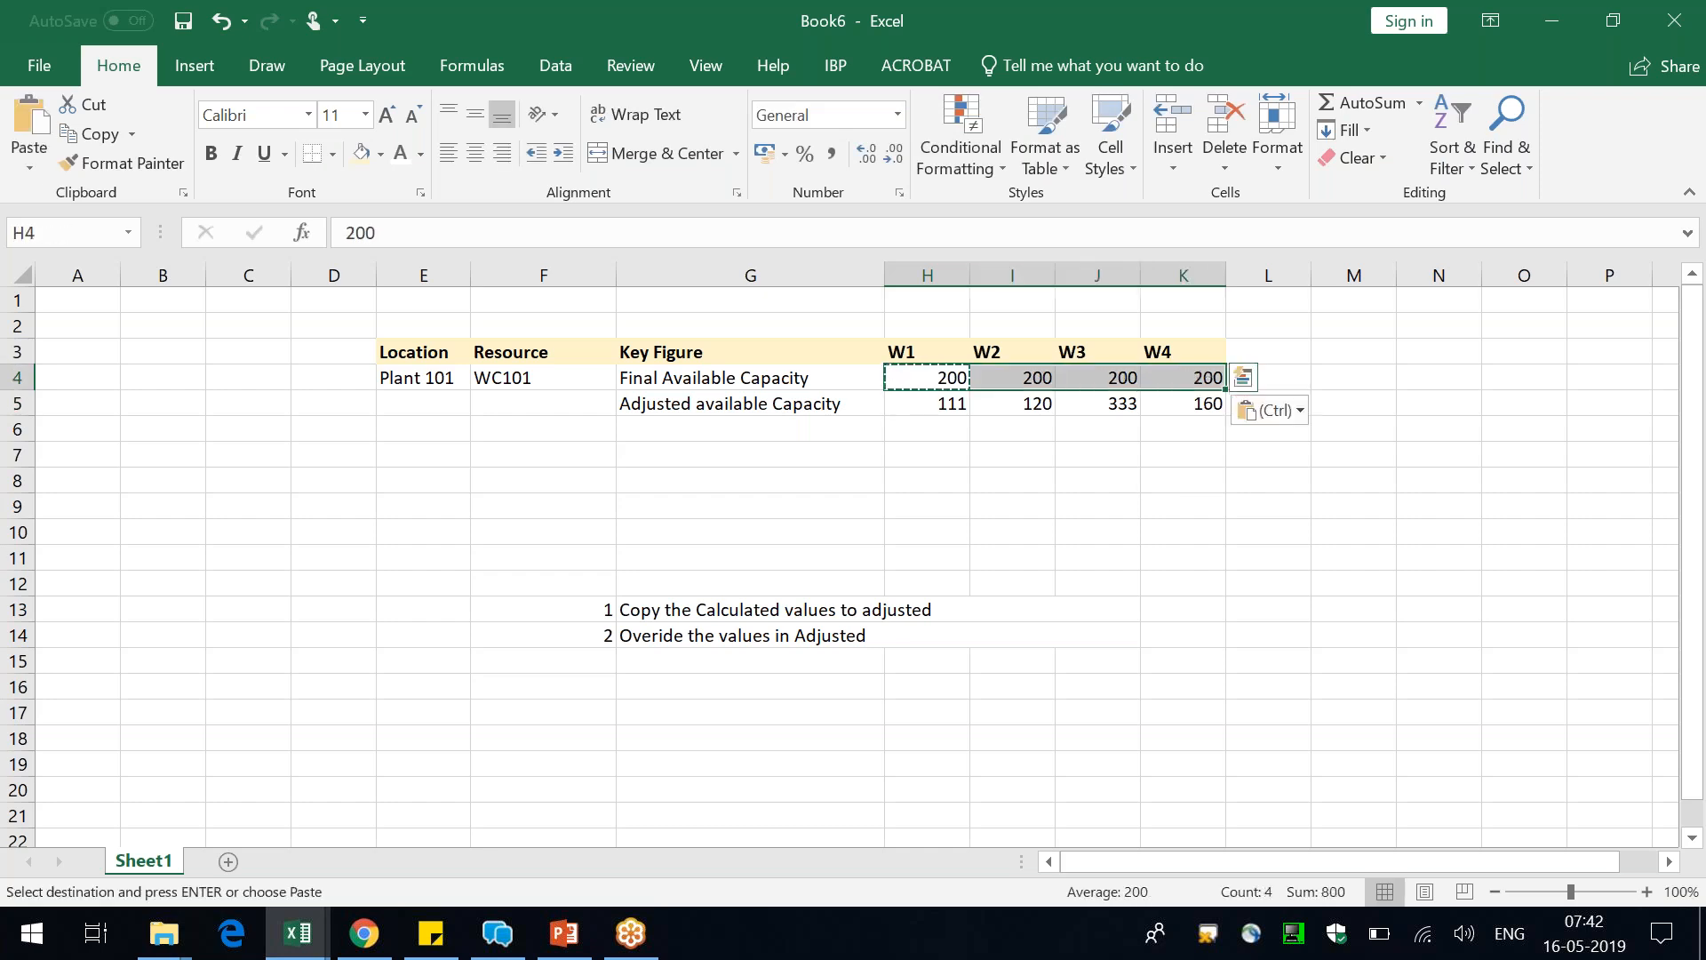
# Shade the overridden W1 and W3 adjusted values, H5 and J5, with the header row's light yellow fill
pyautogui.press('Down')
pyautogui.press('Up')
pyautogui.press('Right')
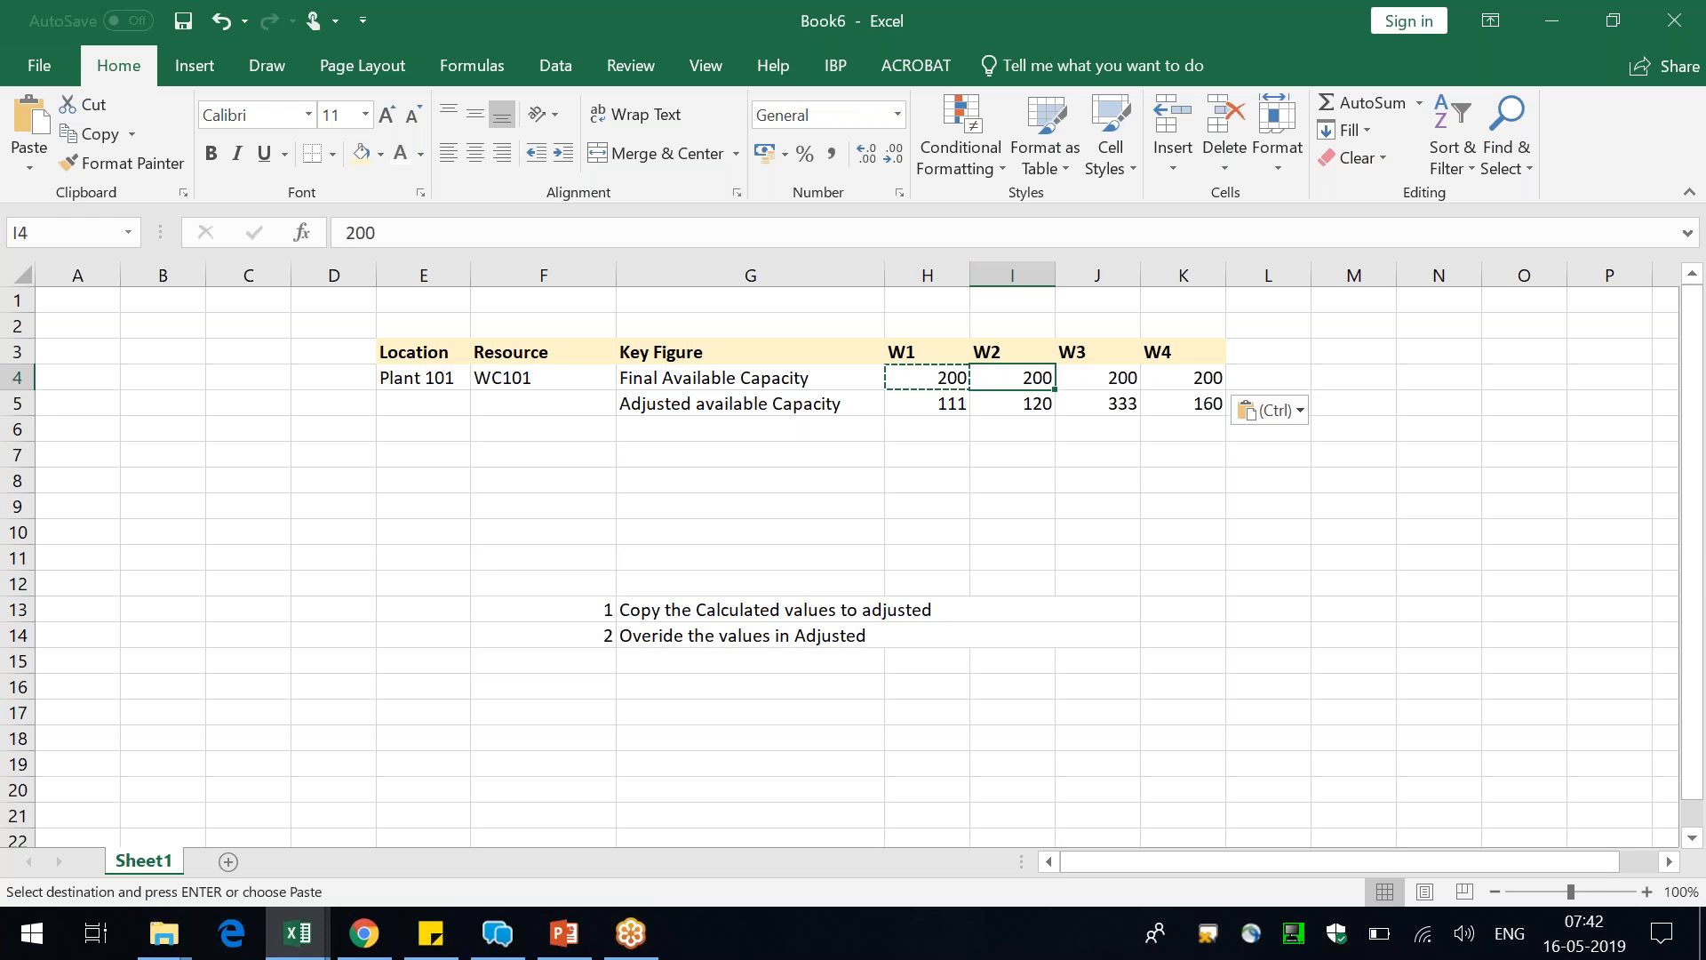
pyautogui.press('Down')
pyautogui.press('Left')
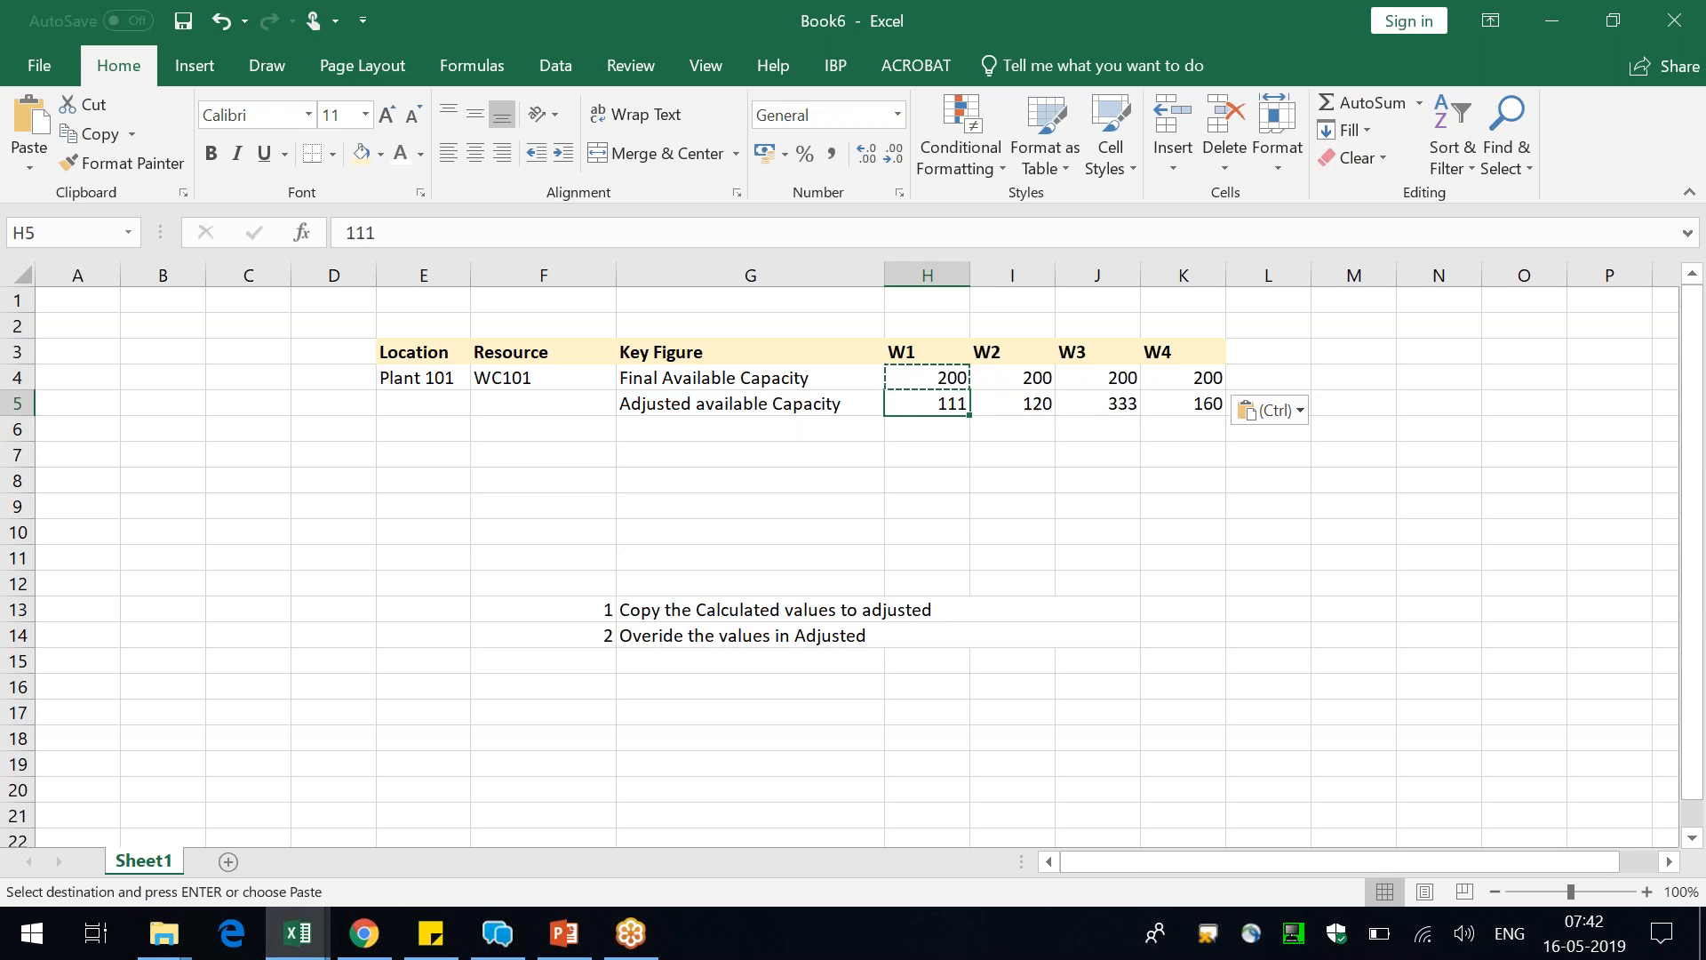
pyautogui.click(360, 153)
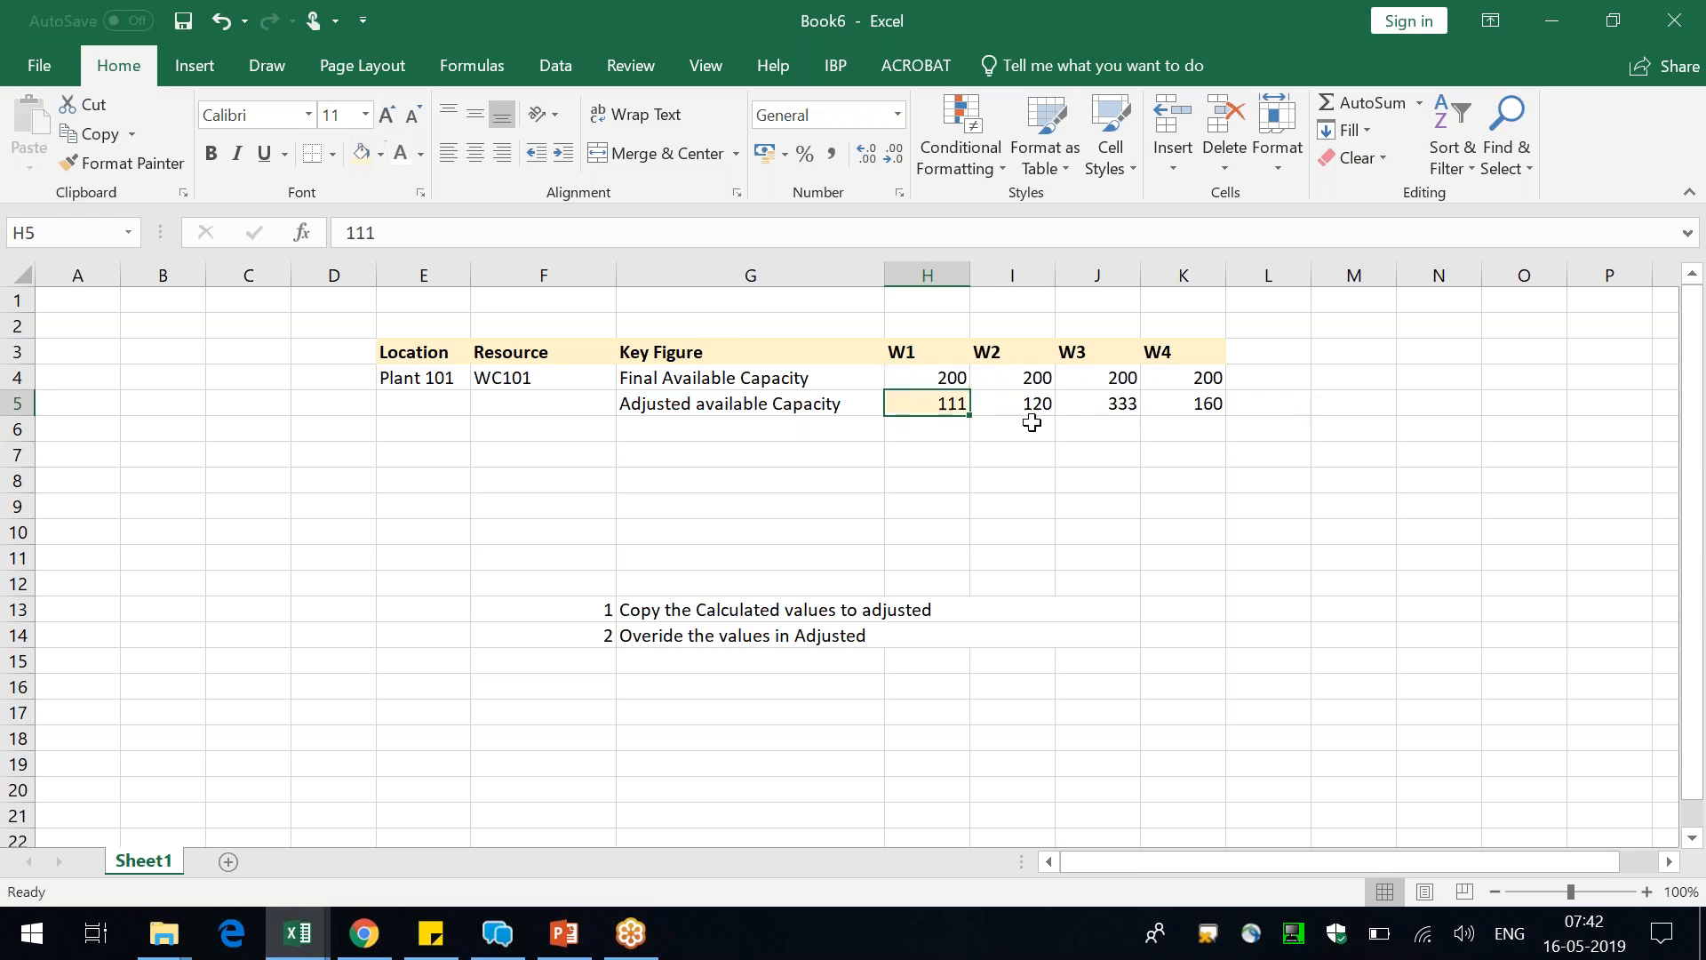
pyautogui.click(1097, 401)
pyautogui.click(360, 153)
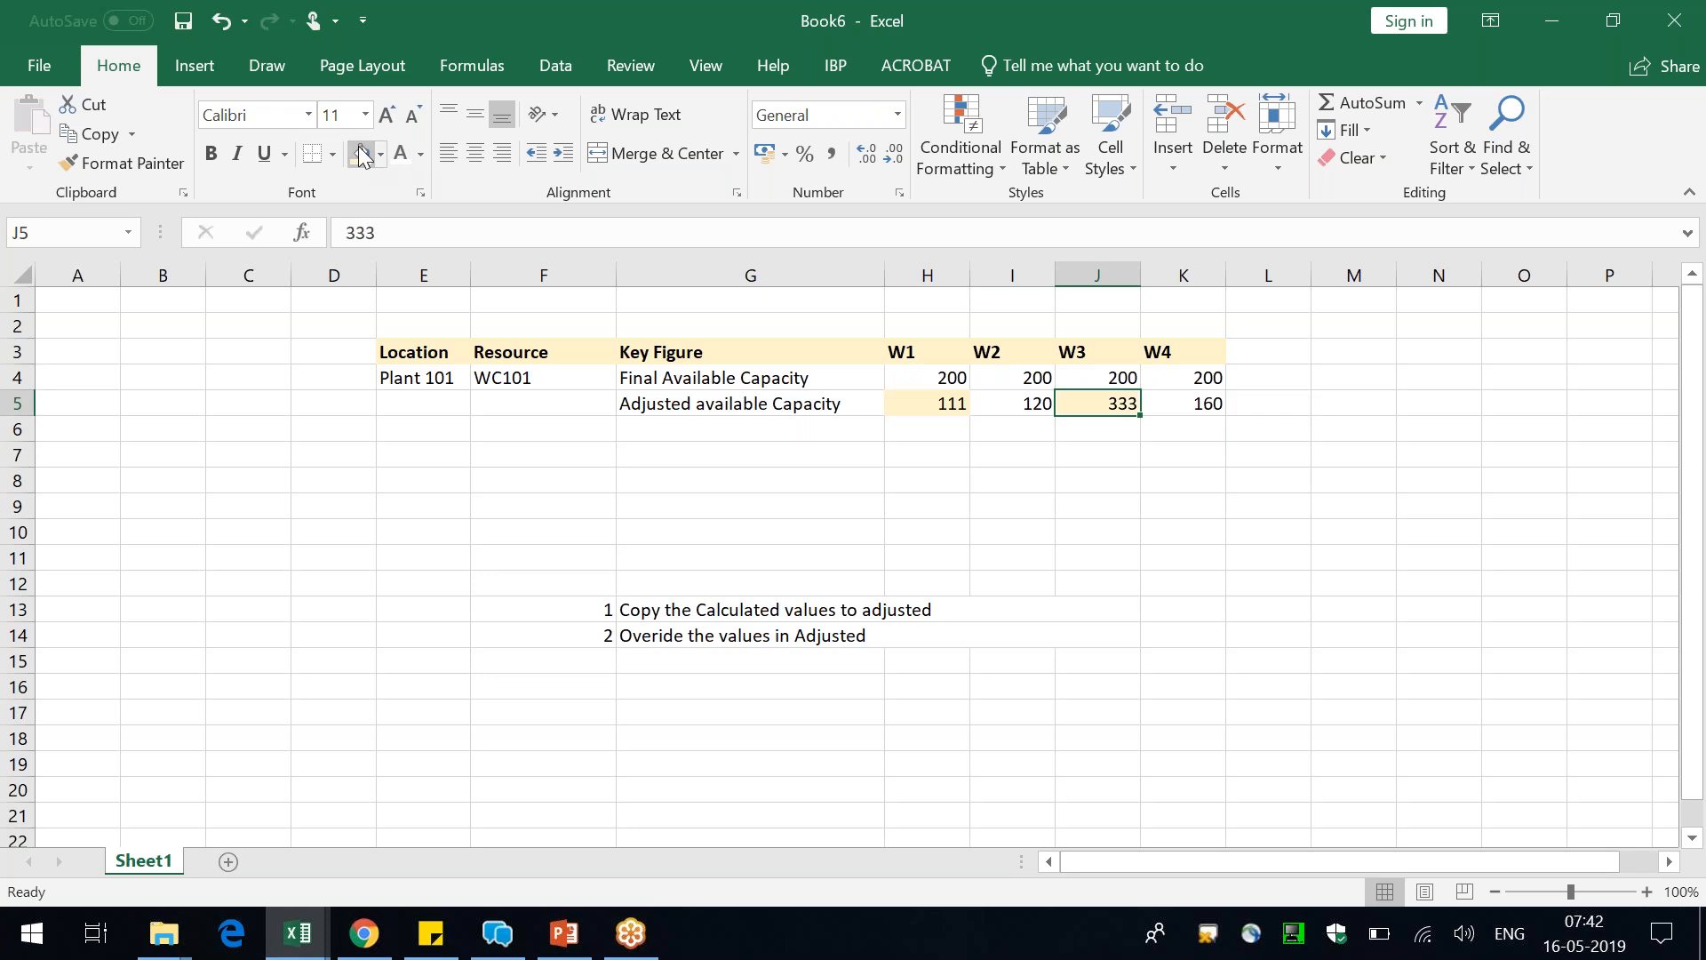
# Fill the Final Available Capacity values for W2 and W4 down into the adjusted row, I5 and K5
pyautogui.press('Left')
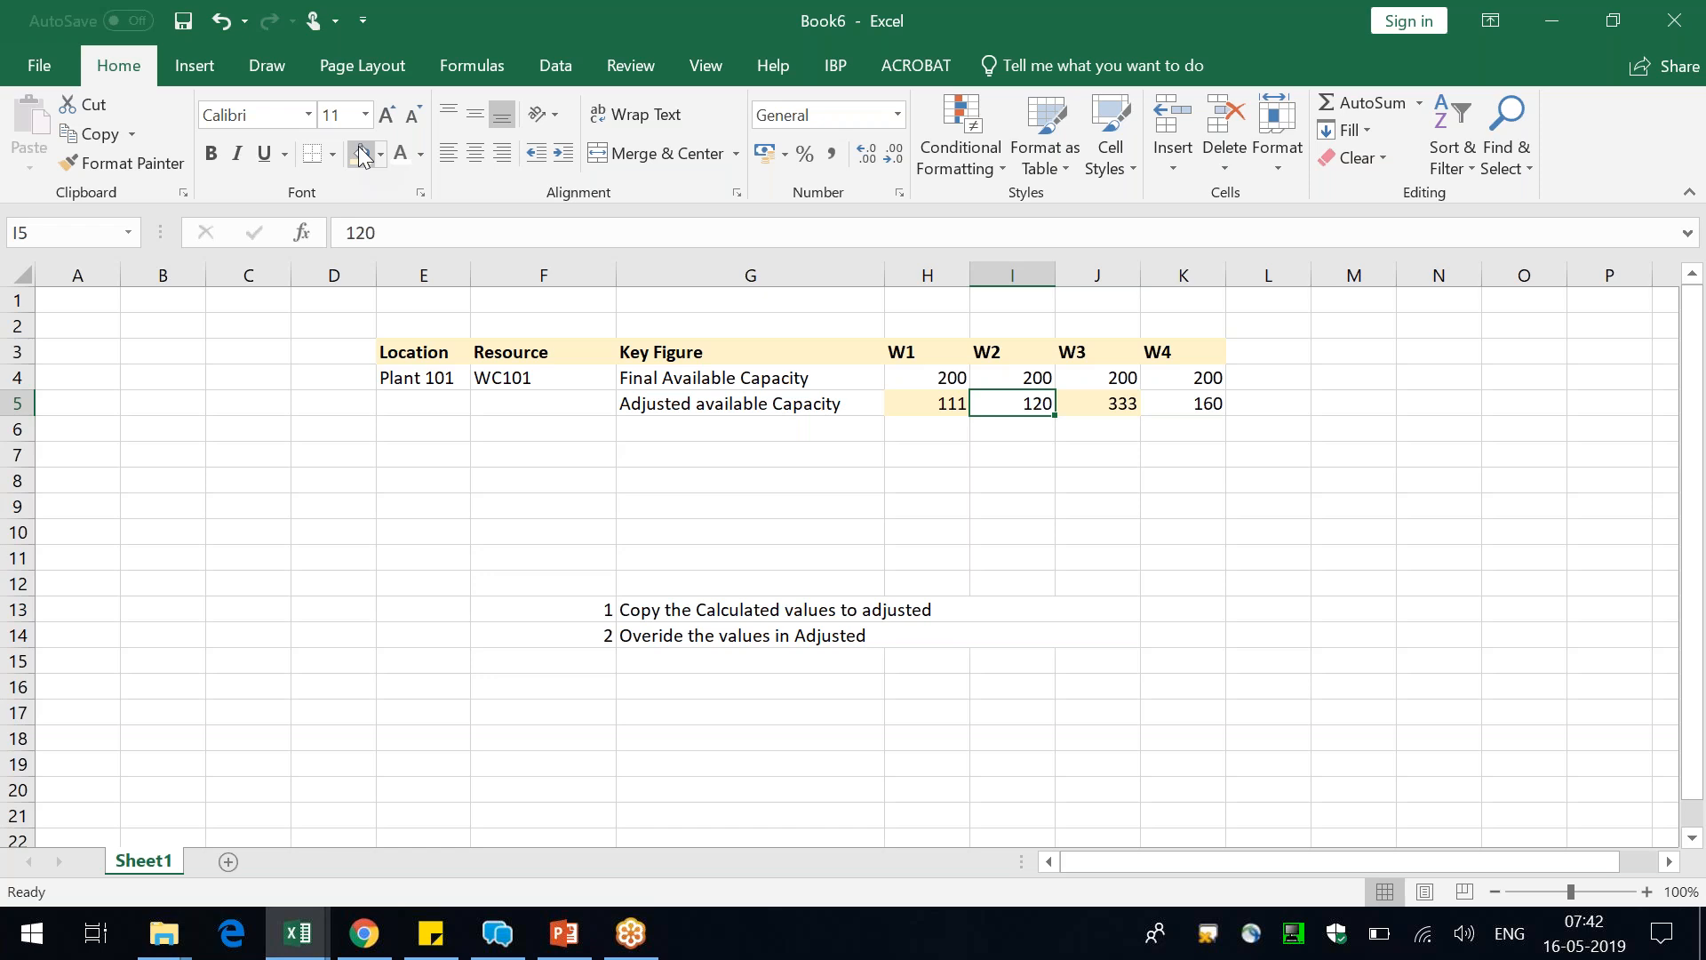
pyautogui.hotkey('ctrl', 'd')
pyautogui.press('Right')
pyautogui.press('Right')
pyautogui.hotkey('ctrl', 'd')
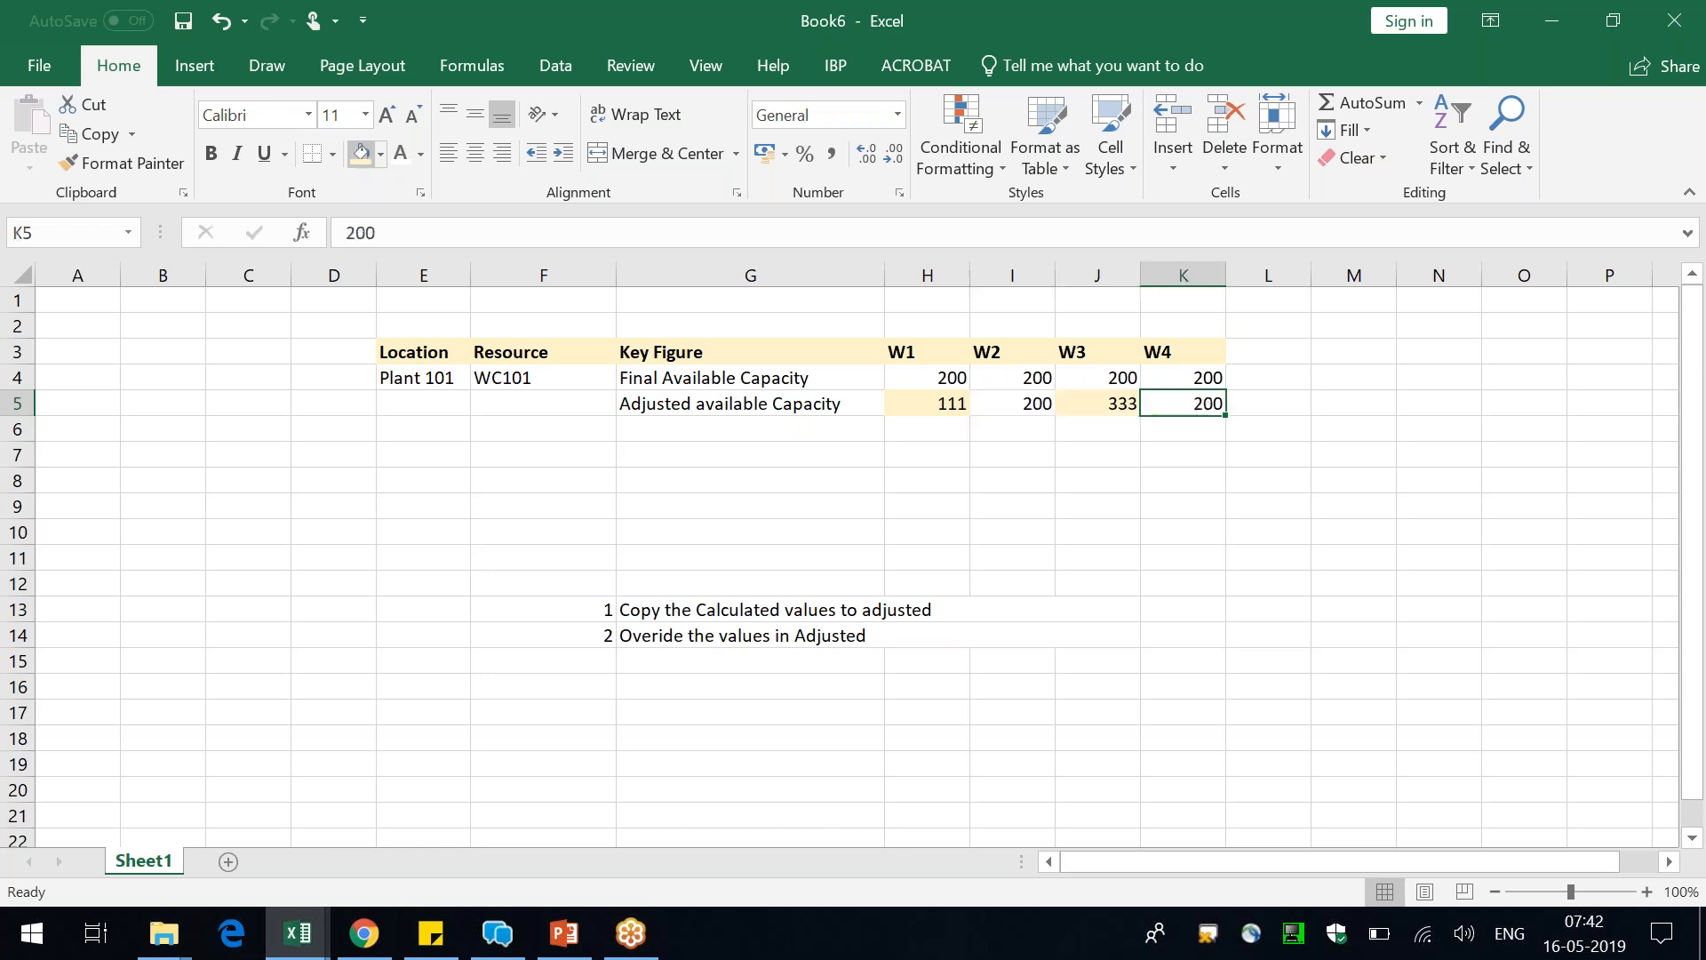
# Review the shaded W1 and W3 overrides against the other values in the Adjusted available Capacity row
pyautogui.press('Down')
pyautogui.press('Left')
pyautogui.press('Up')
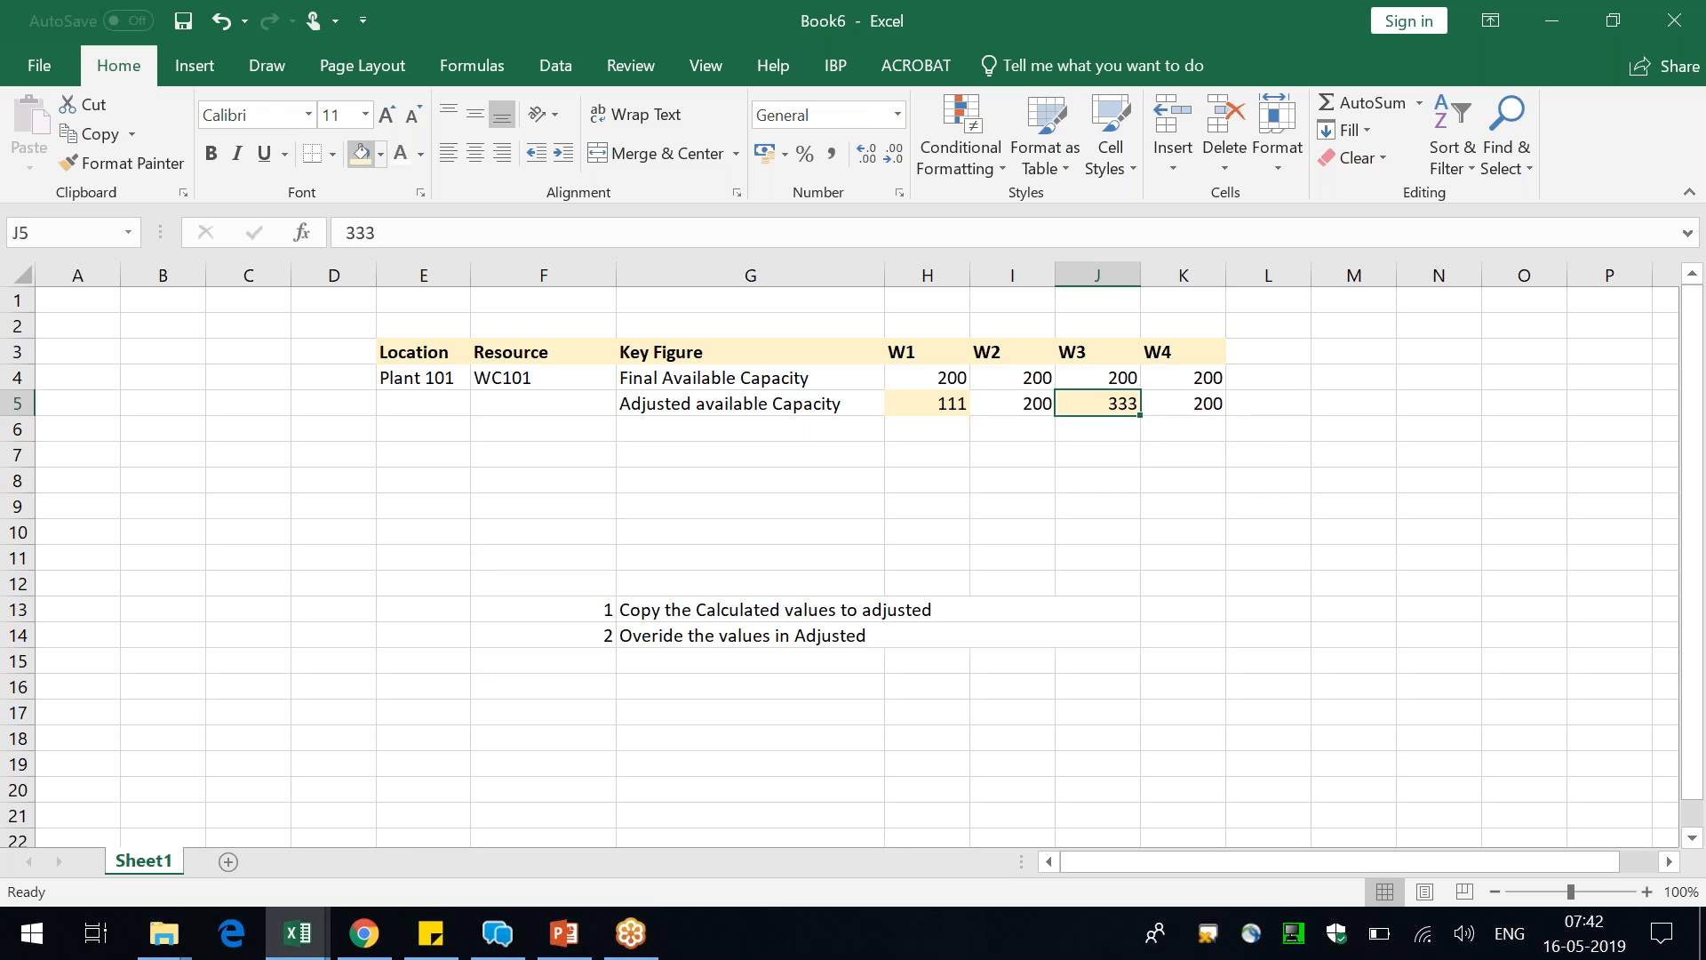
pyautogui.press('Left')
pyautogui.press('Left')
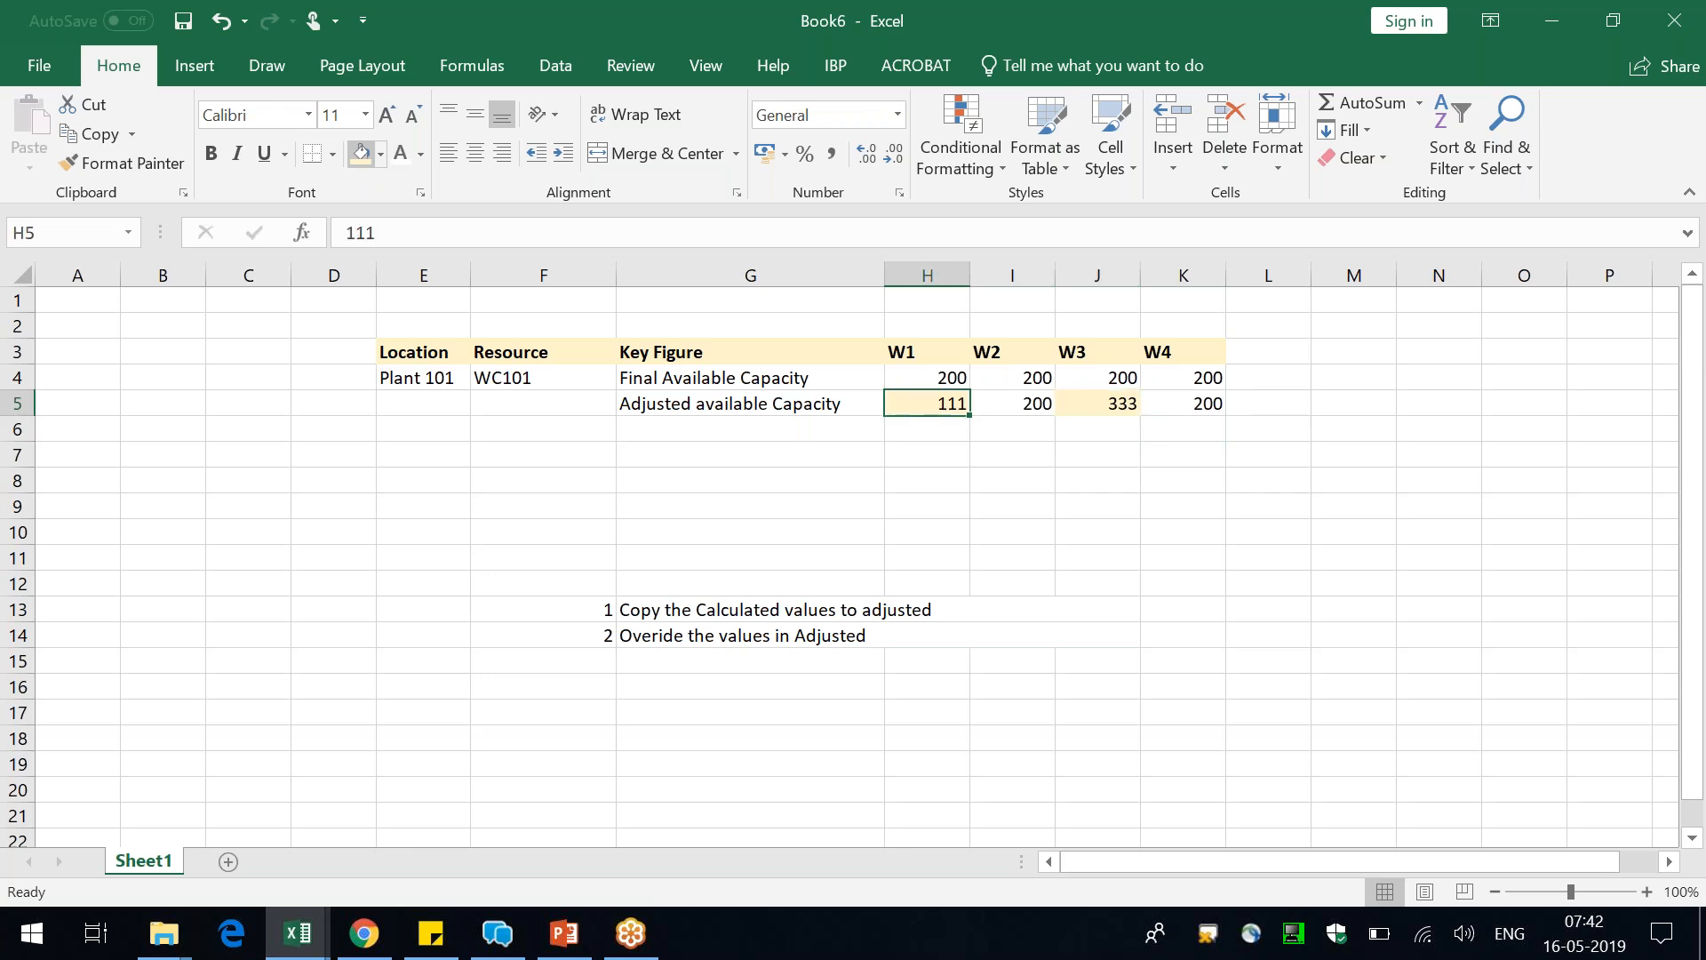
pyautogui.press('Down')
pyautogui.press('Down')
pyautogui.press('Up')
pyautogui.press('Up')
pyautogui.press('Right')
pyautogui.press('Right')
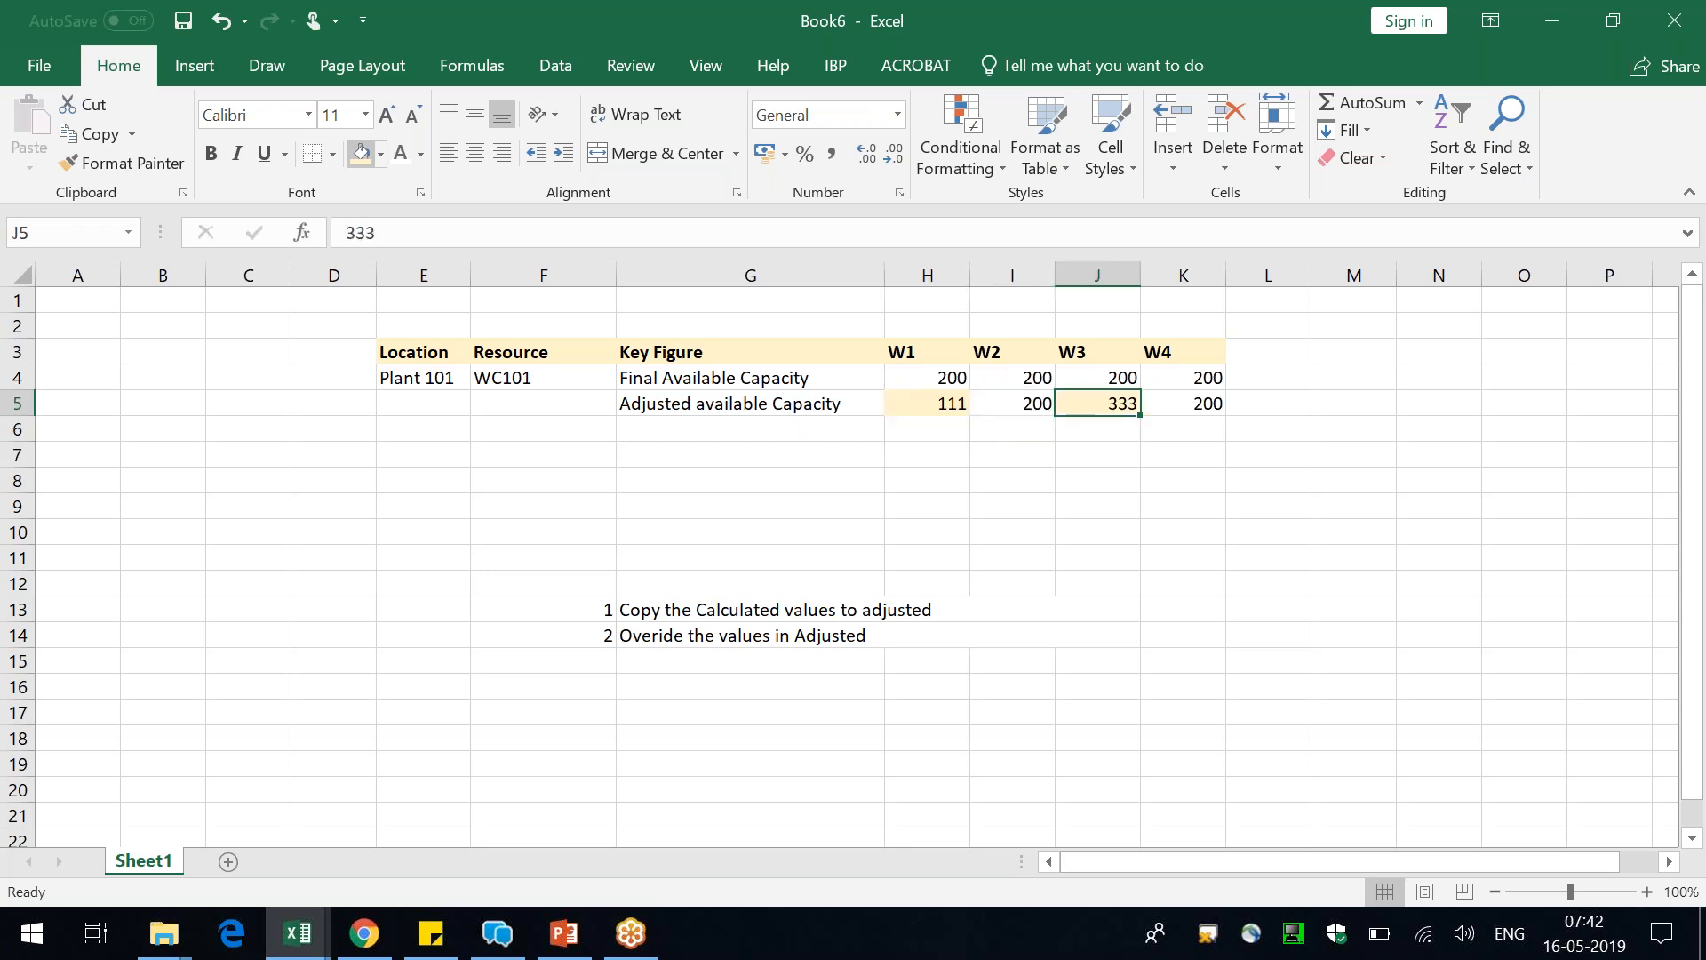
pyautogui.press('Down')
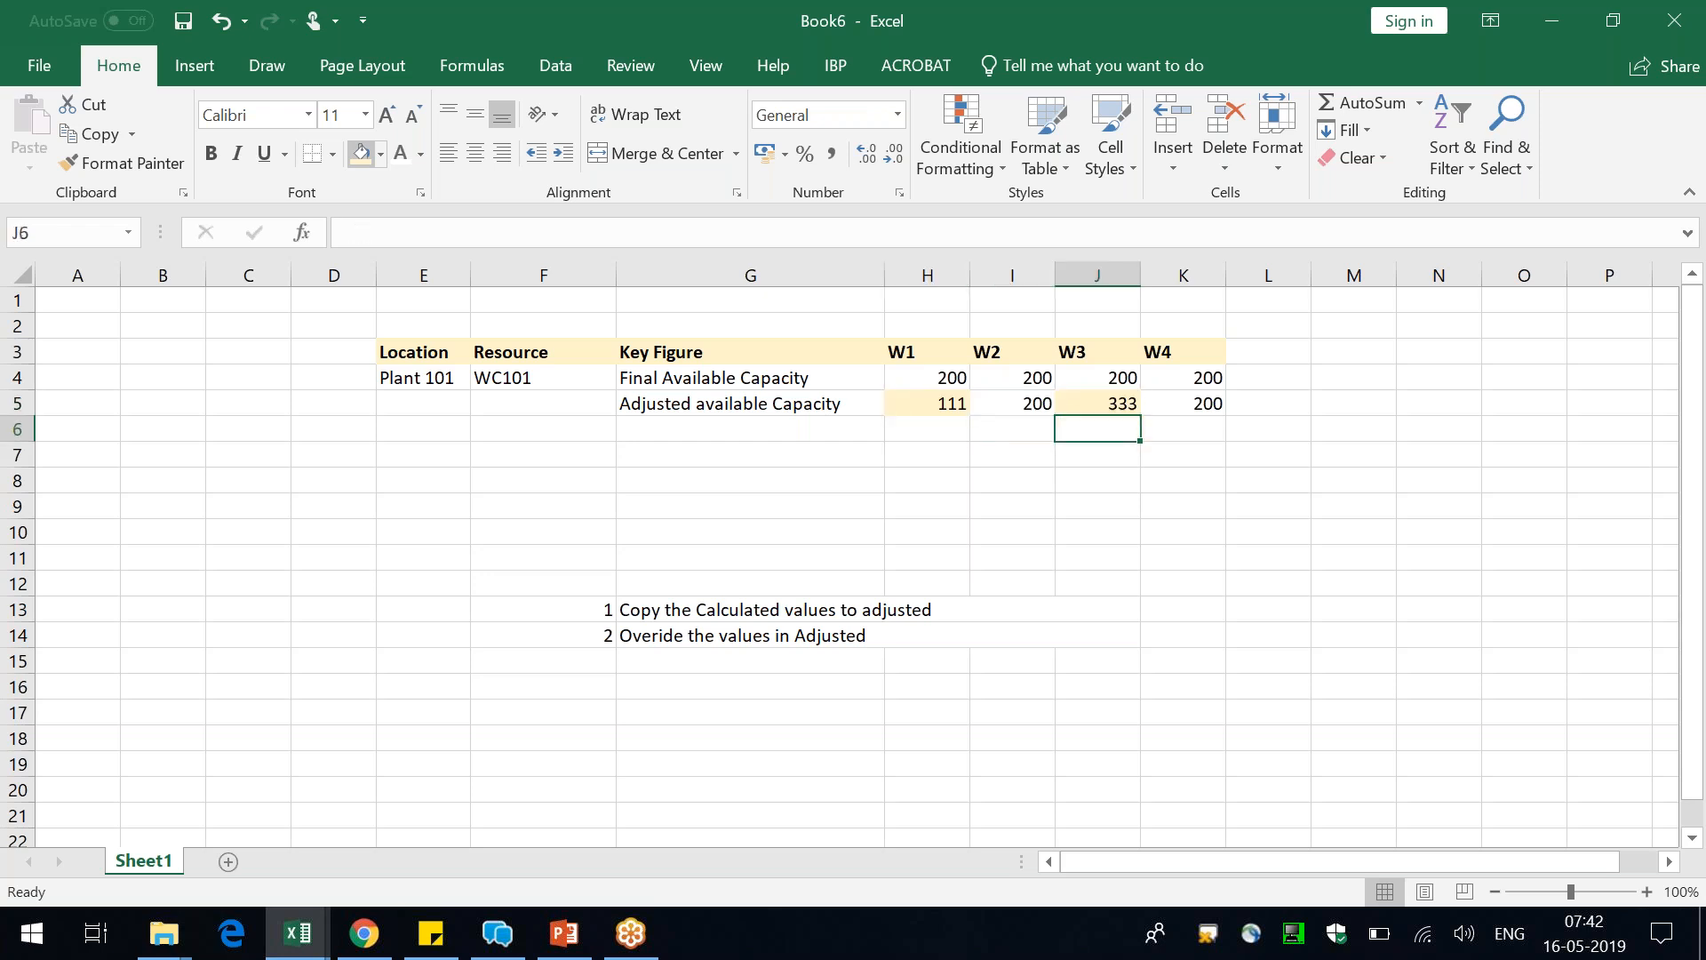
# Enter the number 3 in F15 and prepare G15:J15 as an empty merged note cell matching the row above
pyautogui.click(602, 662)
pyautogui.write('3')
pyautogui.press('Right')
pyautogui.hotkey('shift', 'Right')
pyautogui.hotkey('shift', 'Right')
pyautogui.hotkey('shift', 'Right')
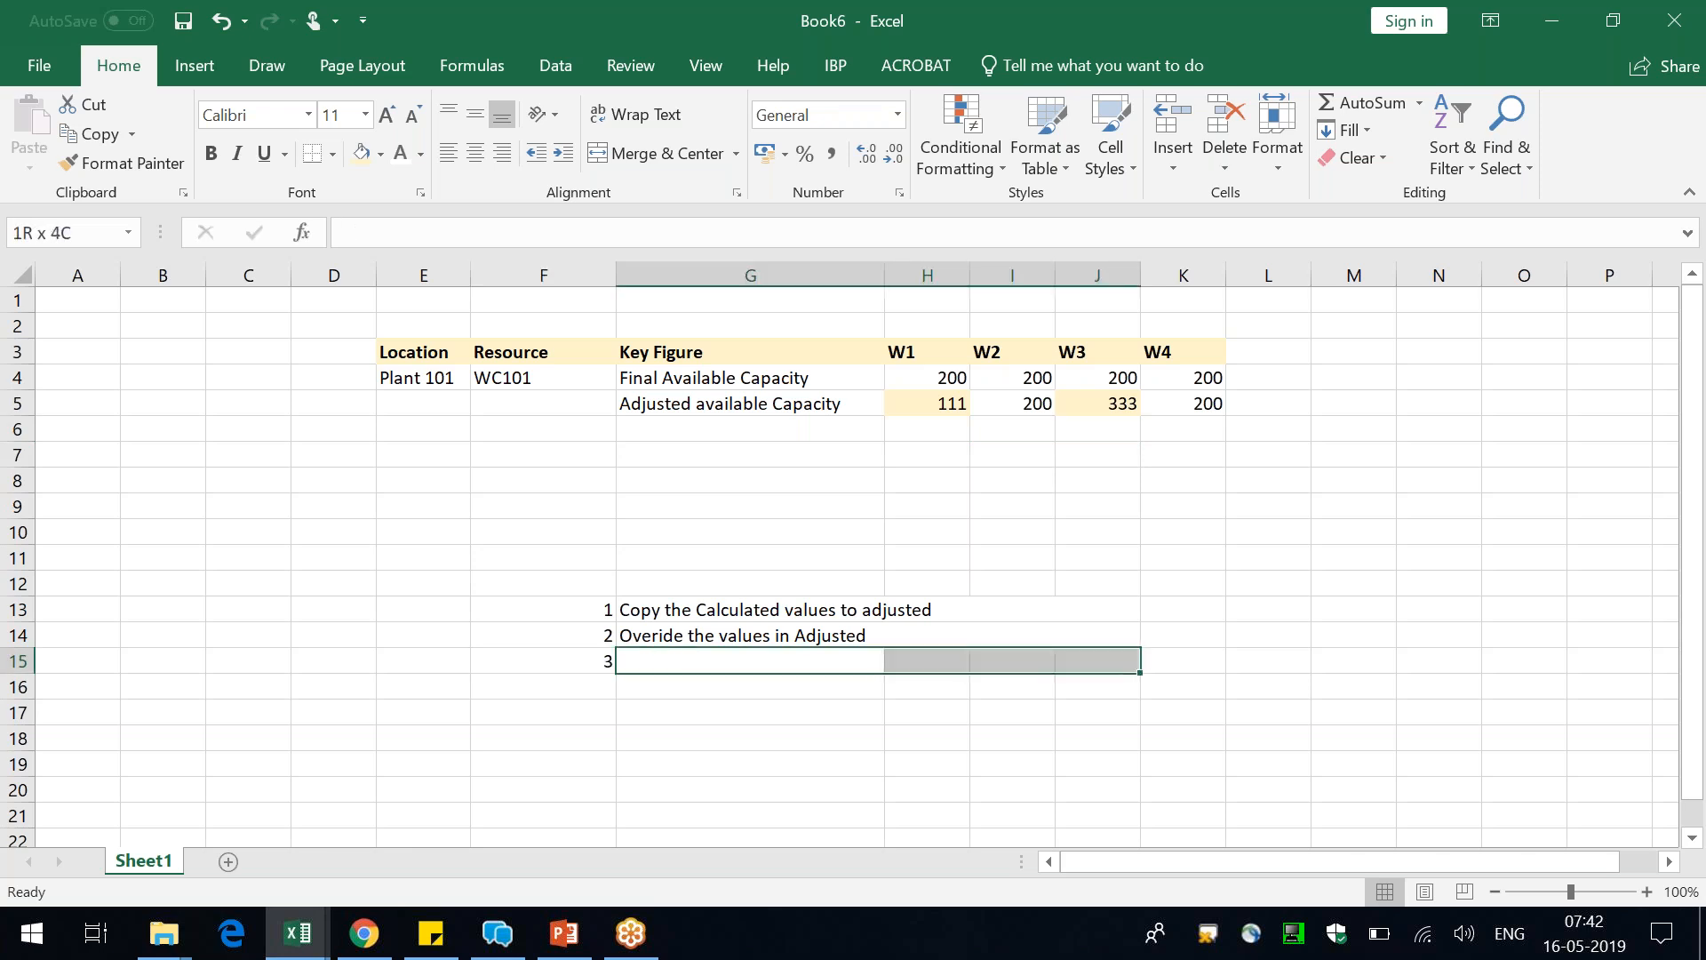
pyautogui.hotkey('ctrl', 'd')
pyautogui.press('Delete')
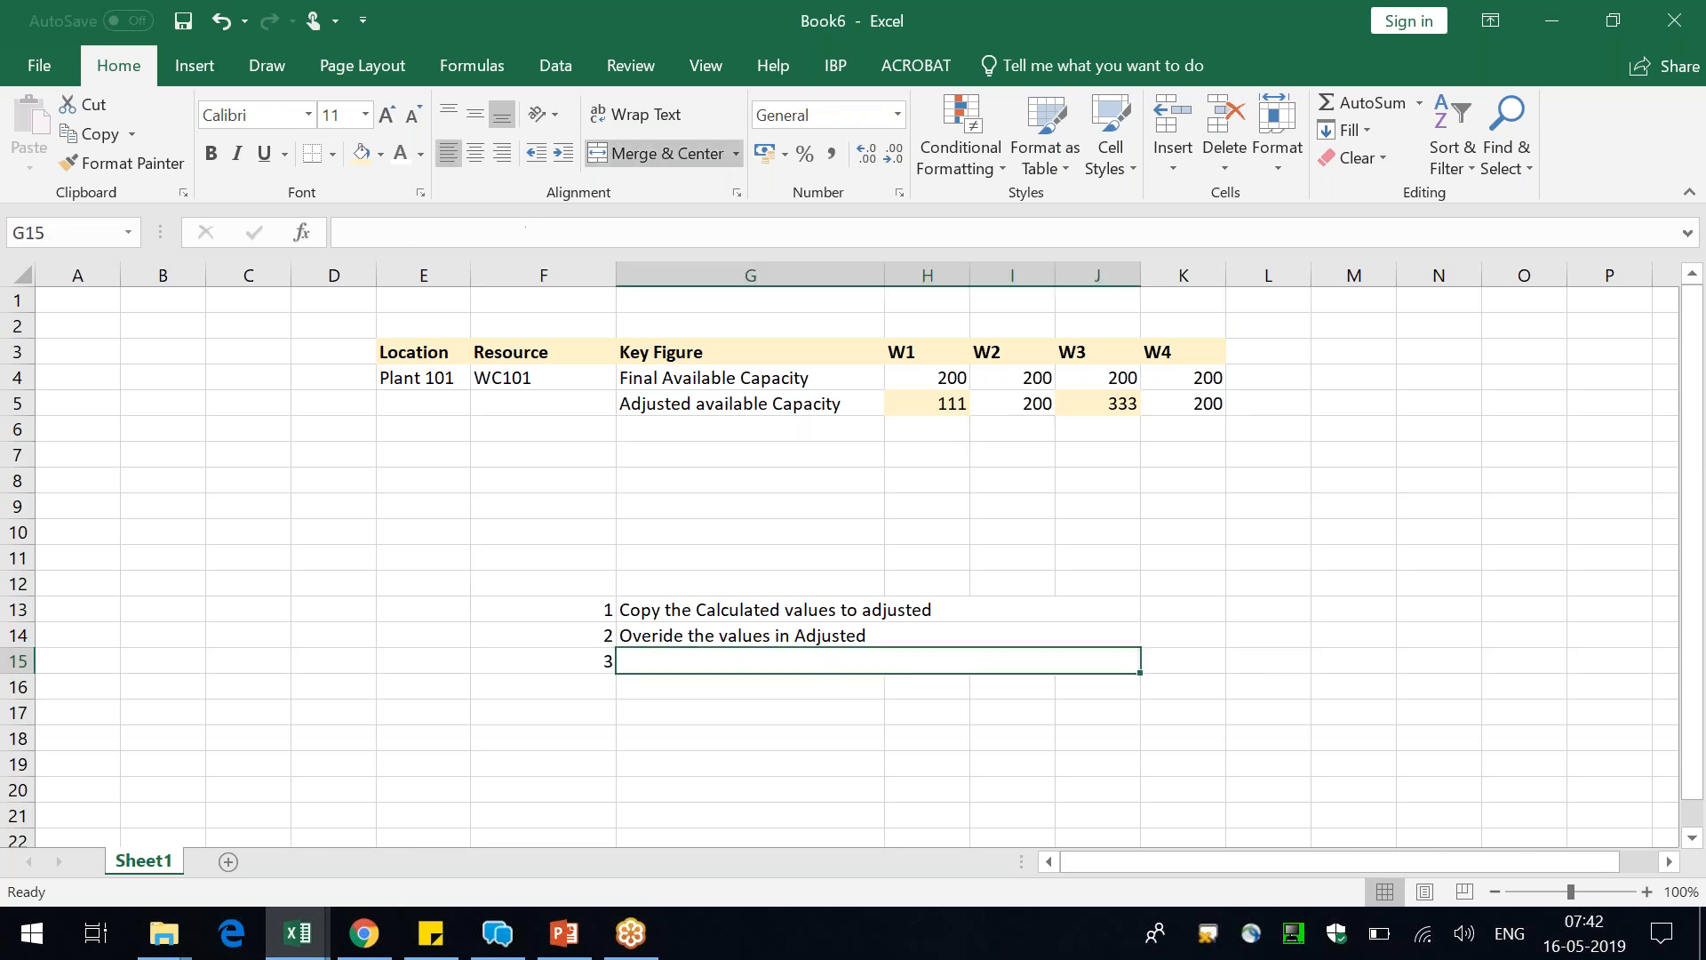
pyautogui.click(1272, 34)
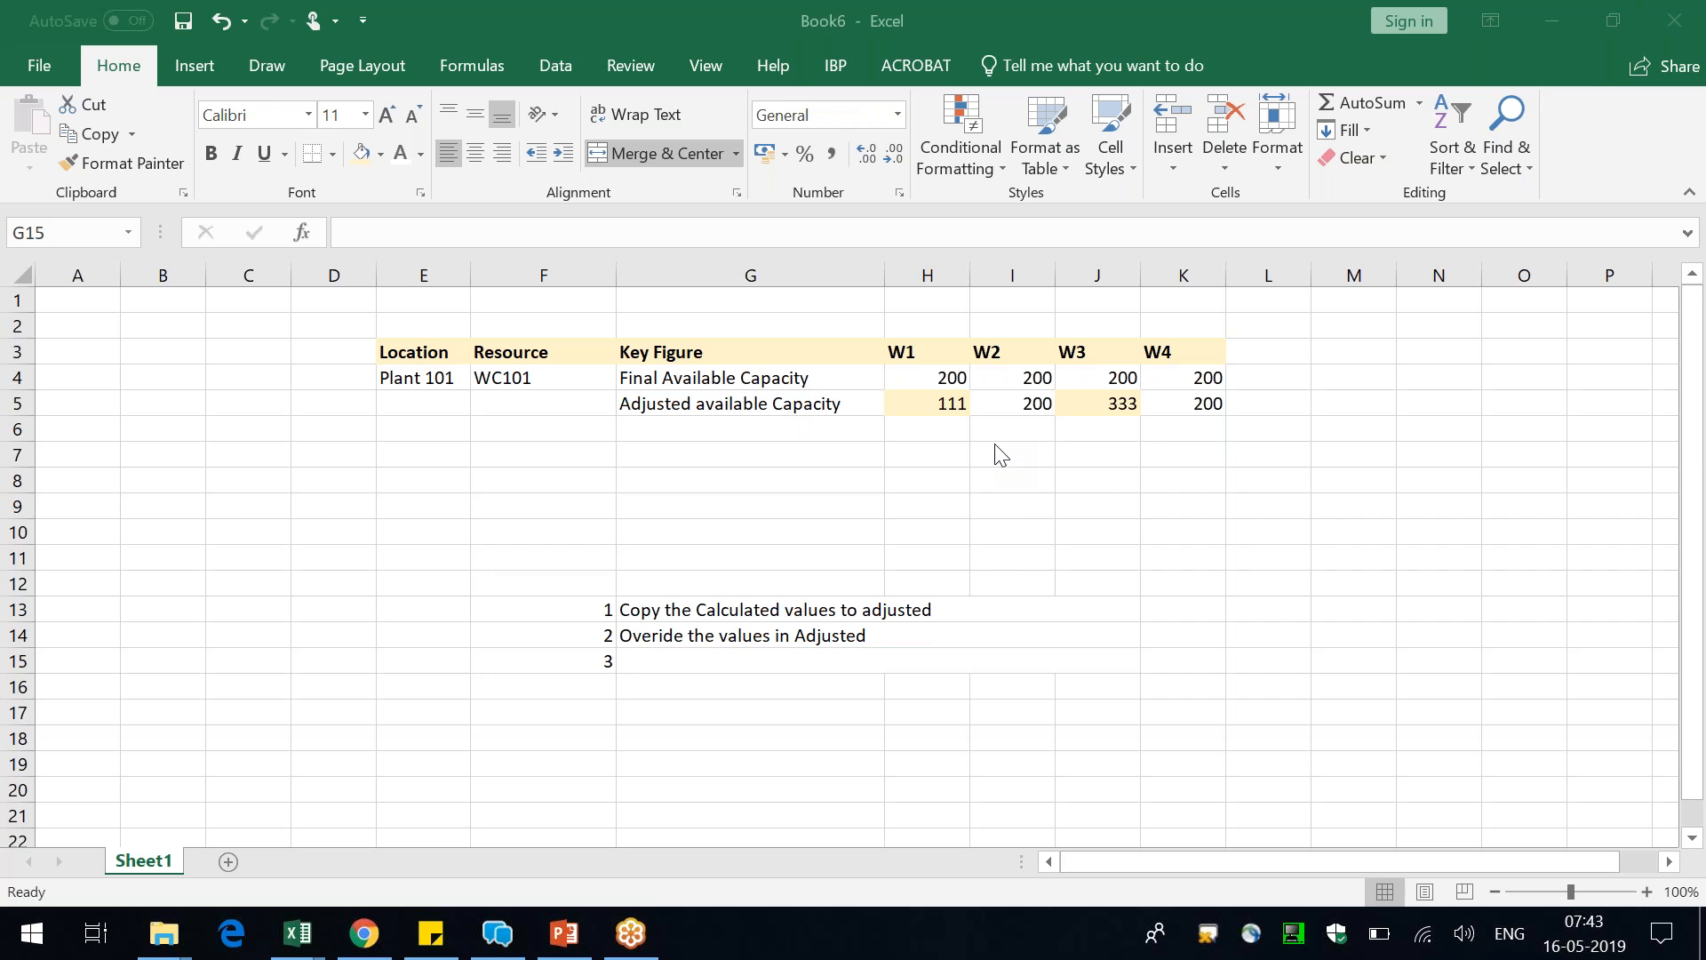
pyautogui.click(754, 378)
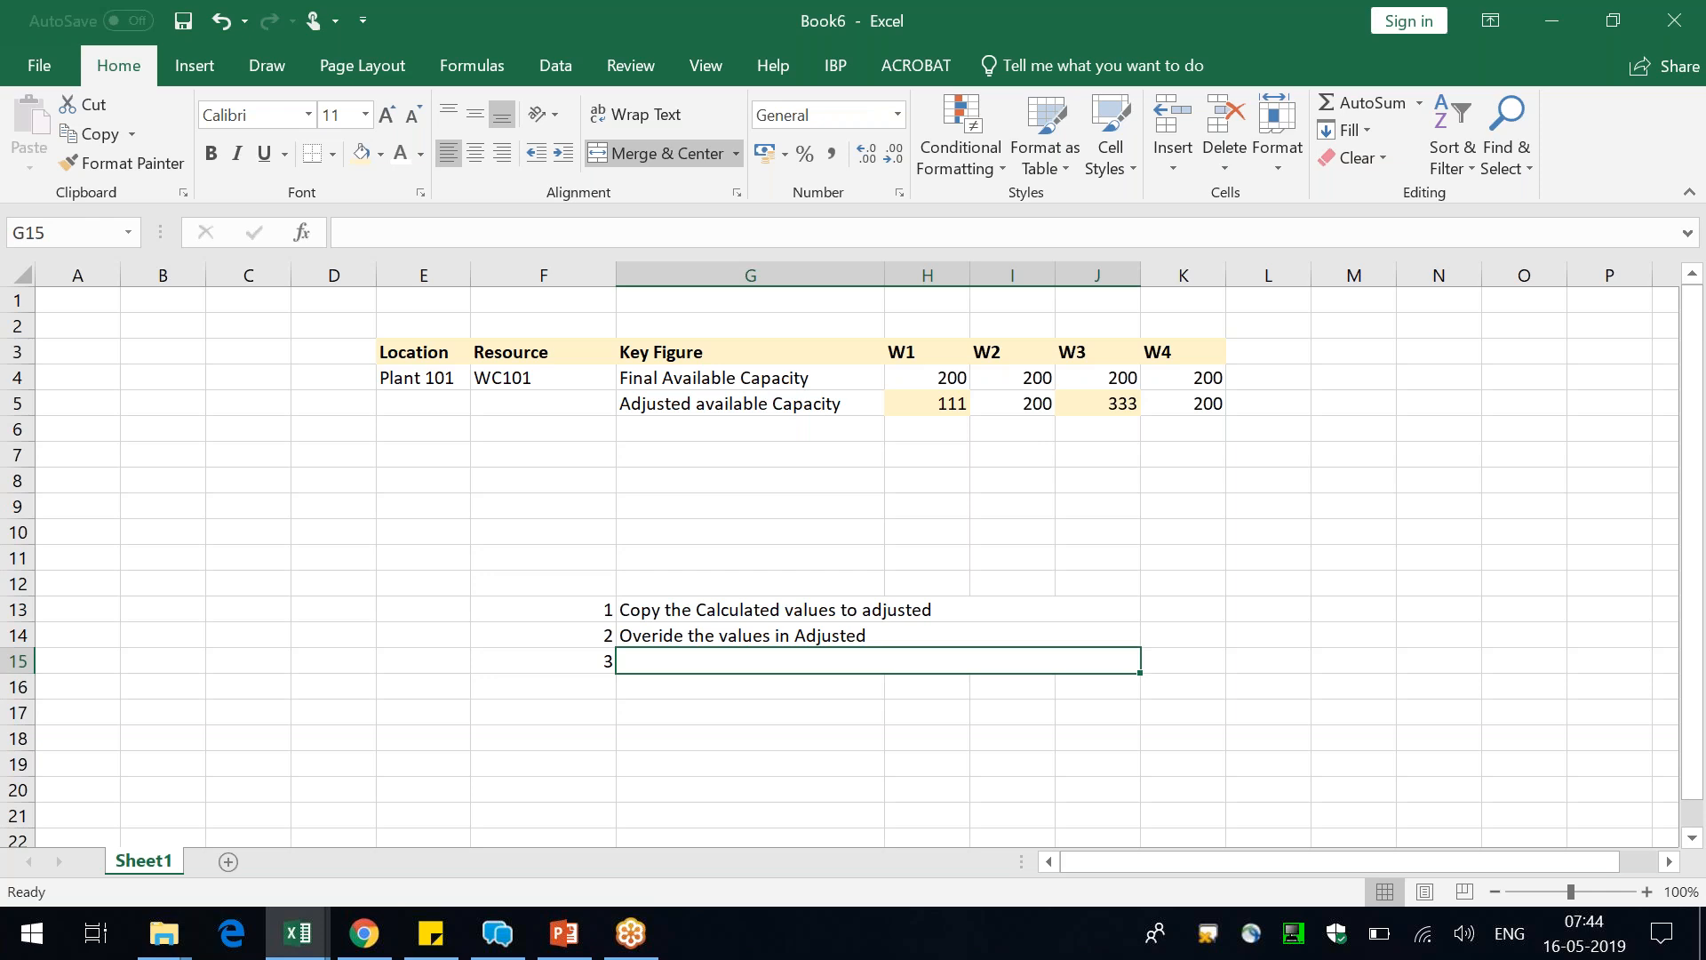
pyautogui.click(805, 433)
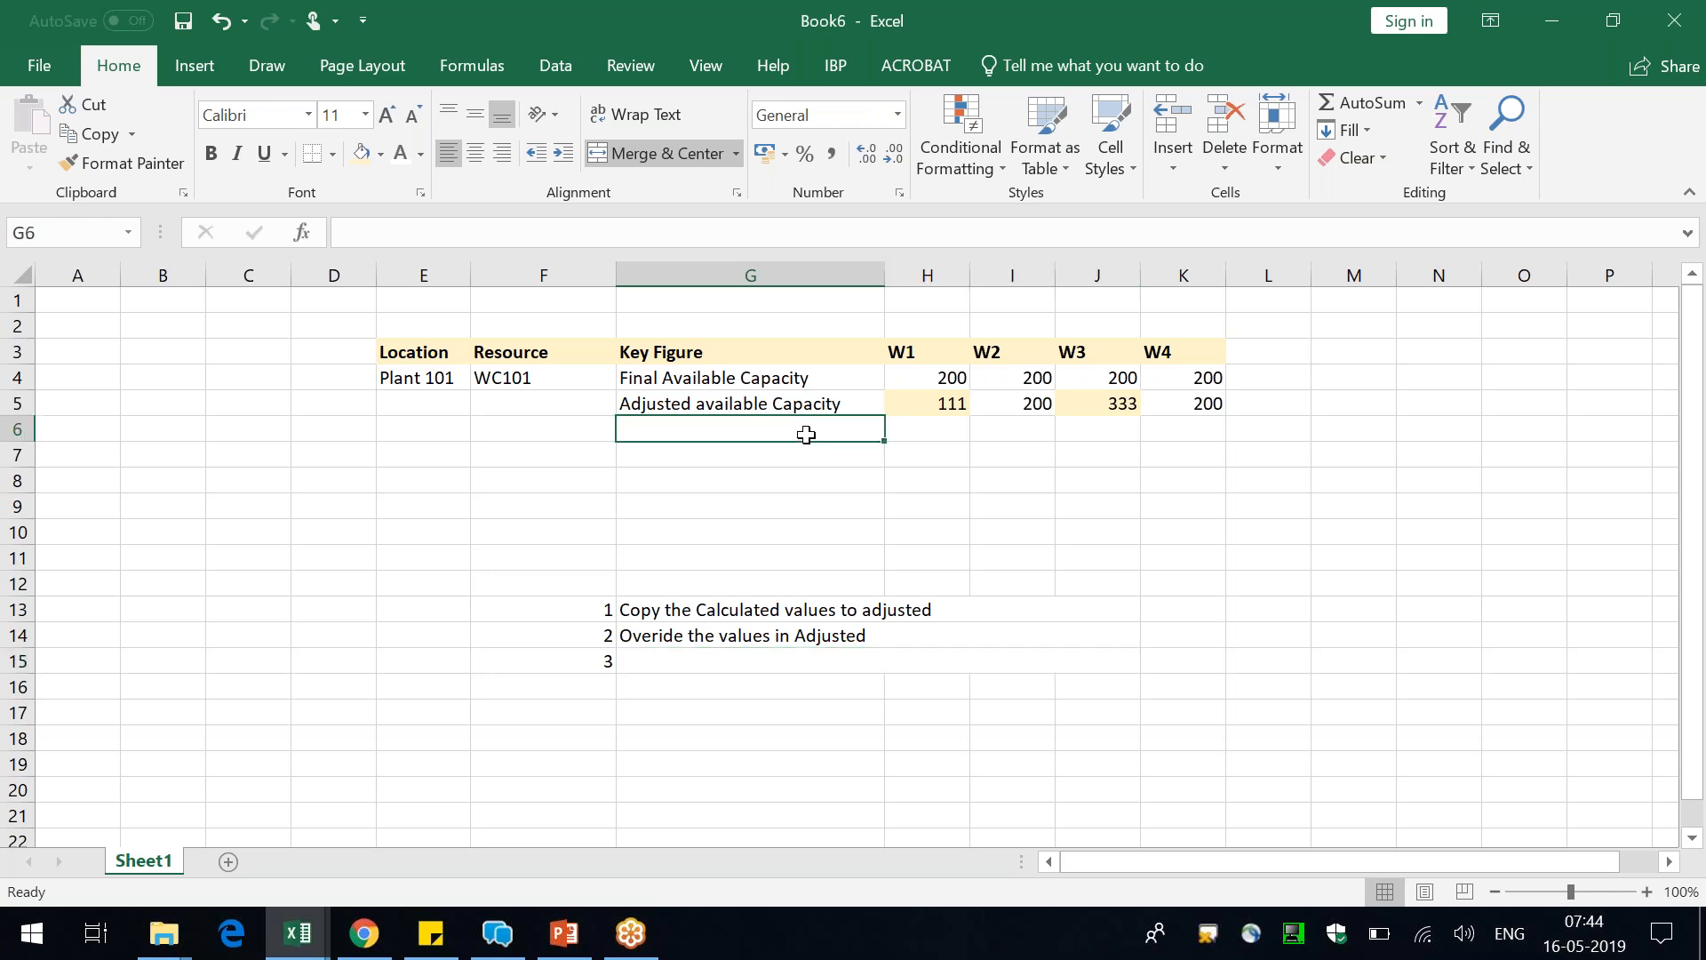
# Enter "Fixing the Adjusted" as the text of note 3 in merged cell G15
pyautogui.click(686, 664)
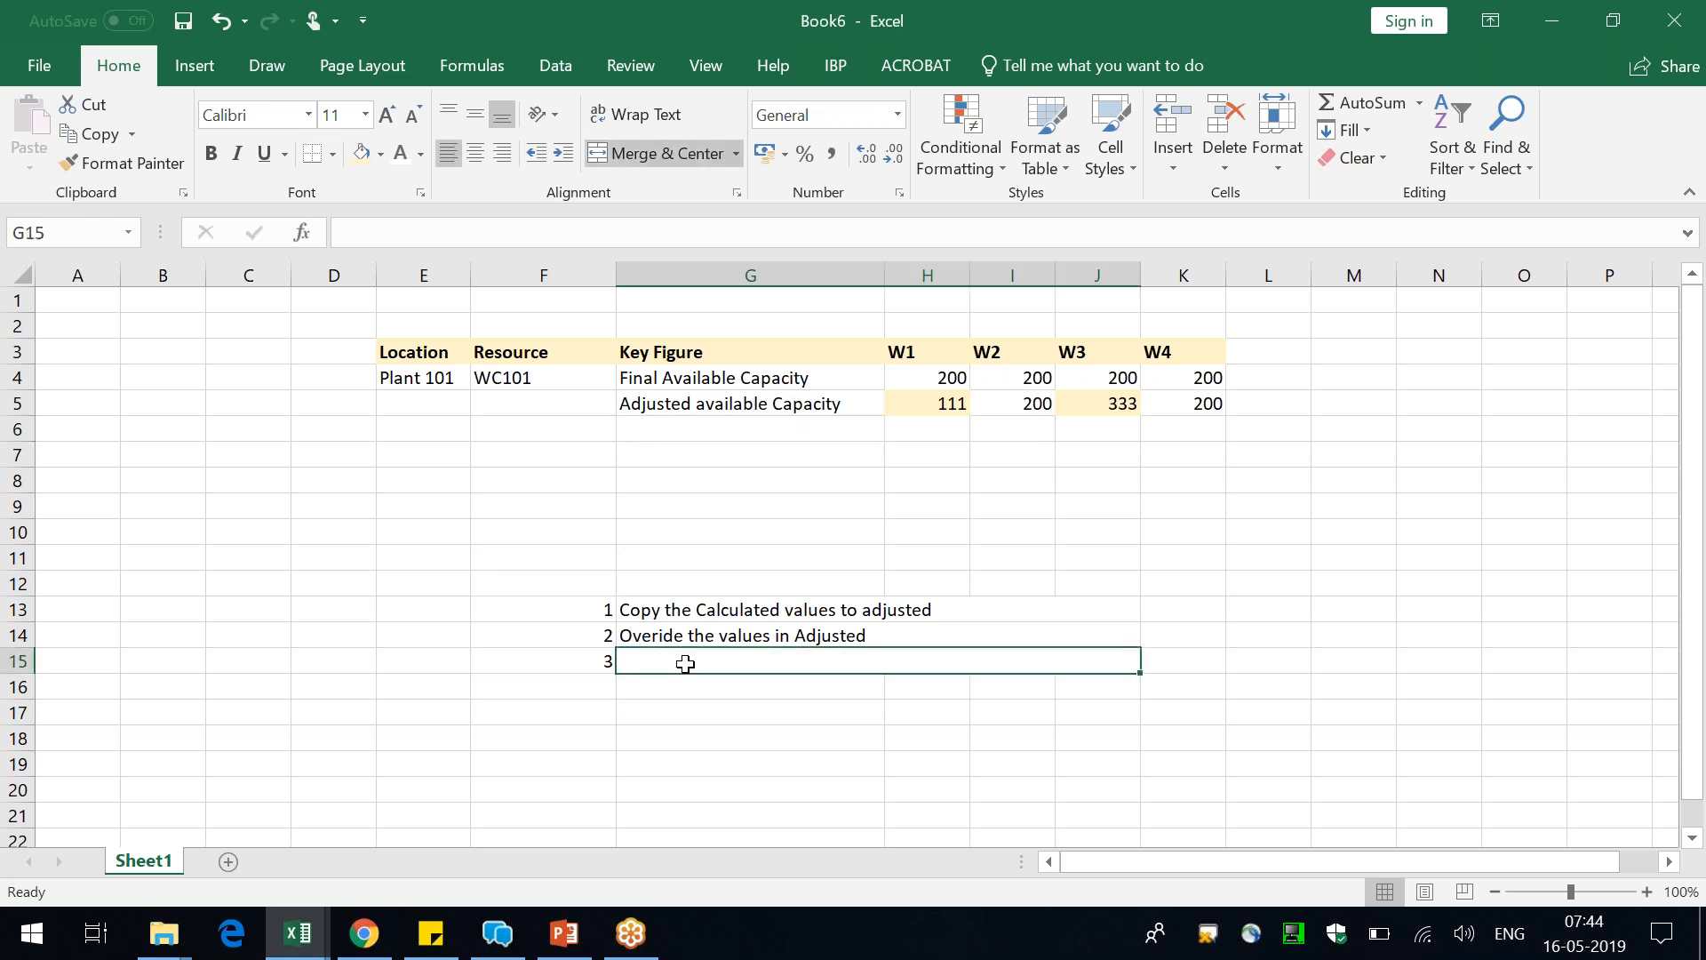
pyautogui.write('Fixing thr Adj')
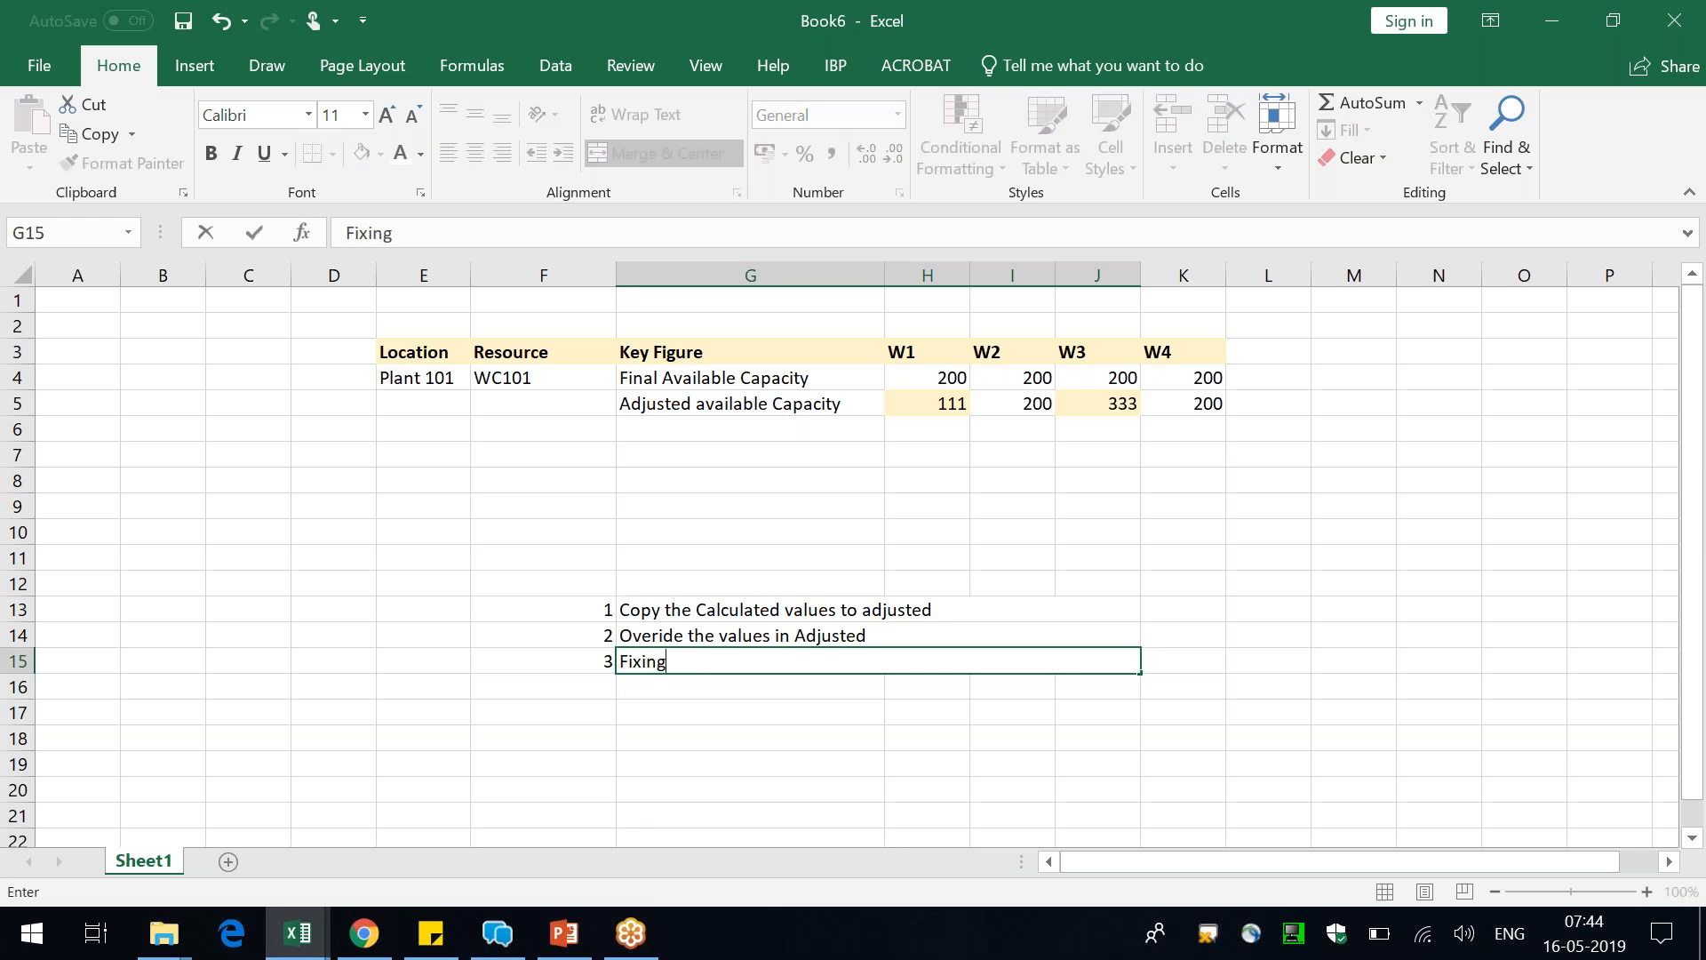
pyautogui.press('BackSpace')
pyautogui.press('BackSpace')
pyautogui.press('BackSpace')
pyautogui.press('BackSpace')
pyautogui.press('BackSpace')
pyautogui.write('e Adjusted')
pyautogui.press('Return')
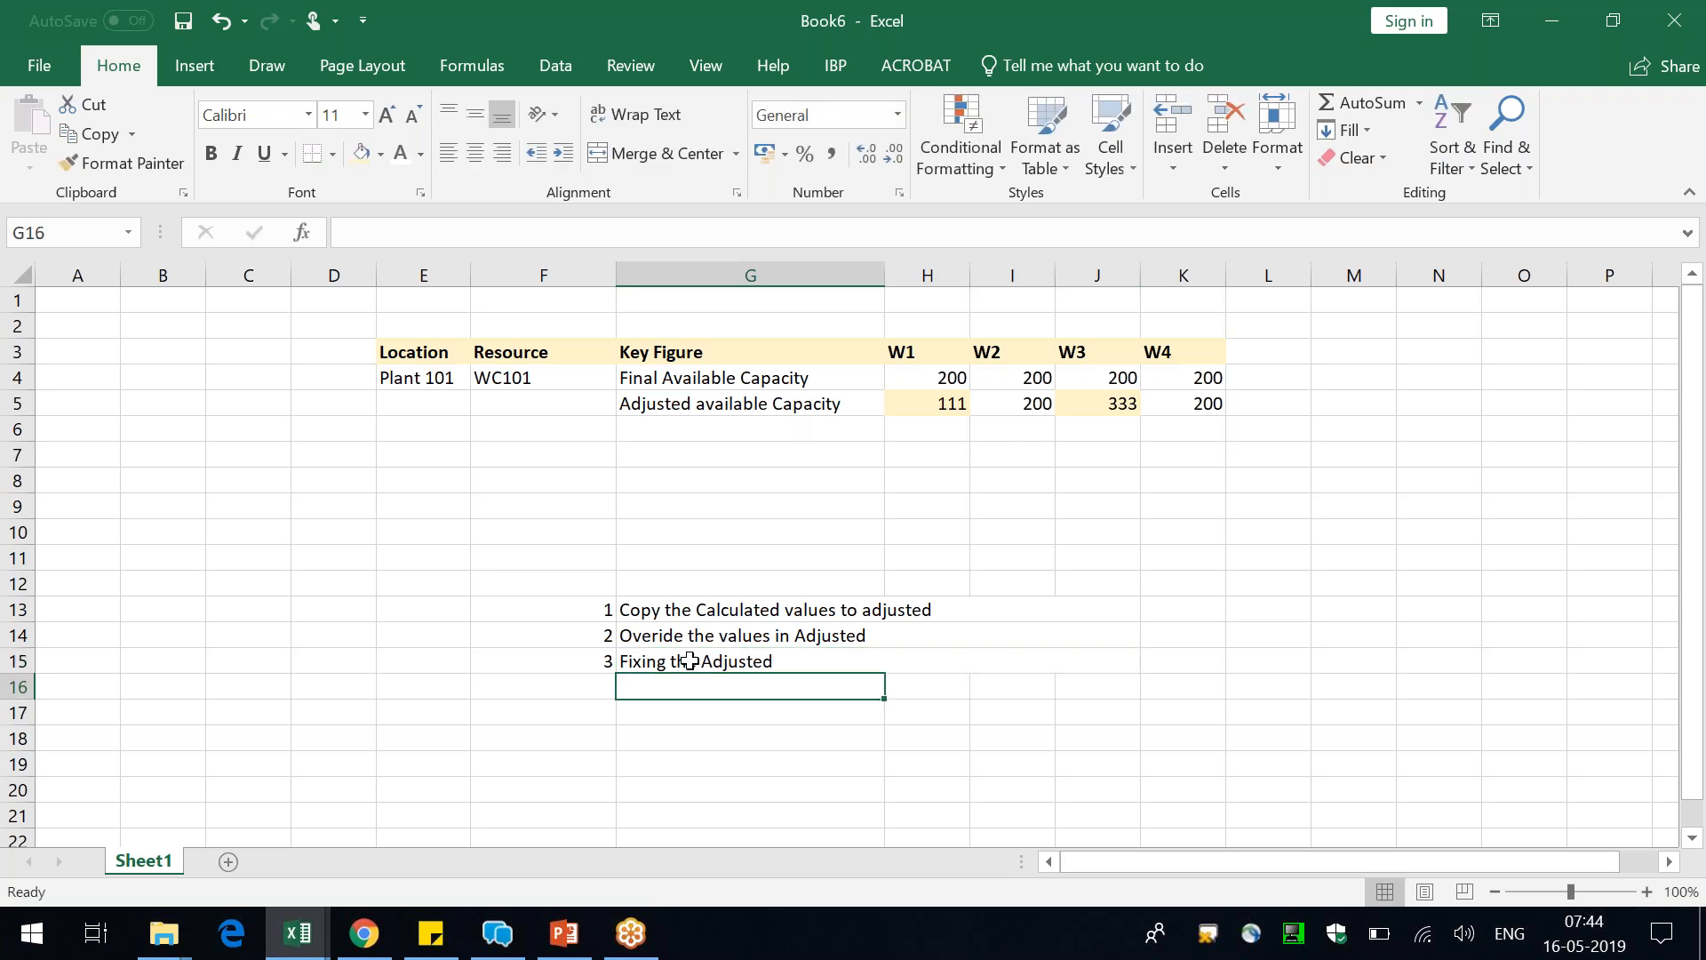
pyautogui.click(927, 402)
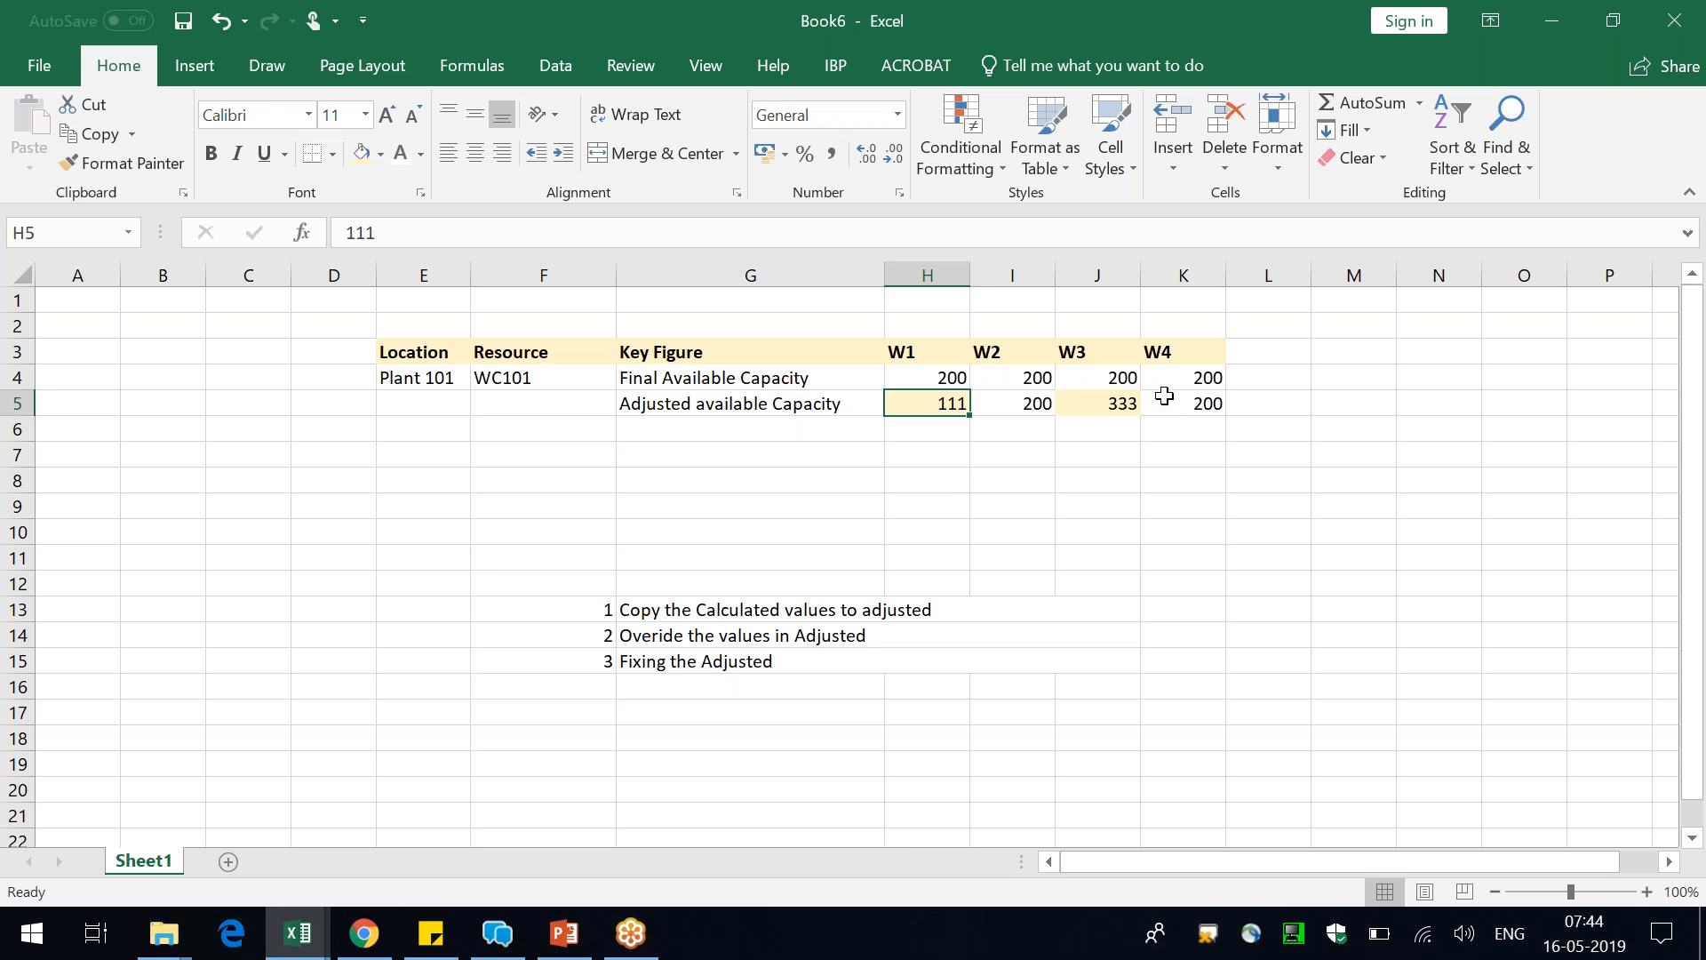
pyautogui.click(1112, 405)
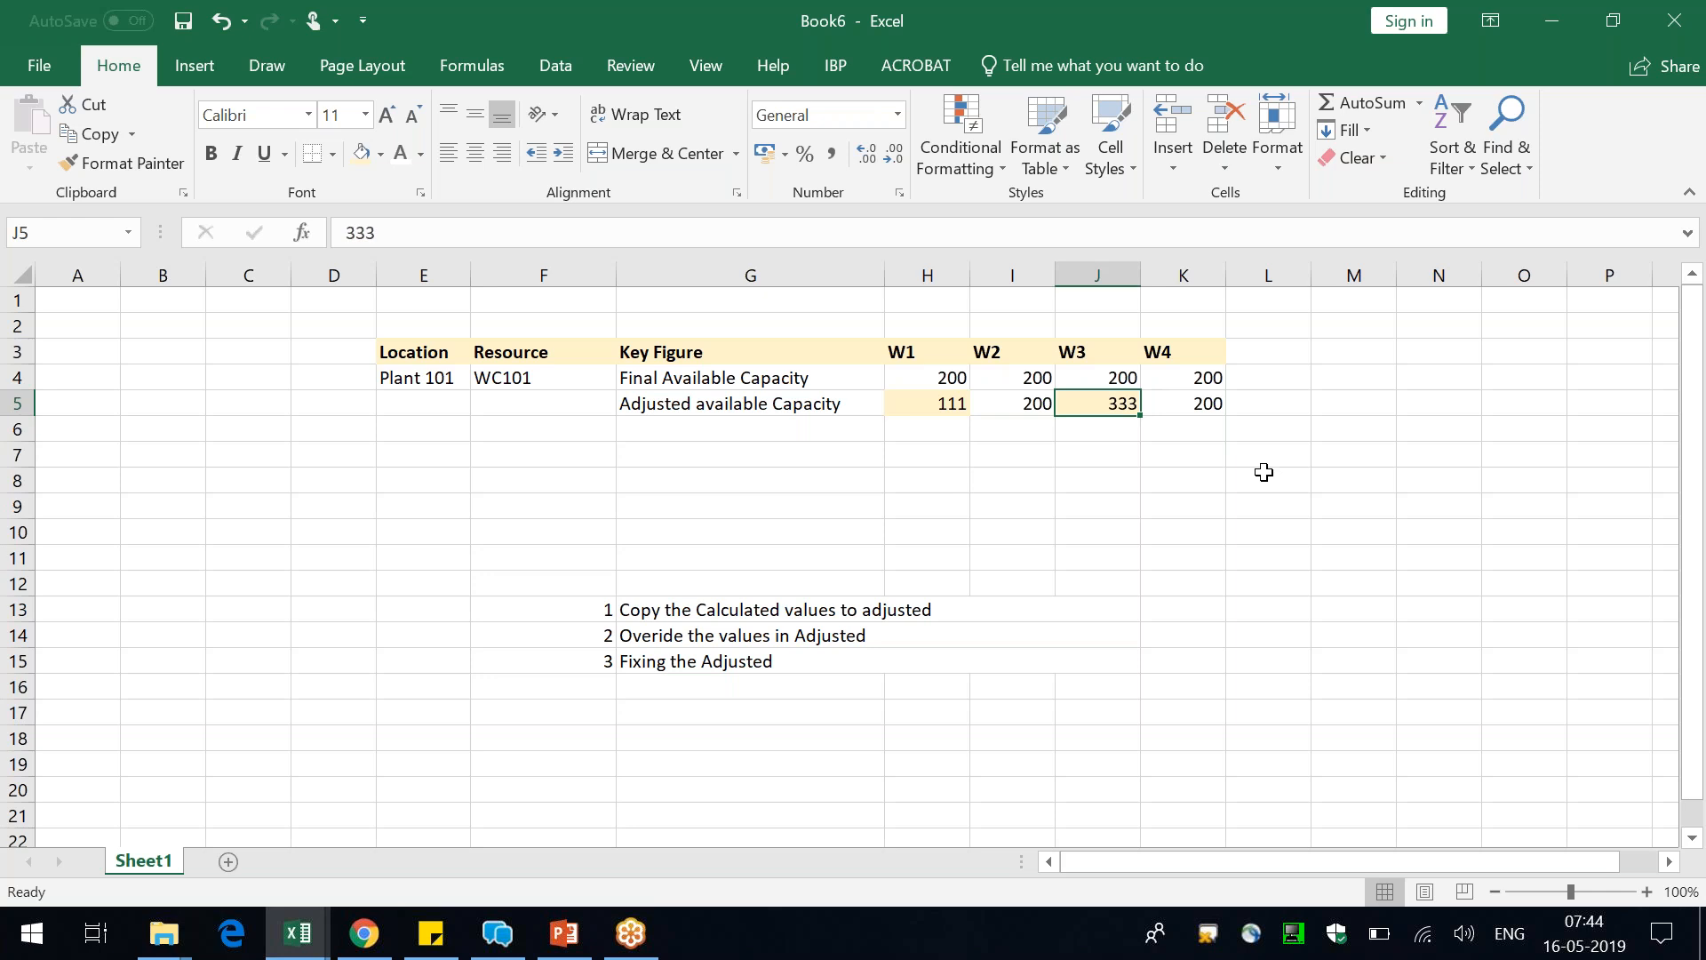
# Add the month heading "May" above W1 and W2, merged and centred across H2:I2
pyautogui.moveTo(949, 329); pyautogui.dragTo(1006, 330)
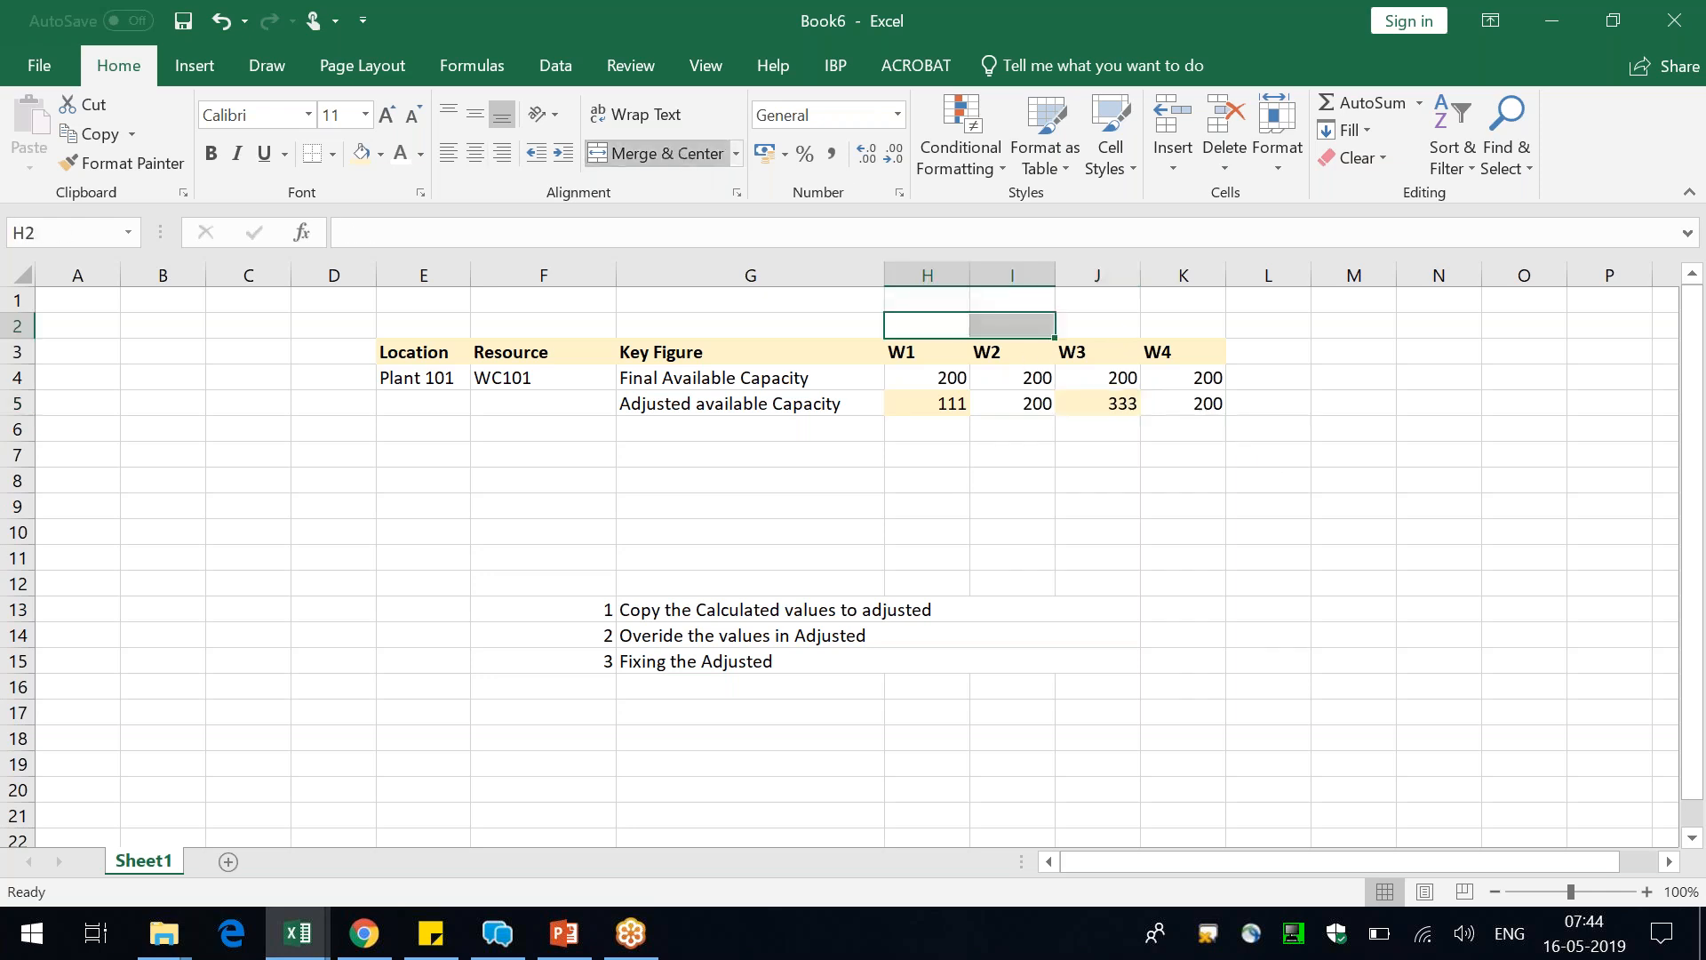
pyautogui.write('May')
pyautogui.press('Return')
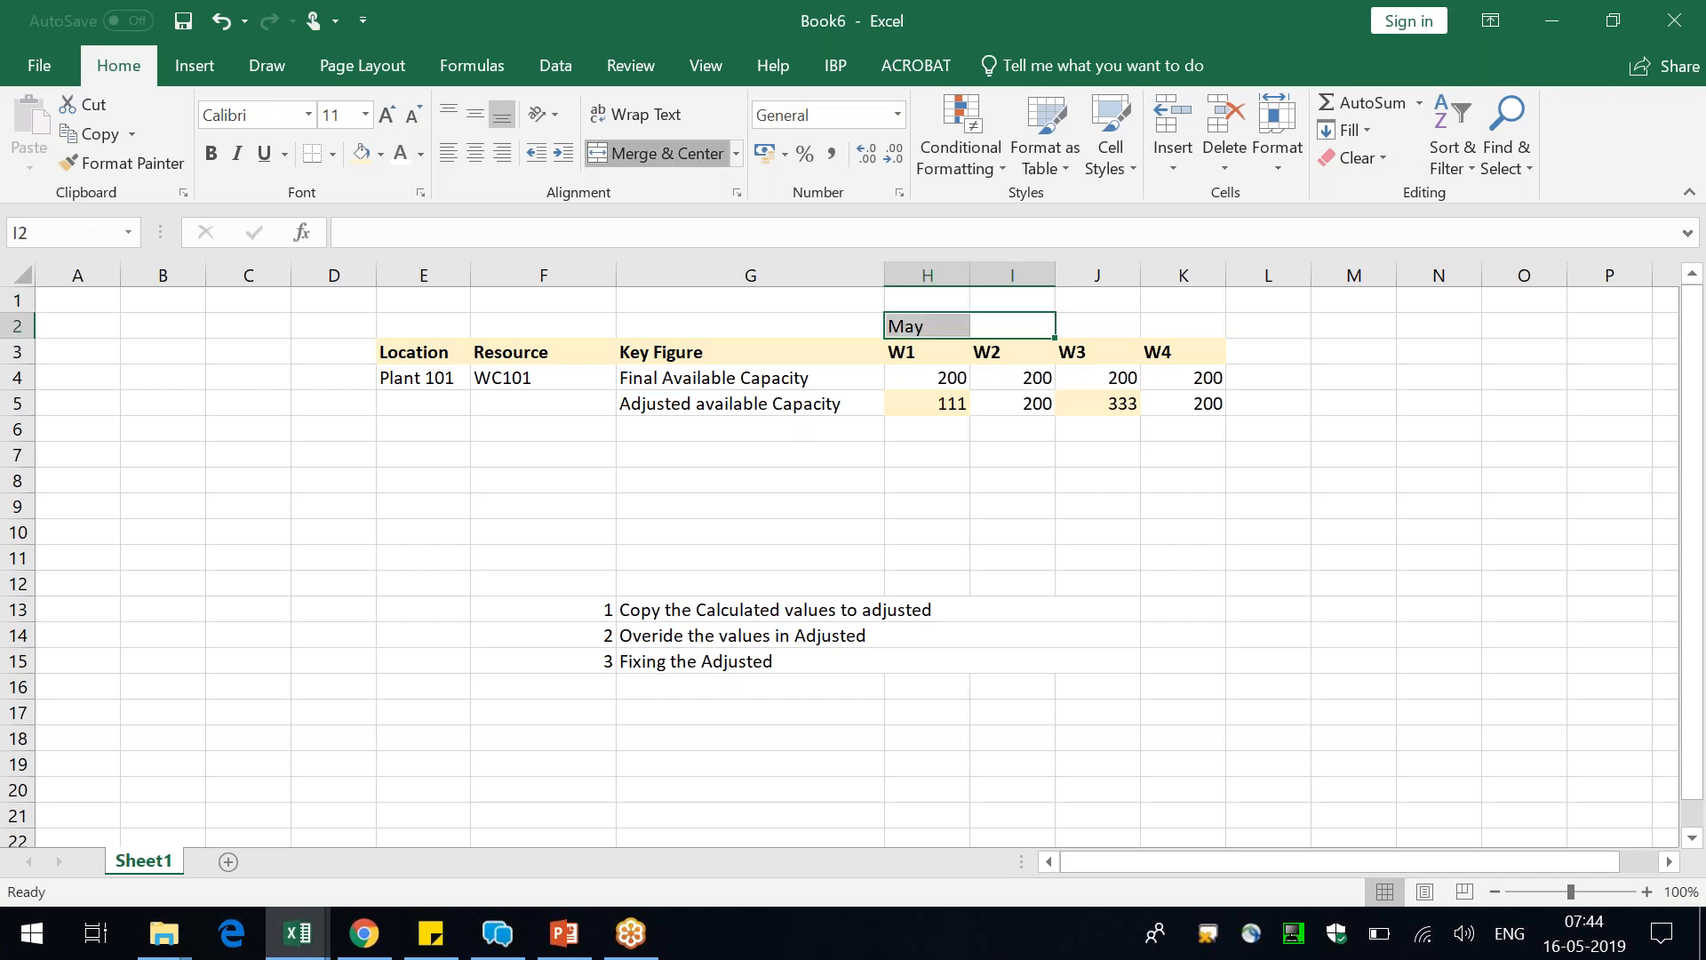
pyautogui.click(661, 153)
# Merge and centre J2:M2 and enter "June" as the month heading above the weeks from W3 on
pyautogui.moveTo(1102, 326); pyautogui.dragTo(1353, 337)
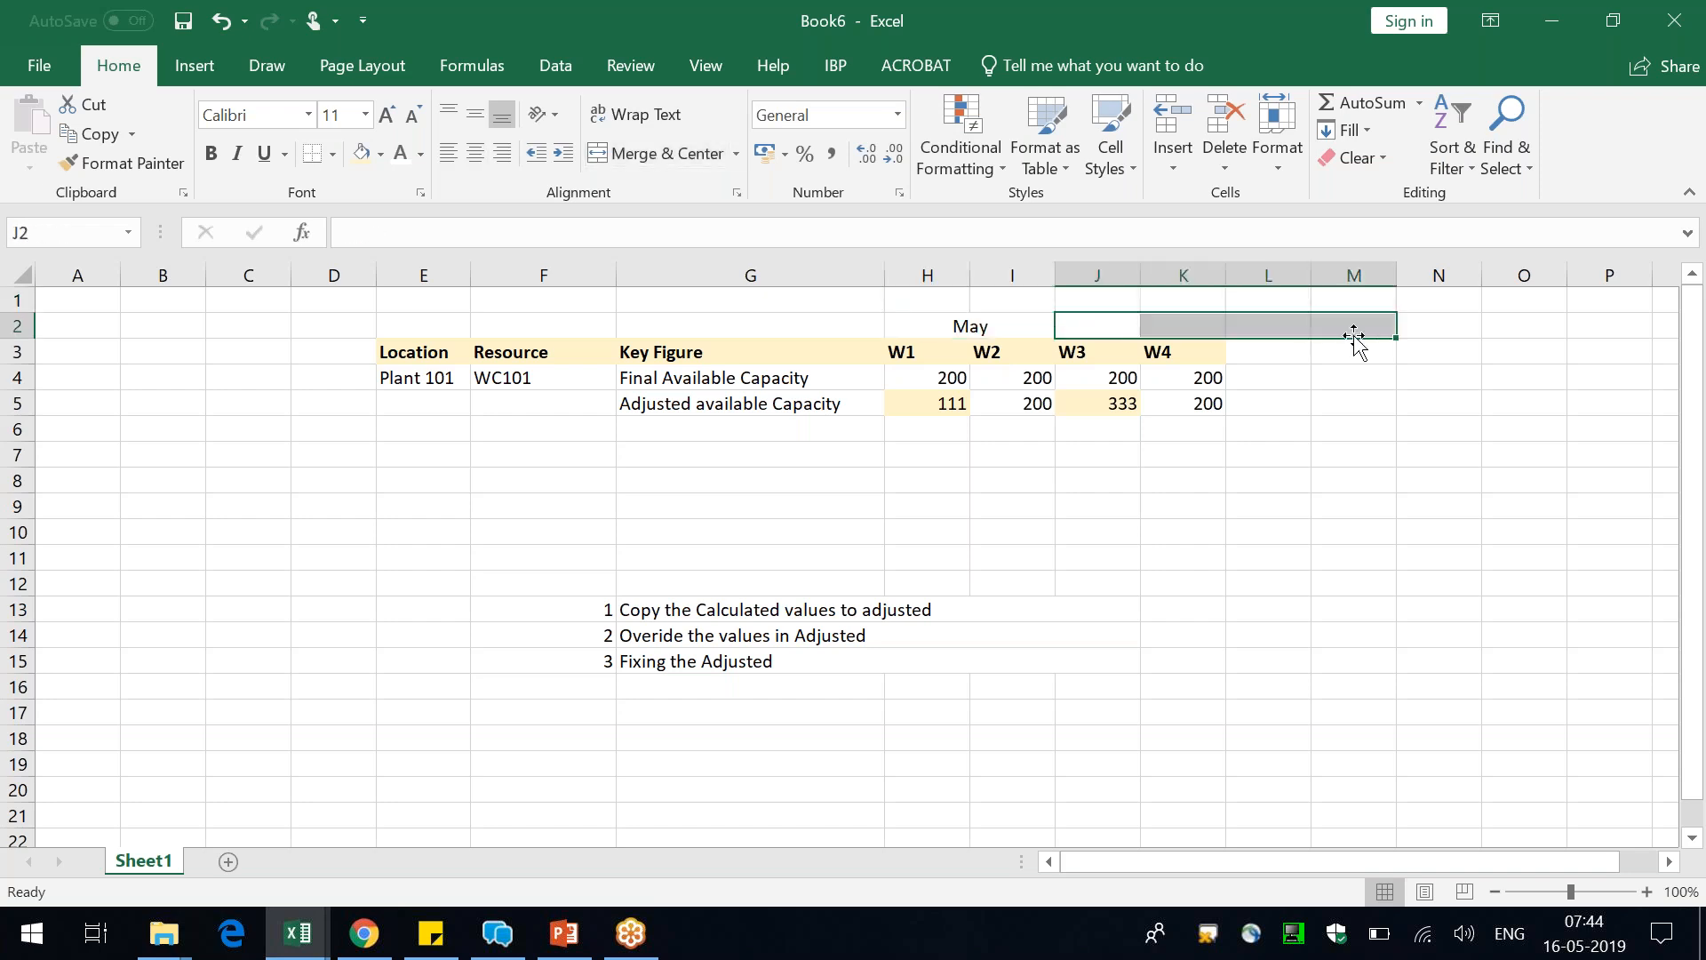
pyautogui.click(648, 153)
pyautogui.write('June')
pyautogui.press('Return')
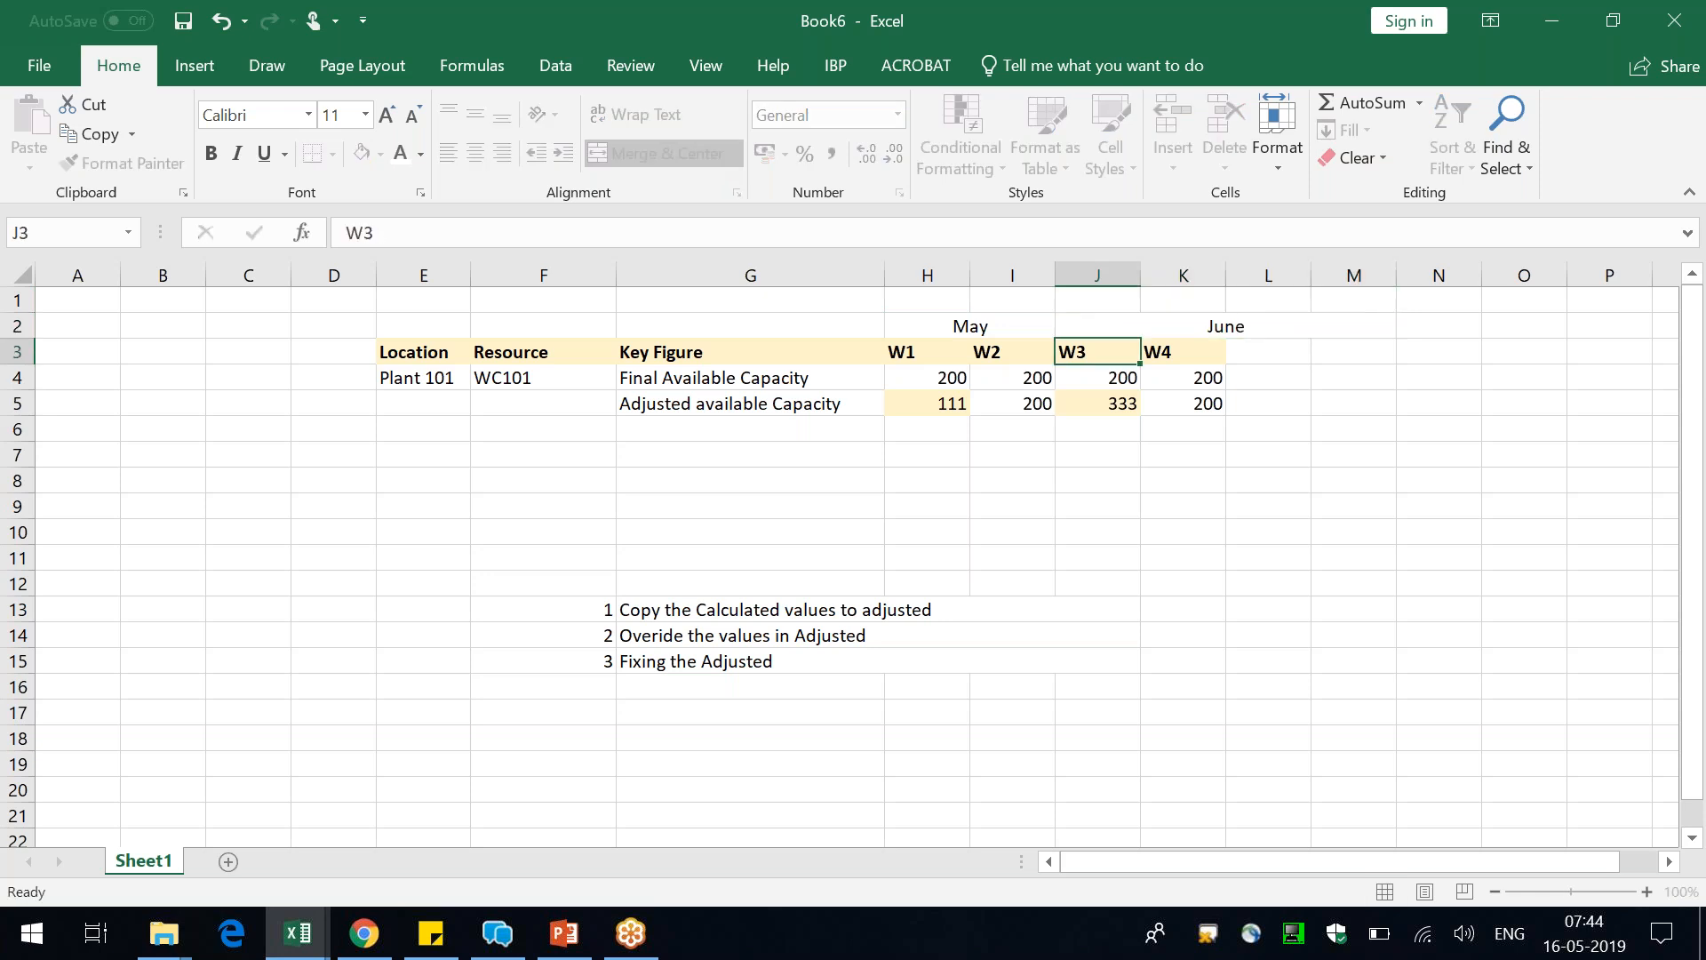
# Extend the shaded week headers in row 3 with W5 and W6 in L3:M3
pyautogui.moveTo(927, 356); pyautogui.dragTo(1371, 357)
pyautogui.click(1244, 609)
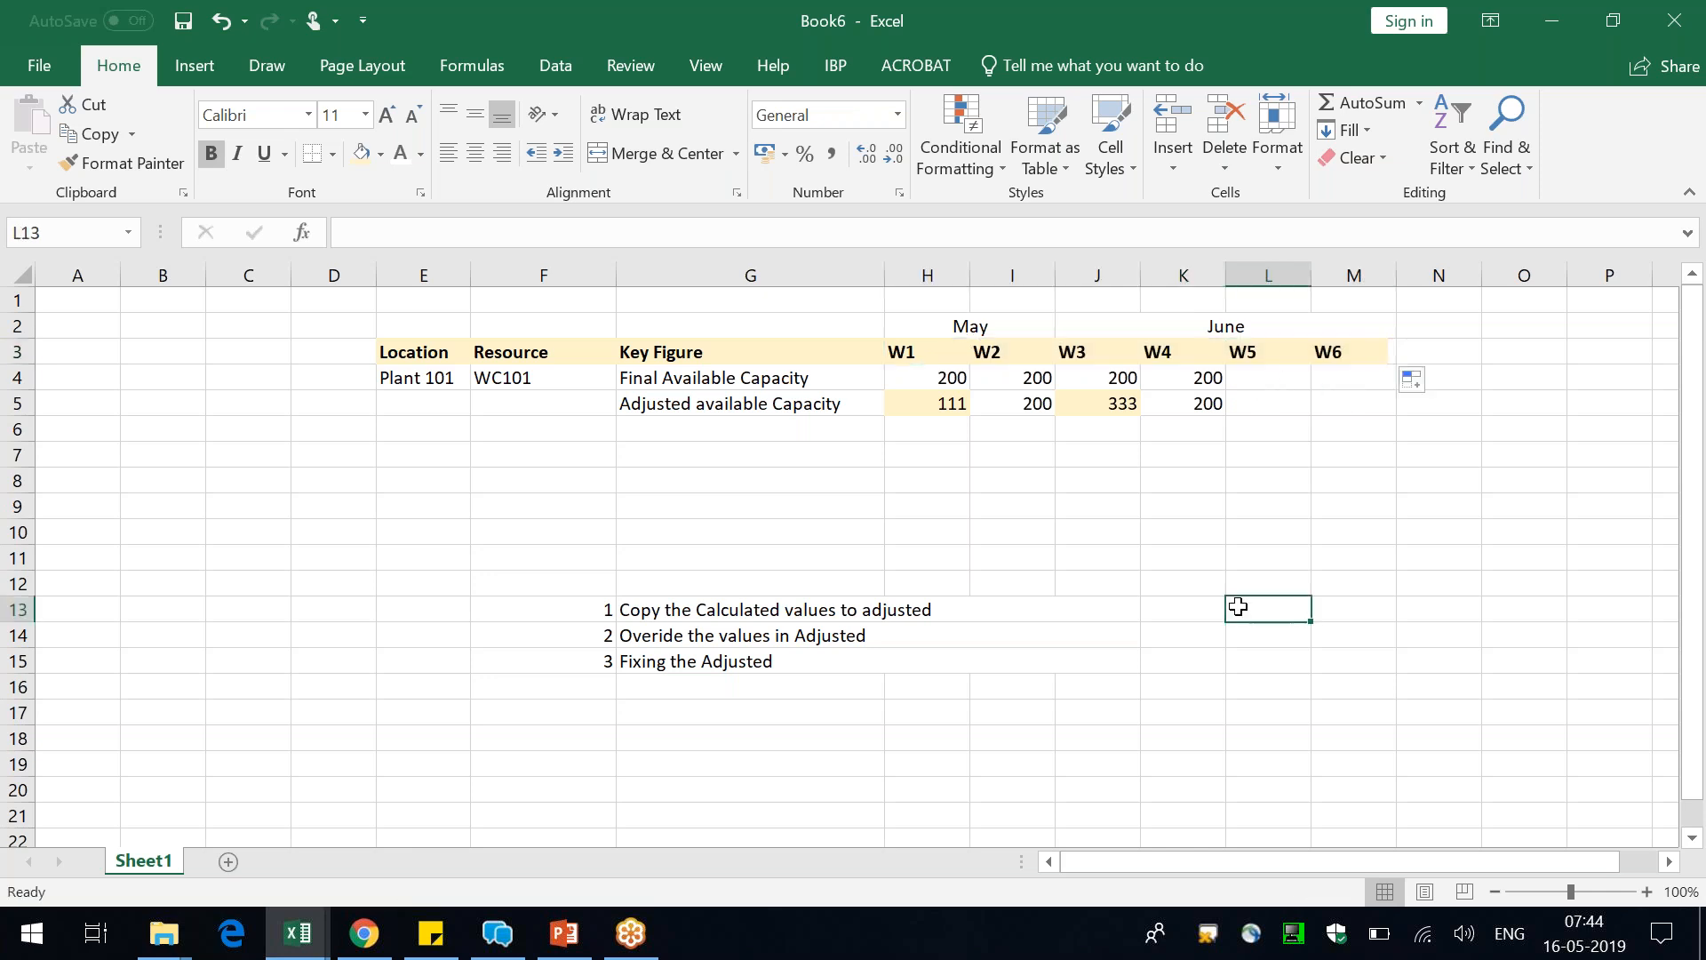
pyautogui.click(813, 408)
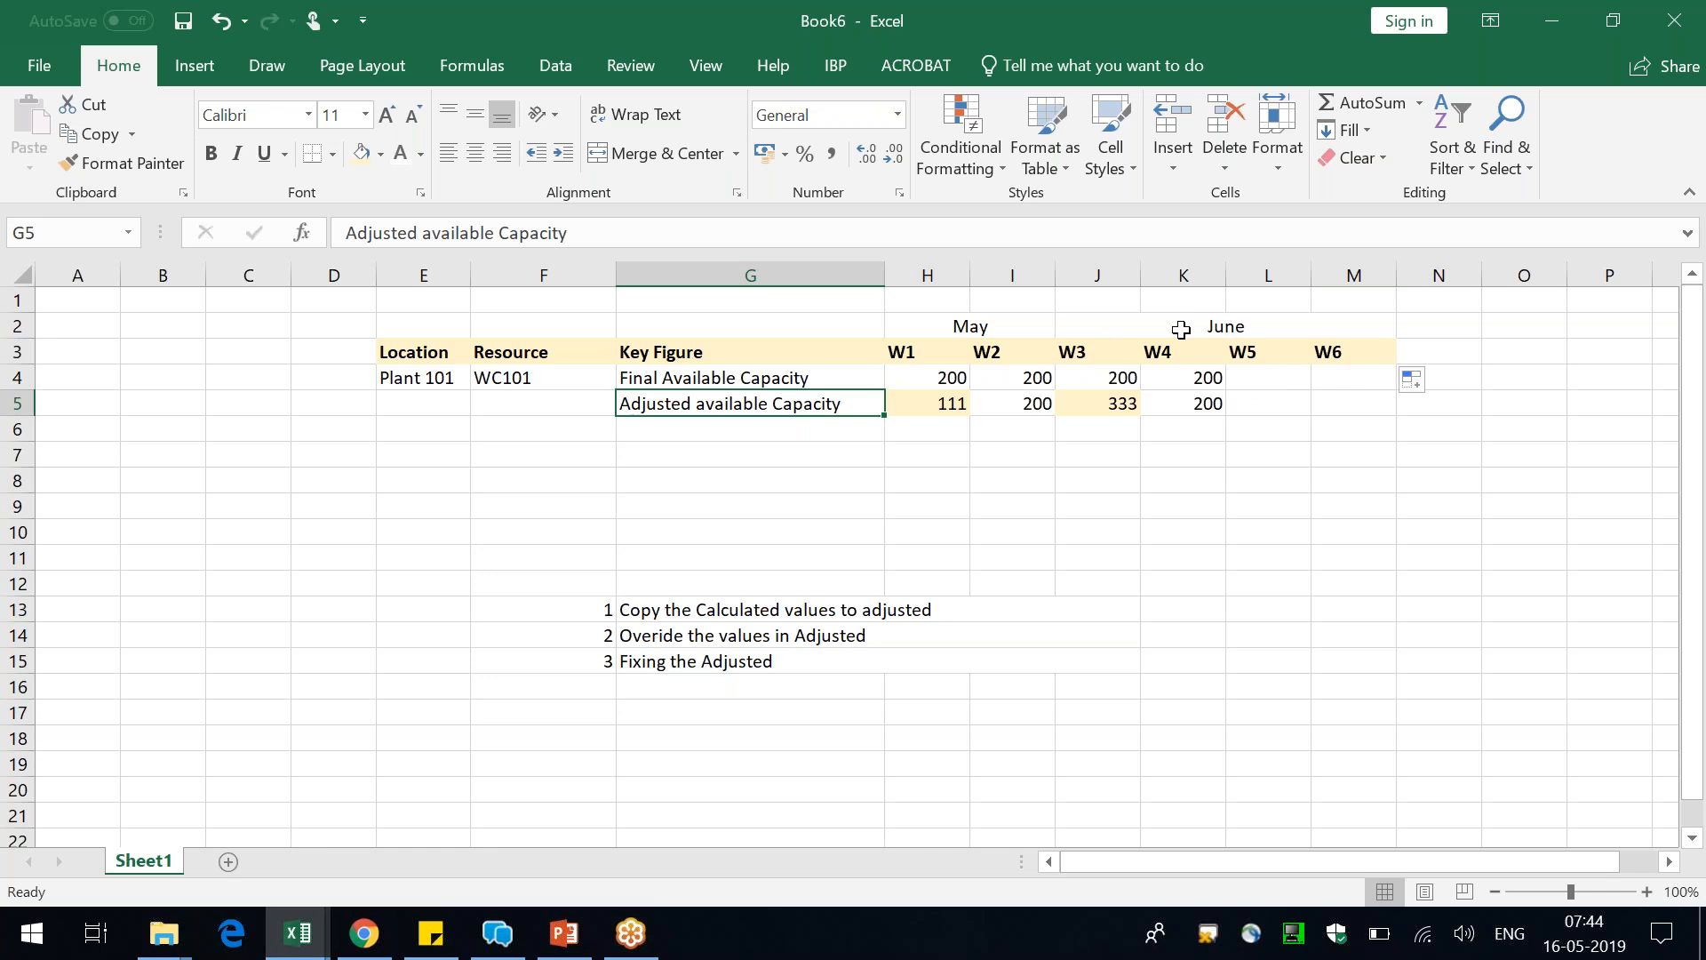
pyautogui.moveTo(1181, 328); pyautogui.dragTo(1188, 377)
pyautogui.click(1236, 465)
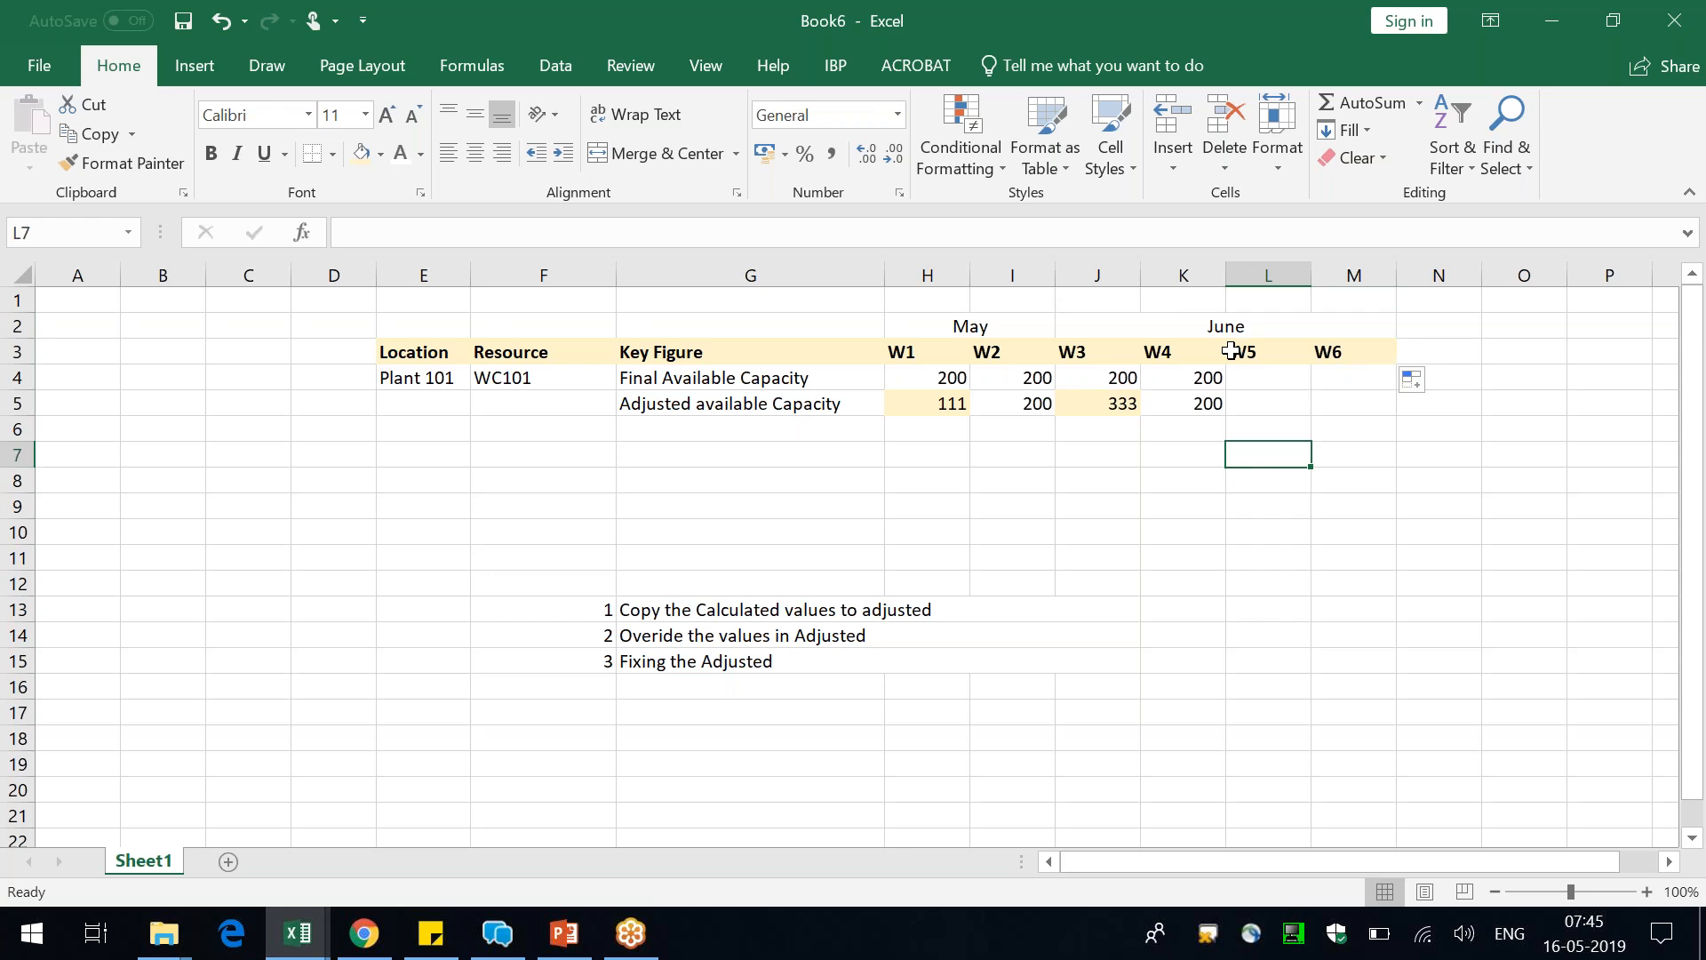
# Set the Adjusted available Capacity to 222 for each June week, W3 to W6, in J5:M5
pyautogui.click(1124, 402)
pyautogui.write('222')
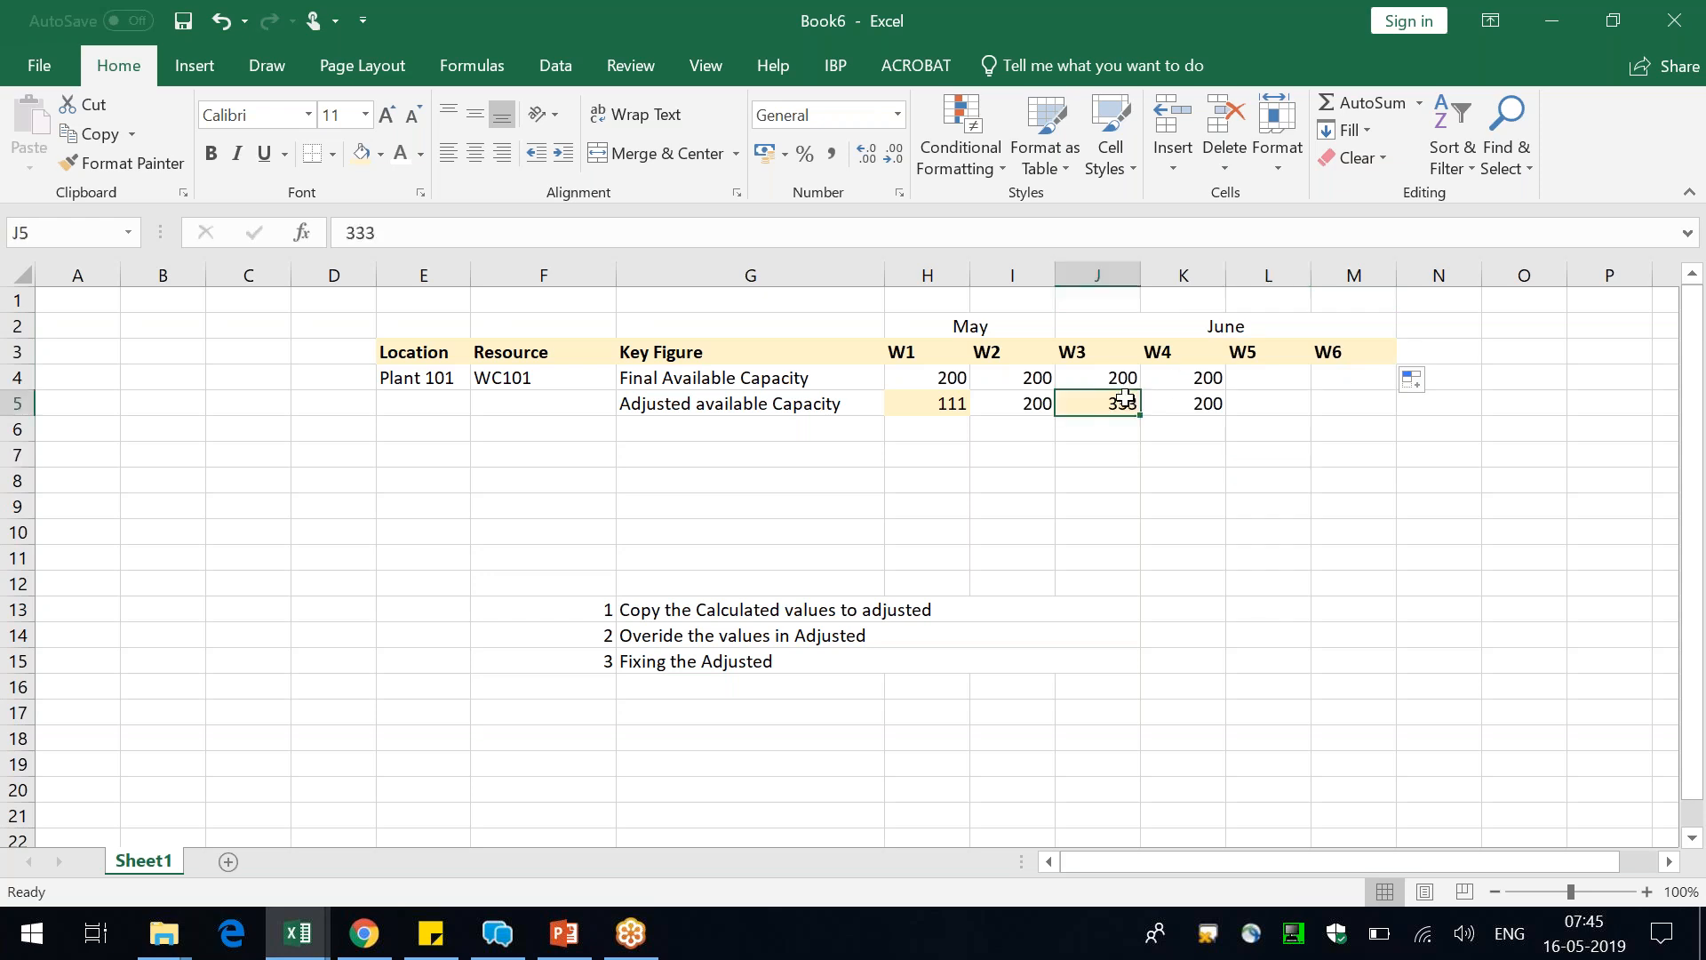
pyautogui.press('Tab')
pyautogui.write('222')
pyautogui.press('Tab')
pyautogui.write('222')
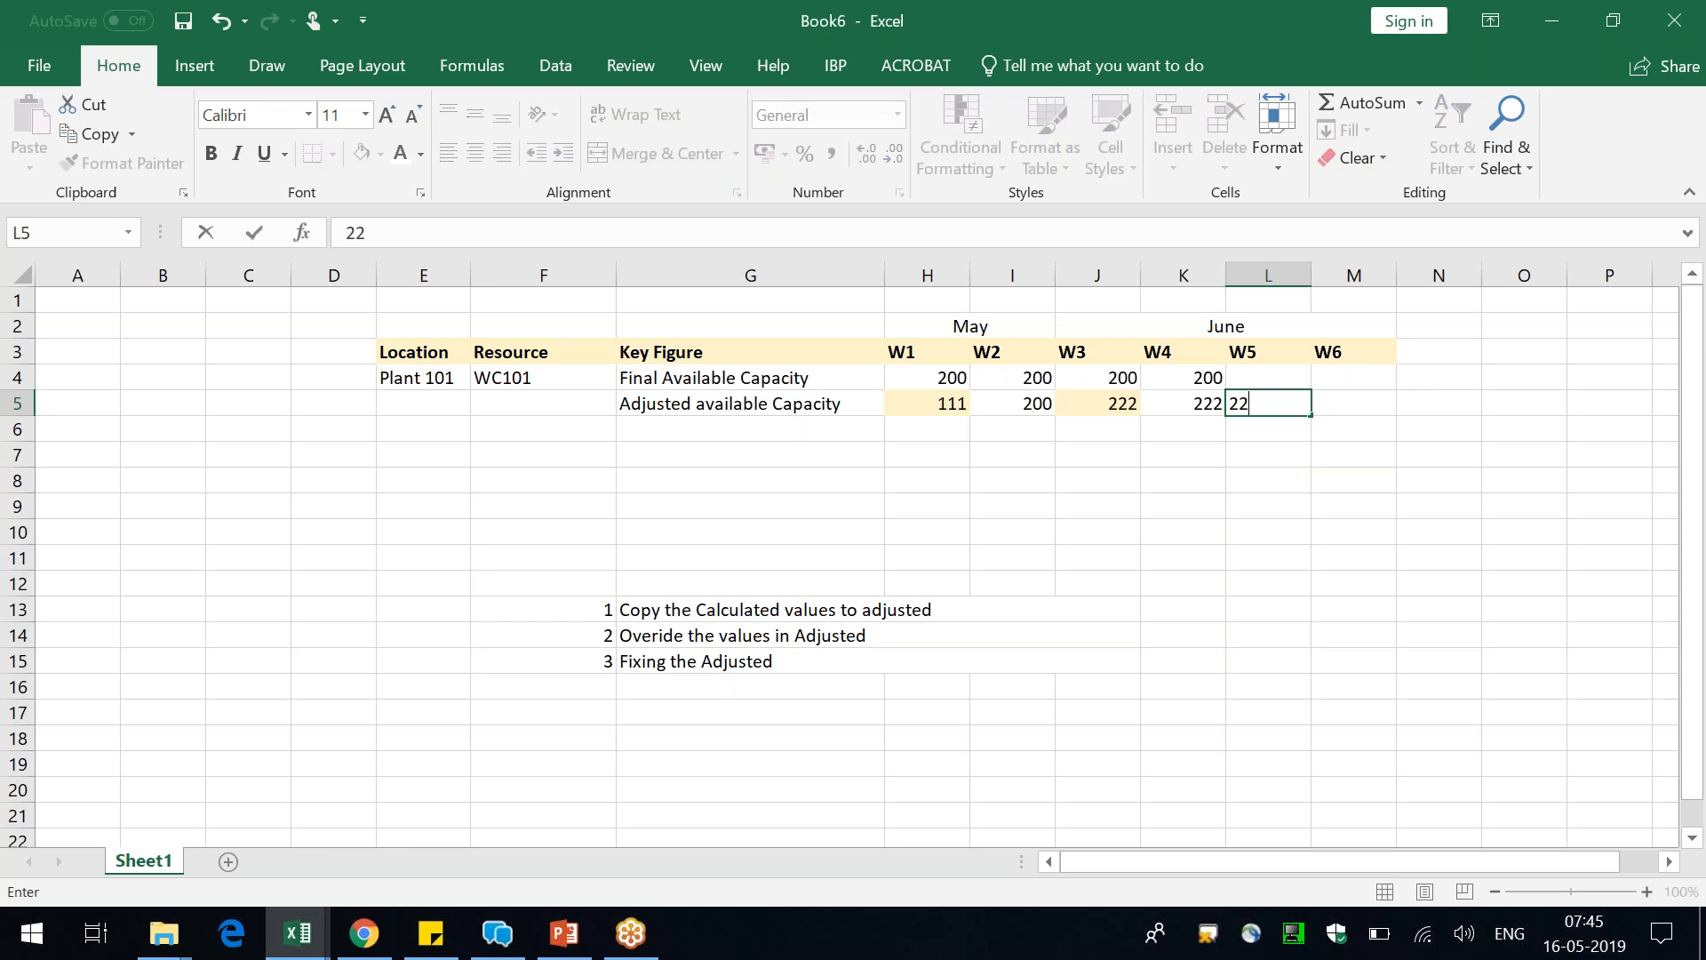
pyautogui.press('Tab')
pyautogui.write('222')
pyautogui.press('Return')
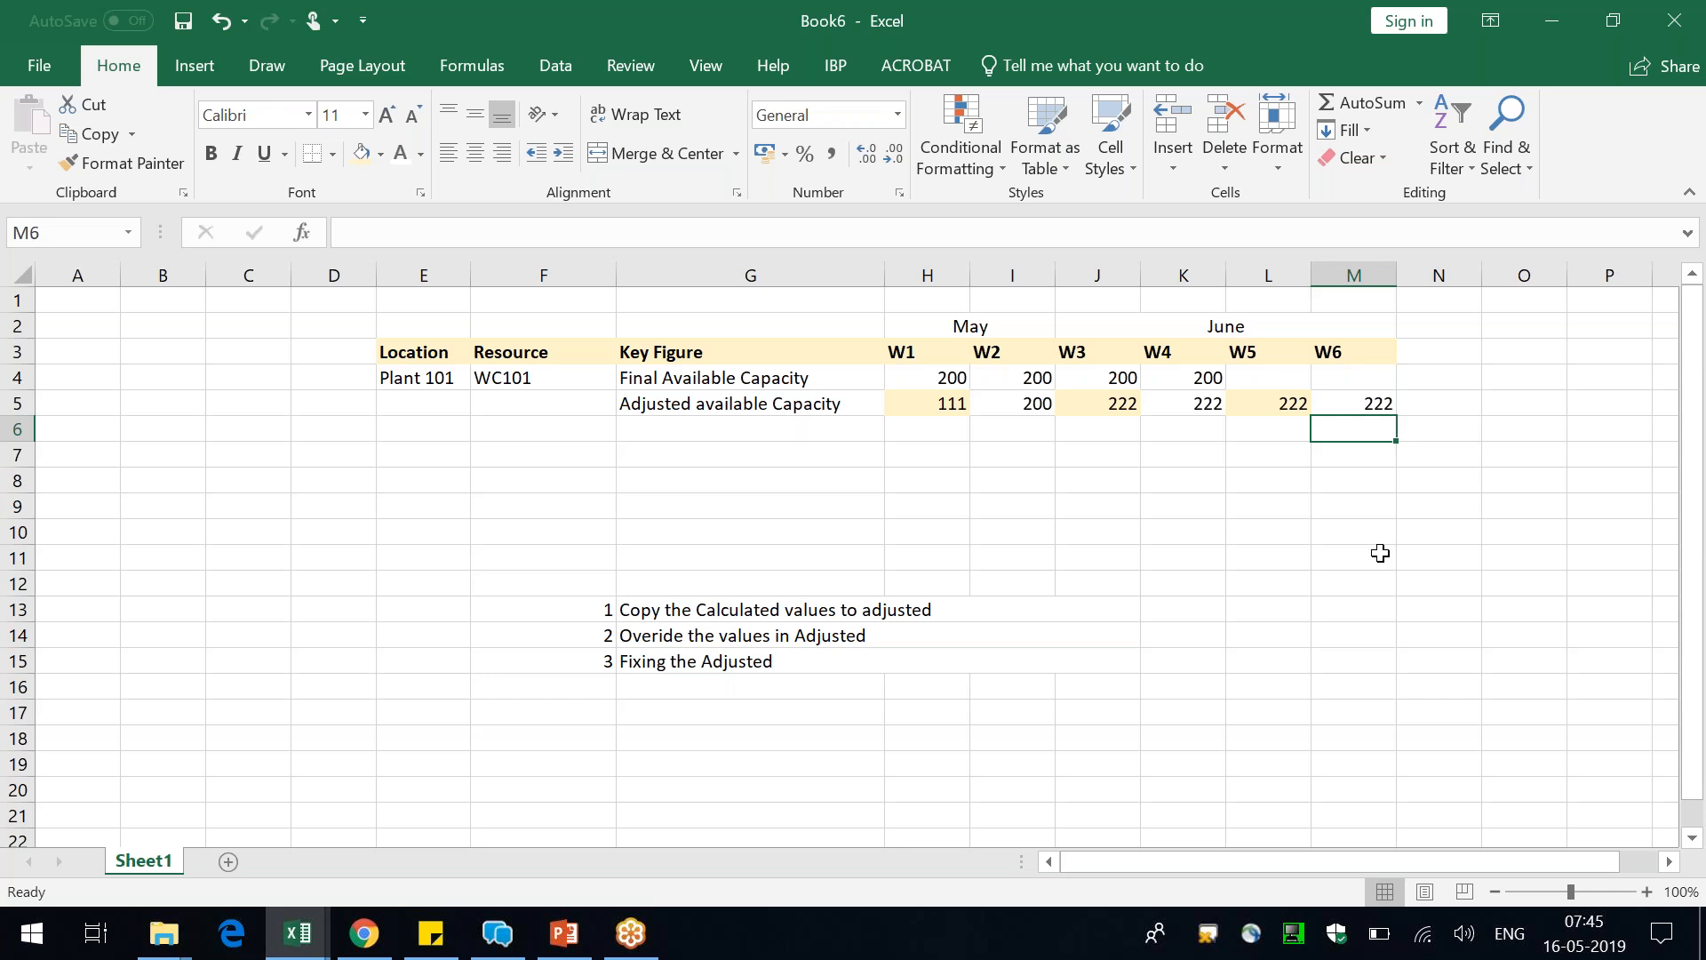
# Add the key figure label "Capacity Supply*" in G6, below Adjusted available Capacity
pyautogui.press('Up')
pyautogui.press('Up')
pyautogui.press('Down')
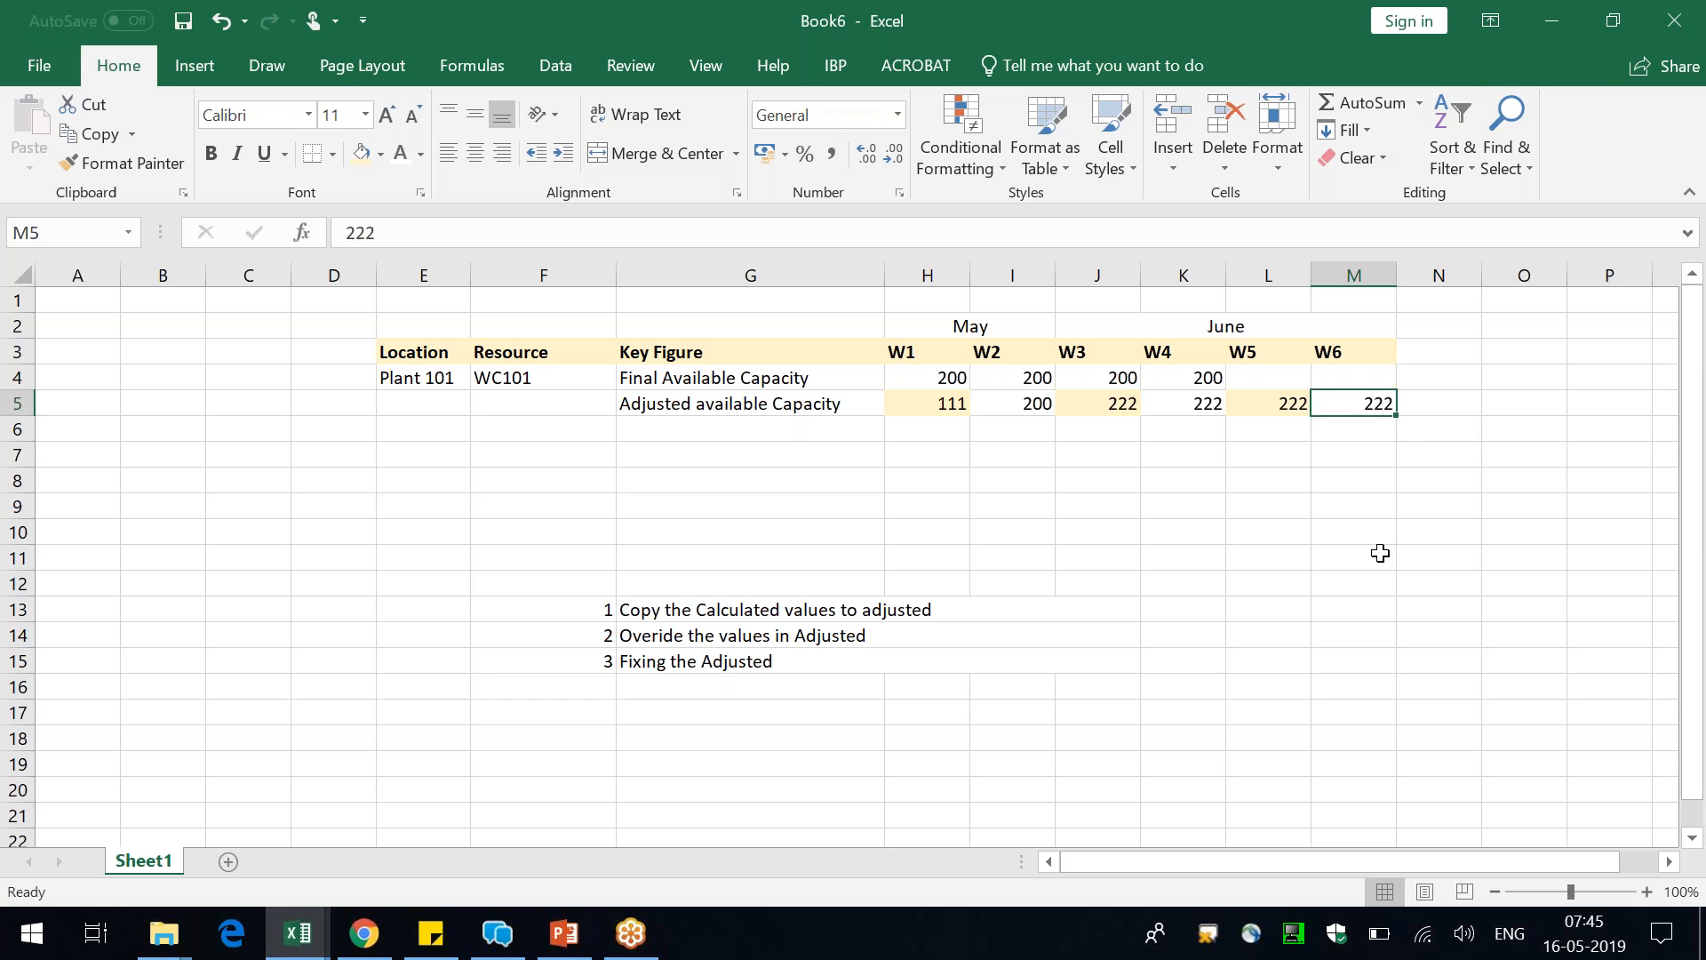
pyautogui.press('Left')
pyautogui.press('Left')
pyautogui.press('Left')
pyautogui.press('Left')
pyautogui.press('Left')
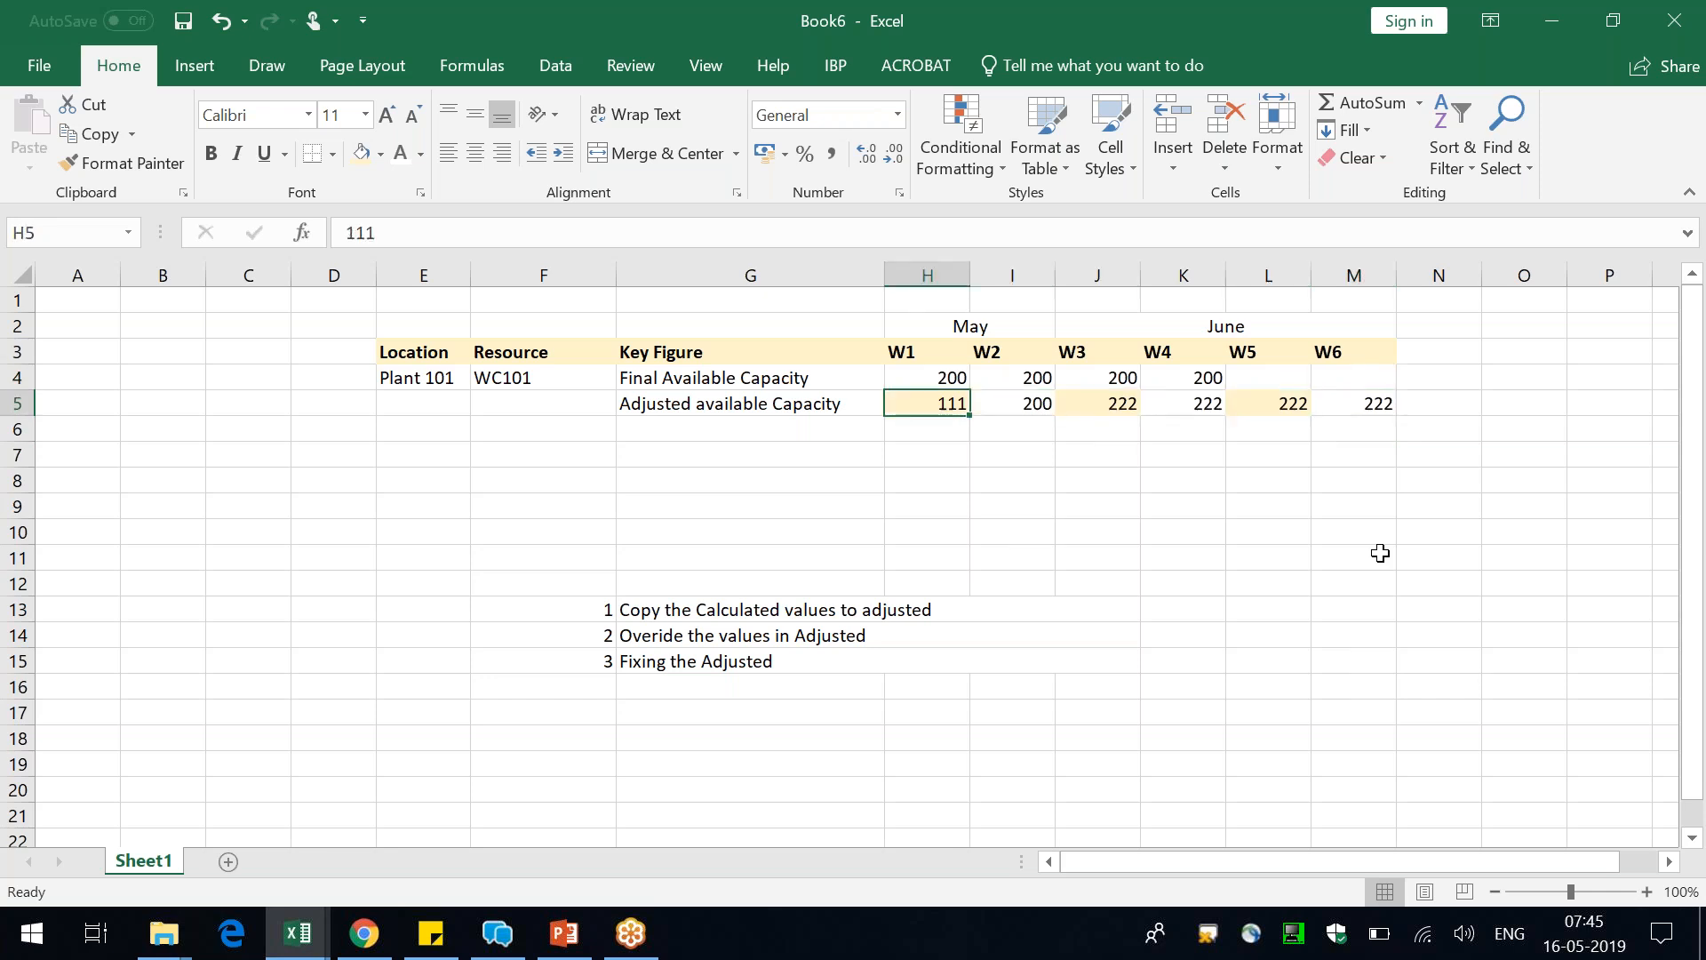
pyautogui.press('Down')
pyautogui.press('Left')
pyautogui.write('Cap')
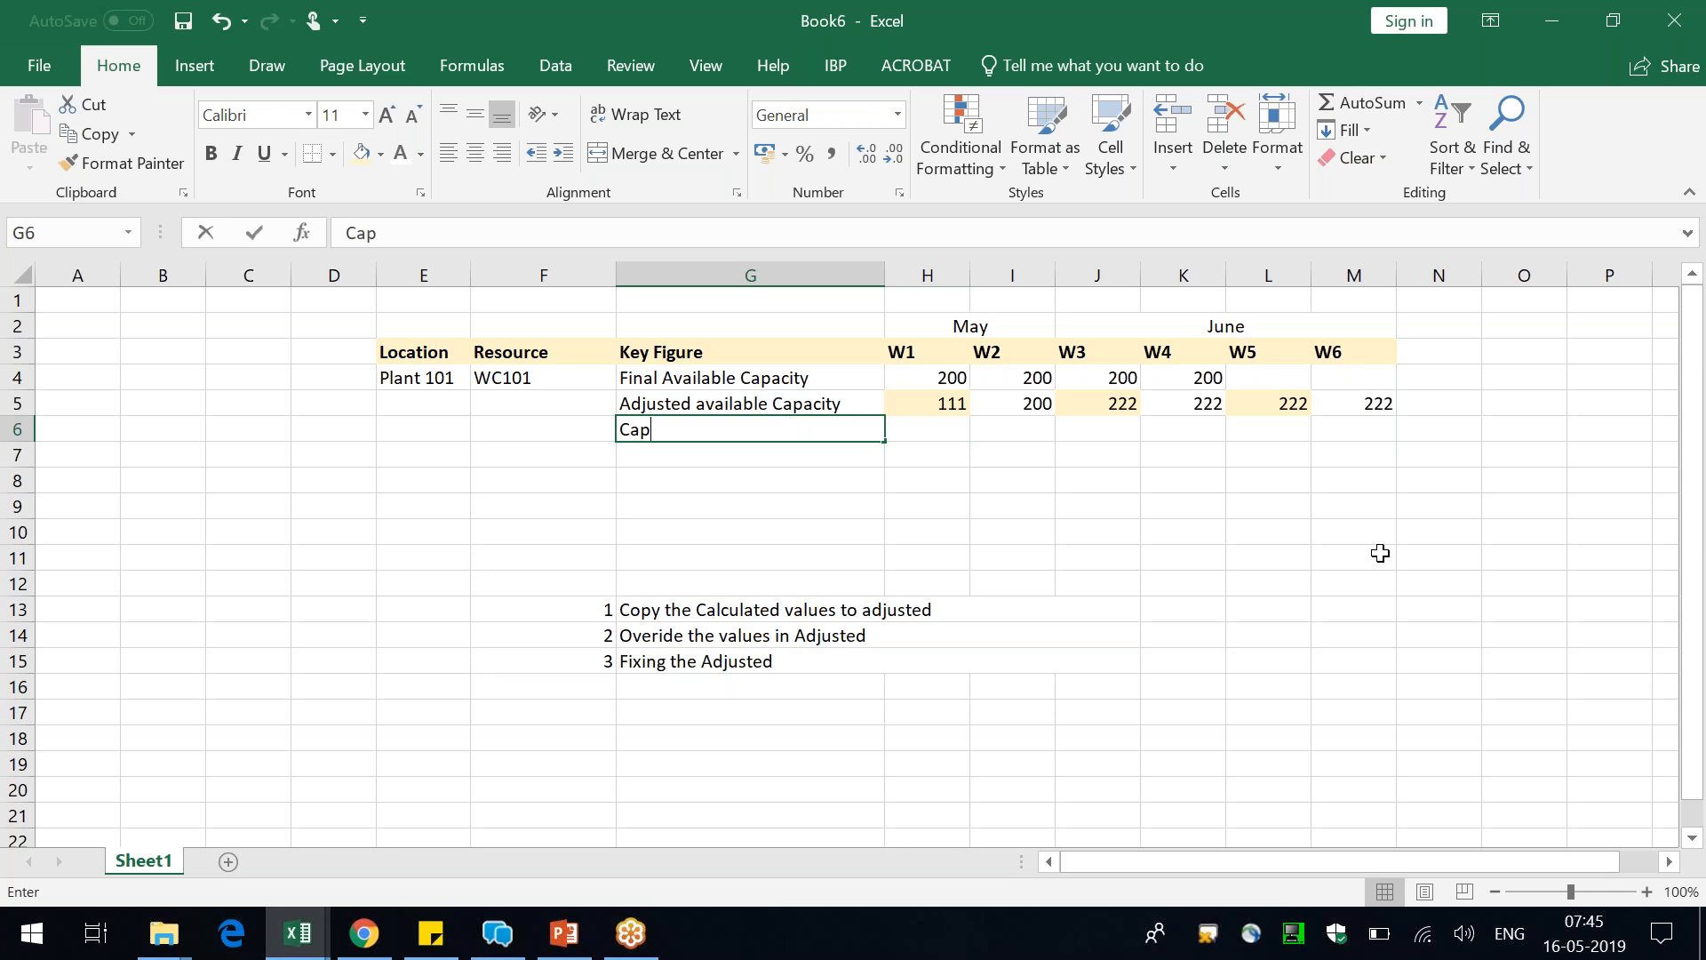
pyautogui.write('acity Supply')
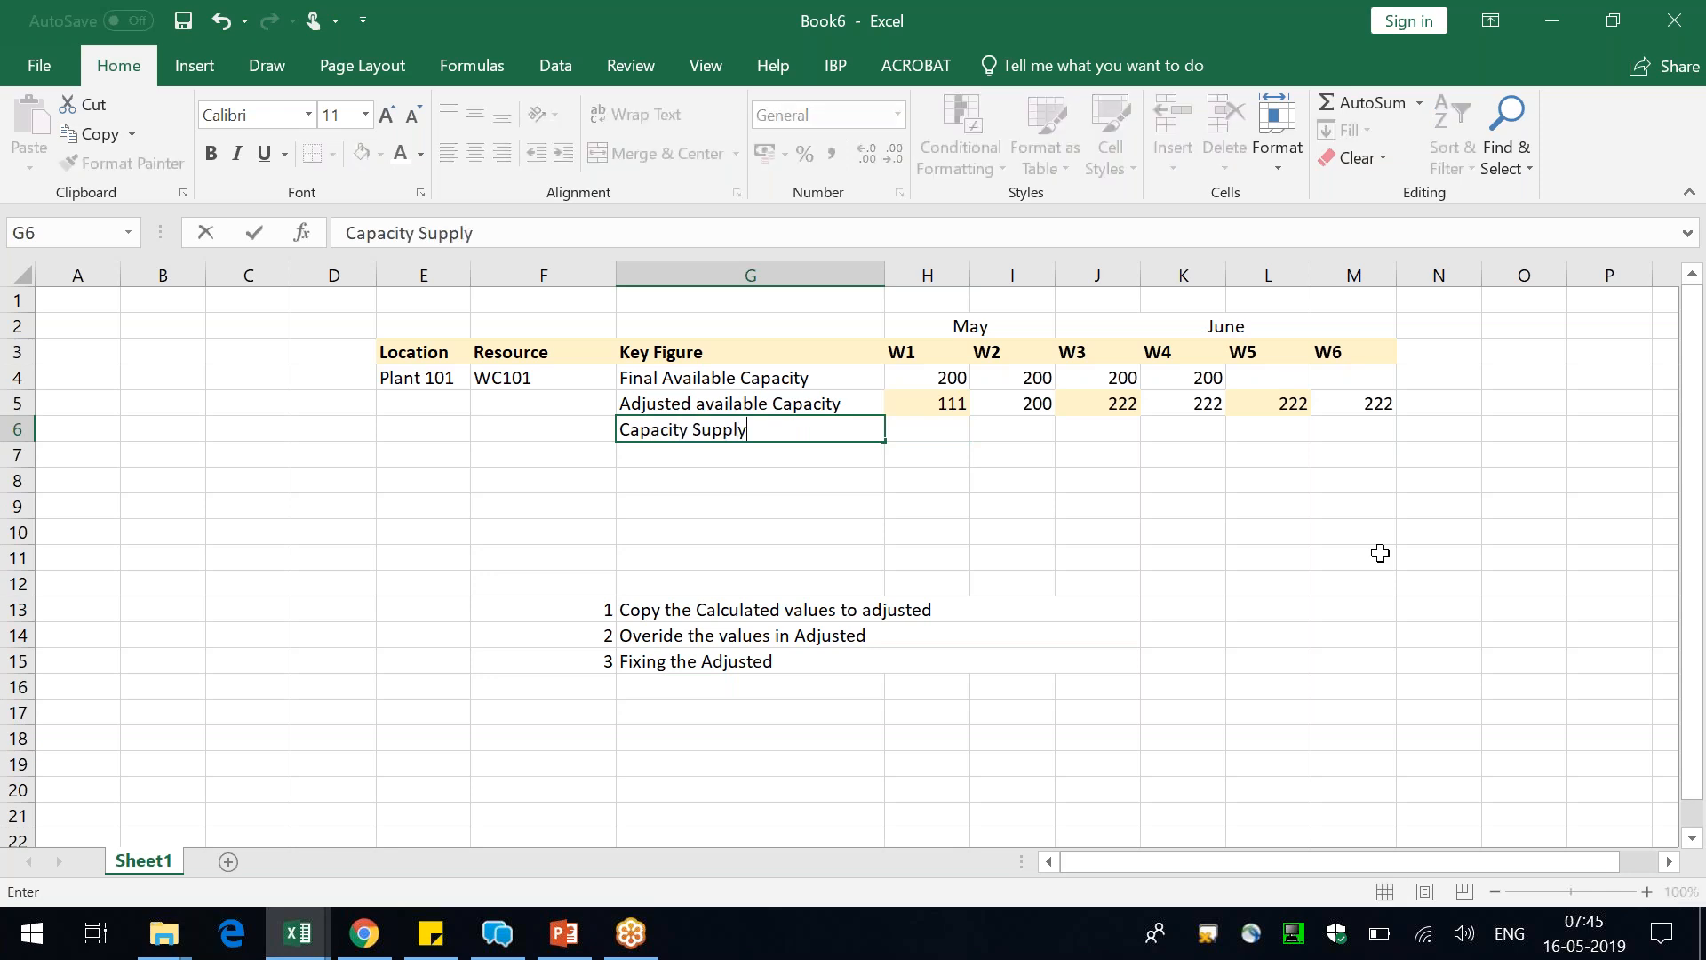
pyautogui.press('Return')
pyautogui.press('Up')
pyautogui.click(868, 236)
pyautogui.write('*')
pyautogui.press('Return')
pyautogui.press('Up')
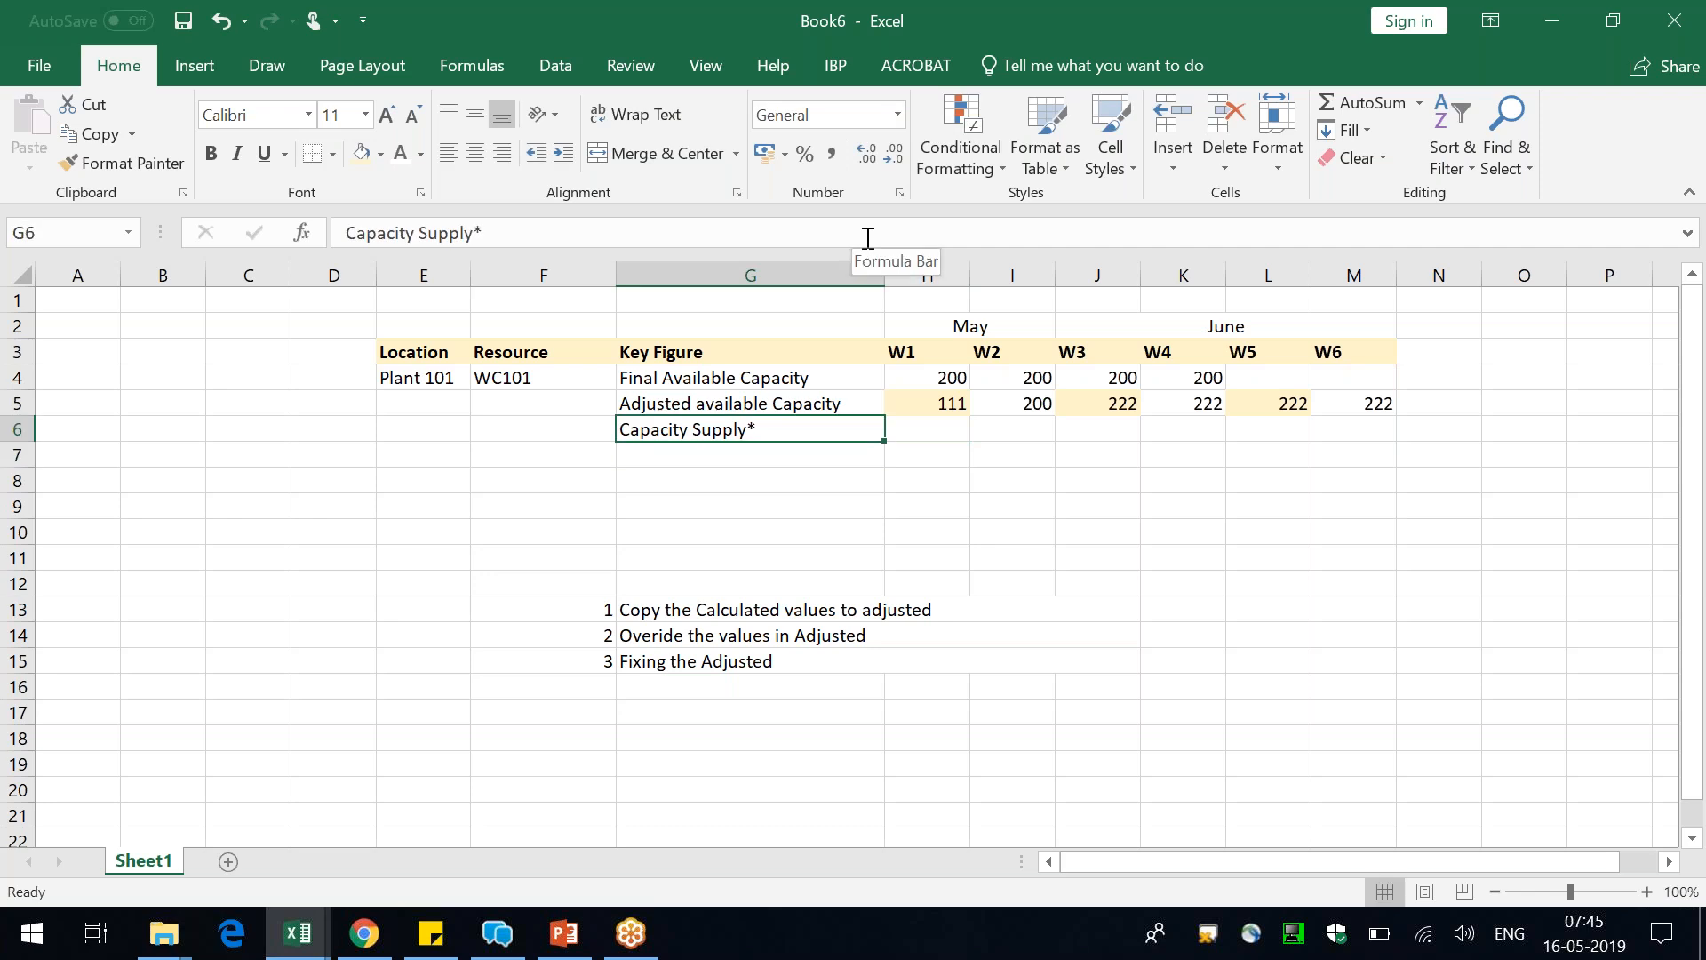
# Copy the Adjusted available Capacity values H5:M5 into the Capacity Supply* row, H6:M6, and remove the copied cells' fill
pyautogui.press('Right')
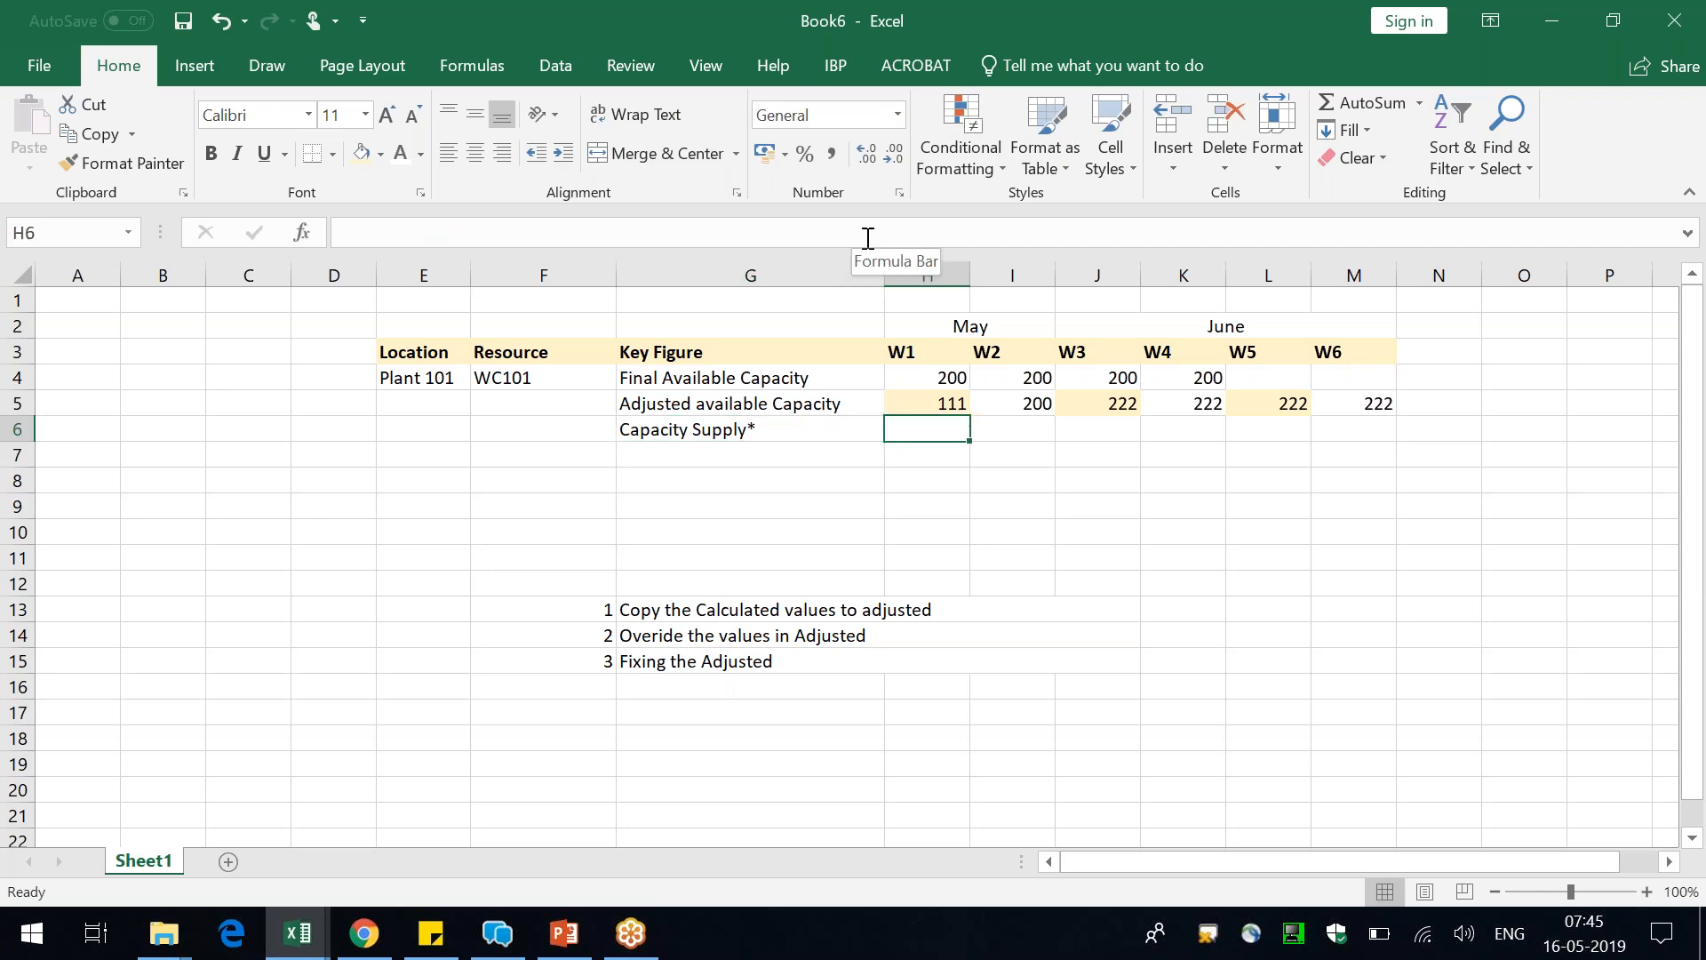
pyautogui.press('Up')
pyautogui.press('Left')
pyautogui.press('Right')
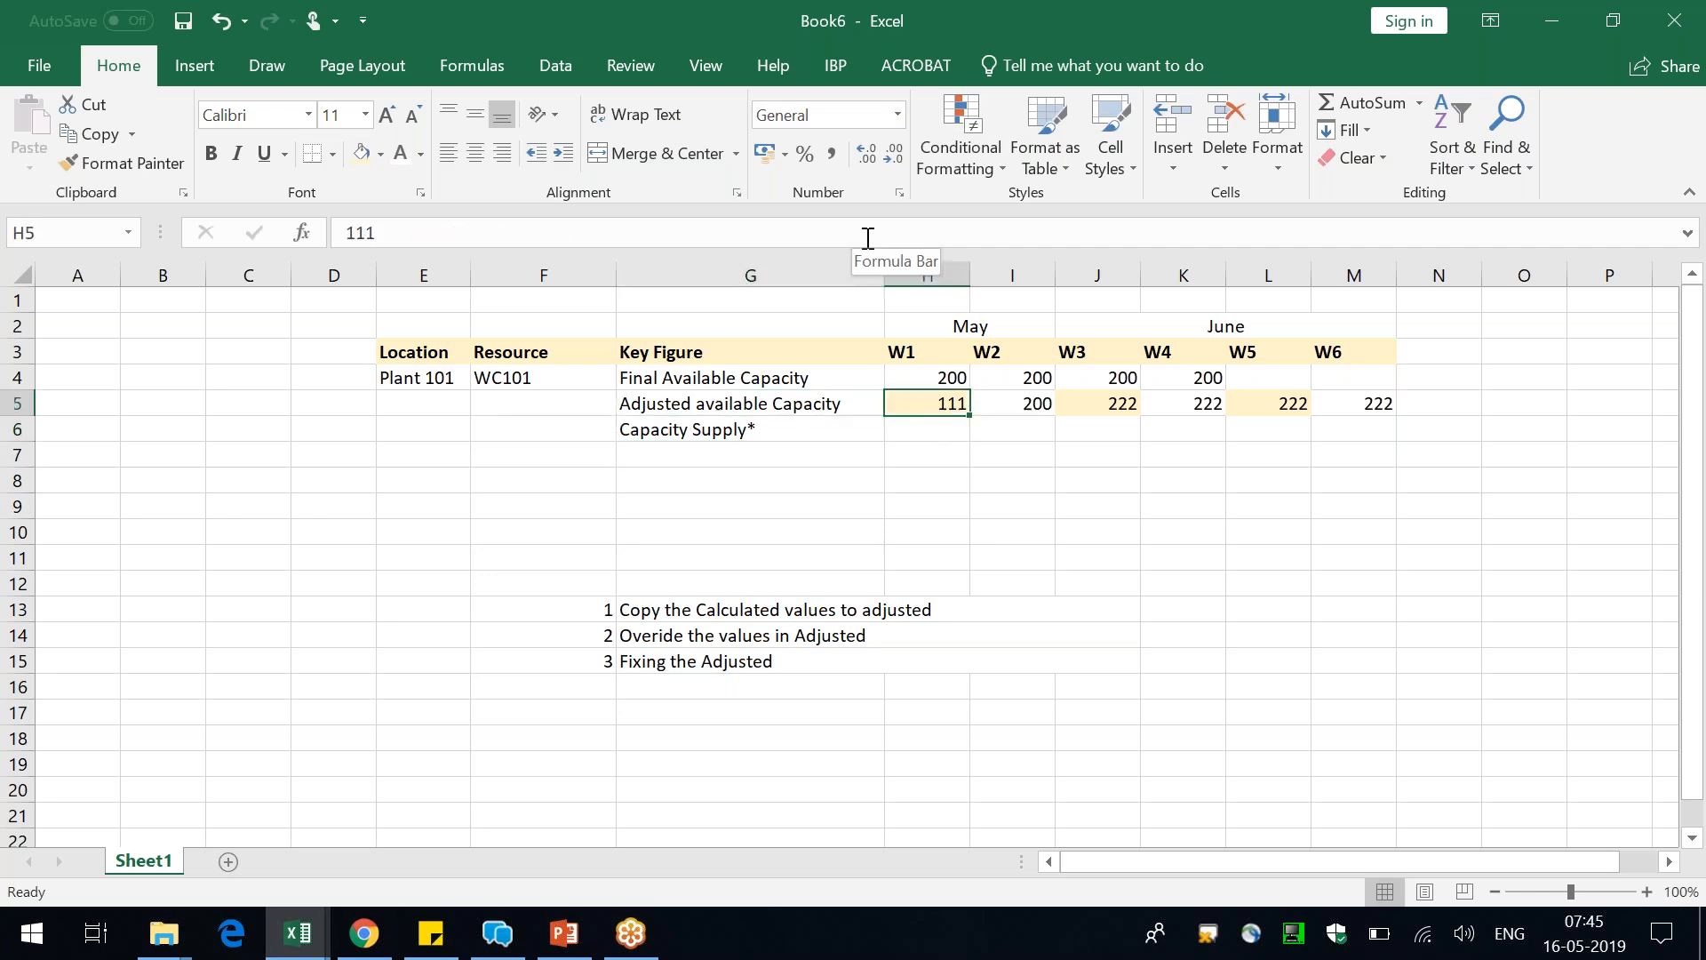
pyautogui.hotkey('shift', 'Right')
pyautogui.hotkey('shift', 'Right')
pyautogui.hotkey('shift', 'Right')
pyautogui.hotkey('shift', 'Right')
pyautogui.hotkey('shift', 'Right')
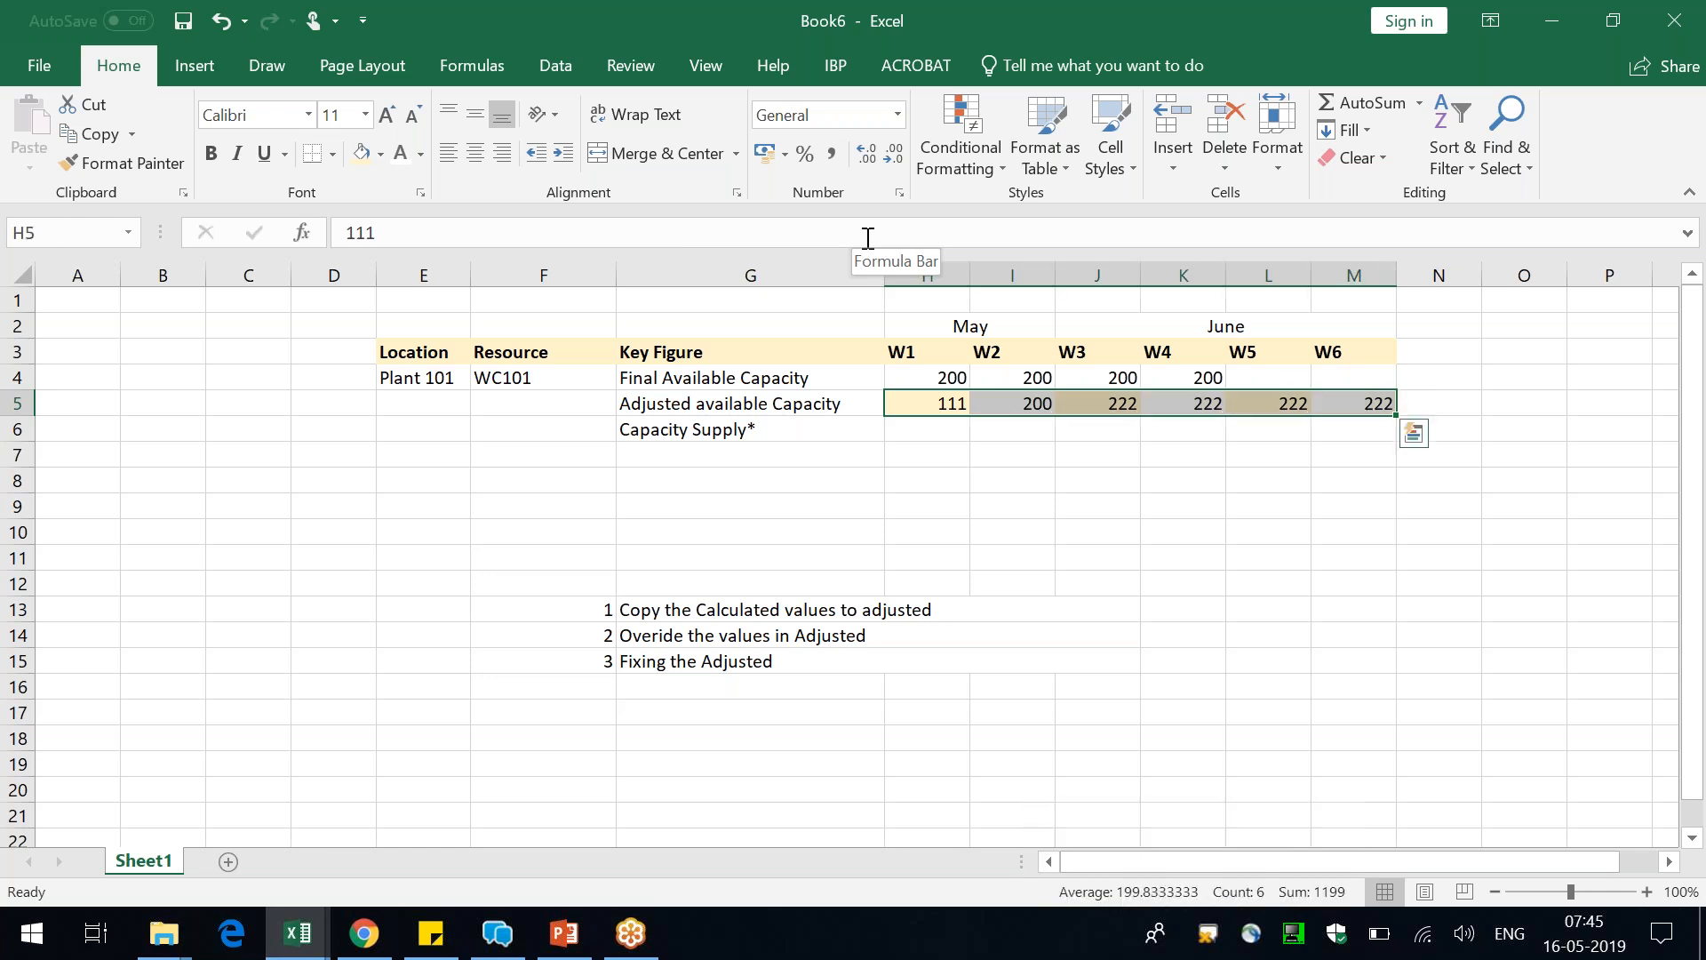
pyautogui.hotkey('ctrl', 'c')
pyautogui.press('Down')
pyautogui.hotkey('ctrl', 'v')
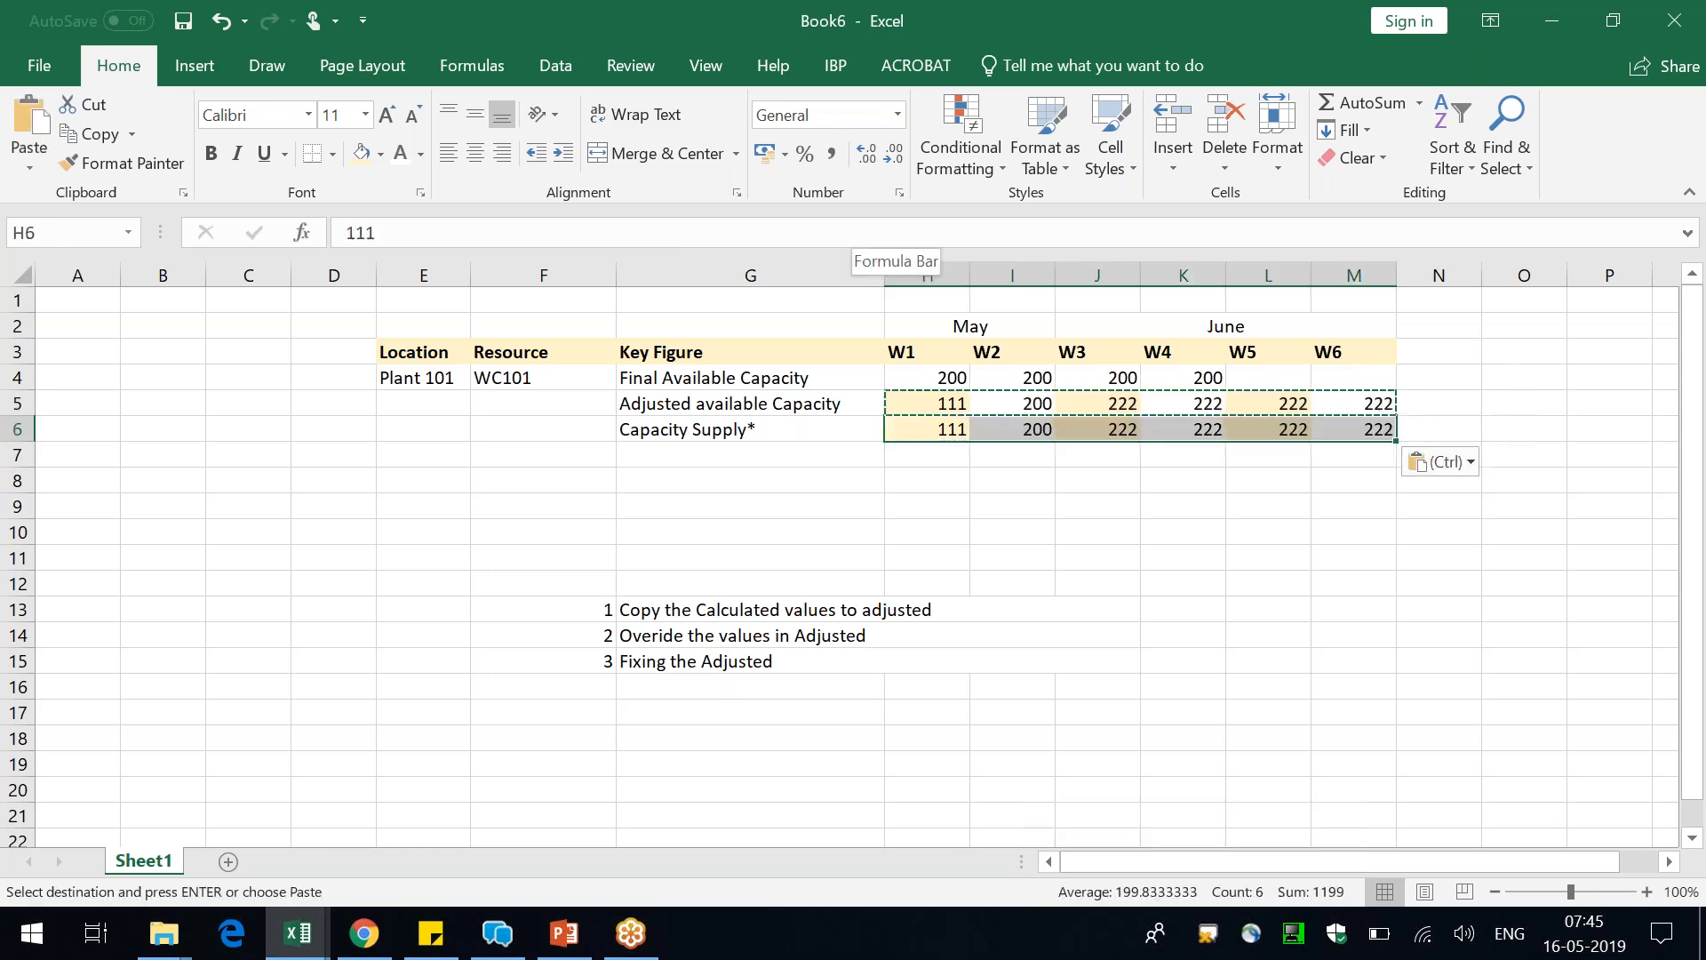
pyautogui.click(381, 153)
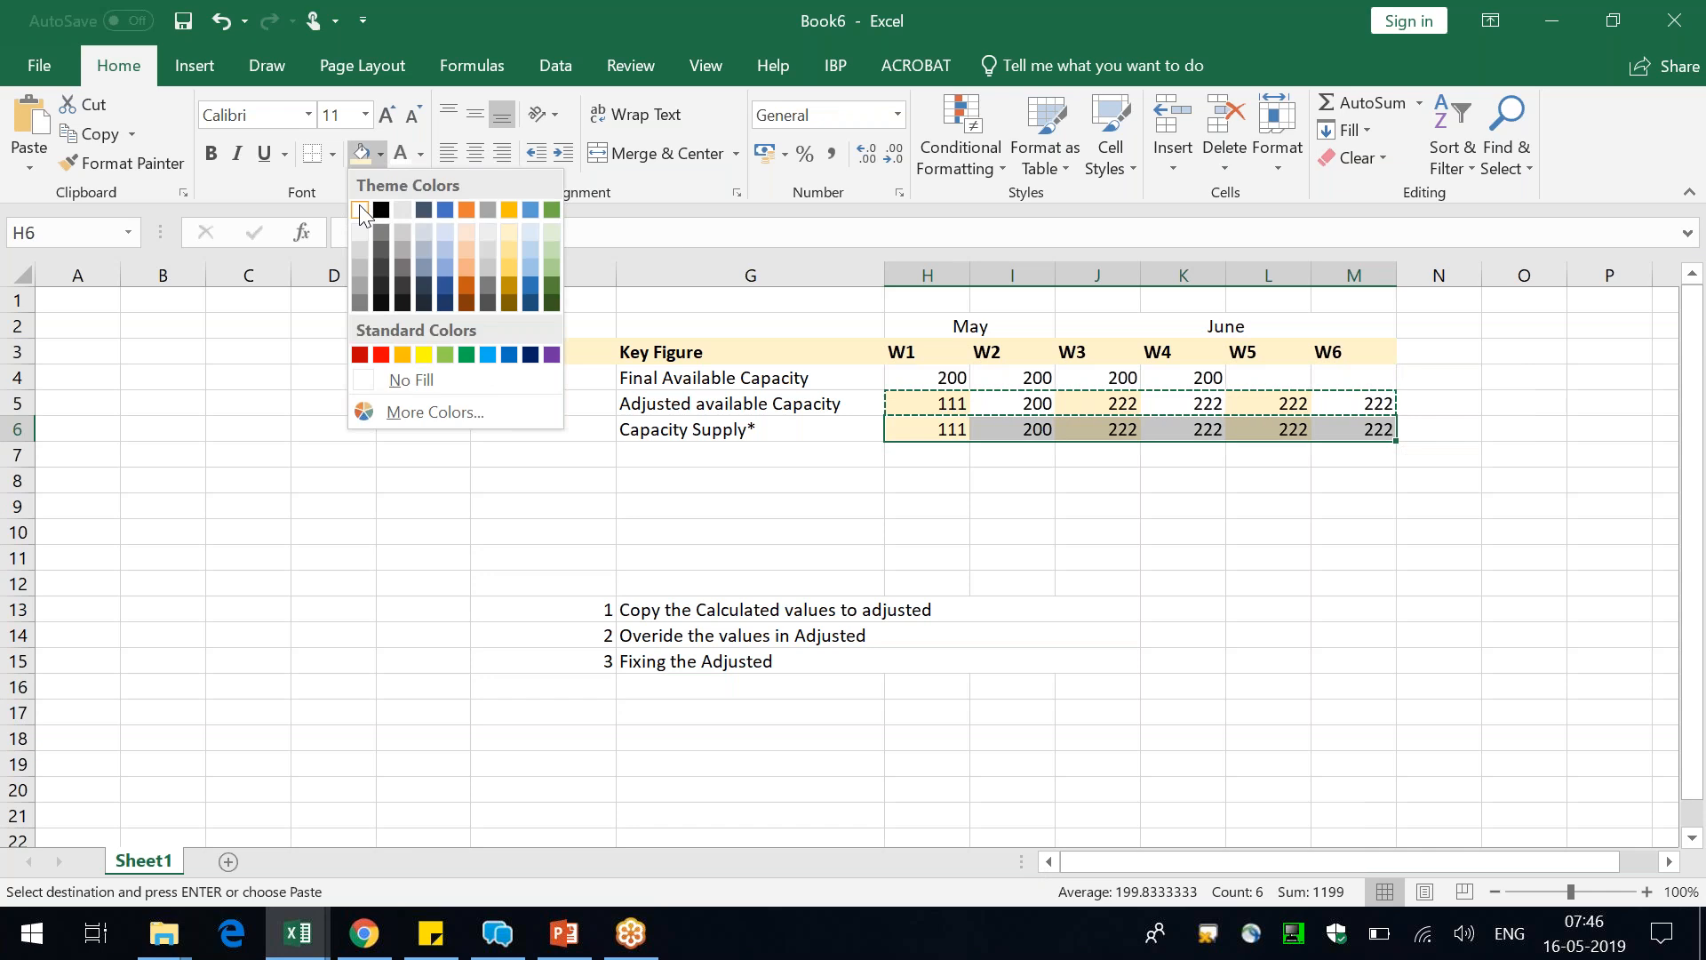
pyautogui.click(400, 377)
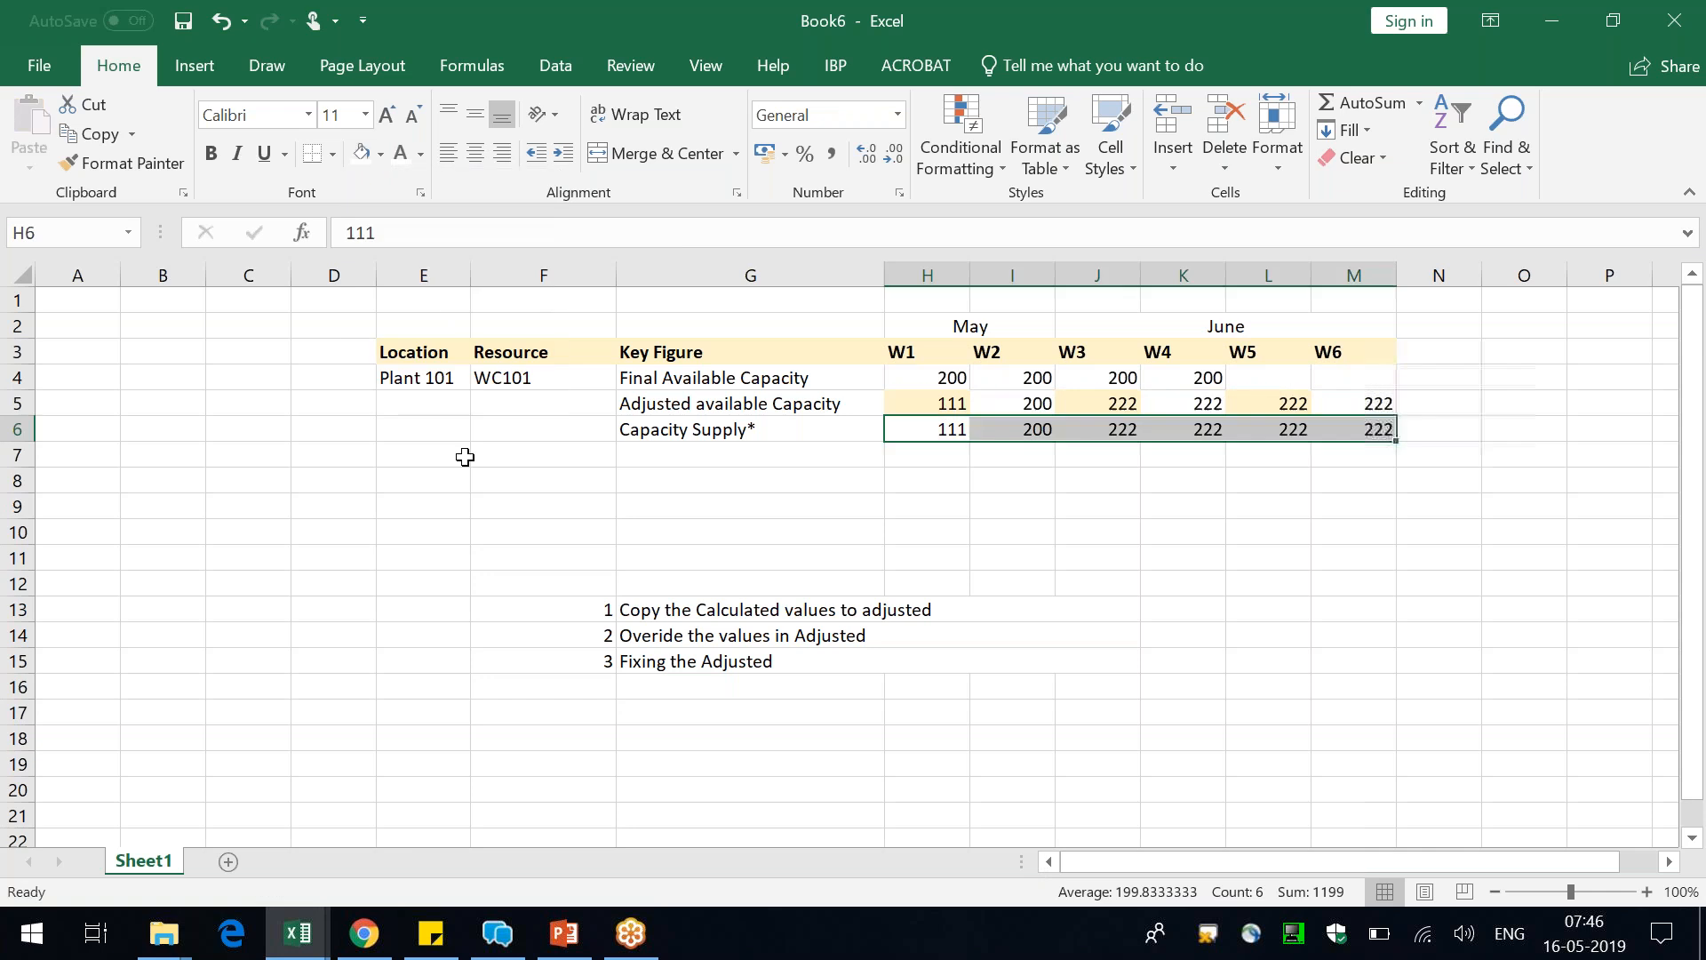
pyautogui.click(528, 432)
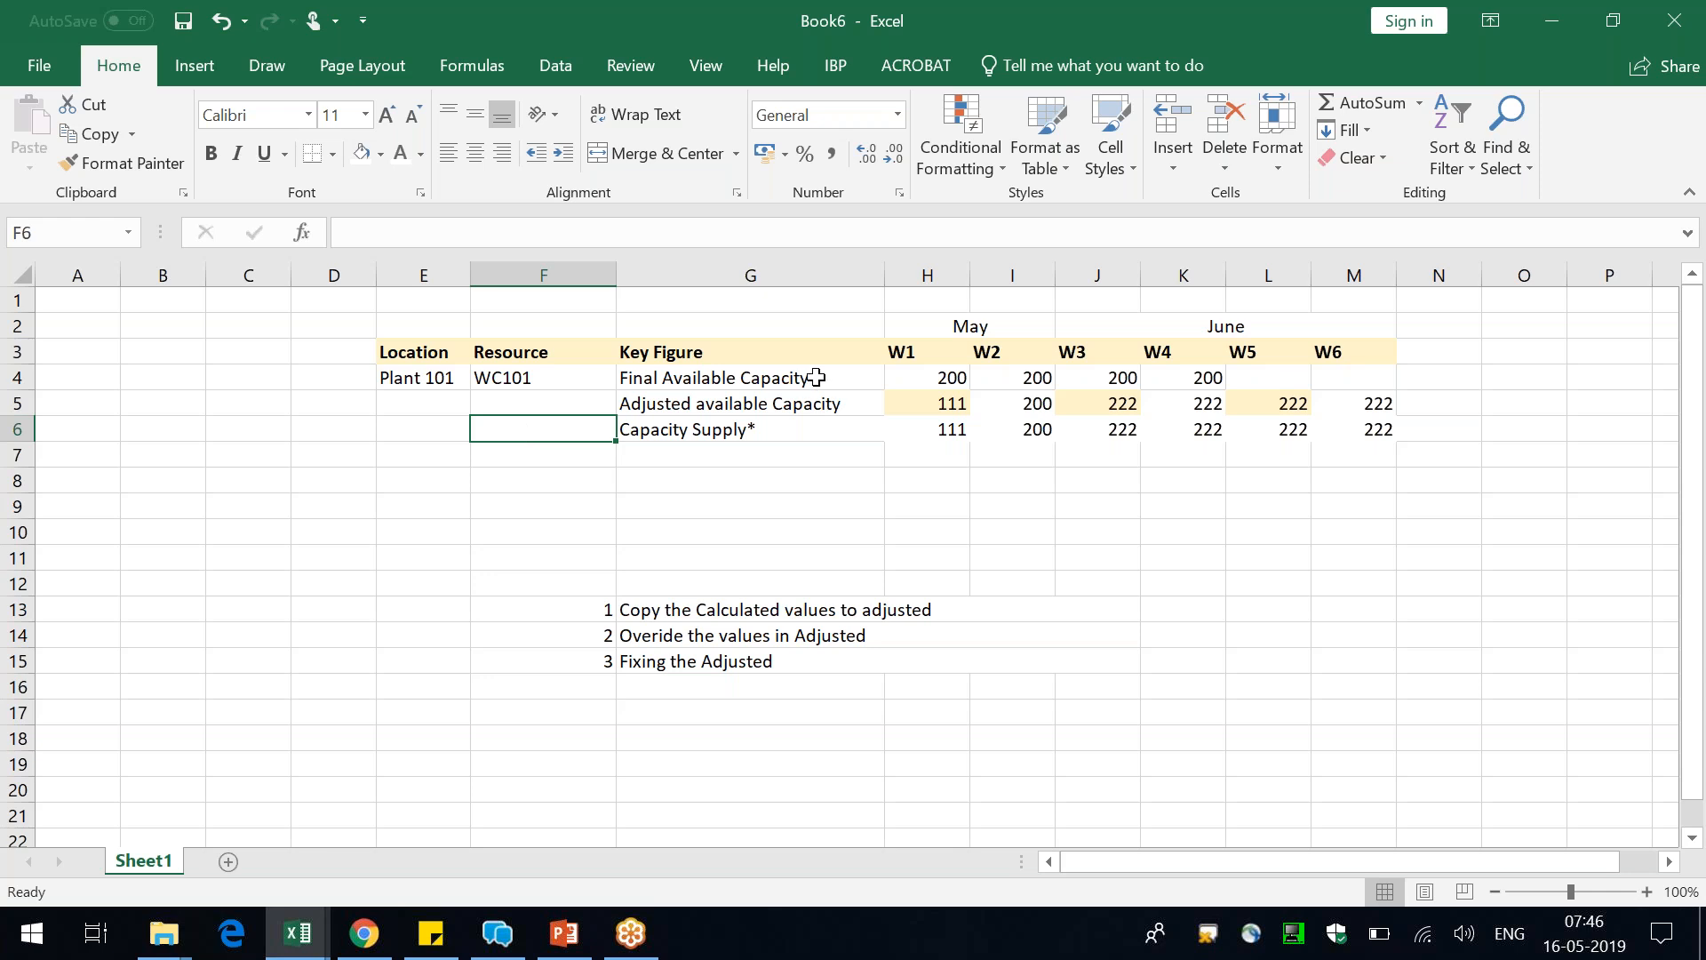
pyautogui.moveTo(815, 378); pyautogui.dragTo(1403, 398)
pyautogui.click(1405, 577)
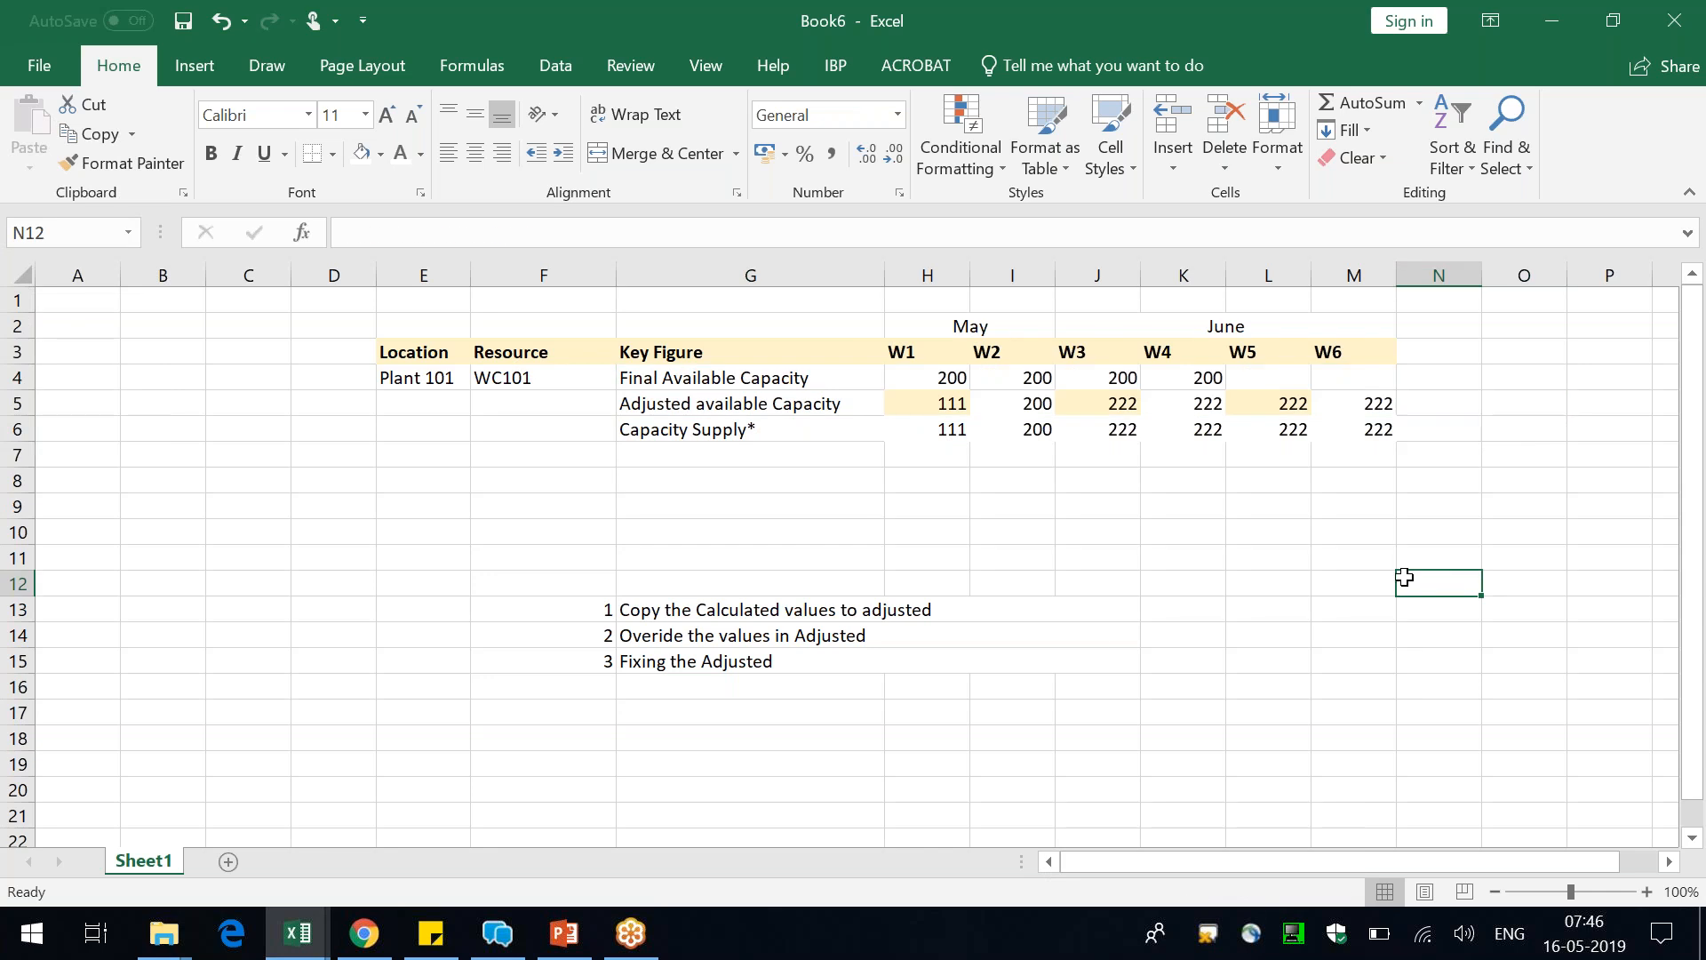
# Switch to the IBP Configuration page in Chrome and search the TESTCONFIG key figures for "zmain"
pyautogui.click(360, 937)
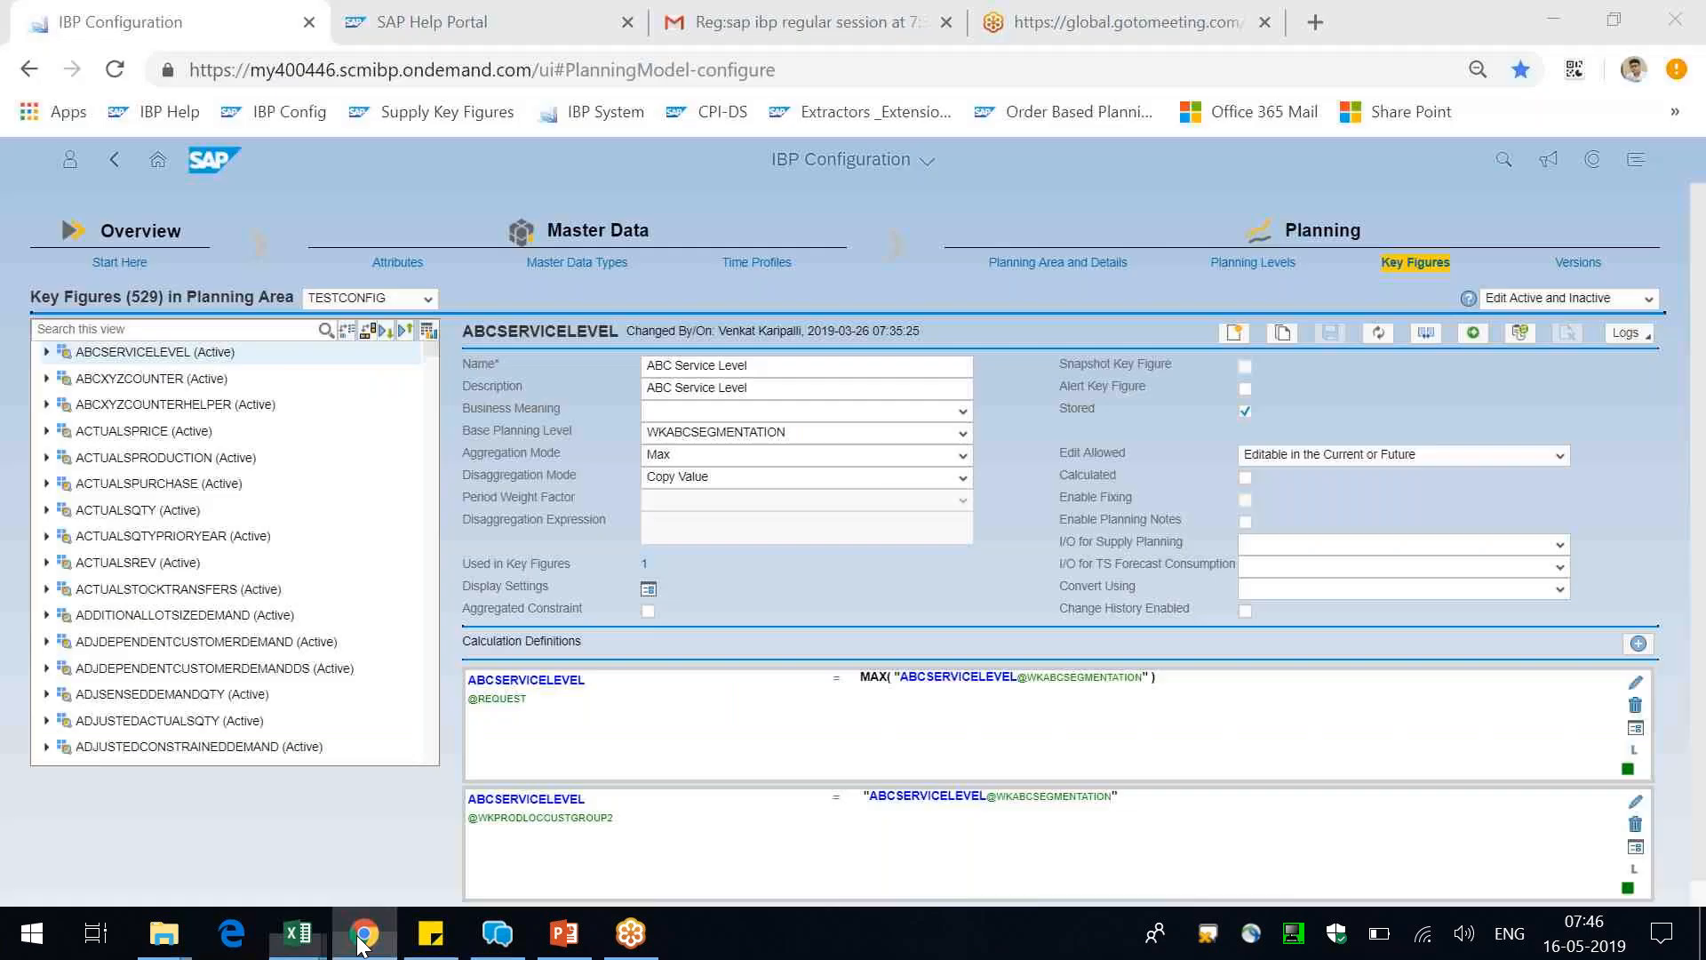
pyautogui.click(213, 330)
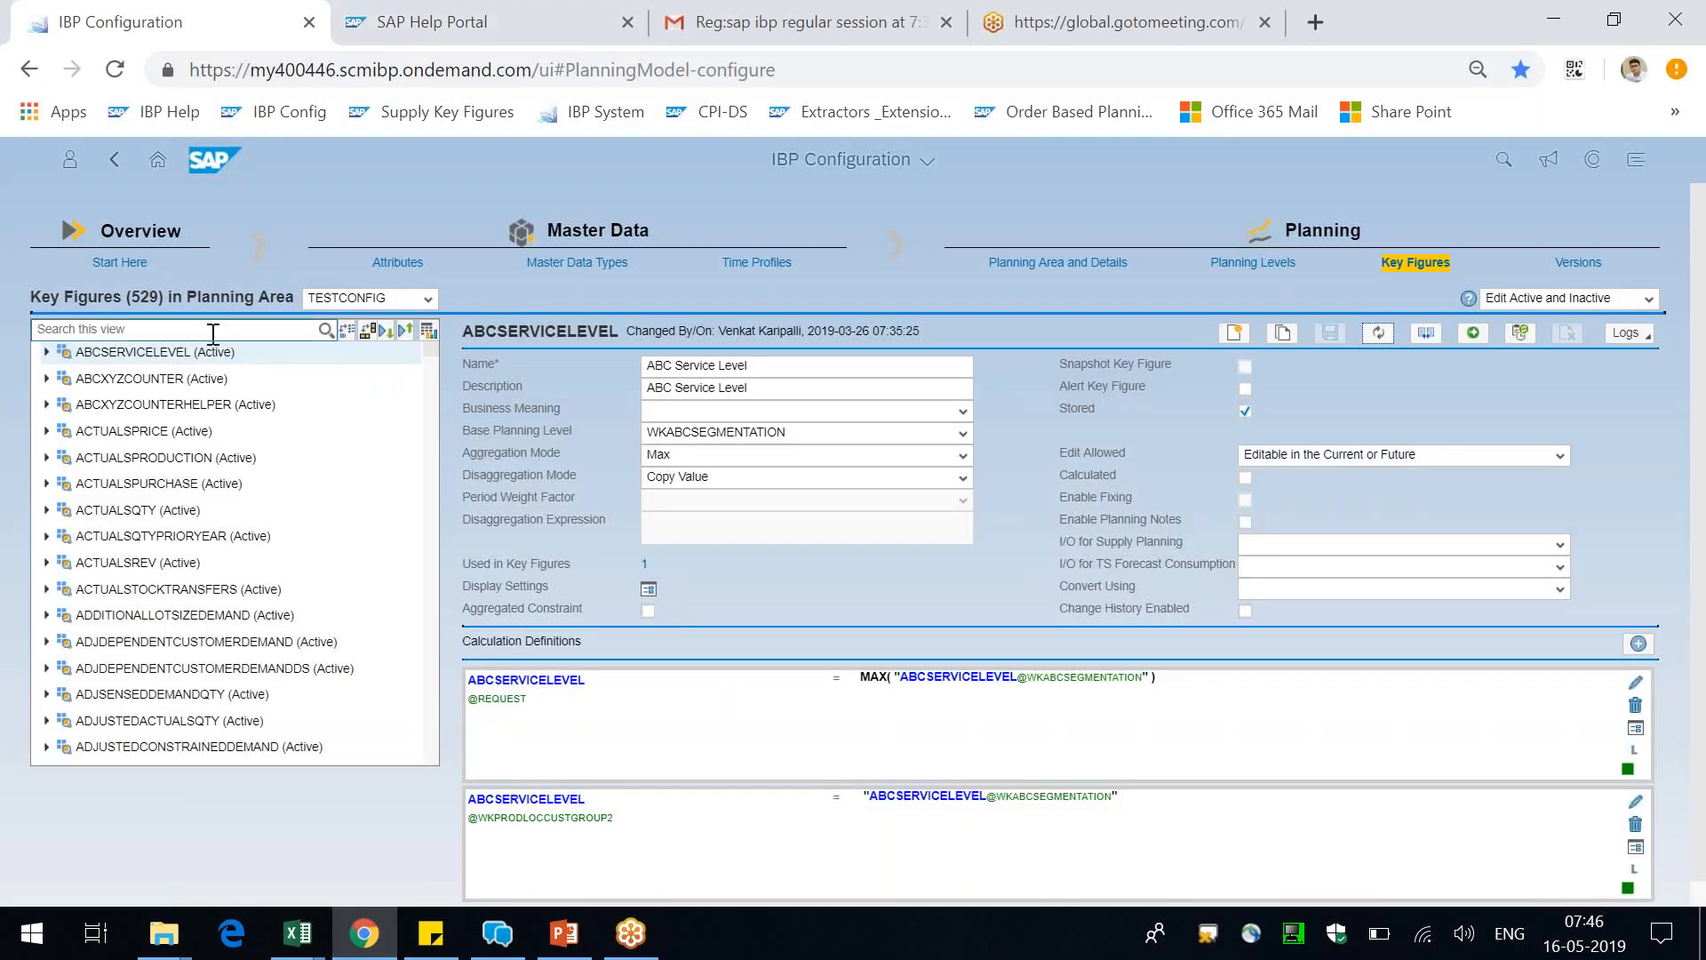
pyautogui.write('zmain')
pyautogui.click(326, 329)
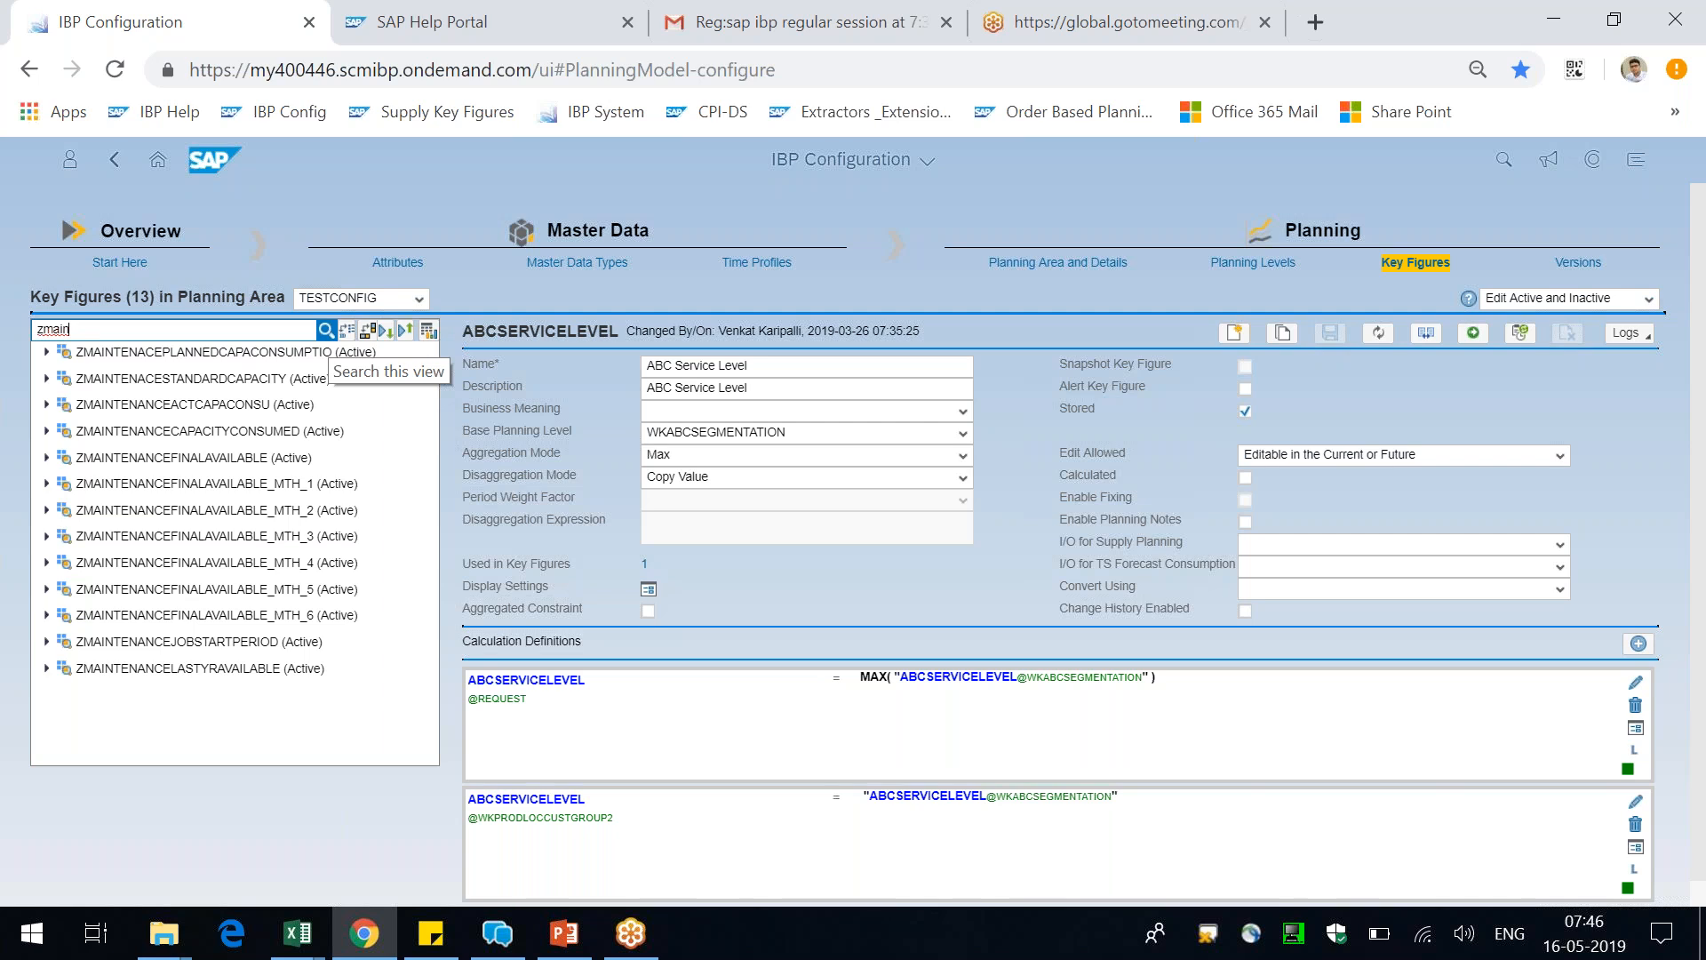
# Return to the Book6 workbook in Excel and compare the Adjusted available Capacity values for W1 to W4 with the Final Available Capacity row
pyautogui.hotkey('alt', 'Tab')
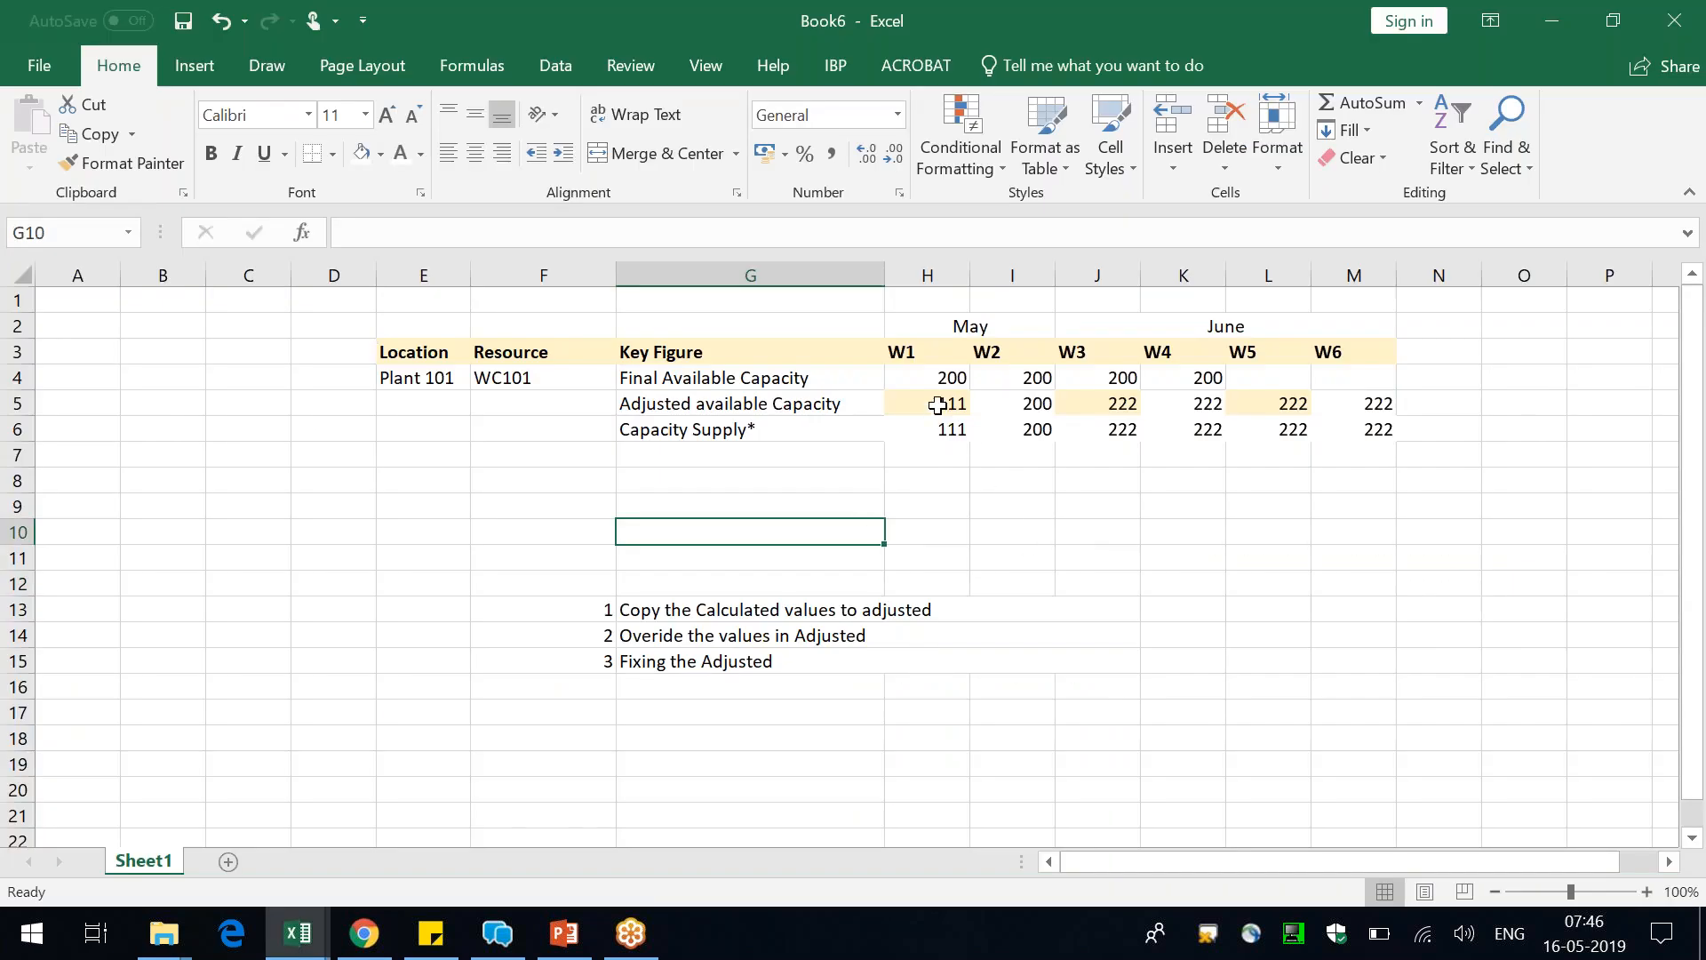
pyautogui.click(937, 404)
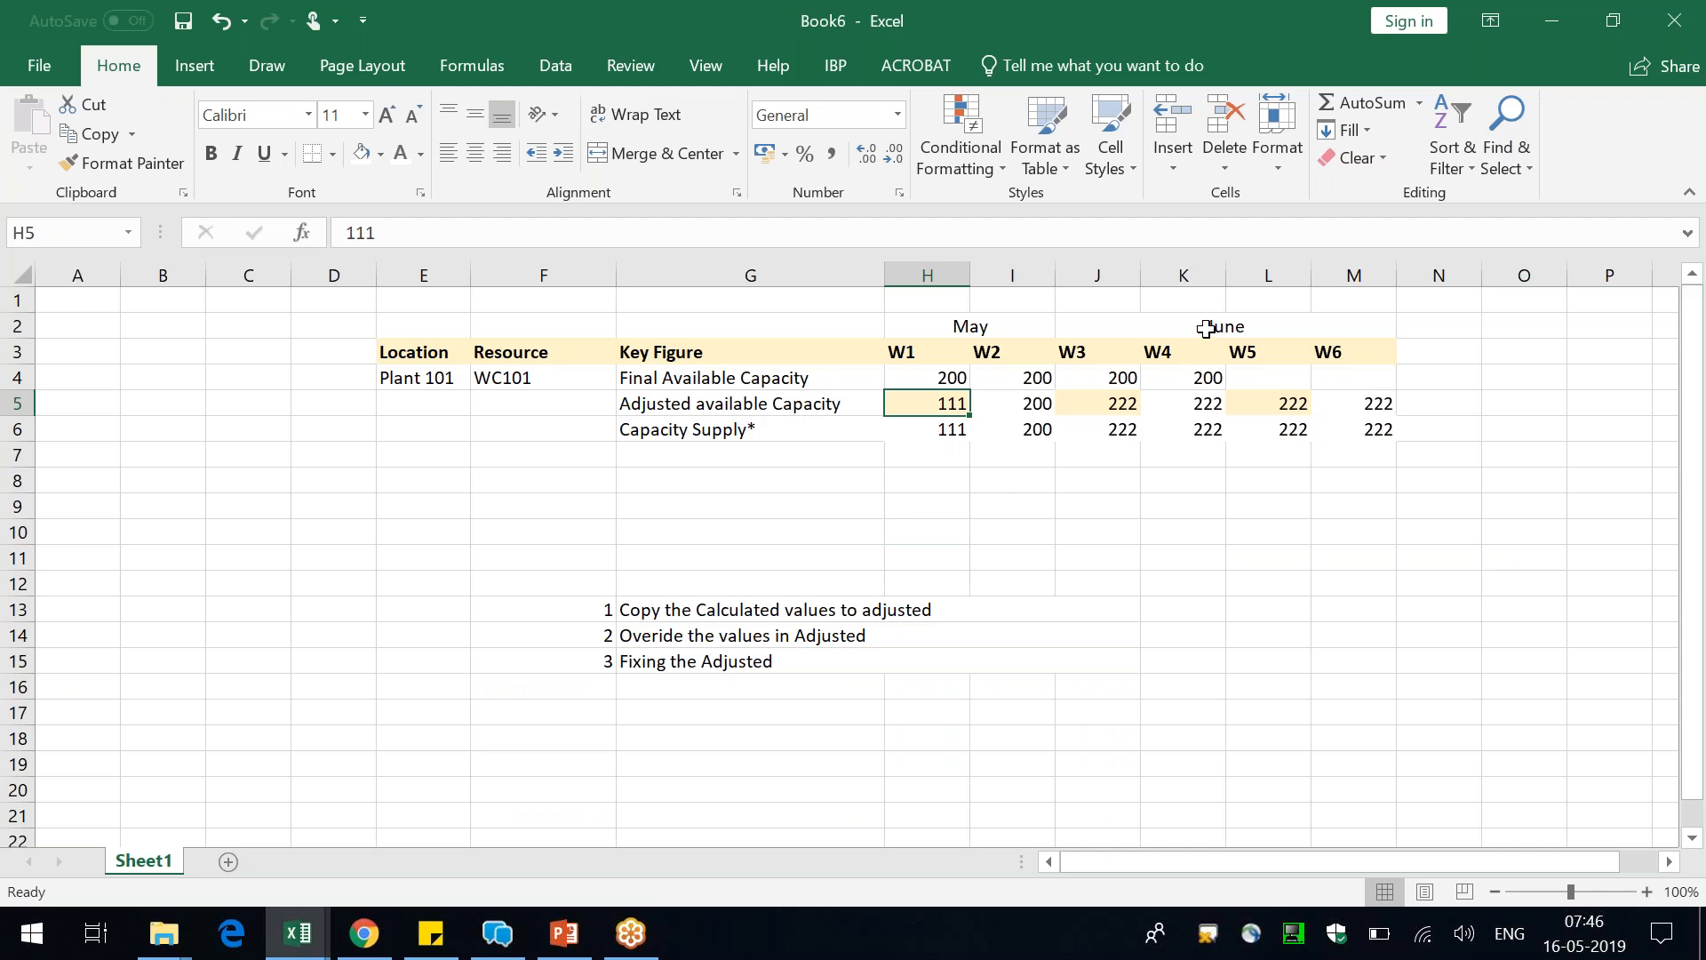
pyautogui.click(1127, 402)
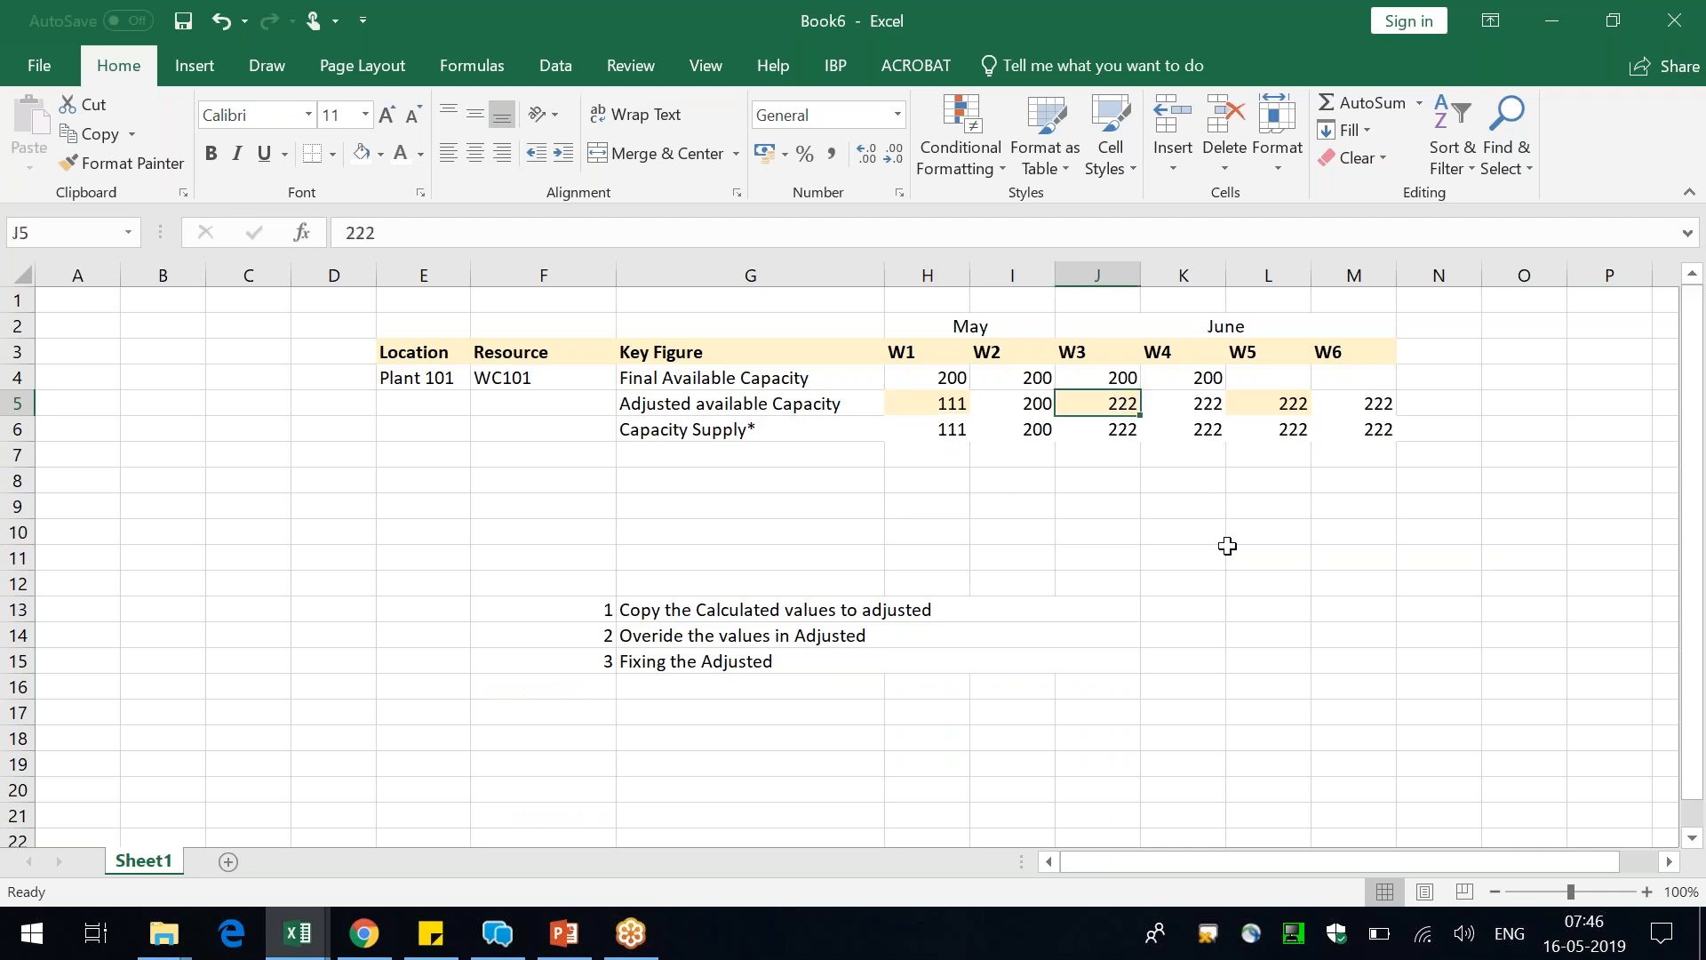
pyautogui.click(1021, 400)
pyautogui.moveTo(839, 370); pyautogui.dragTo(1031, 378)
pyautogui.click(1215, 402)
pyautogui.moveTo(1207, 376); pyautogui.dragTo(1018, 378)
pyautogui.click(1010, 534)
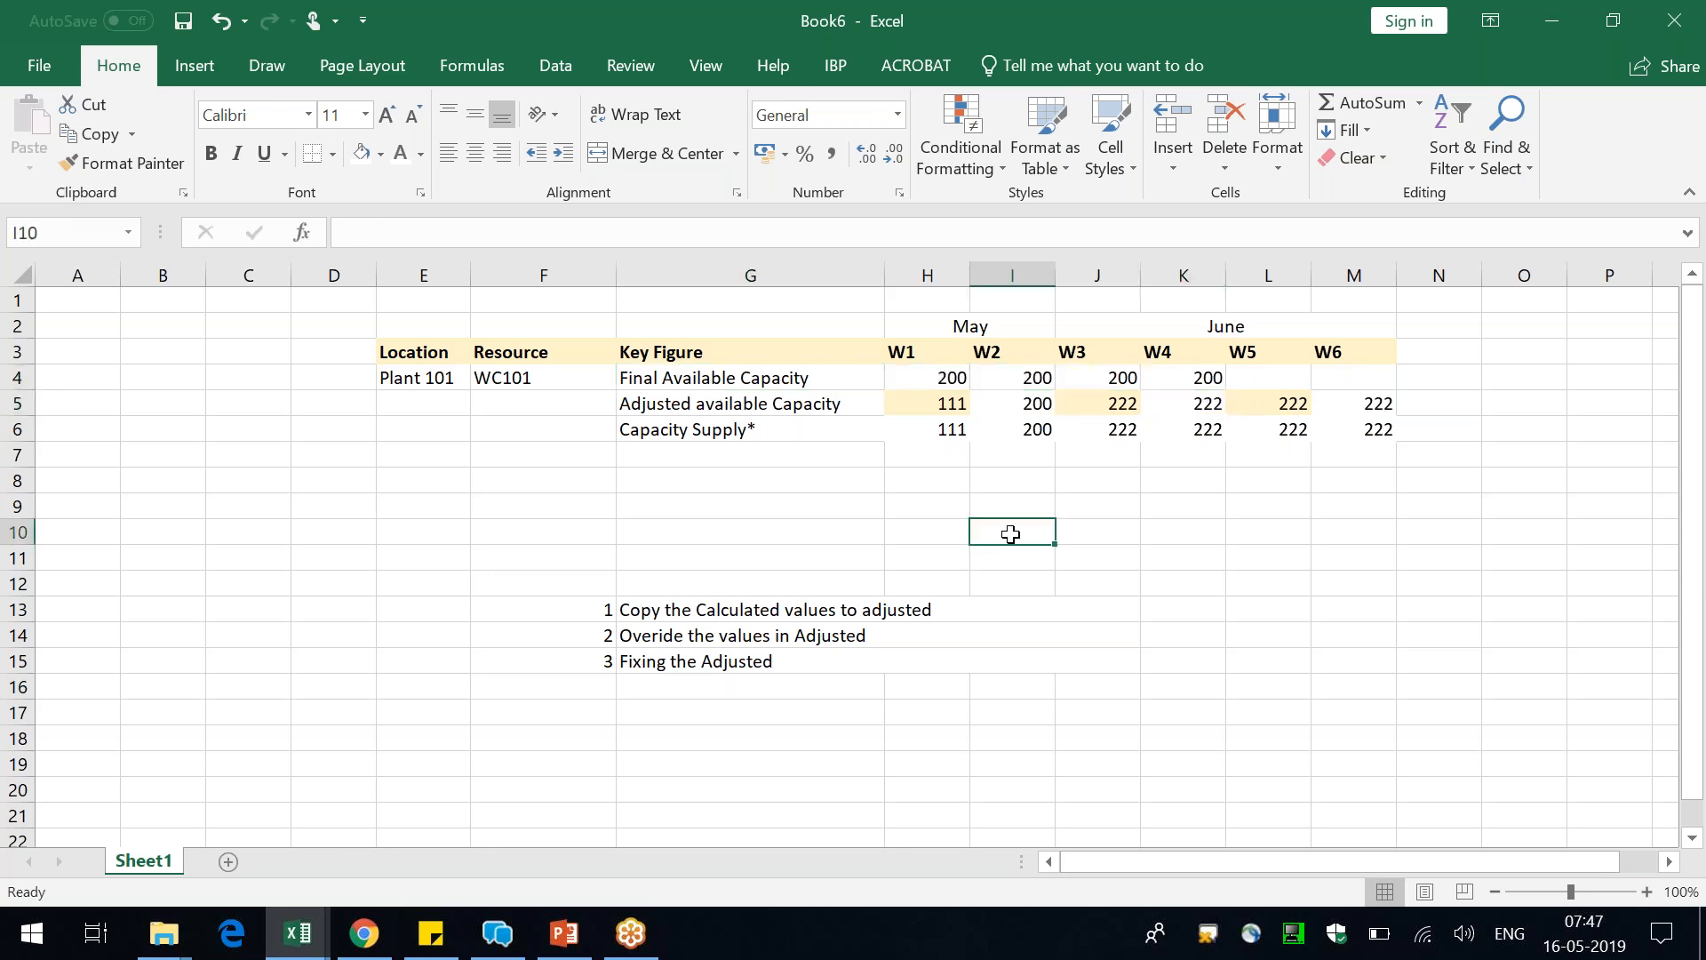
# Format the Adjusted available Capacity label in G5 as bold text with a gold font colour
pyautogui.click(640, 402)
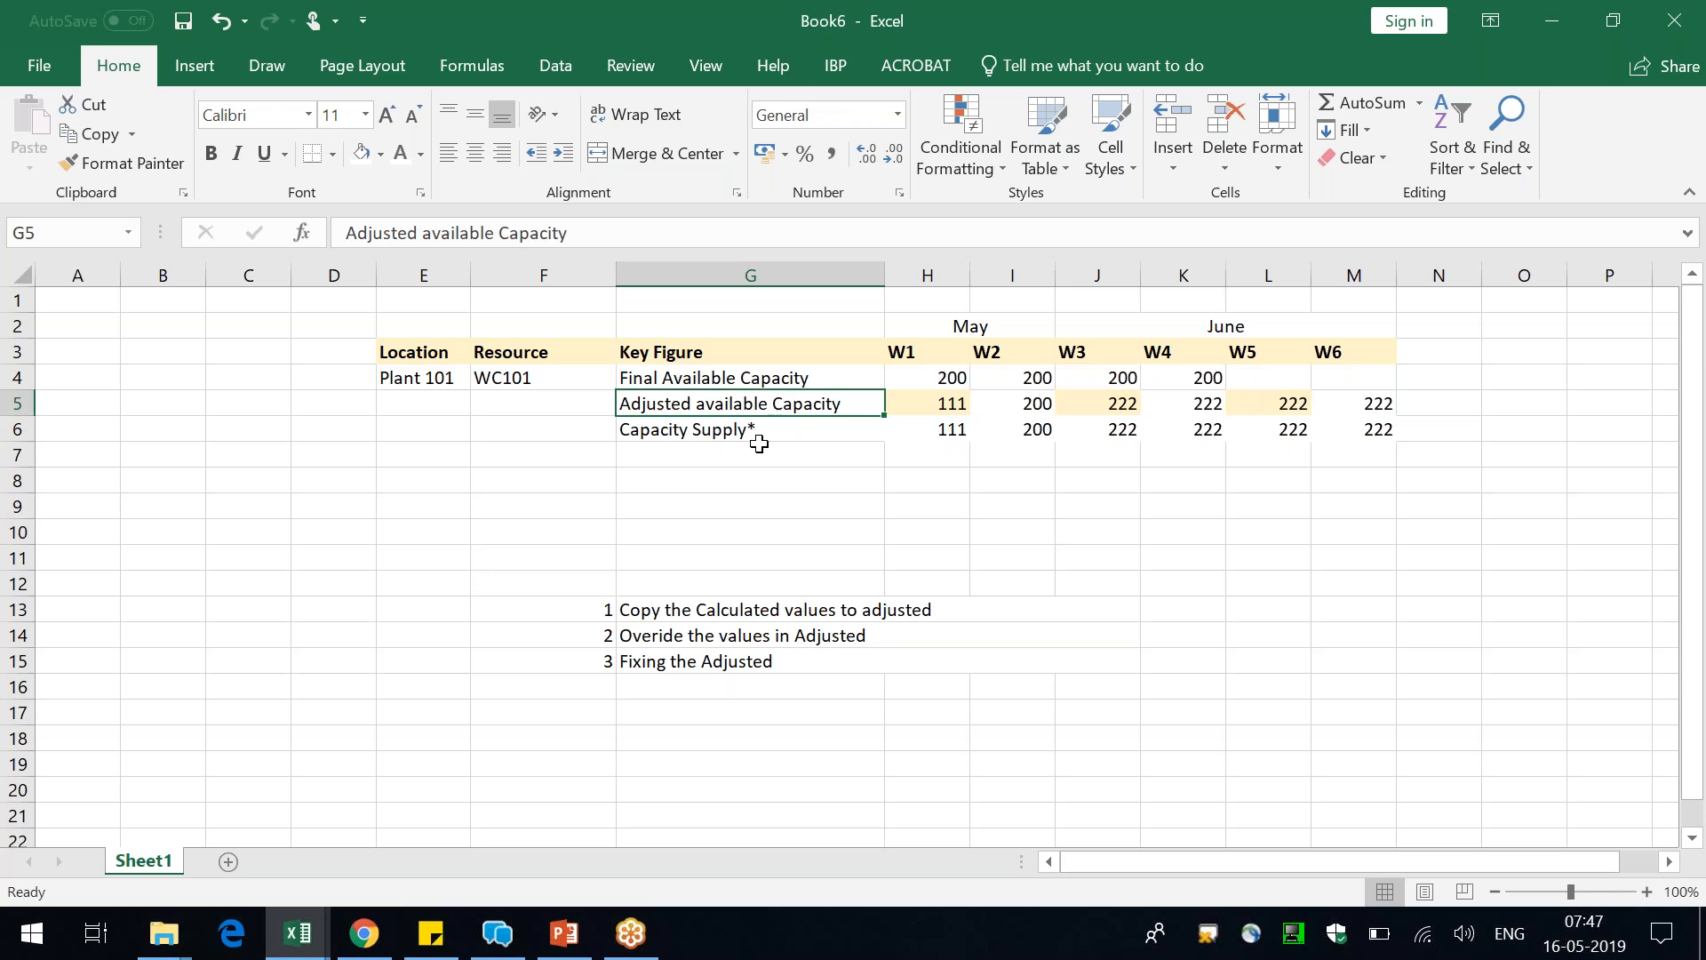
pyautogui.click(211, 153)
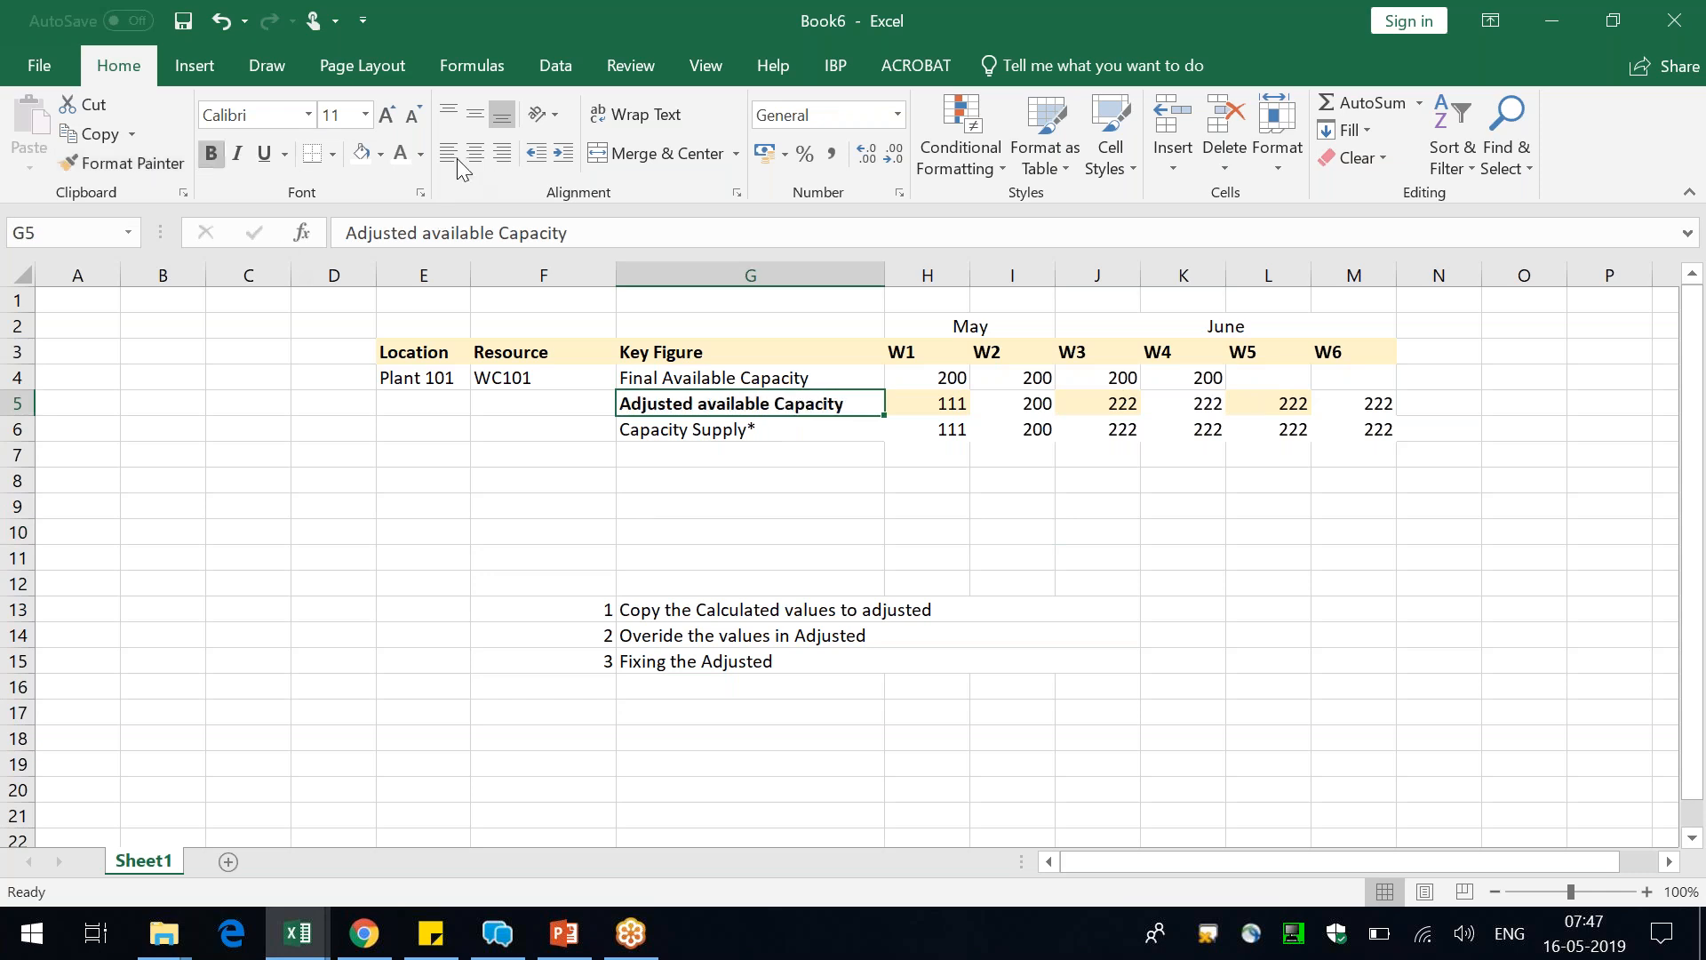
pyautogui.click(421, 153)
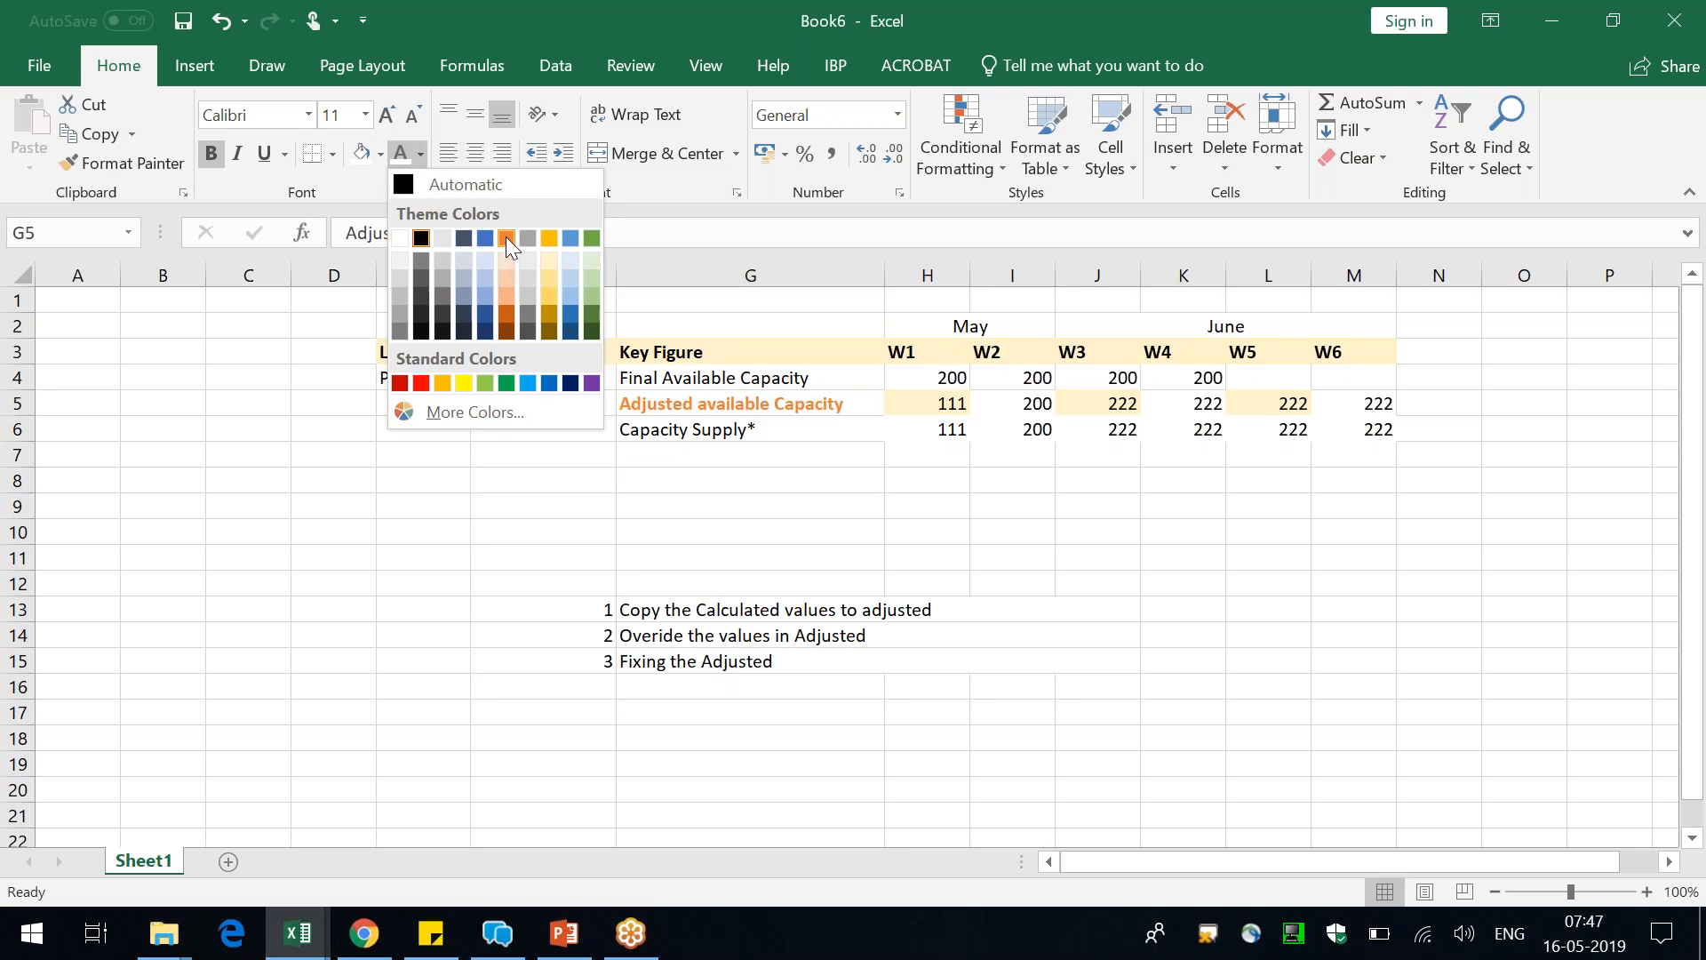
pyautogui.click(550, 237)
pyautogui.click(557, 500)
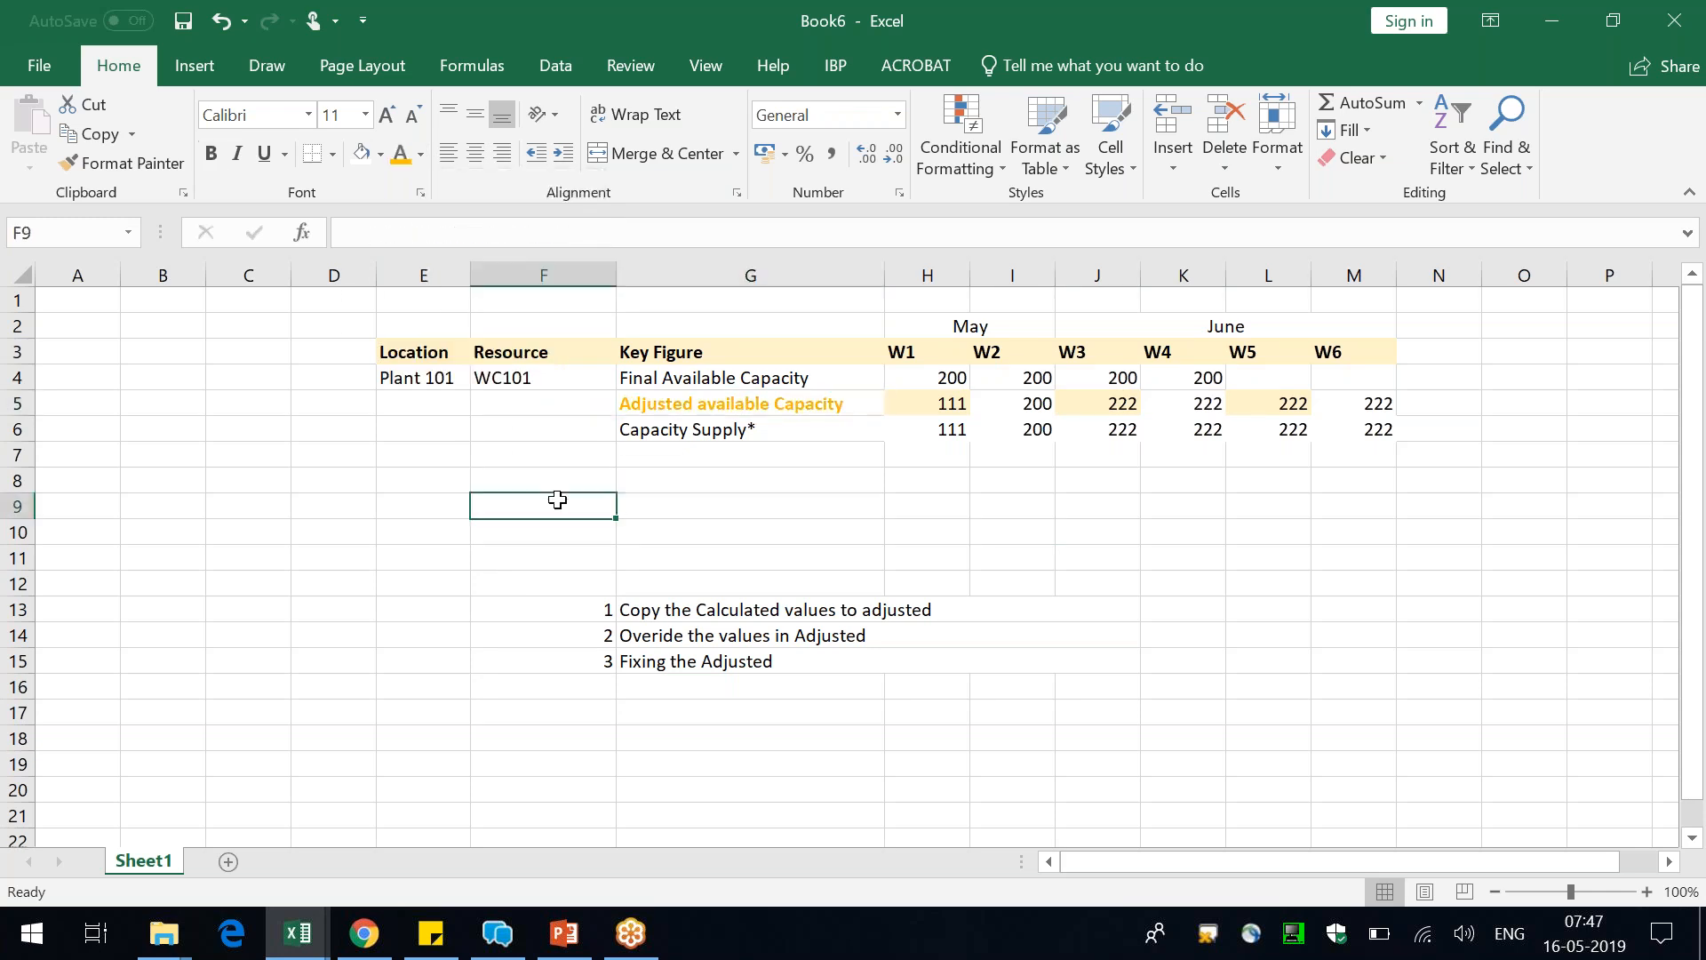
# Switch to IBP Configuration in Chrome, view ZMAINTENANCEFINALAVAILABLE, and start a new key figure with the ID ZMAINTENANCEADJFINAL
pyautogui.hotkey('alt', 'Tab')
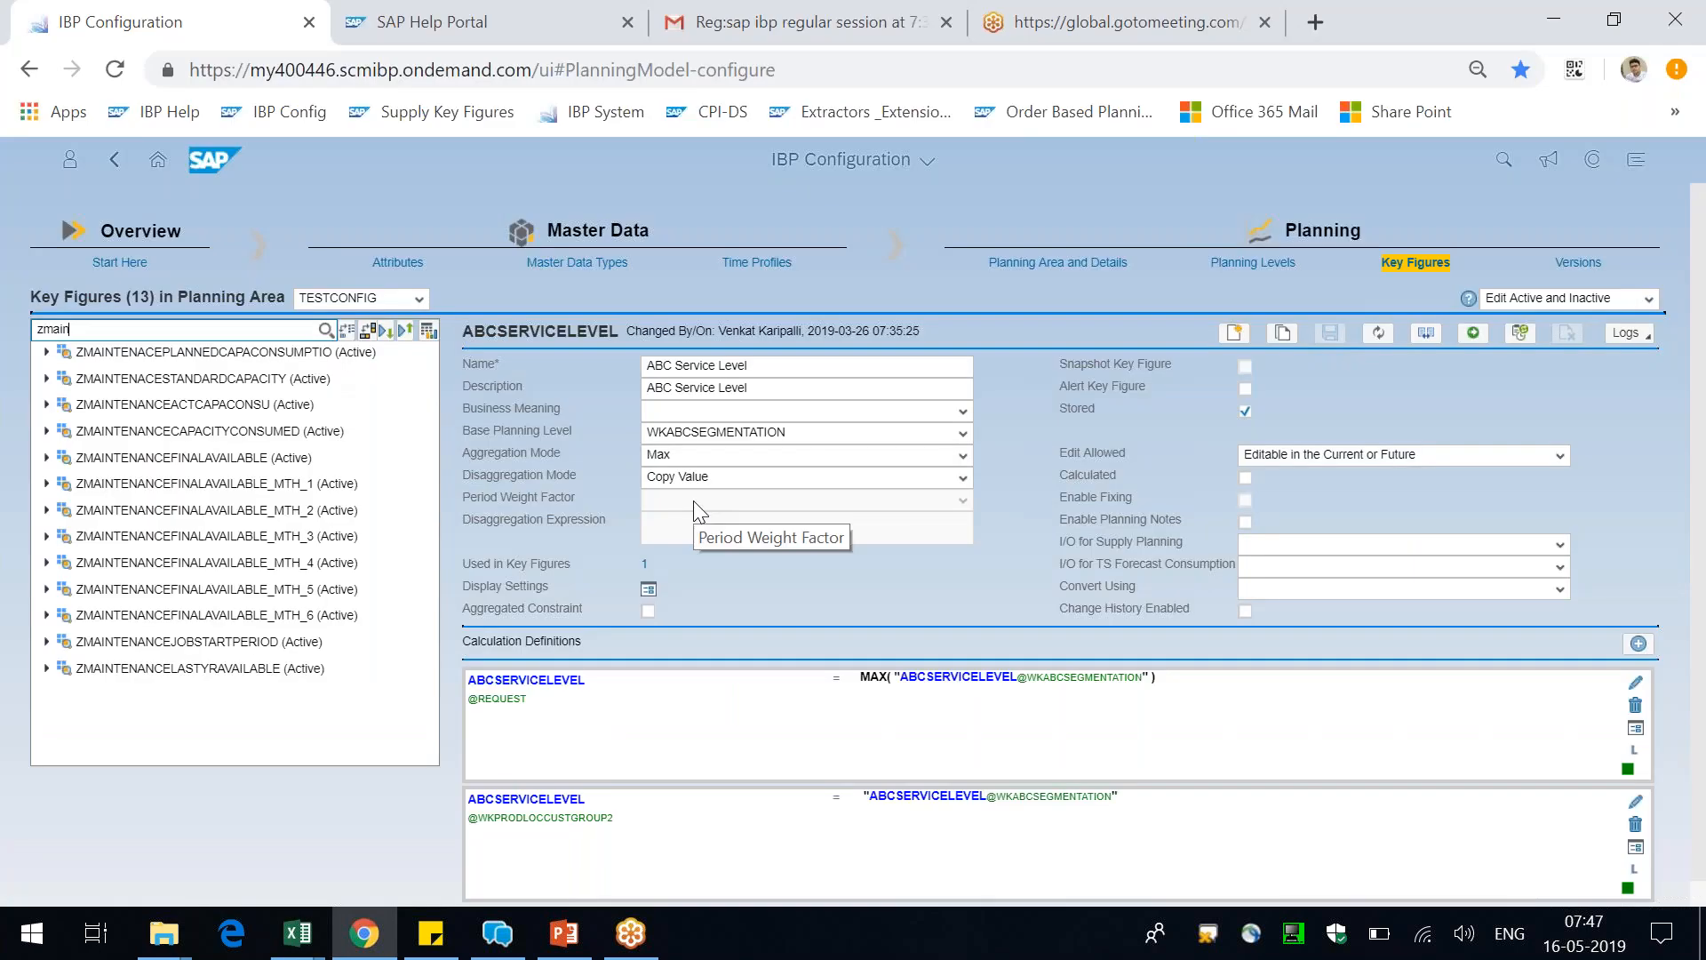
pyautogui.click(247, 456)
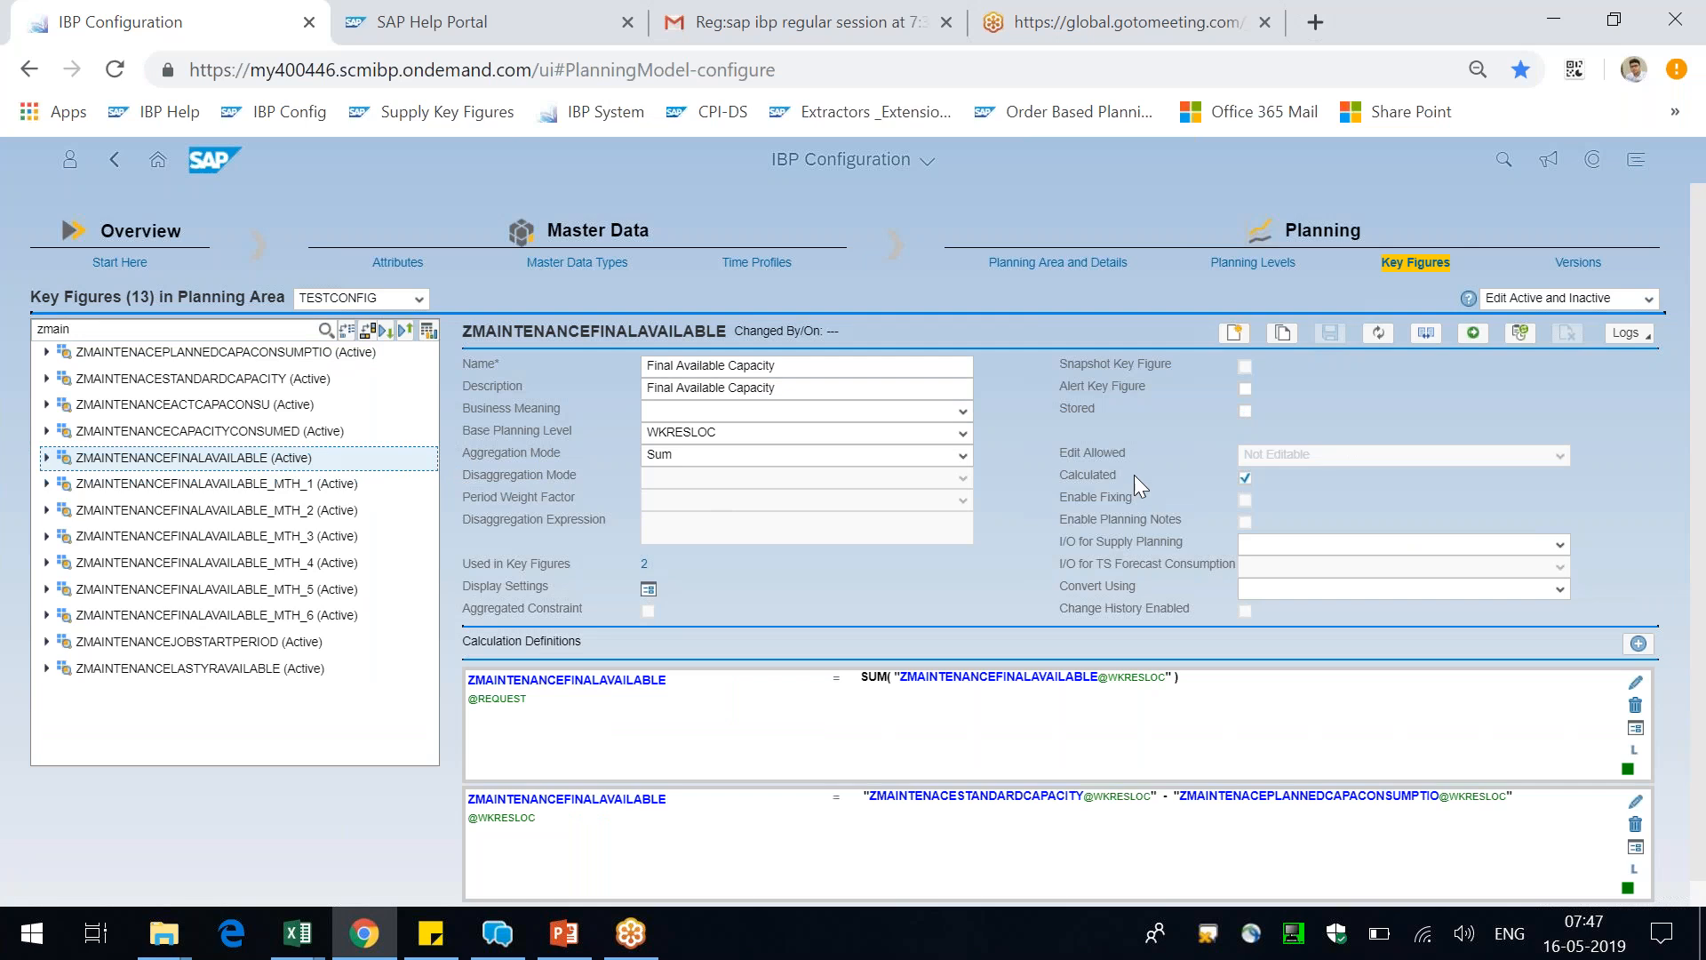
pyautogui.click(1235, 336)
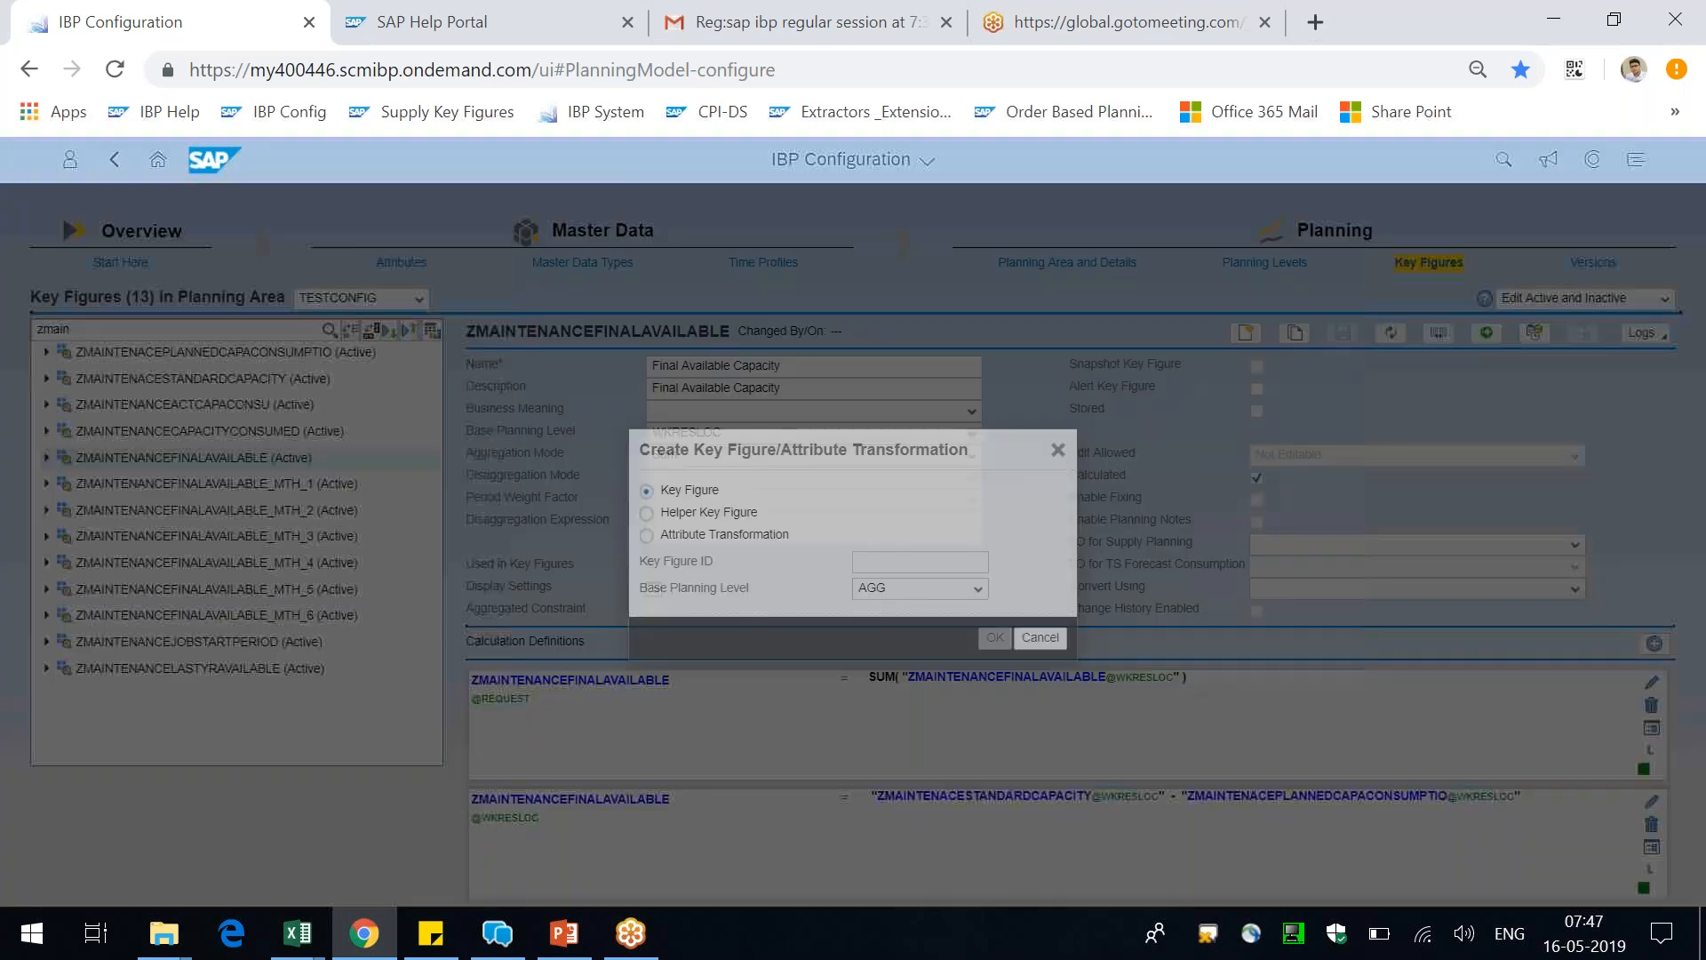
pyautogui.click(904, 562)
pyautogui.write('Z')
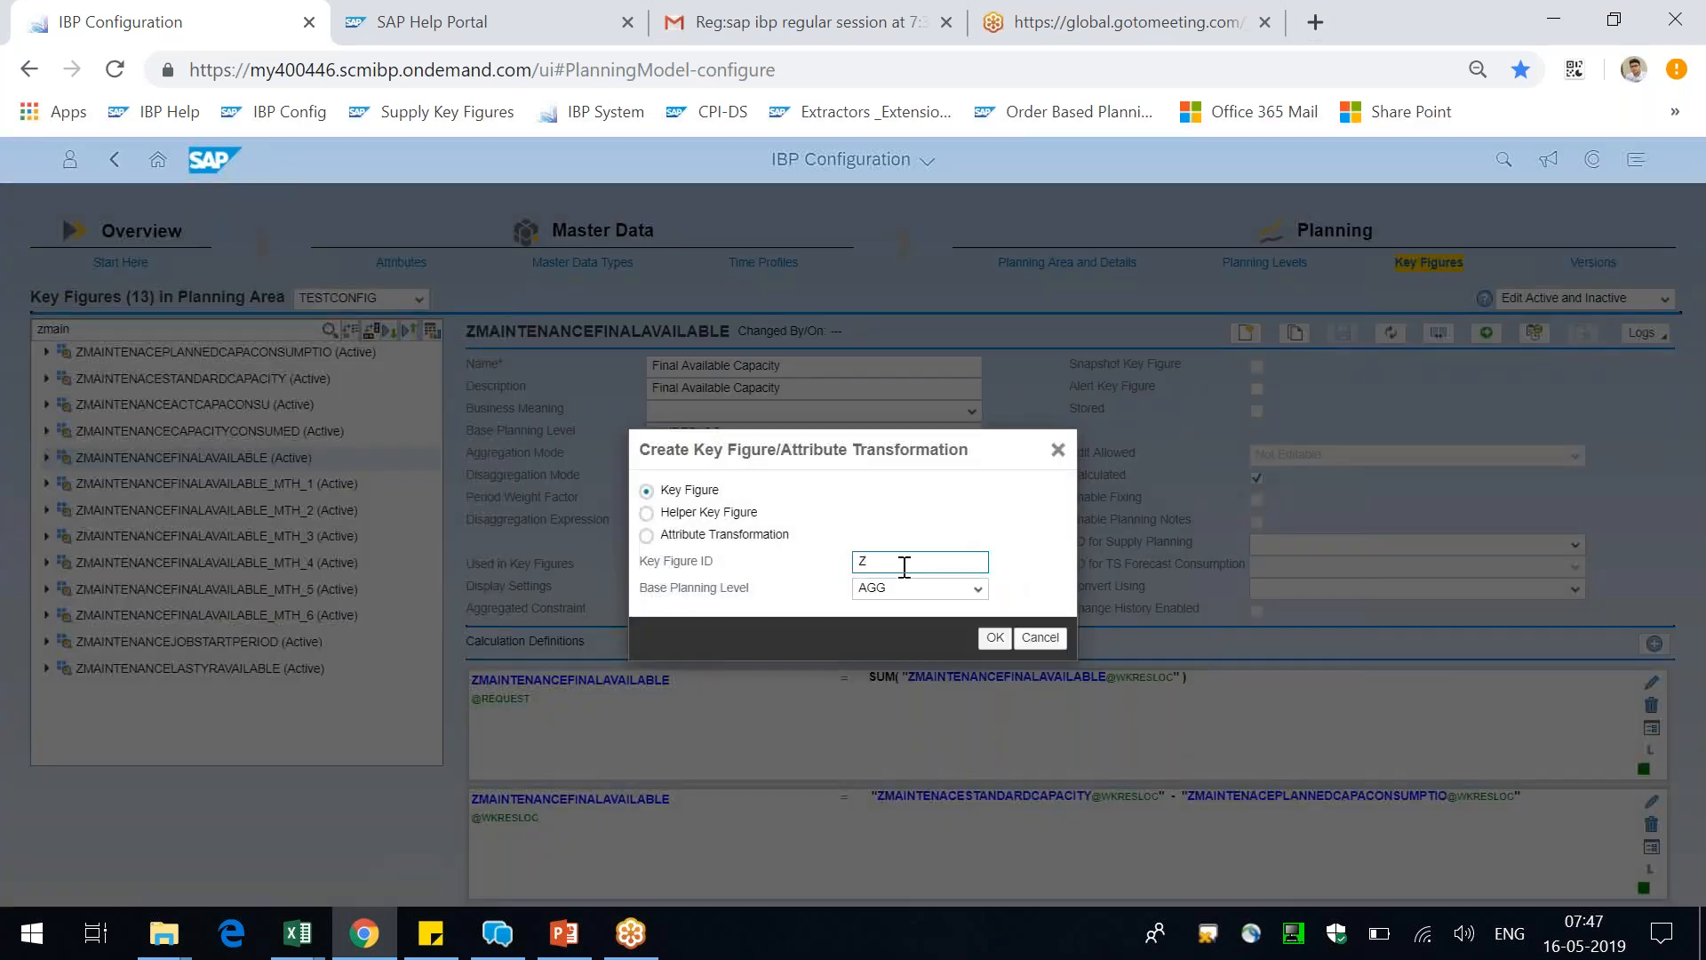
pyautogui.write('MAINTENANCEADJF')
# Set the new key figure's base planning level to WKRESLOC and create it
pyautogui.click(977, 589)
pyautogui.write('WK')
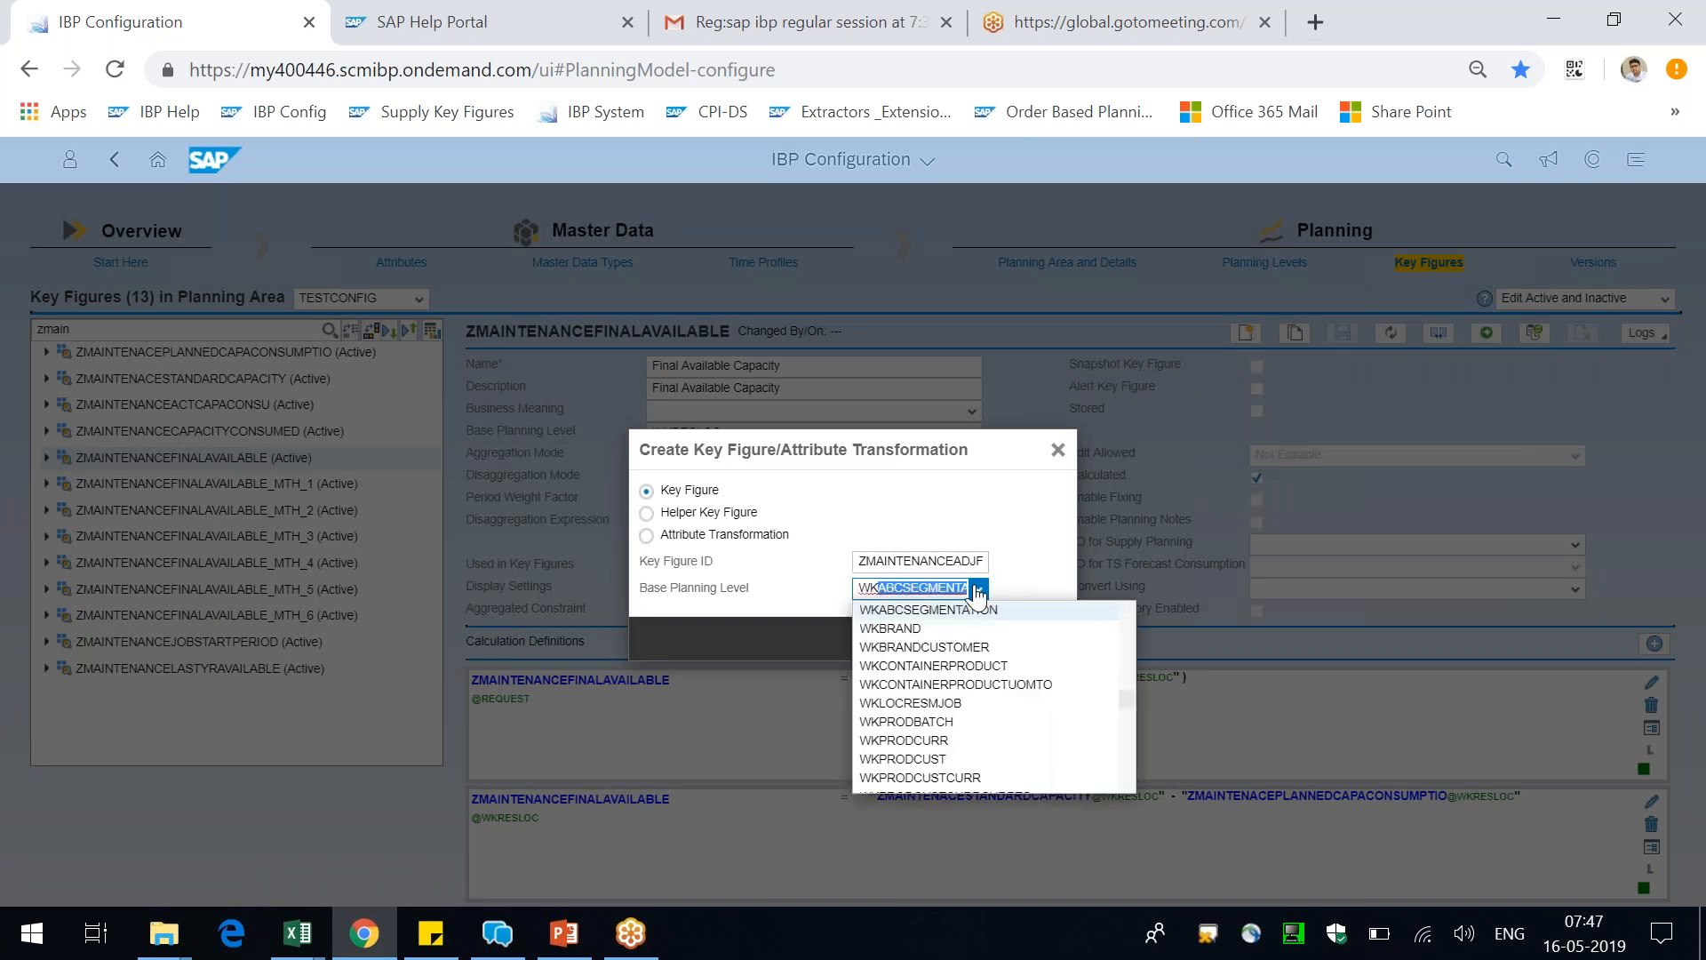
pyautogui.write('RESLOC')
pyautogui.click(967, 448)
pyautogui.moveTo(976, 472); pyautogui.dragTo(1017, 548)
pyautogui.click(1036, 714)
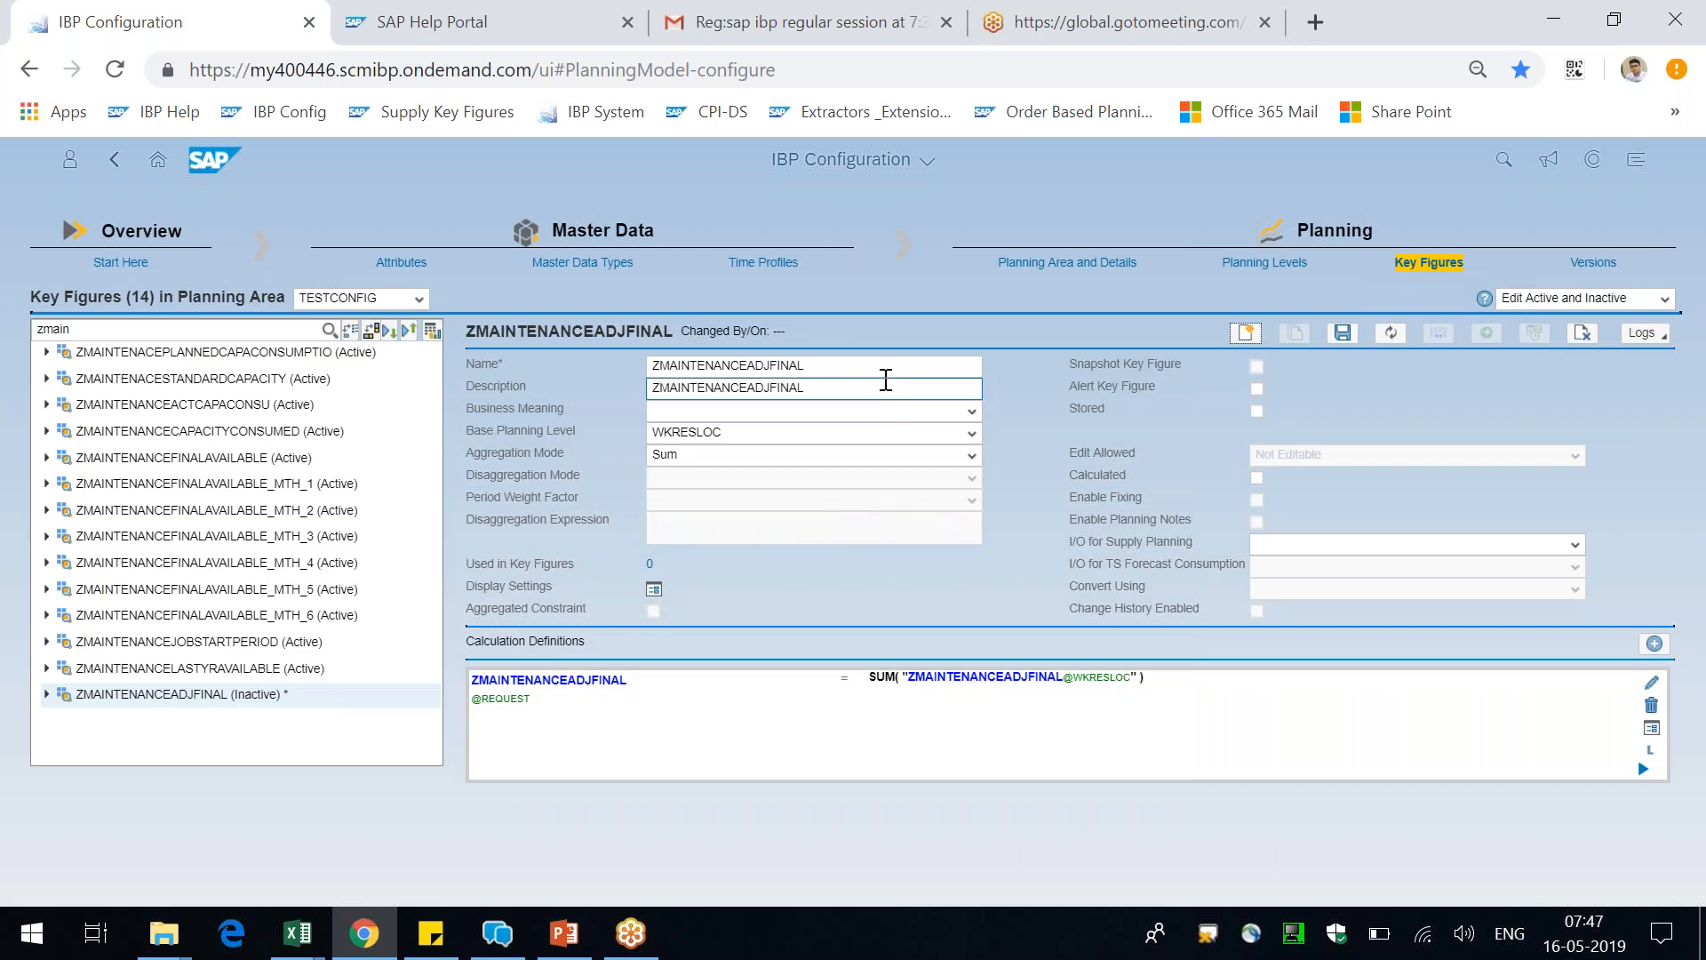
# Name the ZMAINTENANCEADJFINAL key figure "Adjusted Final Capacity"
pyautogui.doubleClick(883, 367)
pyautogui.write('Adjusted')
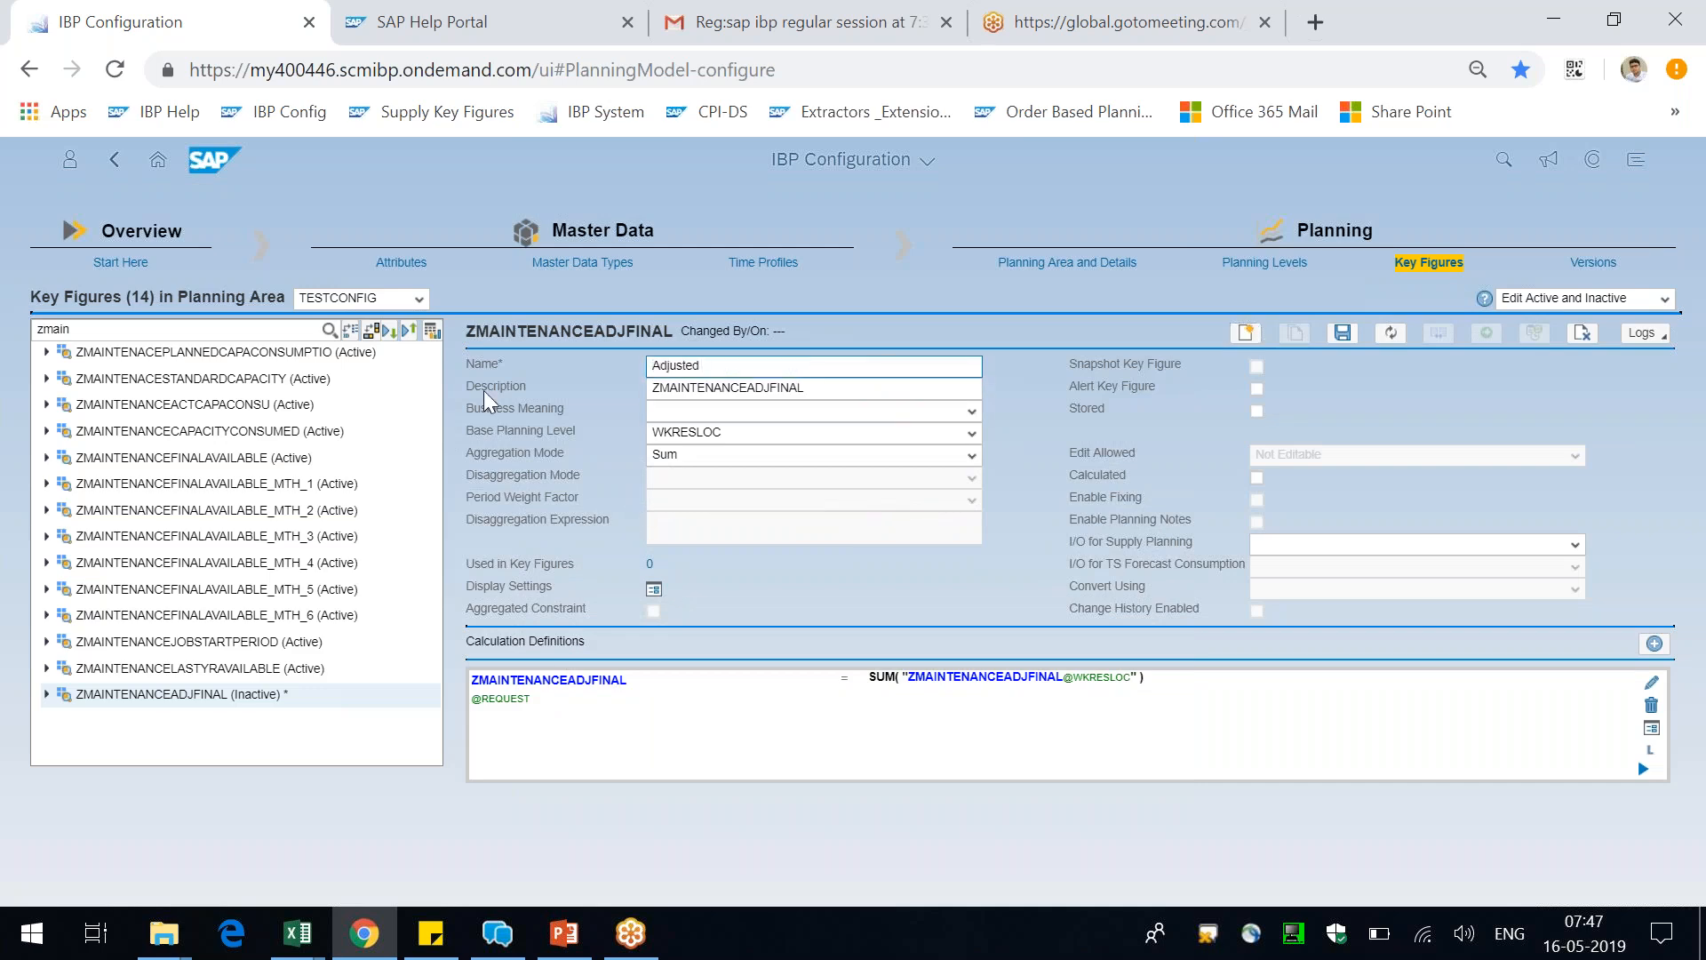
pyautogui.write(' Final Capacuity')
# Copy the key figure's name "Adjusted Final Capacity" into its description
pyautogui.hotkey('ctrl', 'a')
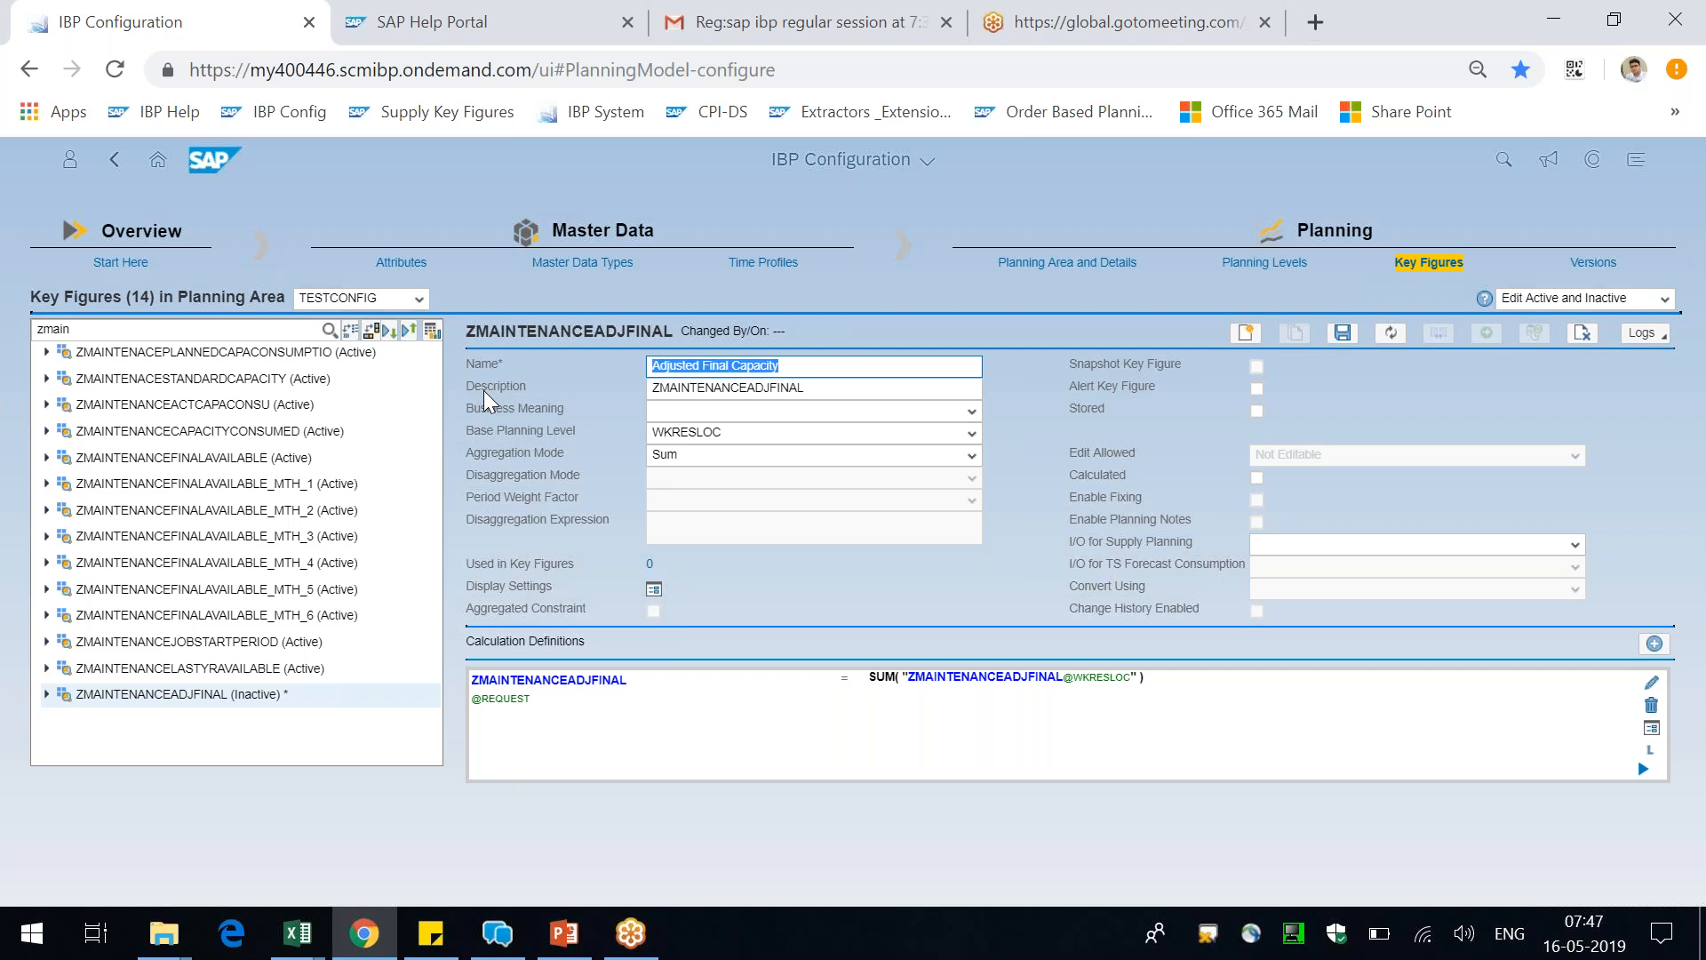
pyautogui.hotkey('ctrl', 'c')
pyautogui.press('Tab')
pyautogui.hotkey('ctrl', 'v')
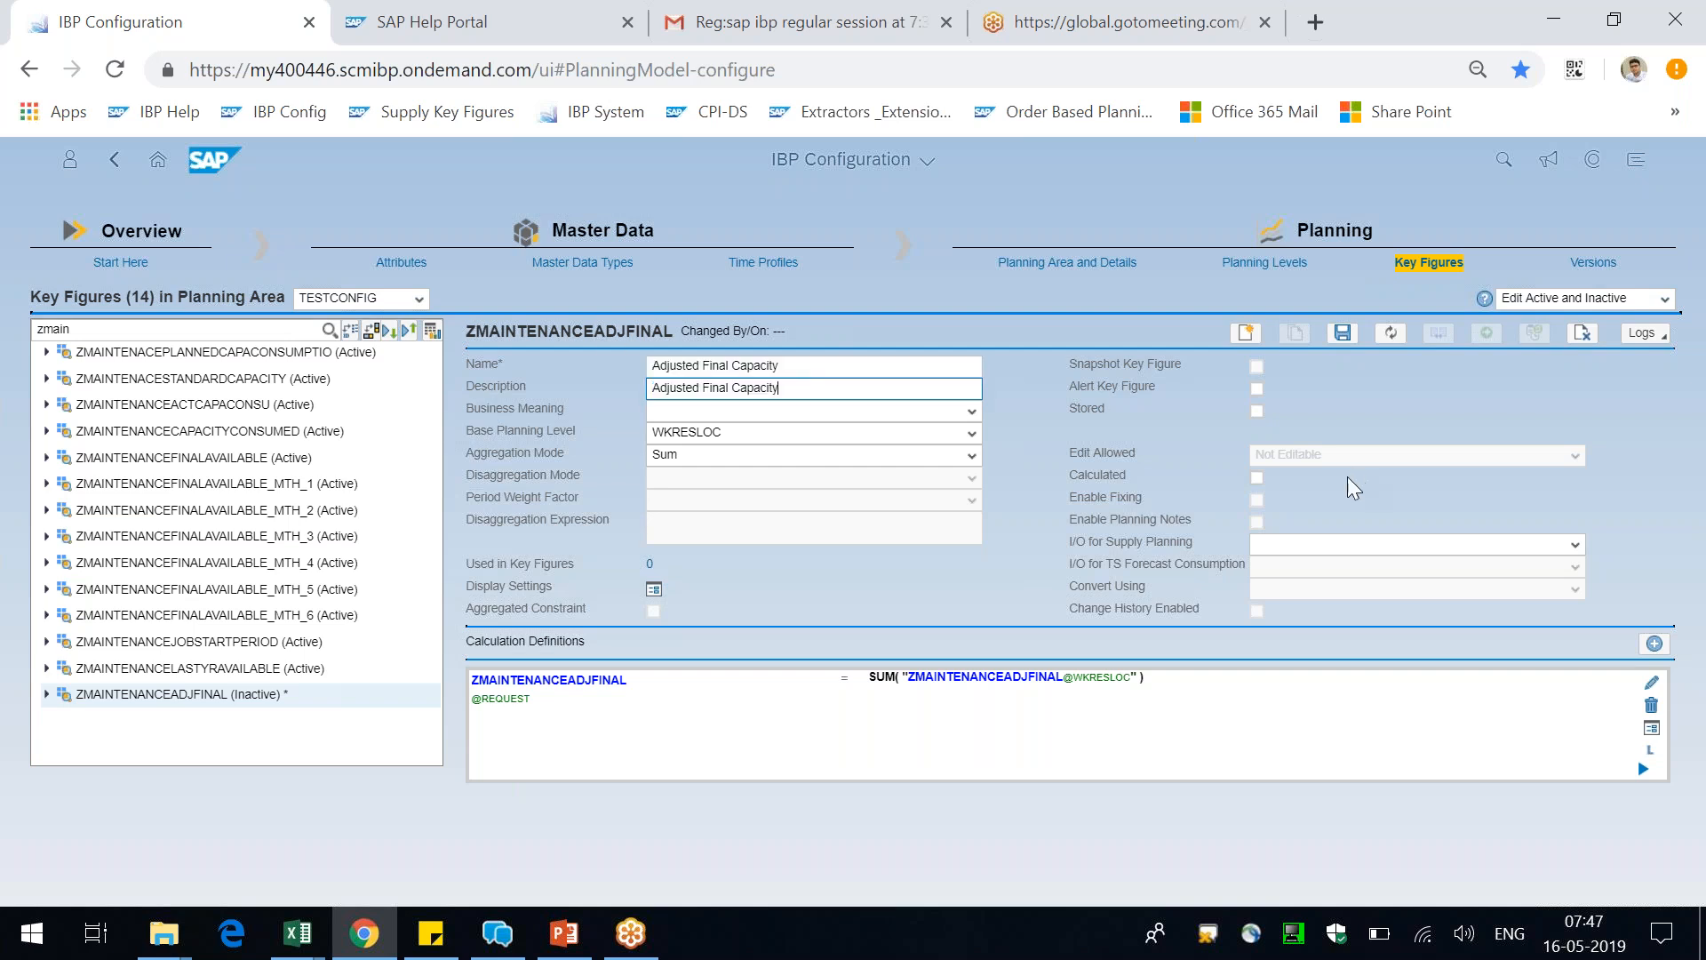
# Make the key figure both stored and calculated, and set its allowed editing to All Editable
pyautogui.click(1256, 411)
pyautogui.click(1575, 456)
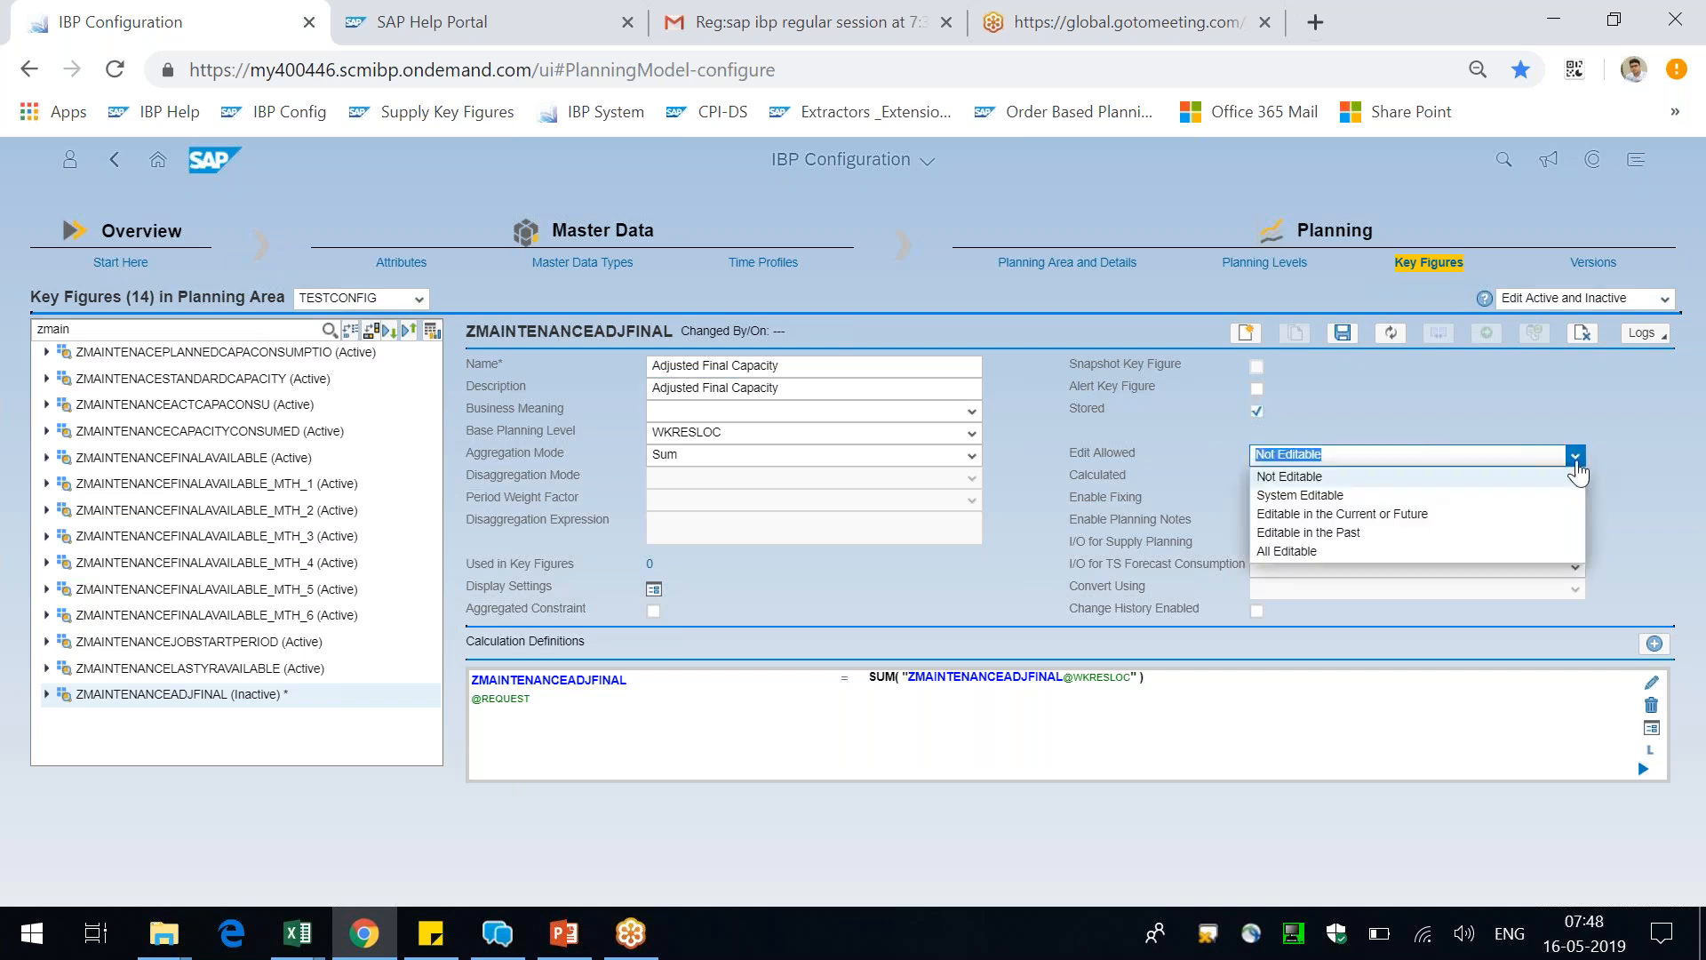
pyautogui.click(1341, 547)
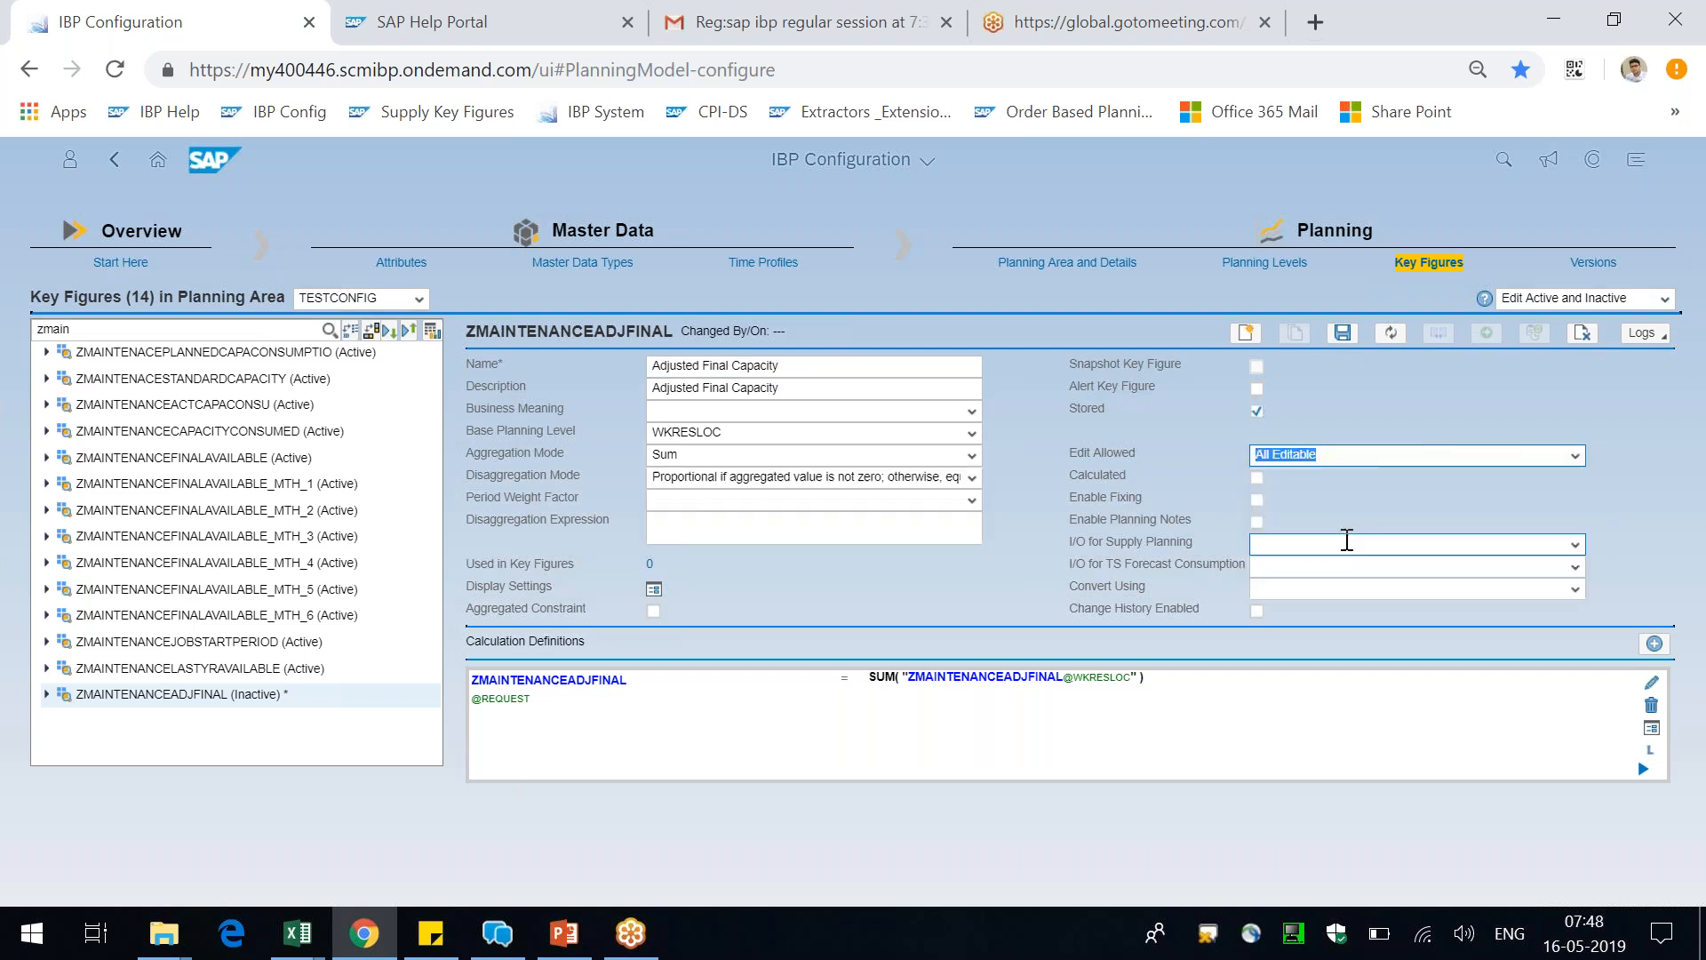
pyautogui.click(1257, 478)
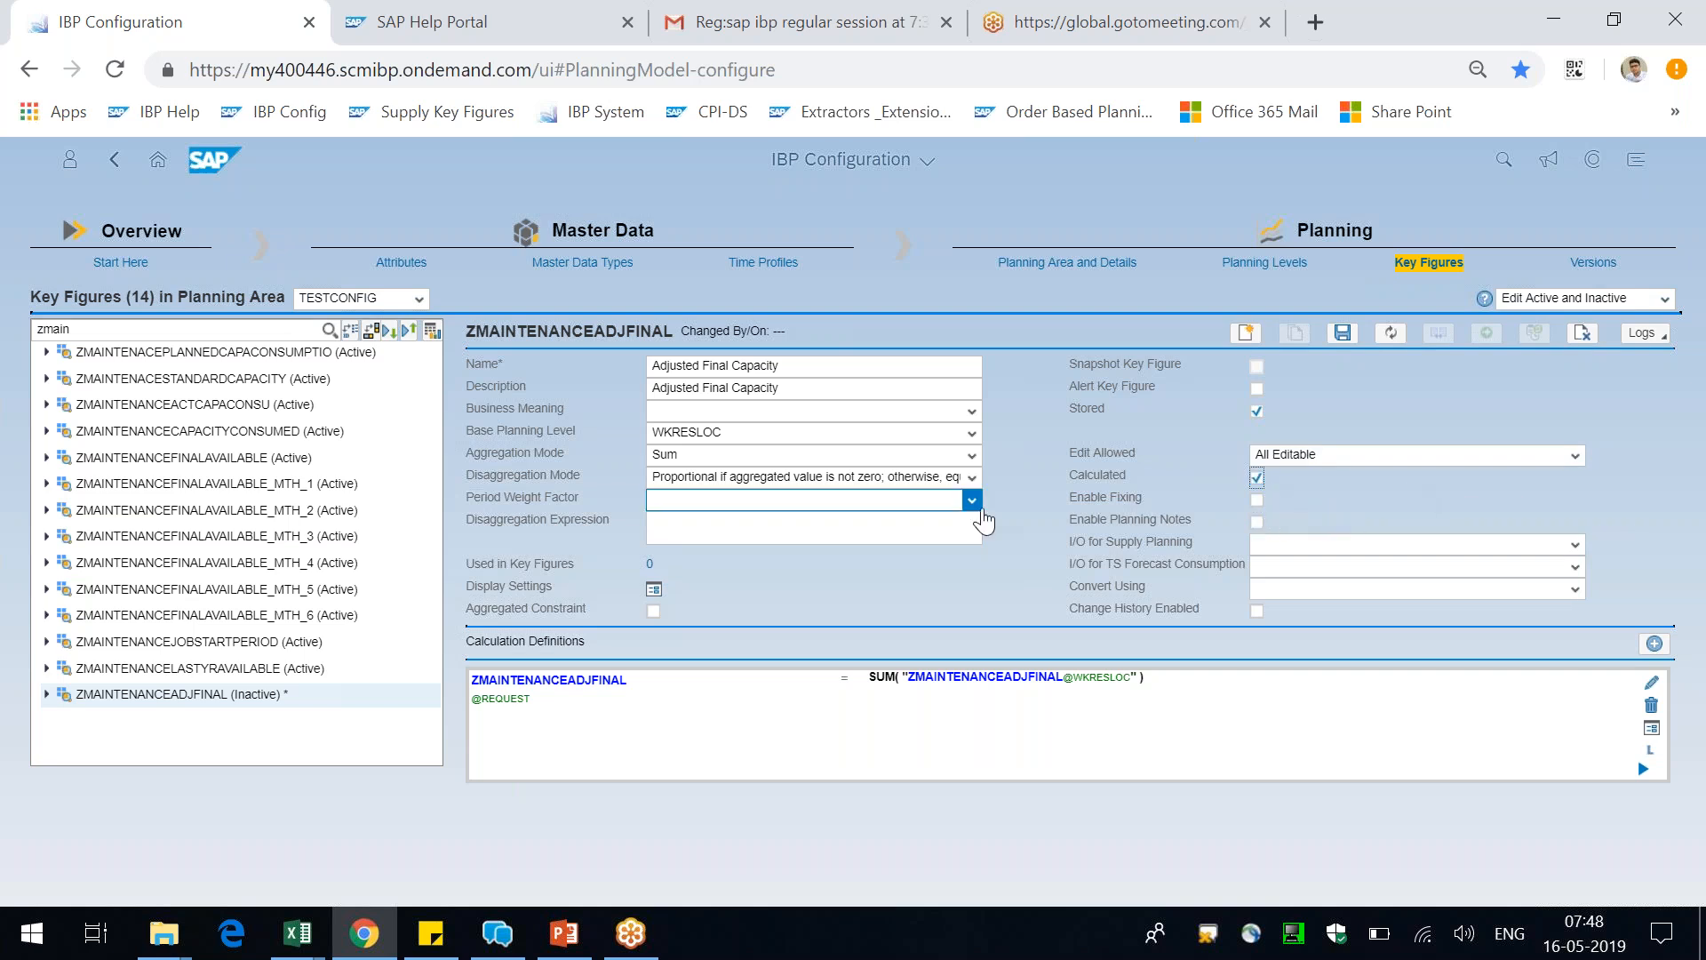
# Try the proportional/copy value, Equal Distribution and Copy Value disaggregation modes, and return to "Proportional if aggregated value is not zero; otherwise, equal distribution"
pyautogui.click(972, 478)
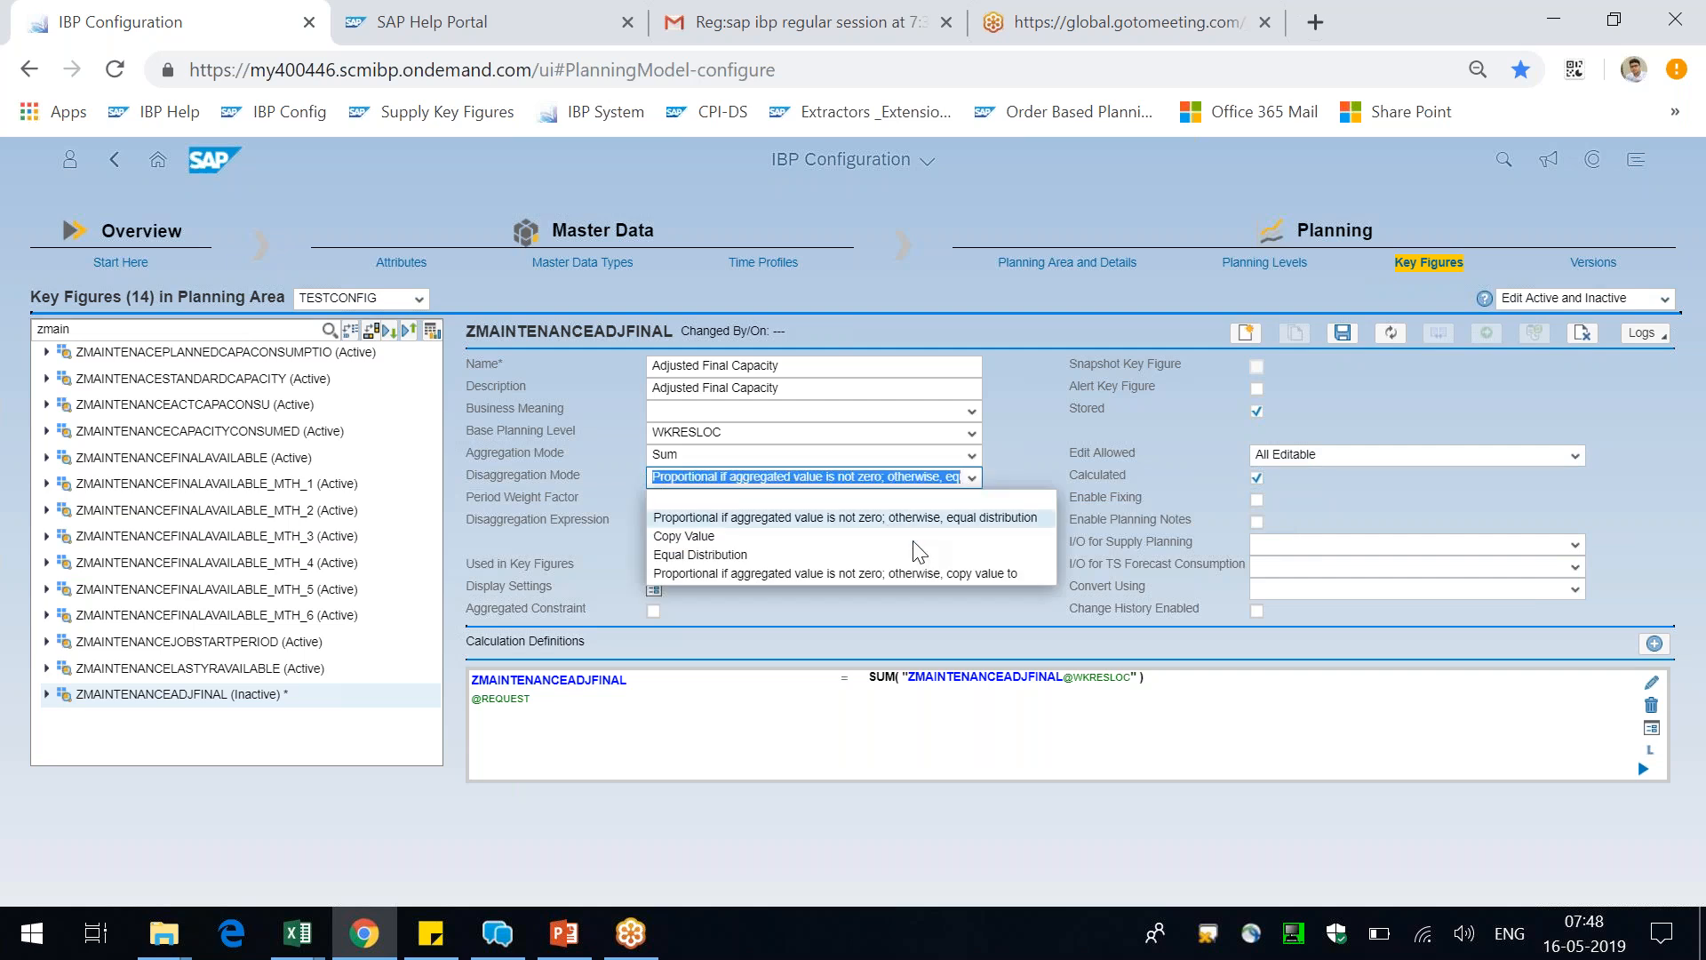
pyautogui.click(951, 573)
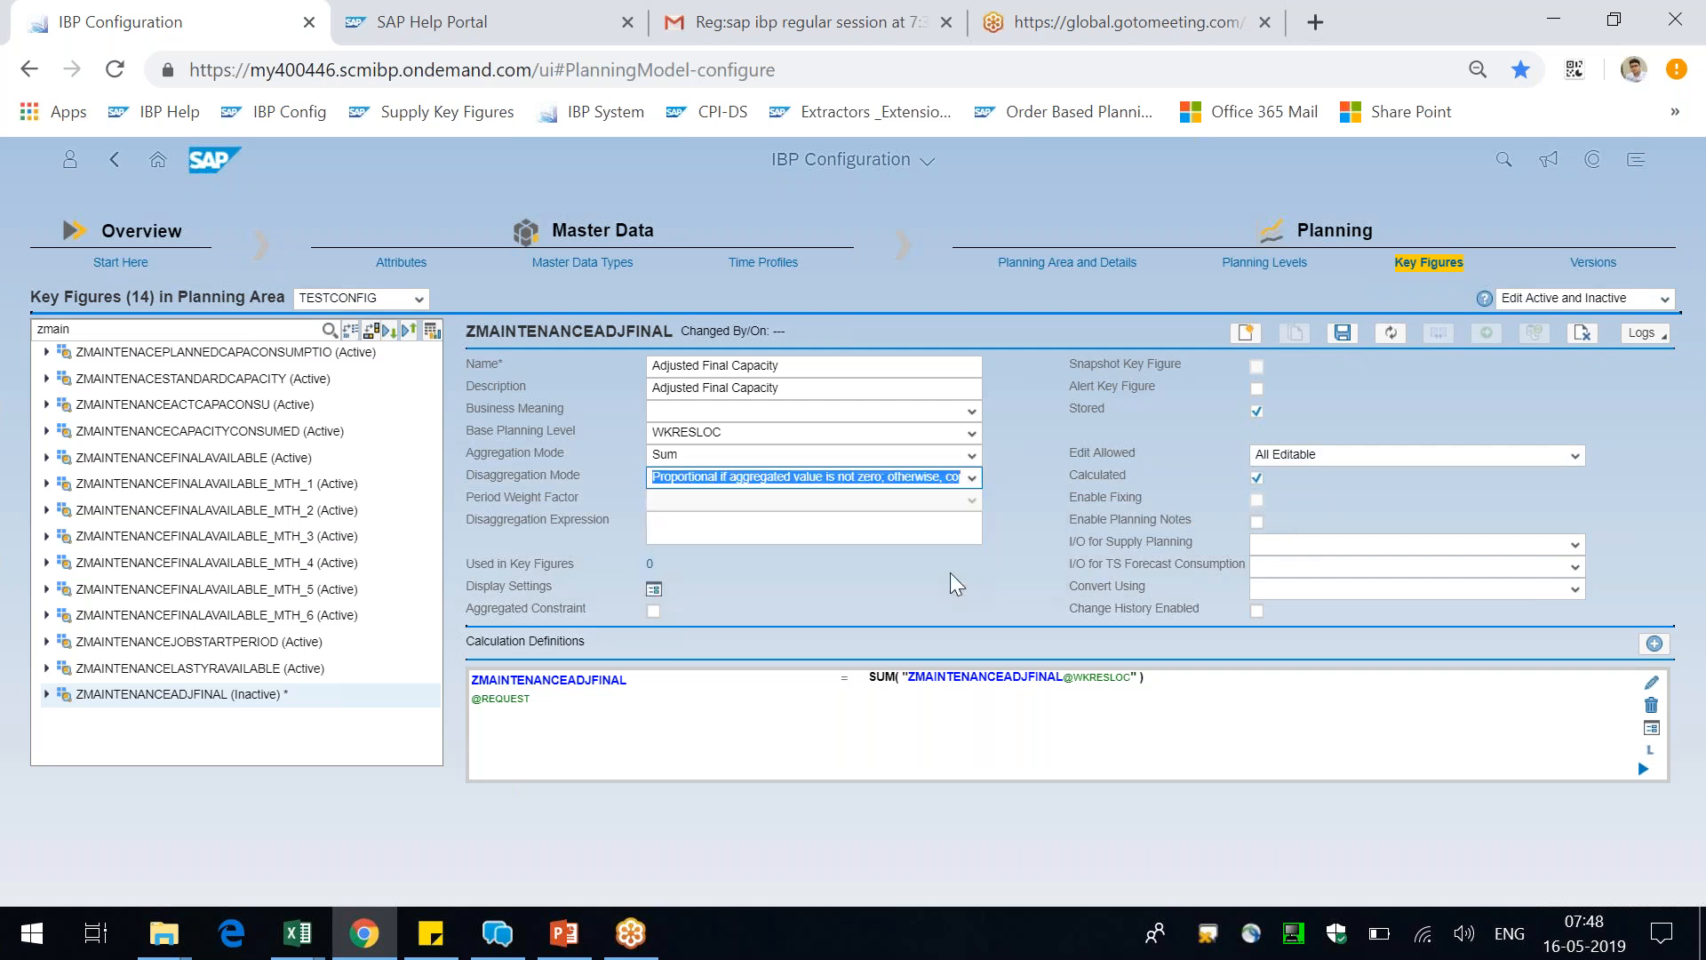
pyautogui.click(972, 478)
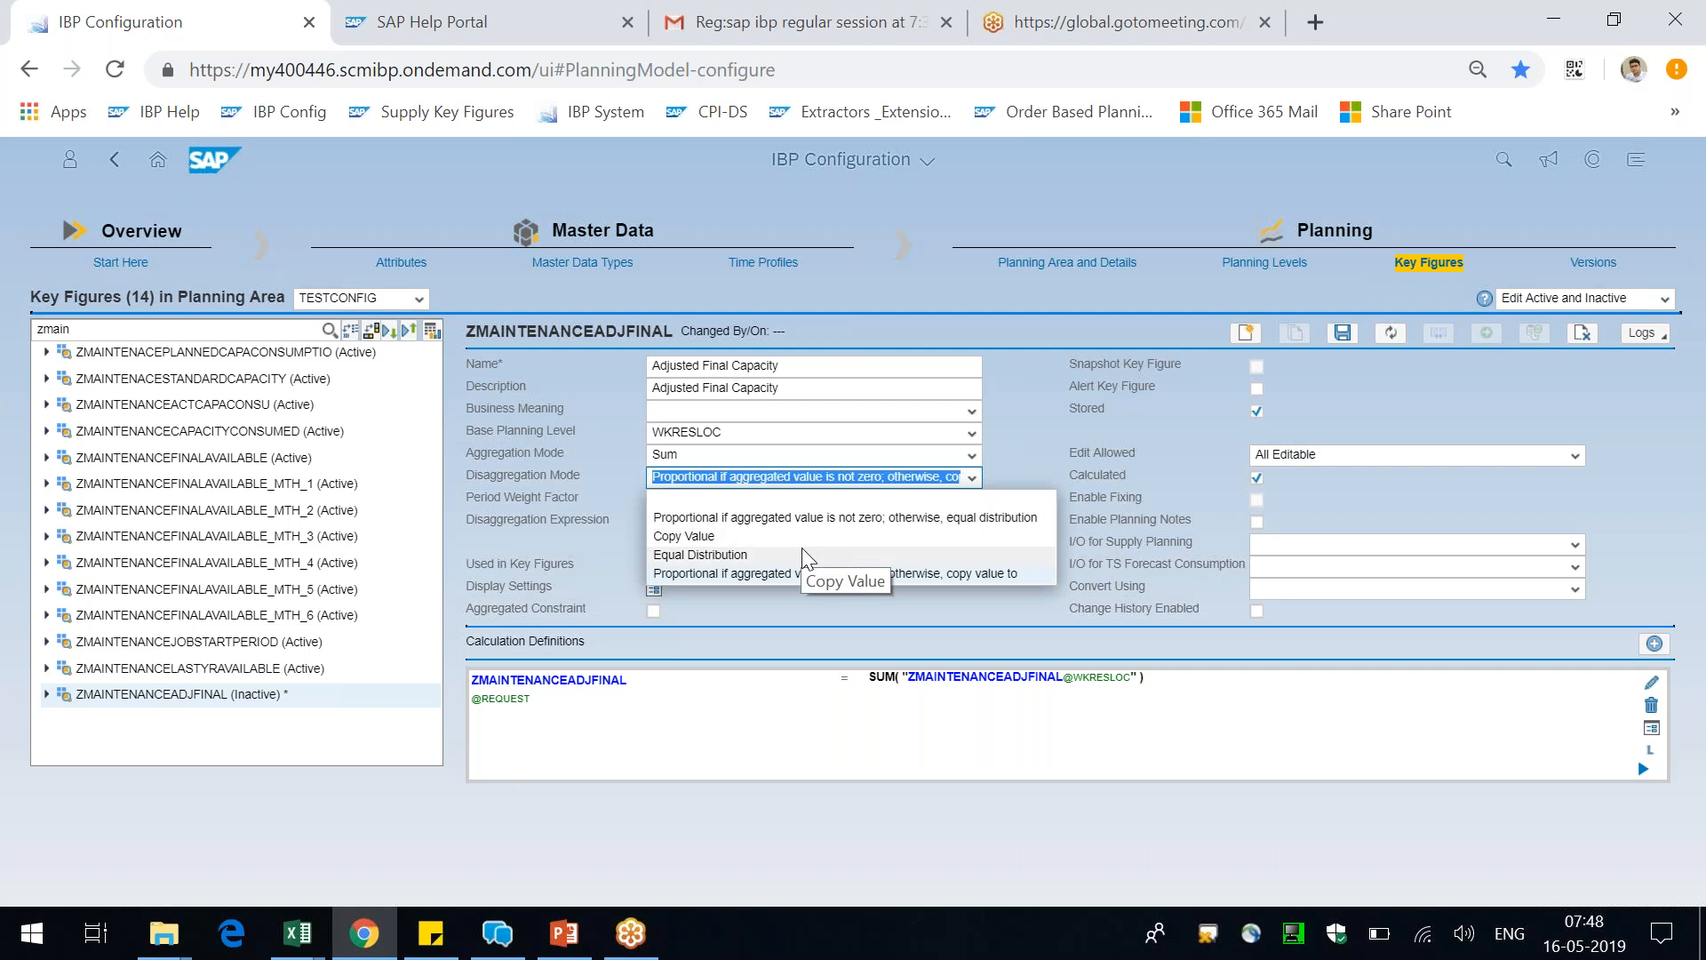
pyautogui.click(801, 550)
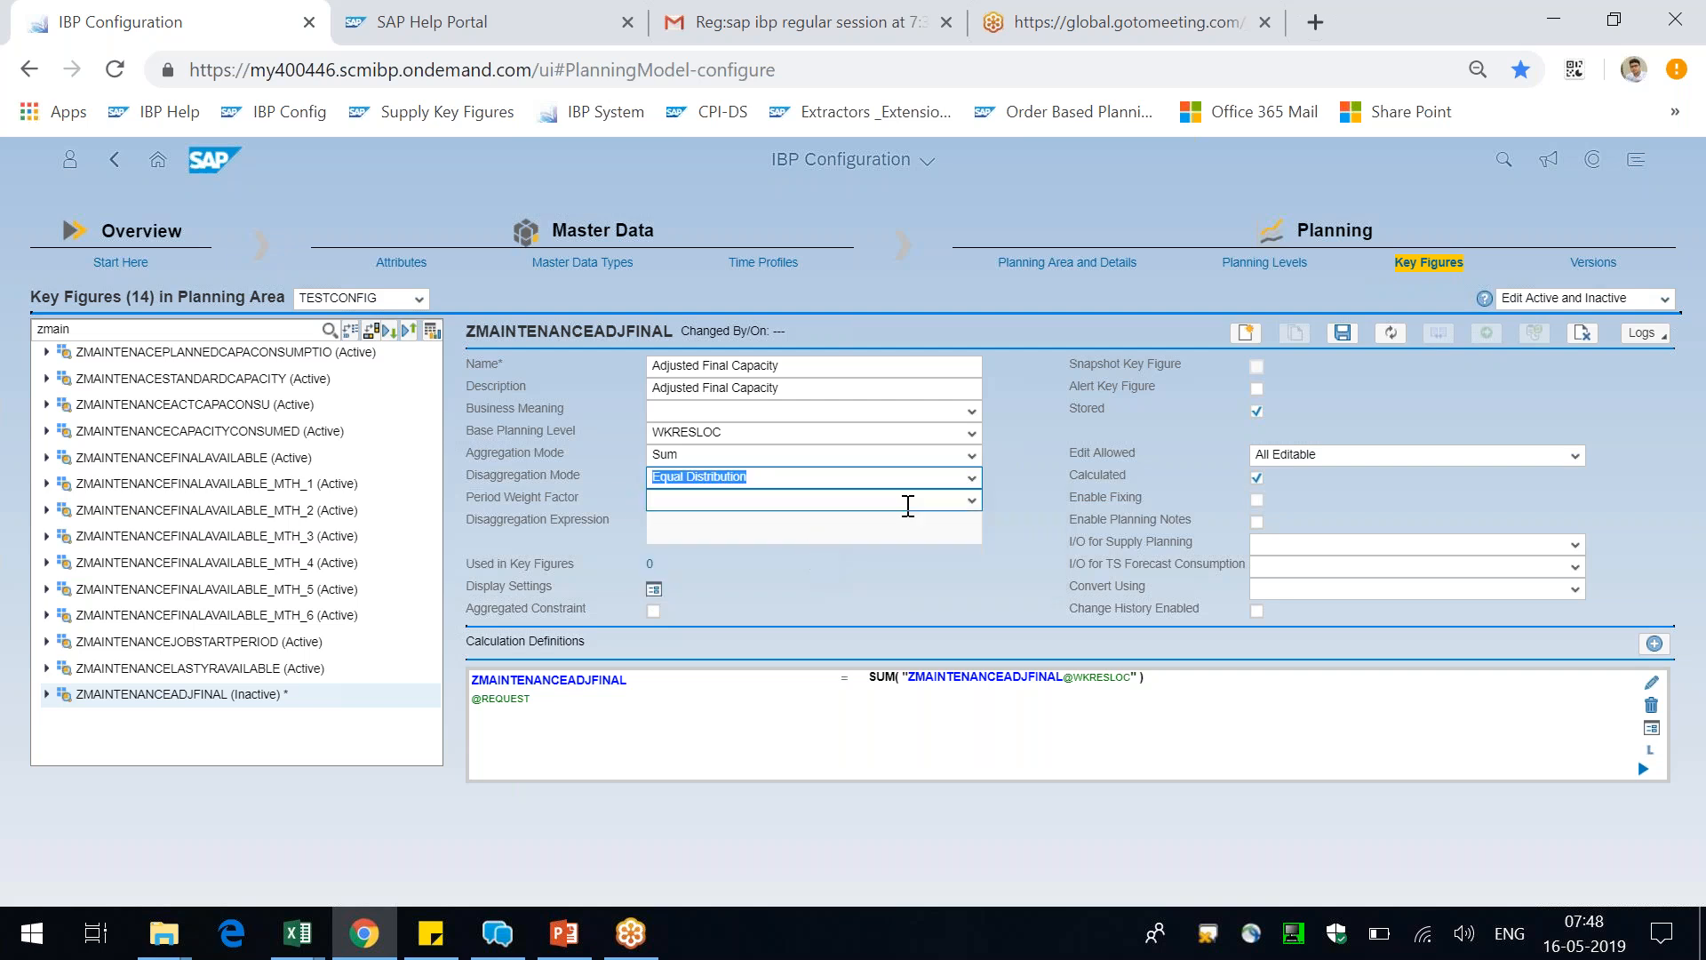
pyautogui.click(971, 478)
pyautogui.click(771, 530)
pyautogui.click(973, 484)
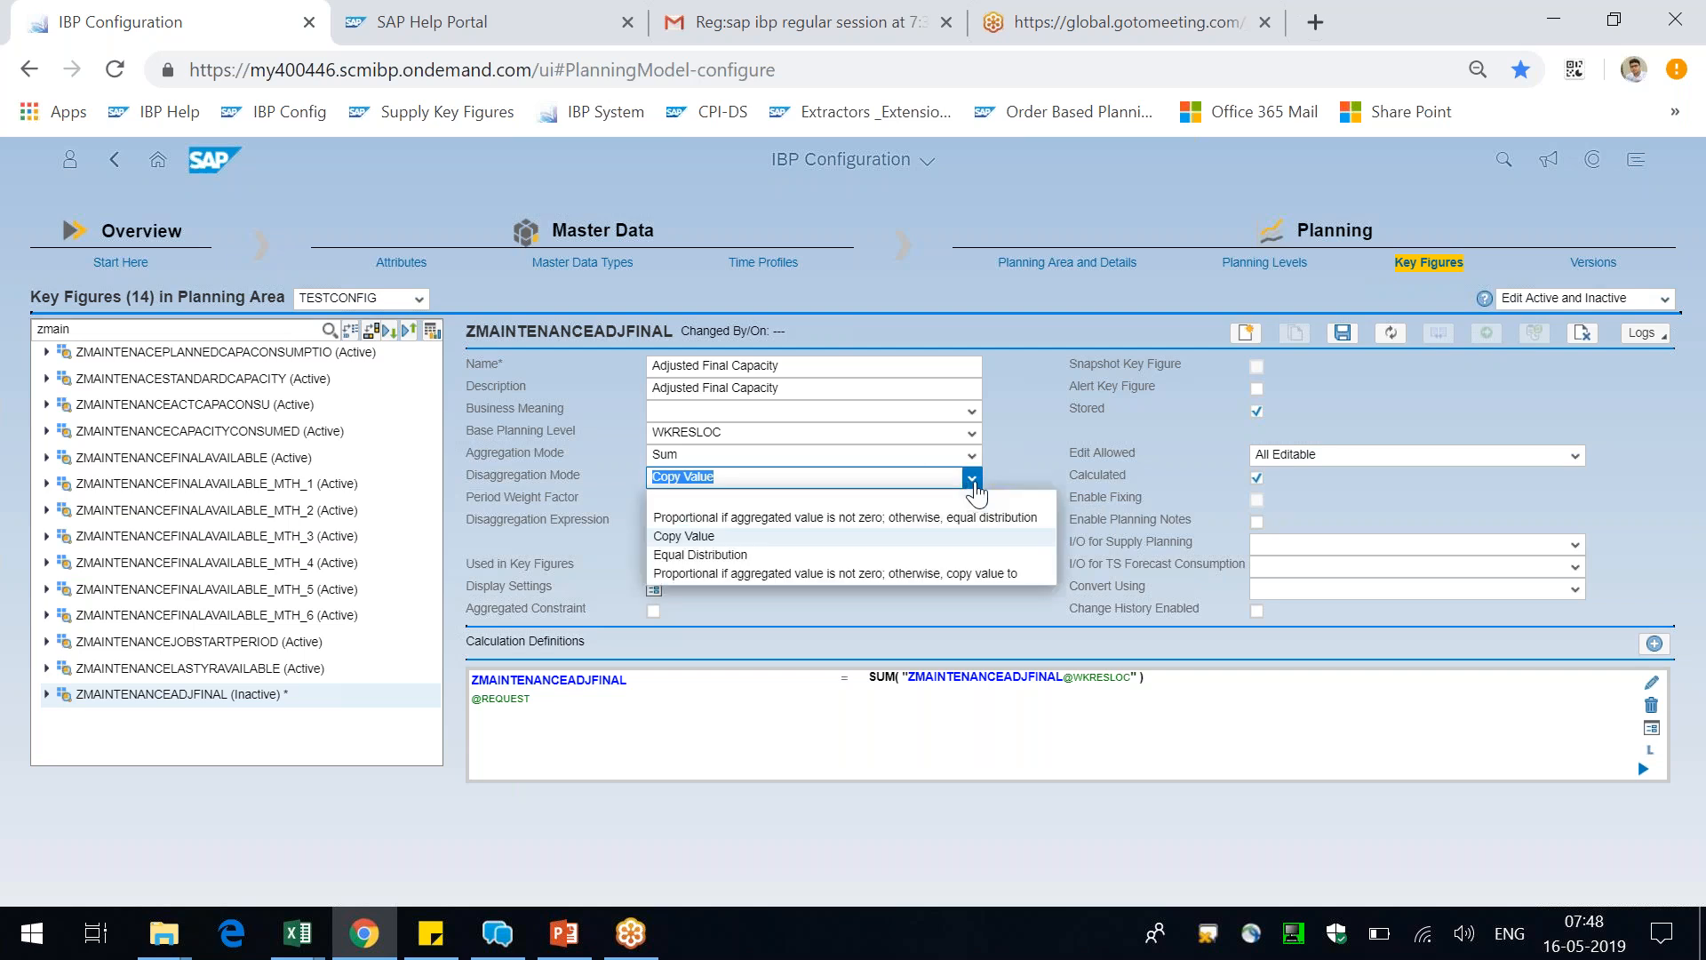
pyautogui.click(894, 523)
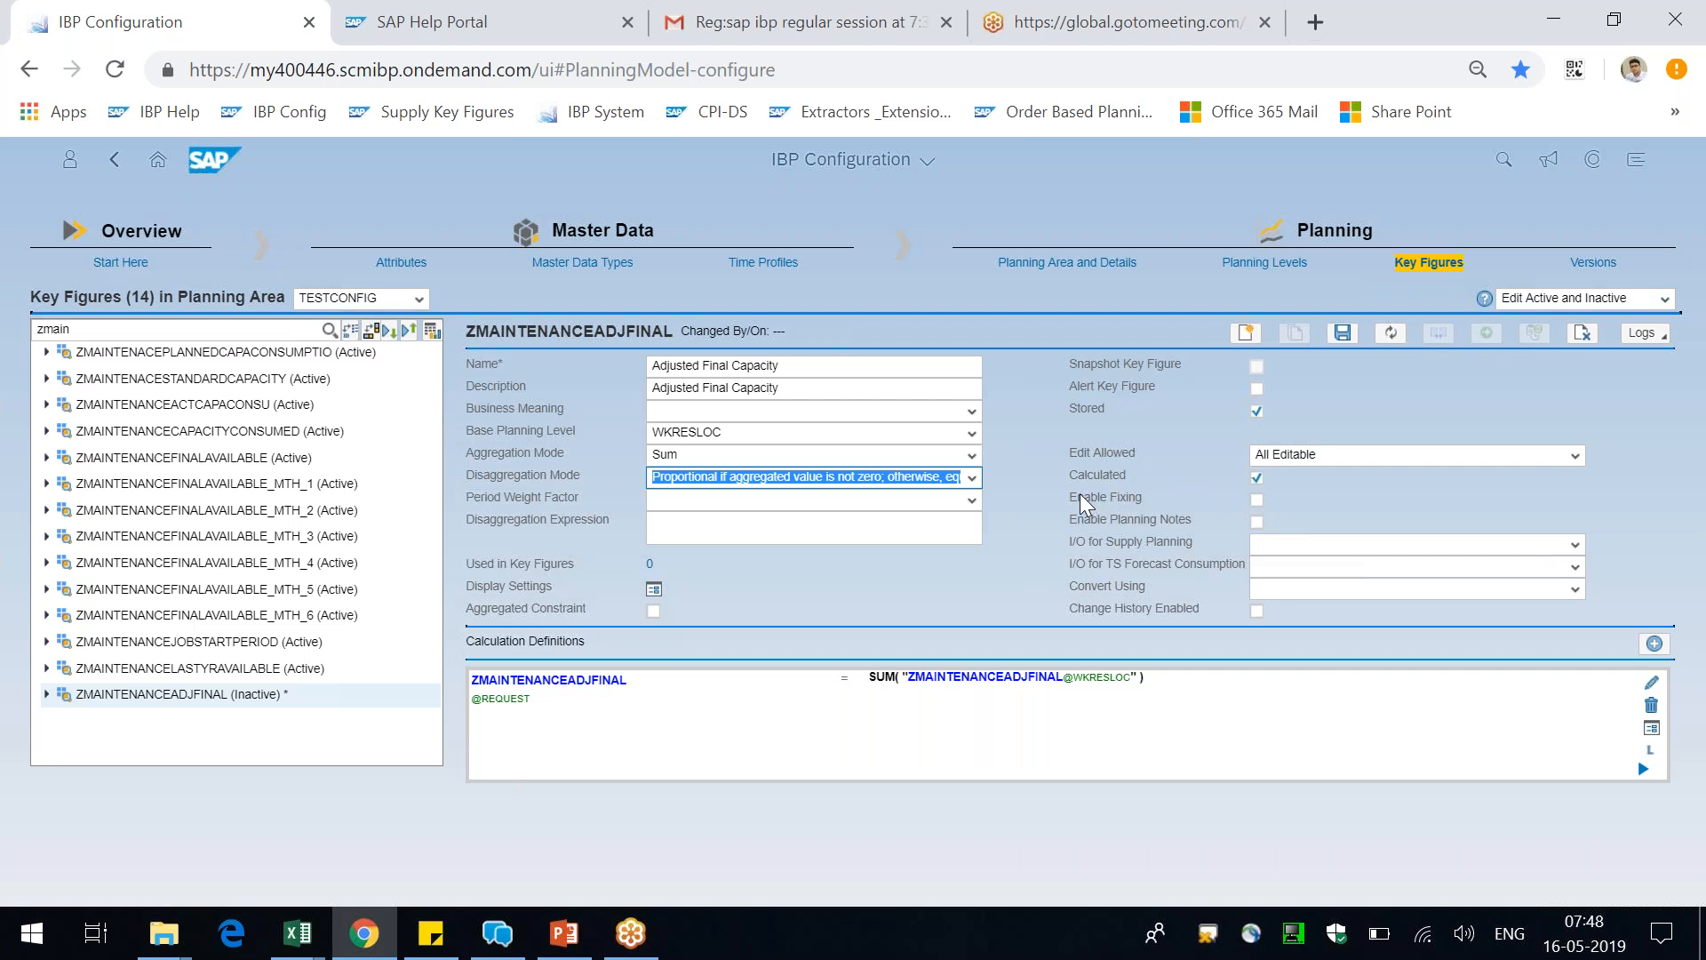
pyautogui.moveTo(1077, 496); pyautogui.dragTo(1122, 497)
pyautogui.click(1143, 497)
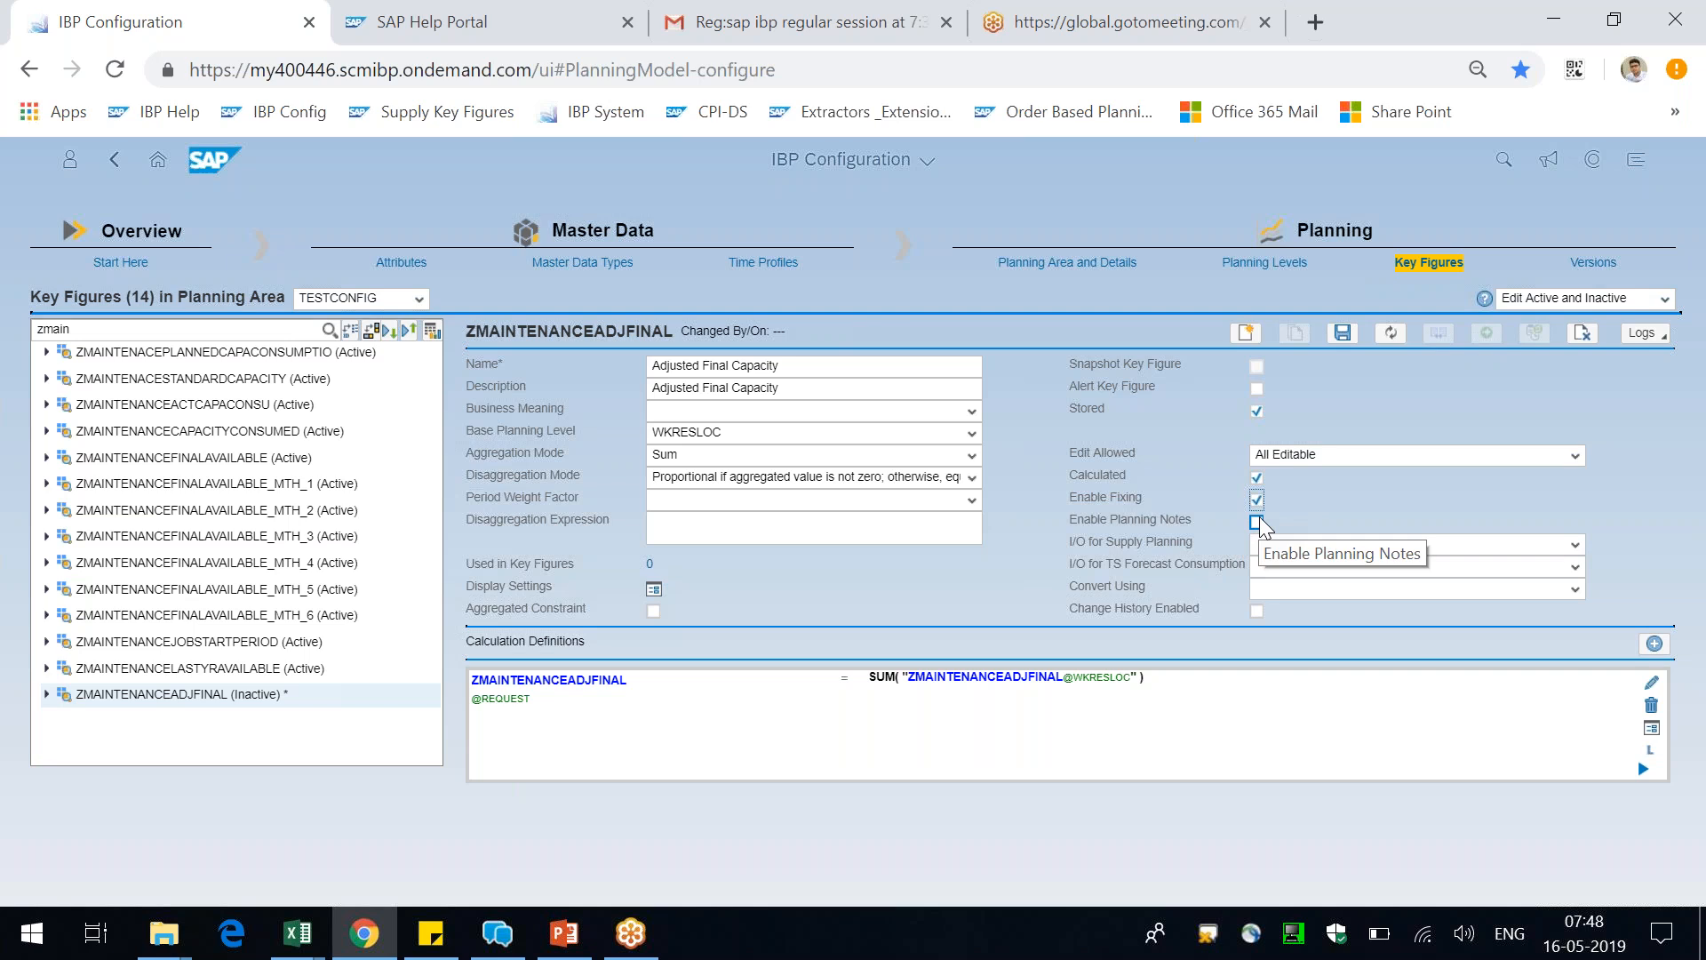
pyautogui.click(1655, 645)
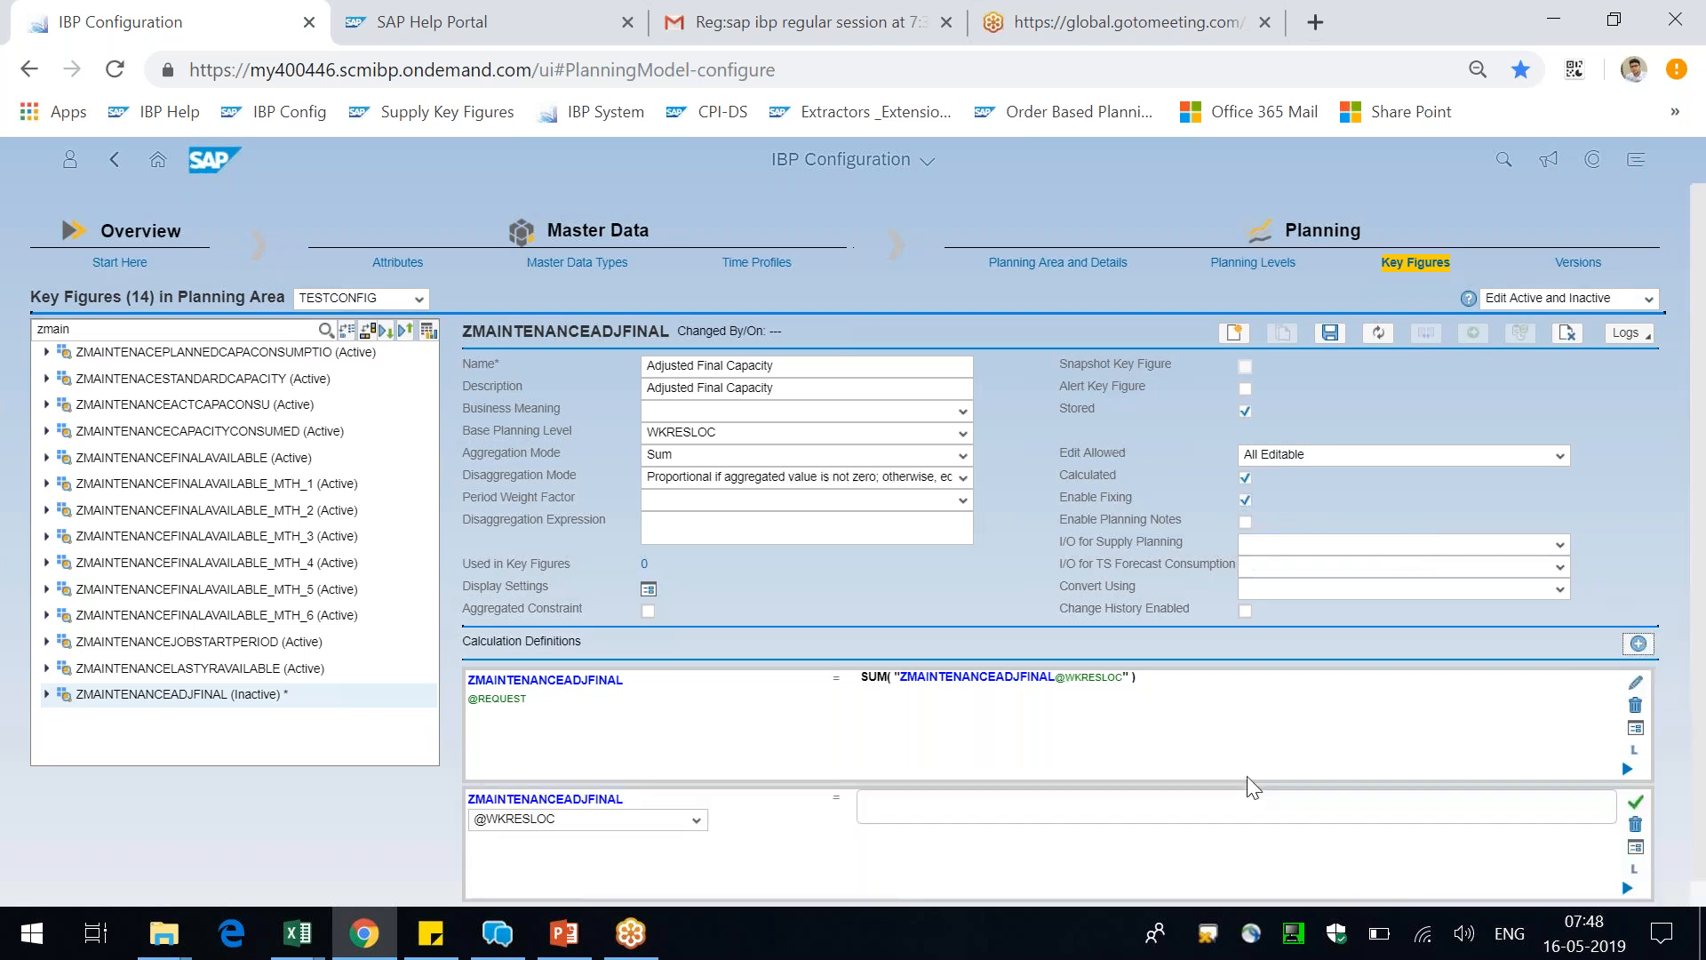
pyautogui.write('IF(')
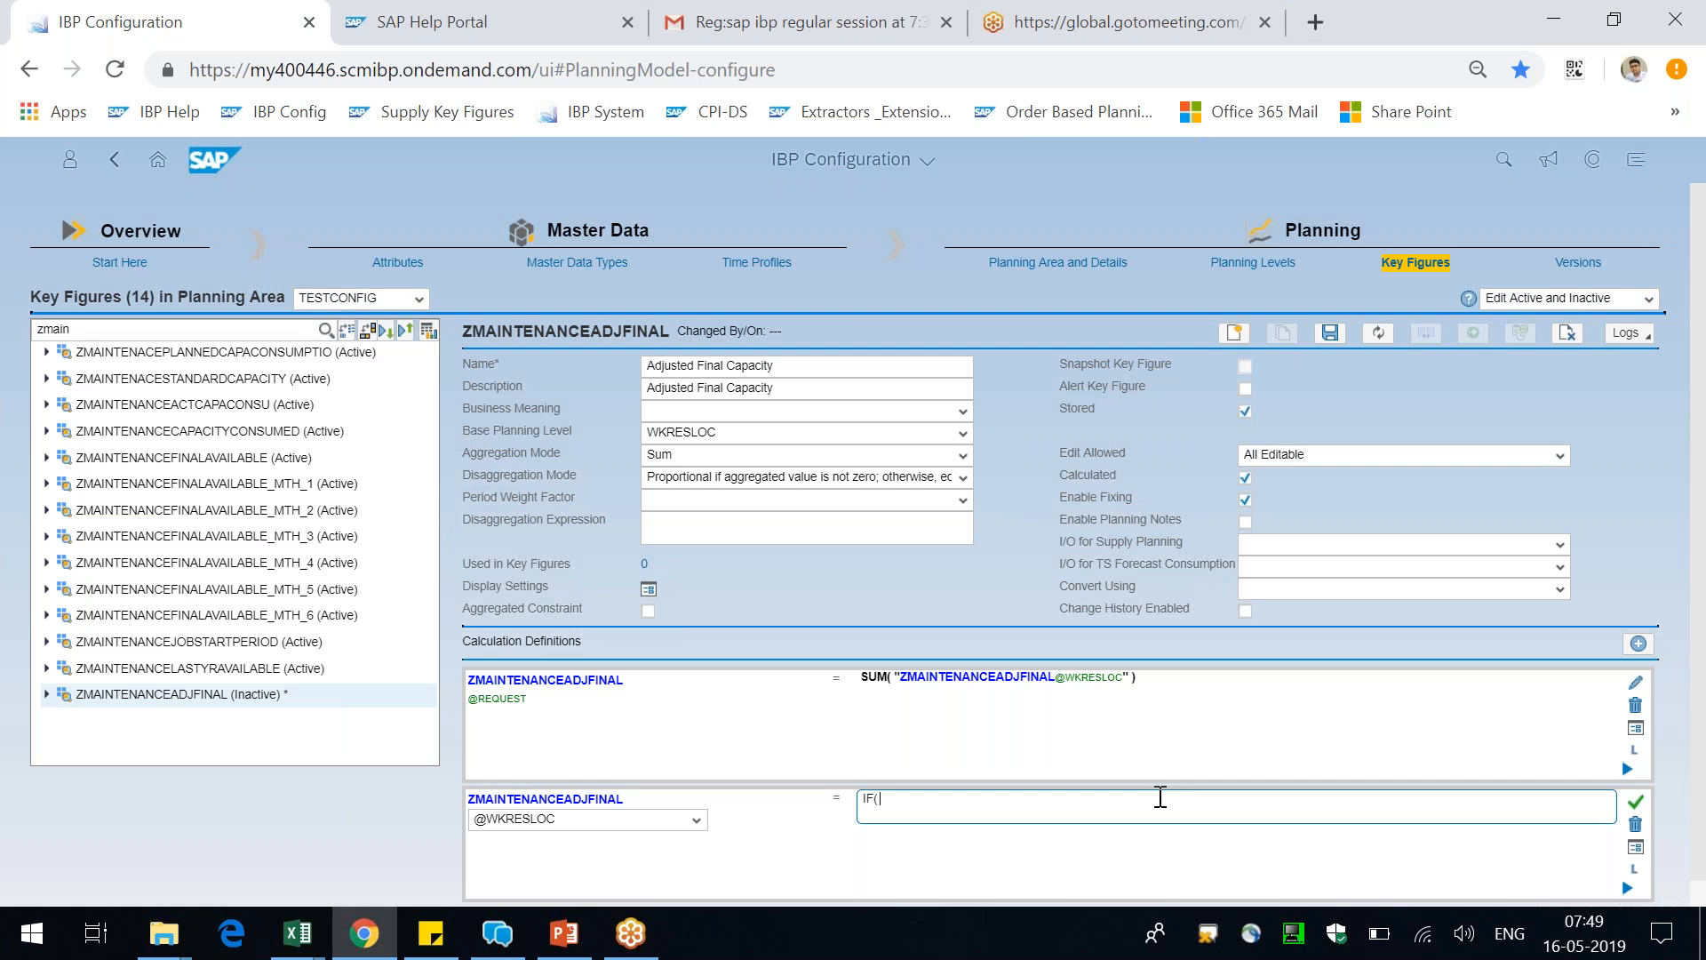
pyautogui.write('ISNULL("')
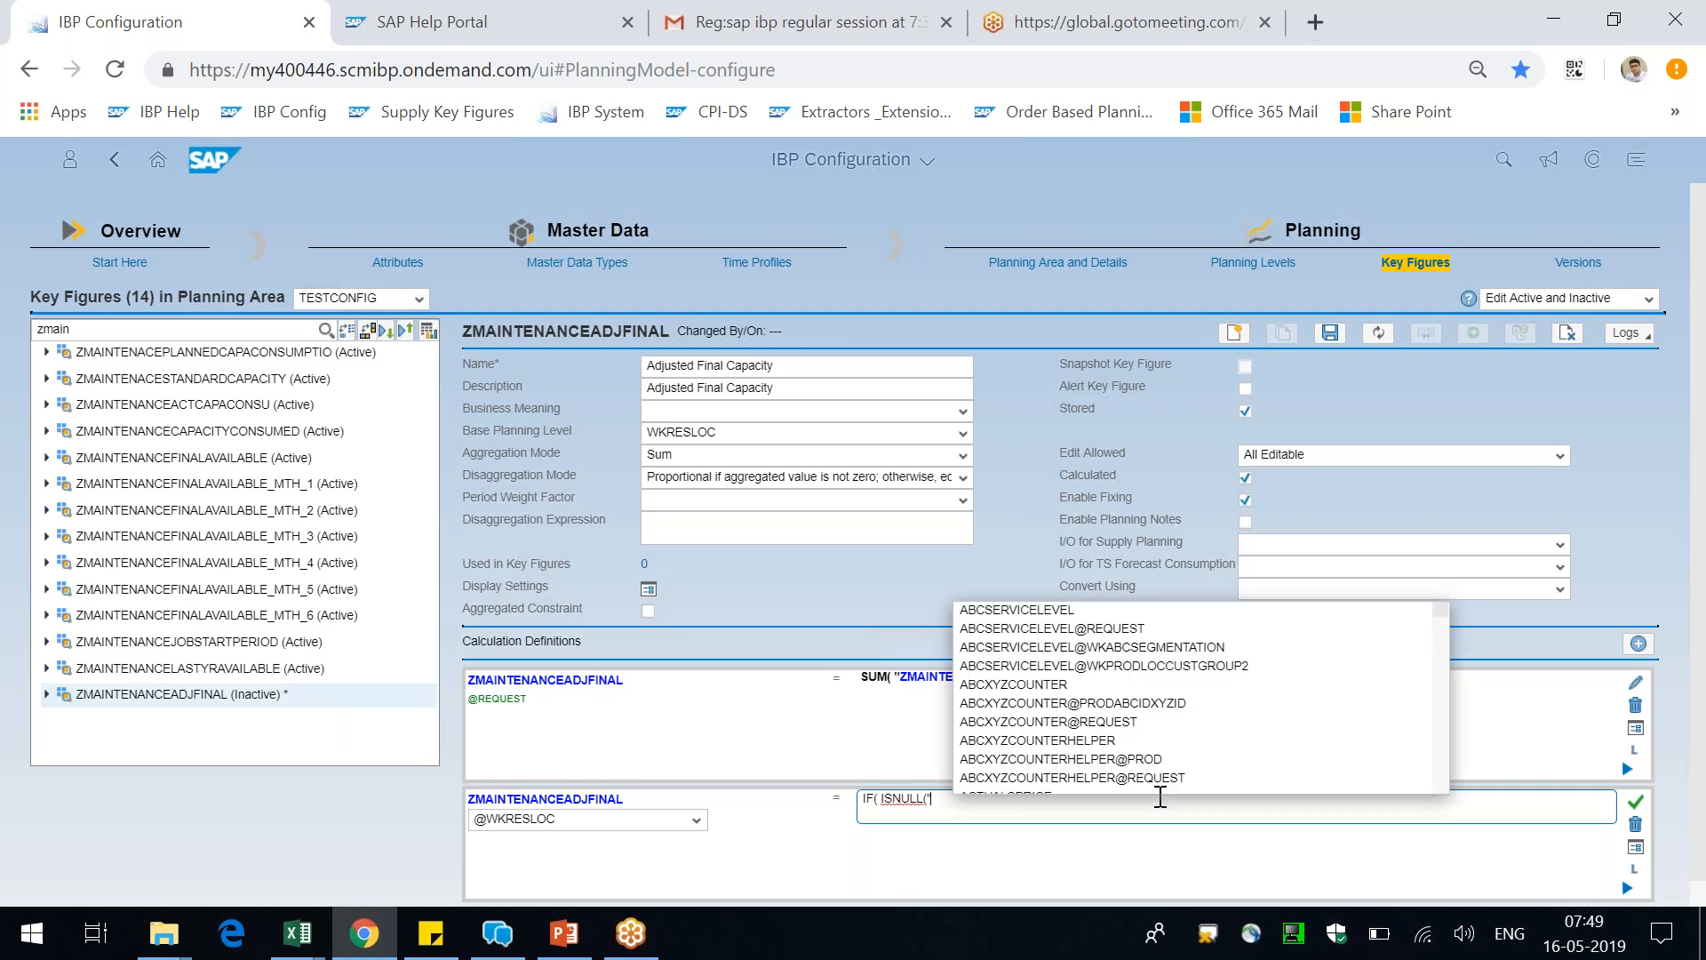
pyautogui.write('ZMAINTE')
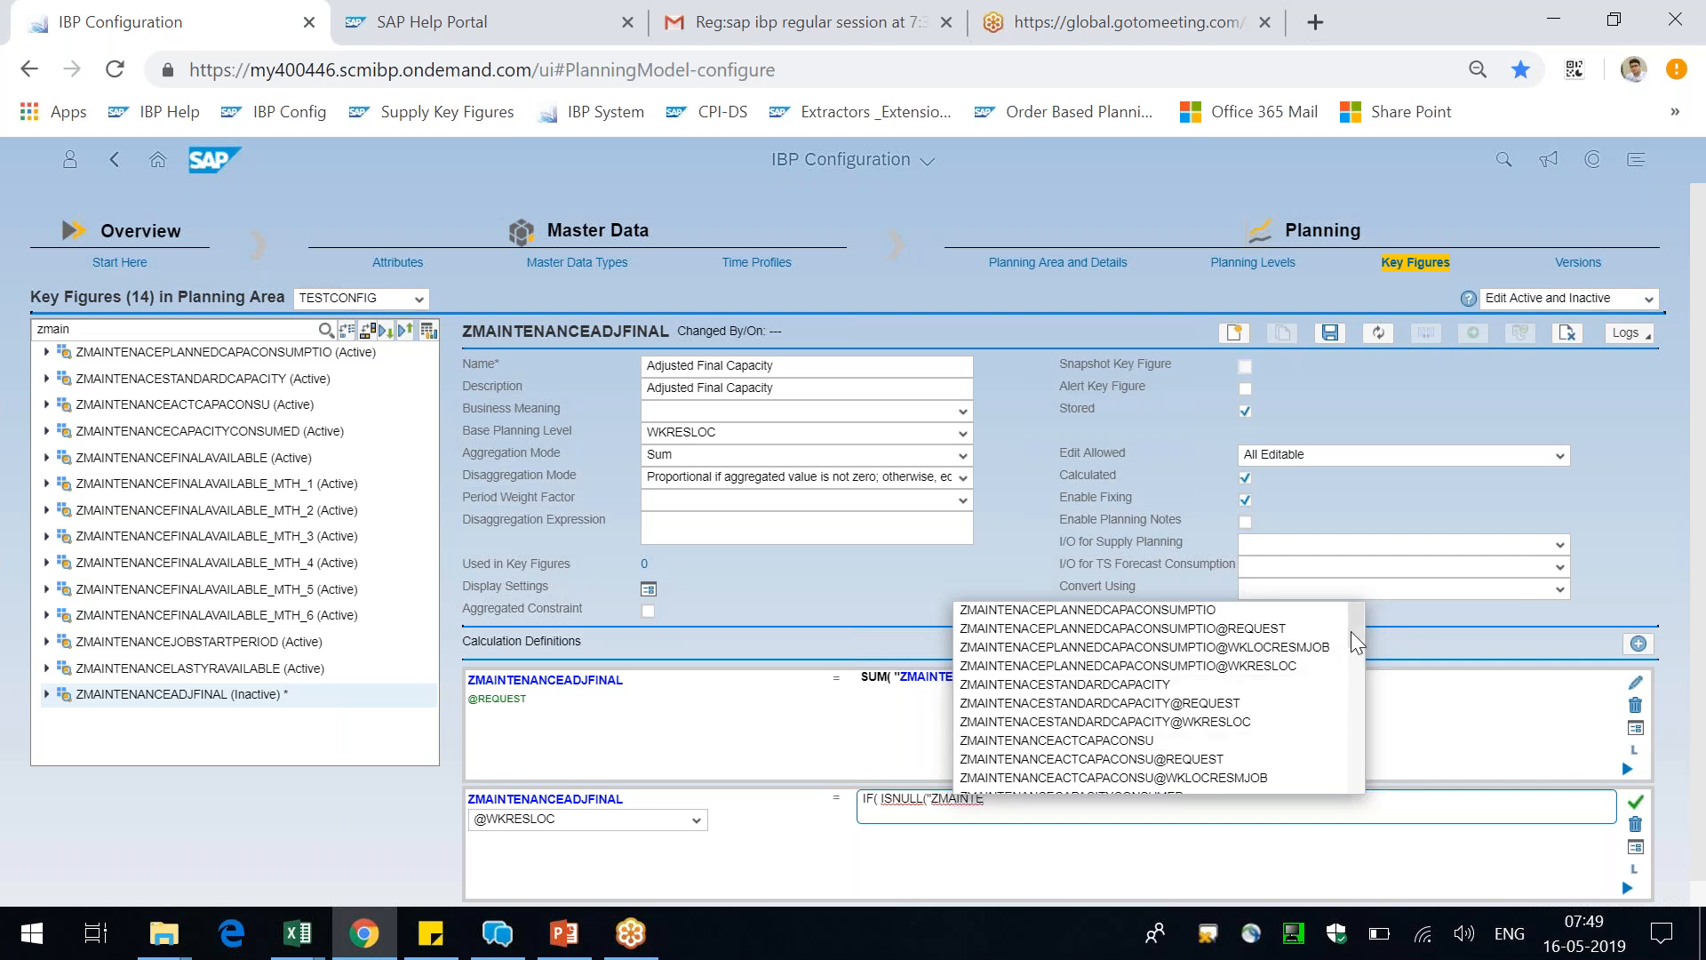
pyautogui.write('NANCEFIN')
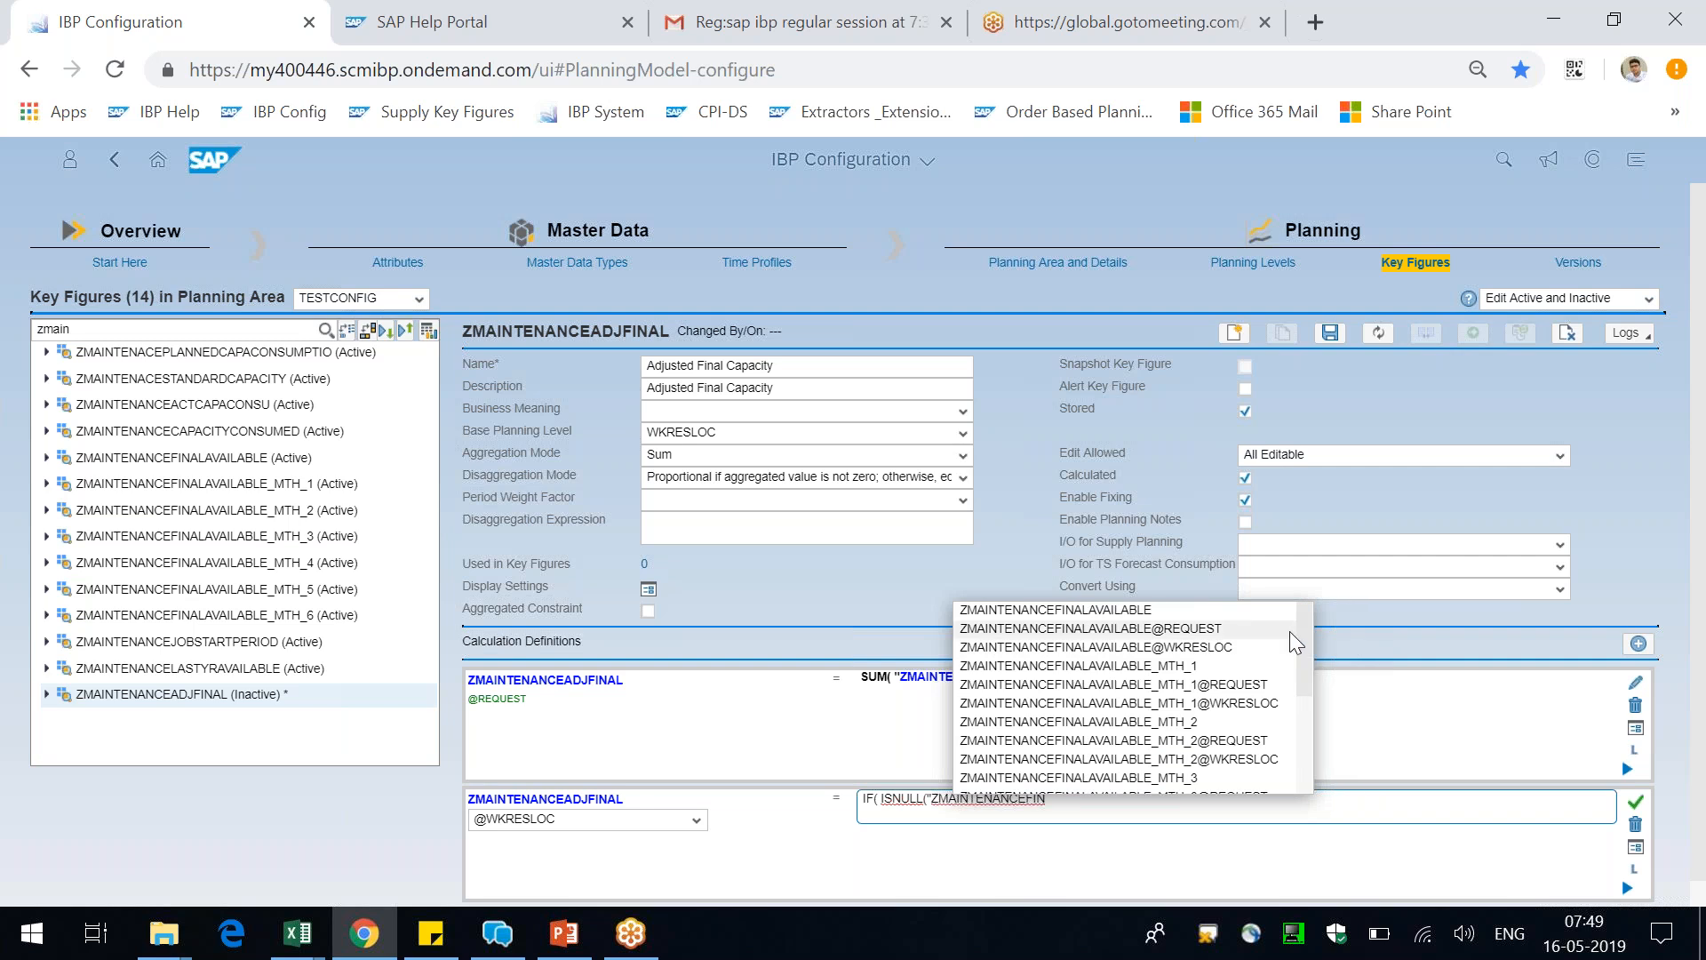
pyautogui.click(1235, 646)
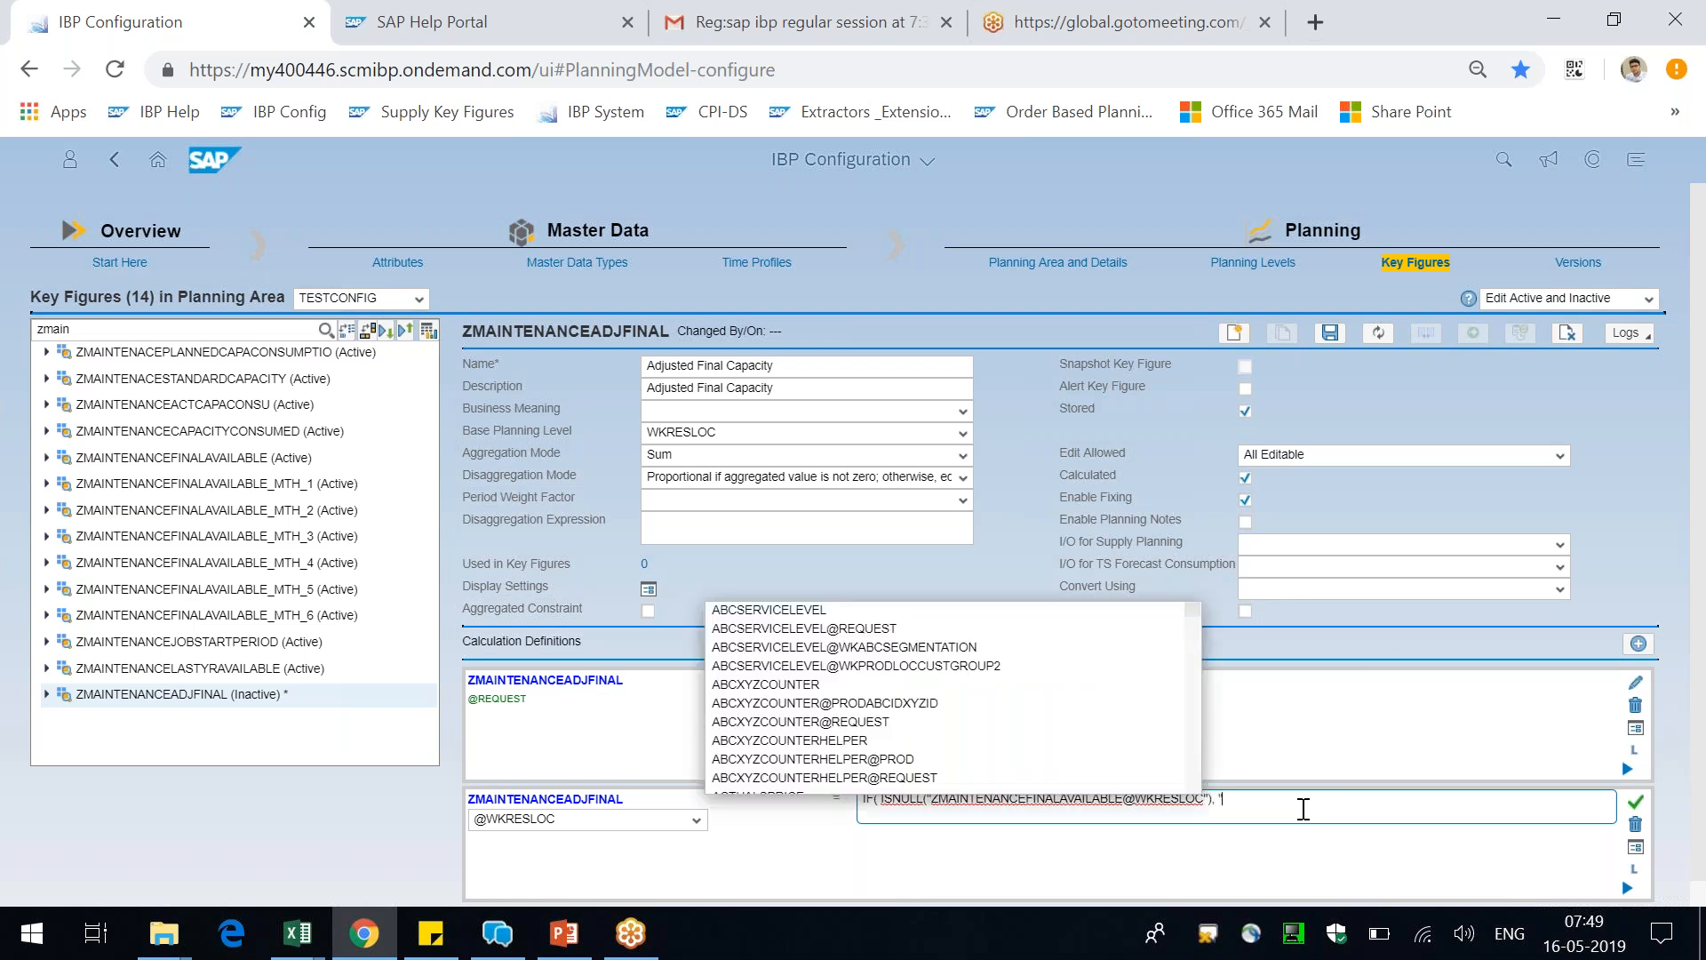
# Enter "ZMAINTENANCEFINALAVAILABLE@WKRESLOC" as the value the IF calculation returns when the condition is true
pyautogui.write('ZMAIN')
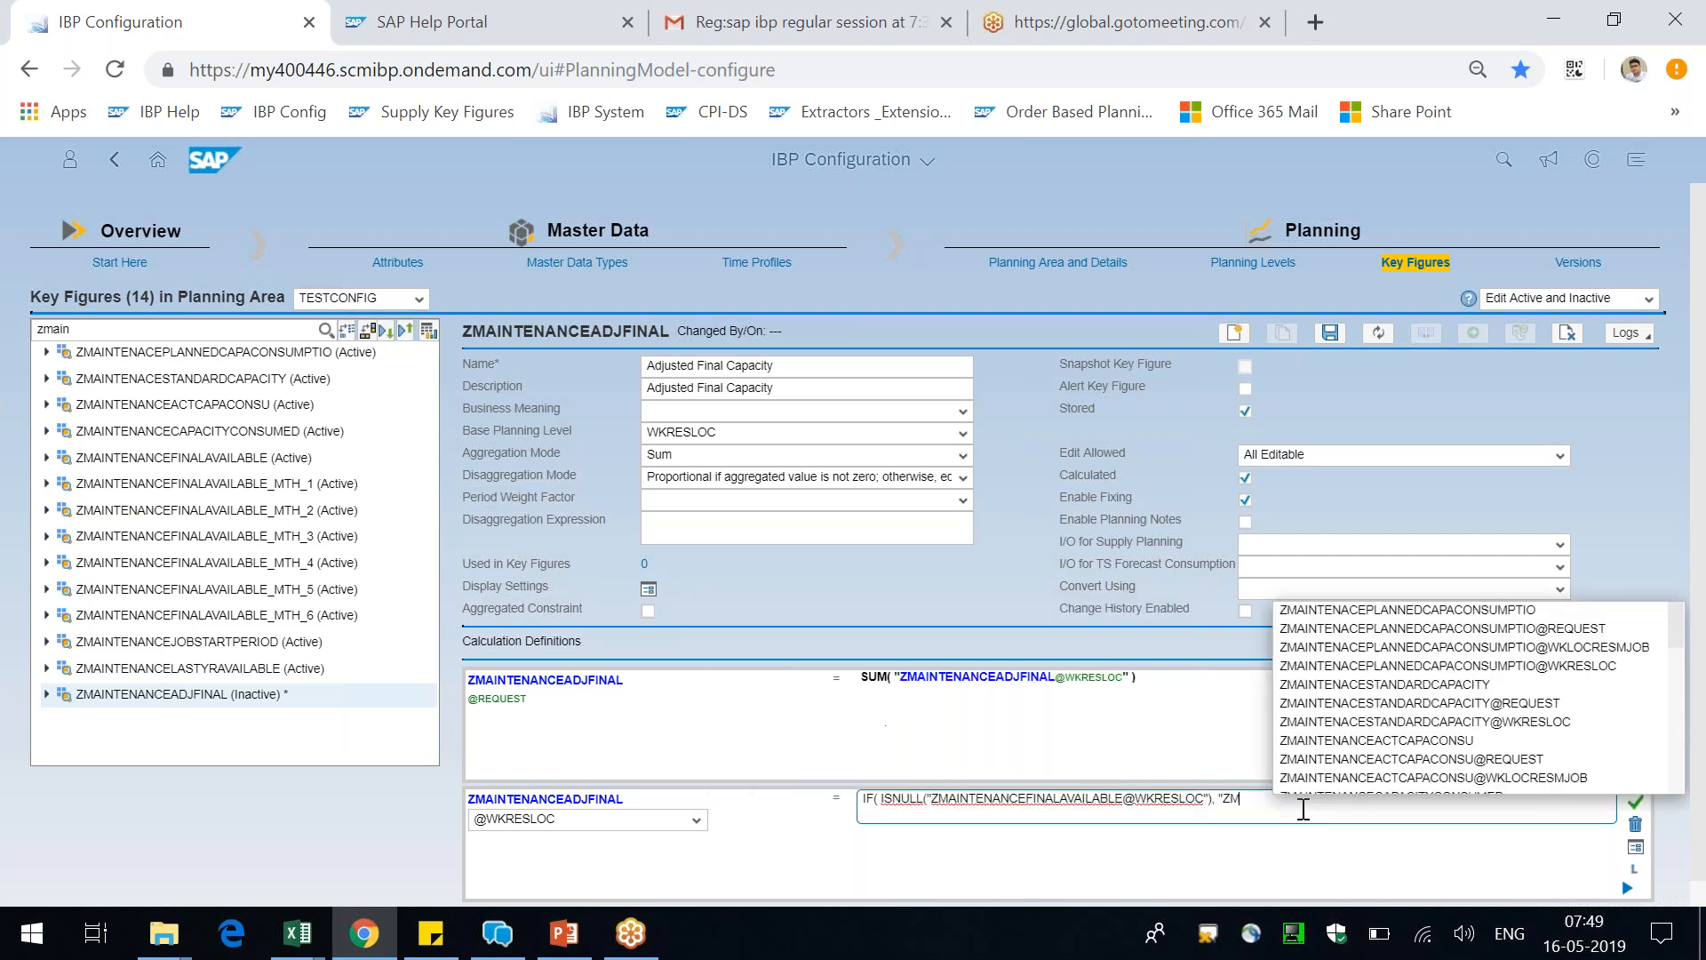
pyautogui.write('TENANCEFINAL')
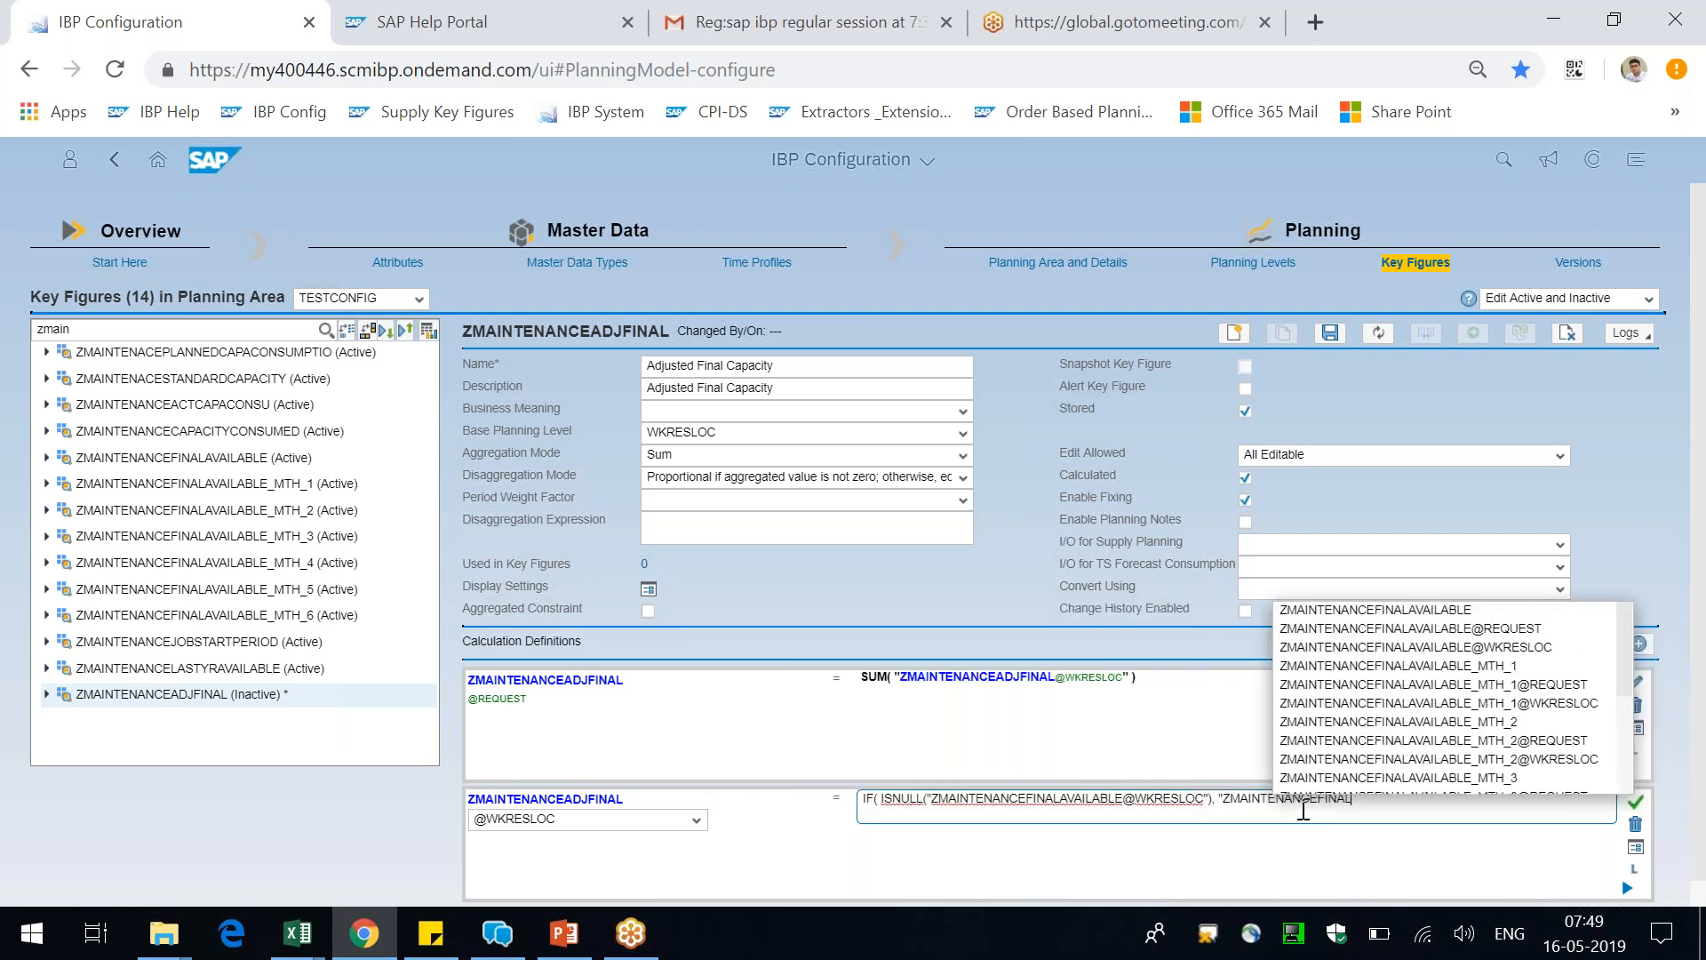
pyautogui.click(1502, 631)
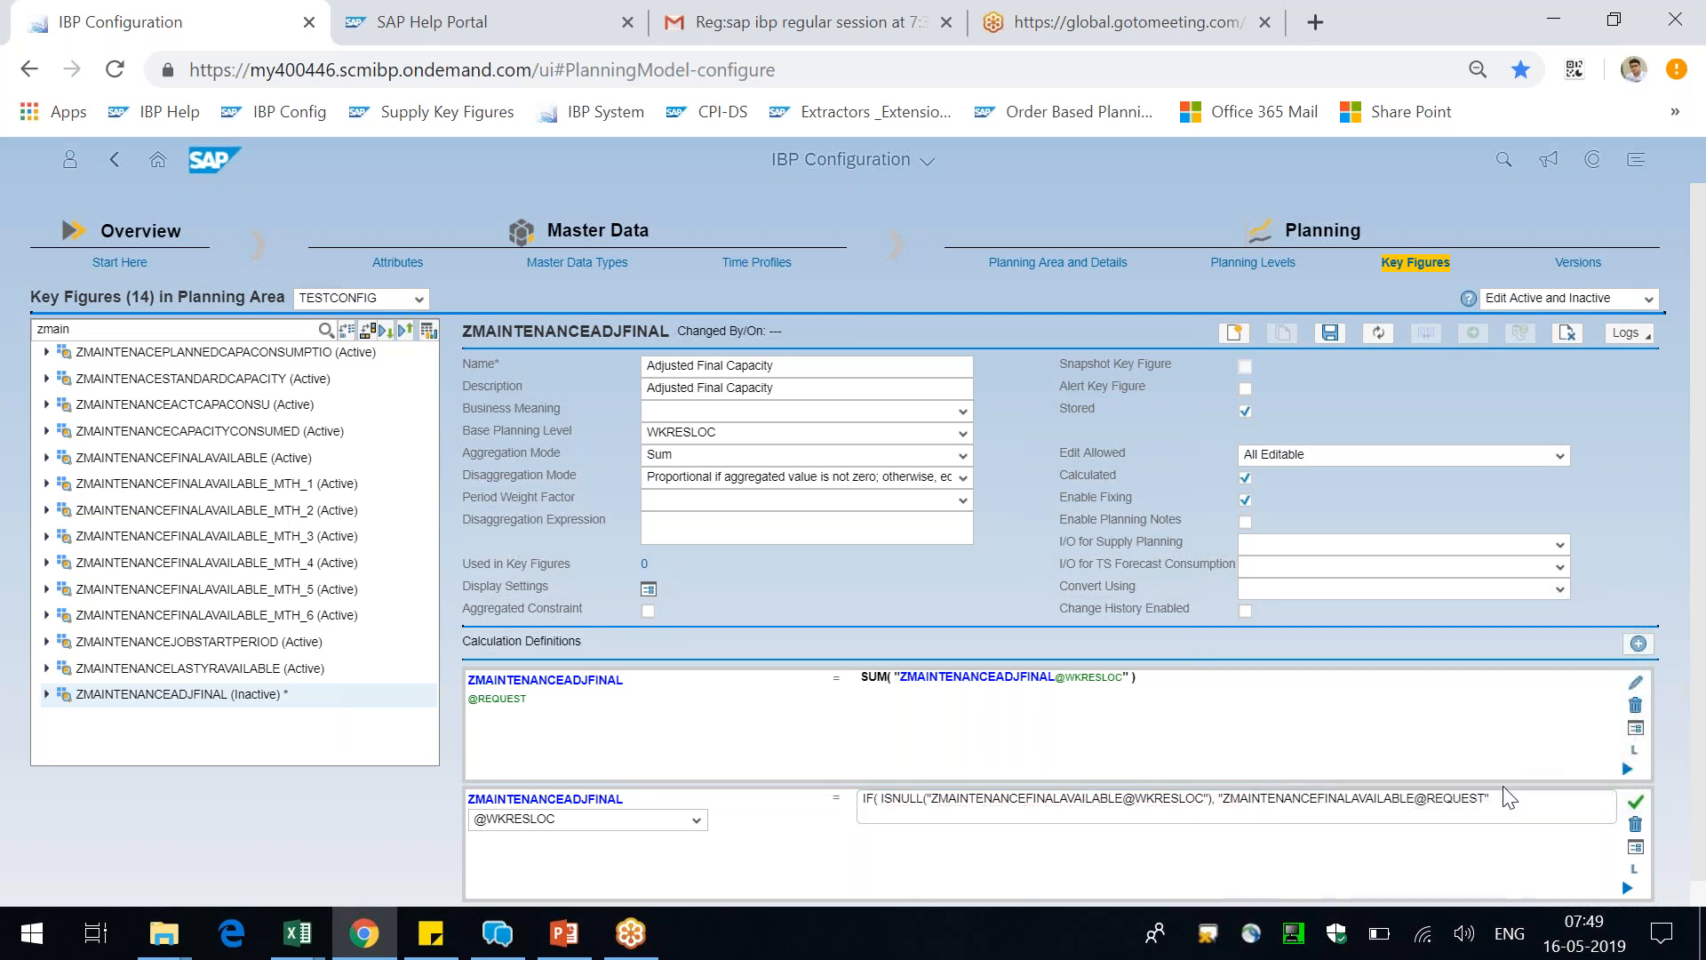
pyautogui.moveTo(1434, 799); pyautogui.dragTo(1557, 804)
pyautogui.press('BackSpace')
pyautogui.press('BackSpace')
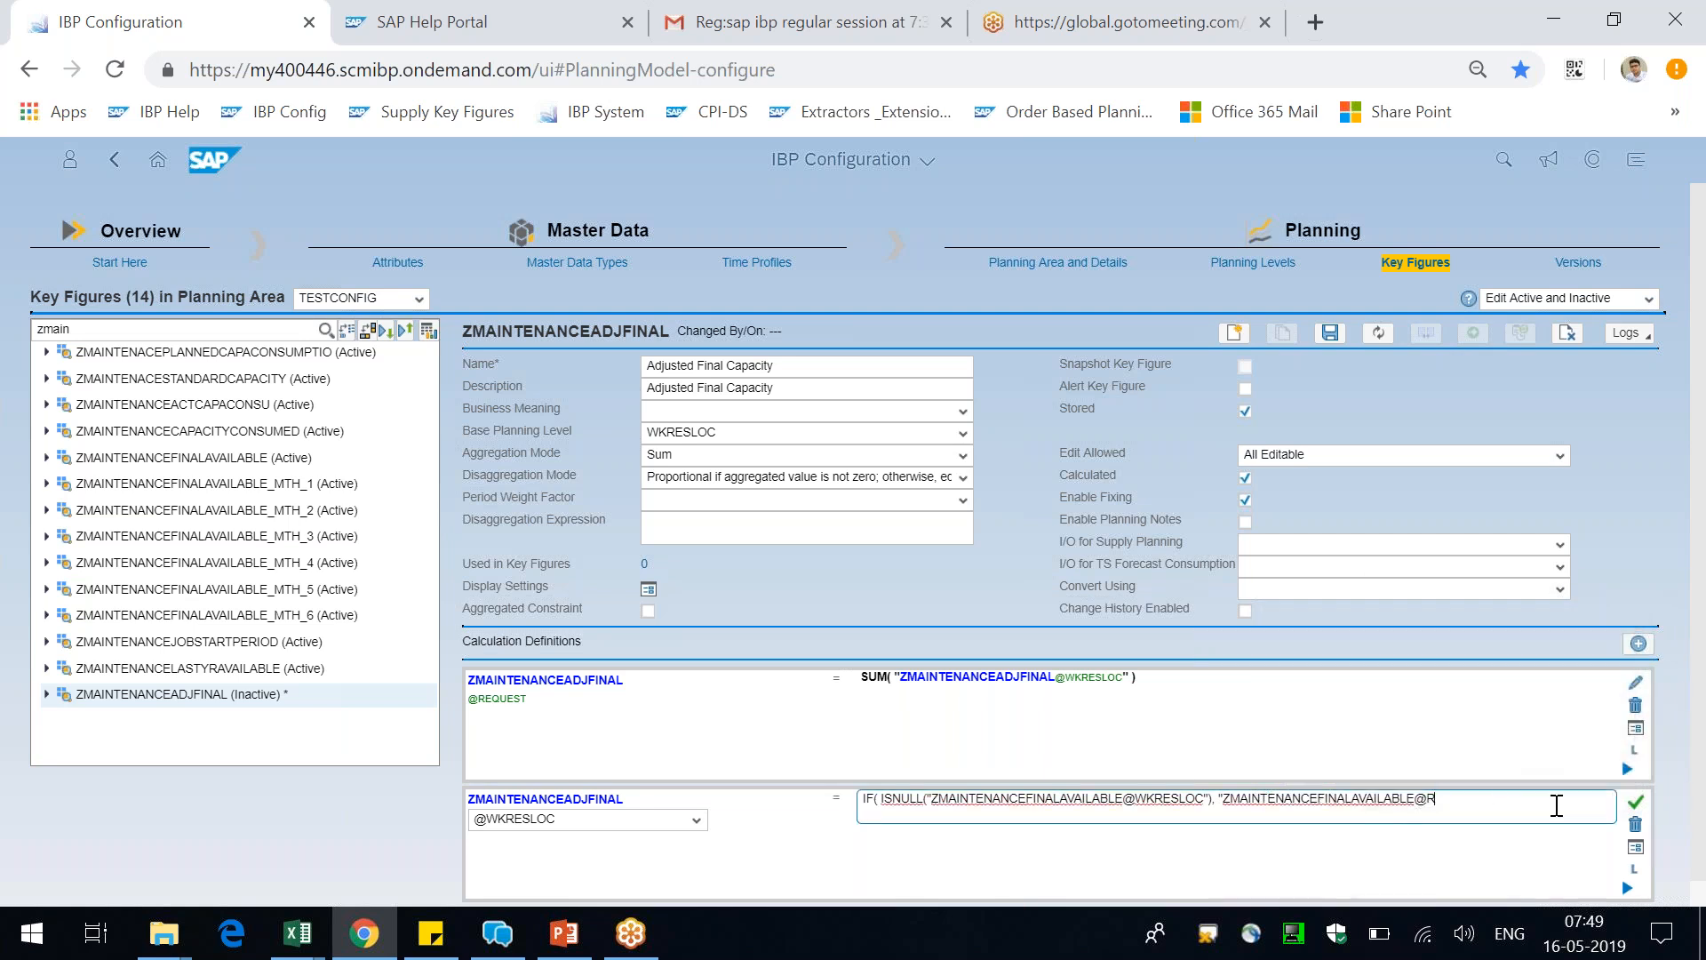
pyautogui.write('WKRESLOC')
pyautogui.click(1475, 828)
pyautogui.write('",')
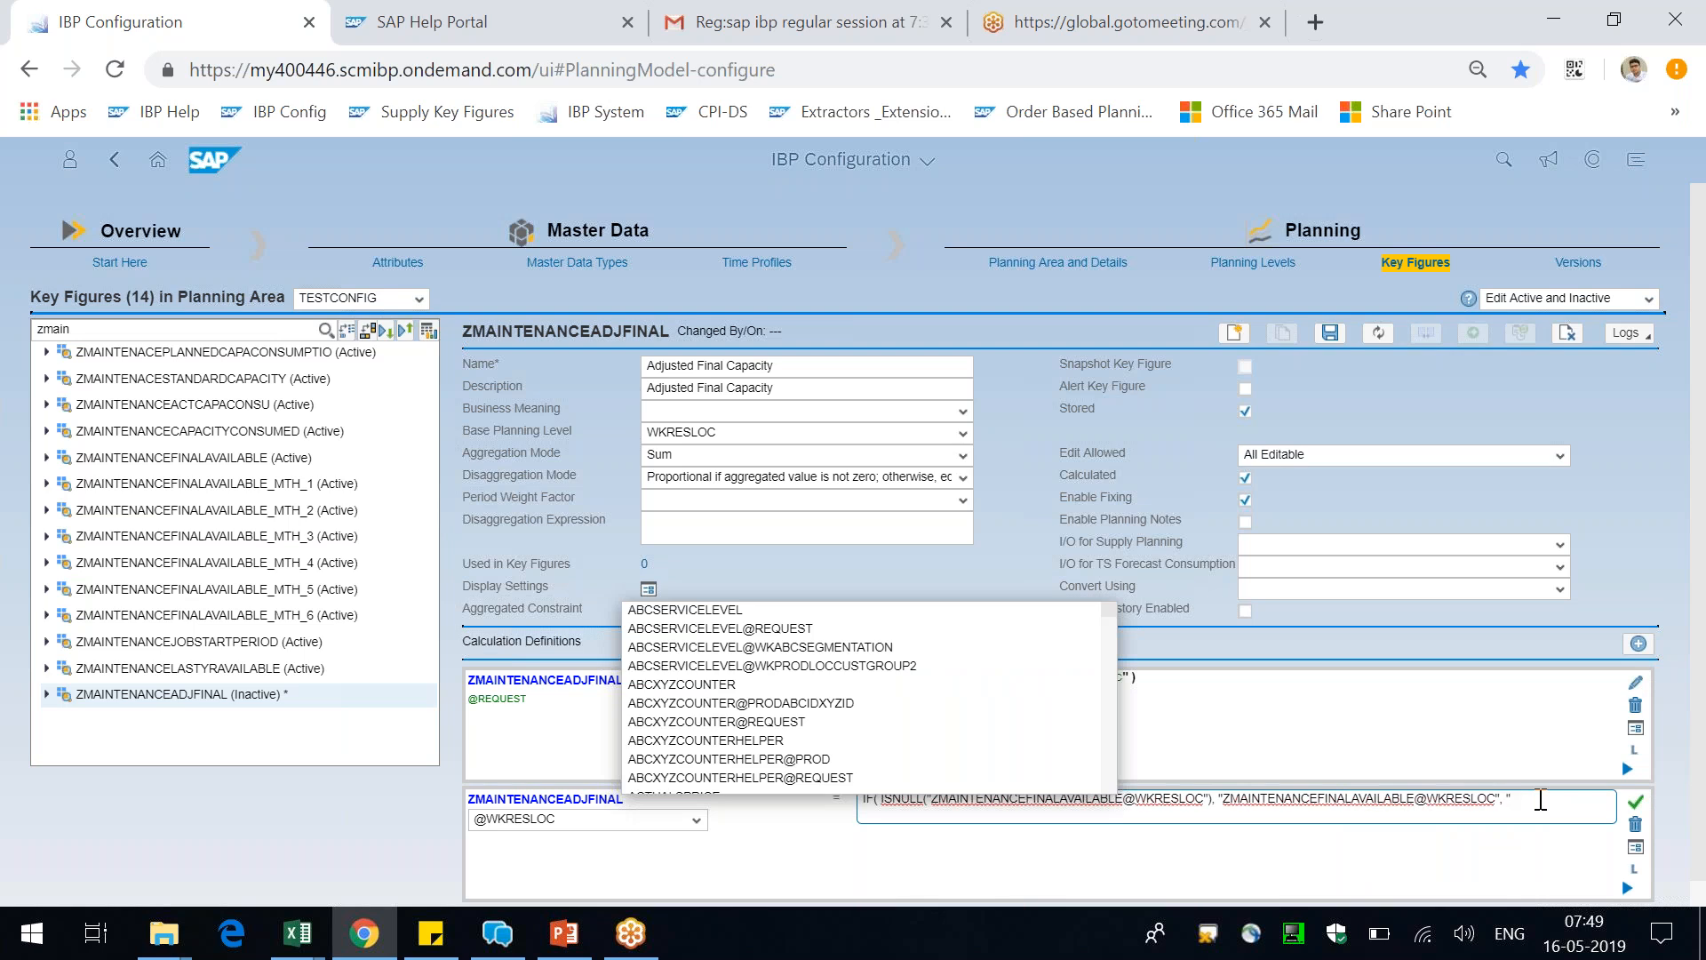
pyautogui.write('ZMAINTENANE')
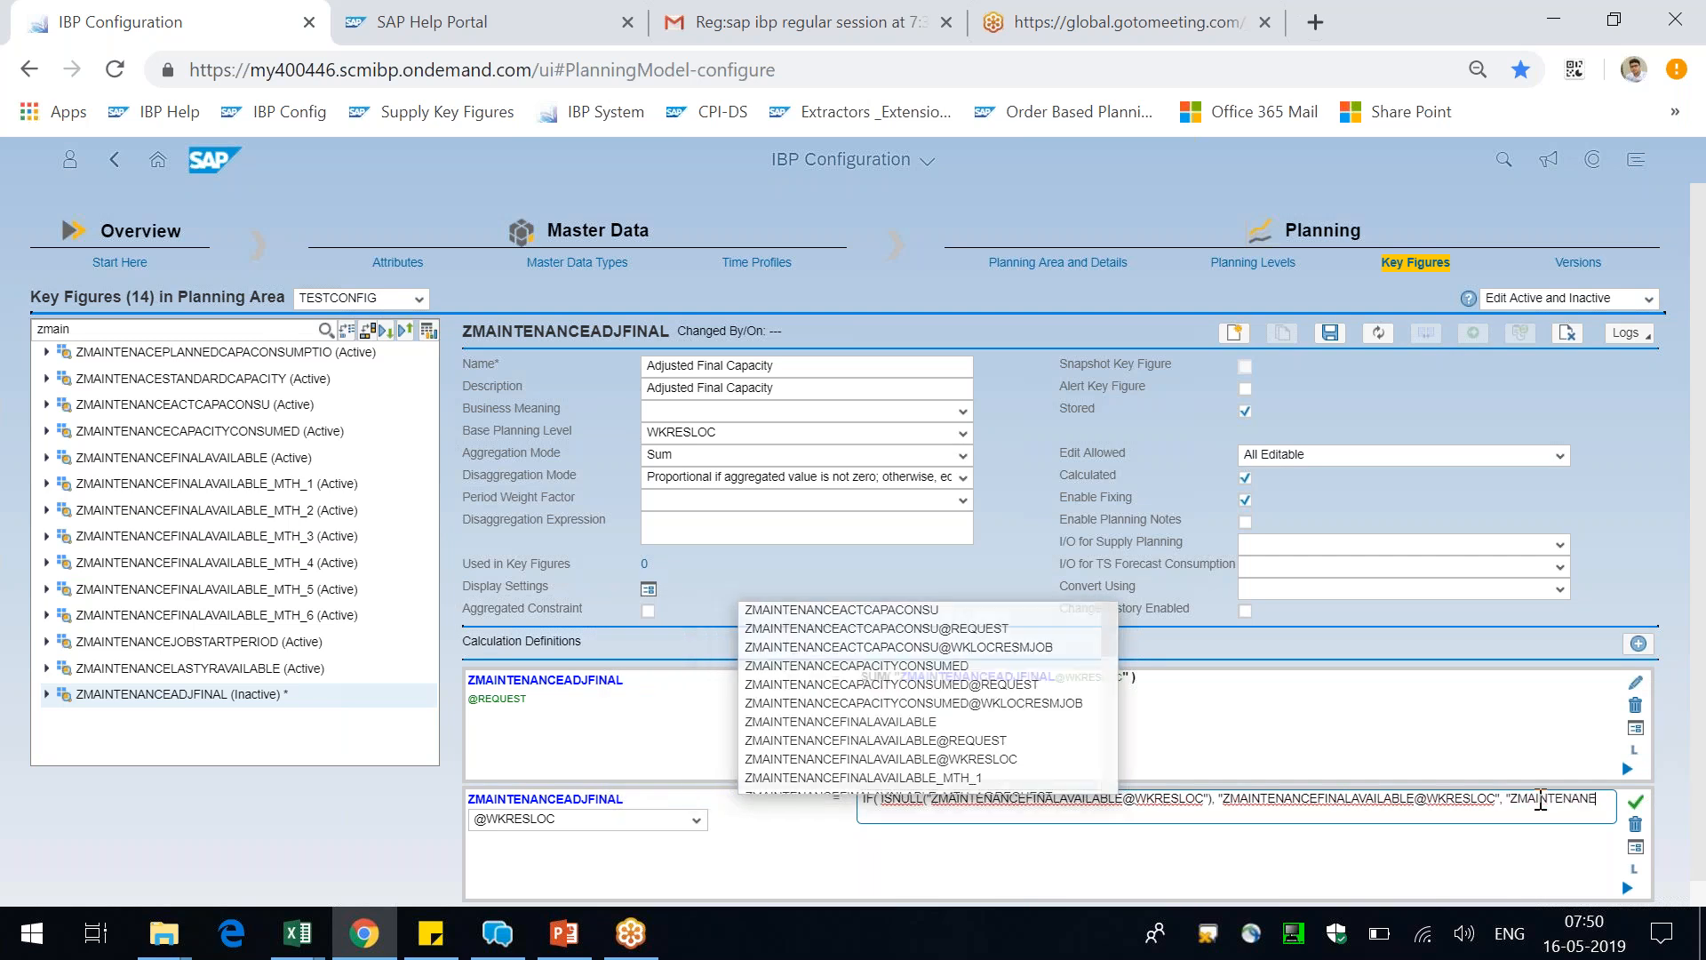
pyautogui.press('BackSpace')
pyautogui.write('CEAD')
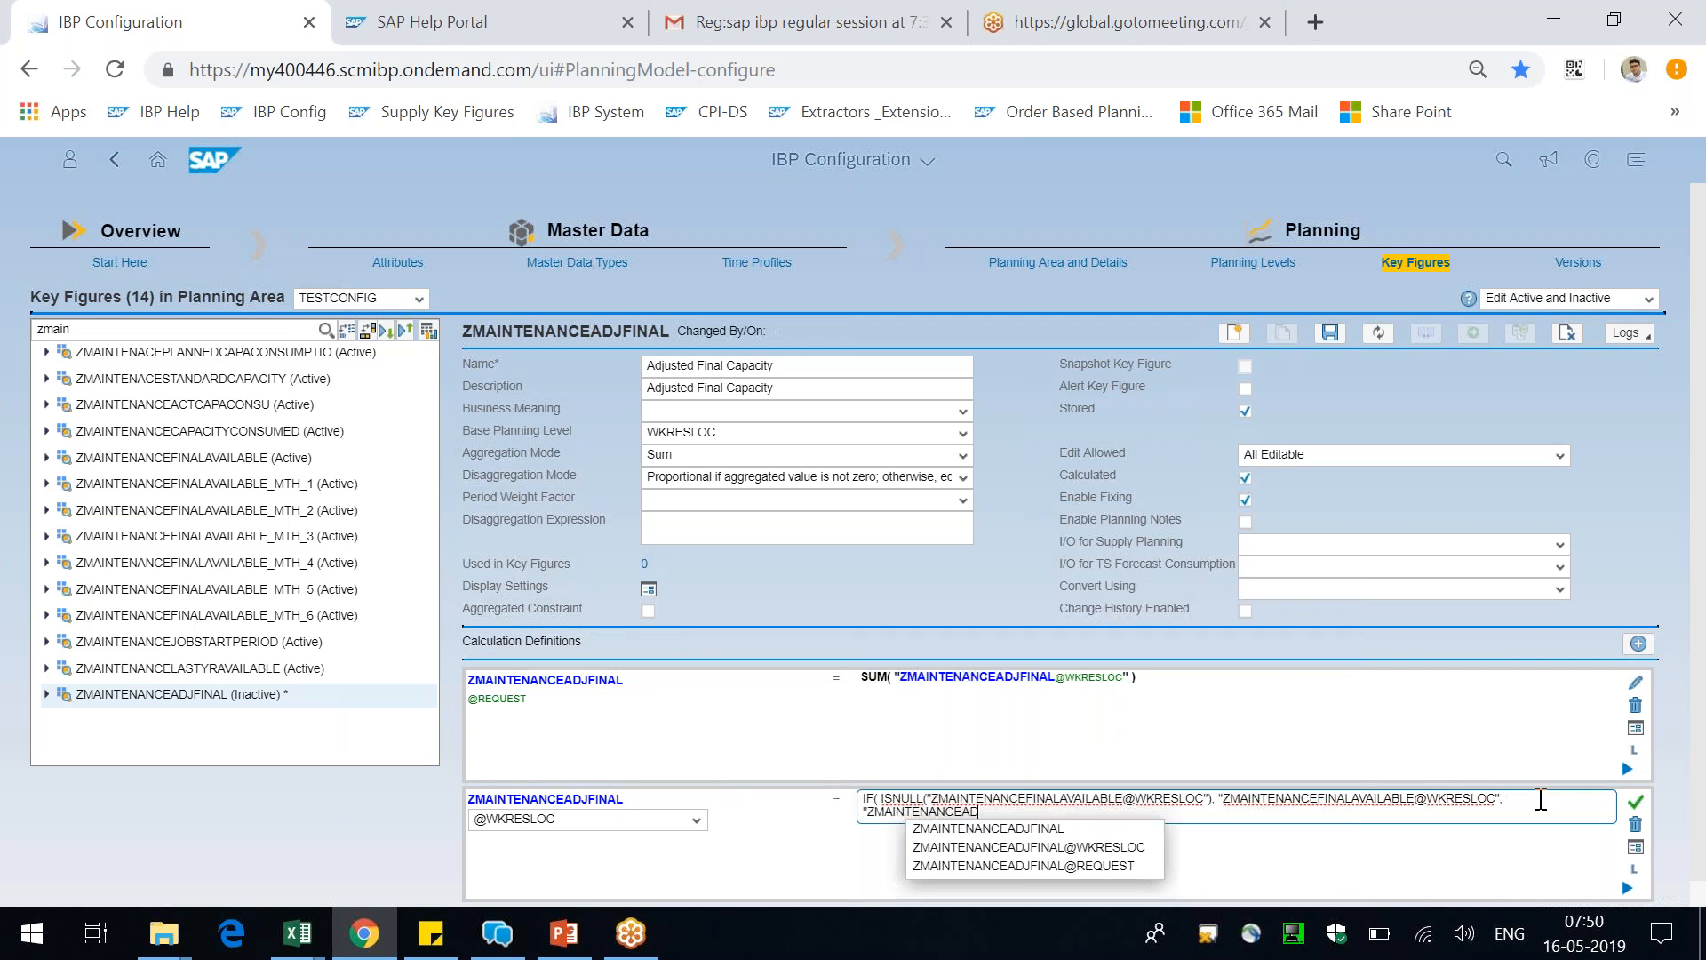
pyautogui.click(1108, 851)
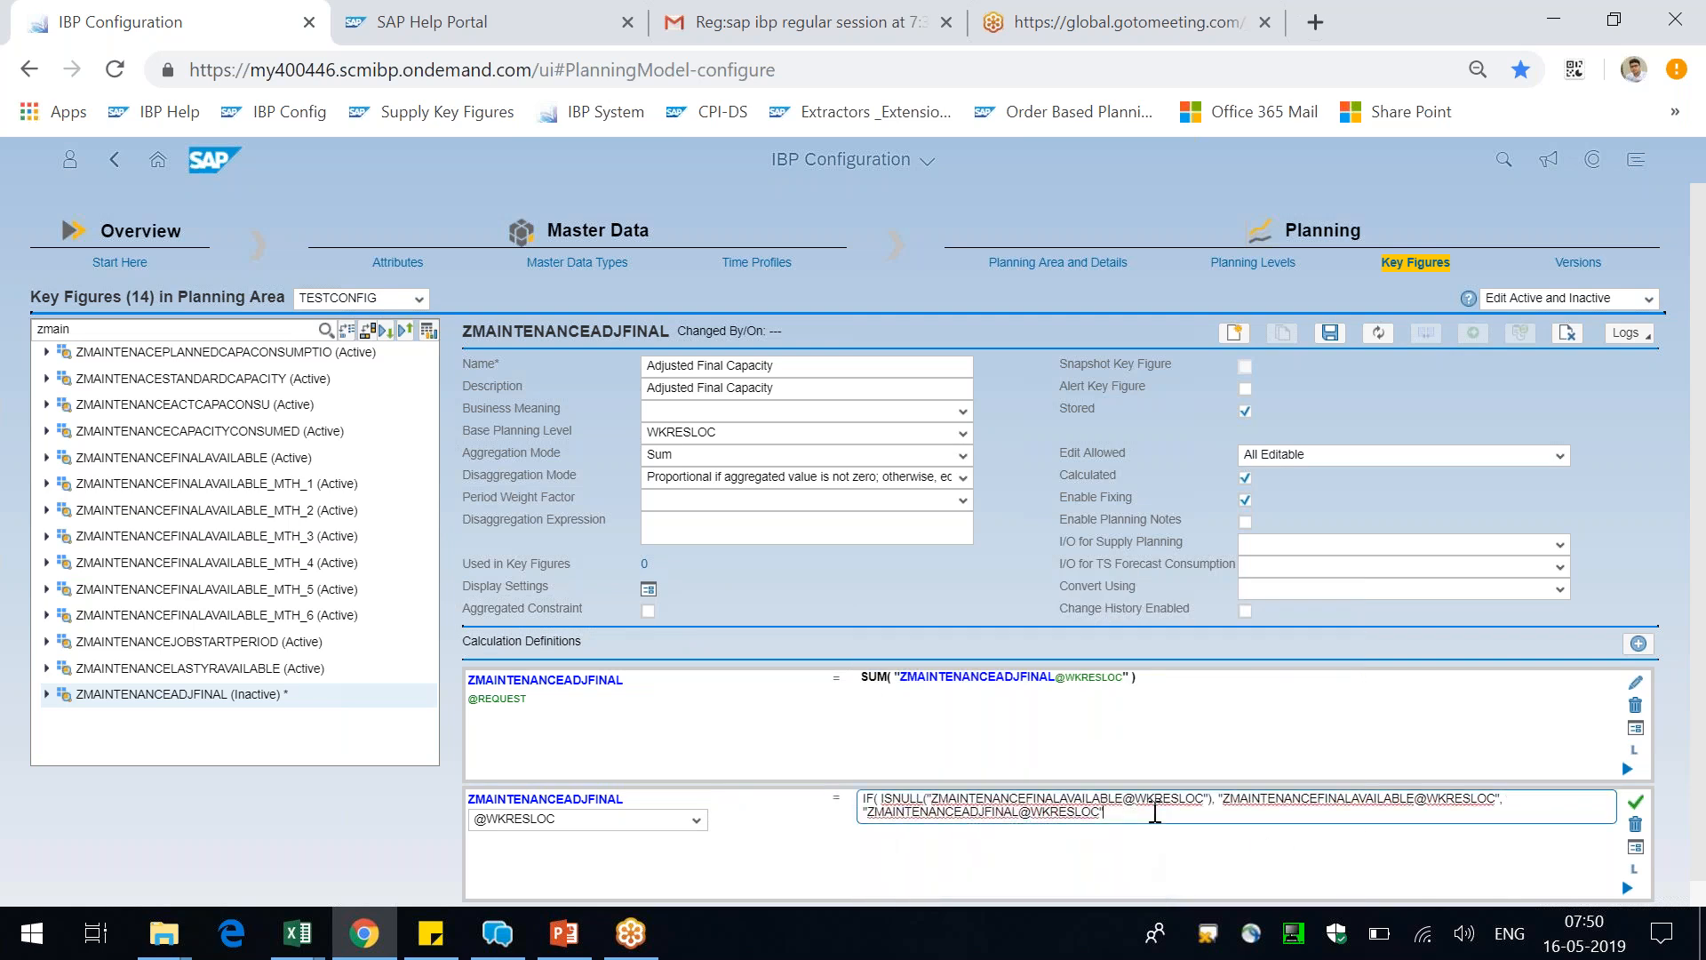
pyautogui.write(')')
pyautogui.click(1636, 806)
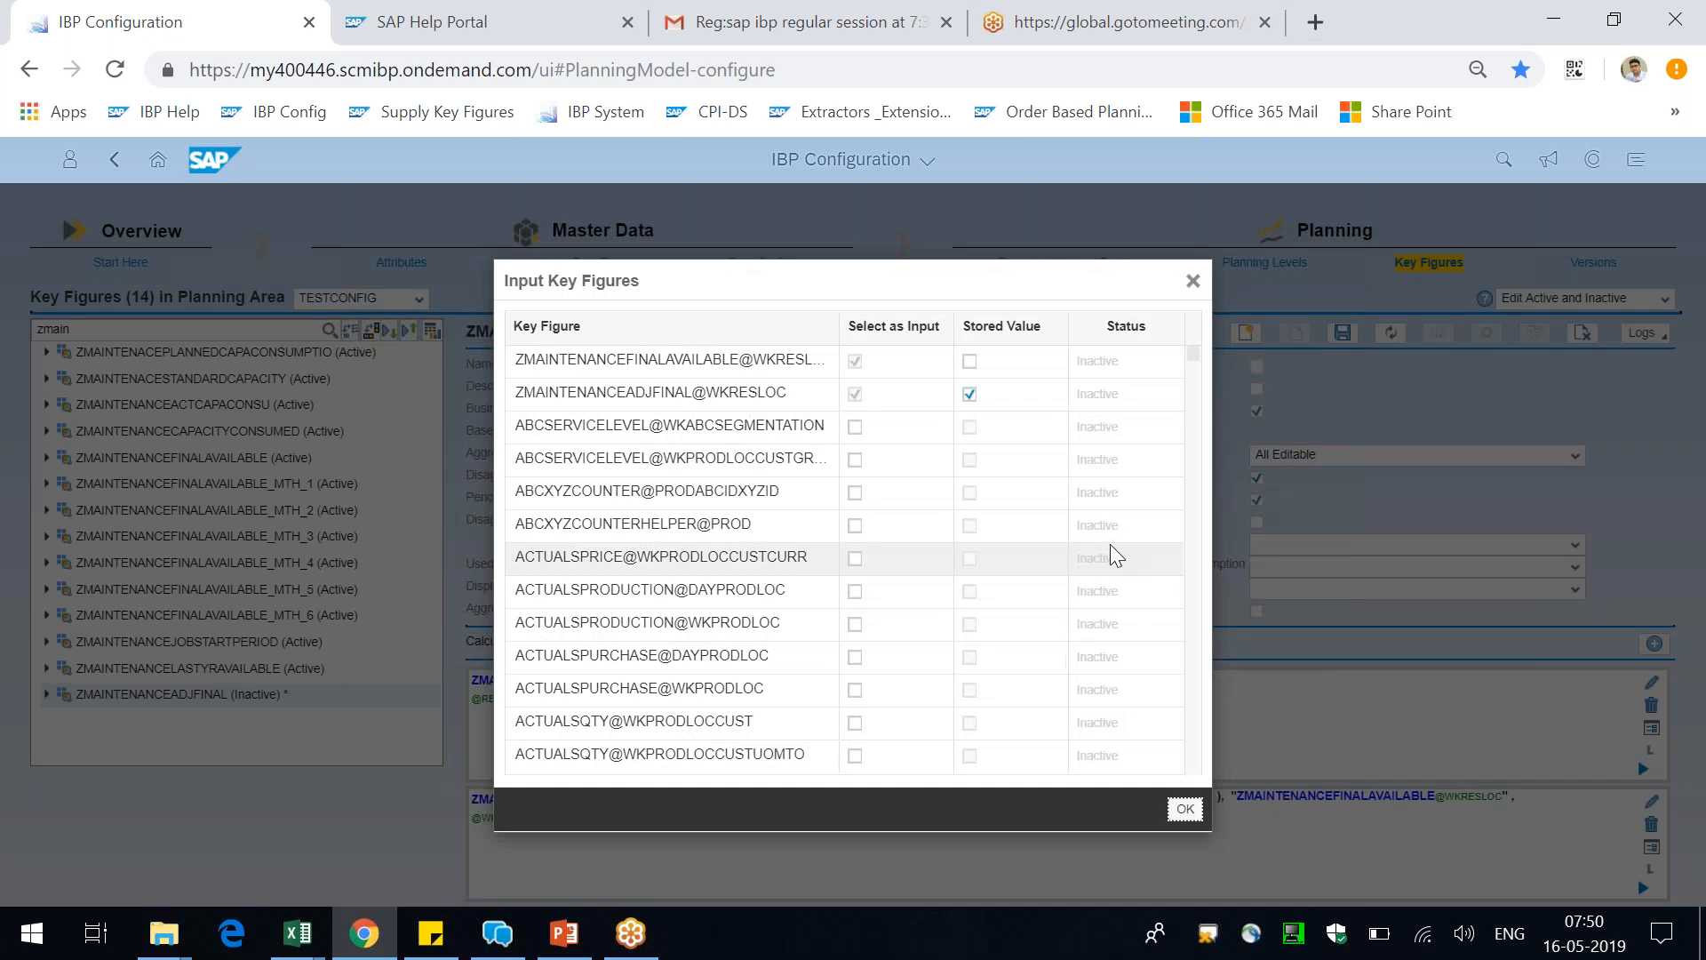
# Widen the Input Key Figures list and accept the inputs with ZMAINTENANCEADJFINAL@WKRESLOC used as a stored value
pyautogui.click(839, 327)
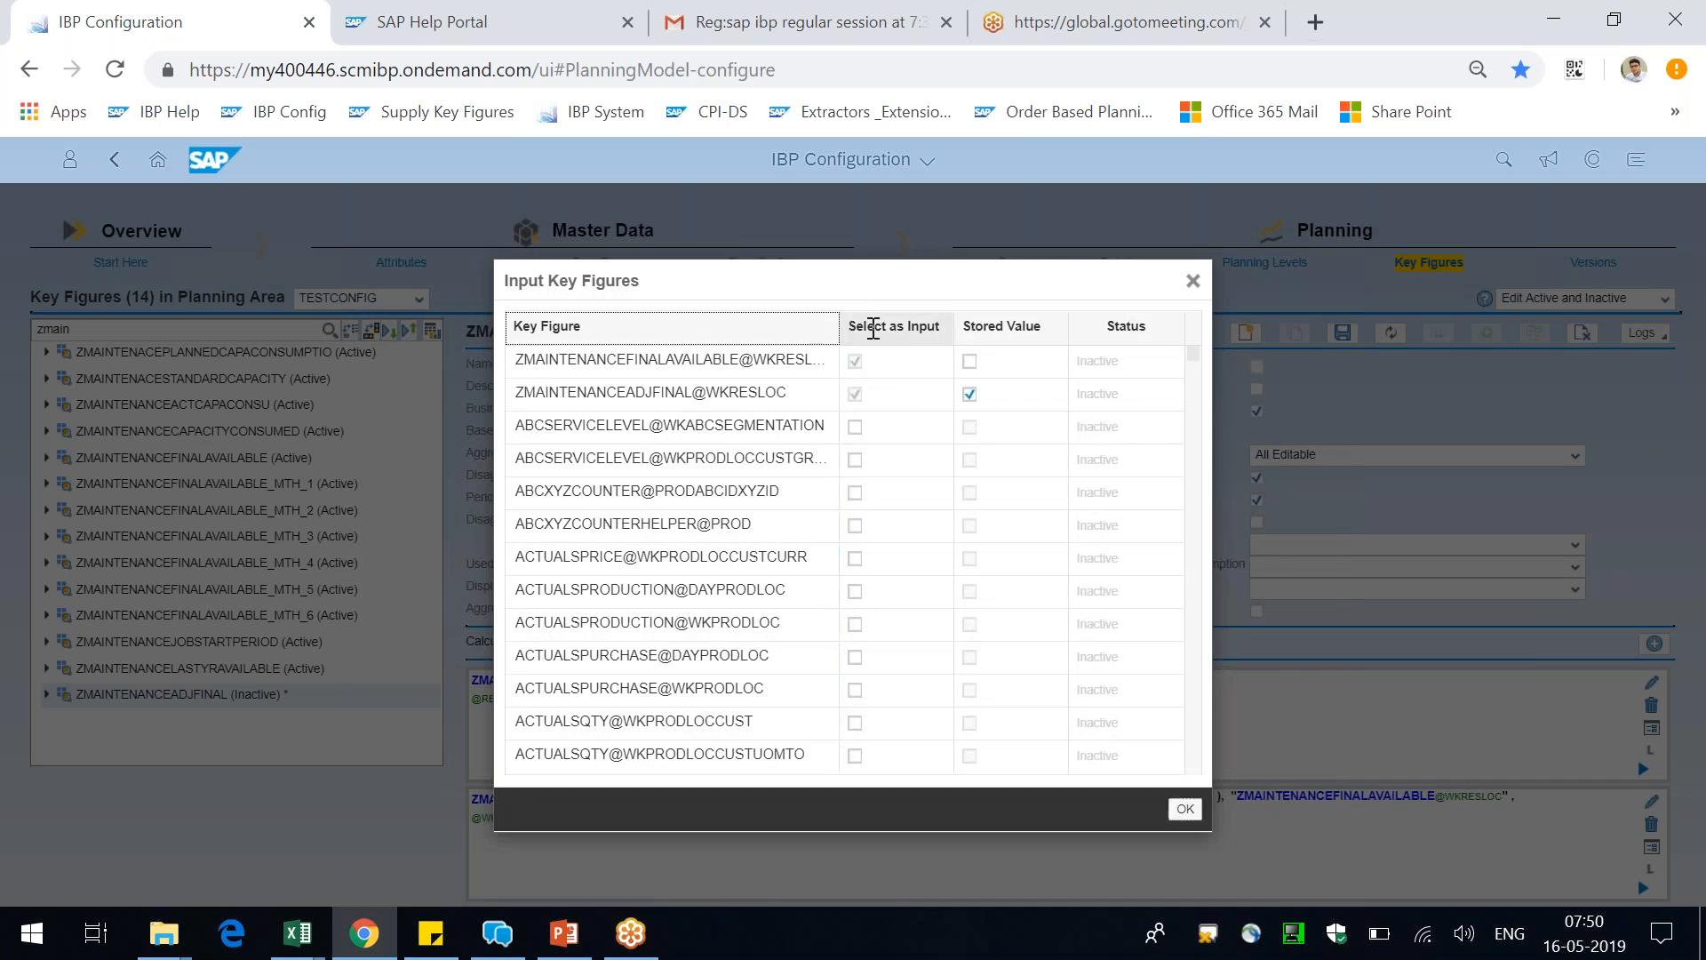
pyautogui.moveTo(839, 327); pyautogui.dragTo(874, 328)
pyautogui.moveTo(1208, 837); pyautogui.dragTo(1451, 857)
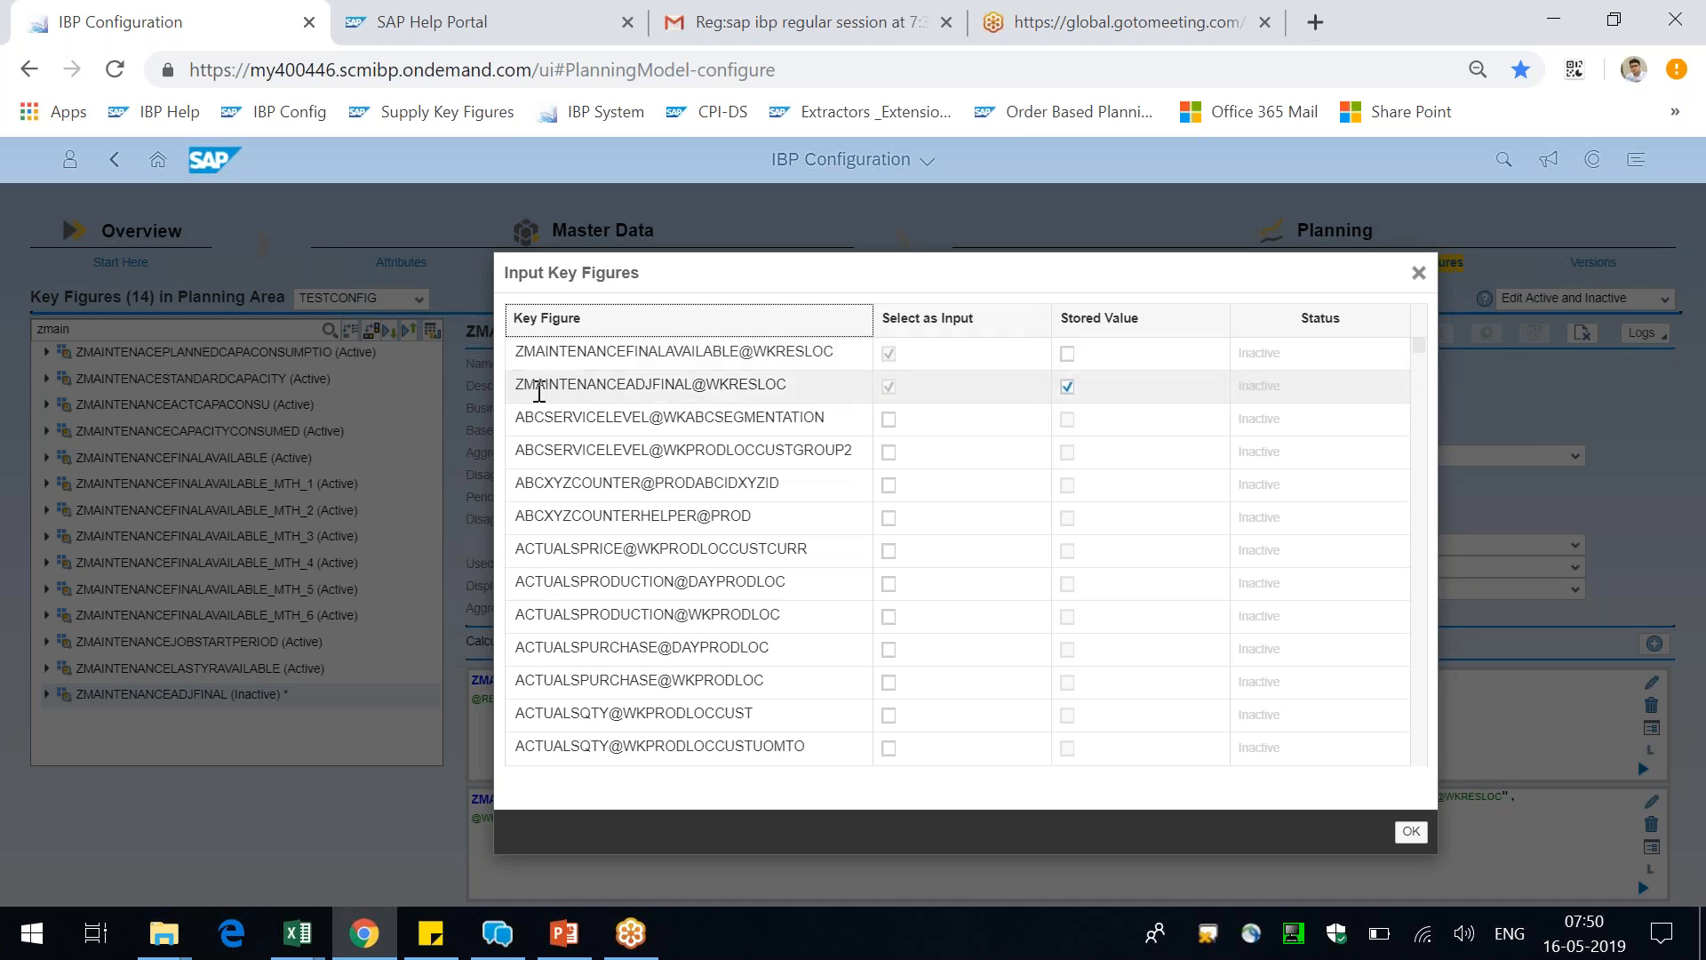
pyautogui.moveTo(537, 391); pyautogui.dragTo(558, 391)
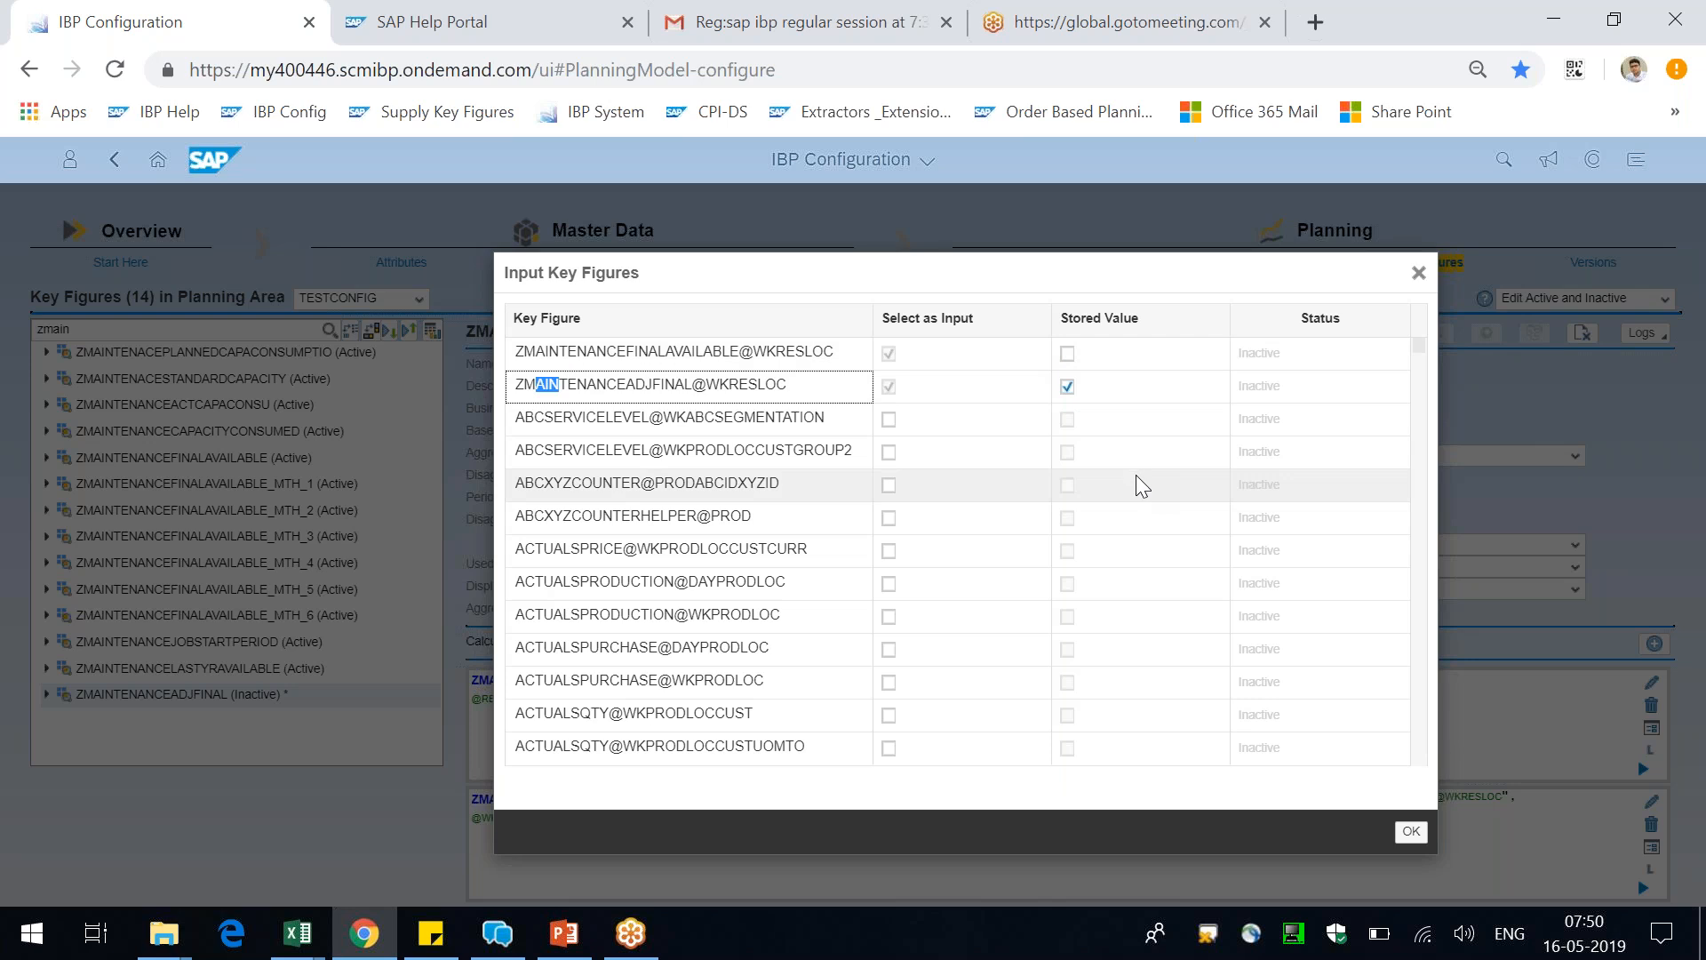
pyautogui.click(1425, 838)
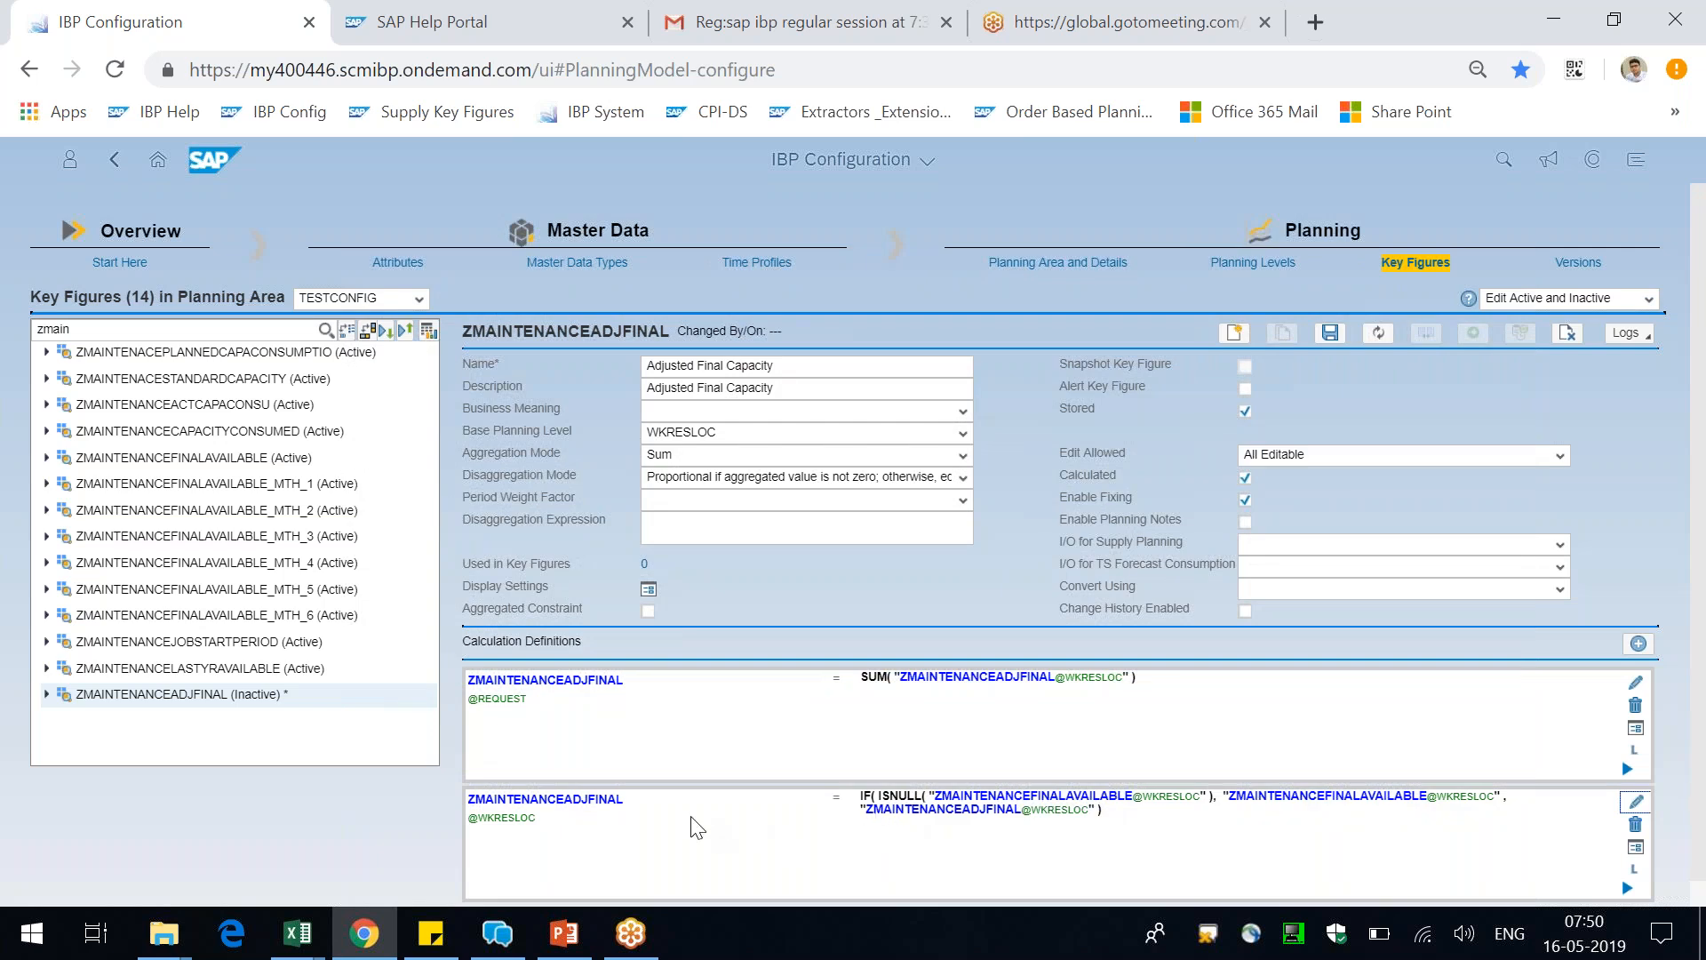
pyautogui.moveTo(633, 804); pyautogui.dragTo(486, 802)
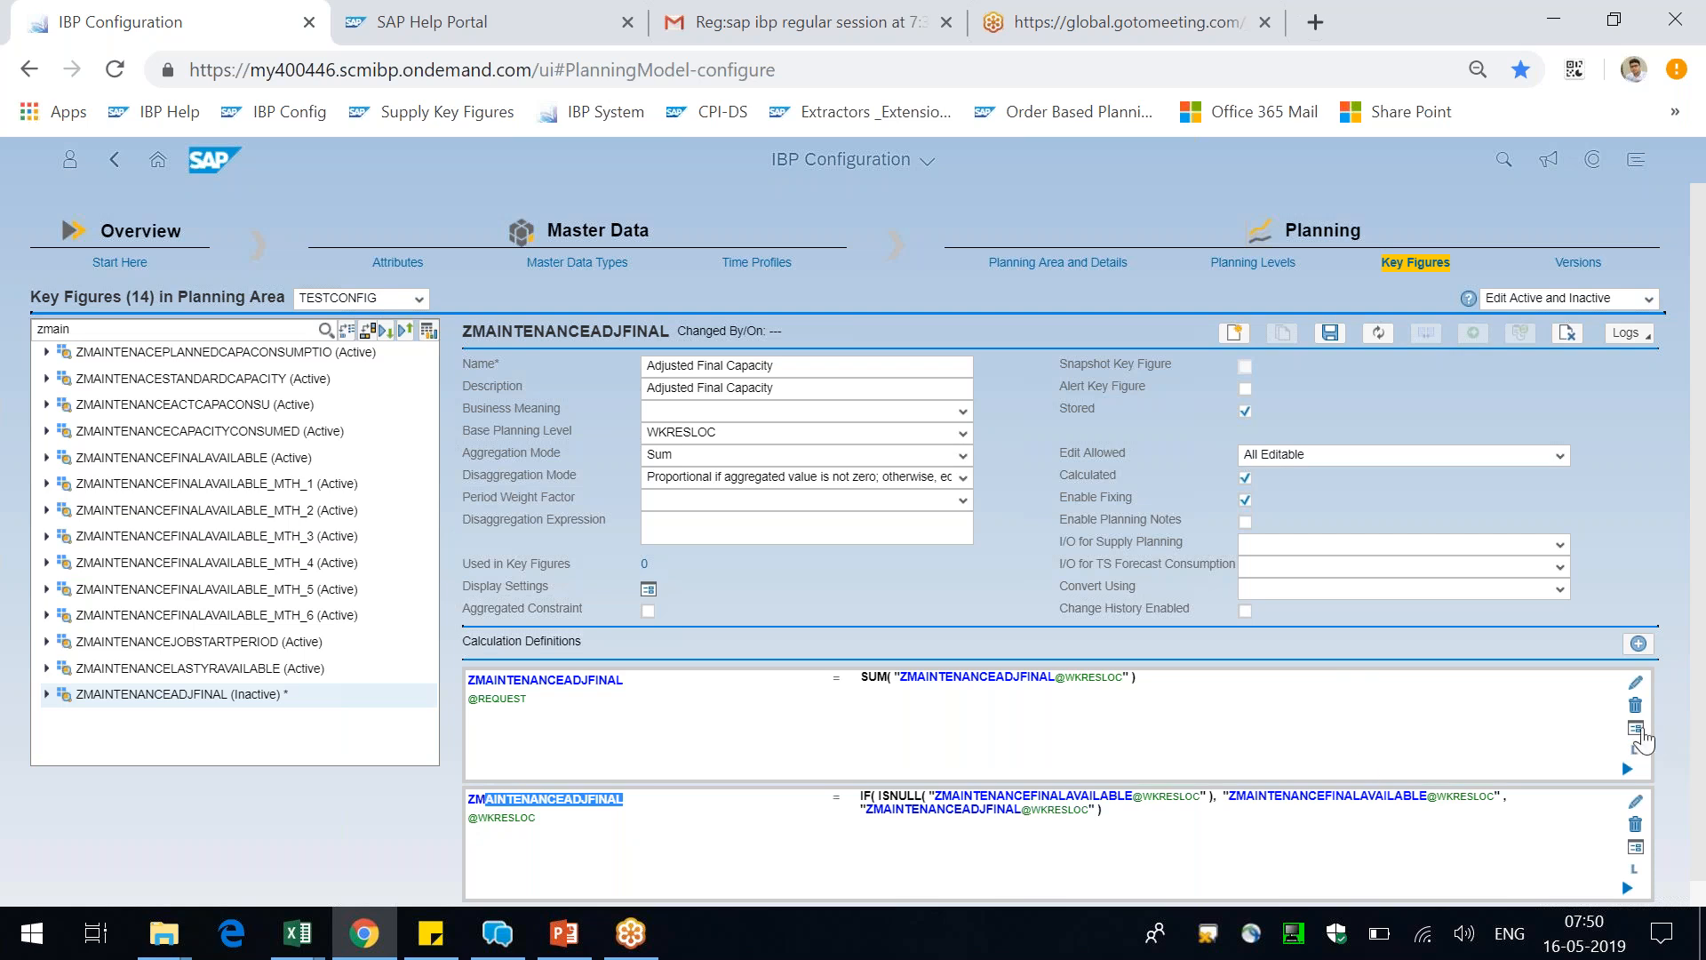
pyautogui.click(1637, 729)
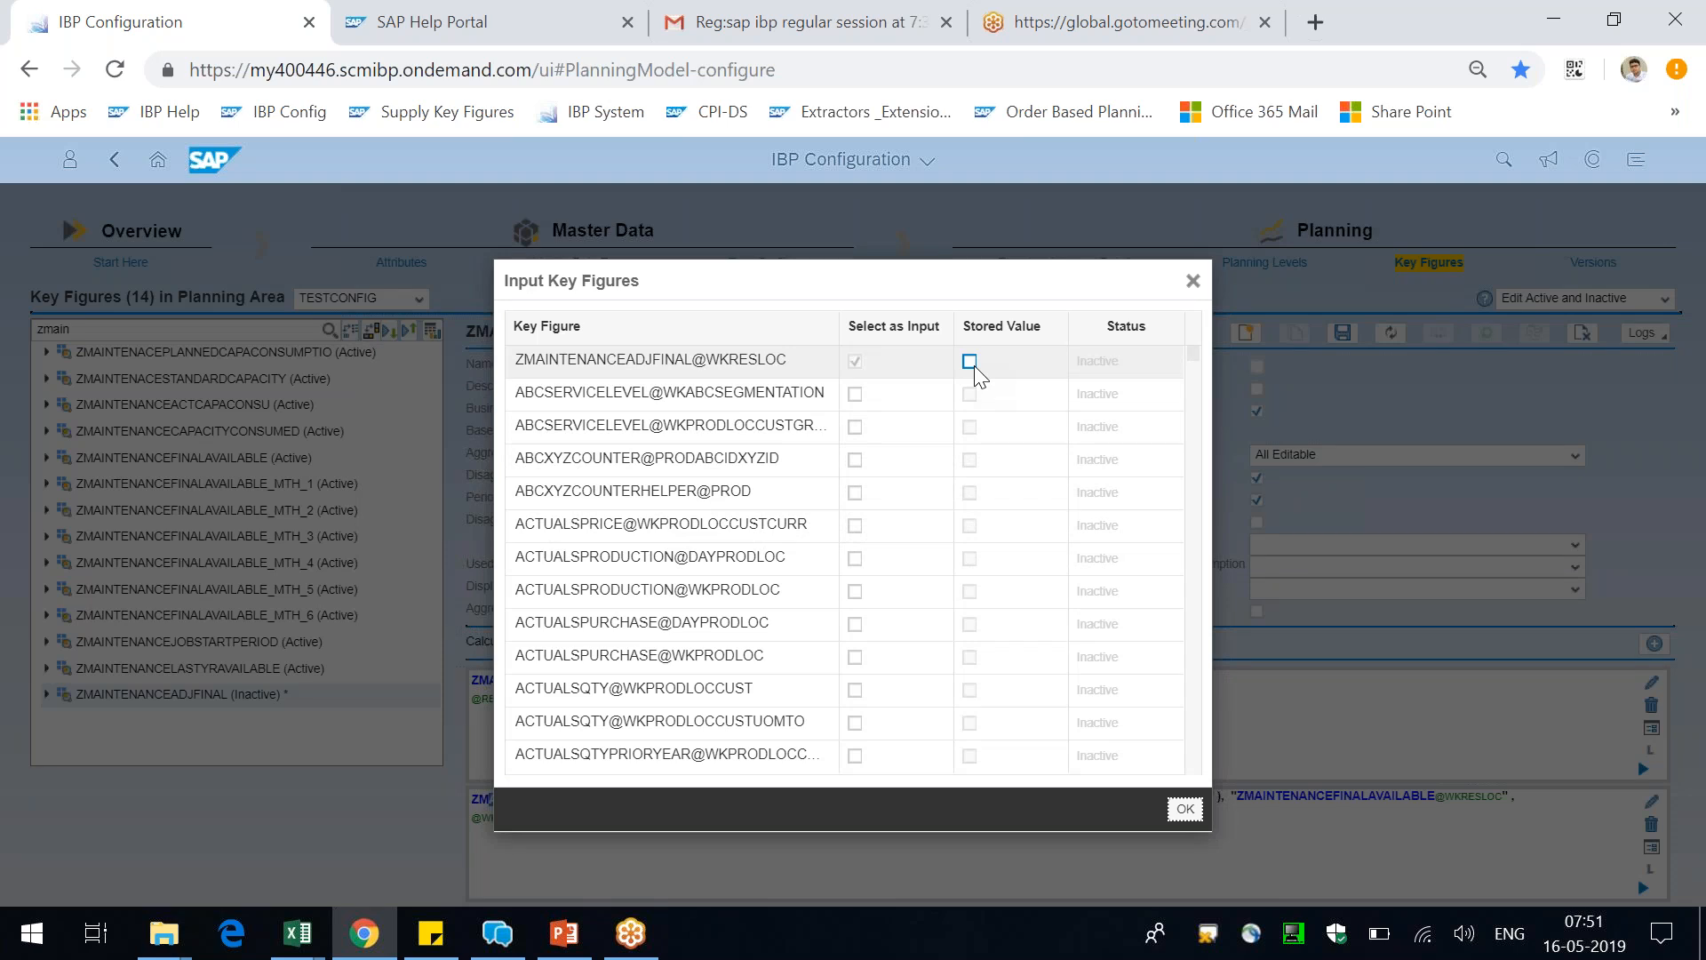
pyautogui.click(1195, 298)
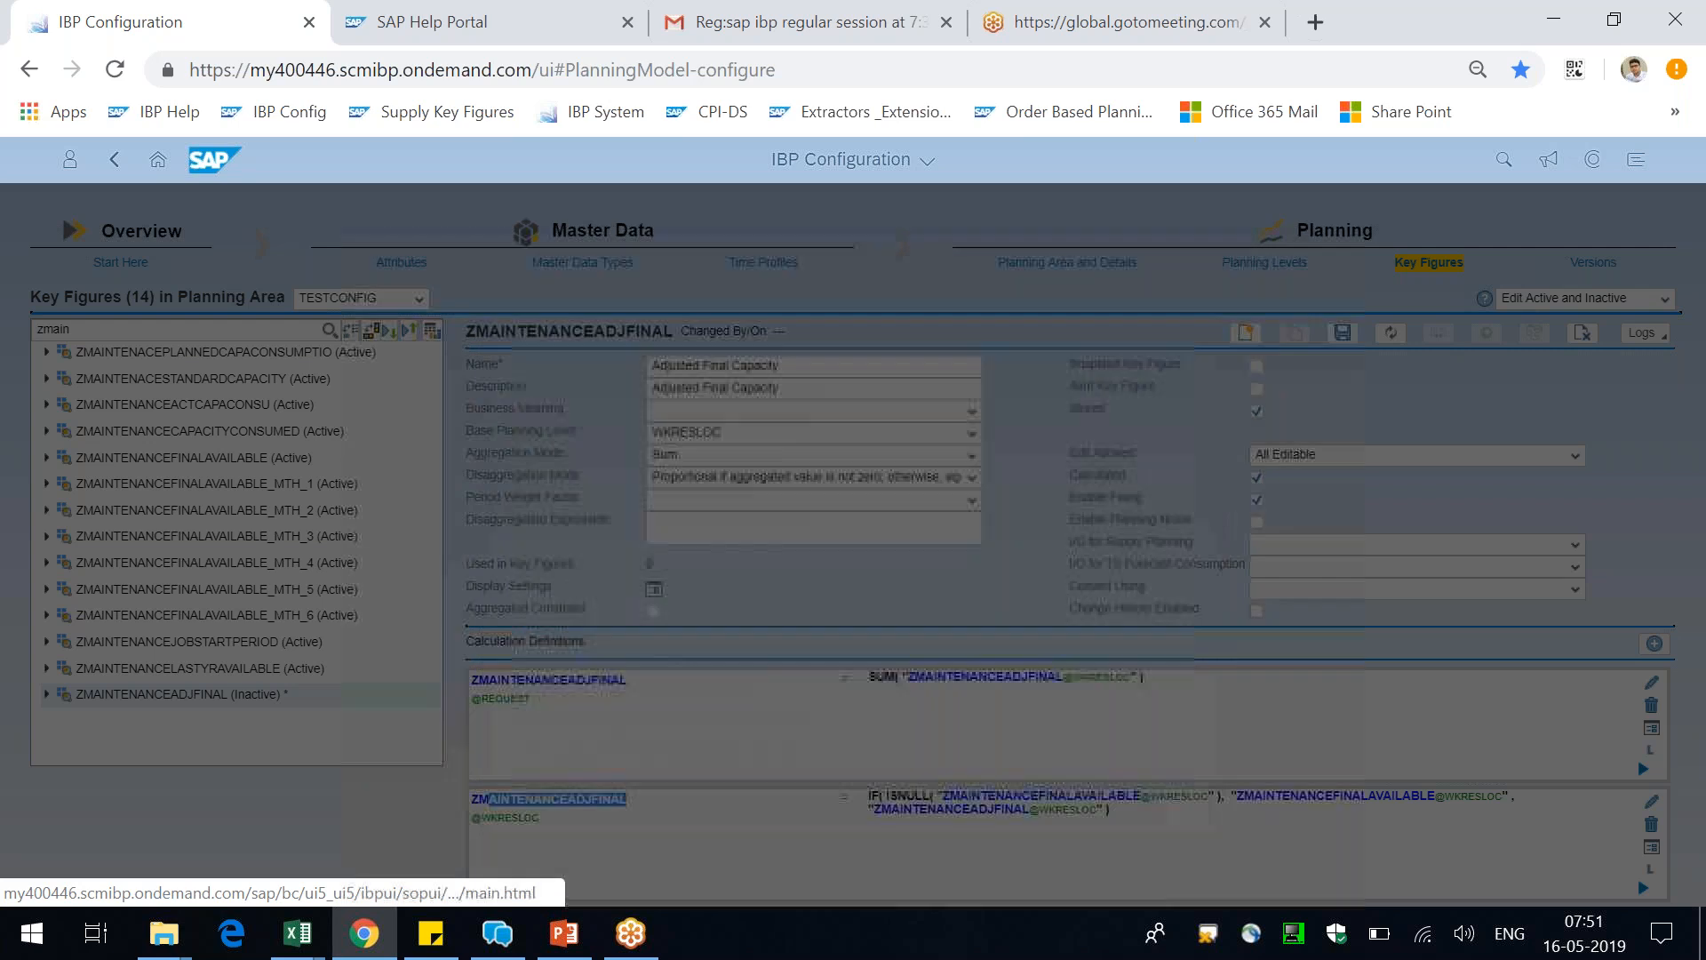
# Switch to the Book6 Excel example and compare the Adjusted available Capacity values with Capacity Supply across weeks W1 to W5
pyautogui.hotkey('alt', 'Tab')
pyautogui.click(937, 404)
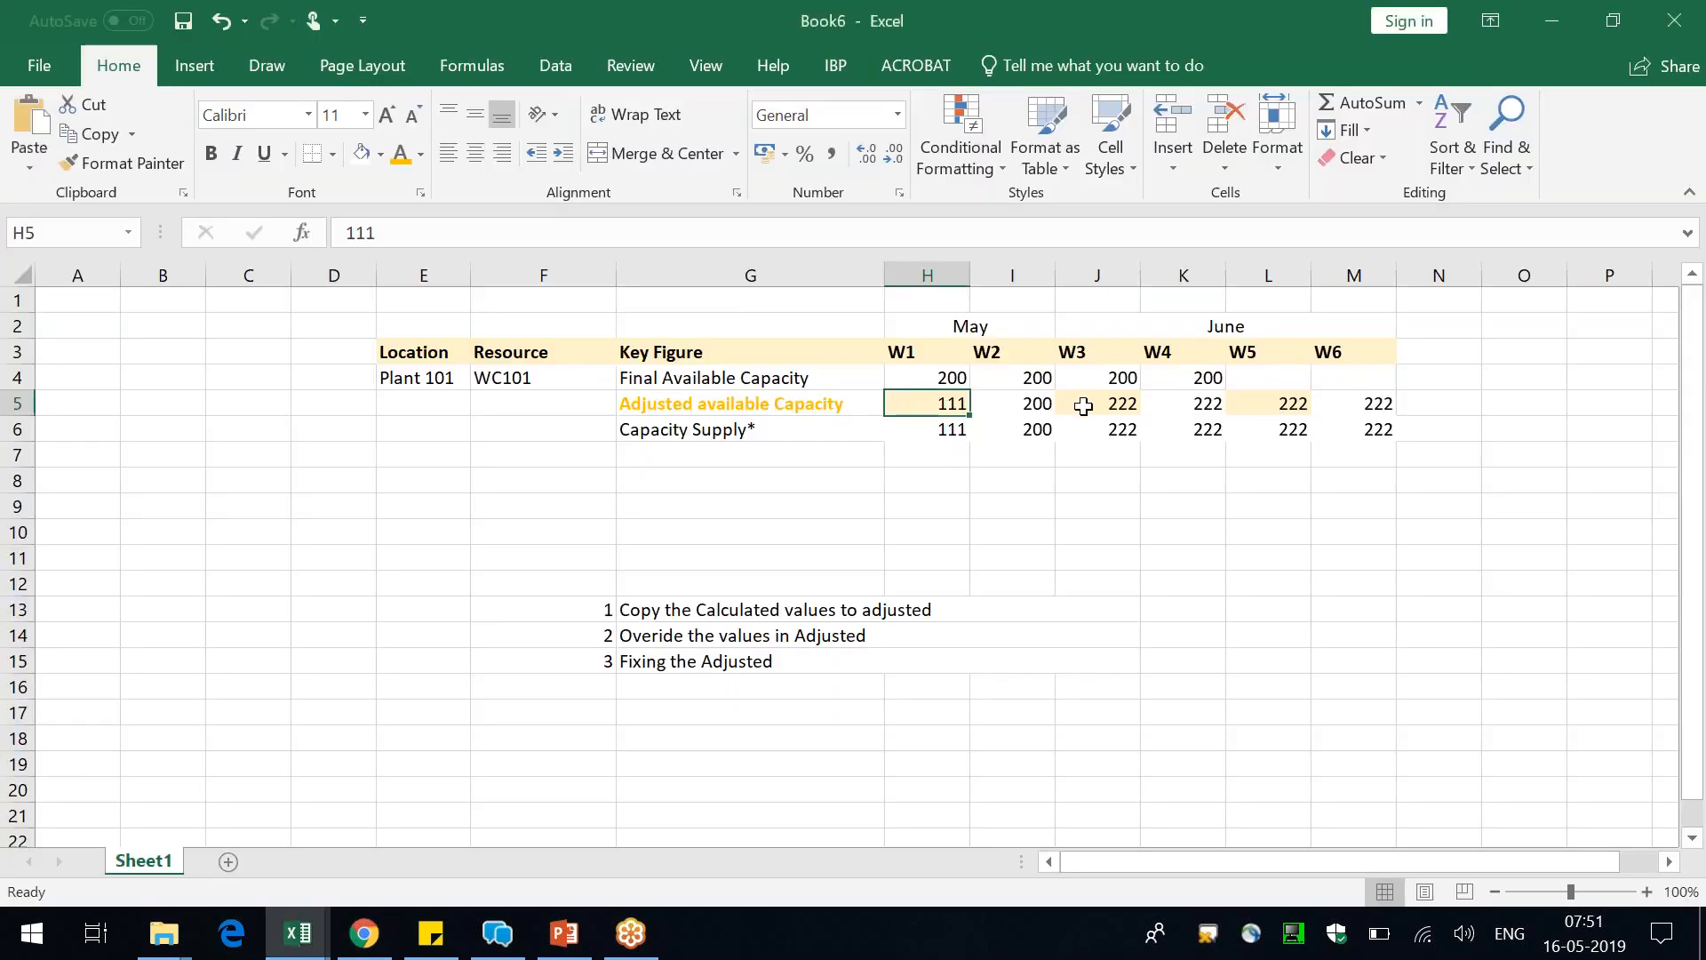
pyautogui.click(1086, 404)
pyautogui.click(1291, 403)
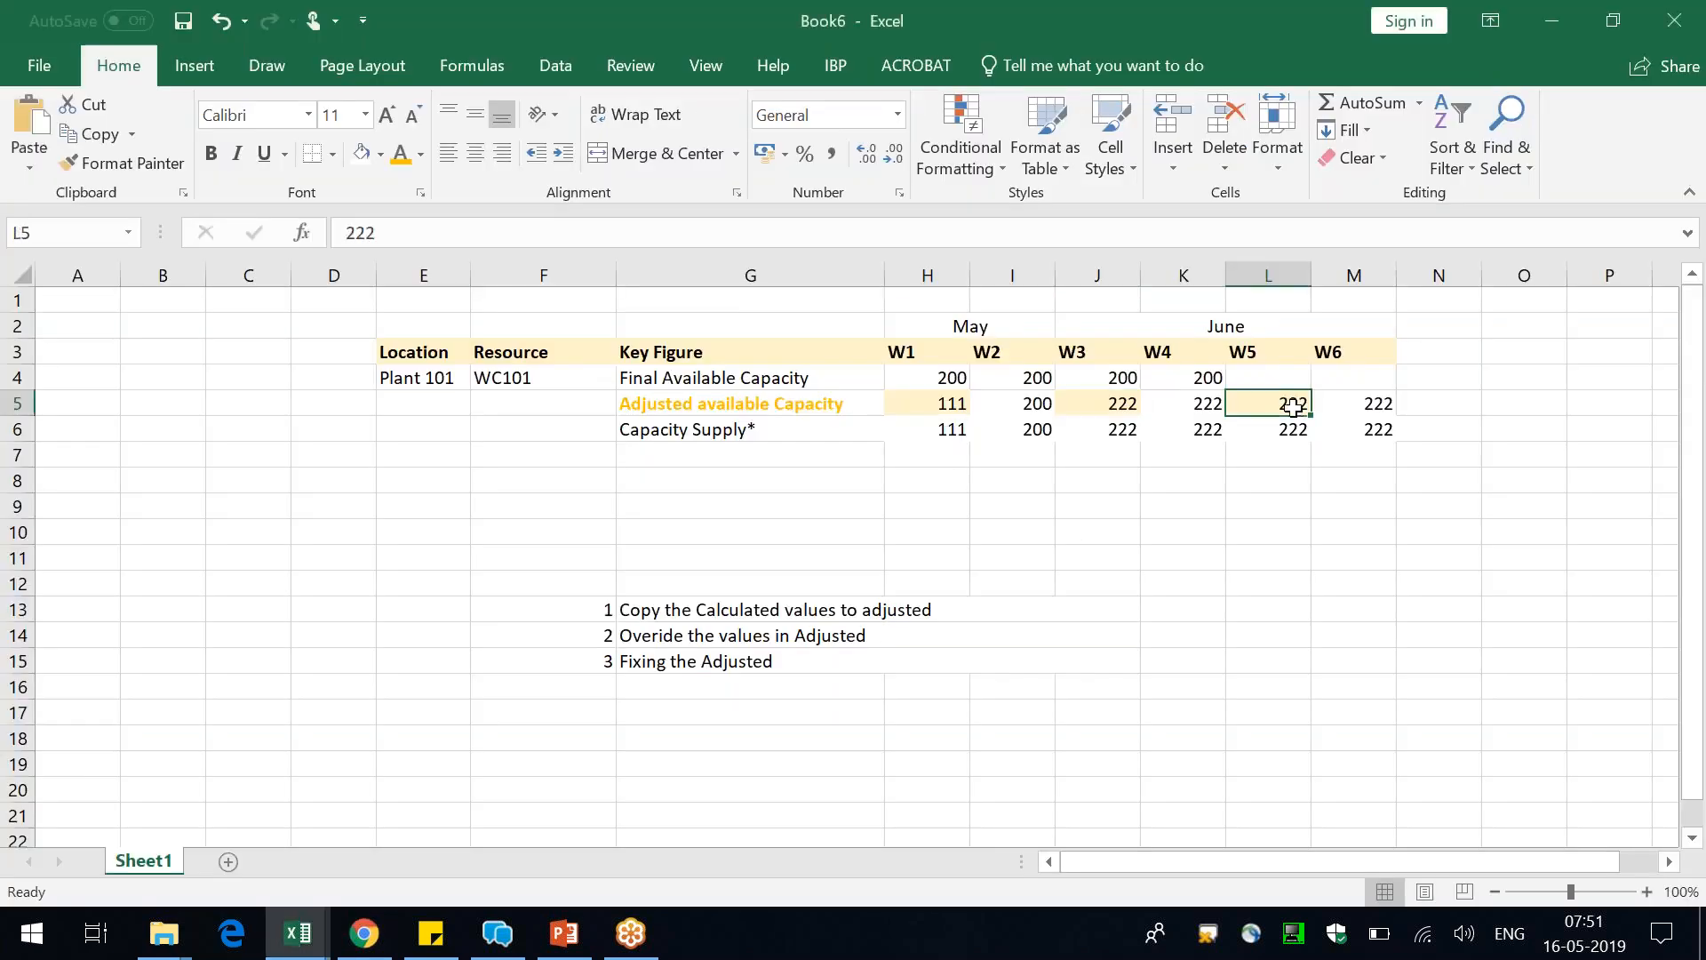
pyautogui.moveTo(1039, 404)
pyautogui.mouseDown()
pyautogui.moveTo(1036, 430)
pyautogui.moveTo(1108, 449)
pyautogui.moveTo(1039, 422)
pyautogui.mouseUp()
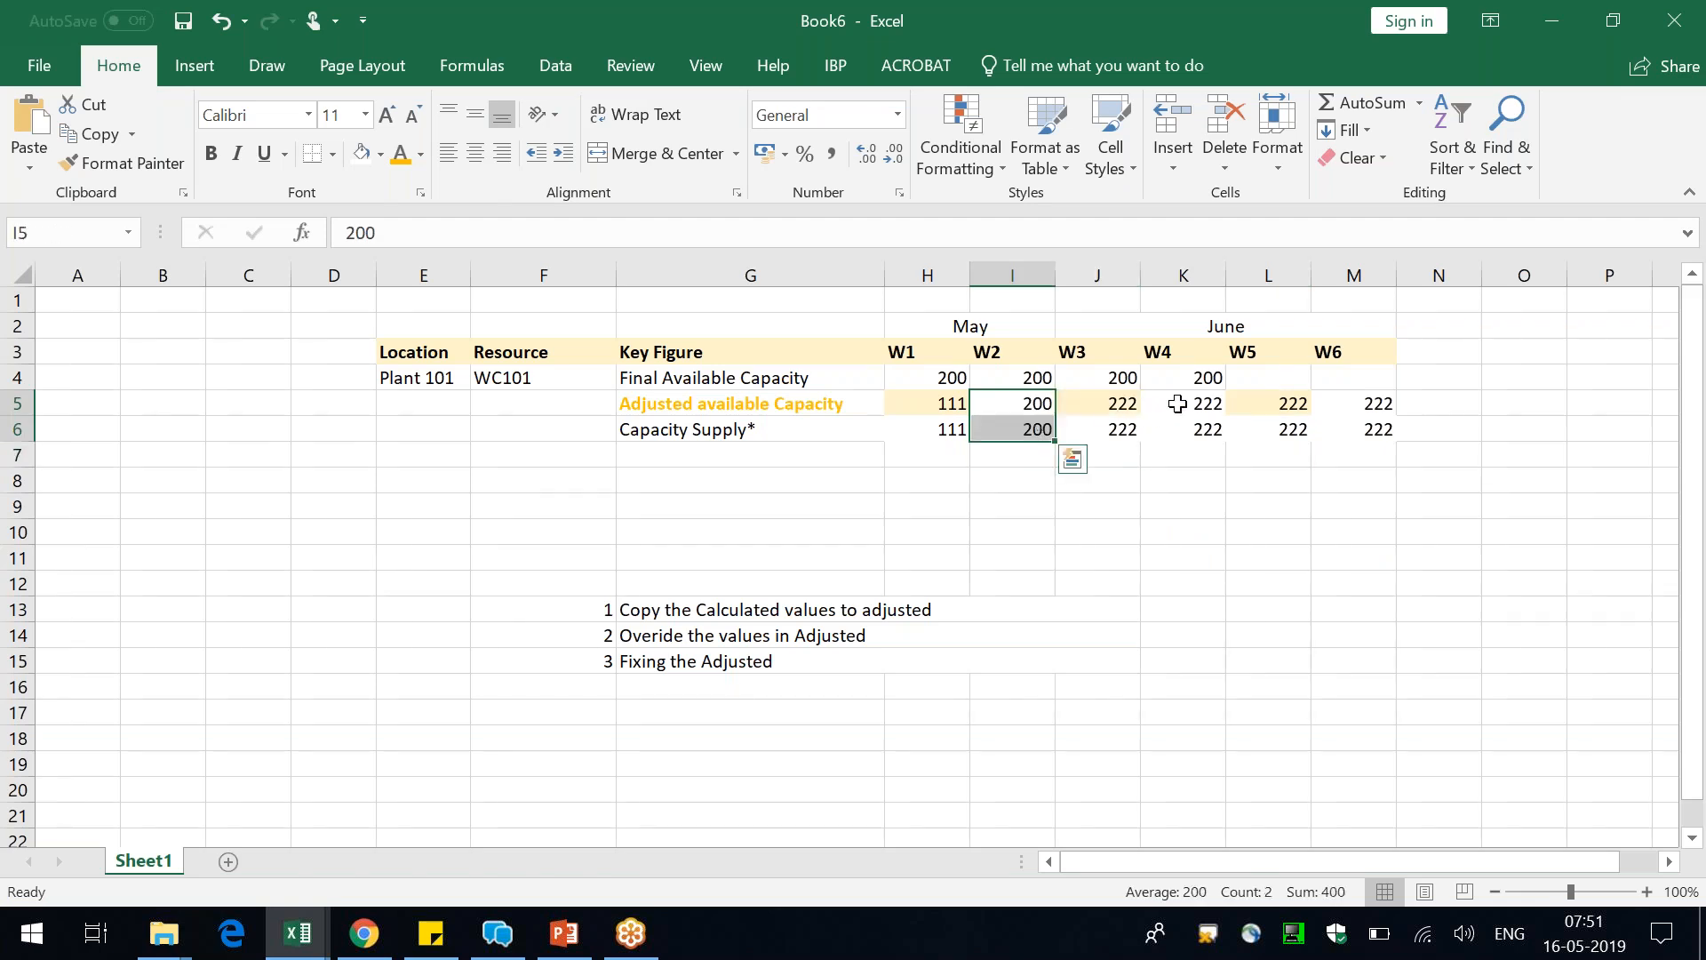
pyautogui.moveTo(1181, 402); pyautogui.dragTo(1186, 452)
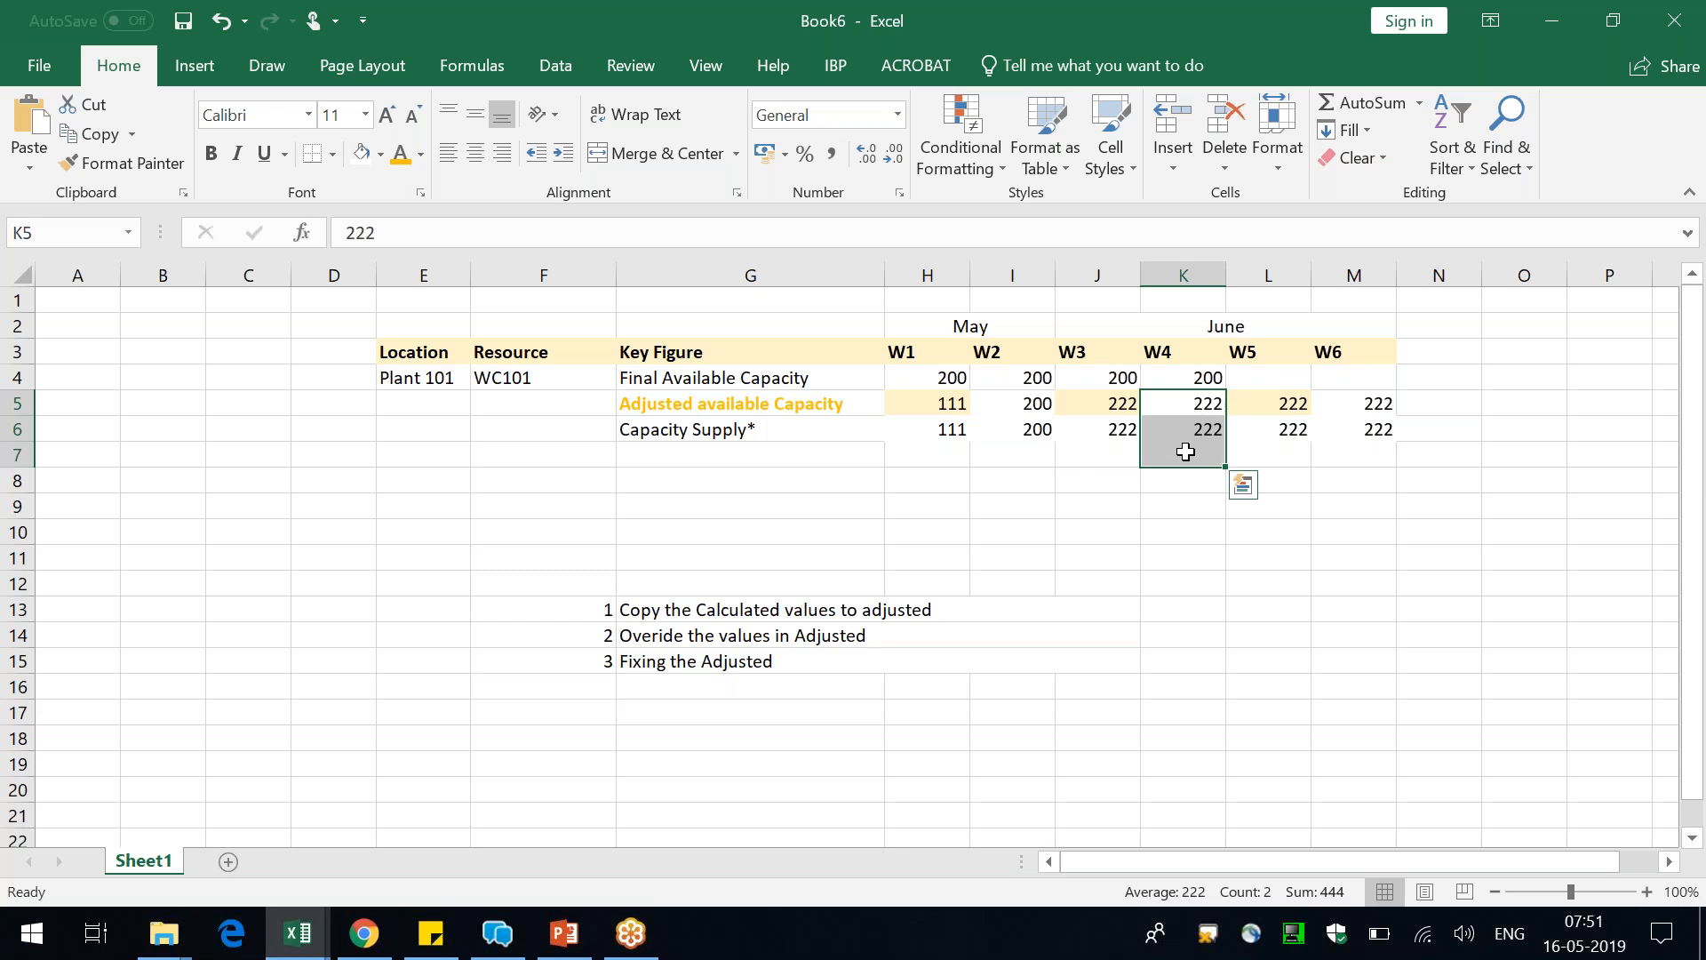
# Switch back to the IBP configuration in the browser and save the ZMAINTENANCEADJFINAL key figure
pyautogui.hotkey('alt', 'Tab')
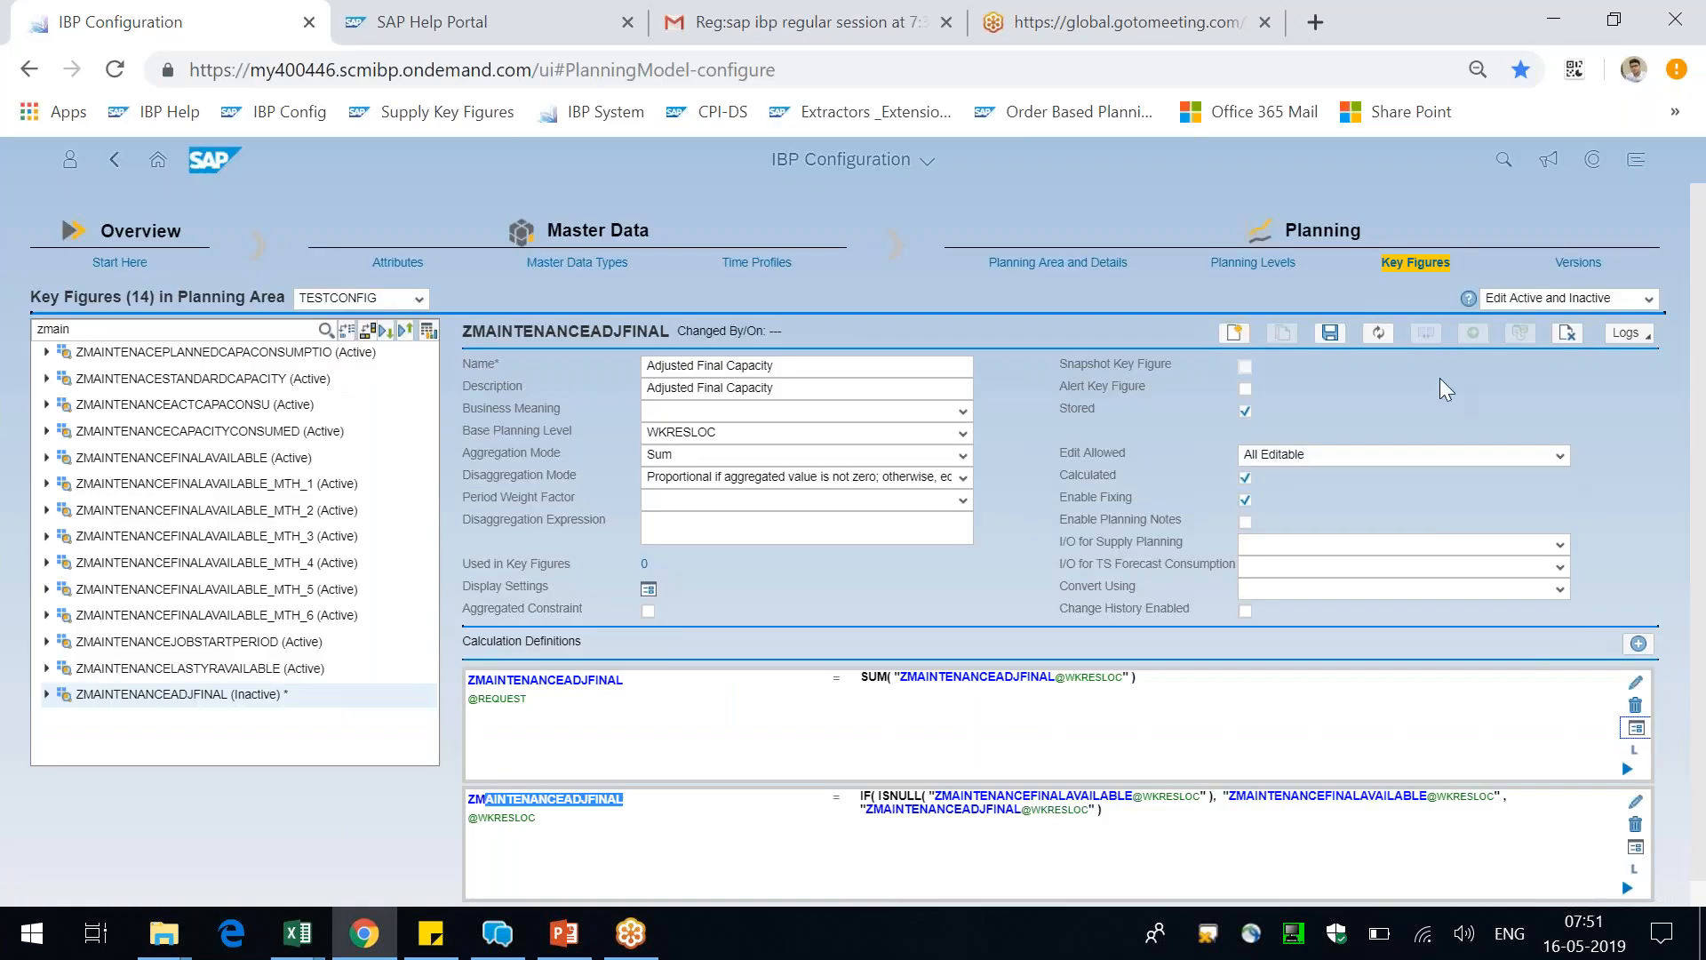
pyautogui.click(1331, 338)
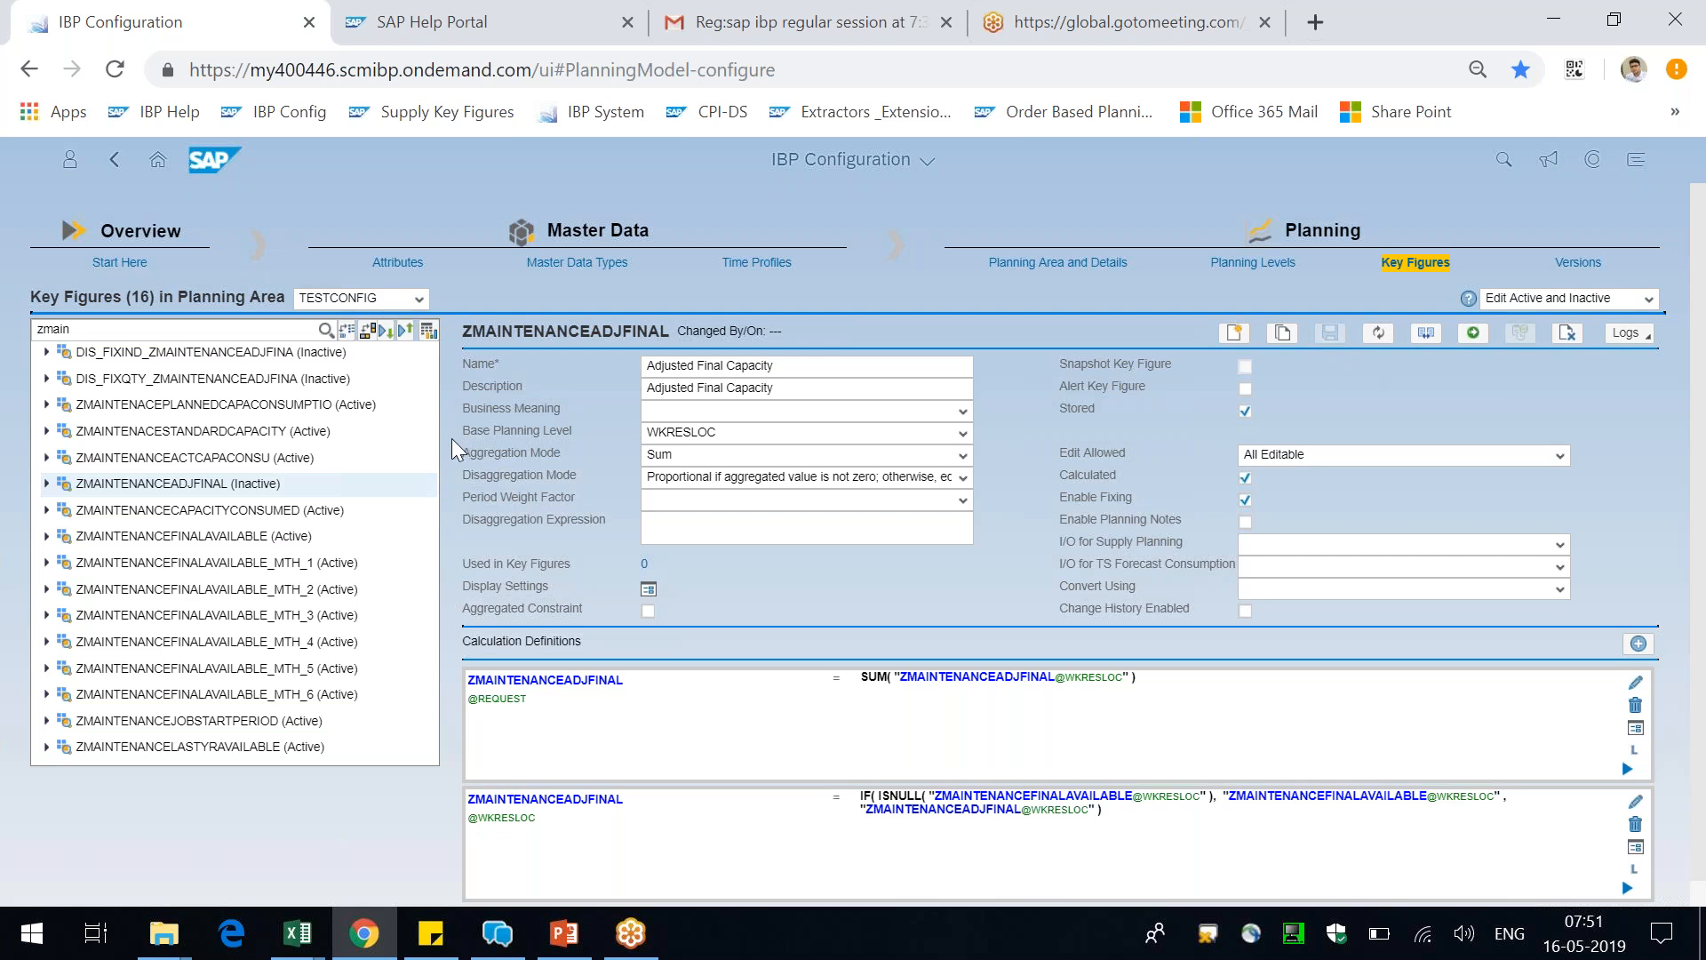
# Examine the settings and calculations of the DIS_FIXIND_ZMAINTENANCEADJFINA and DIS_FIXQTY_ZMAINTENANCEADJFINA key figures
pyautogui.click(201, 354)
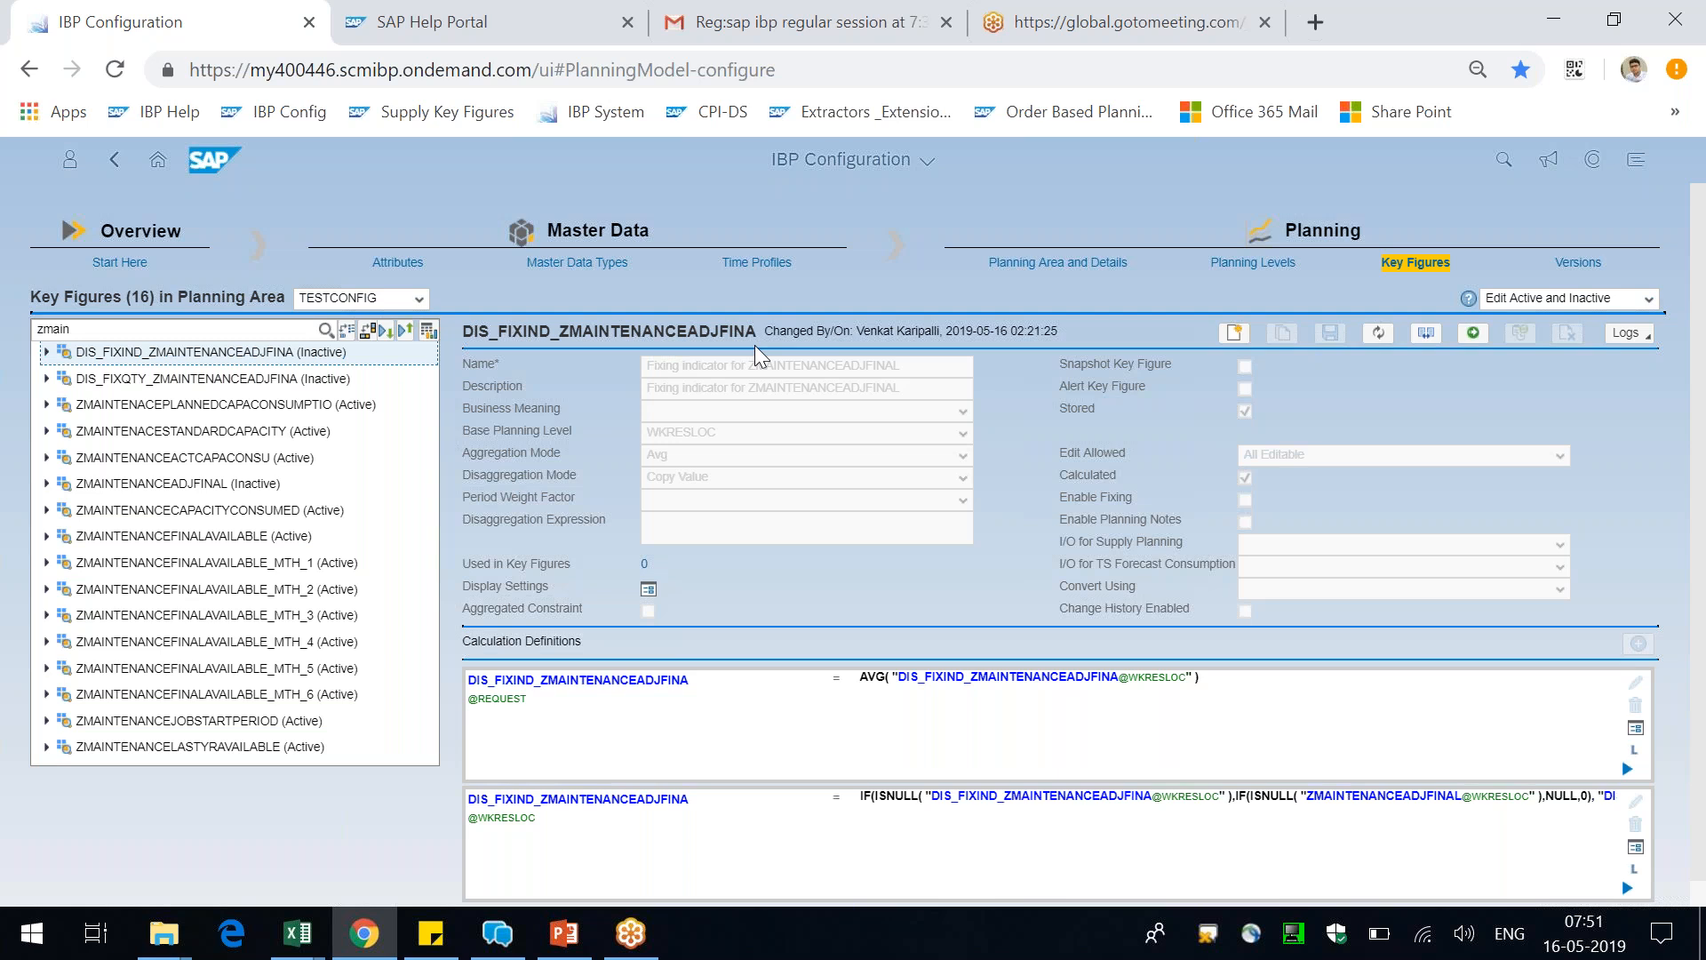
pyautogui.click(213, 381)
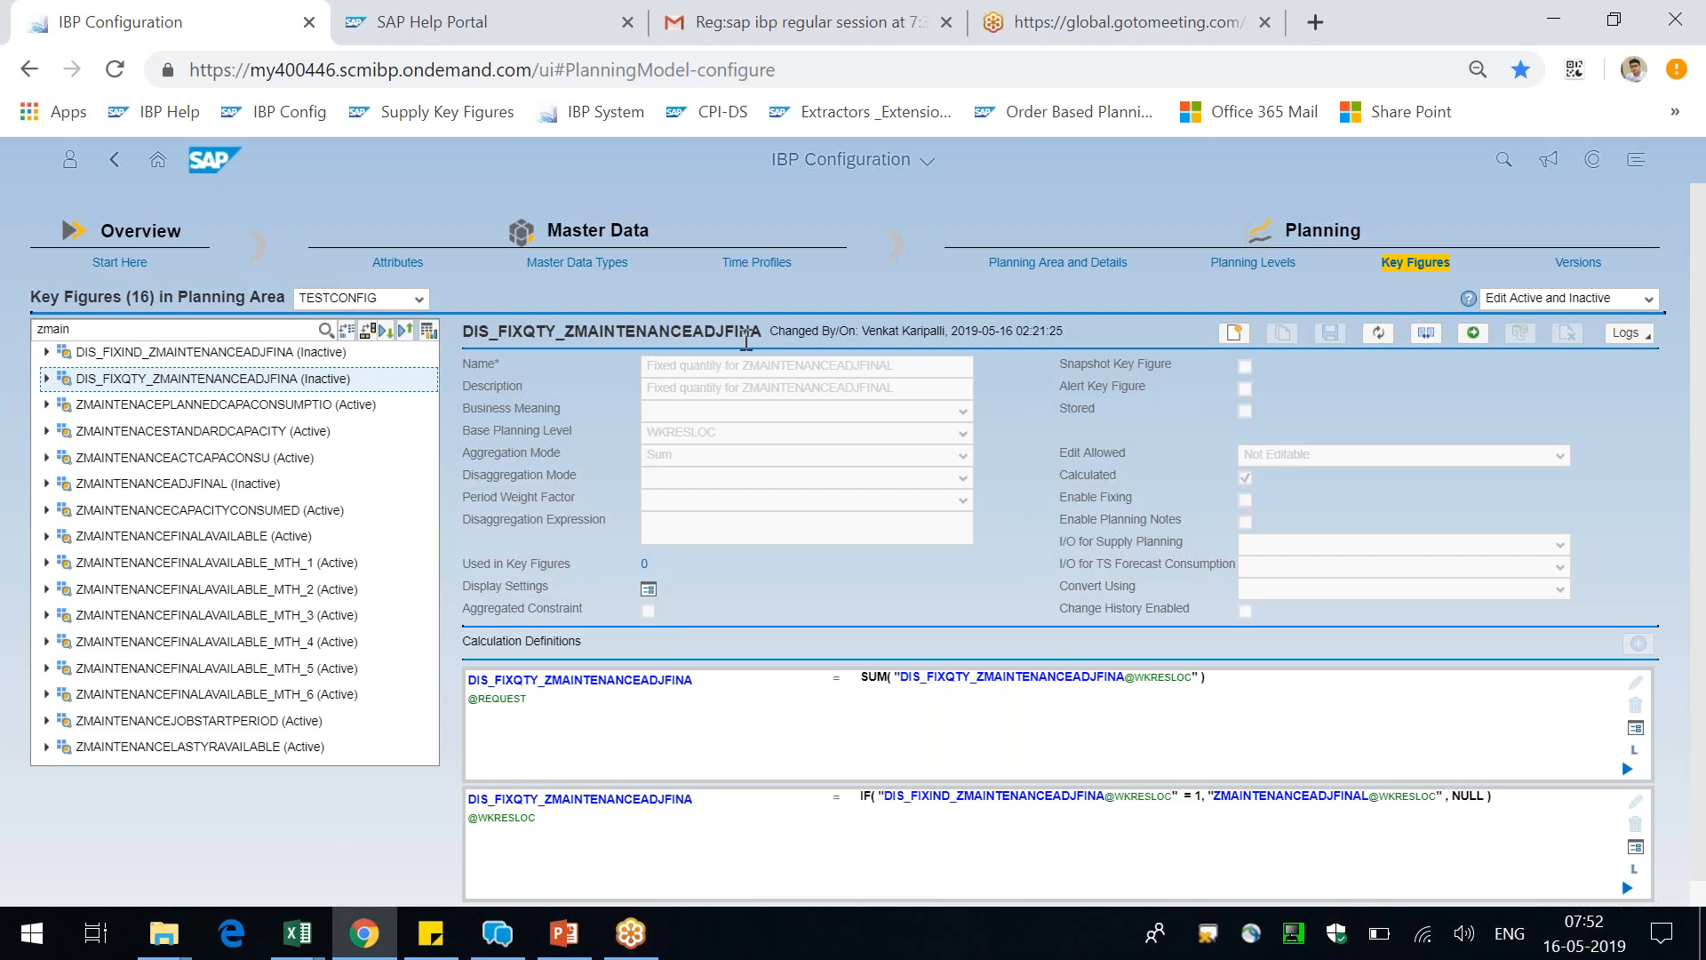
pyautogui.click(246, 354)
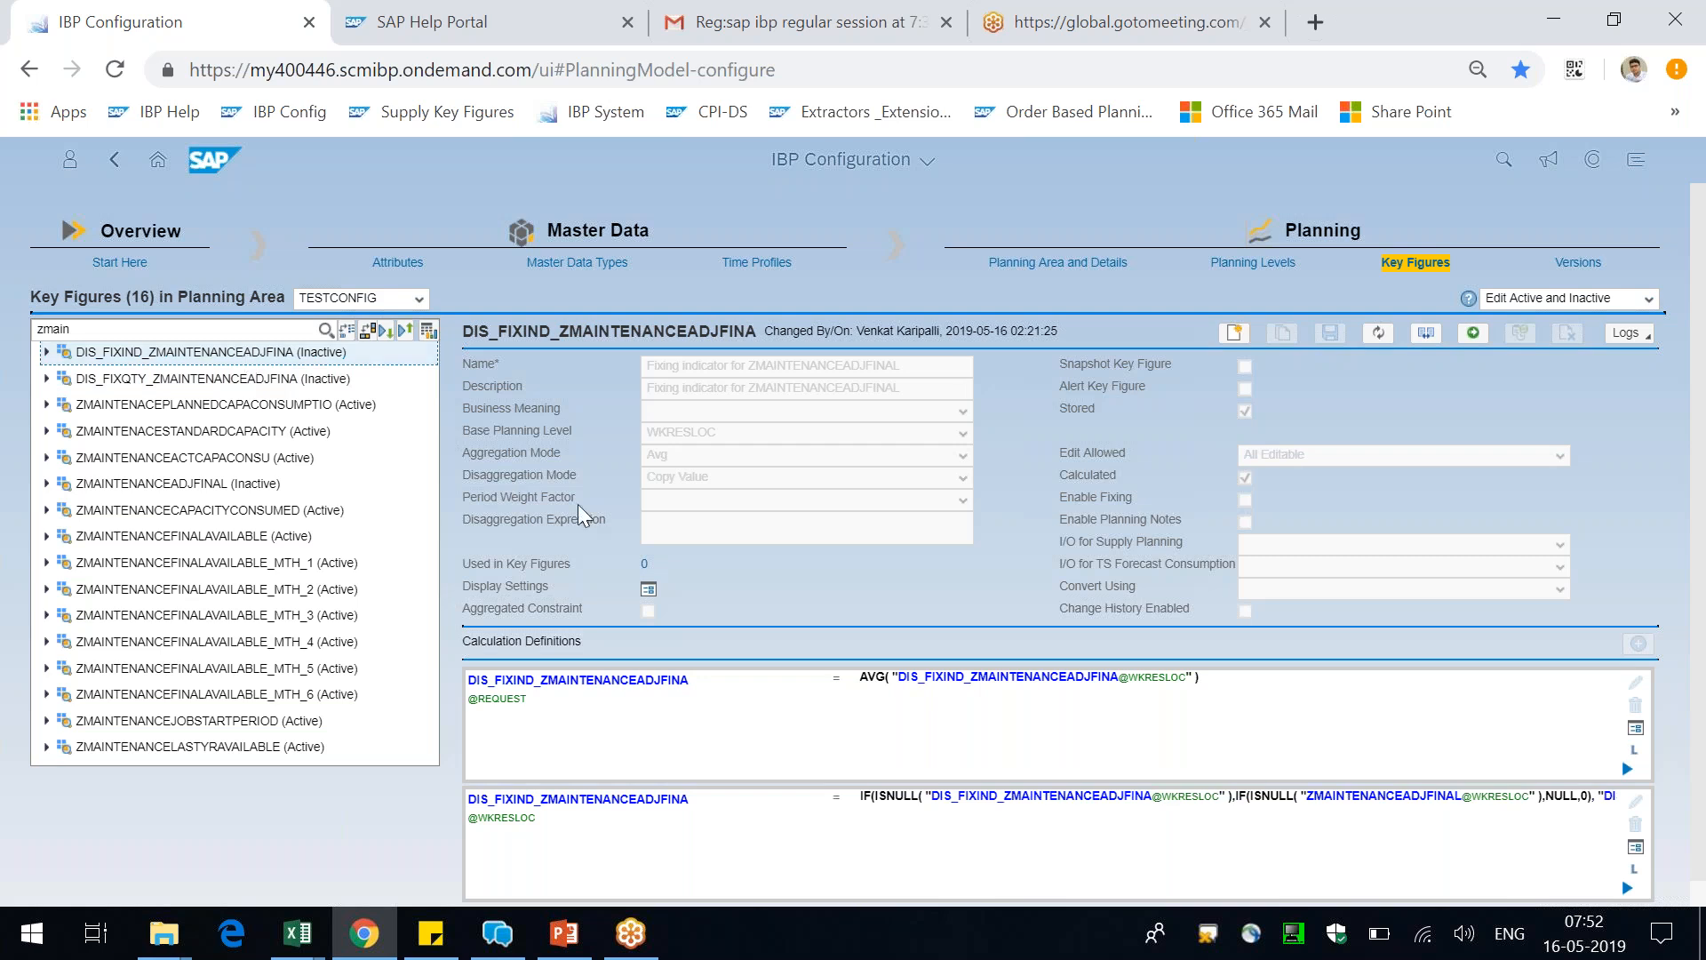
pyautogui.scroll(-1, 578, 504)
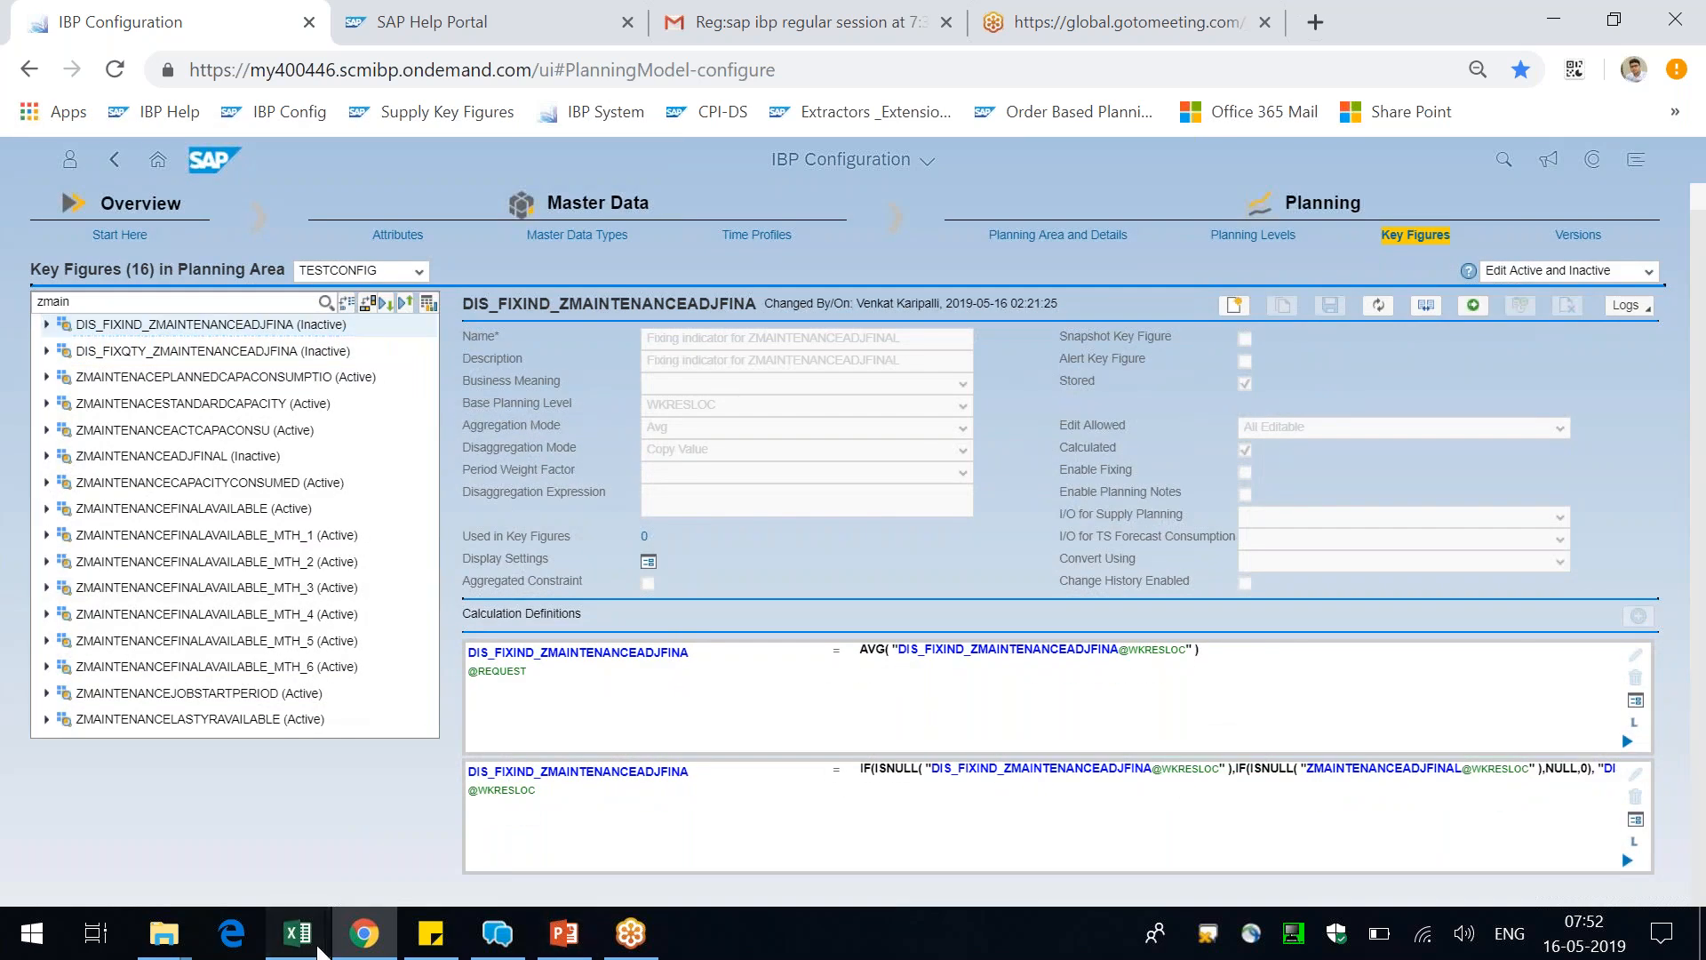
# Switch to the CQ.xlsm Excel workbook and start a new master data workbook with the Product master data type
pyautogui.click(302, 935)
pyautogui.click(244, 857)
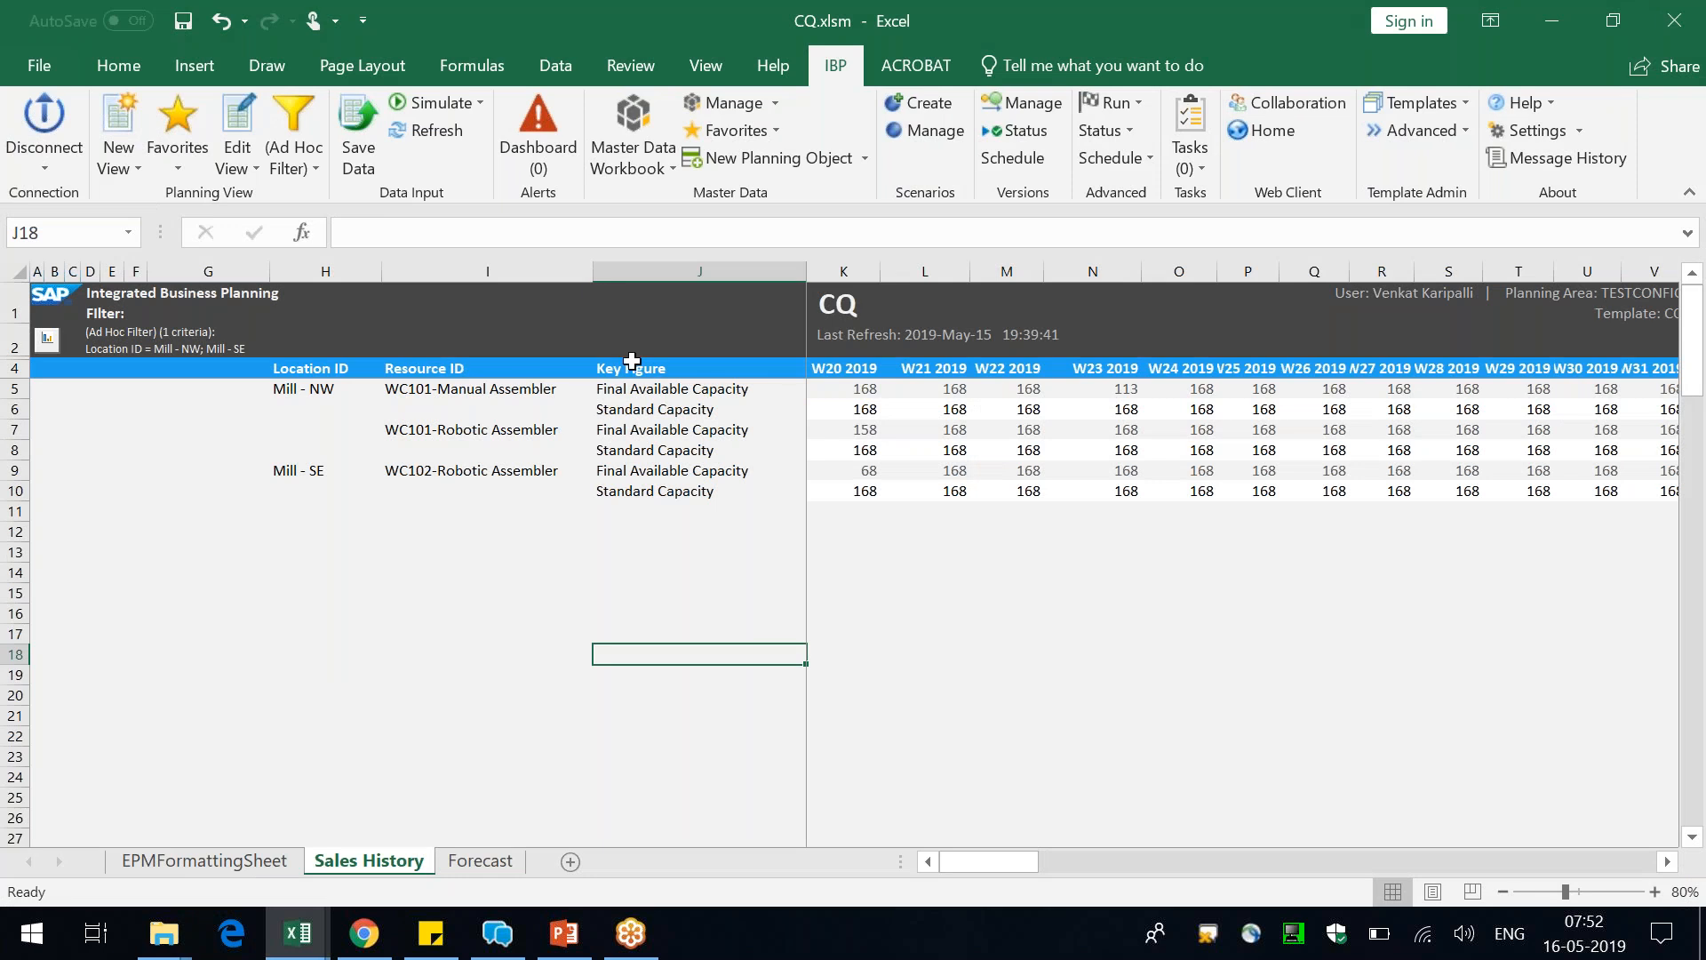
pyautogui.click(629, 129)
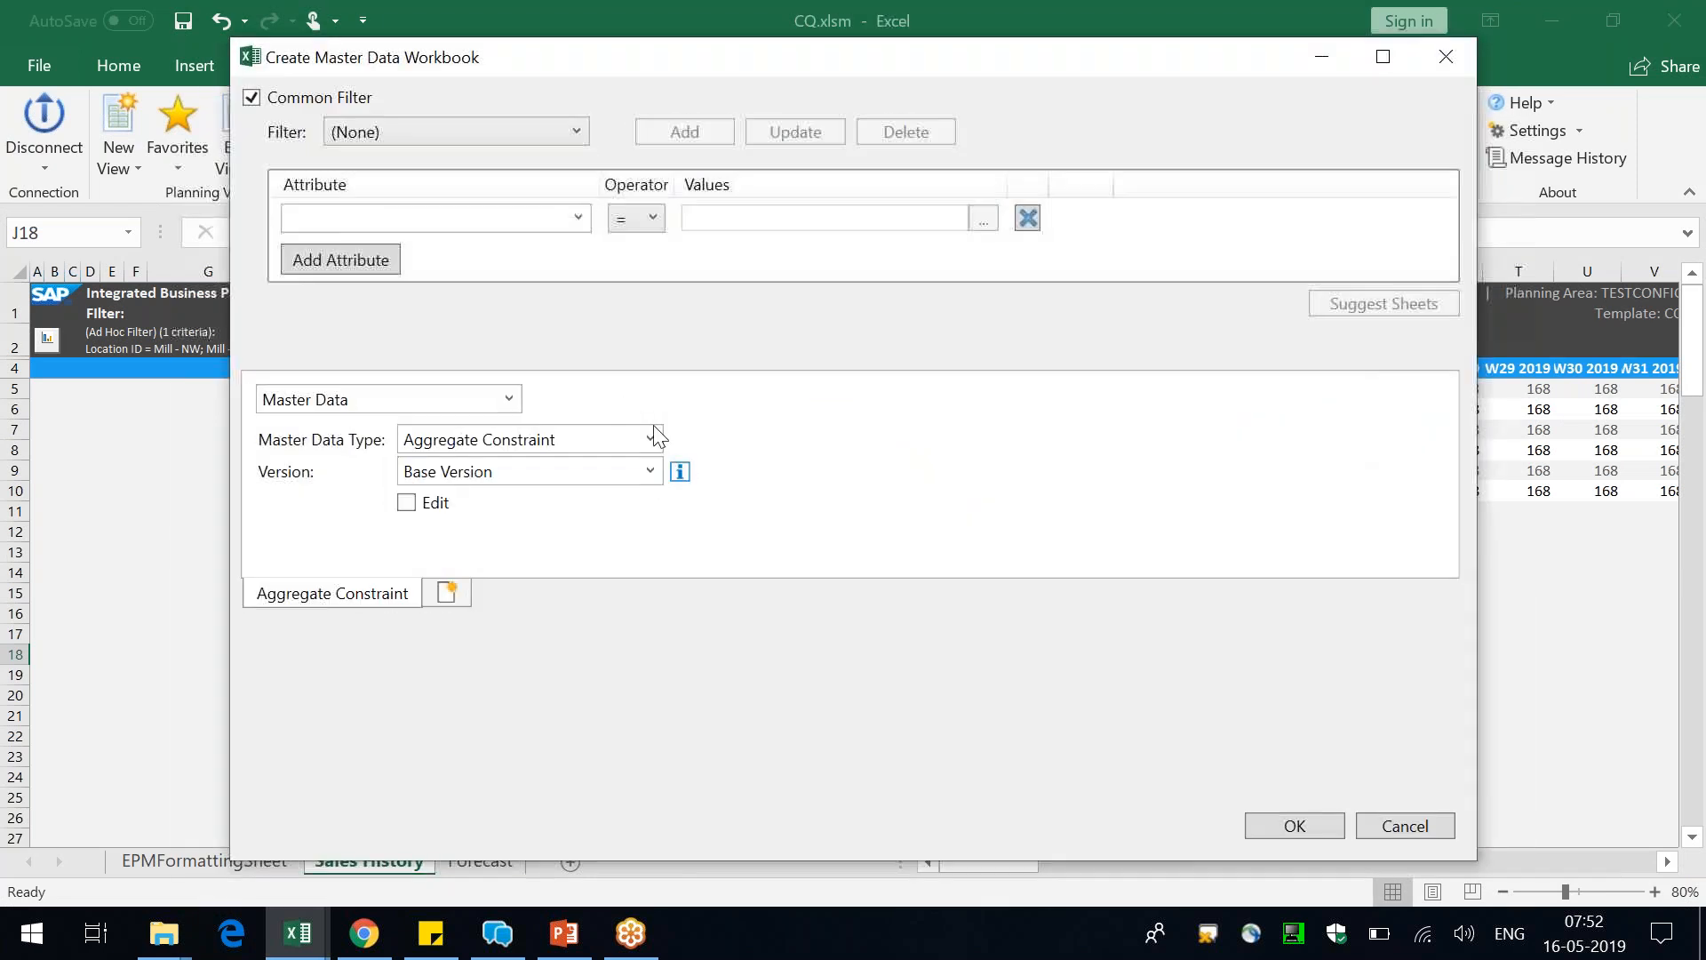
pyautogui.click(651, 439)
pyautogui.write('Product')
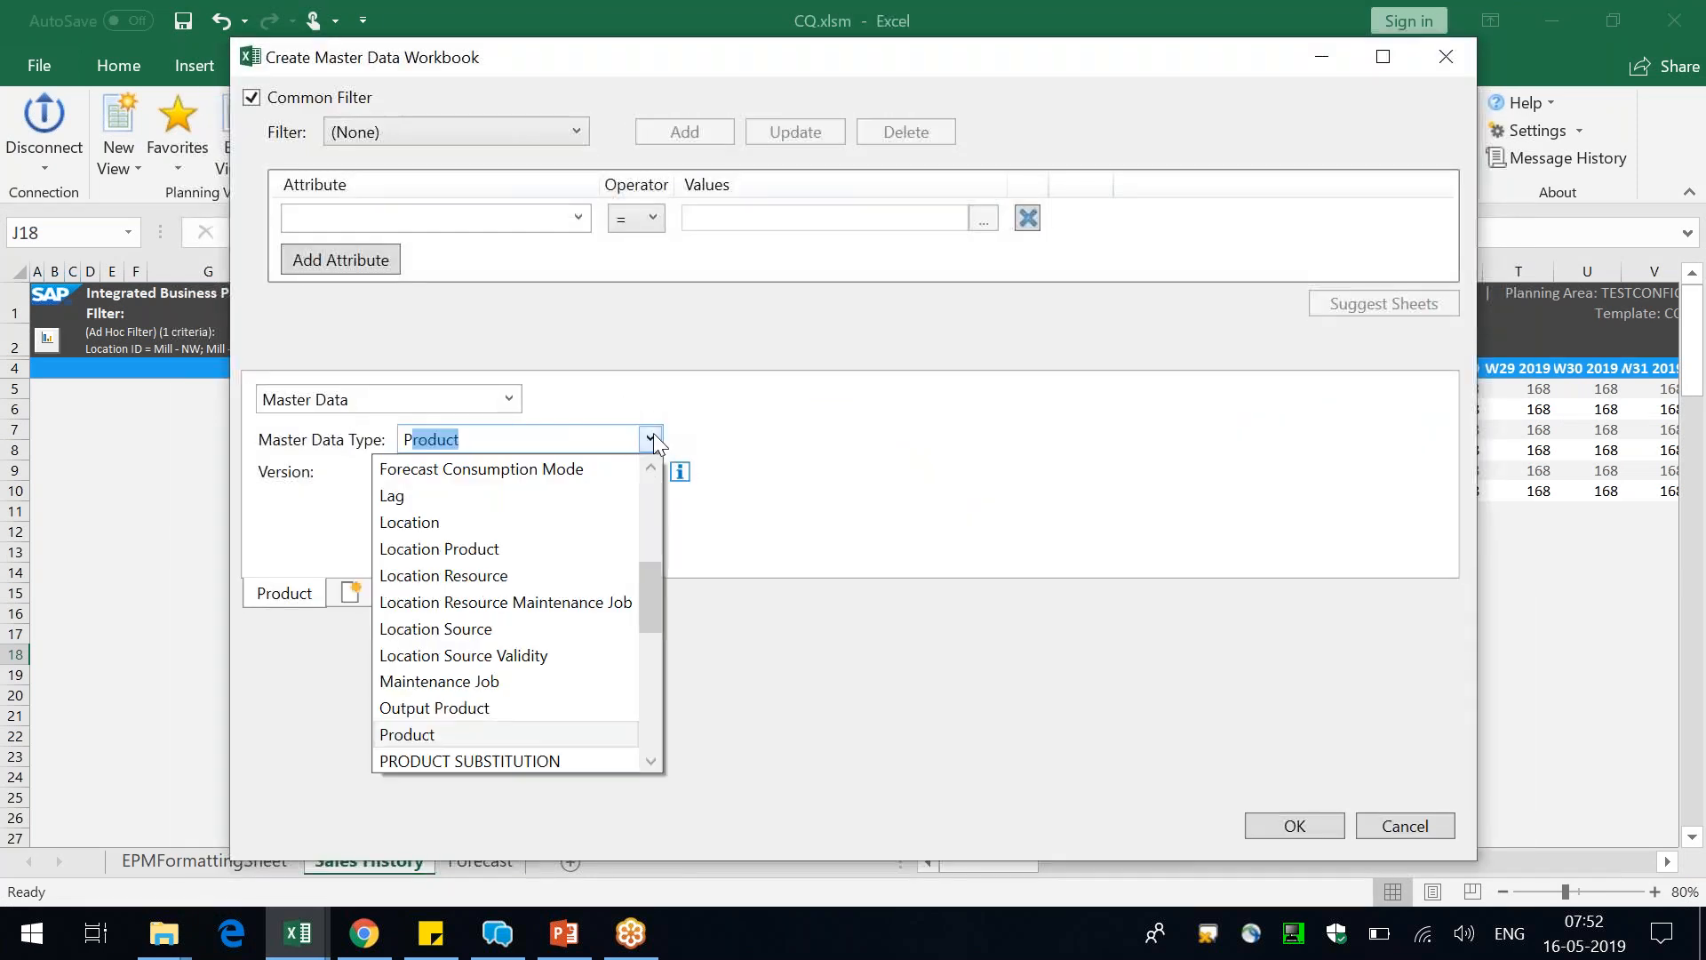
pyautogui.press('Return')
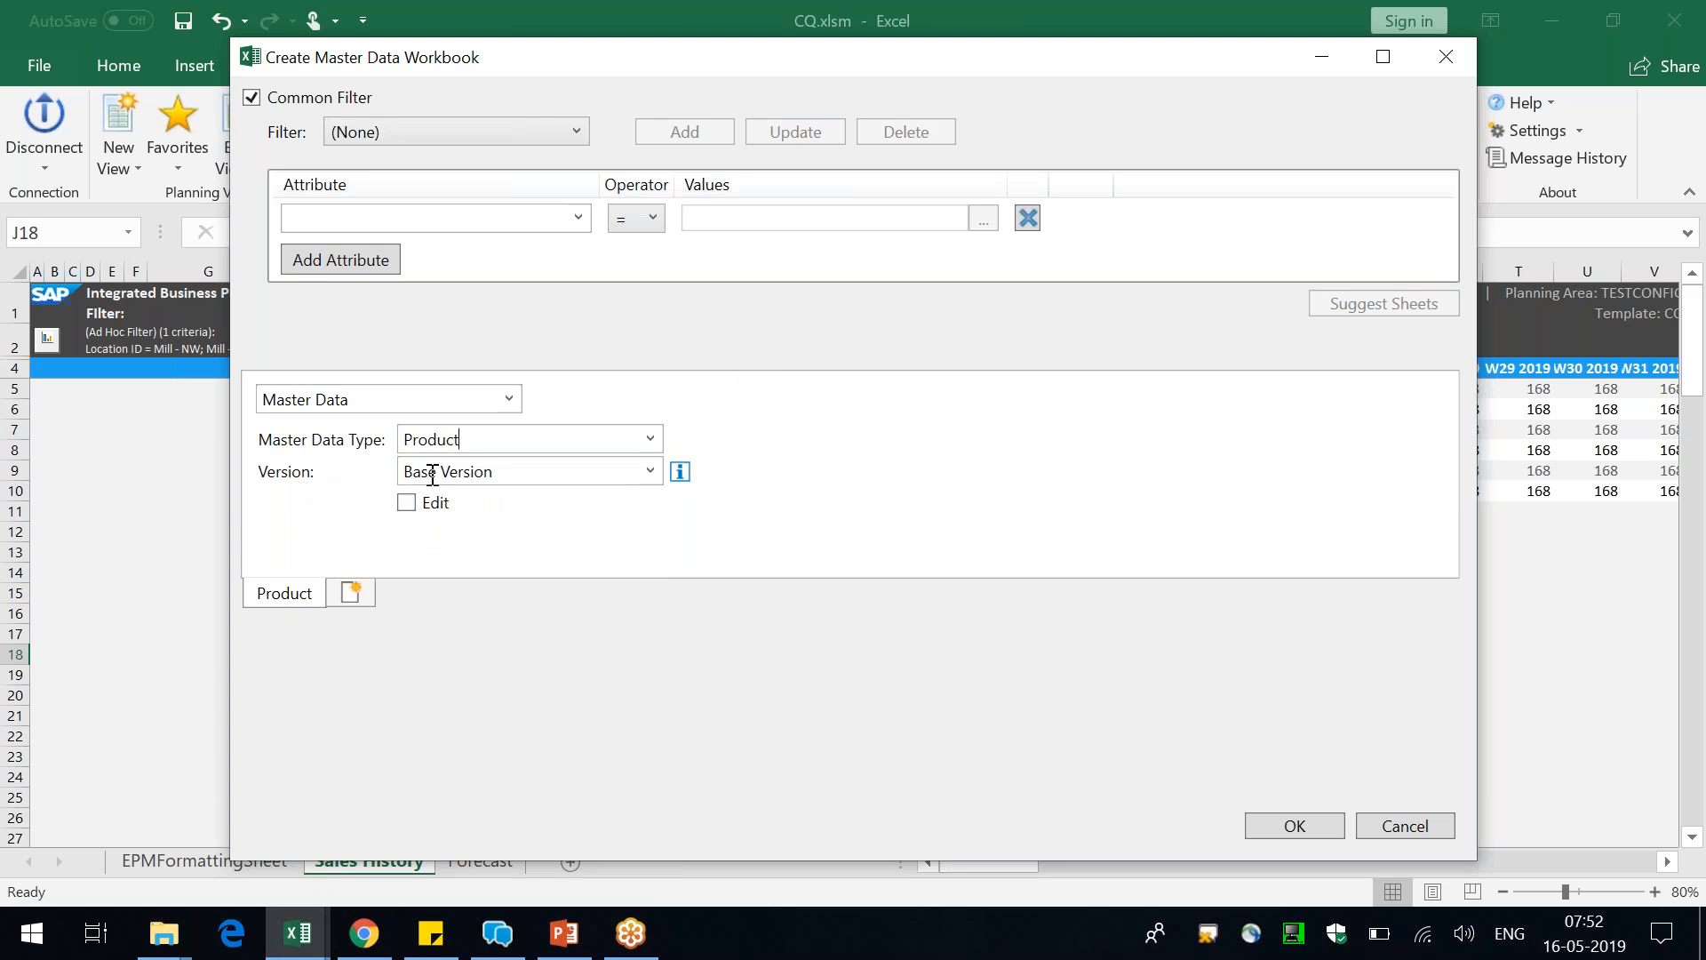
# Add a second sheet to the master data workbook with the Product master data type and the Upside Version
pyautogui.click(364, 593)
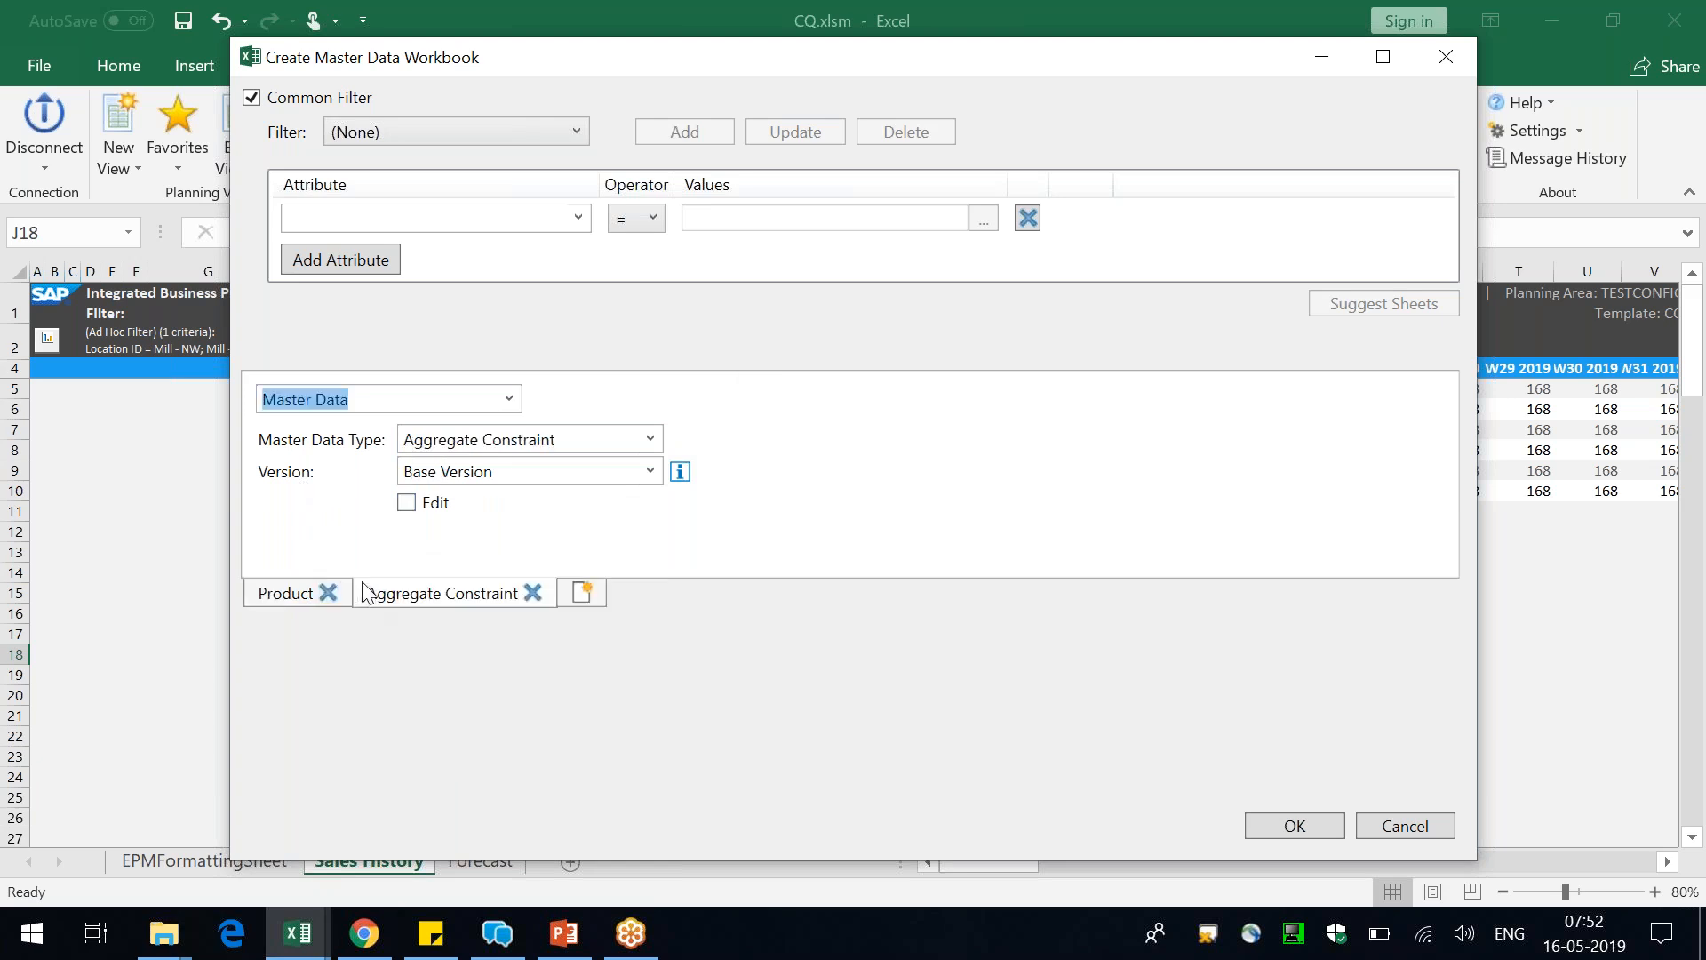
pyautogui.click(550, 442)
pyautogui.write('Product')
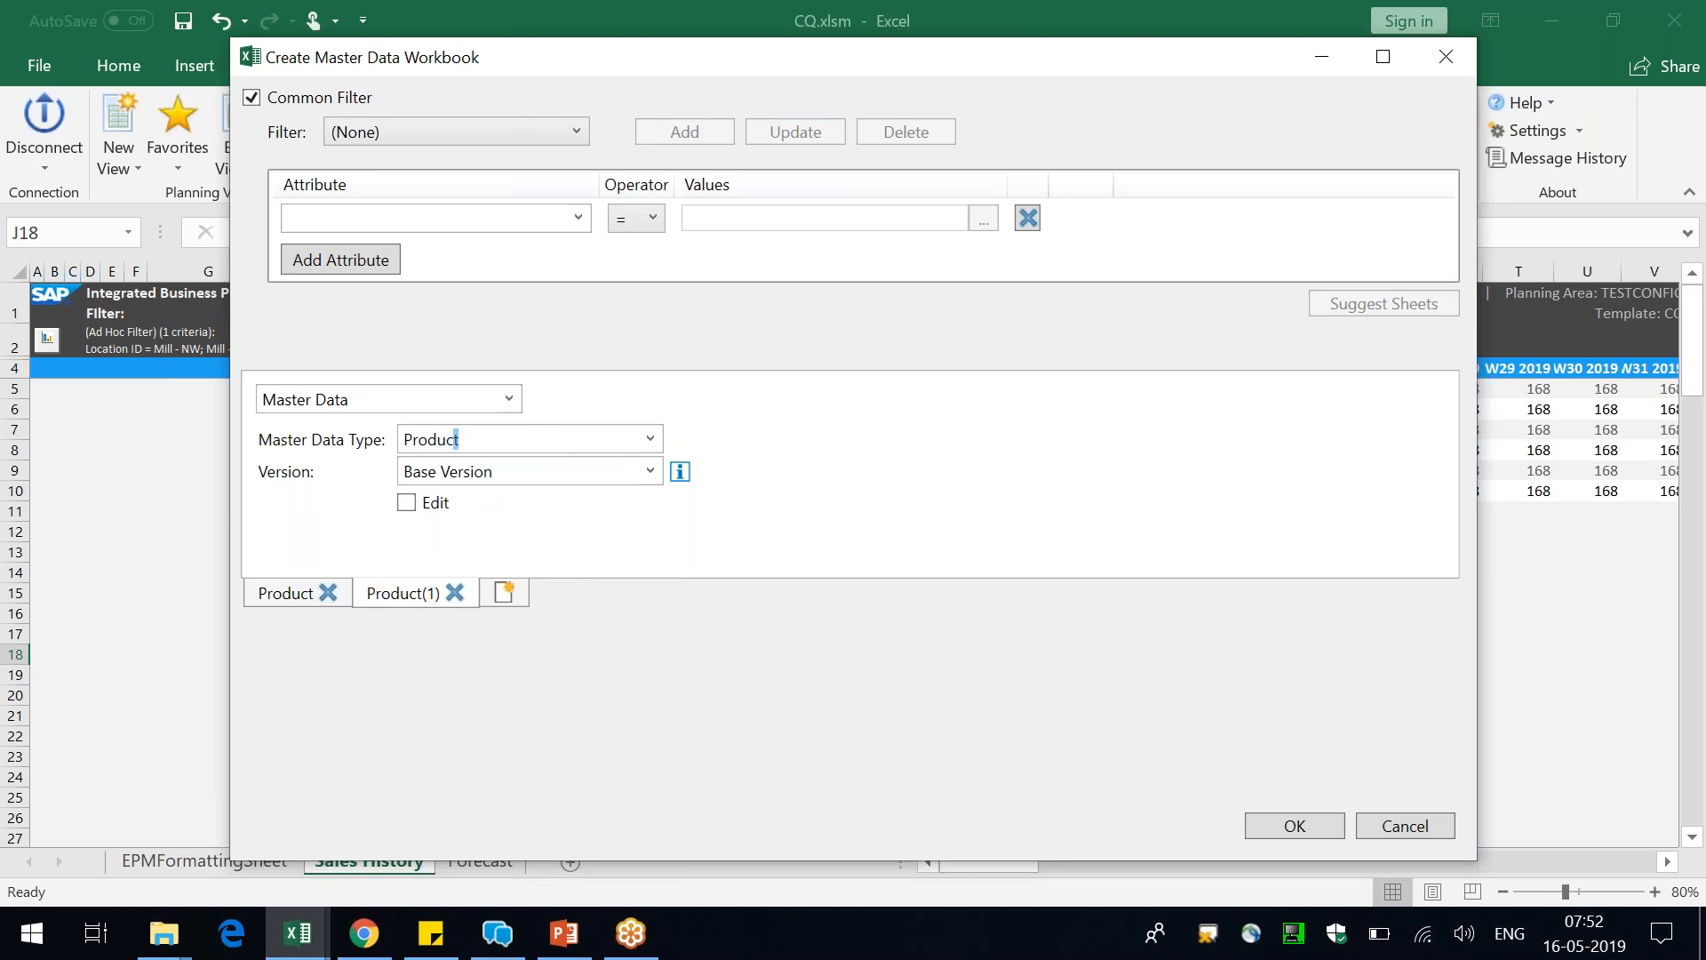
pyautogui.click(566, 471)
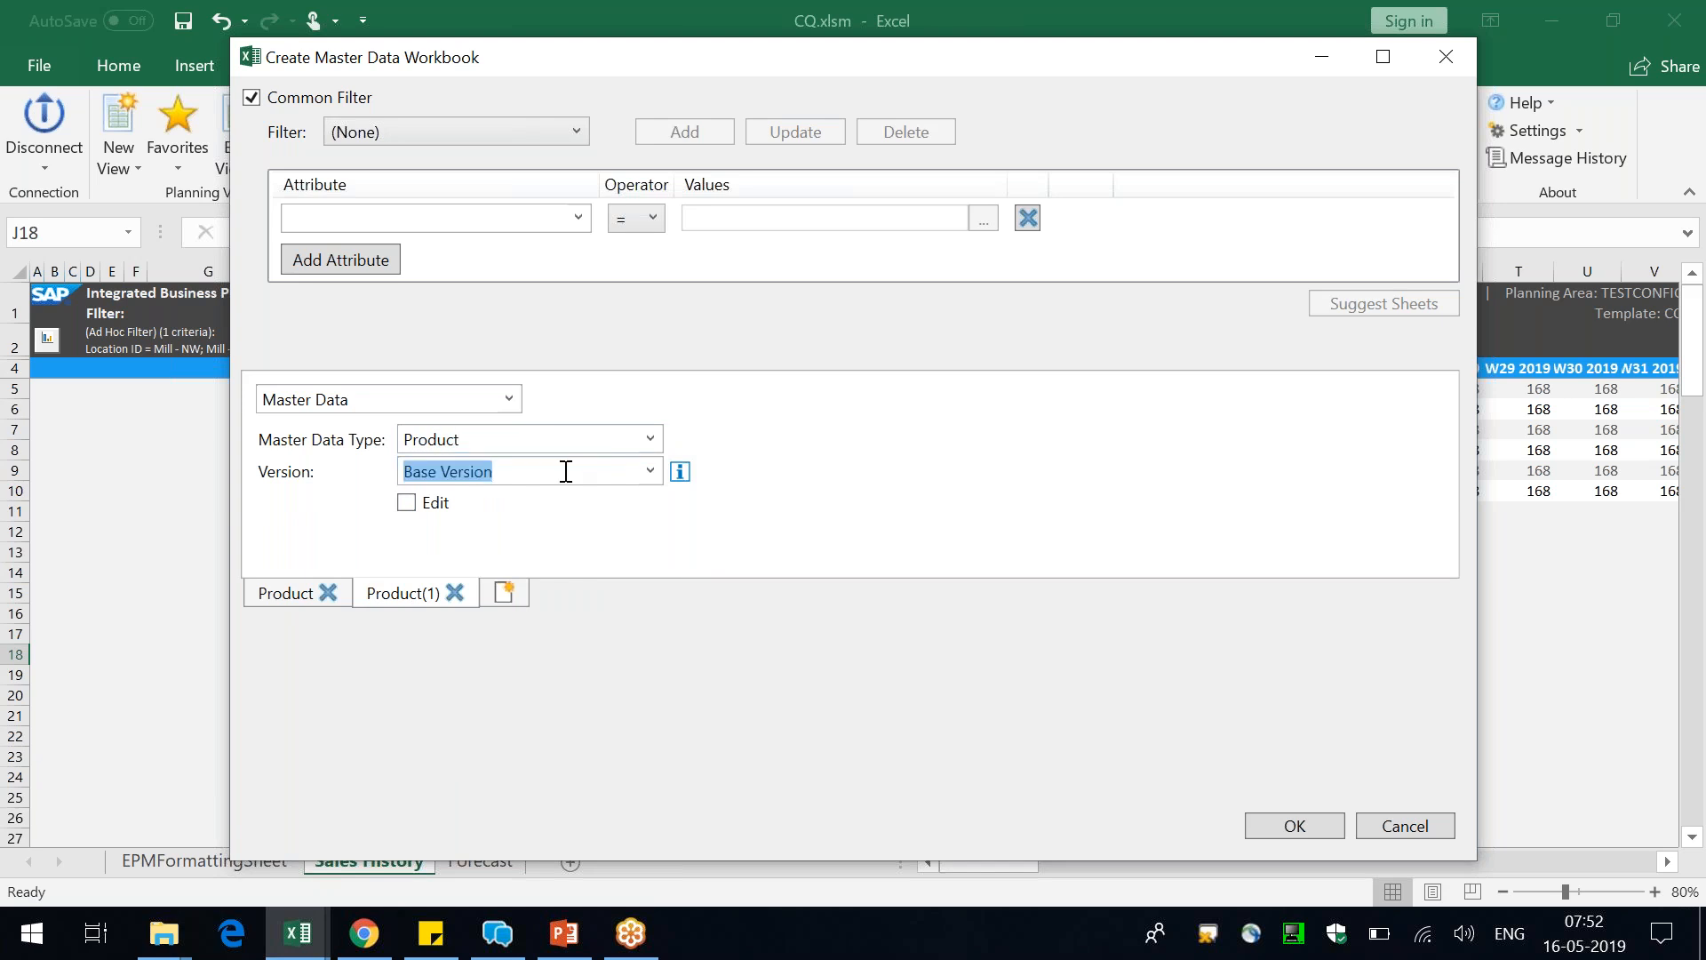
pyautogui.click(650, 471)
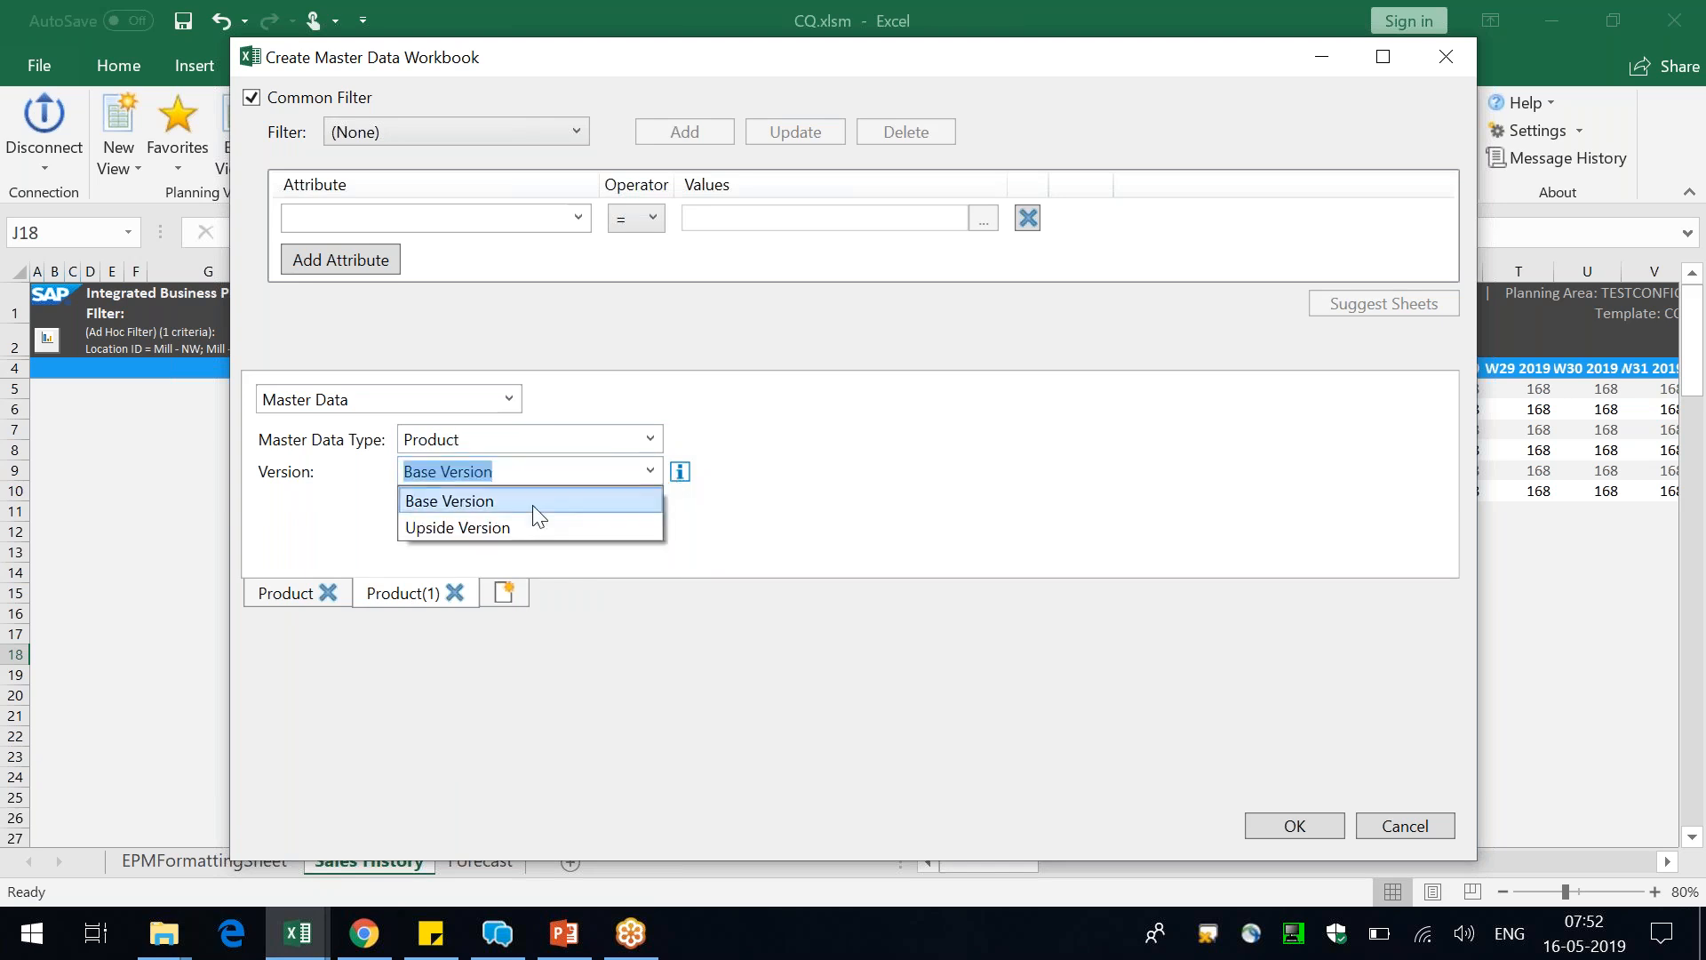
pyautogui.click(514, 527)
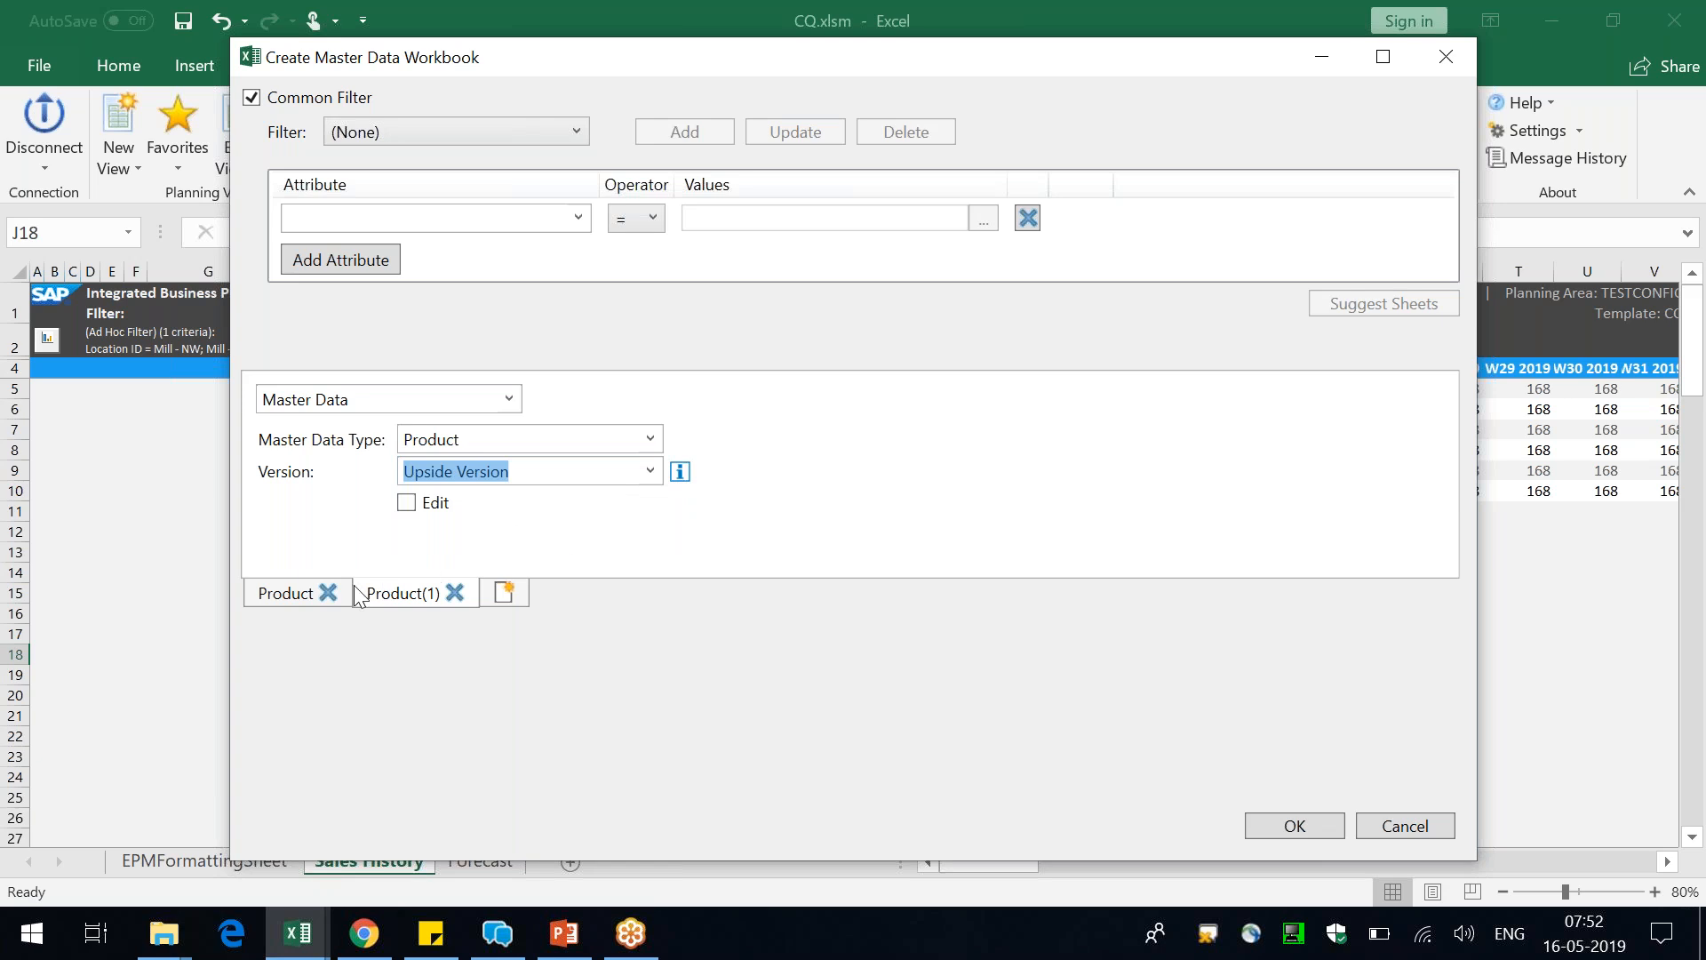
pyautogui.click(651, 471)
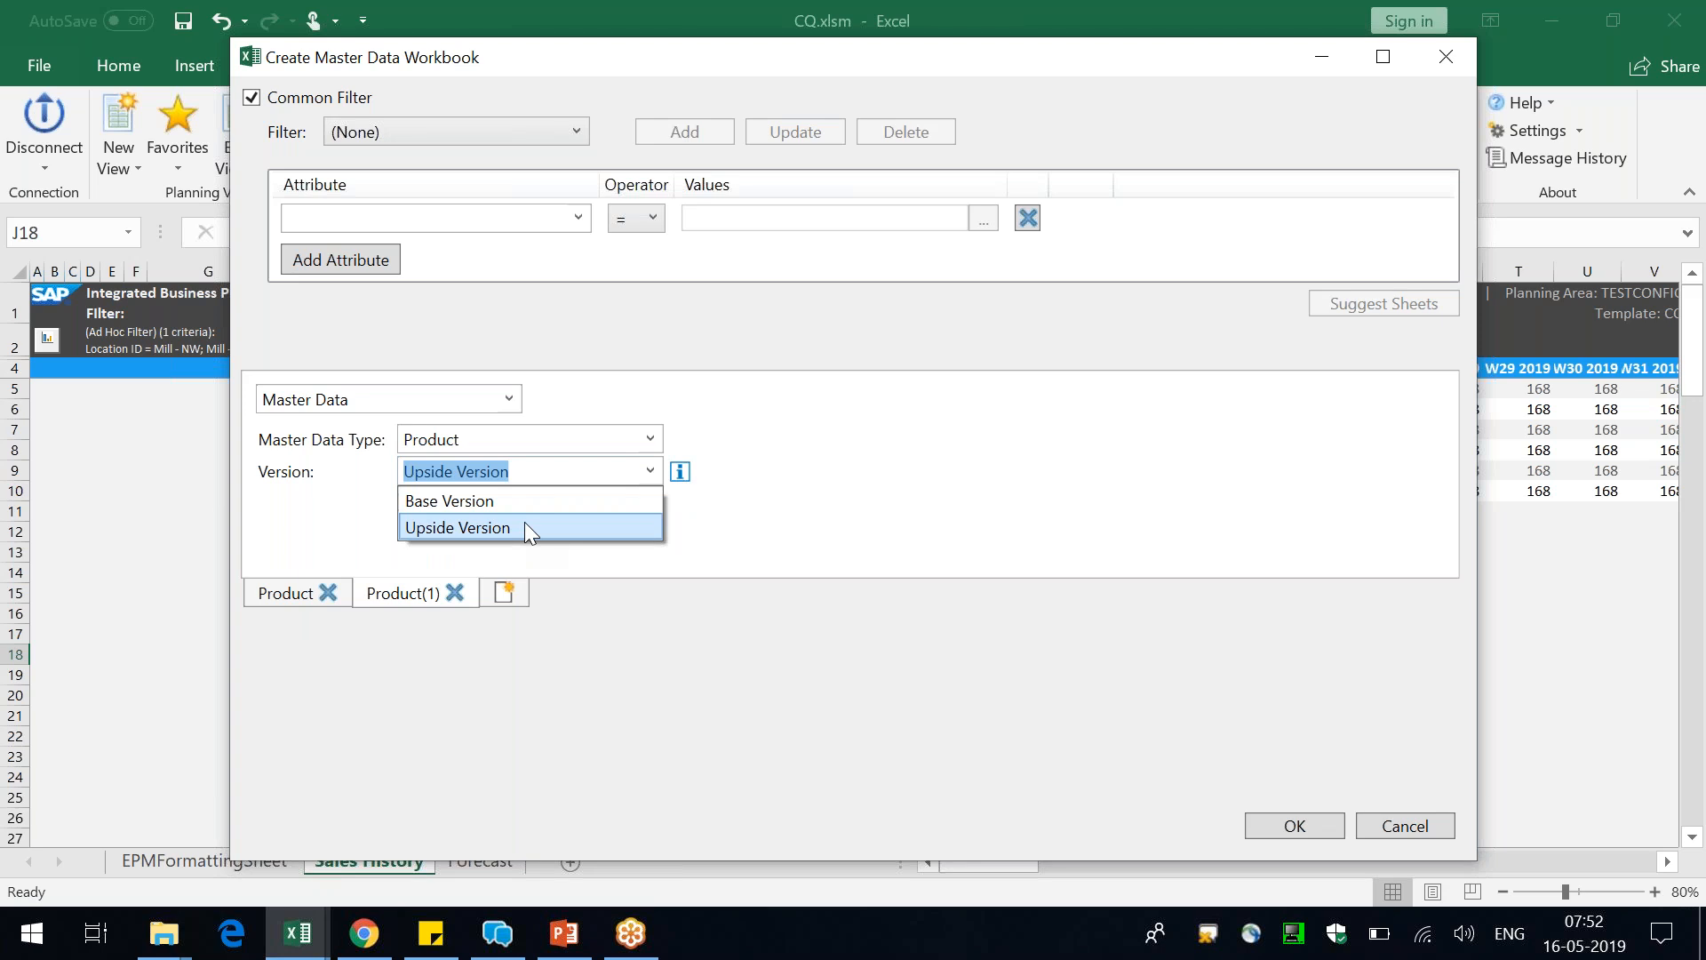
pyautogui.click(907, 441)
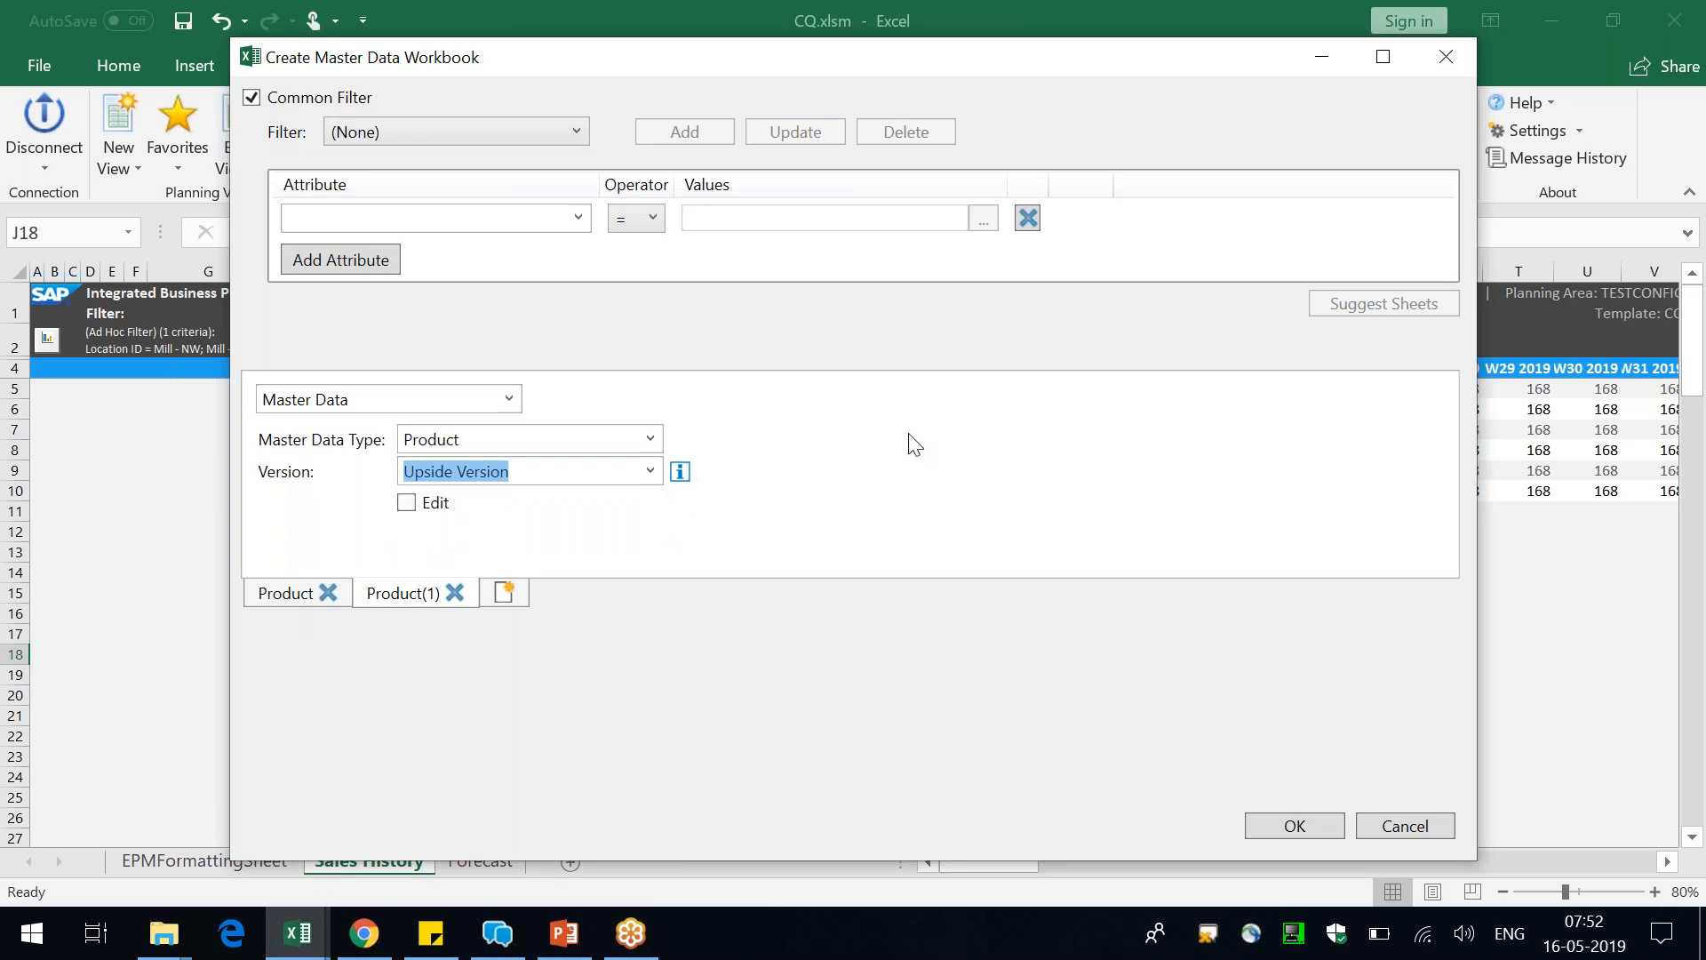
# Create the master data workbook and widen the Product ID column on the Product sheet
pyautogui.click(1295, 826)
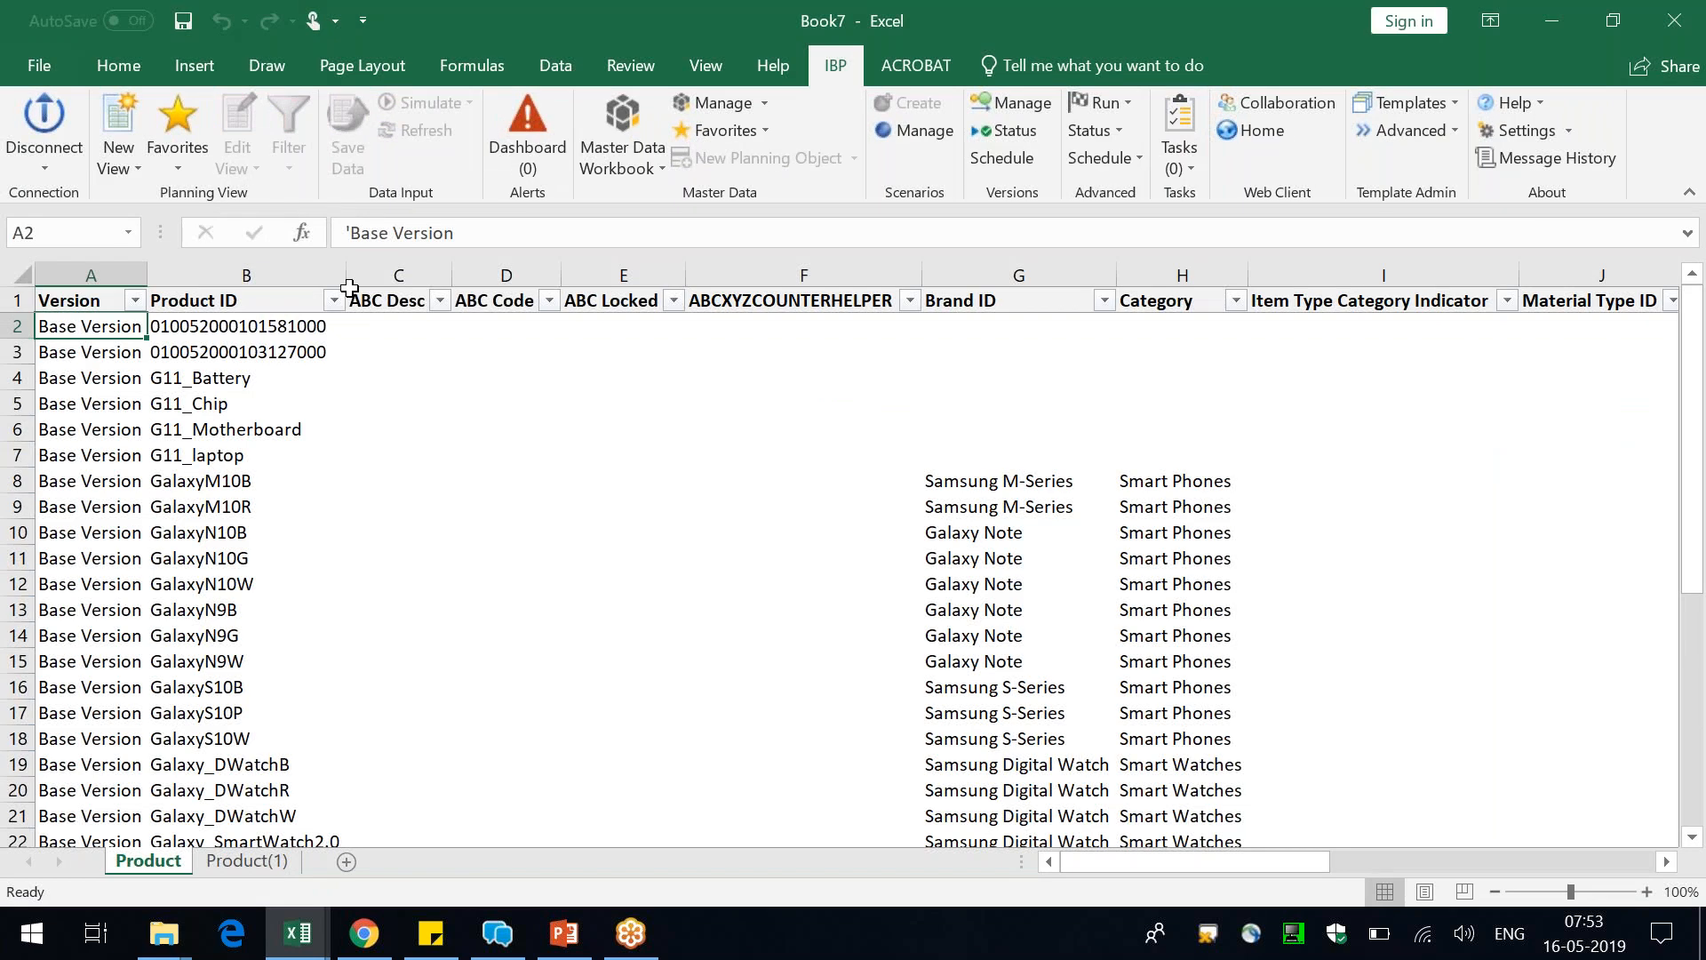
pyautogui.moveTo(346, 276); pyautogui.dragTo(449, 276)
pyautogui.click(303, 320)
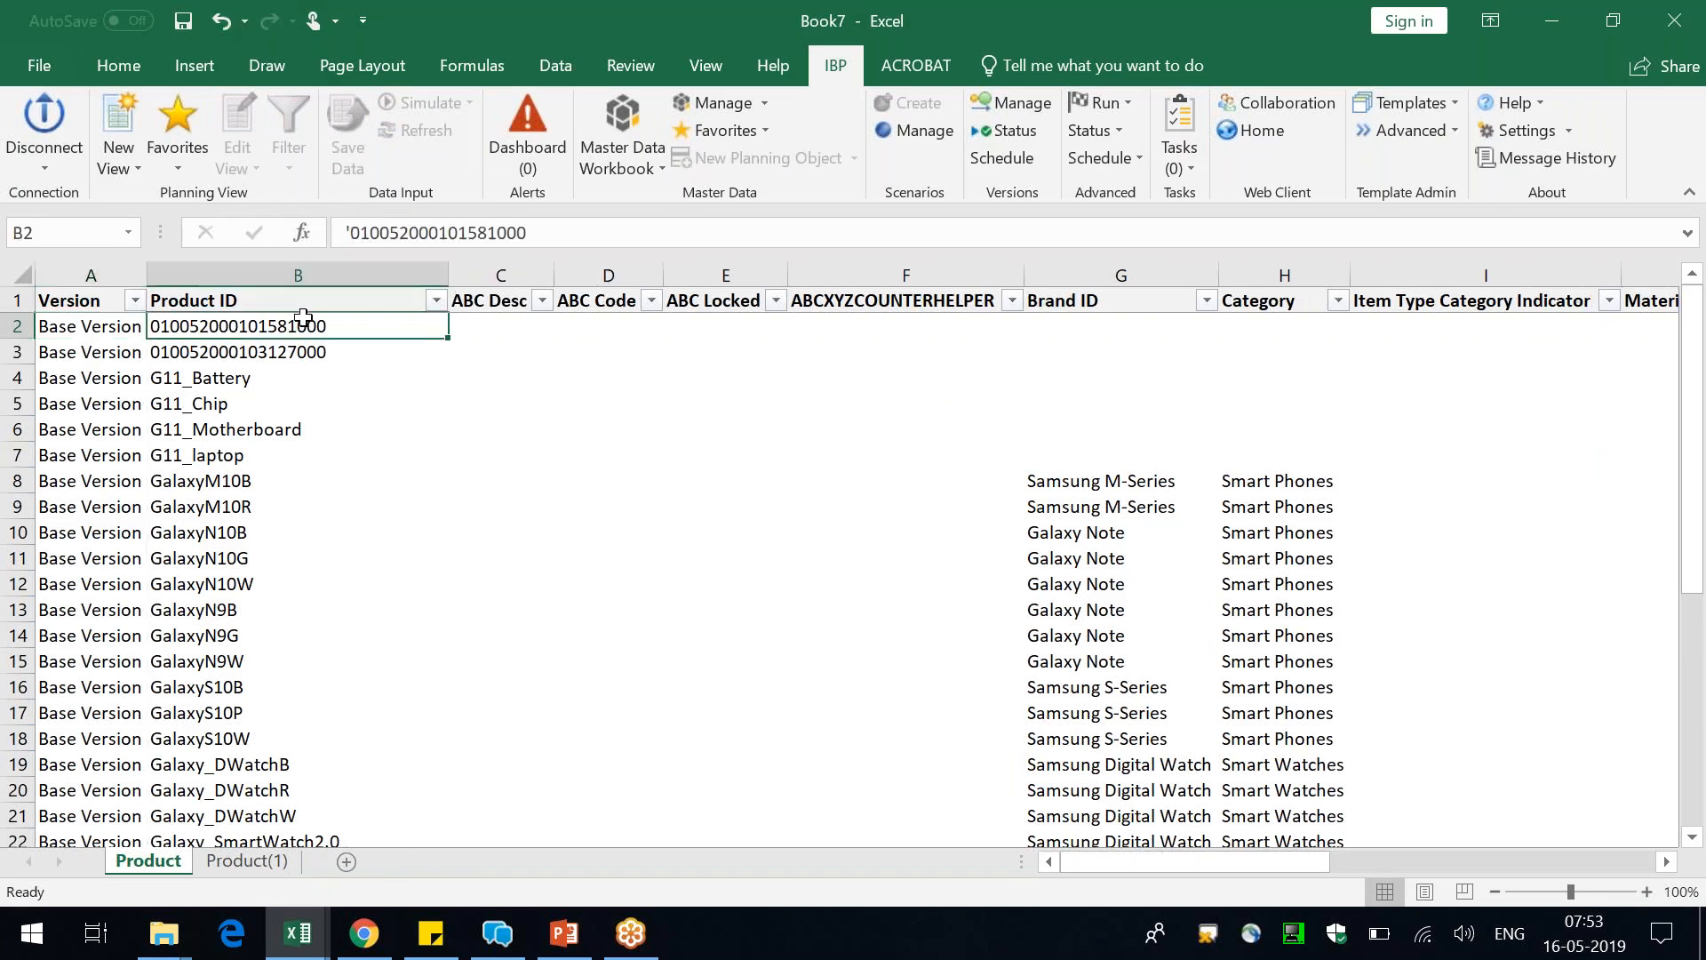
# Review the Base Version product IDs on the Product sheet and the Upside Version records on the Product(1) sheet
pyautogui.hotkey('ctrl', 'shift', 'Down')
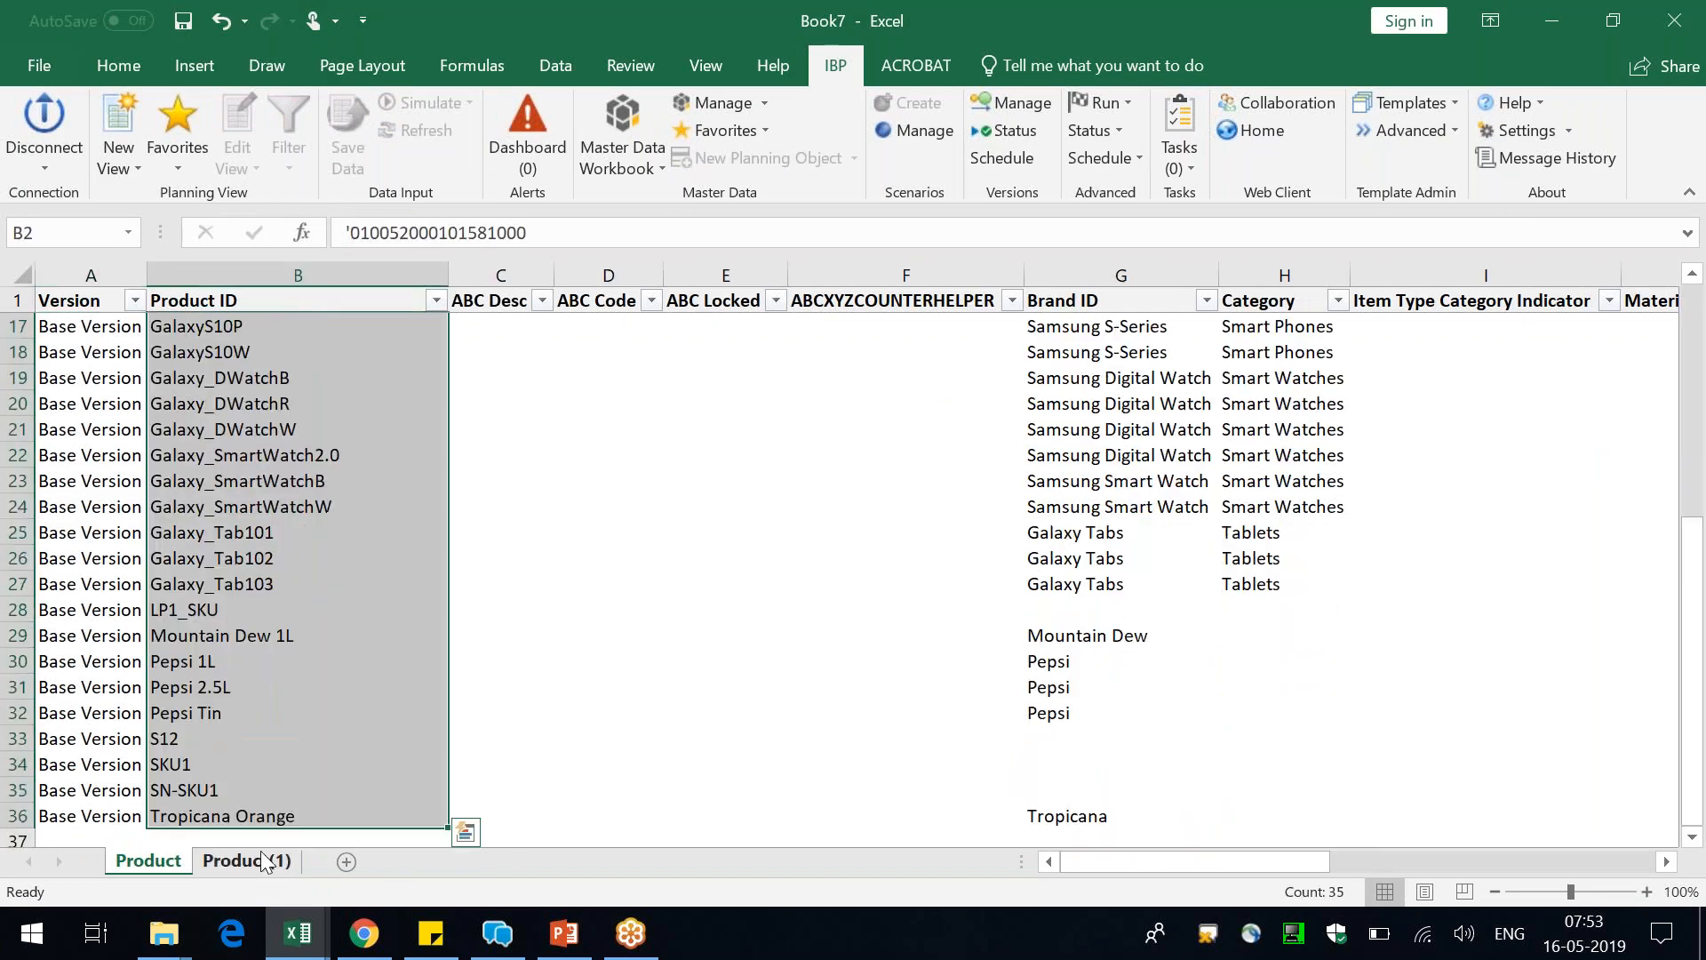
pyautogui.click(380, 709)
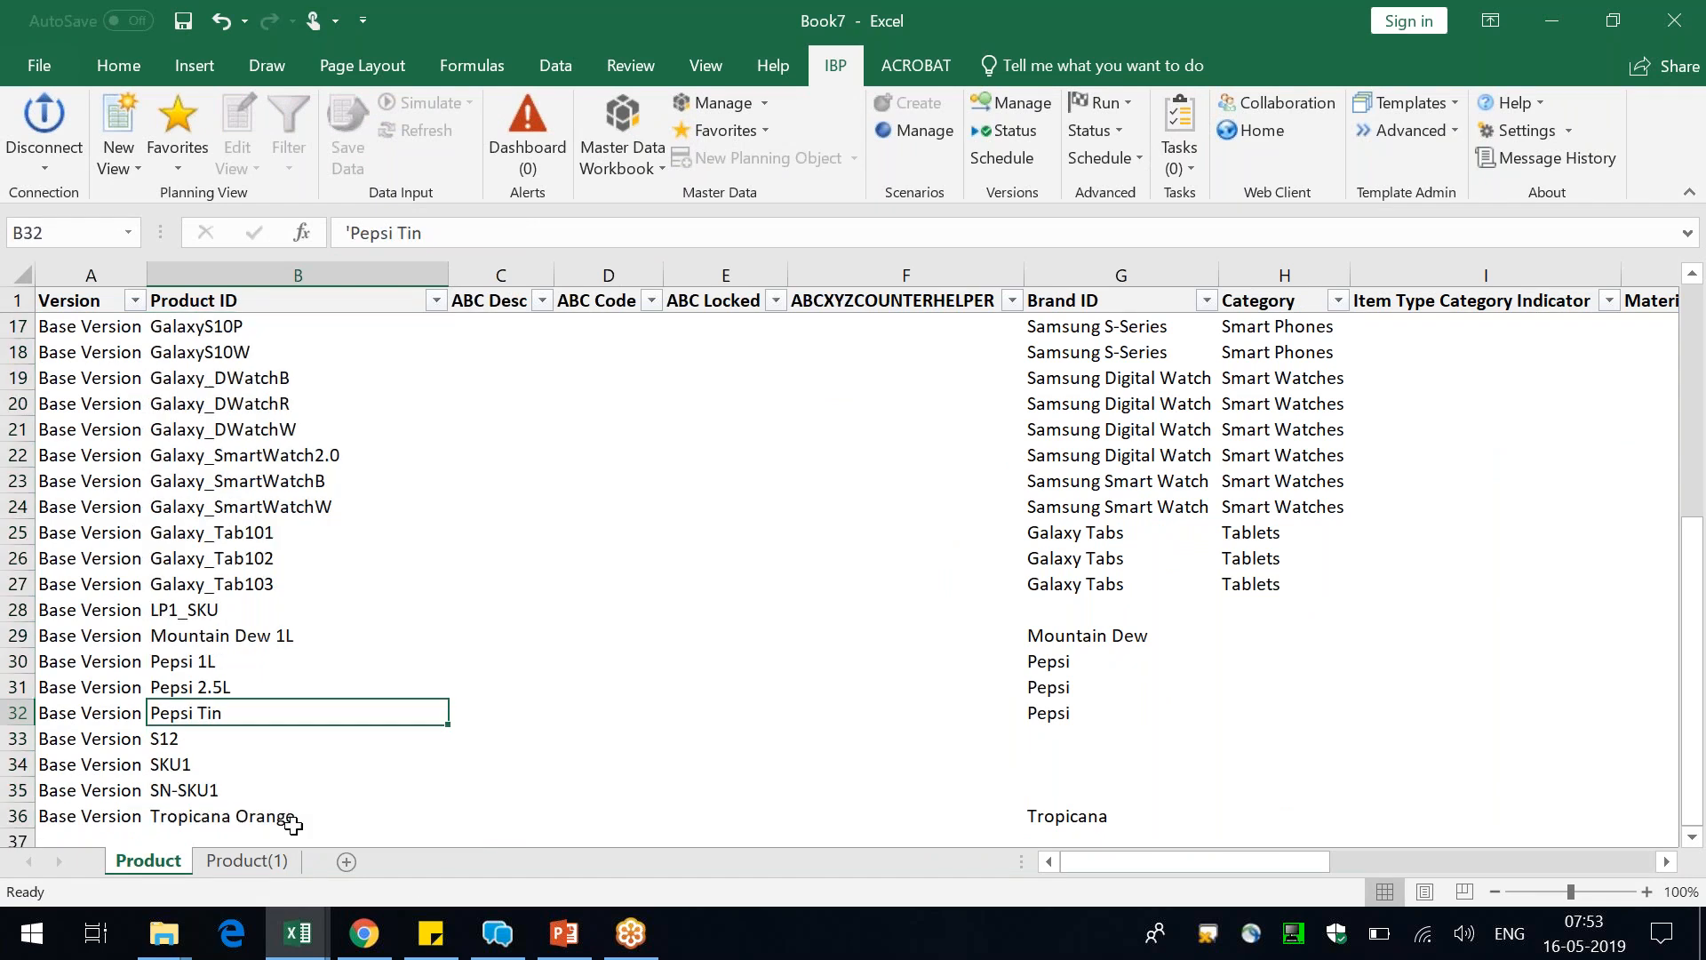
pyautogui.click(259, 859)
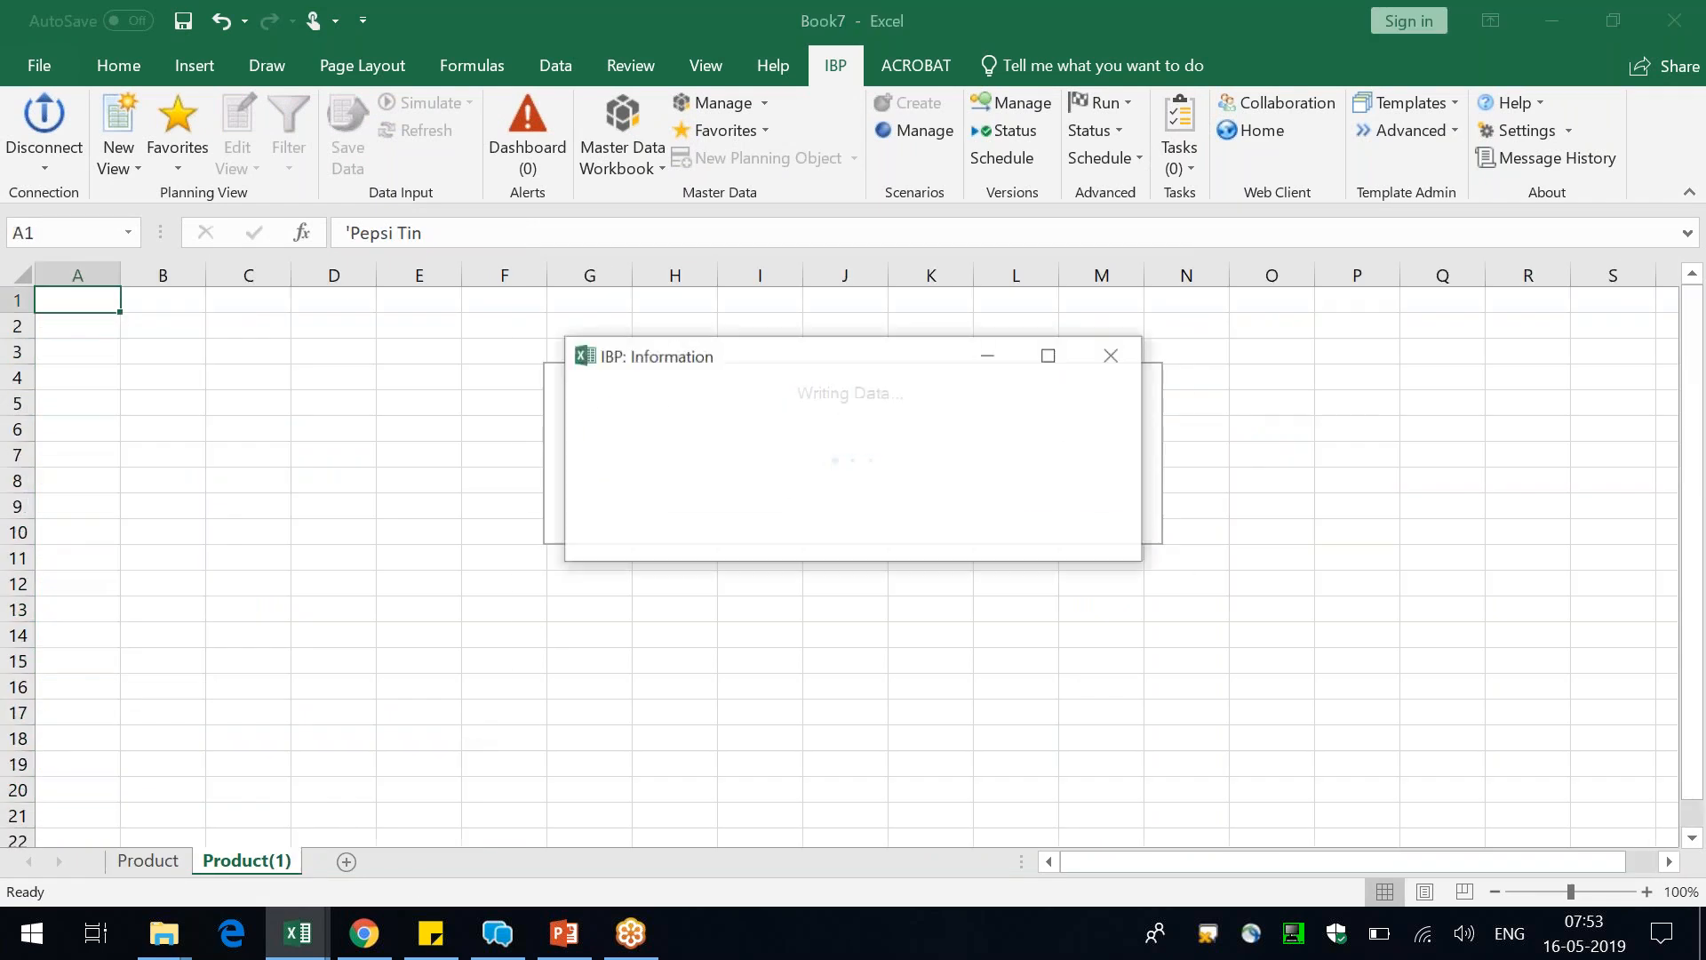
pyautogui.click(1080, 543)
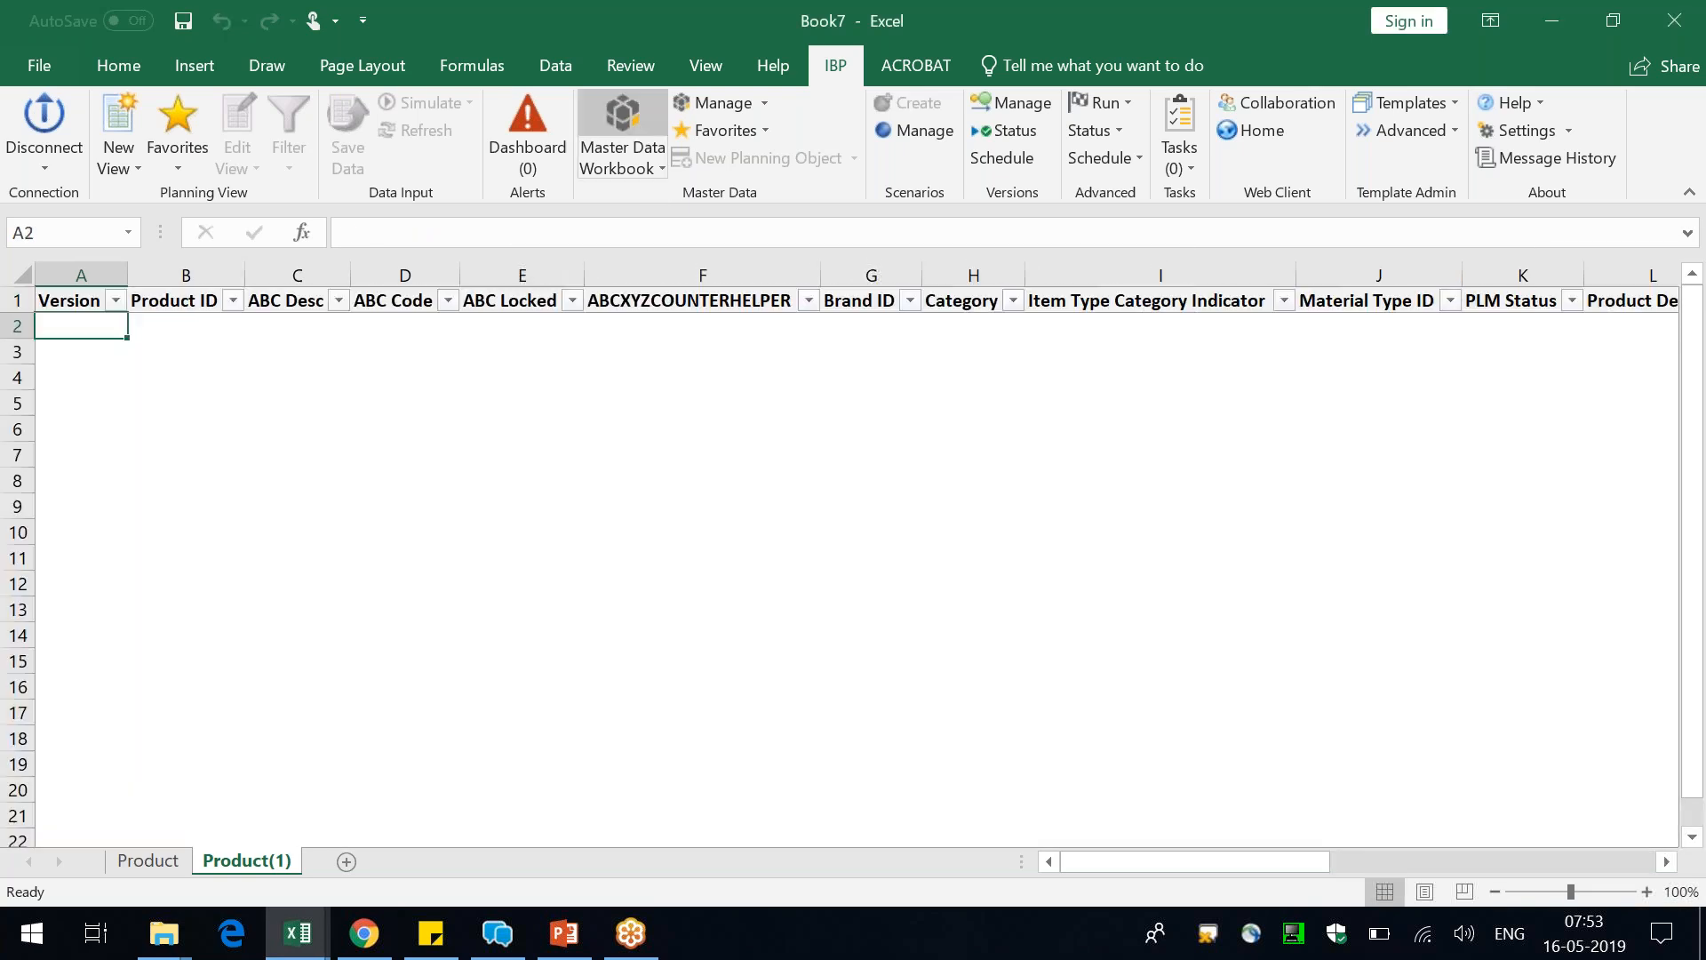
# Edit the master data workbook to enable editing for the Upside Version sheet Product(1)
pyautogui.click(622, 142)
pyautogui.click(428, 503)
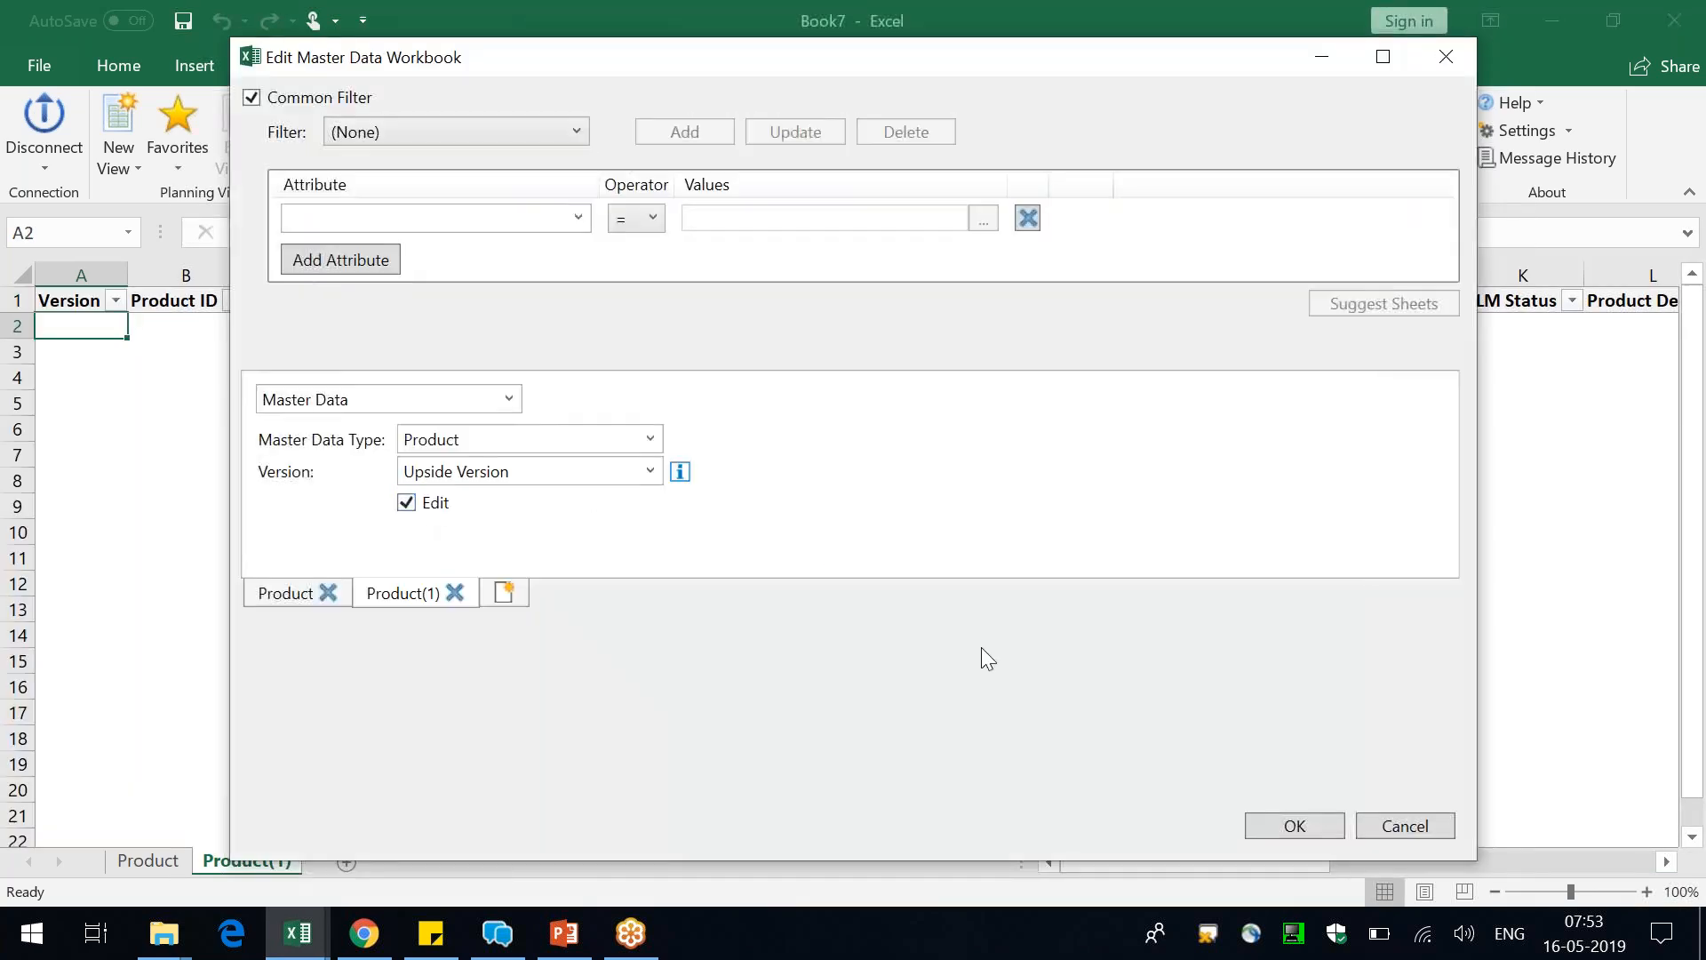
pyautogui.click(1324, 830)
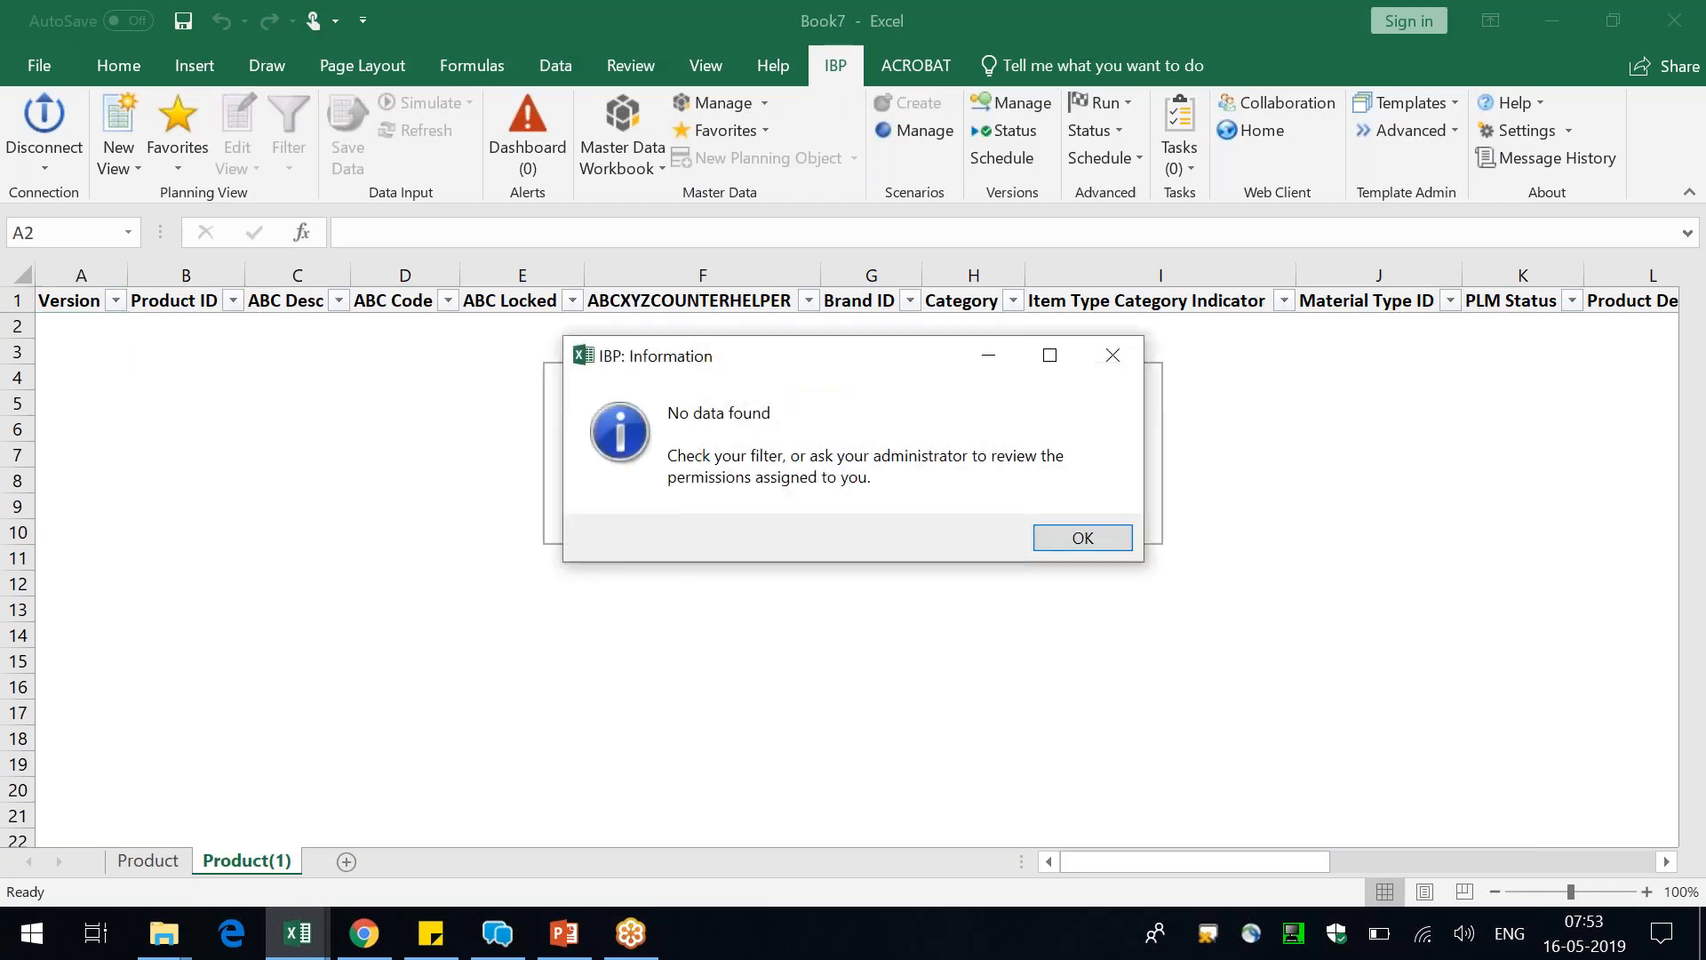
pyautogui.press('Return')
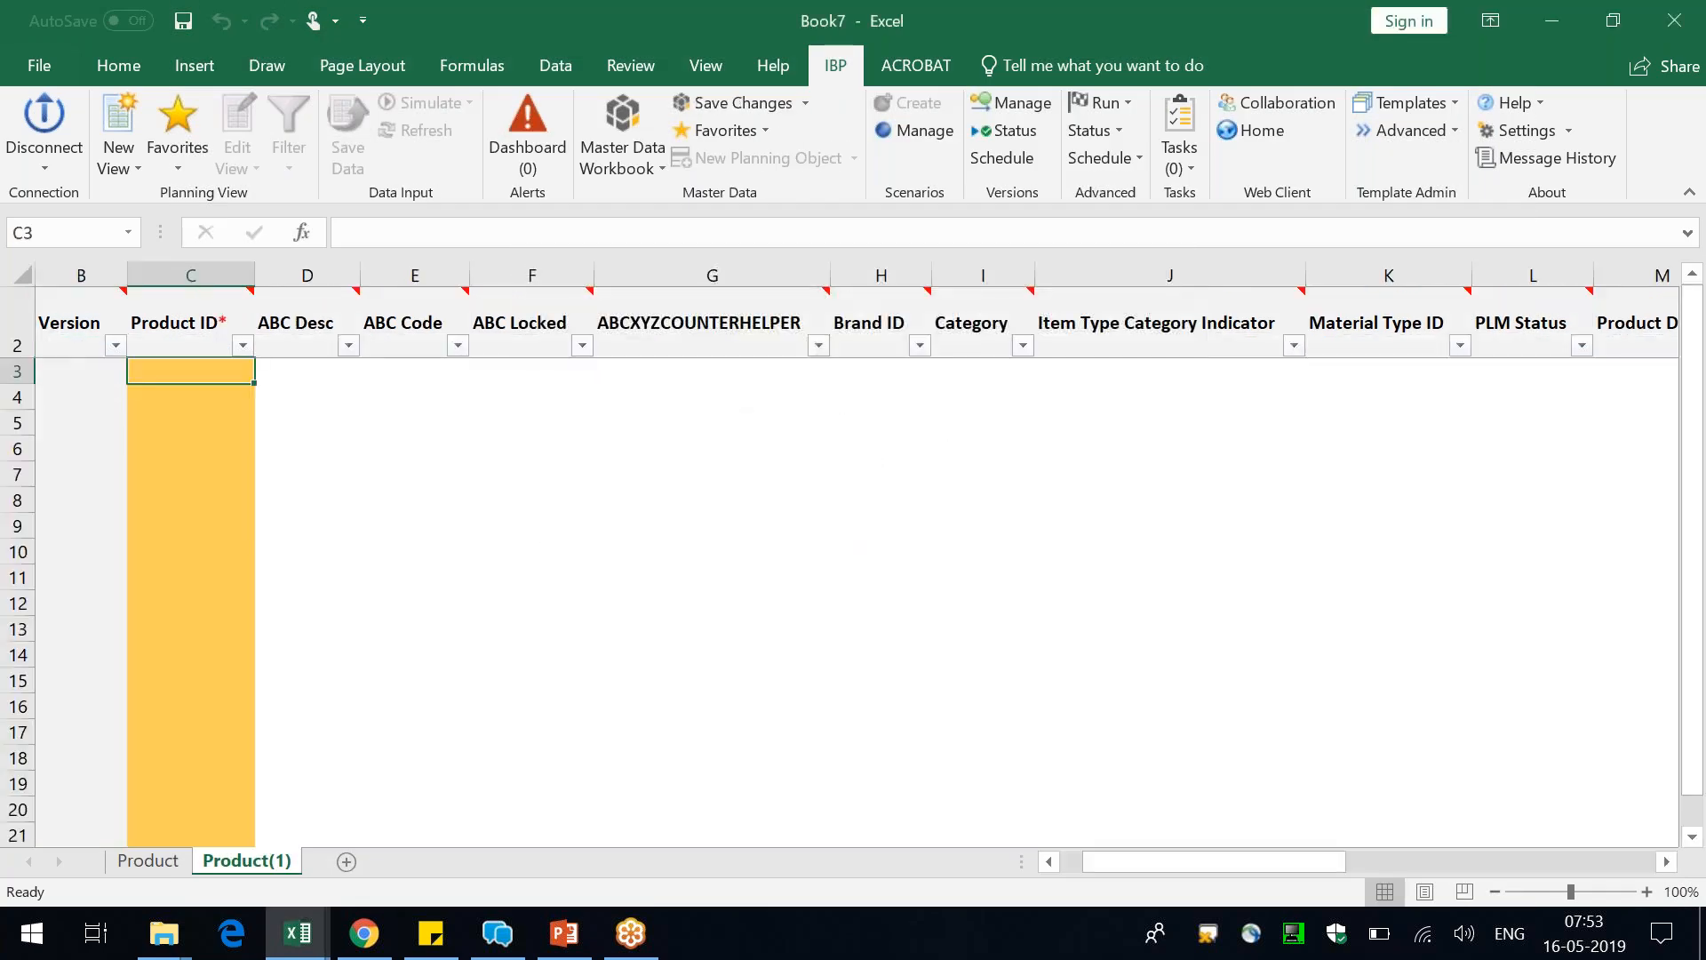
# Enter Prod_101 and Prod_102 as new product IDs on the Product(1) sheet
pyautogui.write('Prod1')
pyautogui.press('BackSpace')
pyautogui.write('_101')
pyautogui.press('Return')
pyautogui.write('Pro')
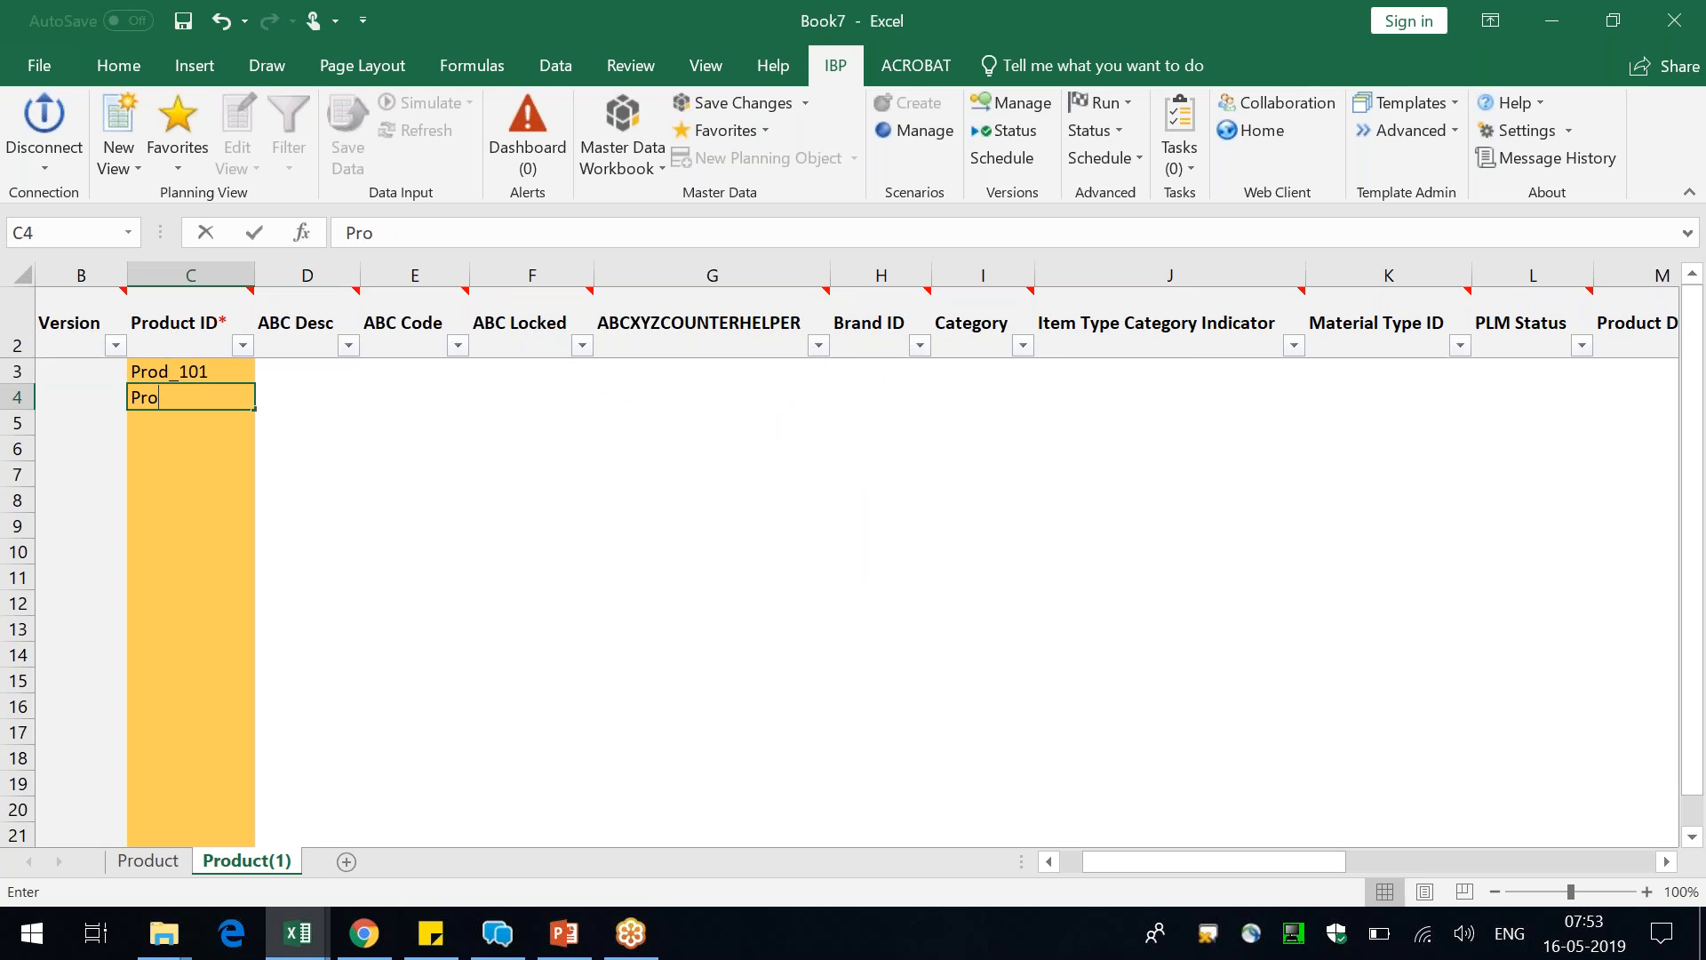
pyautogui.write('d_102')
pyautogui.press('Return')
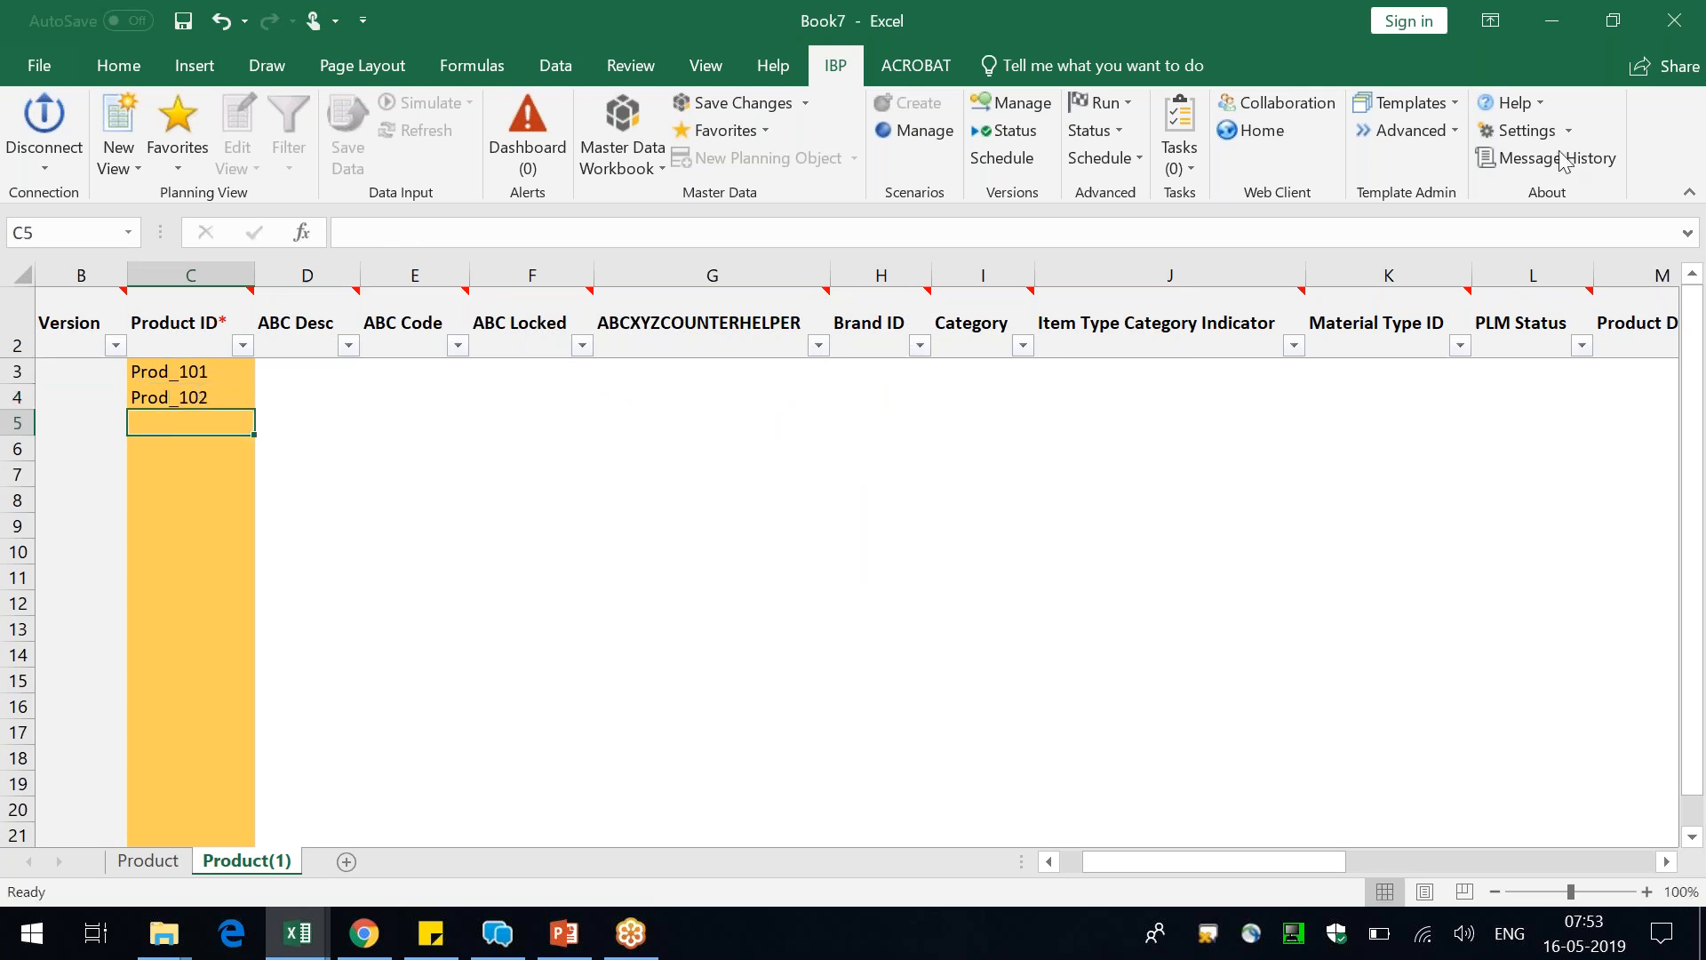
# Save the new Upside Version products to the IBP master data
pyautogui.click(730, 103)
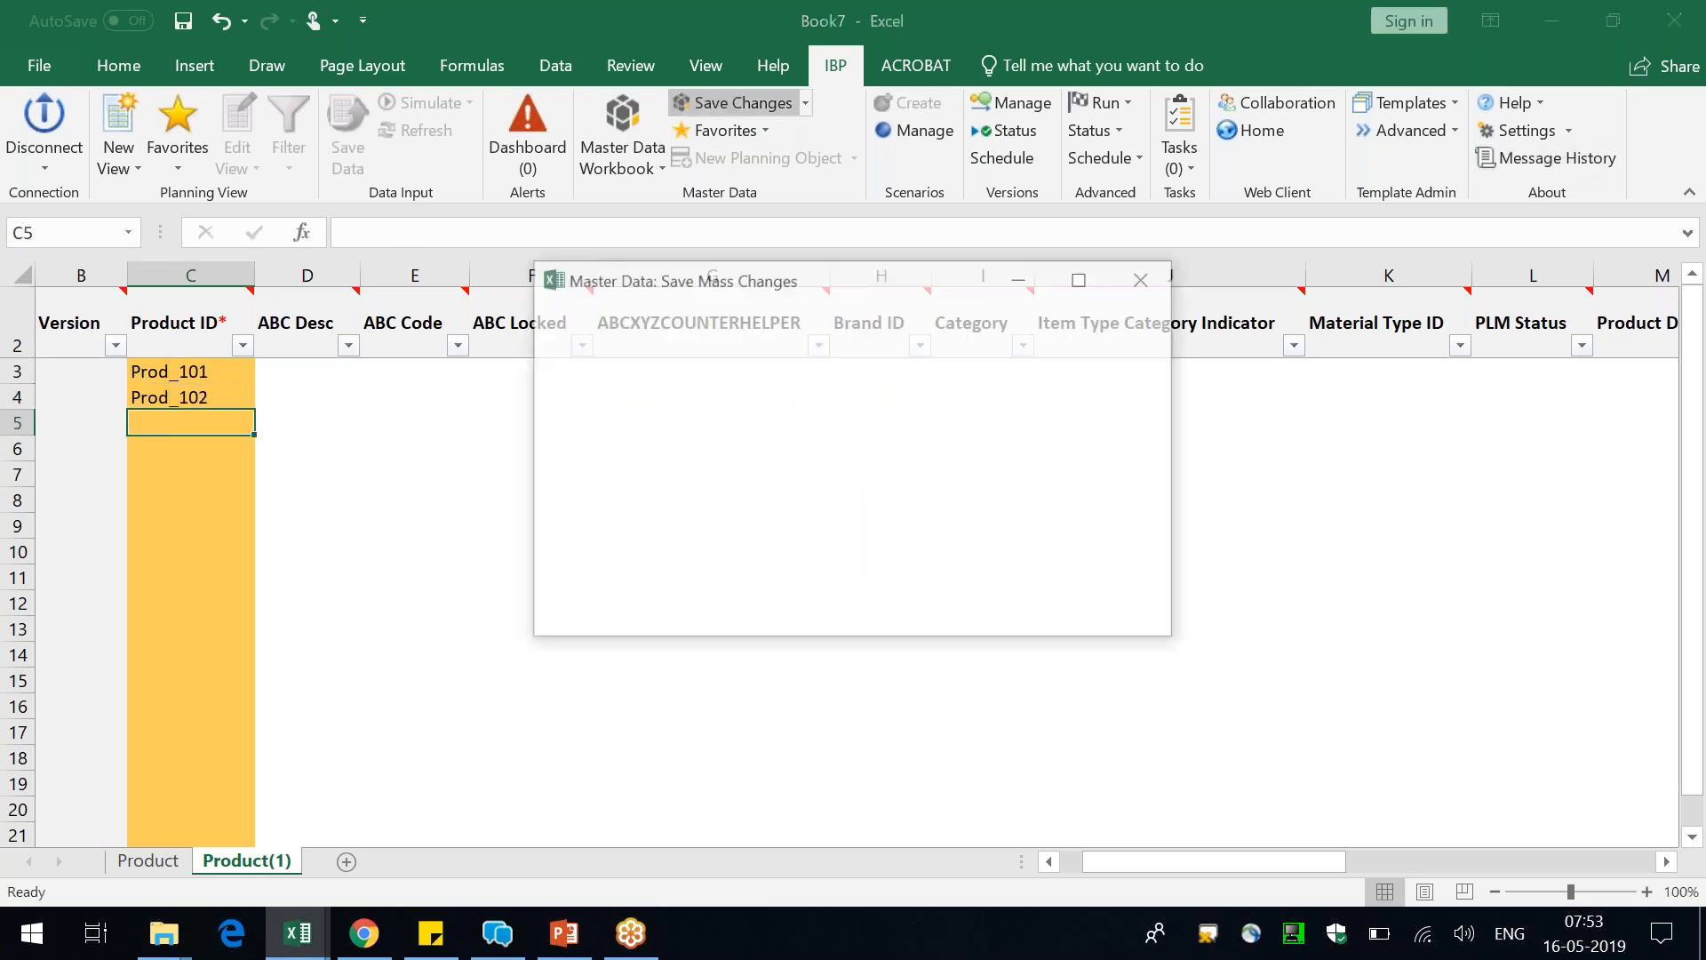
pyautogui.click(1001, 622)
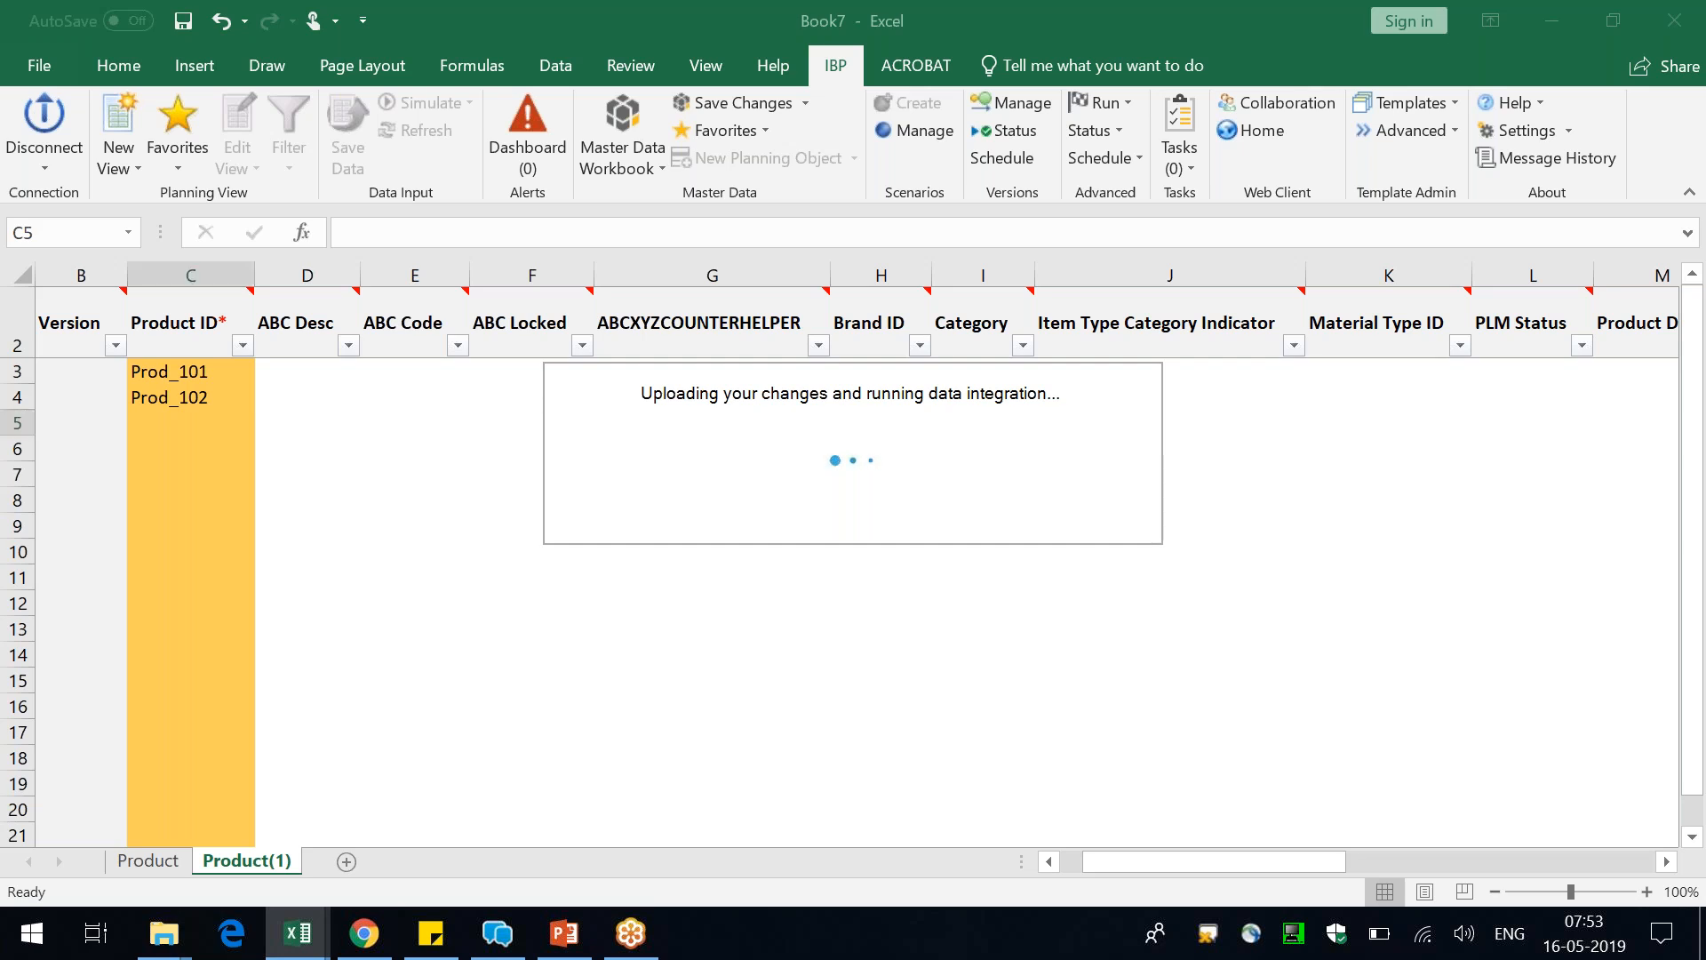
pyautogui.click(980, 582)
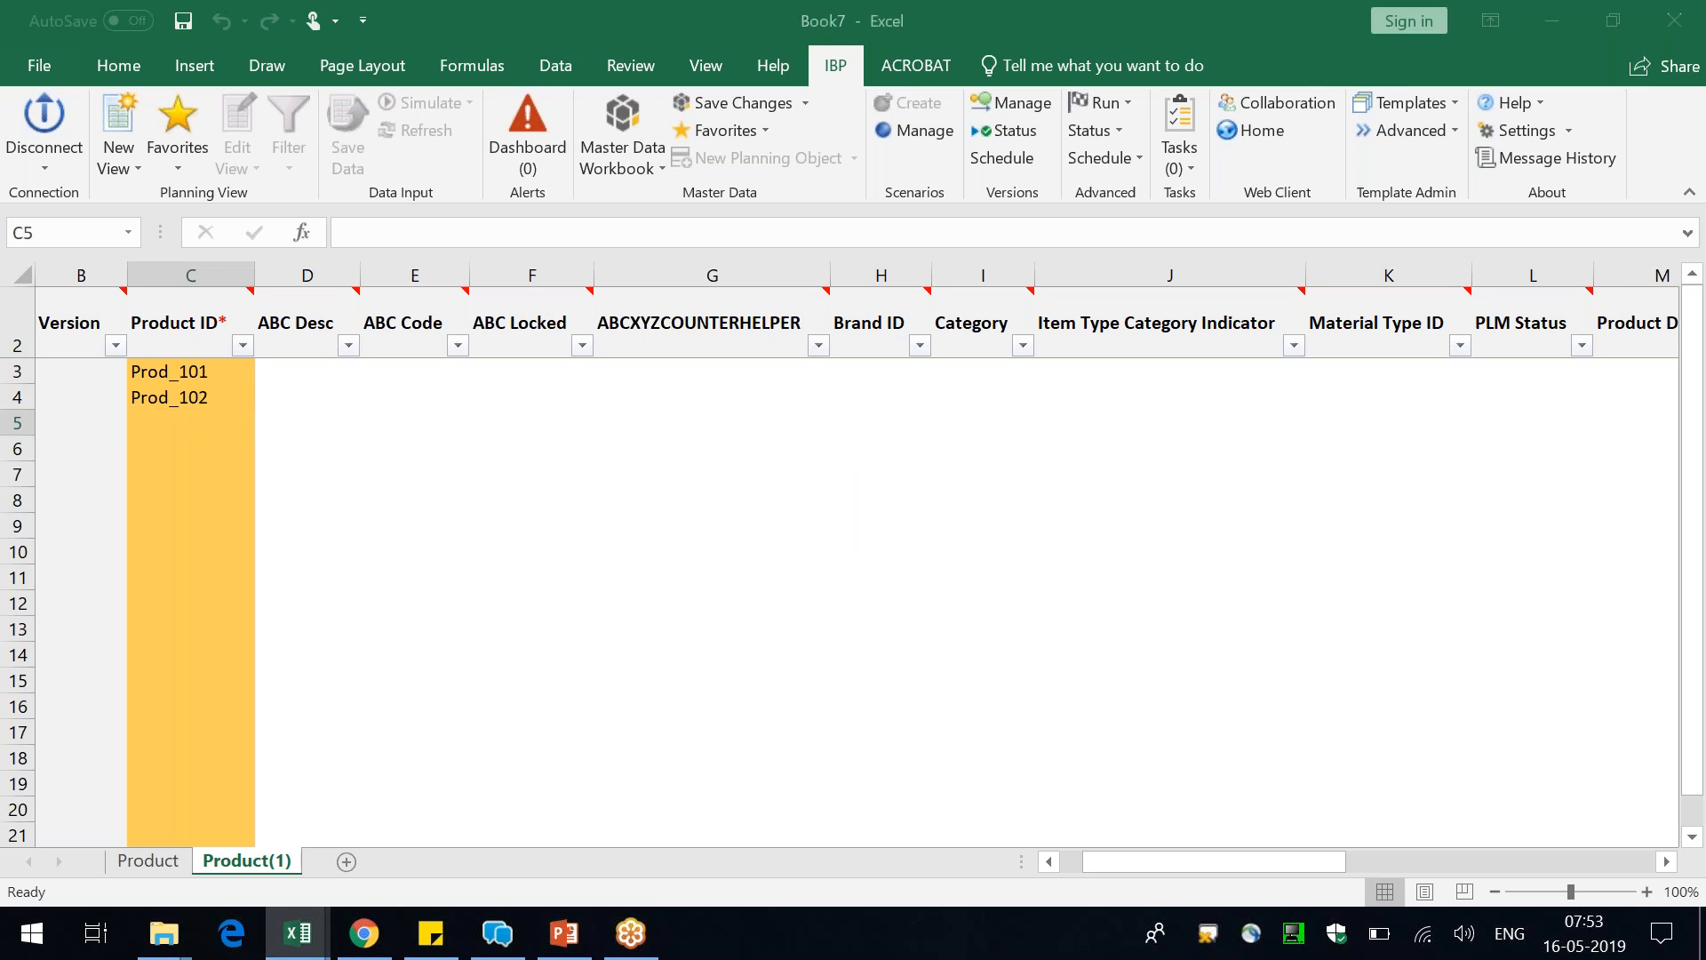
# Switch to the CQ.xlsm workbook and set up a version copy from Base Version to Upside Version
pyautogui.hotkey('alt', 'Tab')
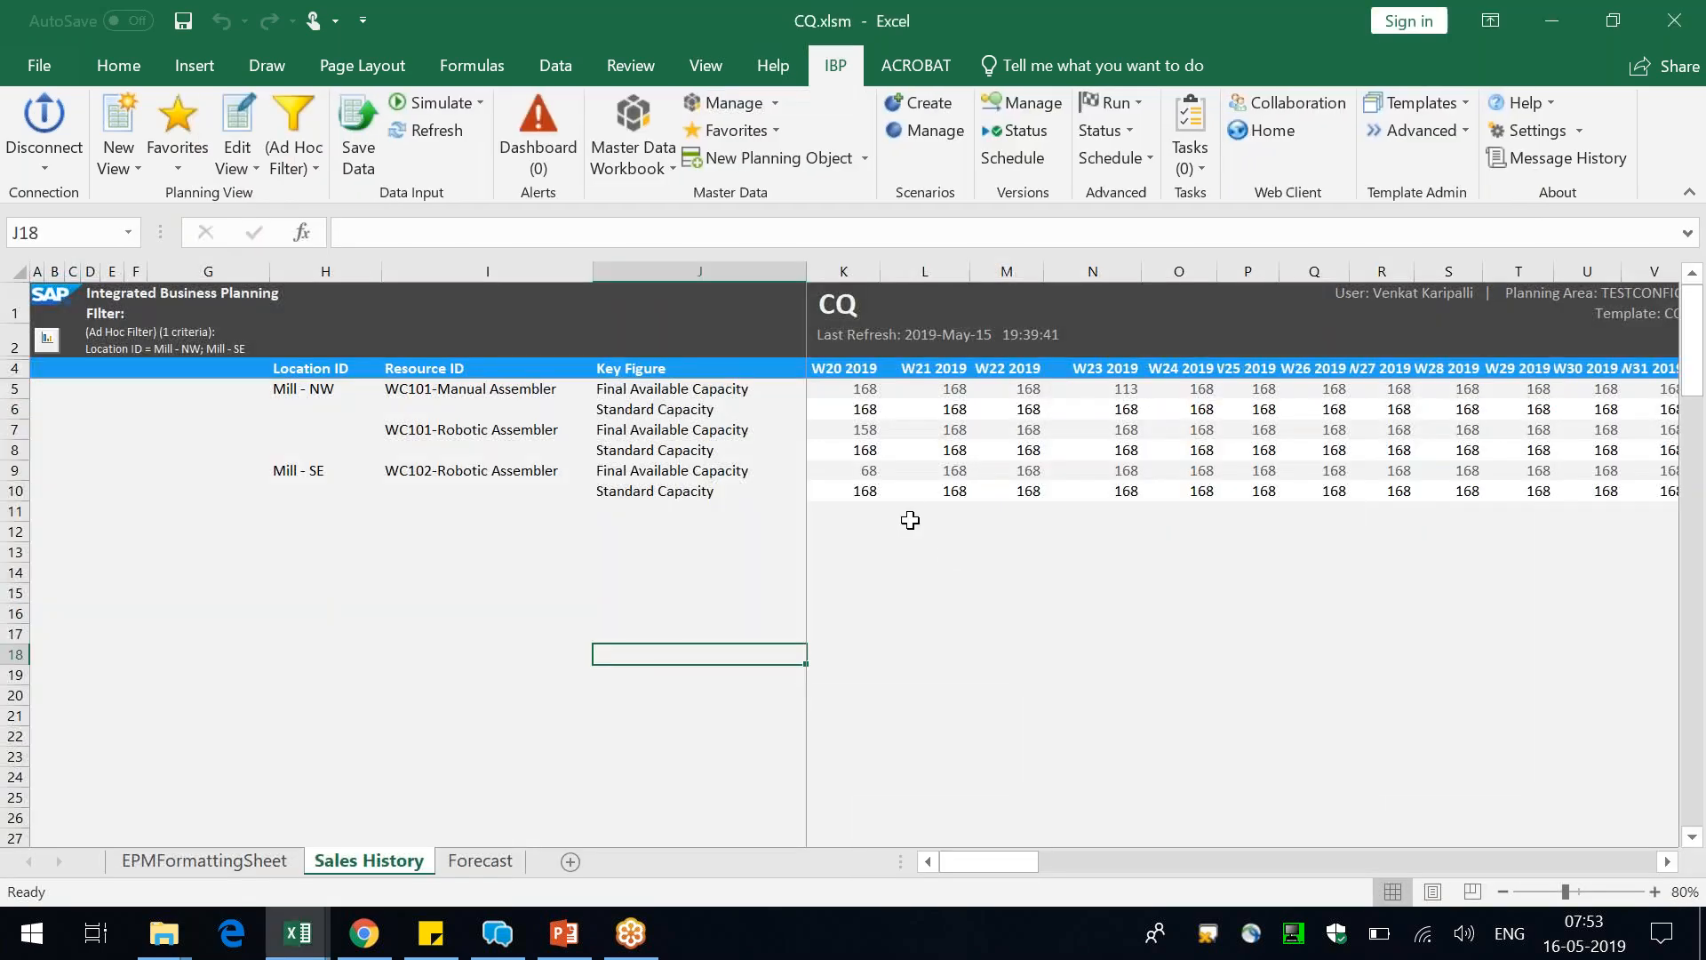
pyautogui.hotkey('alt', 'Tab')
pyautogui.hotkey('alt', 'Tab')
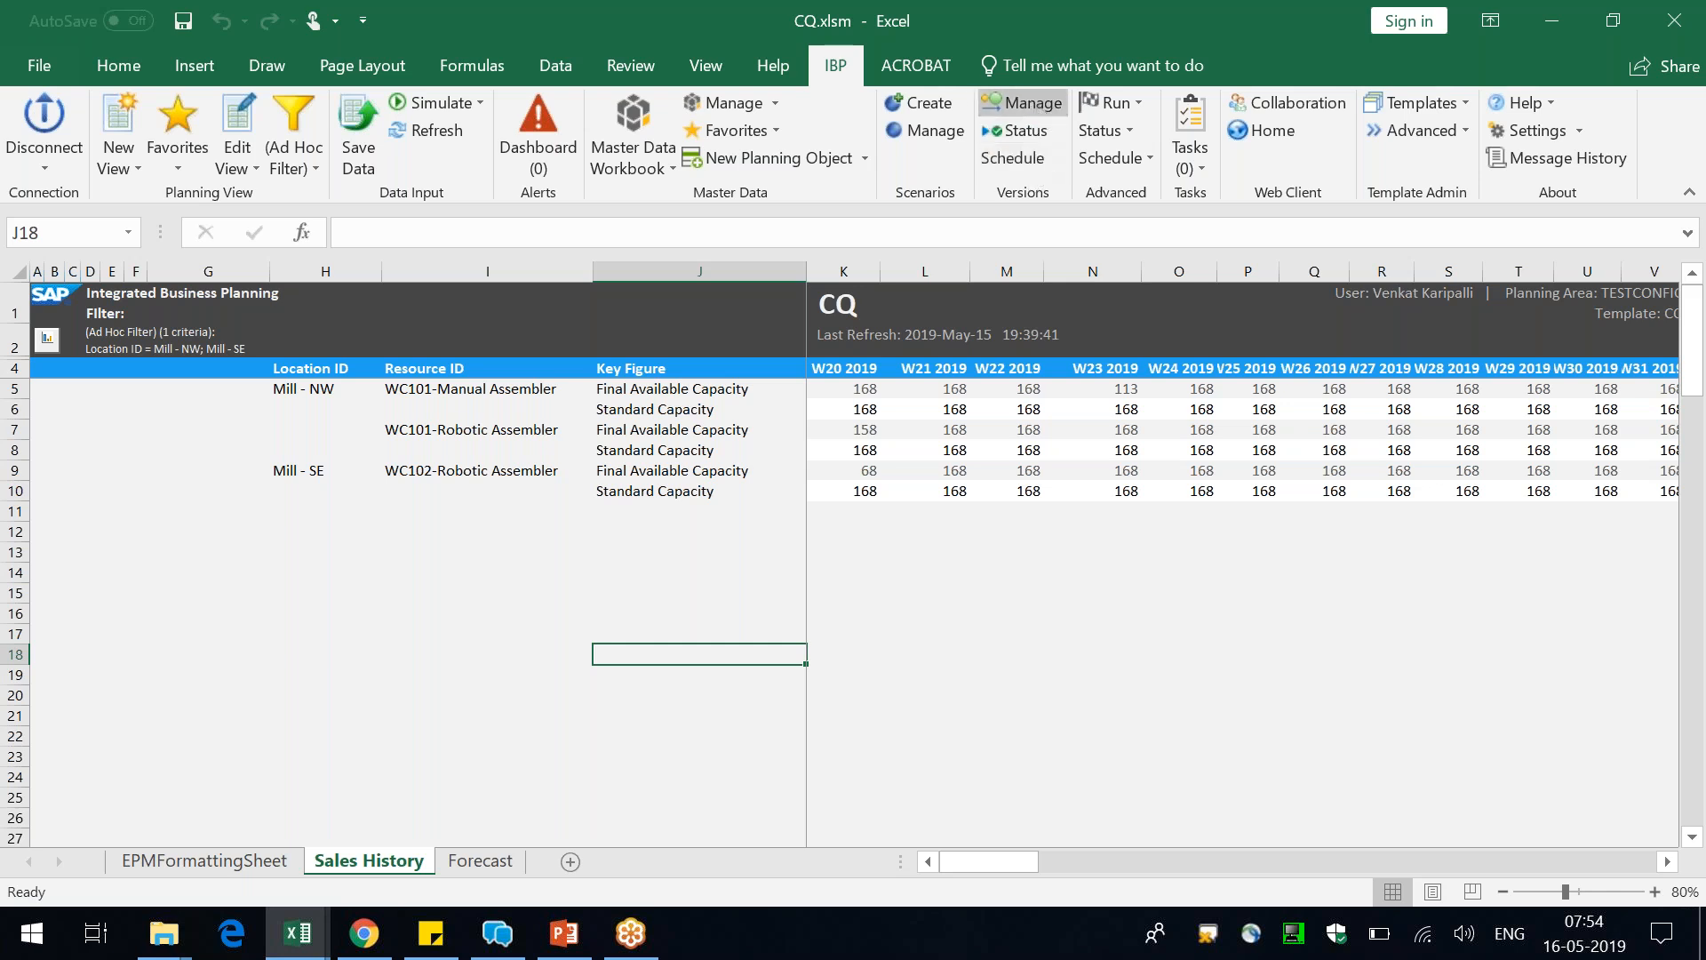
pyautogui.click(1022, 102)
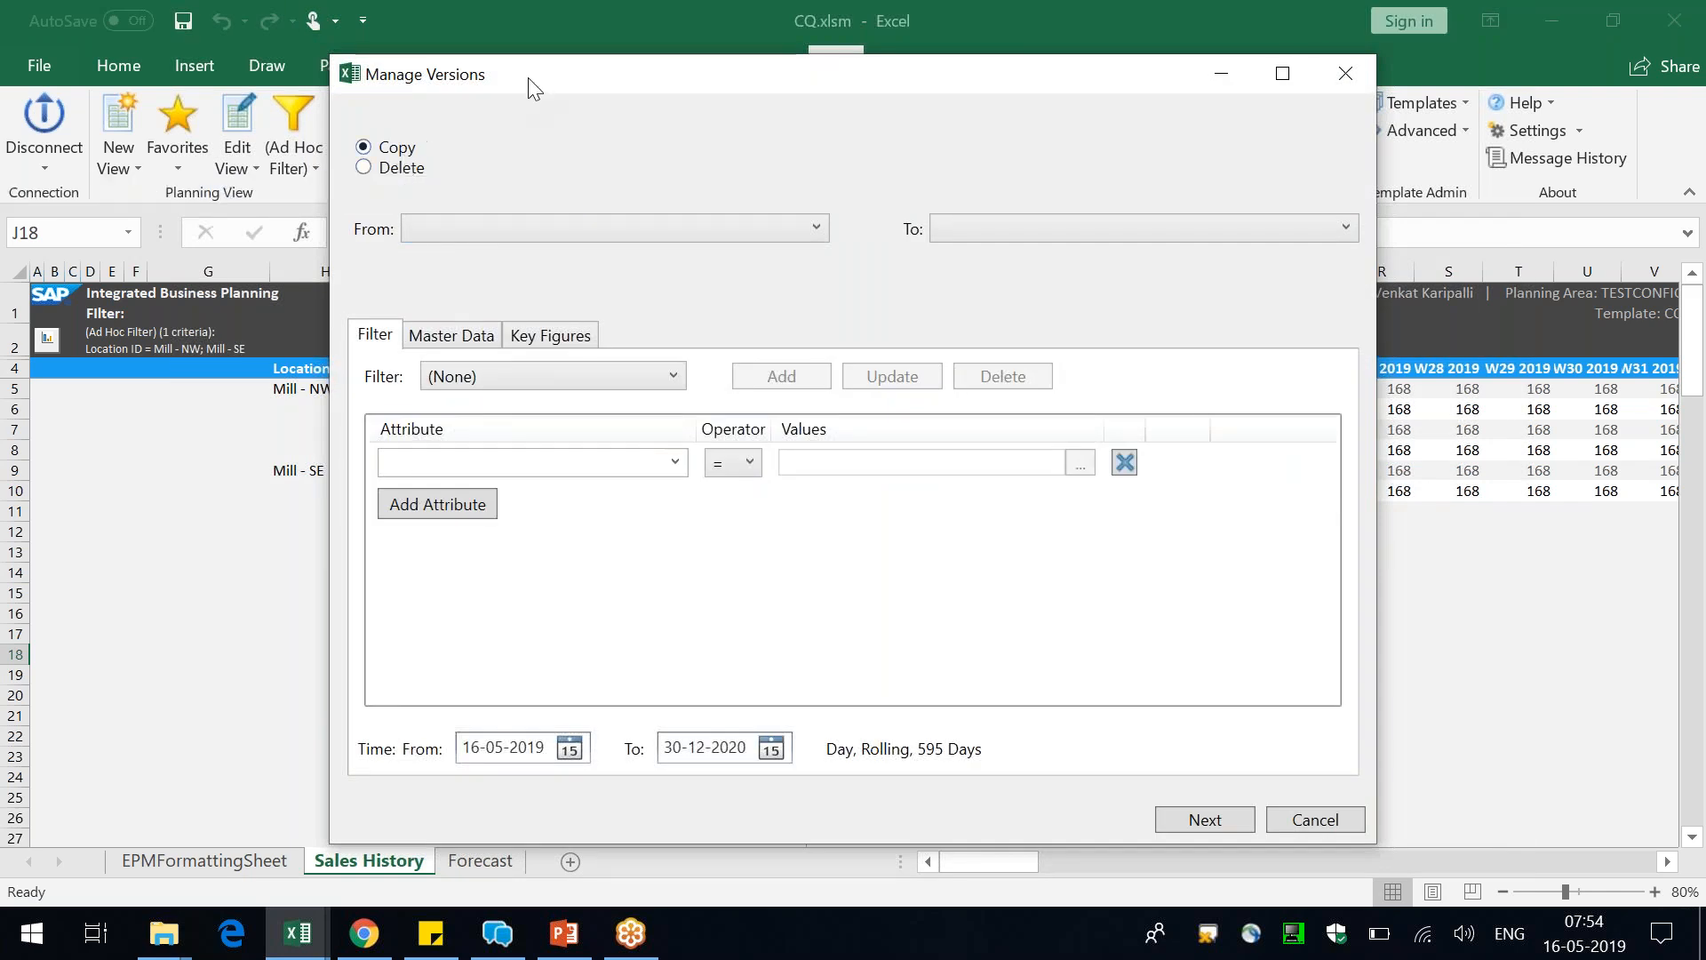
pyautogui.click(536, 227)
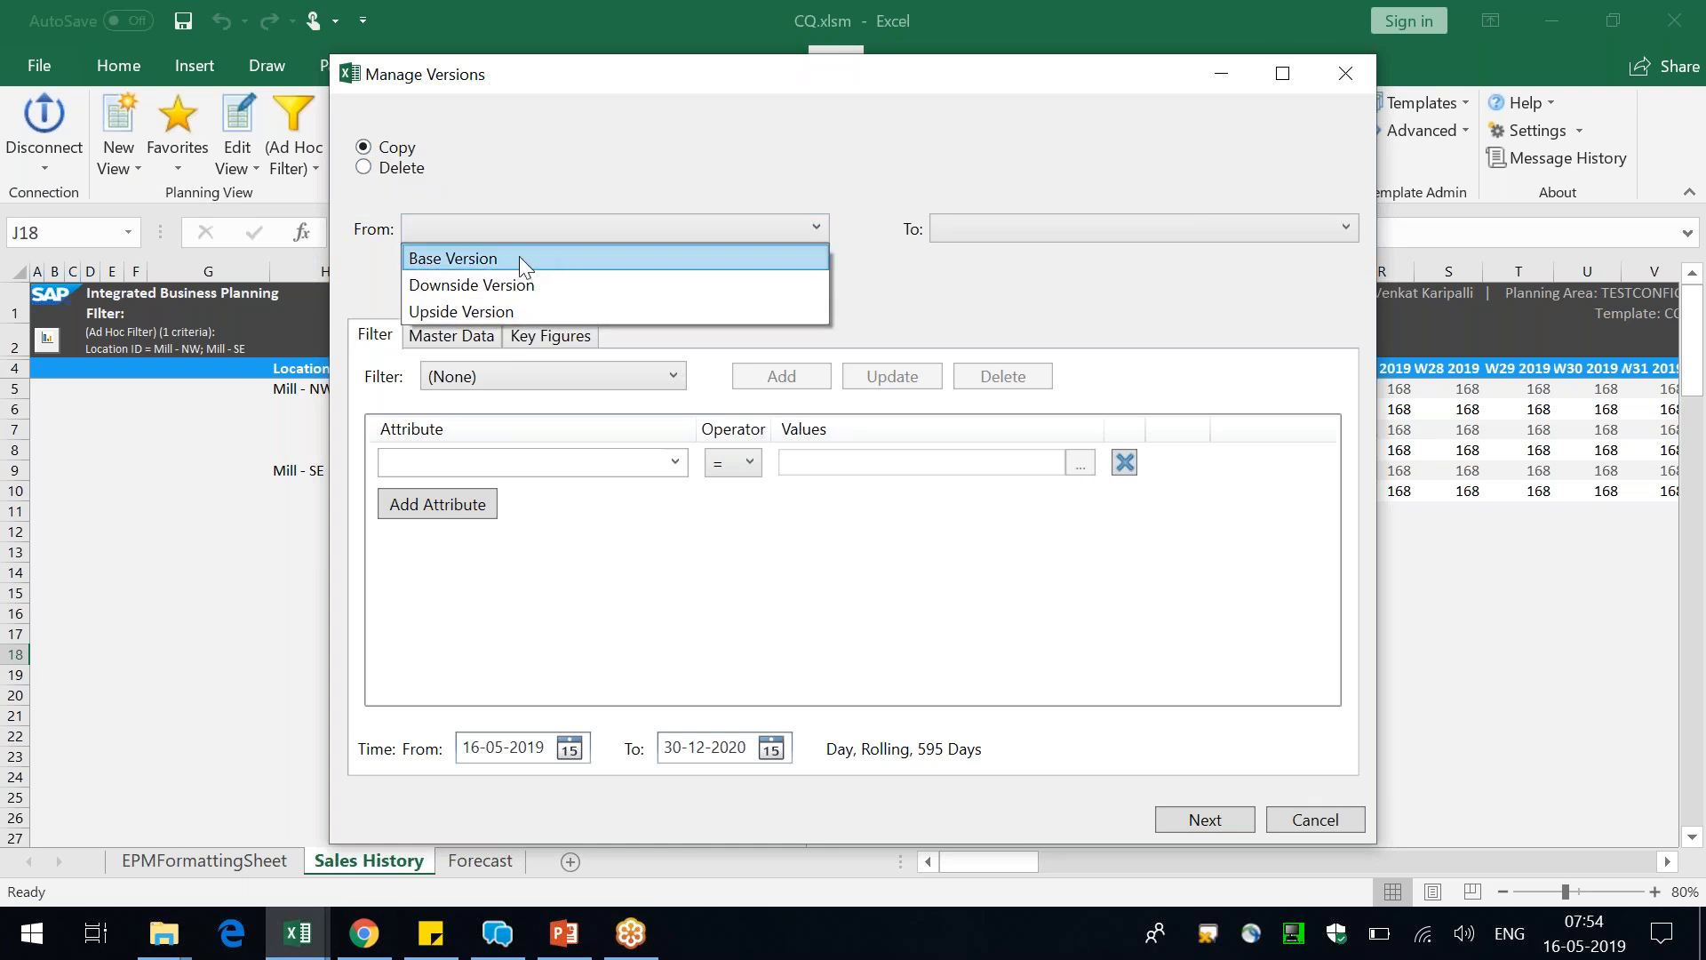
pyautogui.click(519, 256)
pyautogui.click(1038, 222)
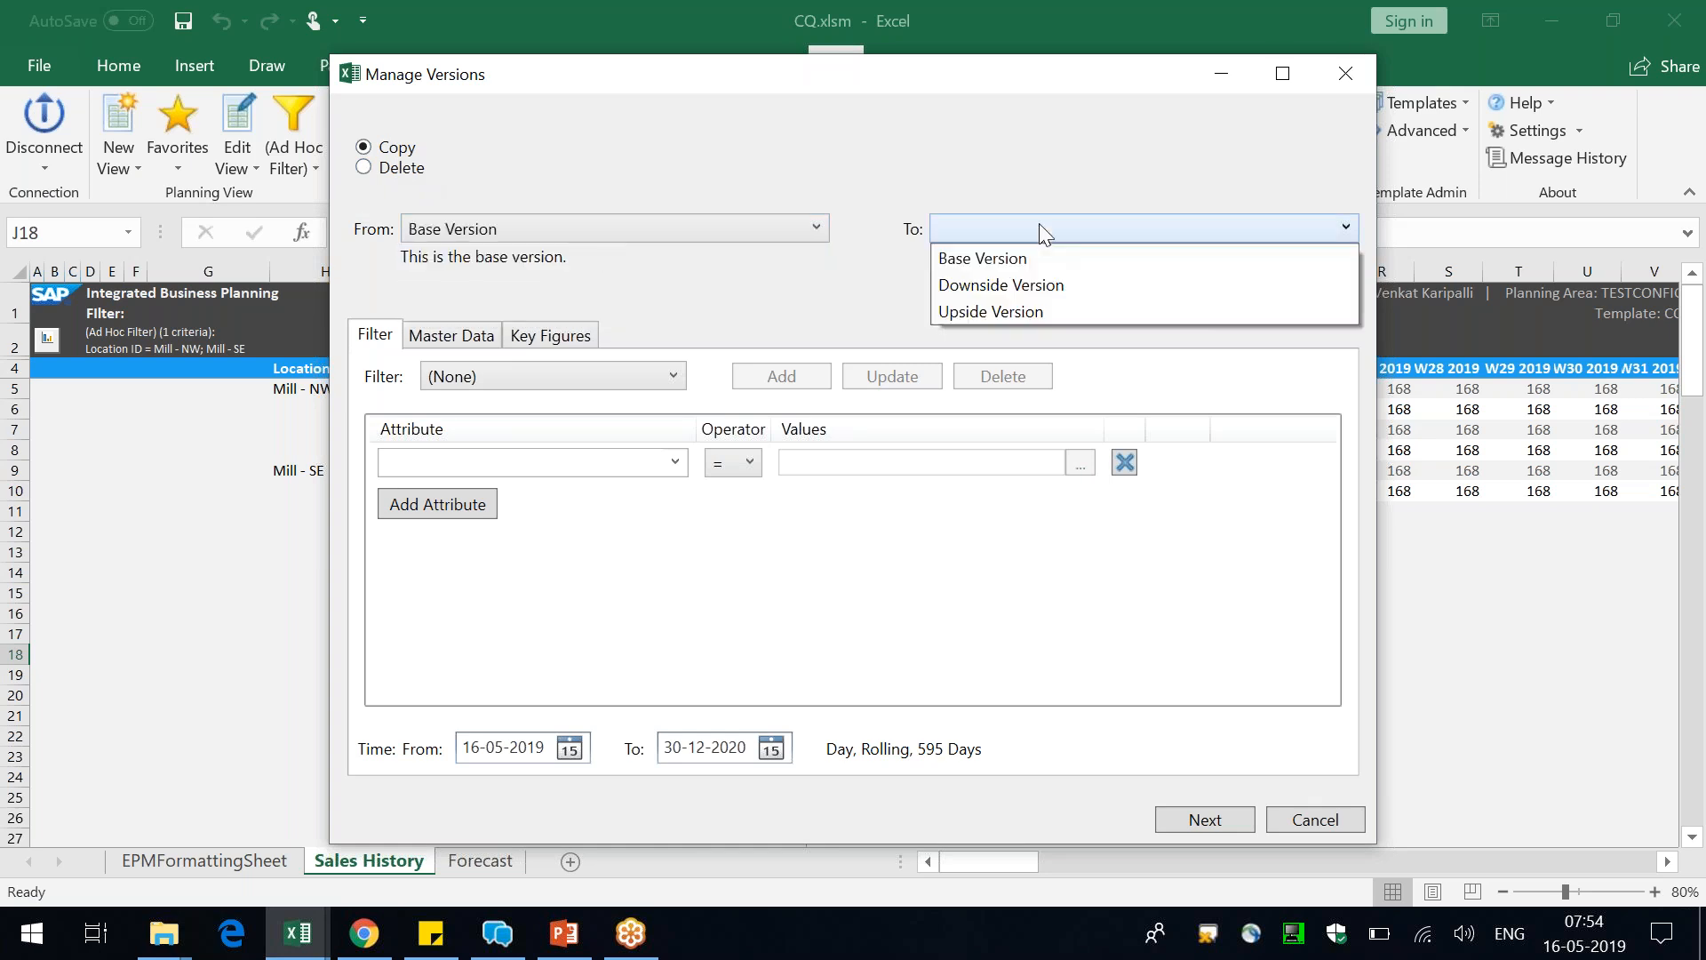
pyautogui.click(1015, 313)
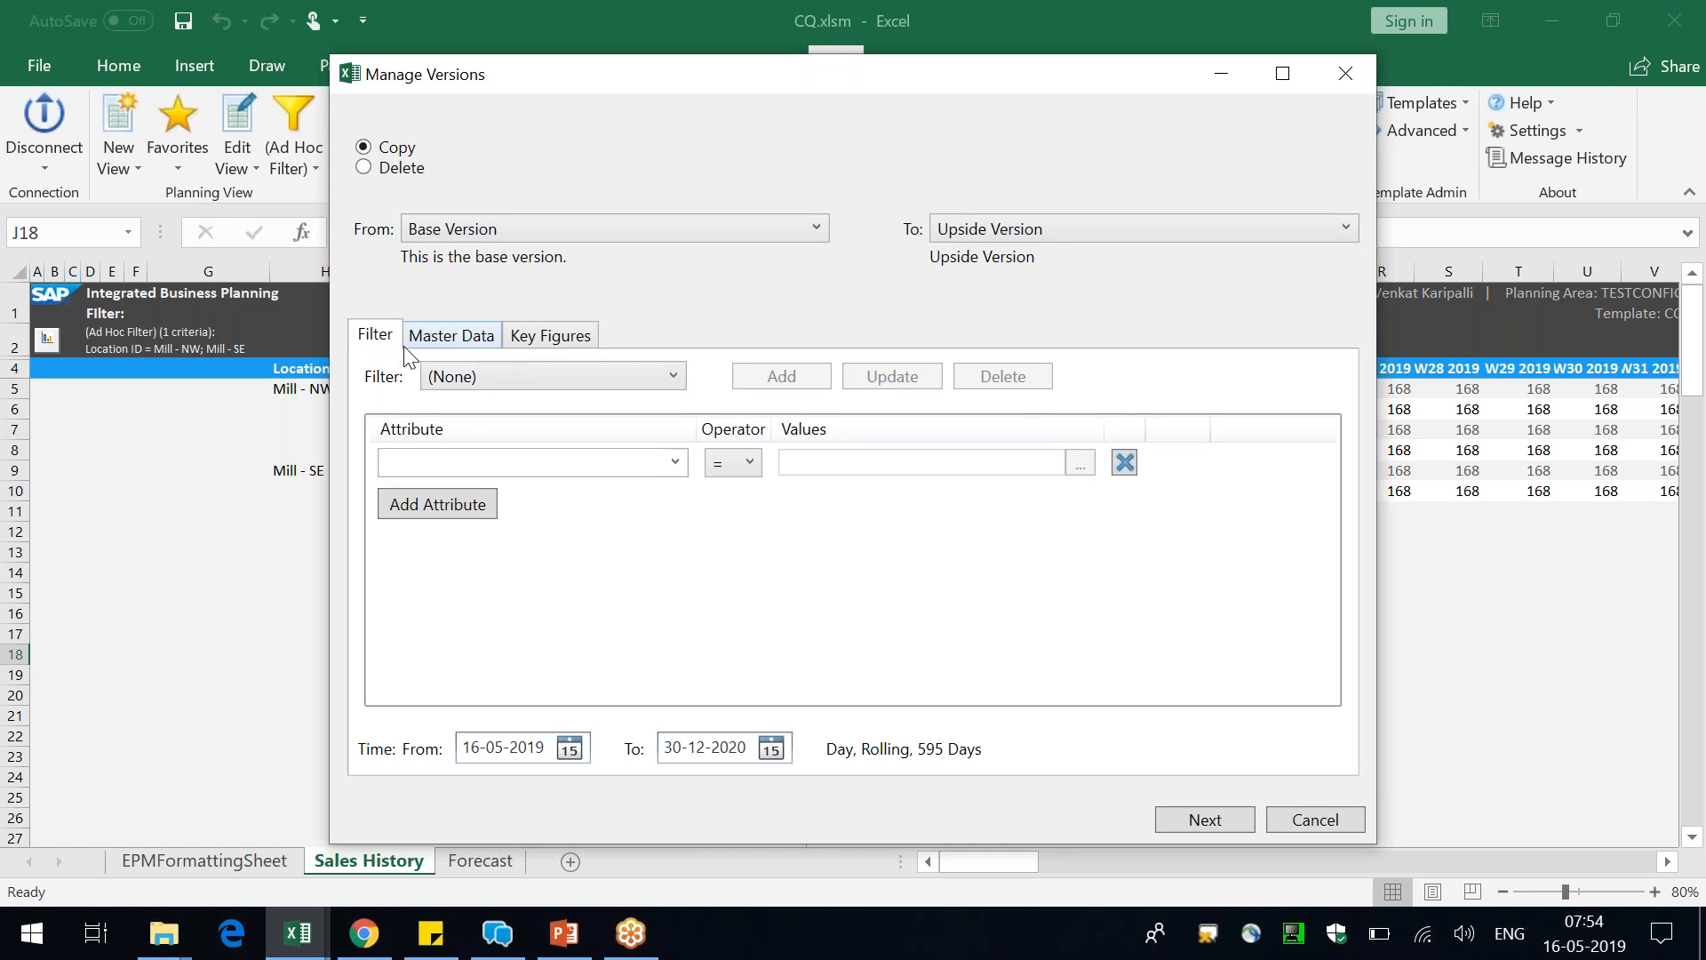
# Include all master data types and all key figures in the version copy
pyautogui.click(452, 347)
pyautogui.click(374, 413)
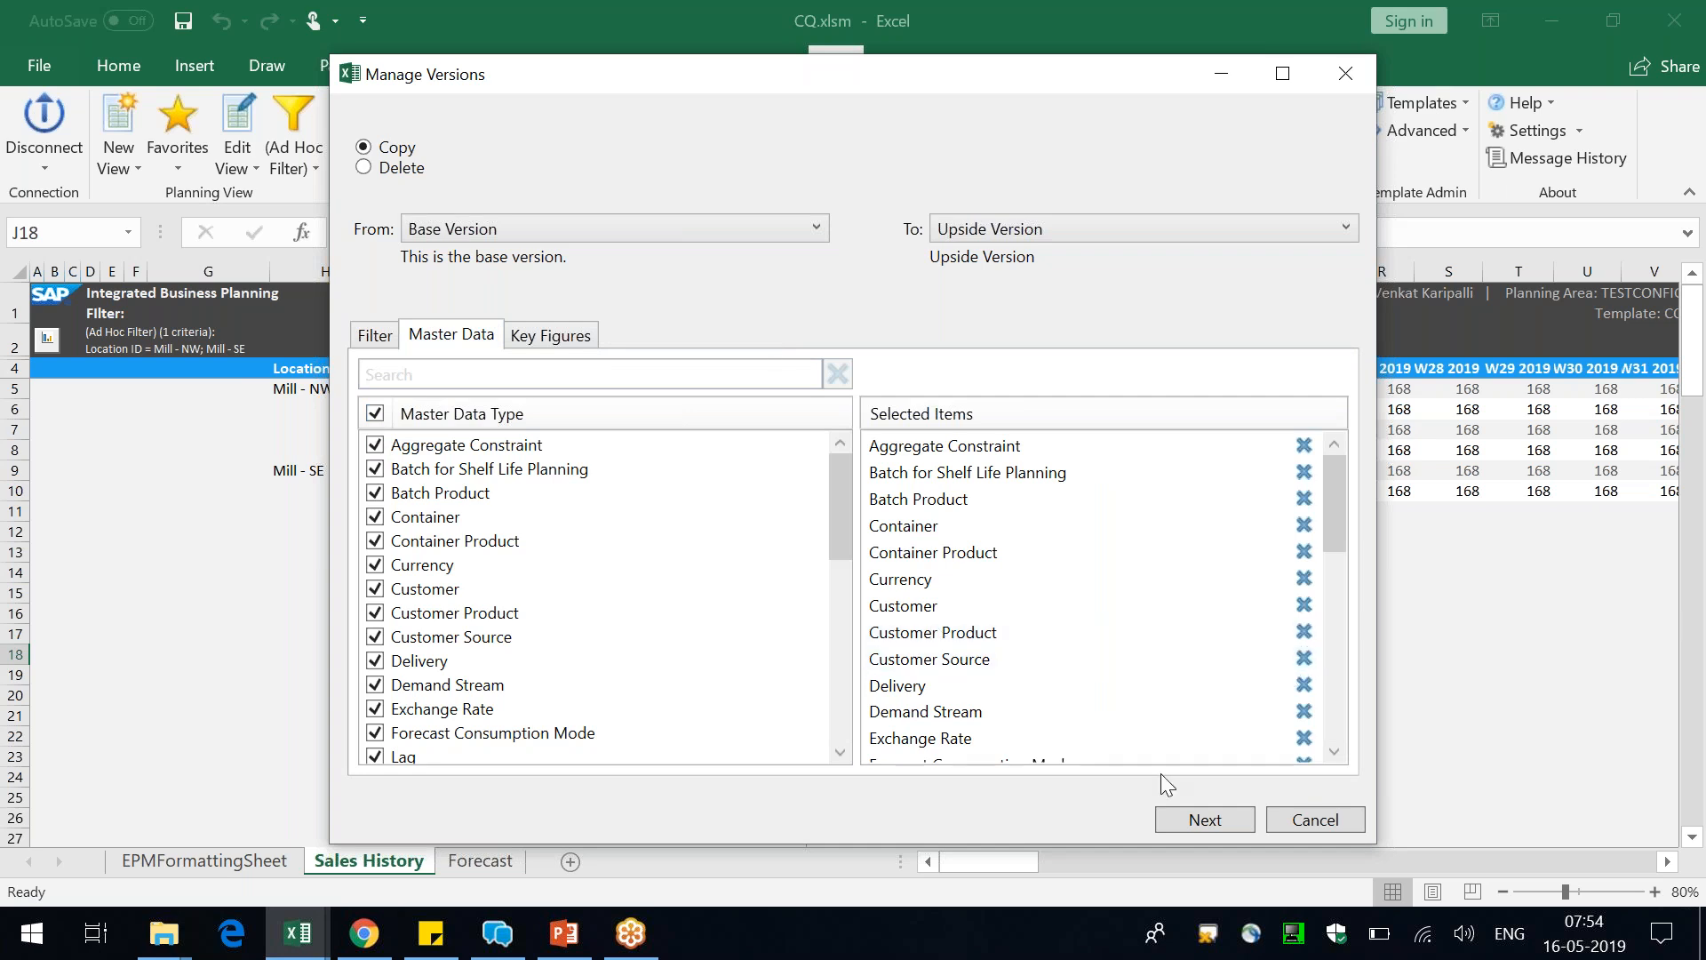
pyautogui.click(553, 338)
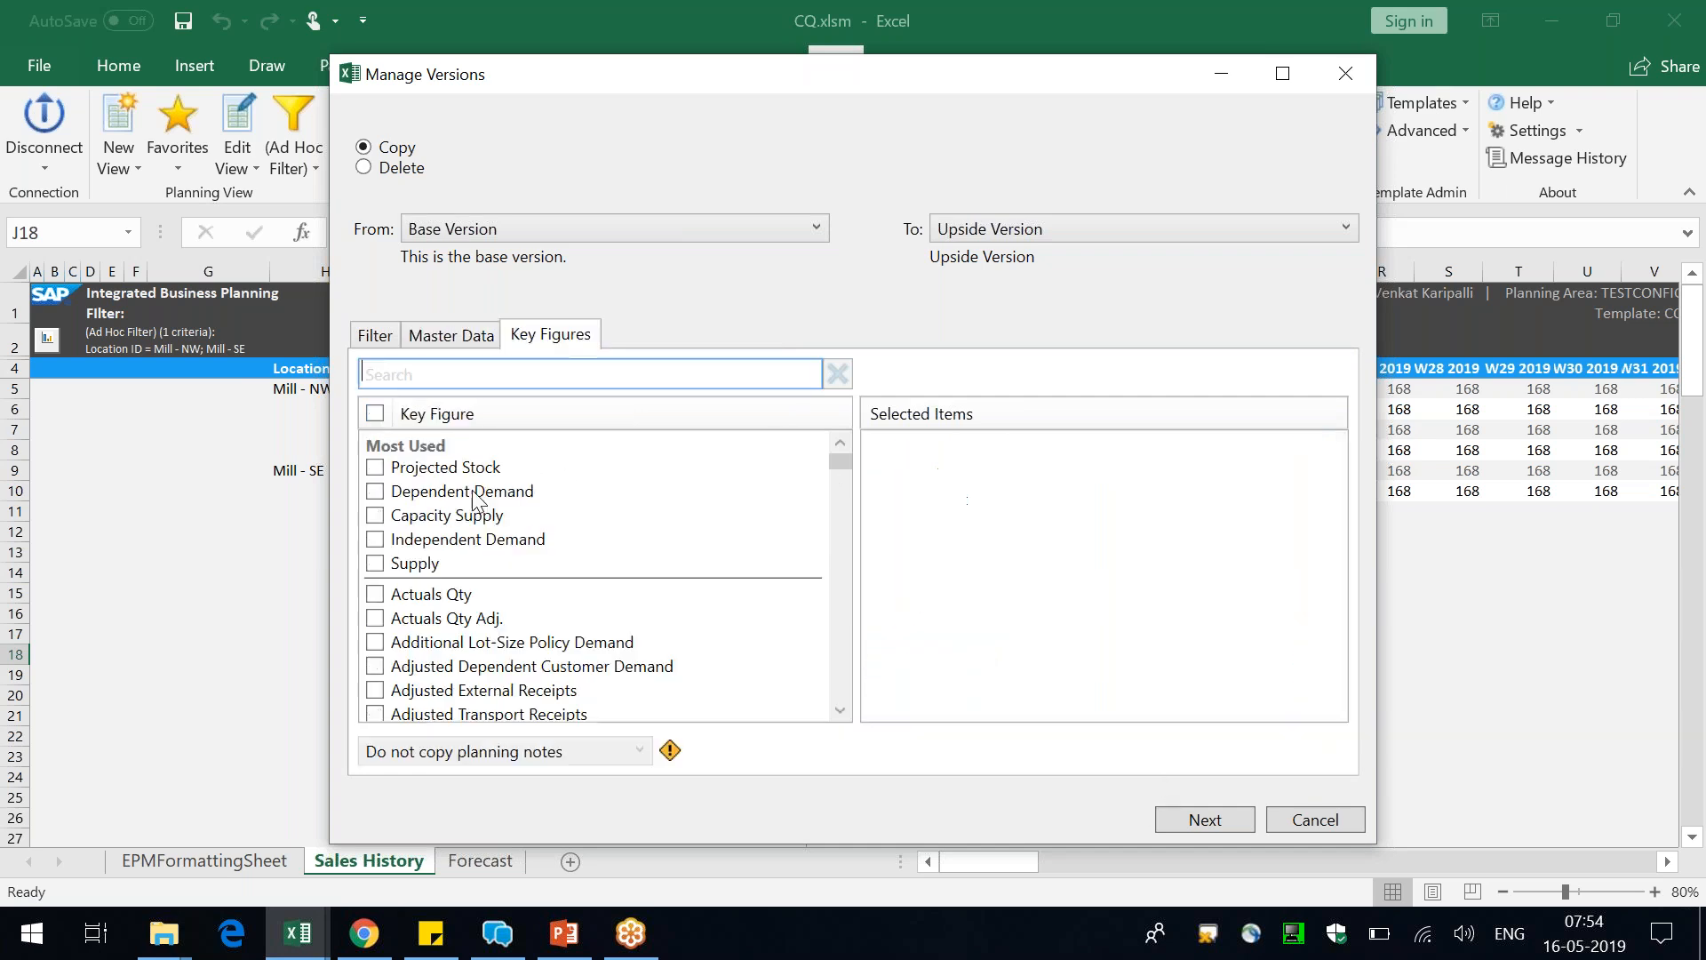
pyautogui.click(374, 413)
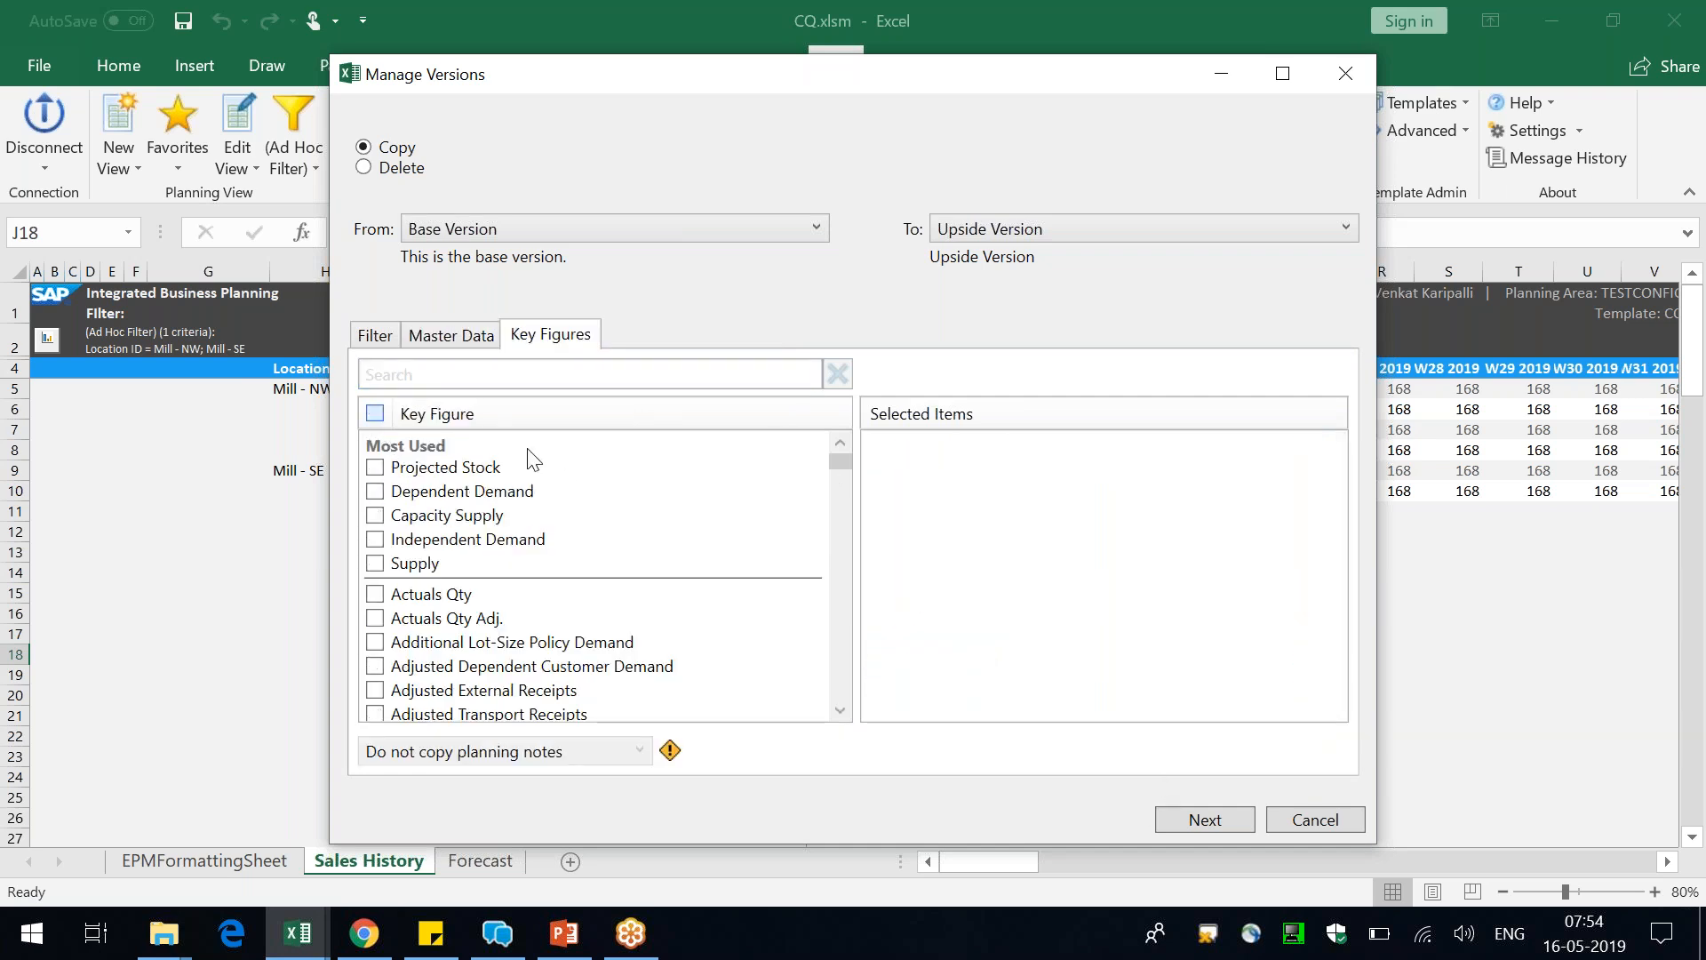
# Filter the version copy by Location ID to Mill - NW and Mill - SE
pyautogui.click(391, 342)
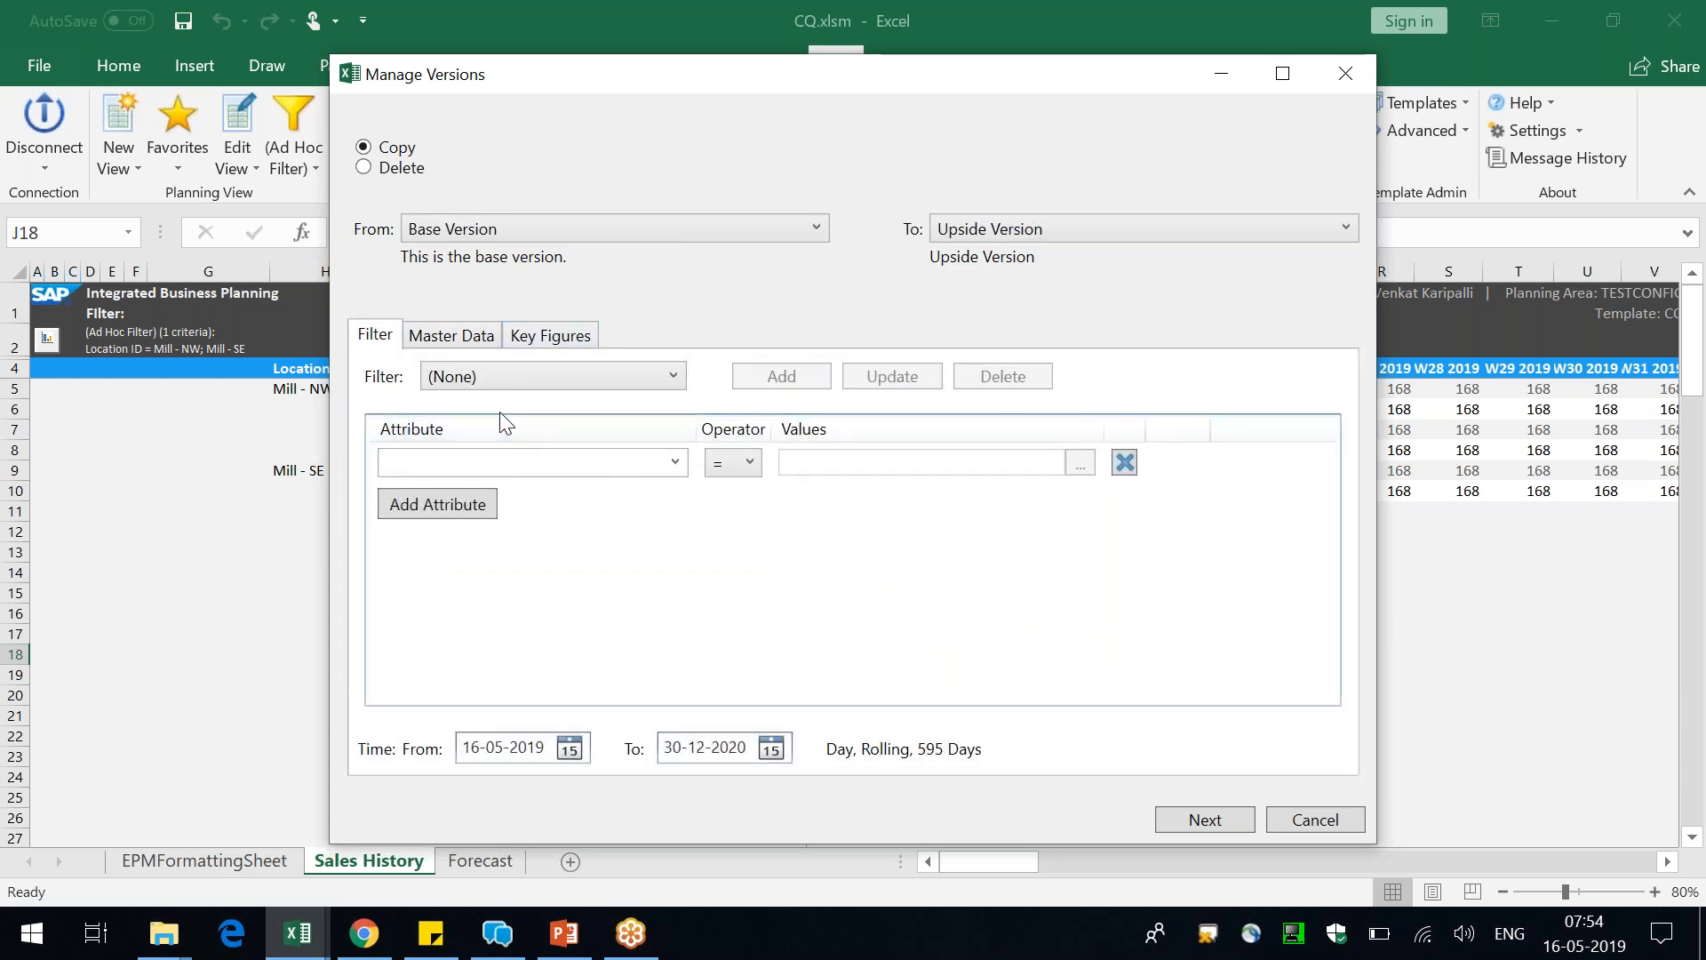
pyautogui.click(567, 454)
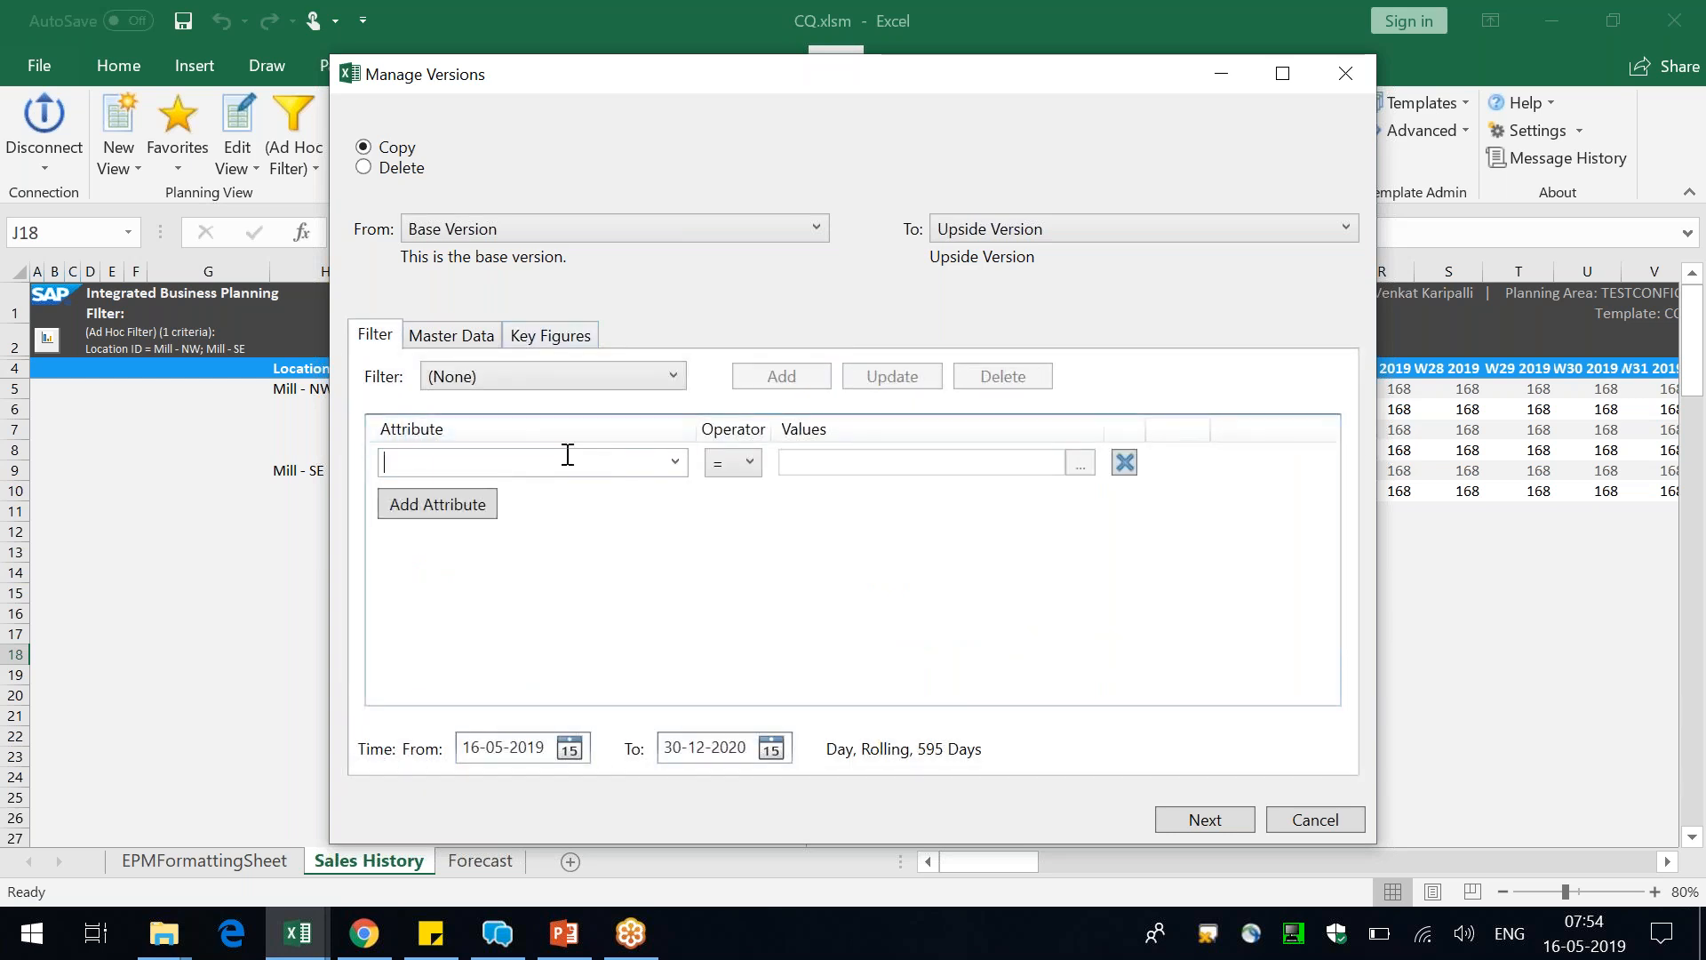
pyautogui.write('Location ID')
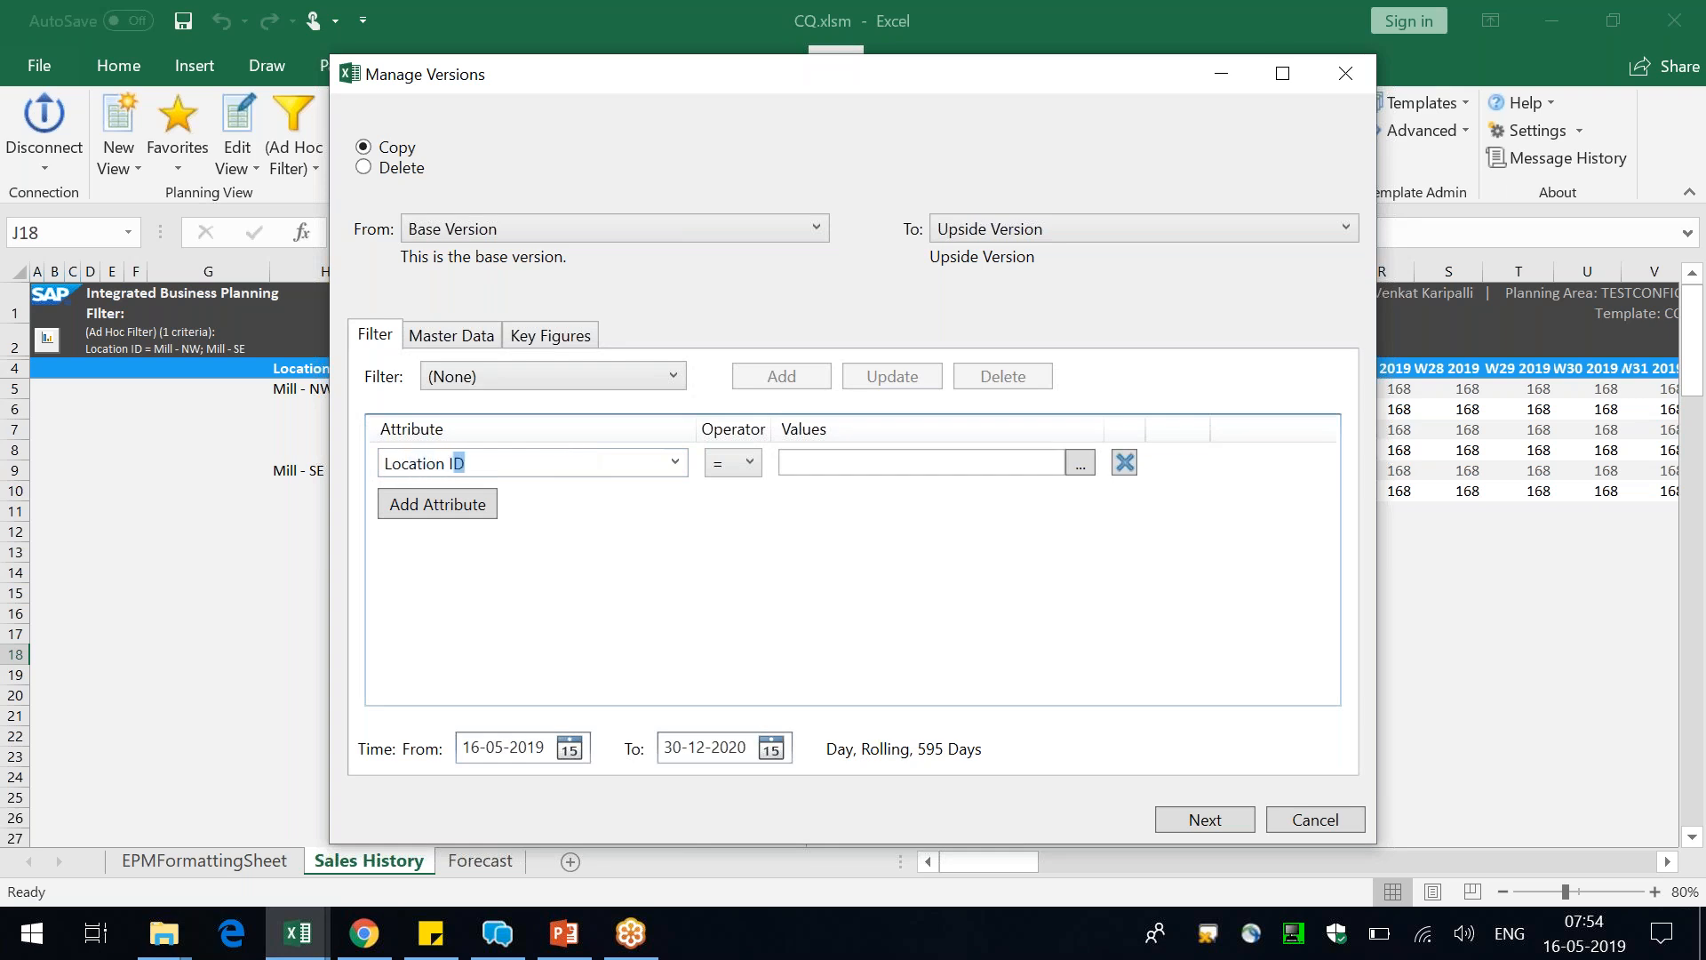
pyautogui.press('Tab')
pyautogui.click(1083, 471)
pyautogui.write('mill')
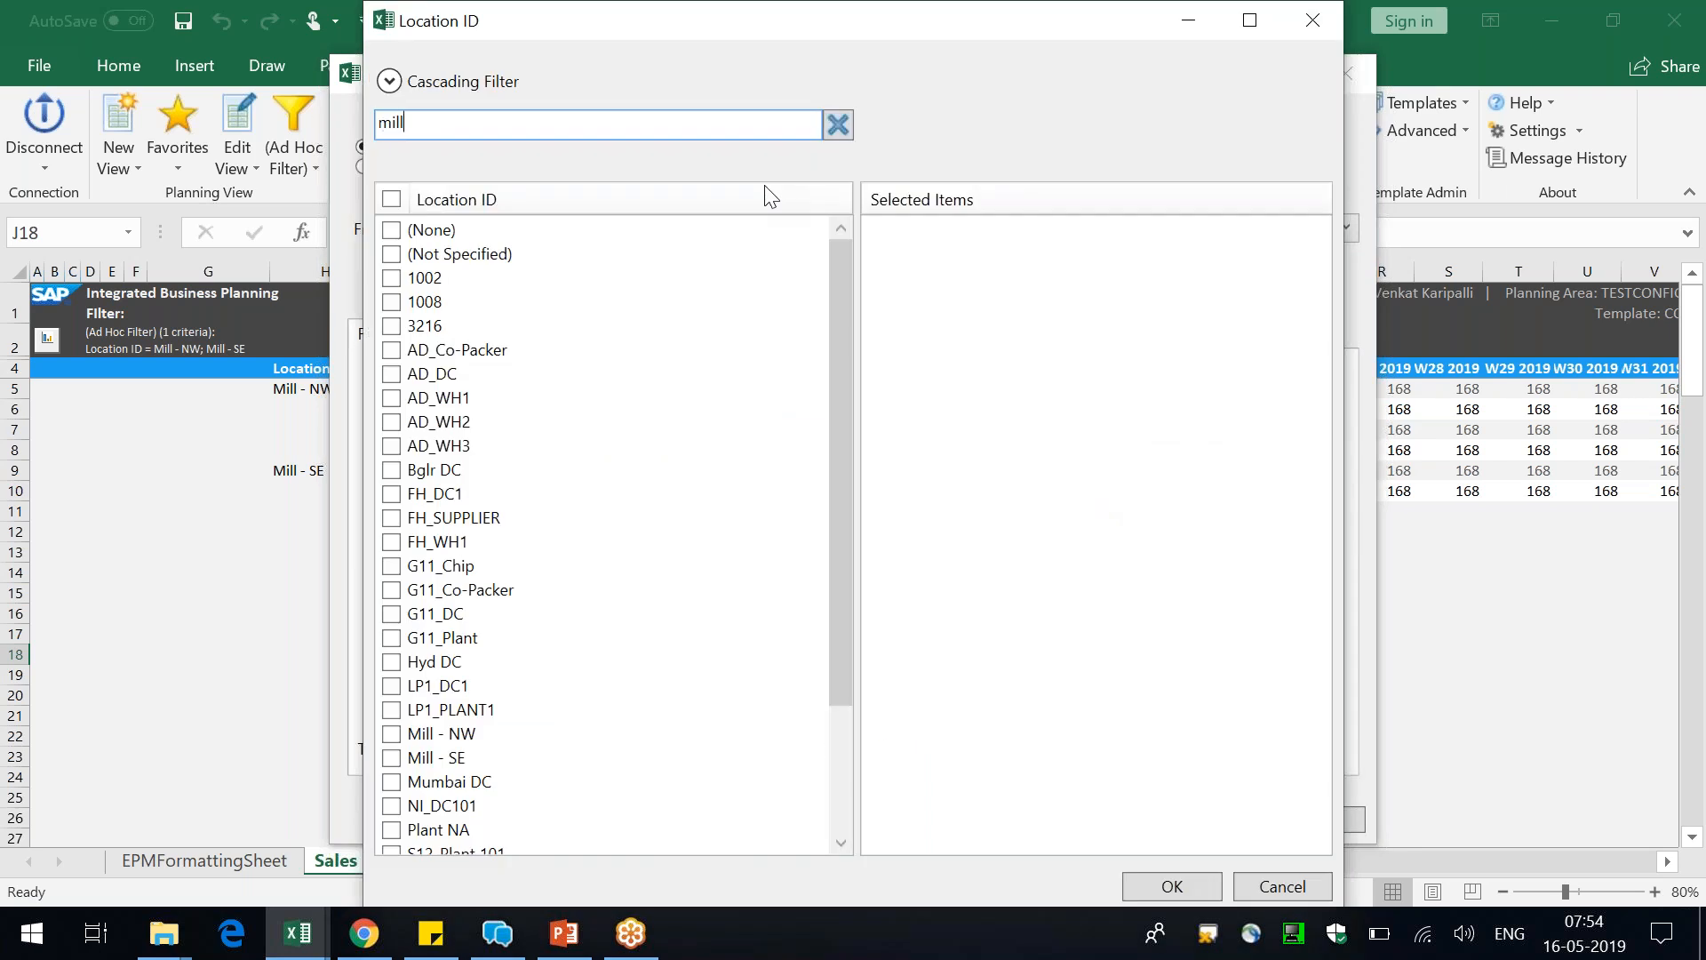
pyautogui.click(392, 199)
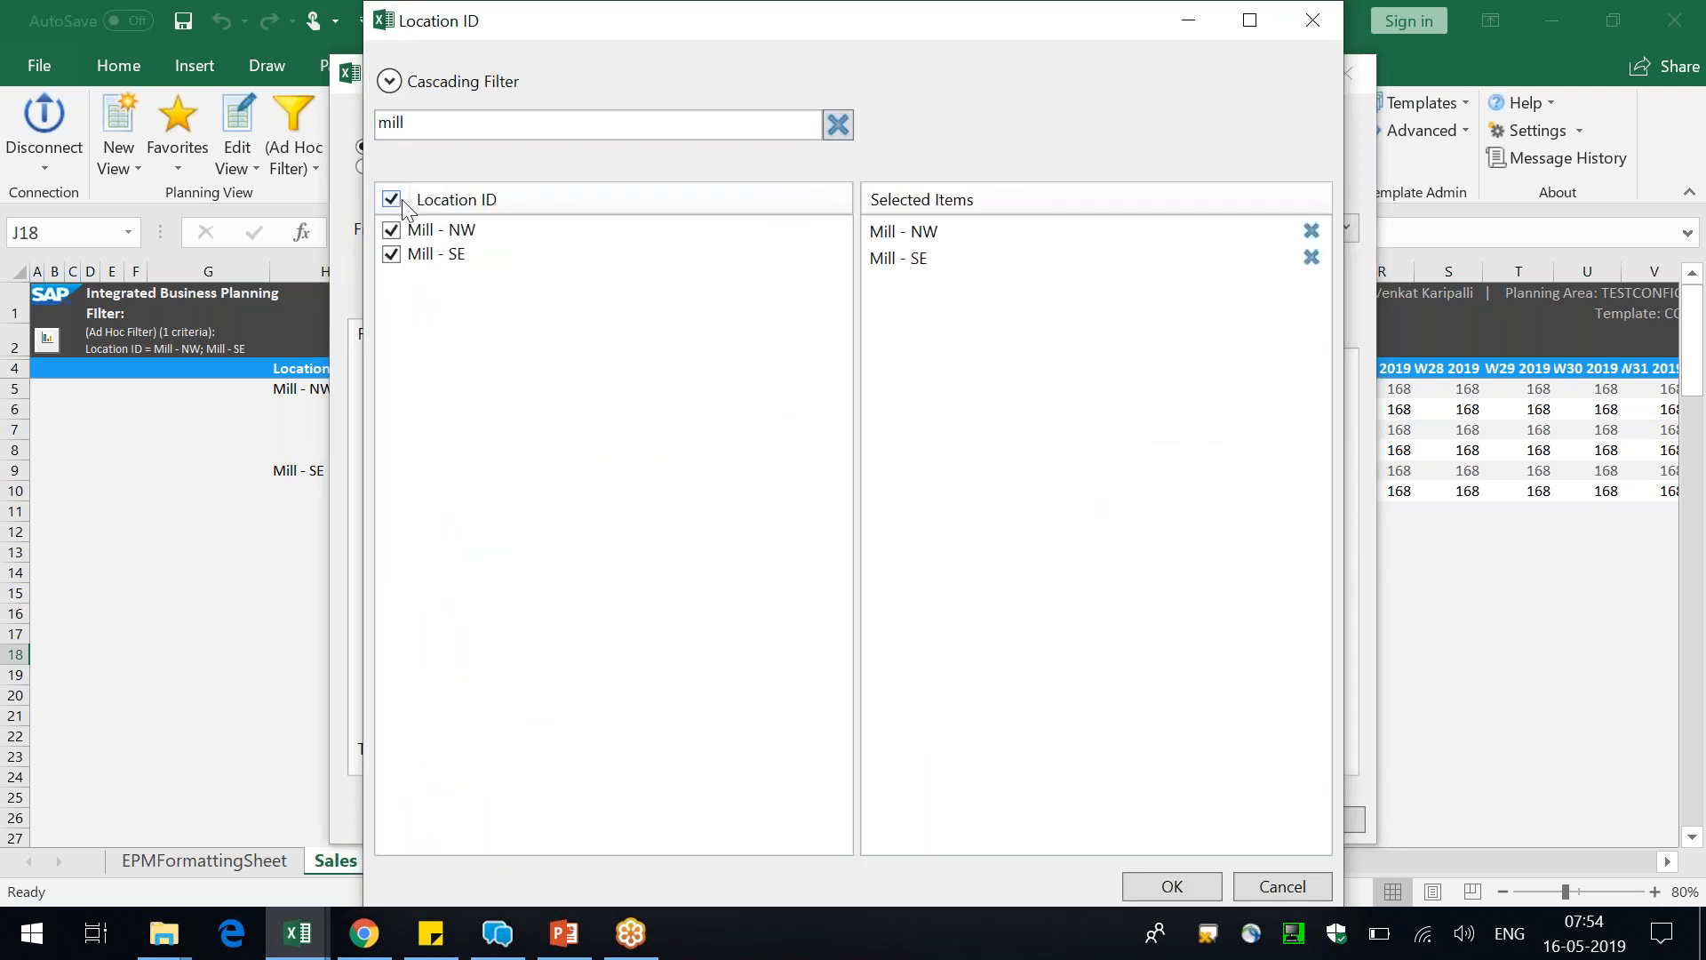
pyautogui.click(1164, 887)
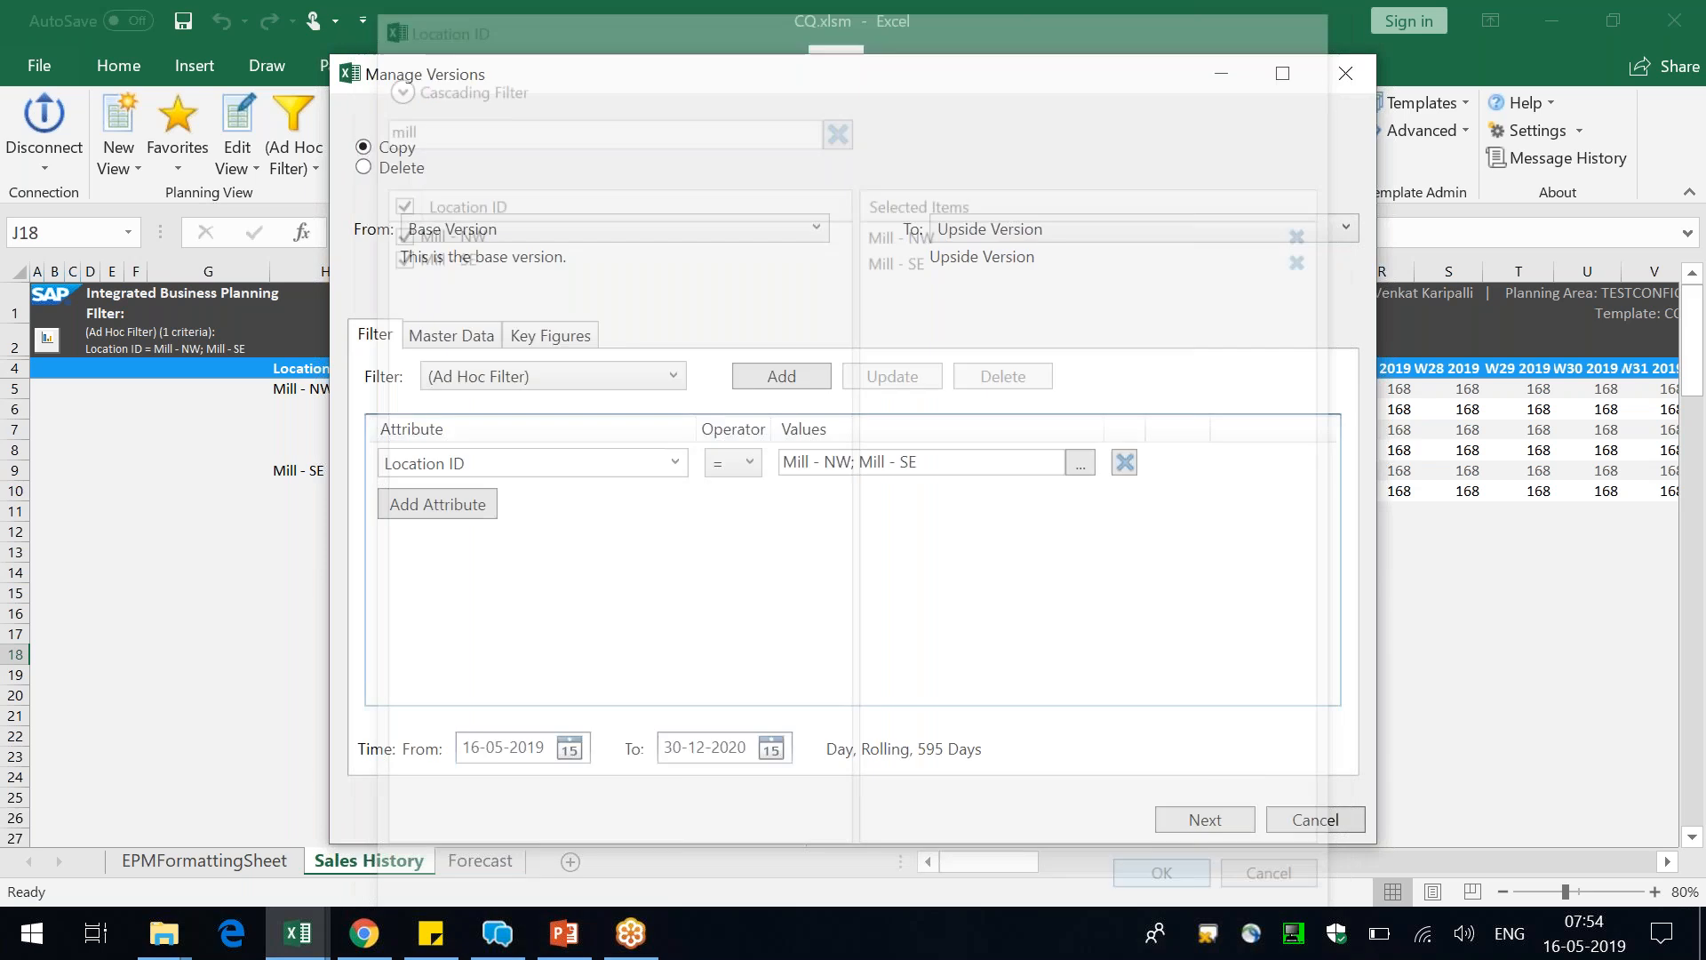
# Run the copy from Base Version to Upside Version without a reason code or comment
pyautogui.click(1213, 814)
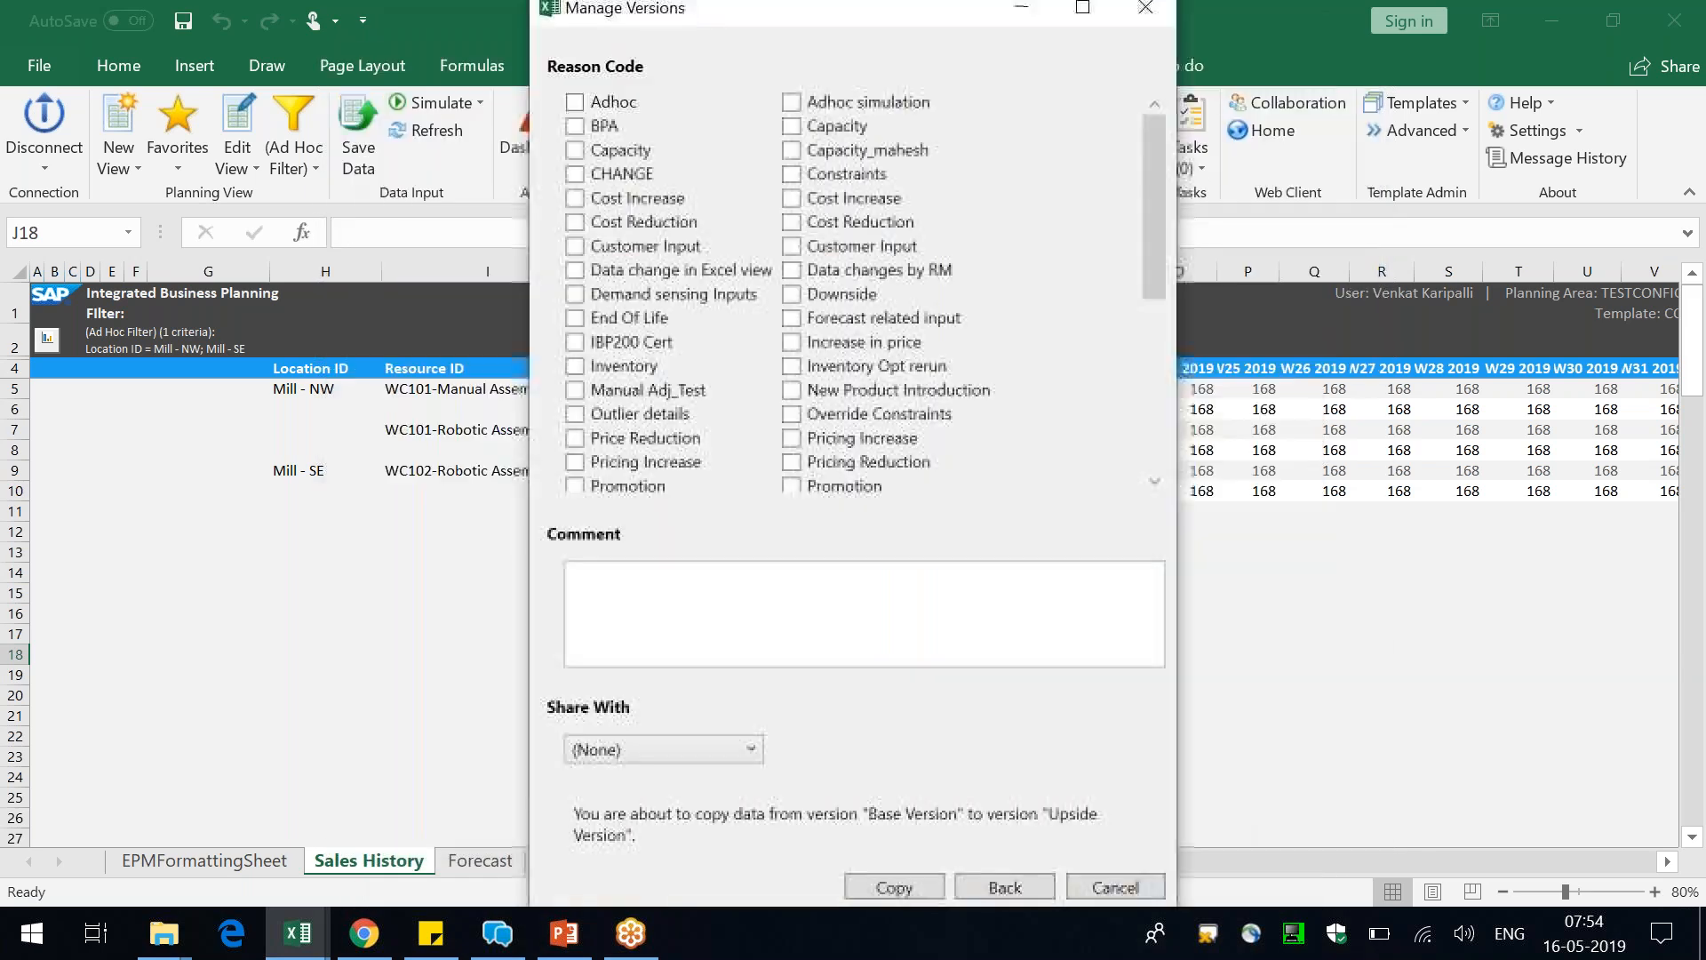
pyautogui.click(894, 885)
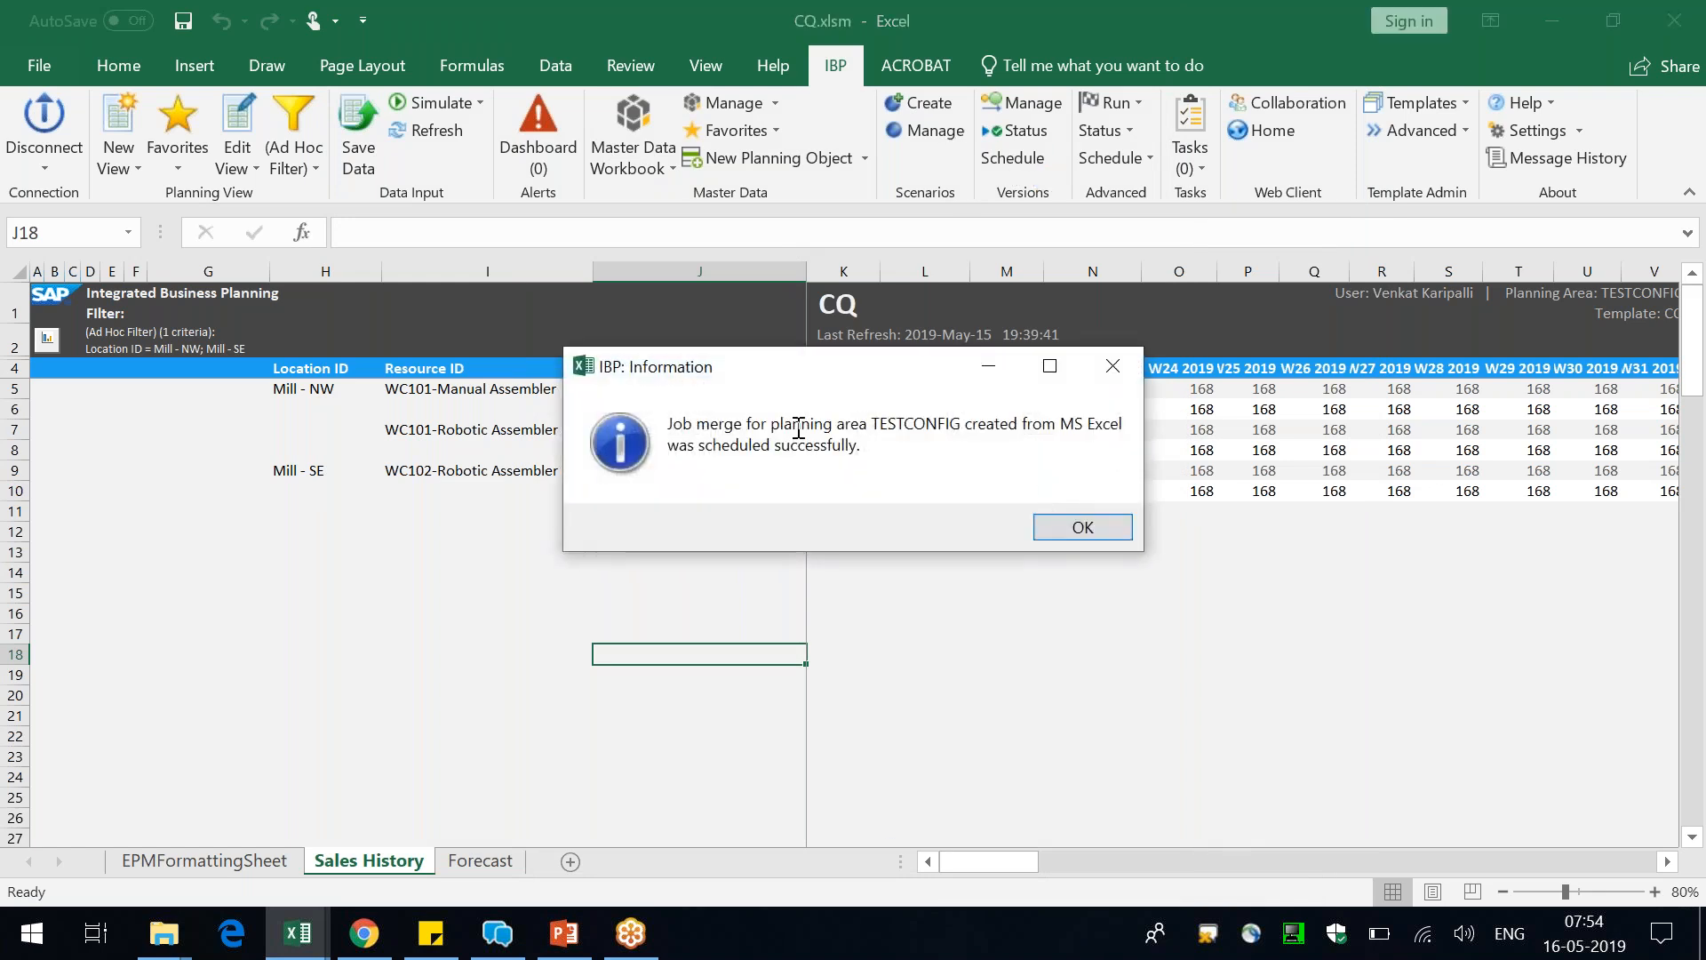
pyautogui.moveTo(793, 427); pyautogui.dragTo(1086, 542)
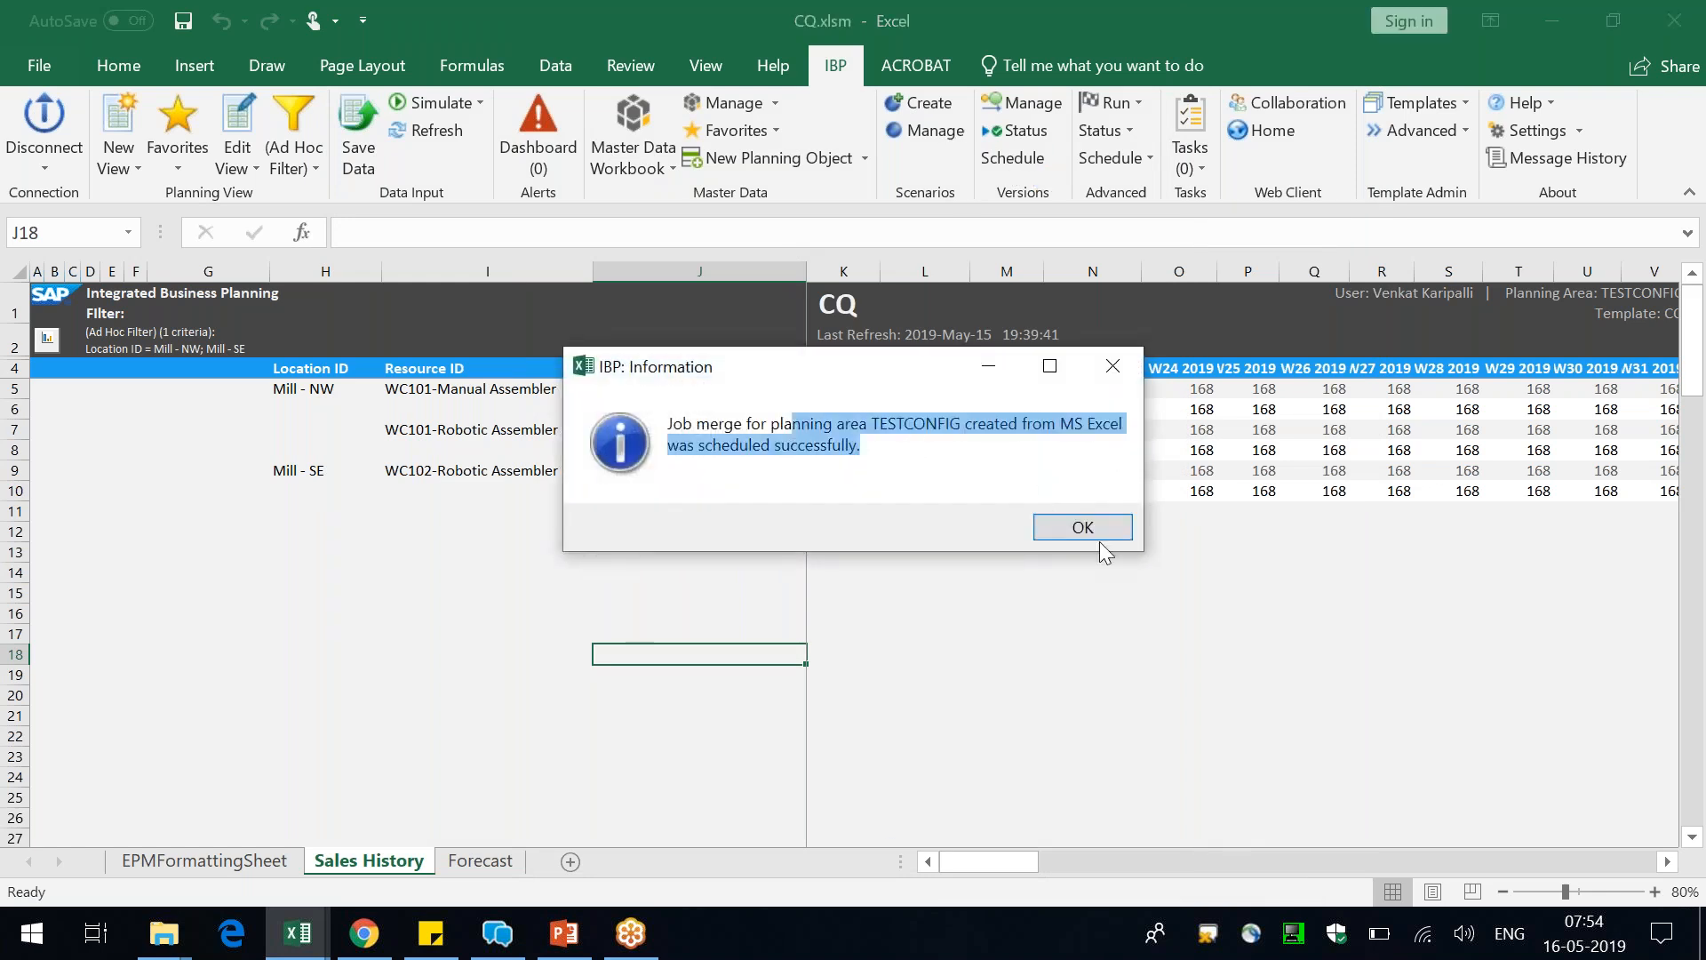
pyautogui.click(1090, 527)
# Examine the version job status list, including each job's status, source and target versions, and copied key figures
pyautogui.click(1018, 131)
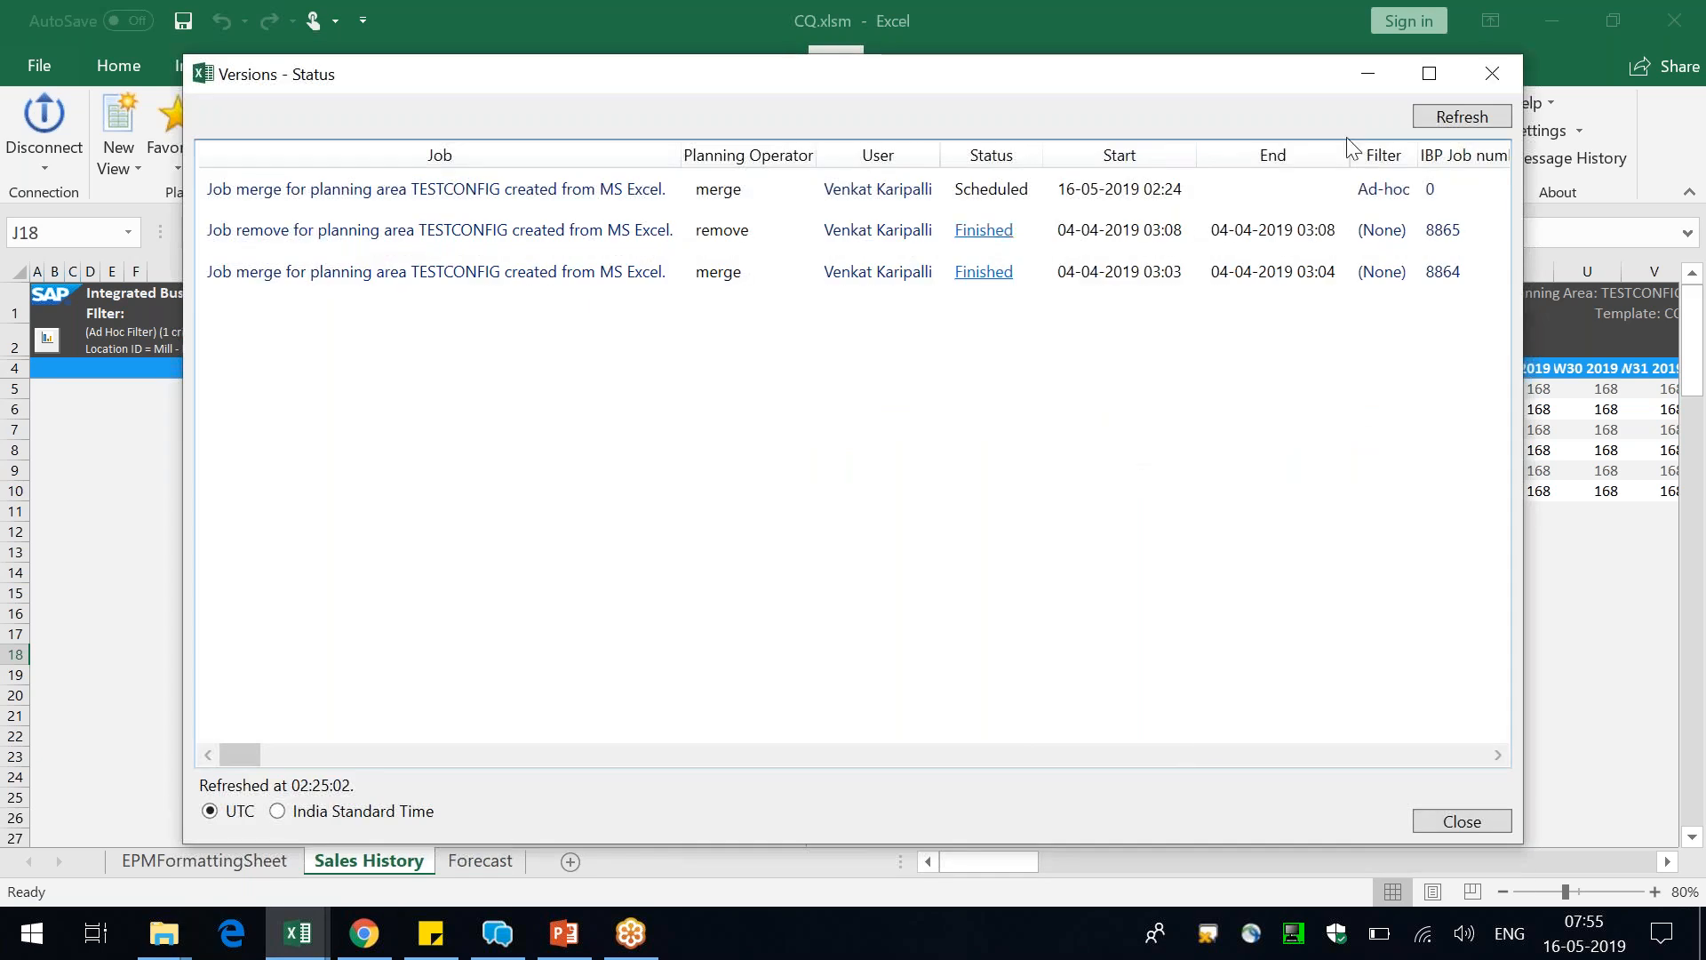
pyautogui.click(1427, 75)
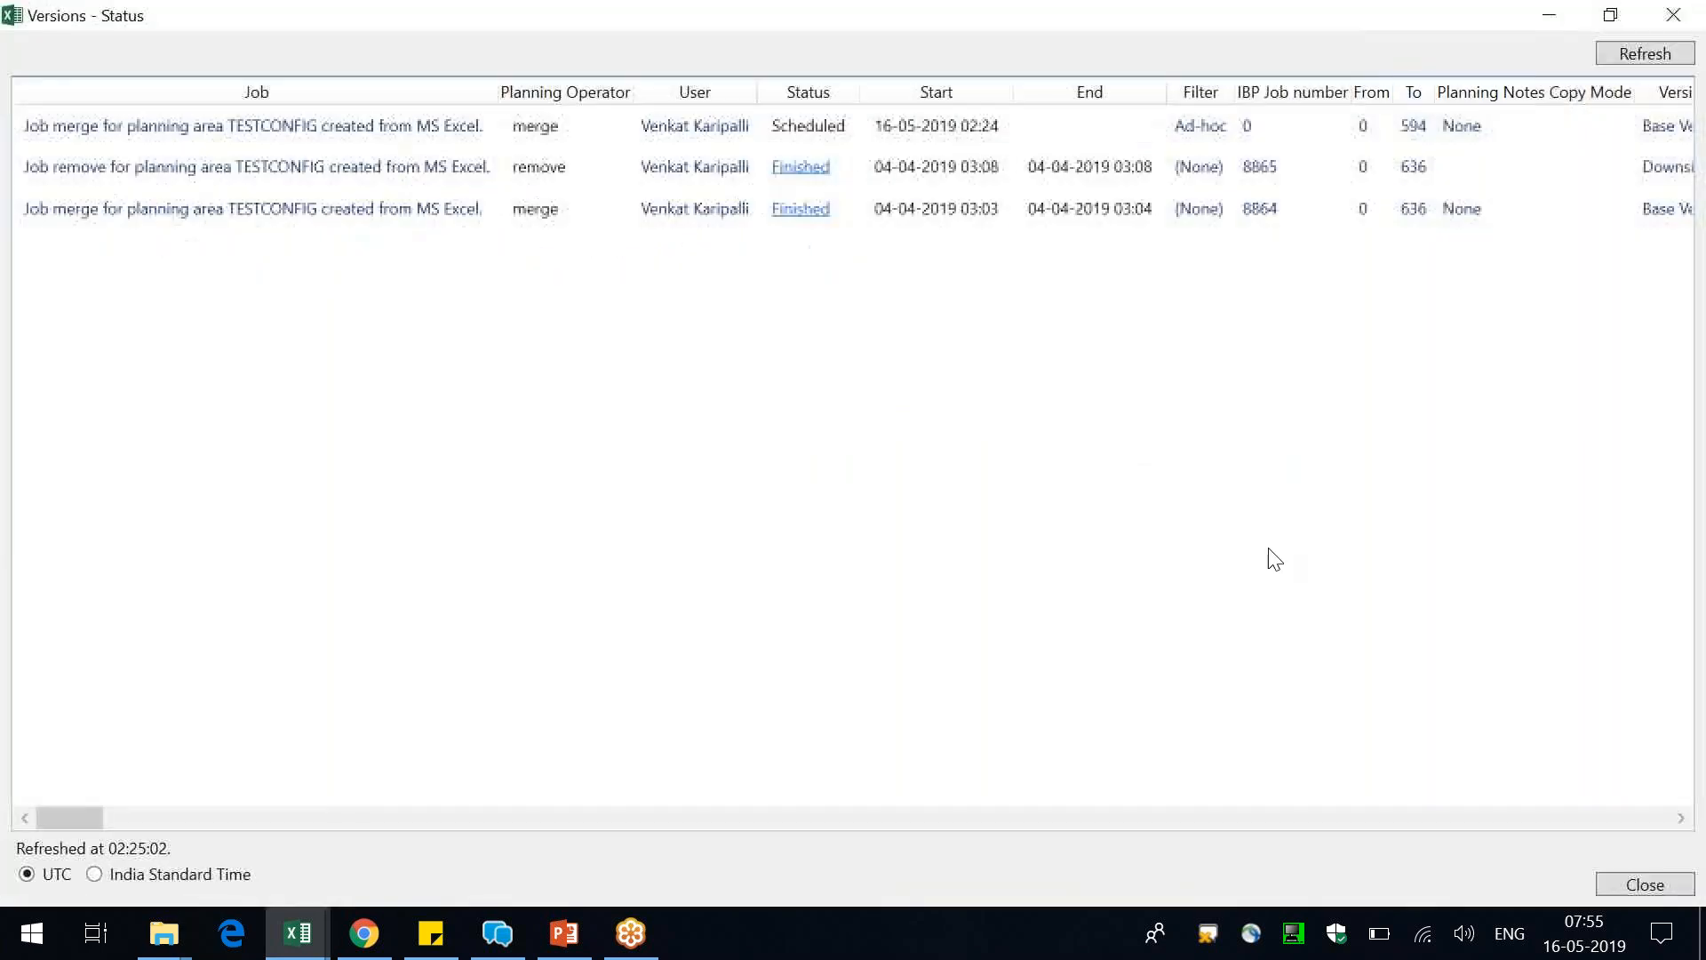
pyautogui.click(151, 816)
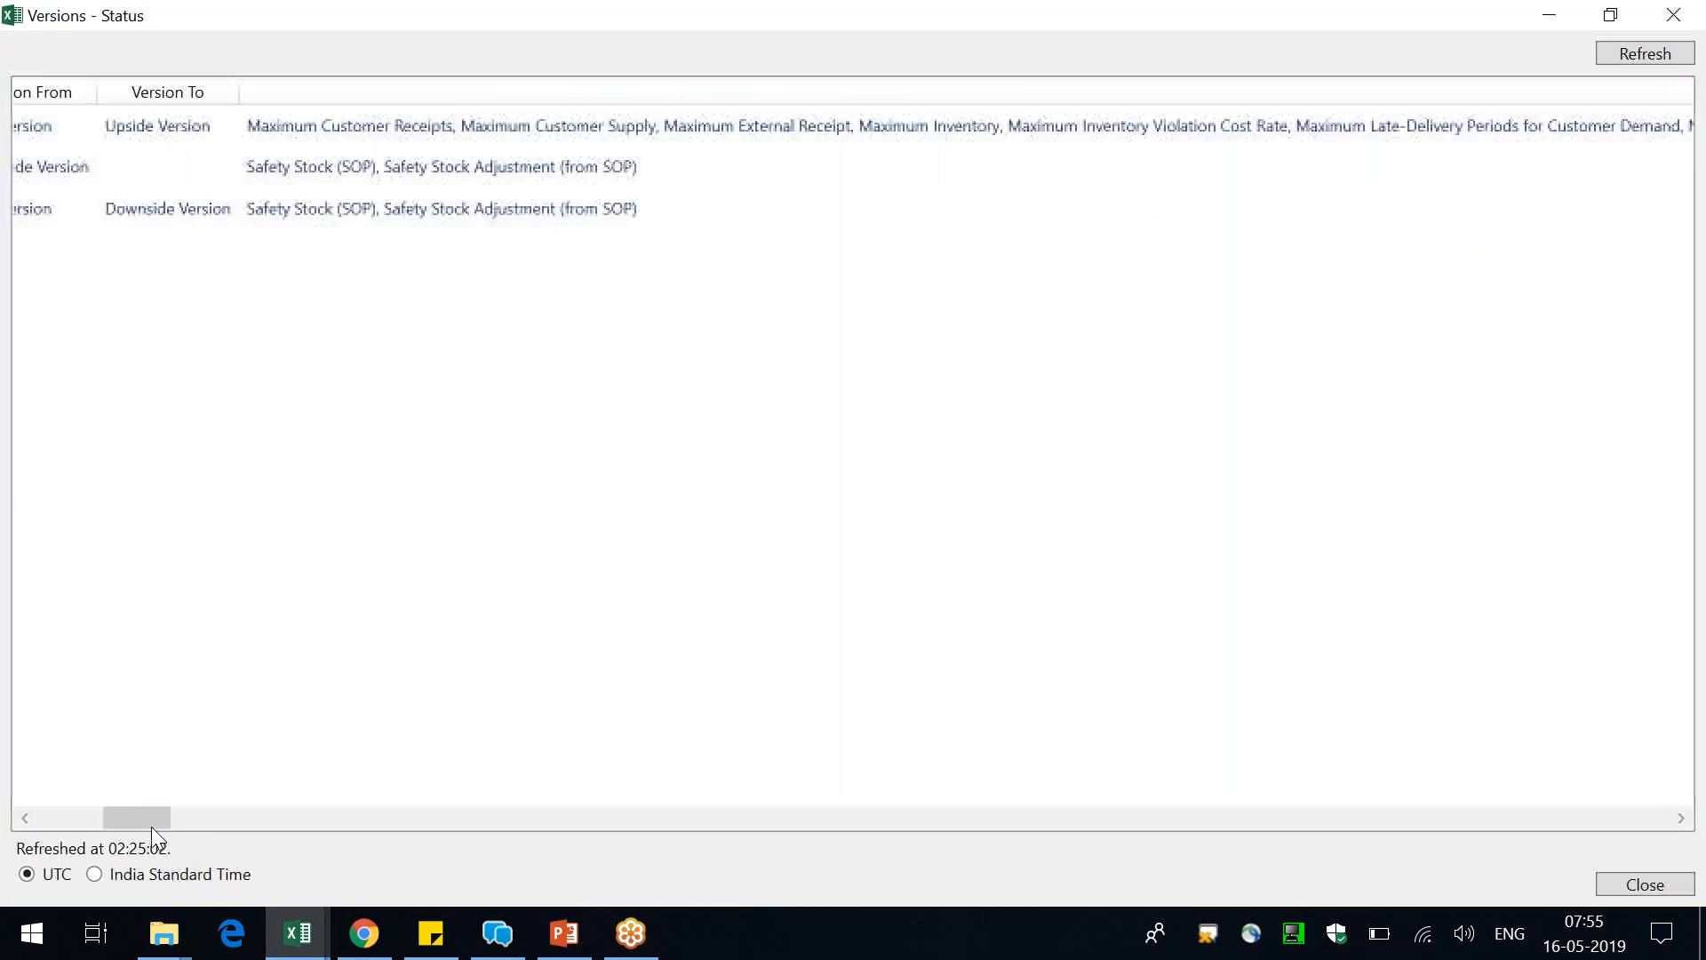
pyautogui.moveTo(146, 819); pyautogui.dragTo(137, 821)
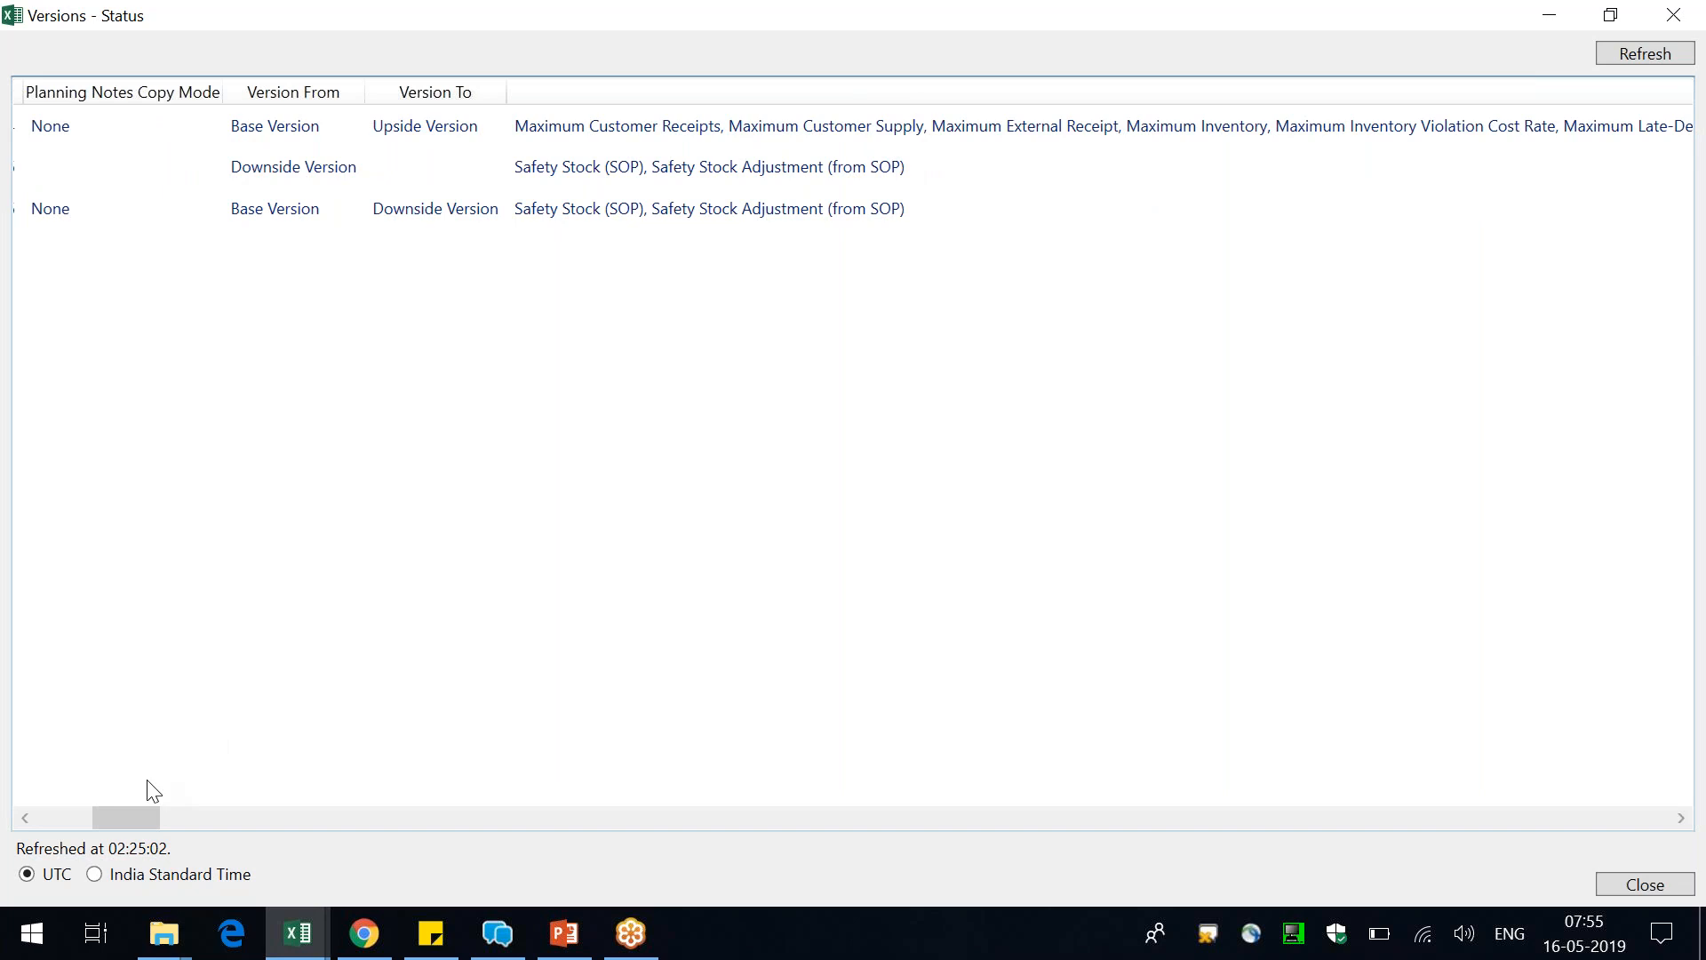
pyautogui.moveTo(151, 813); pyautogui.dragTo(1022, 833)
pyautogui.moveTo(863, 814); pyautogui.dragTo(4, 786)
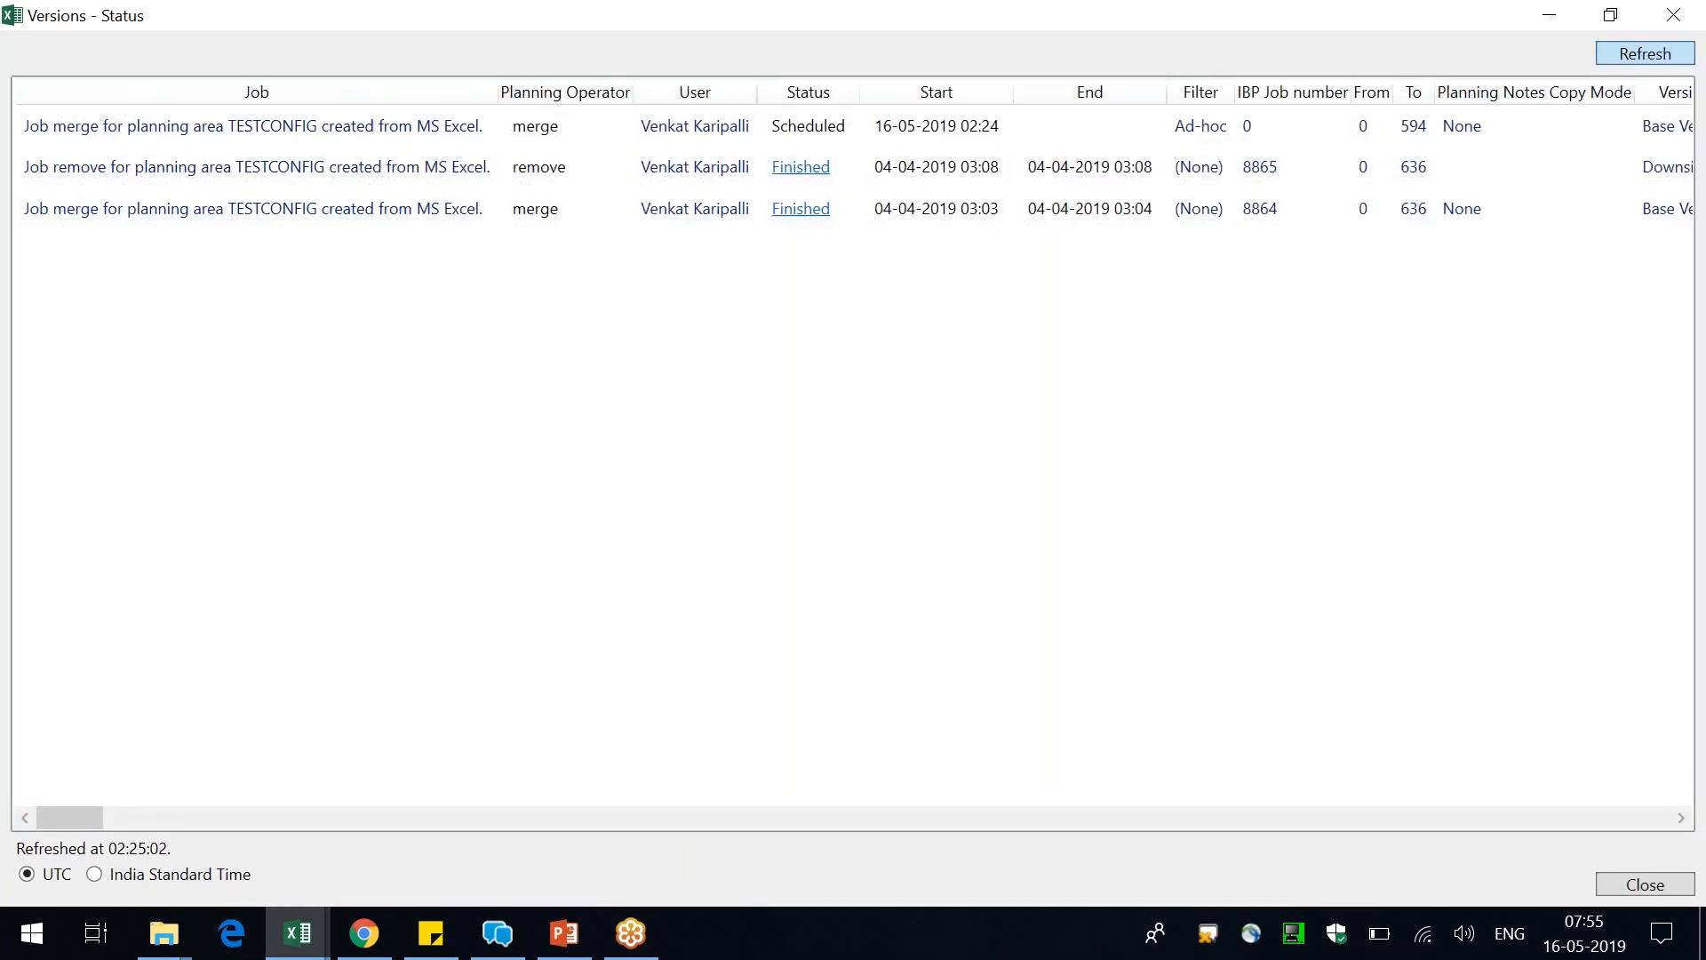
# Refresh the version job statuses to check the Base Version copy, and close the status list, keeping the CQ workbook open
pyautogui.click(1631, 51)
pyautogui.click(1631, 52)
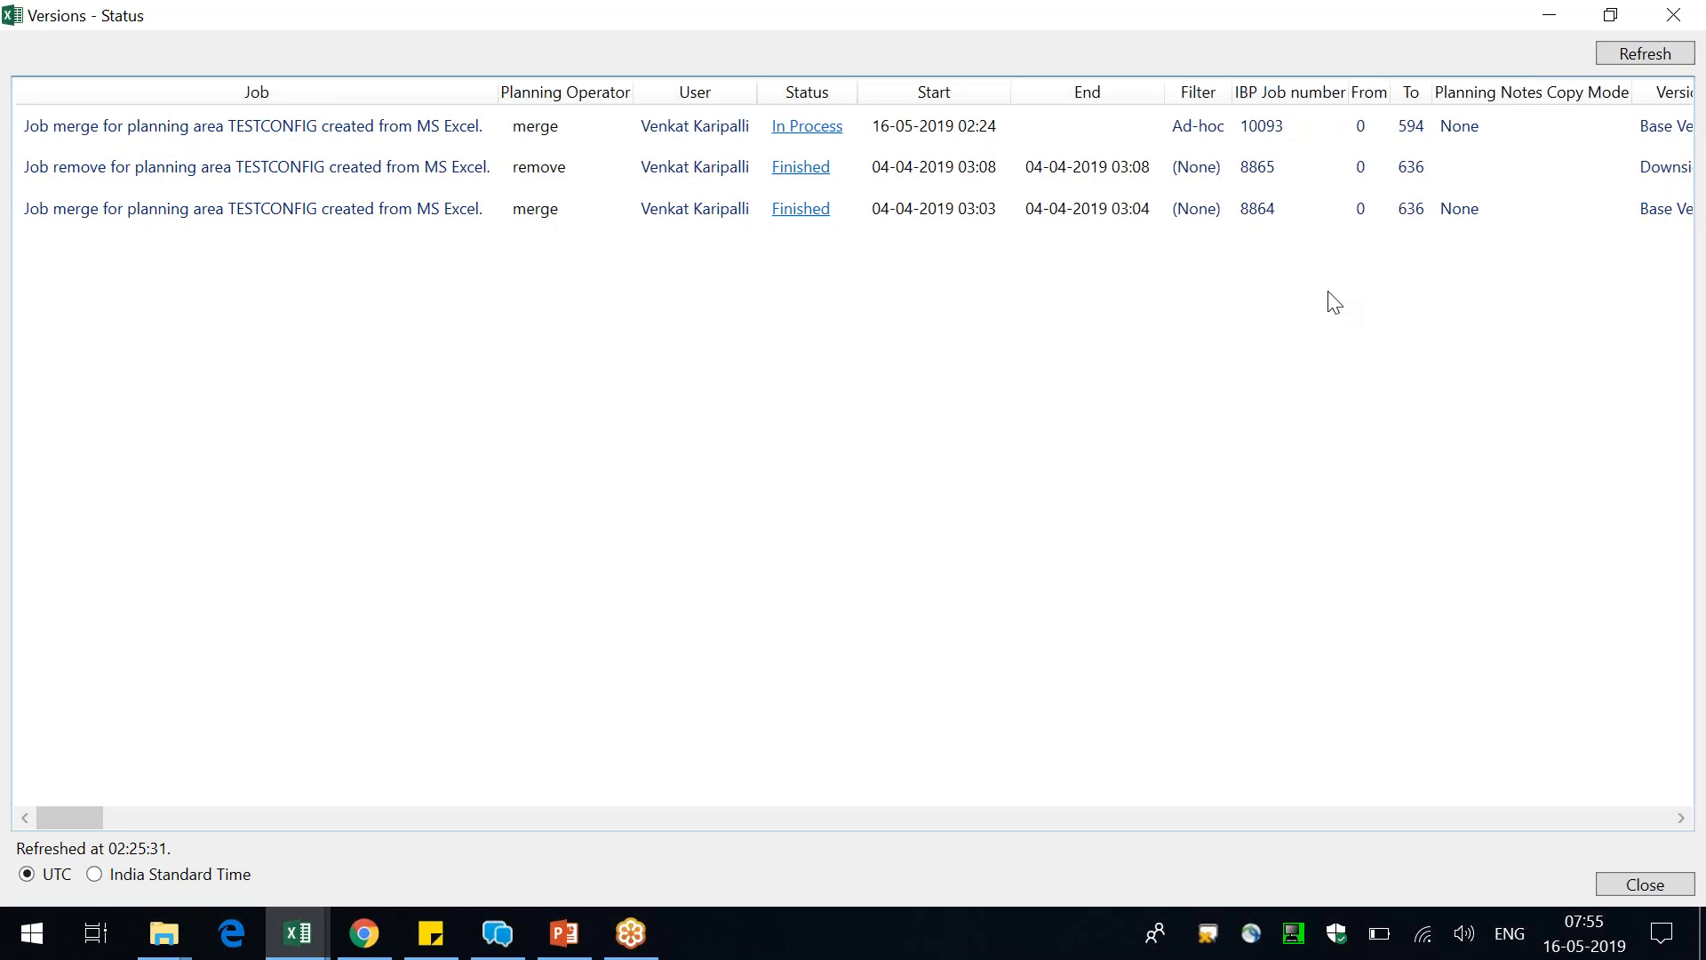
pyautogui.click(1277, 29)
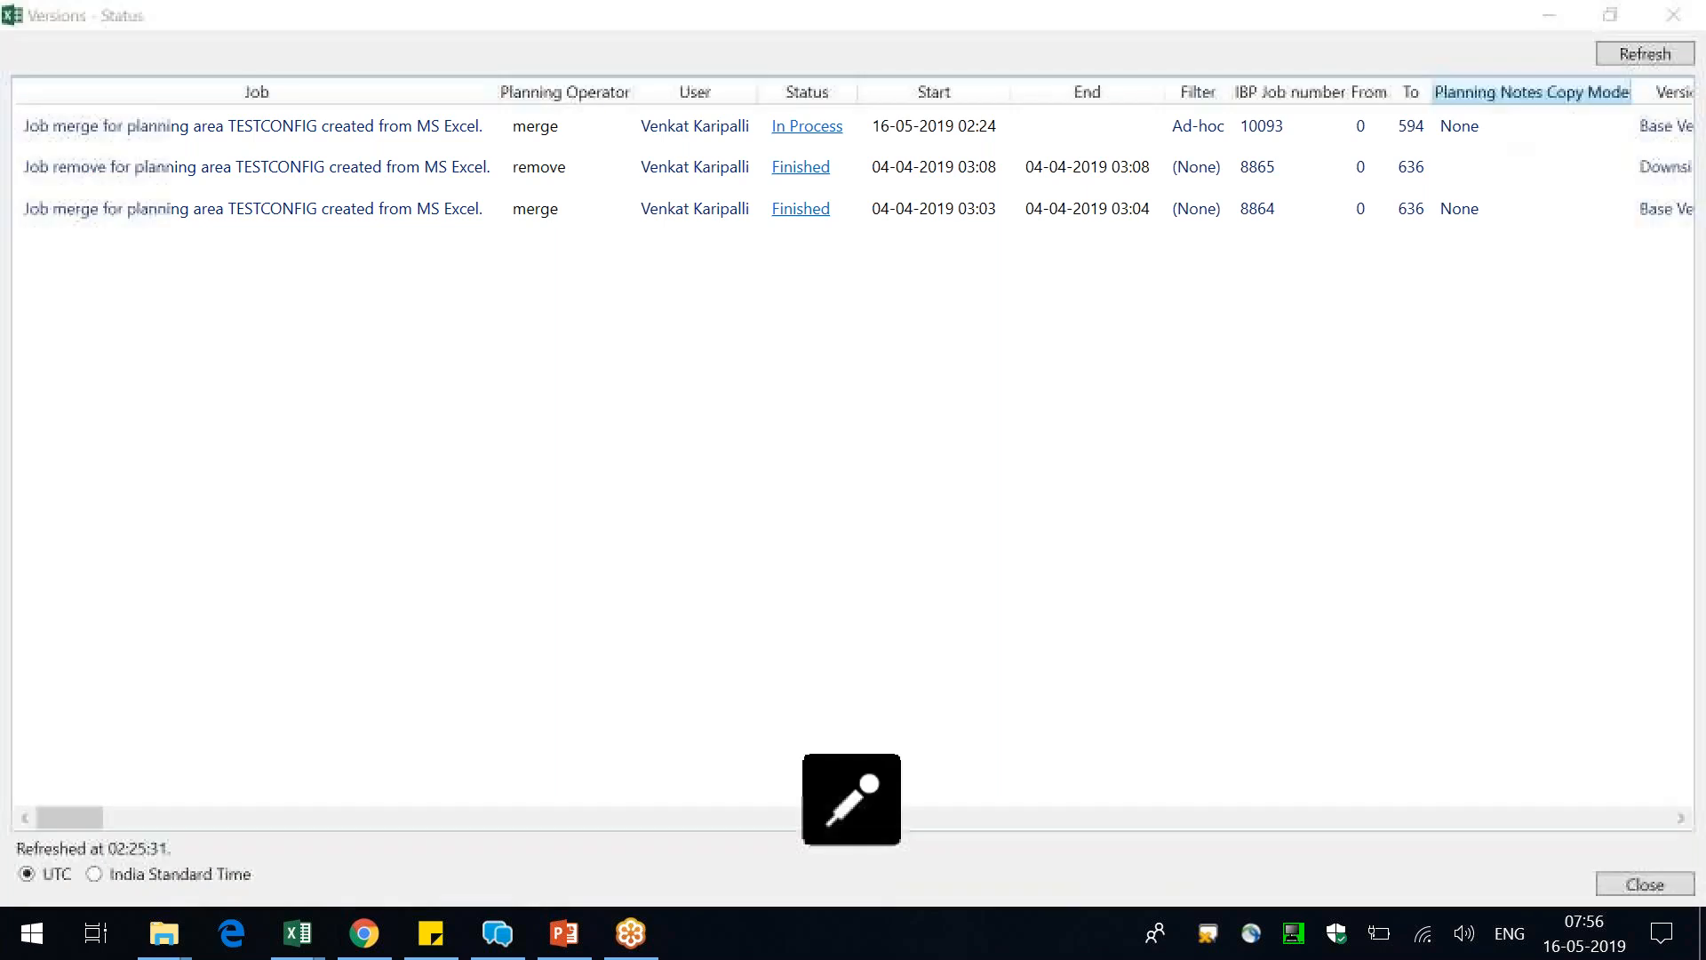
pyautogui.click(1639, 54)
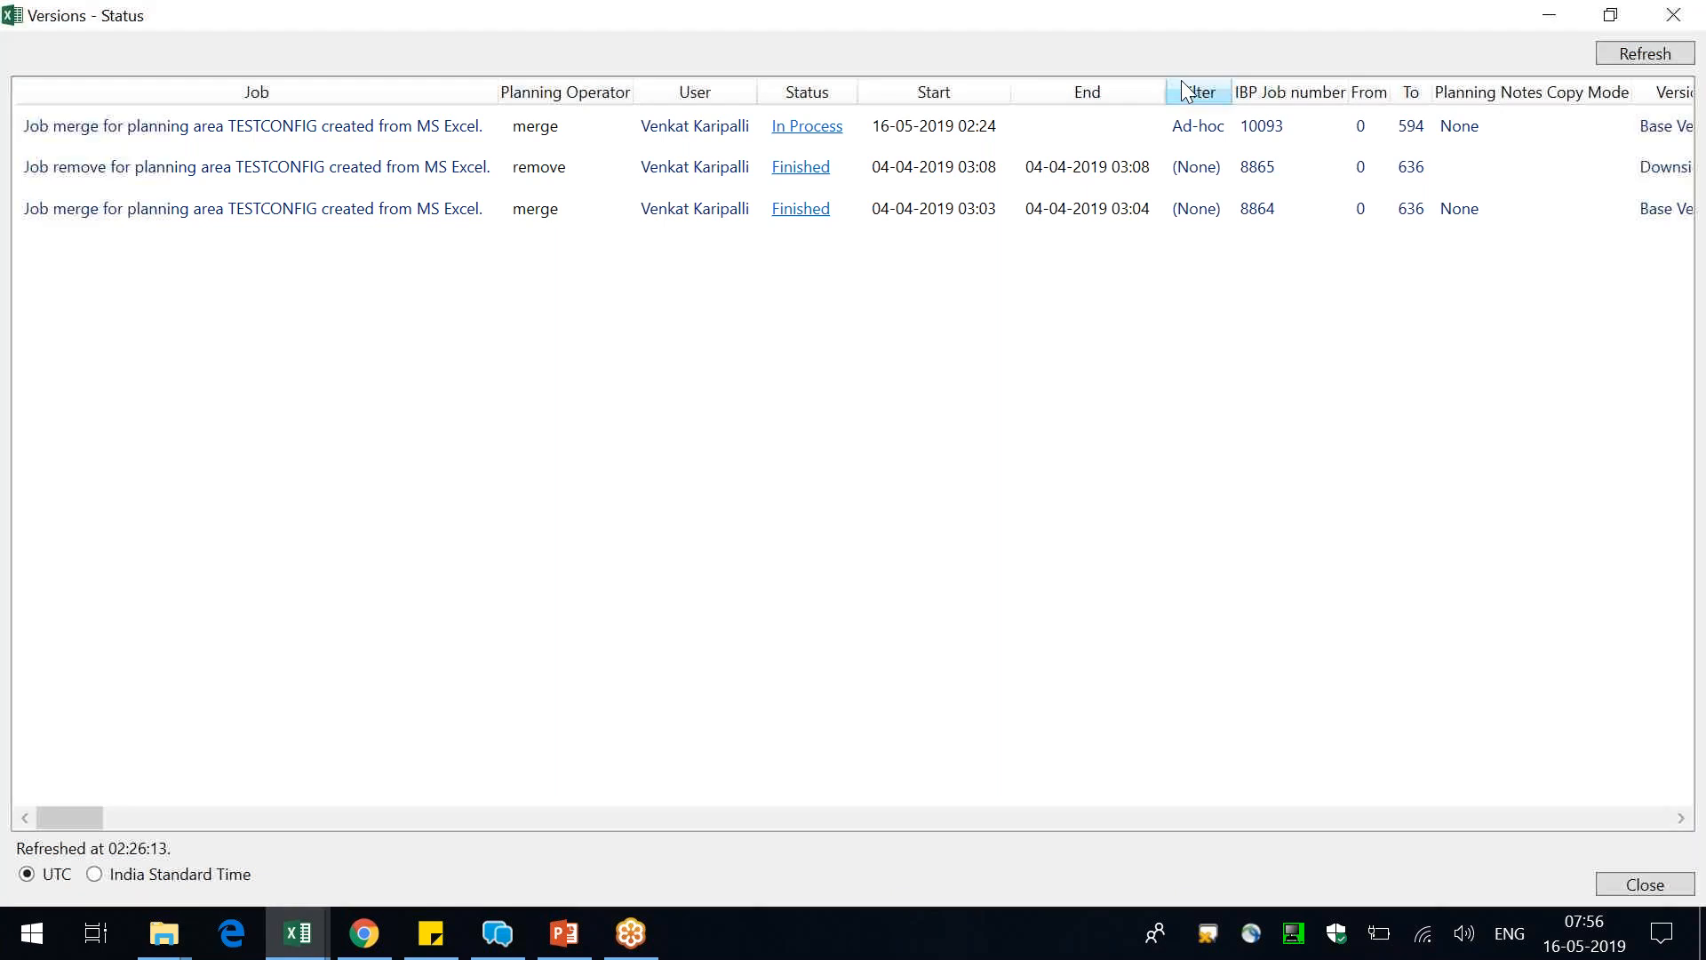
pyautogui.click(1678, 63)
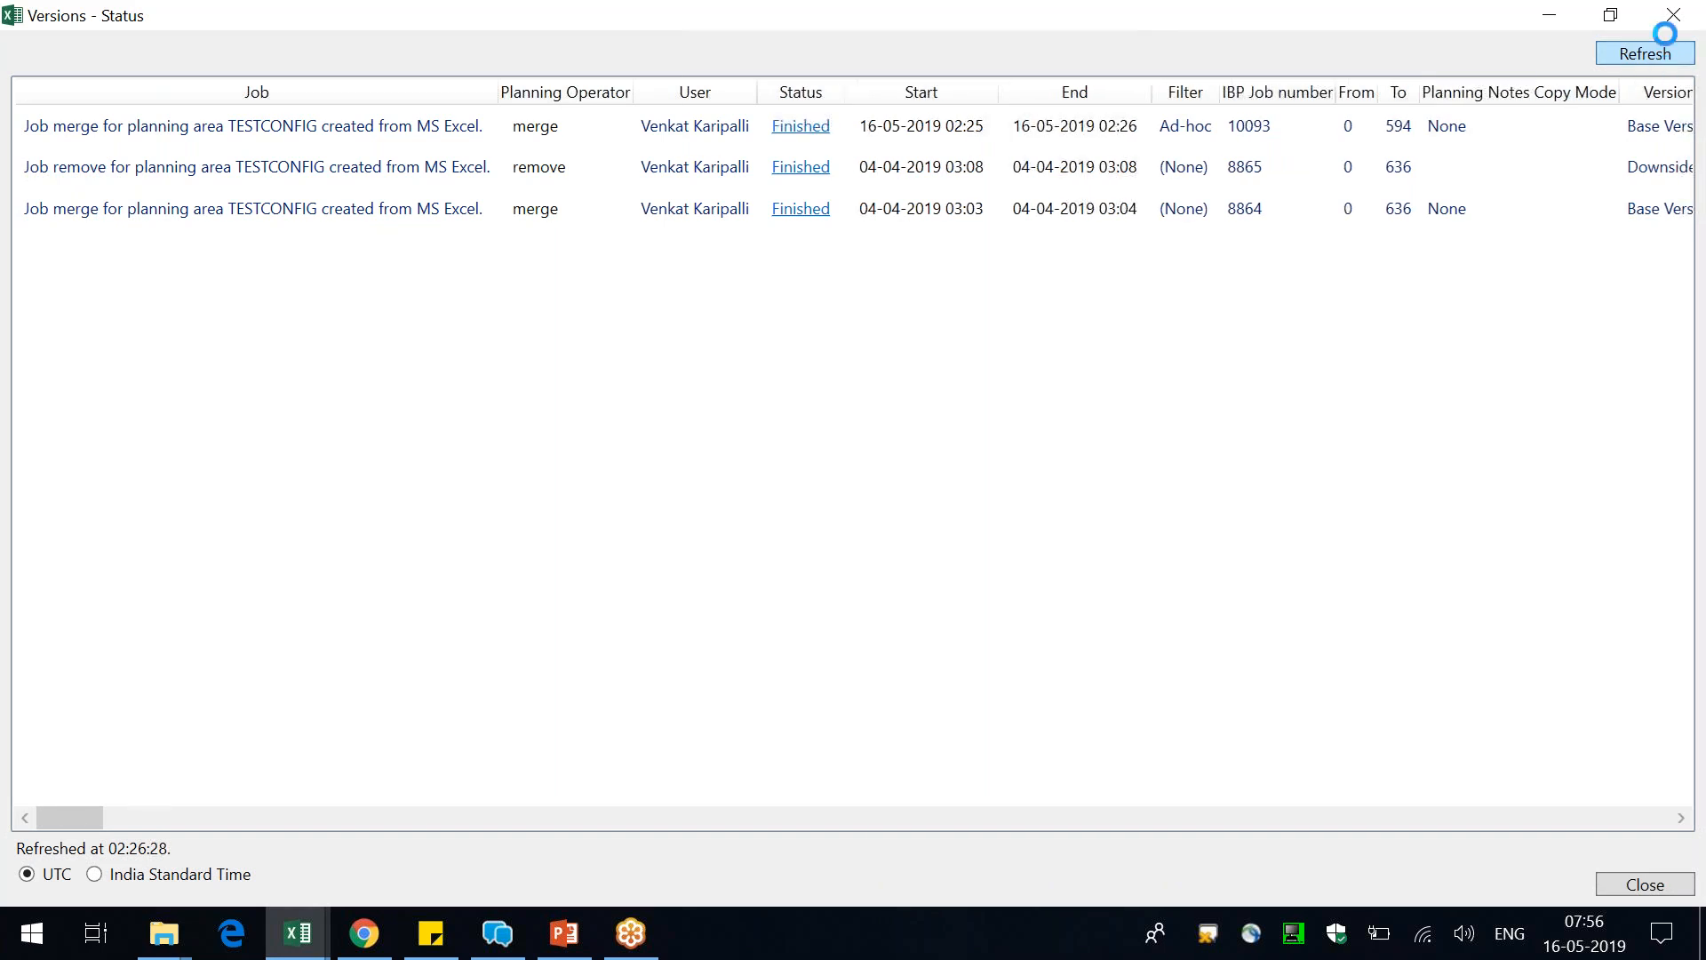
pyautogui.click(1675, 15)
pyautogui.click(1674, 15)
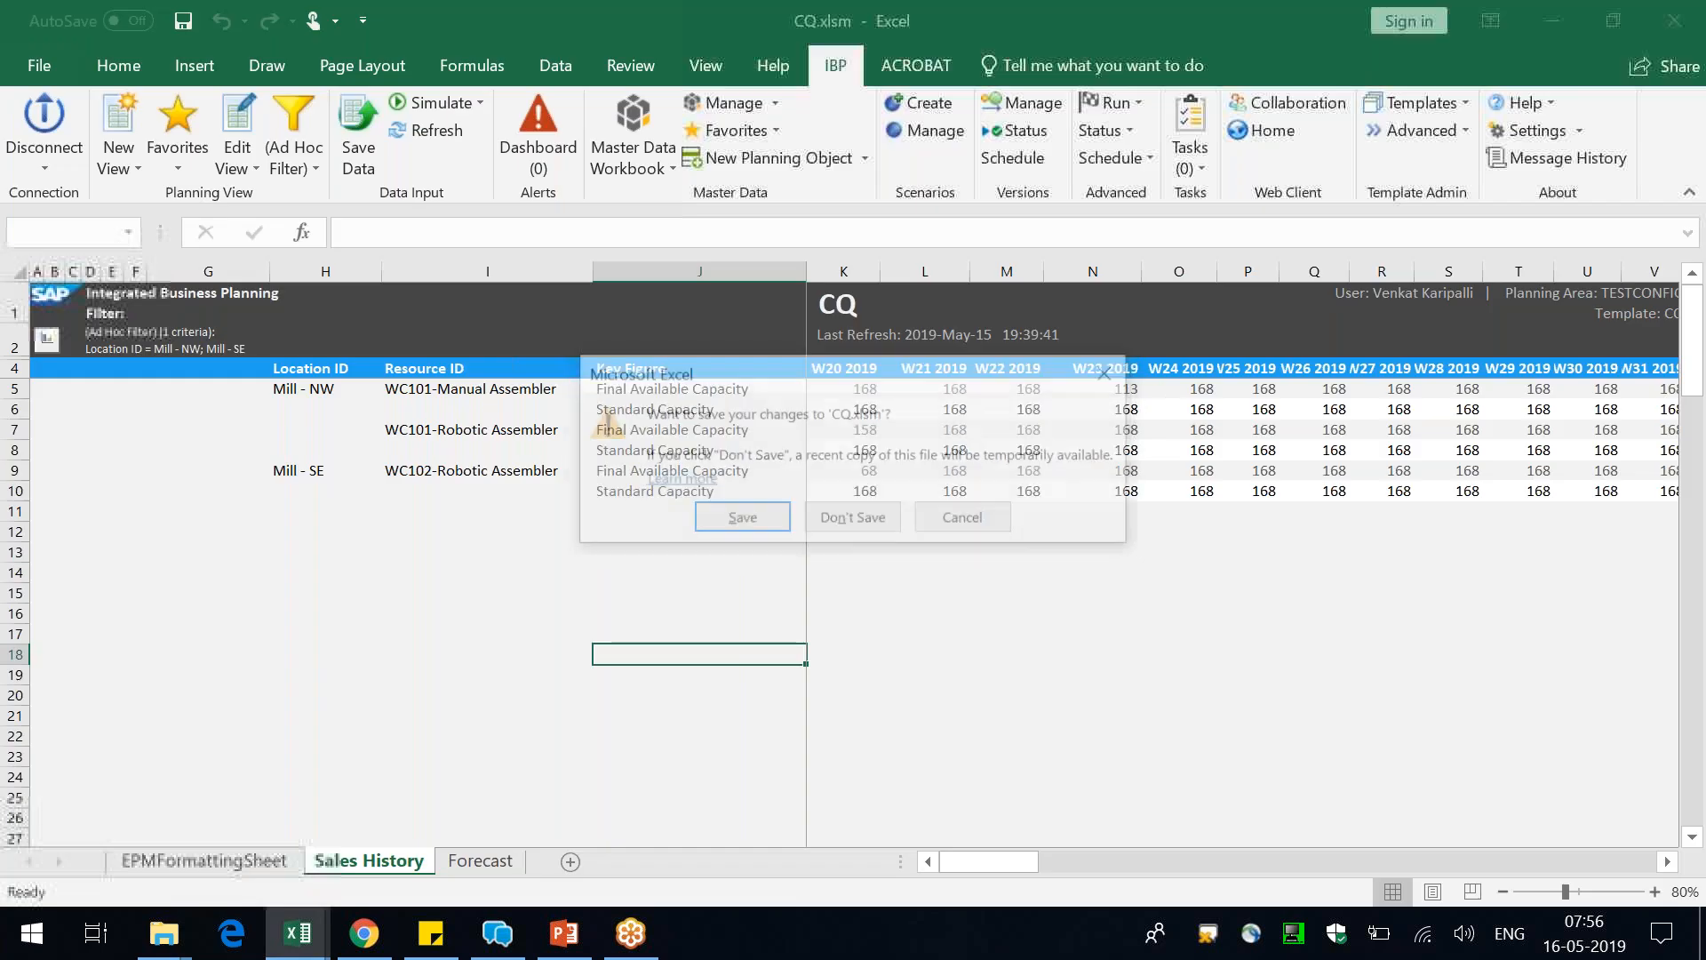
pyautogui.click(1116, 377)
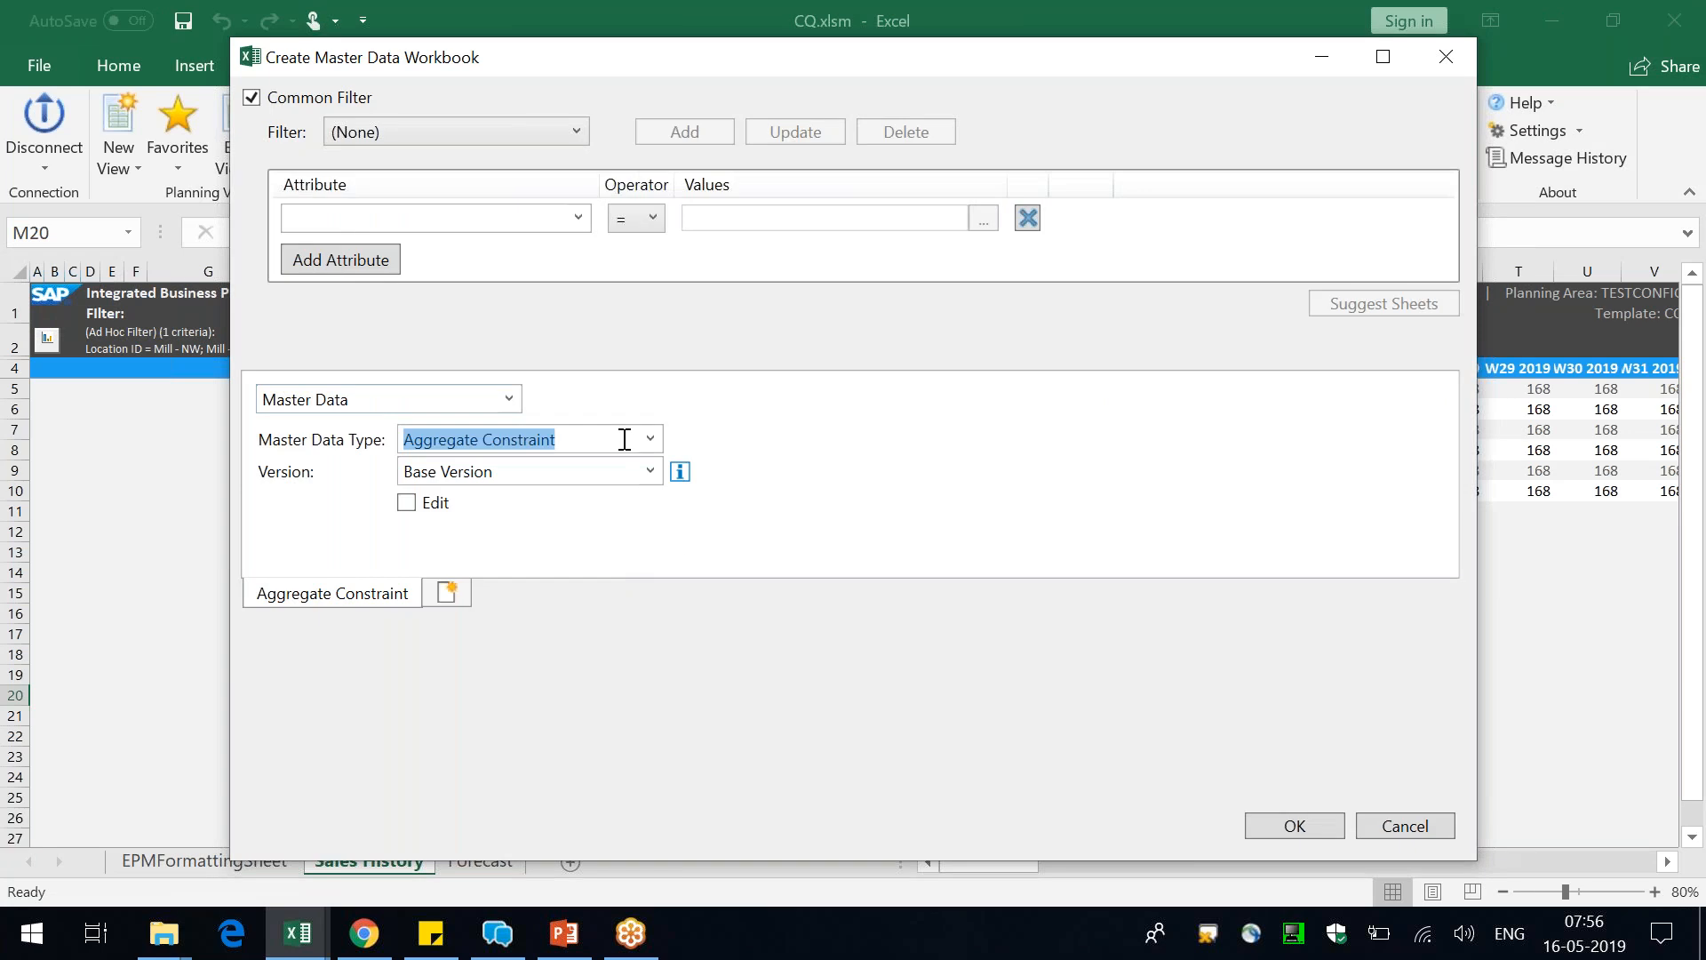
# Create a master data workbook for the Location master data type in Upside Version
pyautogui.write('Location')
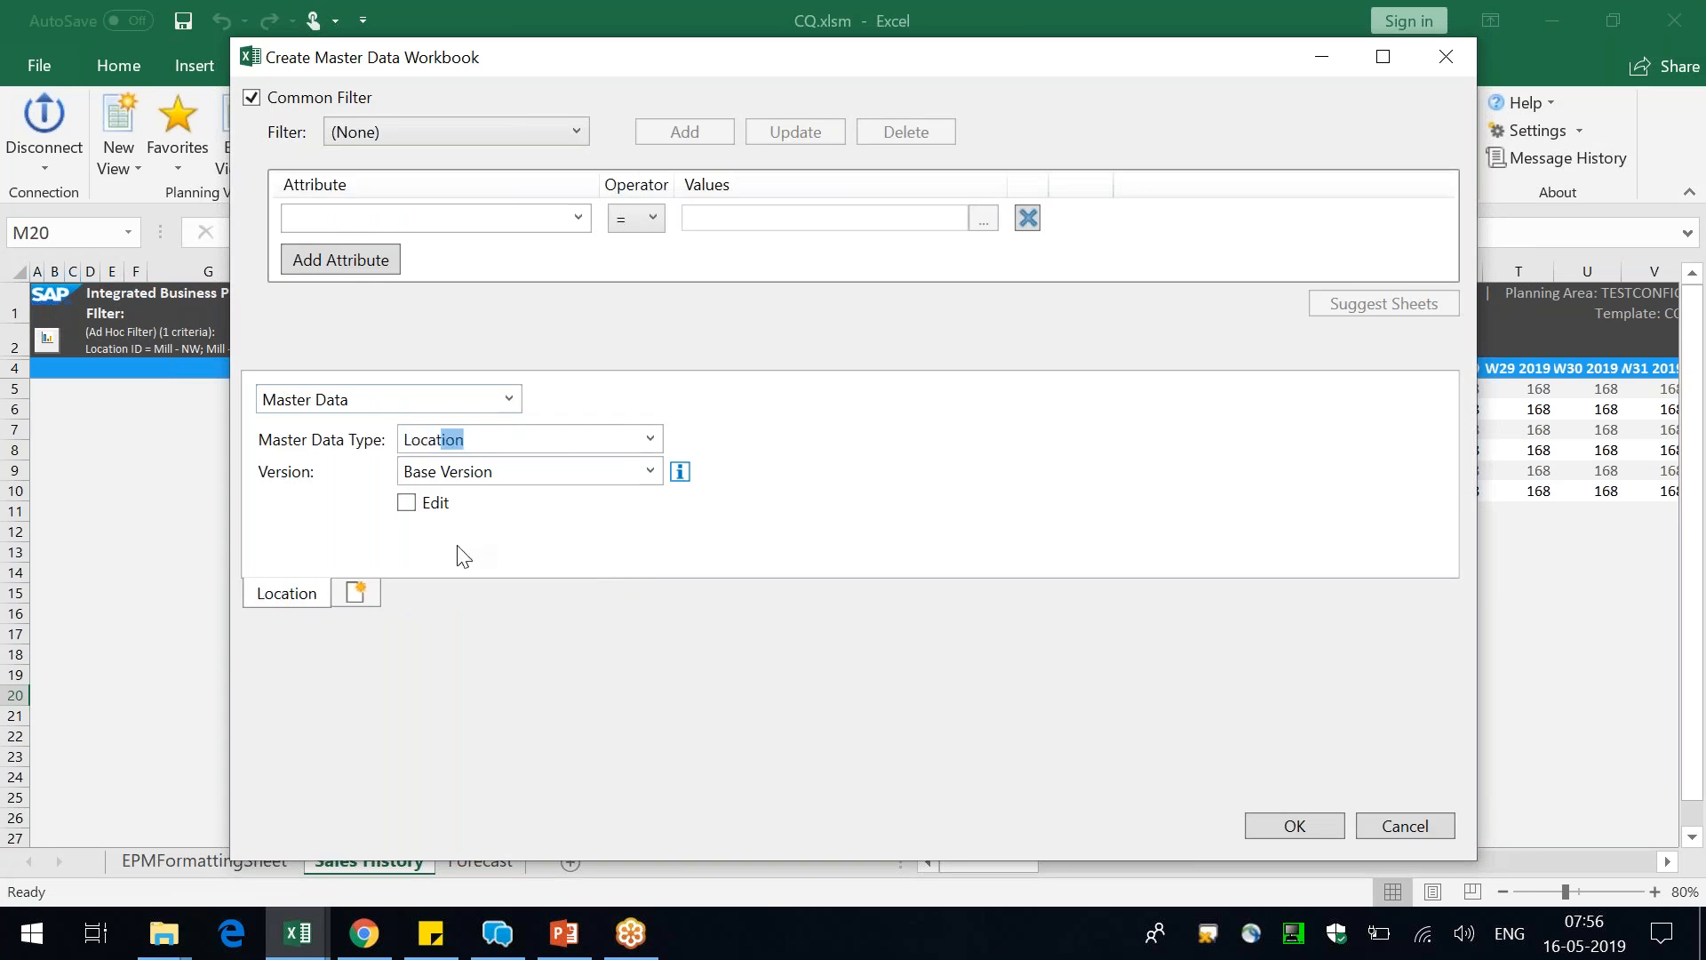
pyautogui.click(499, 485)
pyautogui.click(482, 525)
pyautogui.click(1295, 826)
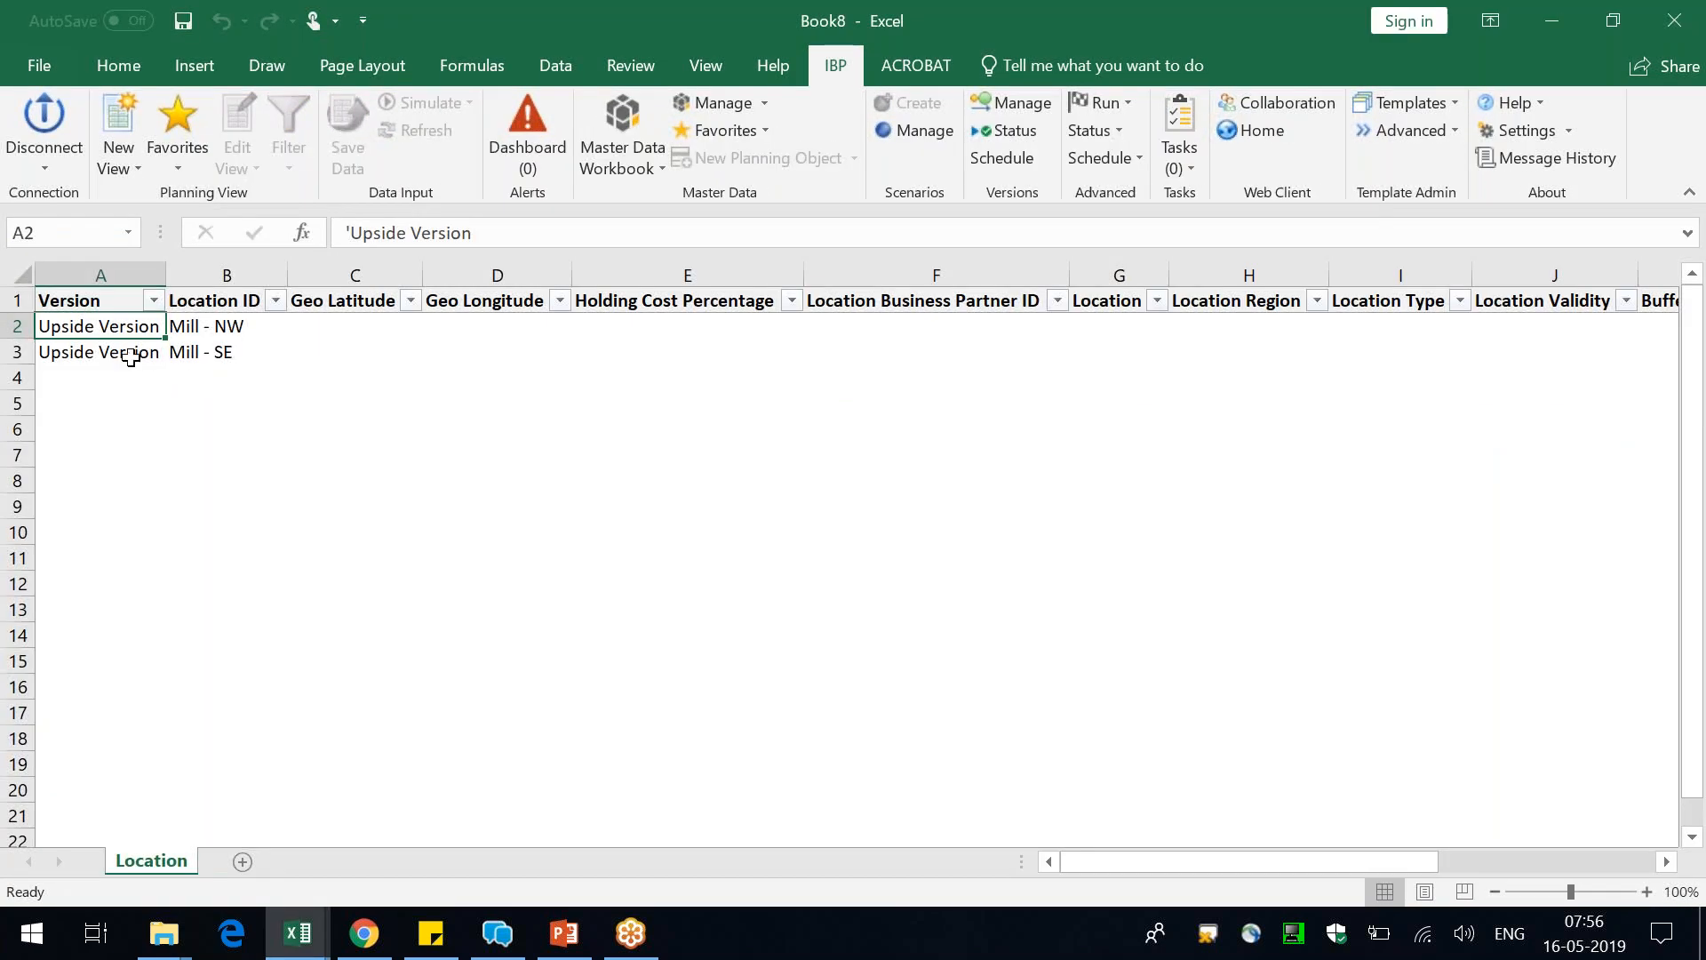
# Check the Version and Location ID entries in the Location workbook, and close it without saving
pyautogui.click(104, 260)
pyautogui.click(259, 384)
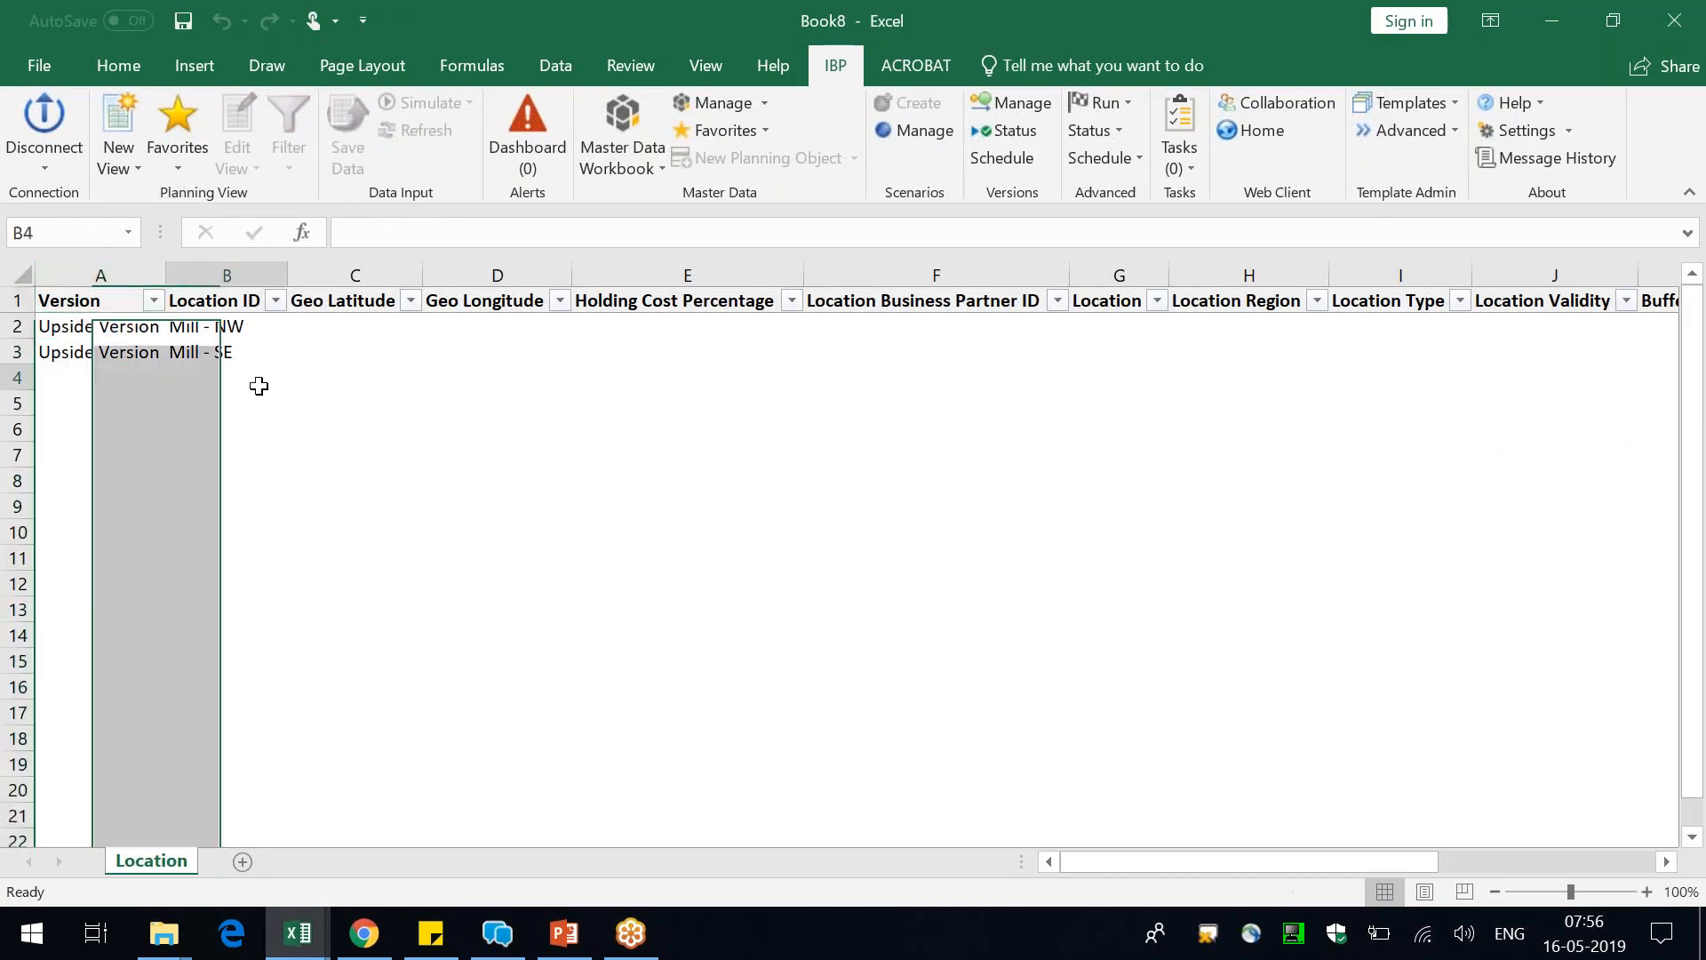
pyautogui.moveTo(217, 327); pyautogui.dragTo(222, 354)
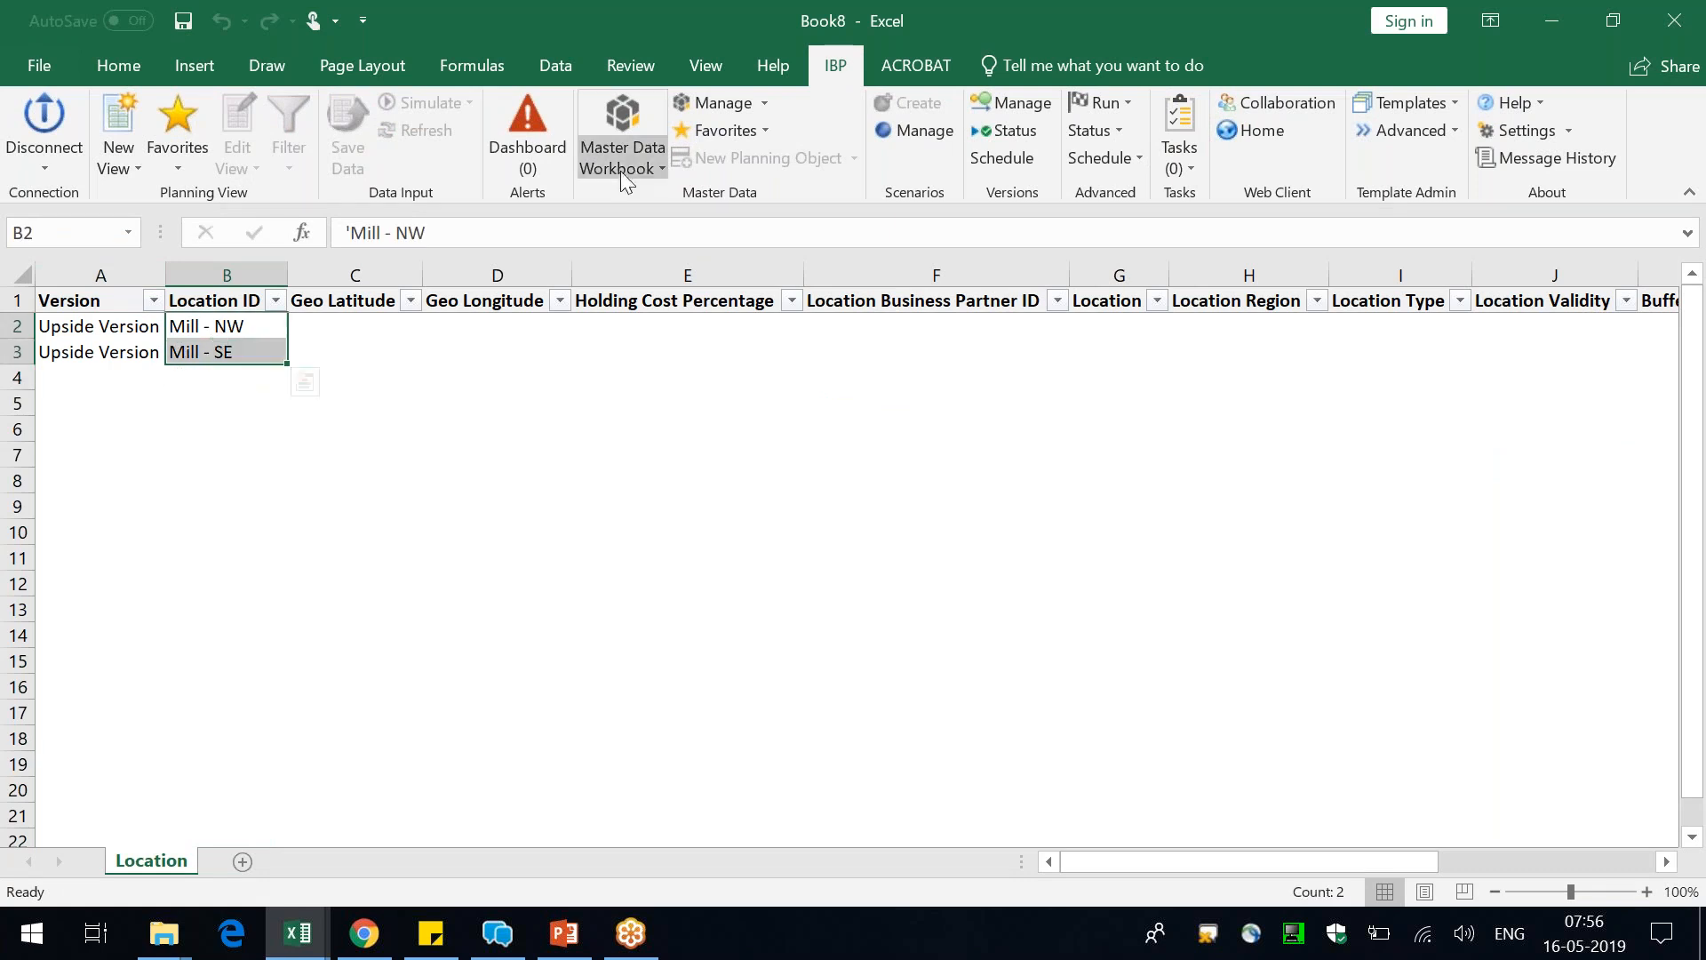
pyautogui.click(1697, 11)
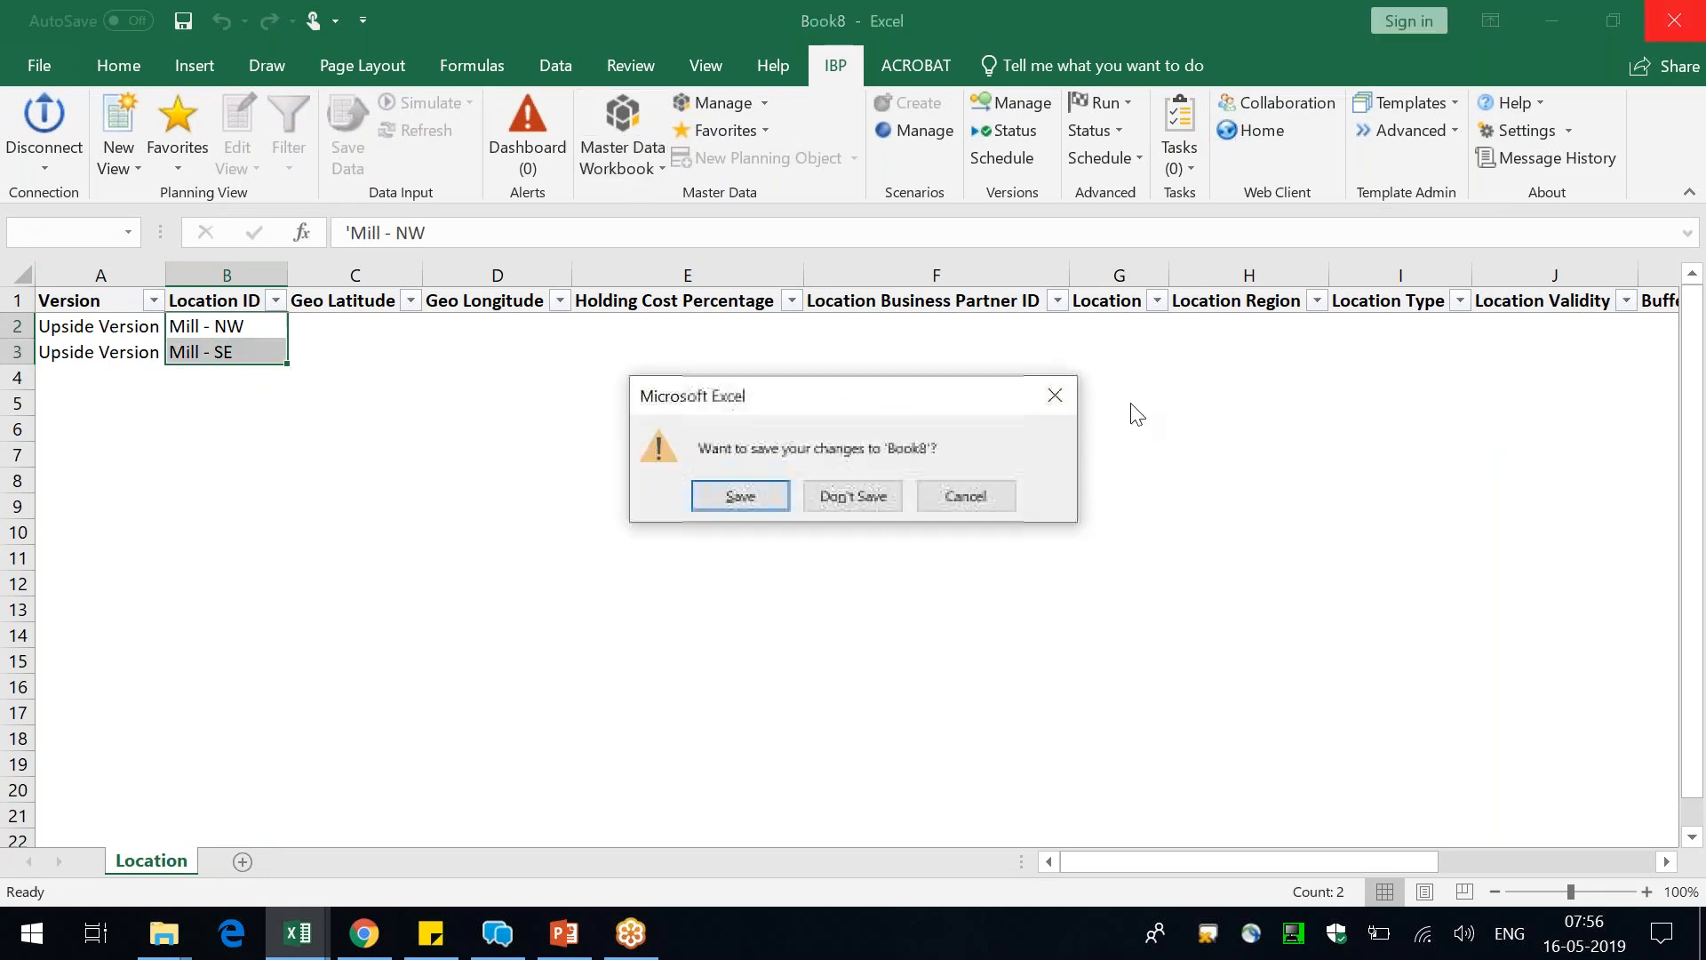
pyautogui.click(856, 496)
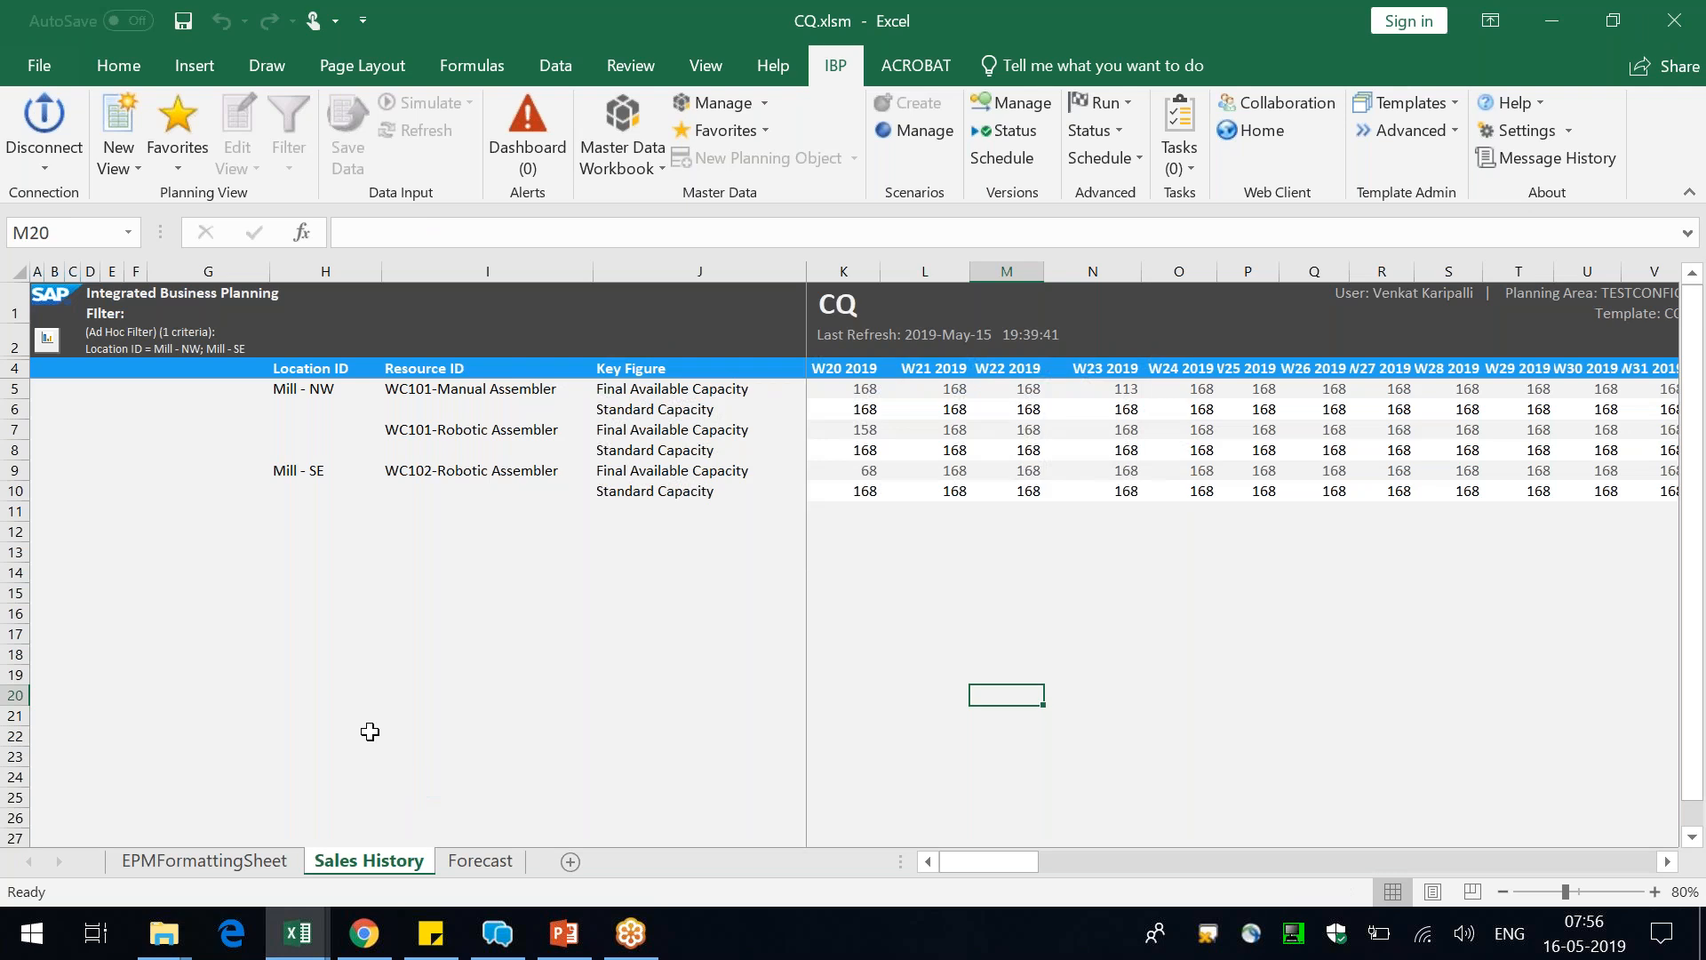
# Add Upside Version to the versions of the Sales History planning view, accept the missing filter, and fit the Resource ID column's width
pyautogui.click(237, 116)
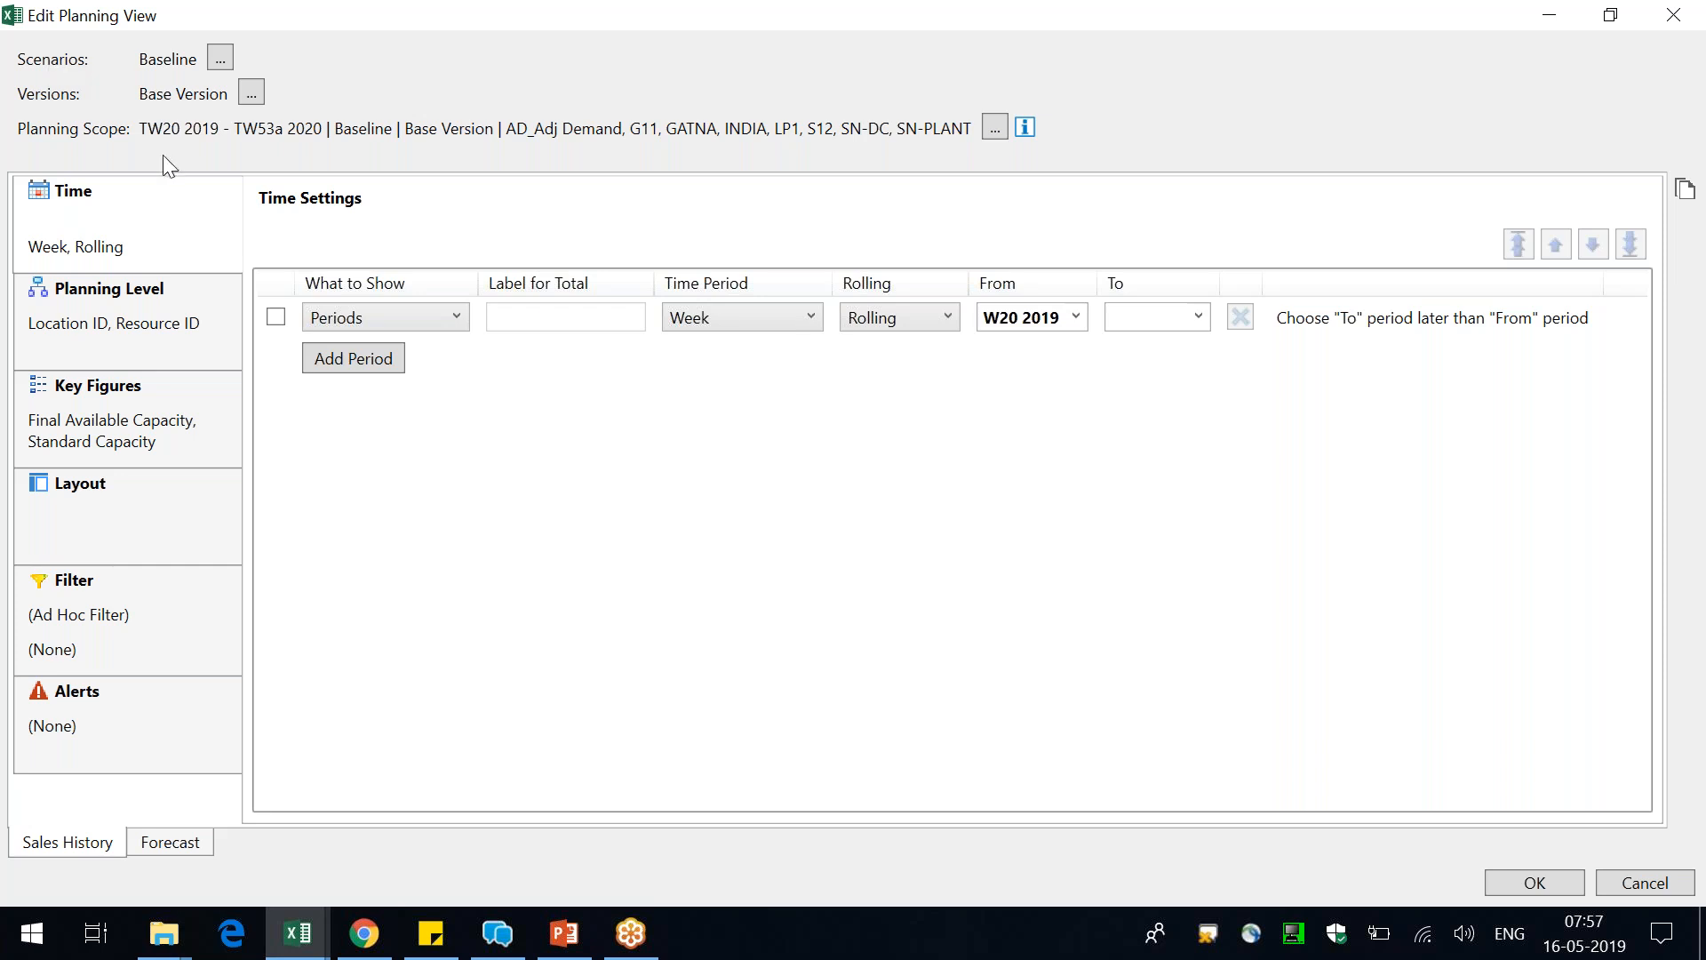
pyautogui.click(251, 94)
pyautogui.click(787, 302)
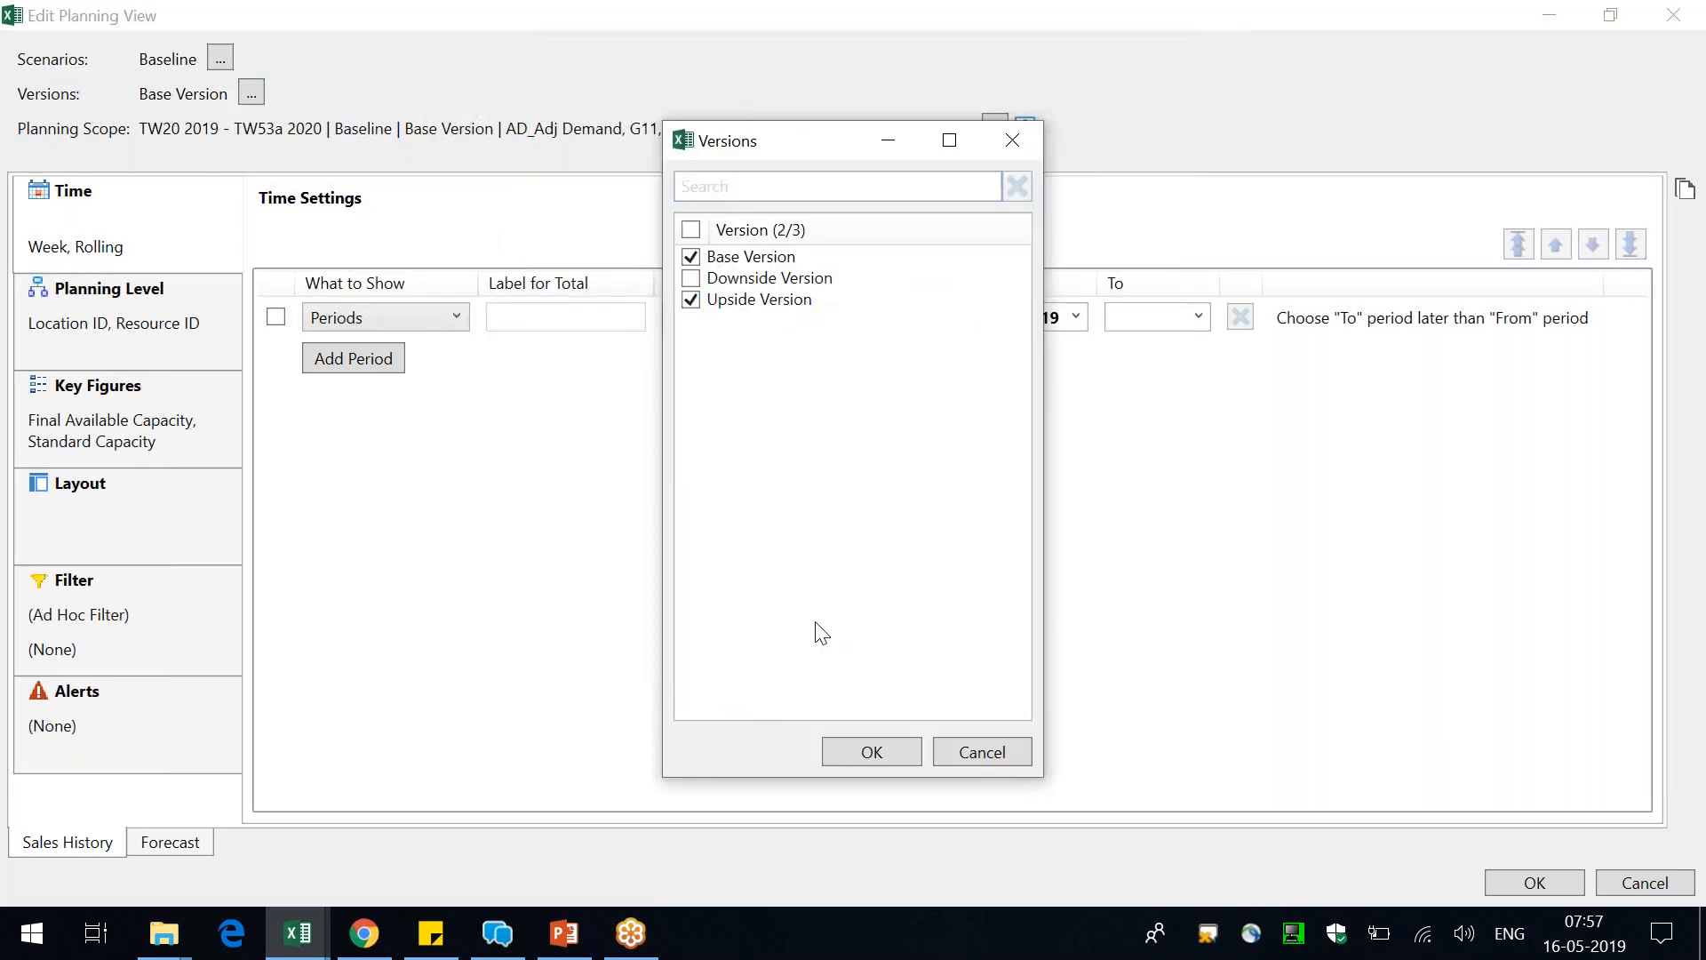
pyautogui.click(881, 758)
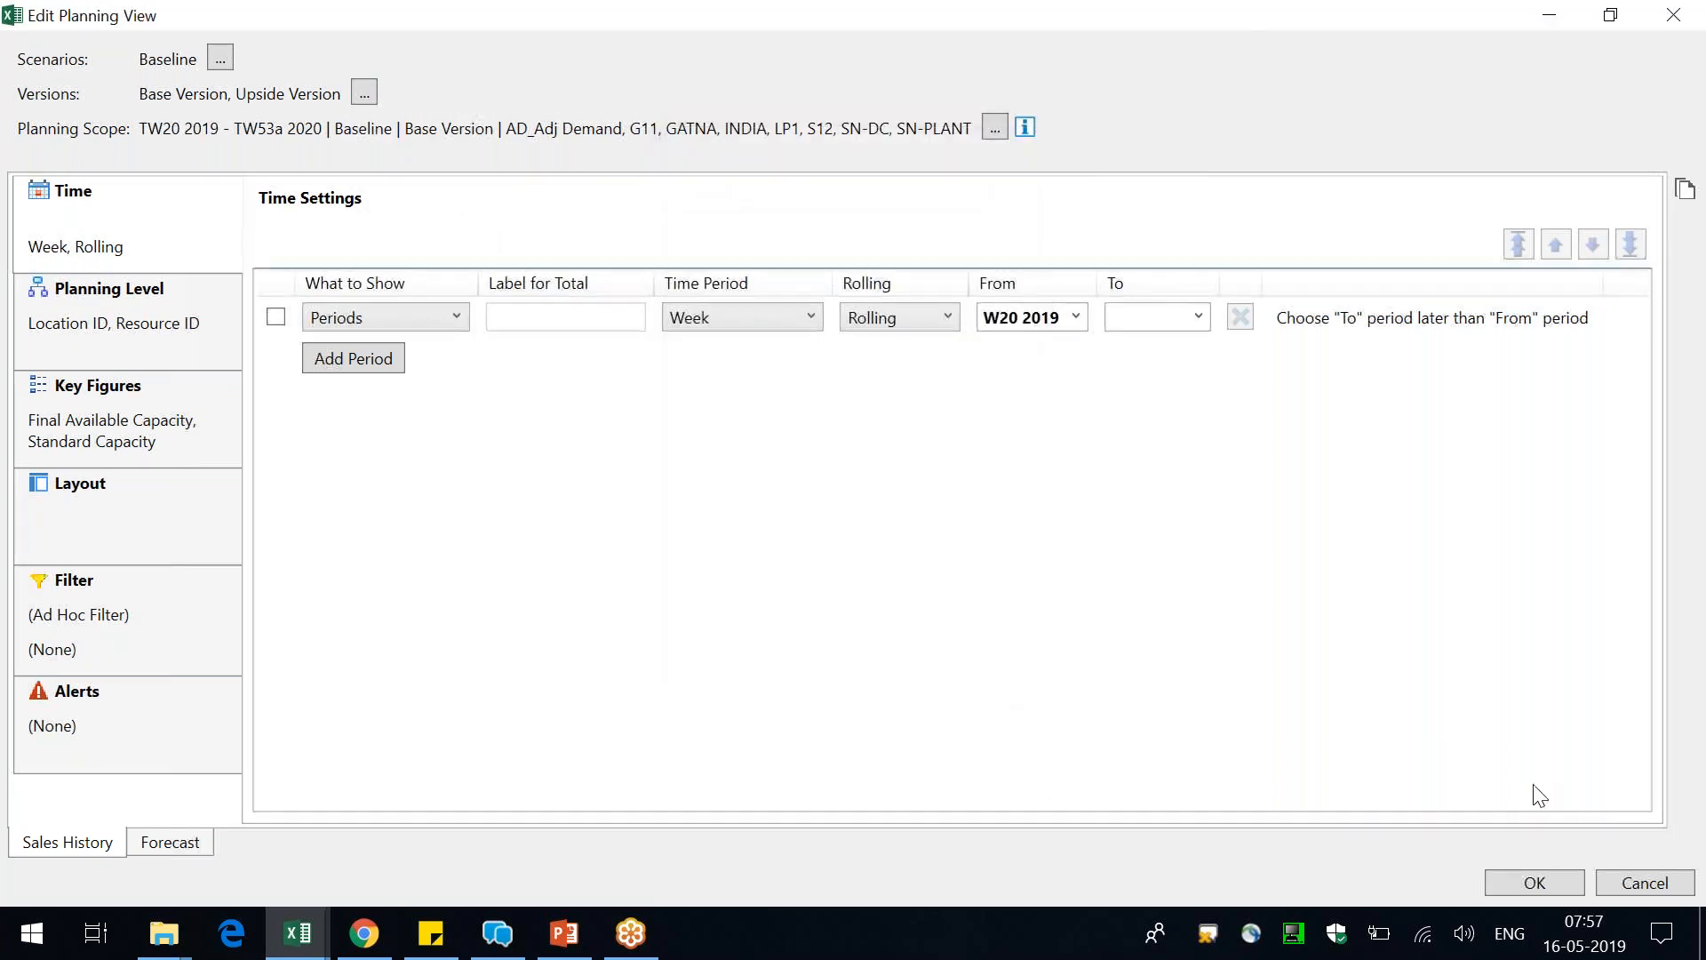
pyautogui.click(1540, 886)
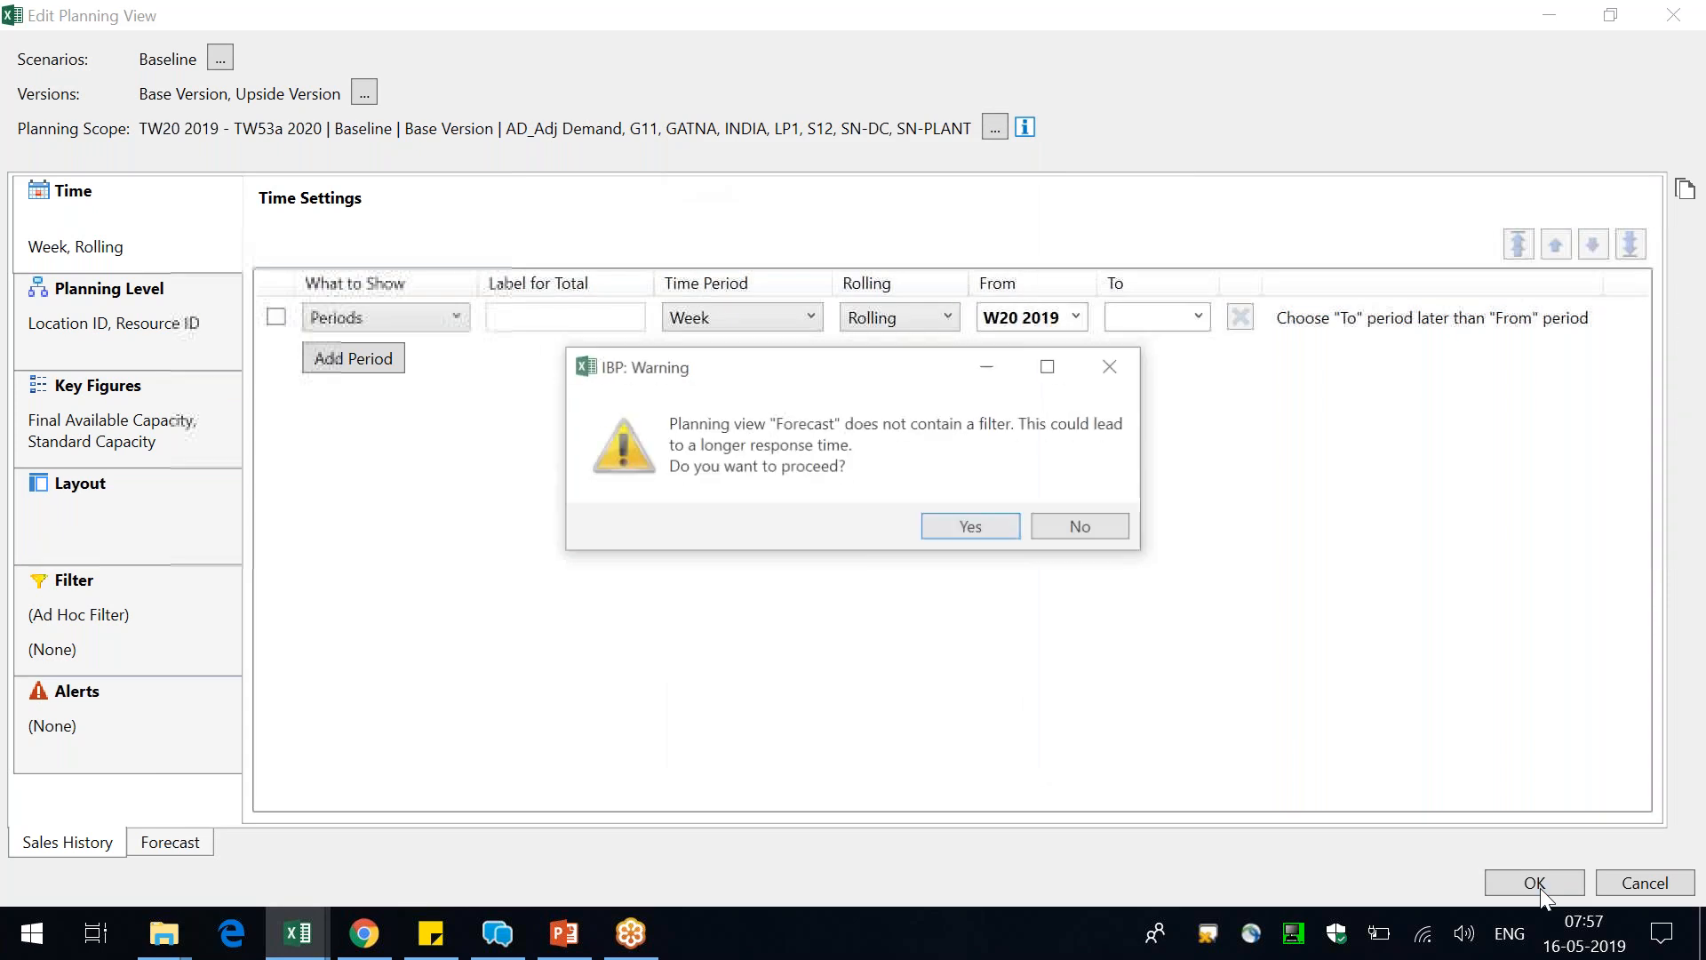
pyautogui.click(985, 535)
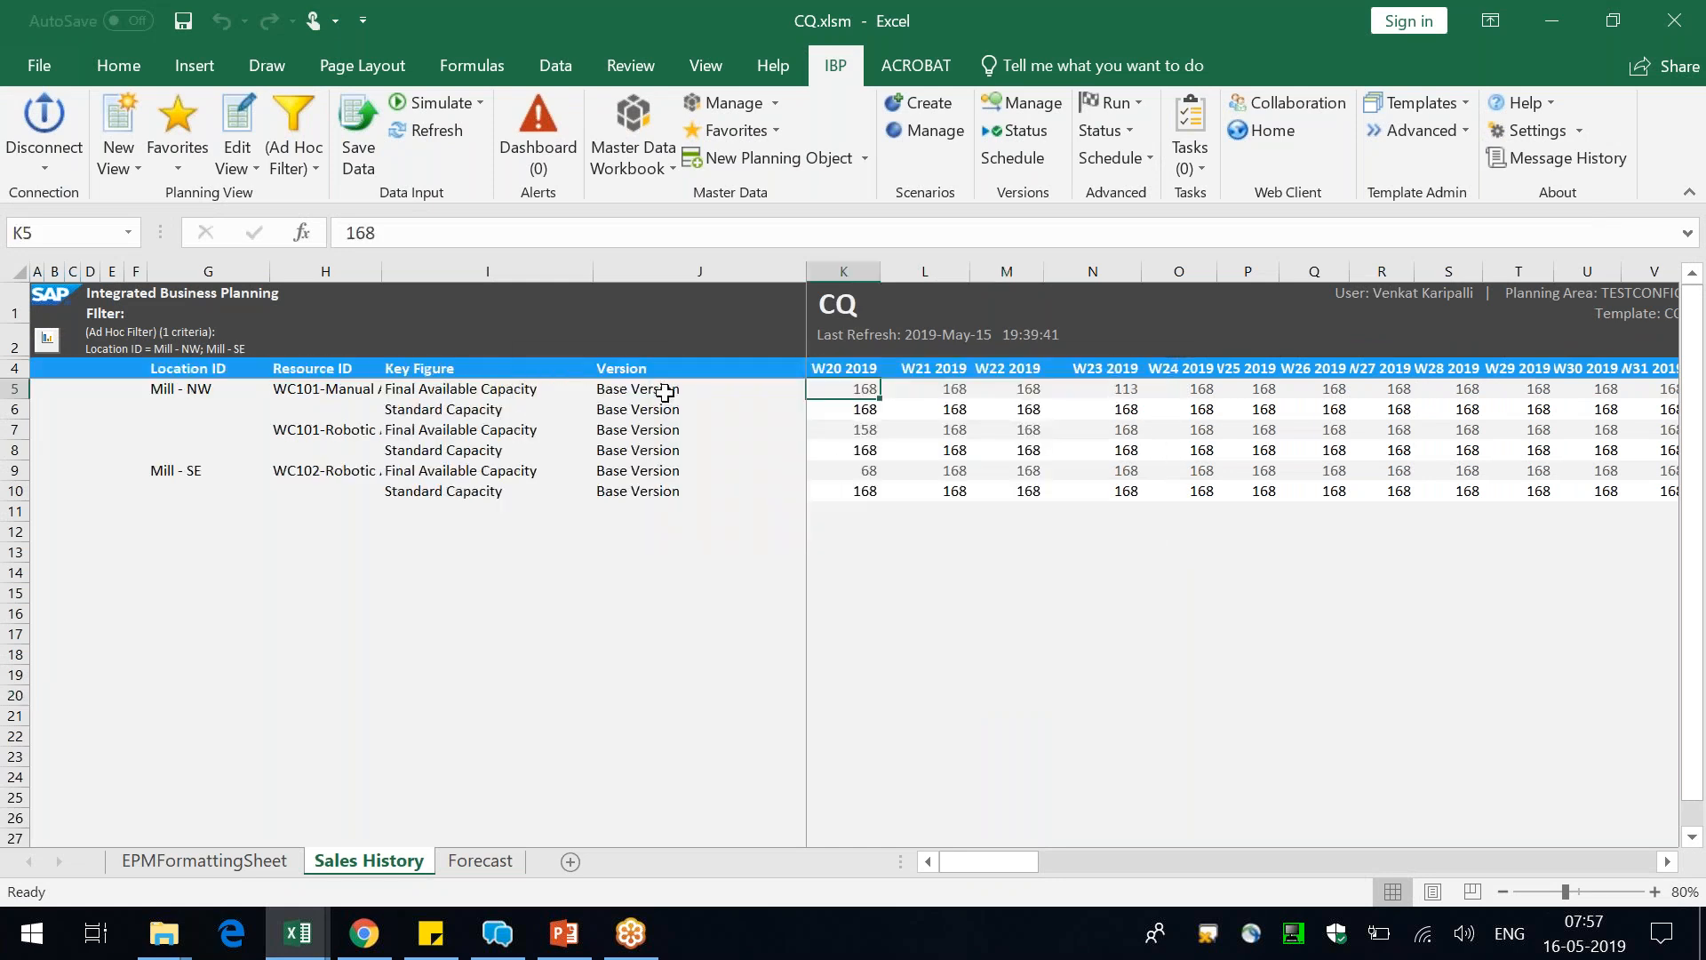
pyautogui.click(664, 392)
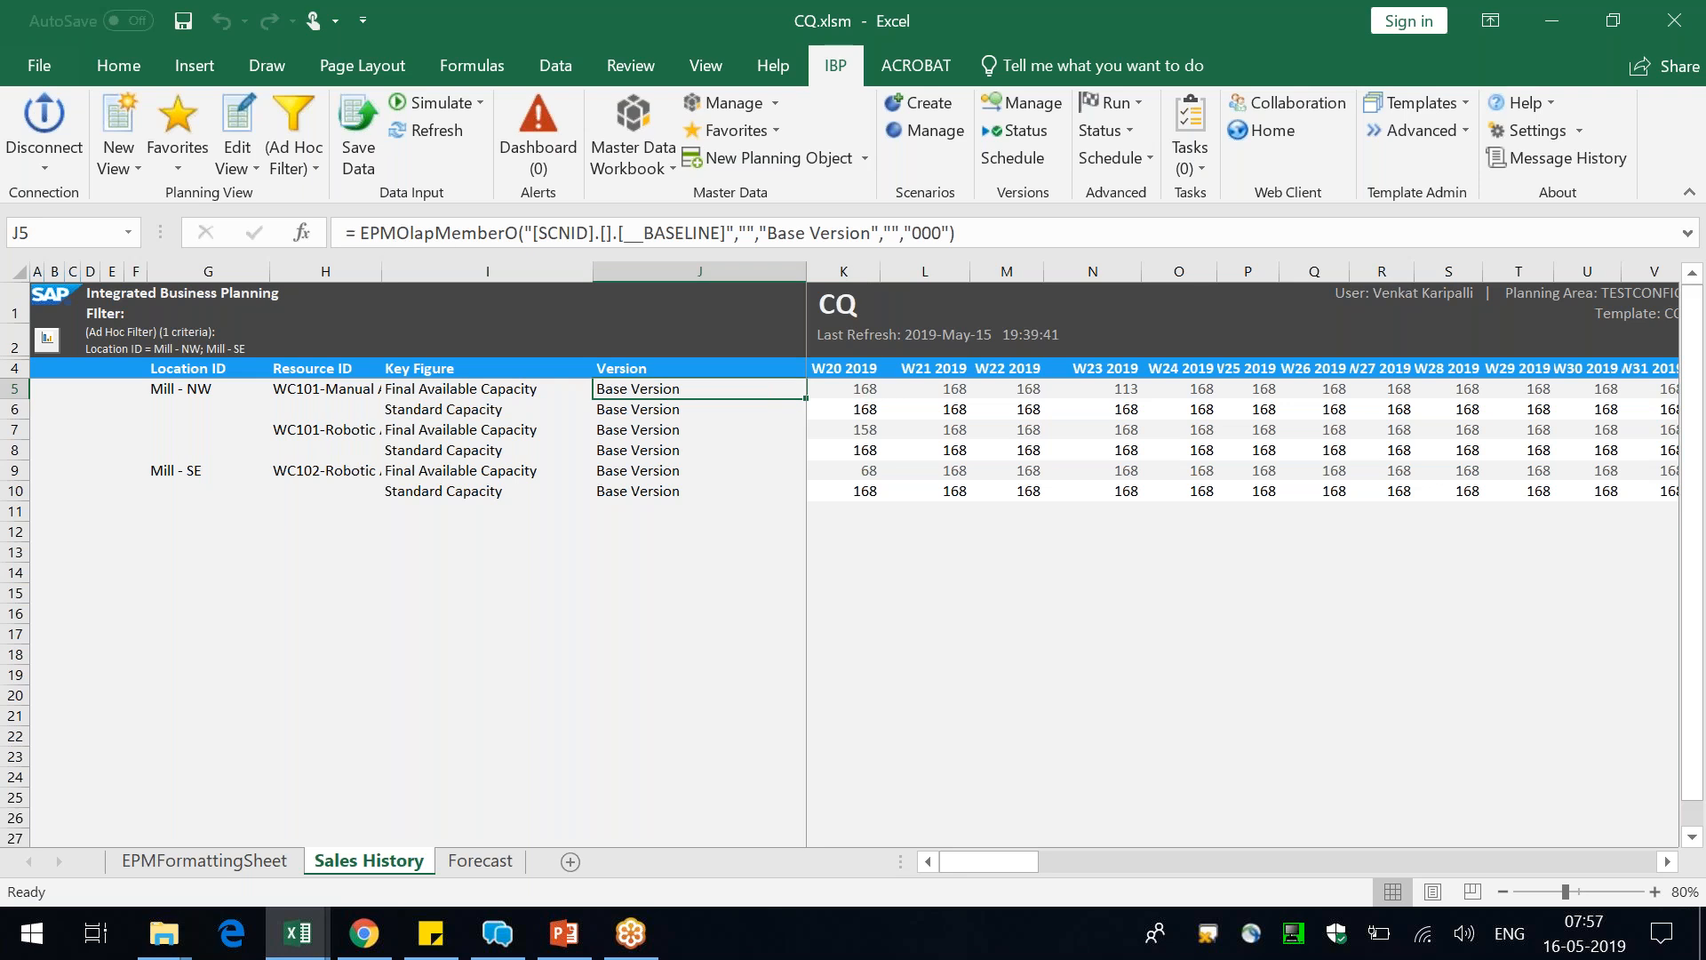
pyautogui.doubleClick(383, 271)
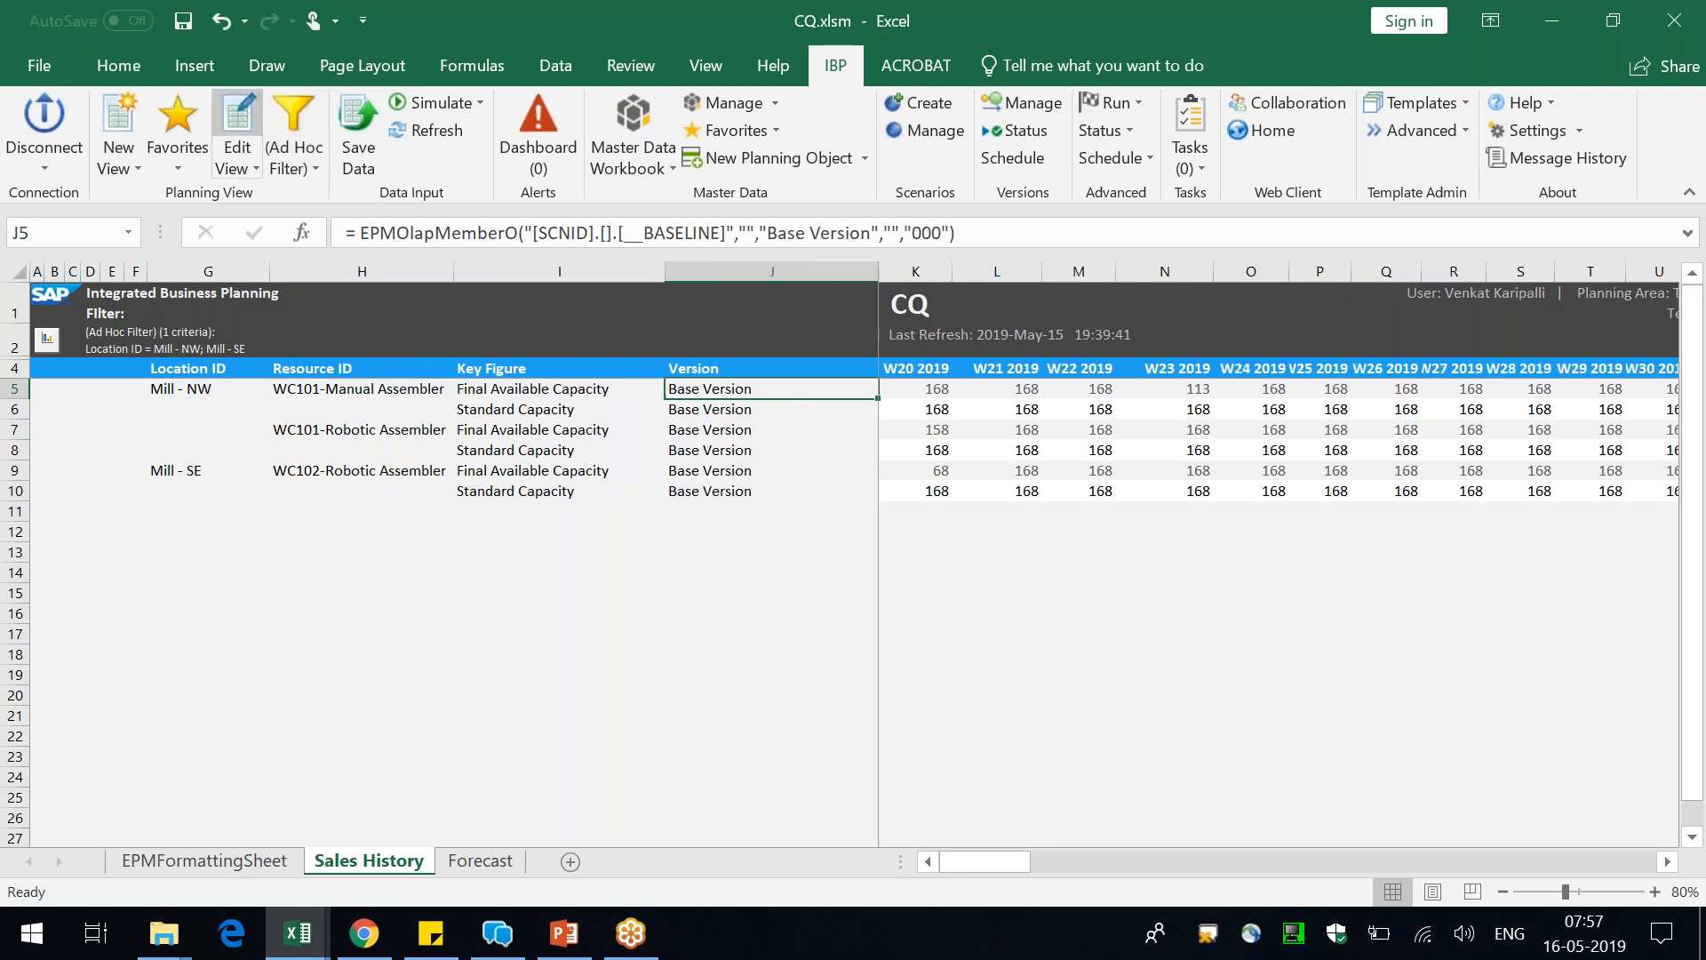
# Recheck the planning view's version selection and layout axes, reload the view, and adjust the Resource ID and Key Figure column widths
pyautogui.click(236, 125)
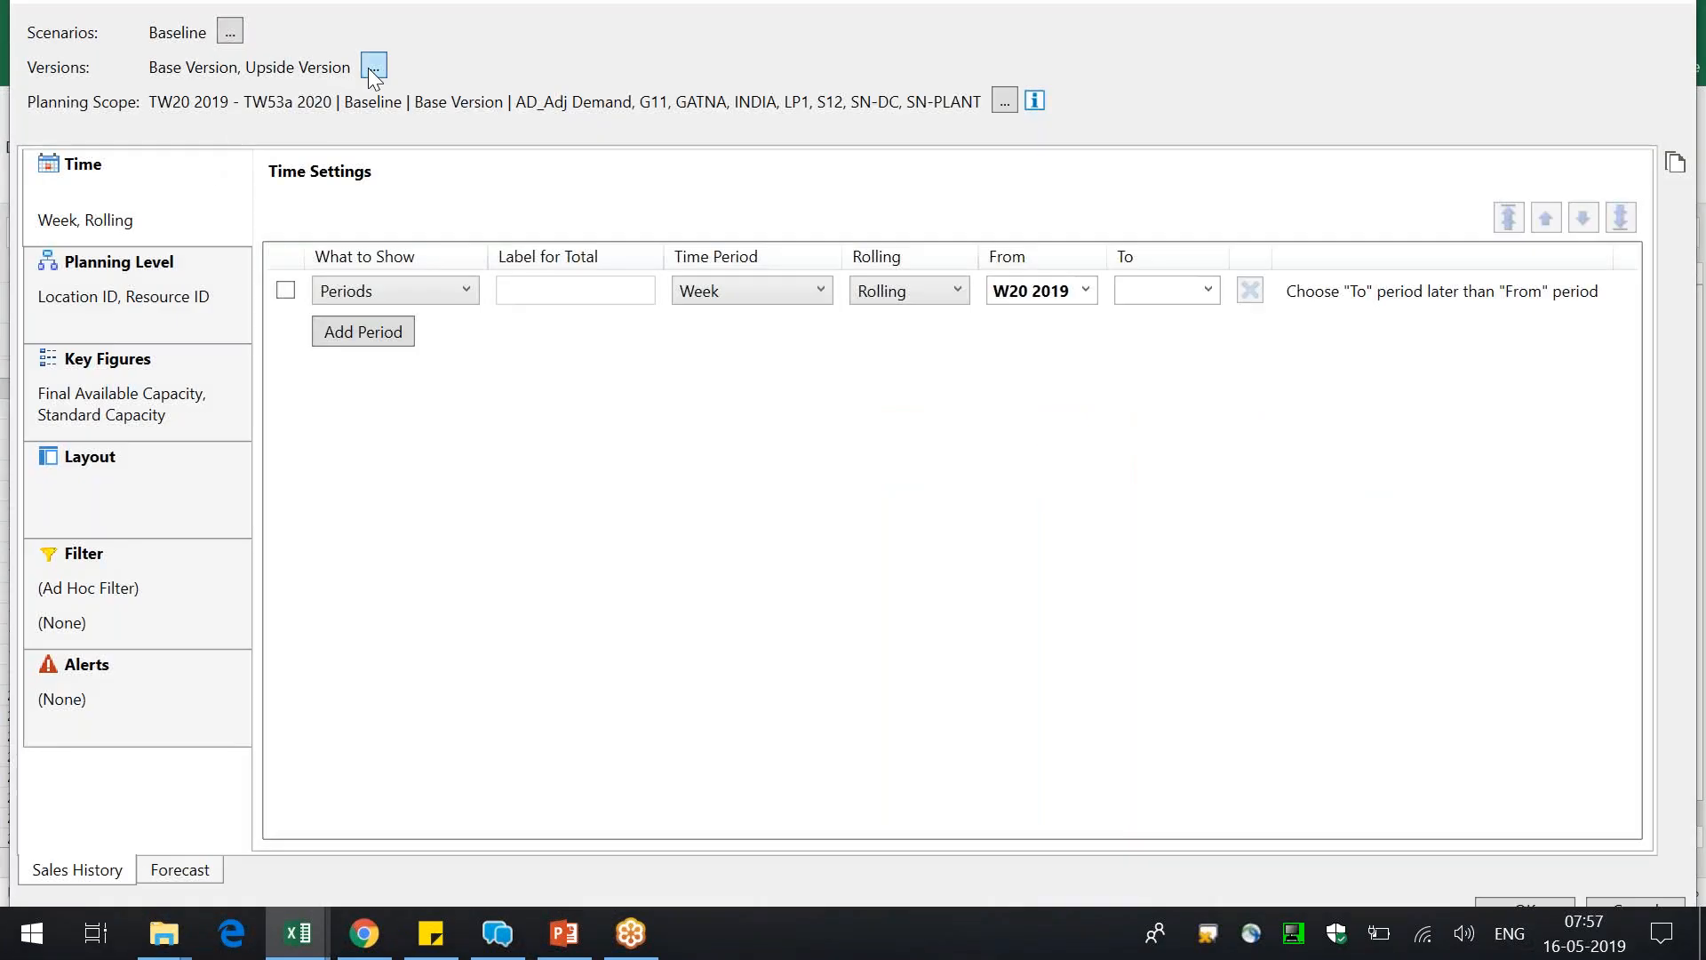
pyautogui.click(372, 68)
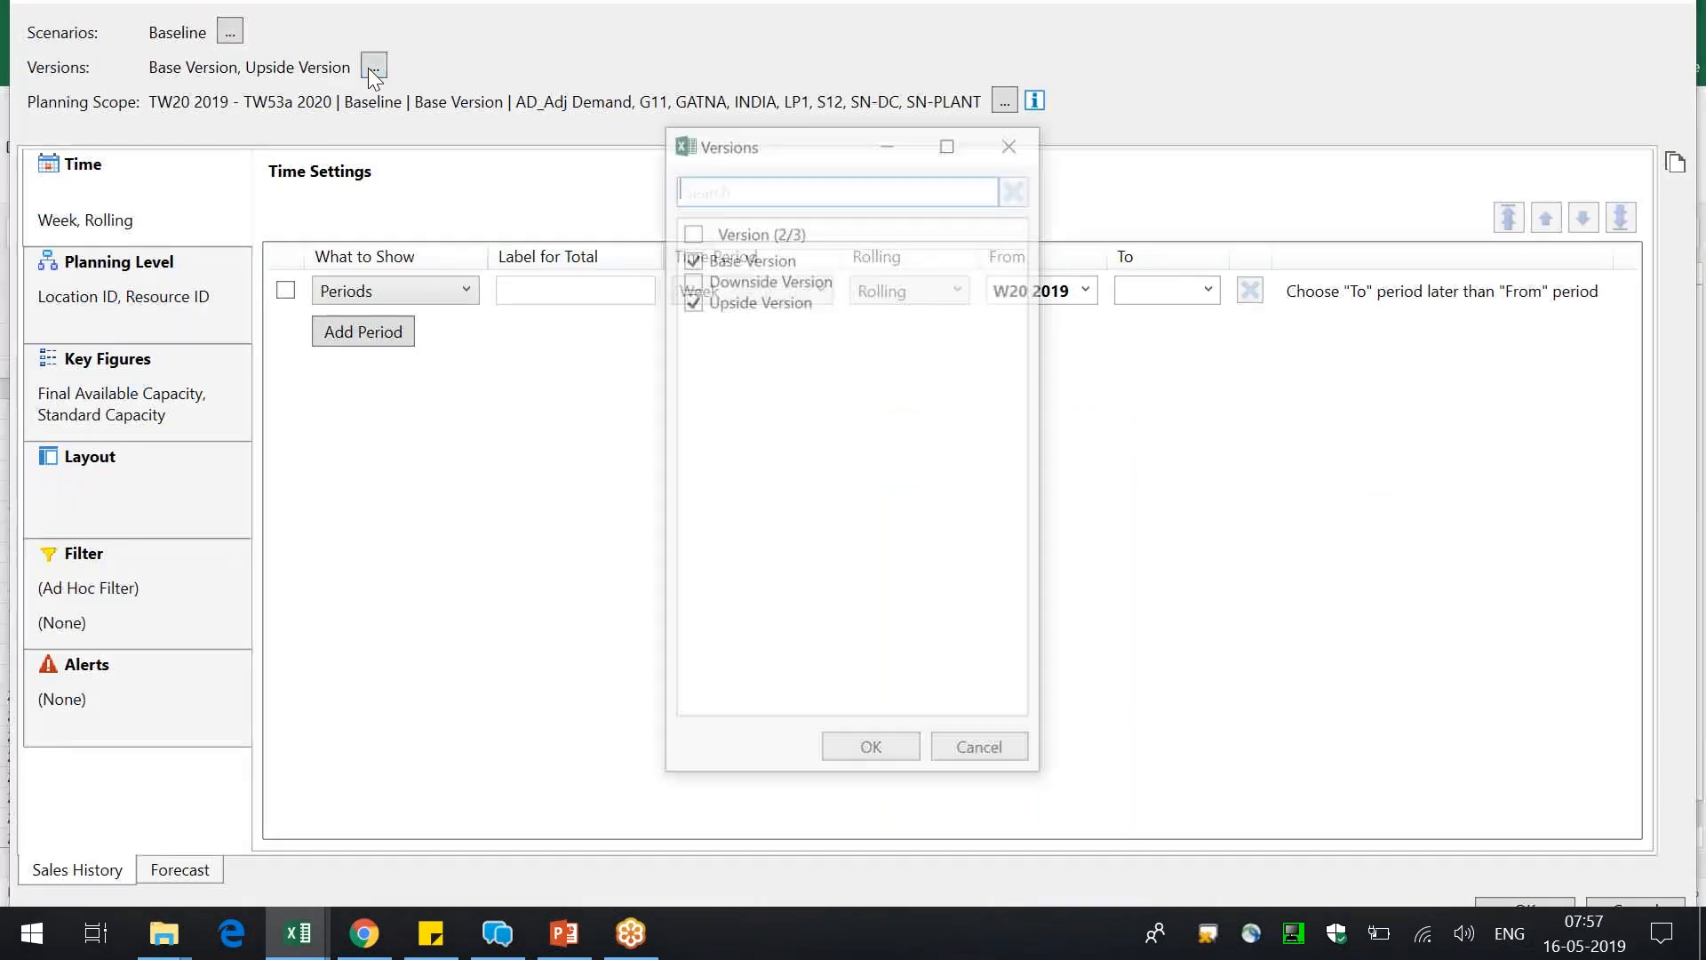
pyautogui.click(871, 754)
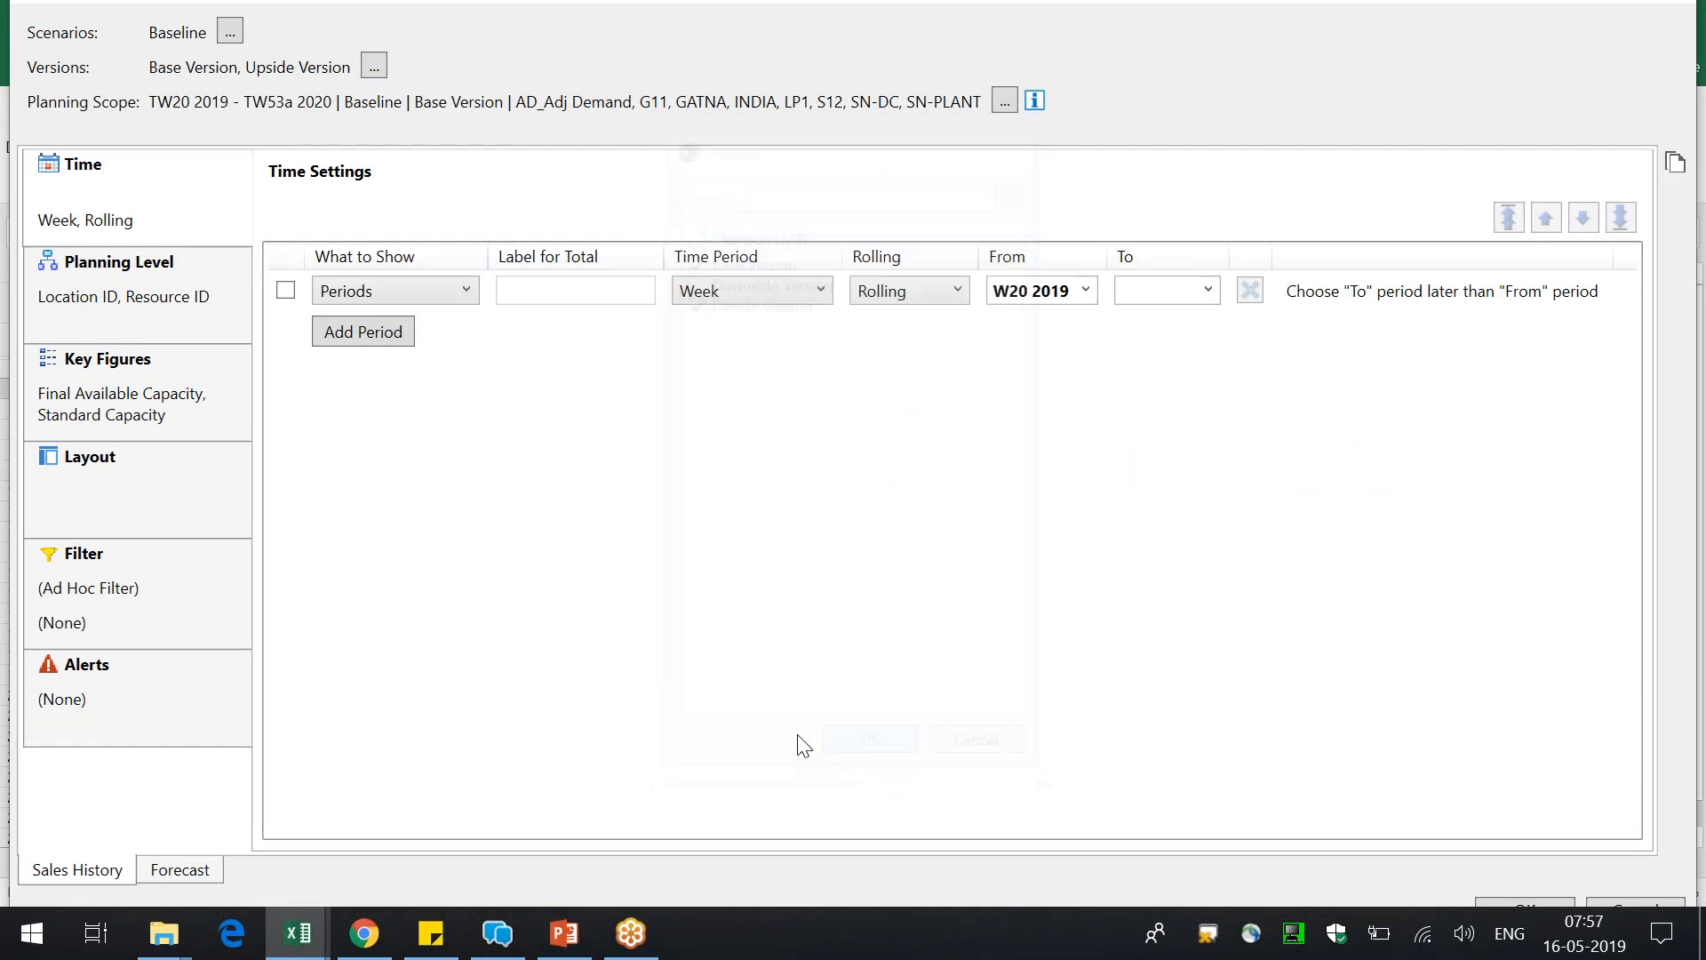
pyautogui.click(123, 459)
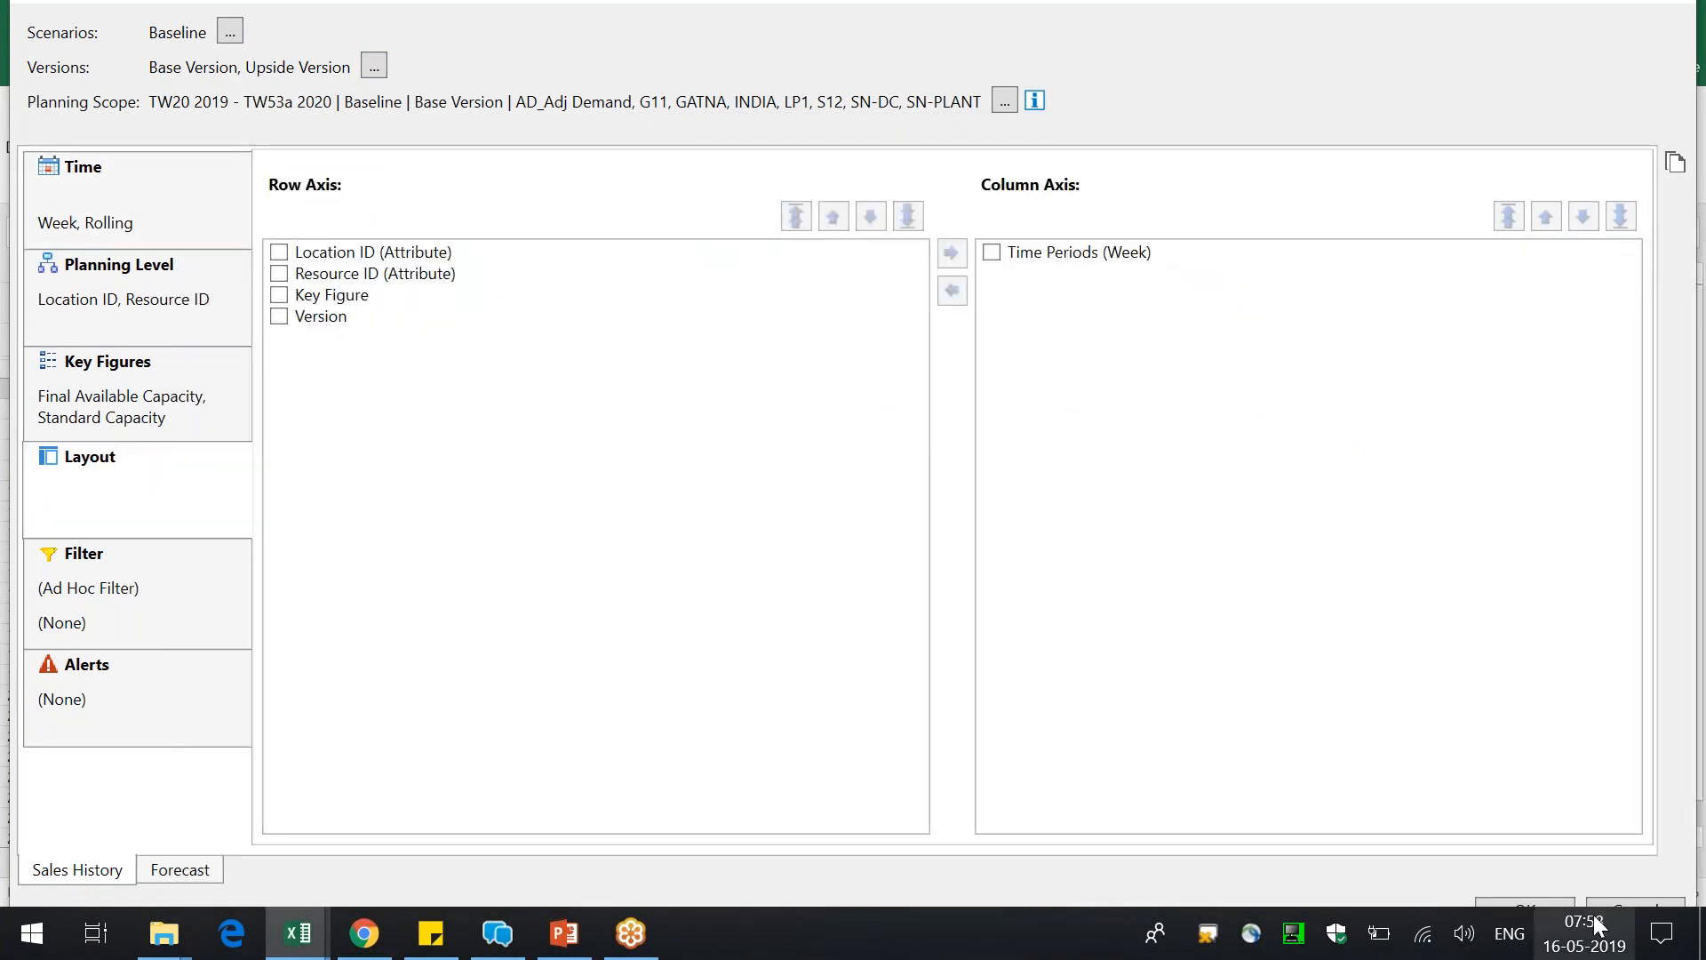
pyautogui.click(1558, 903)
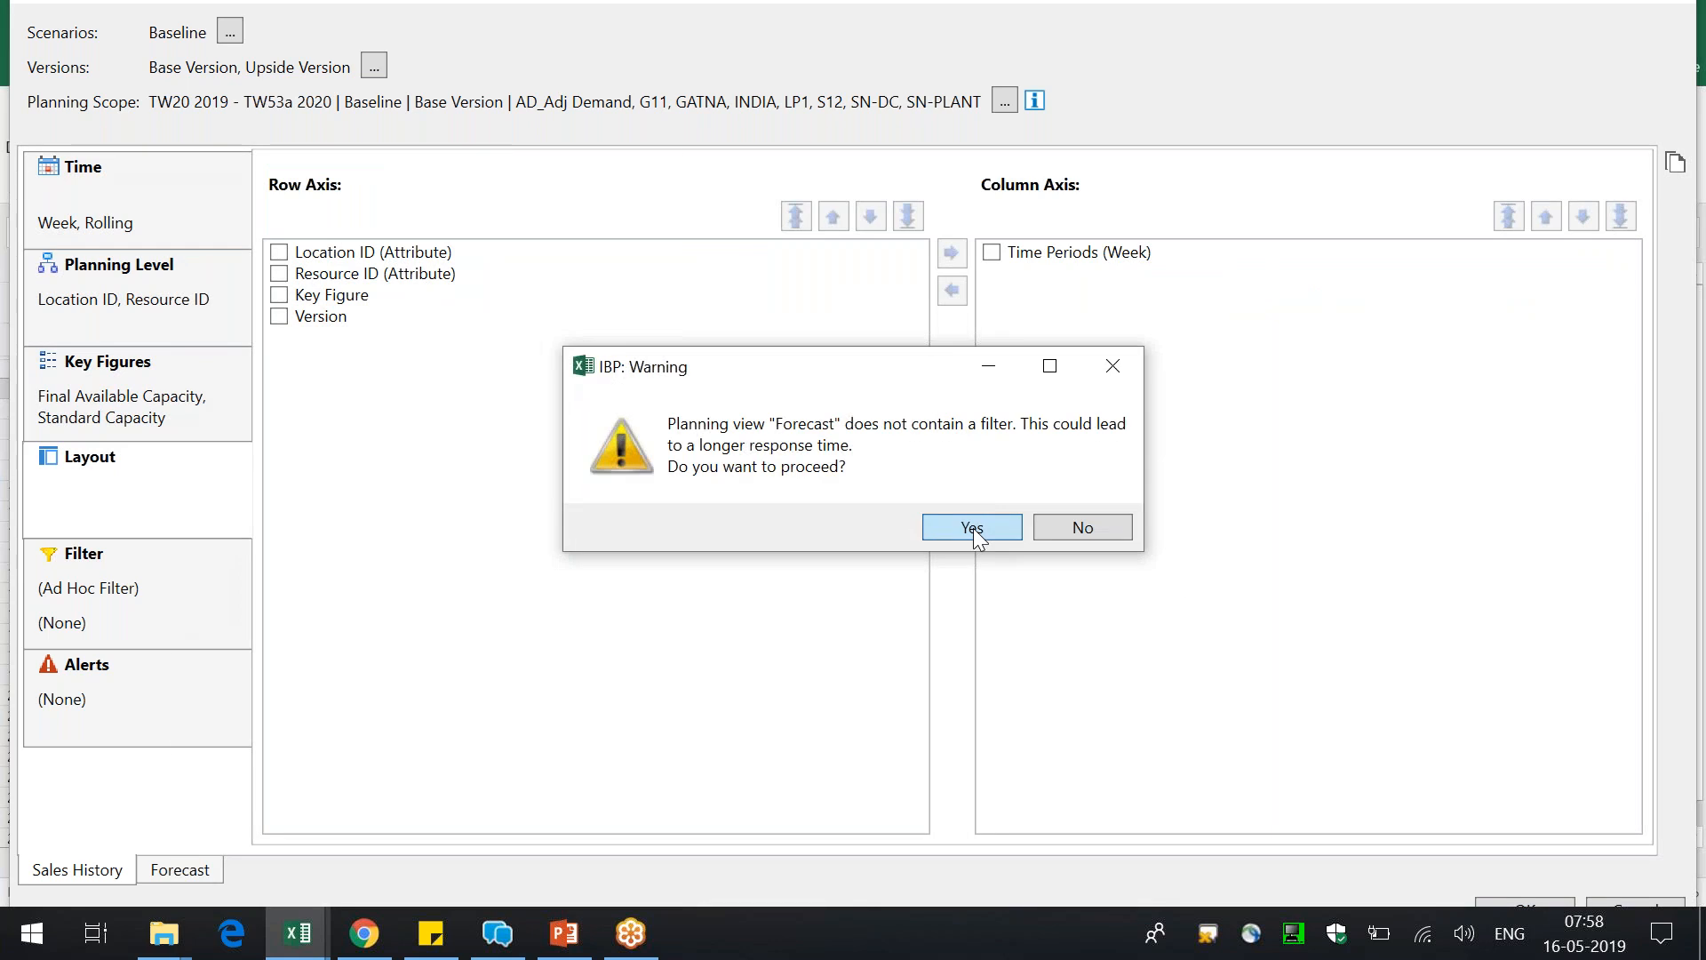
pyautogui.click(973, 528)
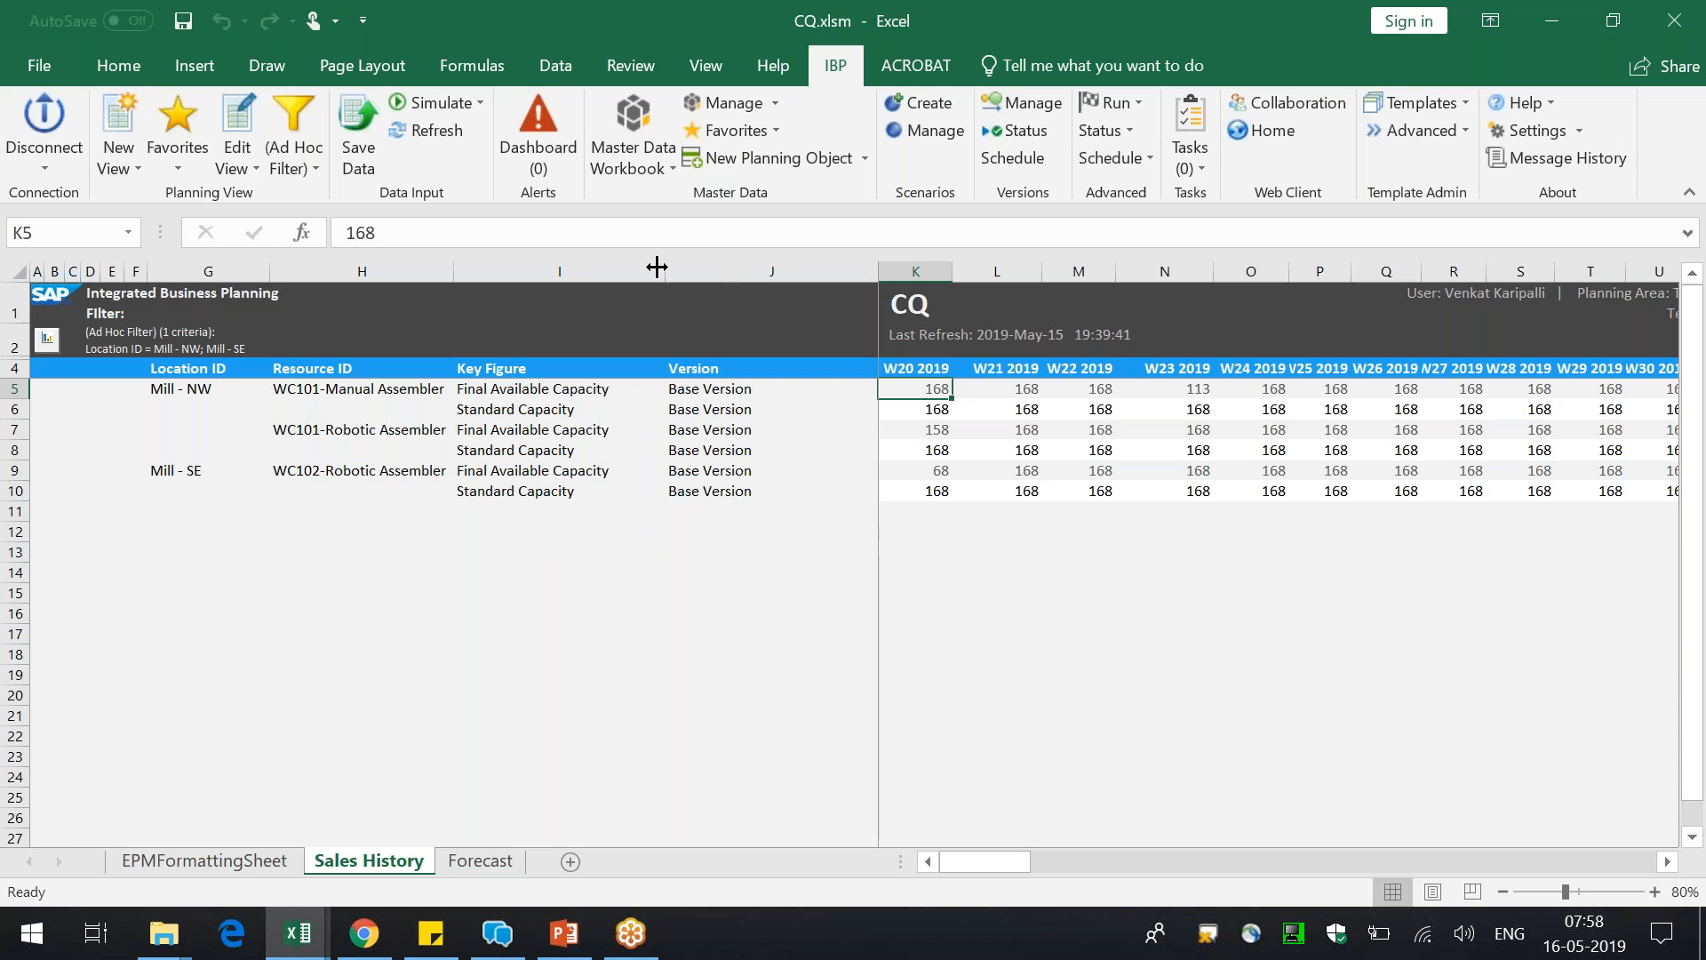
pyautogui.moveTo(663, 266); pyautogui.dragTo(637, 263)
pyautogui.moveTo(453, 265); pyautogui.dragTo(459, 263)
# Create a master data workbook for Maintenance Job in Upside Version, and check the listed Maintenance Job IDs
pyautogui.click(641, 164)
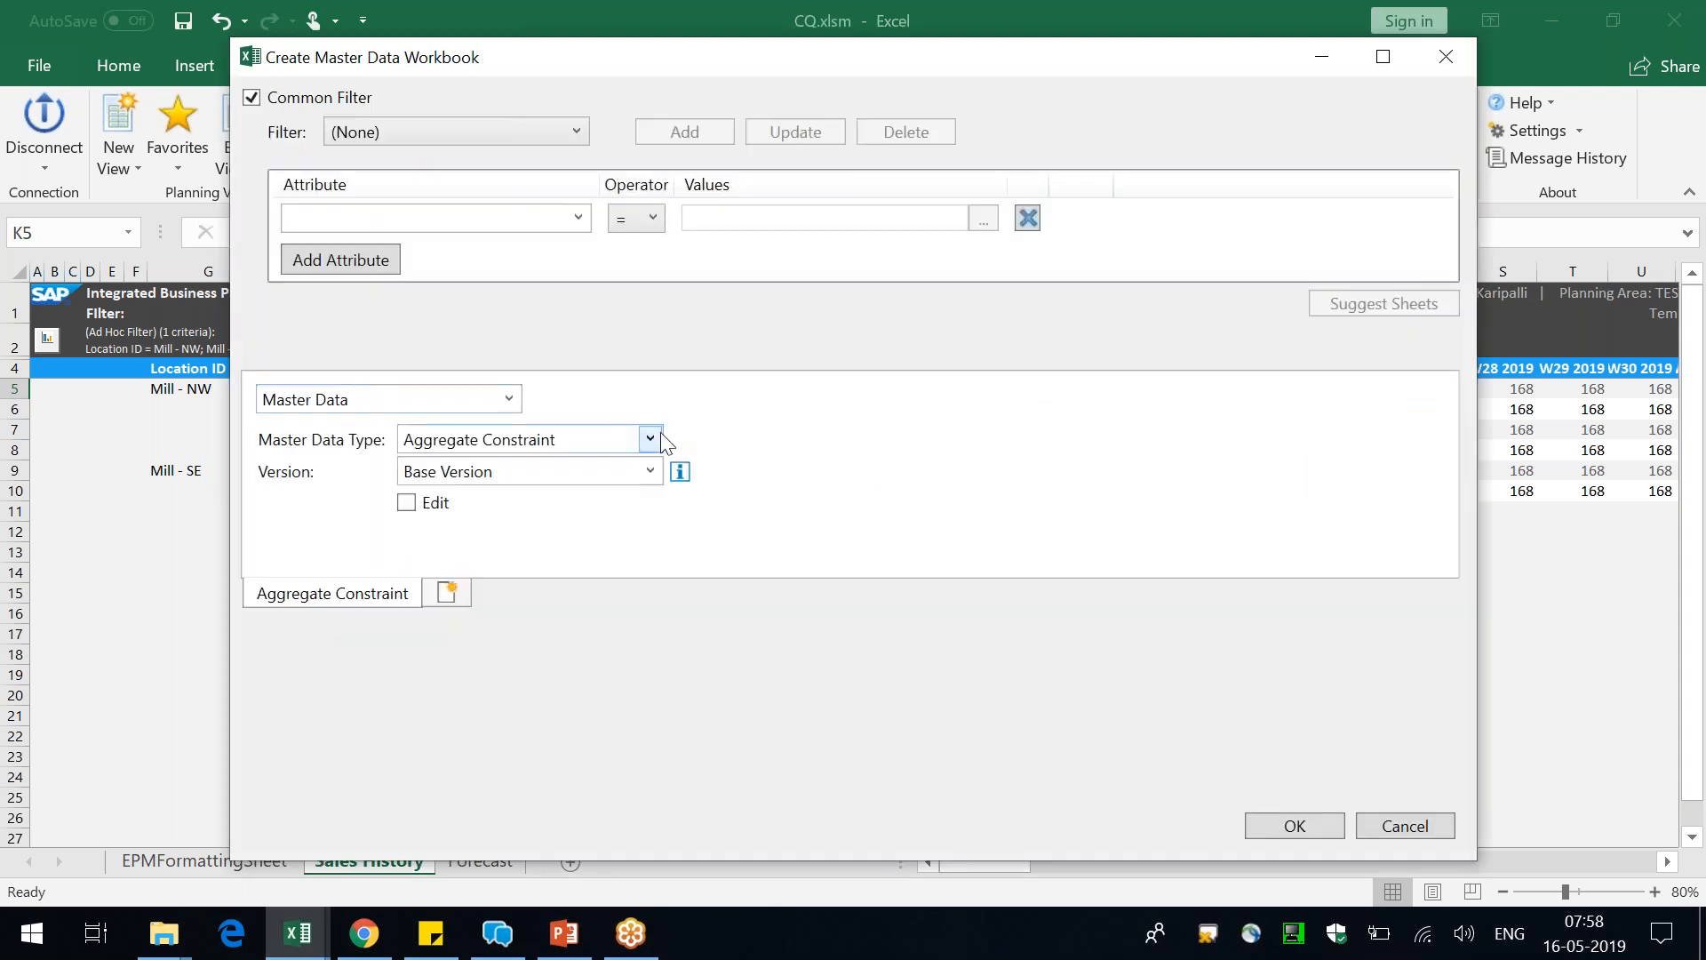
pyautogui.click(662, 436)
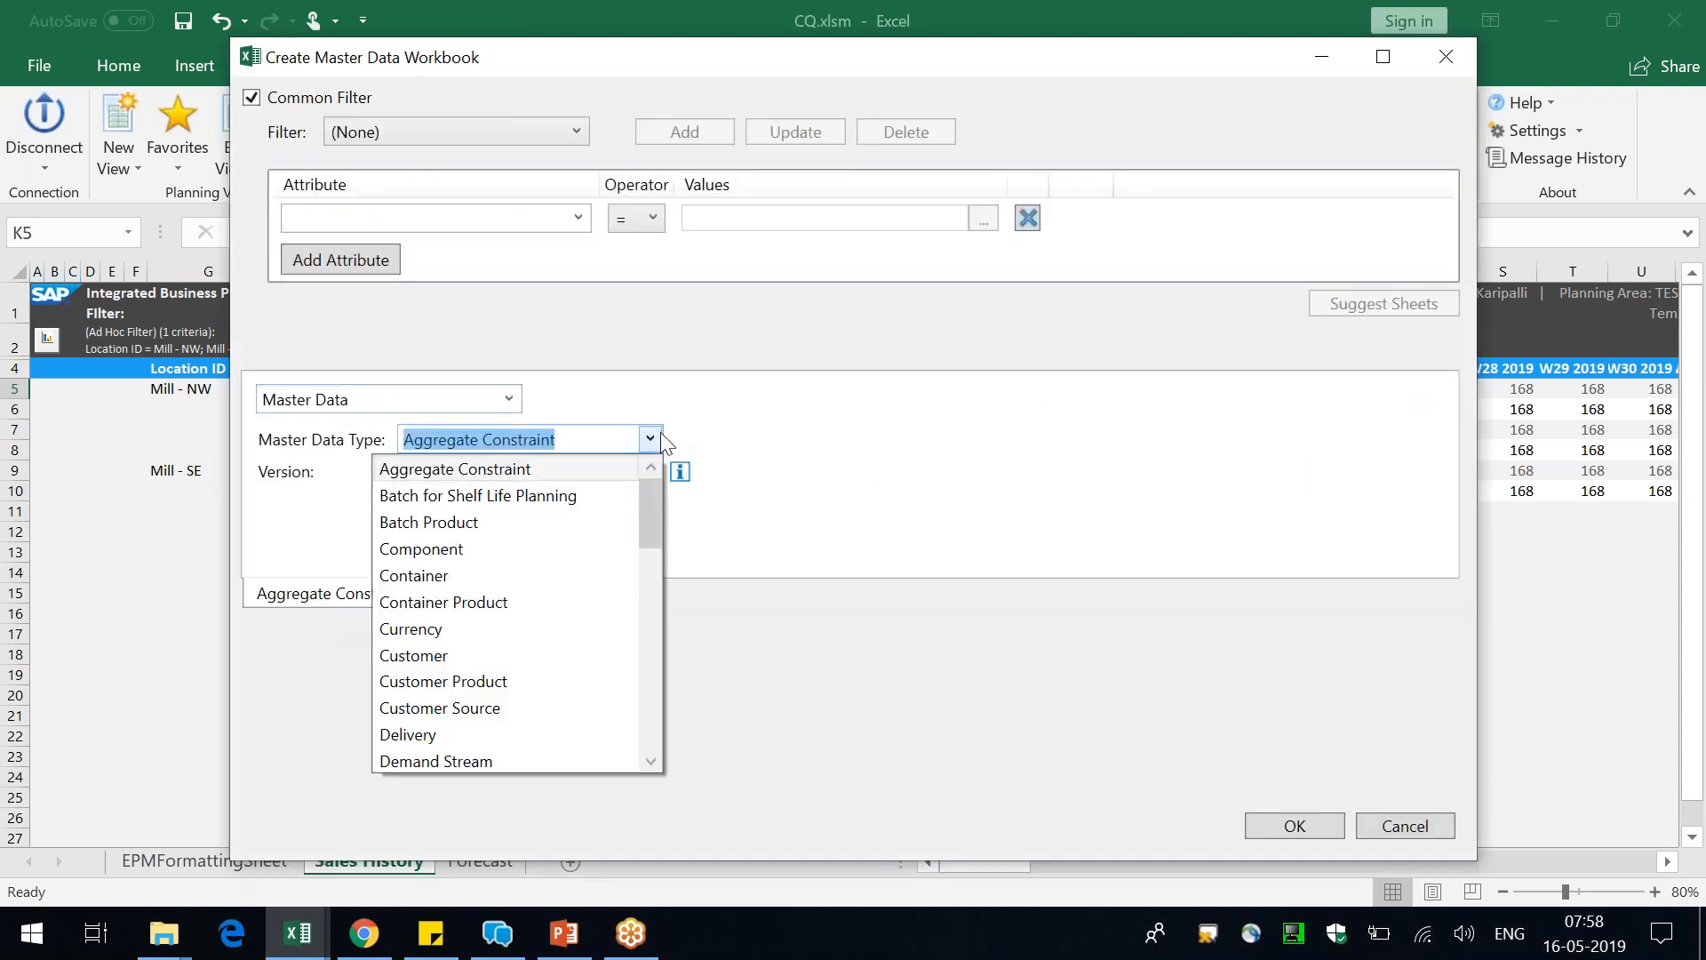
pyautogui.write('Maintenance Job')
pyautogui.press('Return')
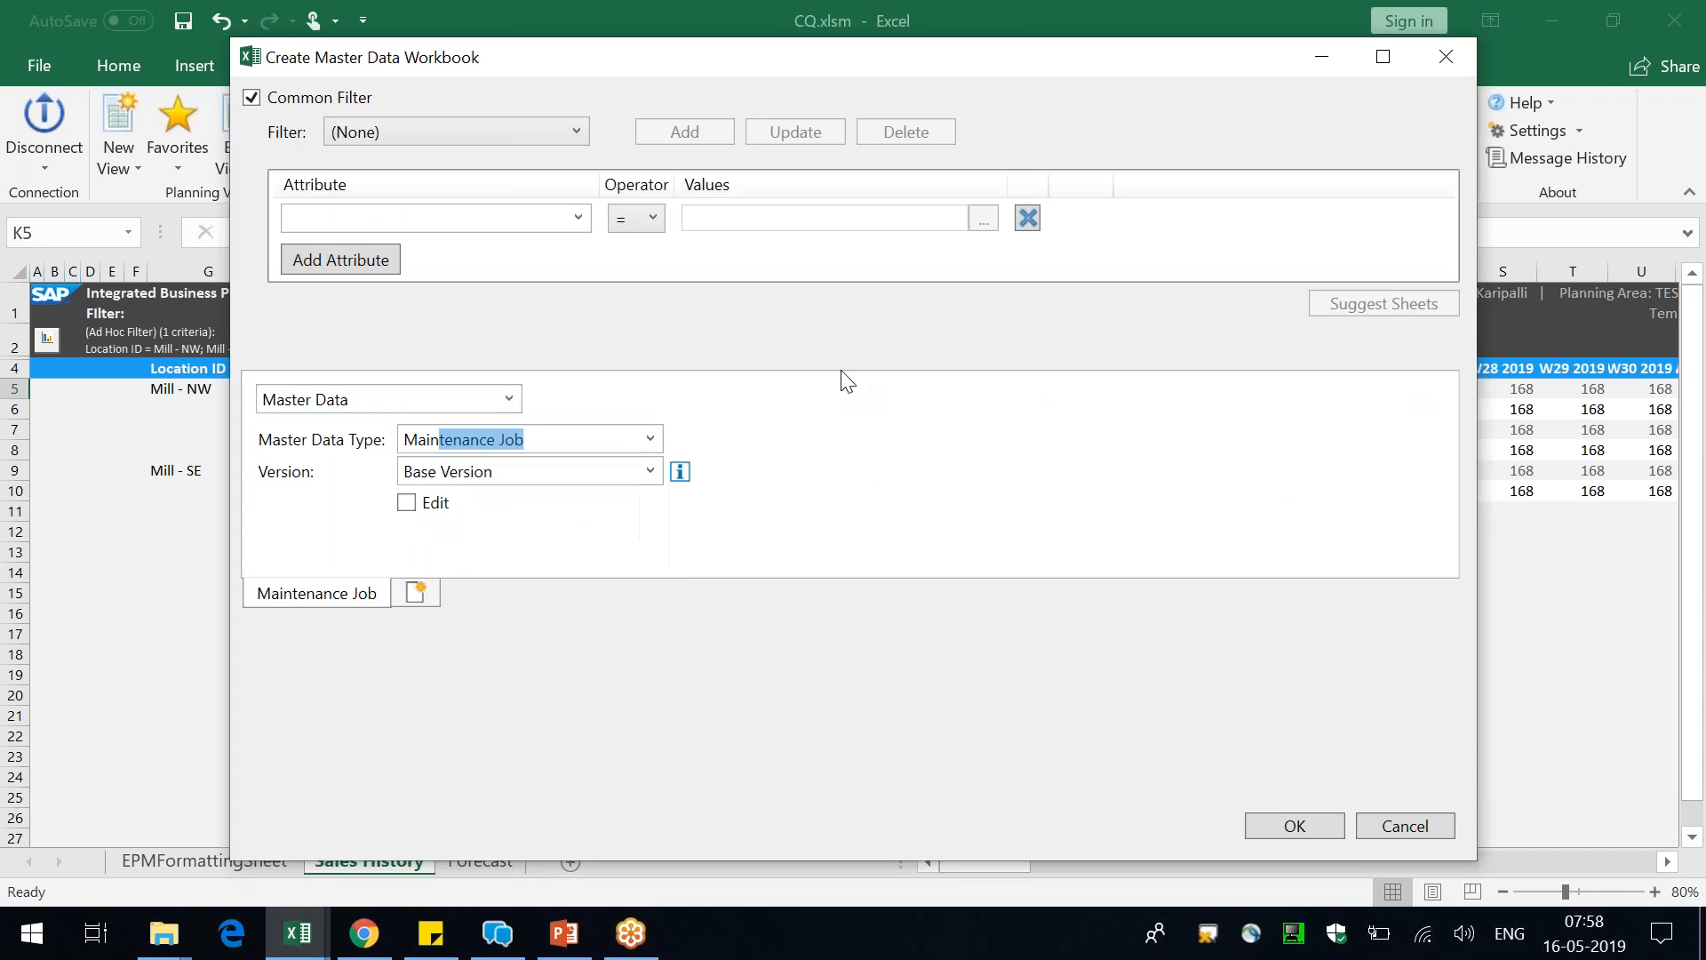
pyautogui.click(652, 471)
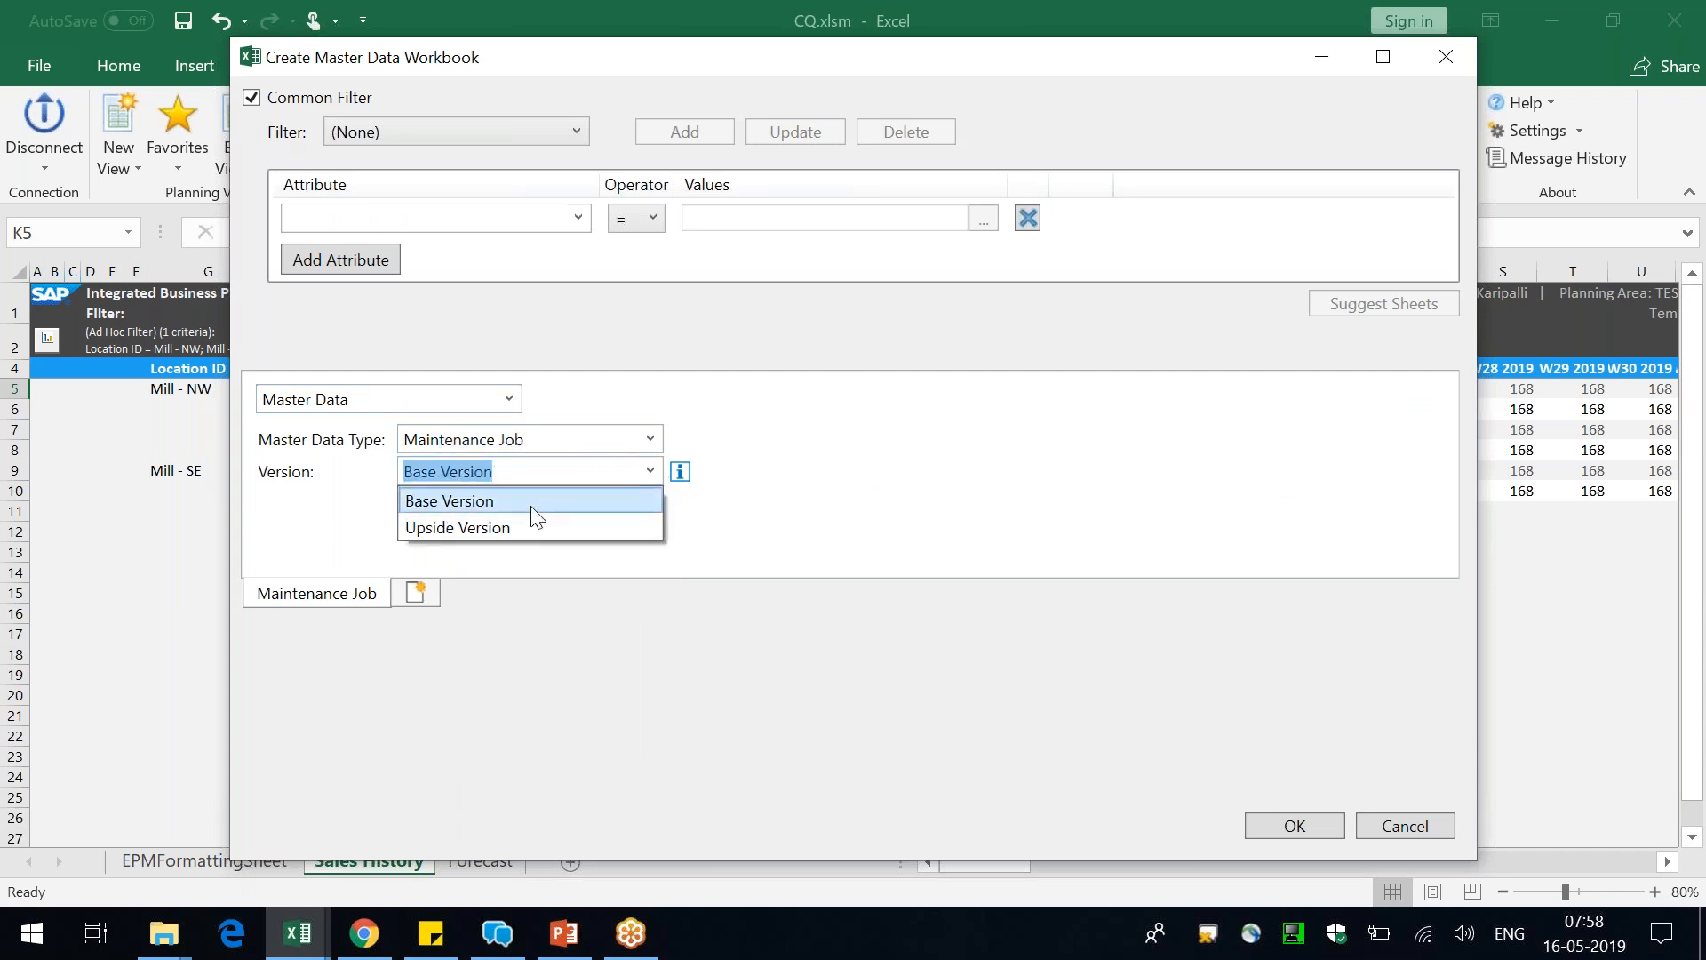
pyautogui.click(523, 527)
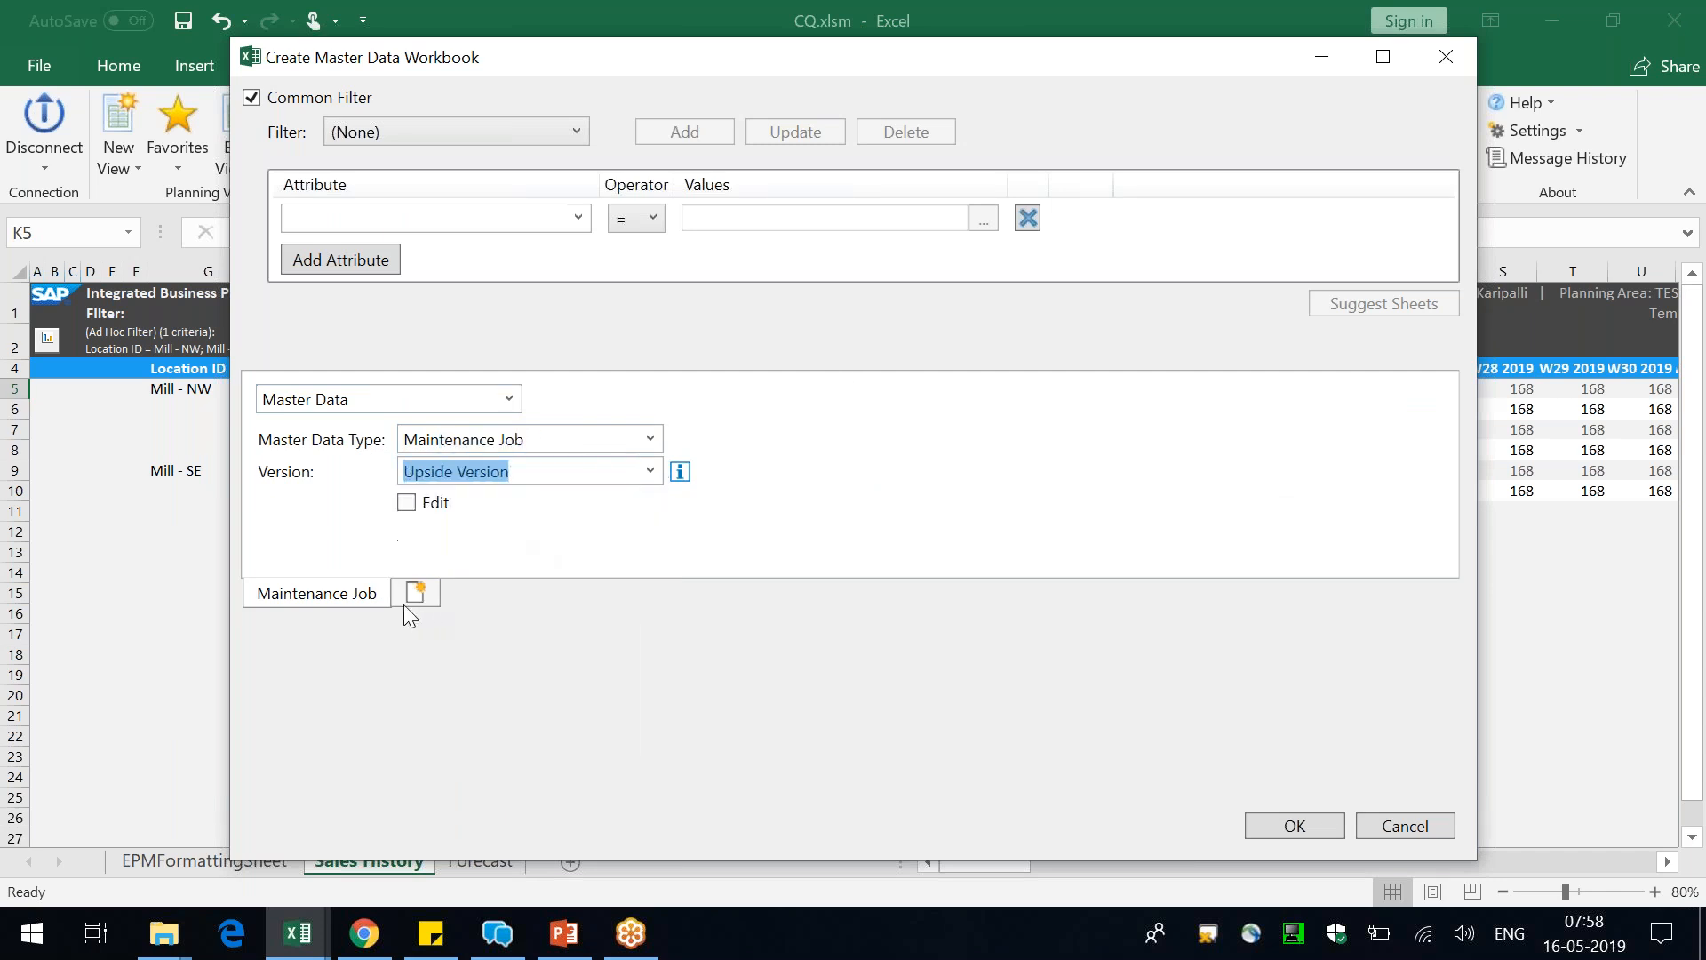
pyautogui.click(1303, 828)
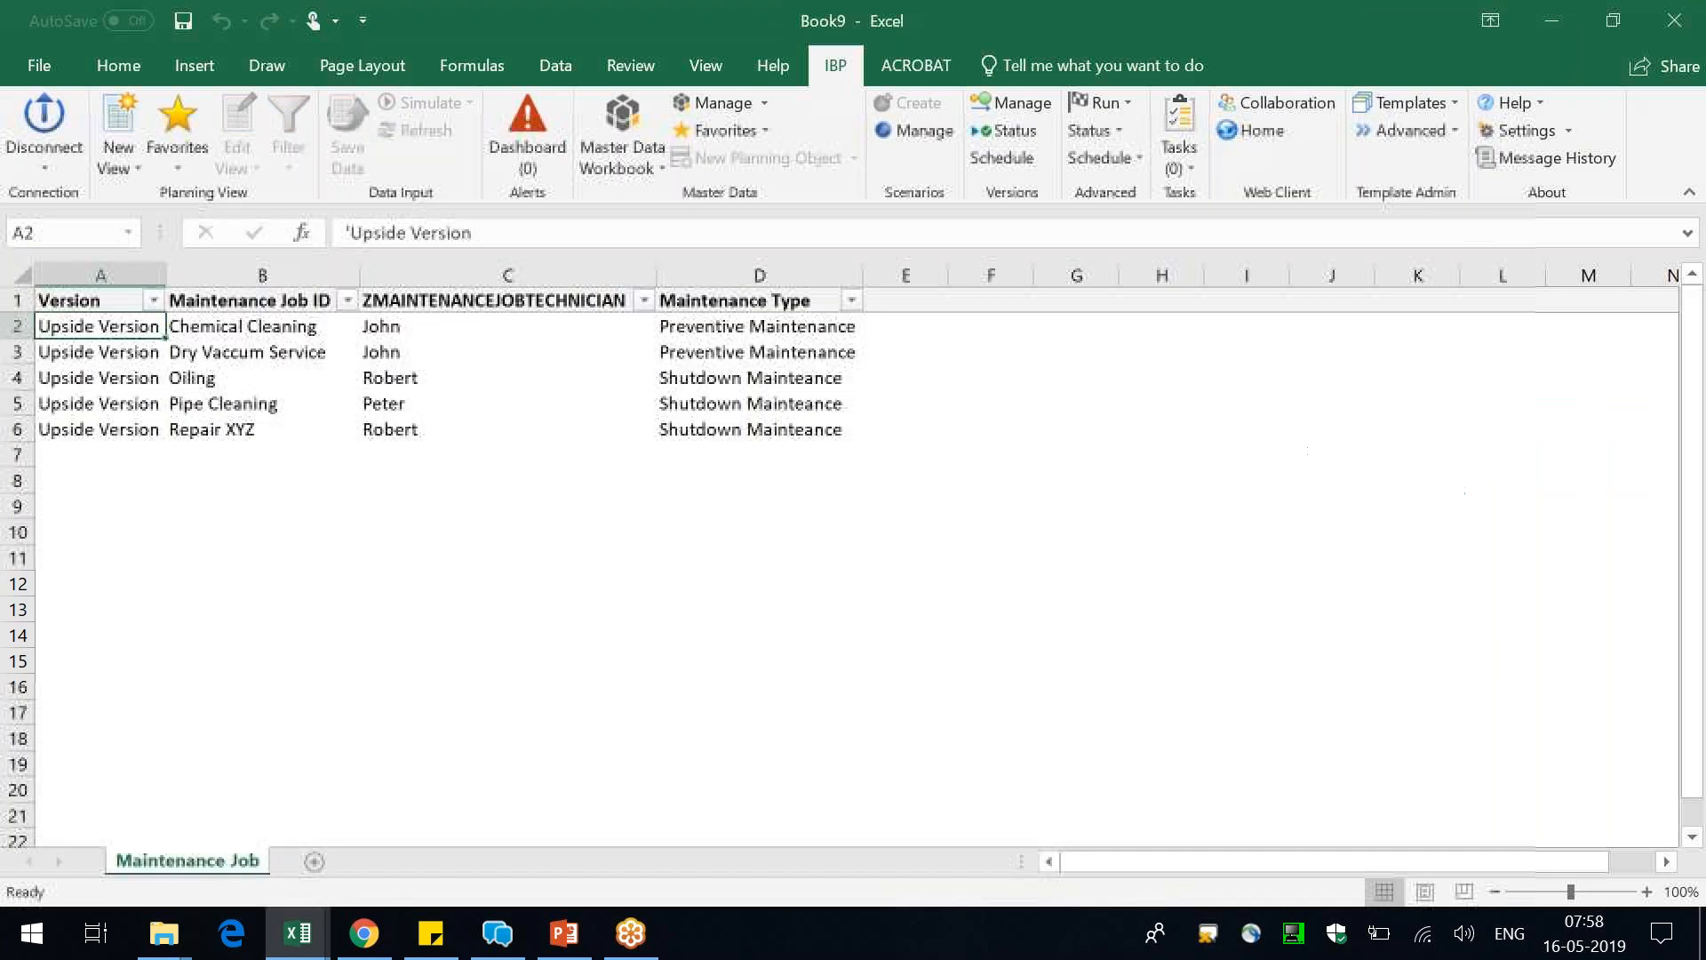
pyautogui.moveTo(218, 326)
pyautogui.mouseDown()
pyautogui.moveTo(221, 380)
pyautogui.moveTo(248, 328)
pyautogui.mouseUp()
# Change the master data workbook to Planning Objects with Key Figure Data at planning level Weekly | Resource | Location for Upside Version
pyautogui.click(625, 120)
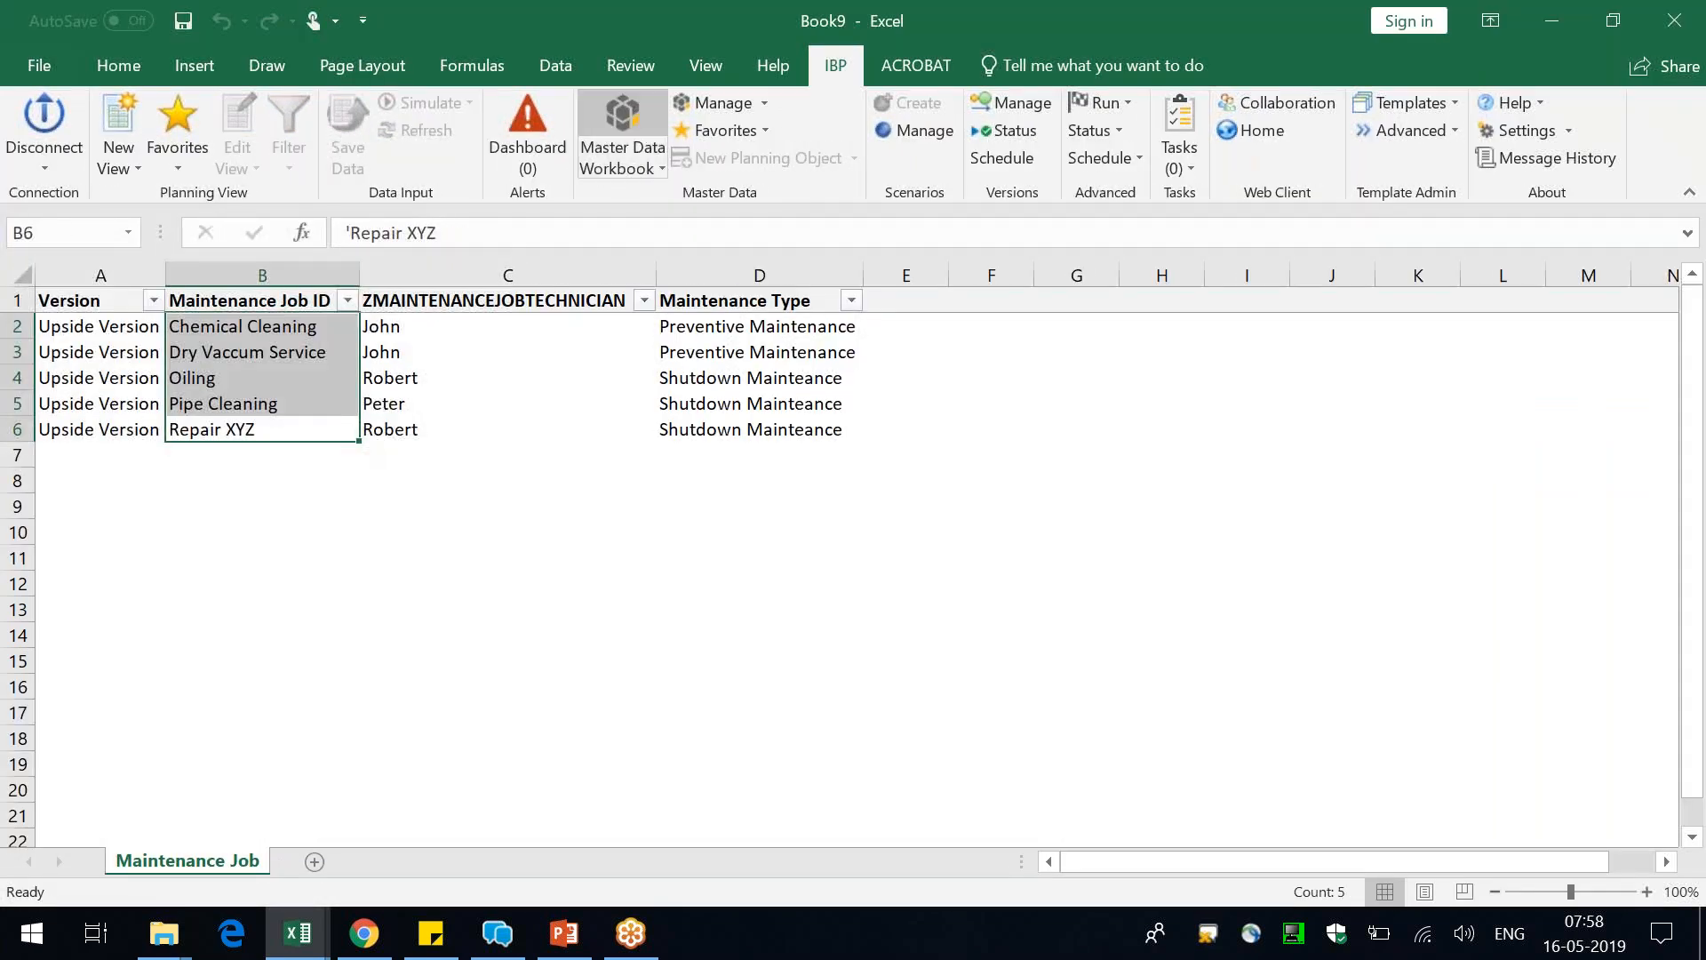
pyautogui.click(399, 398)
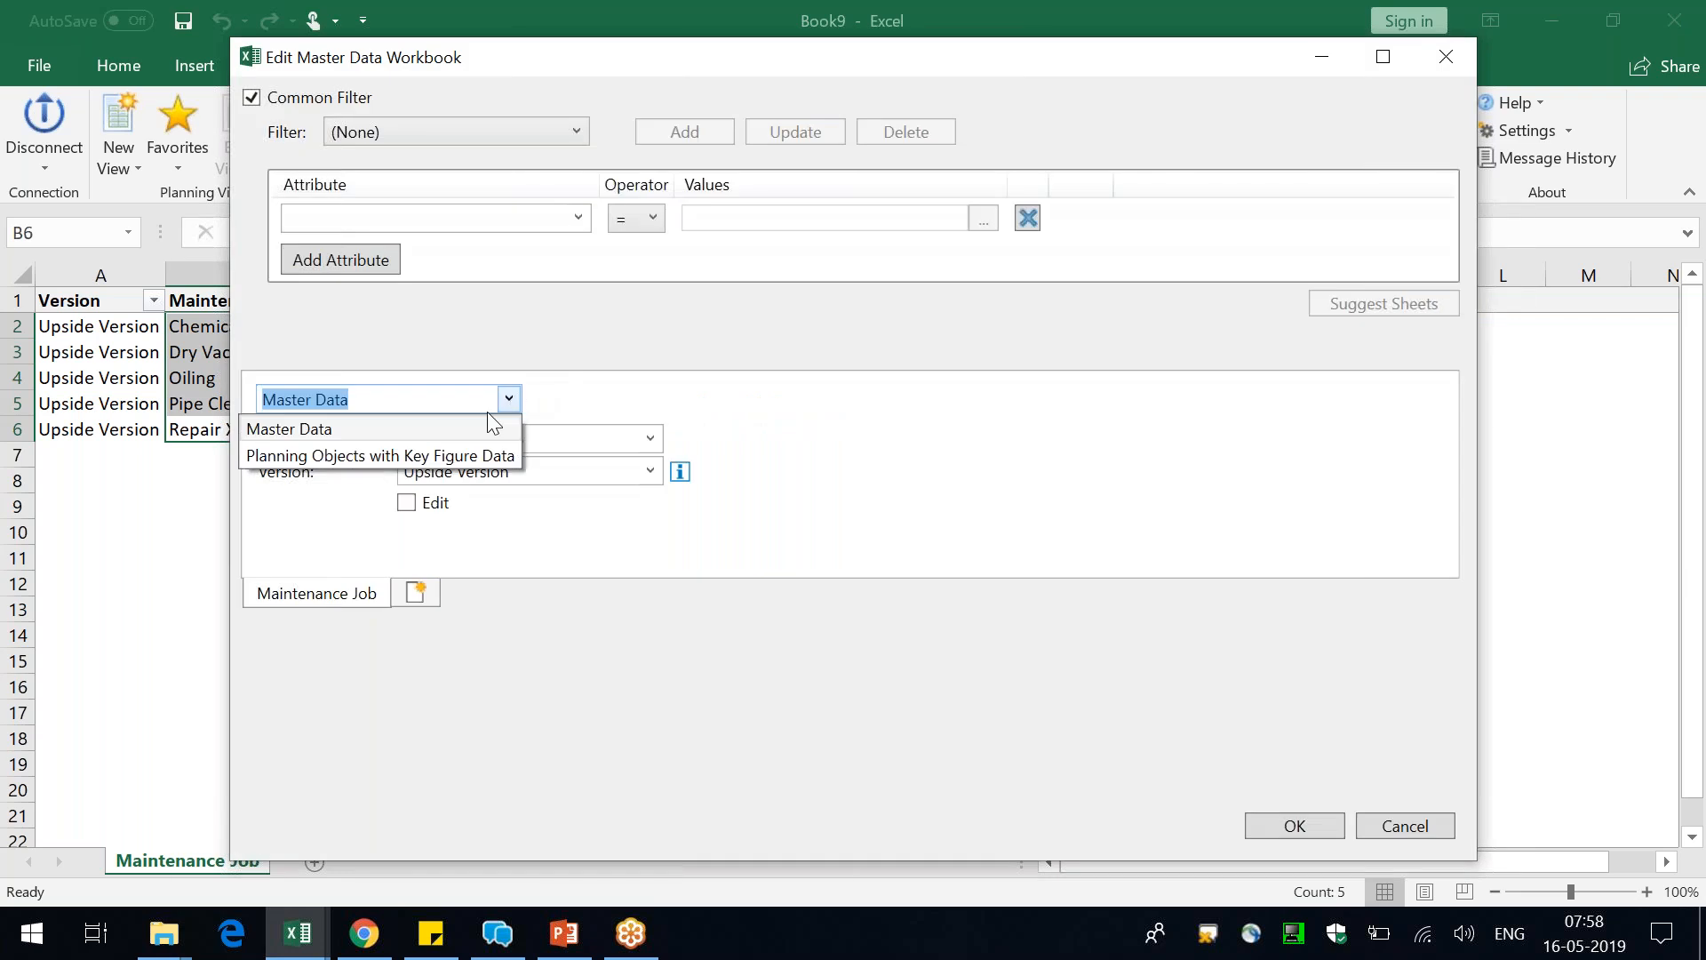
pyautogui.click(402, 456)
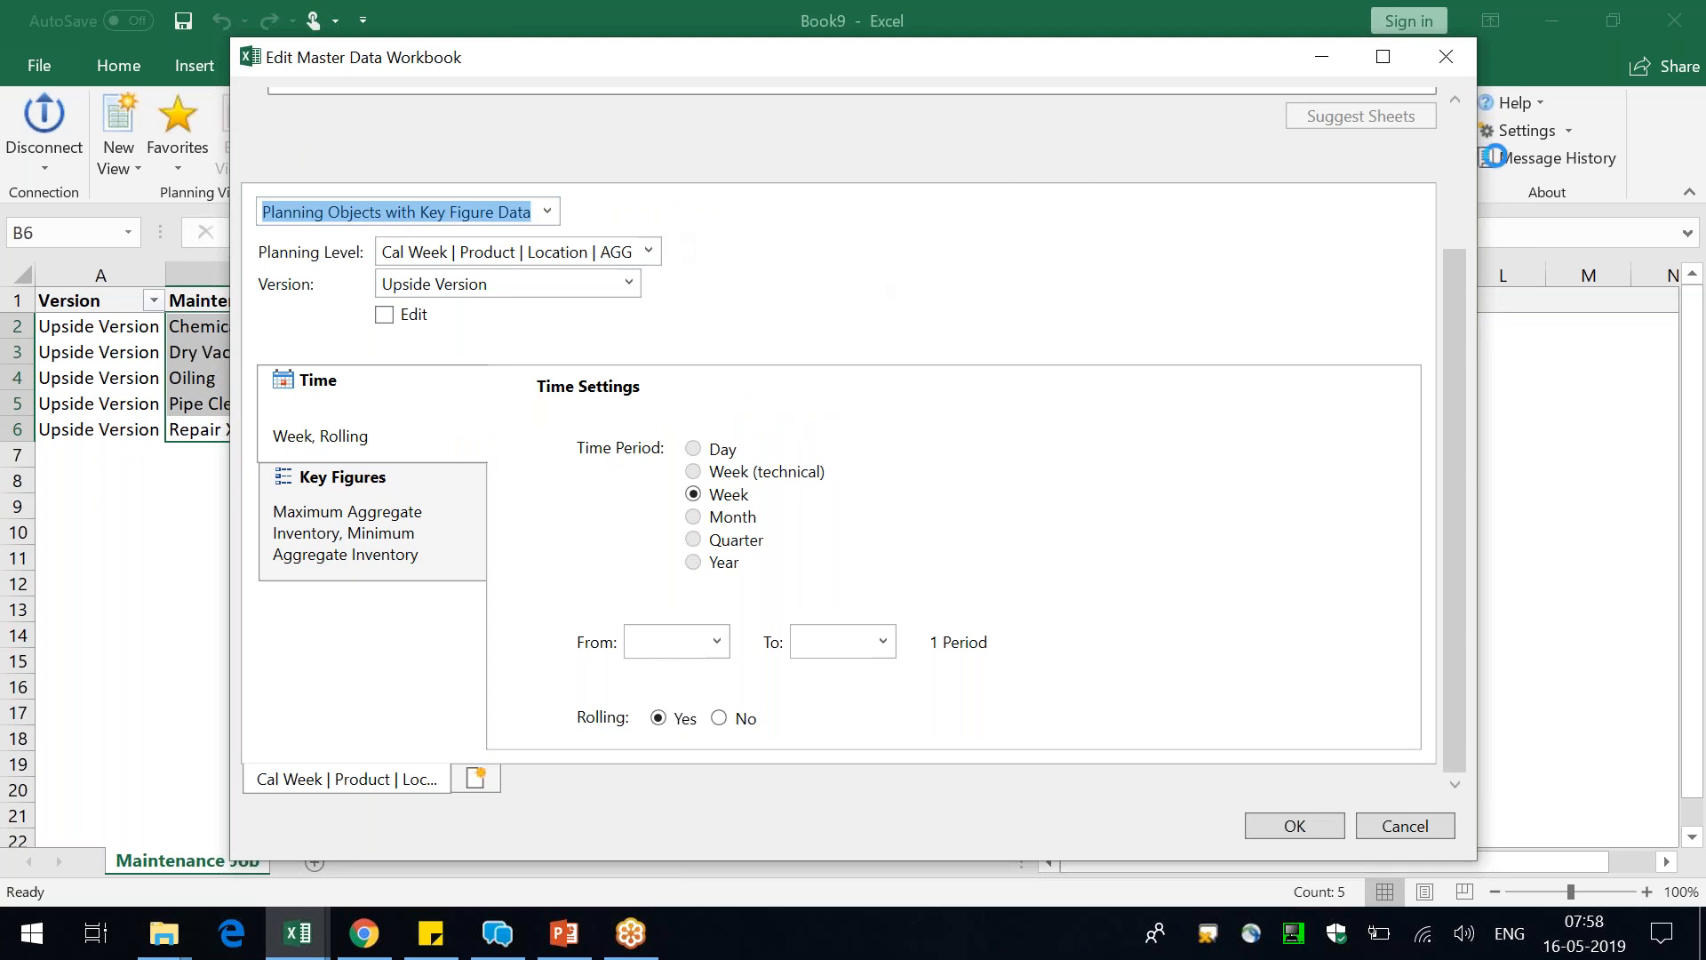
pyautogui.click(391, 284)
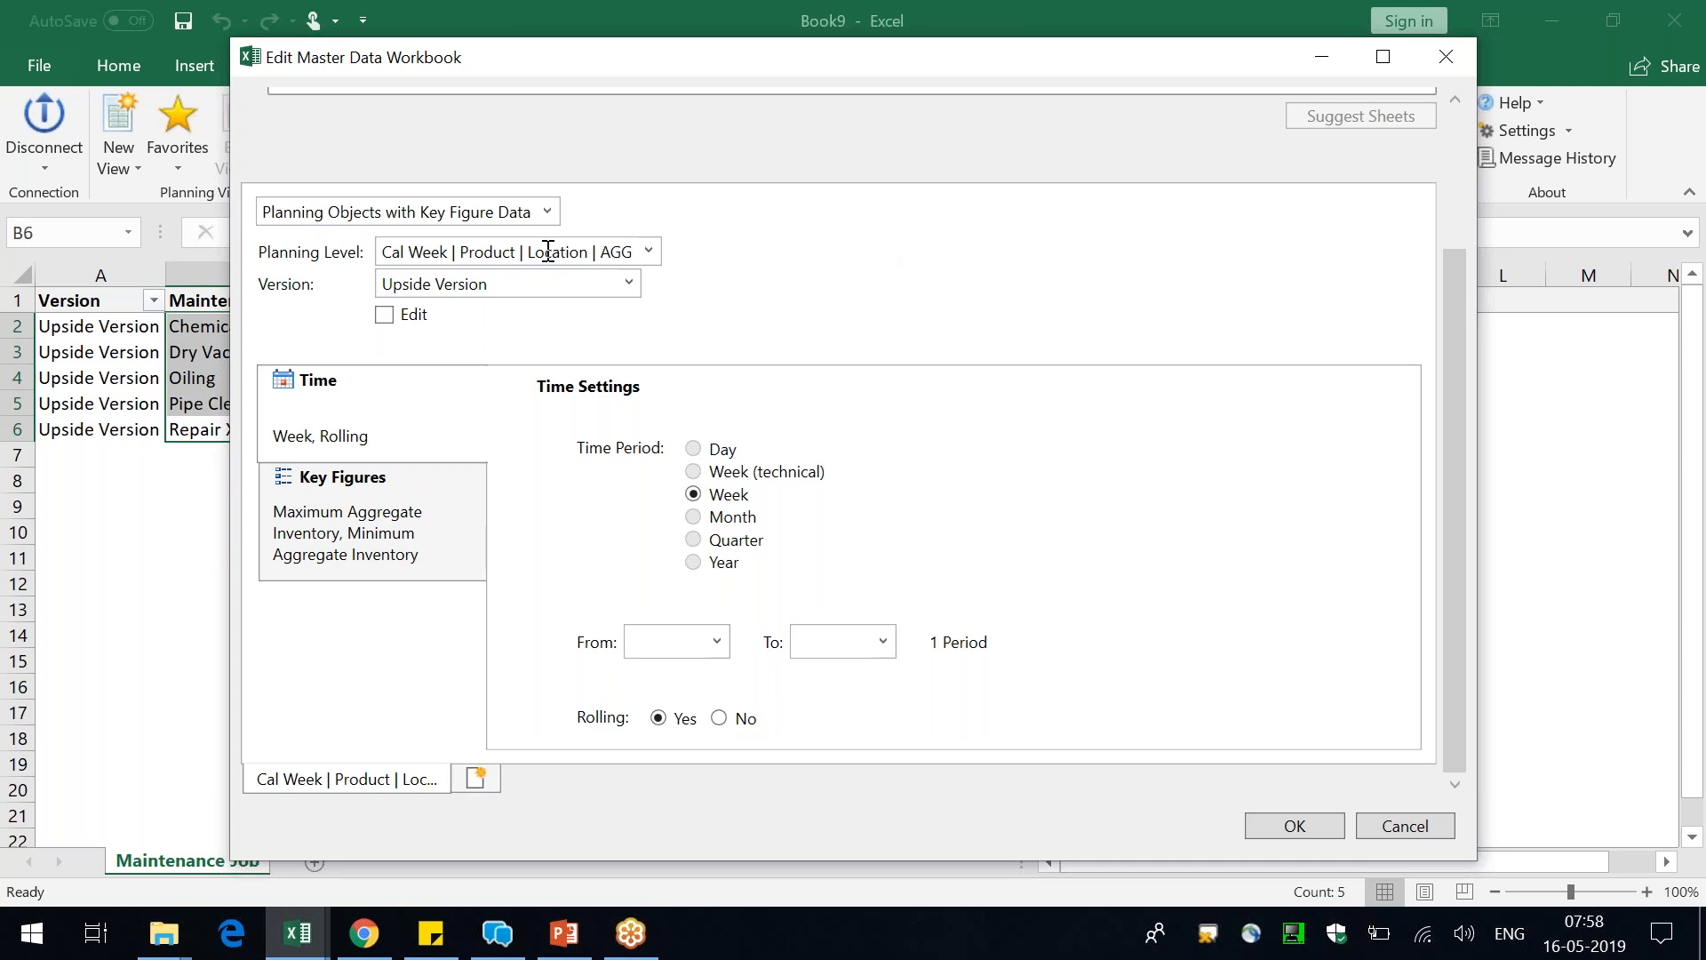
pyautogui.click(649, 252)
pyautogui.moveTo(649, 322); pyautogui.dragTo(643, 533)
pyautogui.click(404, 469)
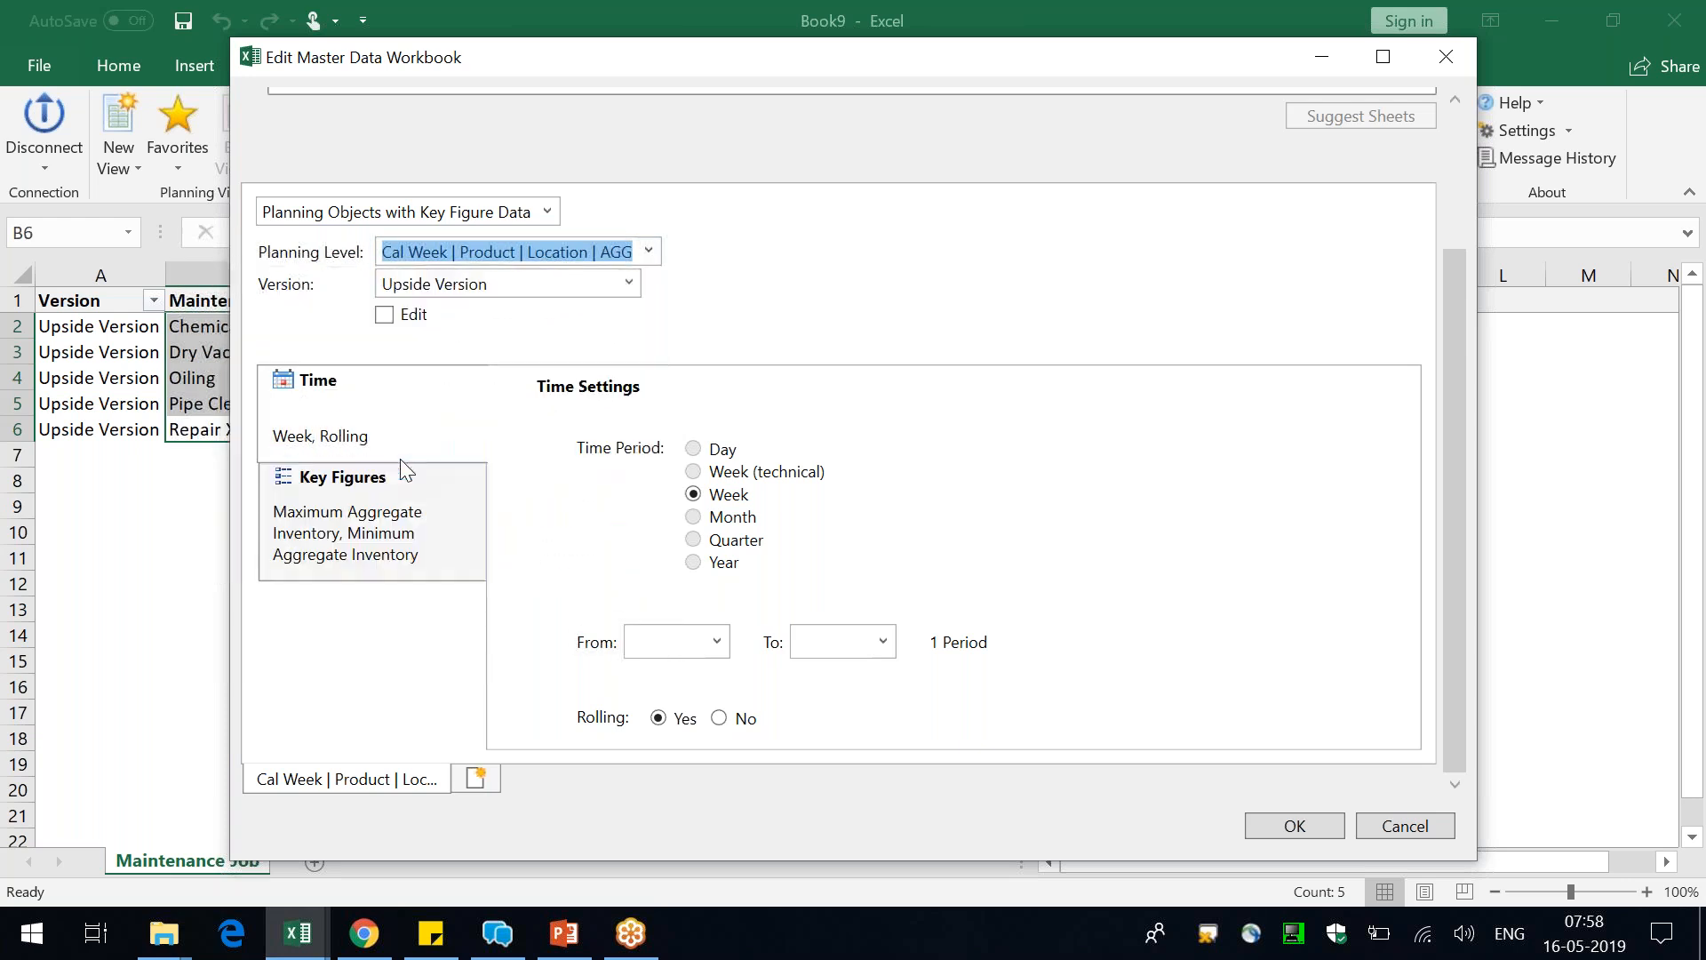
pyautogui.click(380, 531)
pyautogui.click(409, 407)
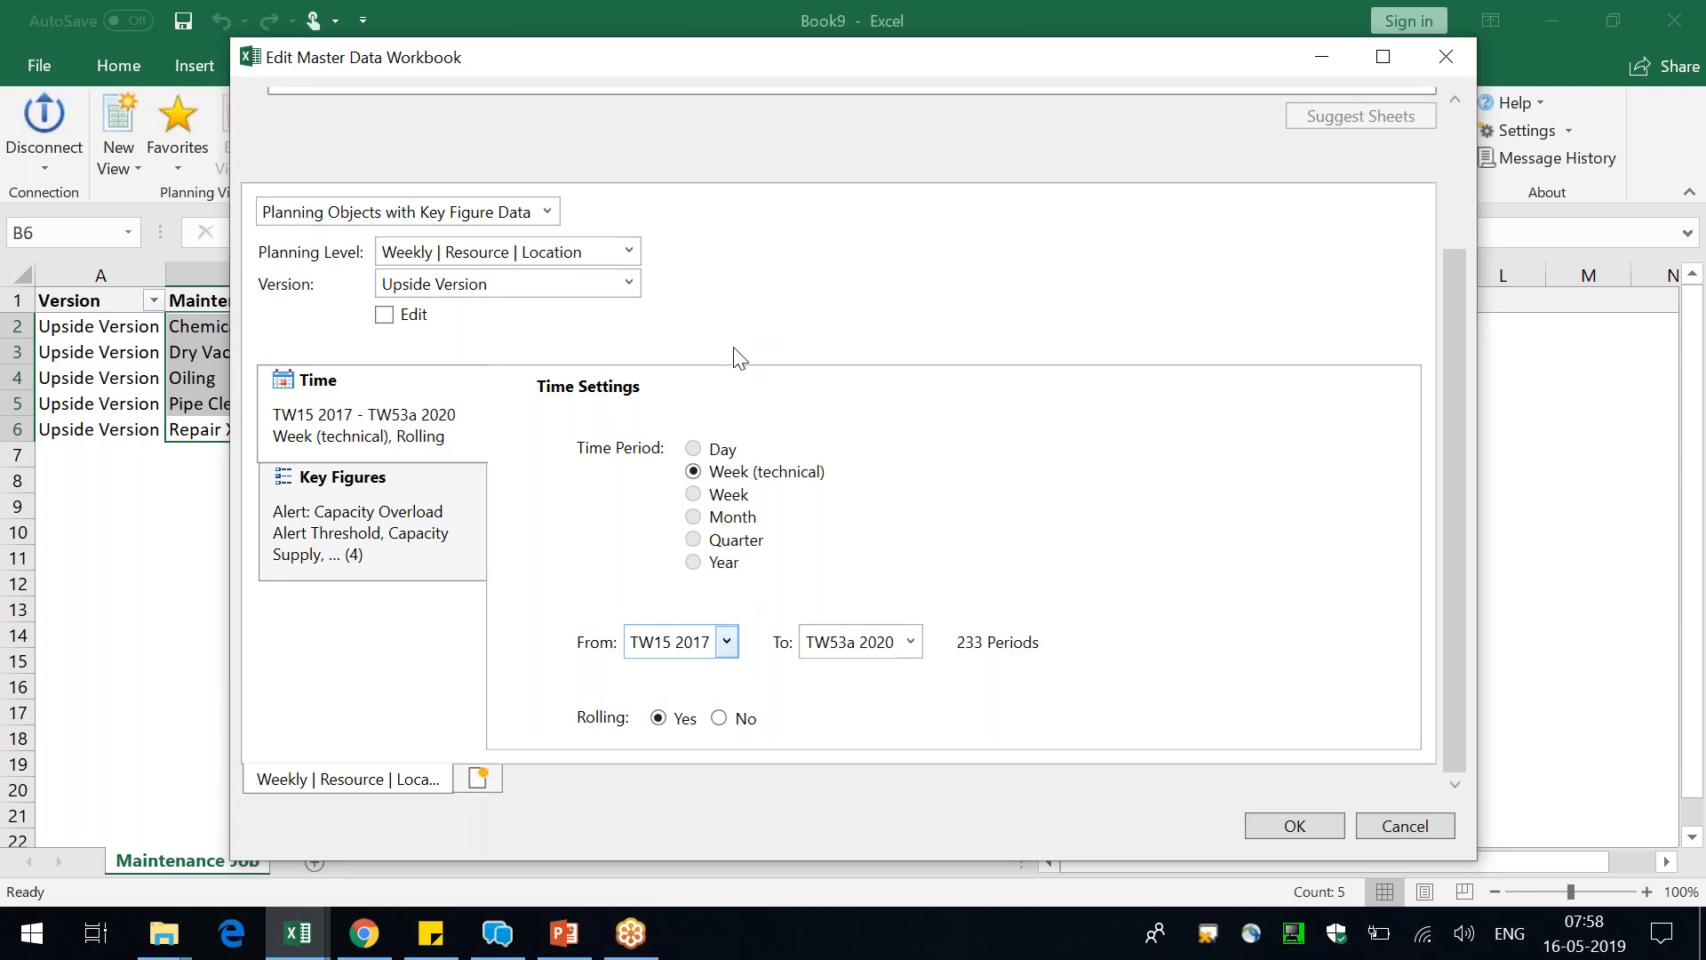
# Set the start of the sheet's time period to TW20 2019
pyautogui.click(726, 642)
pyautogui.moveTo(731, 339); pyautogui.dragTo(731, 489)
pyautogui.click(675, 350)
# Deselect all the sheet's key figures, look through the stored key figures at the planning level, and discard the workbook changes
pyautogui.click(374, 513)
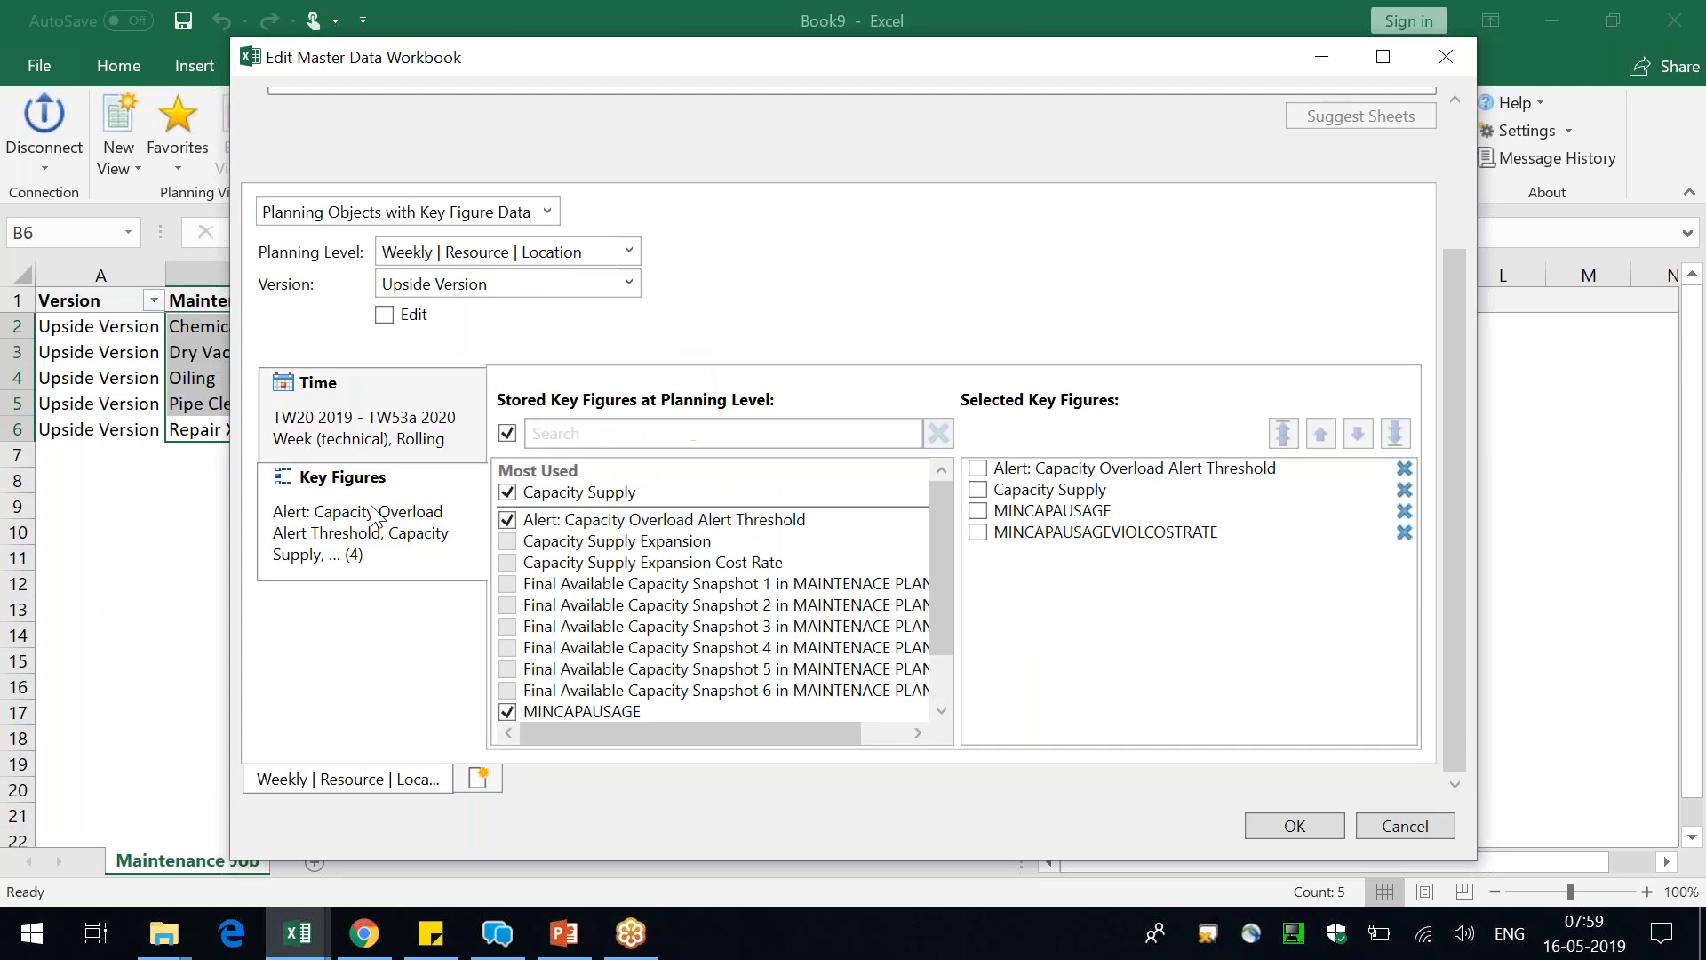
pyautogui.click(508, 433)
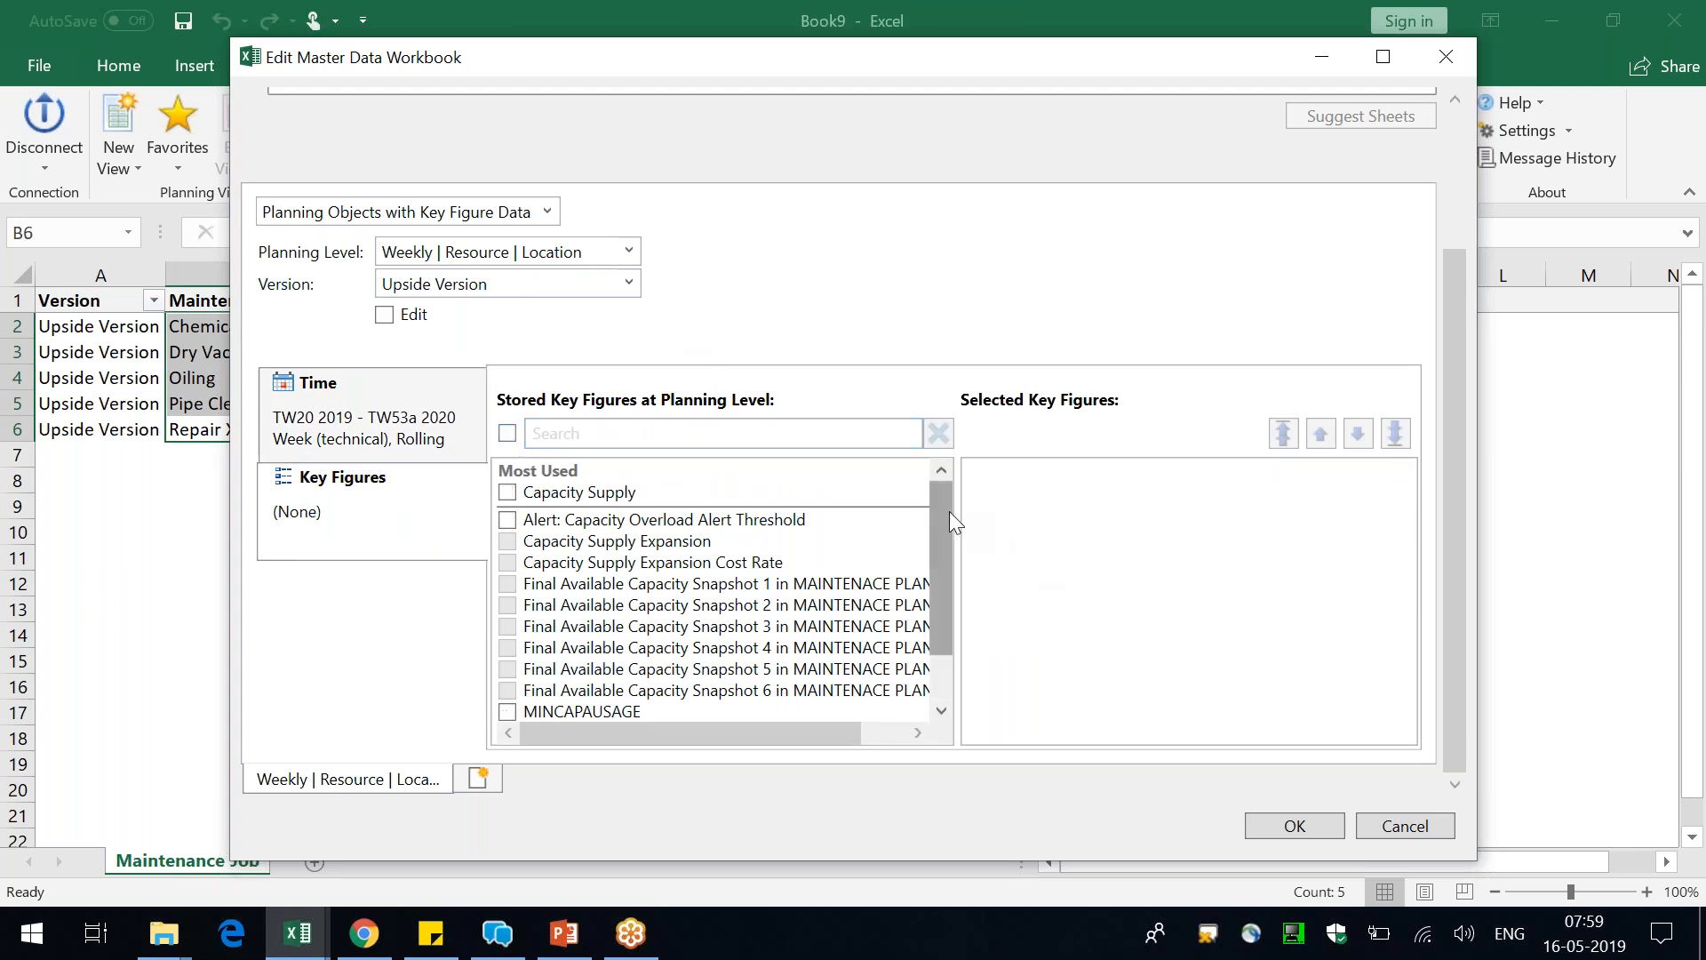
pyautogui.scroll(-1, 947, 522)
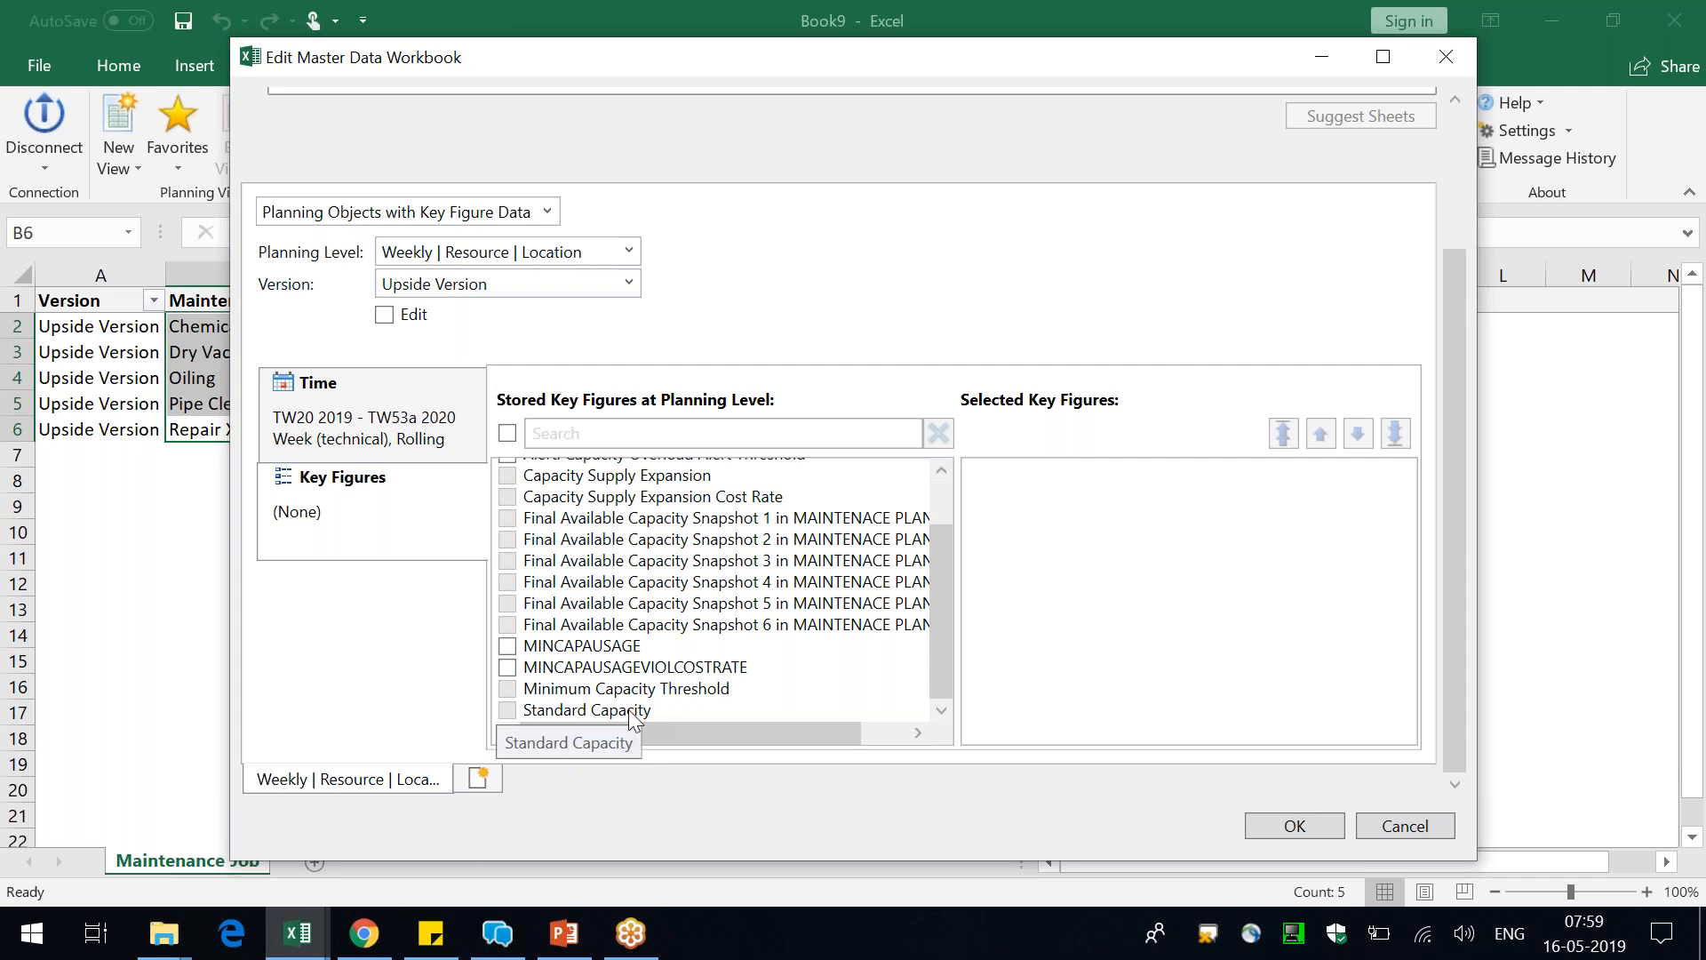
pyautogui.click(1405, 827)
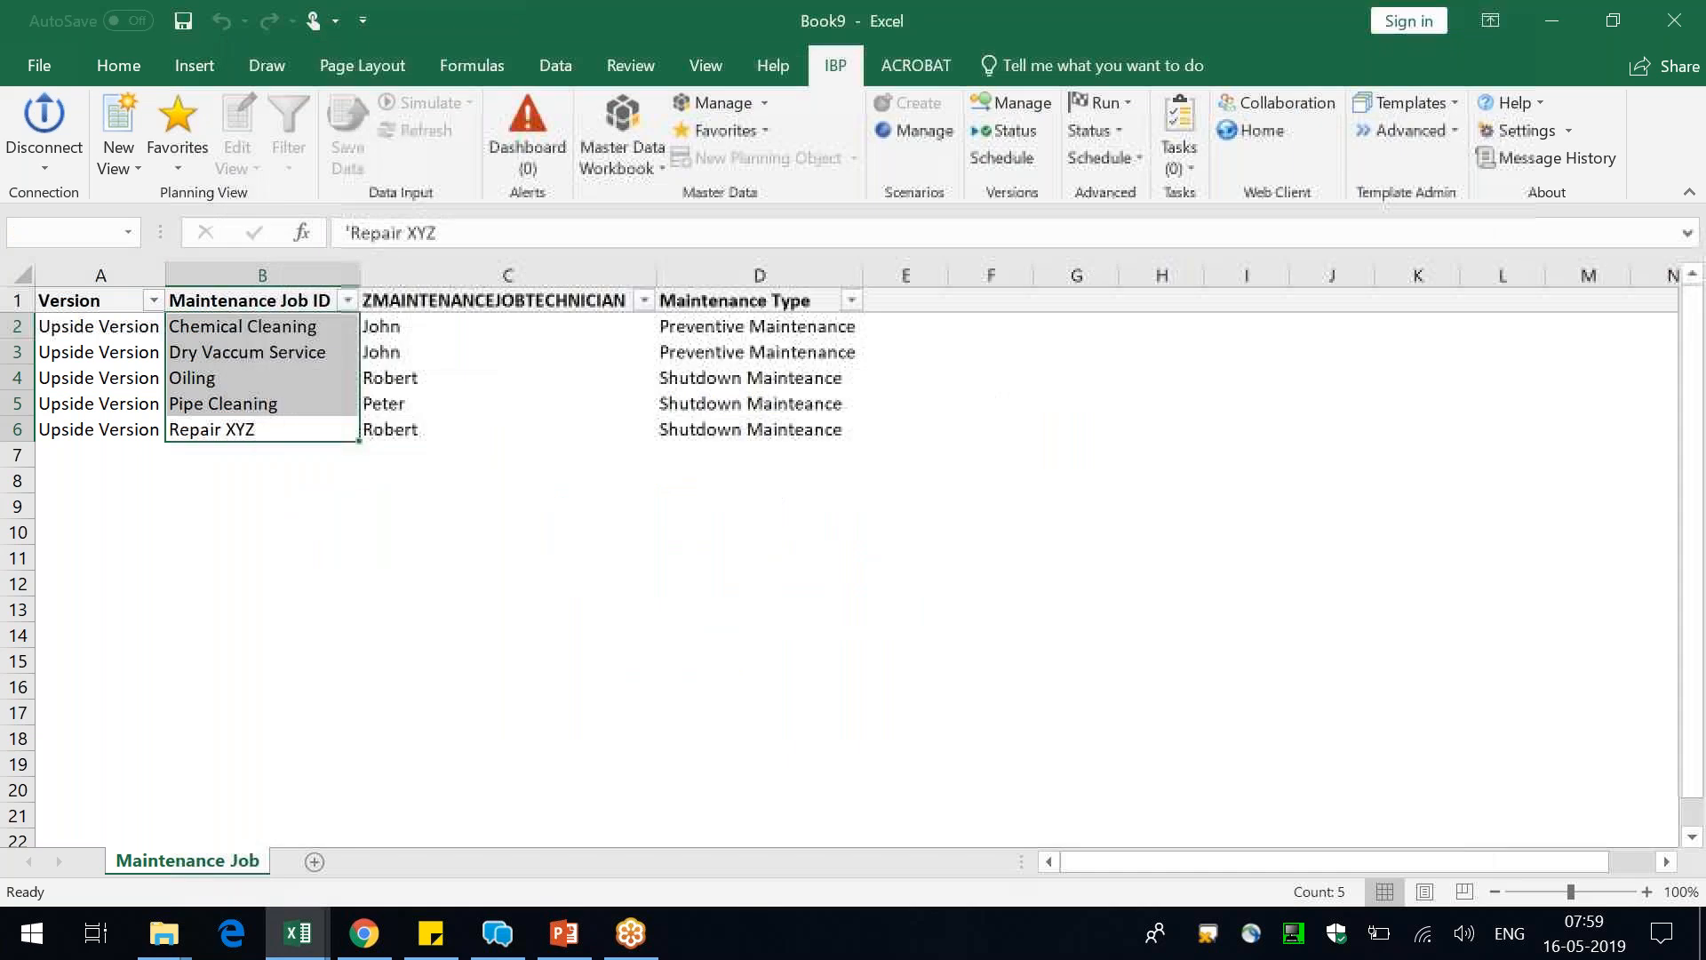
# Switch to IBP Configuration in Chrome and open the versions of planning area TESTCONFIG
pyautogui.click(364, 933)
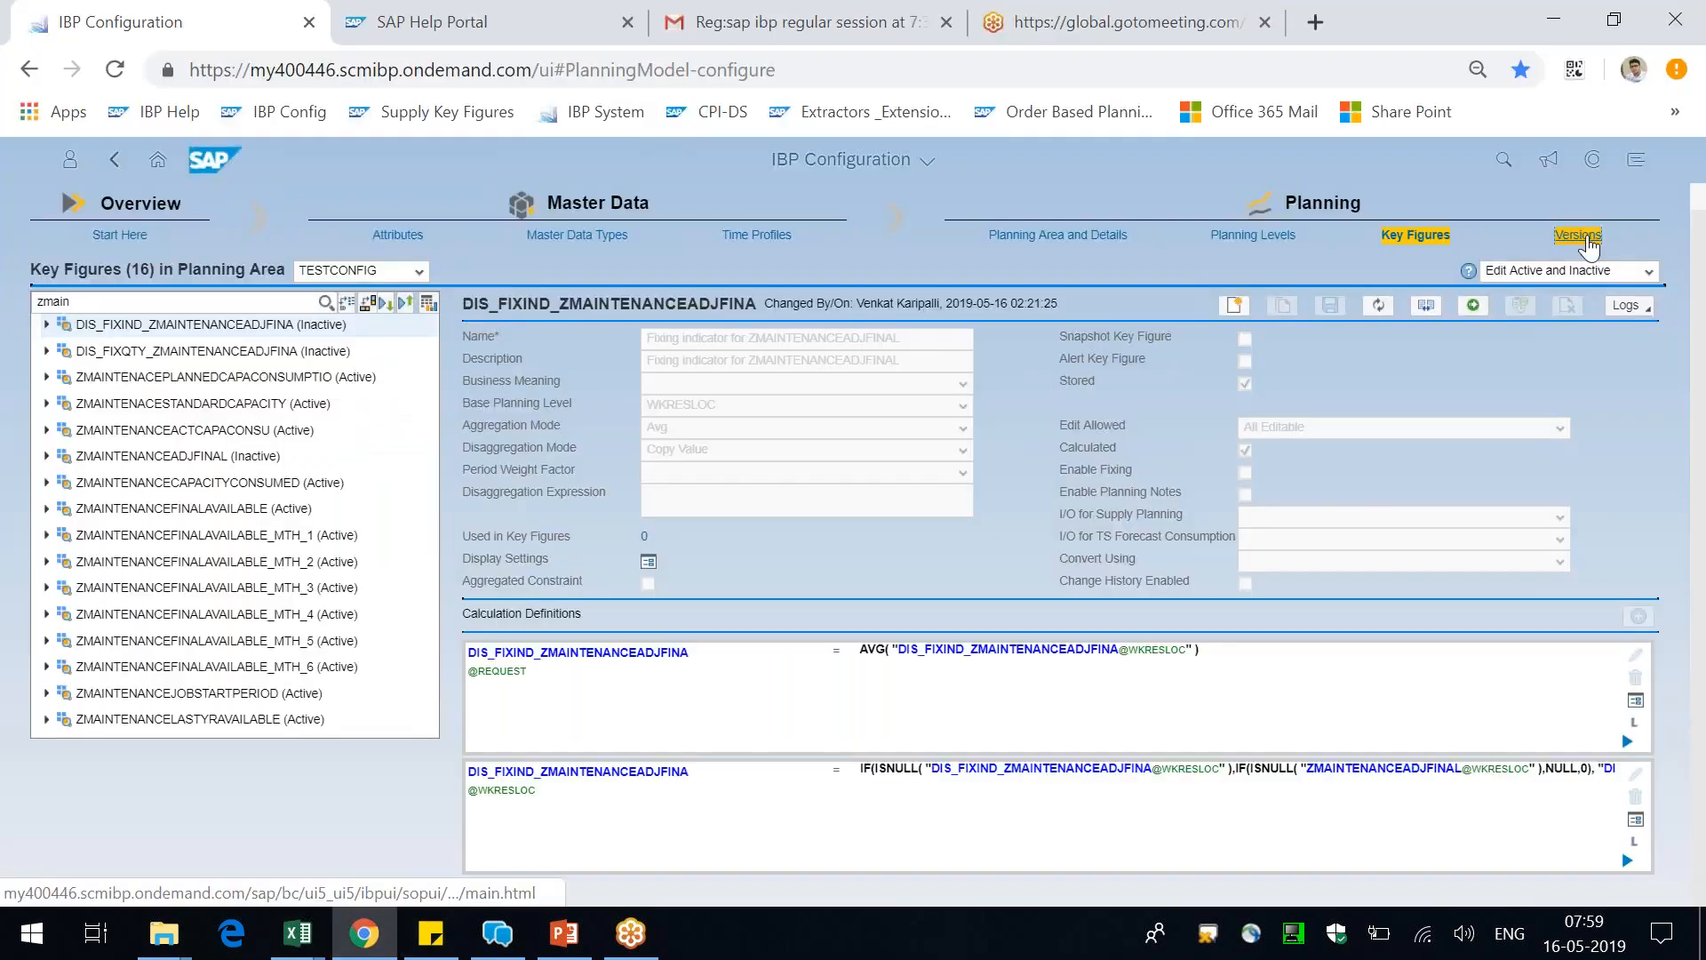
pyautogui.click(1578, 236)
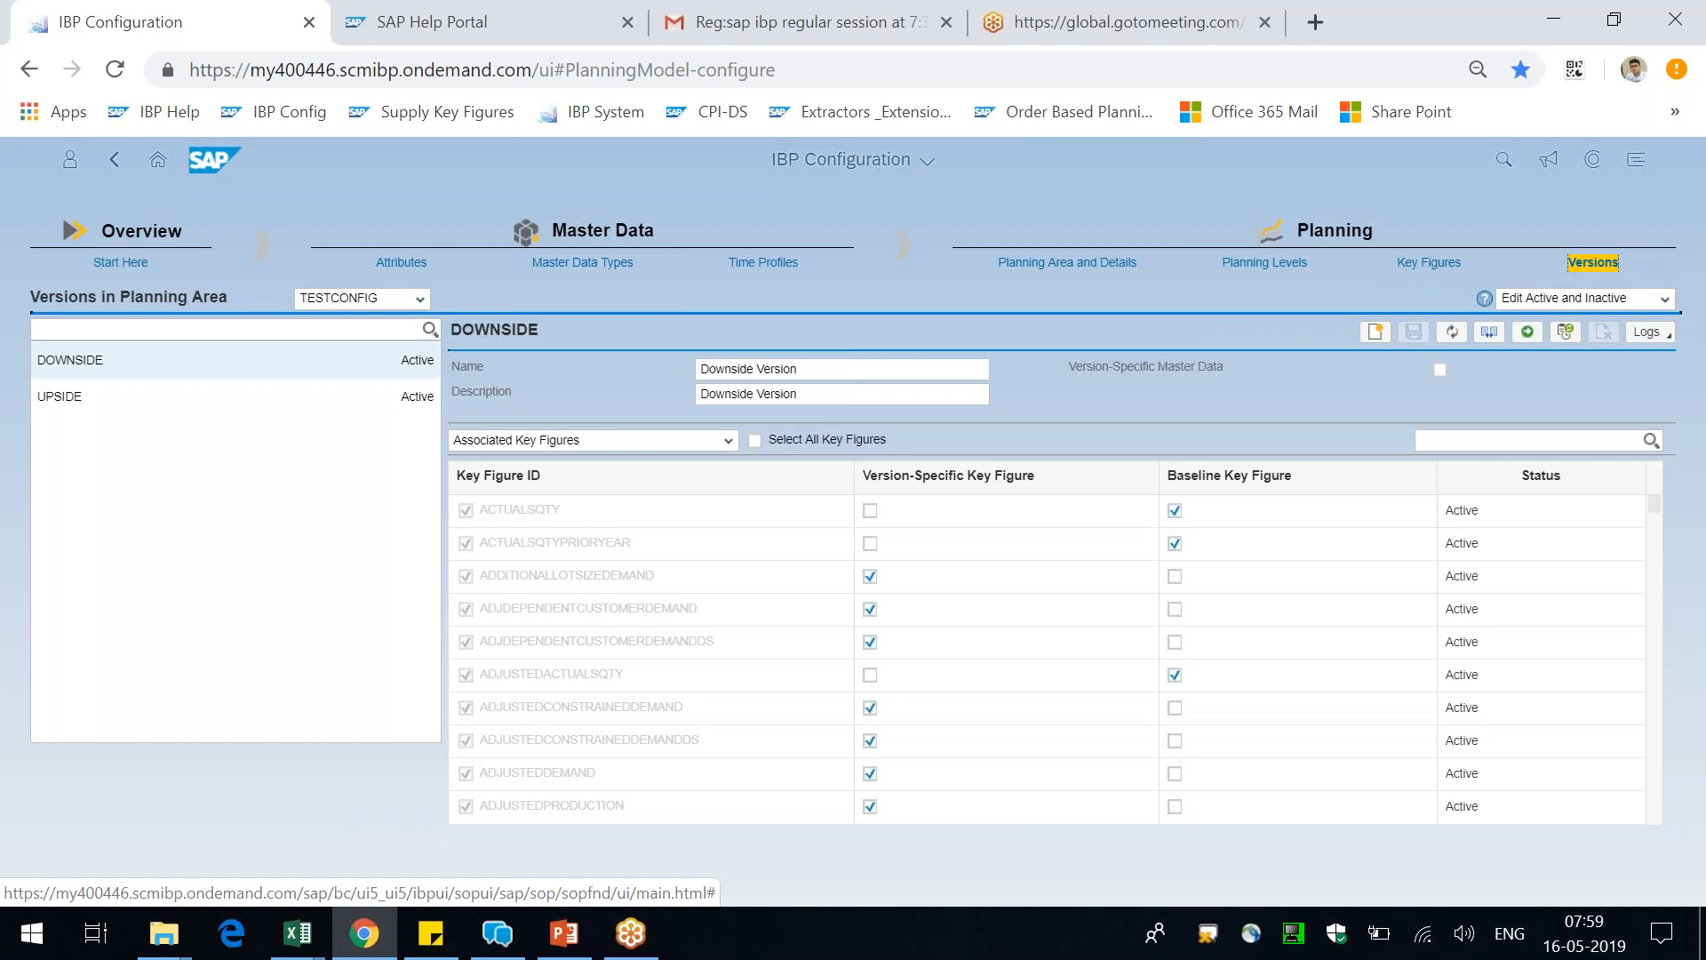
# Switch to the model configuration presentation in PowerPoint and display slide 3 with the Planning Area diagram
pyautogui.hotkey('alt', 'Tab')
pyautogui.hotkey('alt', 'Tab')
pyautogui.hotkey('alt', 'Tab')
pyautogui.hotkey('alt', 'Tab')
pyautogui.hotkey('alt', 'Tab')
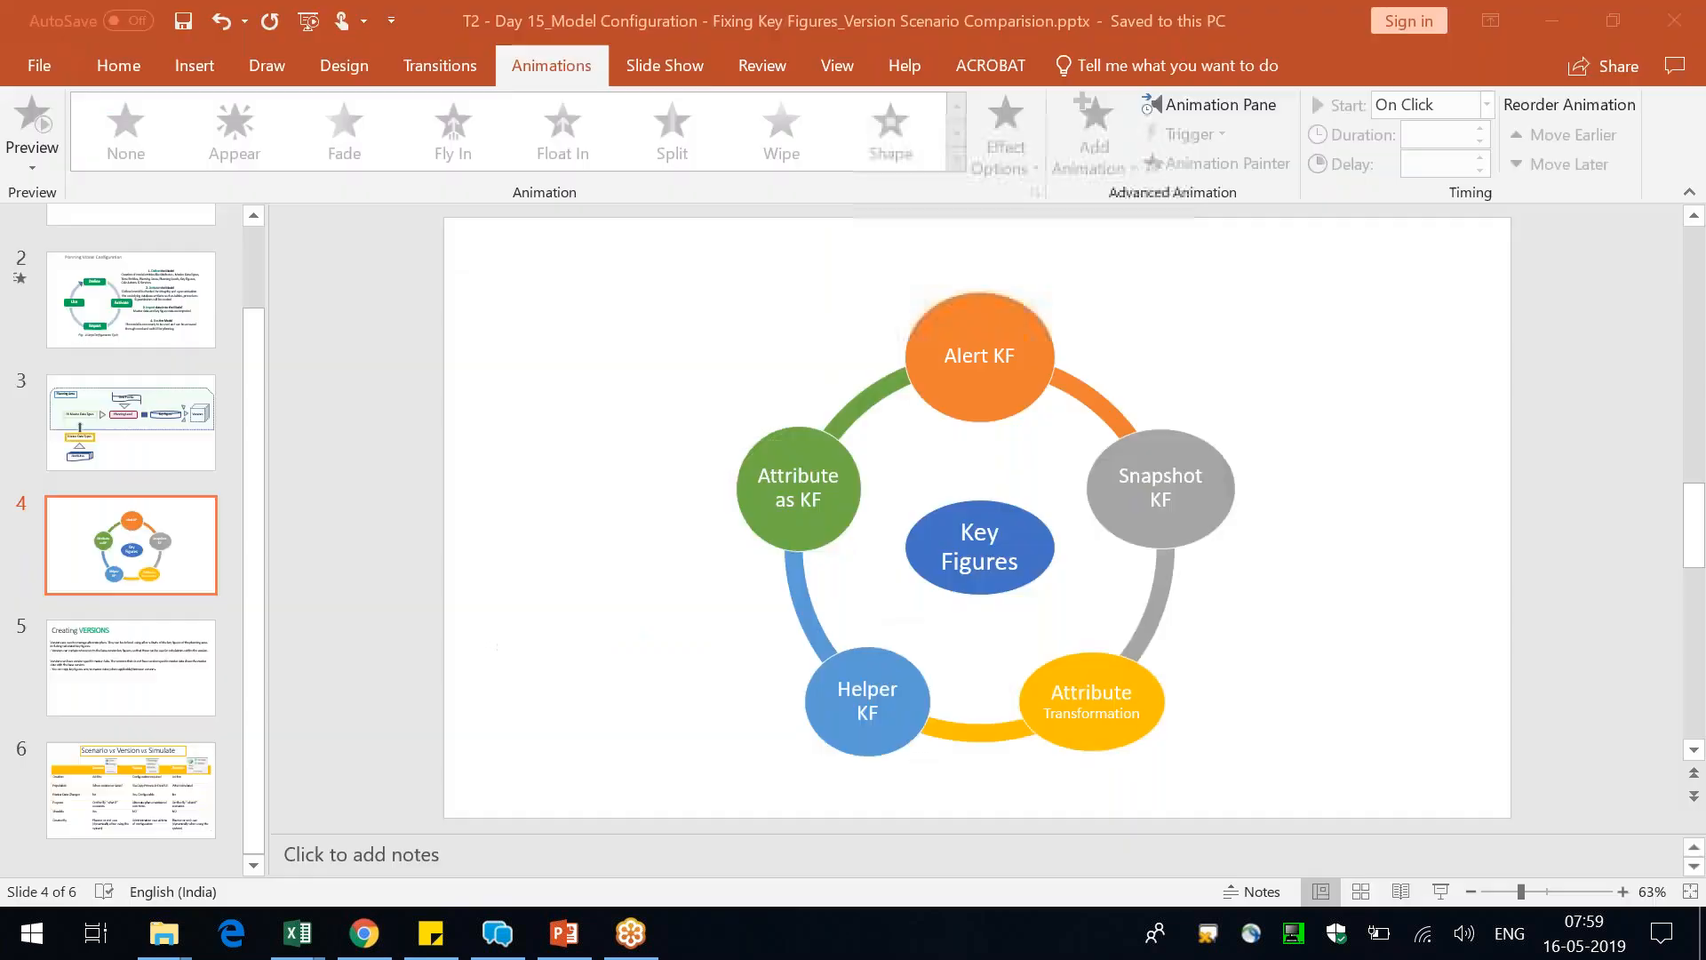
pyautogui.click(121, 434)
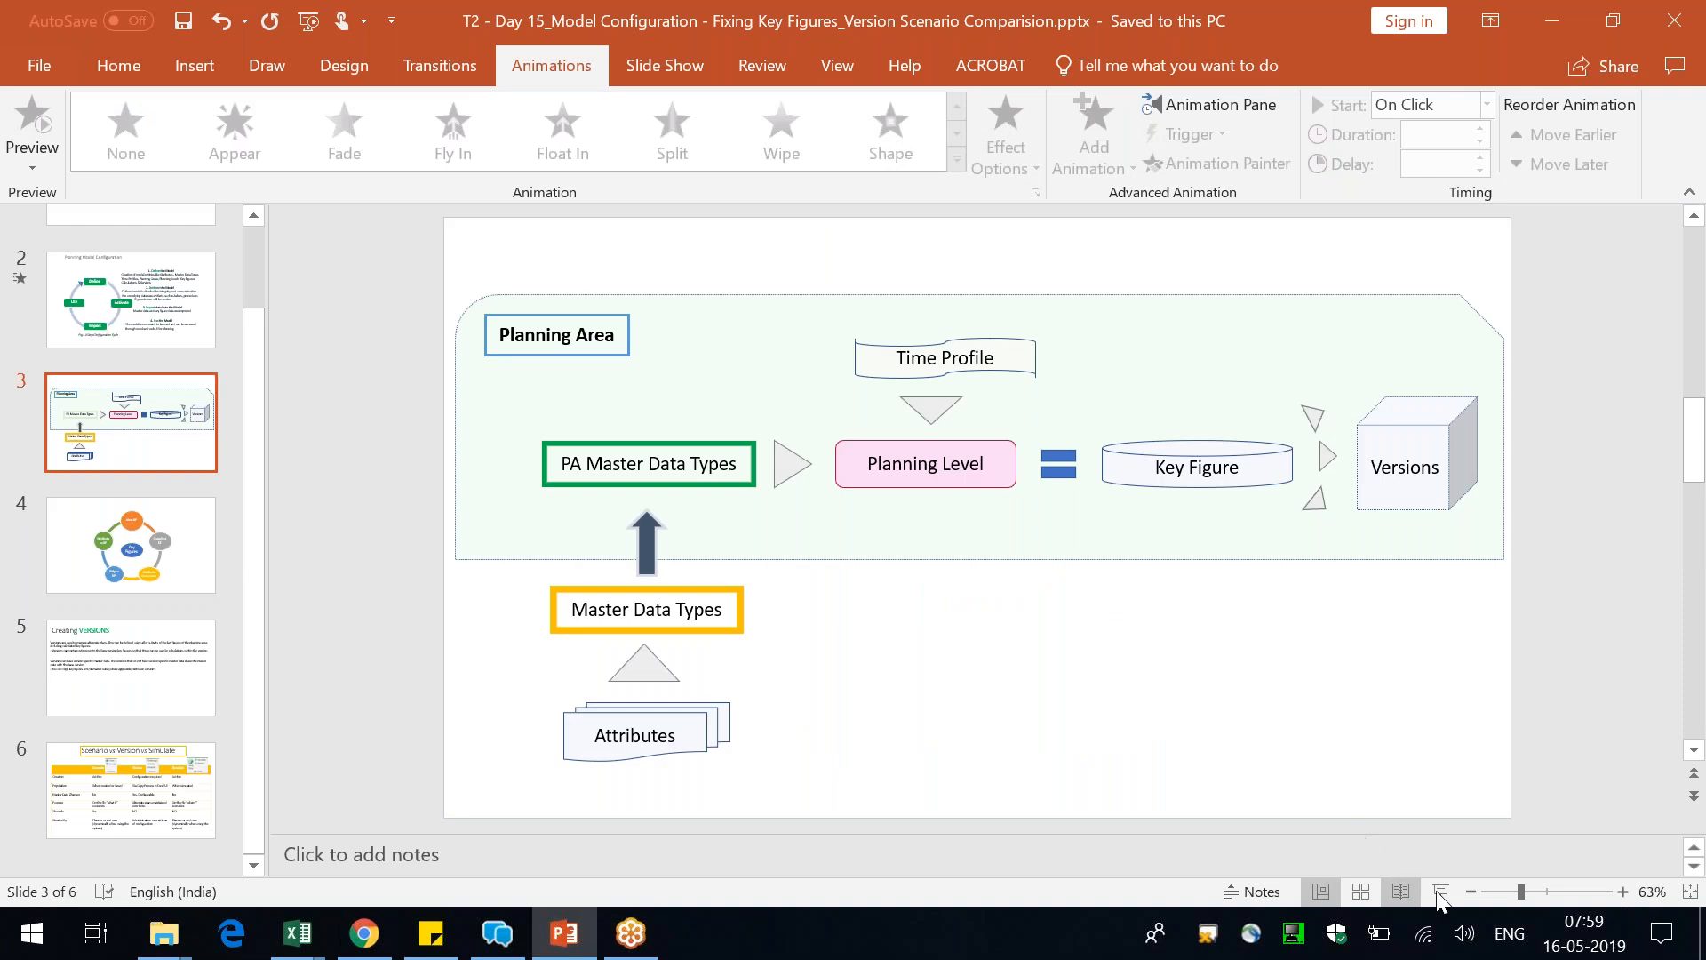
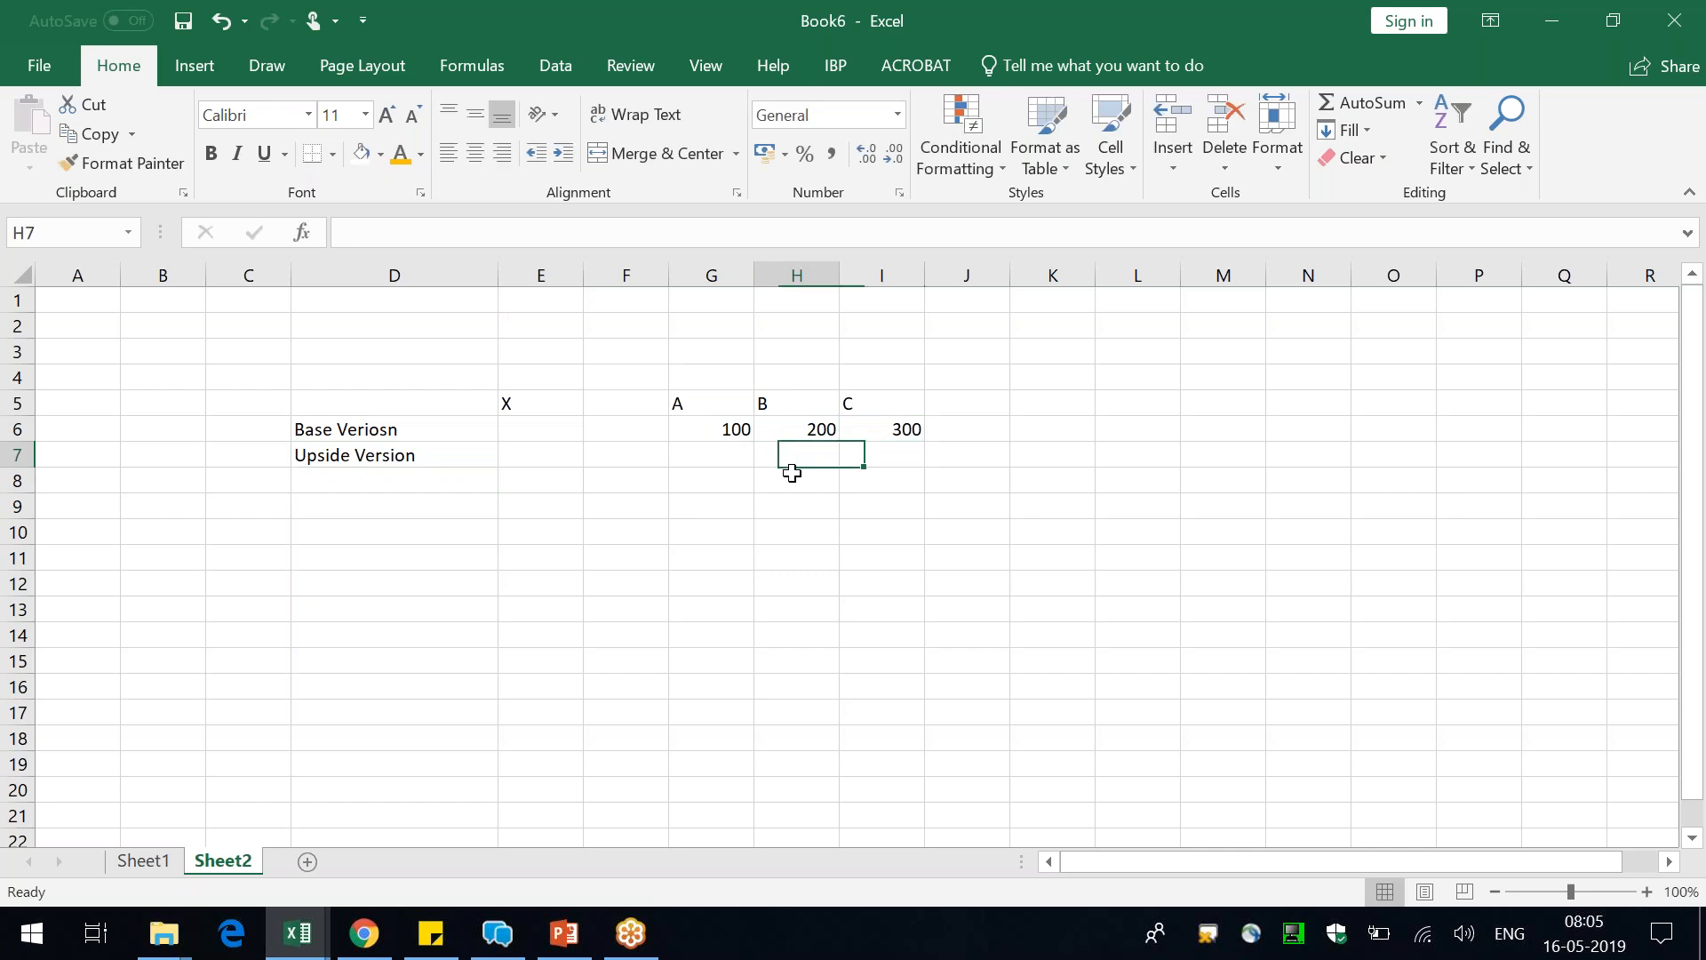
# Shade the Upside Version's empty cell under A (G7) light grey
pyautogui.click(721, 413)
pyautogui.click(721, 427)
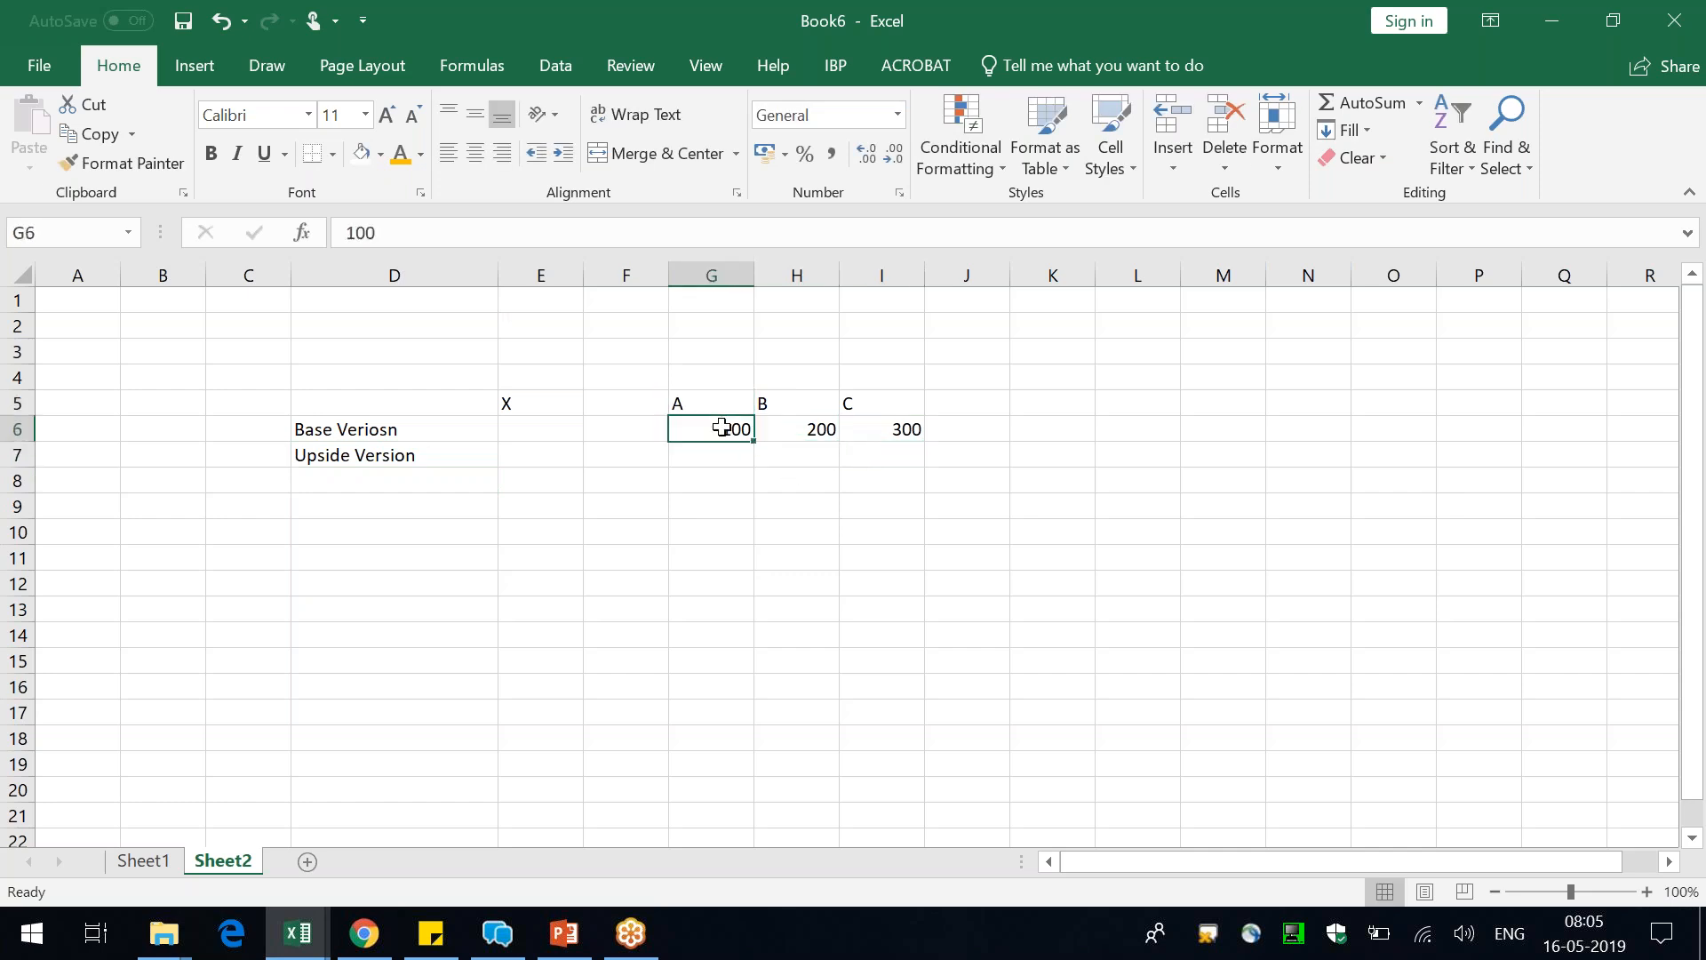
pyautogui.click(689, 453)
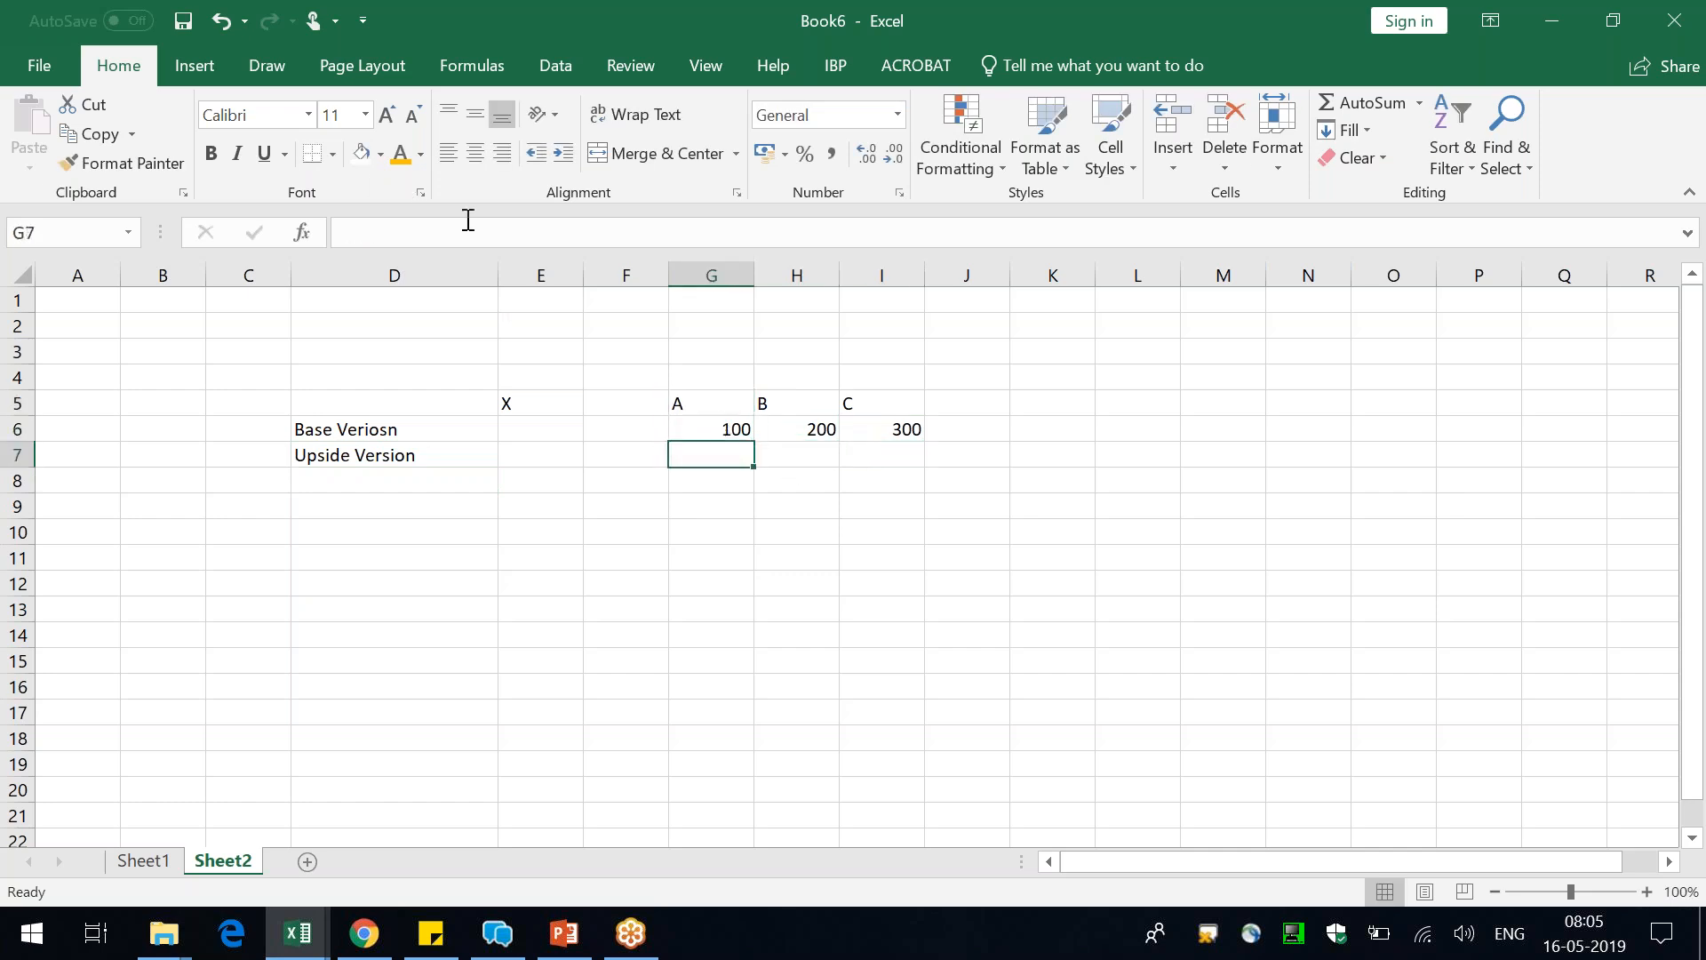
pyautogui.click(380, 155)
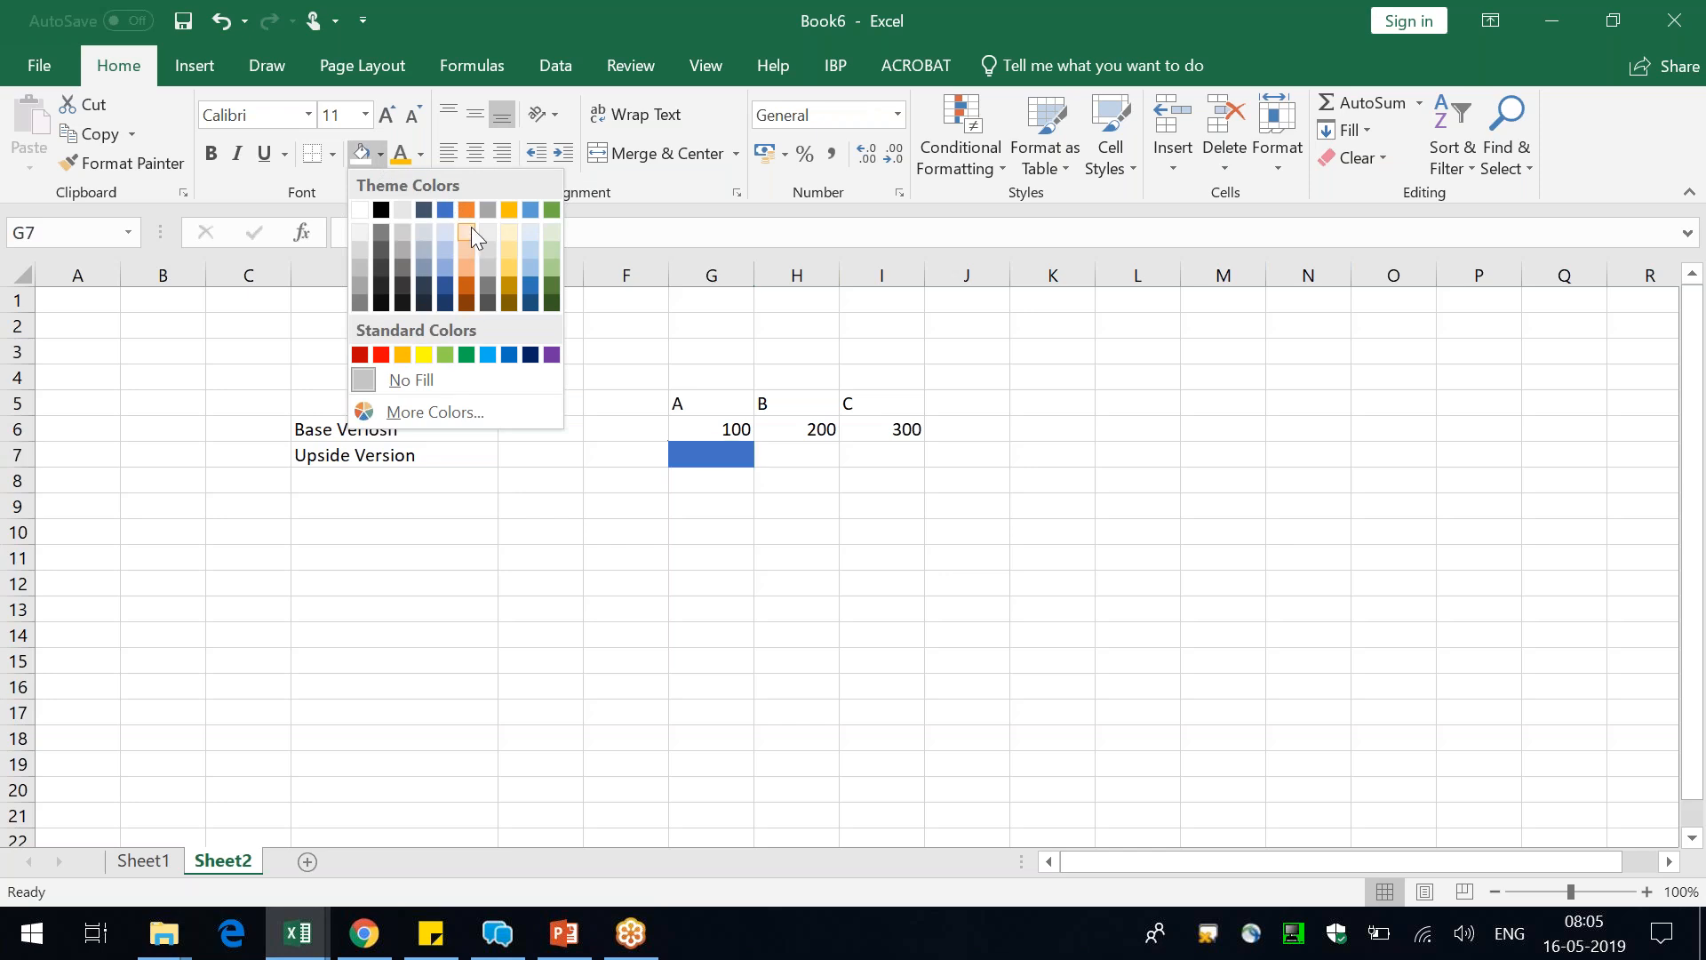
pyautogui.click(360, 230)
pyautogui.click(843, 293)
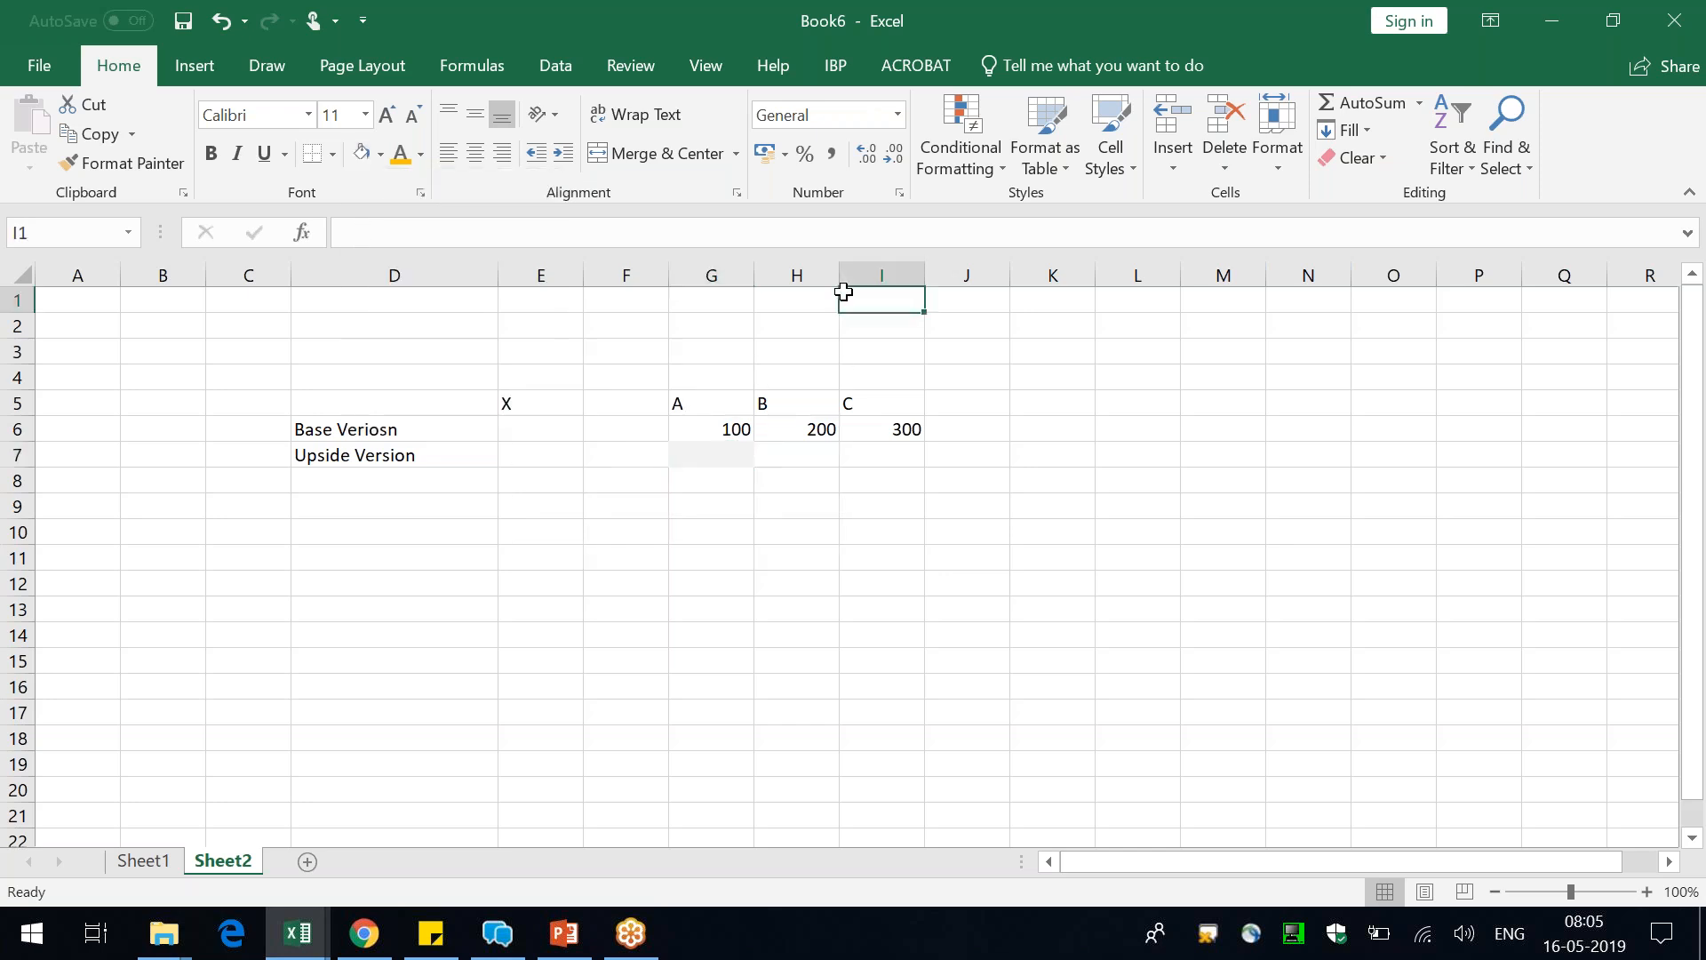
# Enter 222 under B and 333 under C in the Upside Version row
pyautogui.click(823, 429)
pyautogui.click(820, 453)
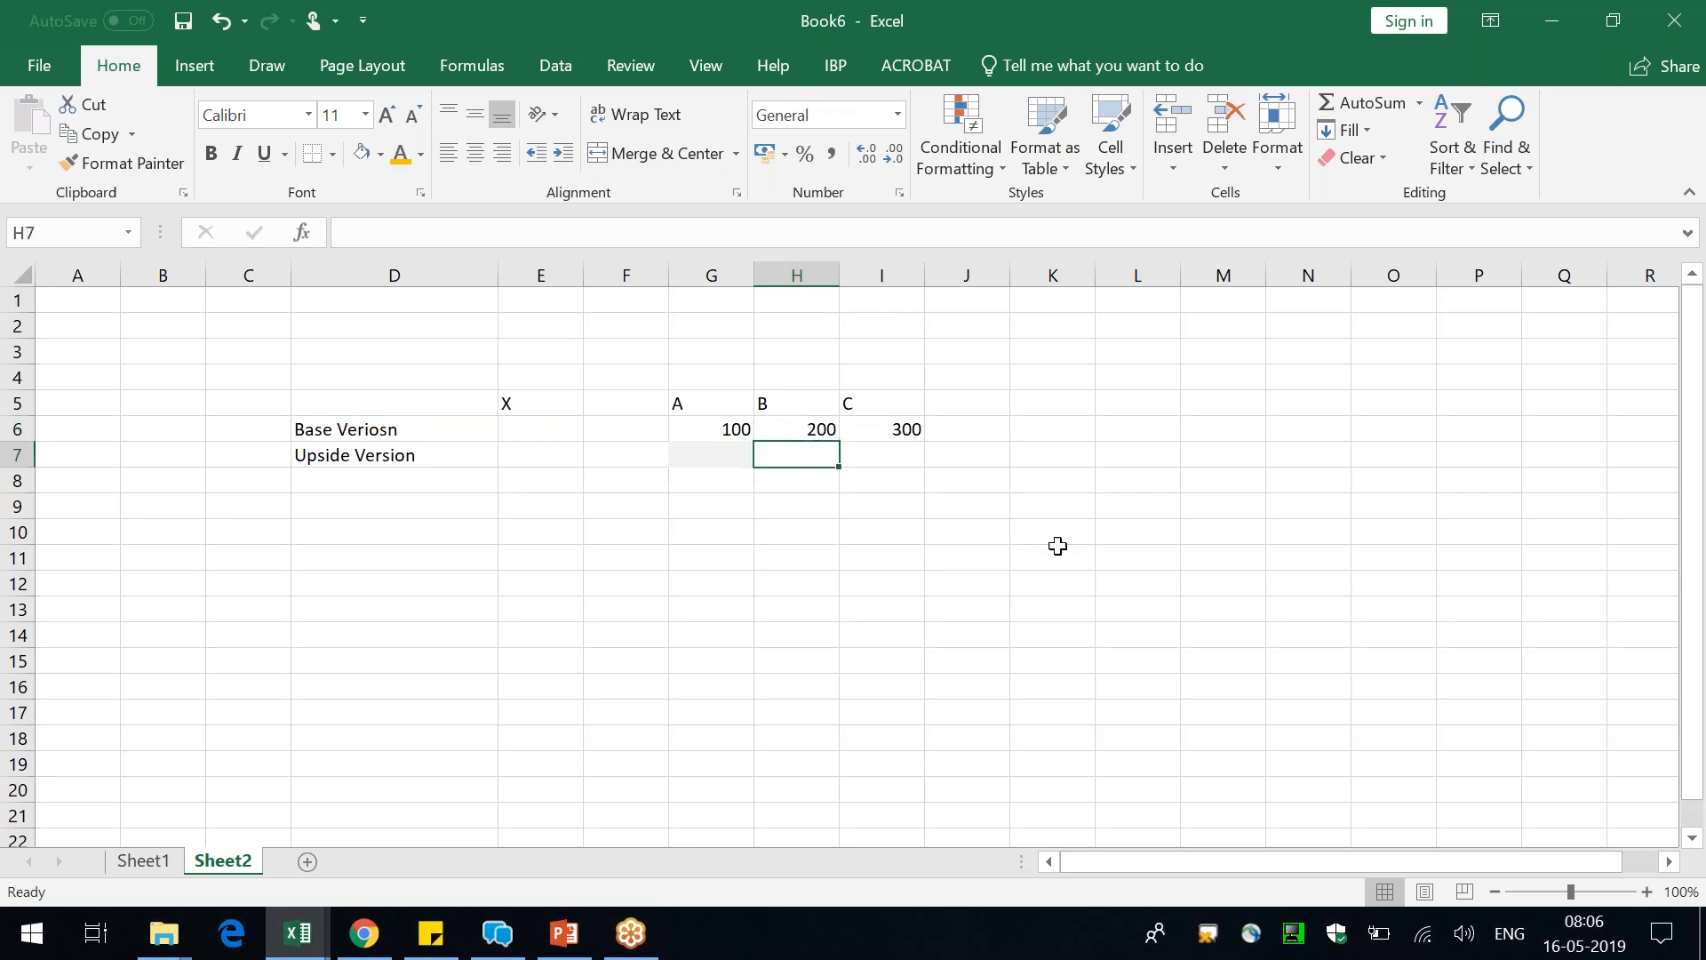
pyautogui.write('222')
pyautogui.press('Tab')
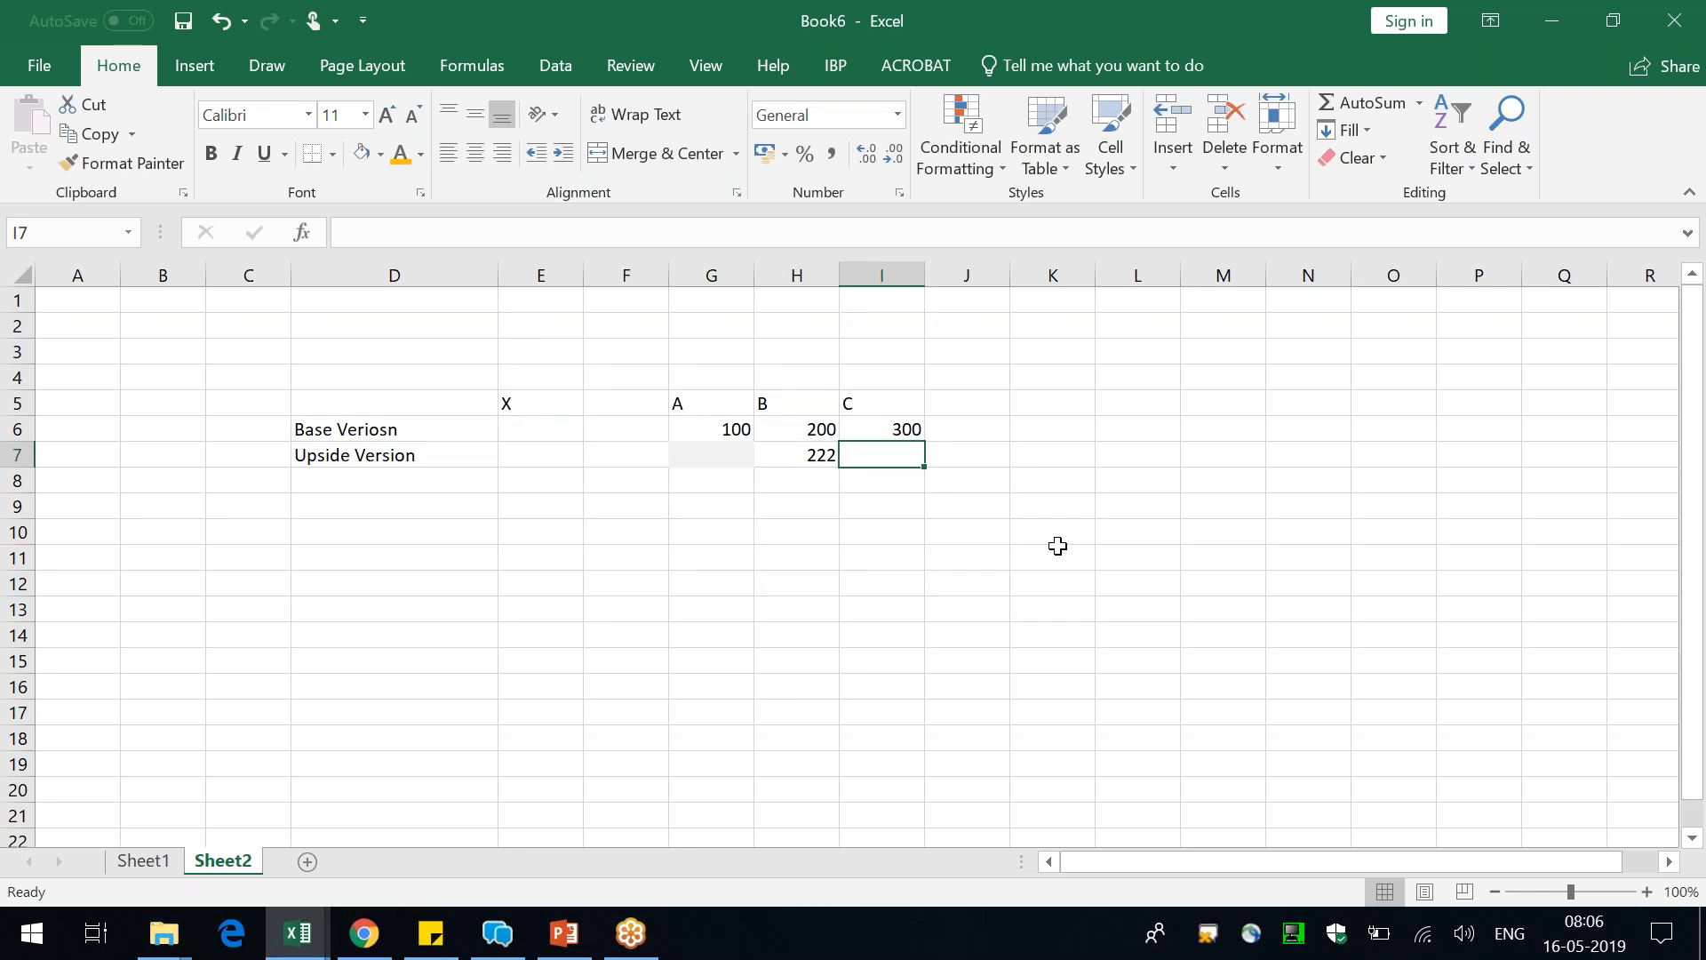
pyautogui.write('333')
pyautogui.press('Left')
pyautogui.press('Left')
pyautogui.press('Left')
pyautogui.press('Up')
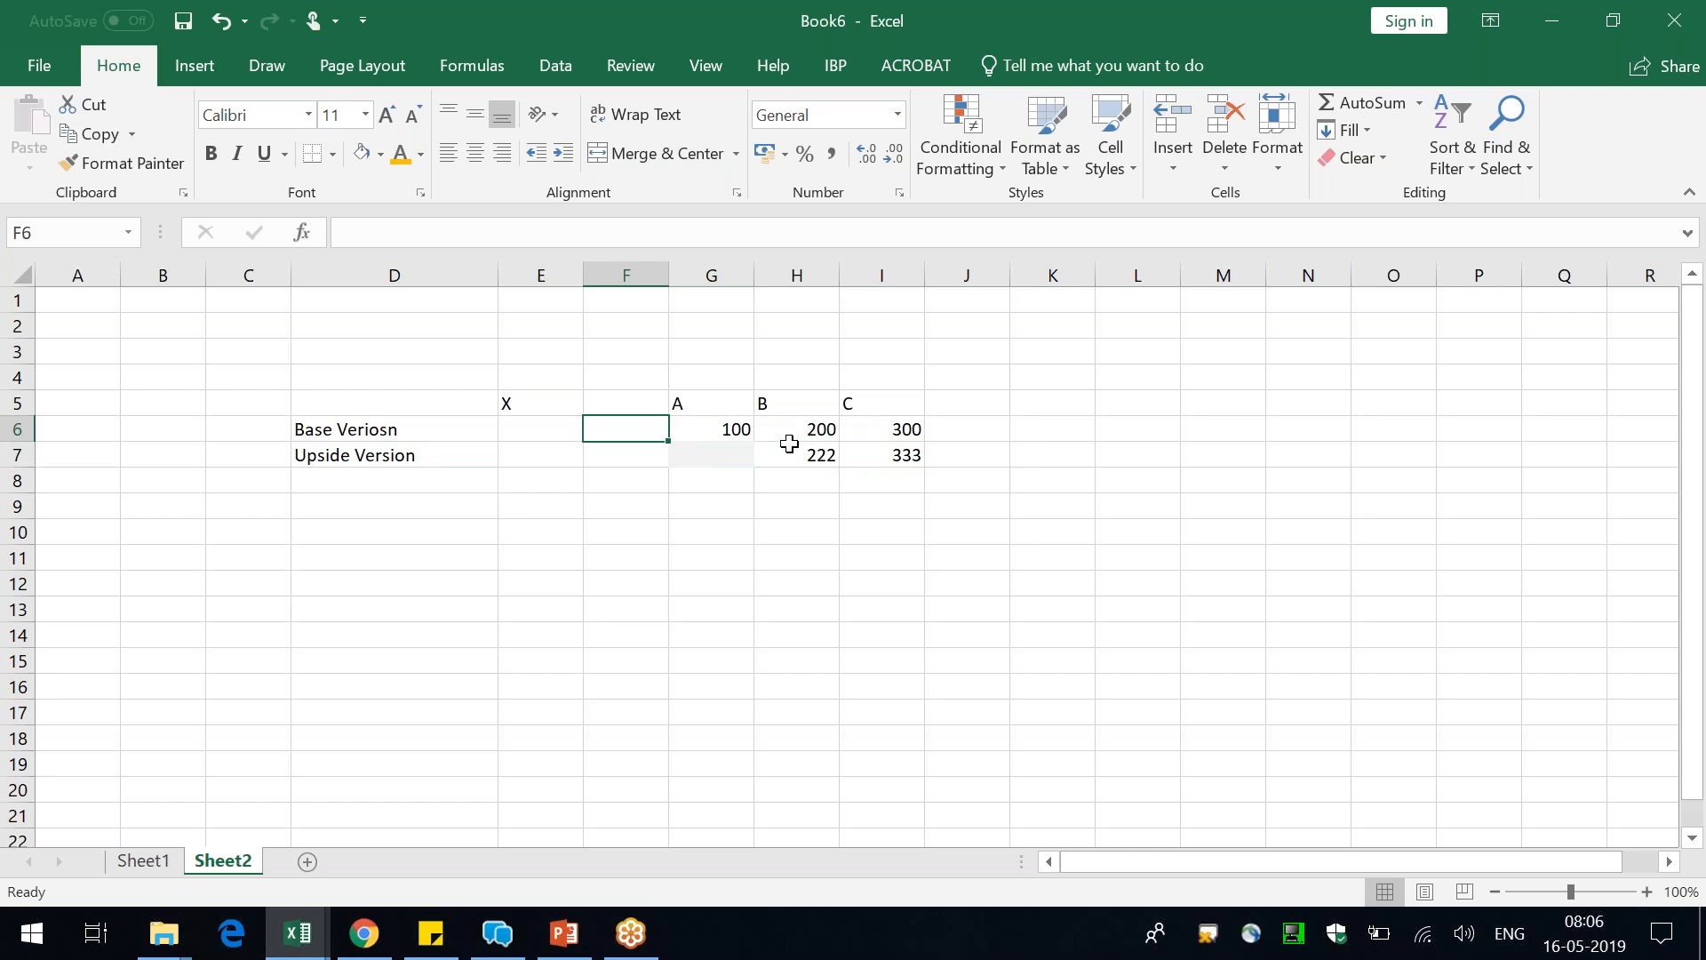
# Merge and center cells E4:I4 above the headers and enter the text "X = A + B + C"
pyautogui.moveTo(566, 374); pyautogui.dragTo(888, 377)
pyautogui.click(670, 156)
pyautogui.write('X-')
pyautogui.press('BackSpace')
pyautogui.write('= A + B + C')
pyautogui.click(677, 378)
pyautogui.press('Return')
# Calculate X for the Base Version in E6 as the sum of G6:I6
pyautogui.click(528, 427)
pyautogui.write('=sum(')
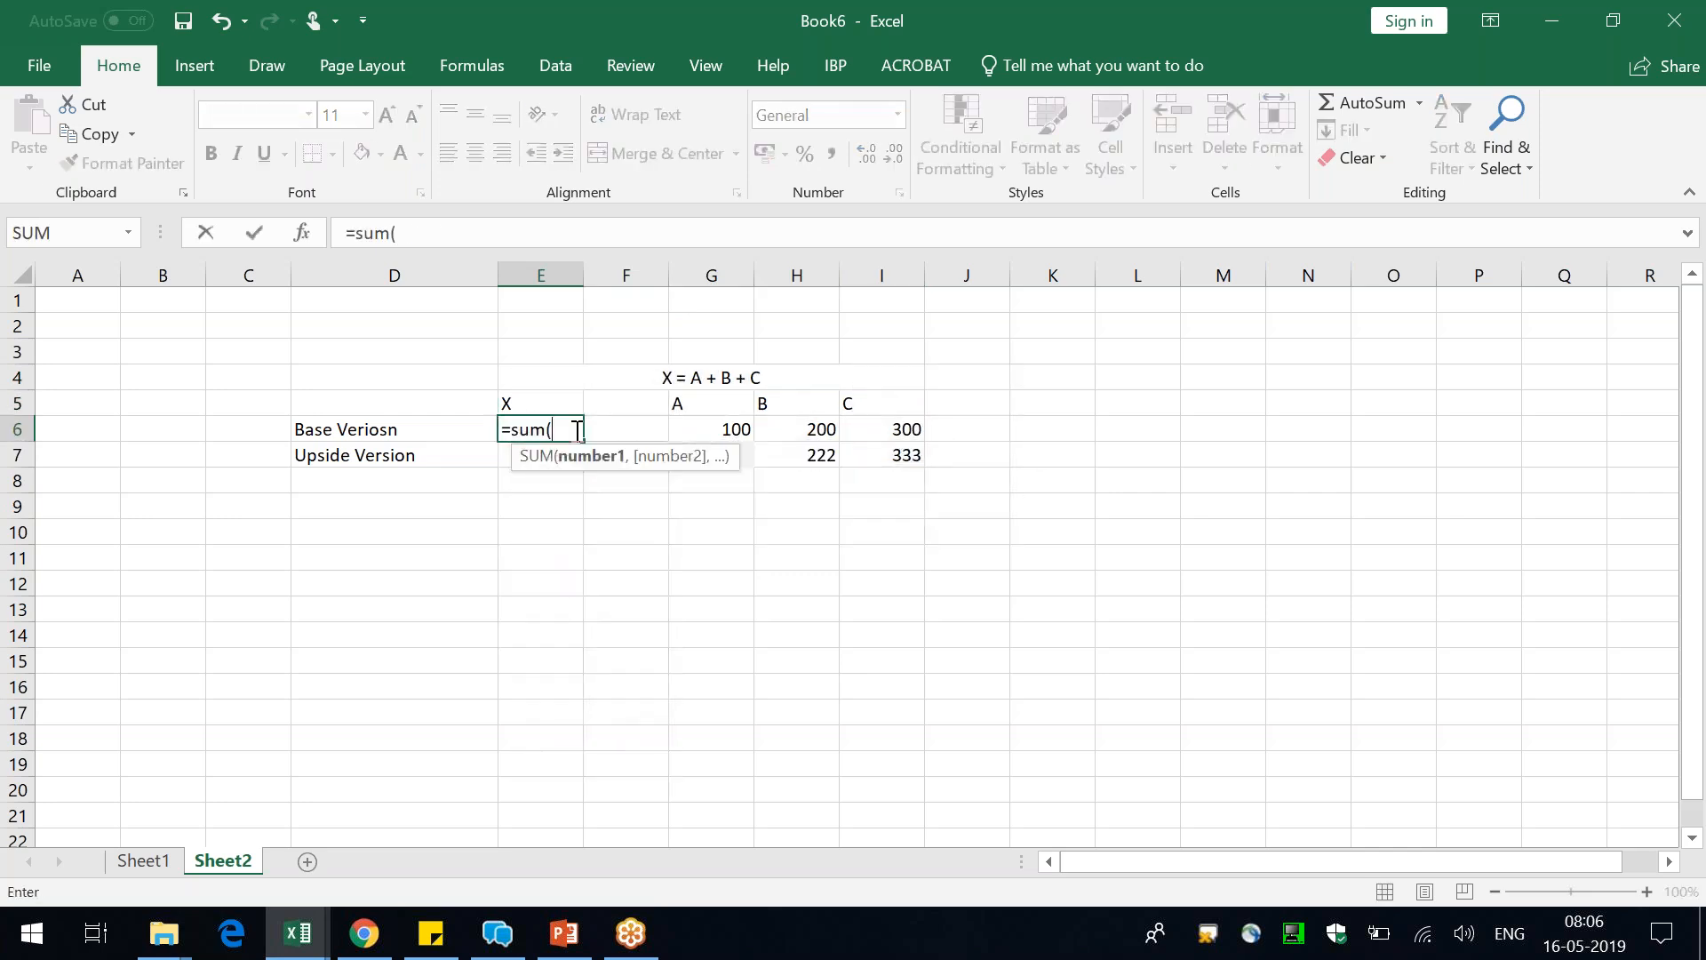
pyautogui.moveTo(723, 430); pyautogui.dragTo(881, 435)
pyautogui.press('Return')
# Calculate X for the Upside Version in E7 with the formula =G6+H7+I7, taking A from the base row
pyautogui.write('=')
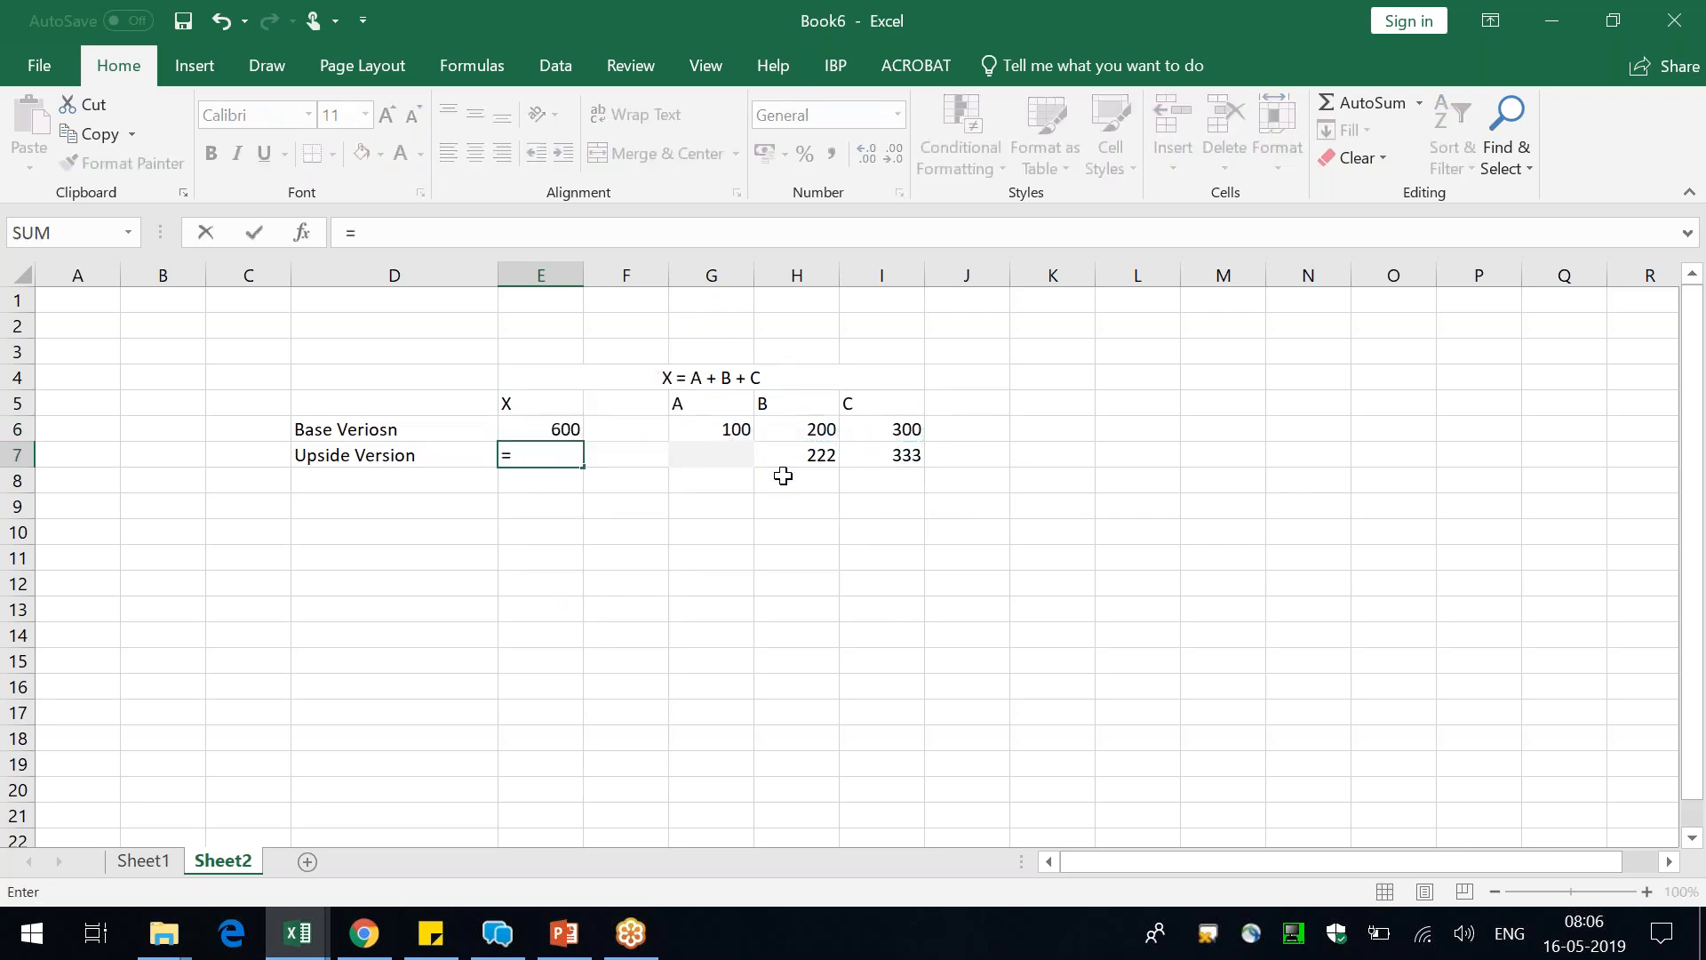
pyautogui.click(720, 428)
pyautogui.write('+')
pyautogui.click(791, 456)
pyautogui.write('+')
pyautogui.click(890, 454)
pyautogui.press('Return')
pyautogui.press('Up')
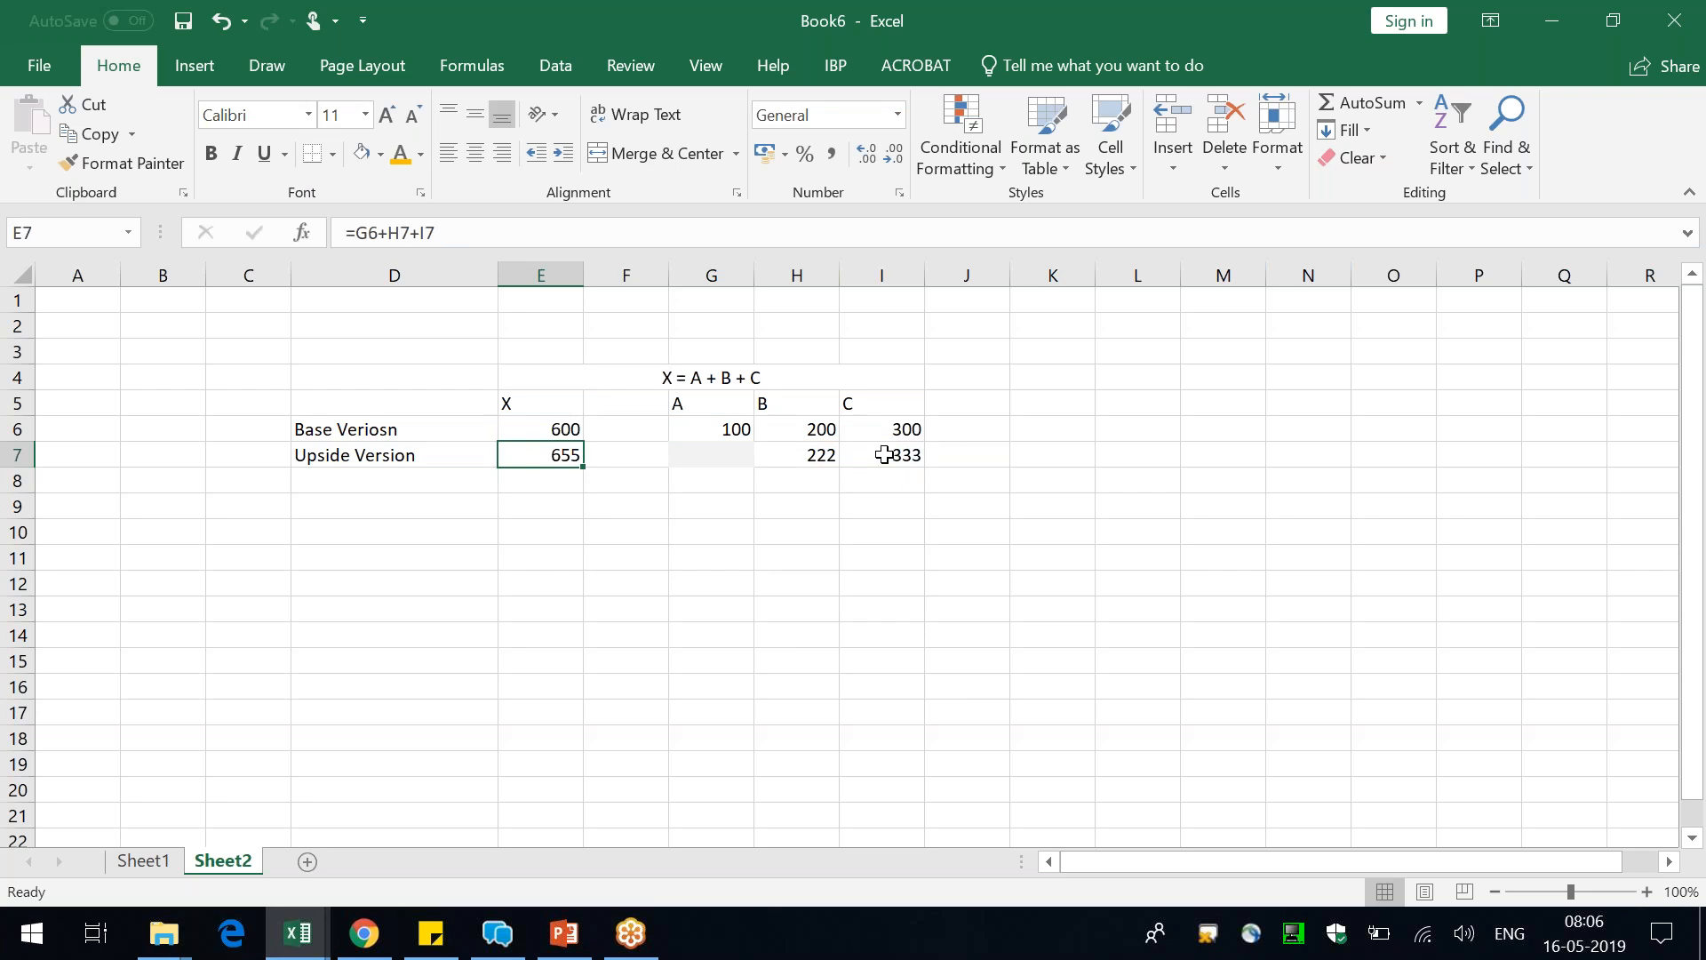
# Compare how X is derived for the Base and Upside versions, including the shaded A cell
pyautogui.click(388, 456)
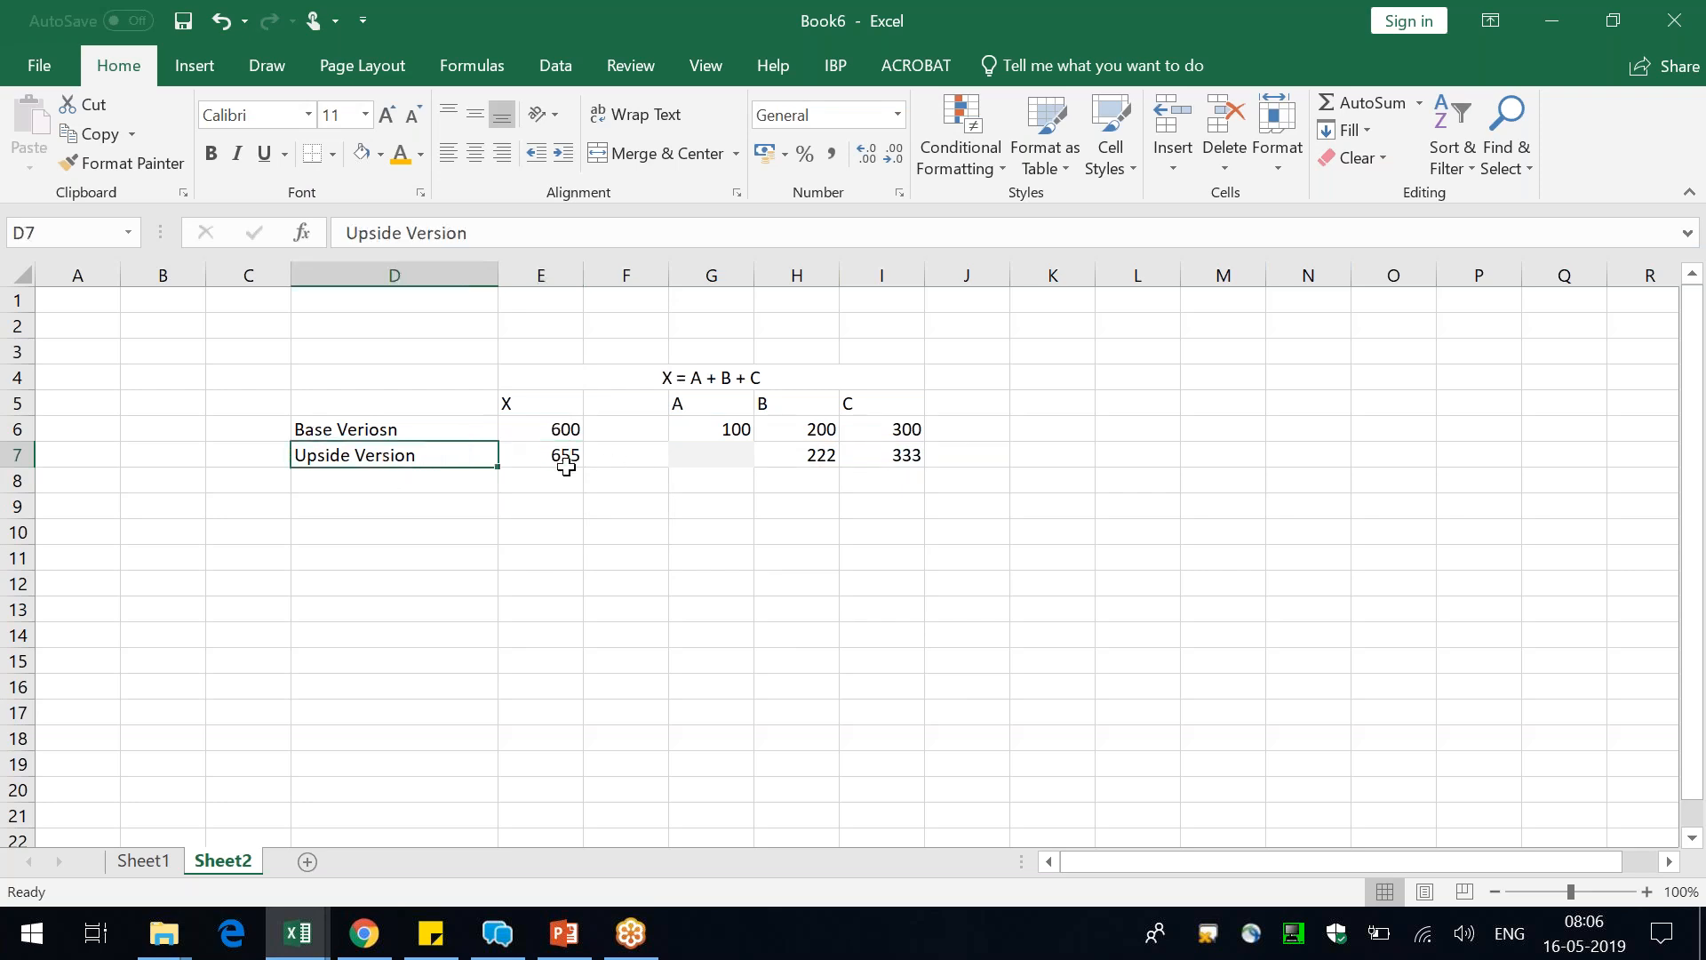
pyautogui.click(533, 401)
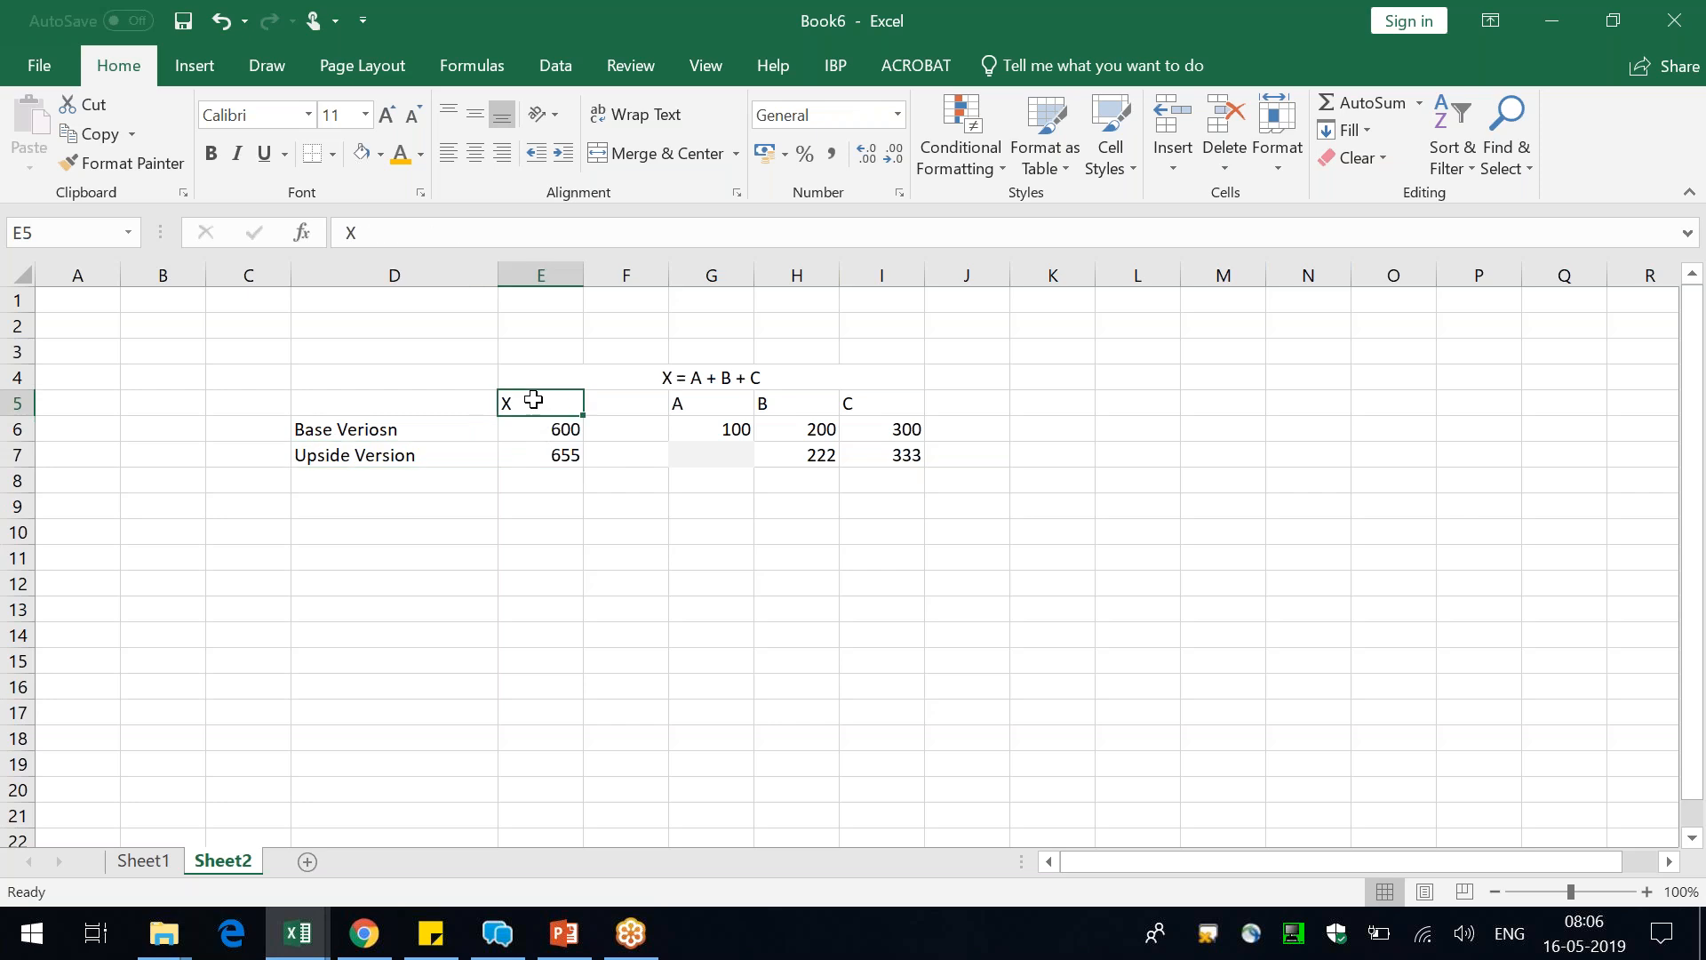
pyautogui.click(418, 431)
pyautogui.click(521, 423)
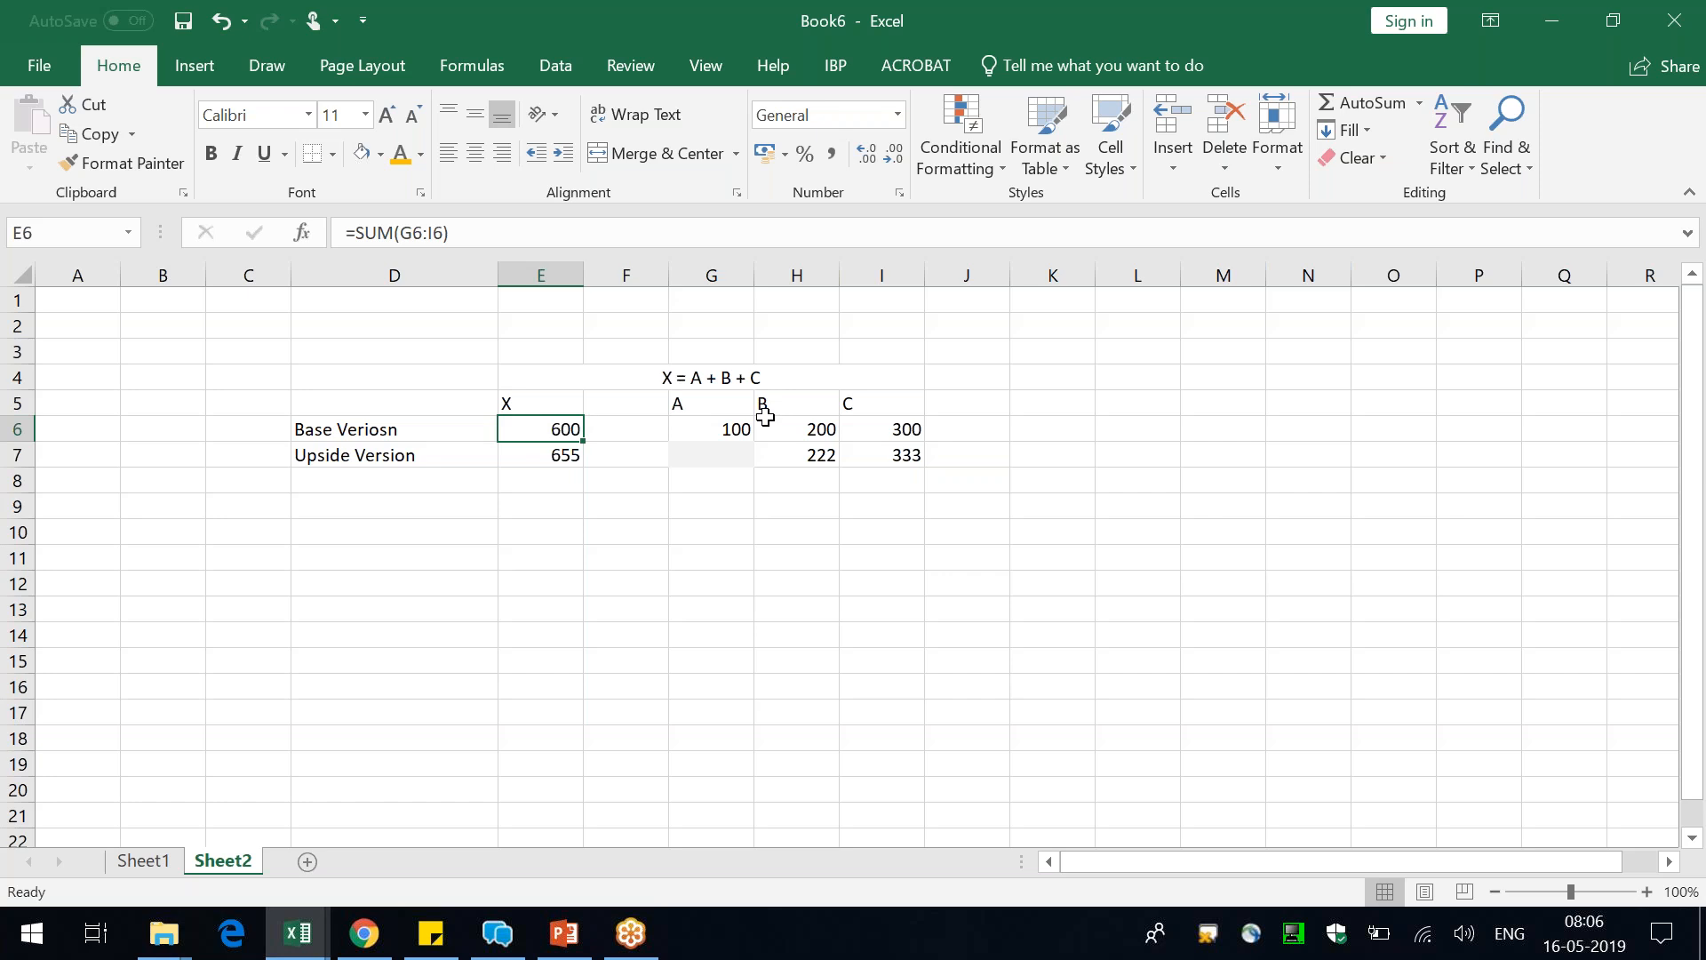
pyautogui.click(720, 406)
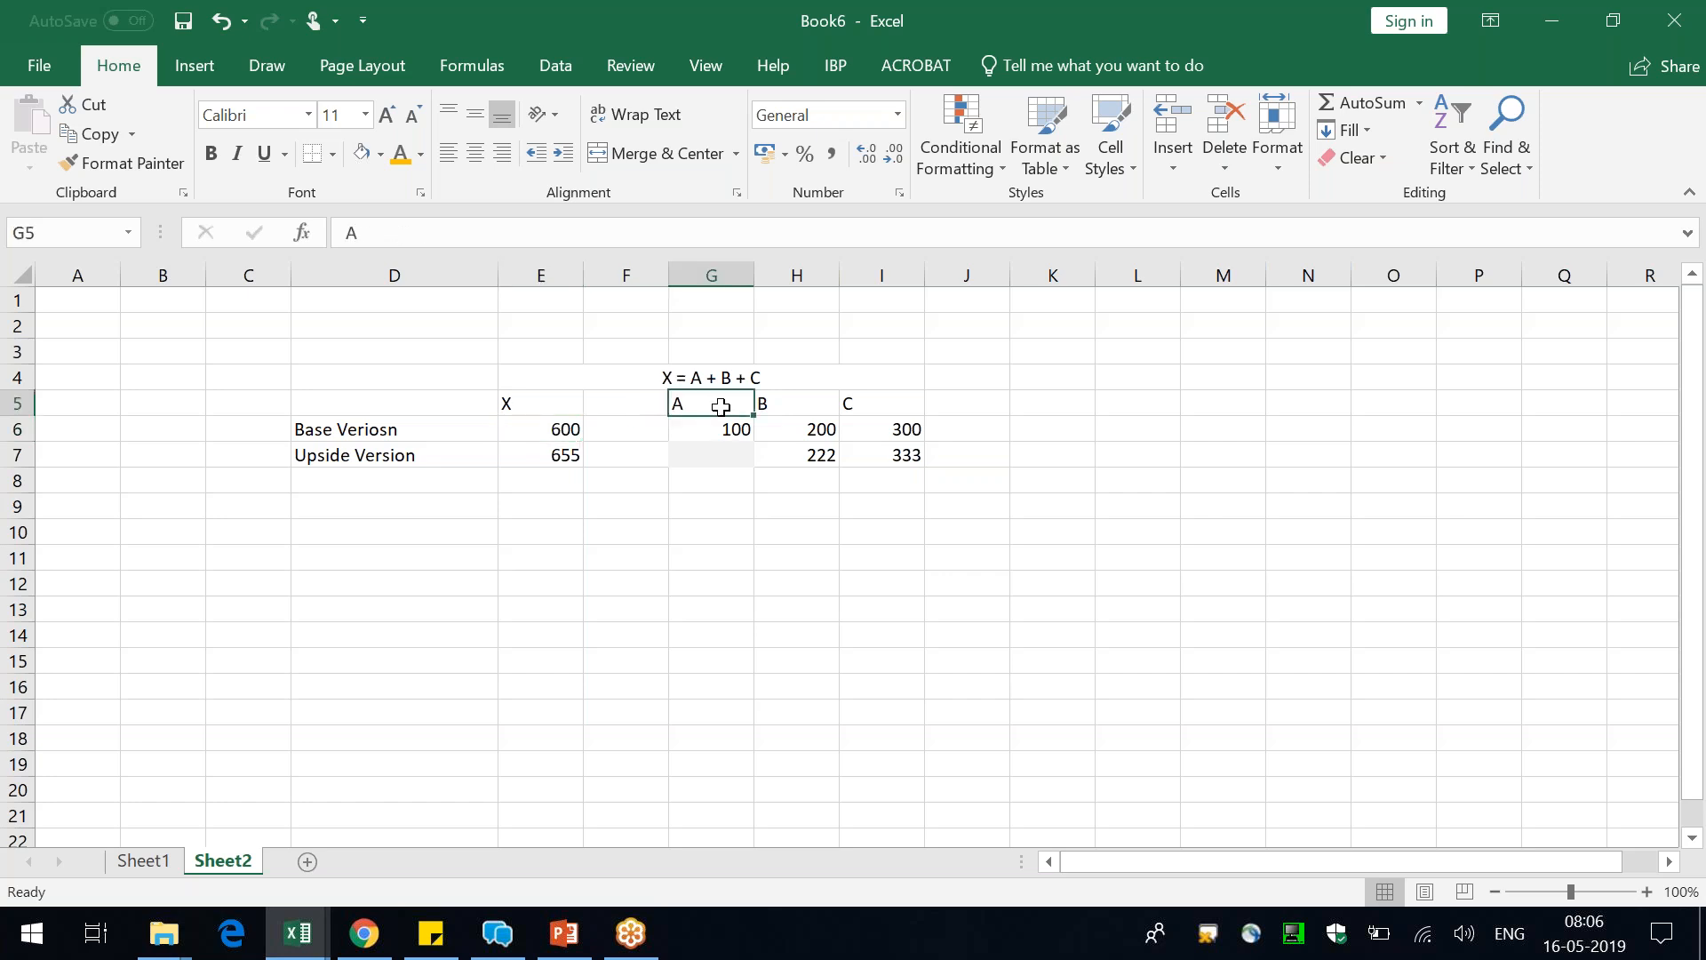
pyautogui.click(728, 457)
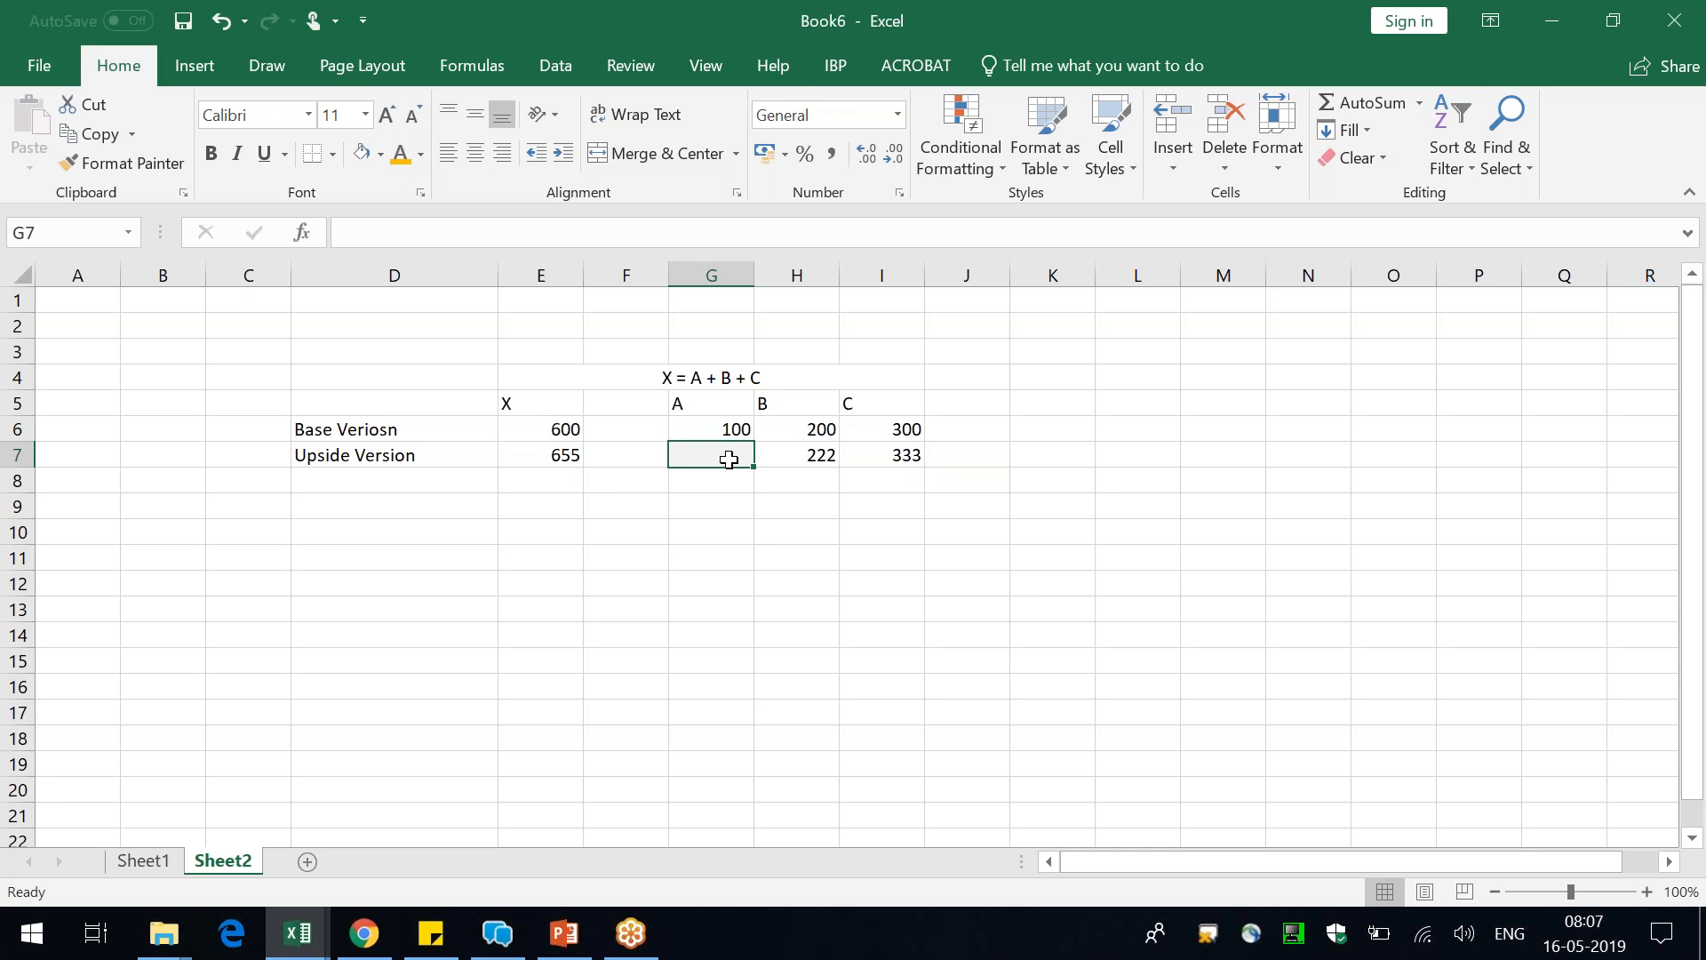
# Switch to PowerPoint and present the Creating VERSIONS slide with the pen pointer active
pyautogui.hotkey('alt', 'Tab')
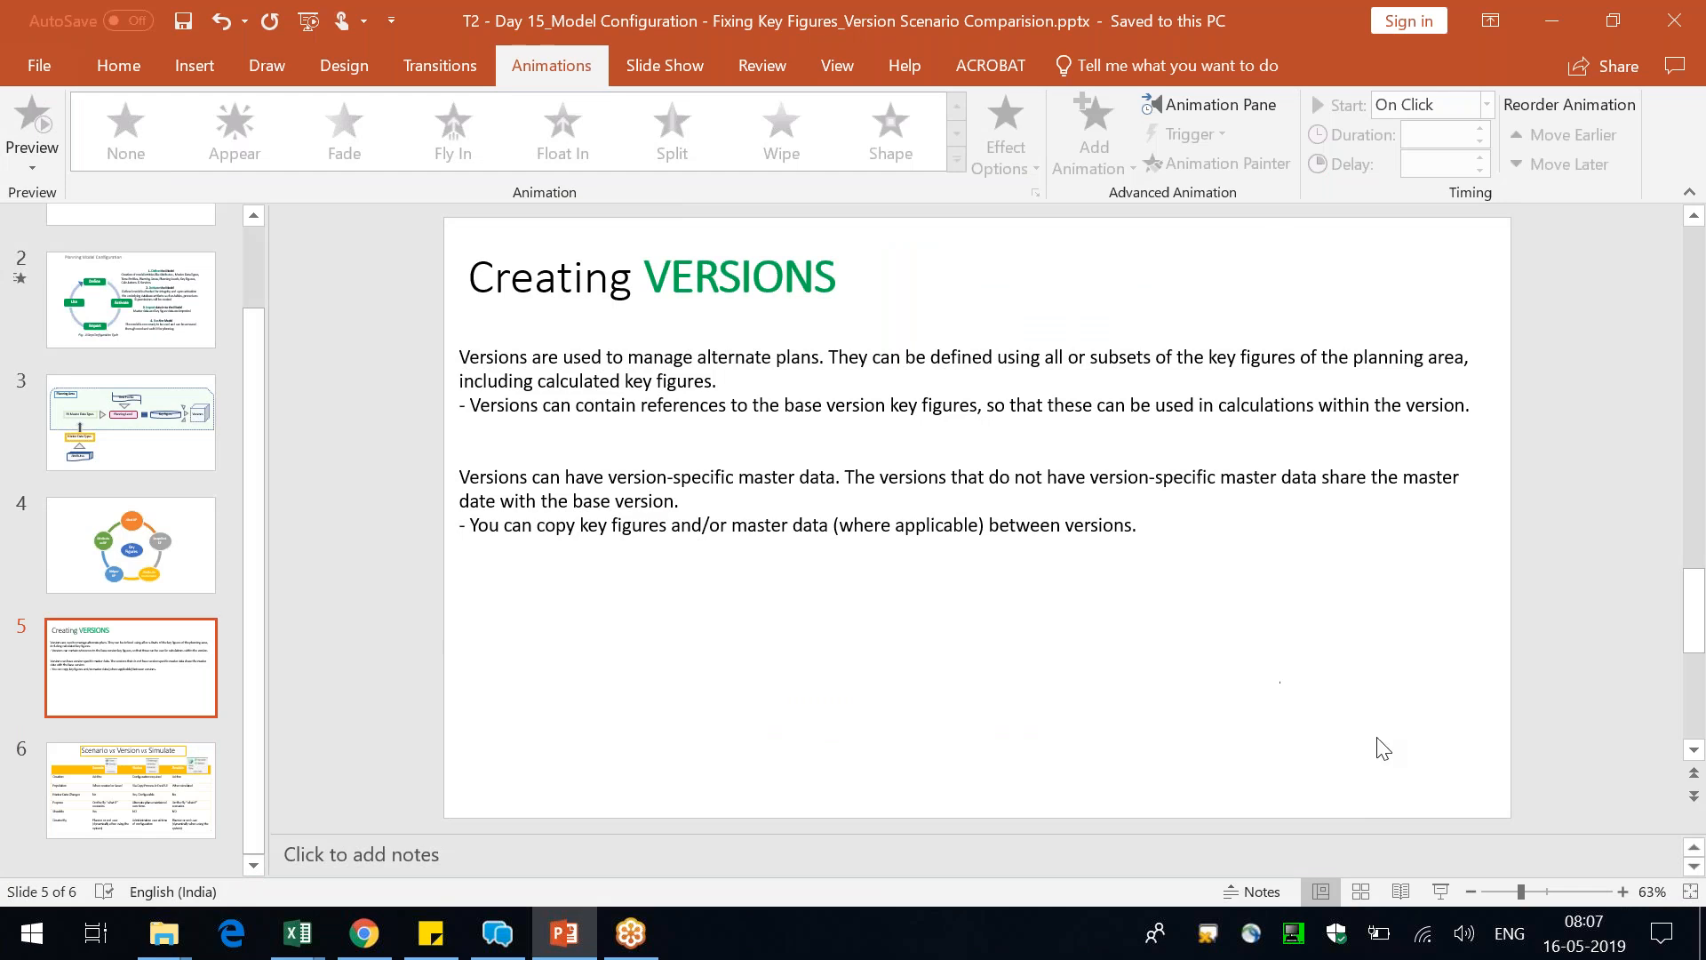
pyautogui.click(1444, 889)
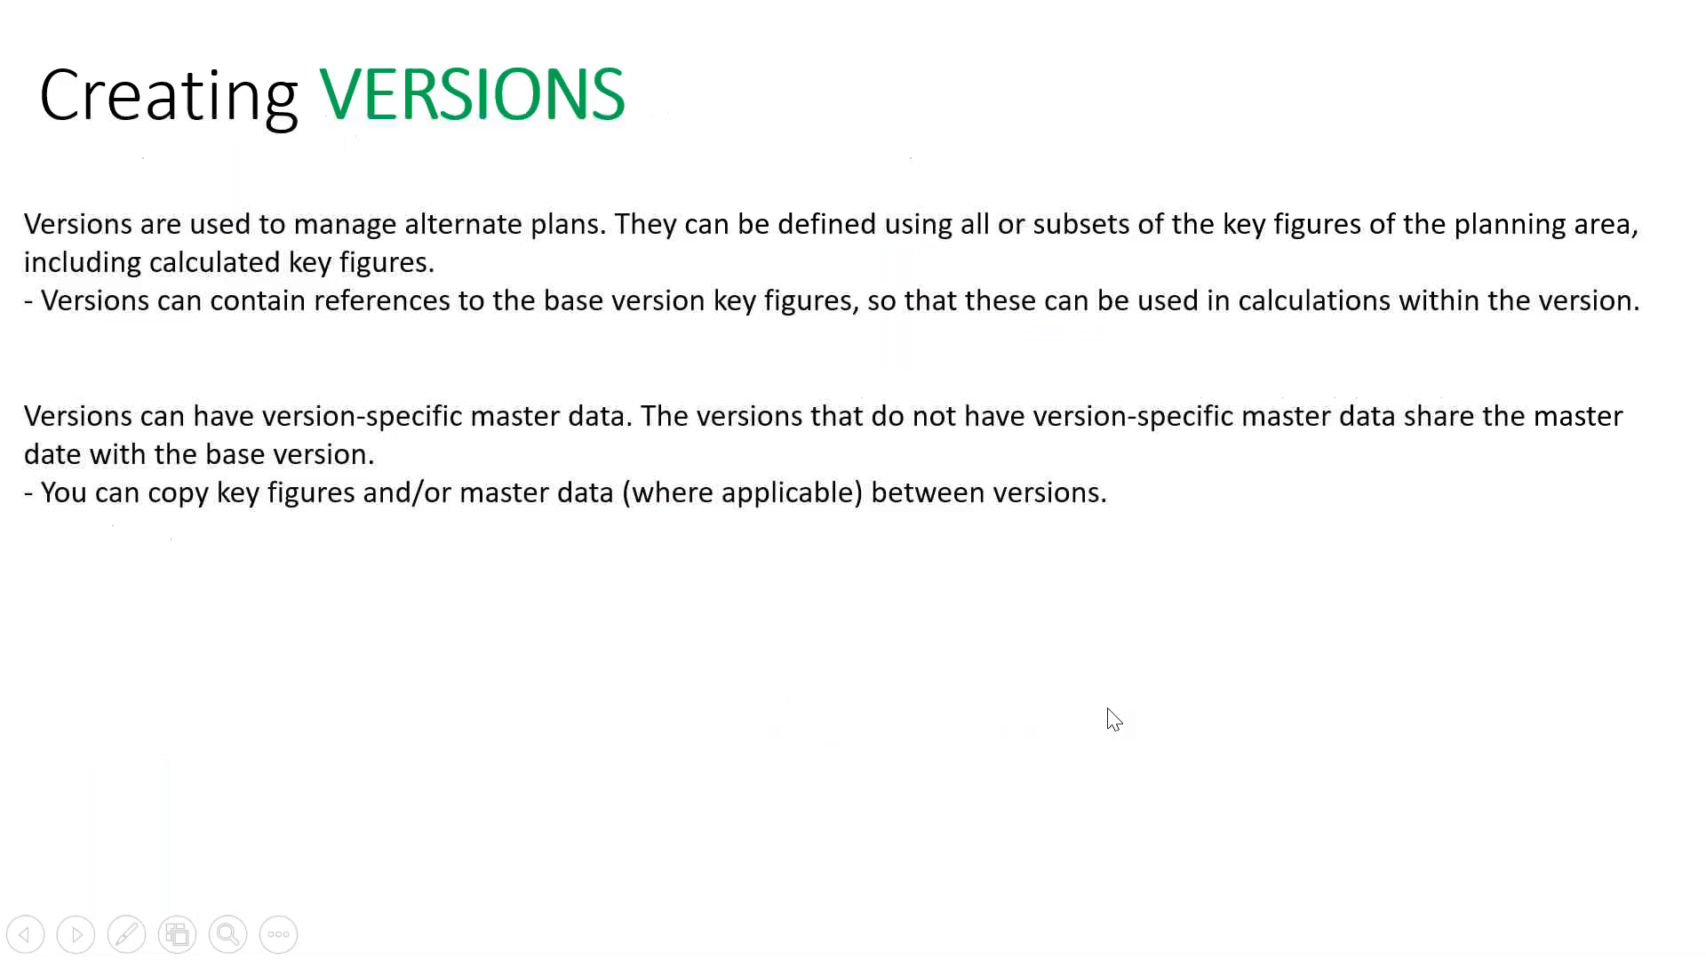
pyautogui.rightClick(1108, 713)
pyautogui.moveTo(1242, 590)
pyautogui.click(1398, 627)
# Underline the slide's phrases on version-specific master data and copying between versions, advance to slide 6, and end the slide show
pyautogui.moveTo(274, 439); pyautogui.dragTo(519, 438)
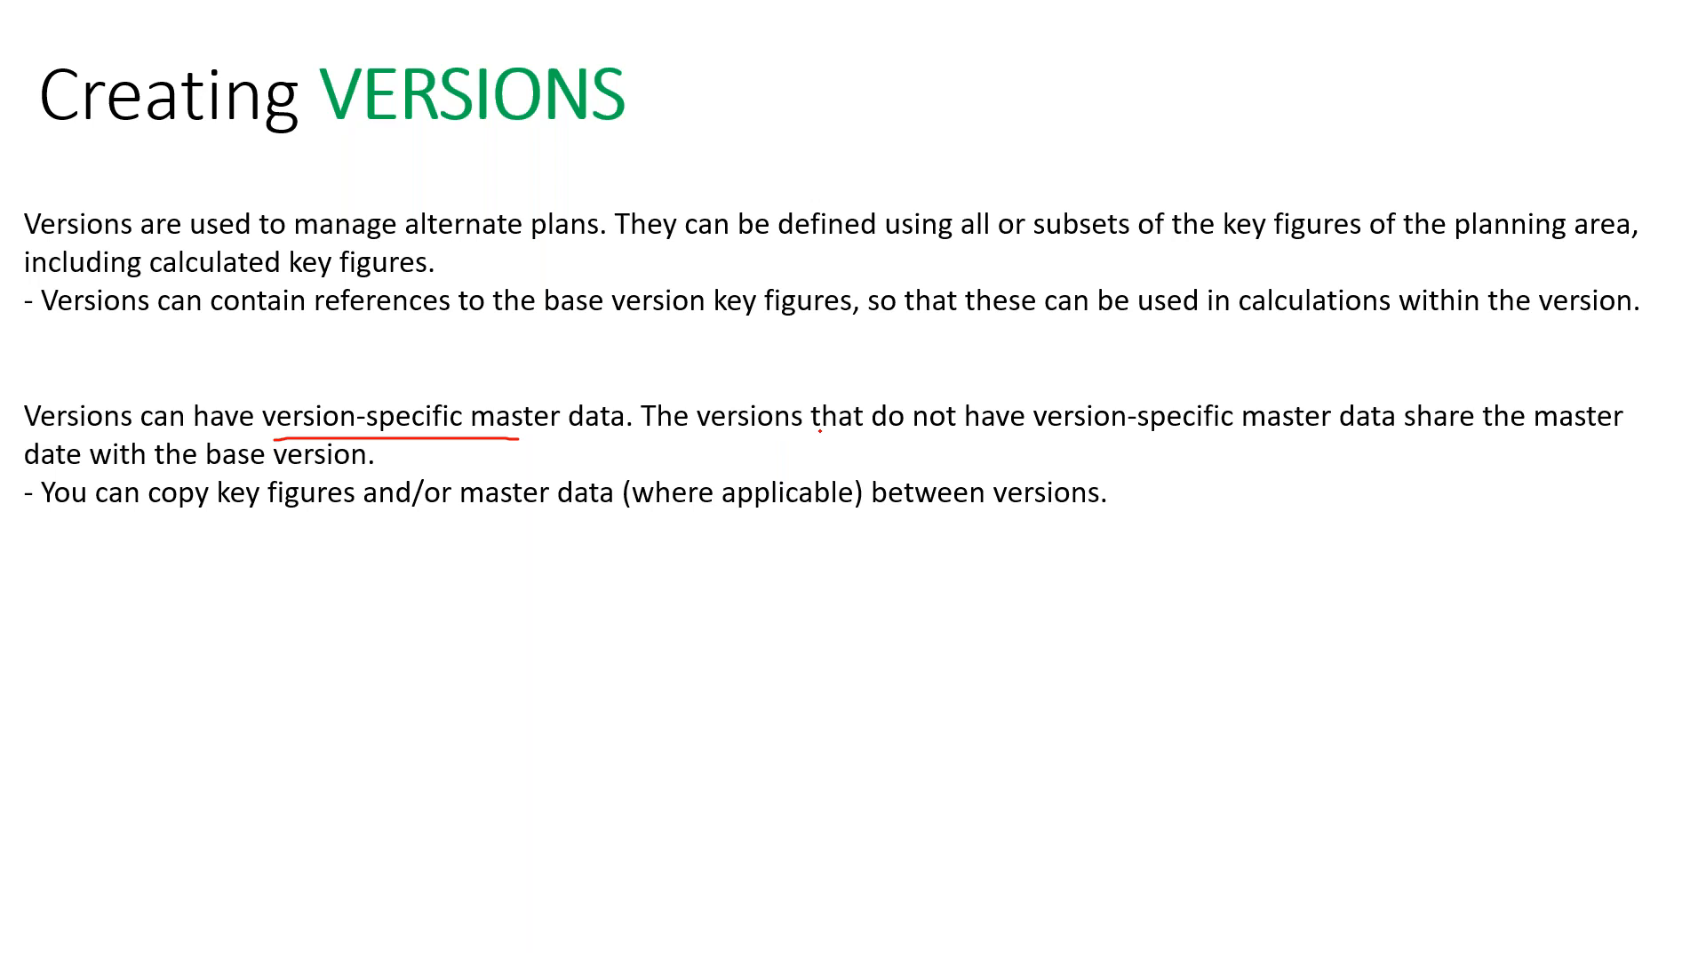
pyautogui.moveTo(379, 455); pyautogui.dragTo(406, 448)
pyautogui.moveTo(238, 521); pyautogui.dragTo(289, 520)
pyautogui.moveTo(481, 521); pyautogui.dragTo(529, 521)
pyautogui.moveTo(909, 513); pyautogui.dragTo(981, 510)
pyautogui.press('Right')
pyautogui.press('Escape')
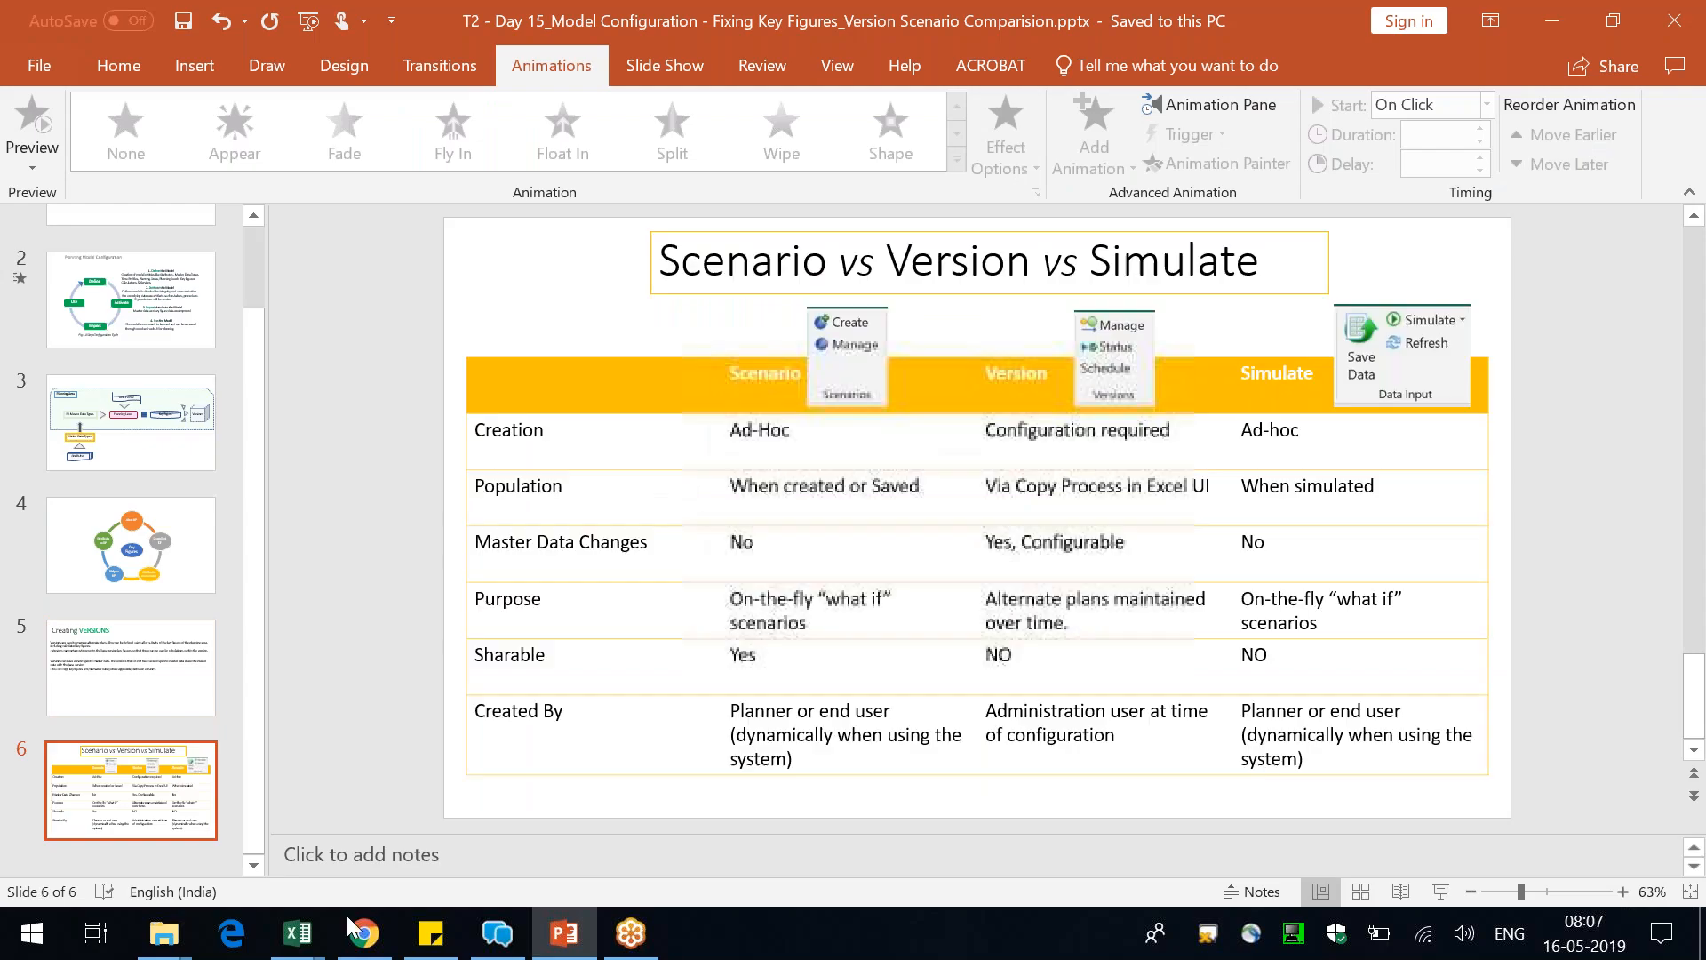
# Switch to Chrome and load IBP Configuration in the second browser tab while the activation runs in the first
pyautogui.click(363, 949)
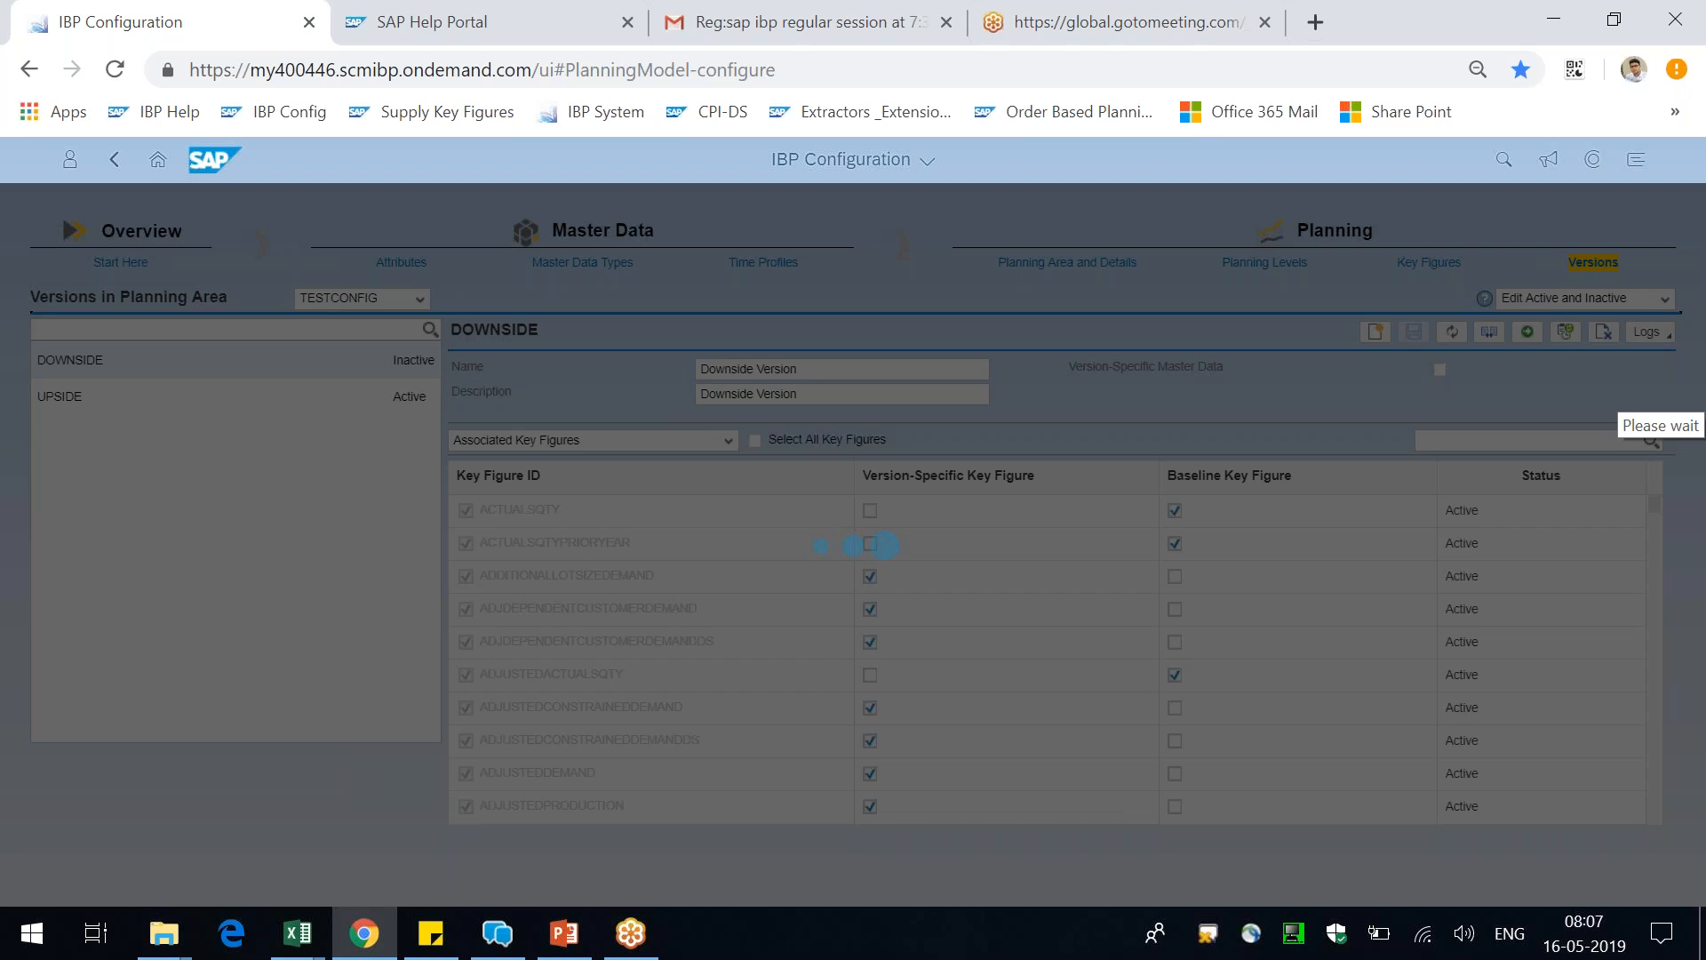
pyautogui.click(477, 13)
pyautogui.click(284, 18)
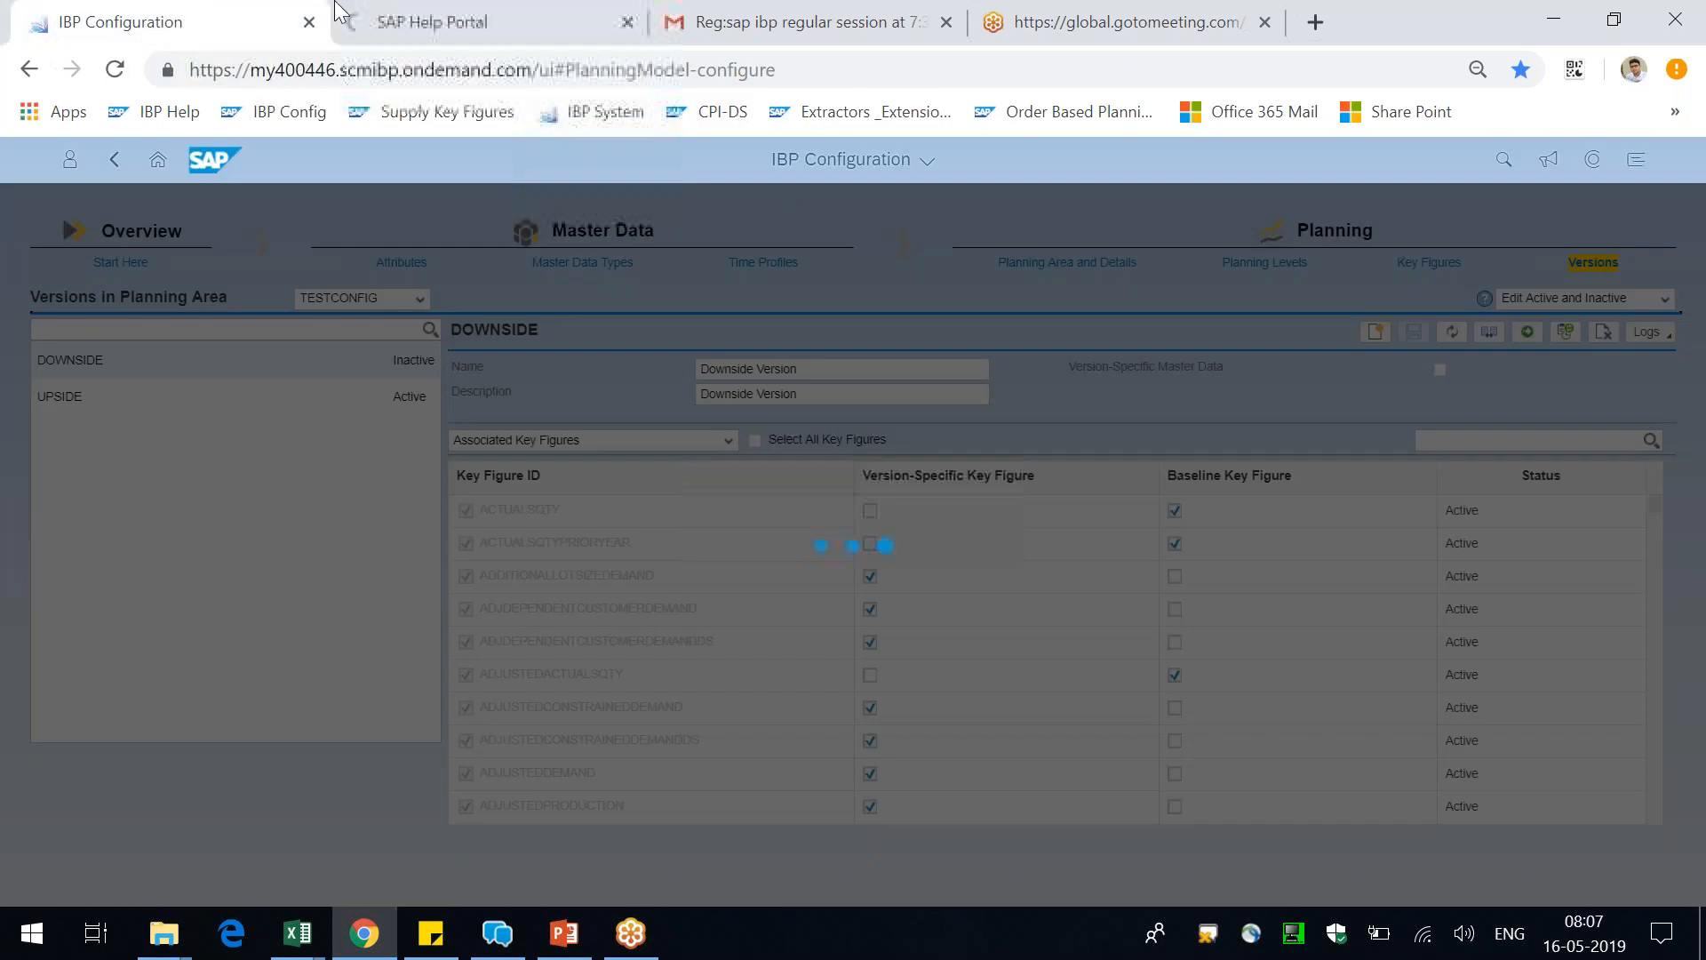
pyautogui.click(508, 12)
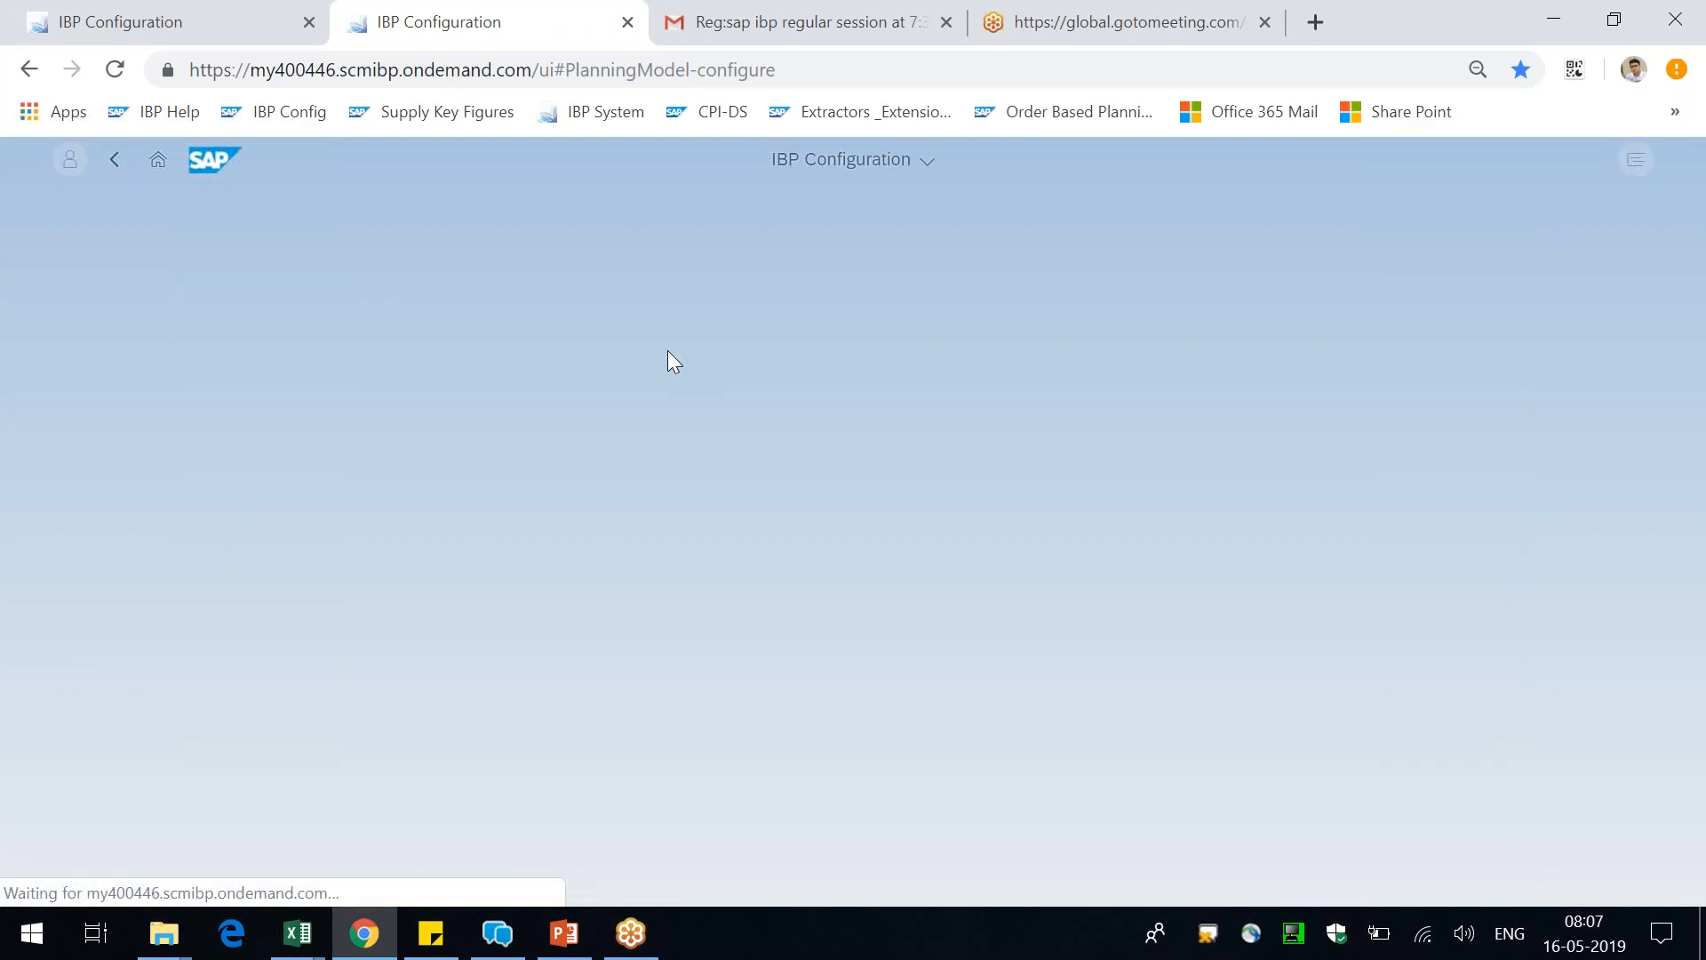
pyautogui.click(195, 12)
pyautogui.click(364, 16)
pyautogui.click(121, 17)
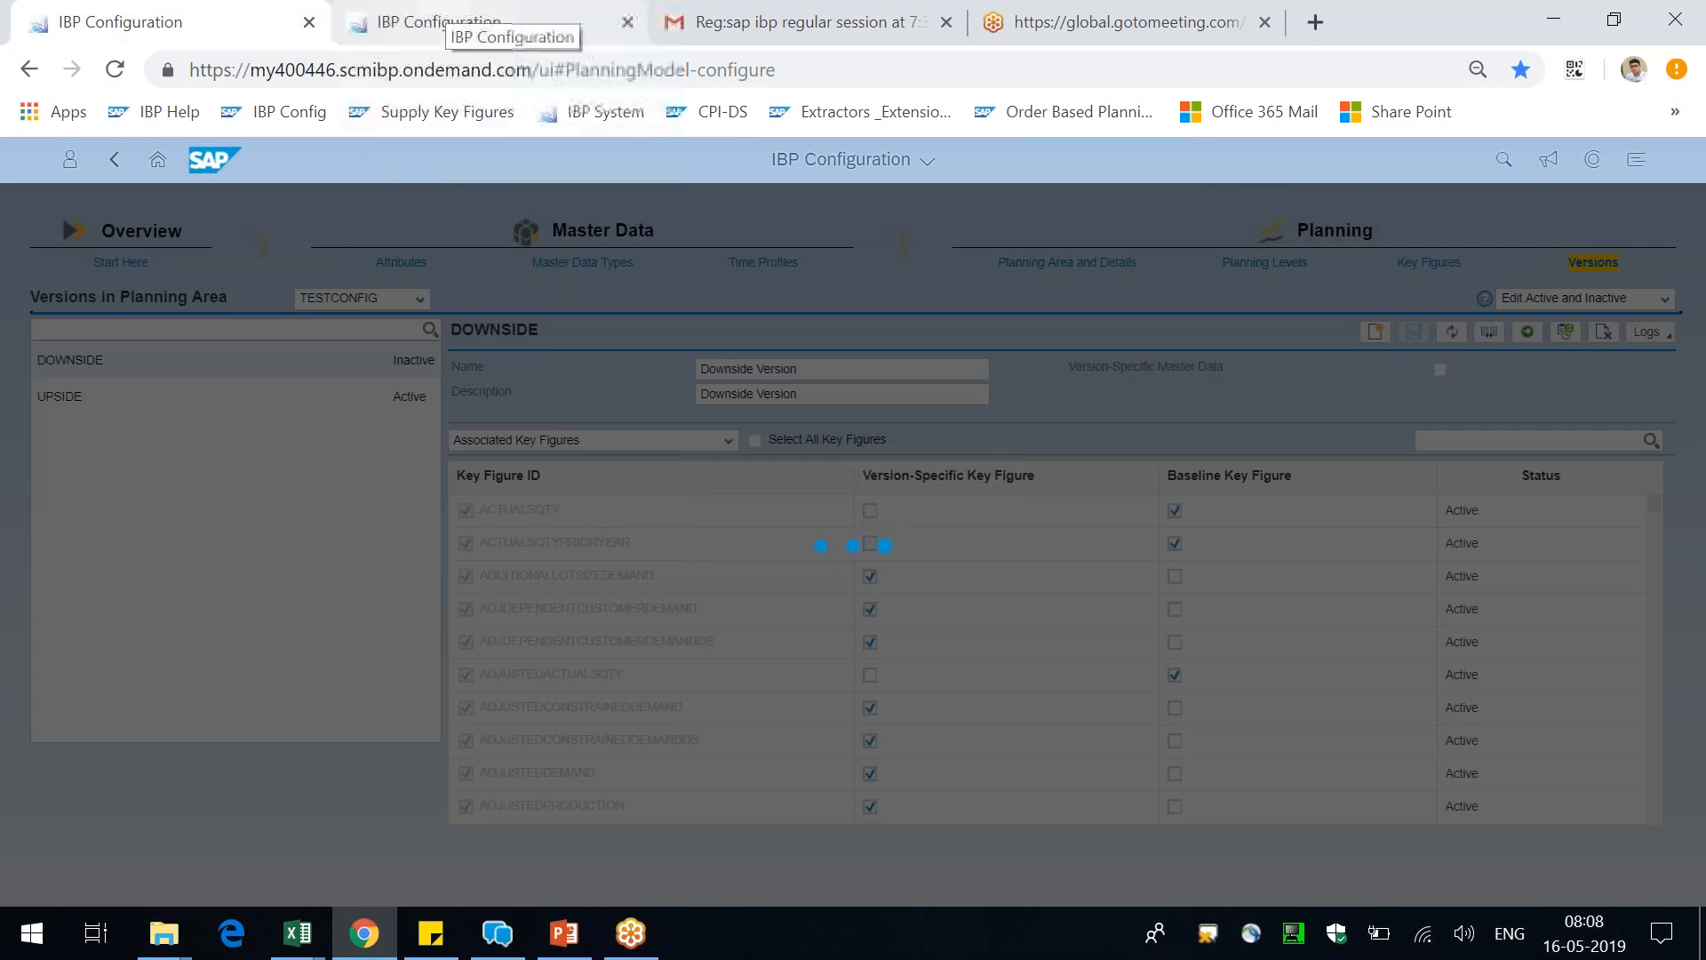
pyautogui.click(444, 19)
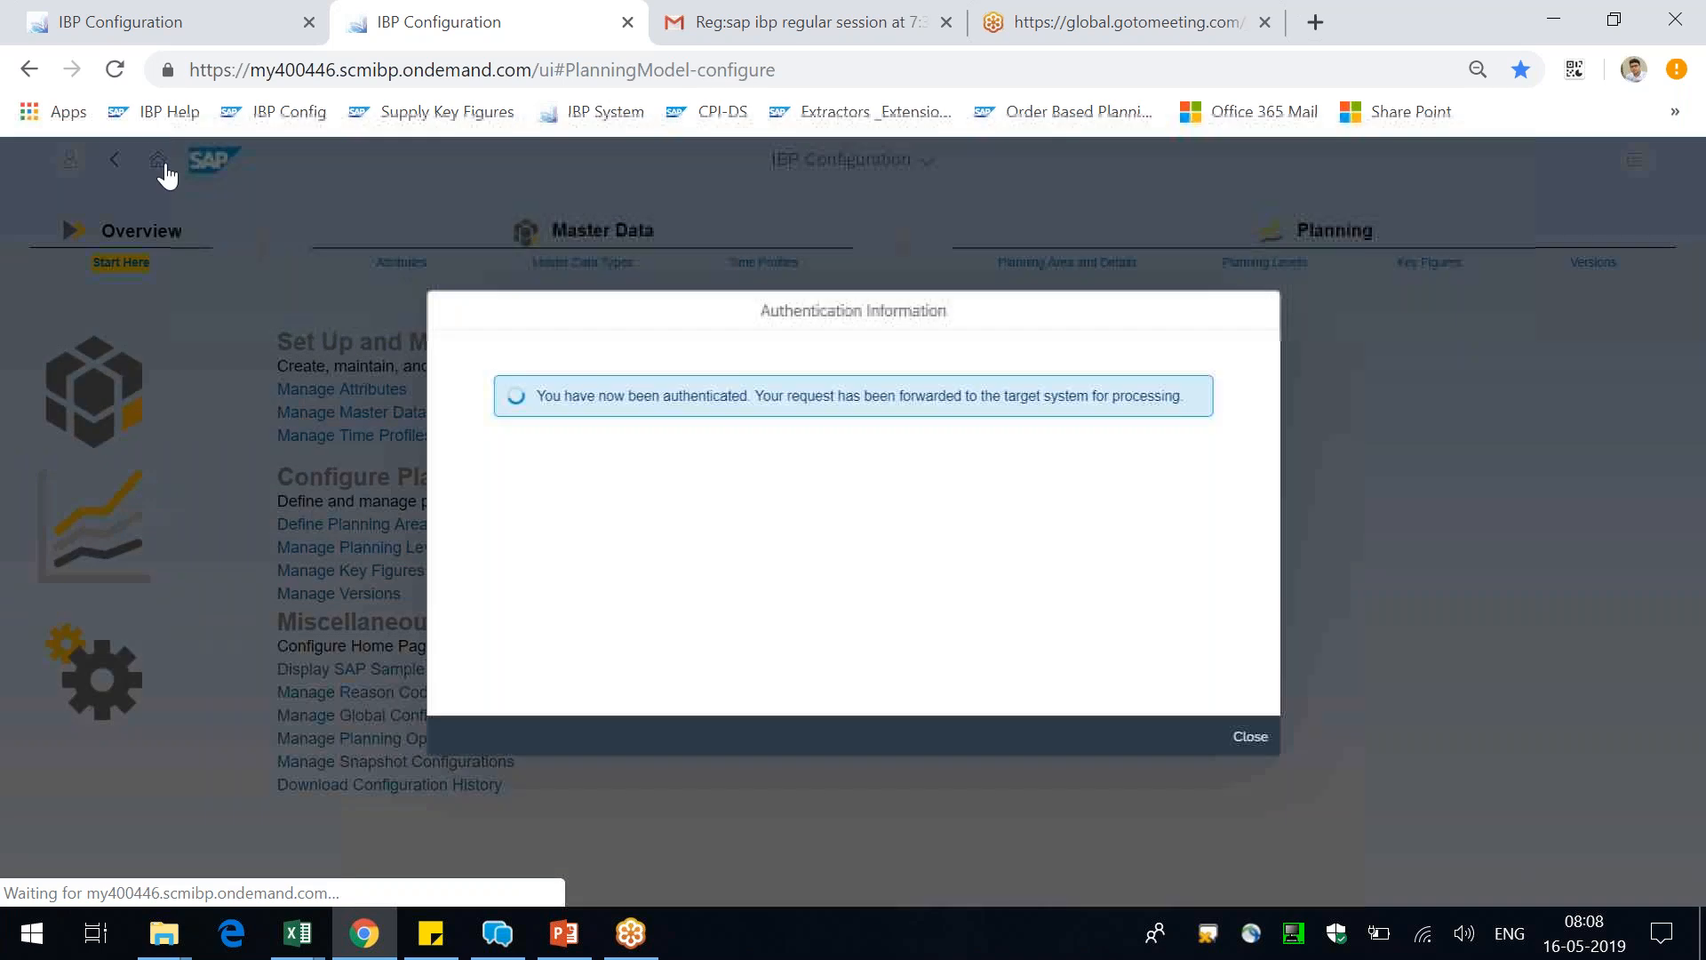
# Go to the home page in the second browser tab and open Application Logs
pyautogui.click(158, 160)
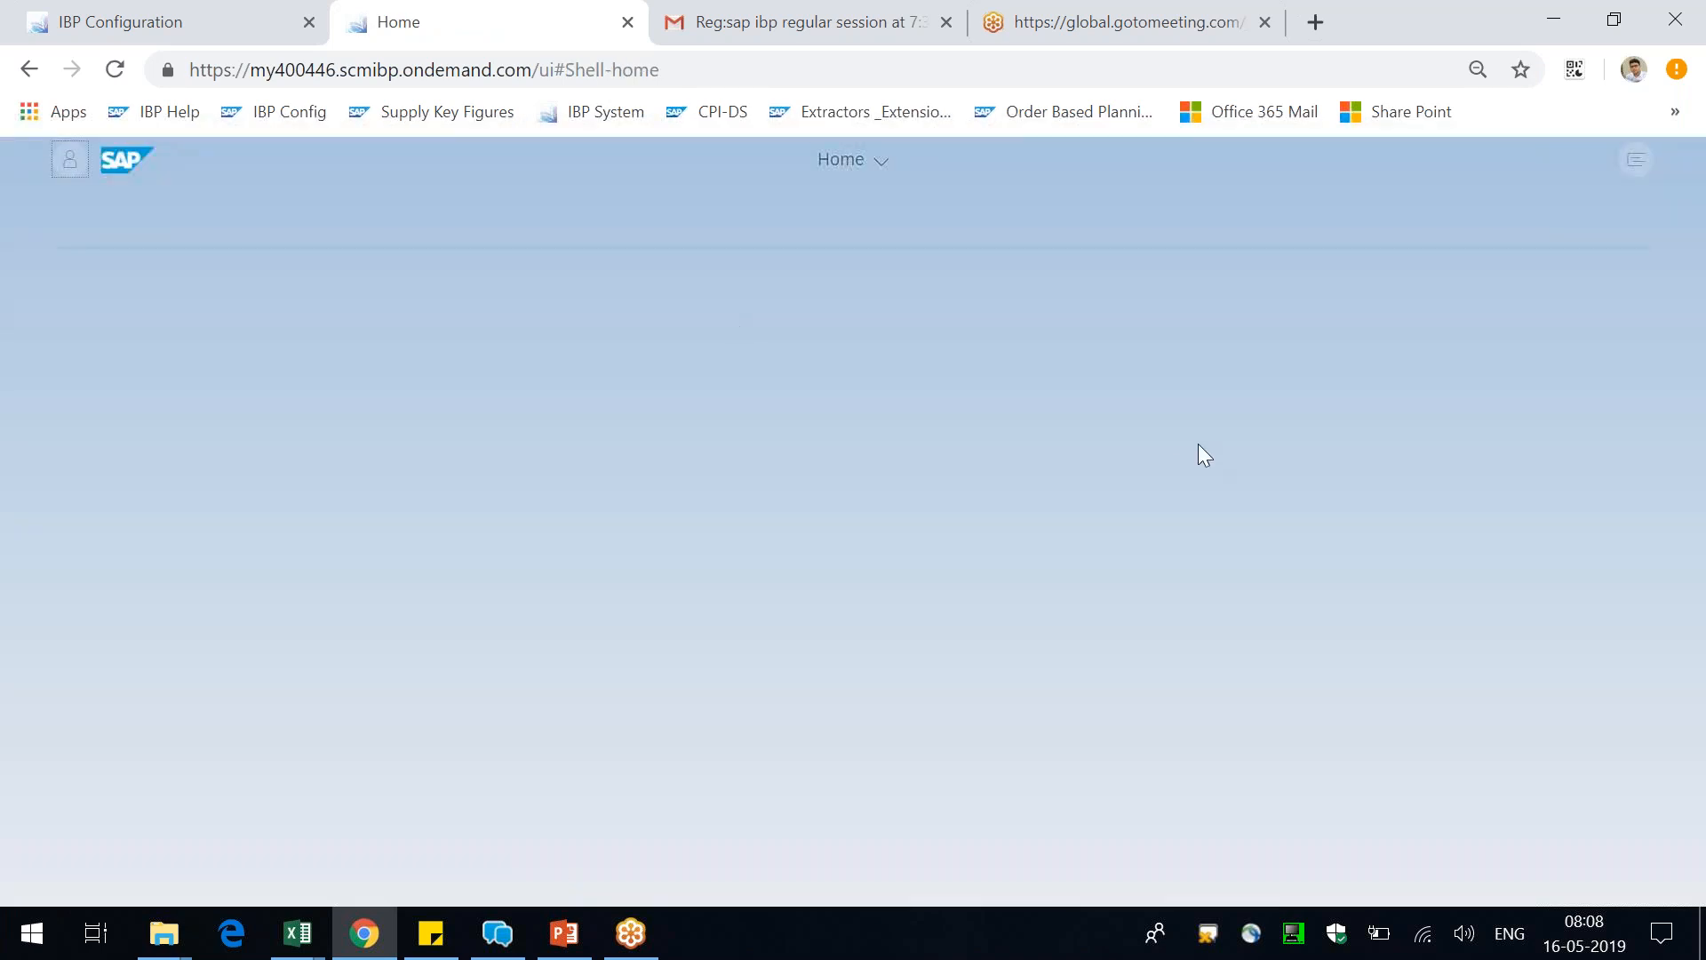
pyautogui.click(1425, 763)
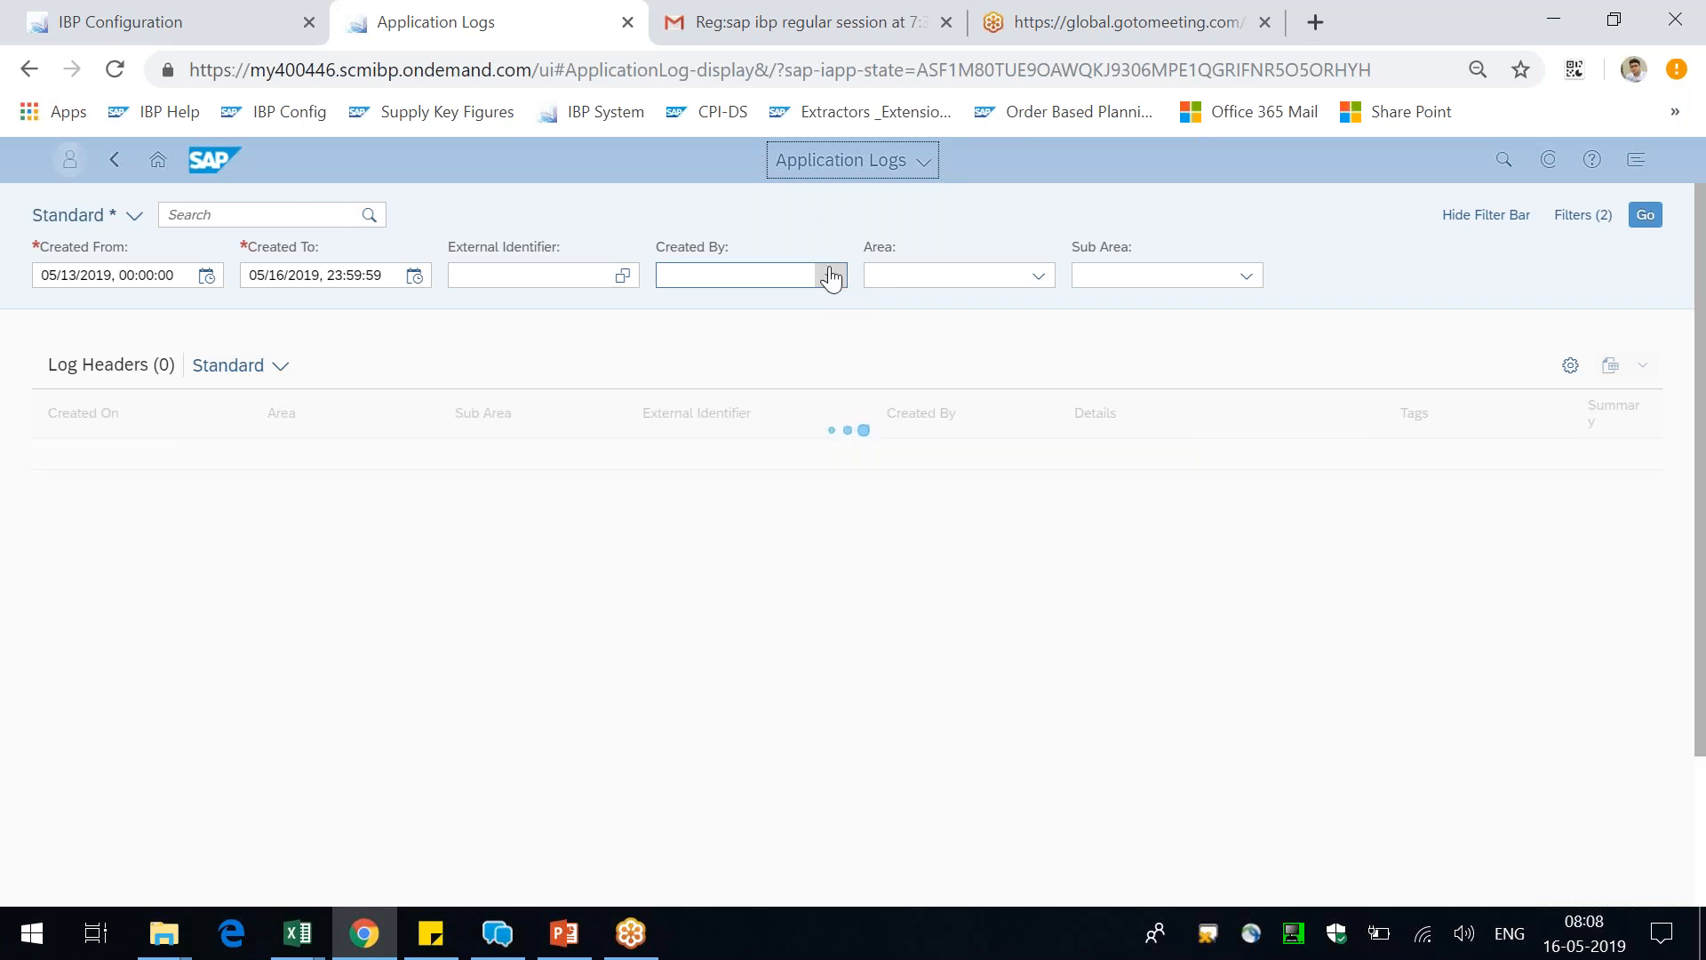
pyautogui.click(179, 16)
pyautogui.click(453, 13)
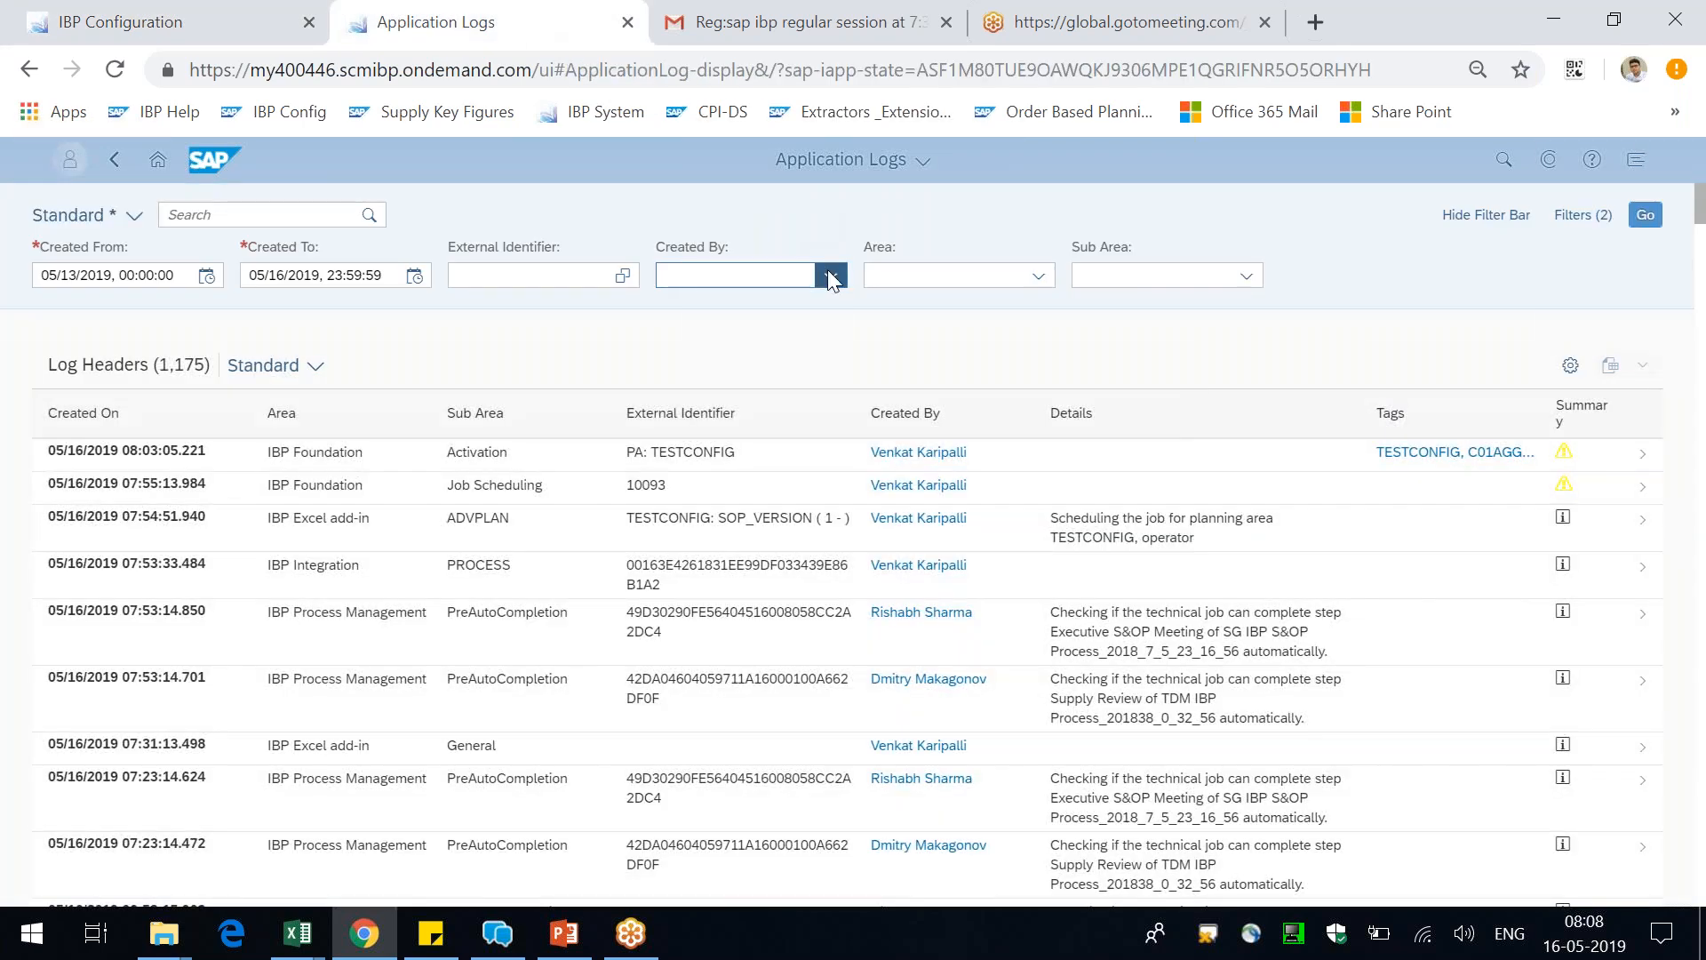
# Open the TESTCONFIG activation log of 05/16/2019 08:03:05 and examine its messages through to the latest entry
pyautogui.click(1154, 465)
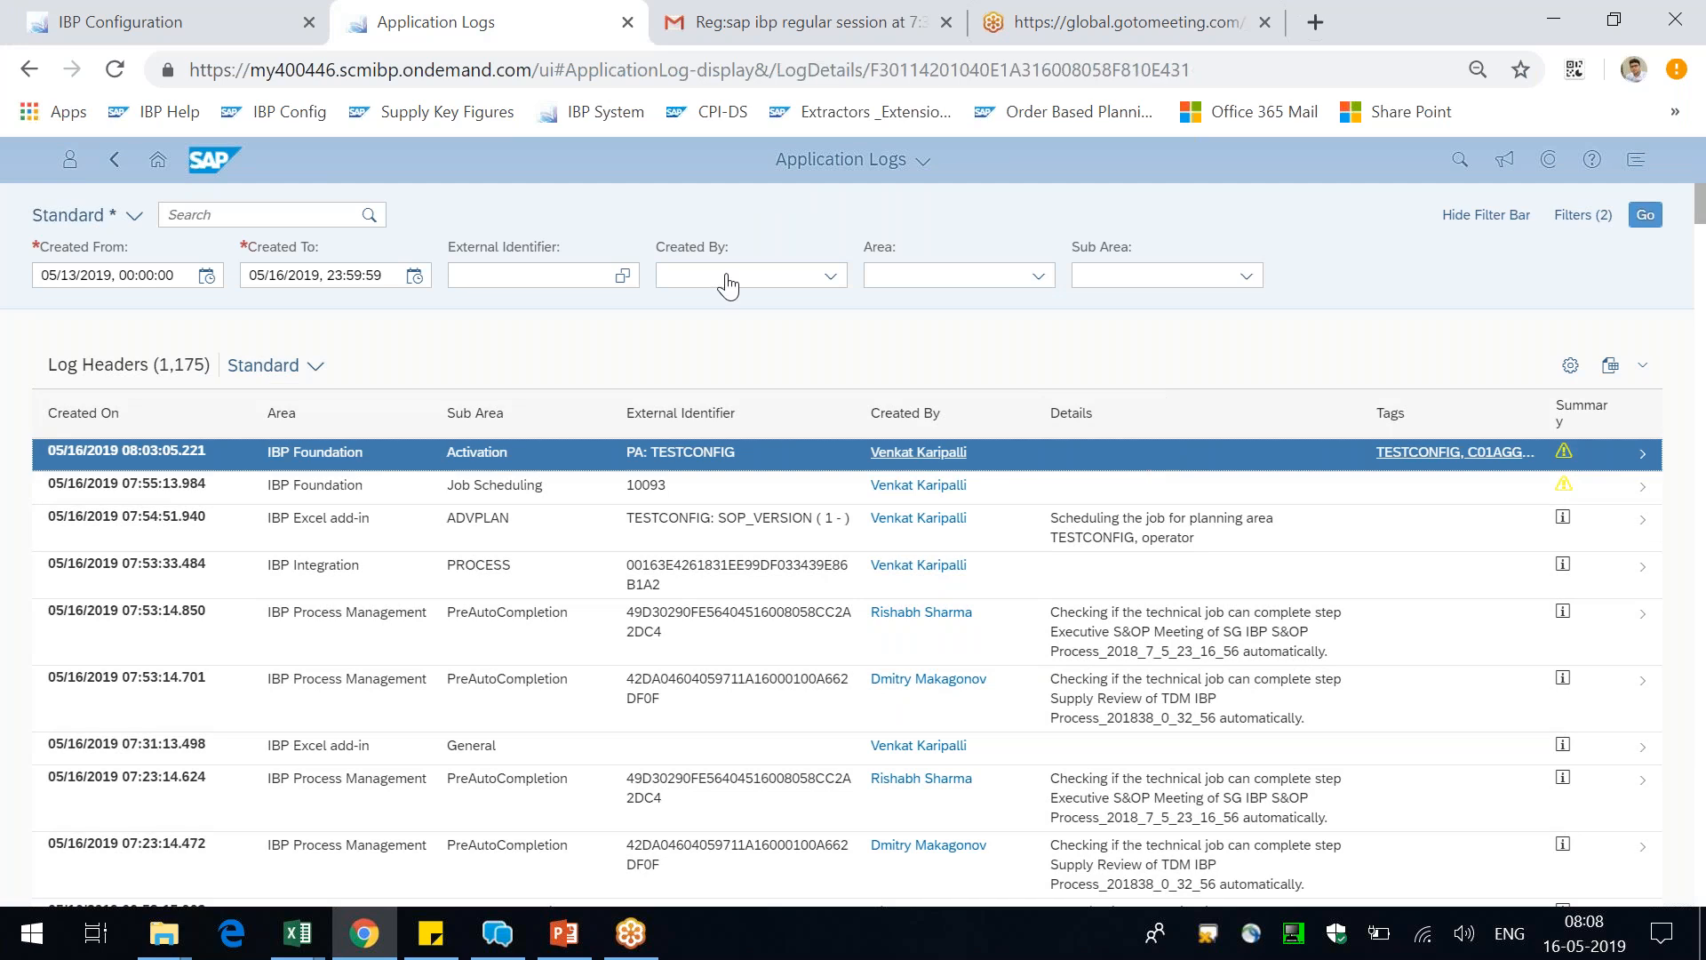
pyautogui.click(1609, 458)
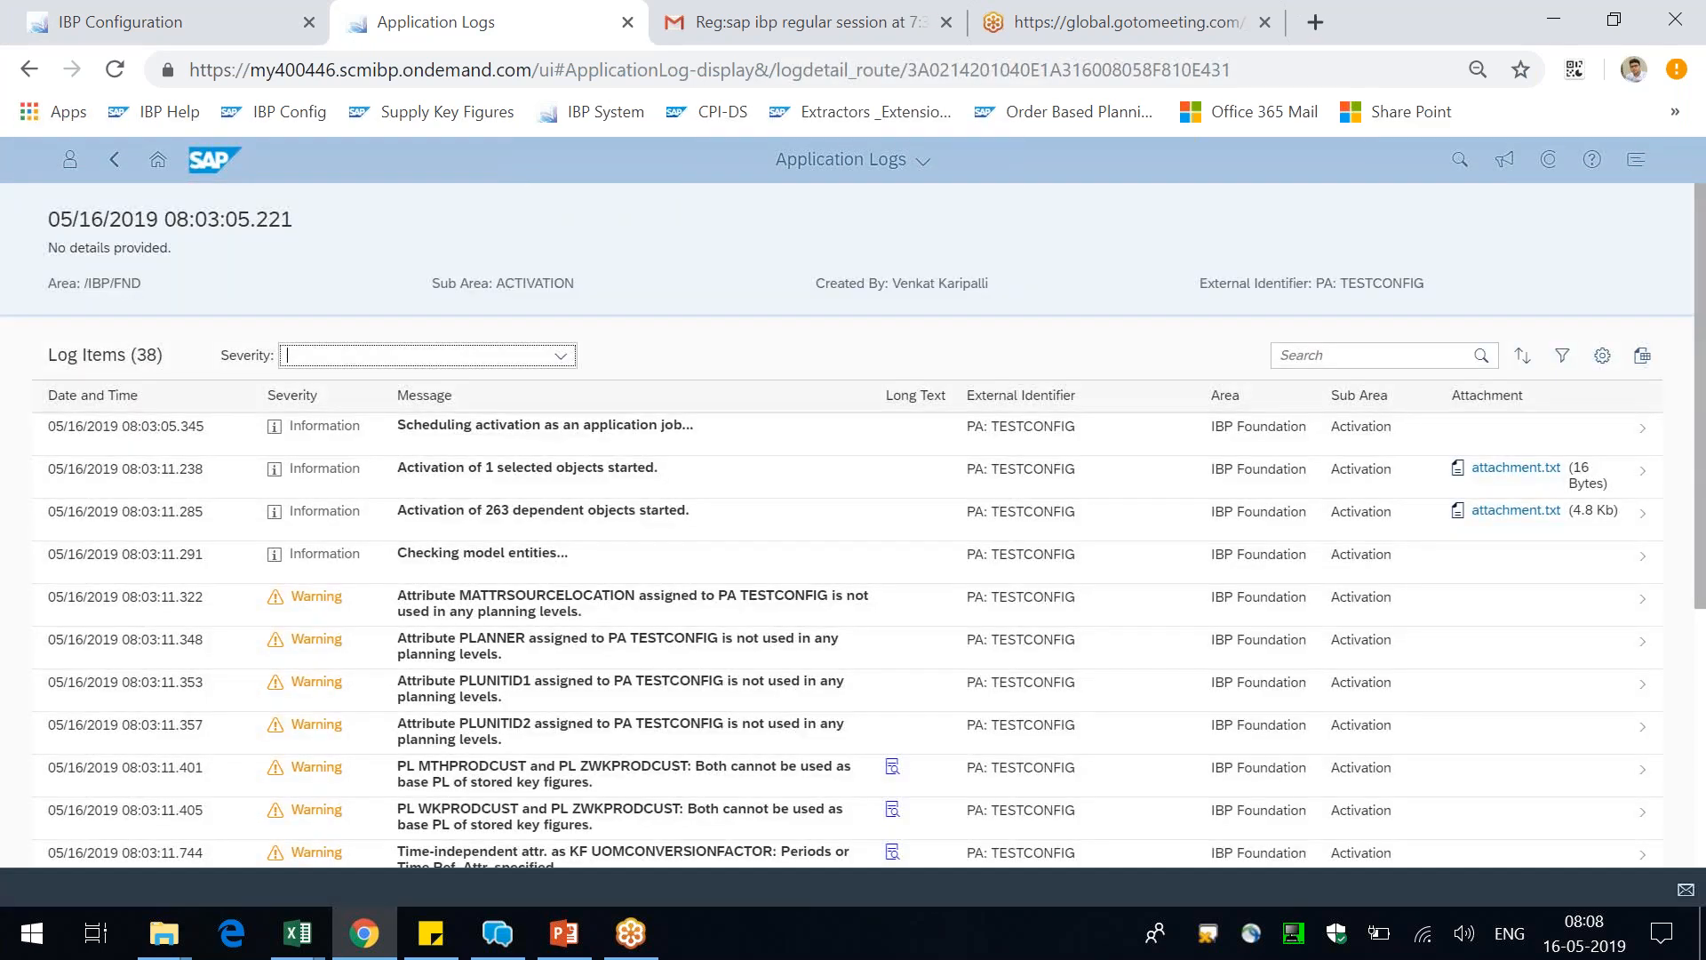
pyautogui.scroll(-5, 853, 525)
pyautogui.click(114, 159)
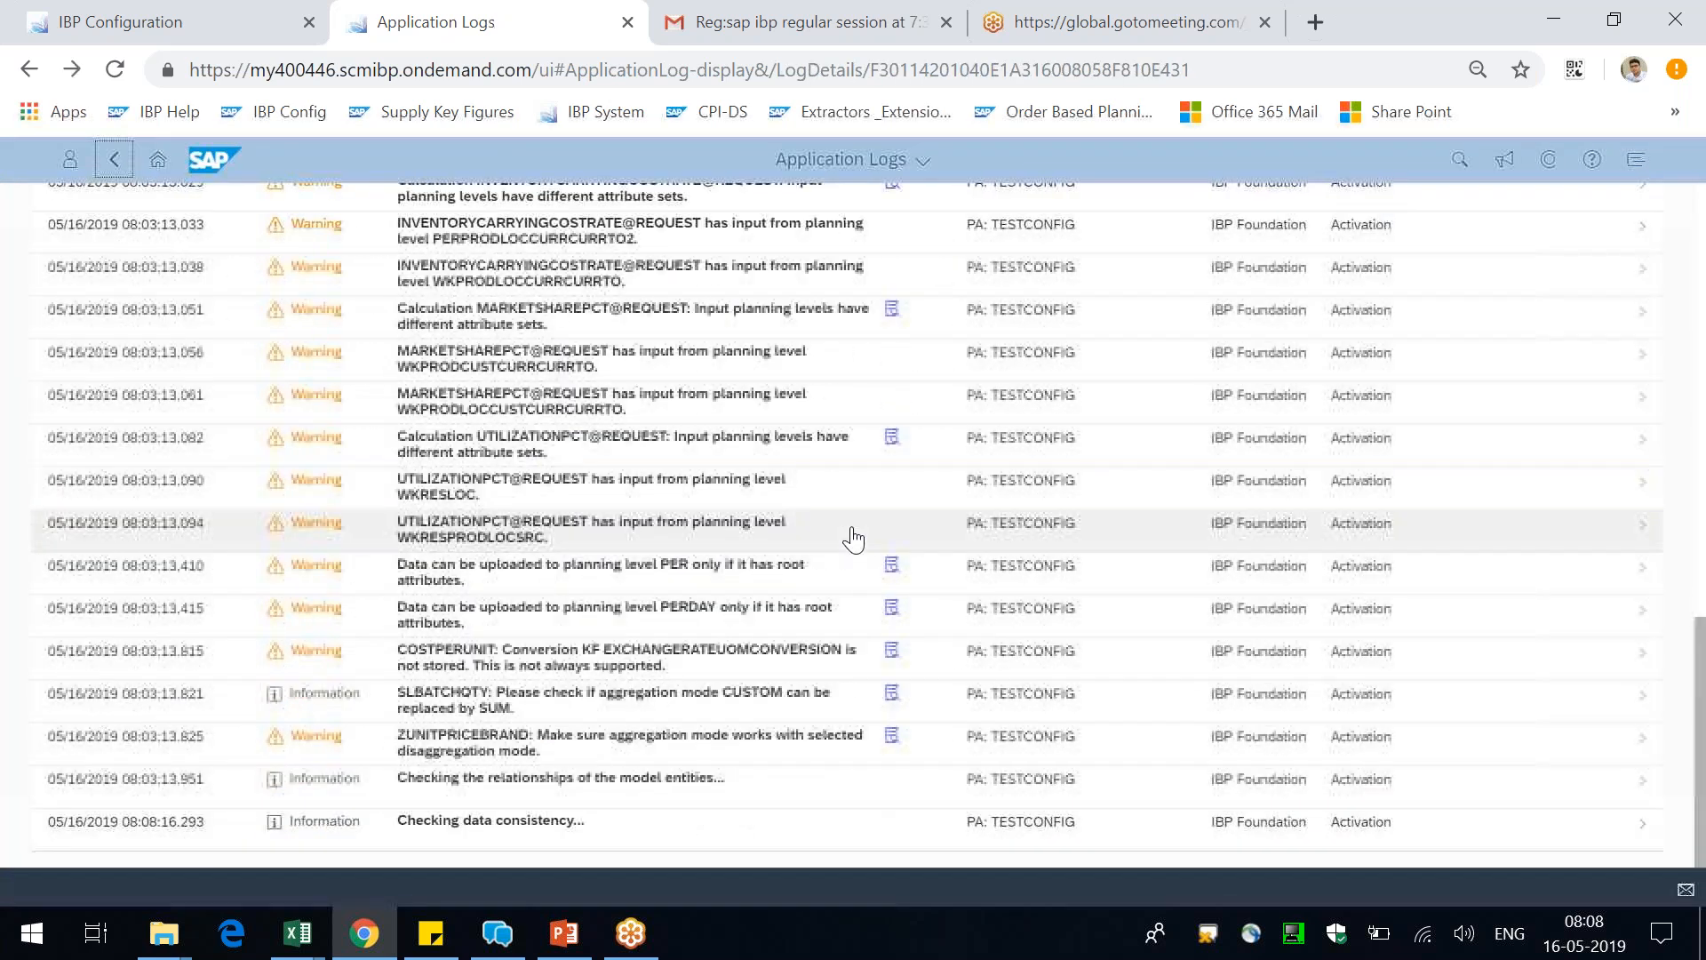
pyautogui.moveTo(521, 820); pyautogui.dragTo(684, 828)
# Switch to PowerPoint, view the Scenario vs Version vs Simulate slide full screen, and end the slide show
pyautogui.hotkey('alt', 'Tab')
pyautogui.hotkey('shift', 'F5')
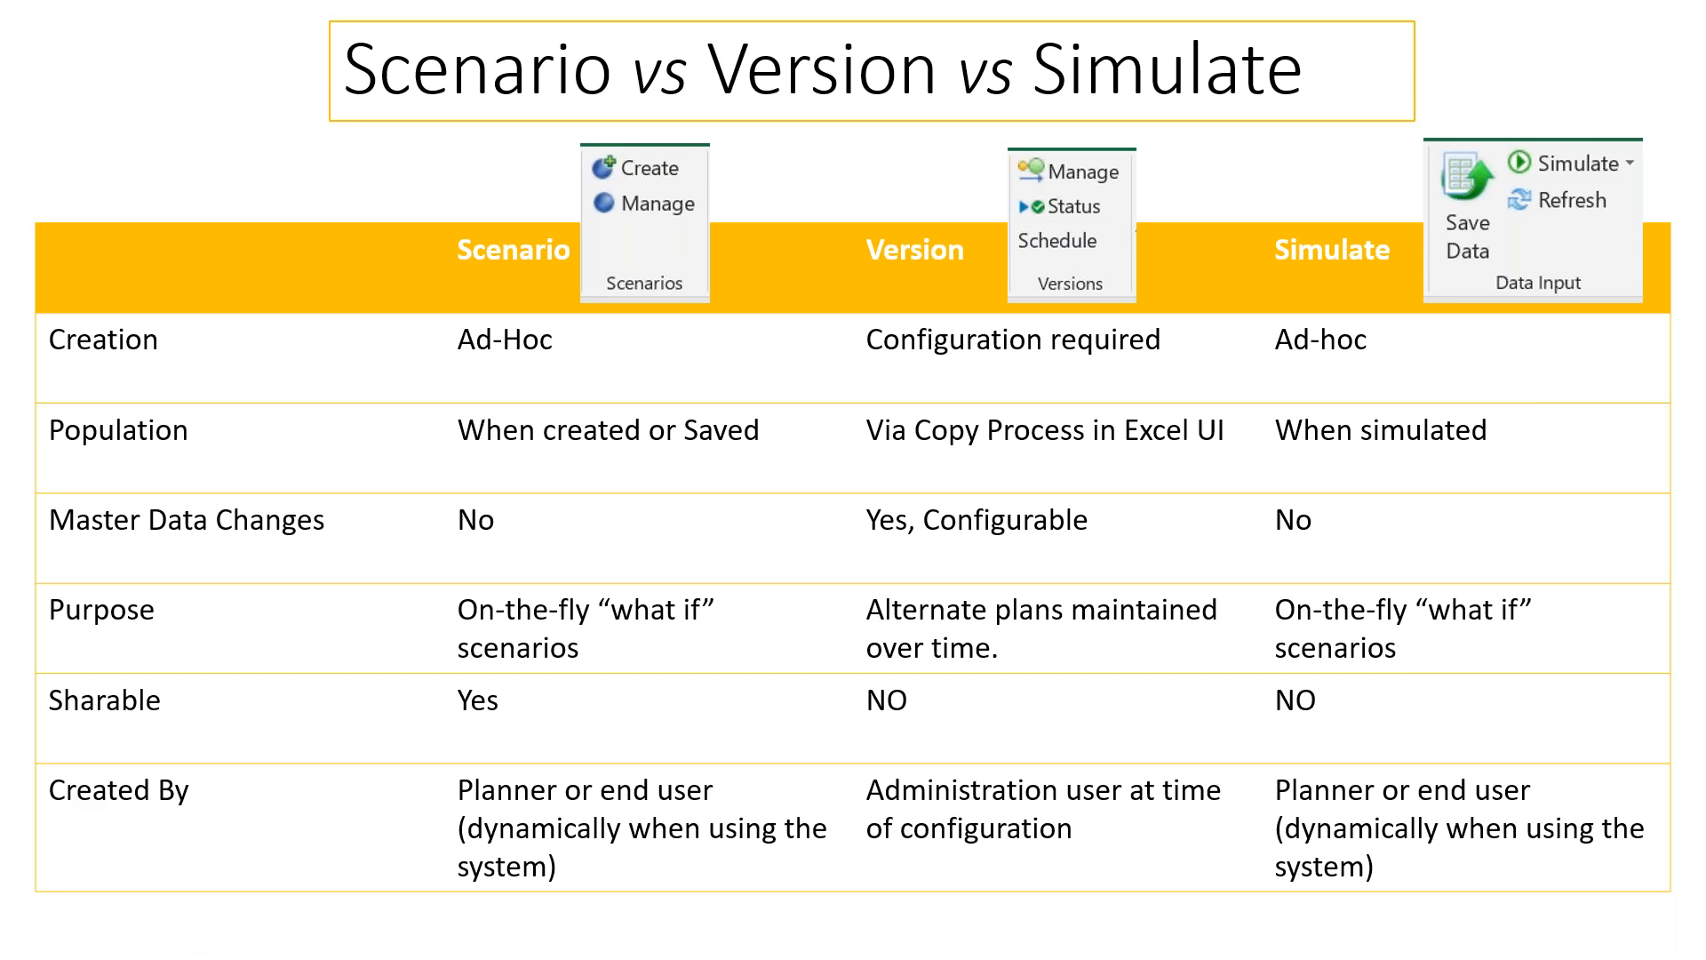
pyautogui.press('Escape')
# Switch to Book6 in Excel, display the IBP commands, and review the Base Version's A, B, C and X values
pyautogui.hotkey('alt', 'Tab')
pyautogui.click(791, 377)
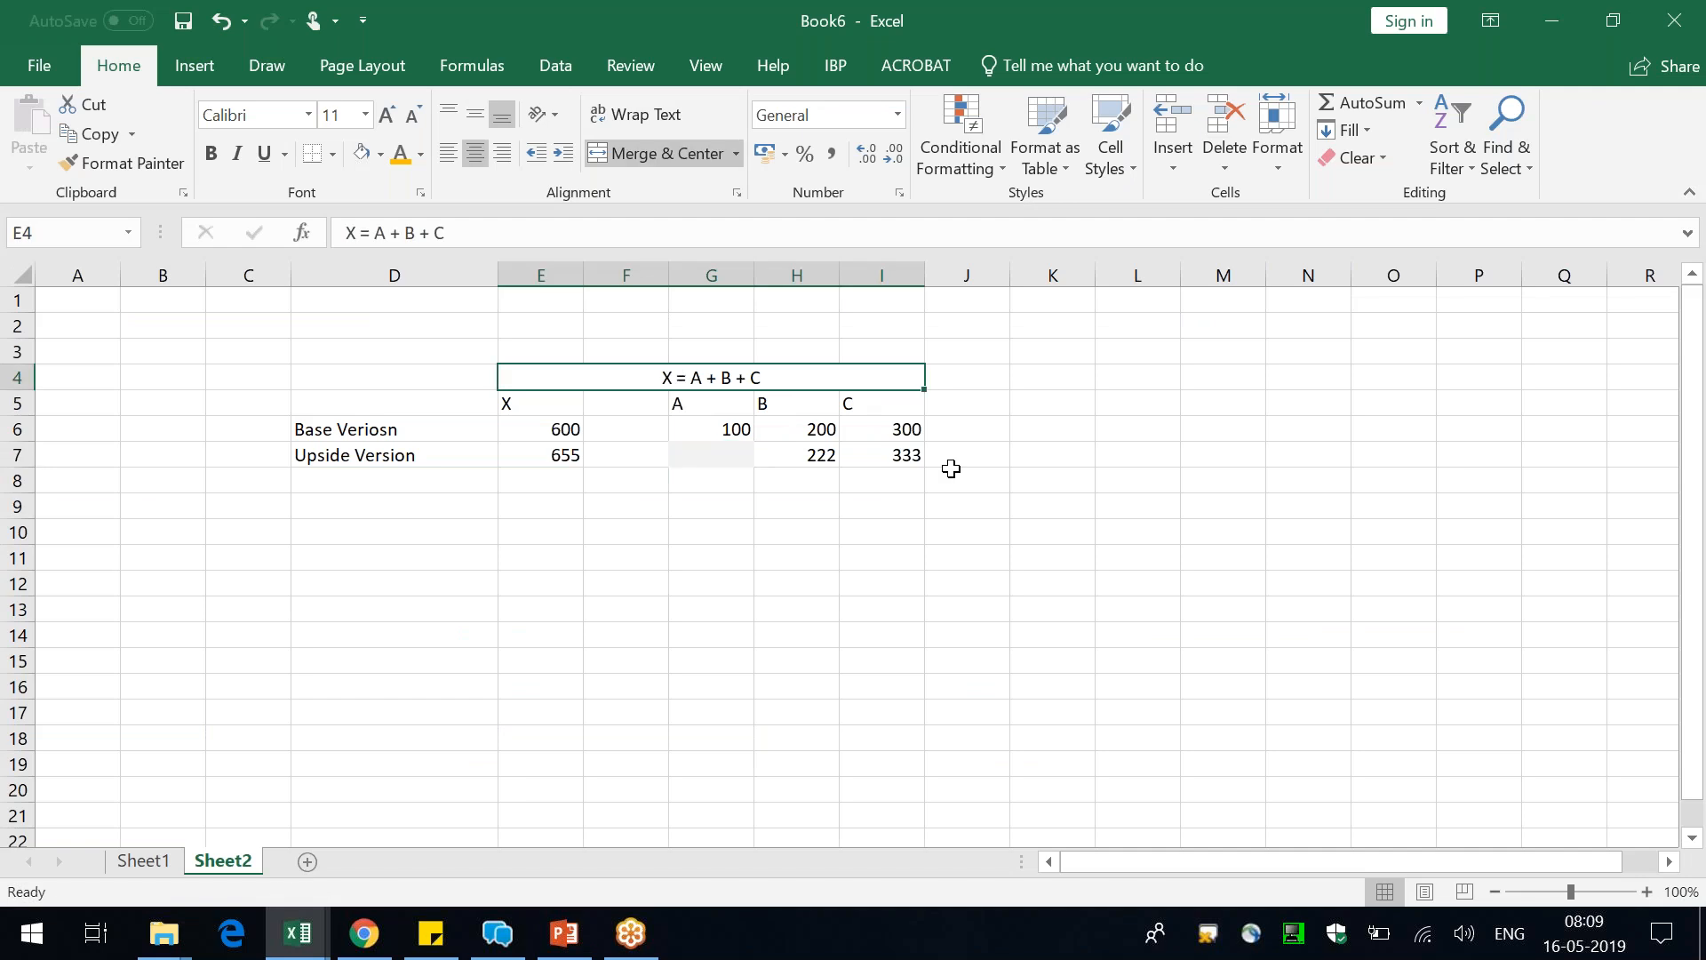
pyautogui.click(847, 61)
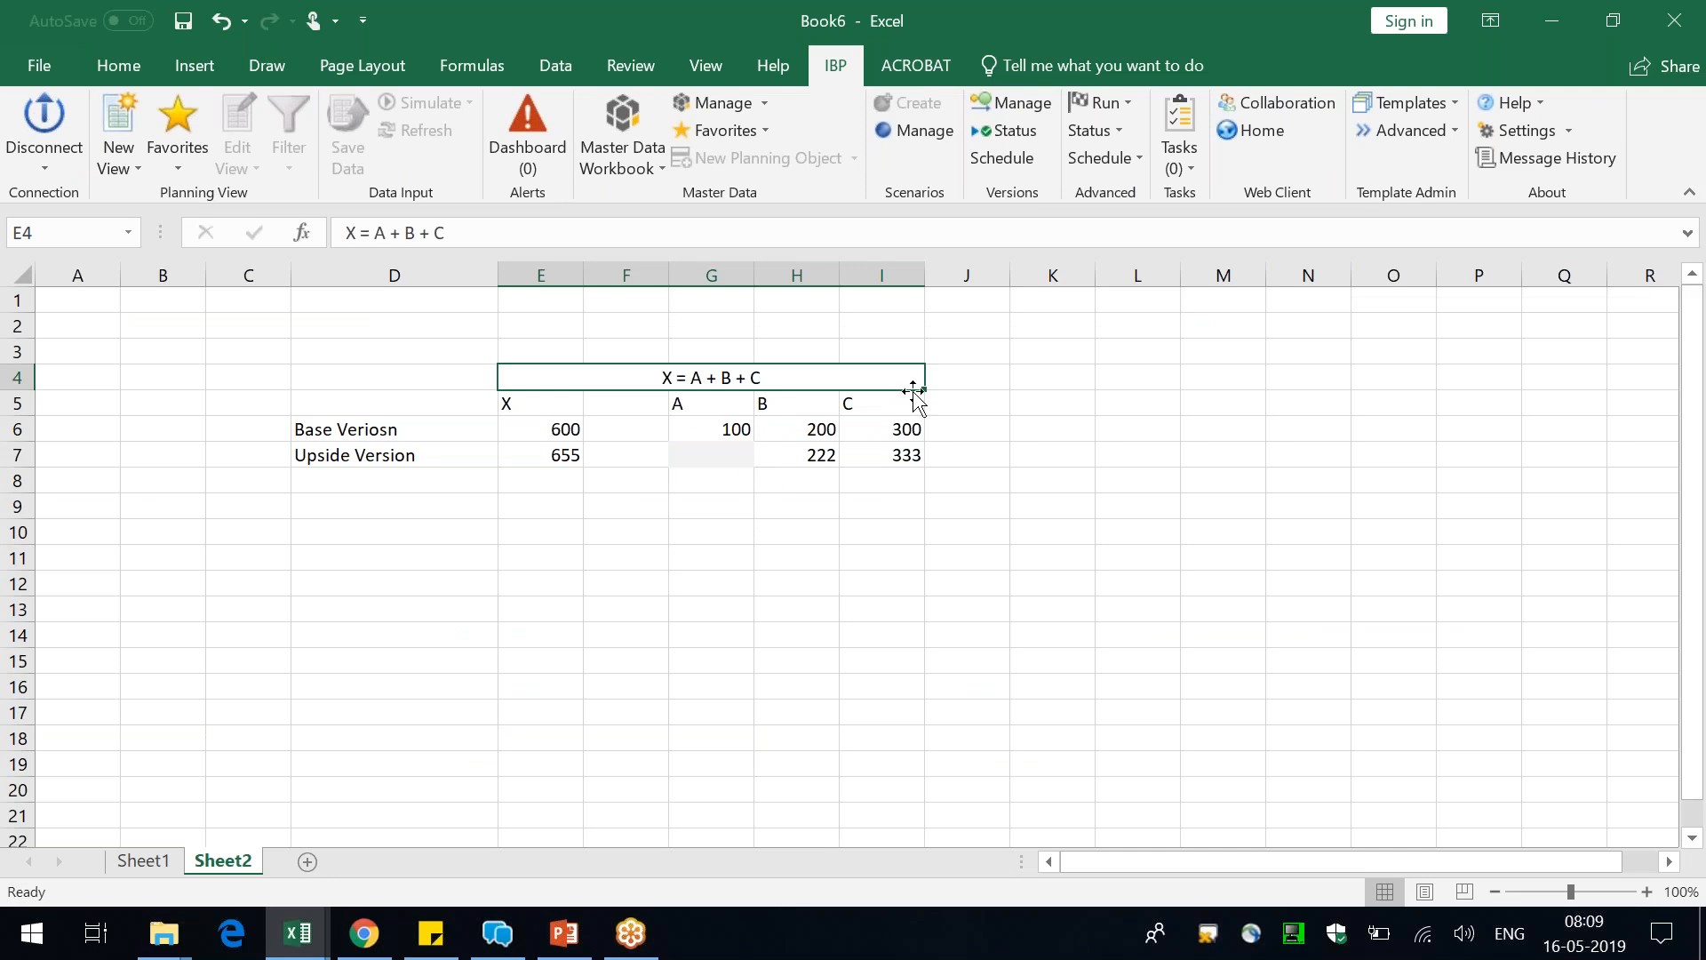
pyautogui.click(718, 430)
pyautogui.click(823, 425)
pyautogui.click(891, 425)
pyautogui.click(522, 430)
pyautogui.click(729, 539)
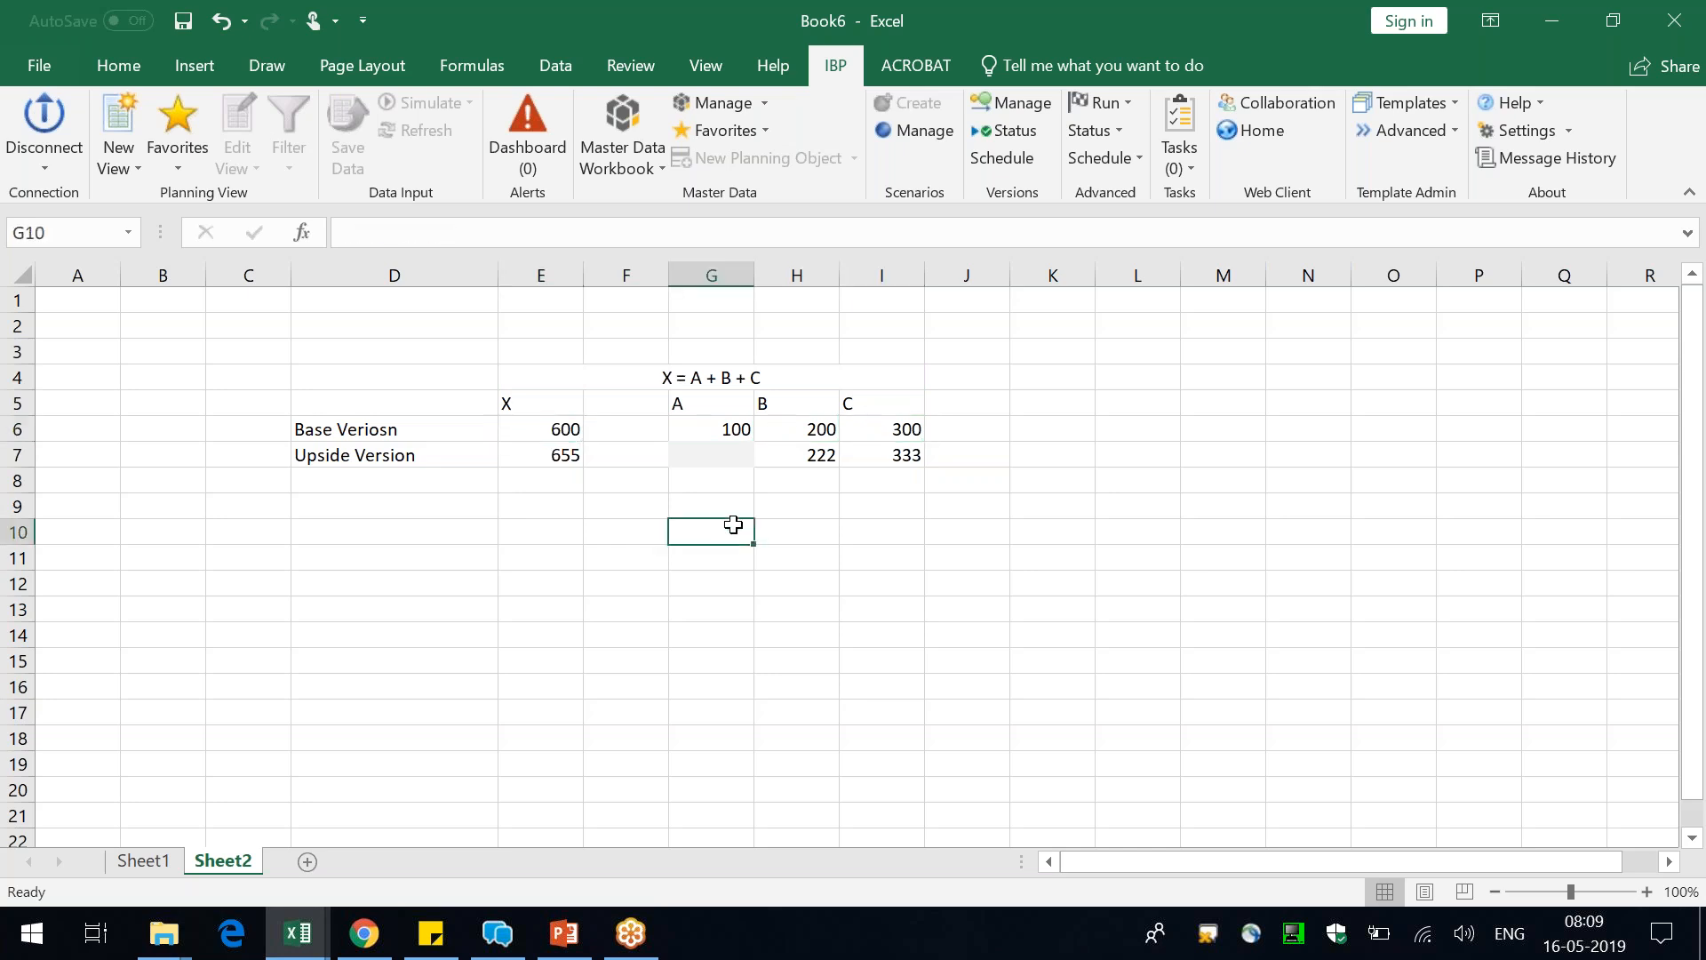
# Set the Base Version's A value in G6 to 111
pyautogui.click(697, 432)
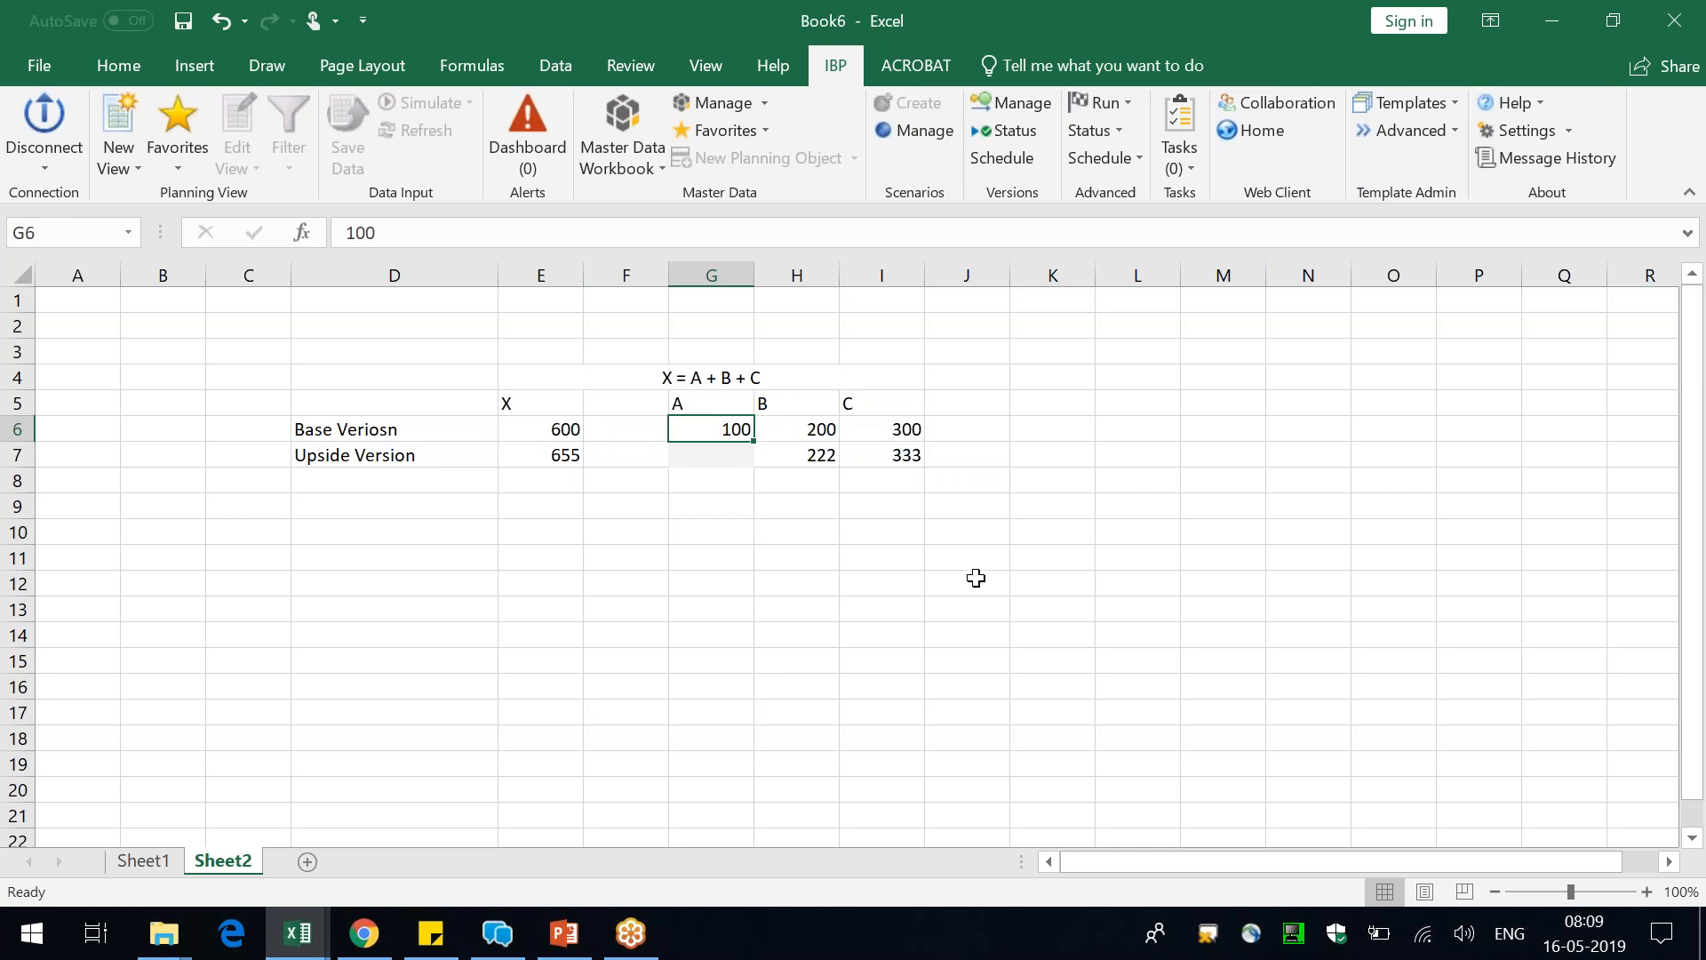
pyautogui.write('111')
pyautogui.press('Return')
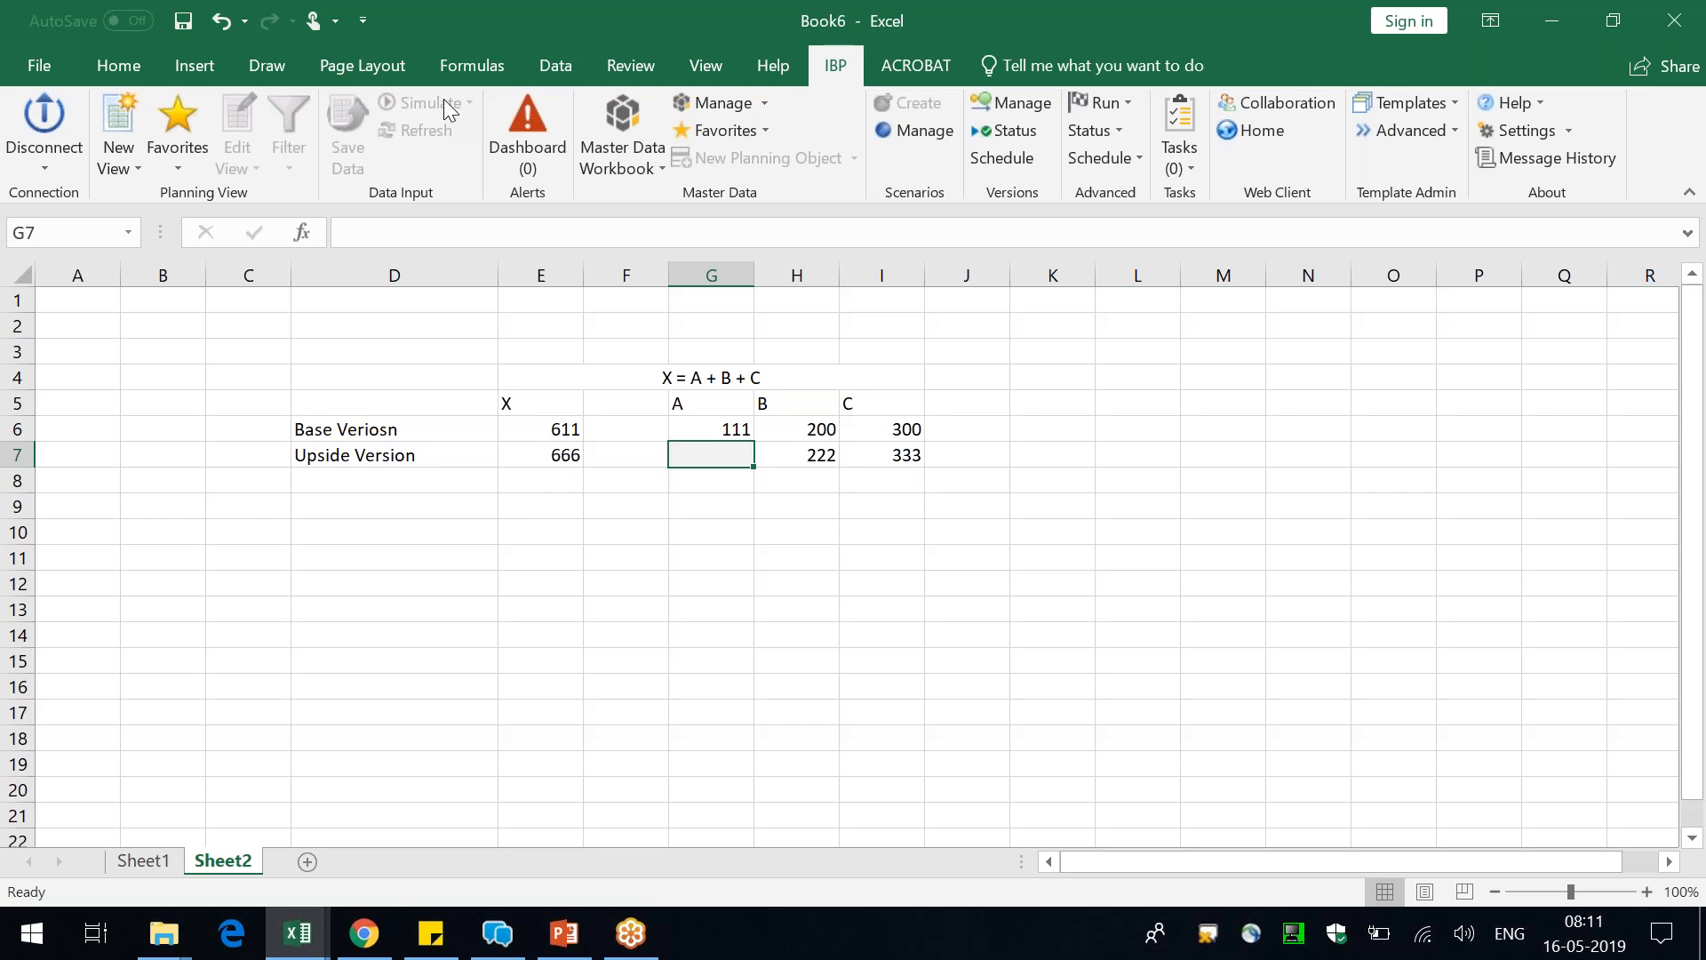
# Switch to PowerPoint and present the Scenario vs Version vs Simulate slide with the pen pointer active
pyautogui.hotkey('alt', 'Tab')
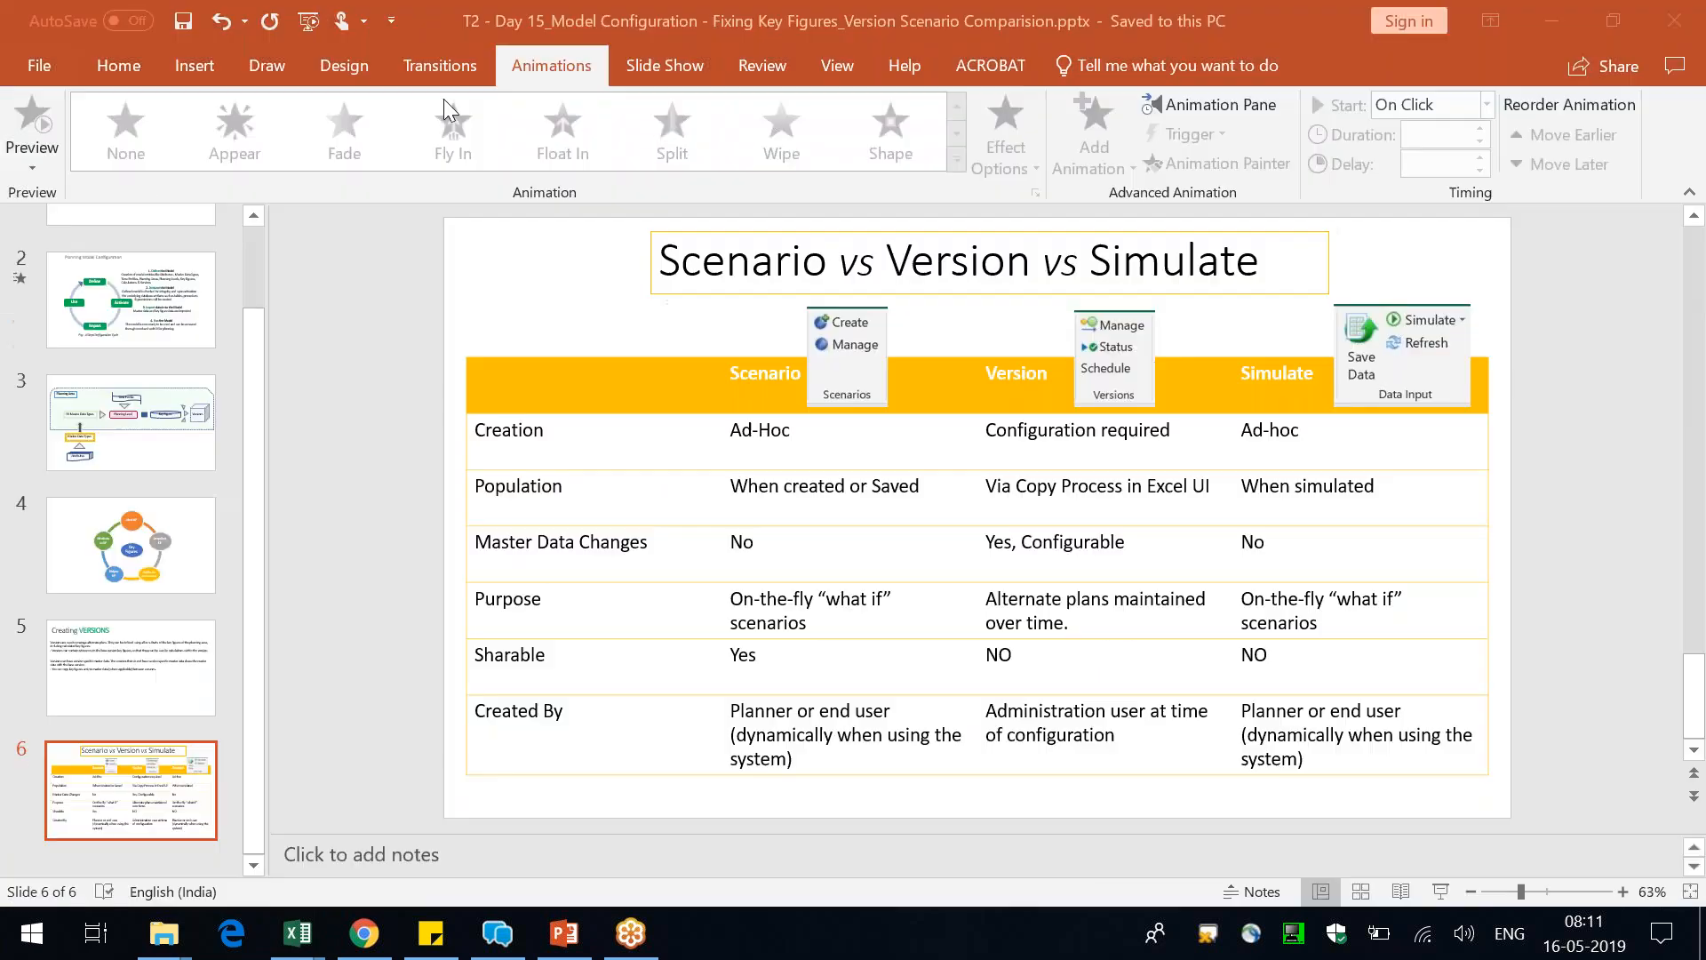
pyautogui.click(1446, 896)
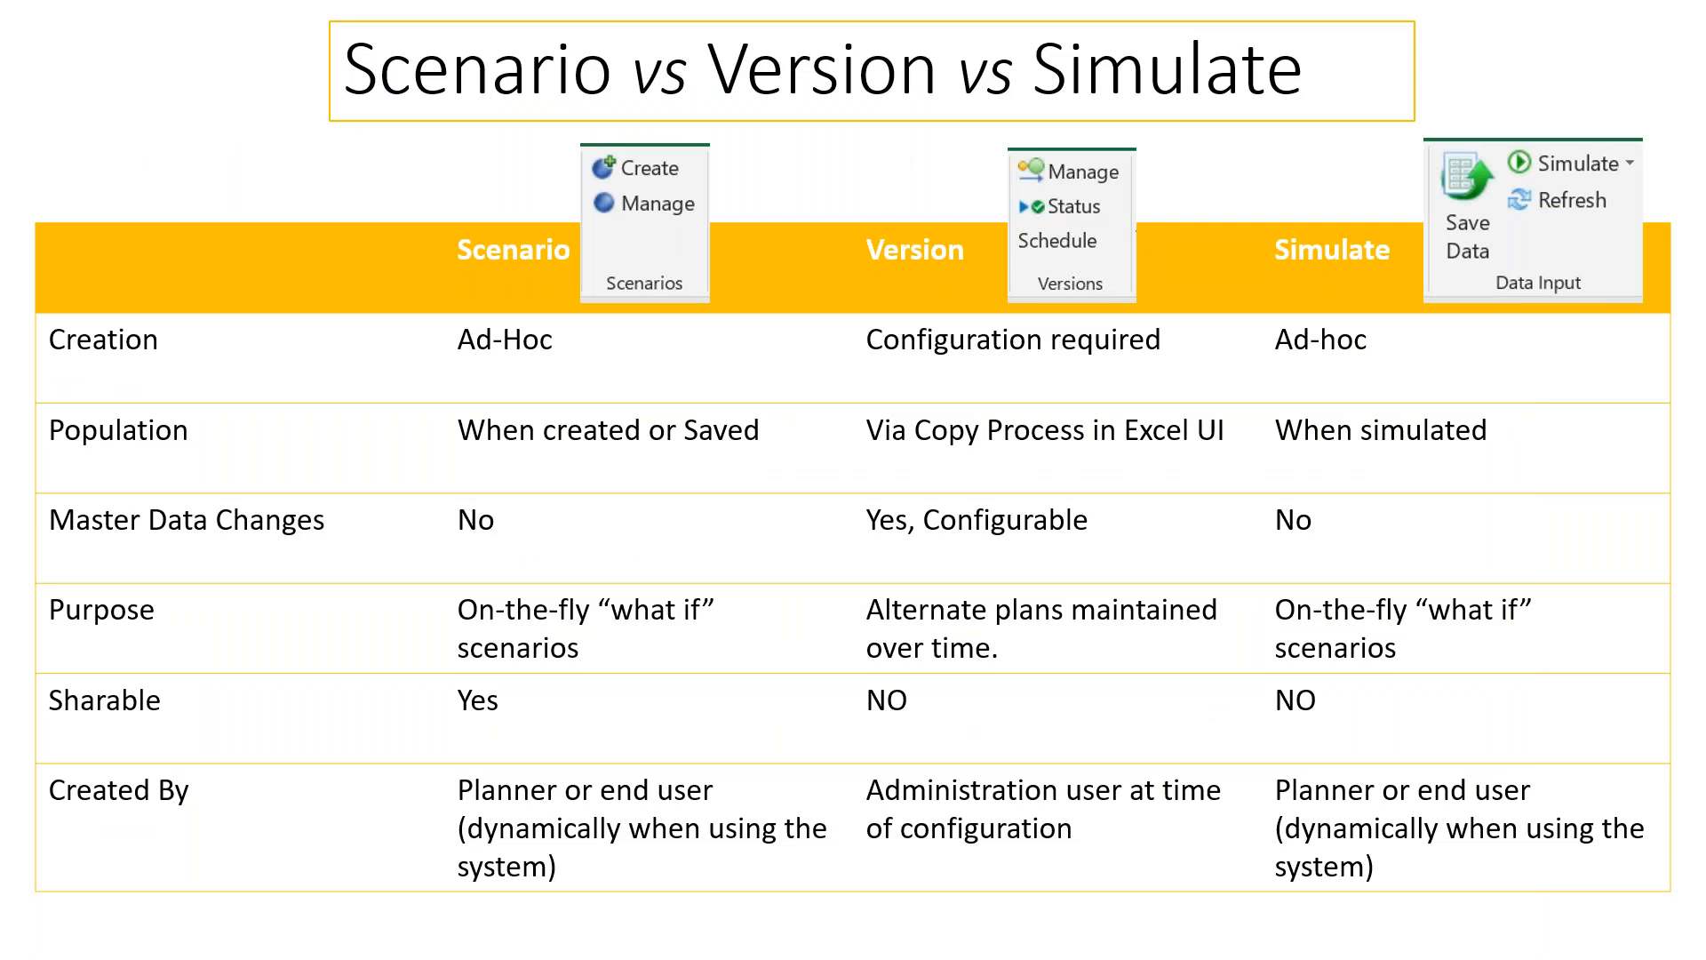
pyautogui.rightClick(773, 533)
pyautogui.moveTo(941, 416)
pyautogui.click(1022, 447)
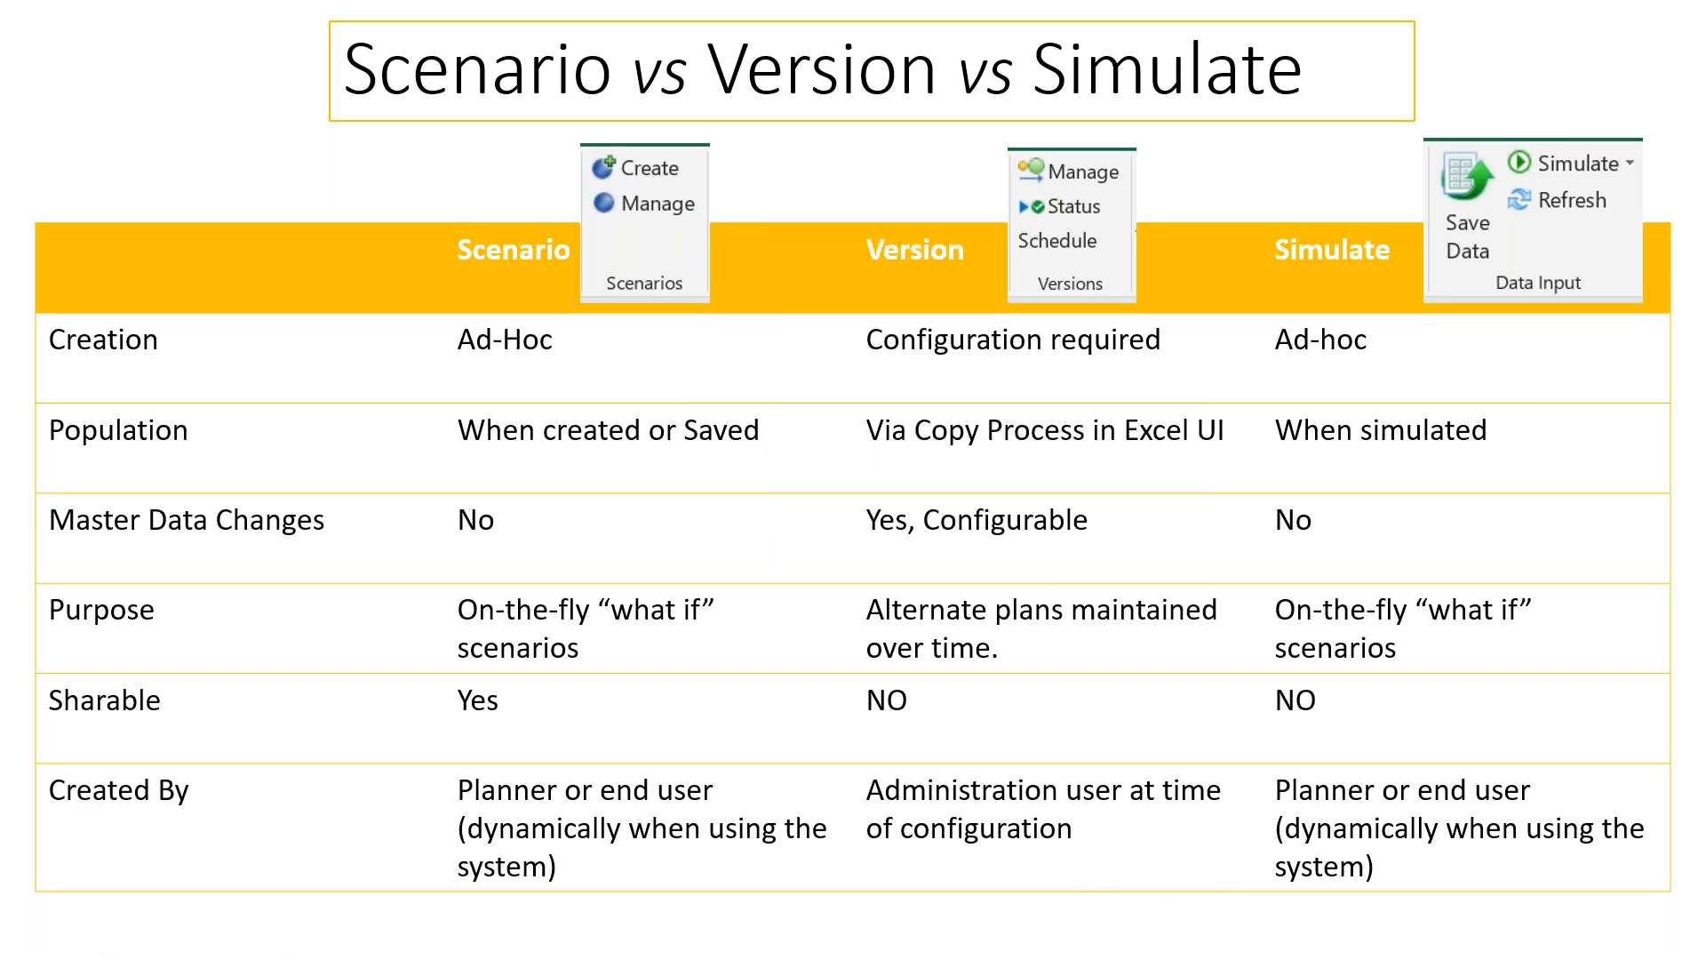
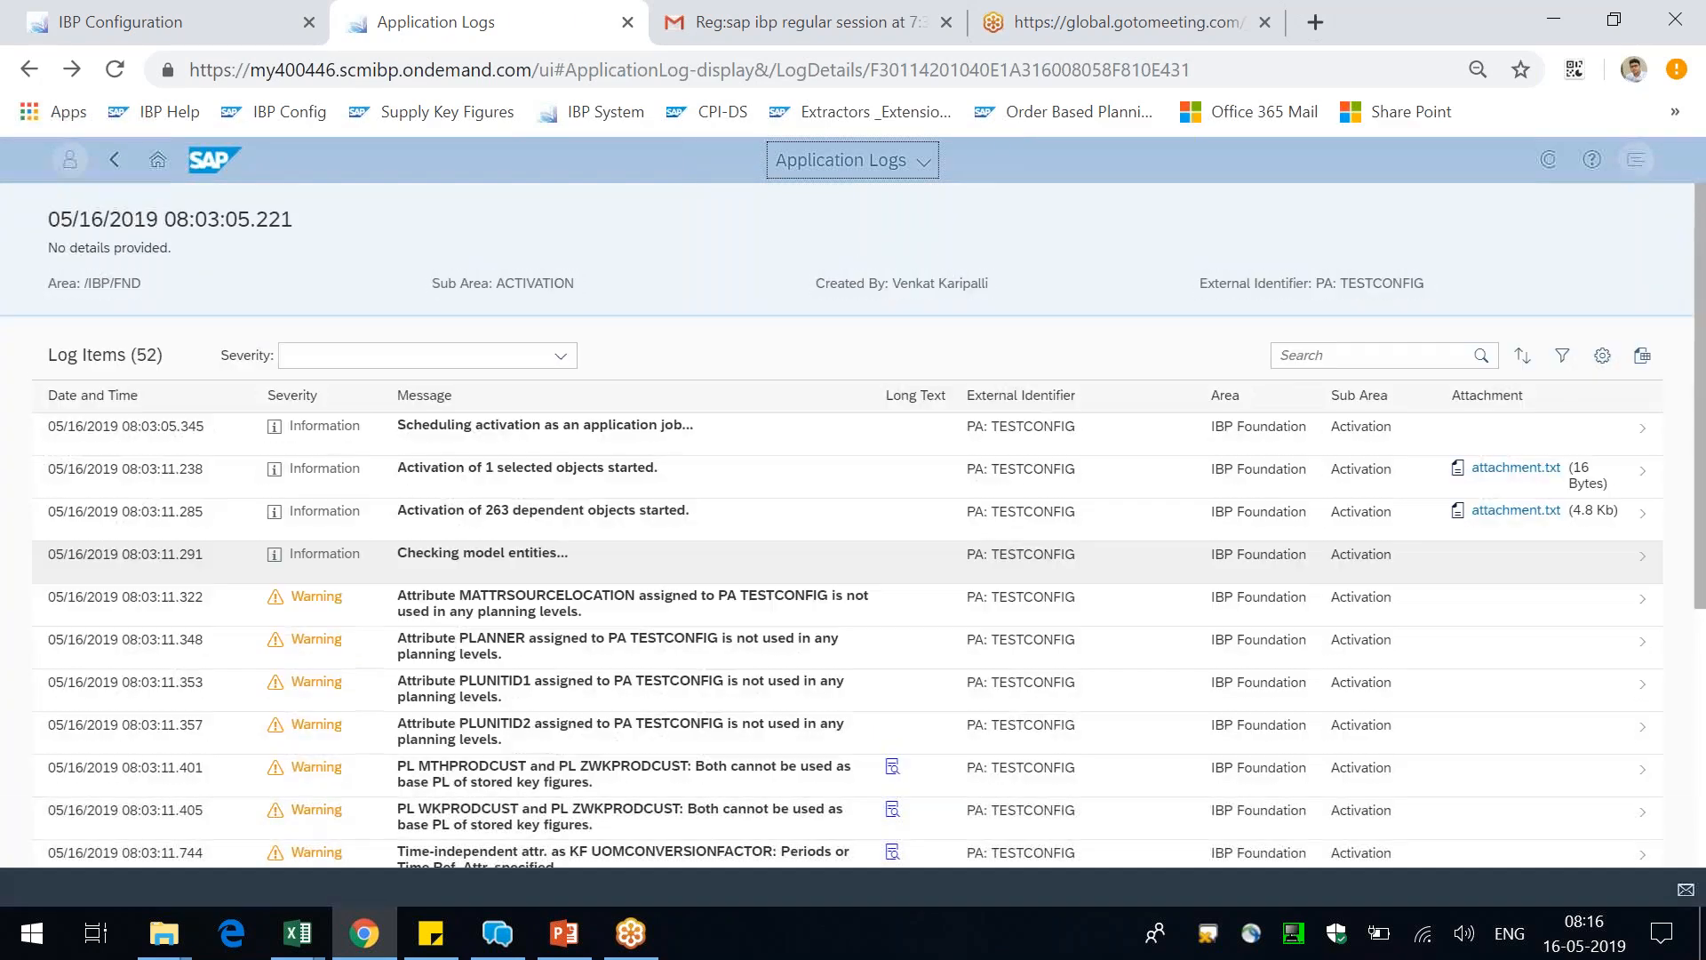
# Review the TESTCONFIG activation log and switch to the CQ.xlsm workbook in Excel
pyautogui.scroll(-15, 844, 551)
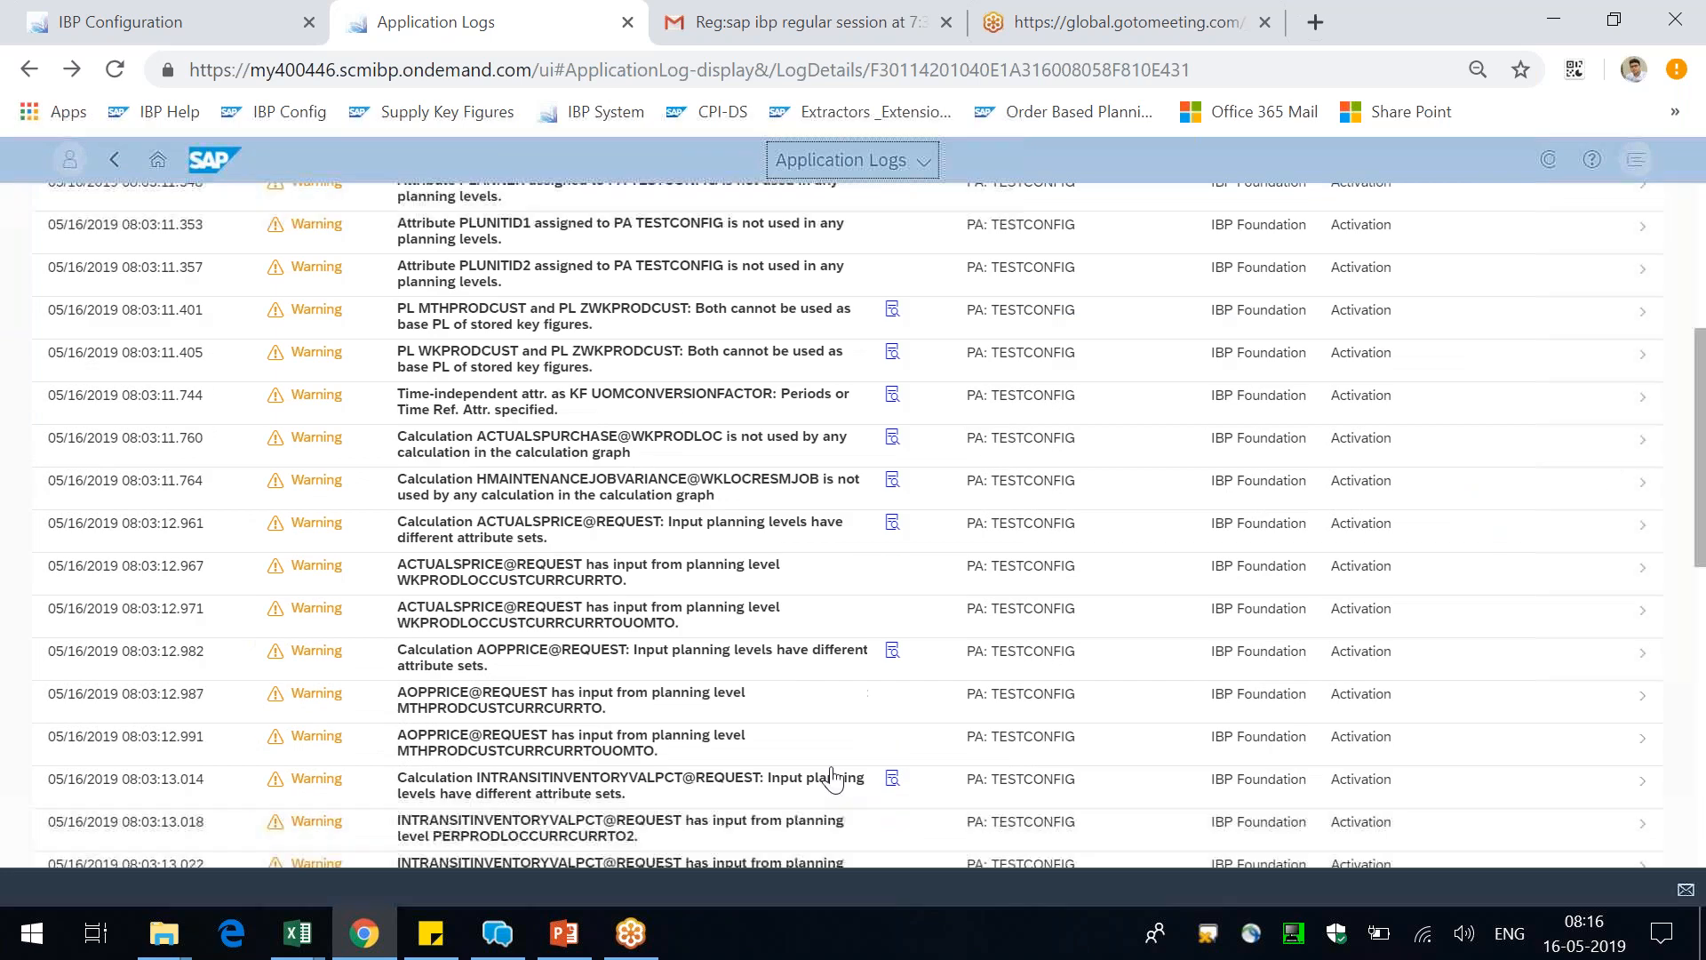
pyautogui.moveTo(298, 932)
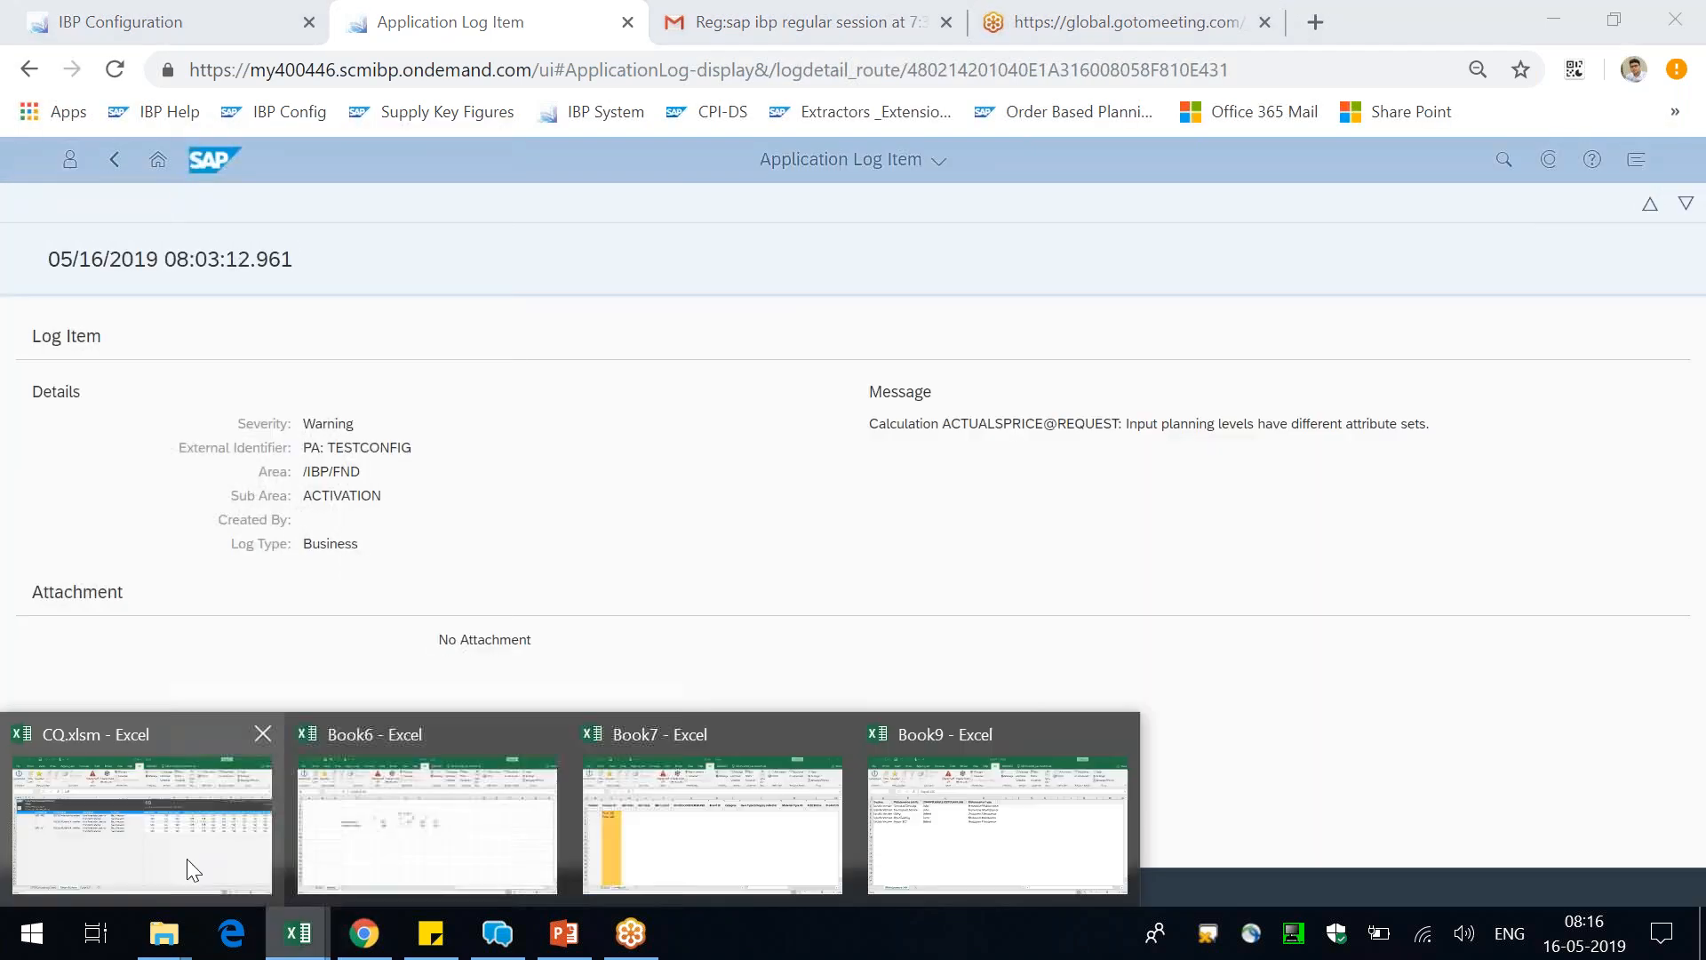
pyautogui.click(187, 858)
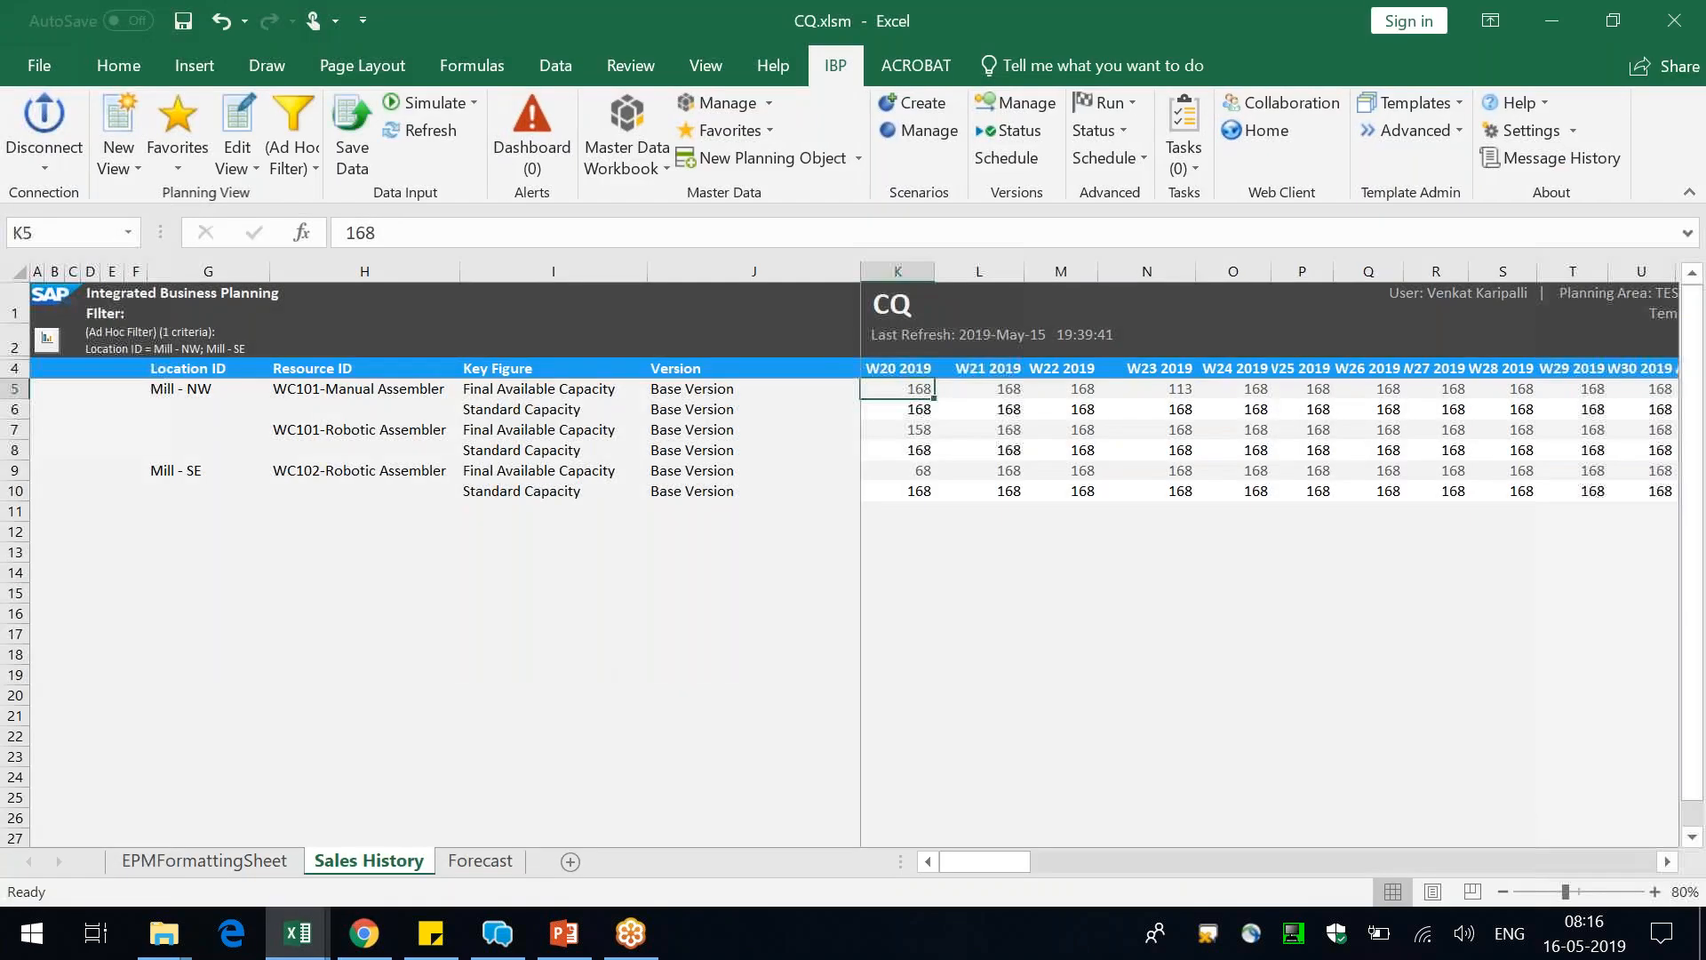
pyautogui.click(604, 634)
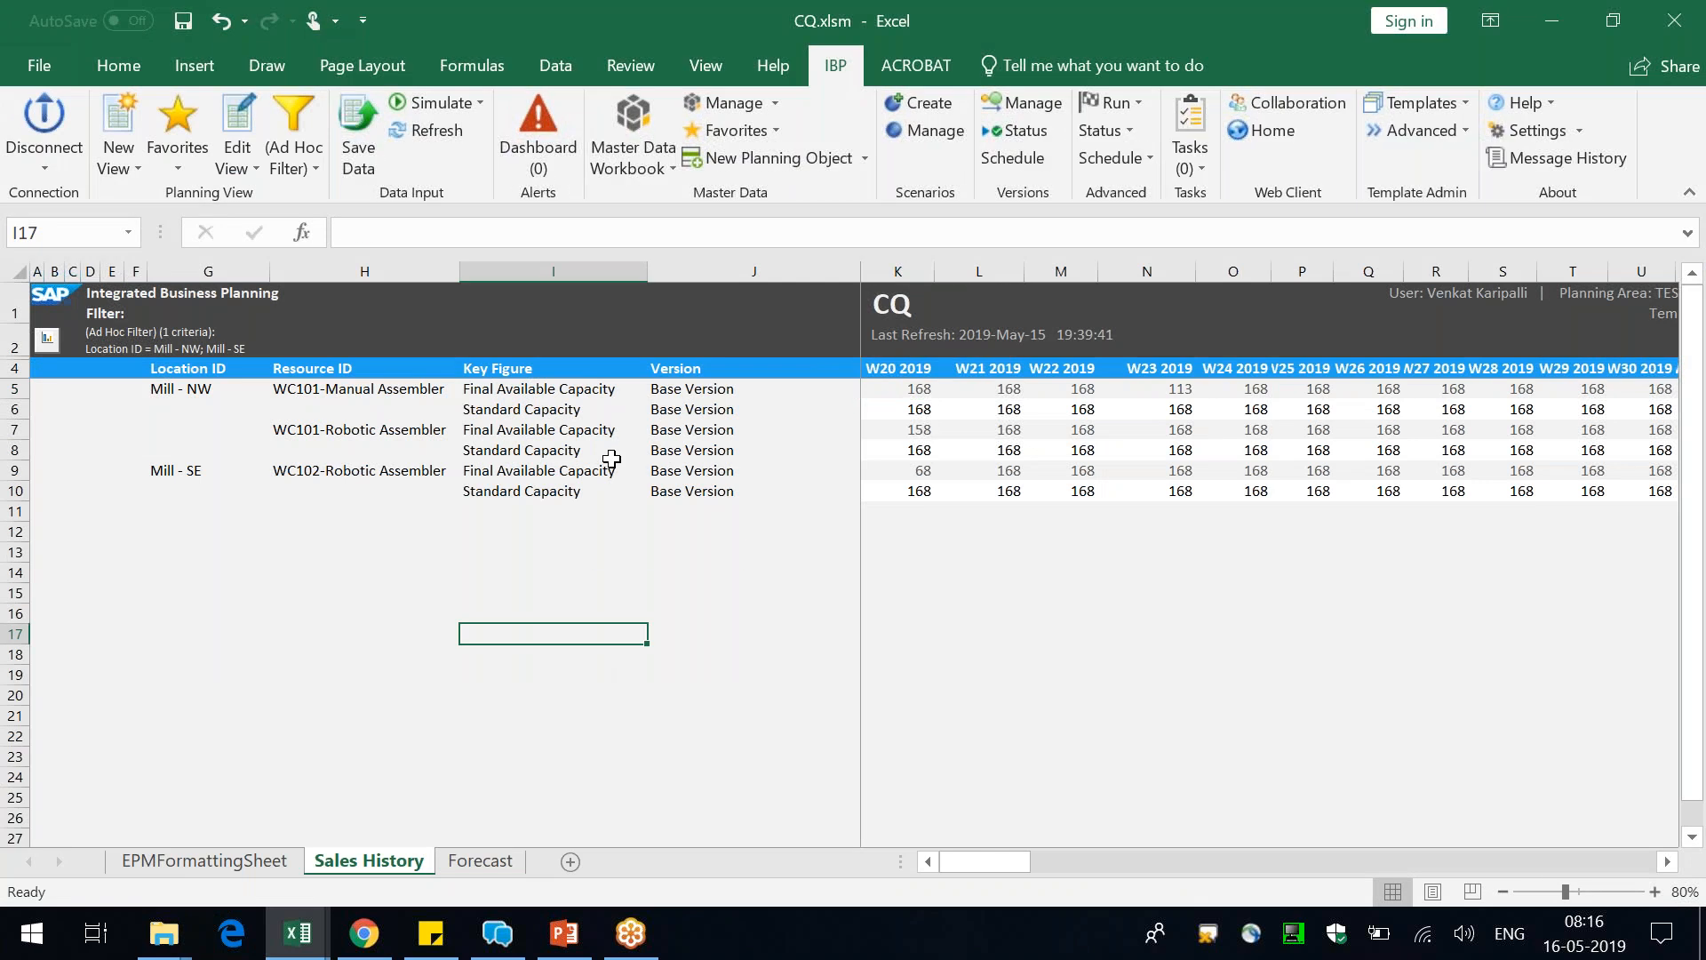
pyautogui.click(240, 116)
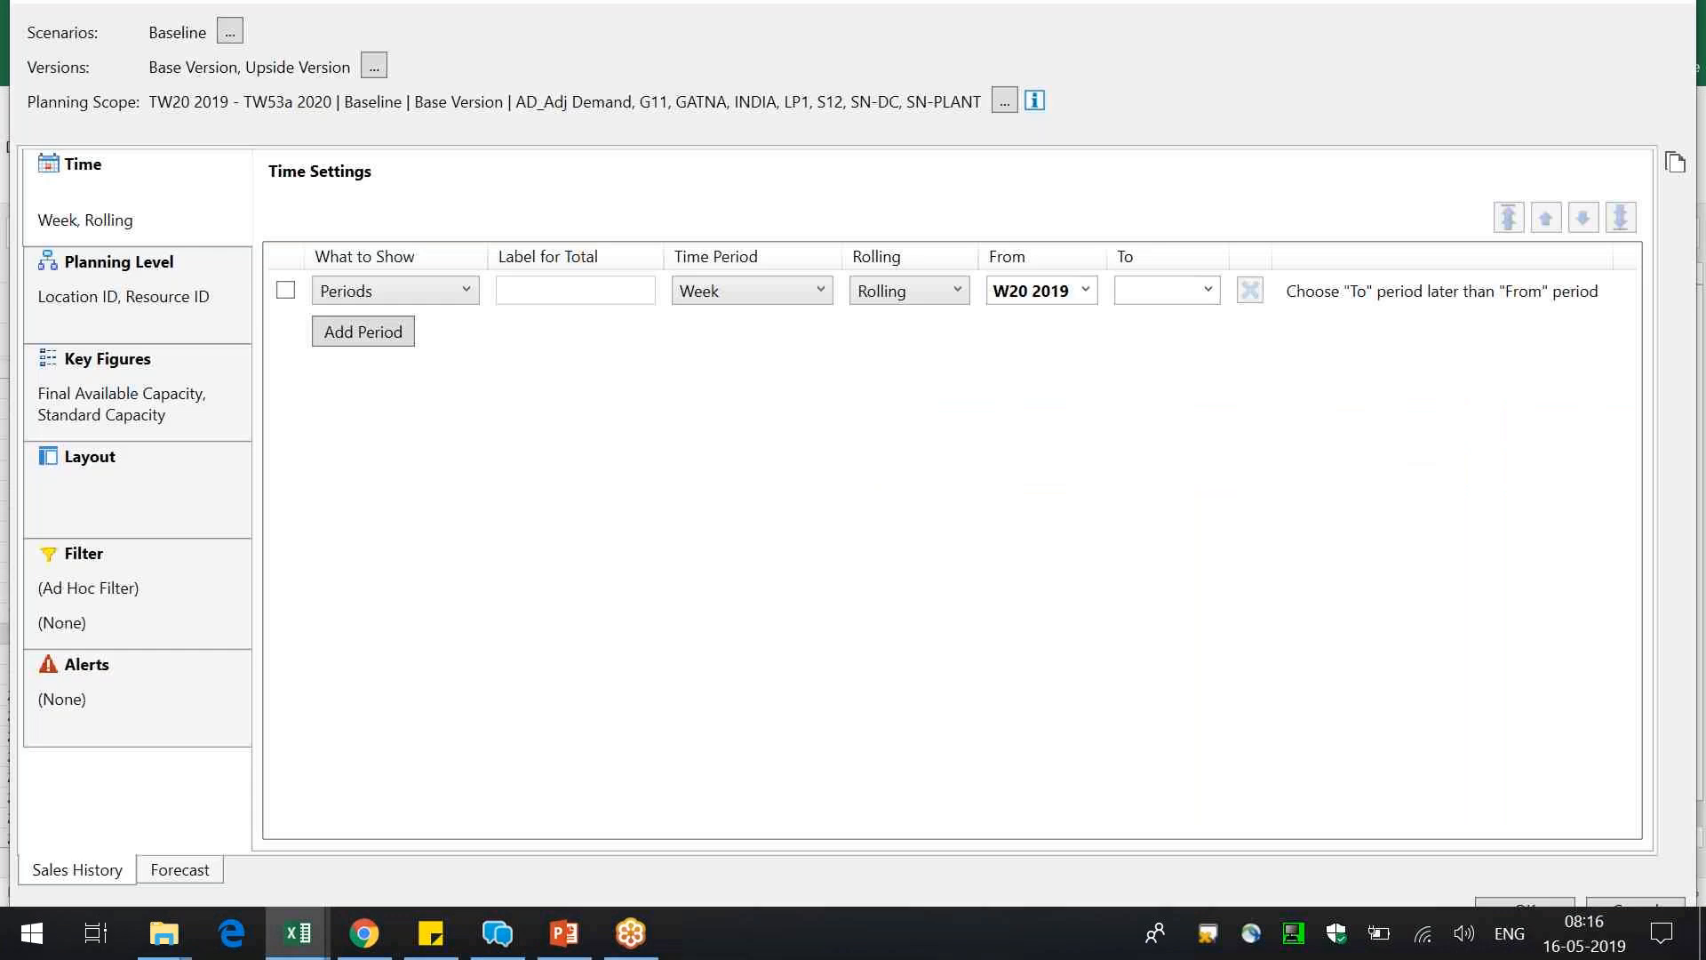
pyautogui.click(1670, 9)
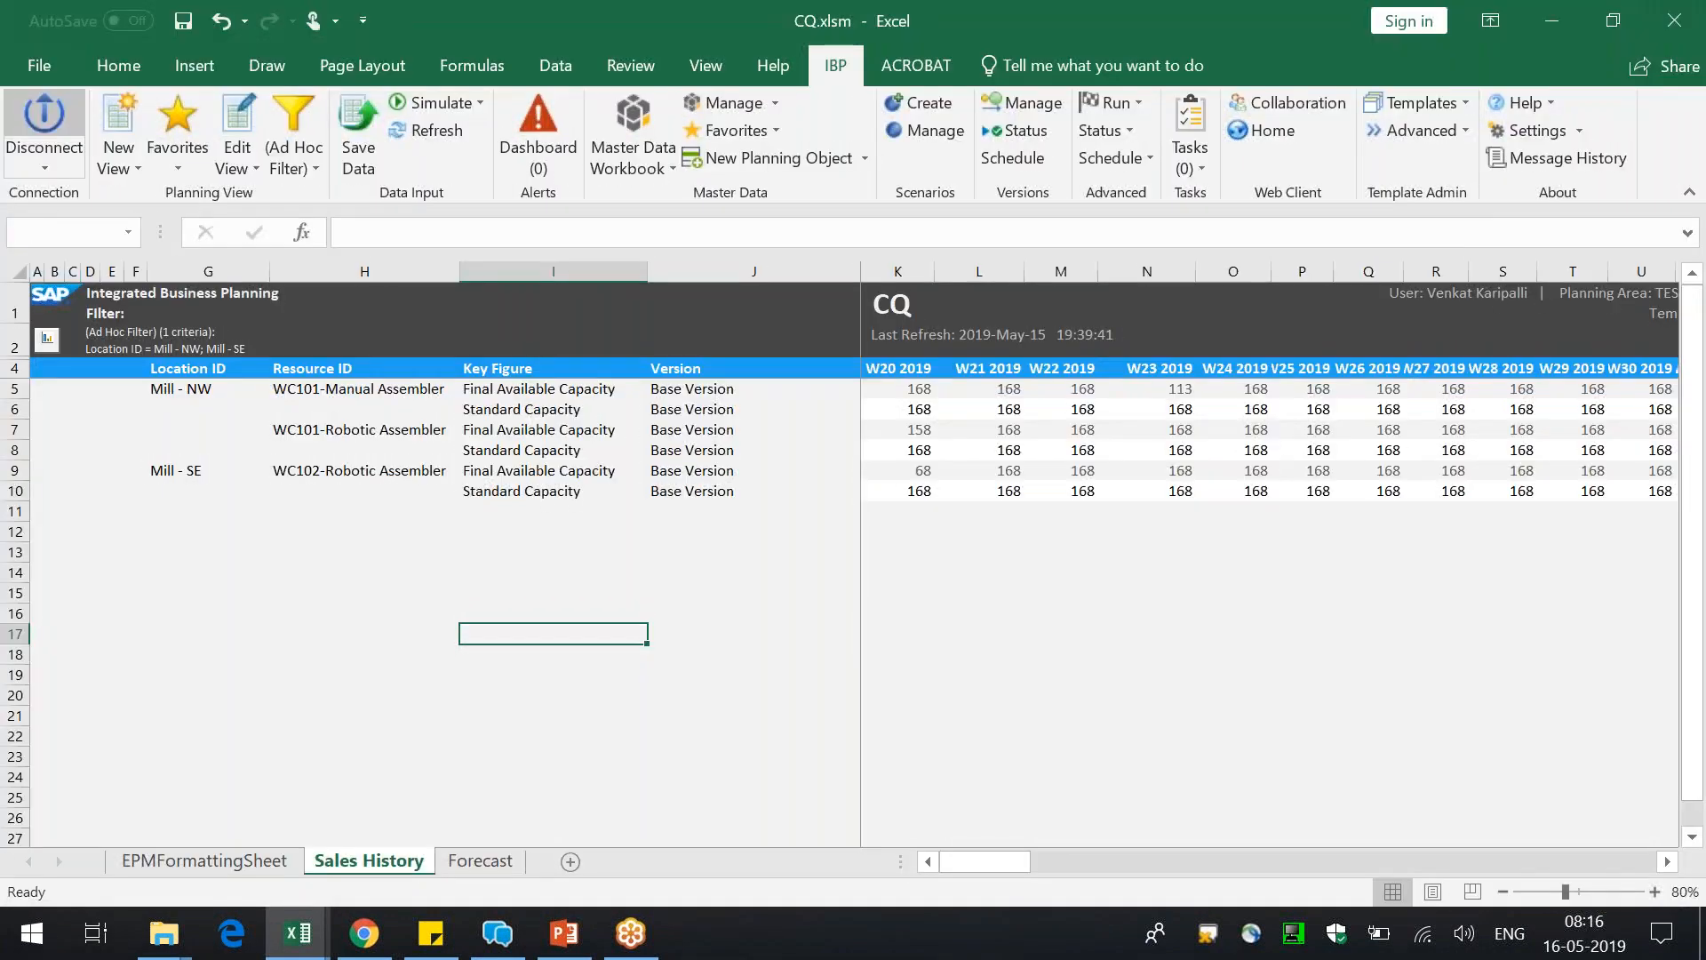
# Disconnect the workbook from IBP and log on to the IBP connection again
pyautogui.click(44, 124)
pyautogui.click(38, 133)
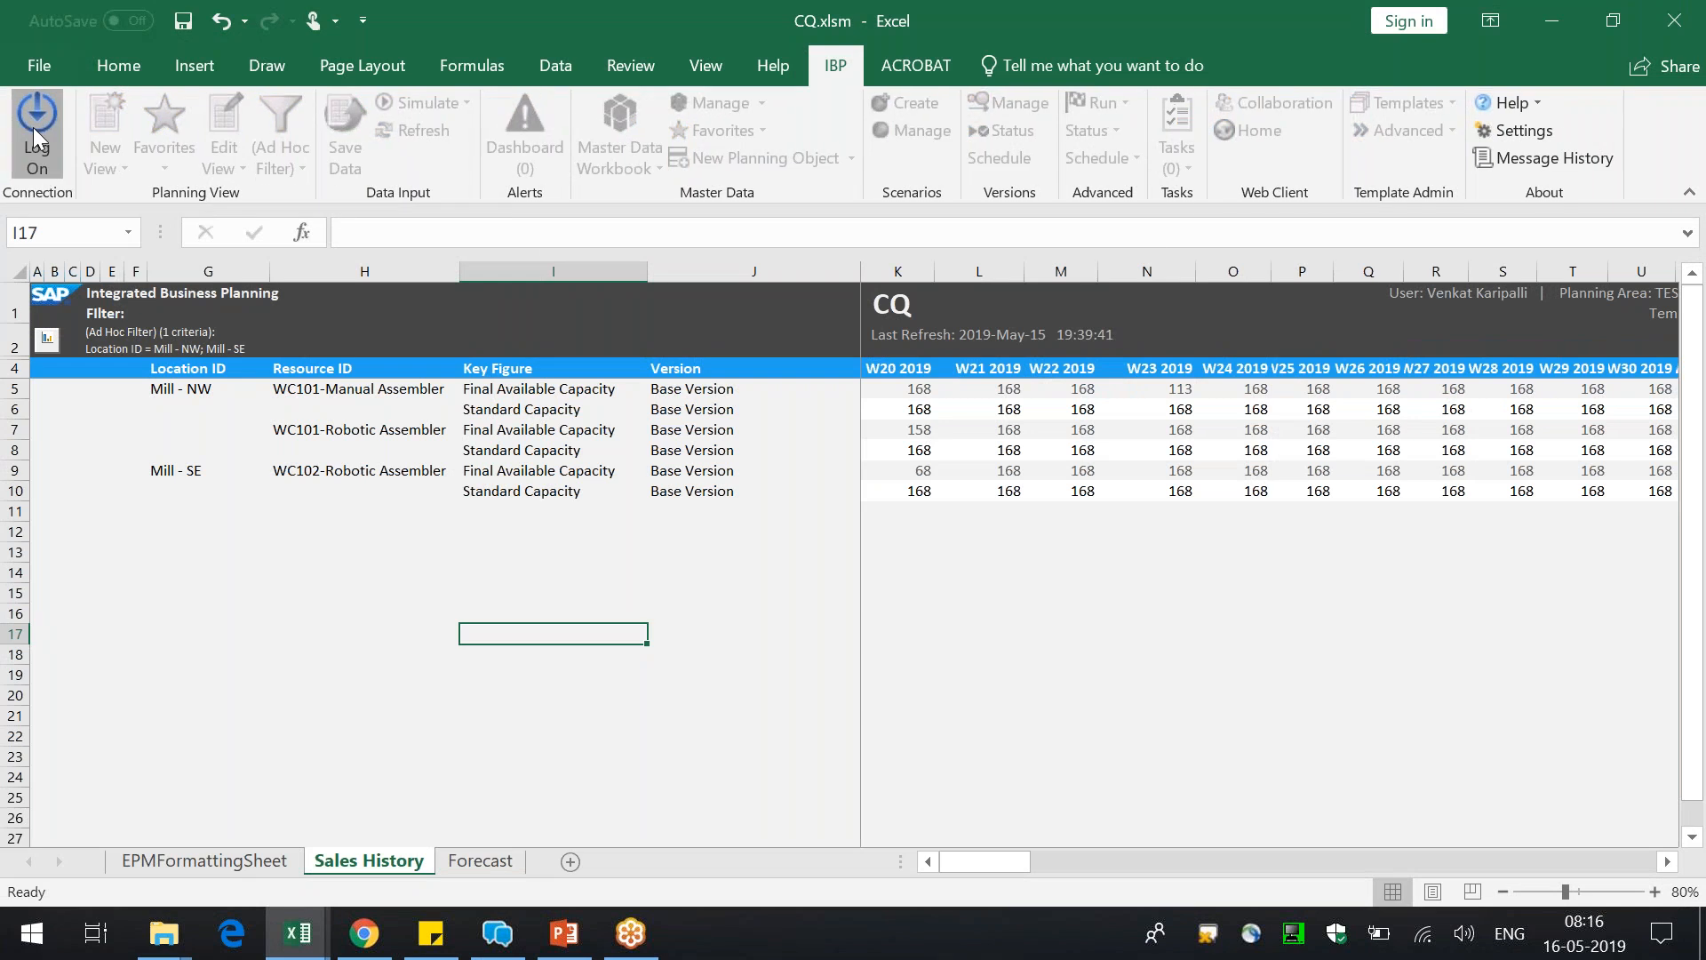
pyautogui.click(779, 445)
pyautogui.click(768, 469)
pyautogui.click(775, 637)
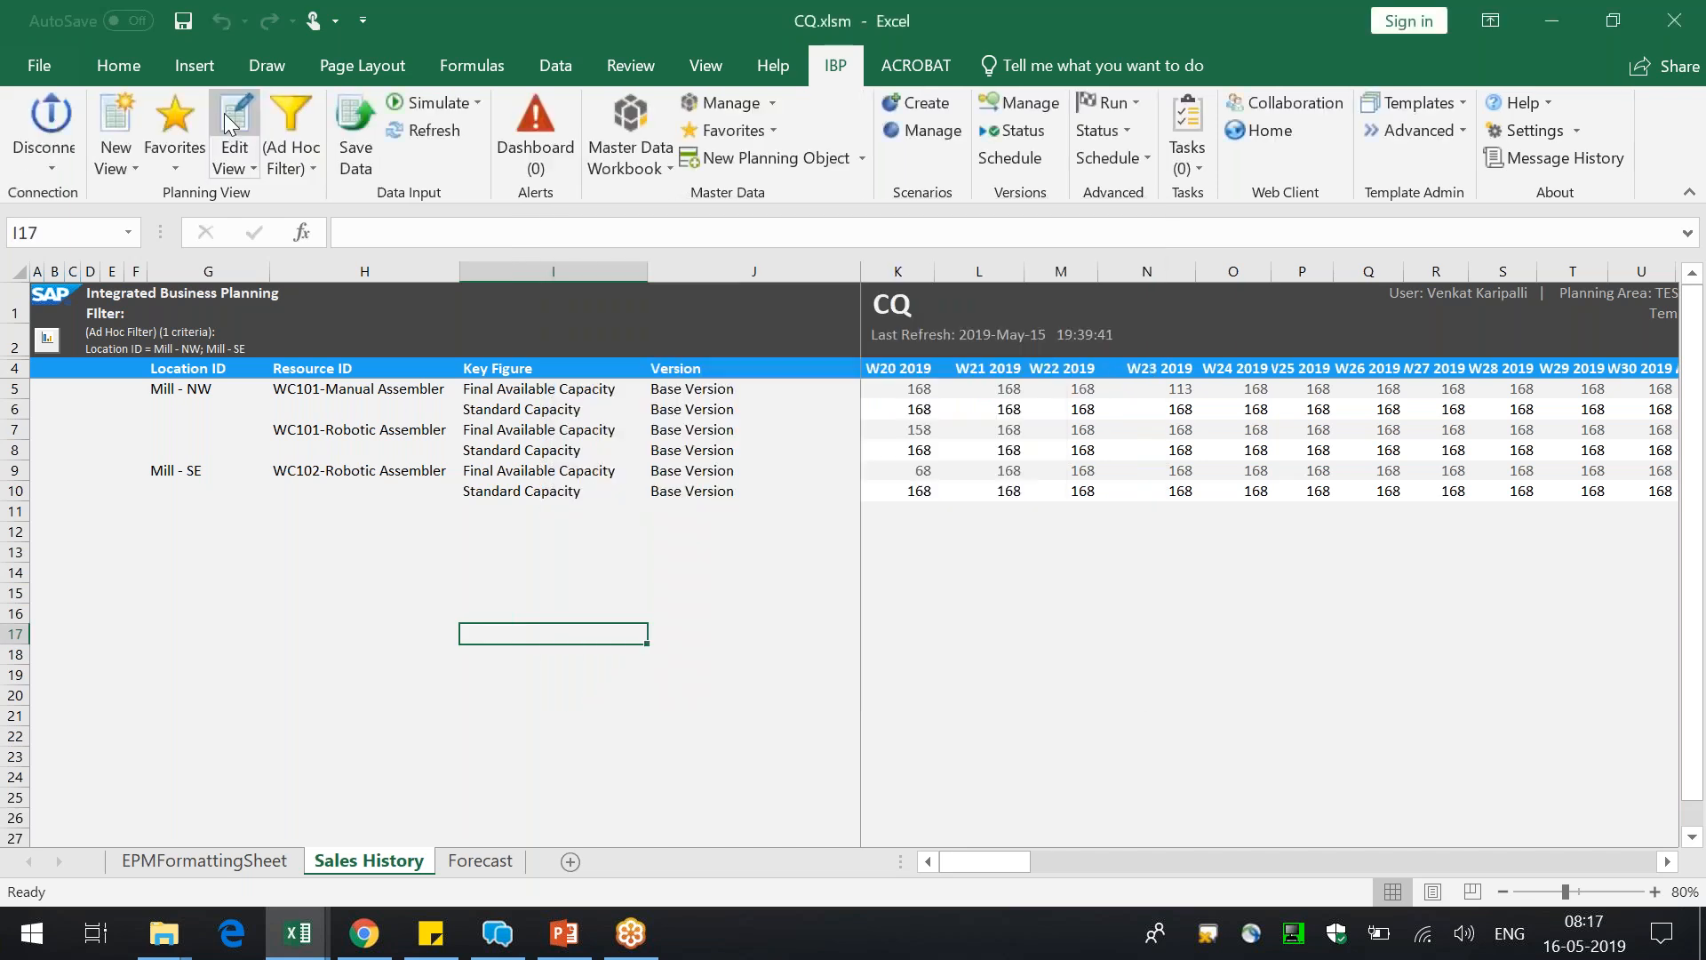
# Edit the Sales History planning view and remove Standard Capacity from its selected key figures
pyautogui.click(238, 120)
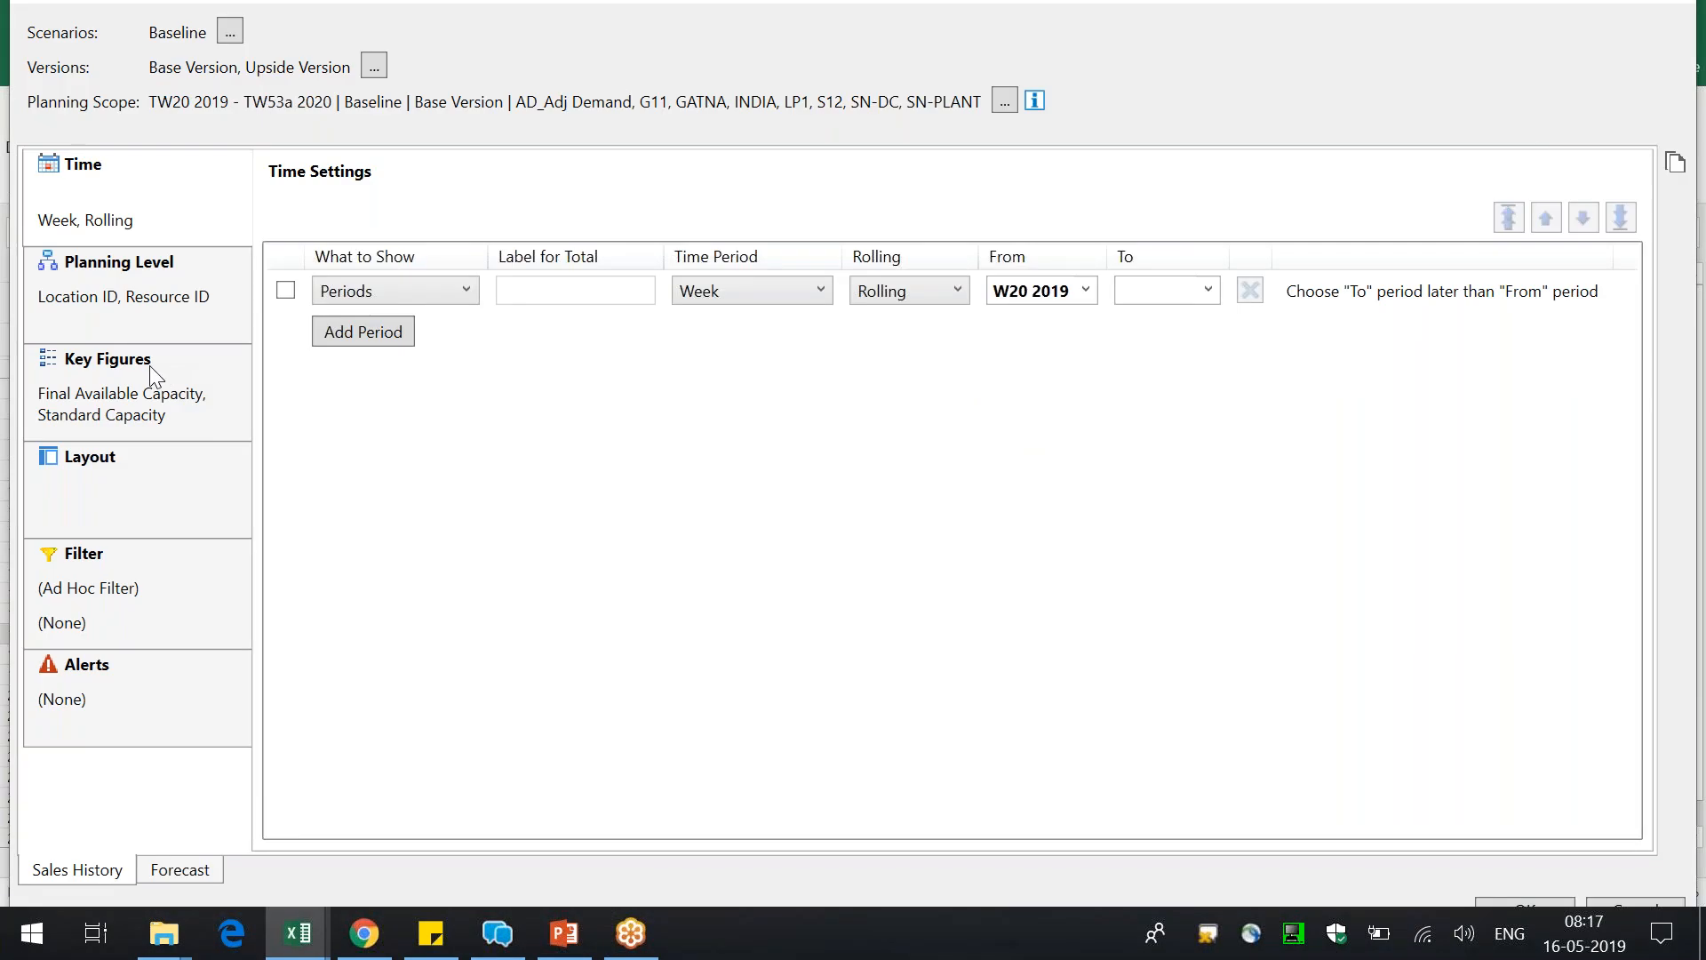
pyautogui.click(152, 374)
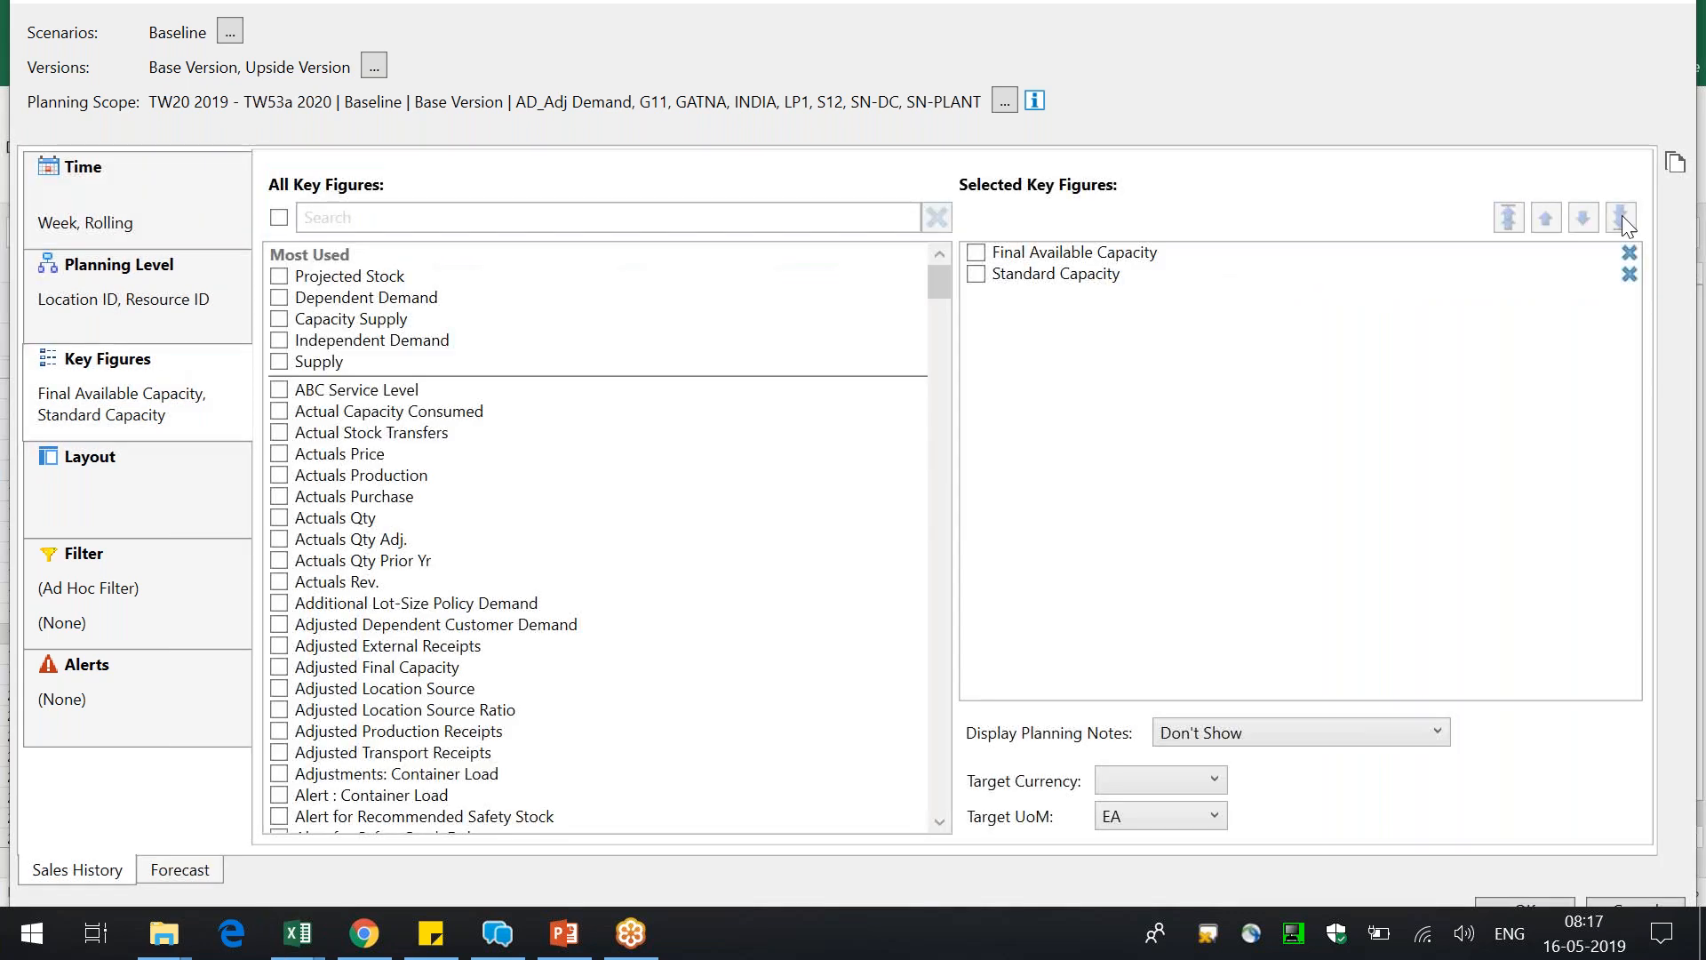
pyautogui.click(1629, 274)
# Add the Adjusted Final Capacity key figure to the planning view, proceeding despite the missing filter, and narrow the Version column
pyautogui.click(770, 216)
pyautogui.write('adju')
pyautogui.write('stre')
pyautogui.press('BackSpace')
pyautogui.press('BackSpace')
pyautogui.write('ed')
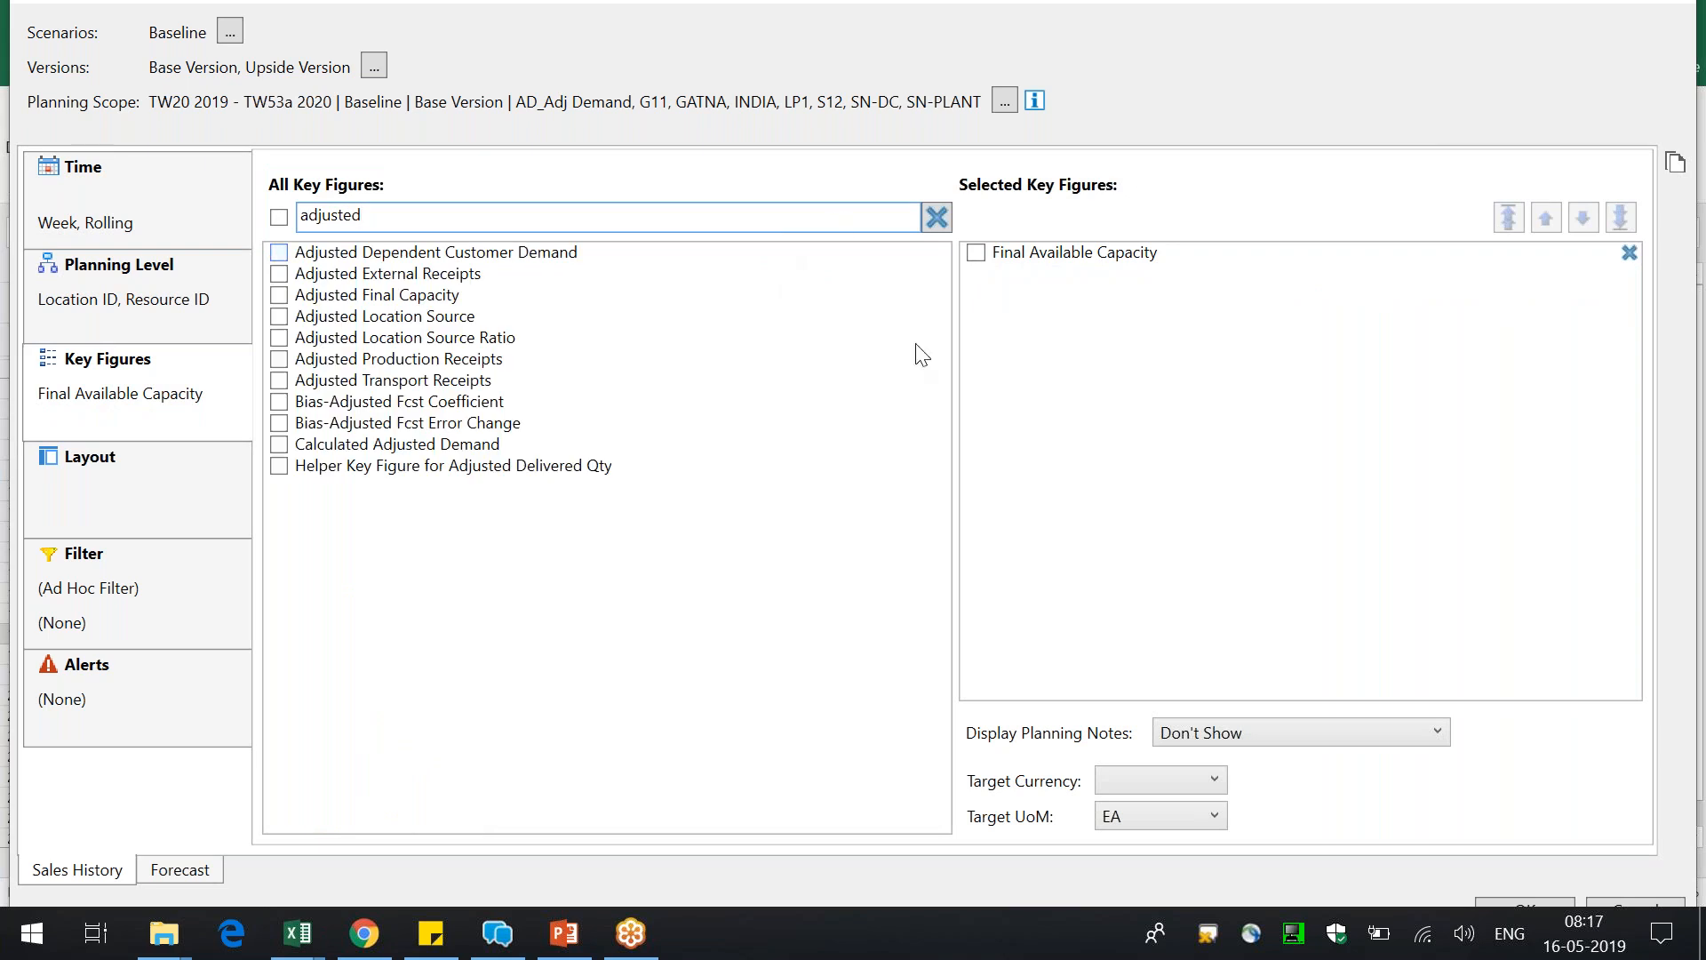
pyautogui.click(413, 295)
pyautogui.click(1496, 901)
pyautogui.click(961, 527)
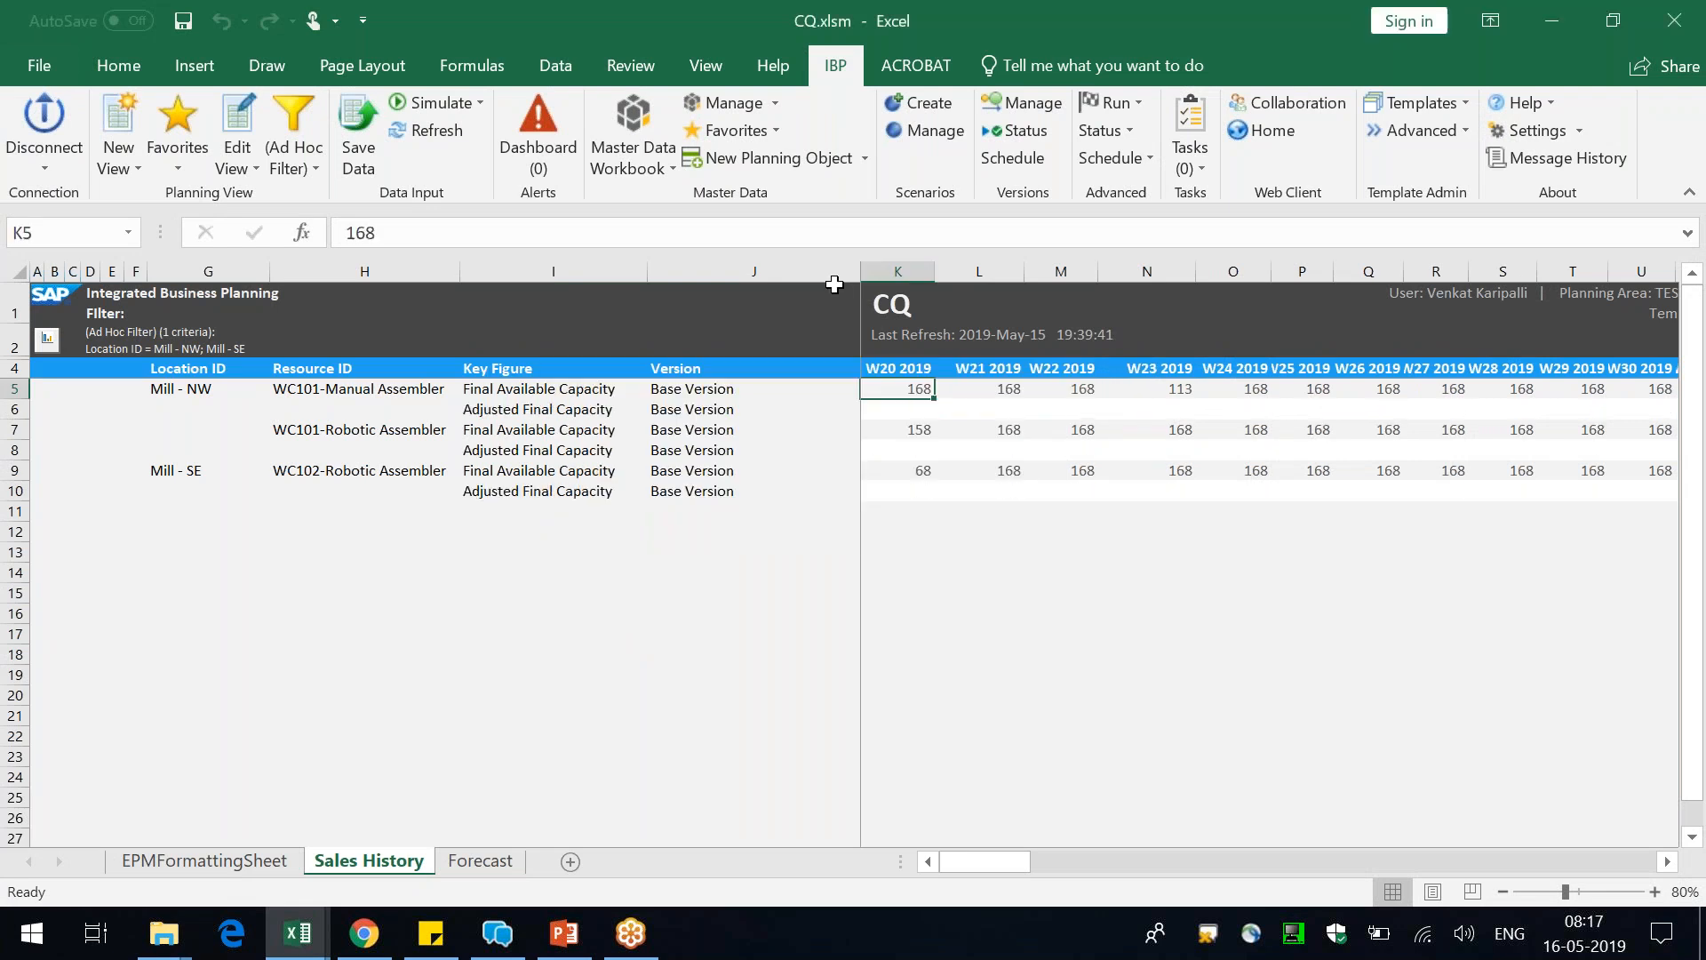
pyautogui.moveTo(860, 271); pyautogui.dragTo(774, 271)
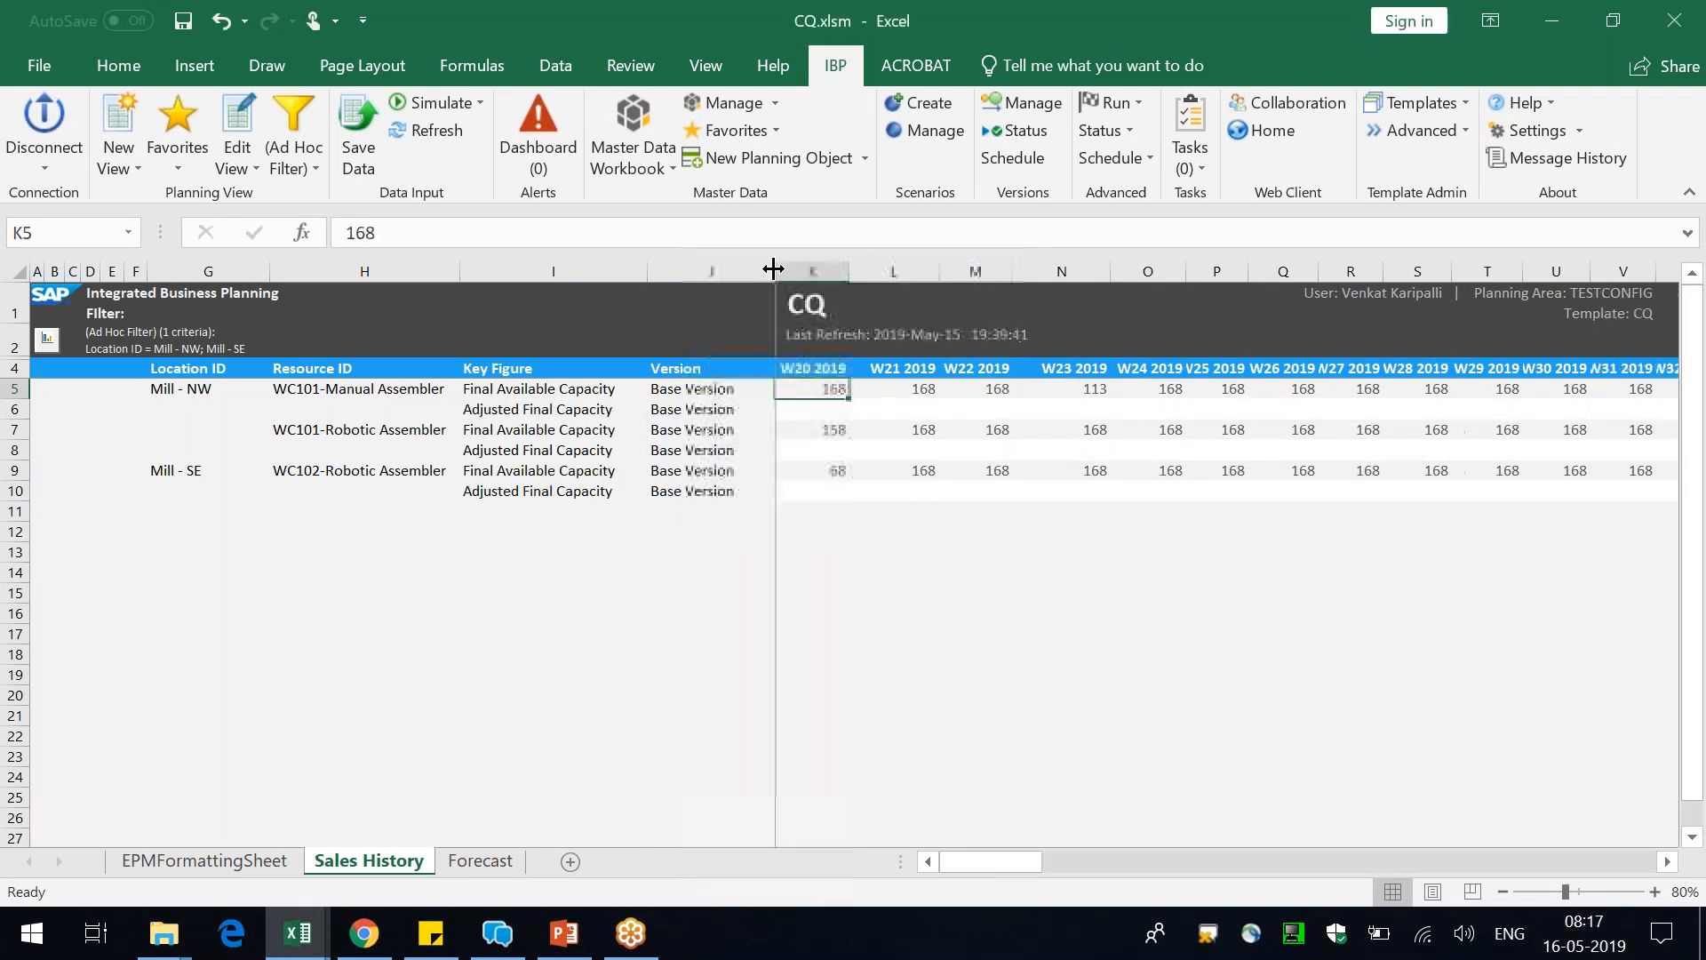
pyautogui.click(990, 411)
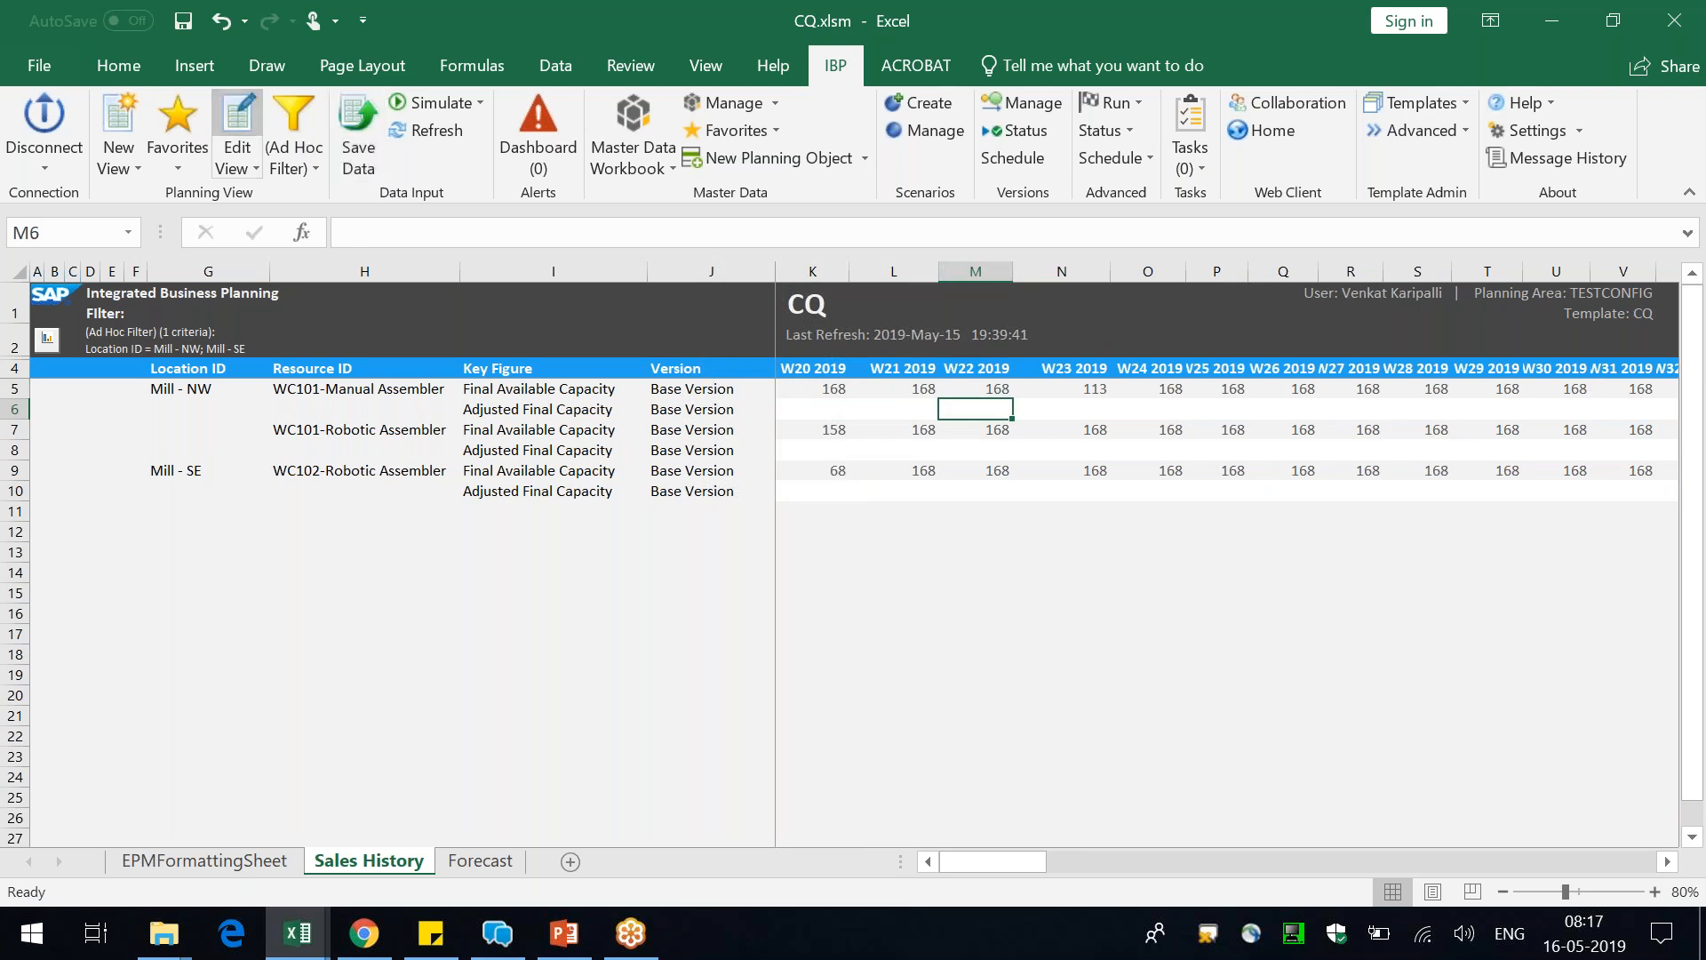
# Remove Upside Version from the planning view so only Base Version is selected, and apply it without a Forecast filter
pyautogui.click(237, 120)
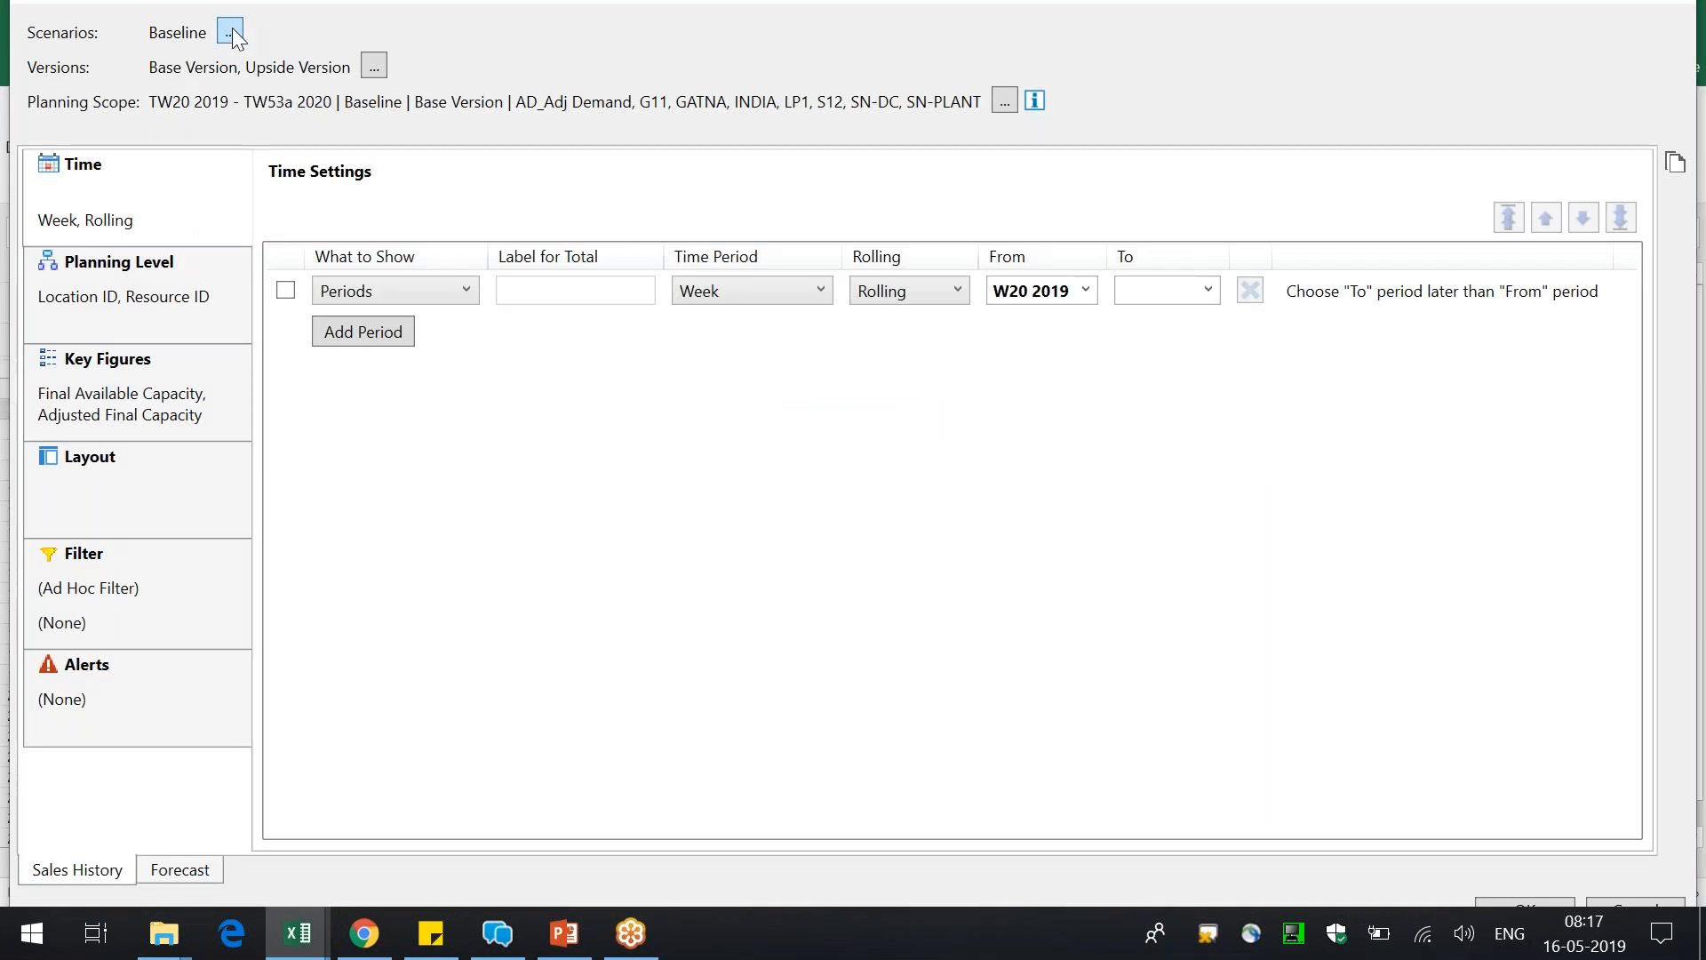
pyautogui.click(374, 67)
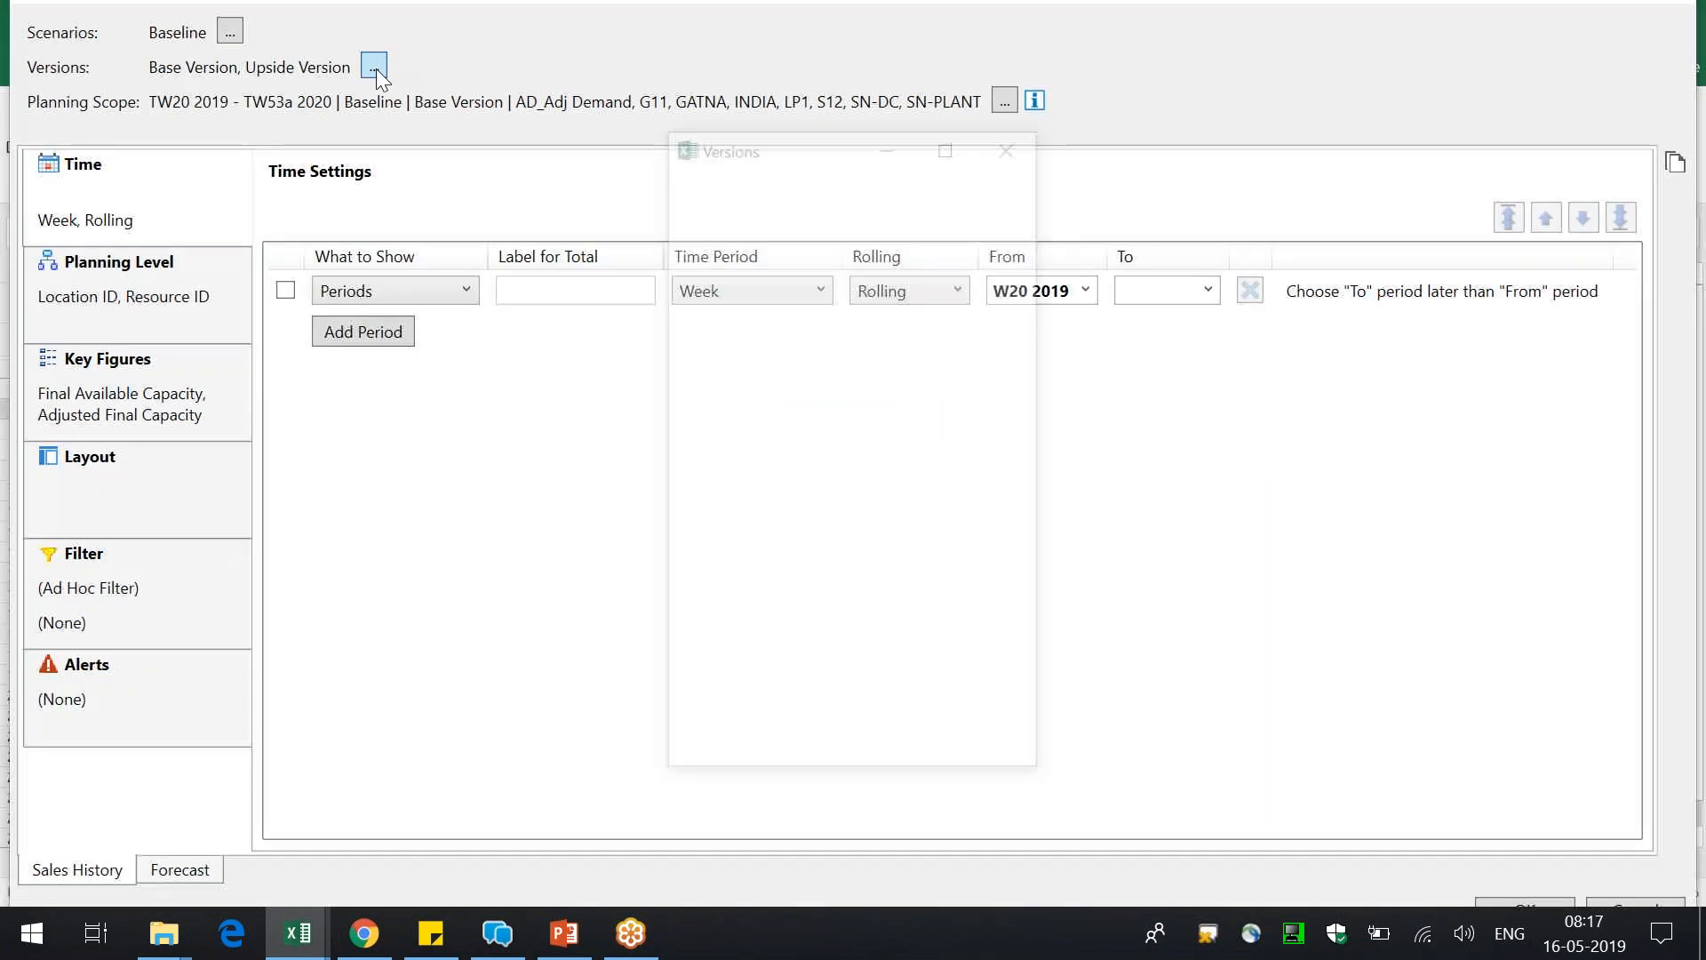
pyautogui.click(792, 305)
pyautogui.click(870, 743)
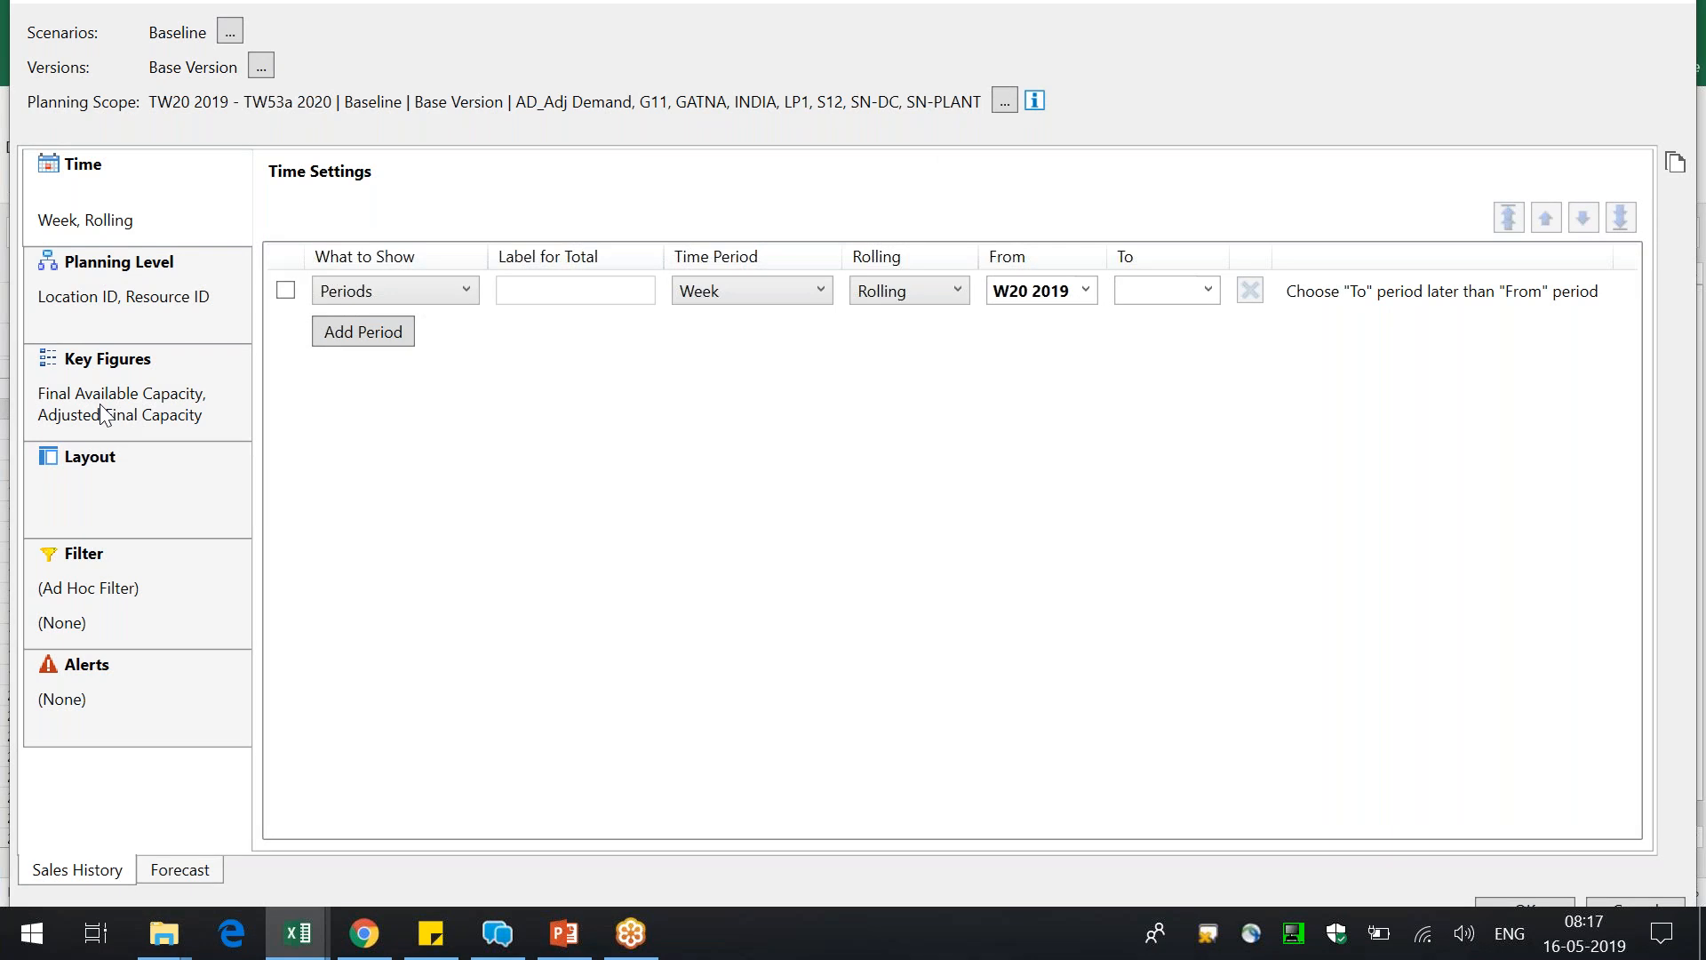
pyautogui.click(99, 403)
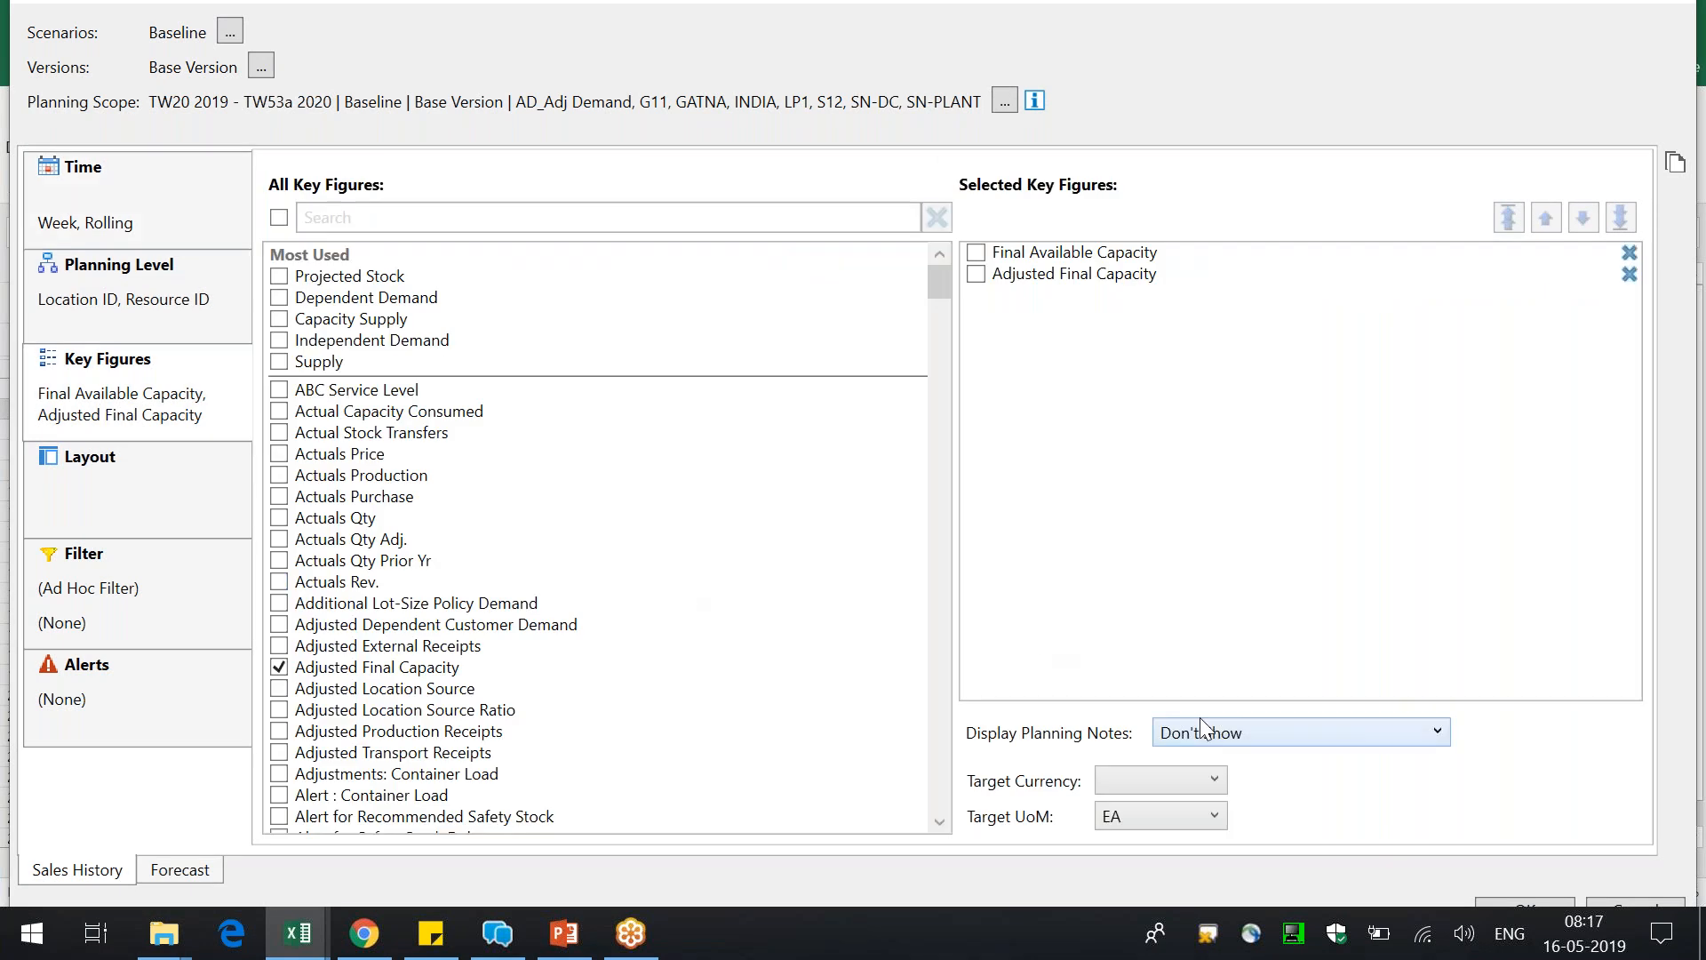
pyautogui.click(1507, 899)
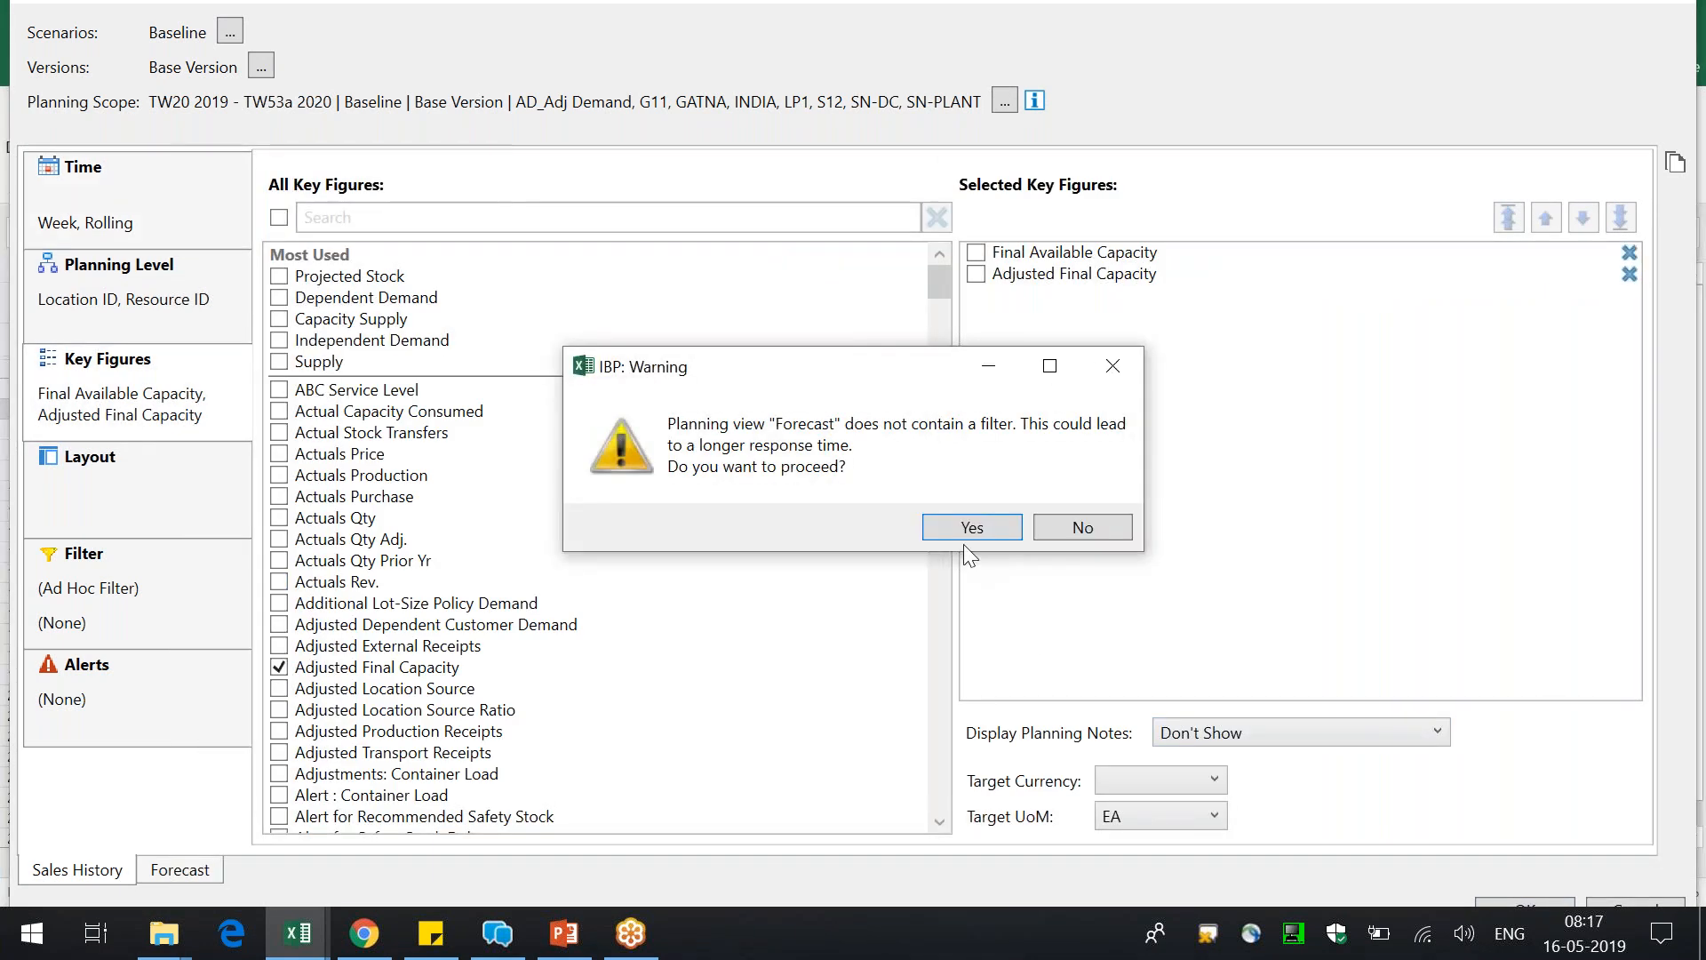
pyautogui.click(963, 529)
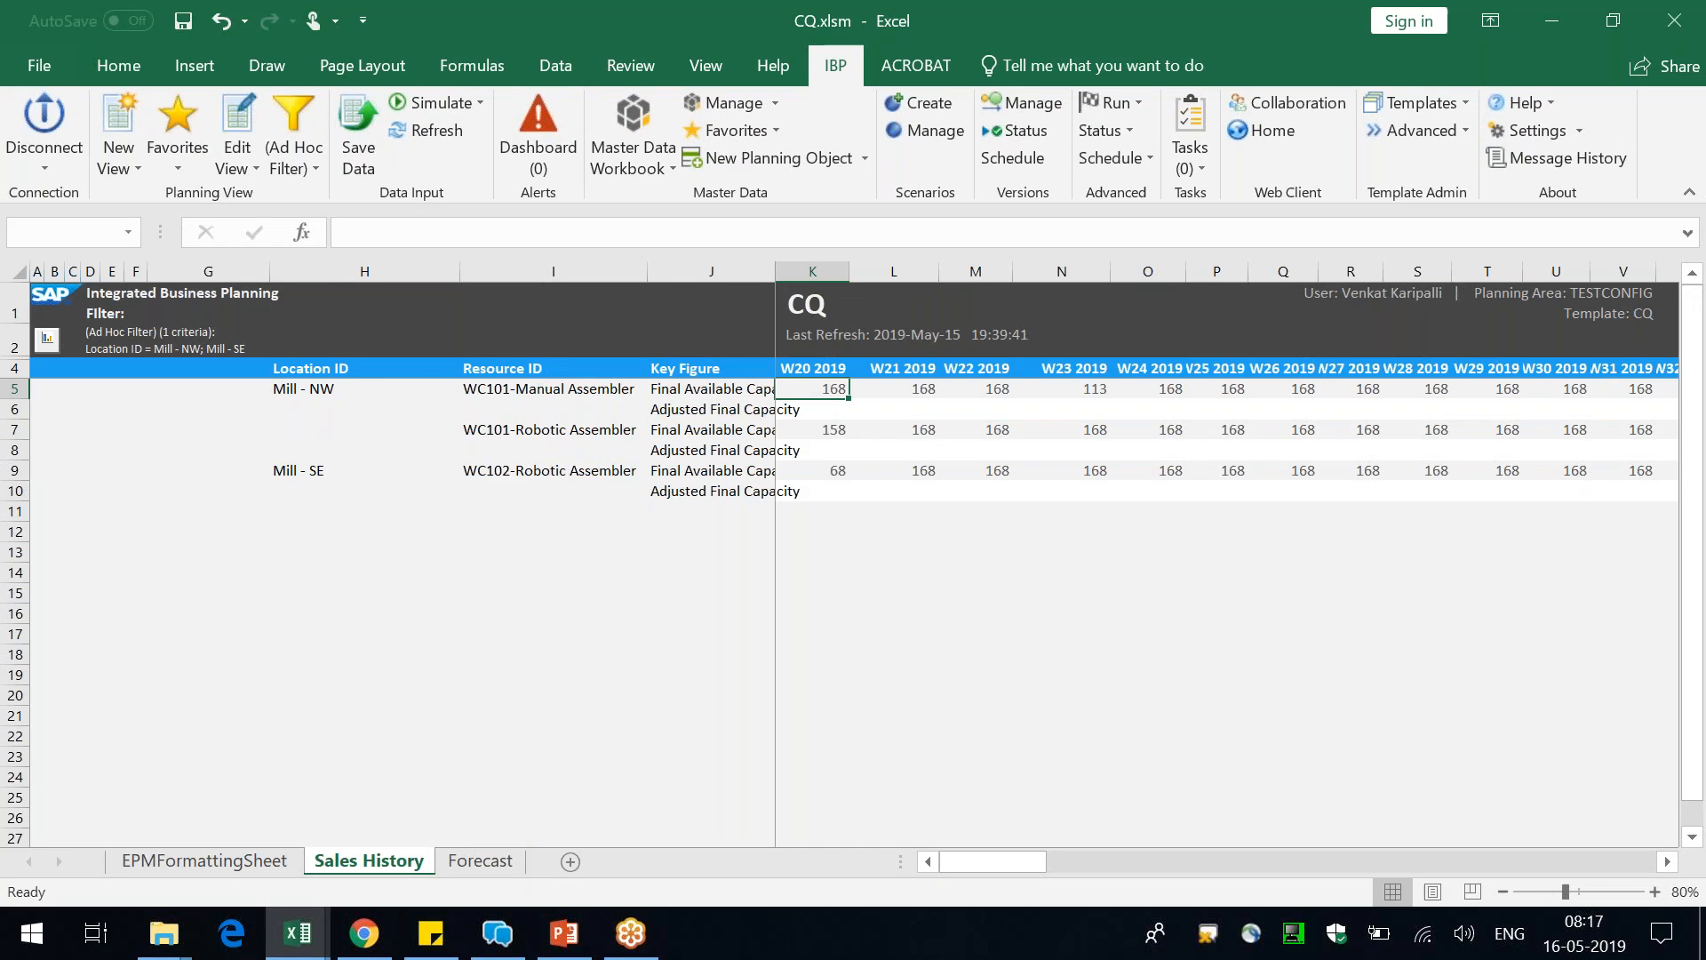
# Widen the Key Figure column to fit its full key figure names
pyautogui.doubleClick(776, 267)
pyautogui.click(772, 409)
pyautogui.moveTo(680, 233); pyautogui.dragTo(881, 232)
# Set the W20 2019 Adjusted Final Capacity of Mill - NW's WC101-Manual Assembler to 200 and save the data
pyautogui.click(873, 410)
pyautogui.click(928, 409)
pyautogui.press('Left')
pyautogui.write('200')
pyautogui.press('Return')
pyautogui.click(358, 160)
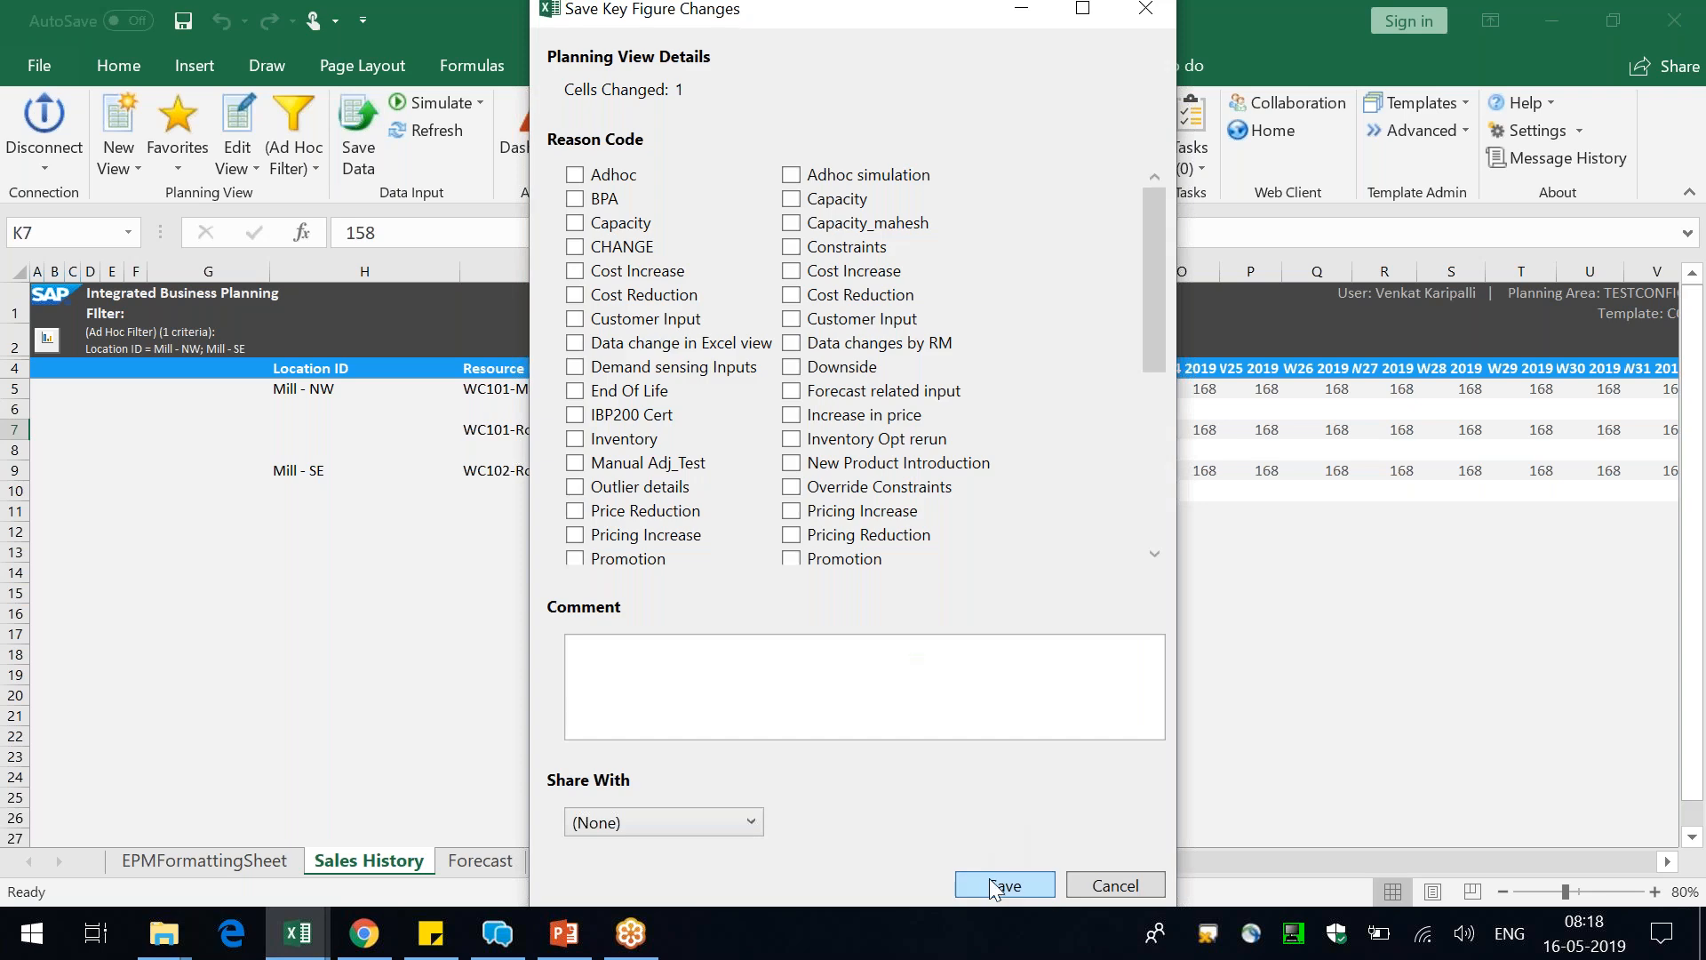
pyautogui.click(995, 886)
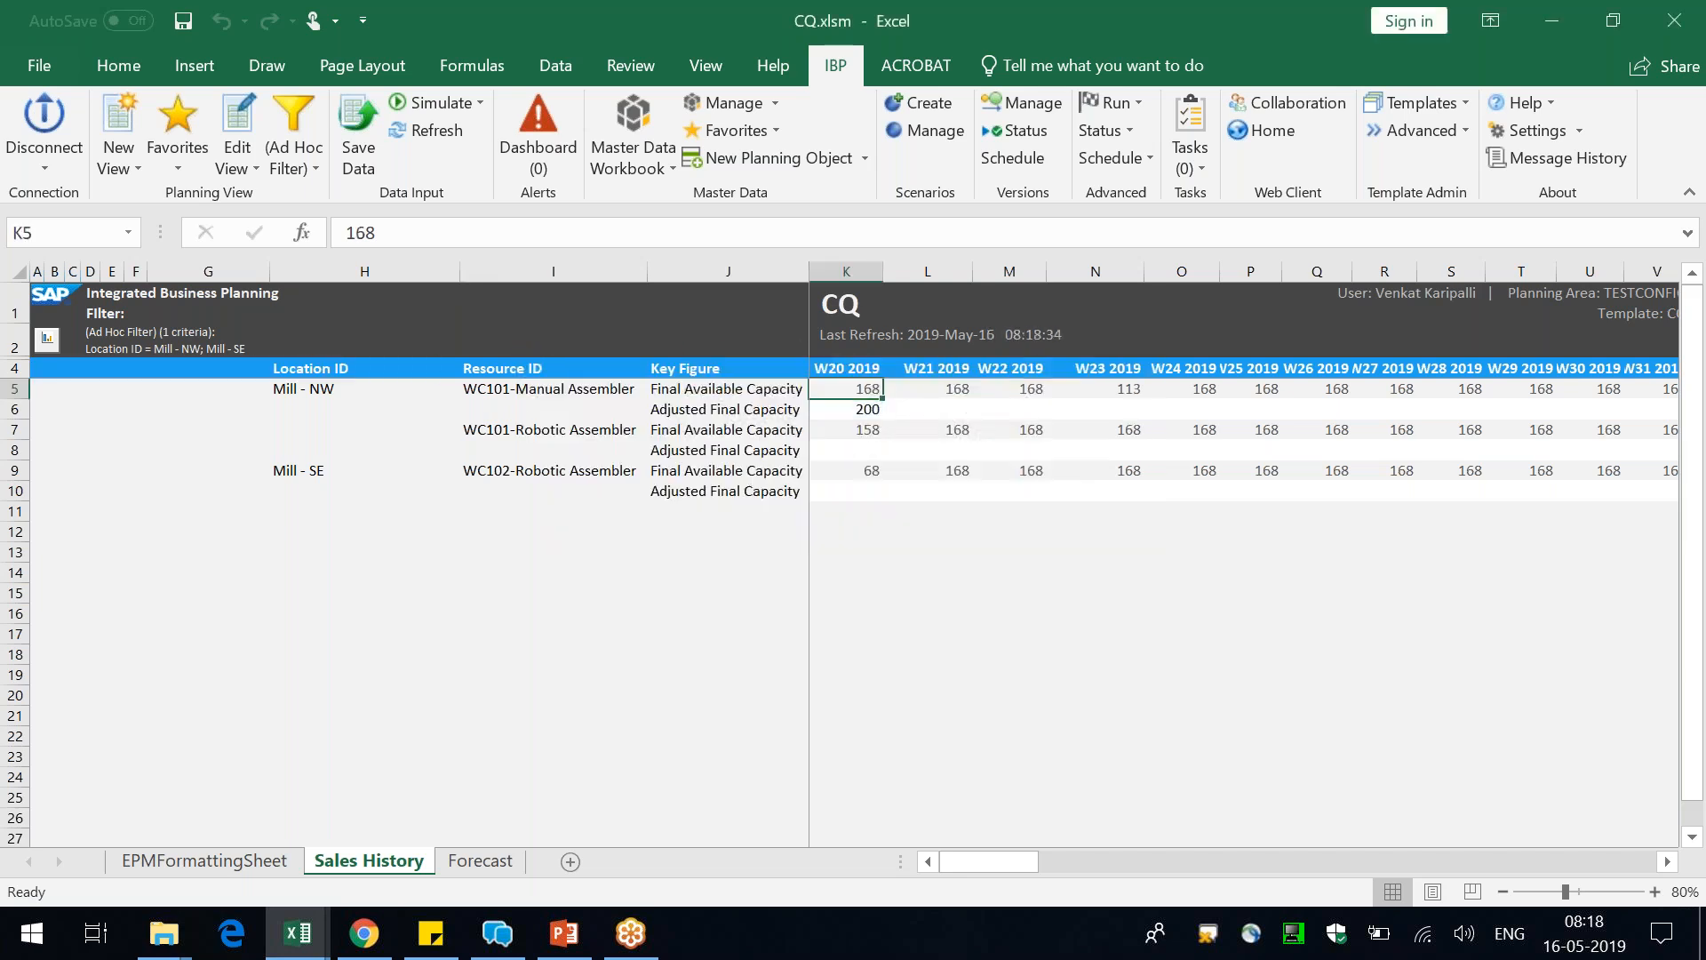
# Narrow the Location ID column and select the Adjusted Final Capacity cells after W20 2019 for WC101-Manual Assembler
pyautogui.moveTo(459, 271); pyautogui.dragTo(384, 267)
pyautogui.click(853, 489)
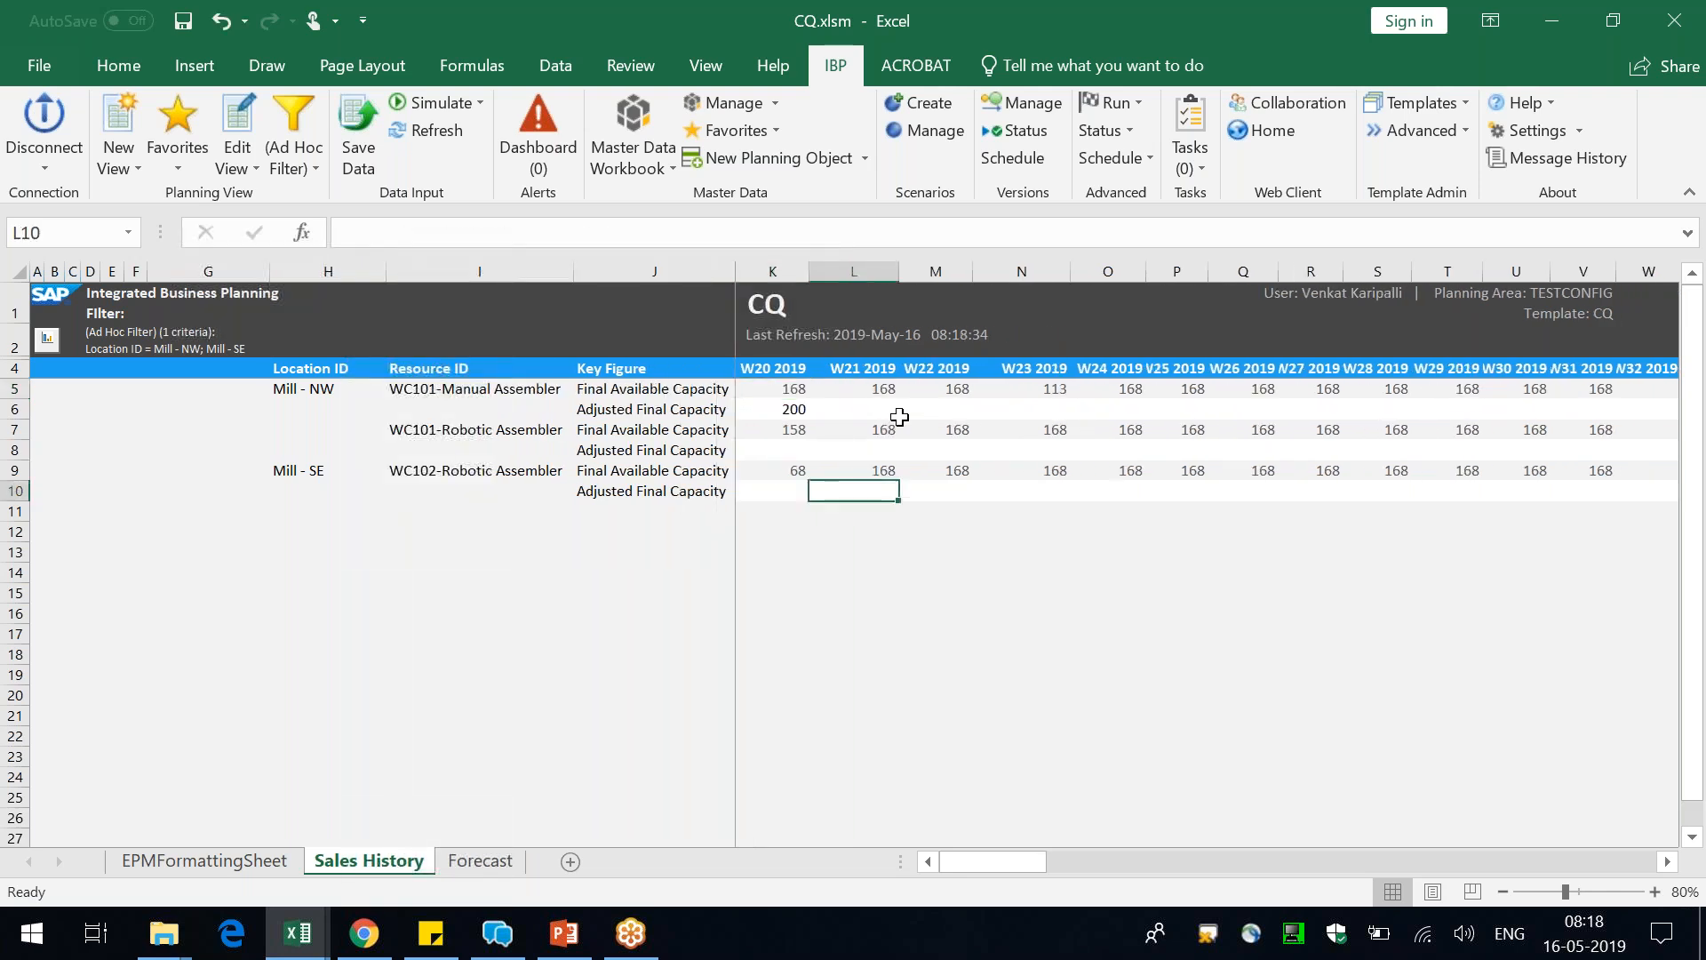
pyautogui.moveTo(865, 413); pyautogui.dragTo(1079, 399)
# Fix the W20 2019 Adjusted Final Capacity cell of WC101-Manual Assembler and save the key figure change
pyautogui.click(788, 409)
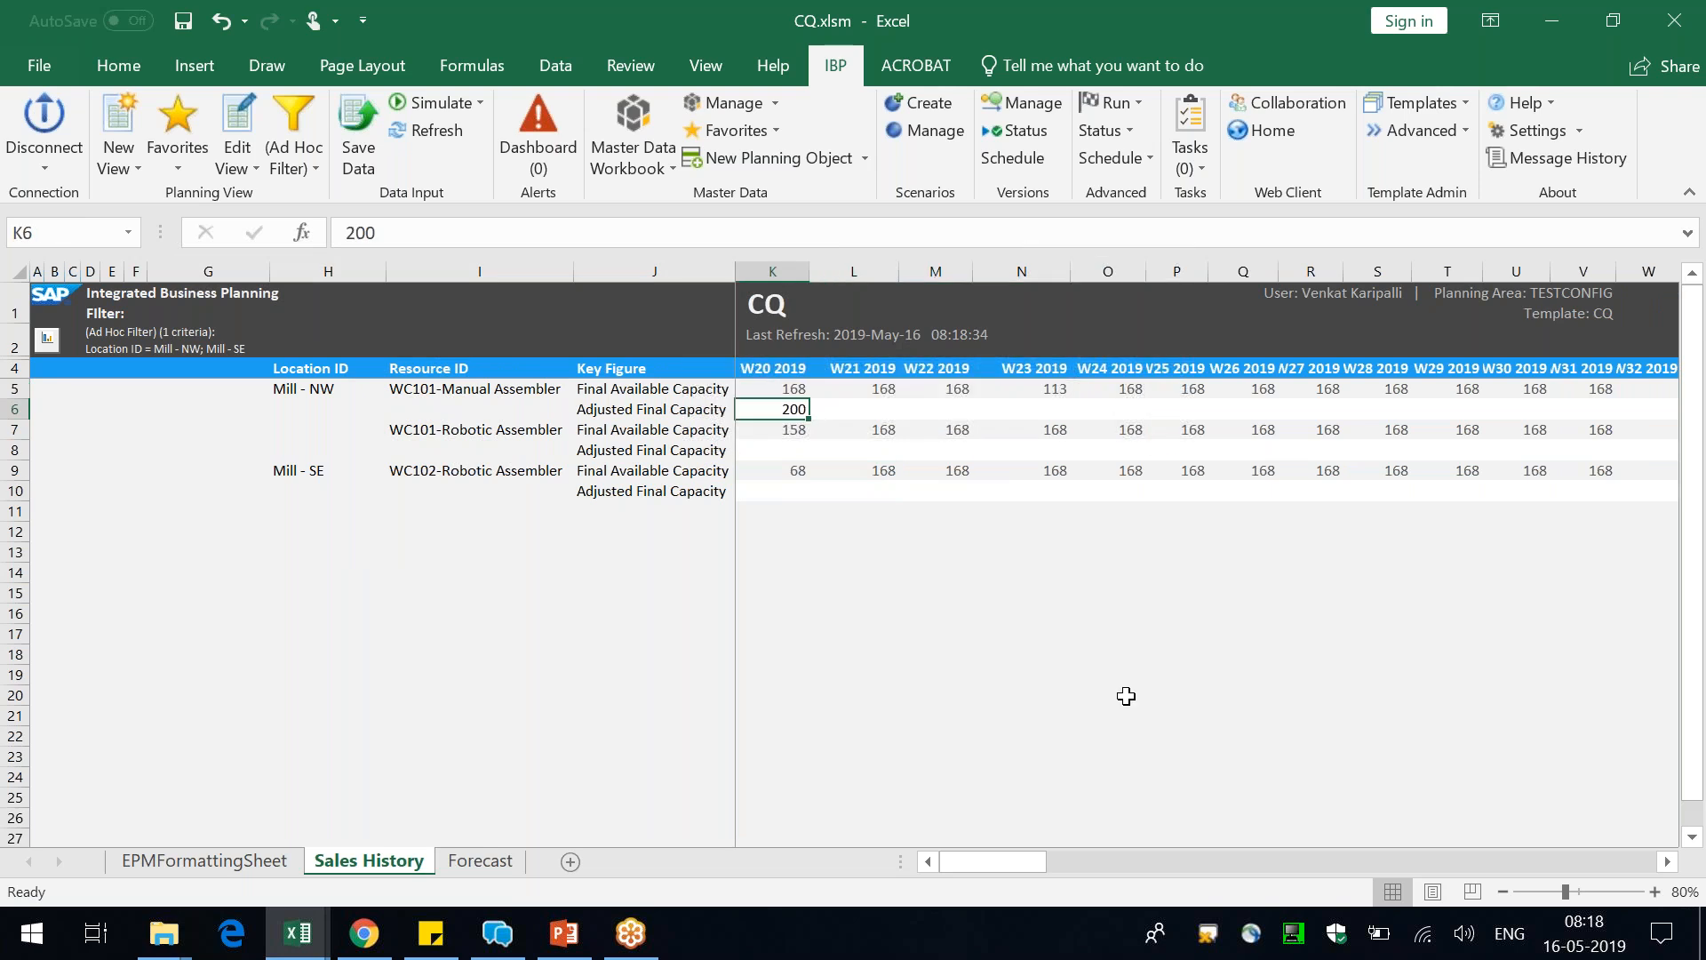
pyautogui.rightClick(792, 411)
pyautogui.press('Escape')
pyautogui.rightClick(794, 407)
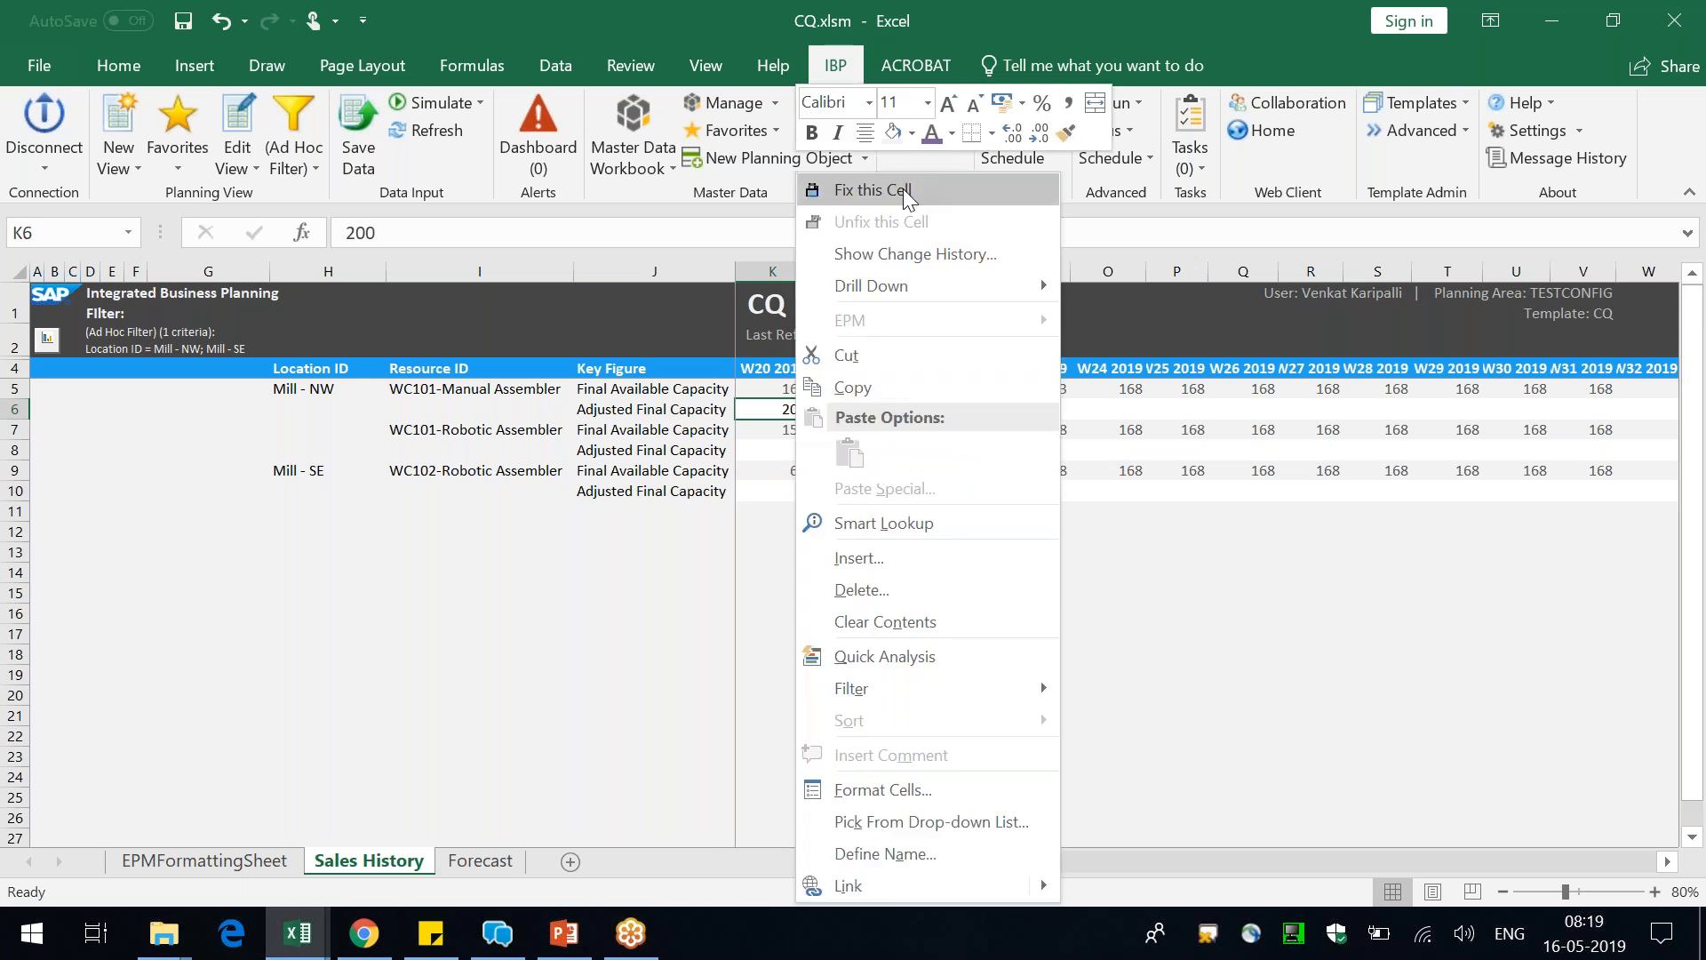
pyautogui.click(904, 188)
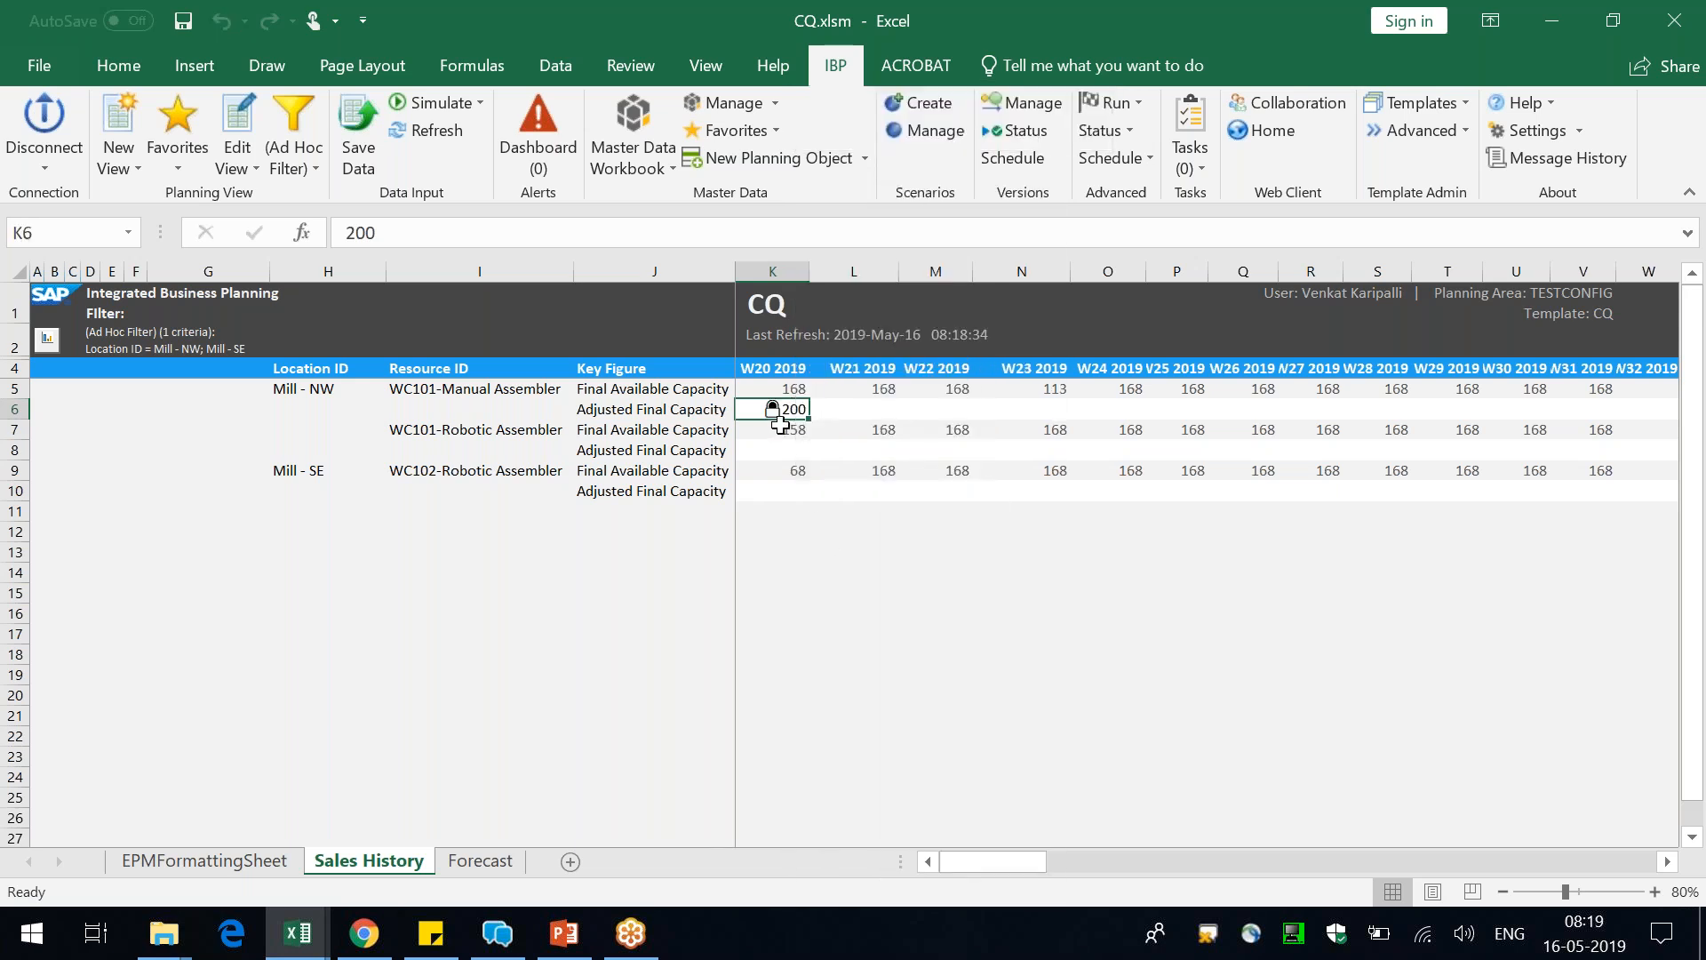
pyautogui.click(355, 142)
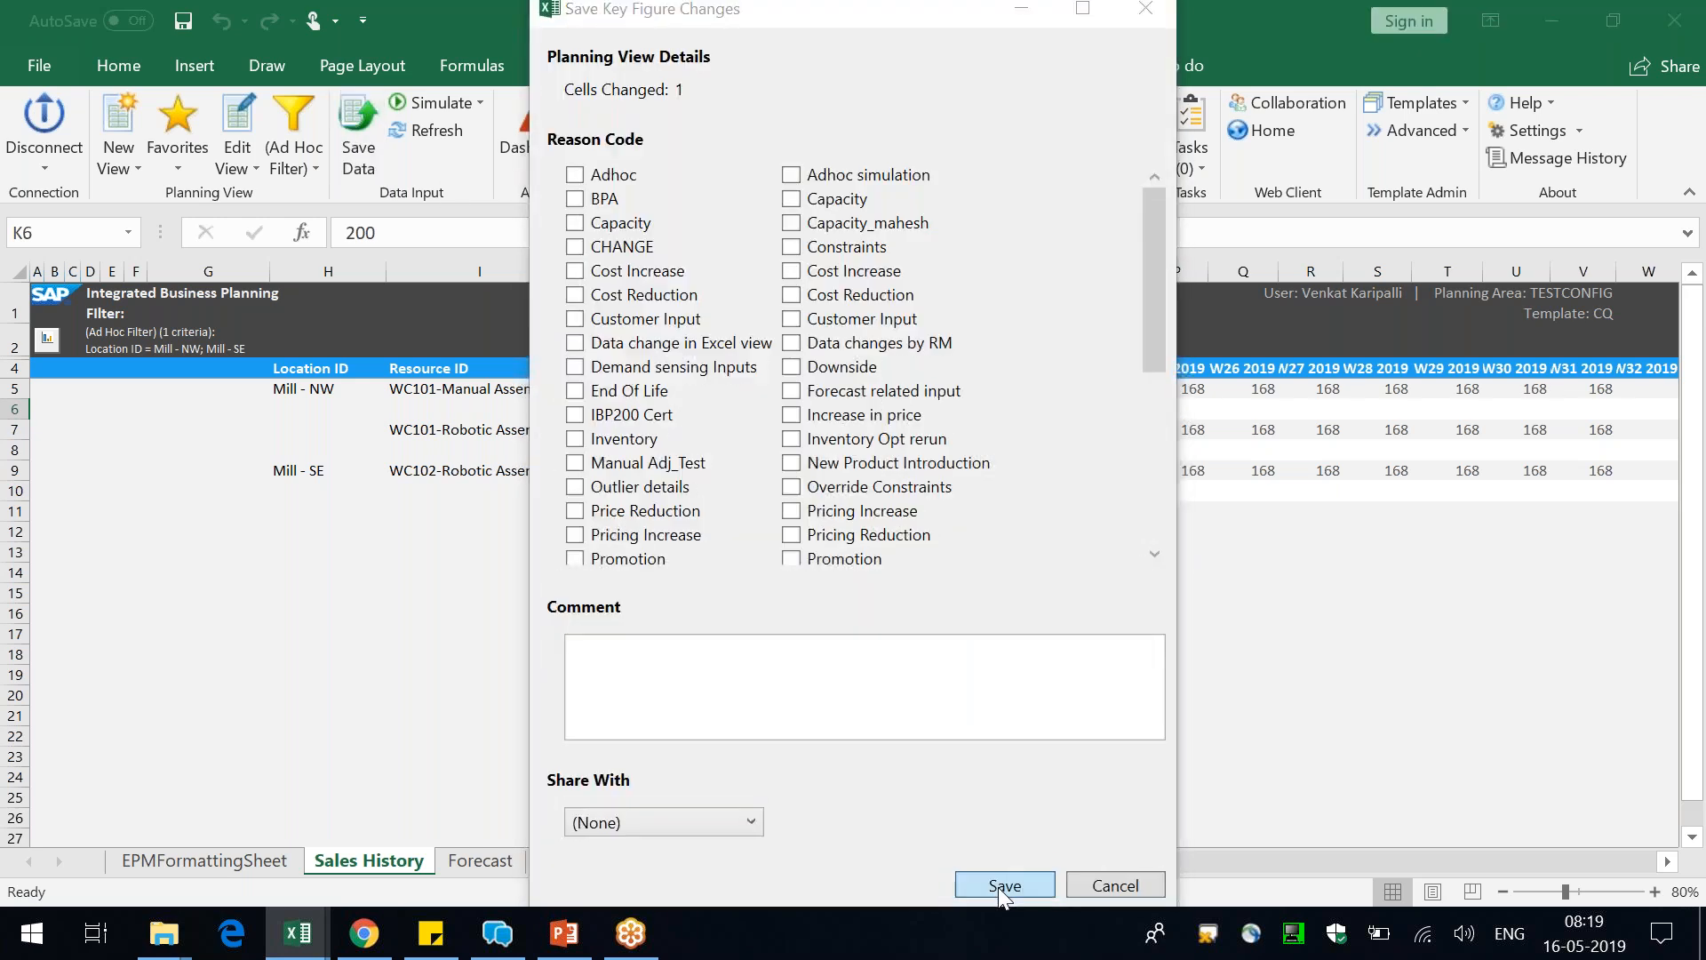
pyautogui.click(1004, 885)
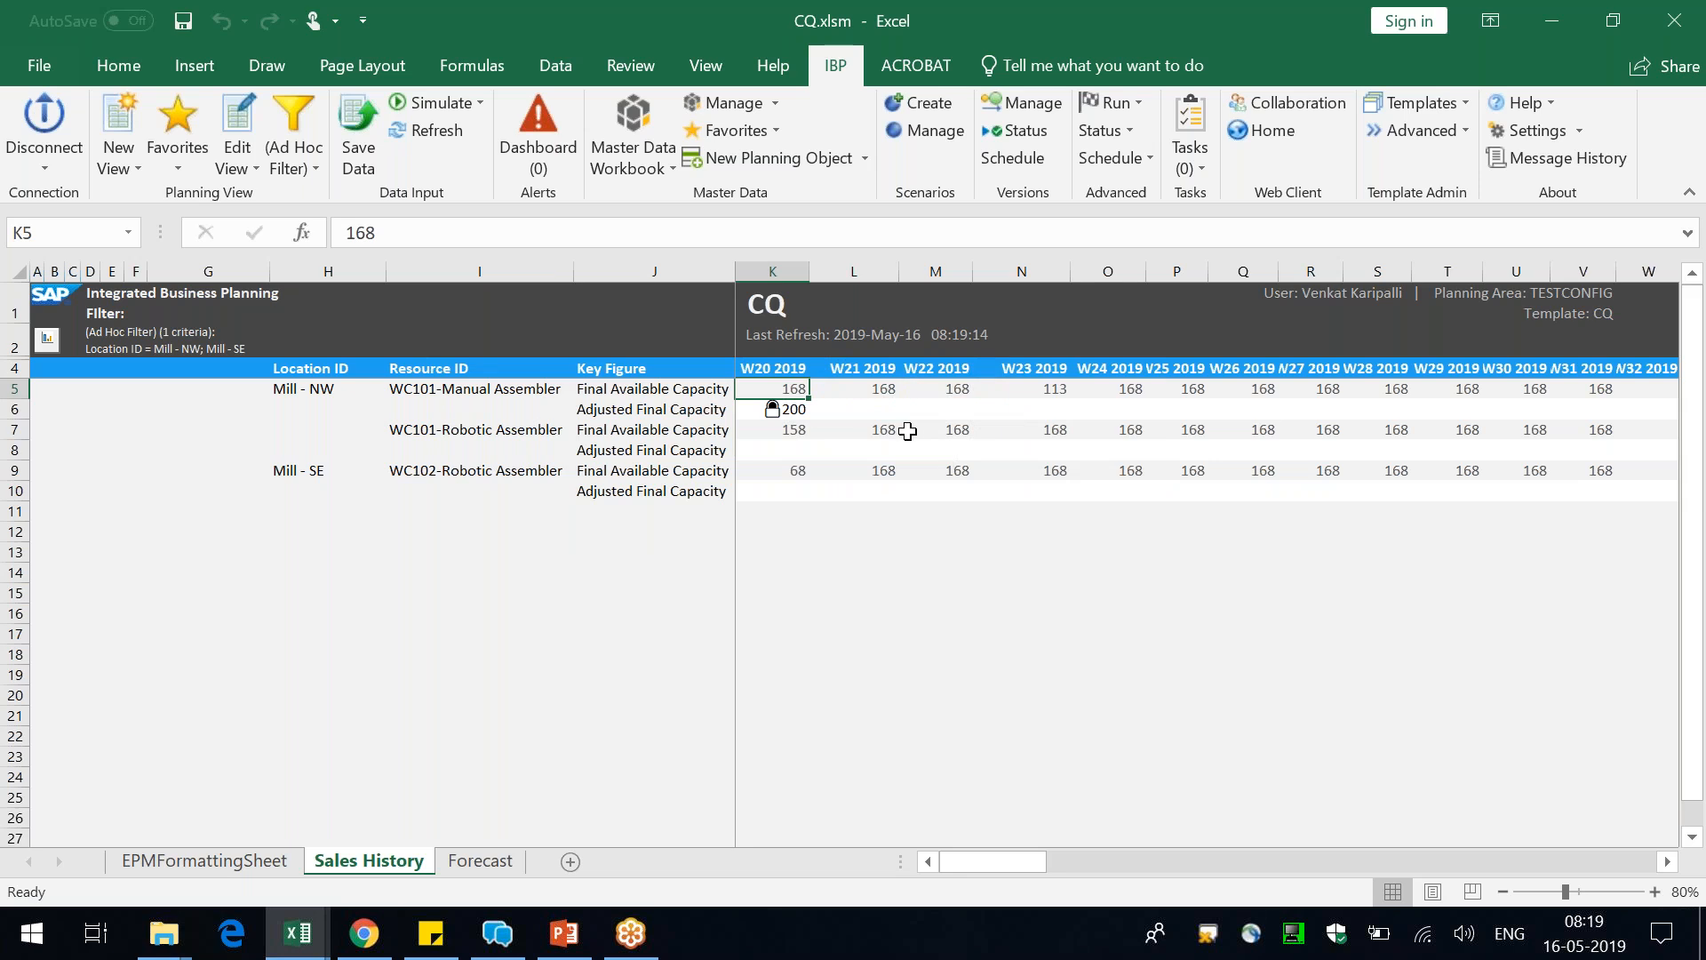
# Narrow the W23 2019 column slightly and check the exact system time against the view's last refresh
pyautogui.moveTo(1067, 270); pyautogui.dragTo(1050, 271)
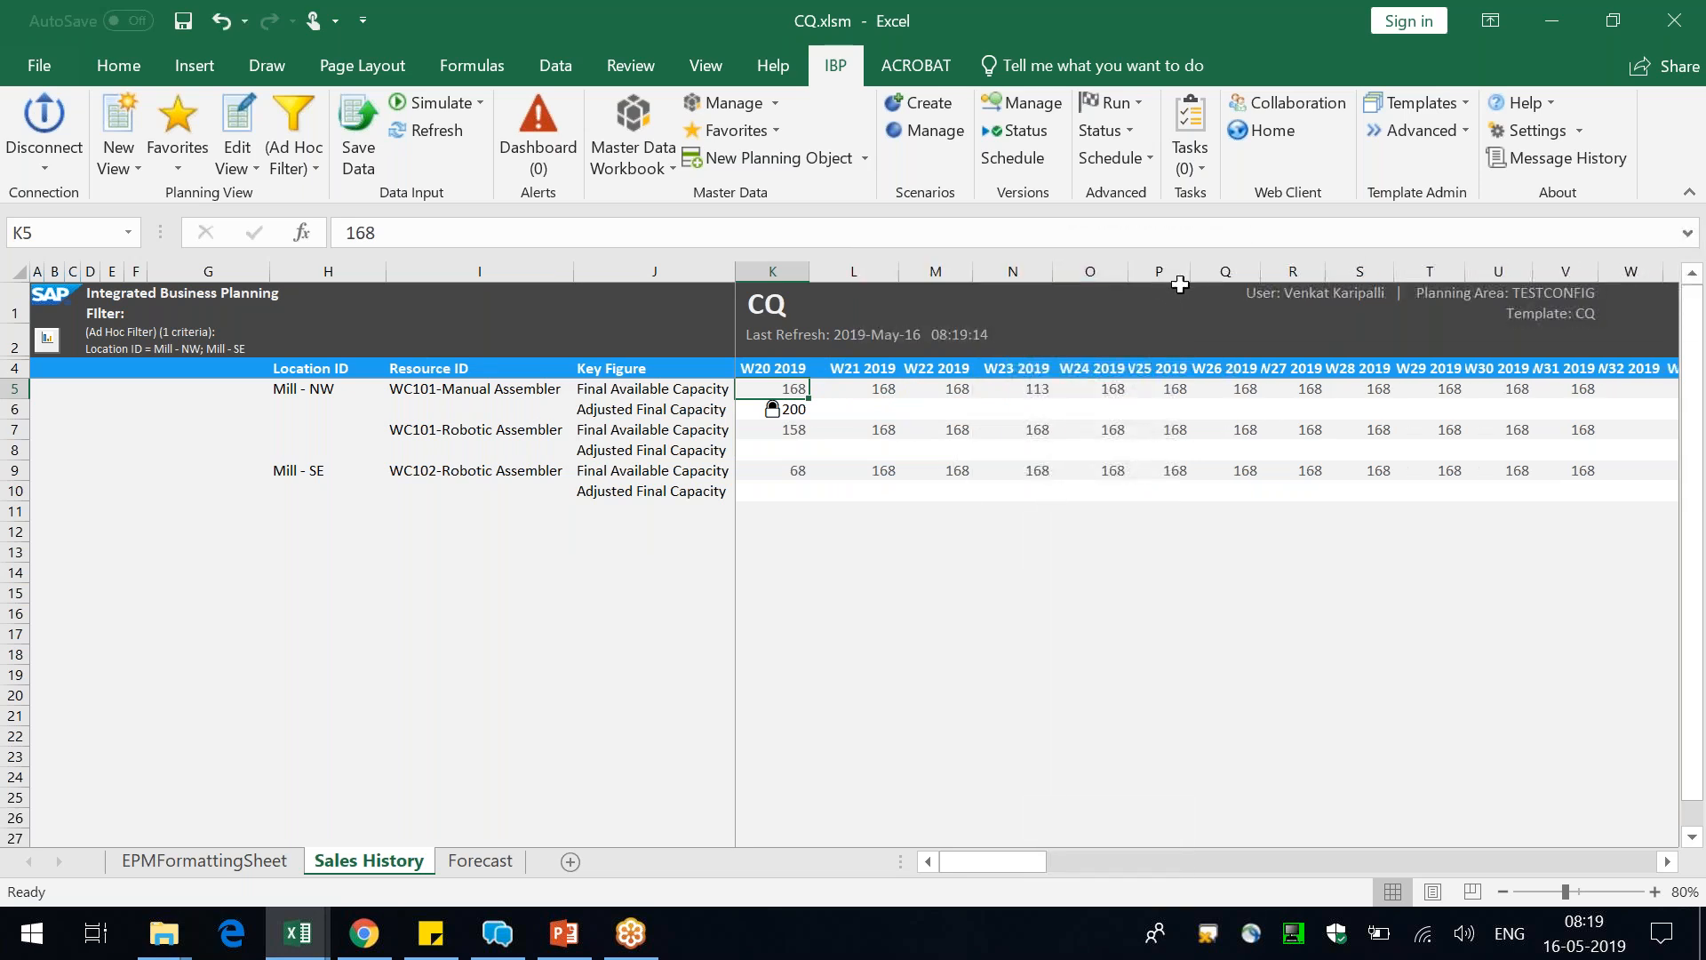
pyautogui.click(1583, 933)
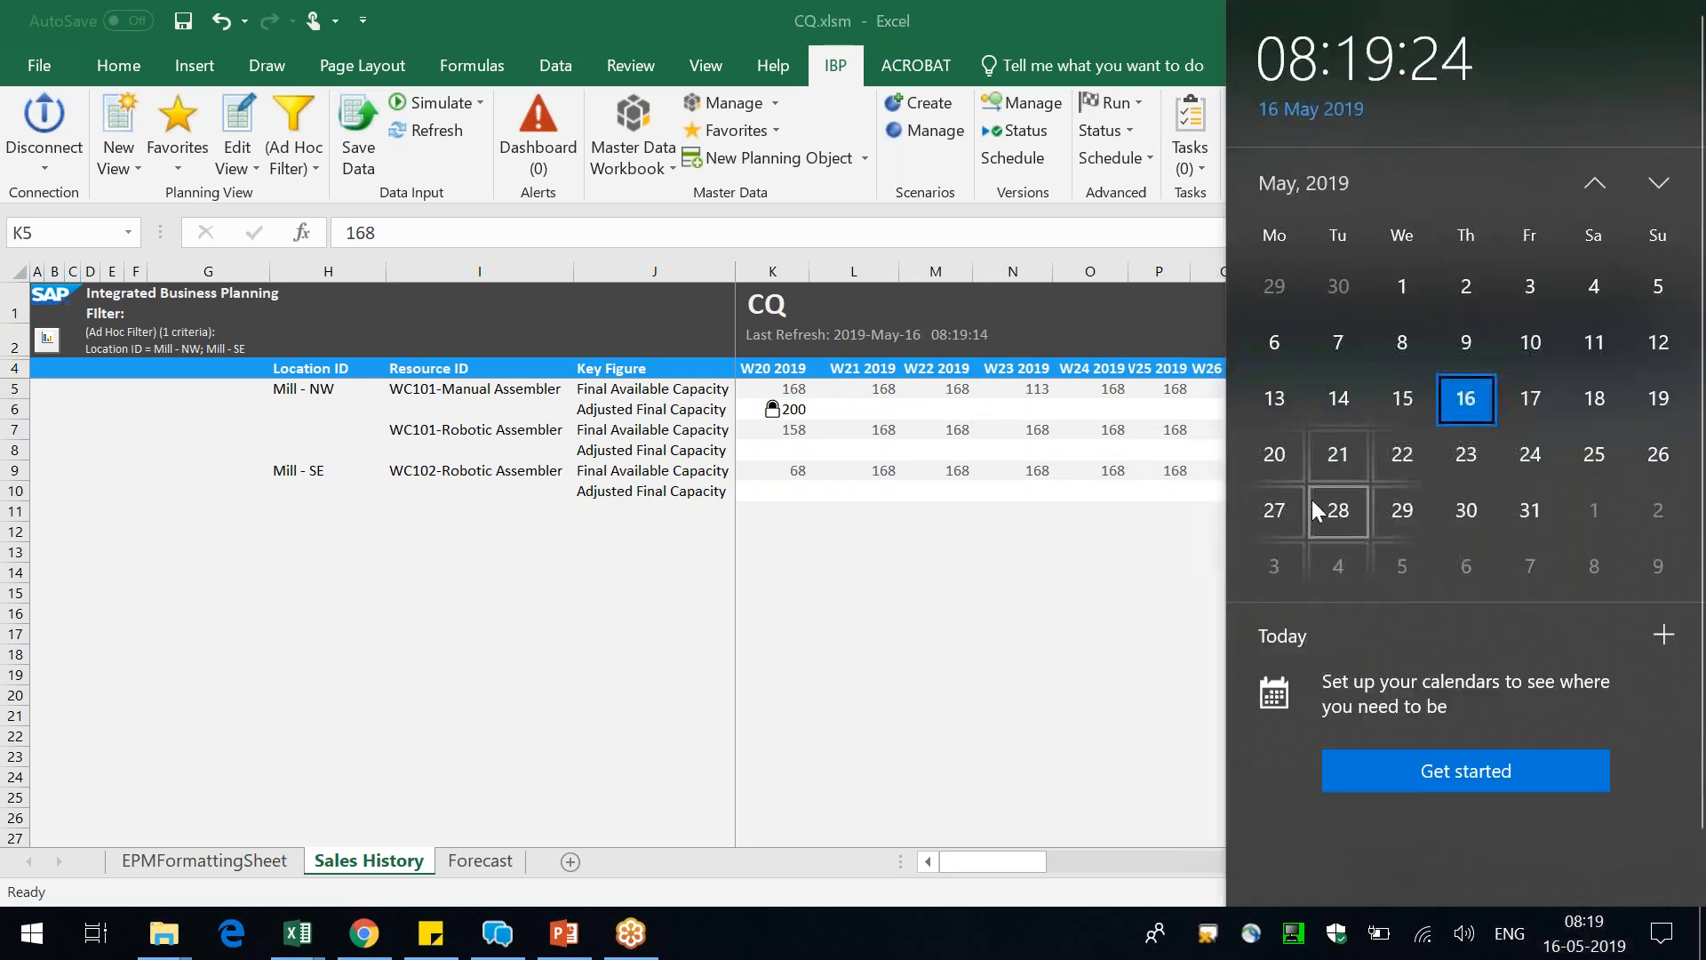
pyautogui.click(1042, 659)
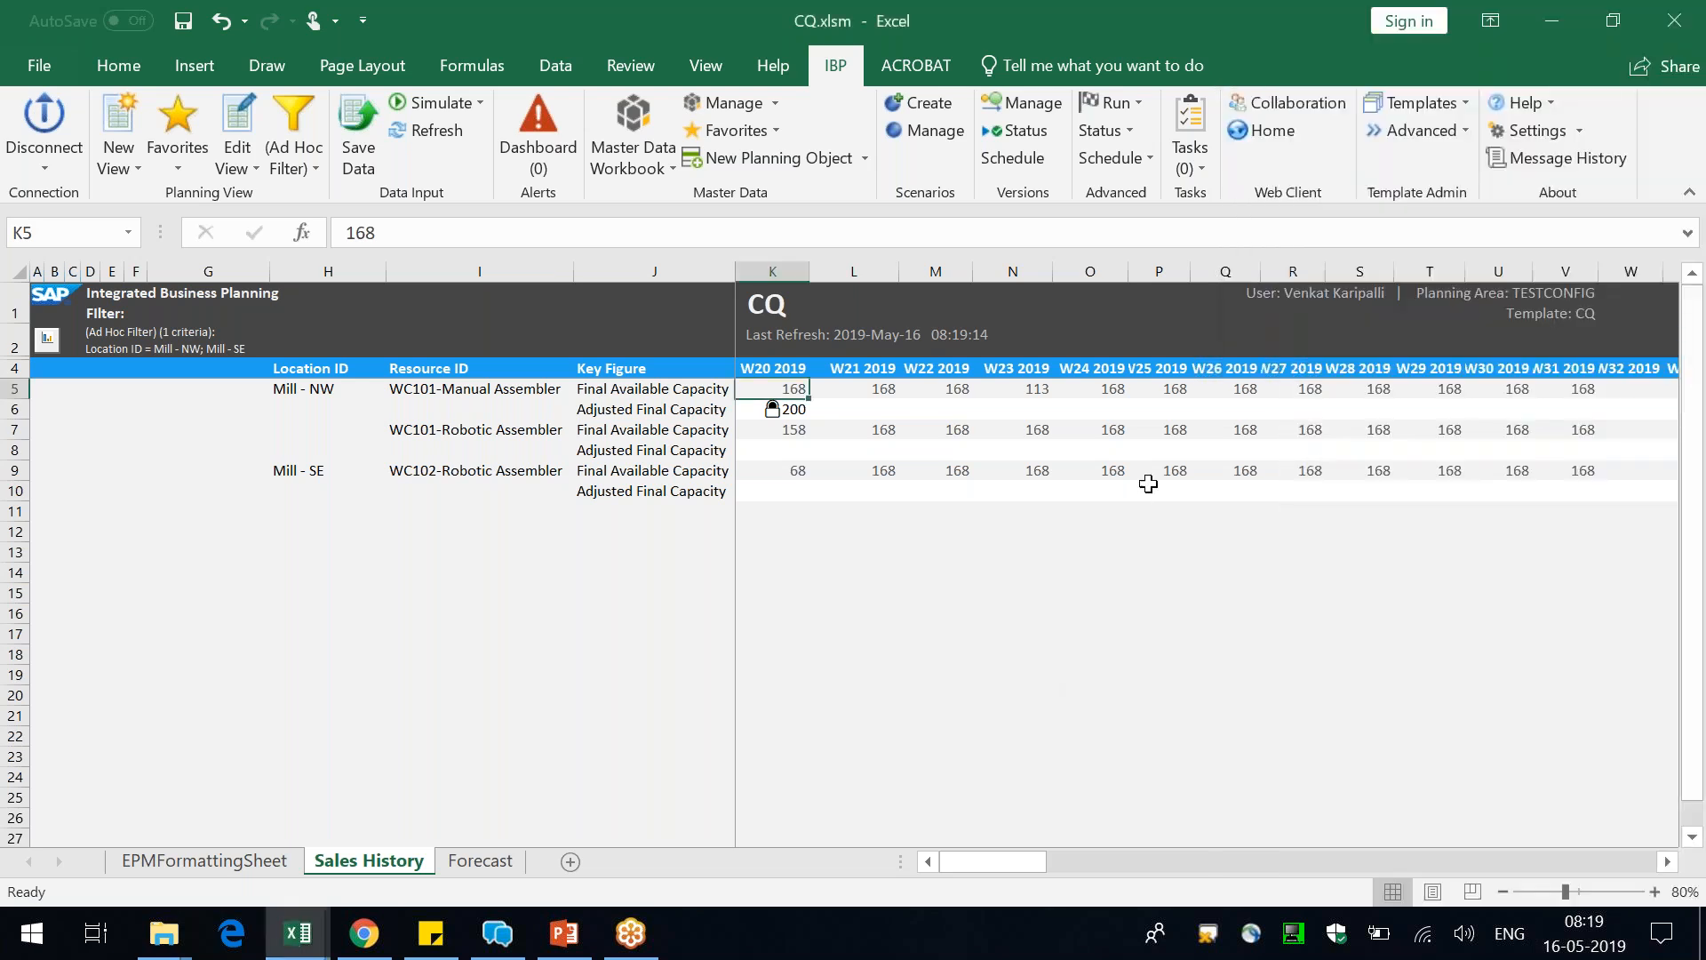
# Enter WC101-Manual Assembler's Adjusted Final Capacity as 222 for W24 2019 and 333 for W25 2019
pyautogui.click(1040, 410)
pyautogui.click(1115, 414)
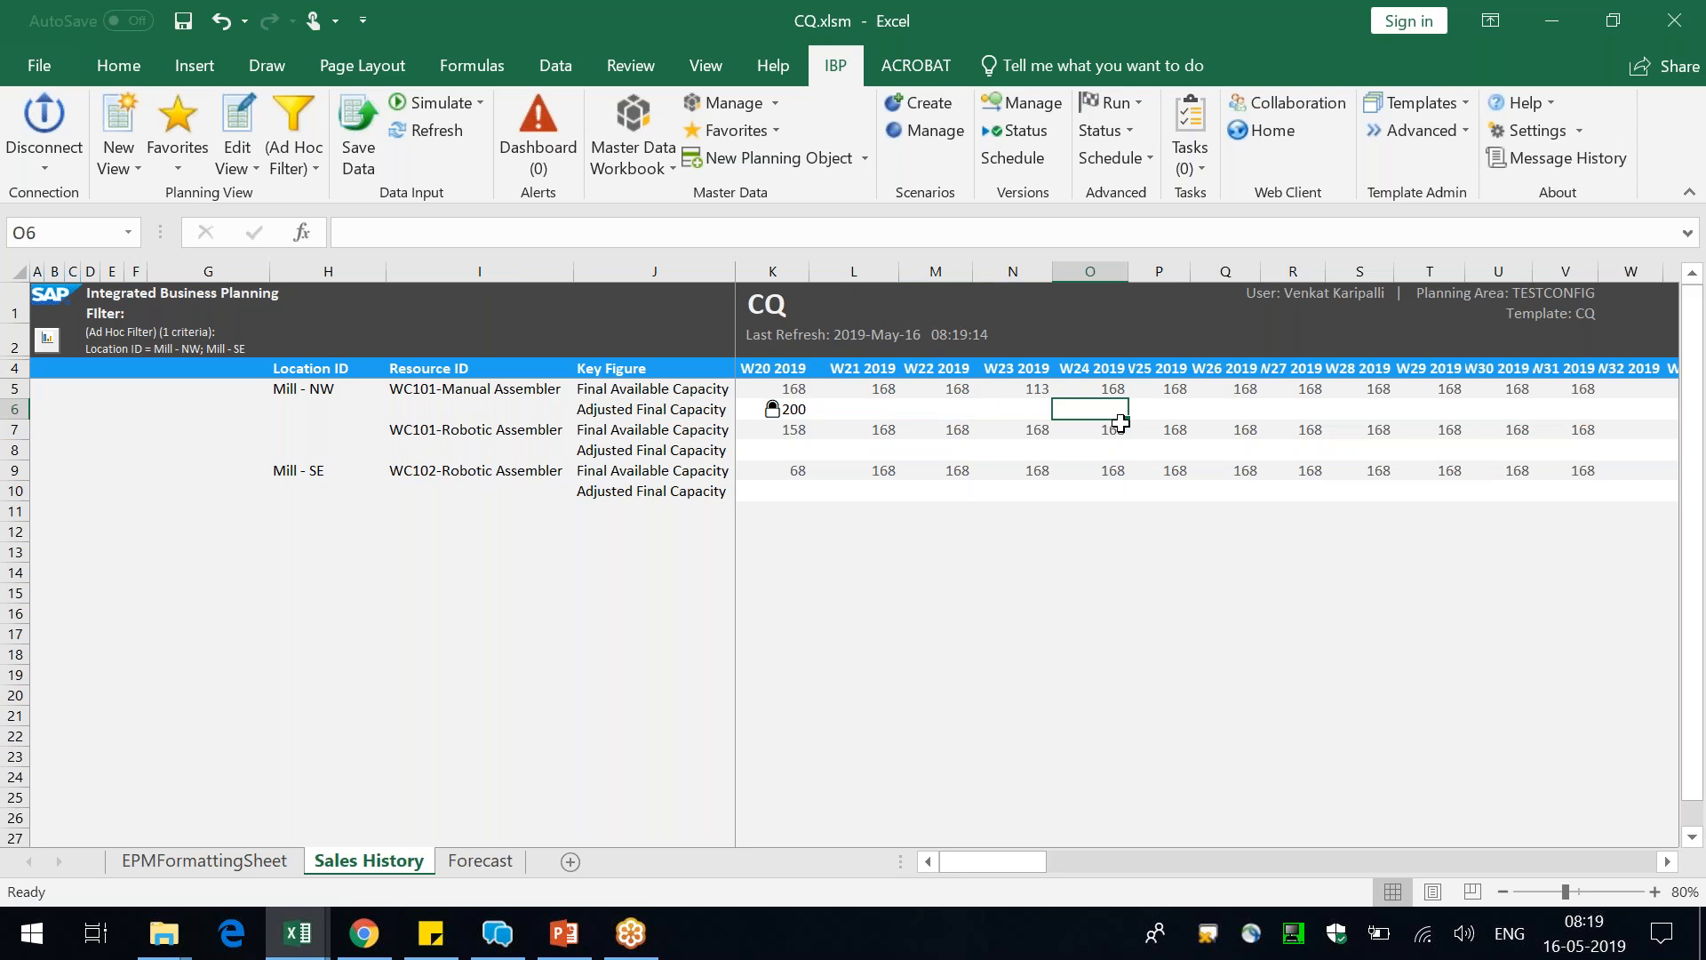
pyautogui.write('222')
pyautogui.press('Tab')
pyautogui.write('333')
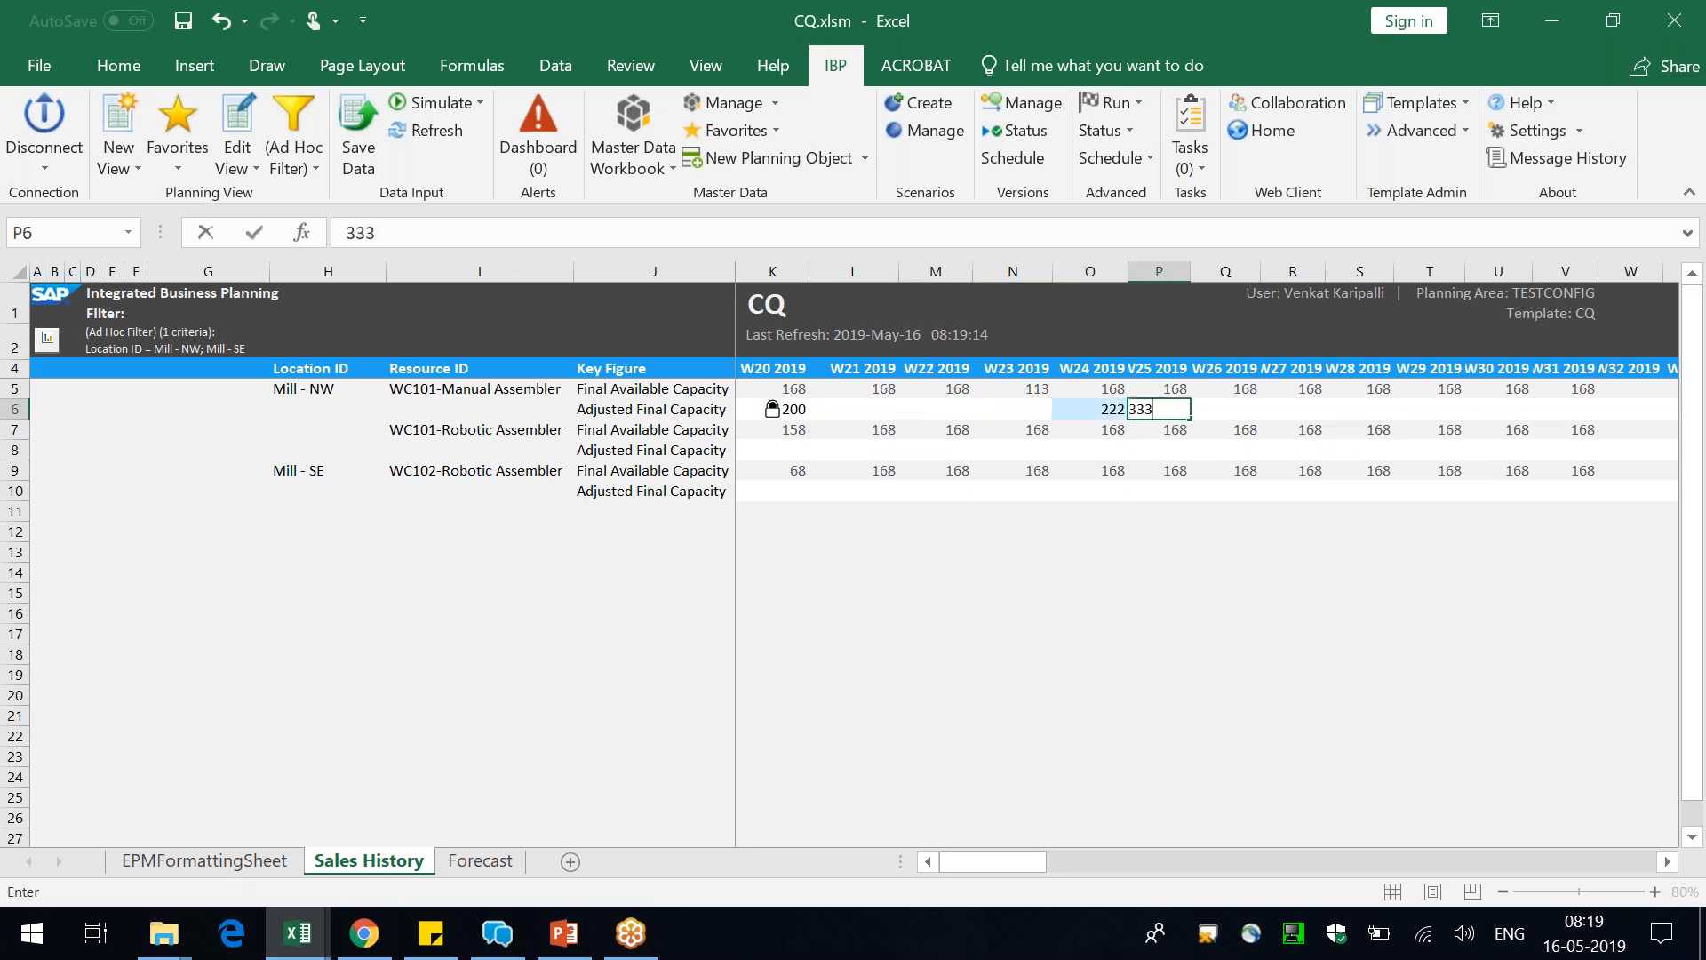
pyautogui.press('Tab')
# Set WC101-Manual Assembler's Adjusted Final Capacity to 1 for both W24 2019 and W25 2019
pyautogui.press('Left')
pyautogui.press('Left')
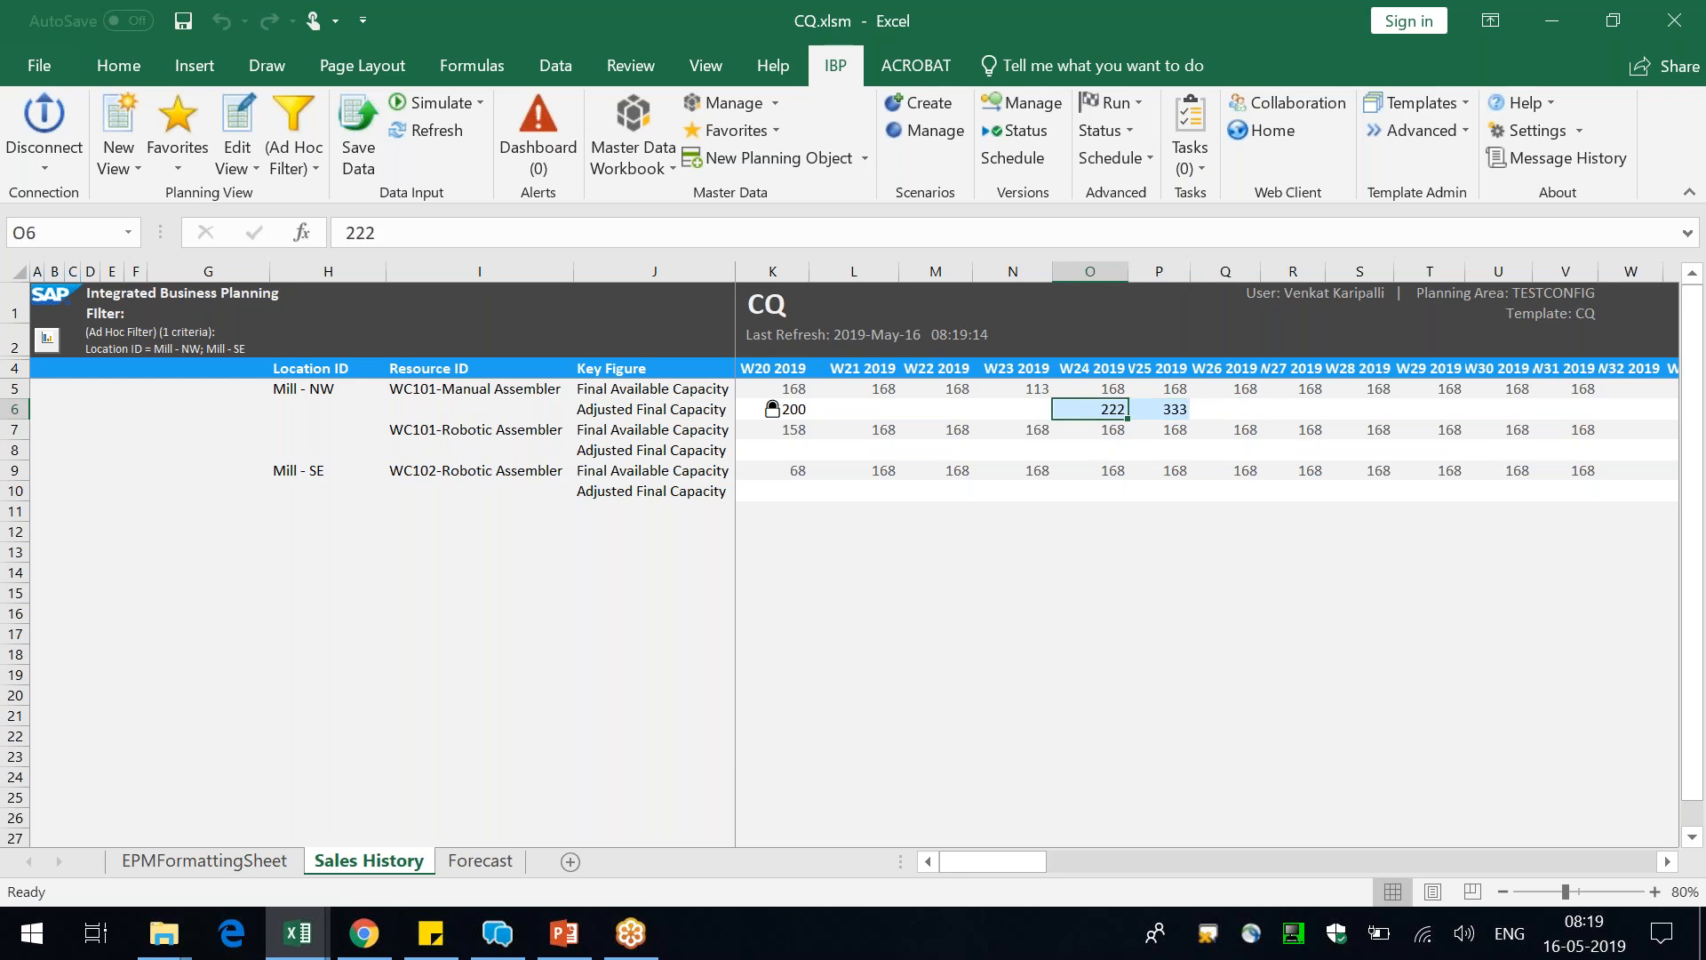
pyautogui.write('1')
pyautogui.hotkey('ctrl', 'Return')
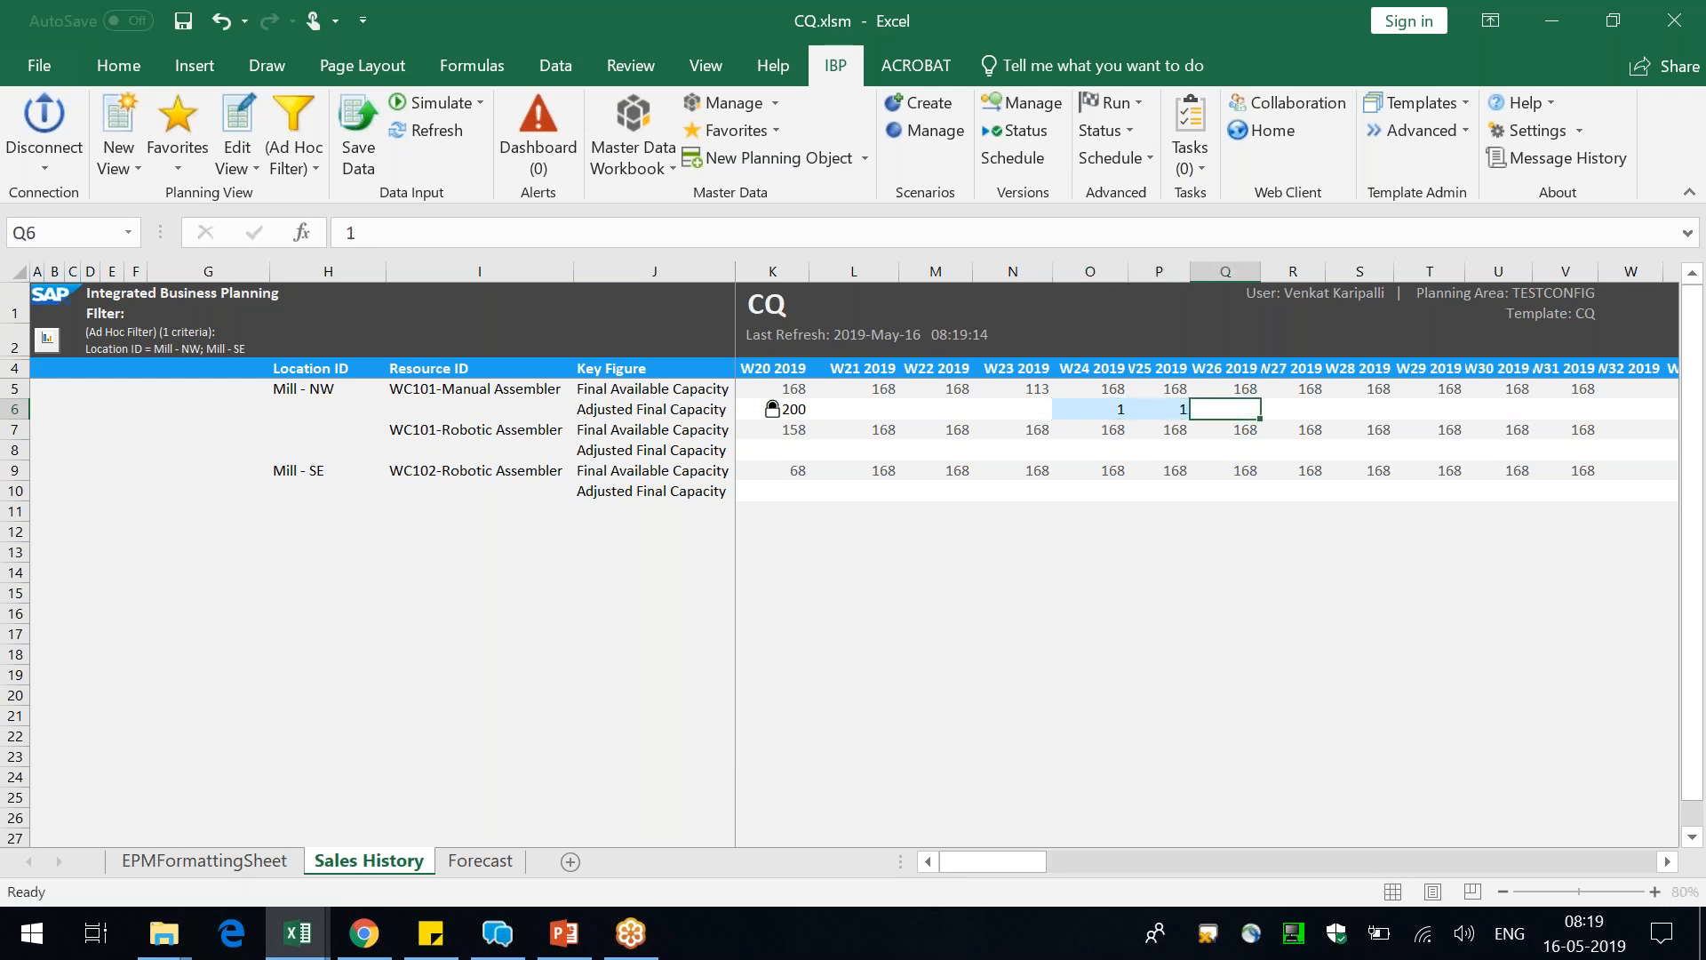
pyautogui.click(1090, 403)
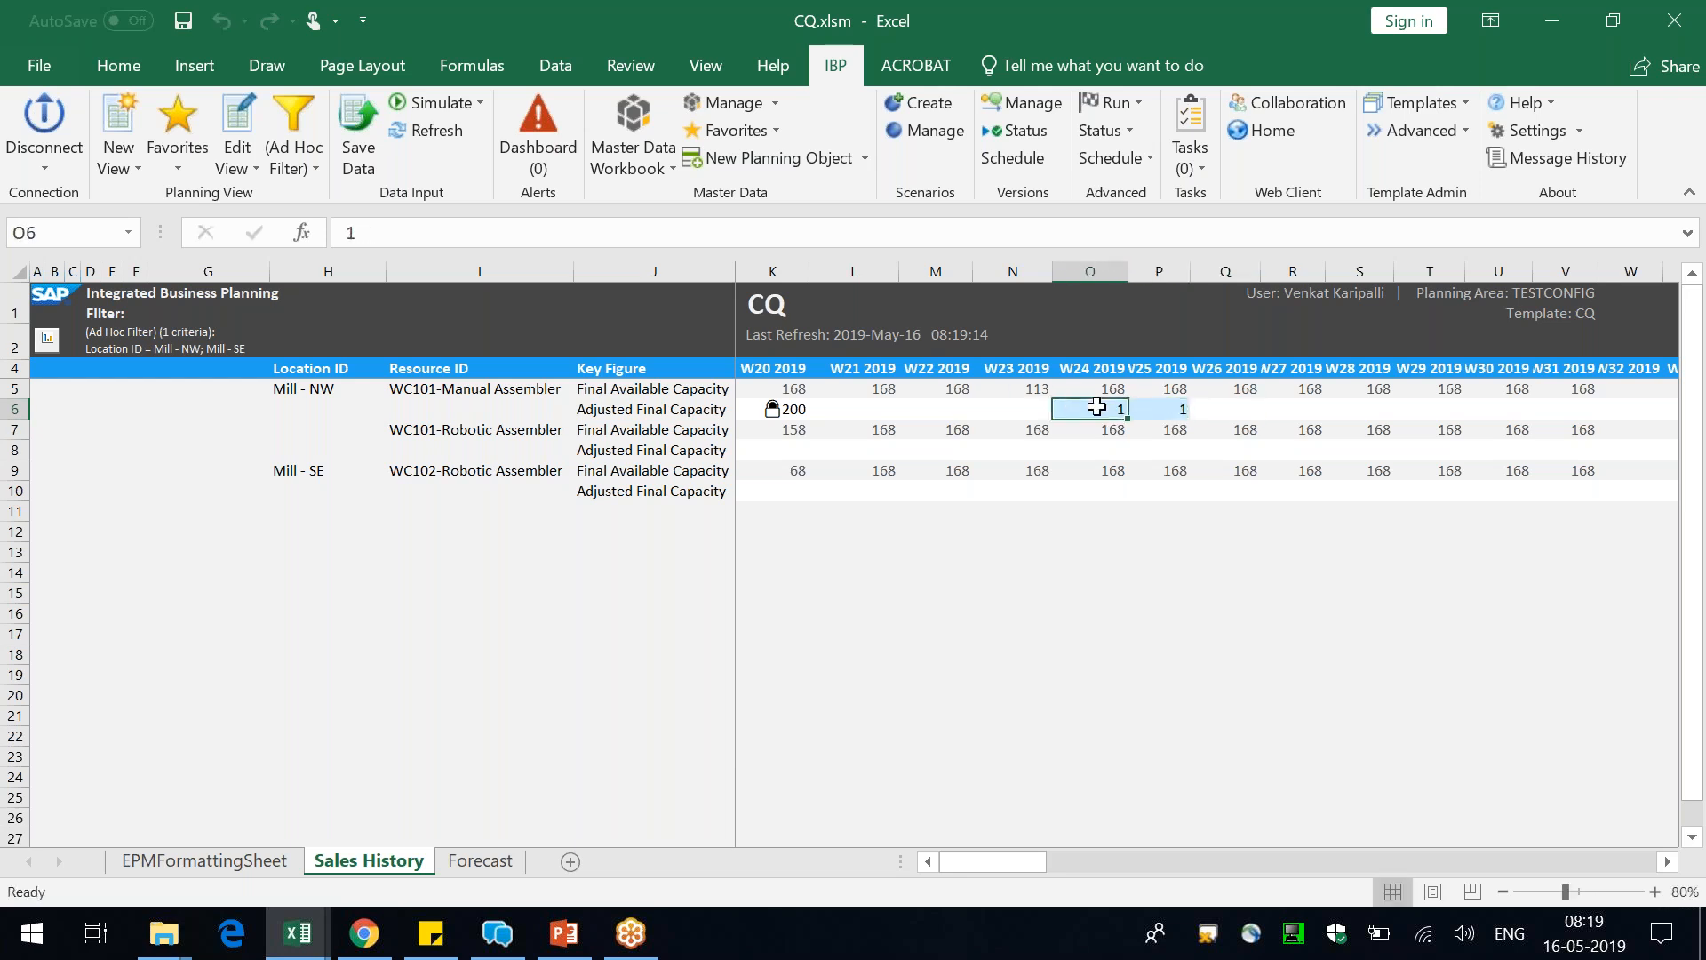
# Fix WC101-Manual Assembler's Adjusted Final Capacity cells for W24 2019 and W25 2019, save the key figure changes and refresh the view
pyautogui.rightClick(1090, 403)
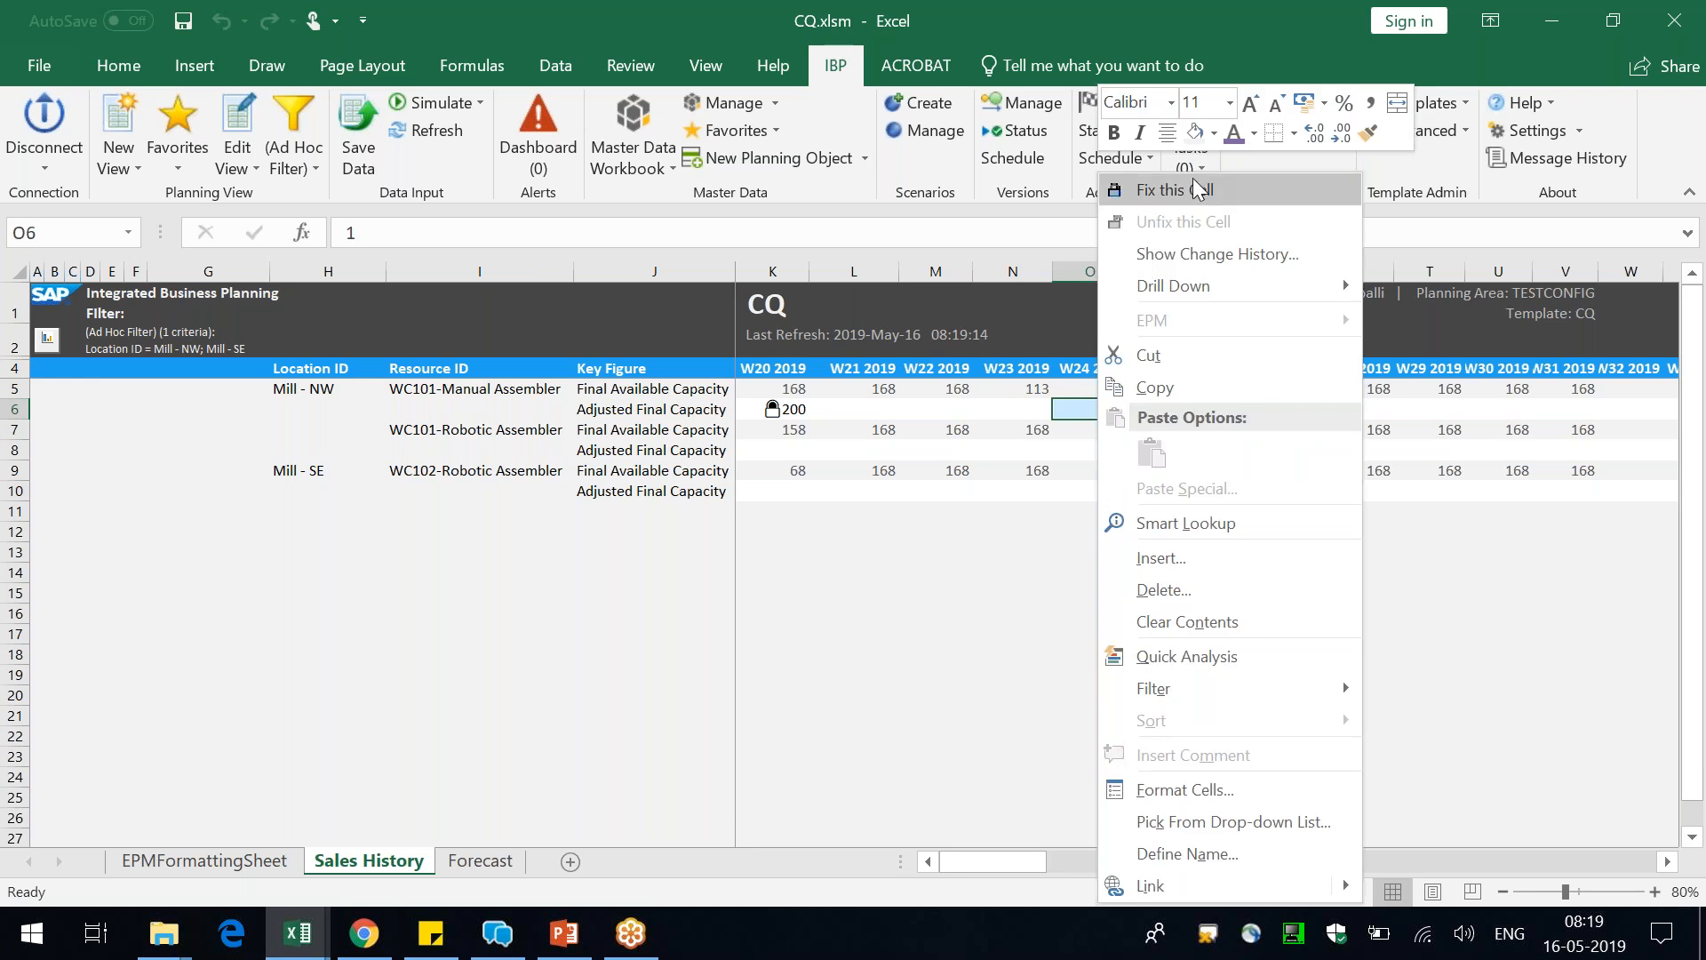
pyautogui.click(1200, 189)
pyautogui.click(1170, 404)
pyautogui.rightClick(1173, 405)
pyautogui.click(1209, 180)
pyautogui.click(359, 142)
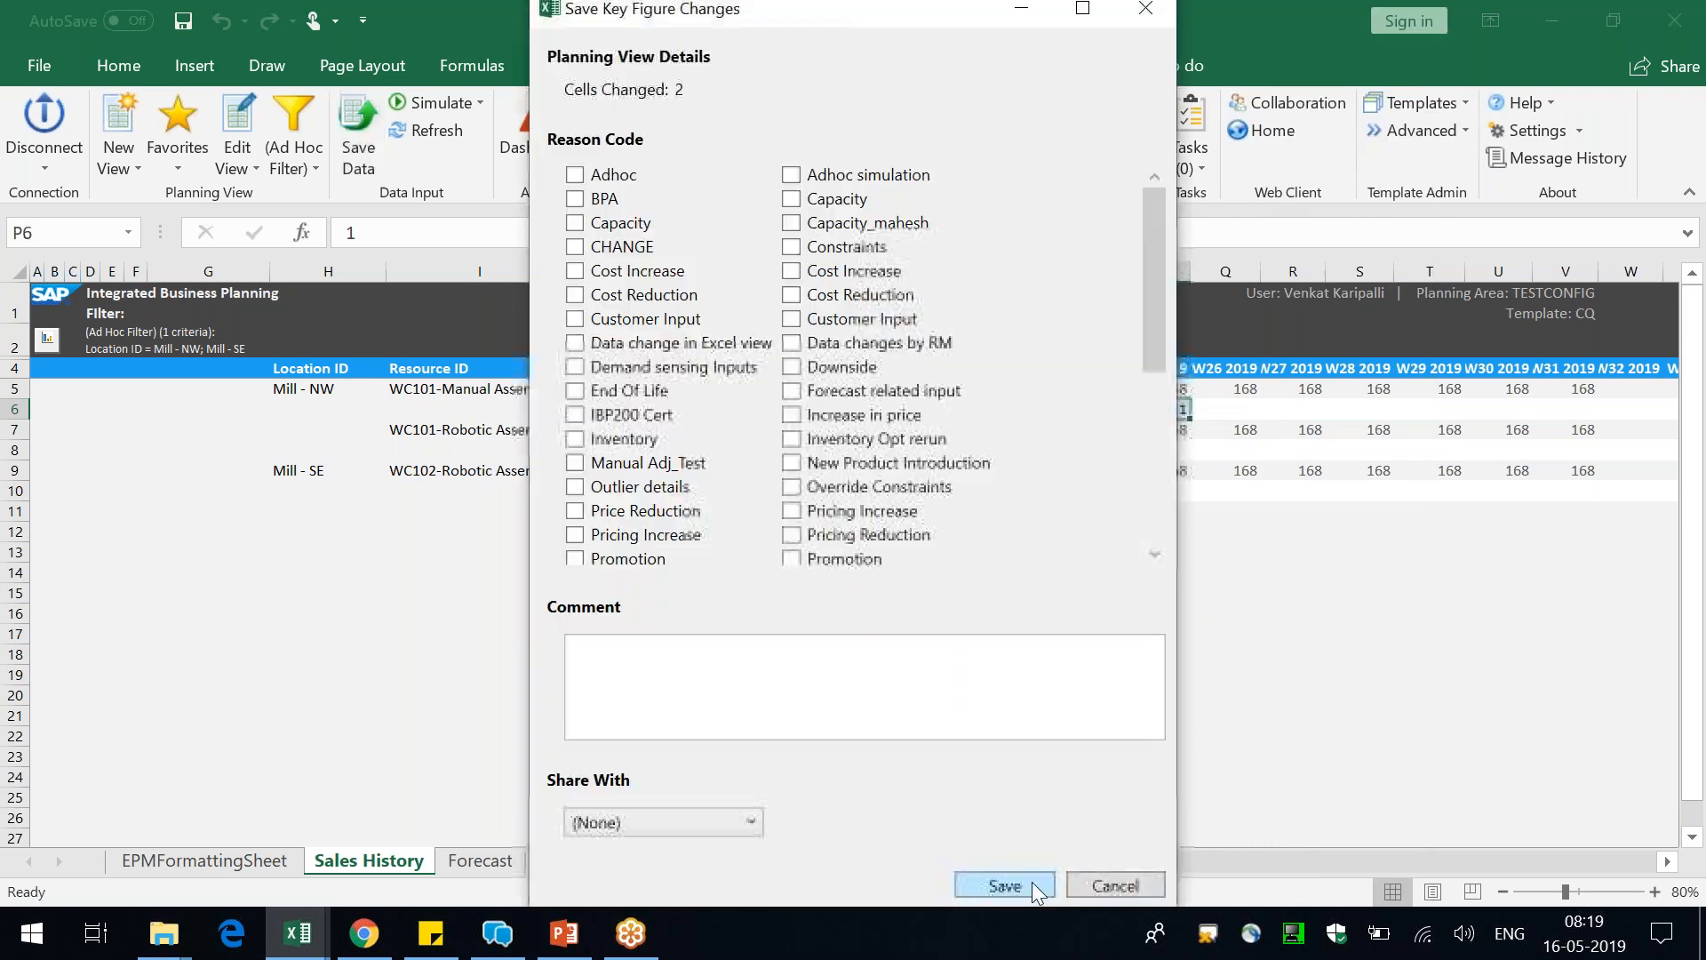
pyautogui.click(1015, 891)
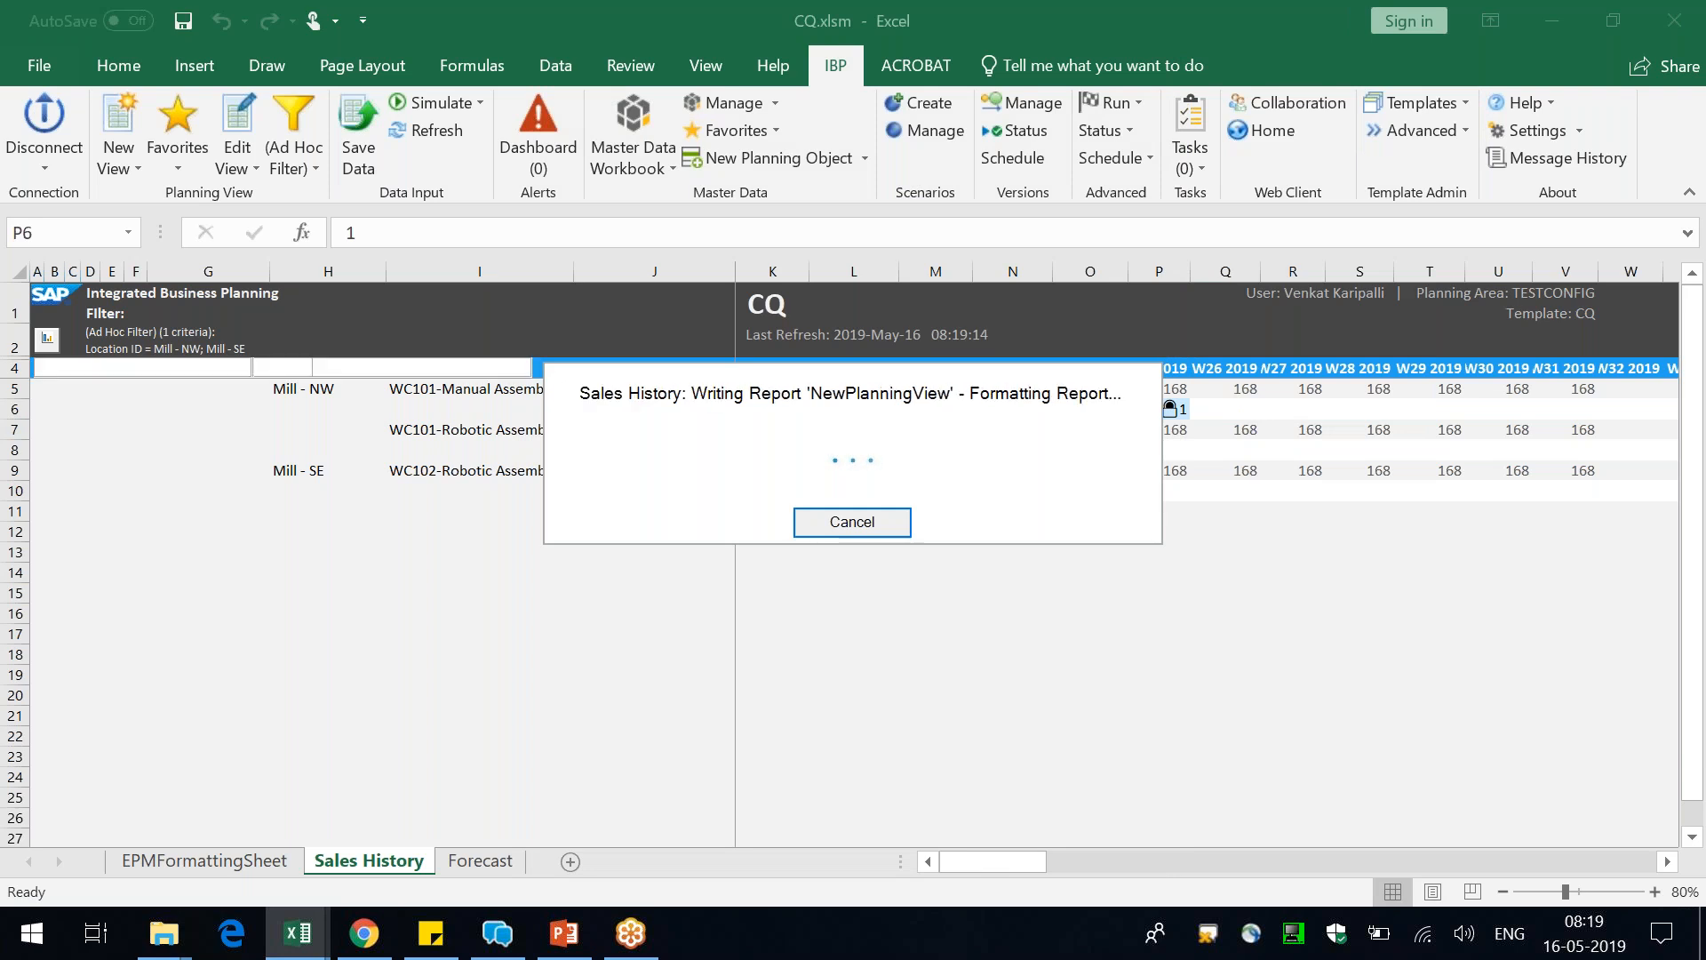
pyautogui.click(1093, 640)
pyautogui.click(428, 131)
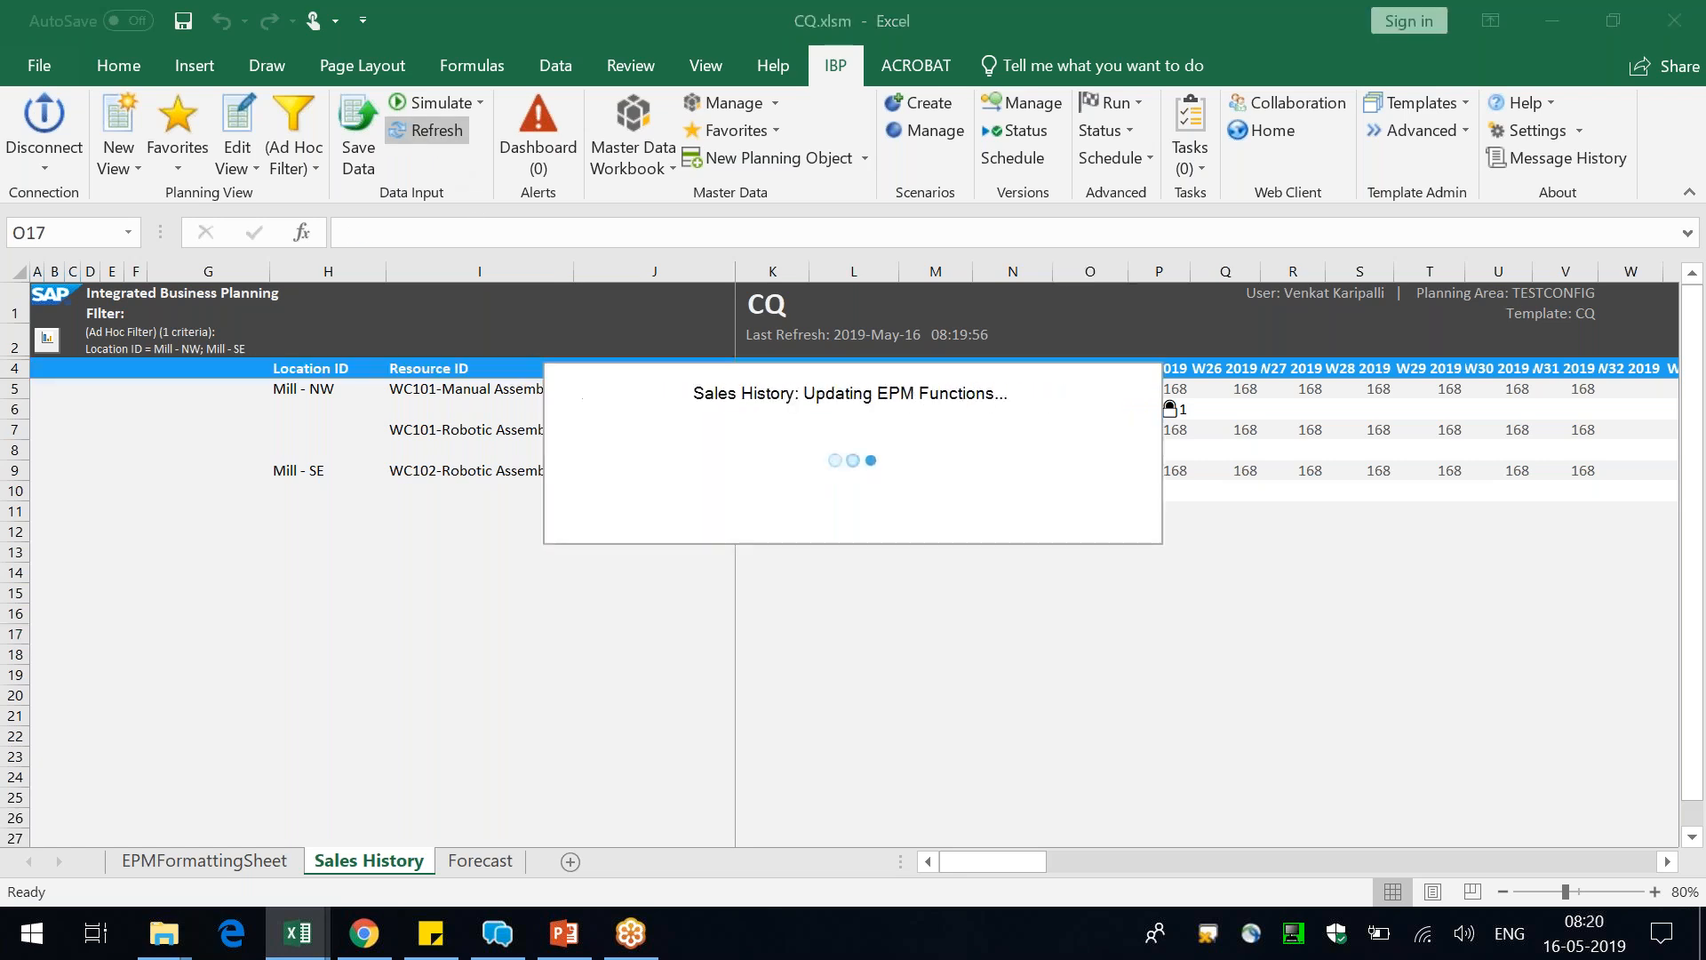
# Edit the planning view's time settings so that the weekly period ends at W29 2019
pyautogui.click(237, 133)
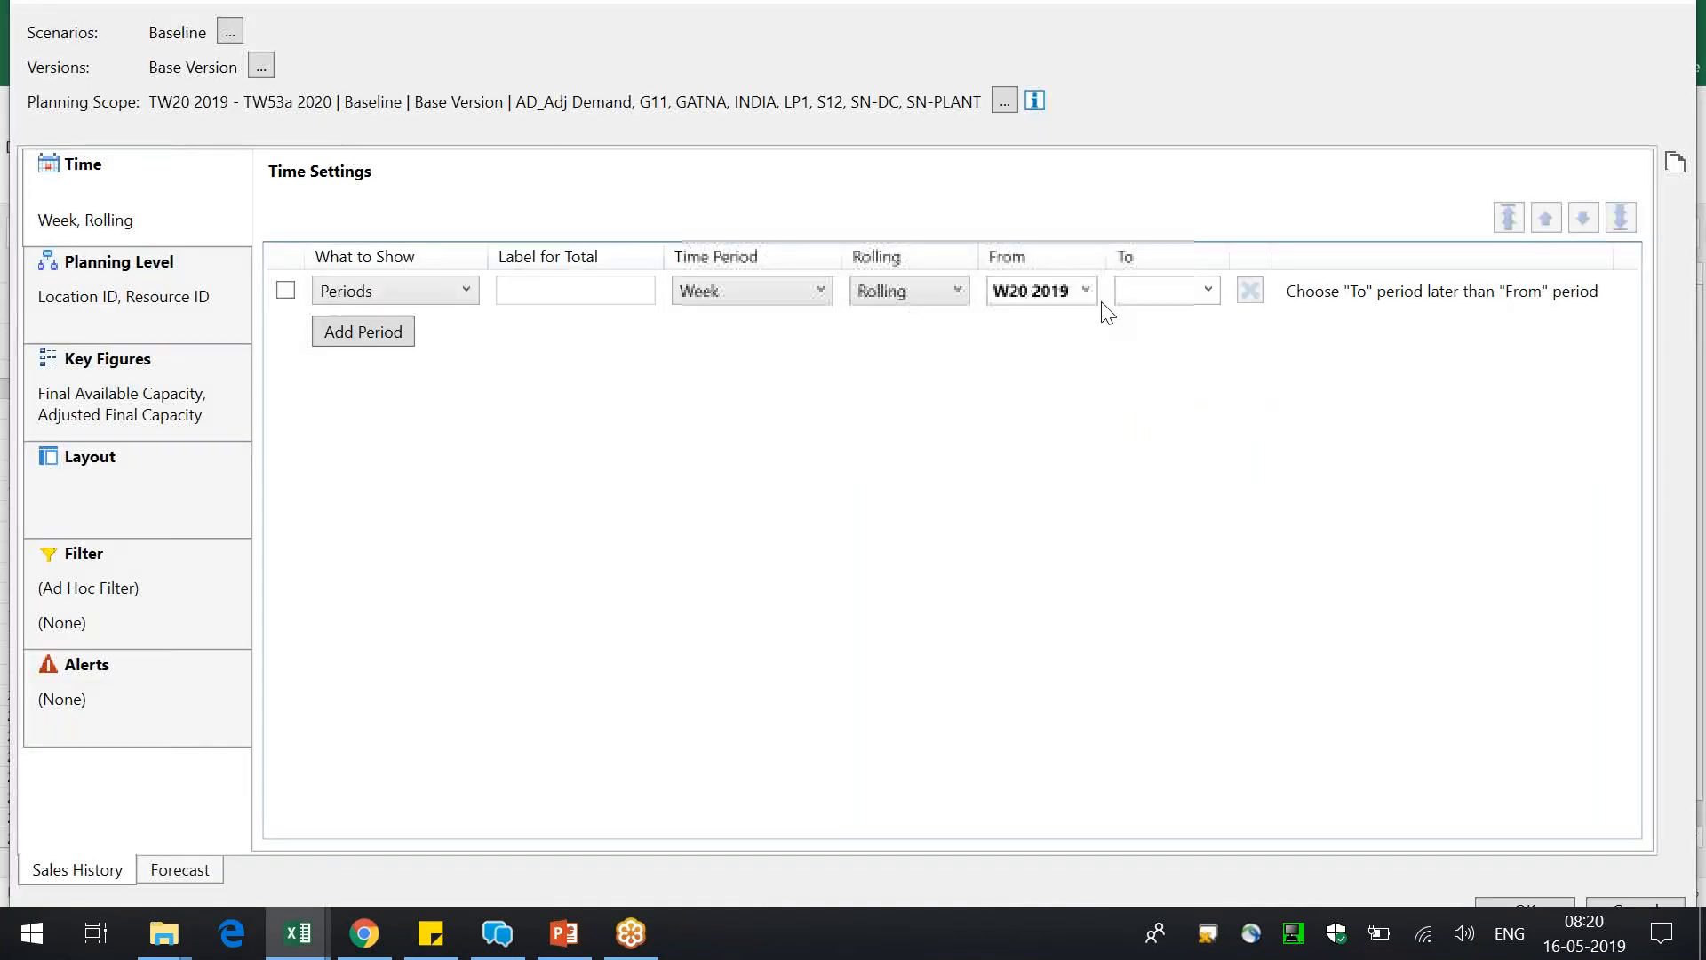
pyautogui.click(1208, 290)
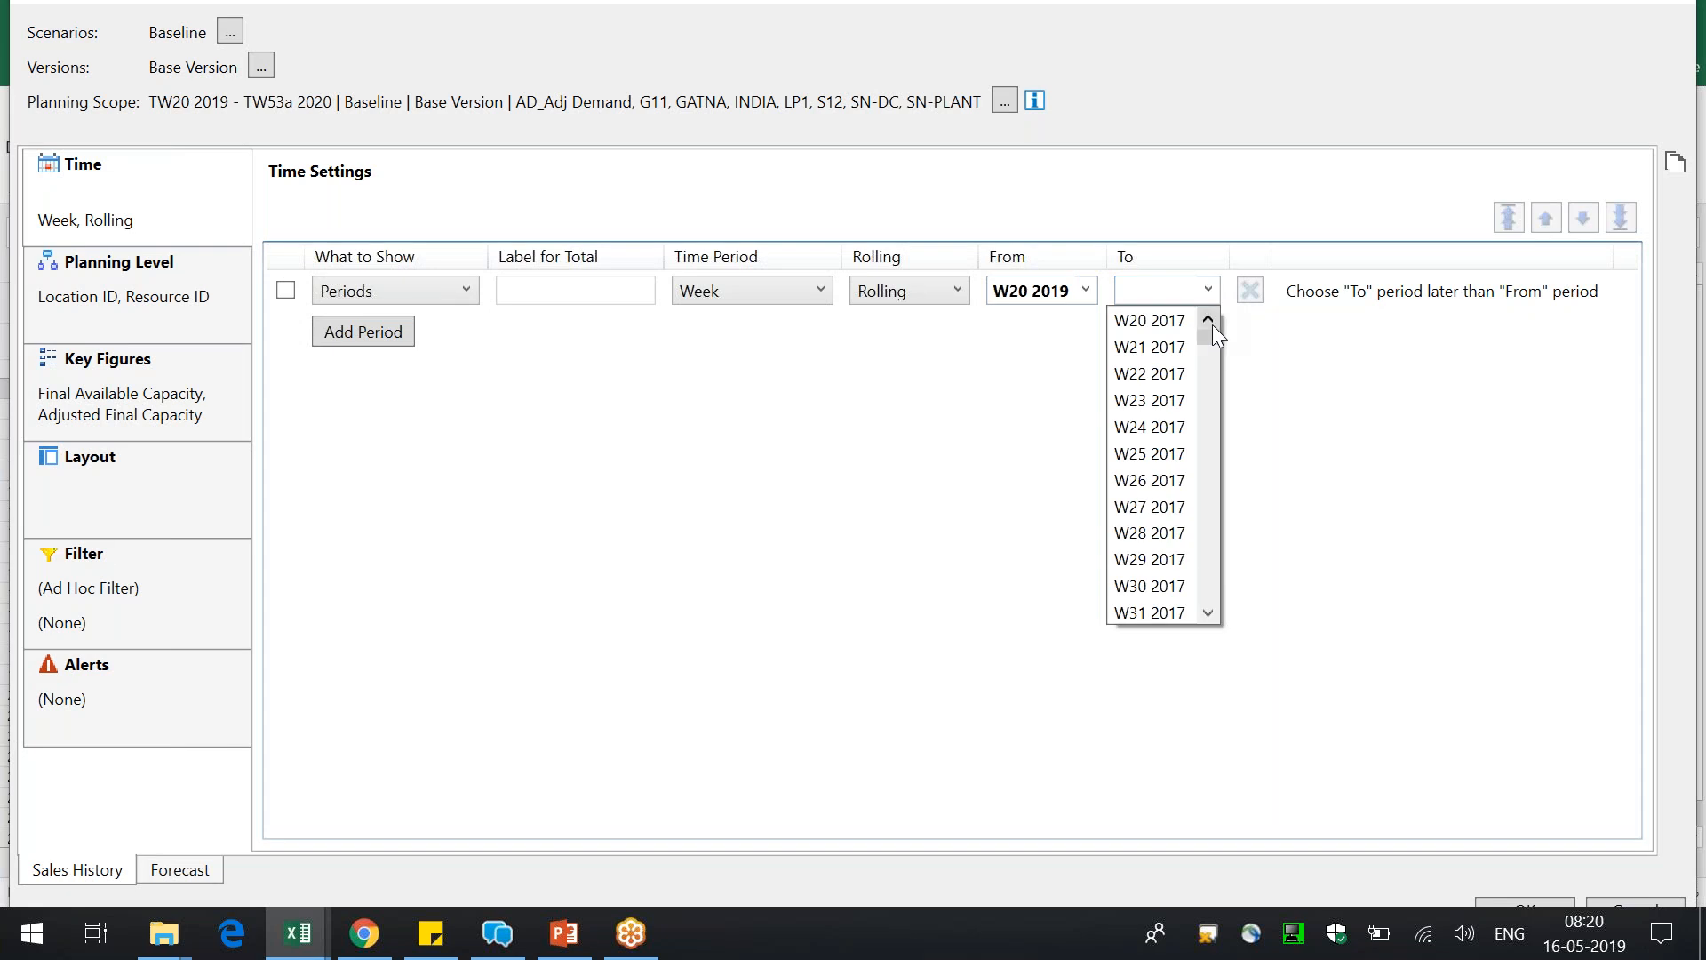
pyautogui.moveTo(1212, 334); pyautogui.dragTo(1191, 494)
pyautogui.click(1174, 507)
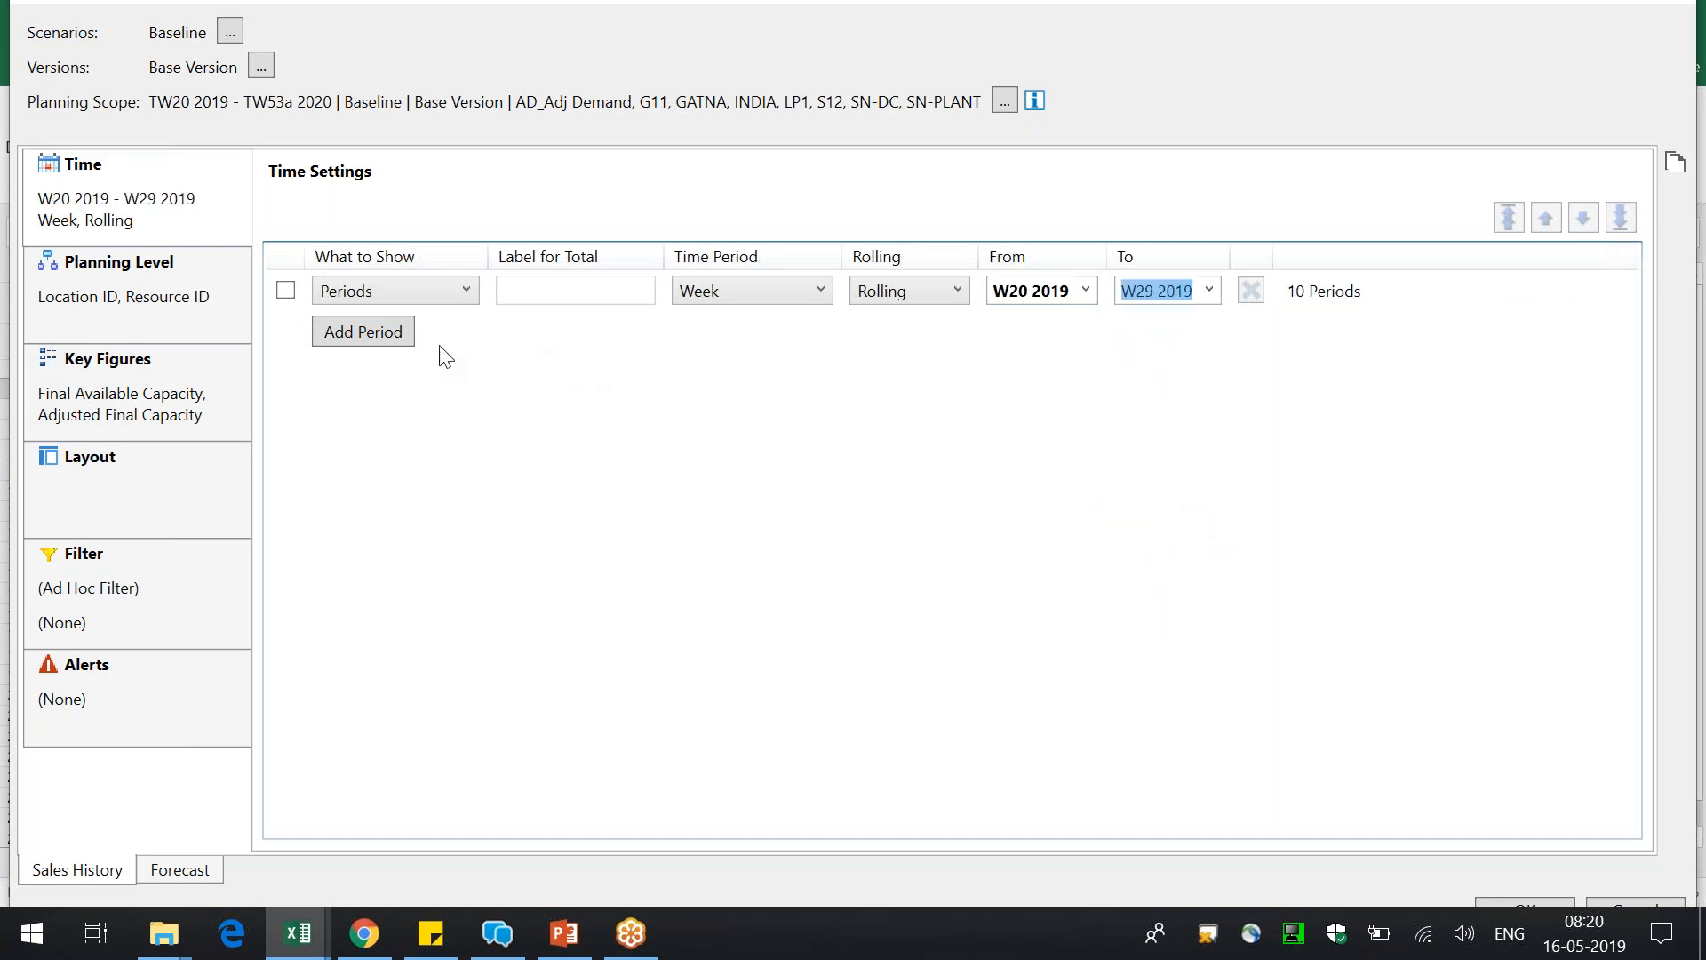
# Add a second period row to the time settings and set its time period to Month
pyautogui.click(401, 338)
pyautogui.click(414, 357)
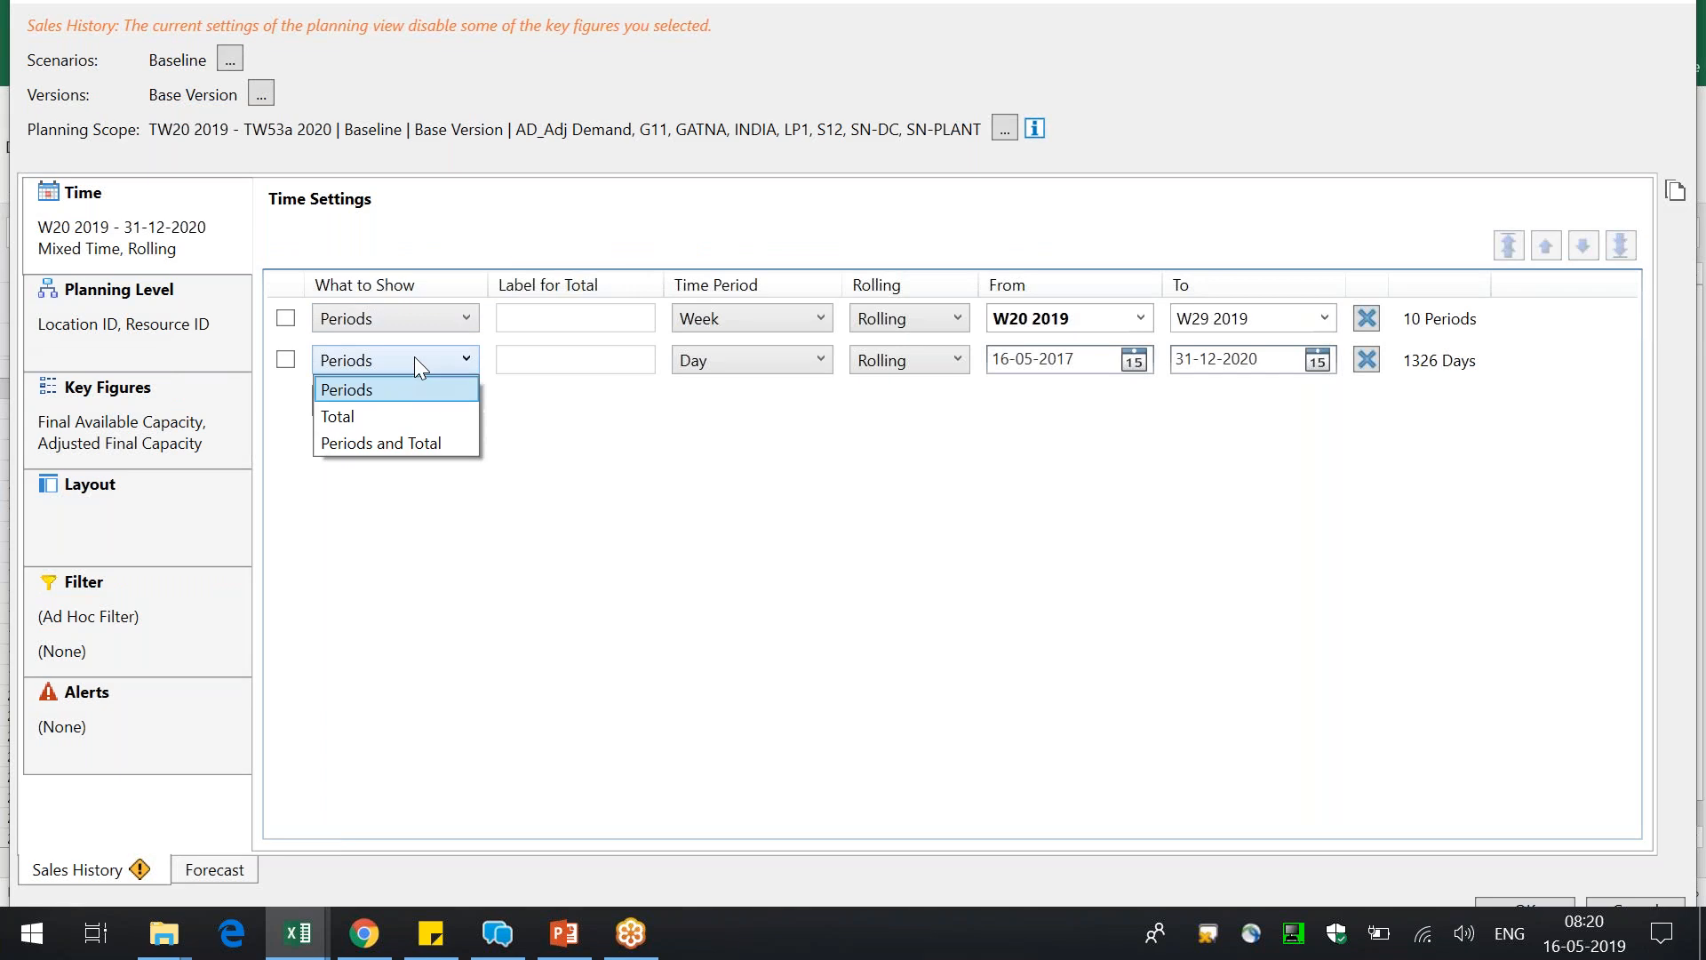
pyautogui.click(519, 416)
pyautogui.click(709, 371)
pyautogui.click(724, 470)
# Set the monthly period's range from 19-May to 19-Jul and apply the planning view settings despite the missing Forecast filter
pyautogui.click(1086, 332)
pyautogui.moveTo(1083, 386); pyautogui.dragTo(1080, 487)
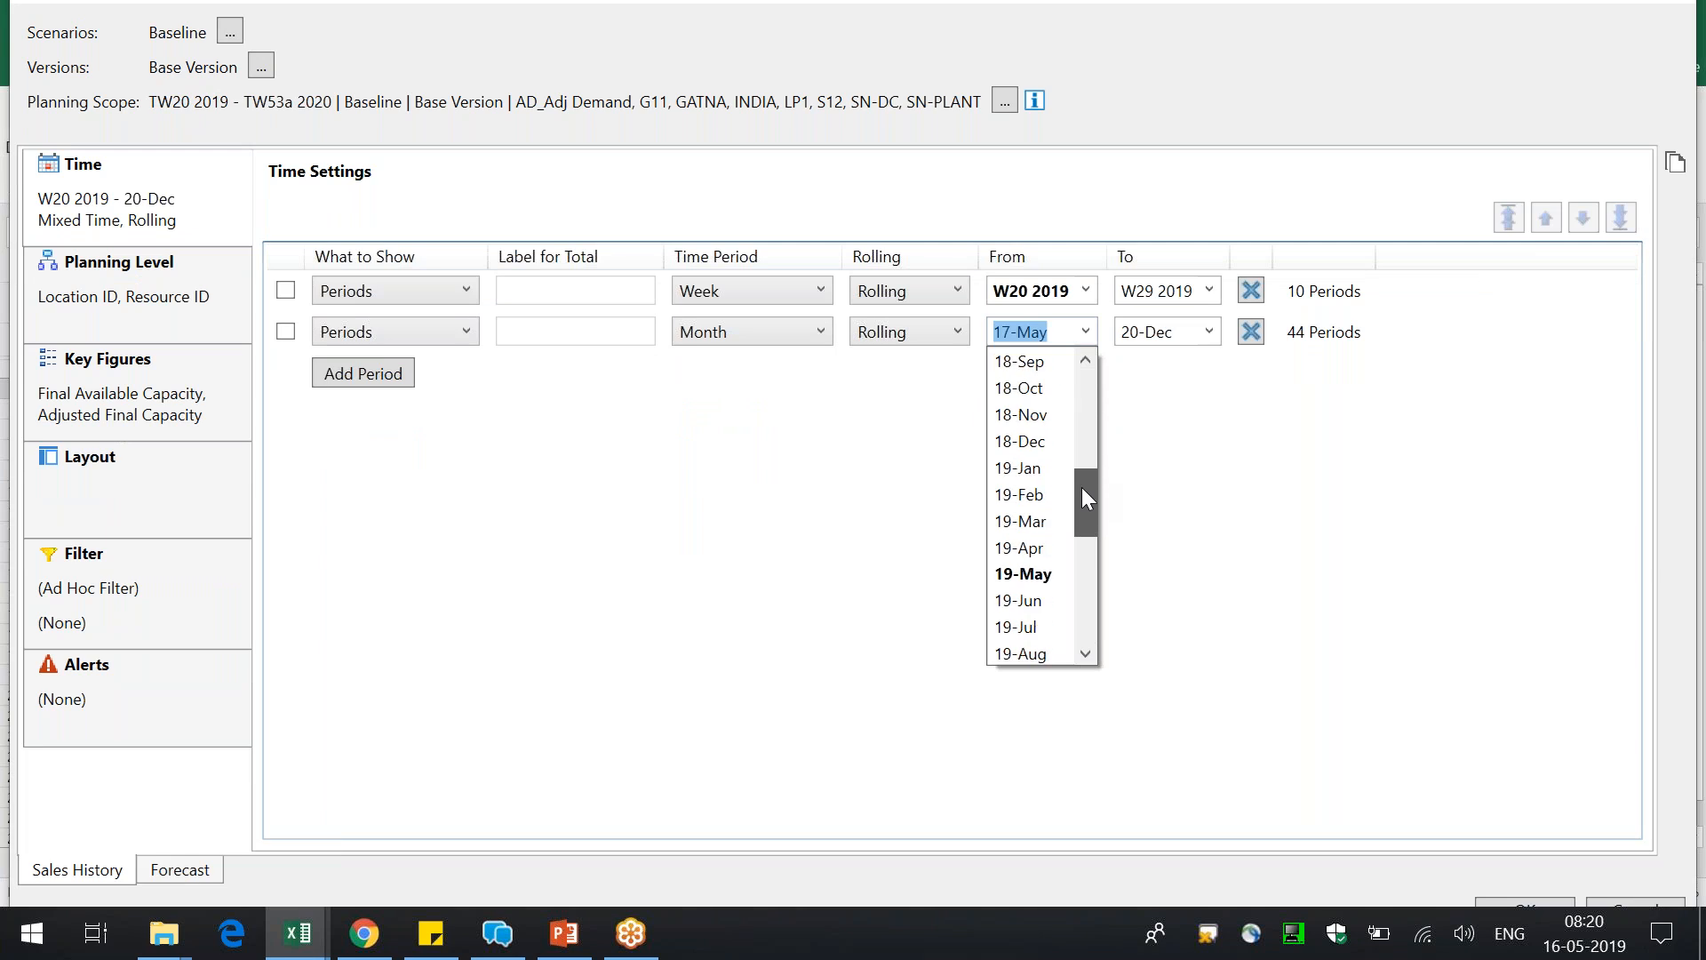
pyautogui.click(1048, 573)
pyautogui.click(1208, 331)
pyautogui.moveTo(1210, 594); pyautogui.dragTo(1213, 518)
pyautogui.click(1172, 519)
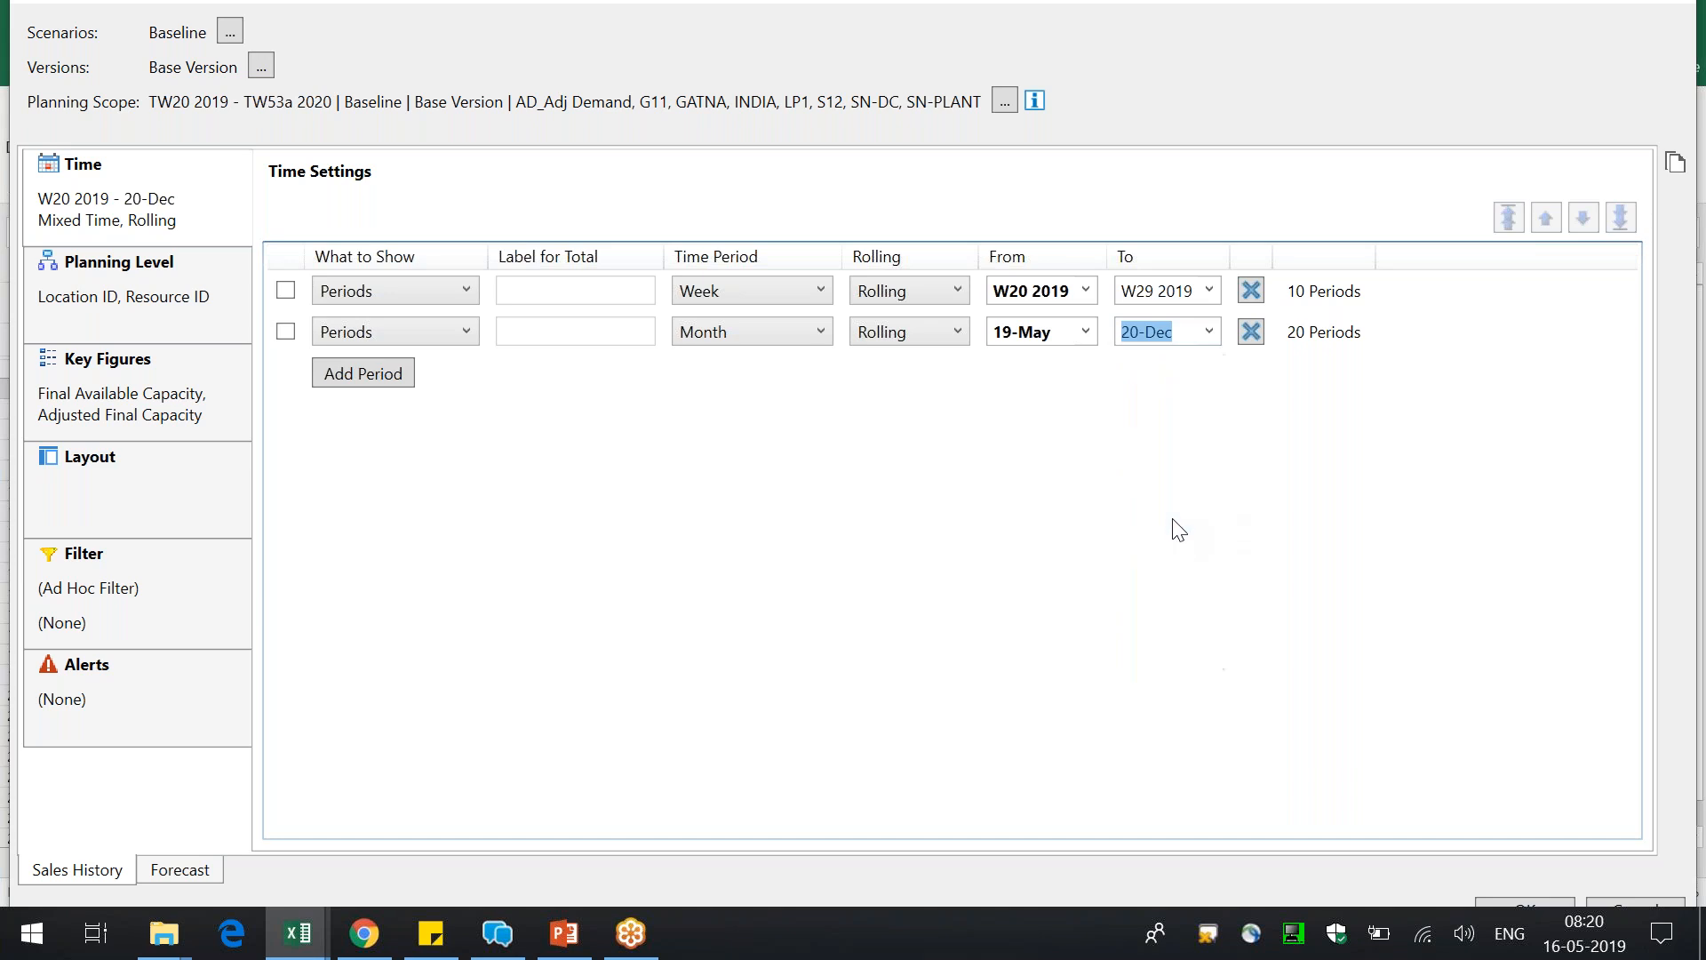
pyautogui.click(1548, 904)
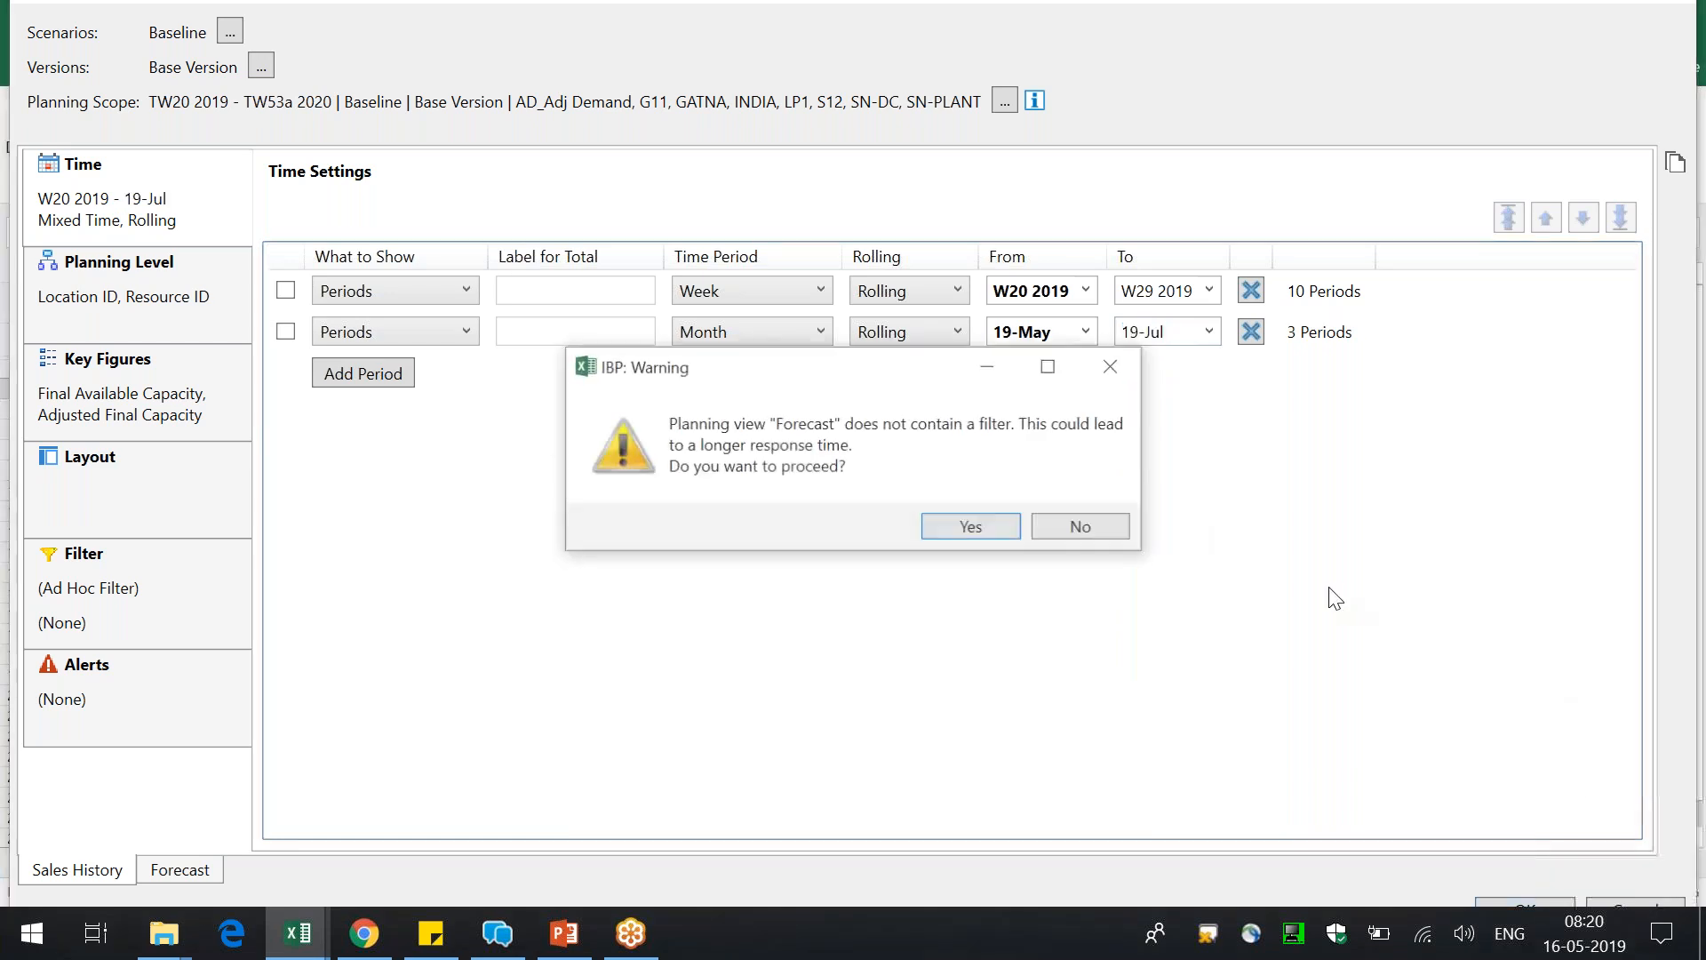
pyautogui.click(972, 528)
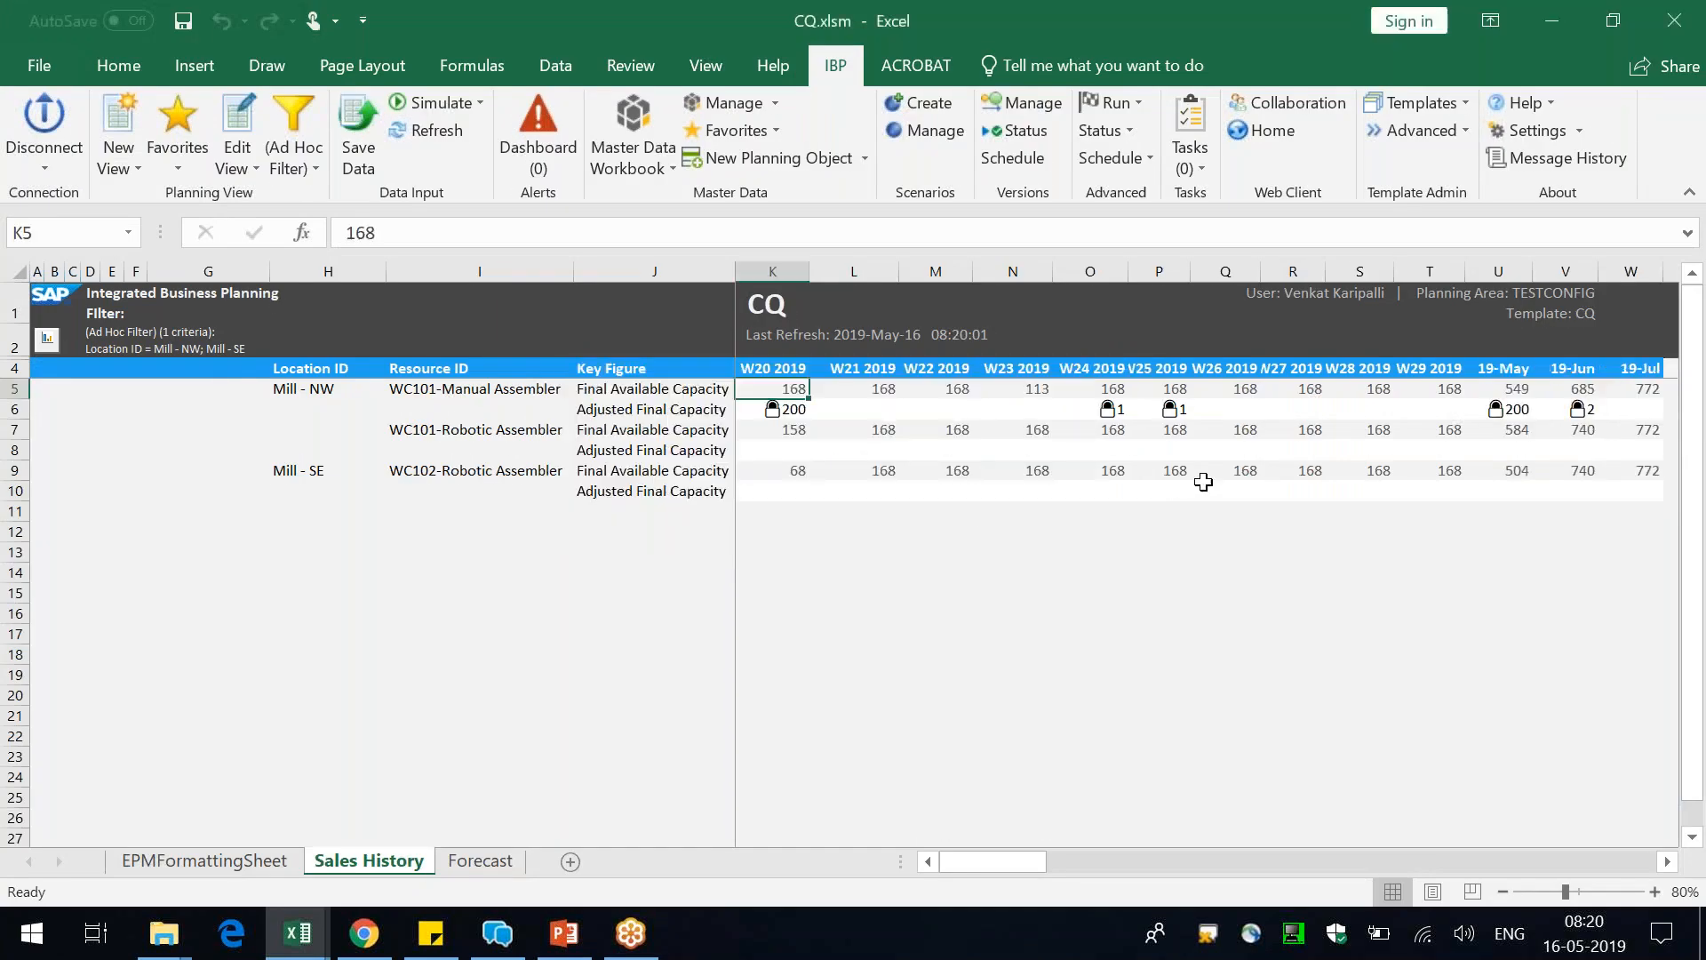
# Enter 1,000 as WC101-Manual Assembler's Adjusted Final Capacity for 19-Jun and try to save the key figure change
pyautogui.click(1583, 410)
pyautogui.write('2')
pyautogui.hotkey('ctrl', 'Return')
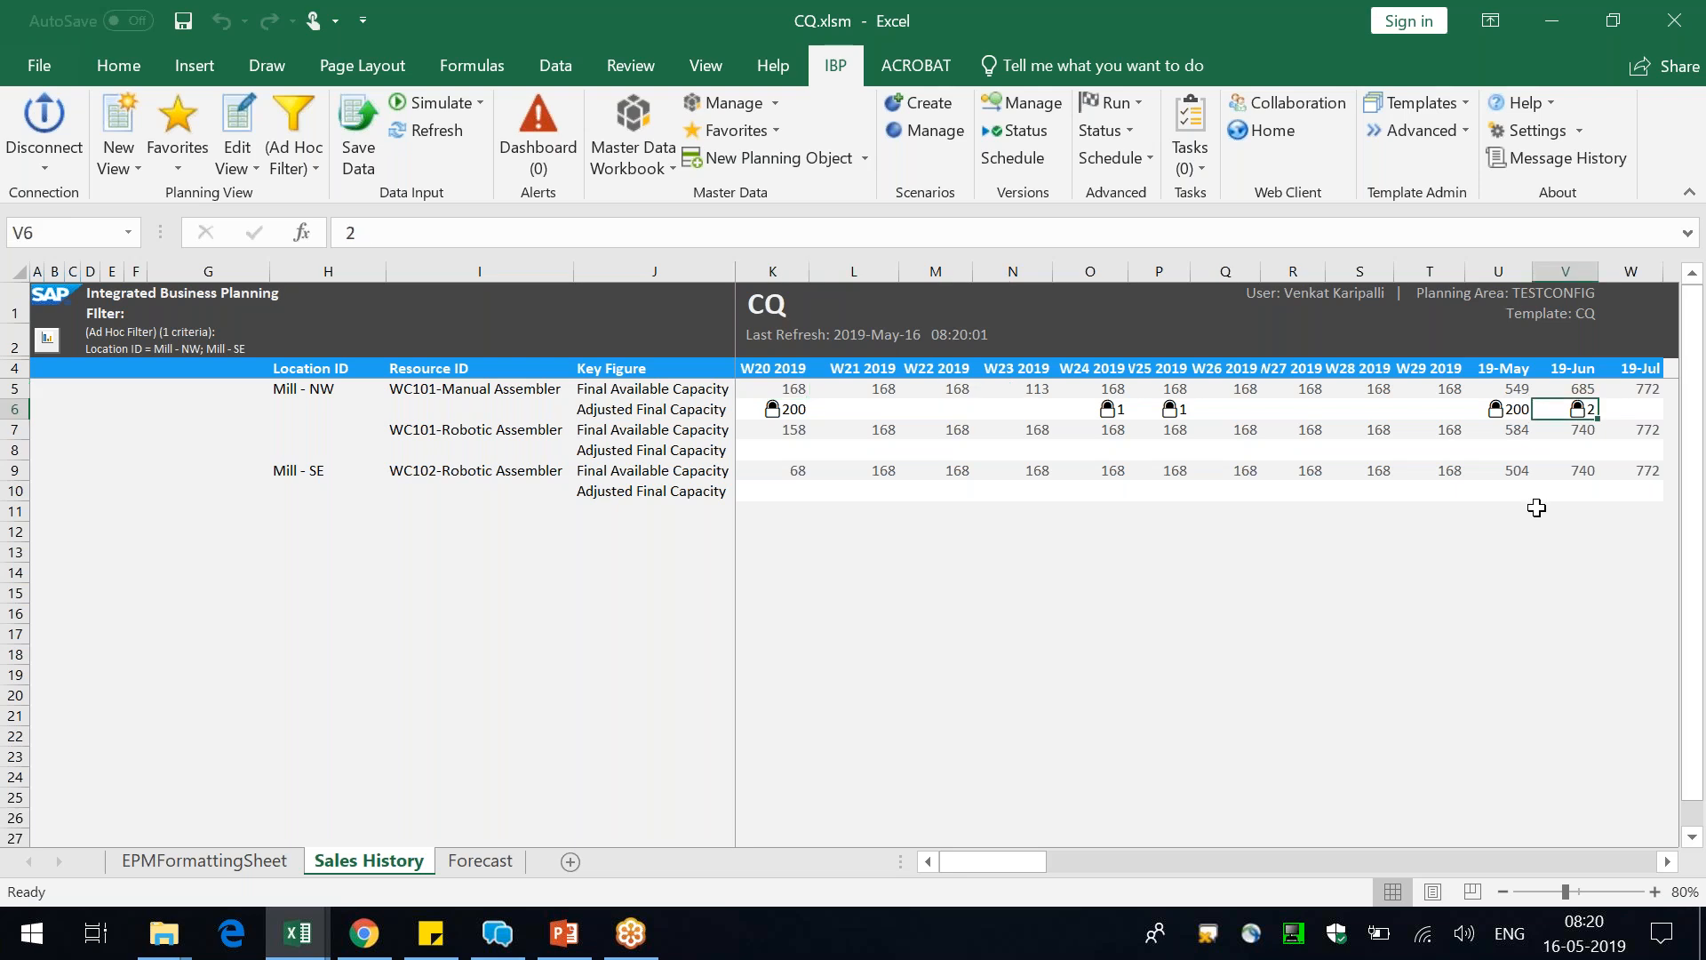
pyautogui.write('1,00')
pyautogui.write('000')
pyautogui.press('Return')
pyautogui.click(358, 142)
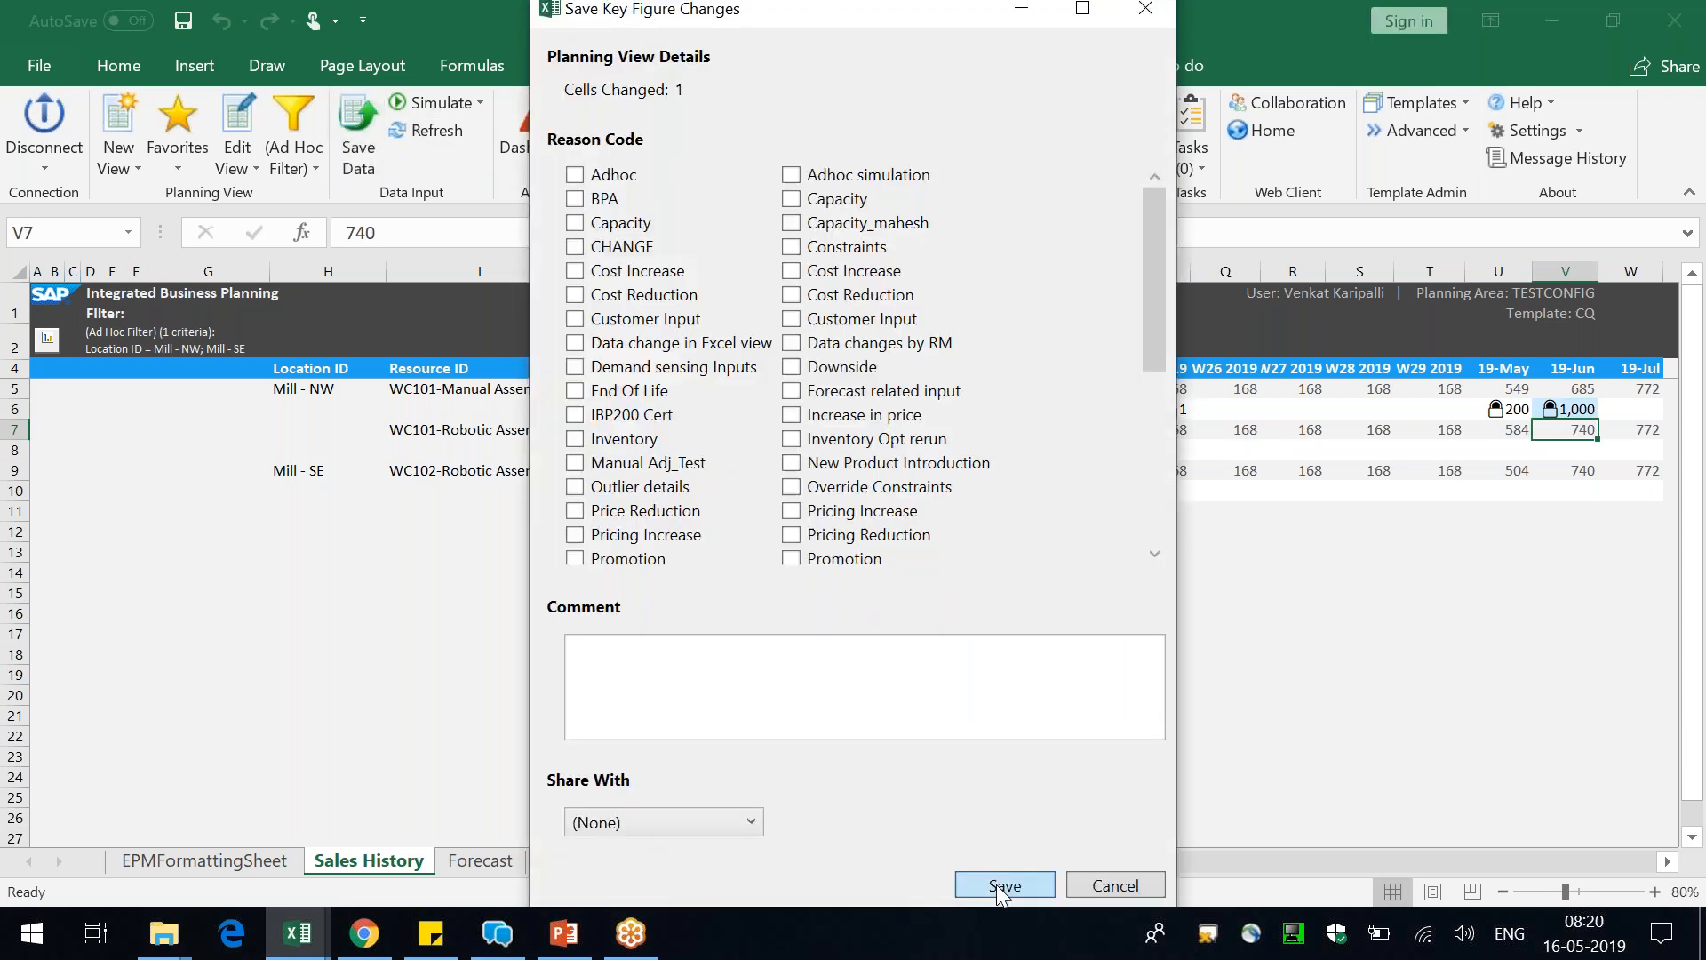
pyautogui.click(1003, 886)
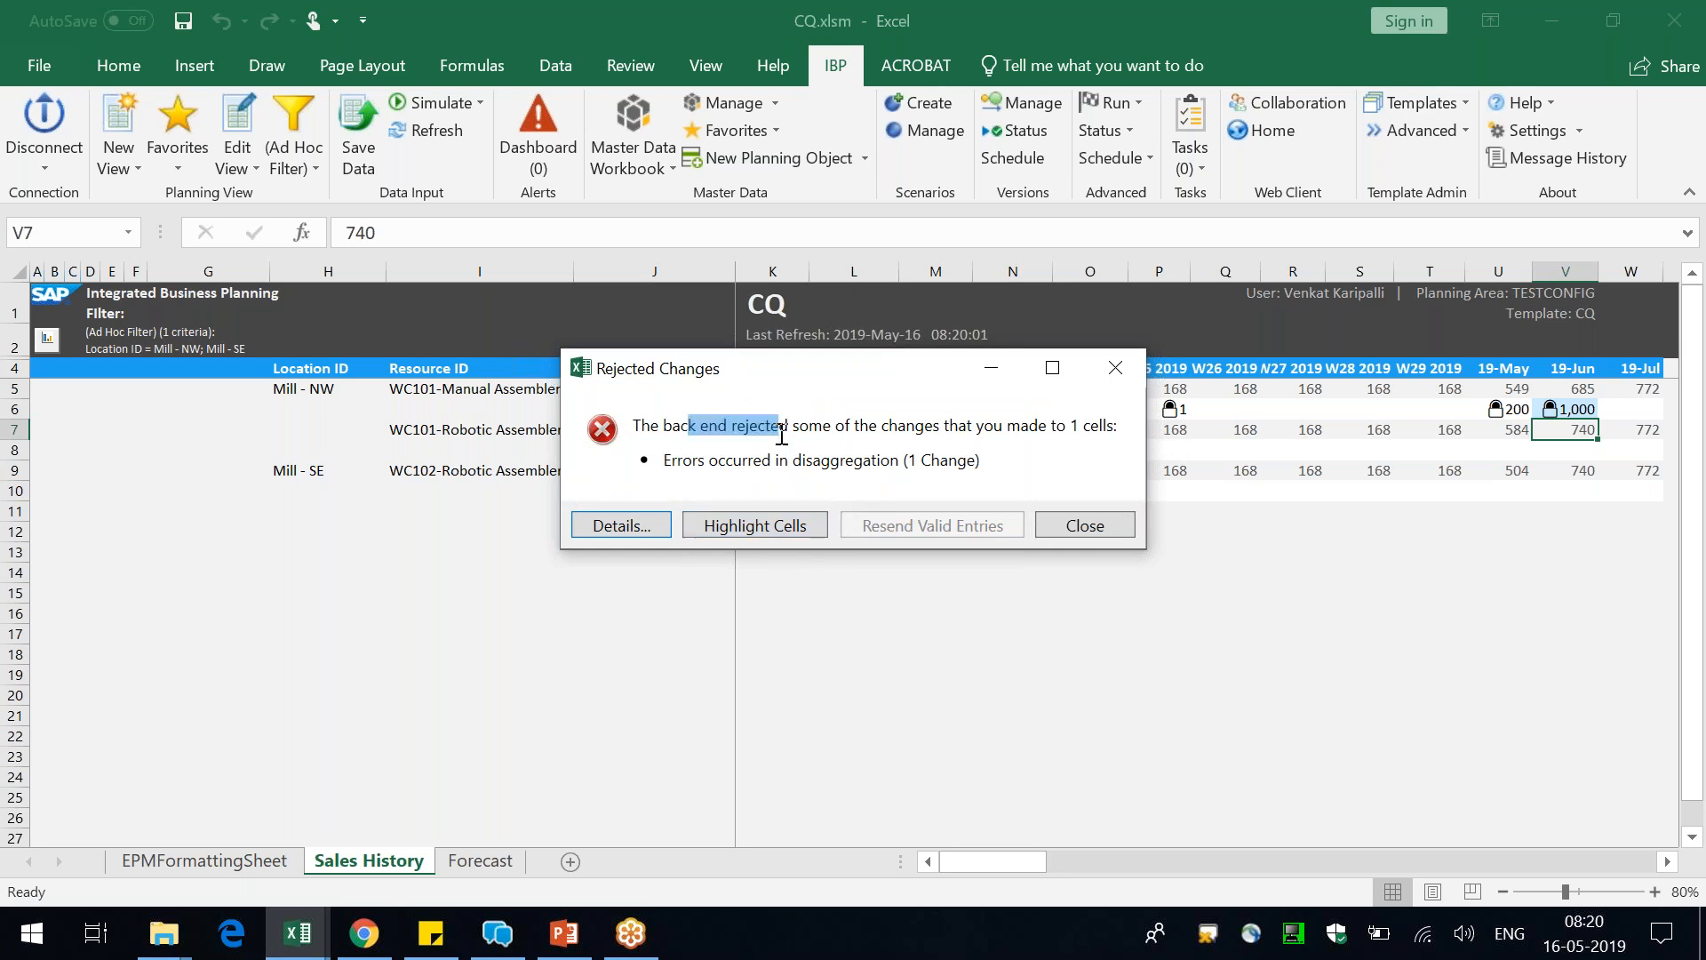
# Examine the error message and details of the rejected 19-Jun change, and close them
pyautogui.moveTo(1085, 425); pyautogui.dragTo(1118, 425)
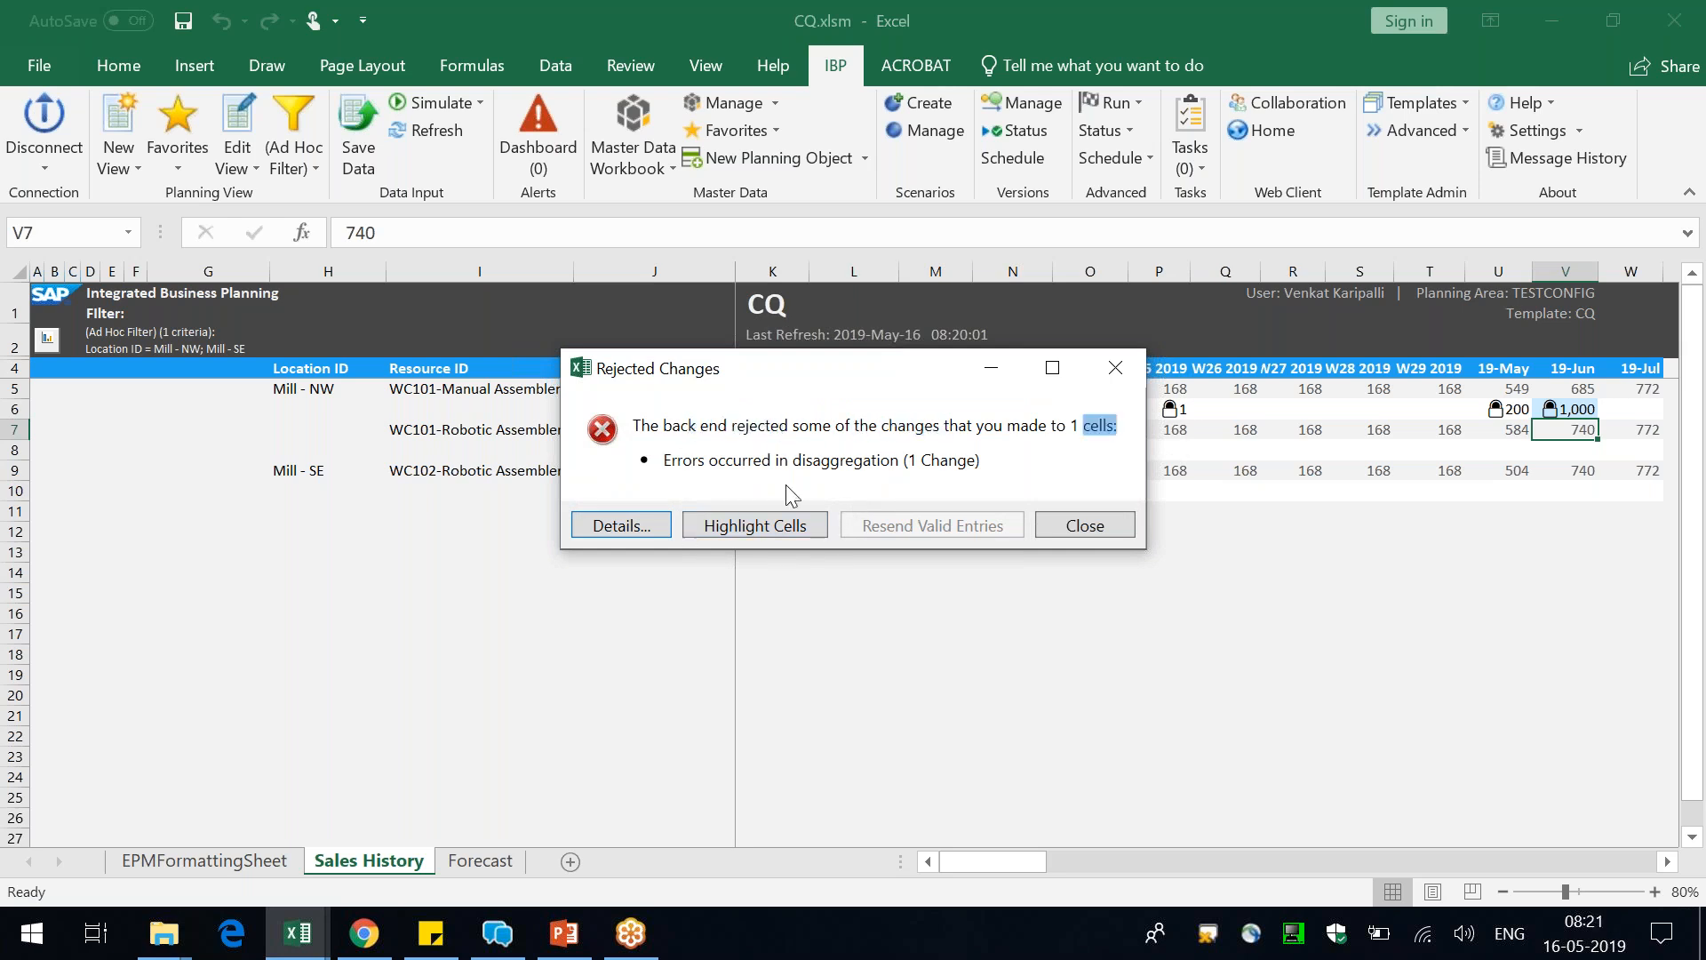
pyautogui.moveTo(733, 460); pyautogui.dragTo(877, 459)
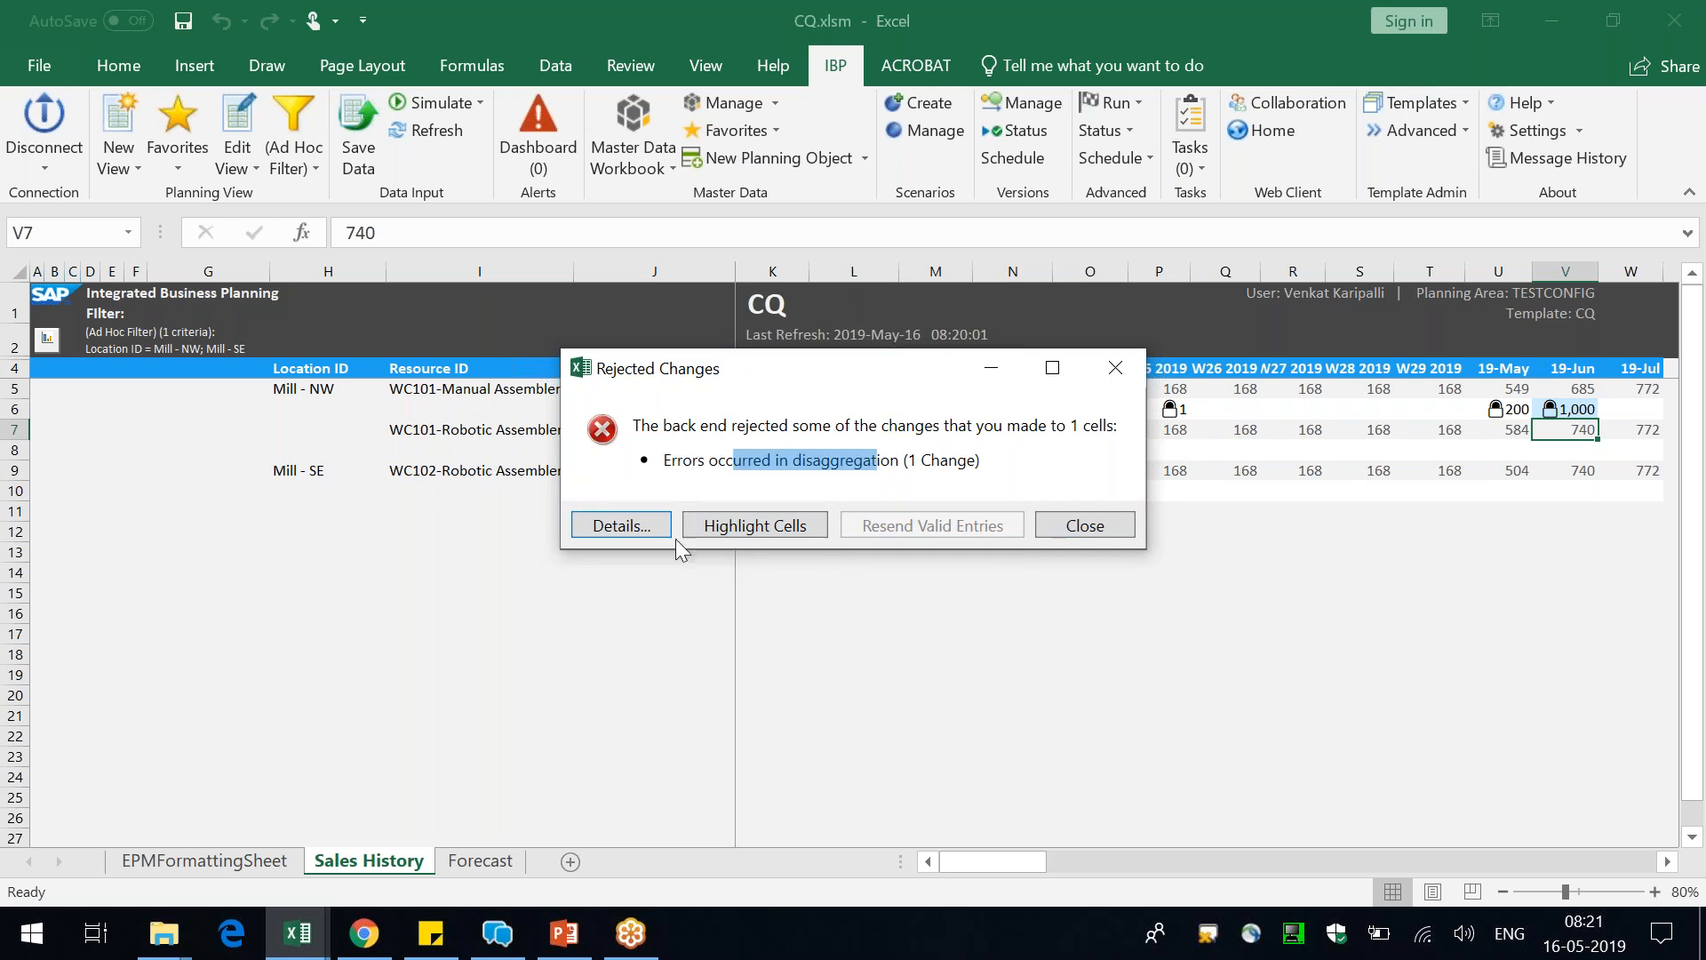
pyautogui.click(629, 523)
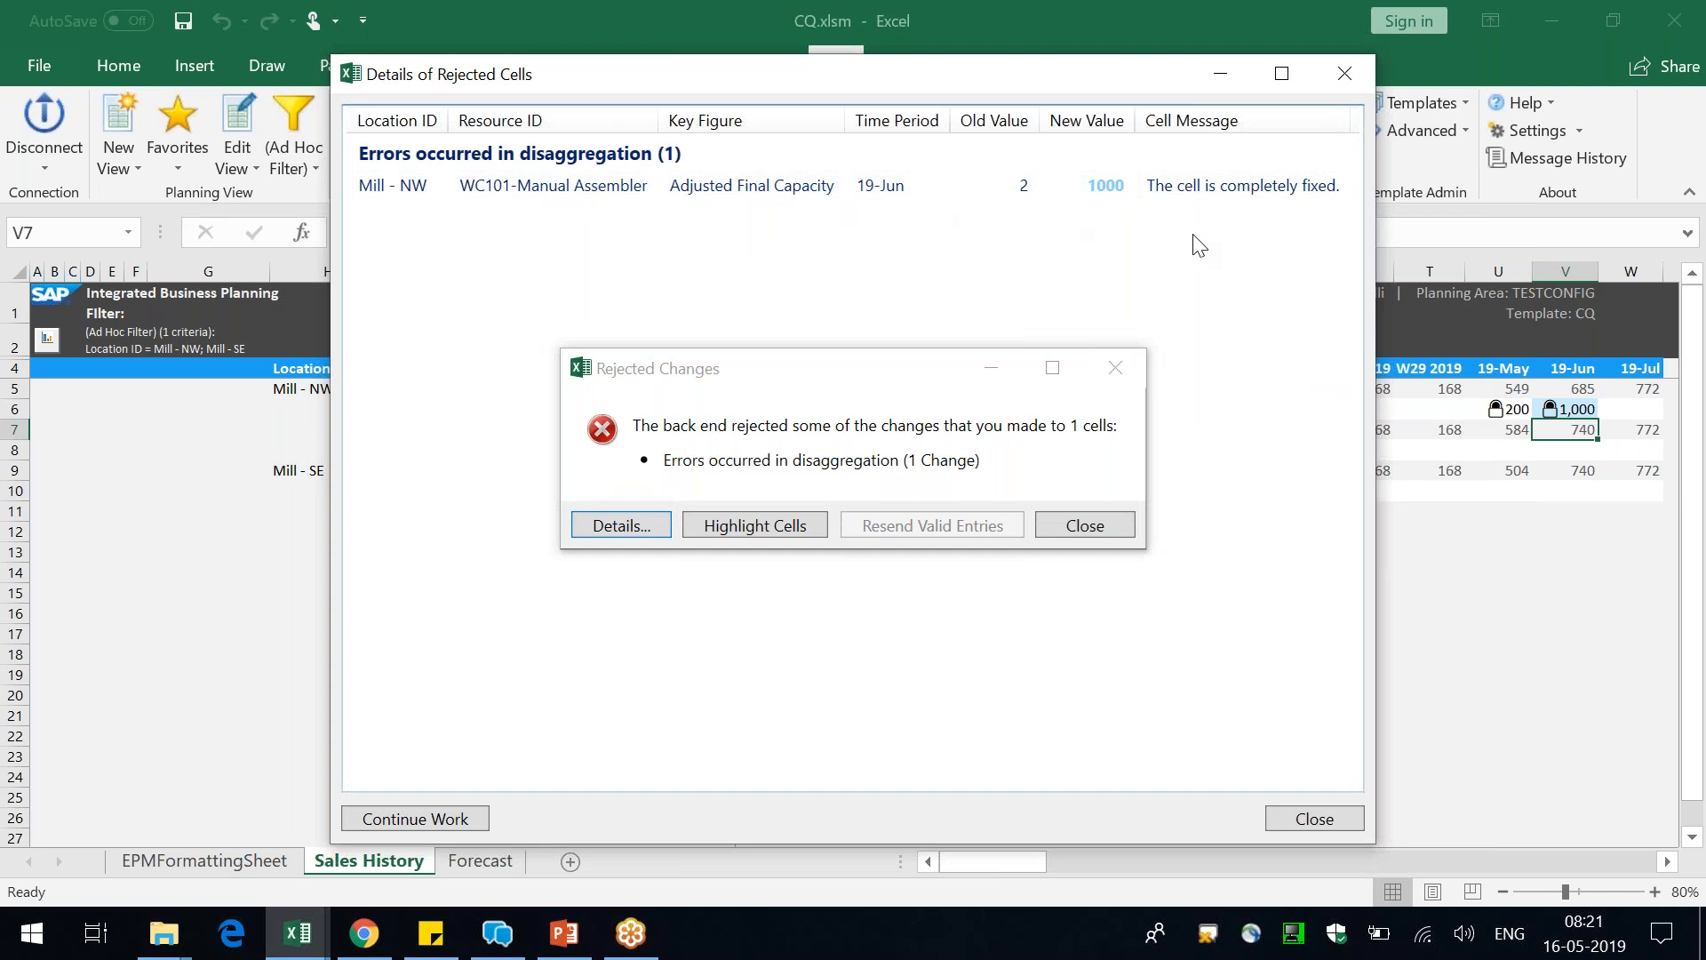
pyautogui.click(1116, 367)
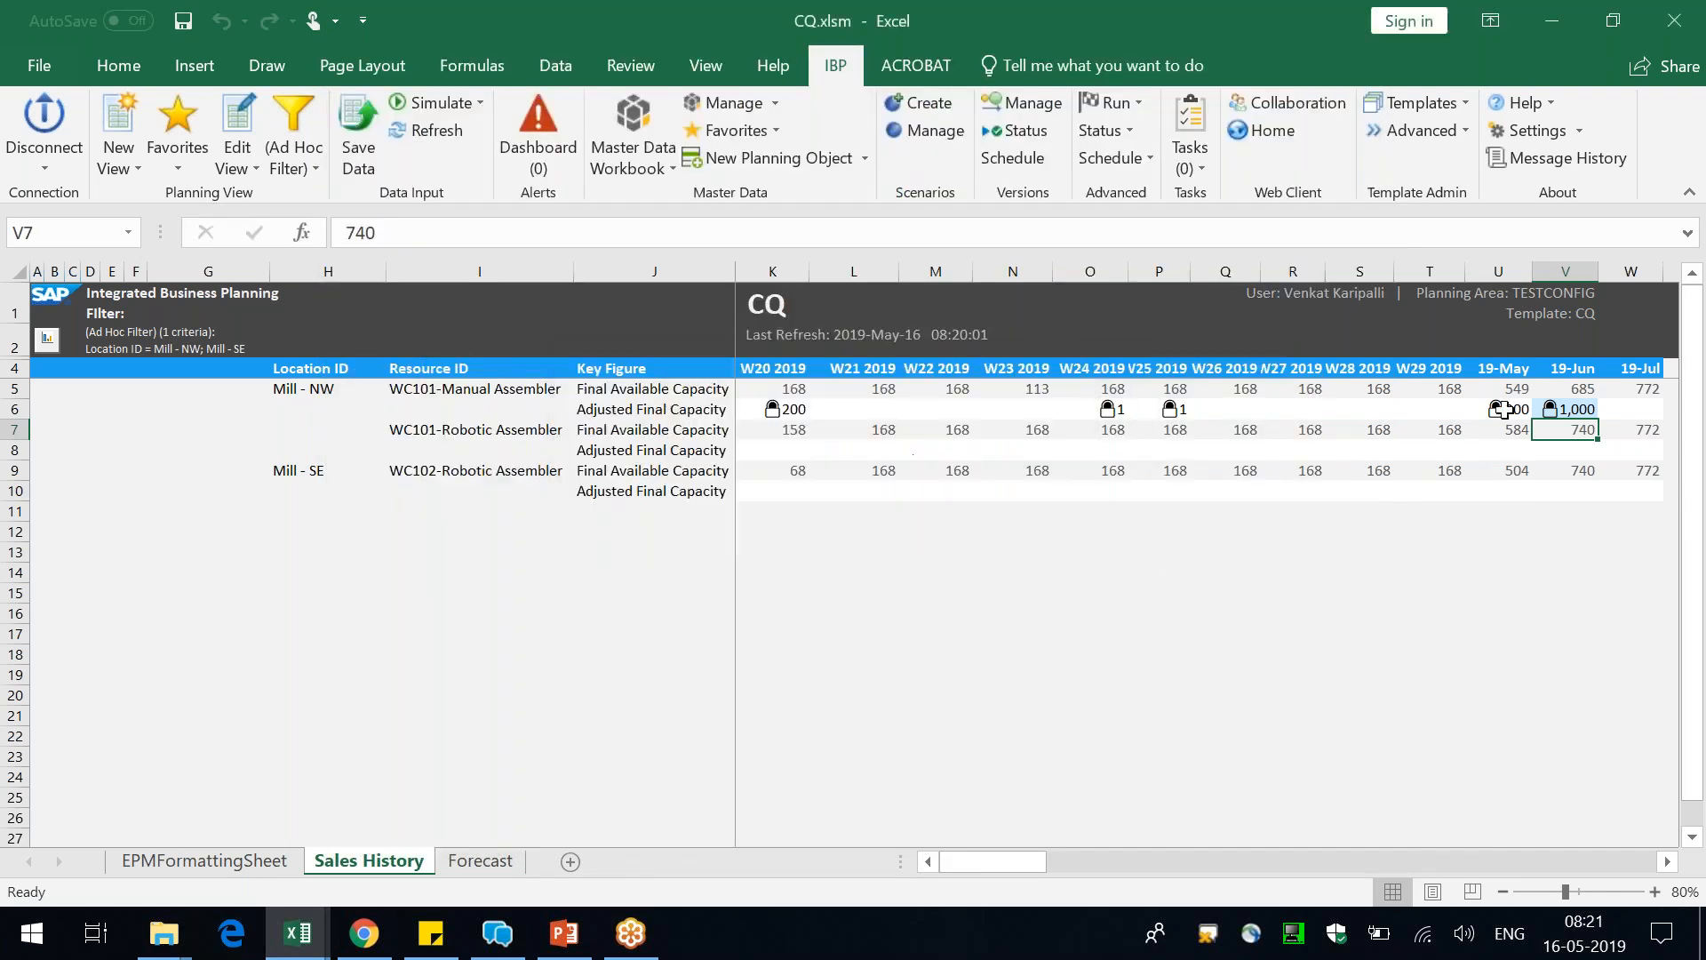
# Unfix WC101-Manual Assembler's 19-Jun Adjusted Final Capacity cell and save the key figure change
pyautogui.click(1553, 408)
pyautogui.rightClick(1553, 409)
pyautogui.click(1405, 228)
pyautogui.click(1506, 621)
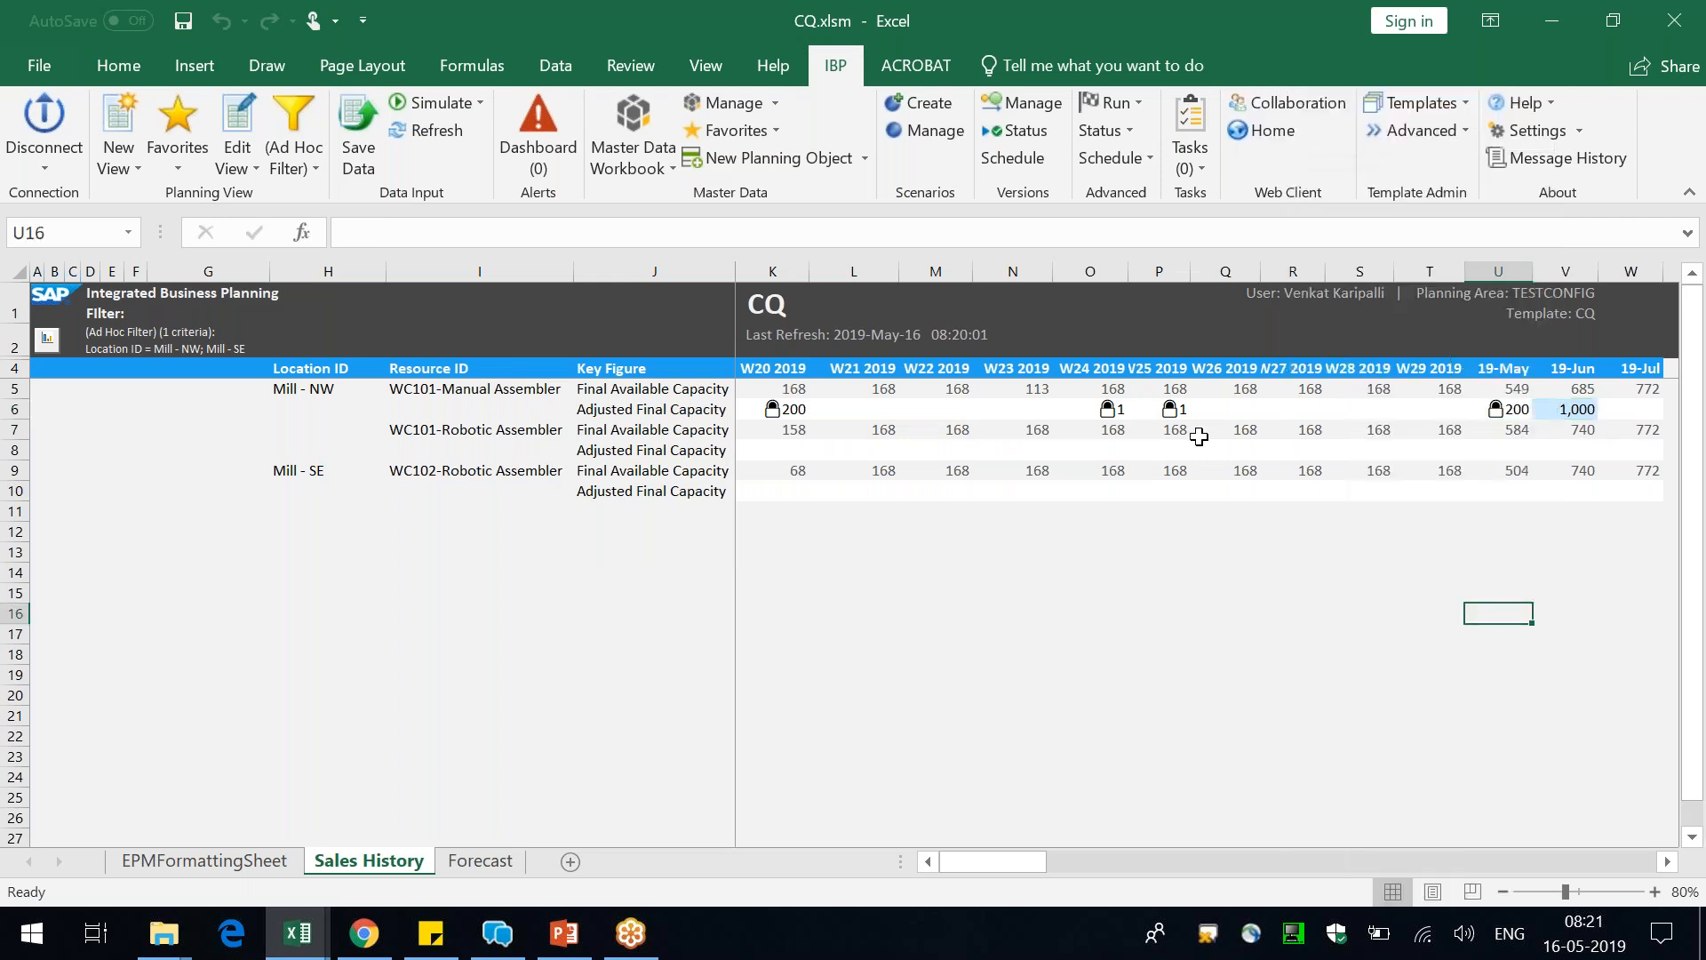
pyautogui.click(1574, 407)
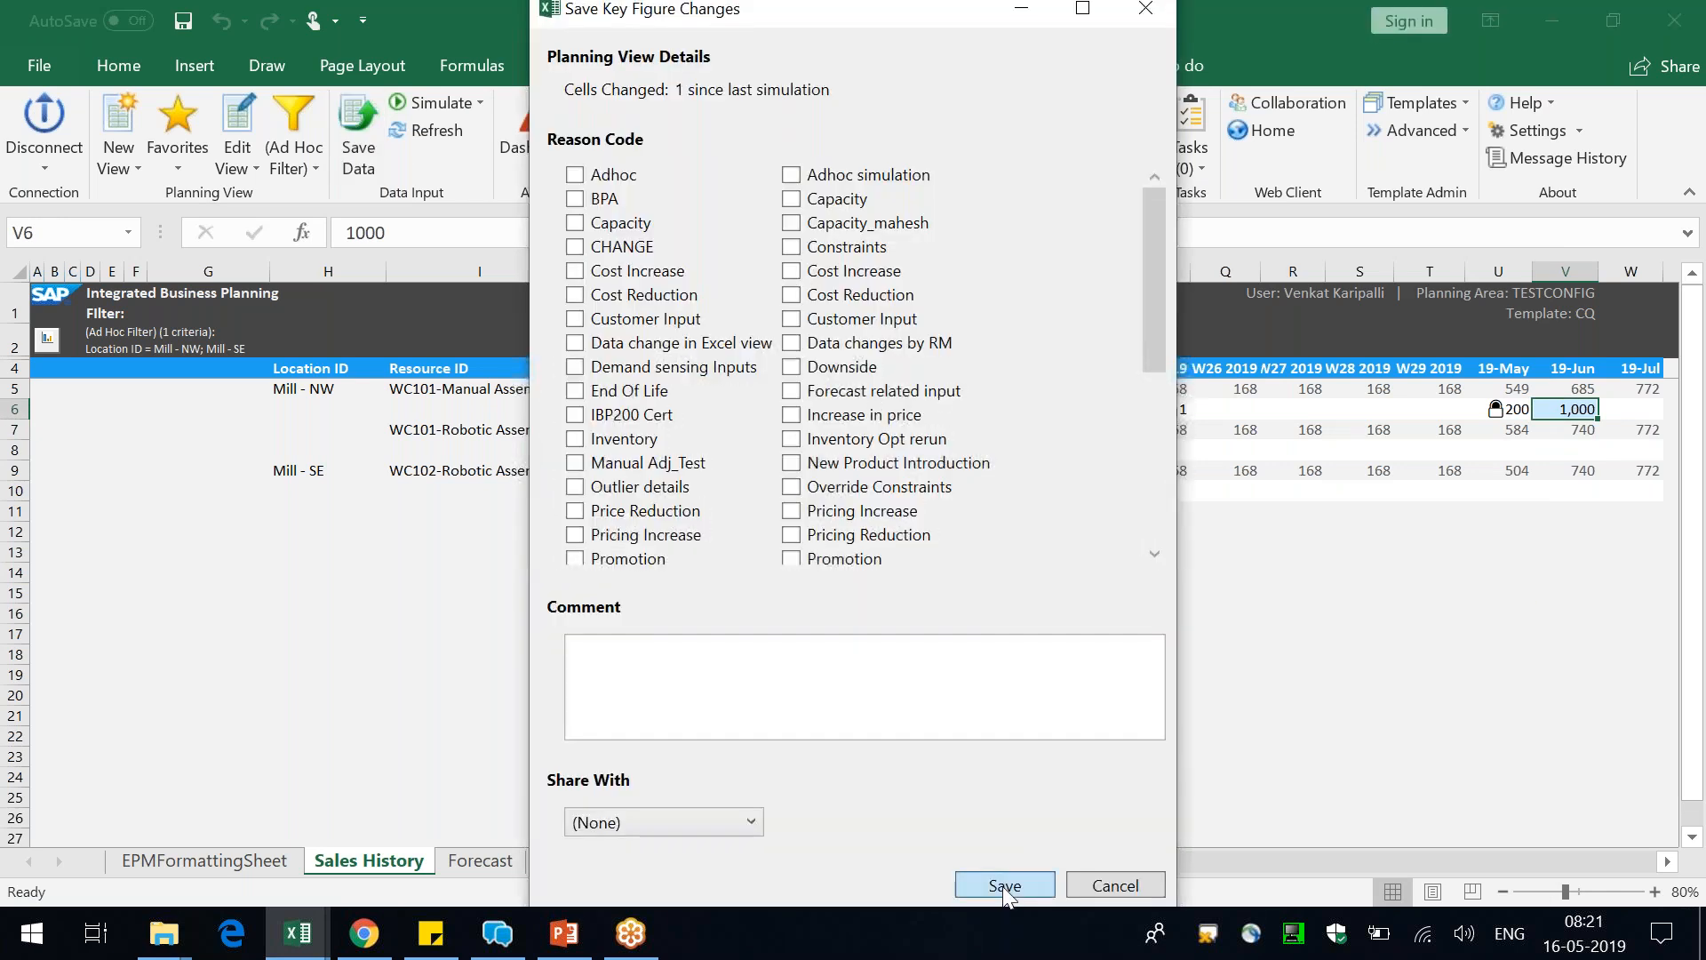
pyautogui.click(1005, 886)
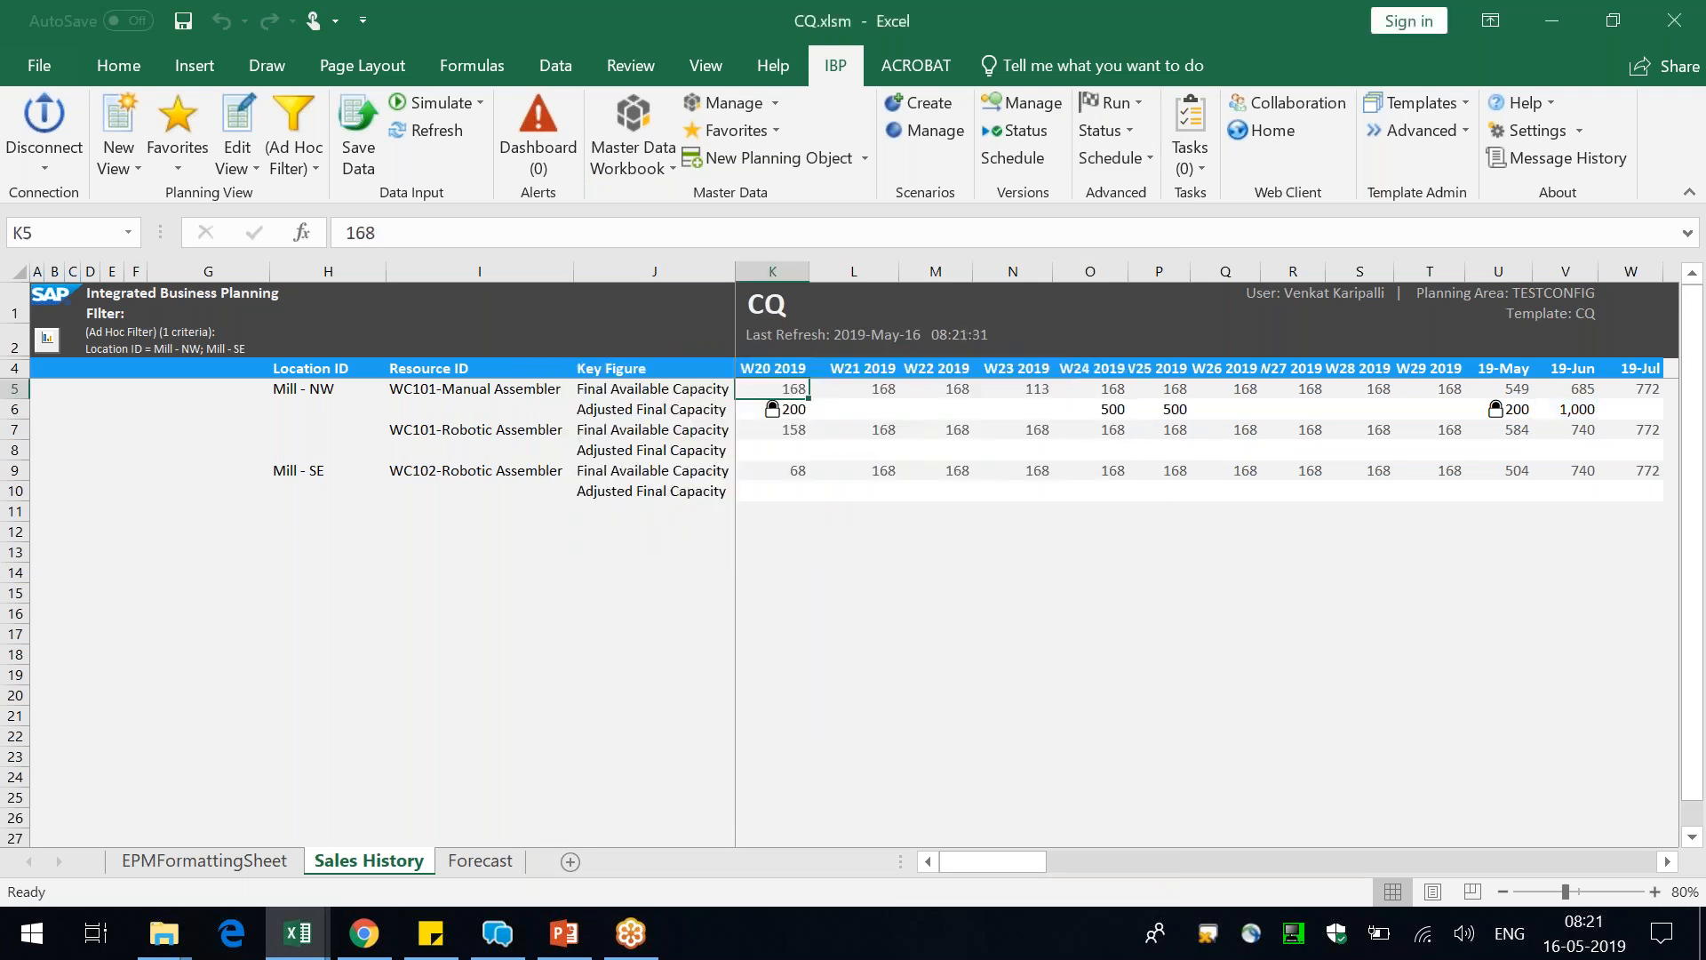
# Widen the W25 2019 column and compare WC101-Manual Assembler's 19-Jun Adjusted Final Capacity with its W24 and W25 2019 values
pyautogui.click(1192, 282)
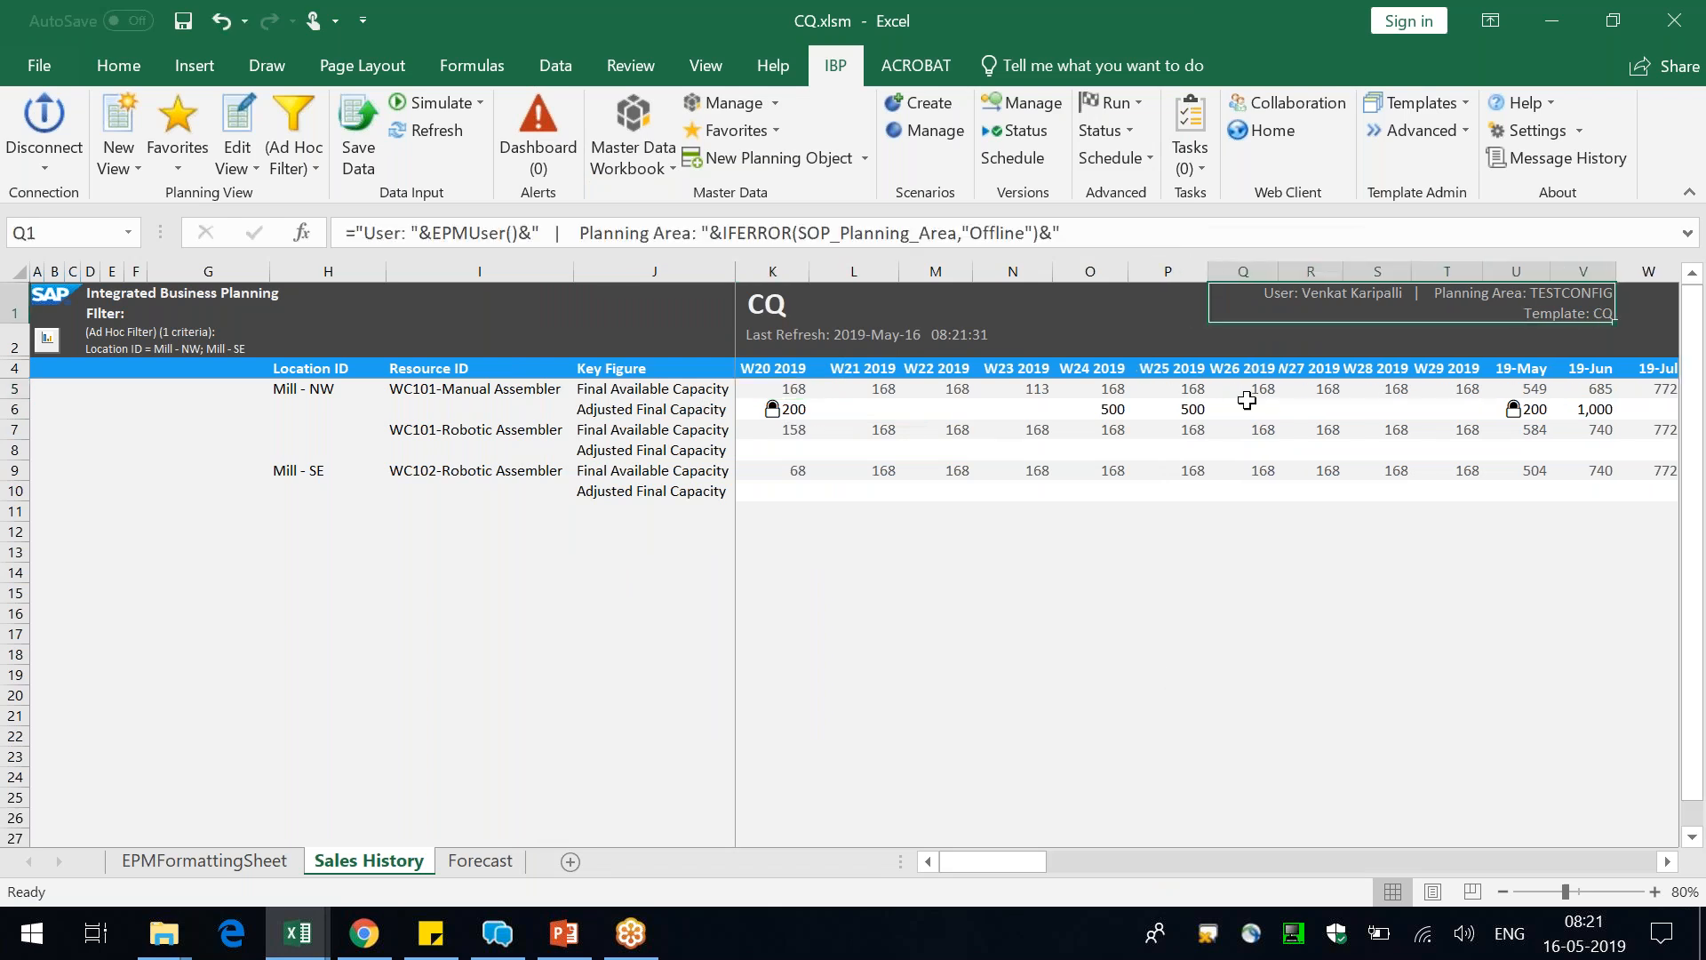
pyautogui.click(1600, 412)
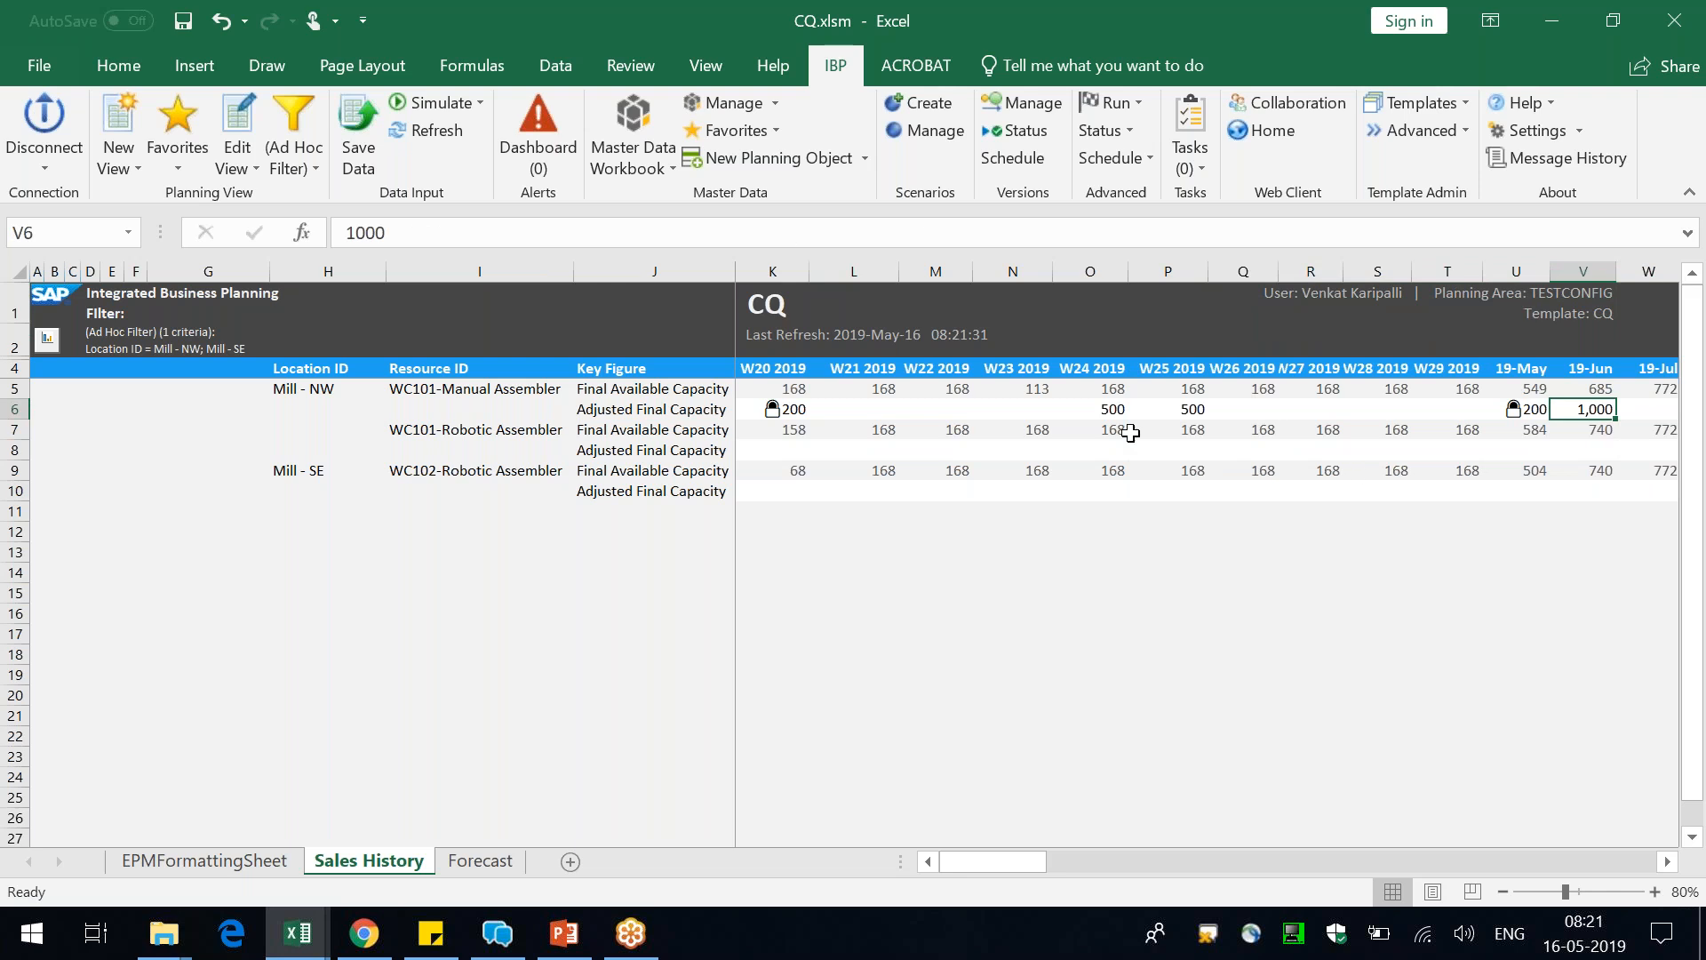
pyautogui.click(1102, 409)
pyautogui.moveTo(1101, 410); pyautogui.dragTo(1182, 408)
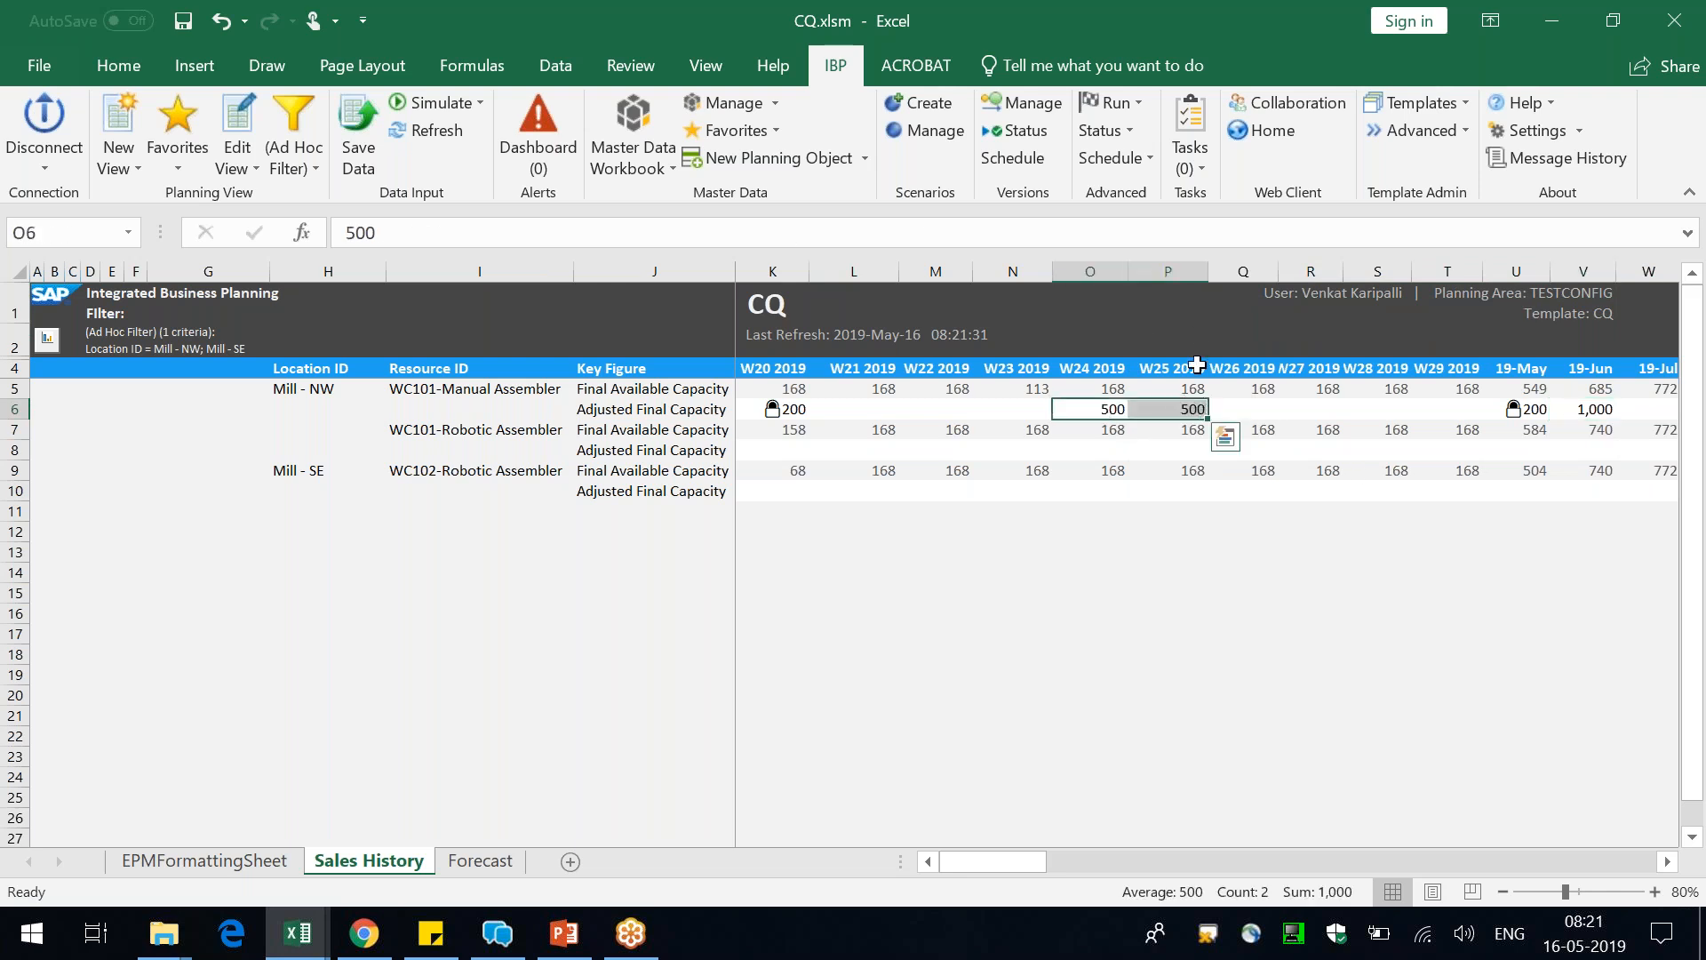
pyautogui.click(1193, 409)
pyautogui.click(1596, 414)
pyautogui.click(1118, 409)
pyautogui.click(1177, 409)
# Set WC101-Manual Assembler's W24 2019 Adjusted Final Capacity to 1, fix that cell and save the key figure change
pyautogui.click(1106, 413)
pyautogui.write('1')
pyautogui.press('Return')
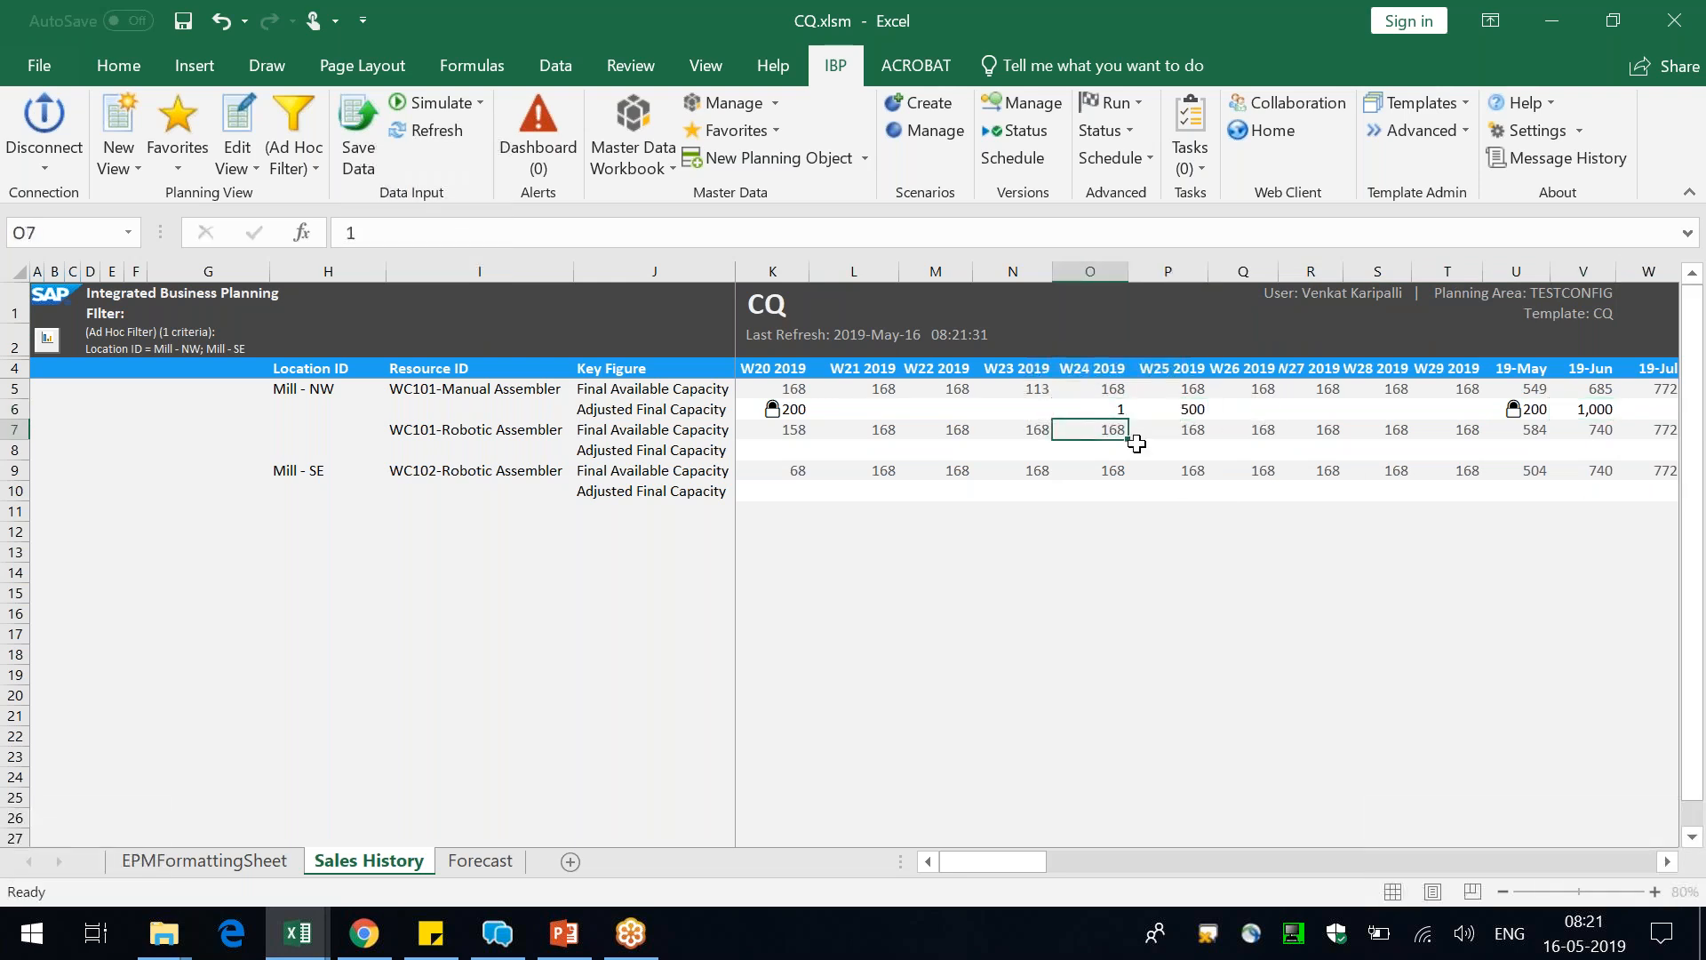
pyautogui.click(1117, 410)
pyautogui.rightClick(1117, 410)
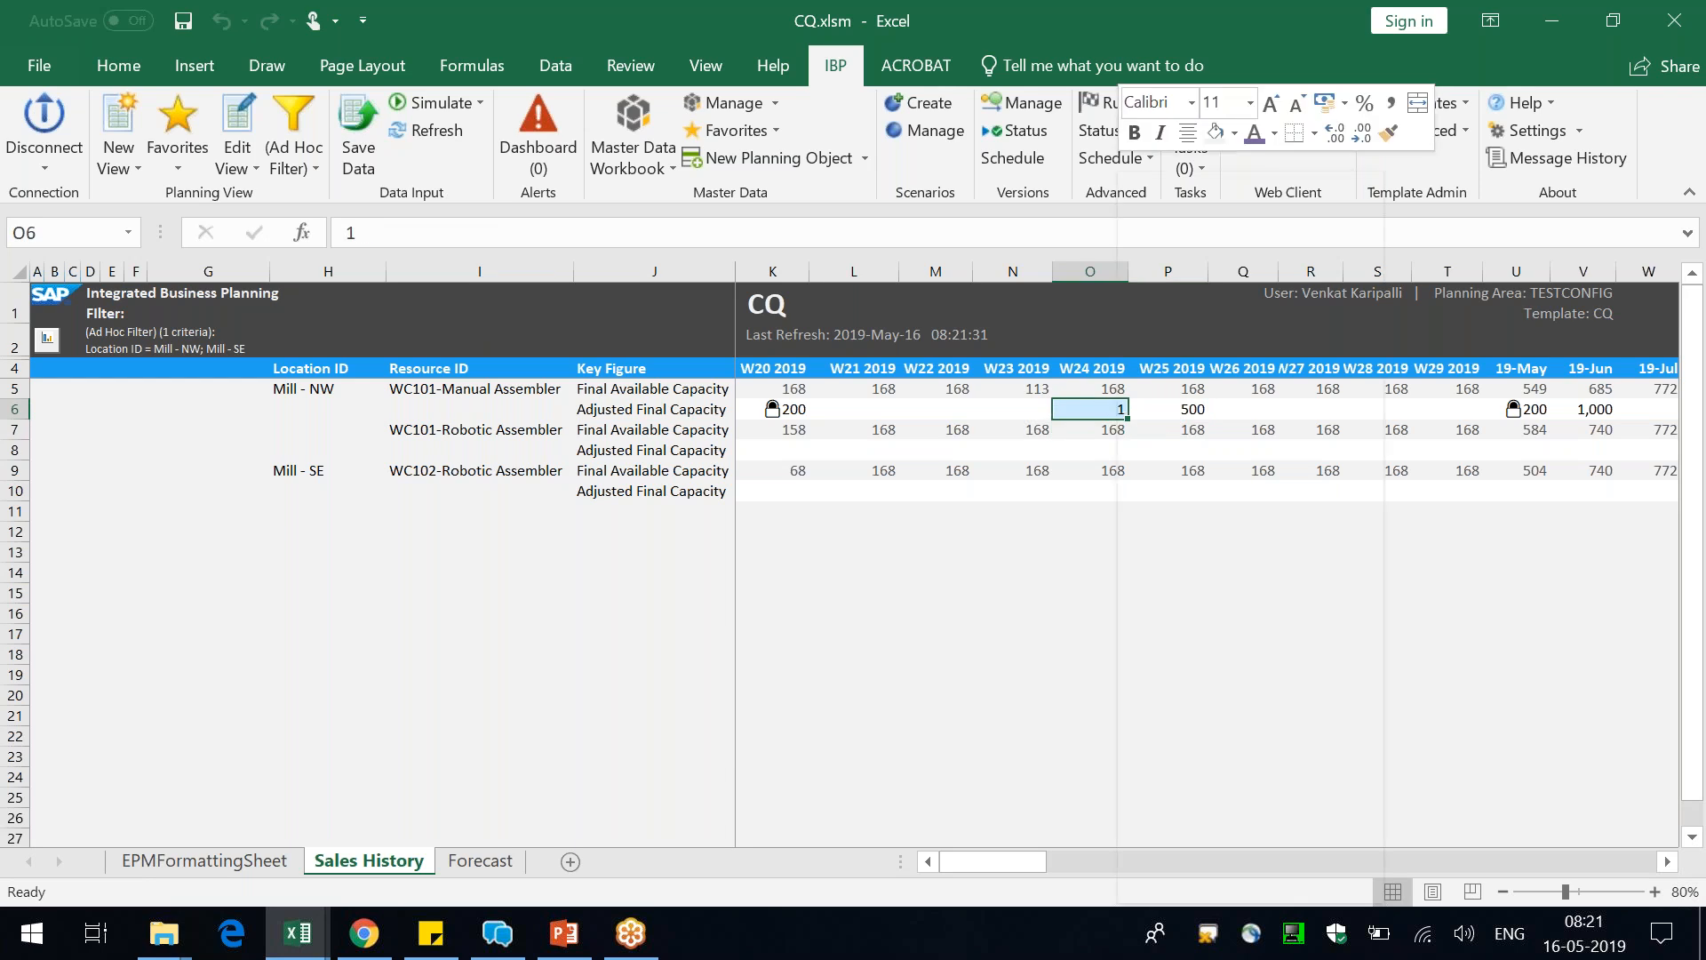
pyautogui.click(1164, 185)
pyautogui.click(358, 143)
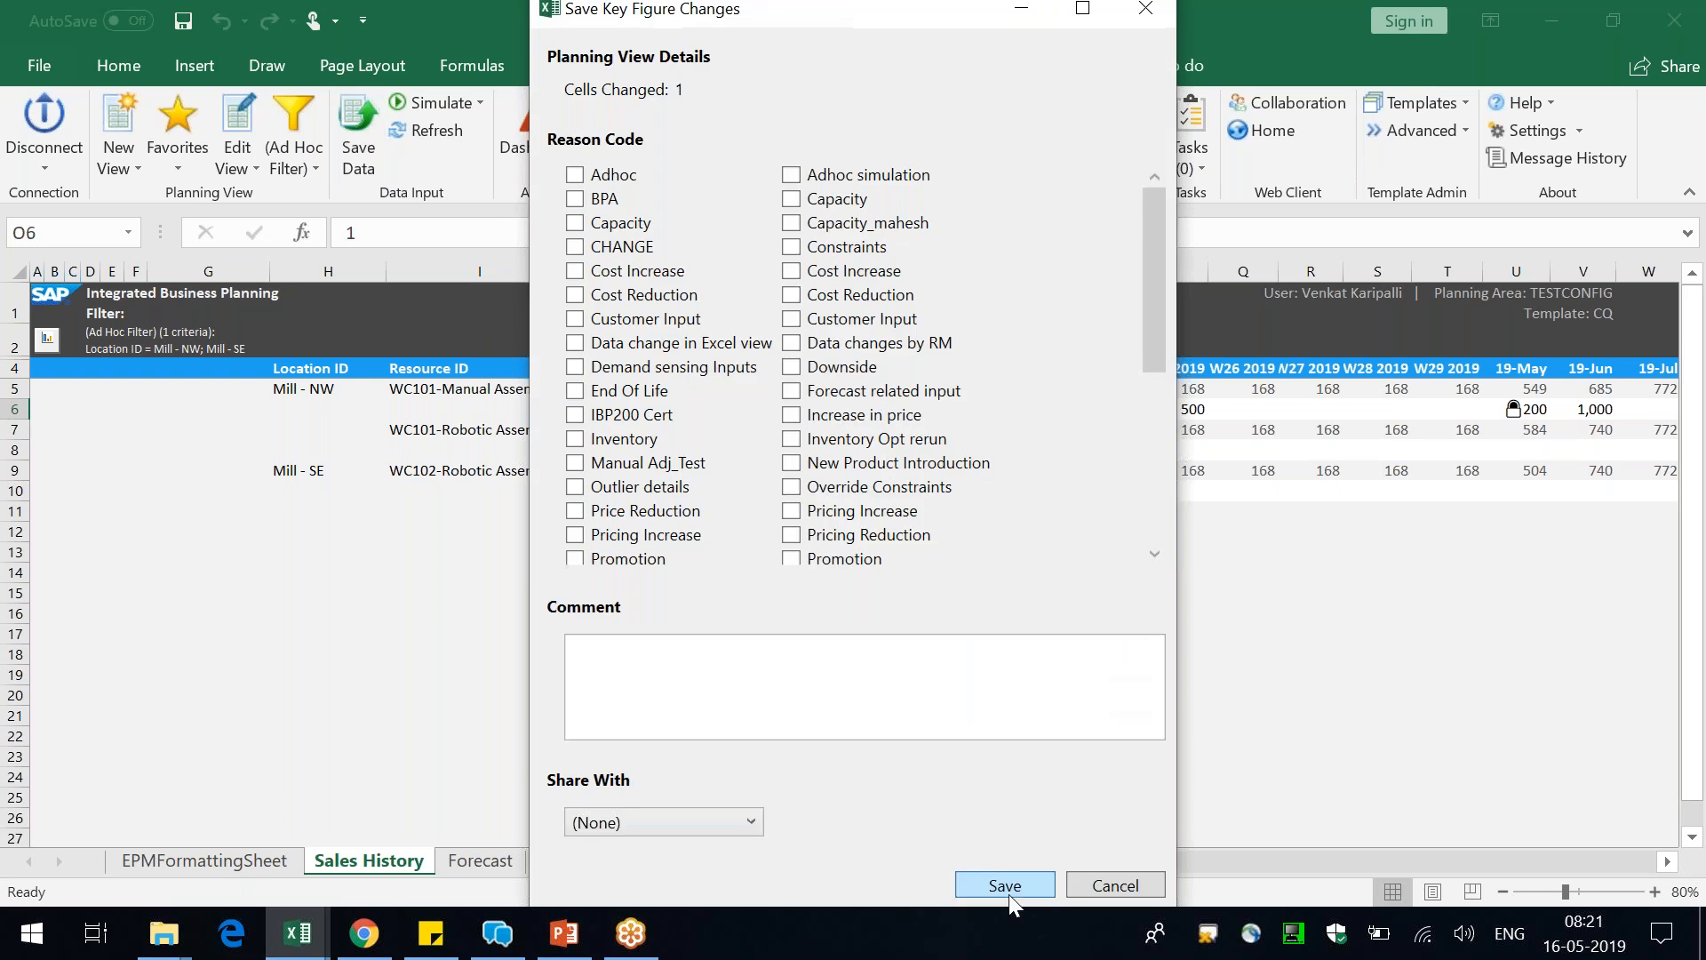
pyautogui.click(1005, 884)
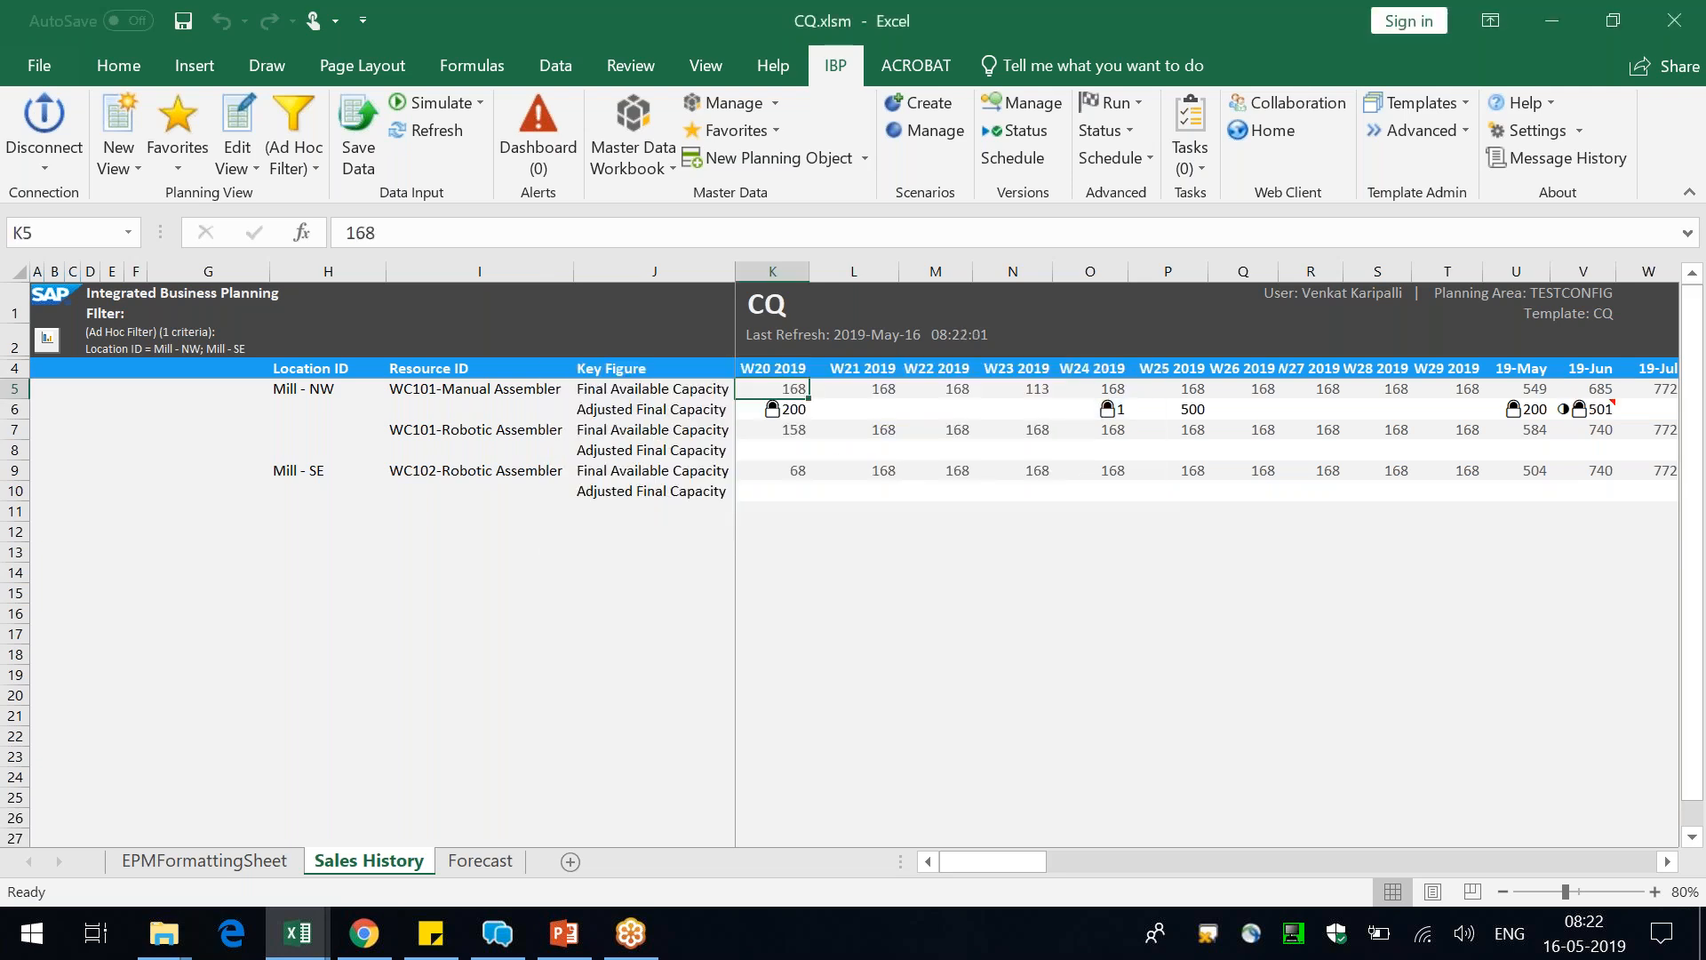
# Check the note on the partially fixed 19-Jun Adjusted Final Capacity cell, set its value to 1000 and save
pyautogui.moveTo(1586, 404)
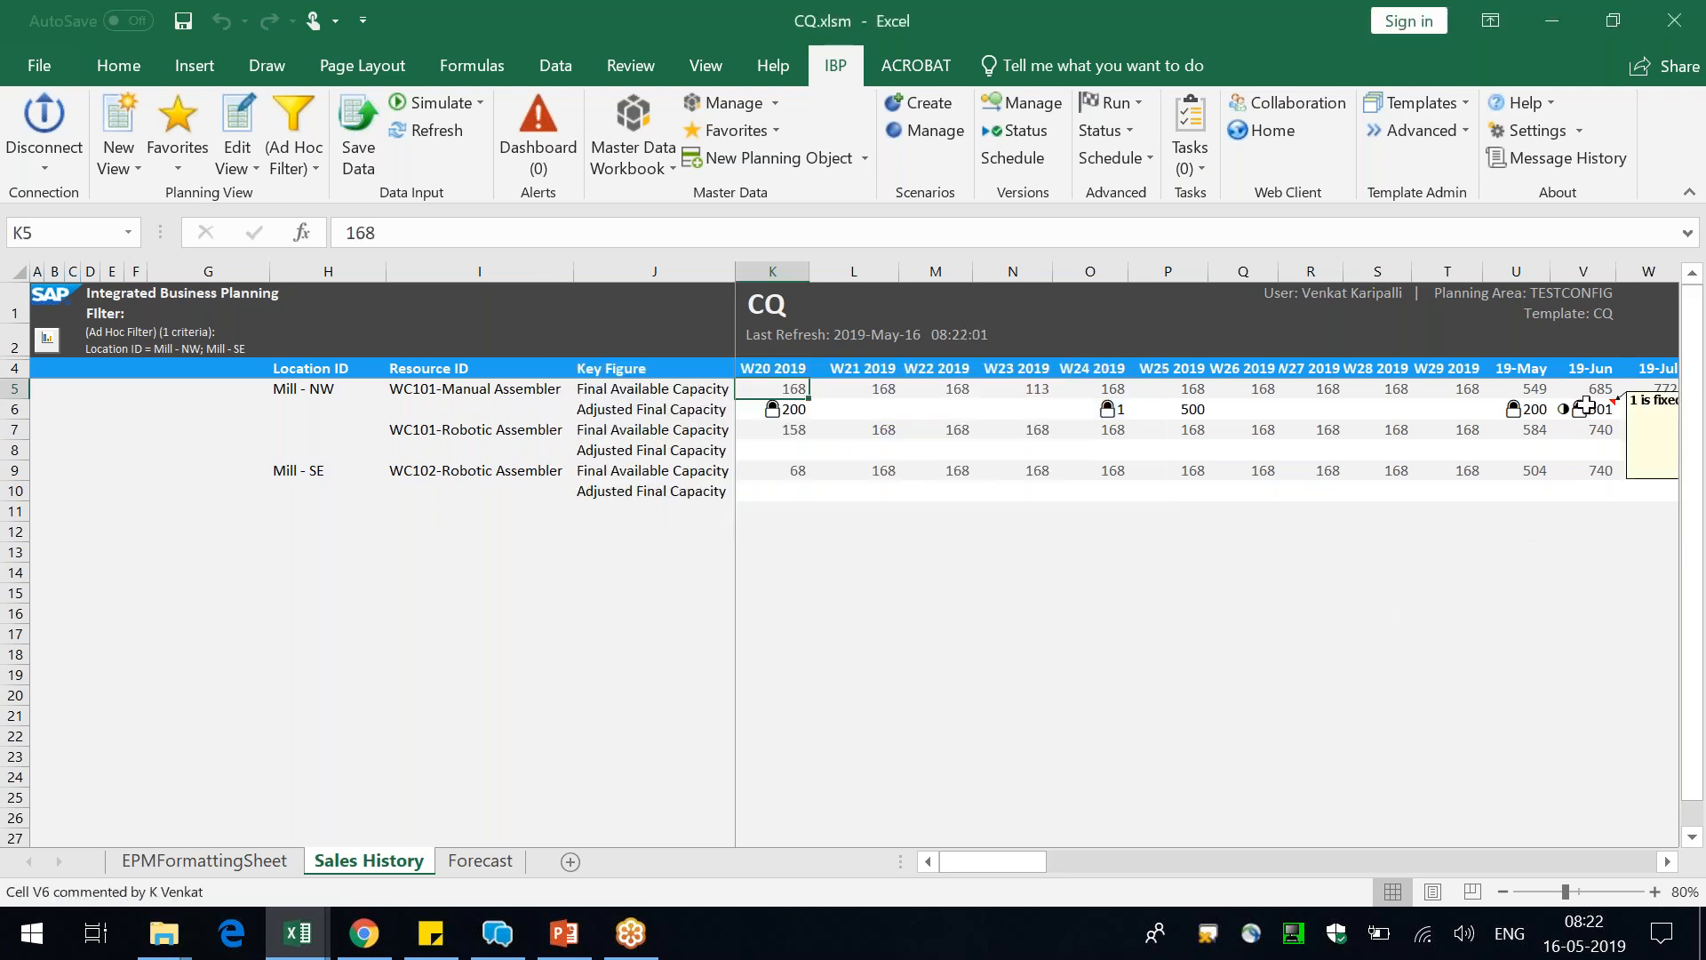
pyautogui.click(1586, 407)
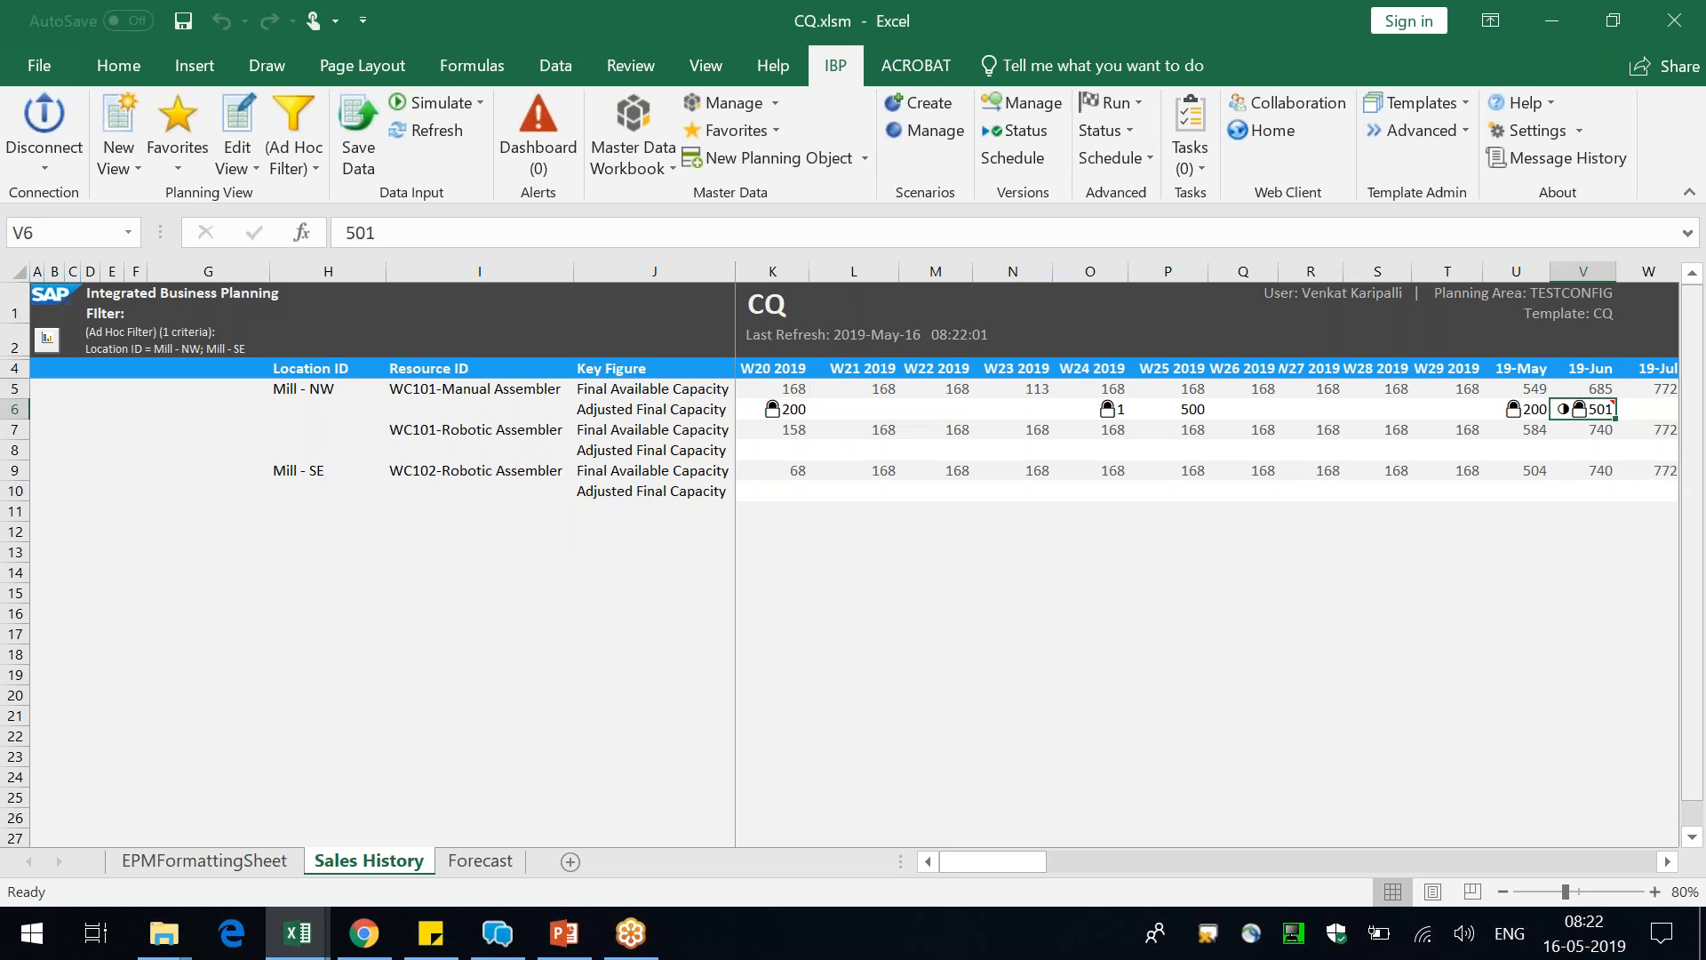
pyautogui.write('1000')
pyautogui.press('Return')
pyautogui.click(358, 151)
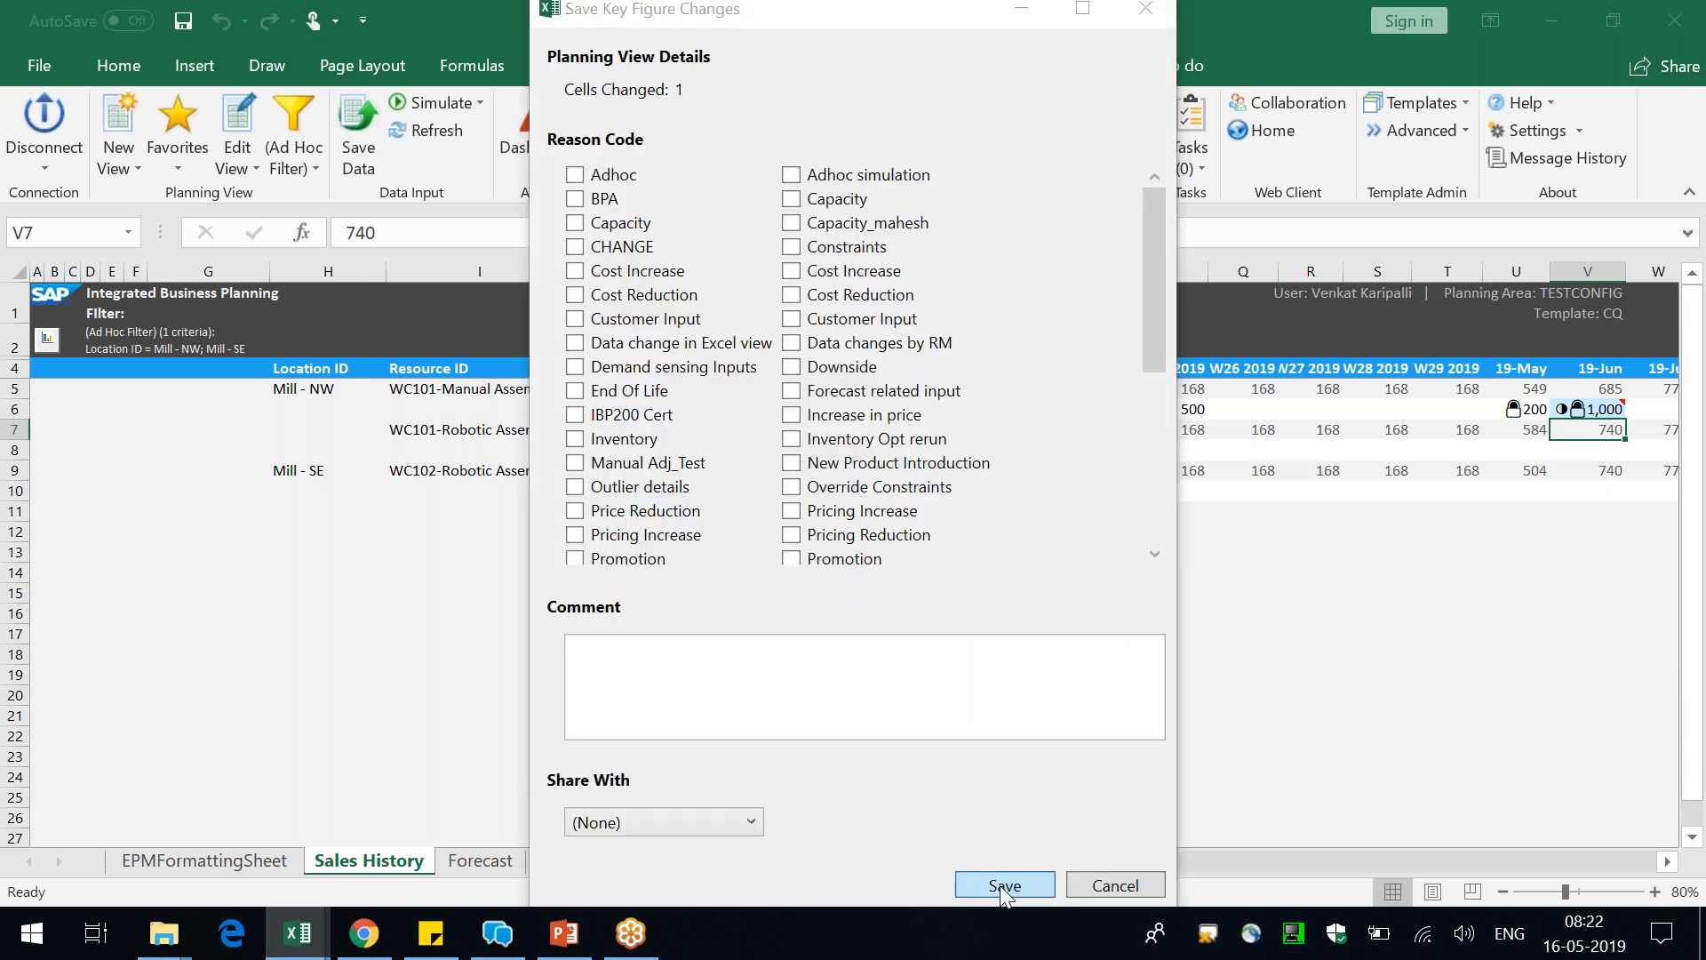
pyautogui.click(1004, 885)
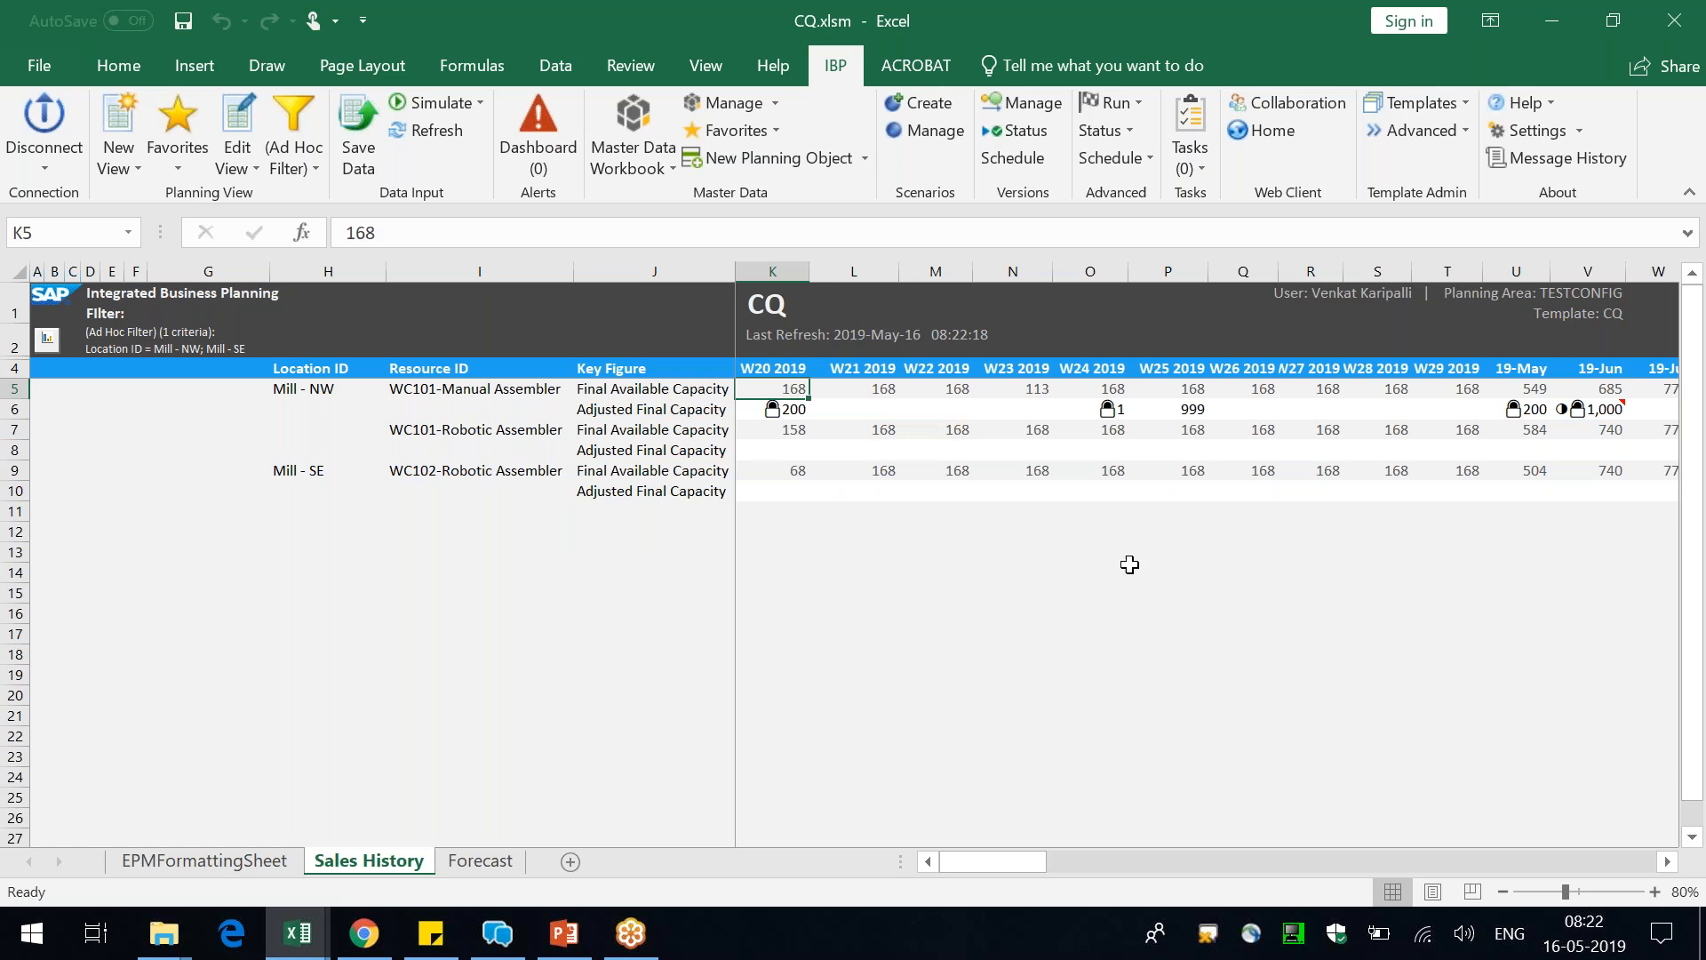
# Set WC101-Manual Assembler's 19-Jun Adjusted Final Capacity to 500 and save the key figure change
pyautogui.click(1122, 414)
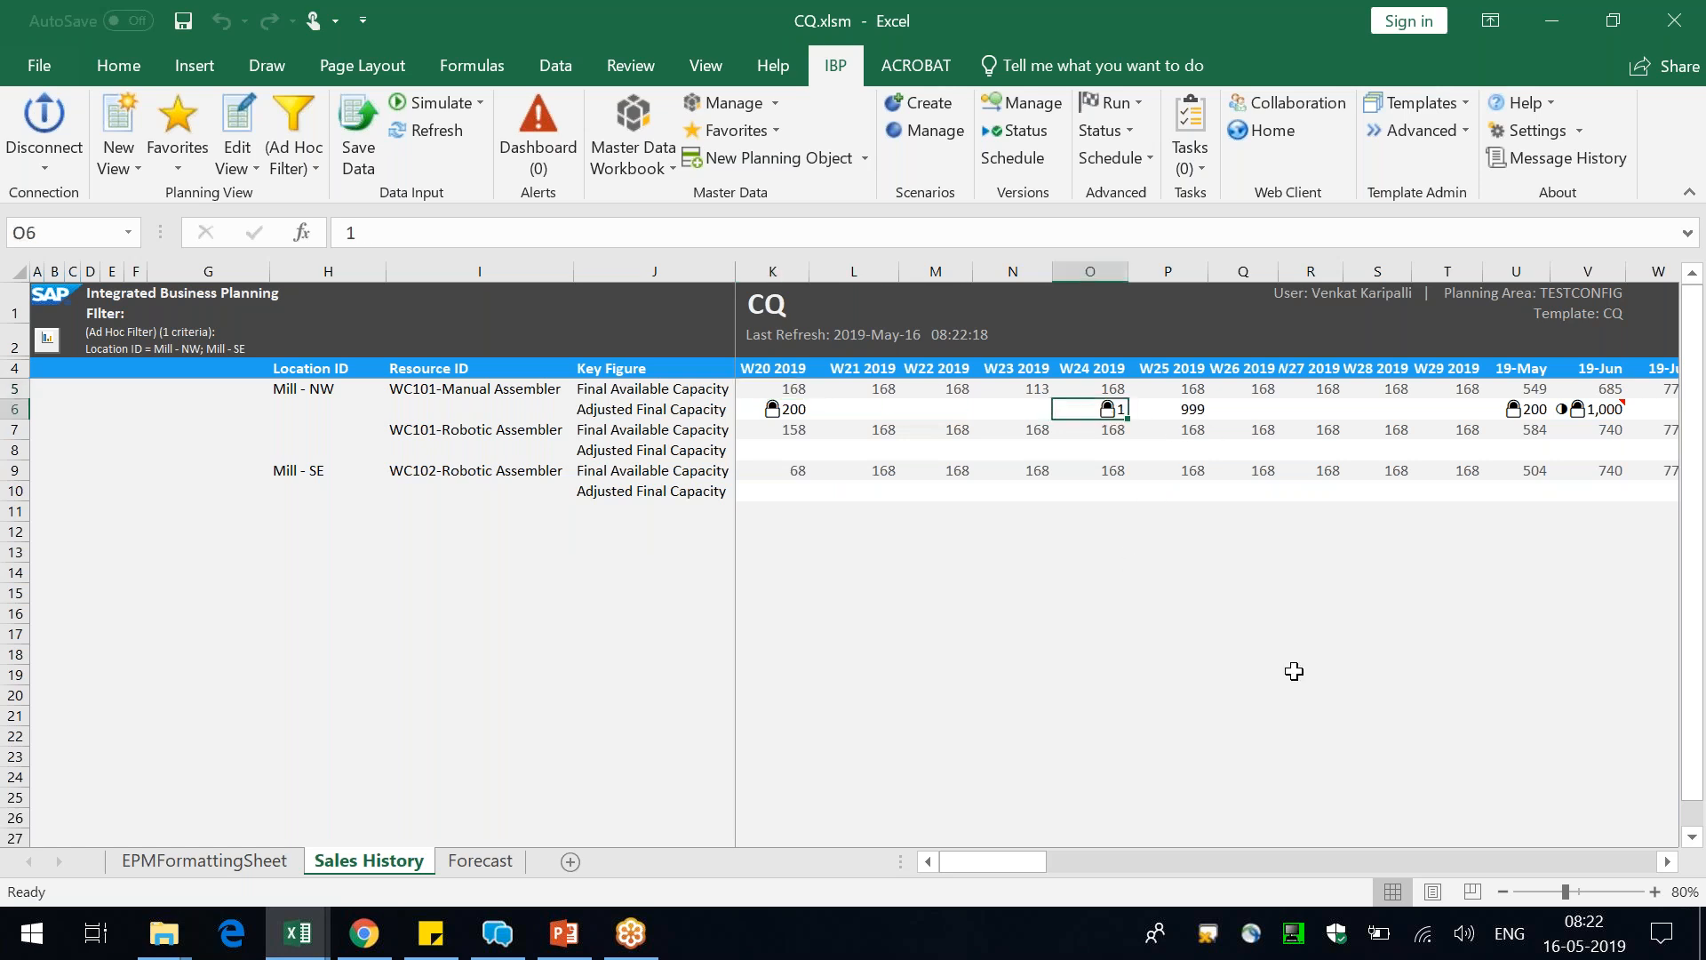
pyautogui.click(1199, 413)
pyautogui.click(1616, 412)
pyautogui.write('500')
pyautogui.press('Return')
pyautogui.click(358, 142)
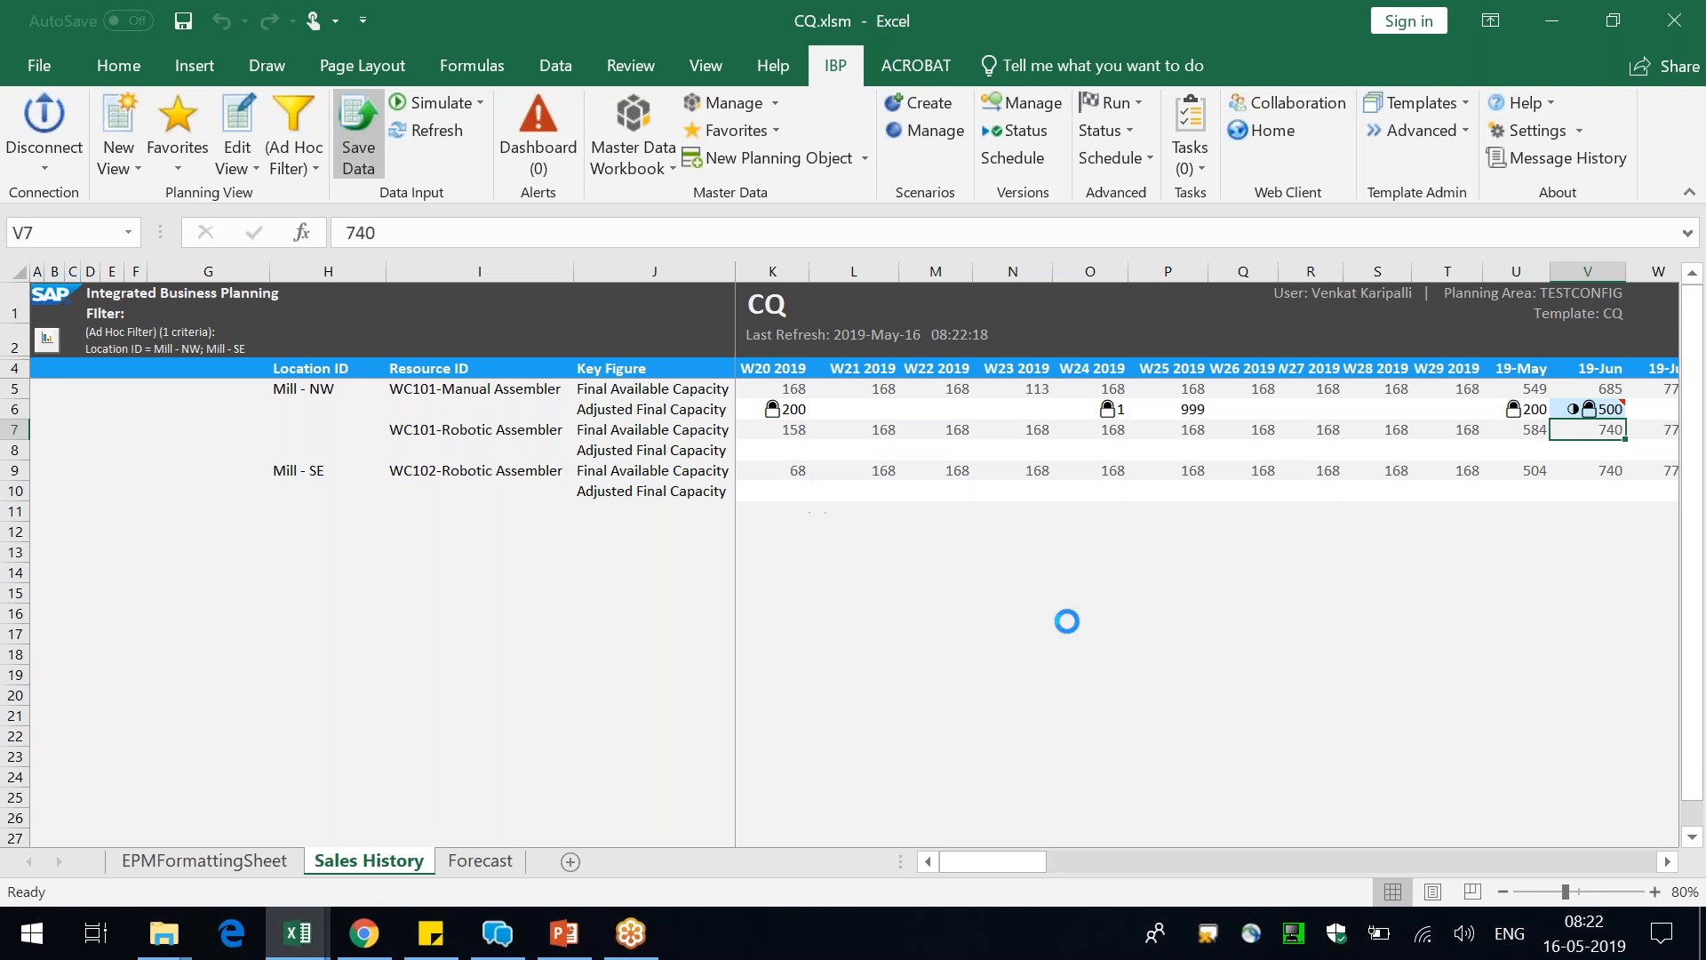
pyautogui.press('Return')
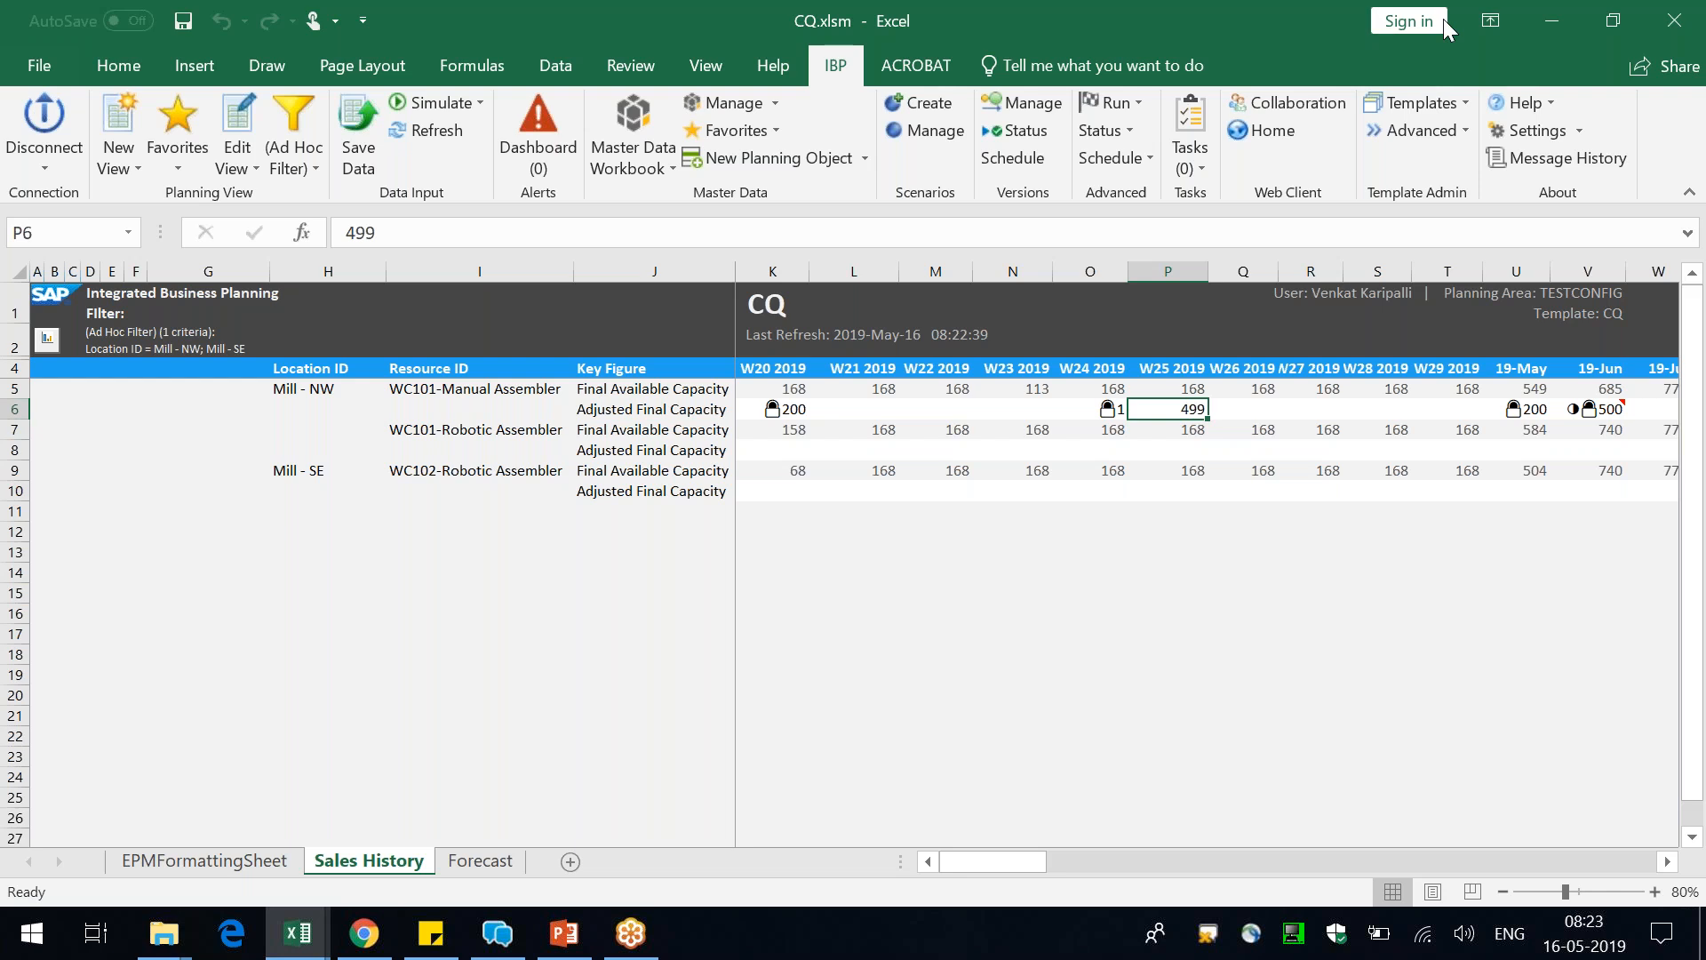
# Switch to IBP Configuration in Chrome, close the Full Log and open the planning area's key figures
pyautogui.click(966, 558)
pyautogui.moveTo(860, 408); pyautogui.dragTo(1004, 410)
pyautogui.click(363, 932)
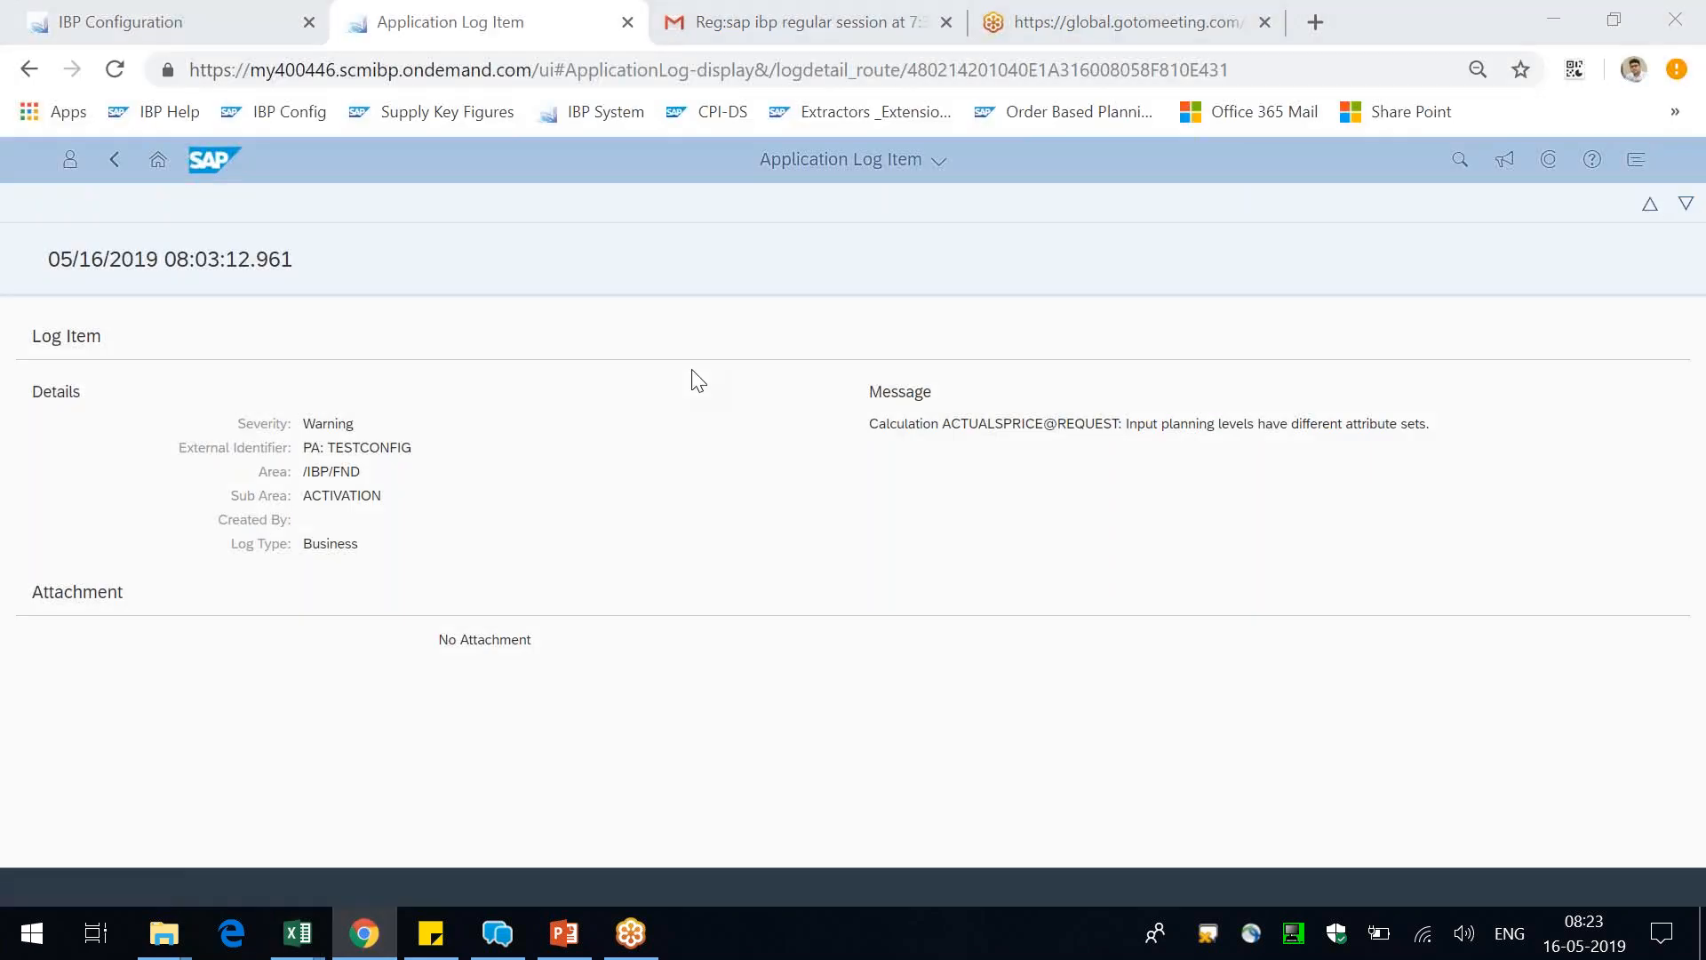
pyautogui.click(222, 21)
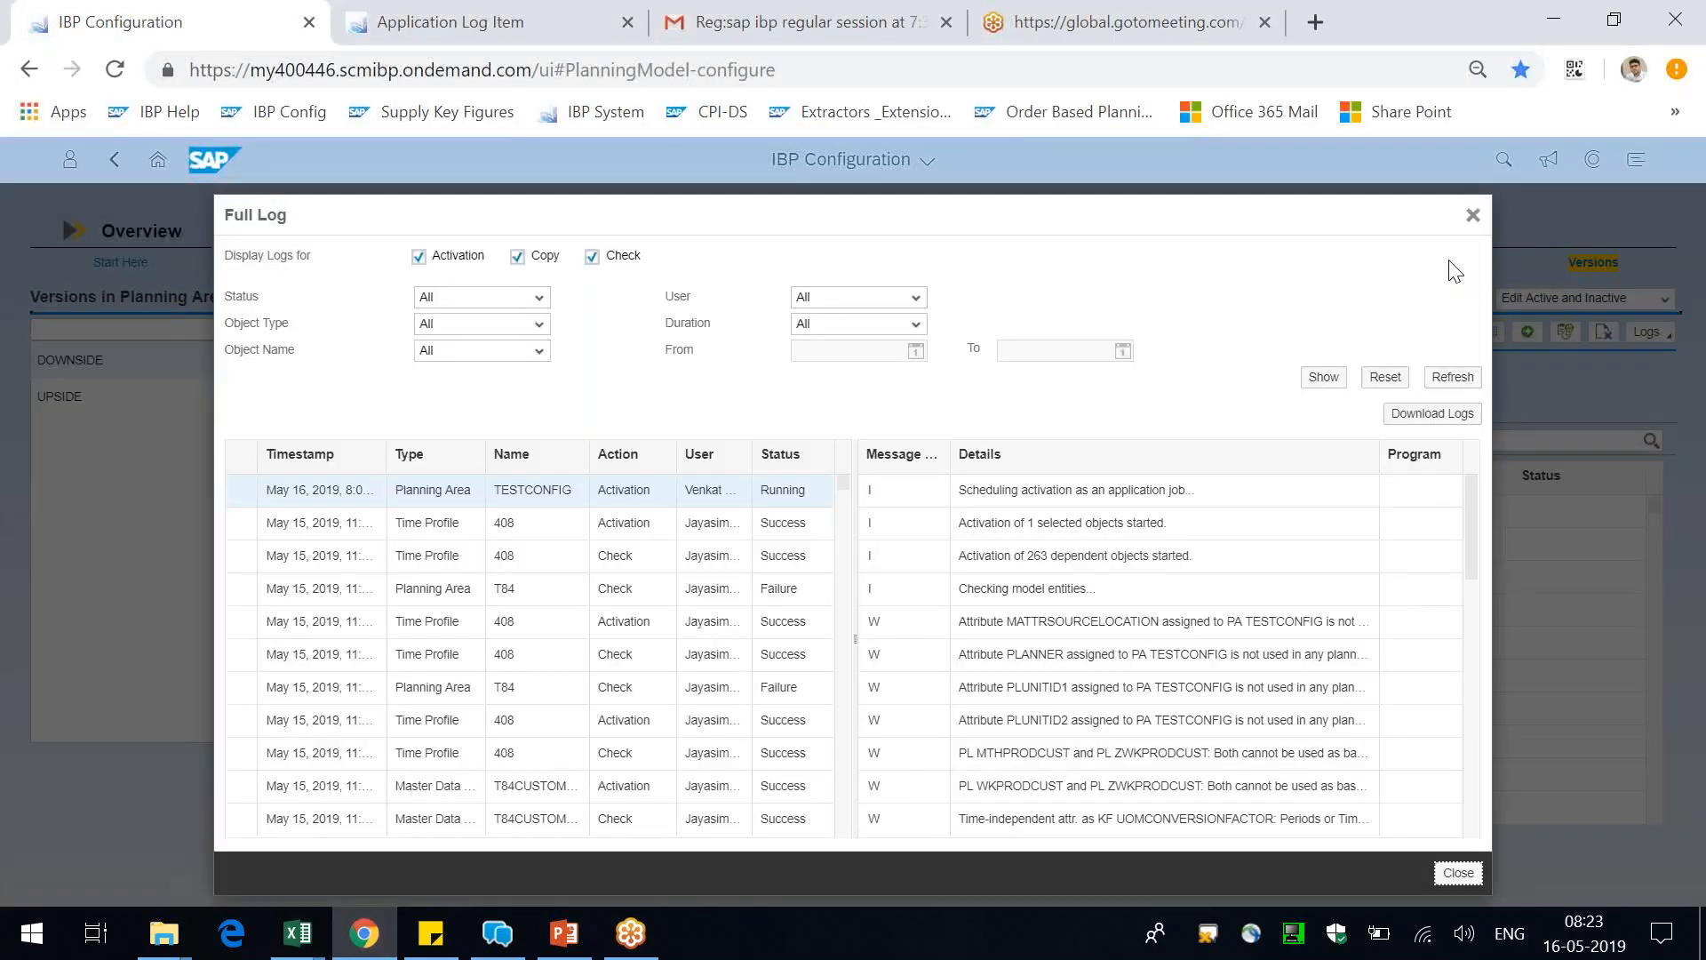
pyautogui.click(1467, 226)
pyautogui.click(1429, 262)
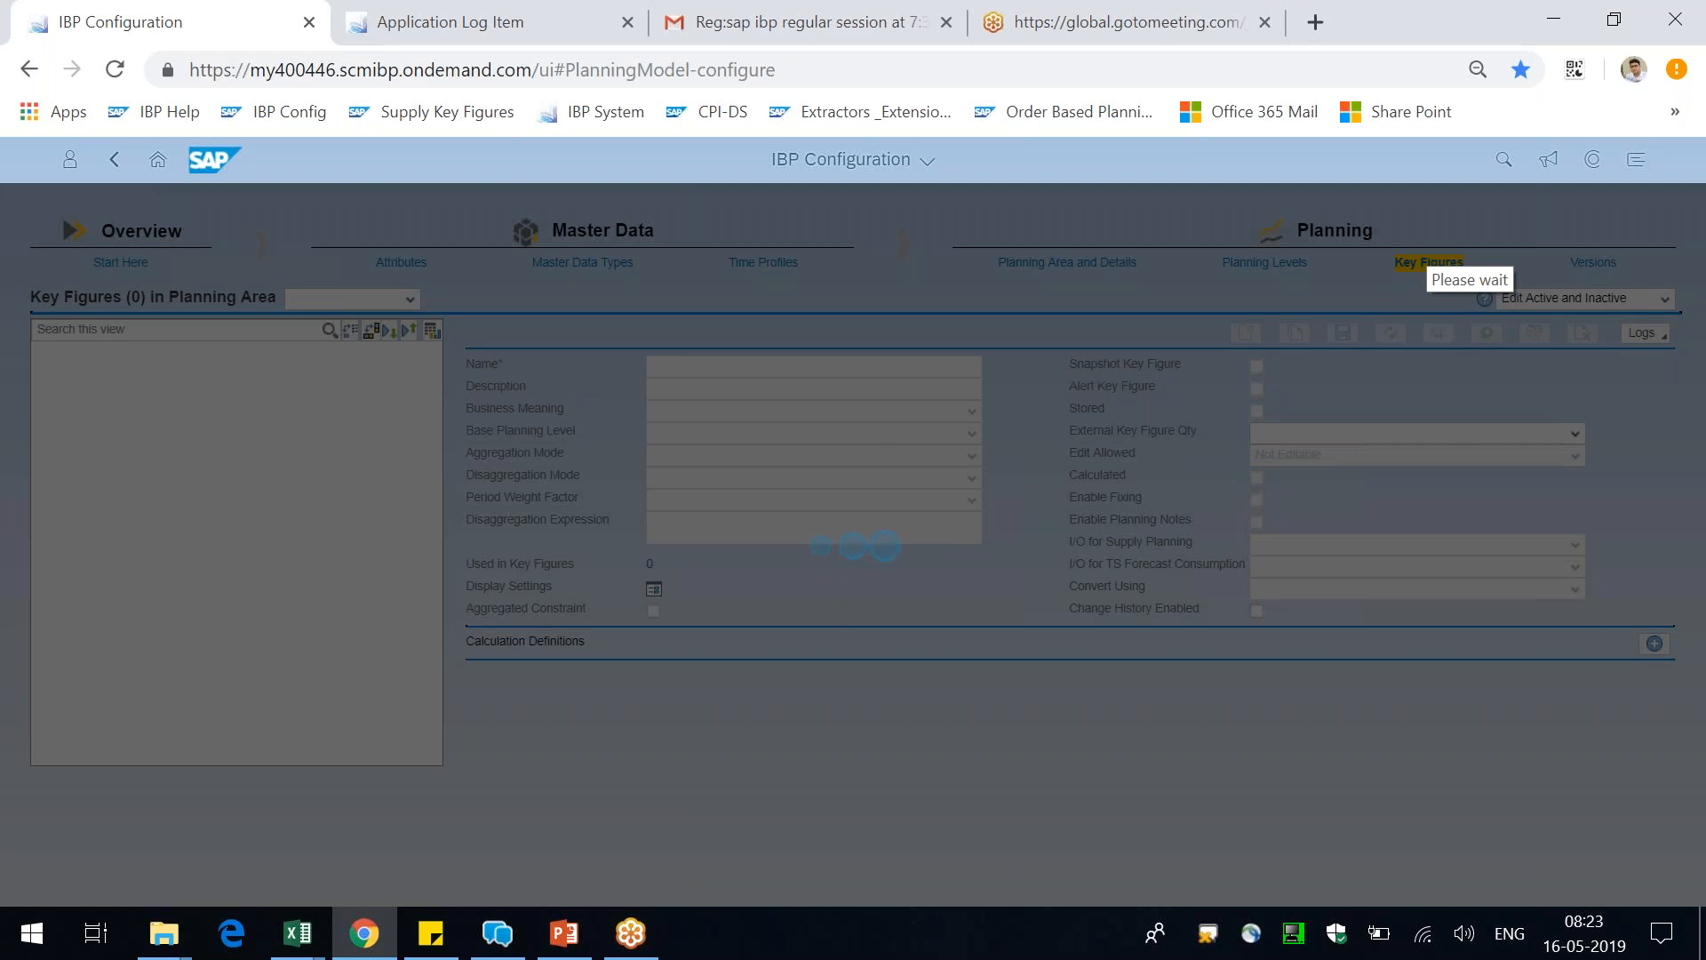
pyautogui.hotkey('alt', 'Tab')
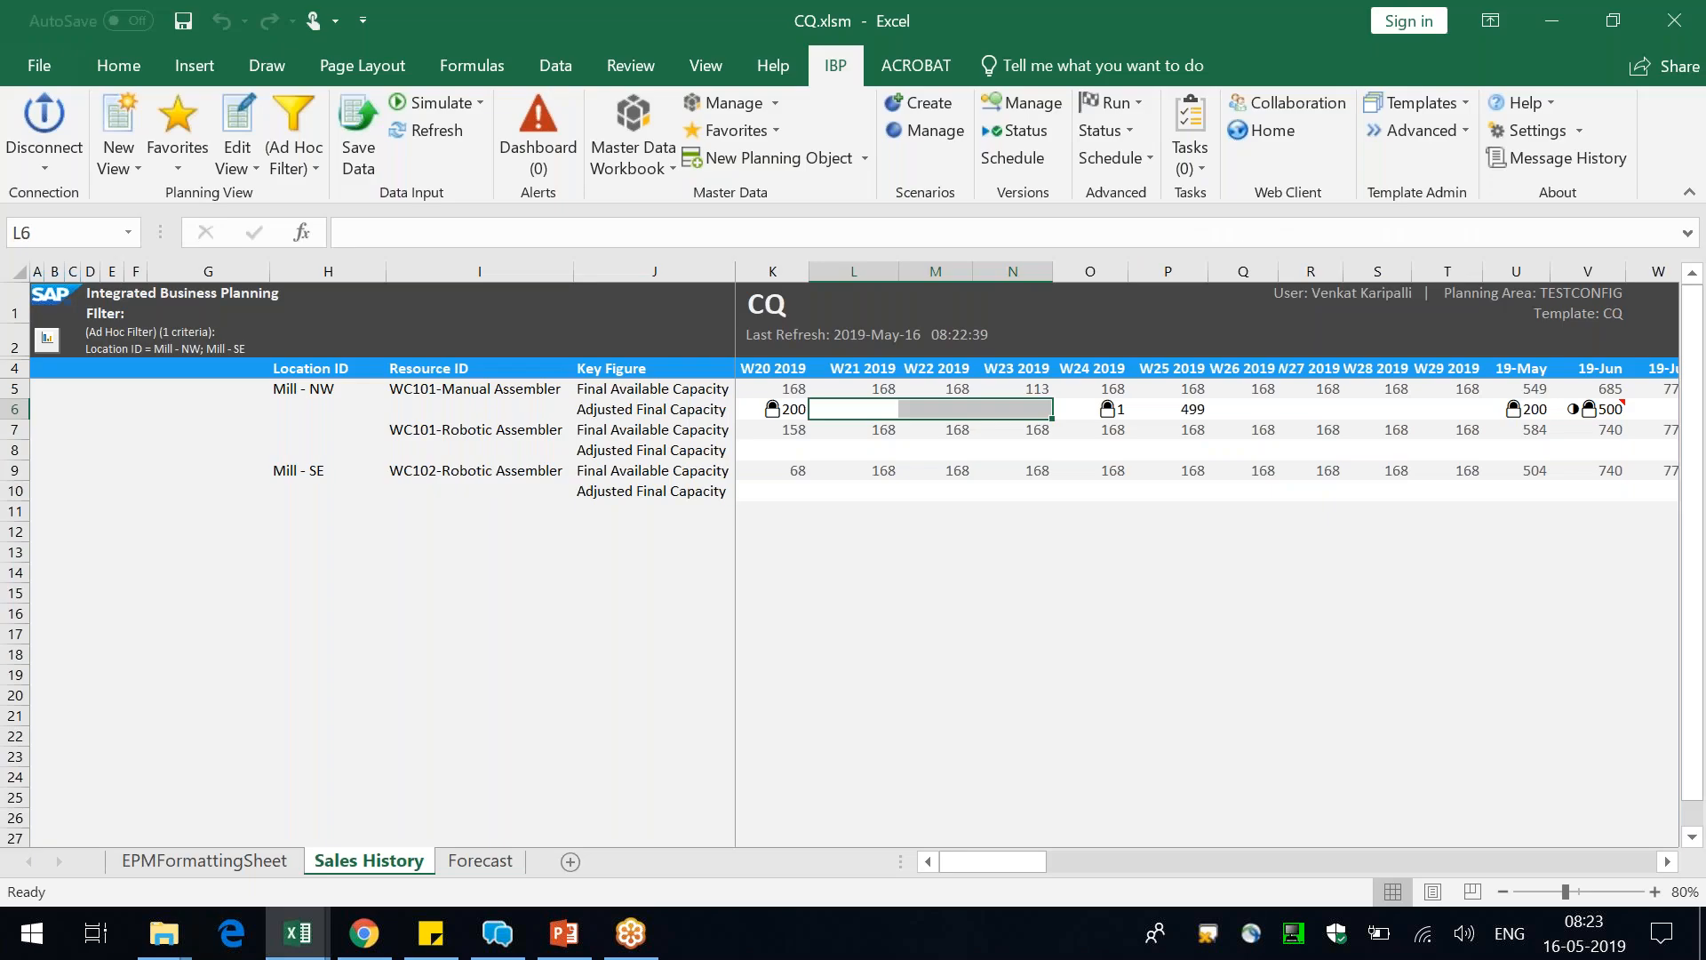
pyautogui.hotkey('alt', 'Tab')
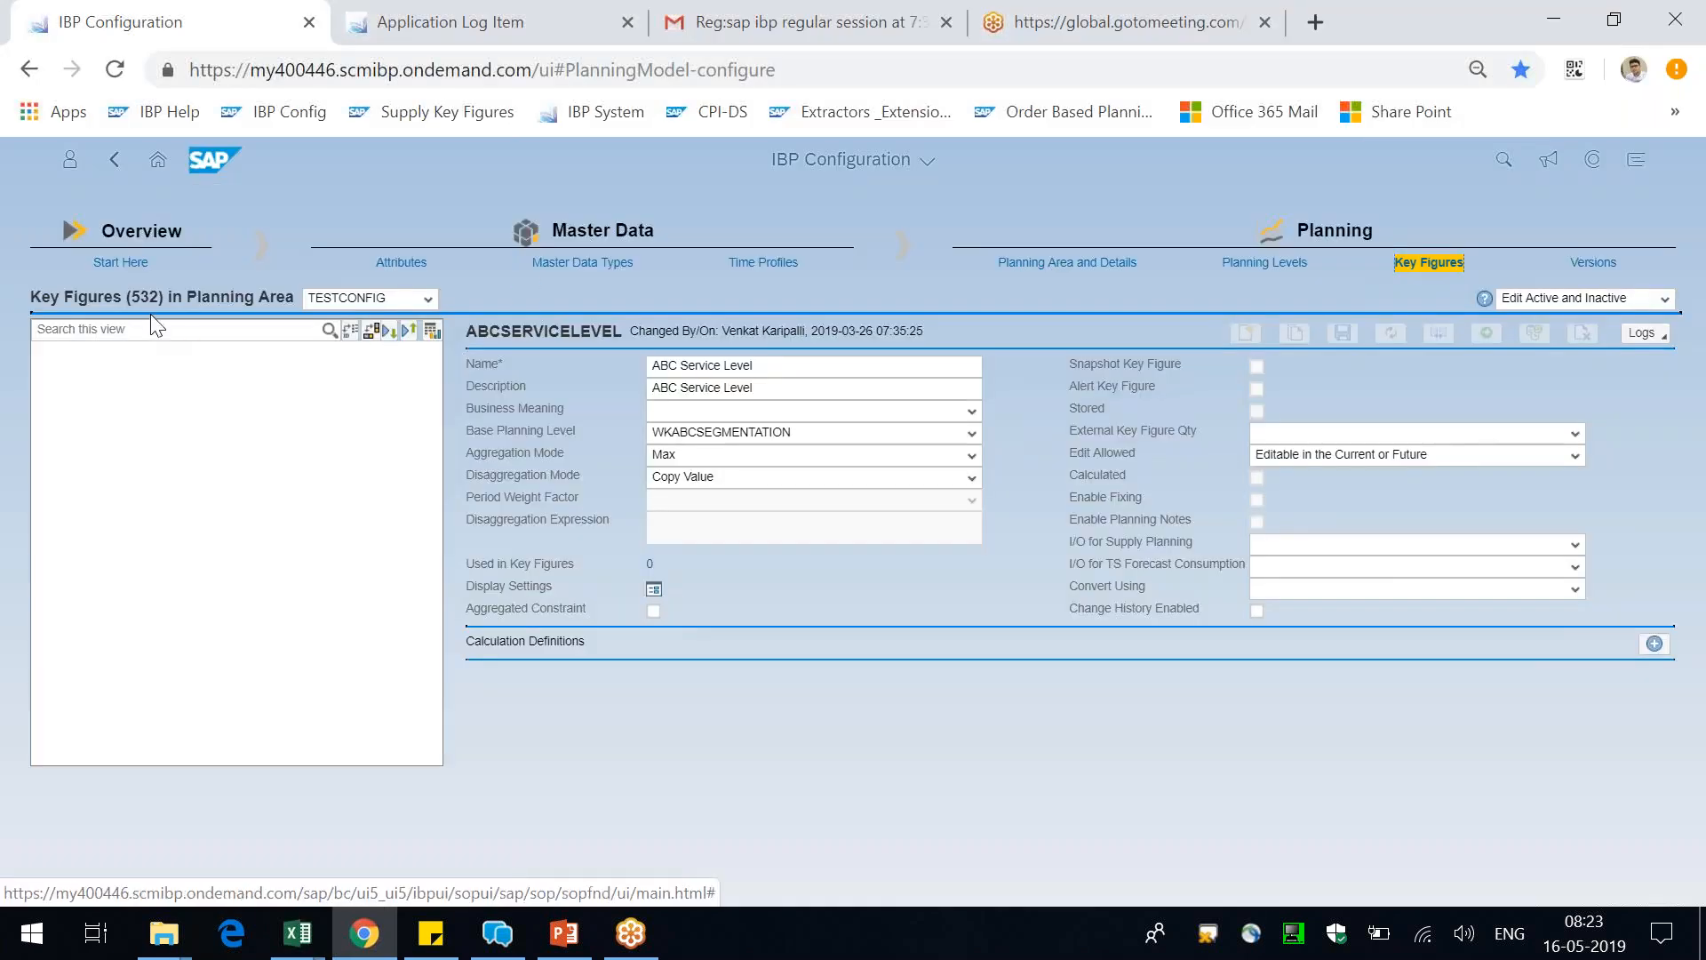
# Search the TESTCONFIG key figures for "zmain" and open ZMAINTENANCEADJFINAL
pyautogui.click(158, 328)
pyautogui.write('zmain')
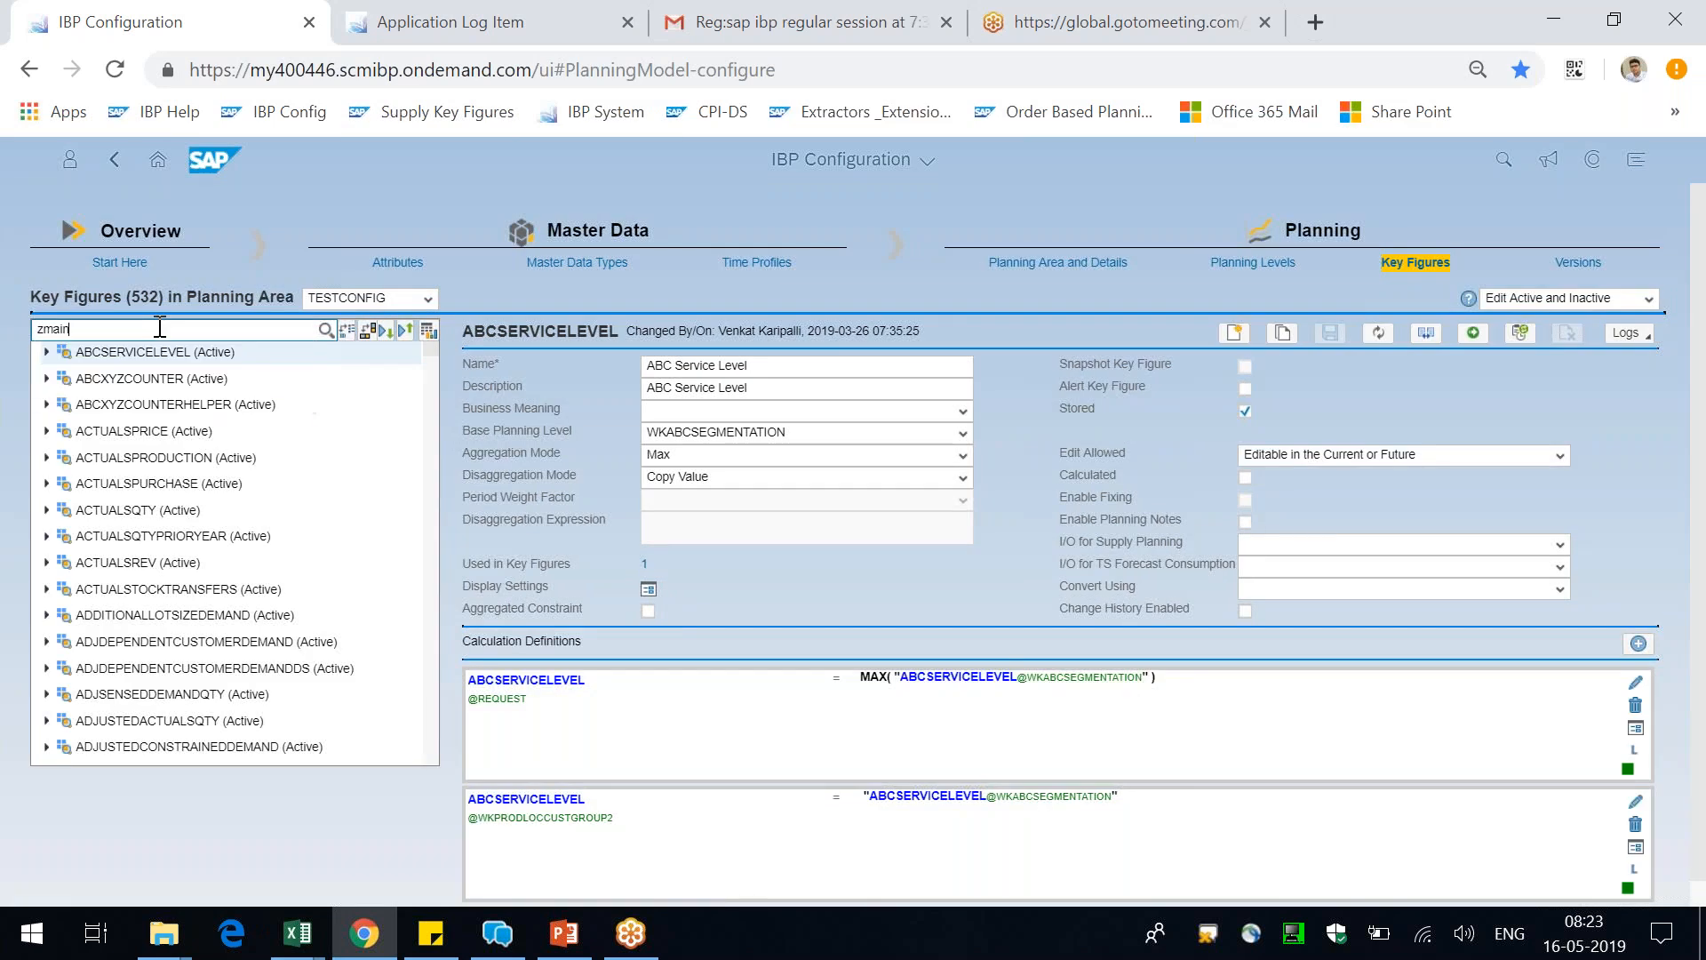
pyautogui.click(327, 329)
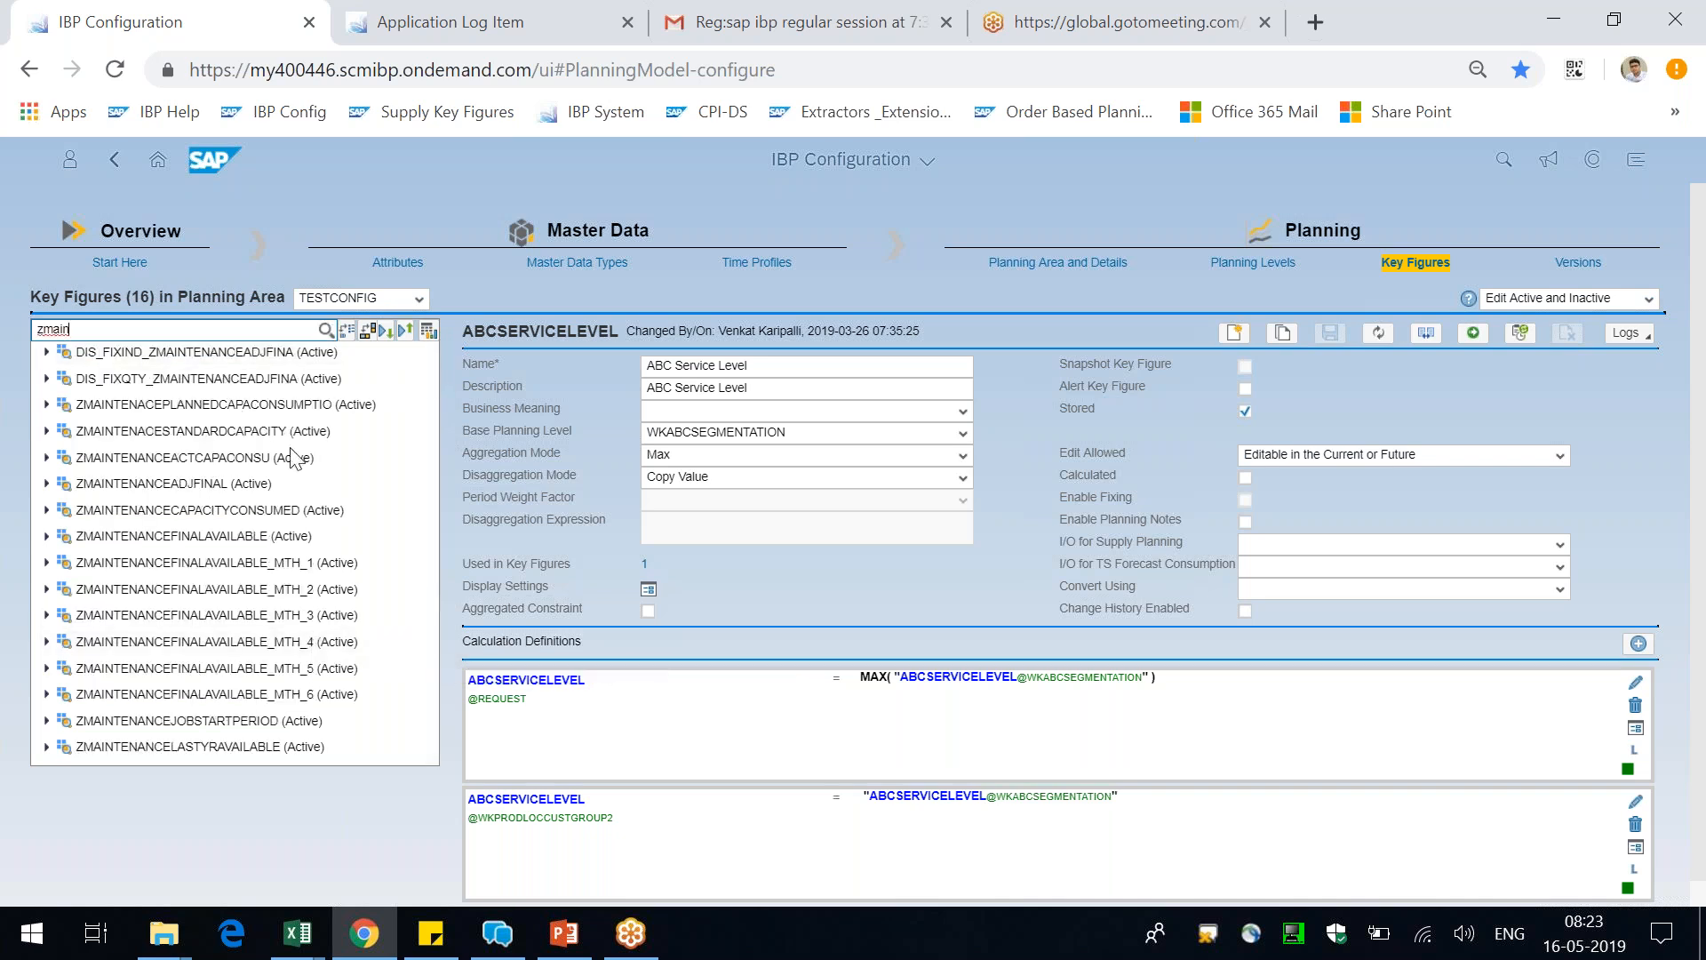
pyautogui.click(213, 487)
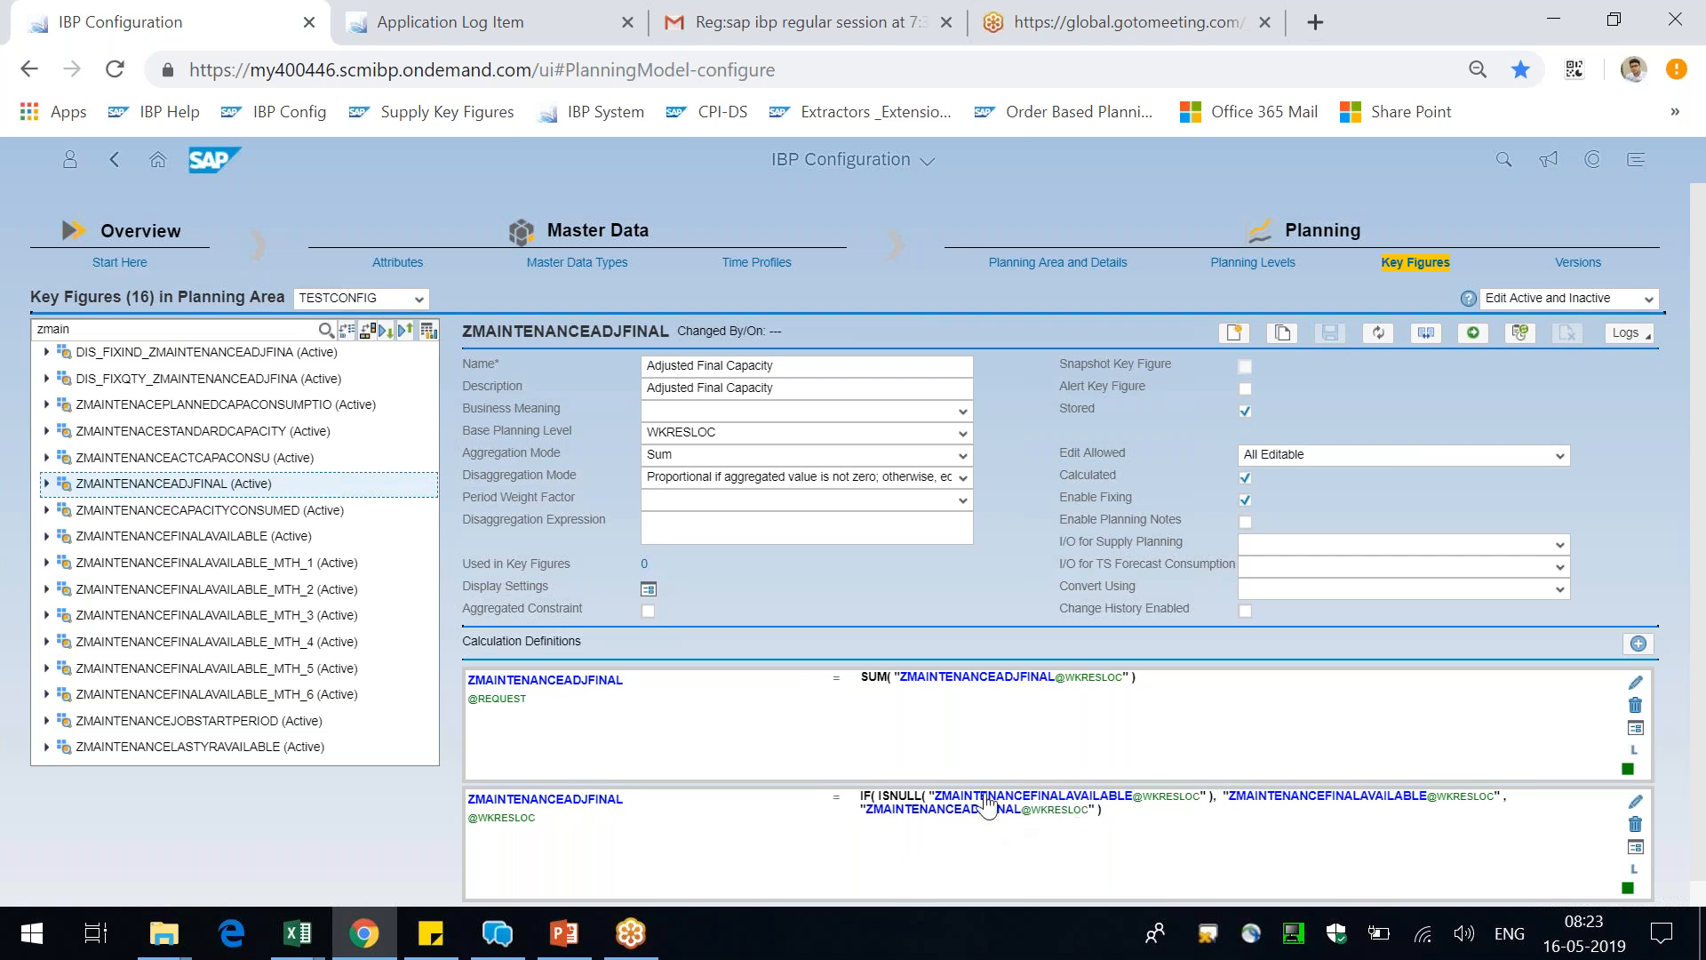
# Change the ISNULL argument in ZMAINTENANCEADJFINAL's WKRESLOC calculation to "ZMAINTENANCEADJFINAL@WKRESLOC" and validate the formula
pyautogui.click(1635, 802)
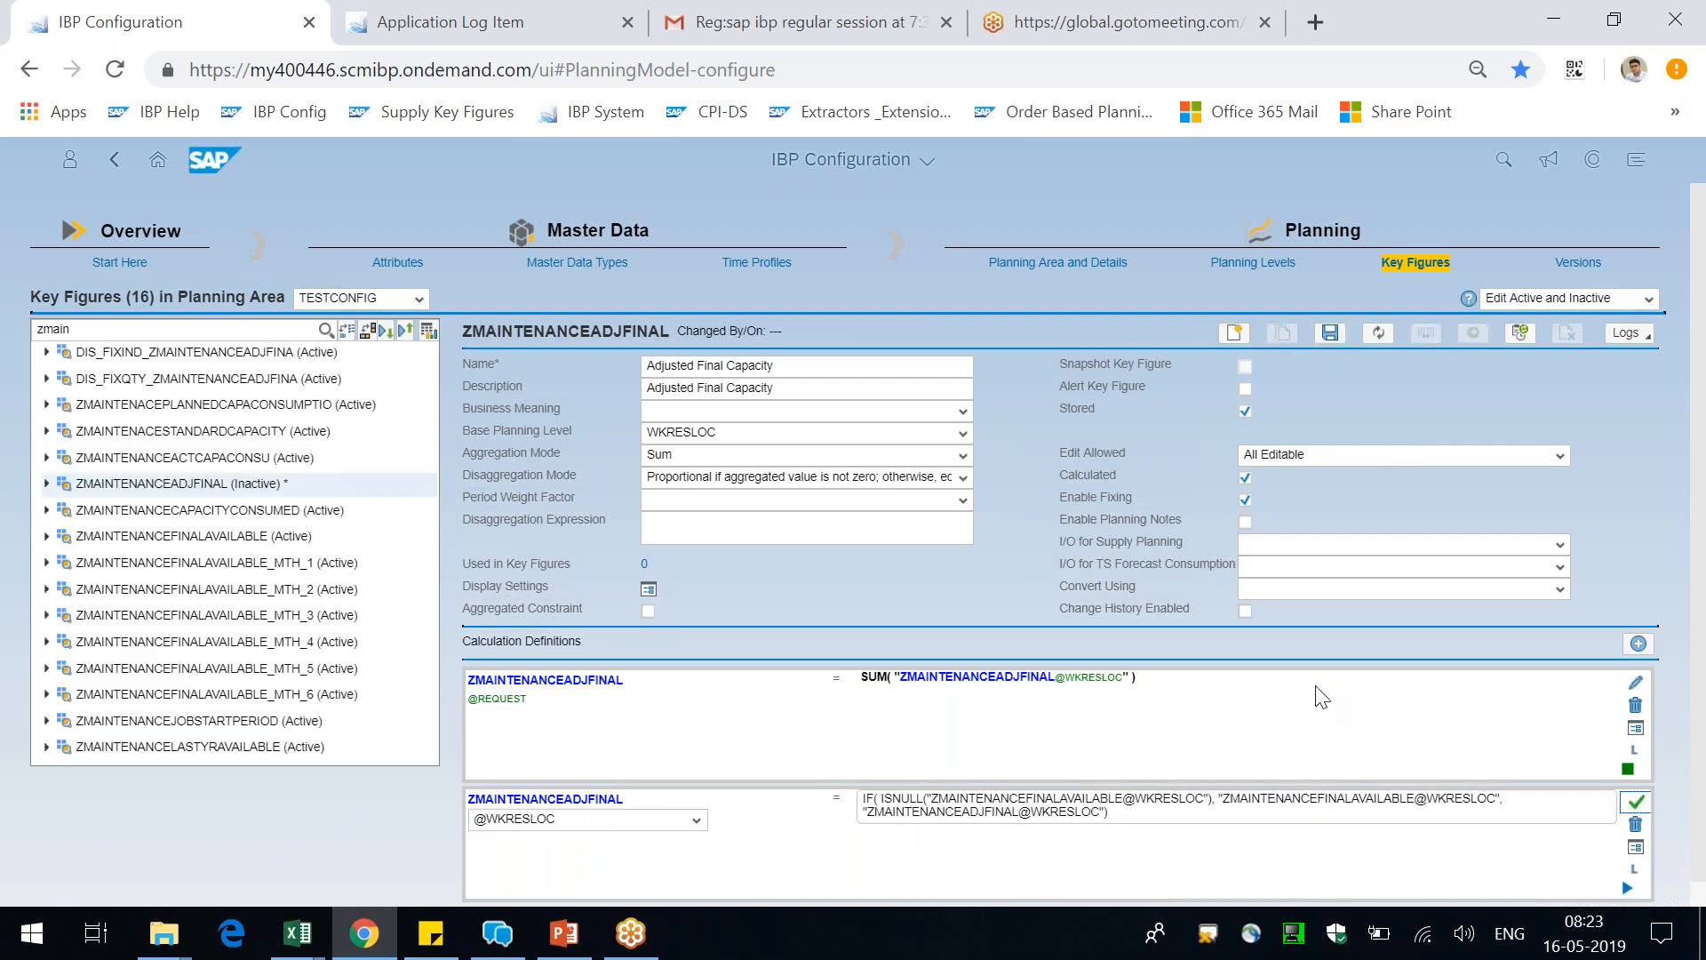
pyautogui.moveTo(1215, 800); pyautogui.dragTo(940, 801)
pyautogui.click(930, 799)
pyautogui.hotkey('shift', 'Right')
pyautogui.hotkey('shift', 'Right')
pyautogui.hotkey('shift', 'Right')
pyautogui.hotkey('shift', 'Right')
pyautogui.hotkey('shift', 'Right')
pyautogui.hotkey('shift', 'Right')
pyautogui.hotkey('shift', 'Right')
pyautogui.hotkey('shift', 'Right')
pyautogui.hotkey('shift', 'Right')
pyautogui.hotkey('shift', 'Right')
pyautogui.hotkey('shift', 'Right')
pyautogui.hotkey('shift', 'Right')
pyautogui.hotkey('shift', 'Right')
pyautogui.hotkey('shift', 'Right')
pyautogui.hotkey('shift', 'Right')
pyautogui.hotkey('shift', 'Right')
pyautogui.hotkey('shift', 'Right')
pyautogui.hotkey('shift', 'Right')
pyautogui.hotkey('shift', 'Right')
pyautogui.hotkey('shift', 'Right')
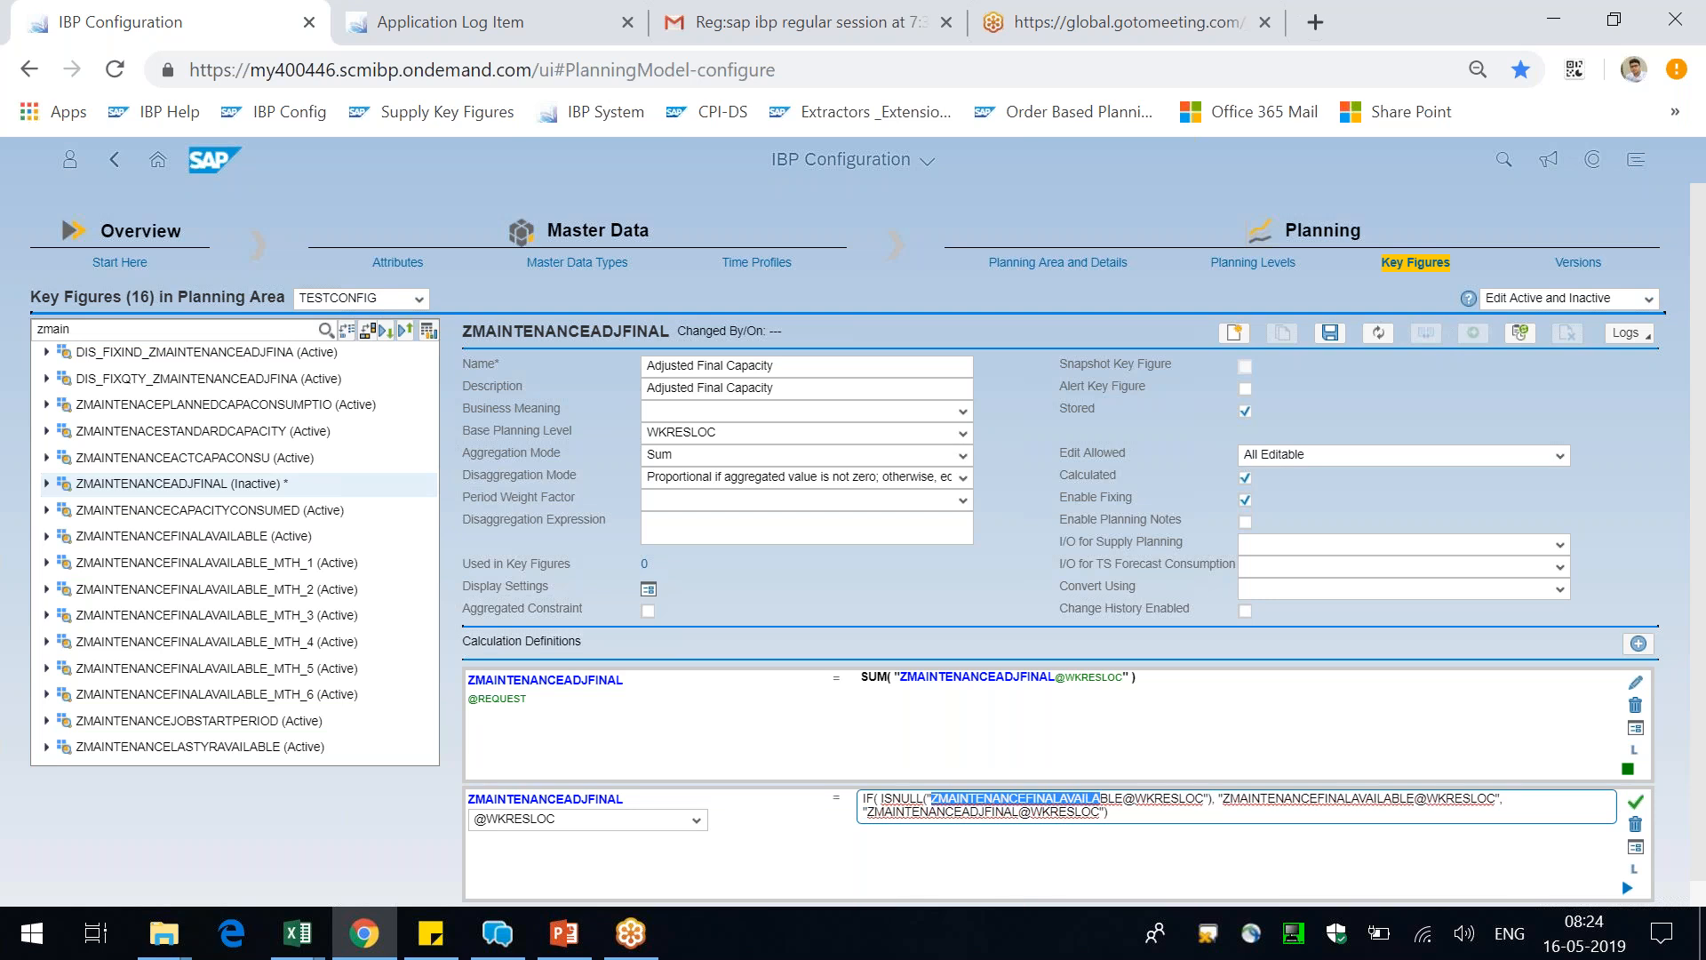
pyautogui.hotkey('shift', 'Right')
pyautogui.hotkey('shift', 'Right')
pyautogui.hotkey('shift', 'Right')
pyautogui.press('BackSpace')
pyautogui.write('ZMAINTENANCEAD')
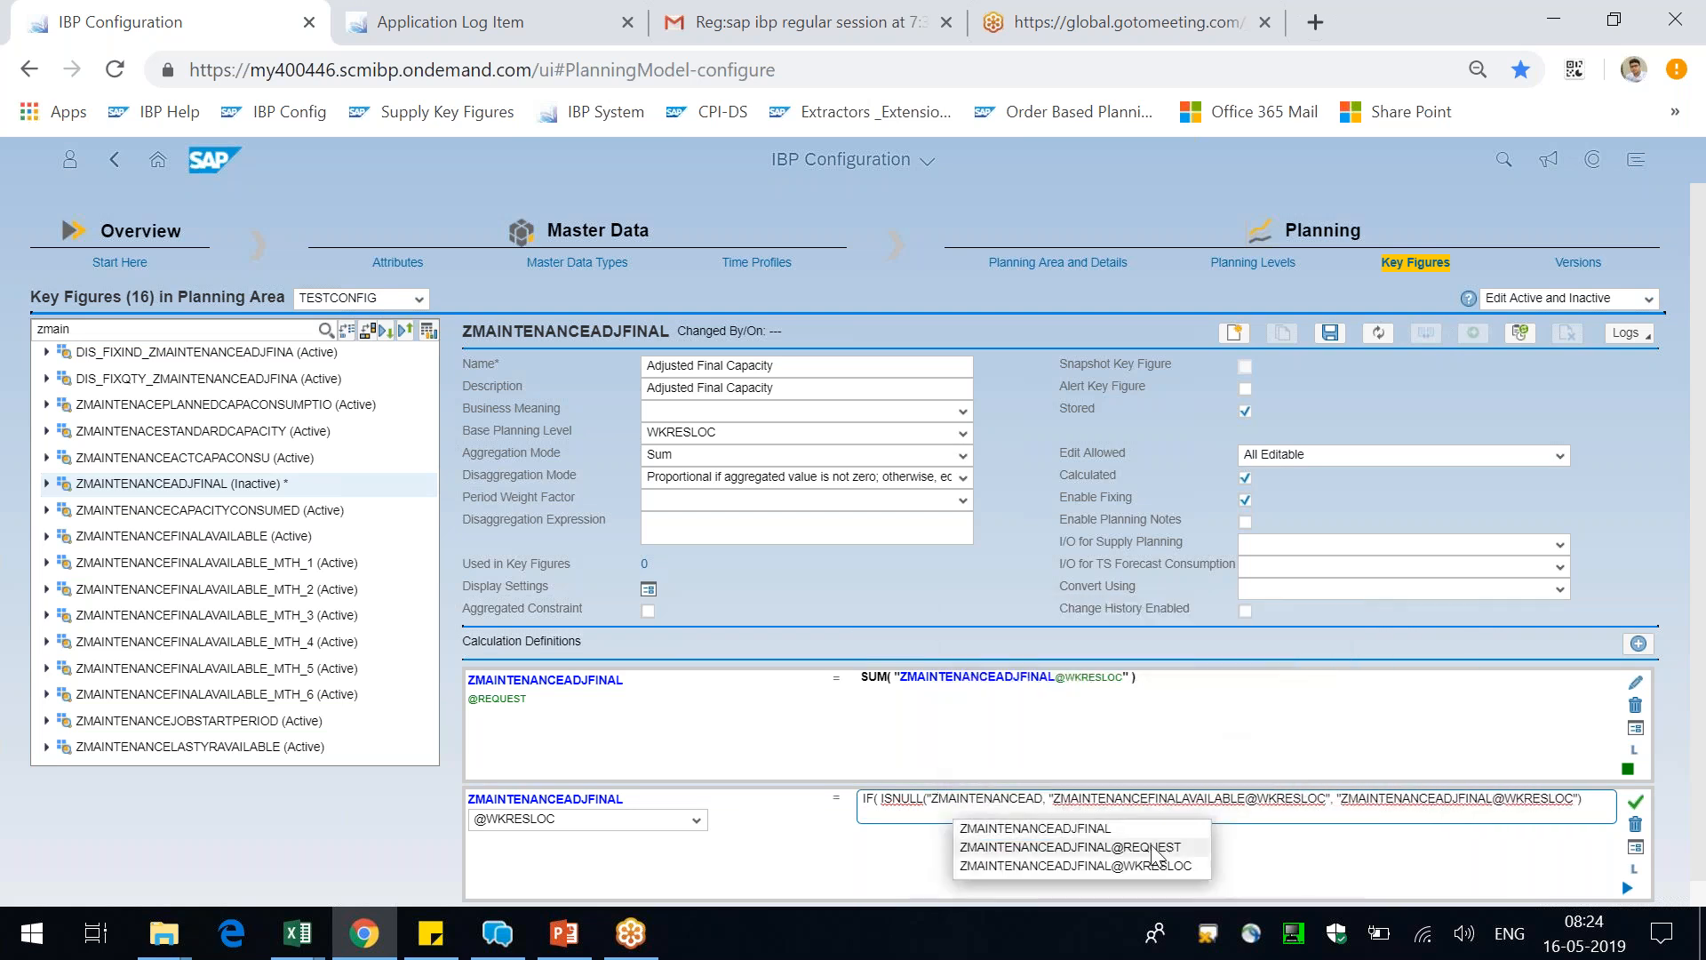
pyautogui.click(1158, 864)
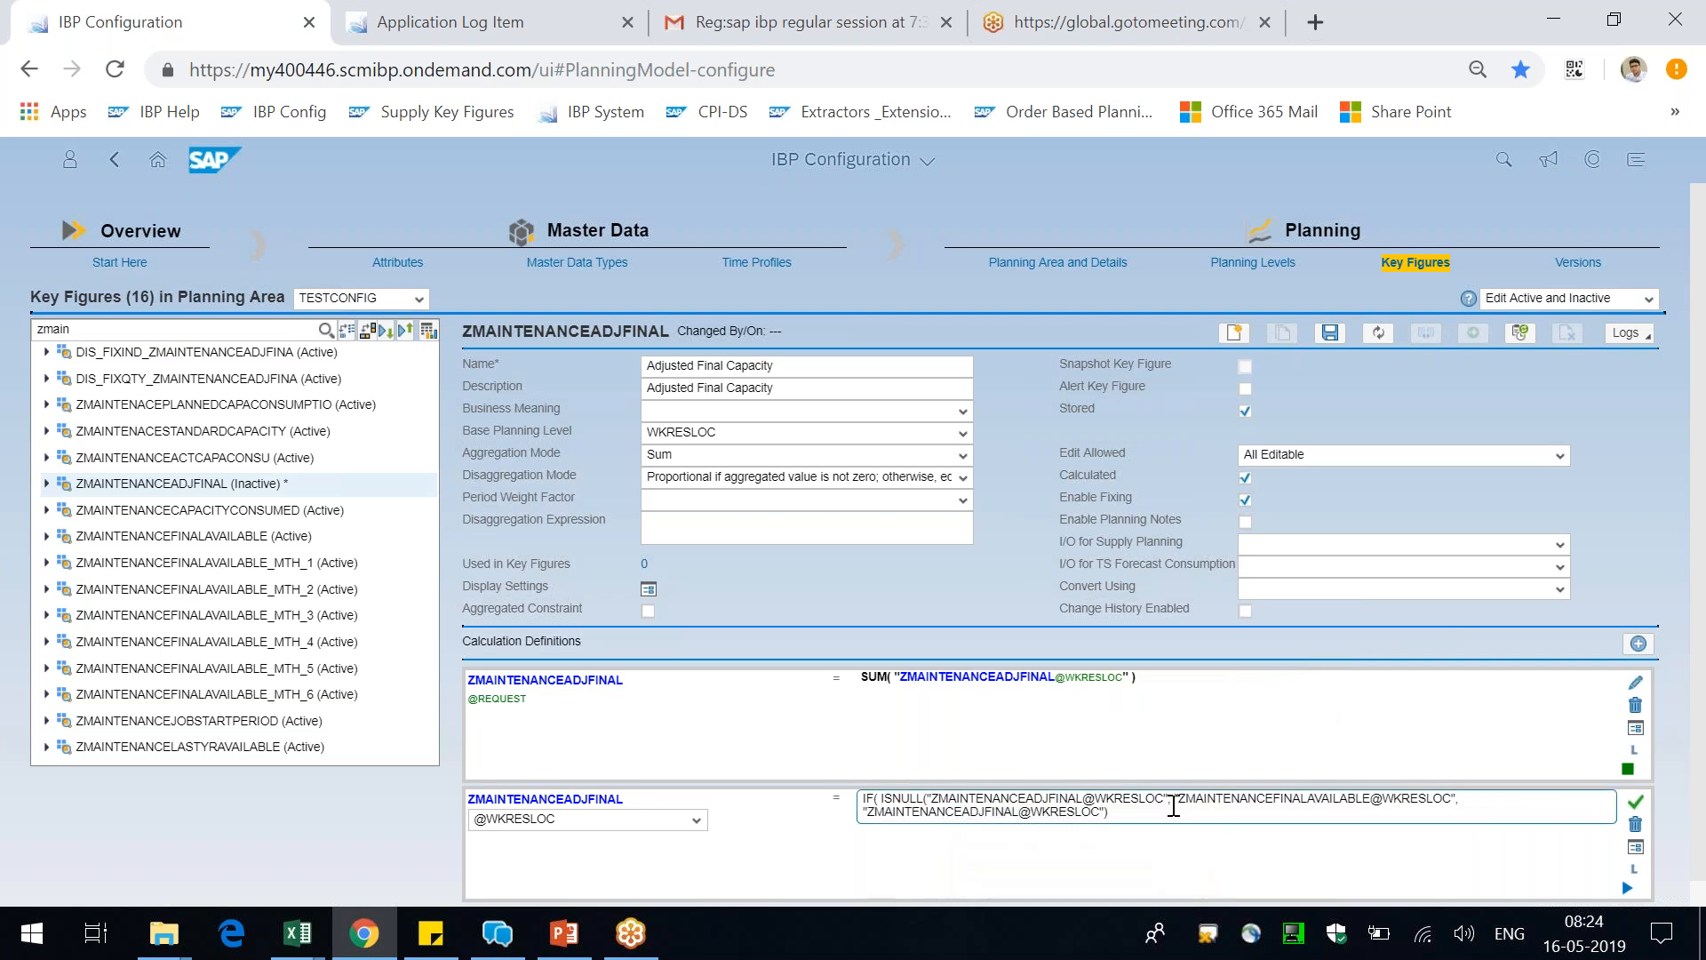
pyautogui.write(')')
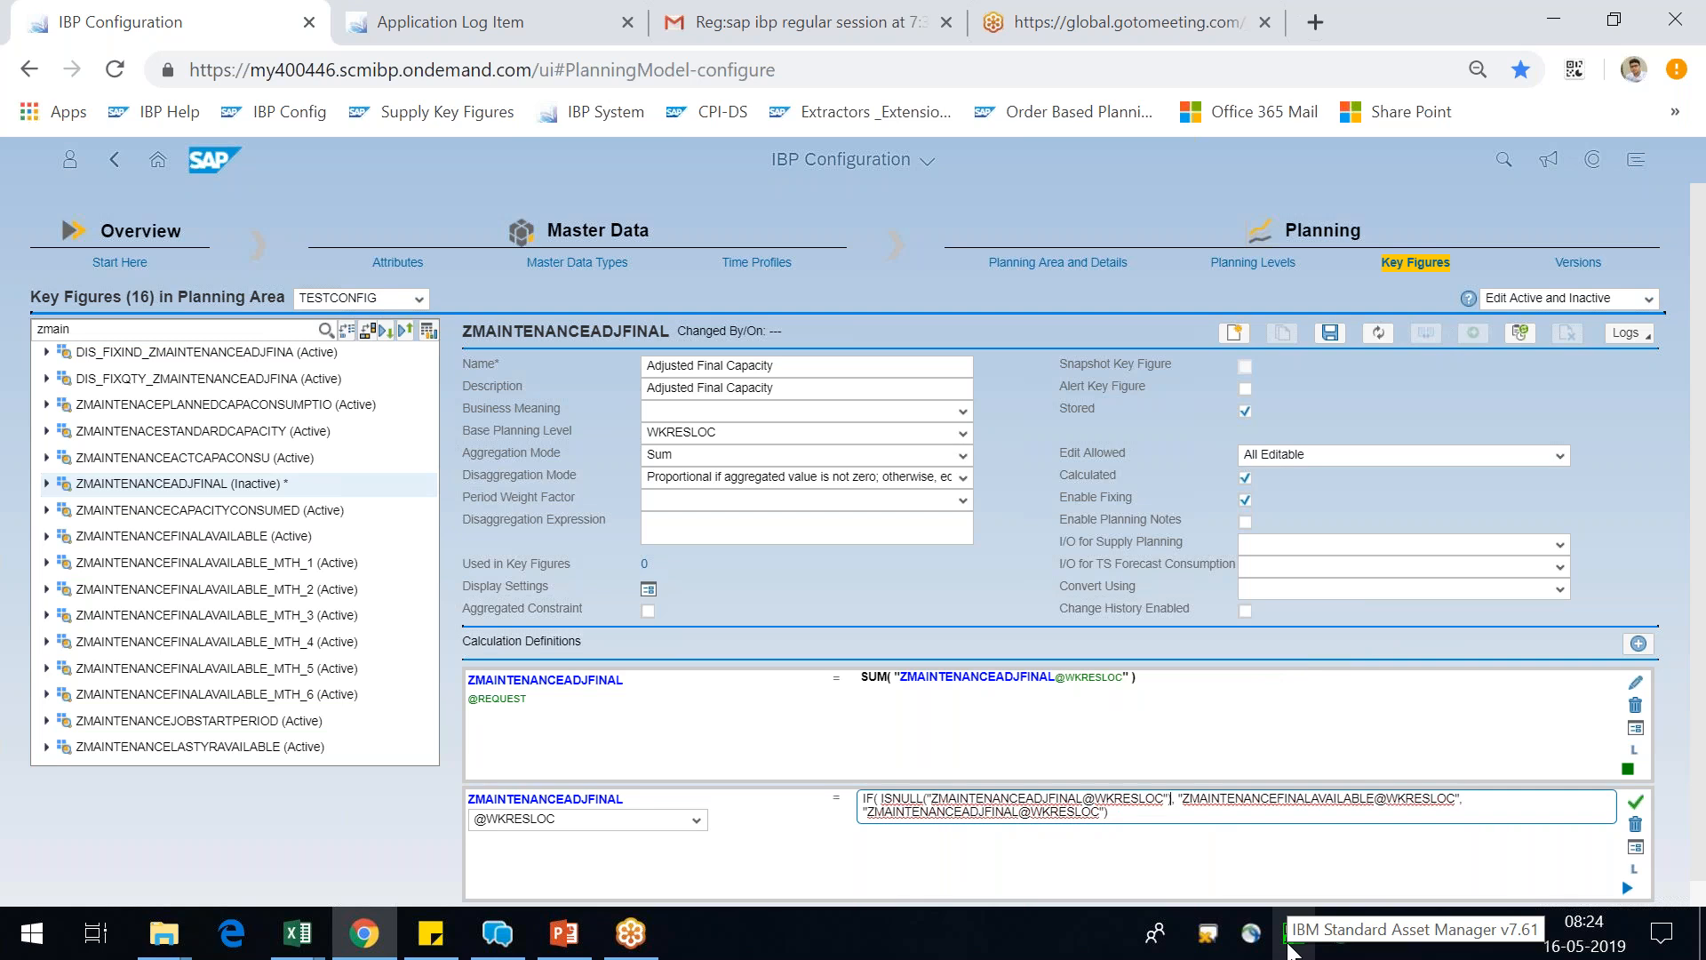
pyautogui.moveTo(1227, 798); pyautogui.dragTo(1323, 799)
pyautogui.moveTo(1043, 798); pyautogui.dragTo(1077, 798)
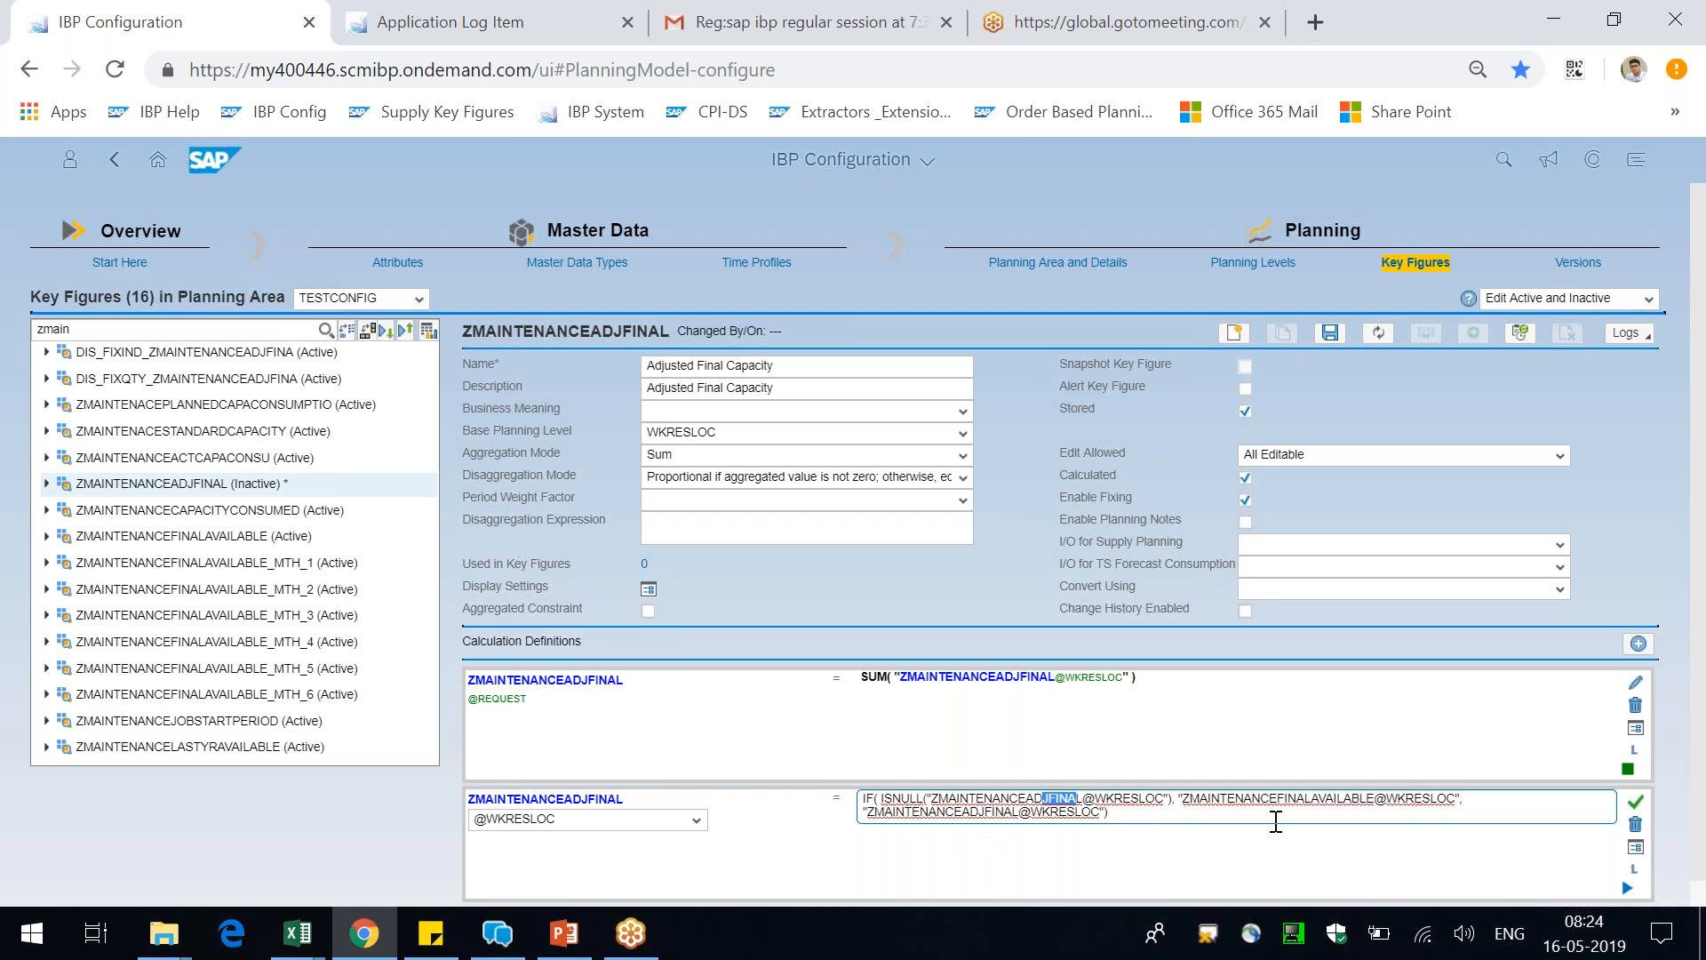
pyautogui.click(1636, 802)
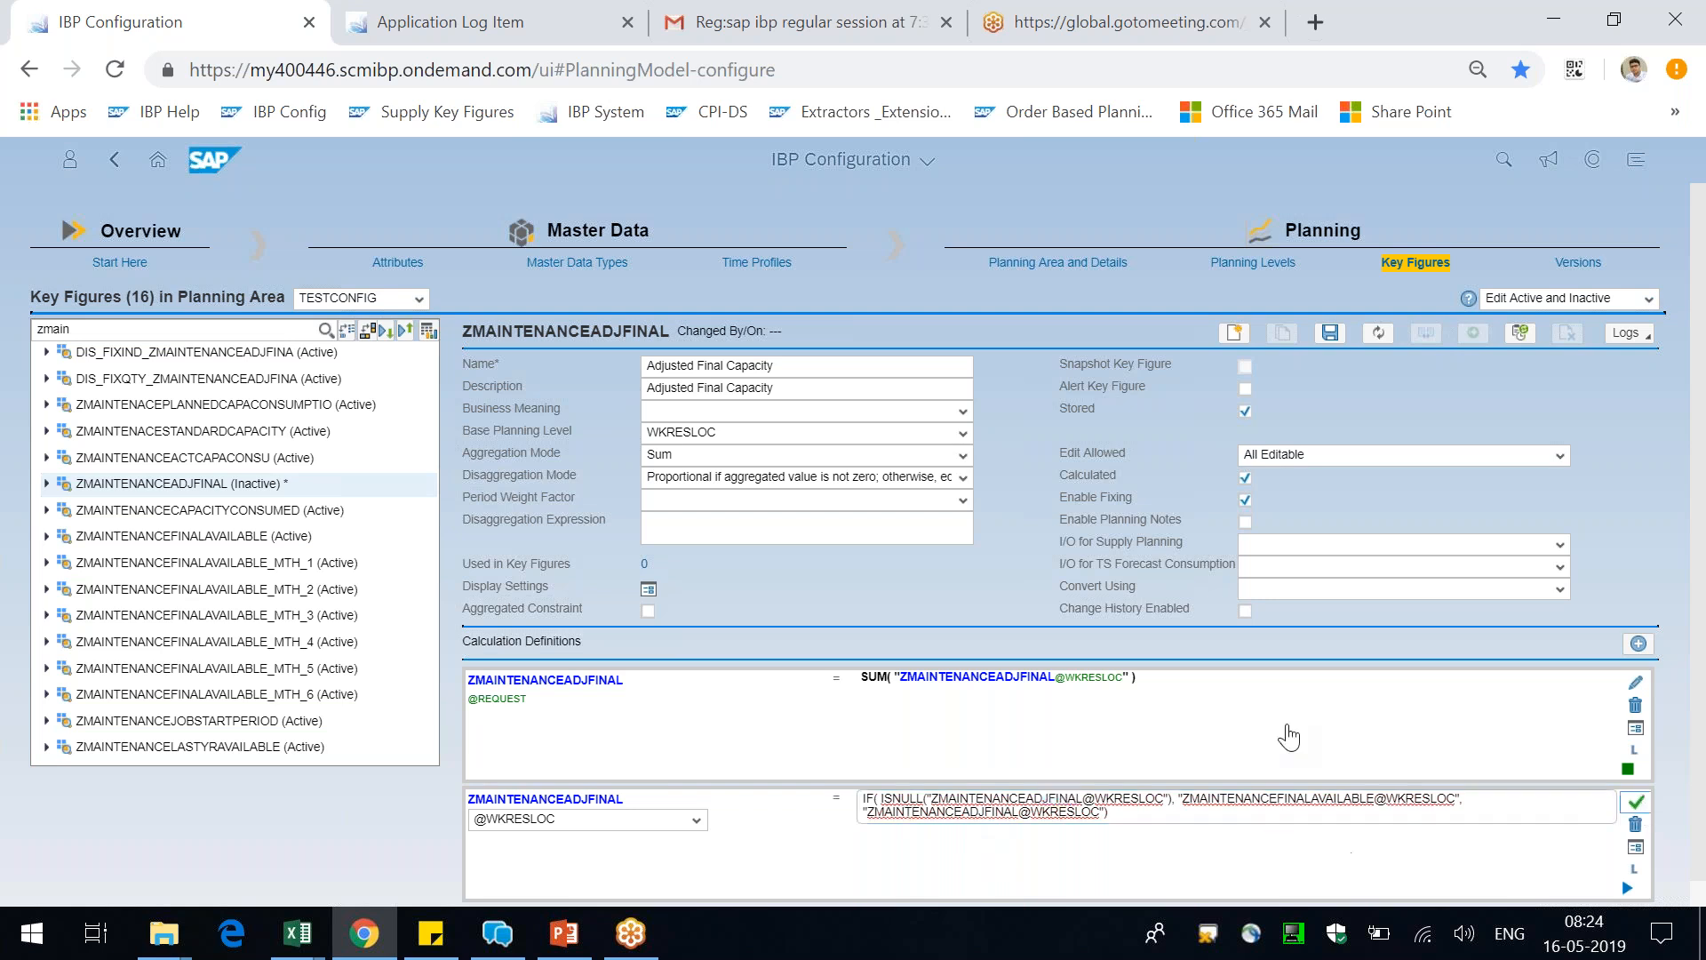
# Save the key figure and activate planning area TESTCONFIG including related time profile and master data types
pyautogui.click(1181, 810)
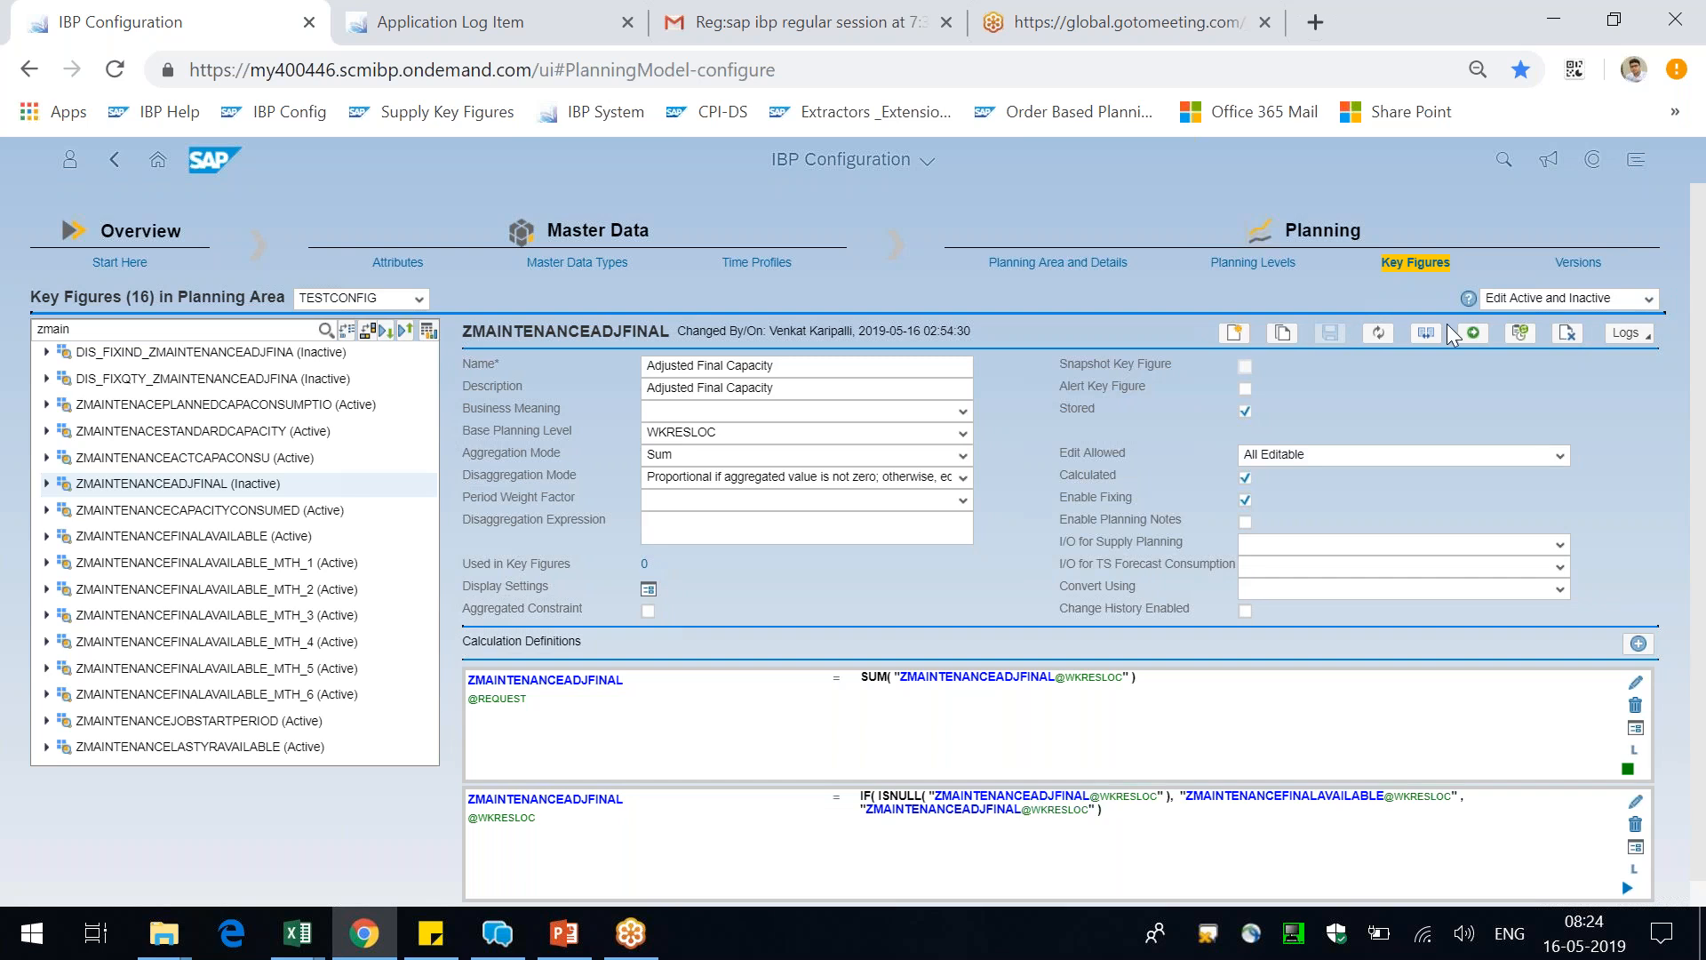
pyautogui.click(1474, 332)
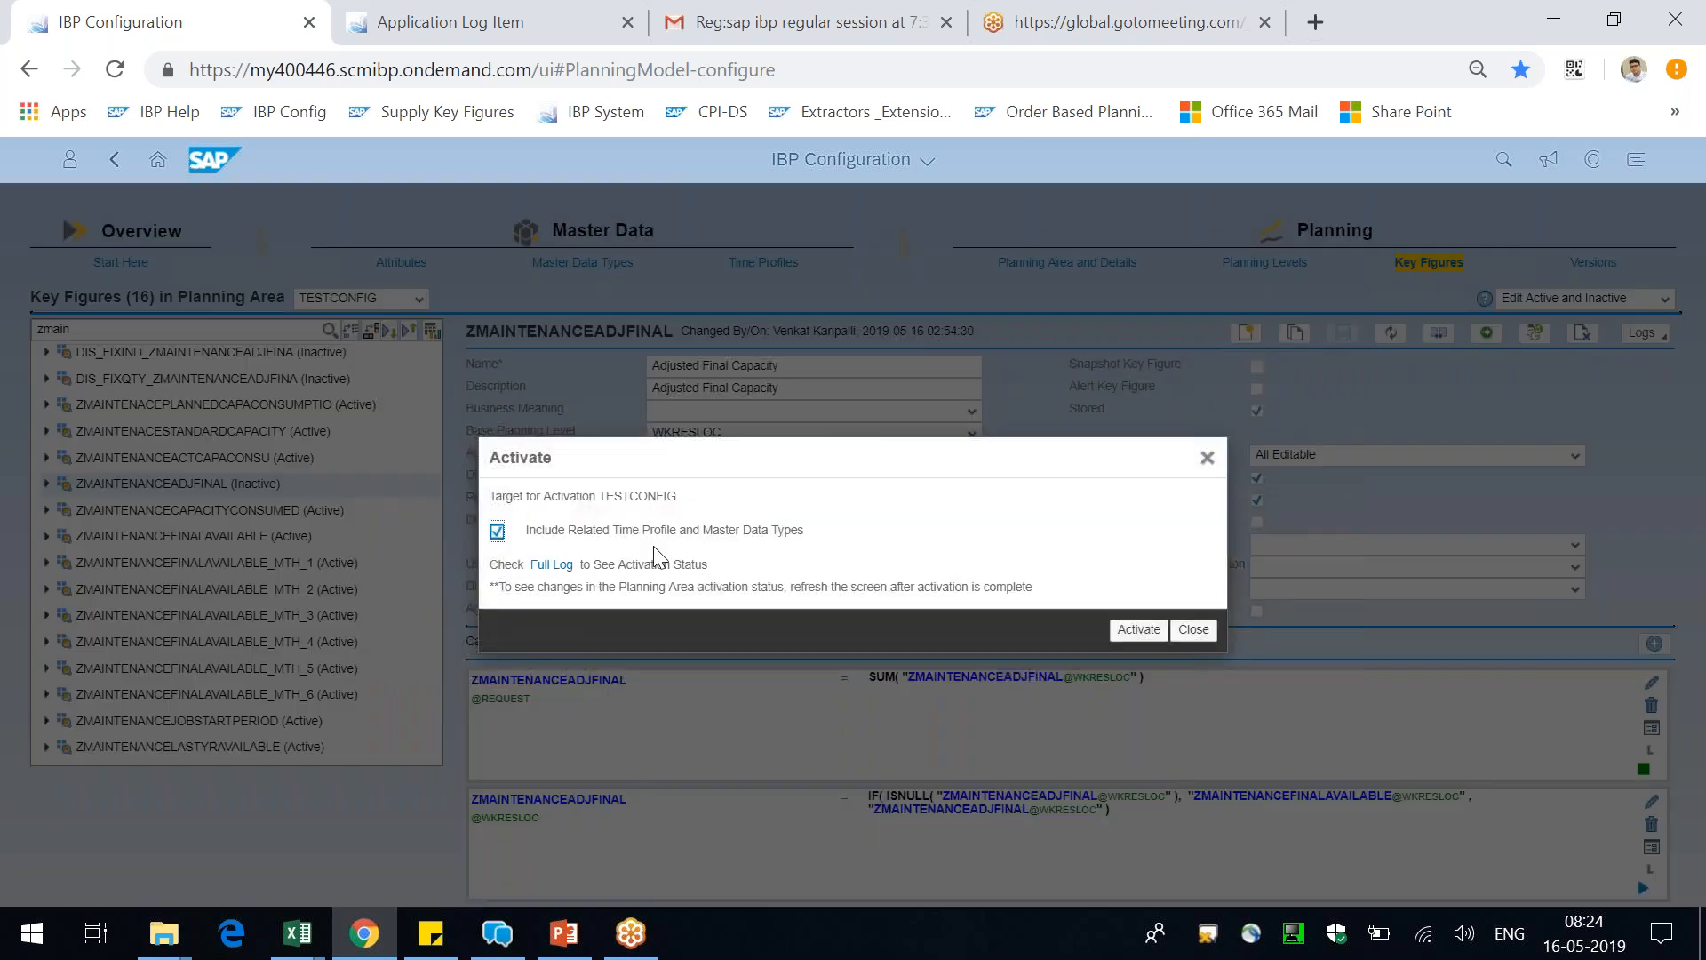
pyautogui.click(1142, 637)
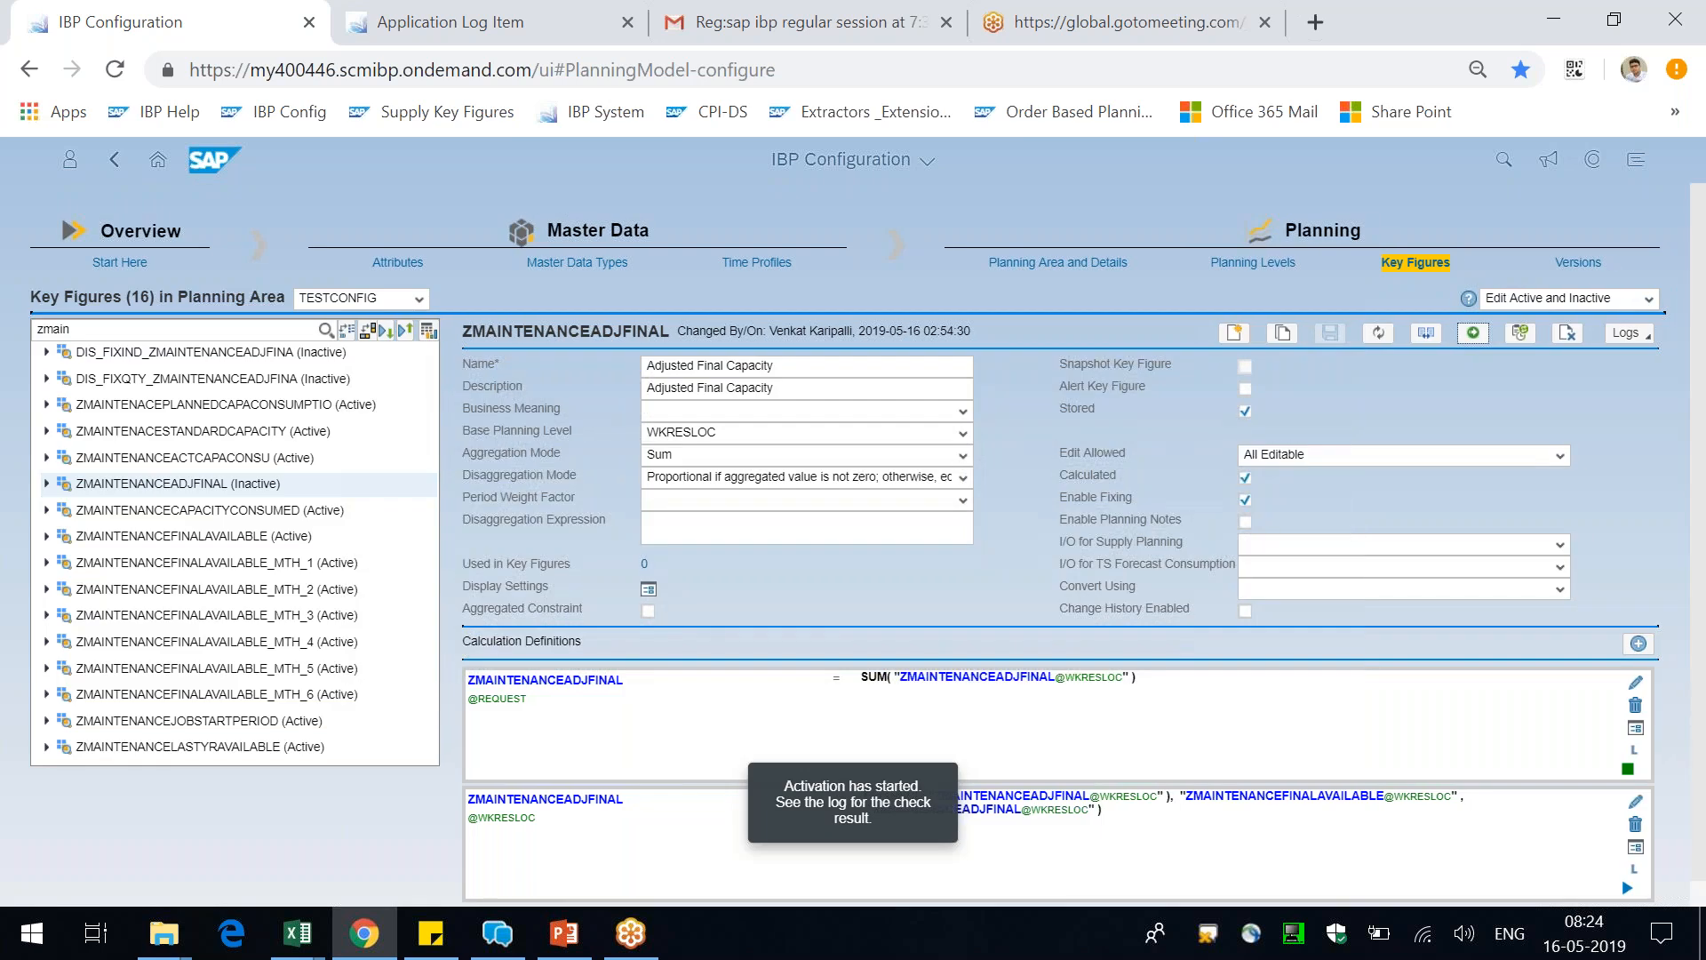
# Go back from the earlier log item to the Application Logs overview of log headers
pyautogui.click(463, 20)
pyautogui.click(114, 159)
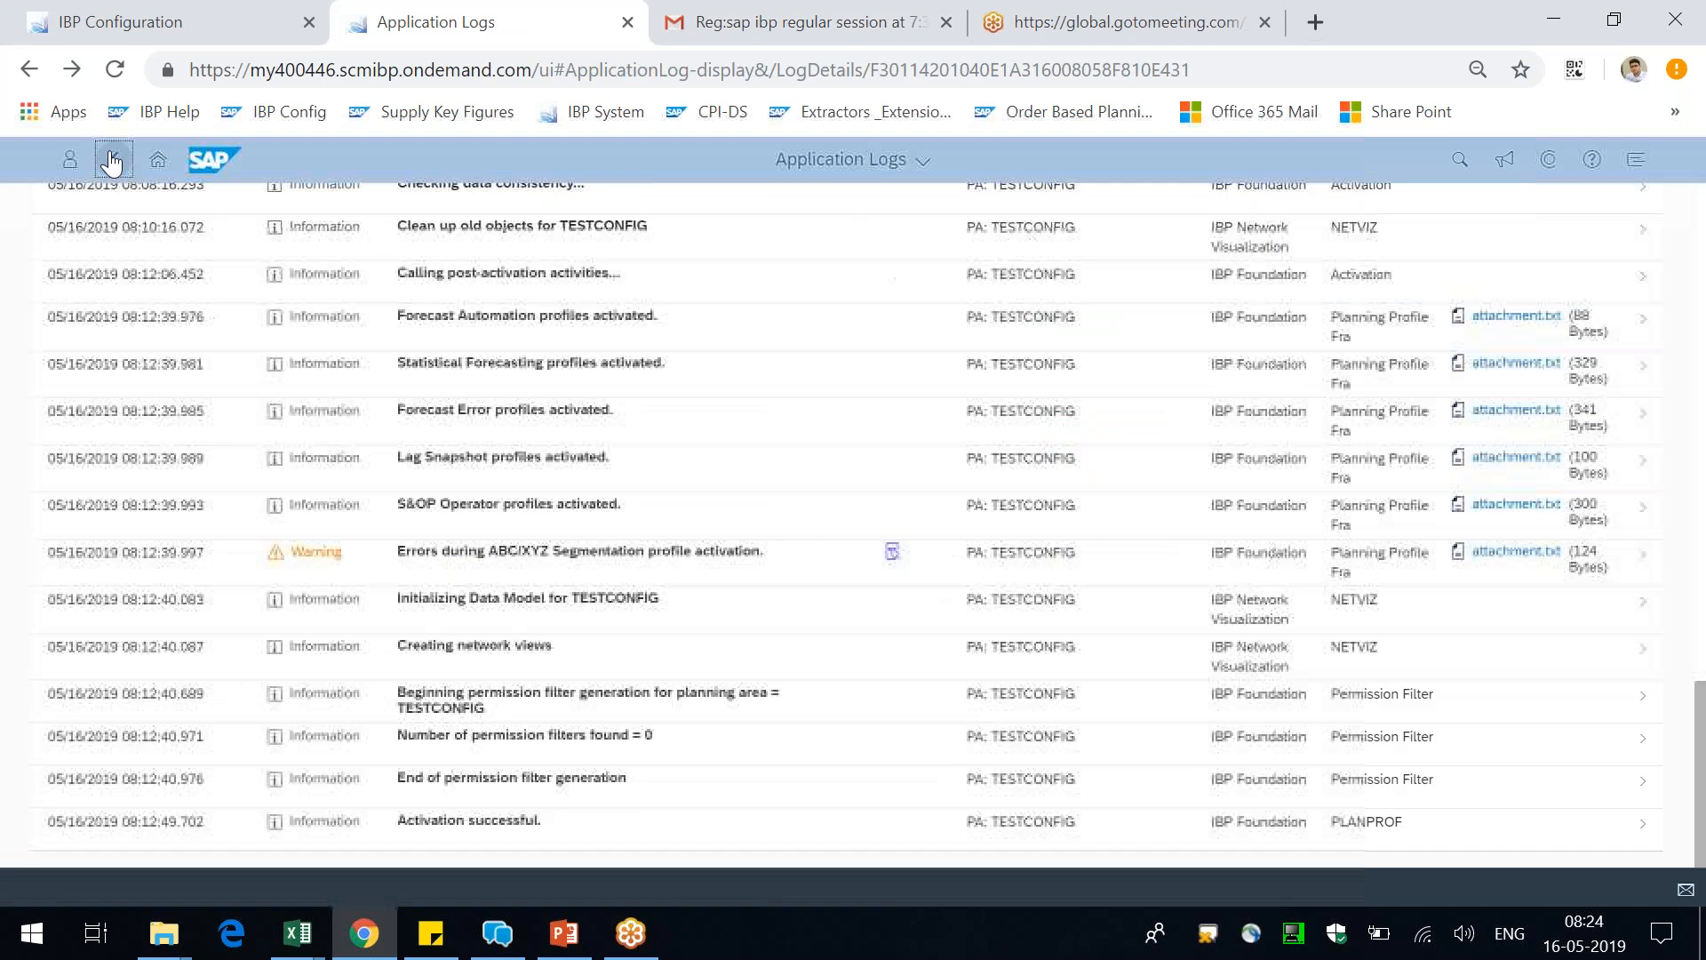
pyautogui.click(114, 159)
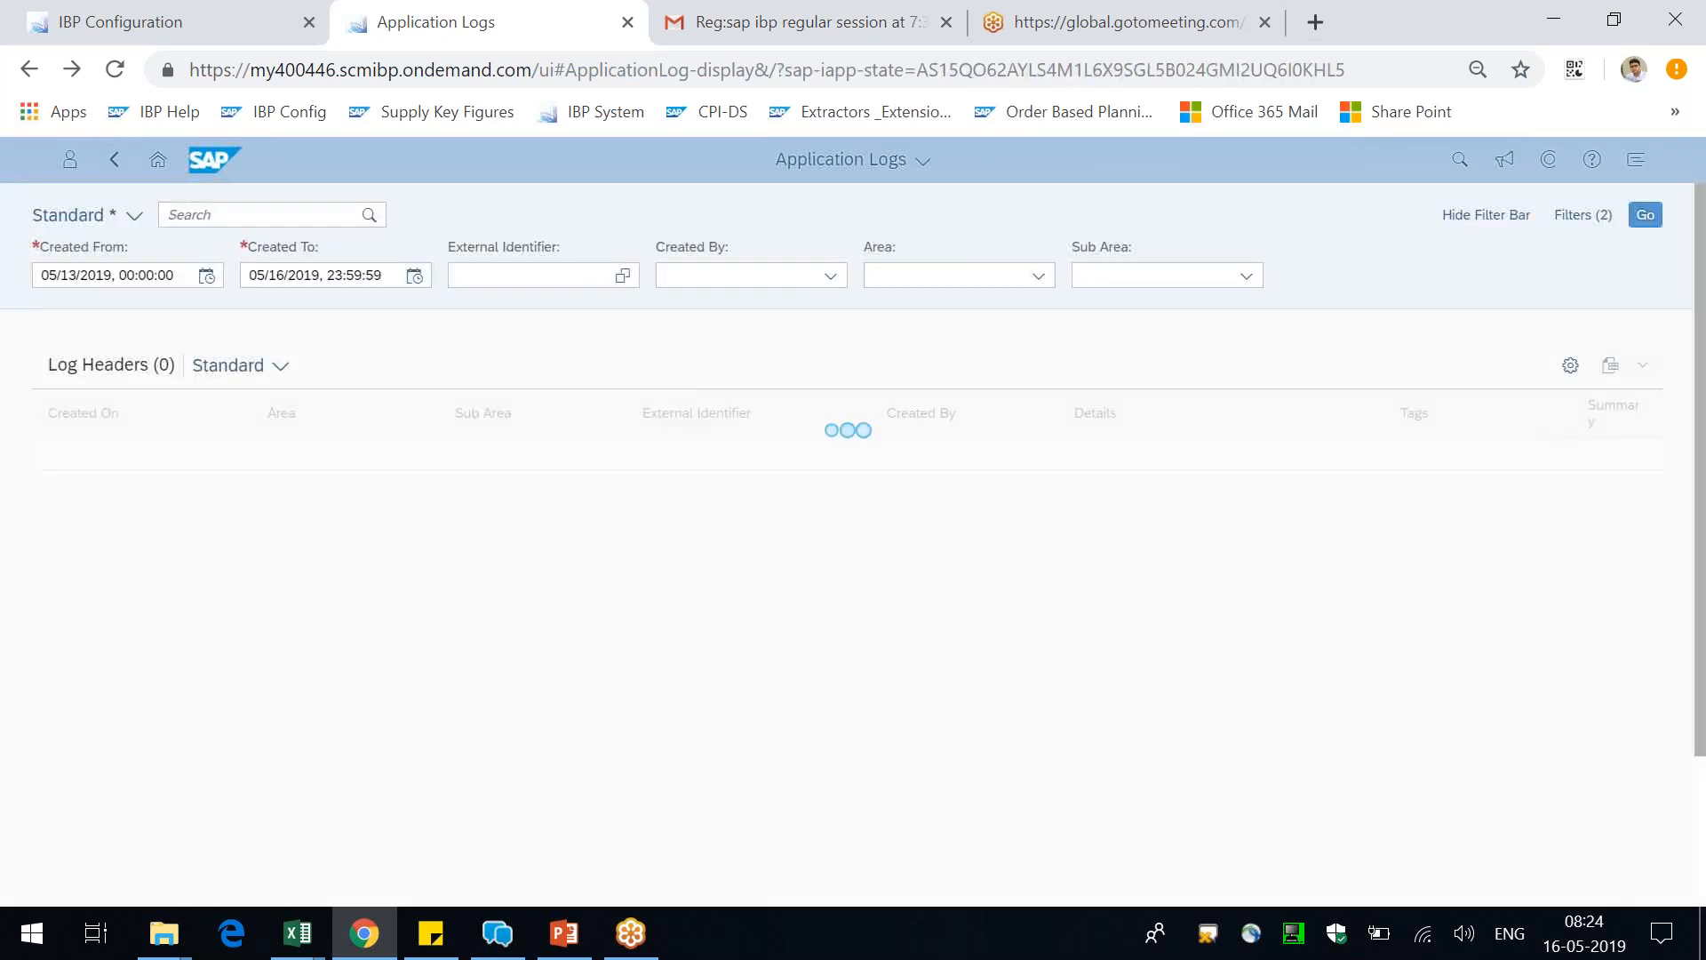
pyautogui.hotkey('alt', 'Tab')
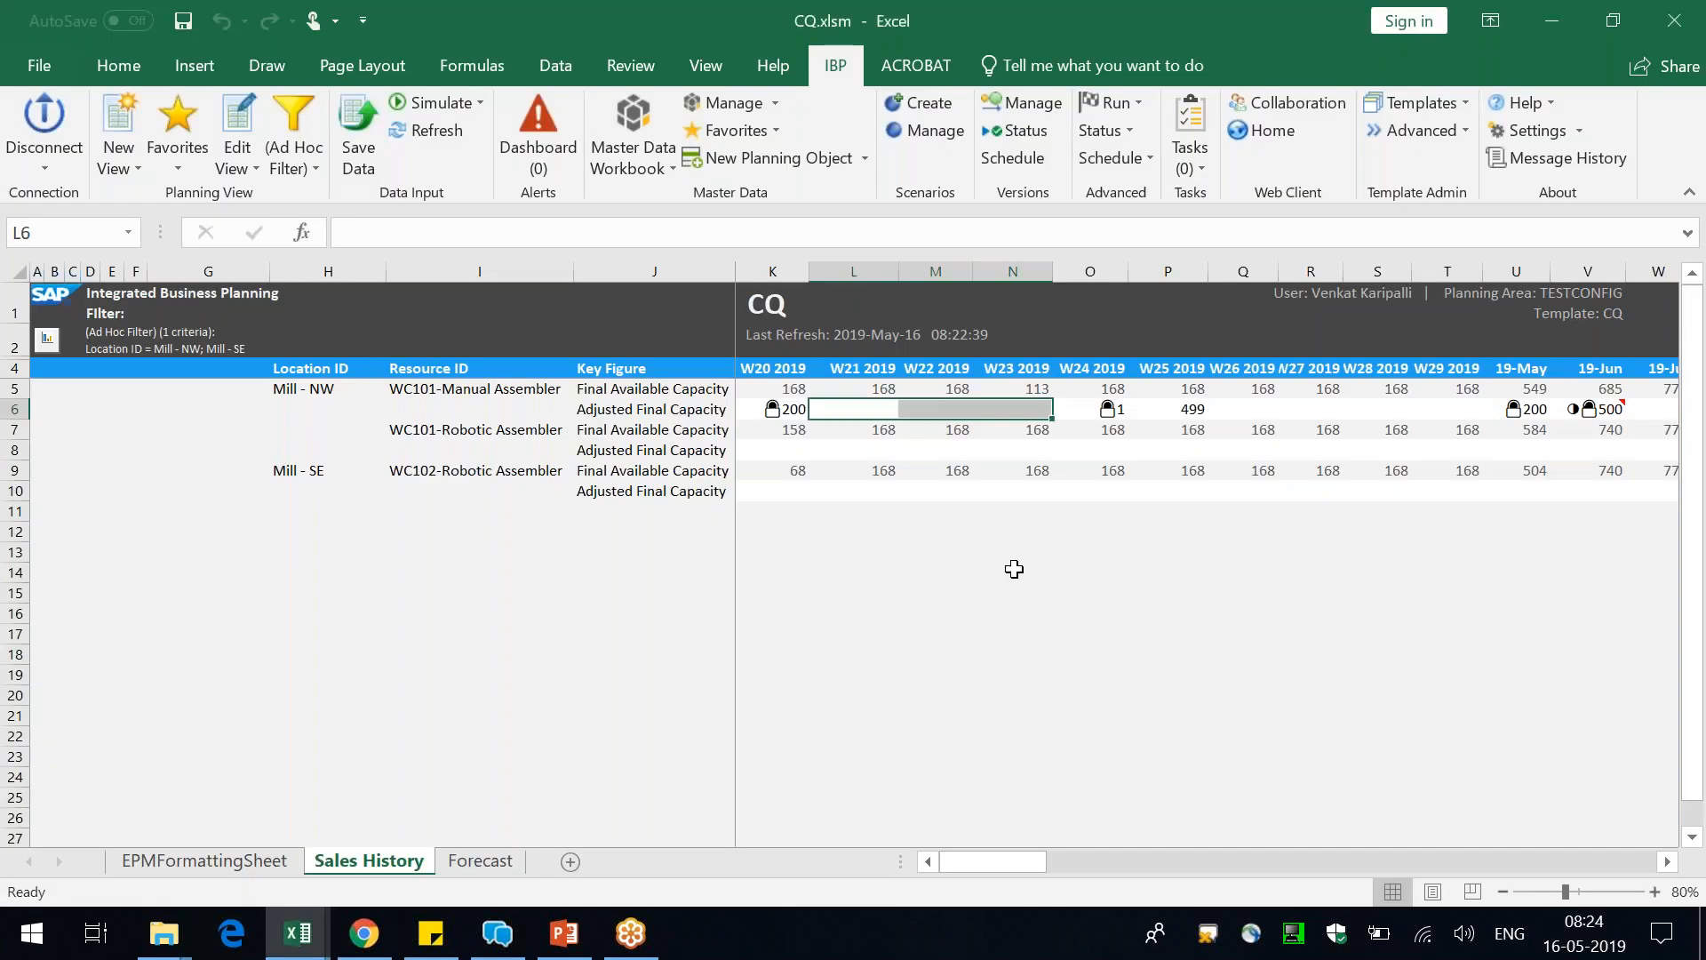
pyautogui.click(996, 615)
pyautogui.hotkey('alt', 'Tab')
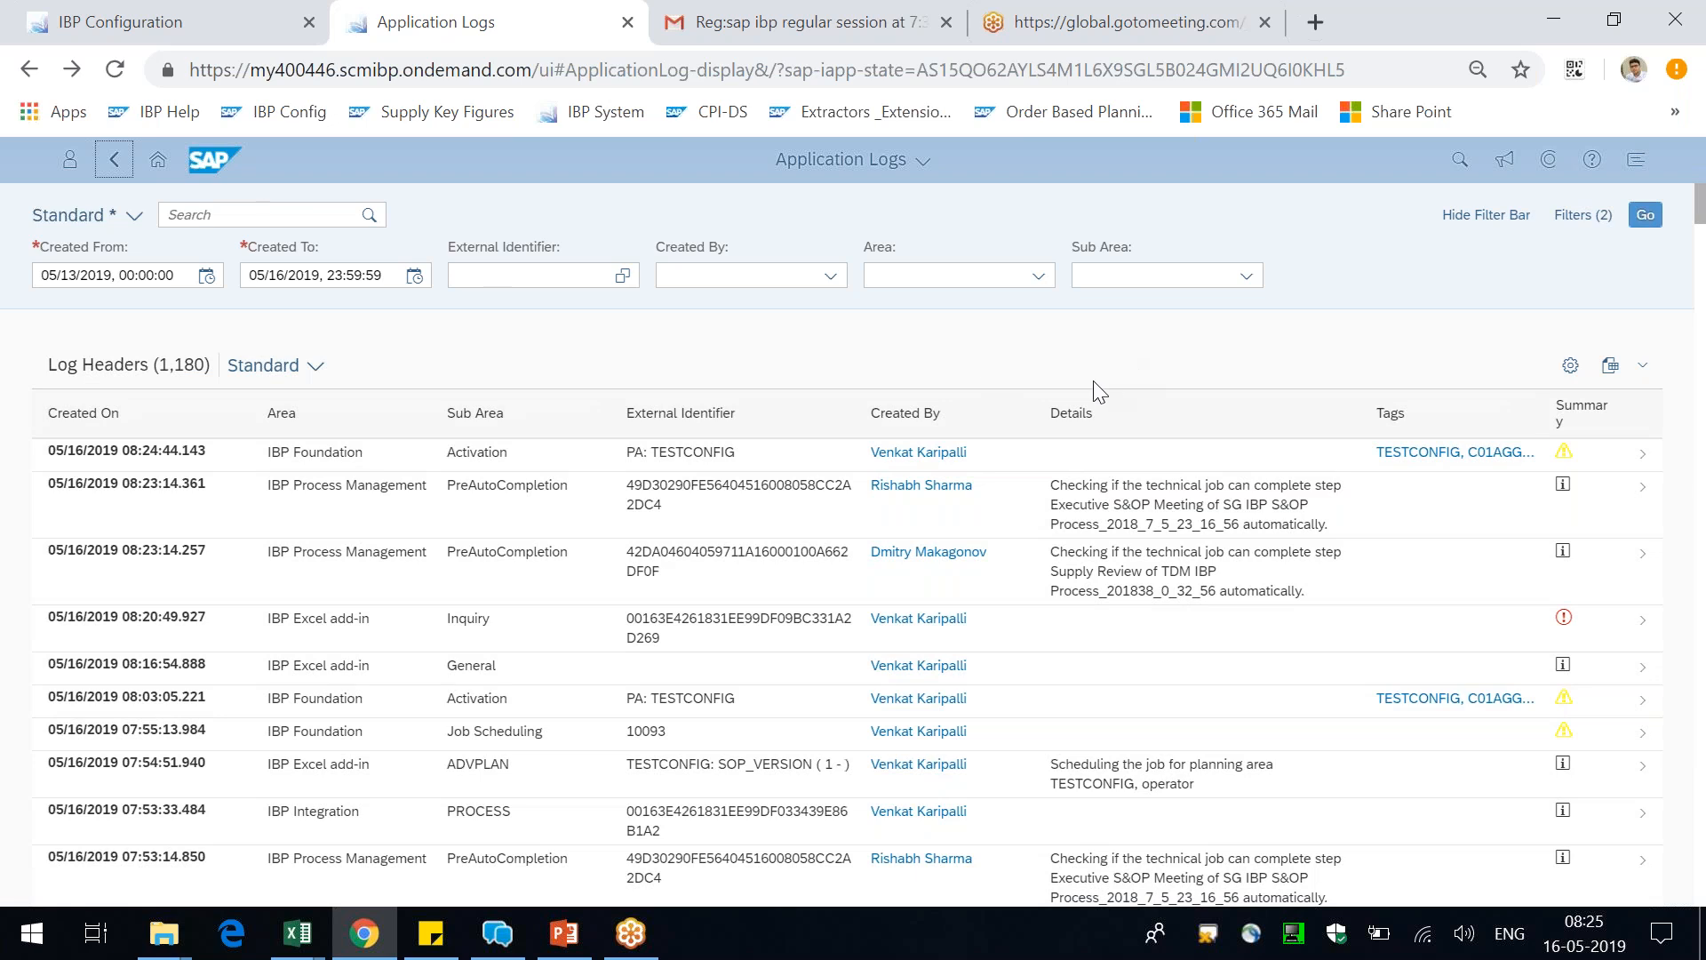
# Filter the application logs by the creator's name
pyautogui.click(831, 275)
pyautogui.write('Venkat Karipalli')
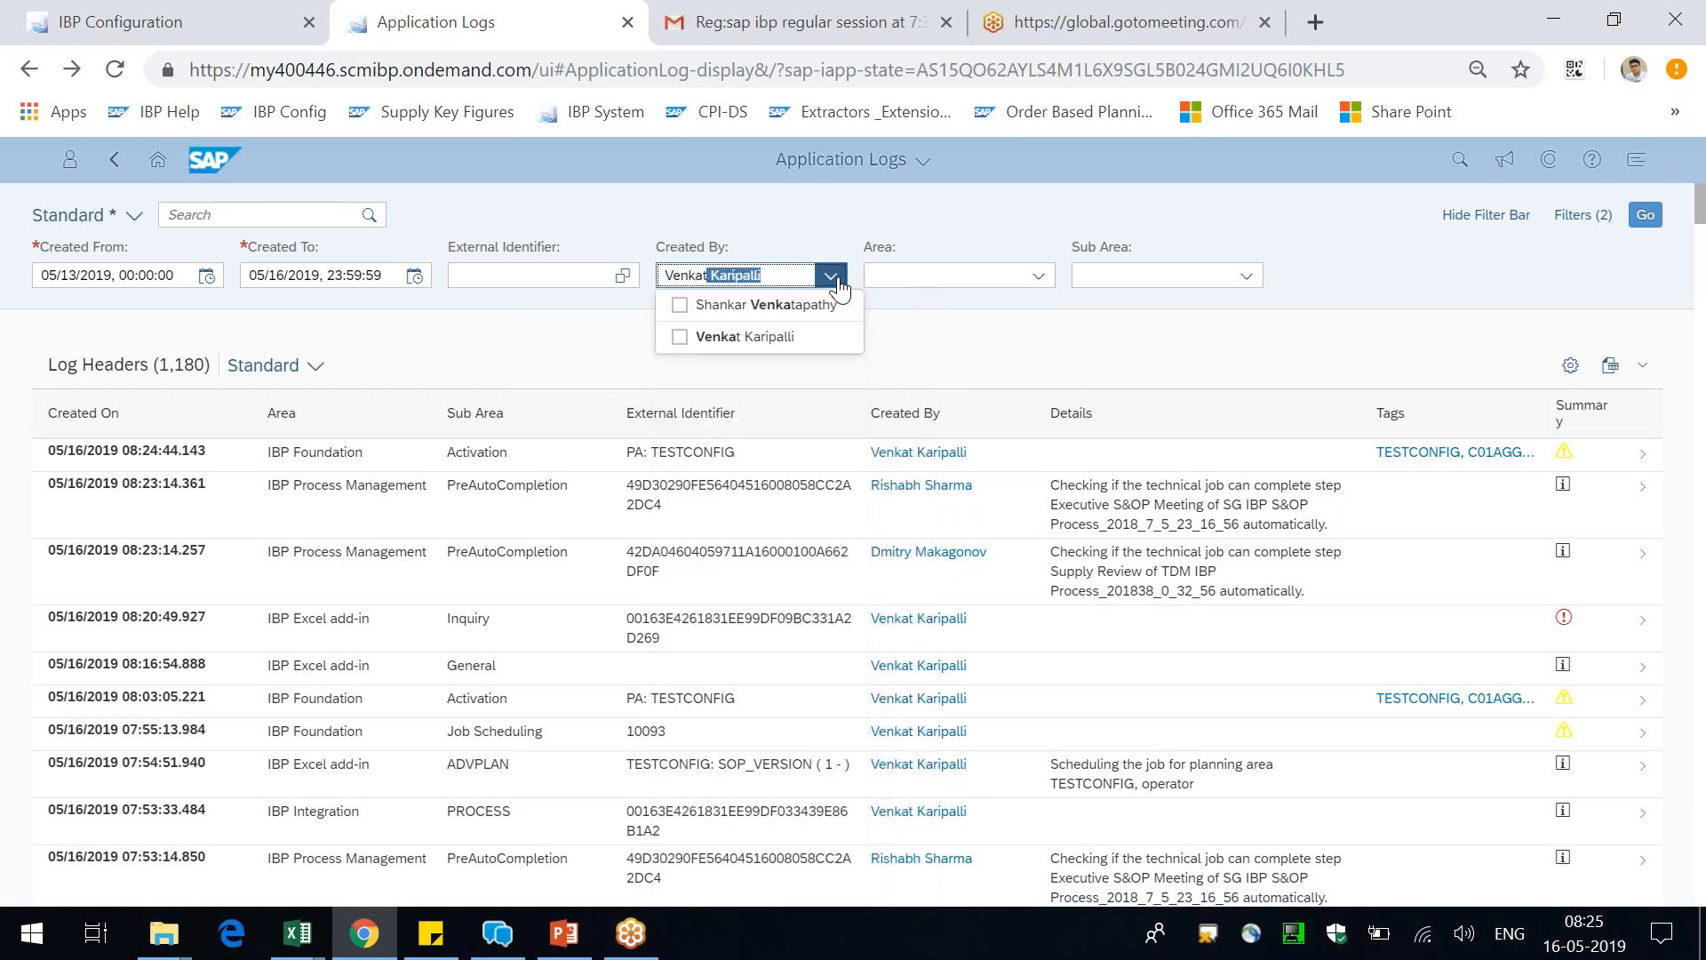
pyautogui.click(688, 336)
pyautogui.click(687, 336)
pyautogui.click(1644, 215)
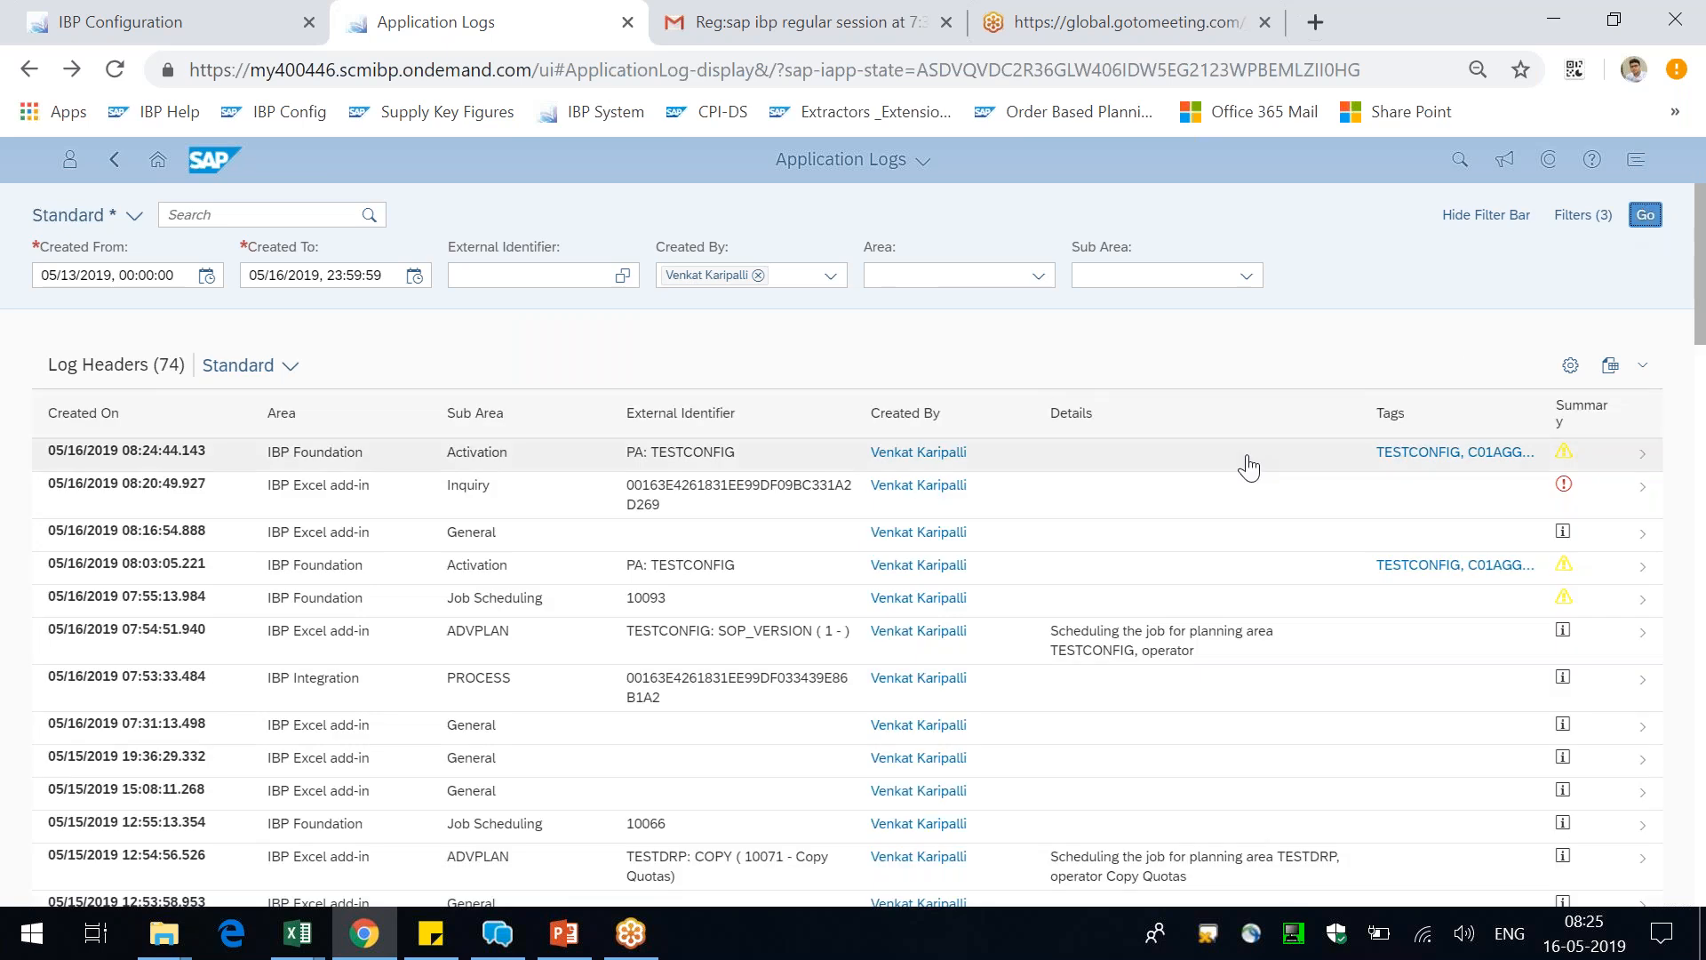
# Open the latest TESTCONFIG activation log, refresh it and check its last entries for the activation progress
pyautogui.click(1248, 466)
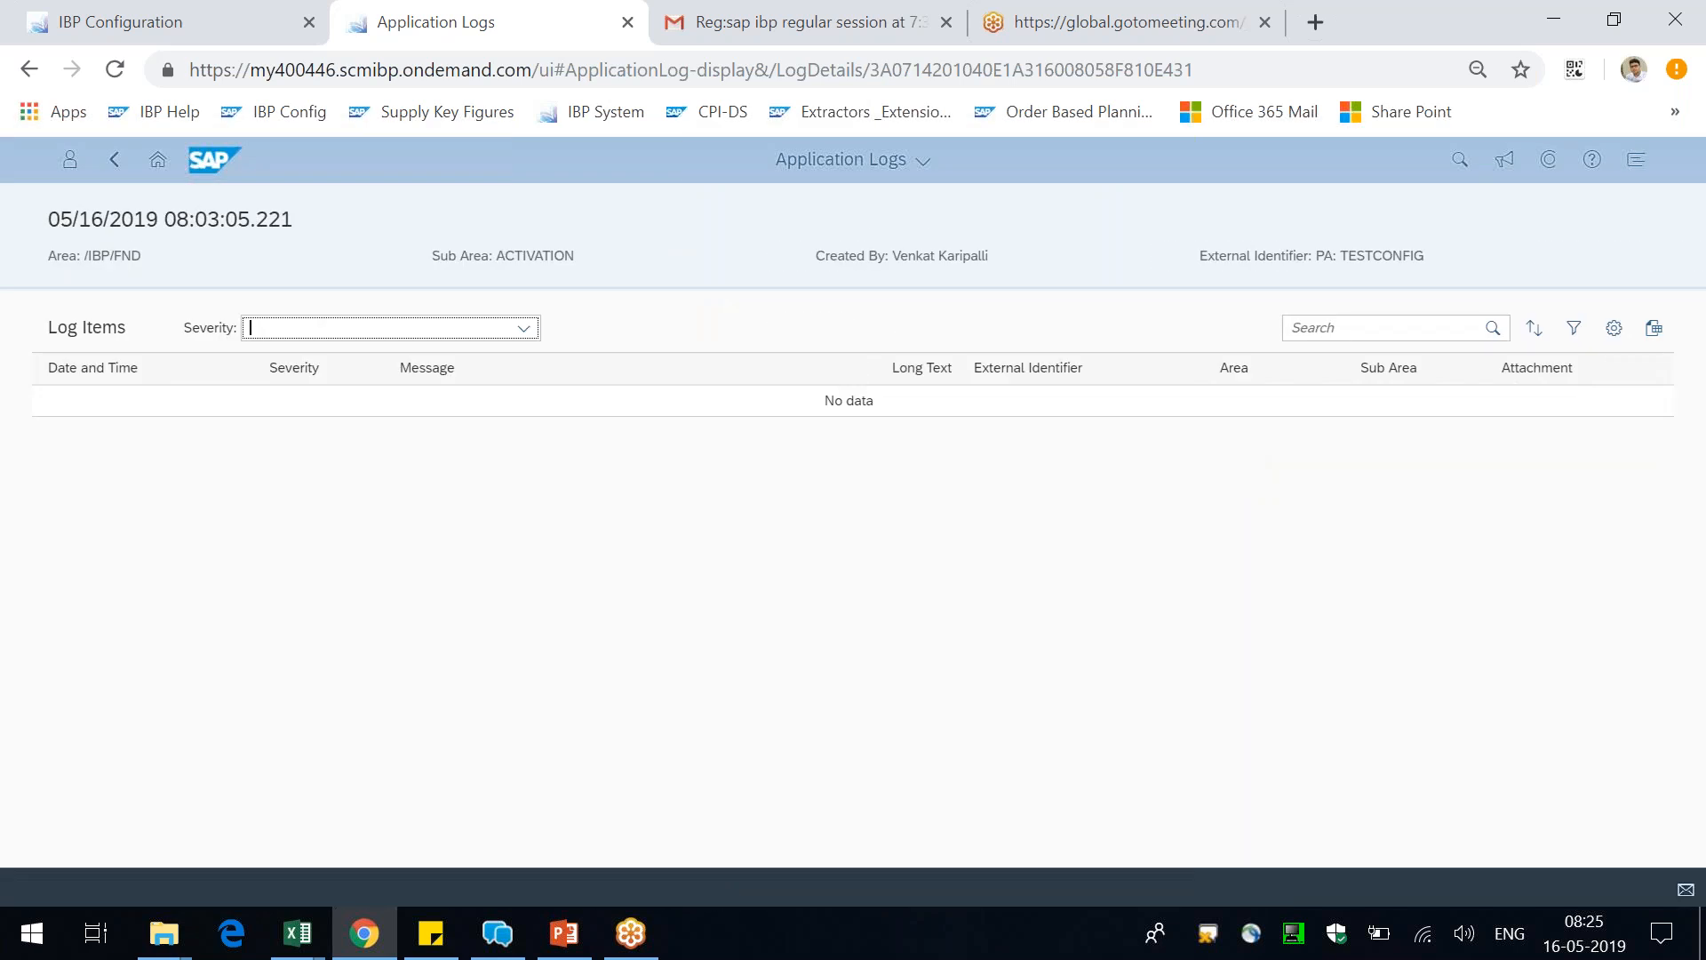
pyautogui.scroll(-10, 1249, 444)
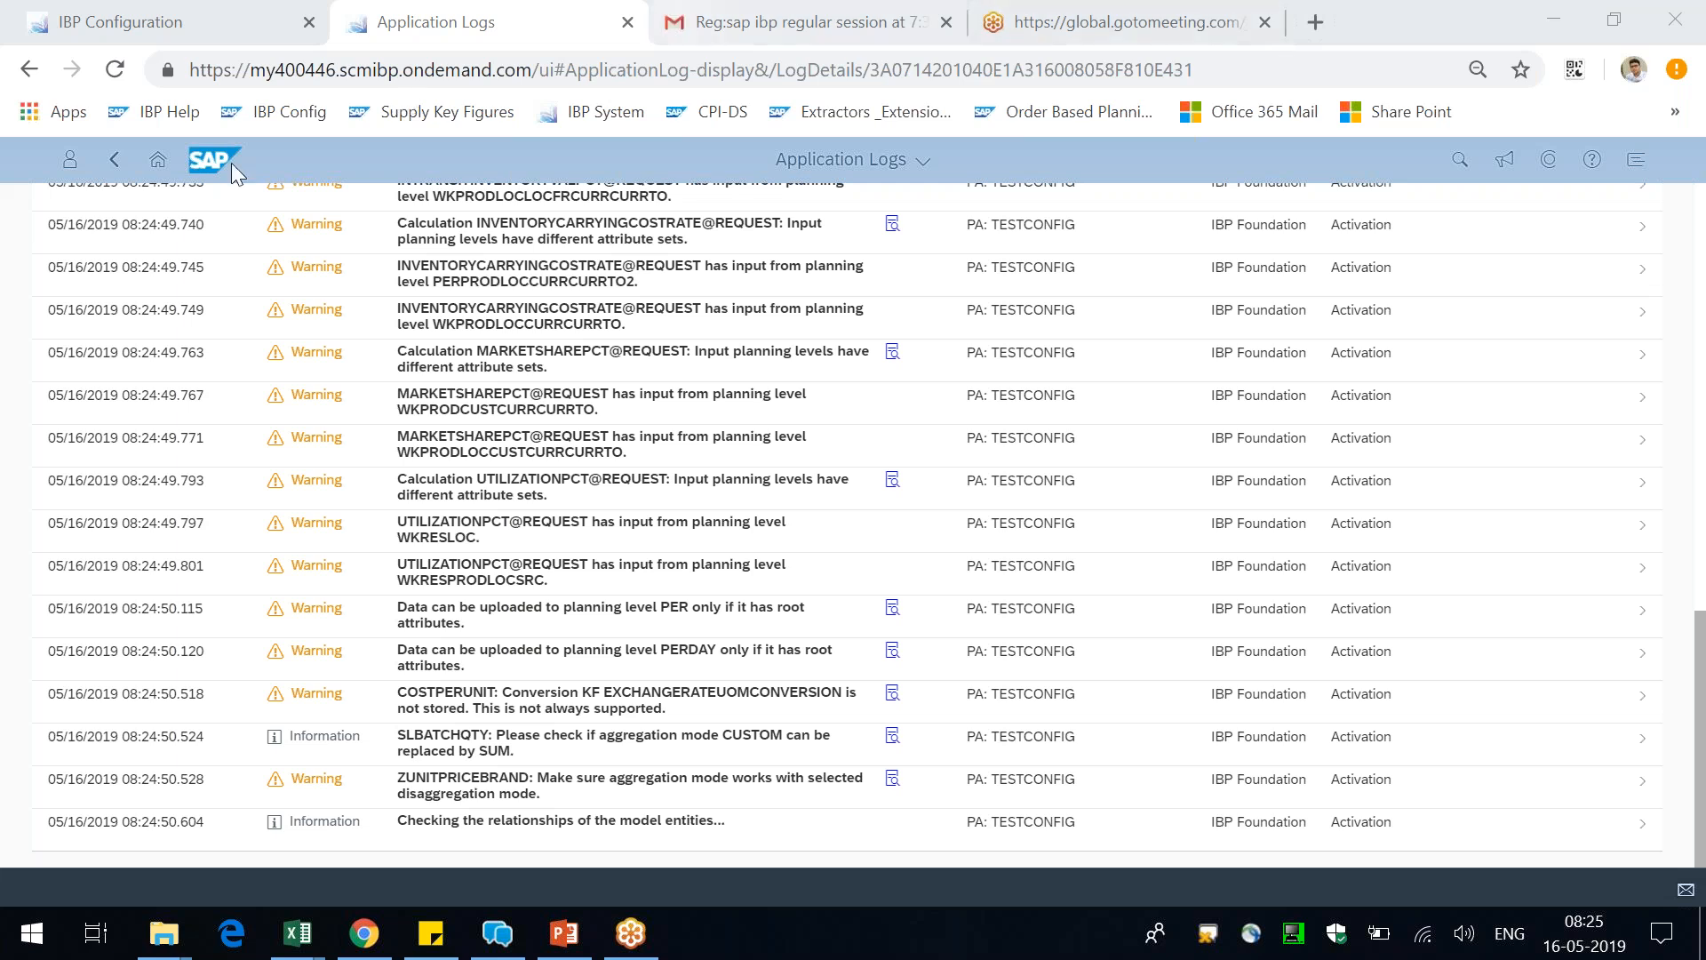
pyautogui.click(114, 70)
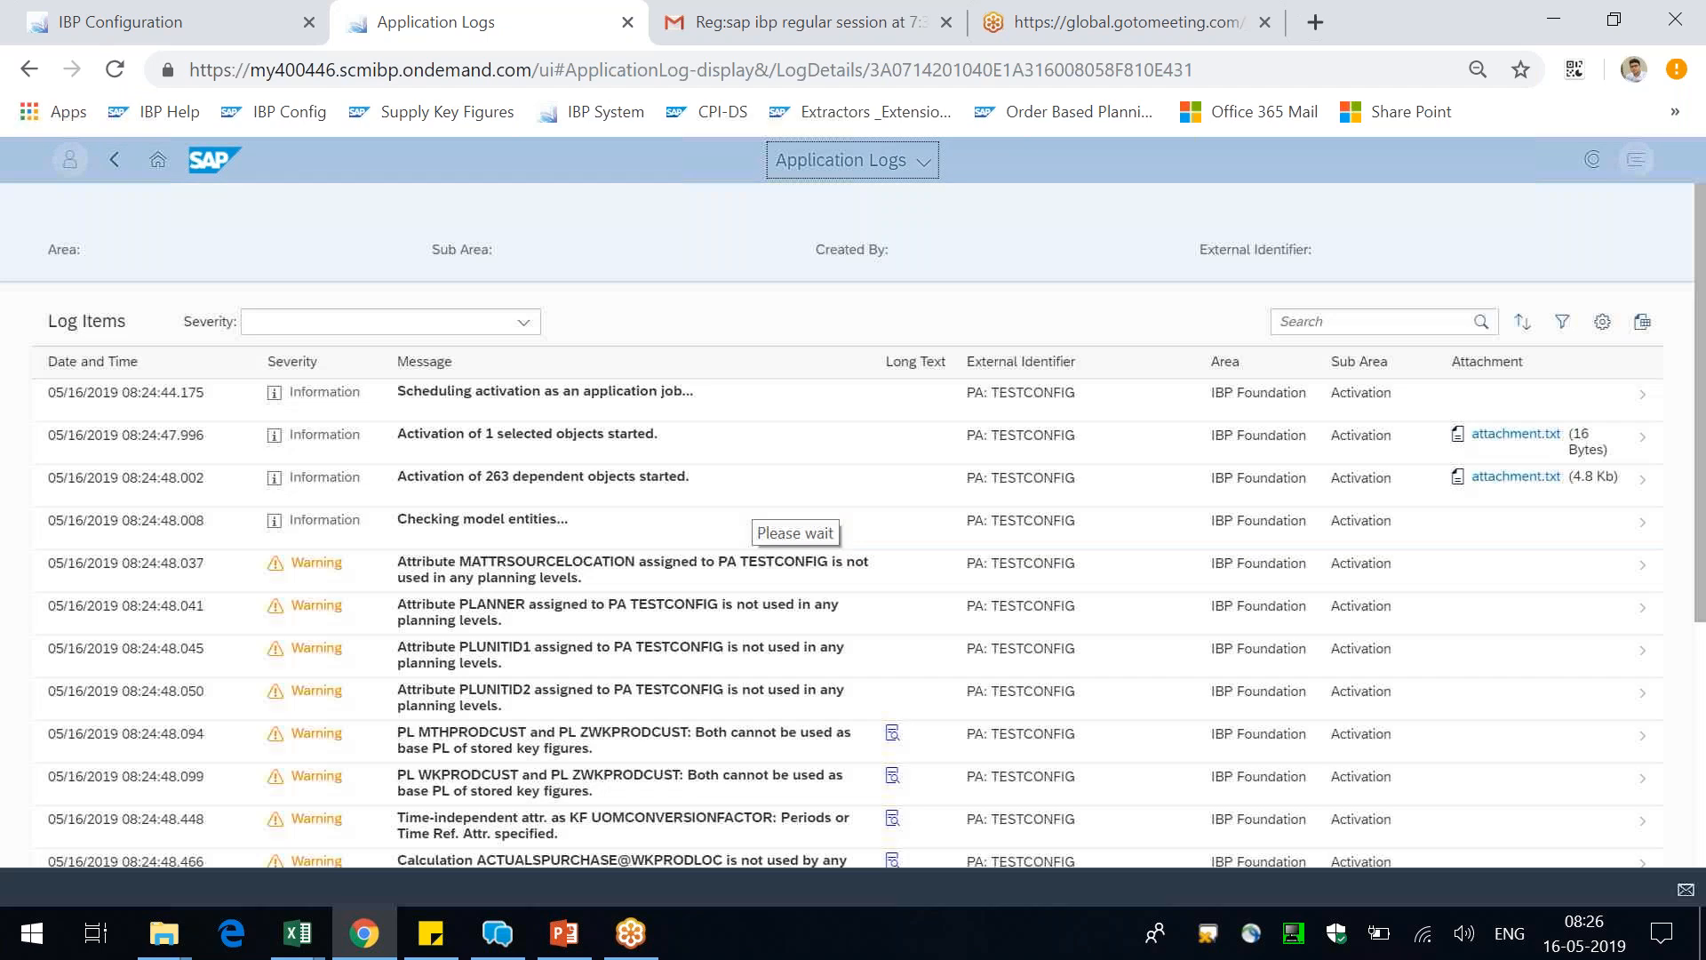
pyautogui.scroll(-5, 853, 524)
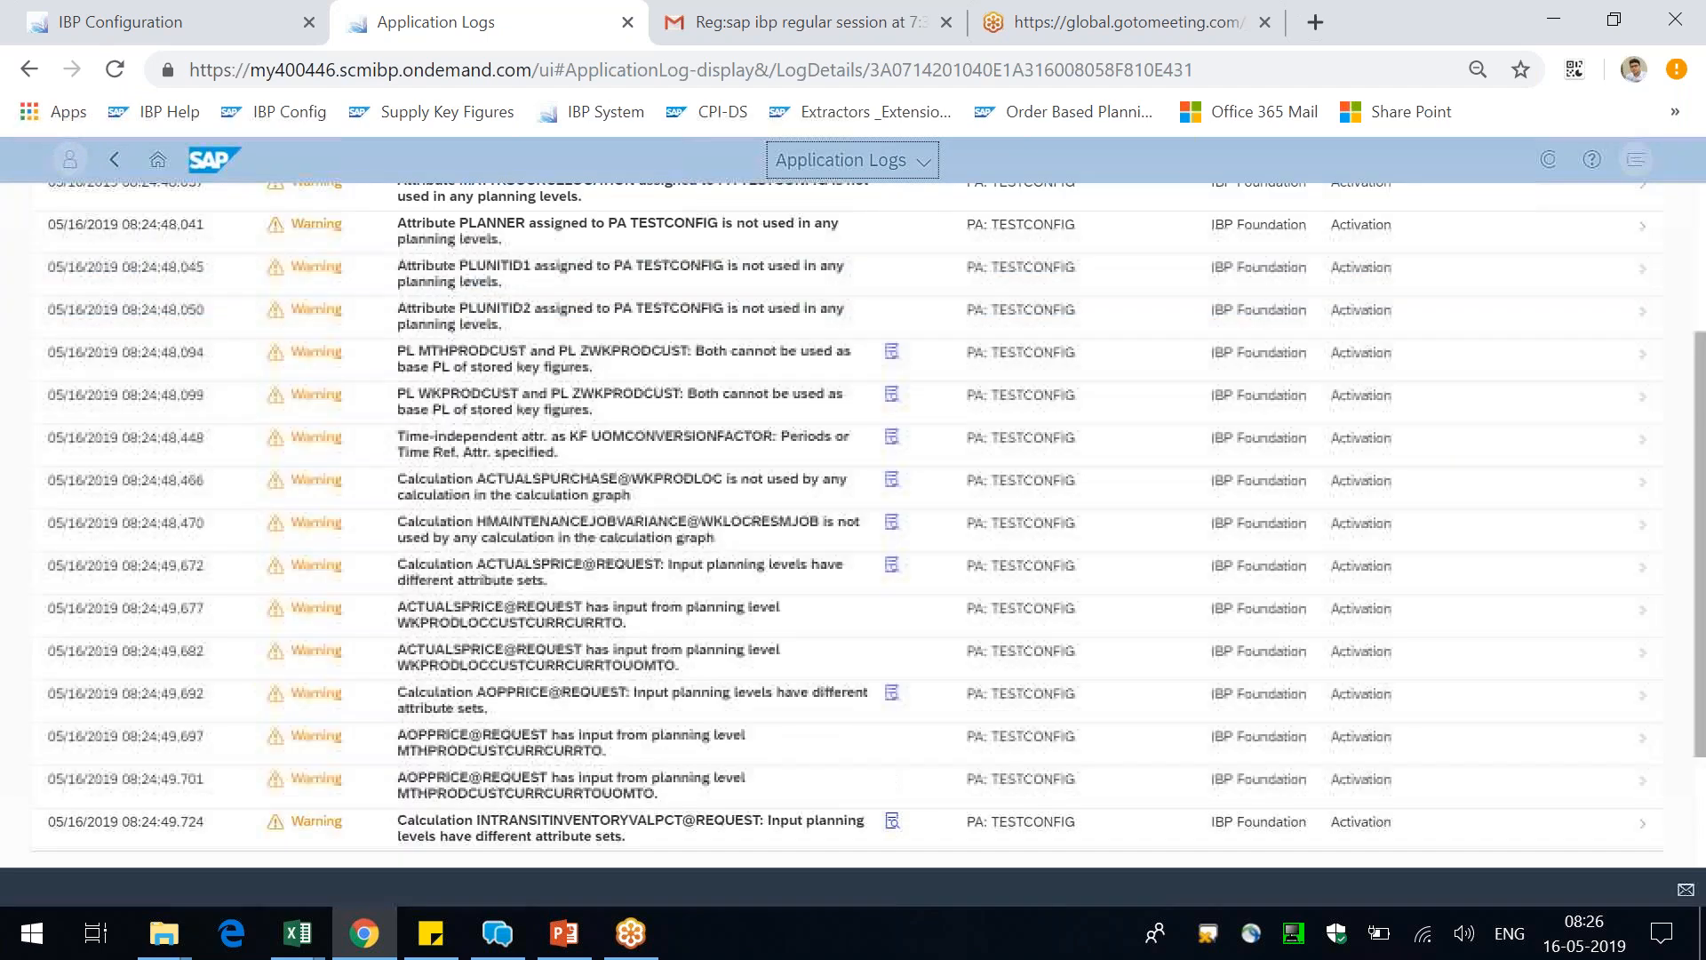
pyautogui.scroll(-8, 1153, 454)
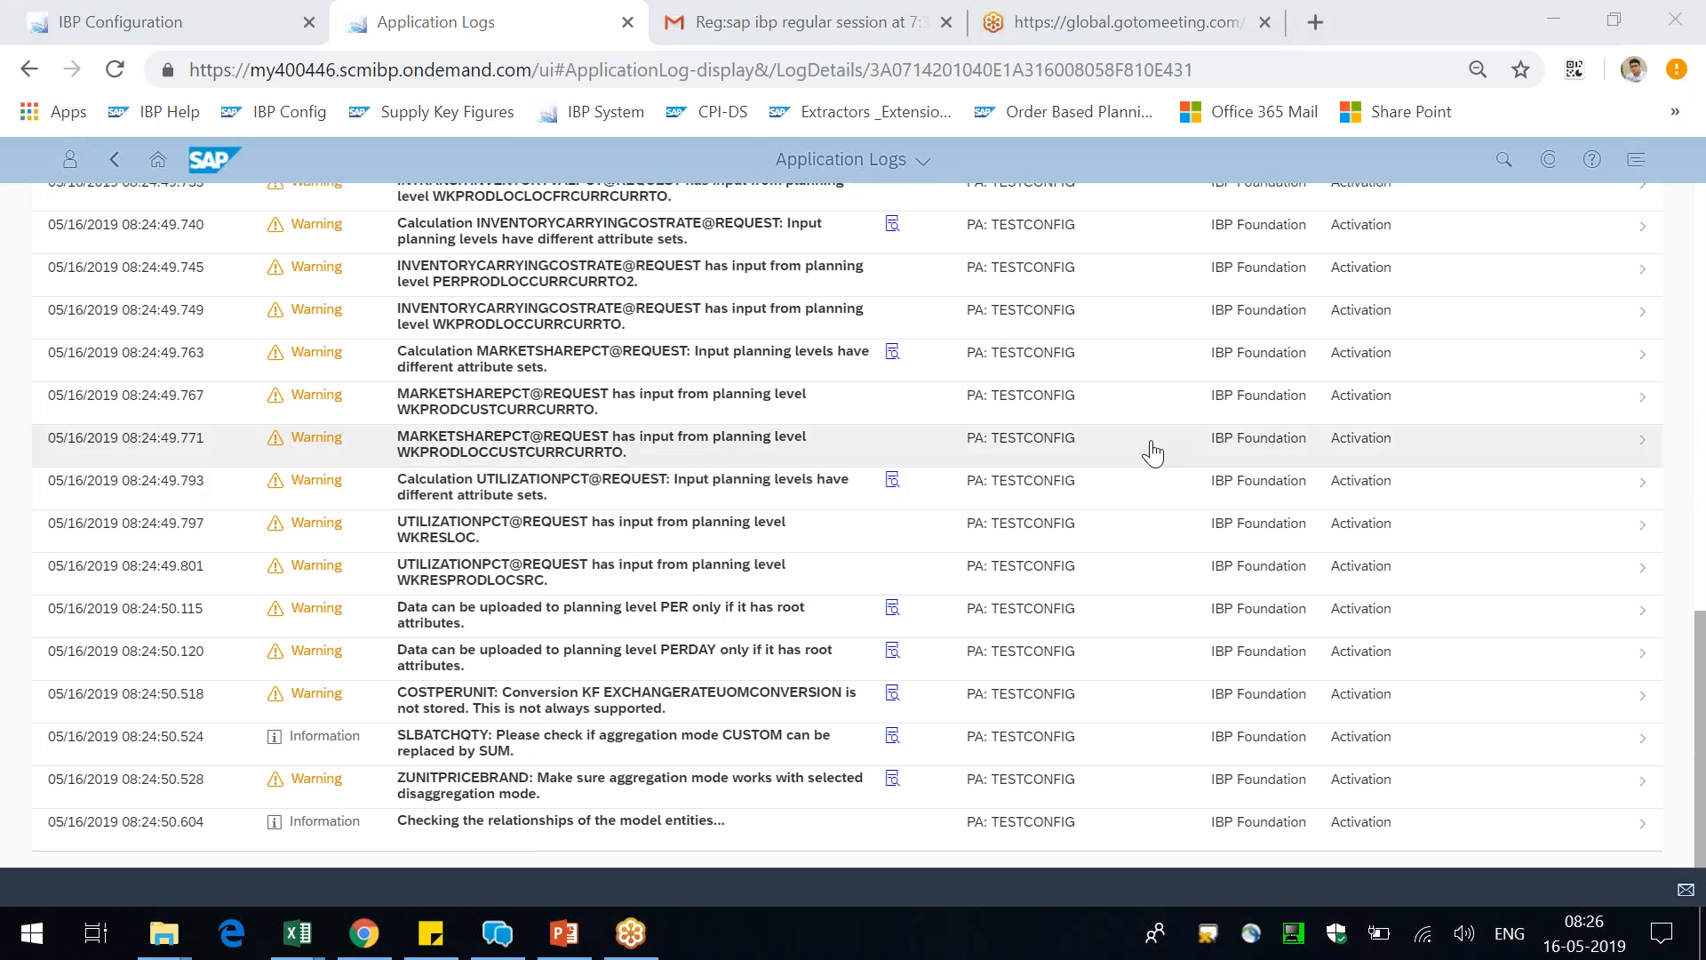
# Switch to the T2 - Day 15 presentation in PowerPoint
pyautogui.hotkey('alt', 'Tab')
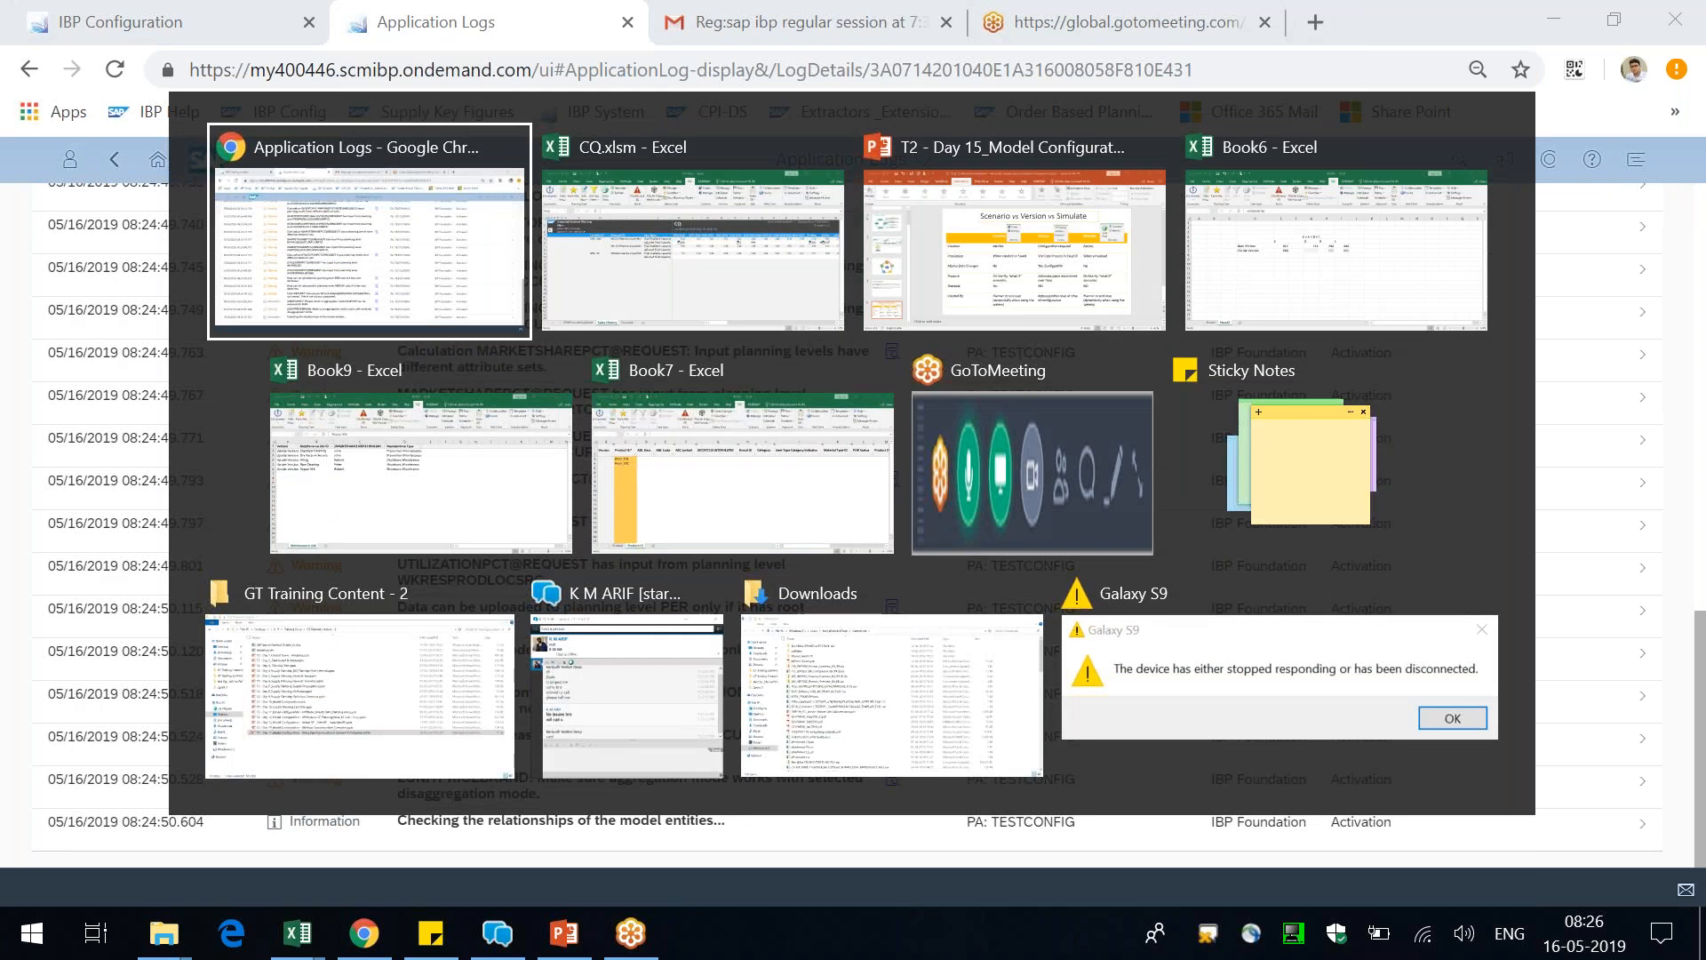
pyautogui.press('Tab')
pyautogui.press('Tab')
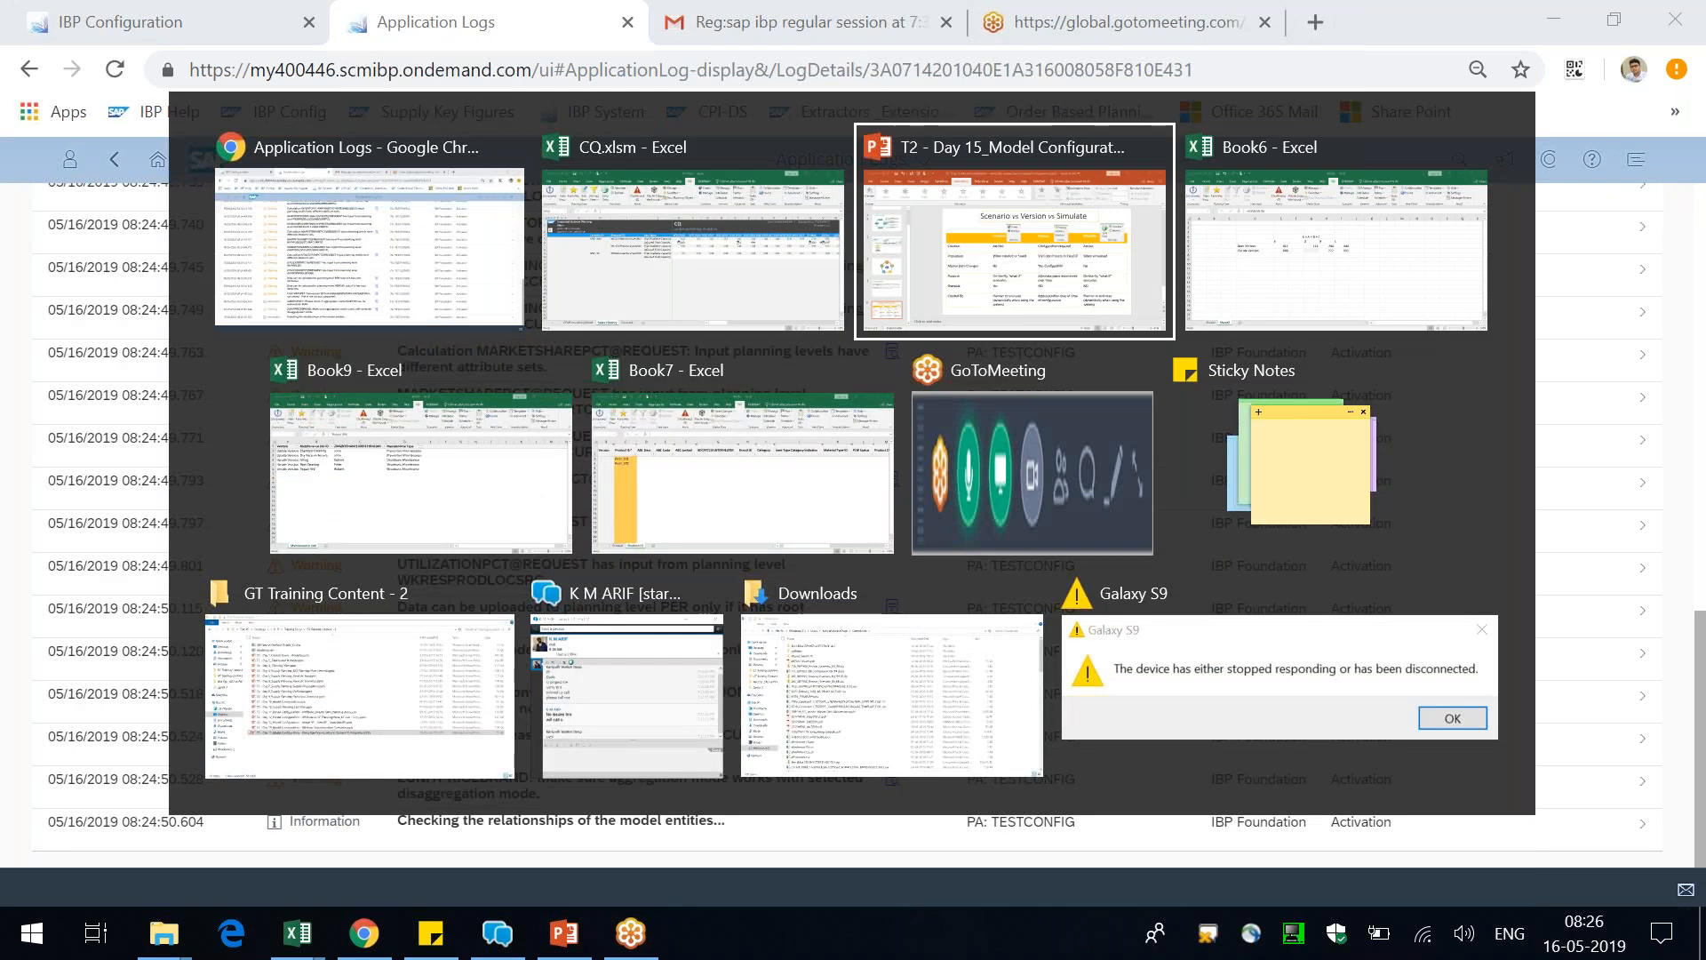
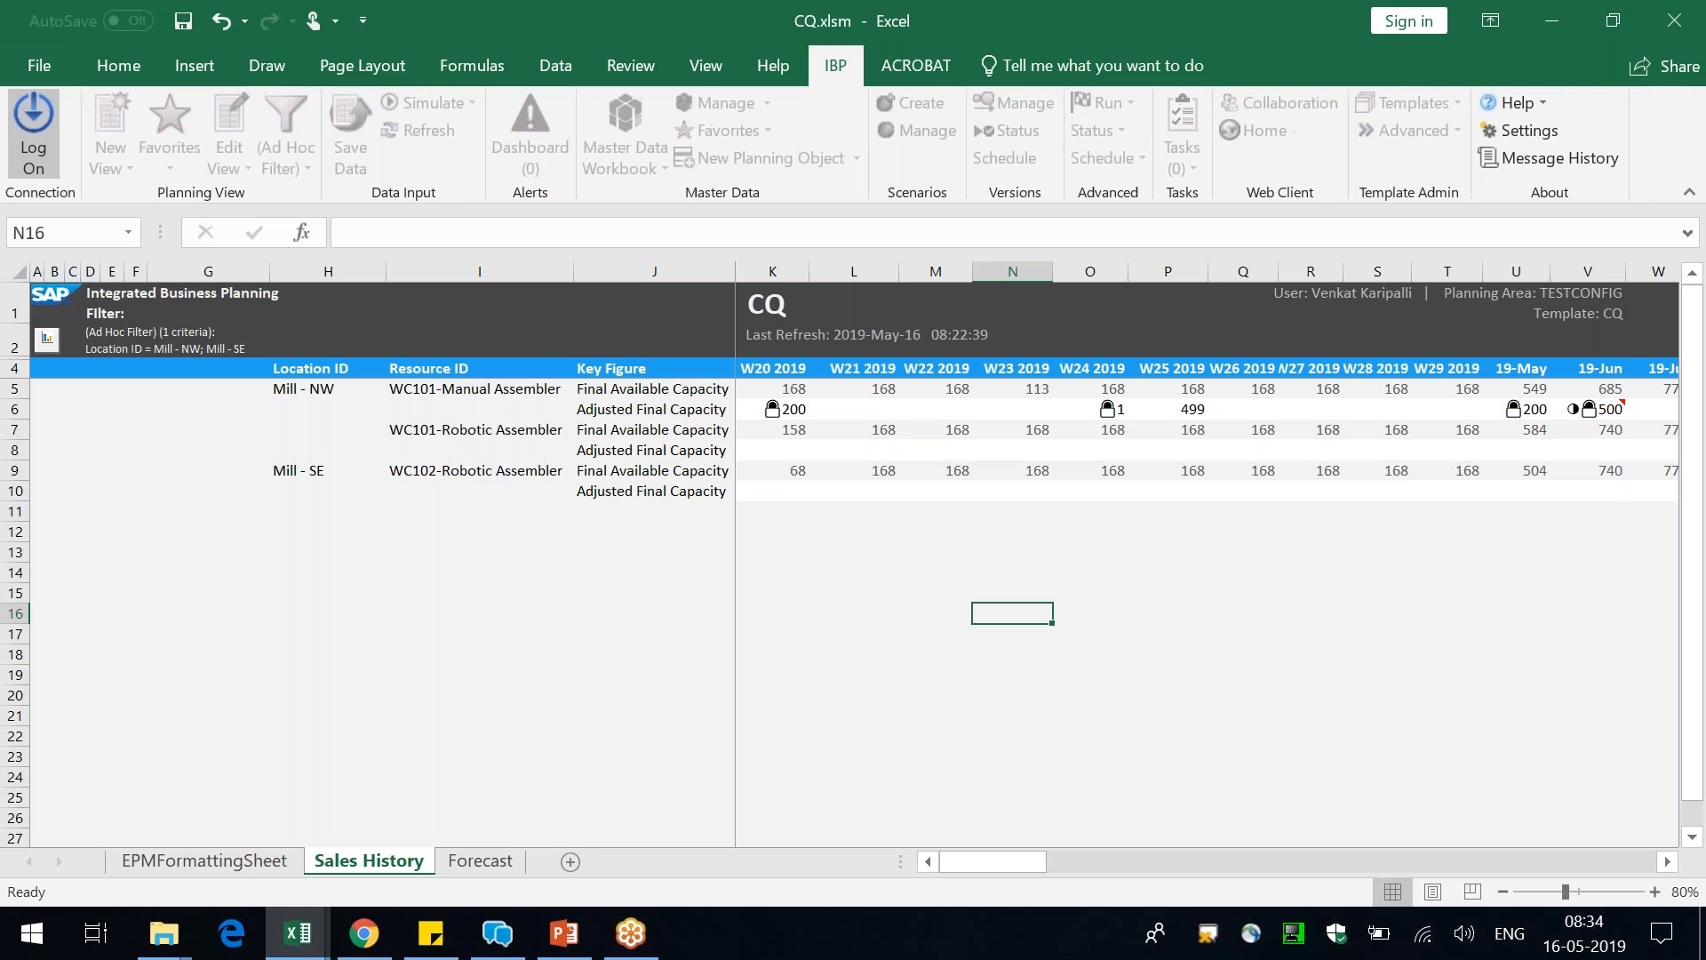
# Log on to SAP Integrated Business Planning with the Configuration connection
pyautogui.click(796, 444)
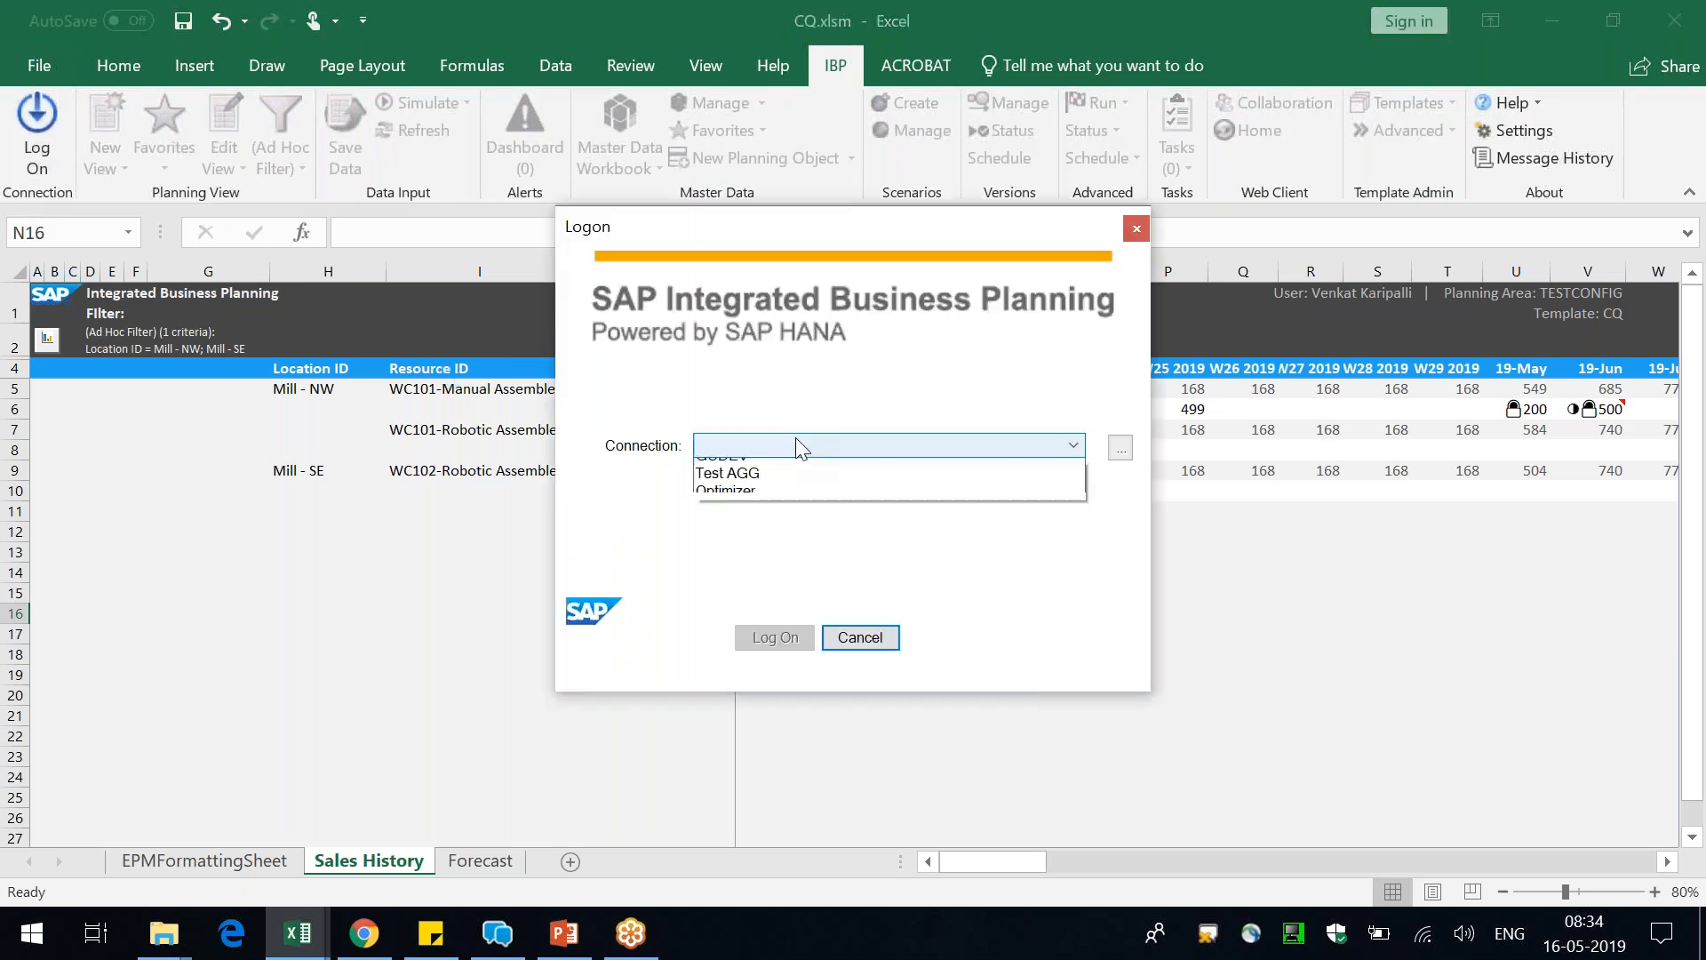
pyautogui.click(778, 468)
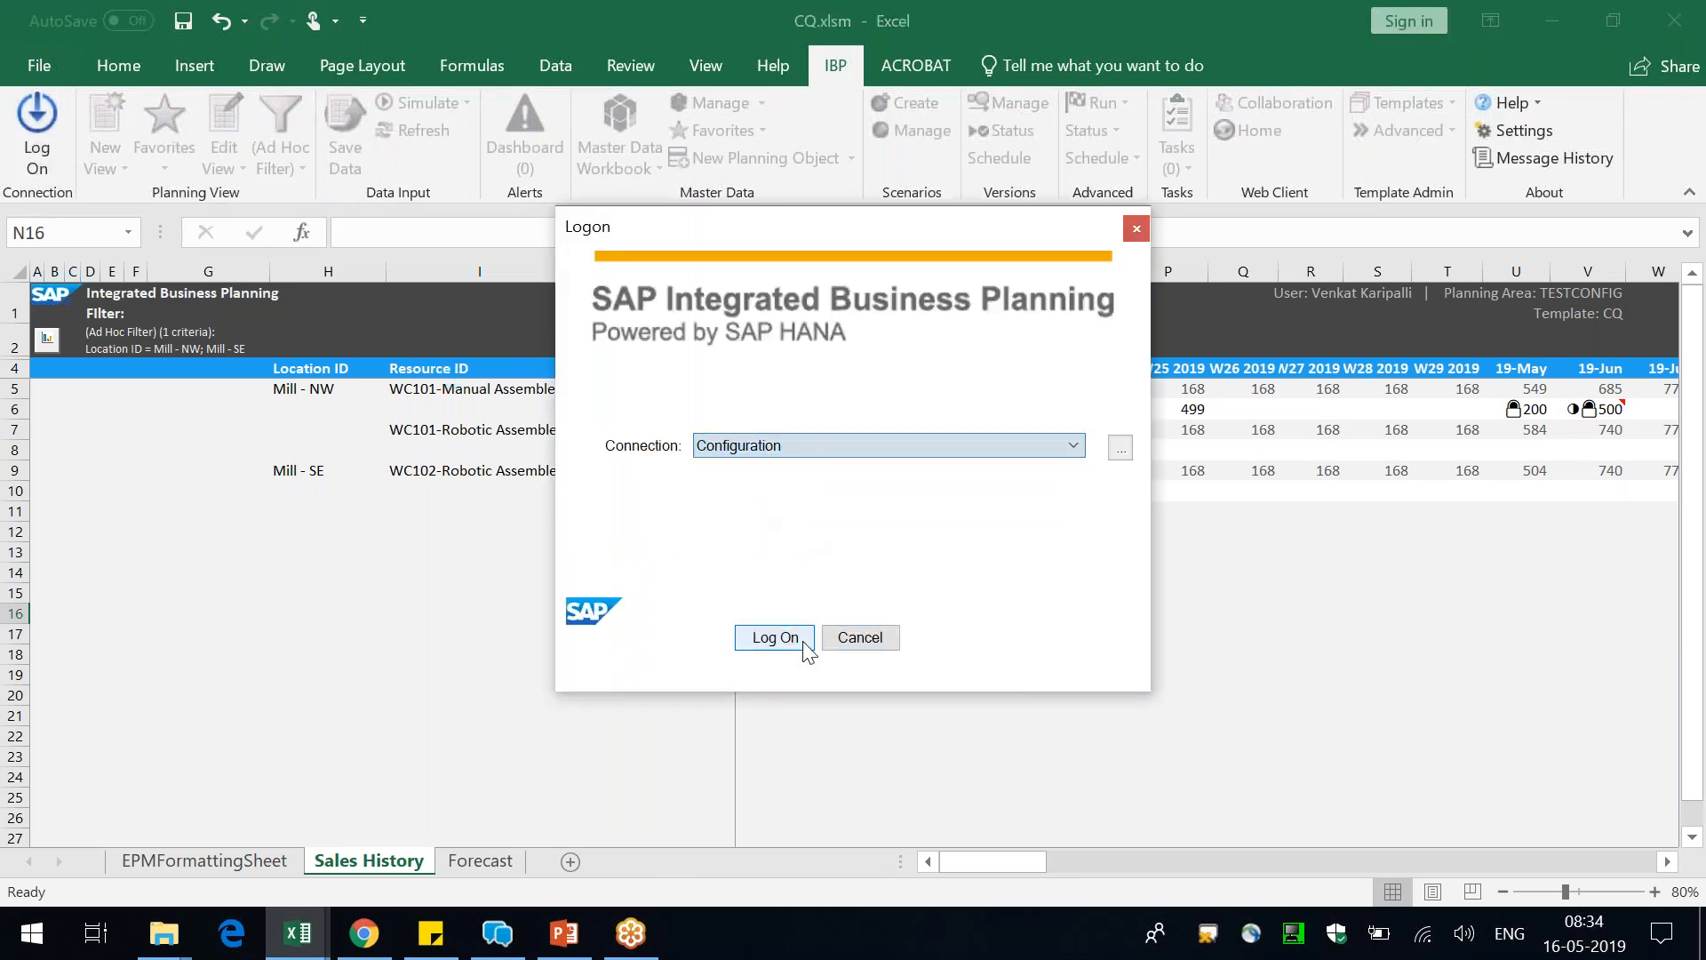
pyautogui.click(777, 637)
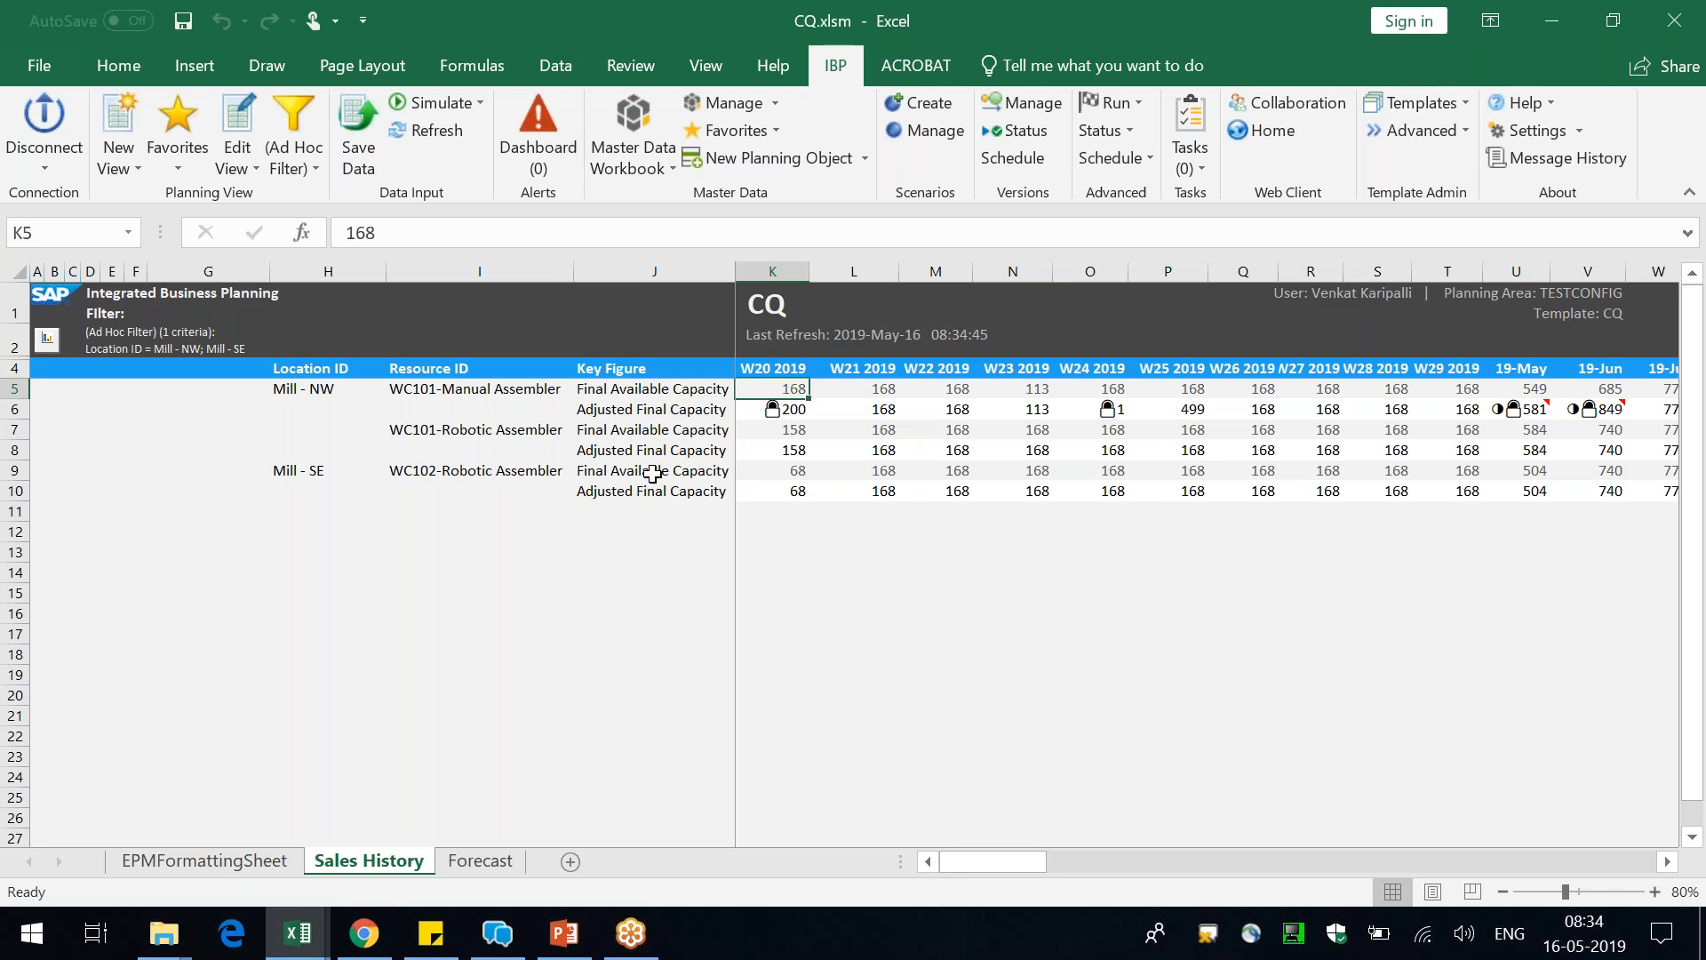
# Set the W20 2019 Adjusted Final Capacity of Mill - SE's WC102-Robotic Assembler to 111 and save the change to IBP
pyautogui.click(655, 470)
pyautogui.click(788, 490)
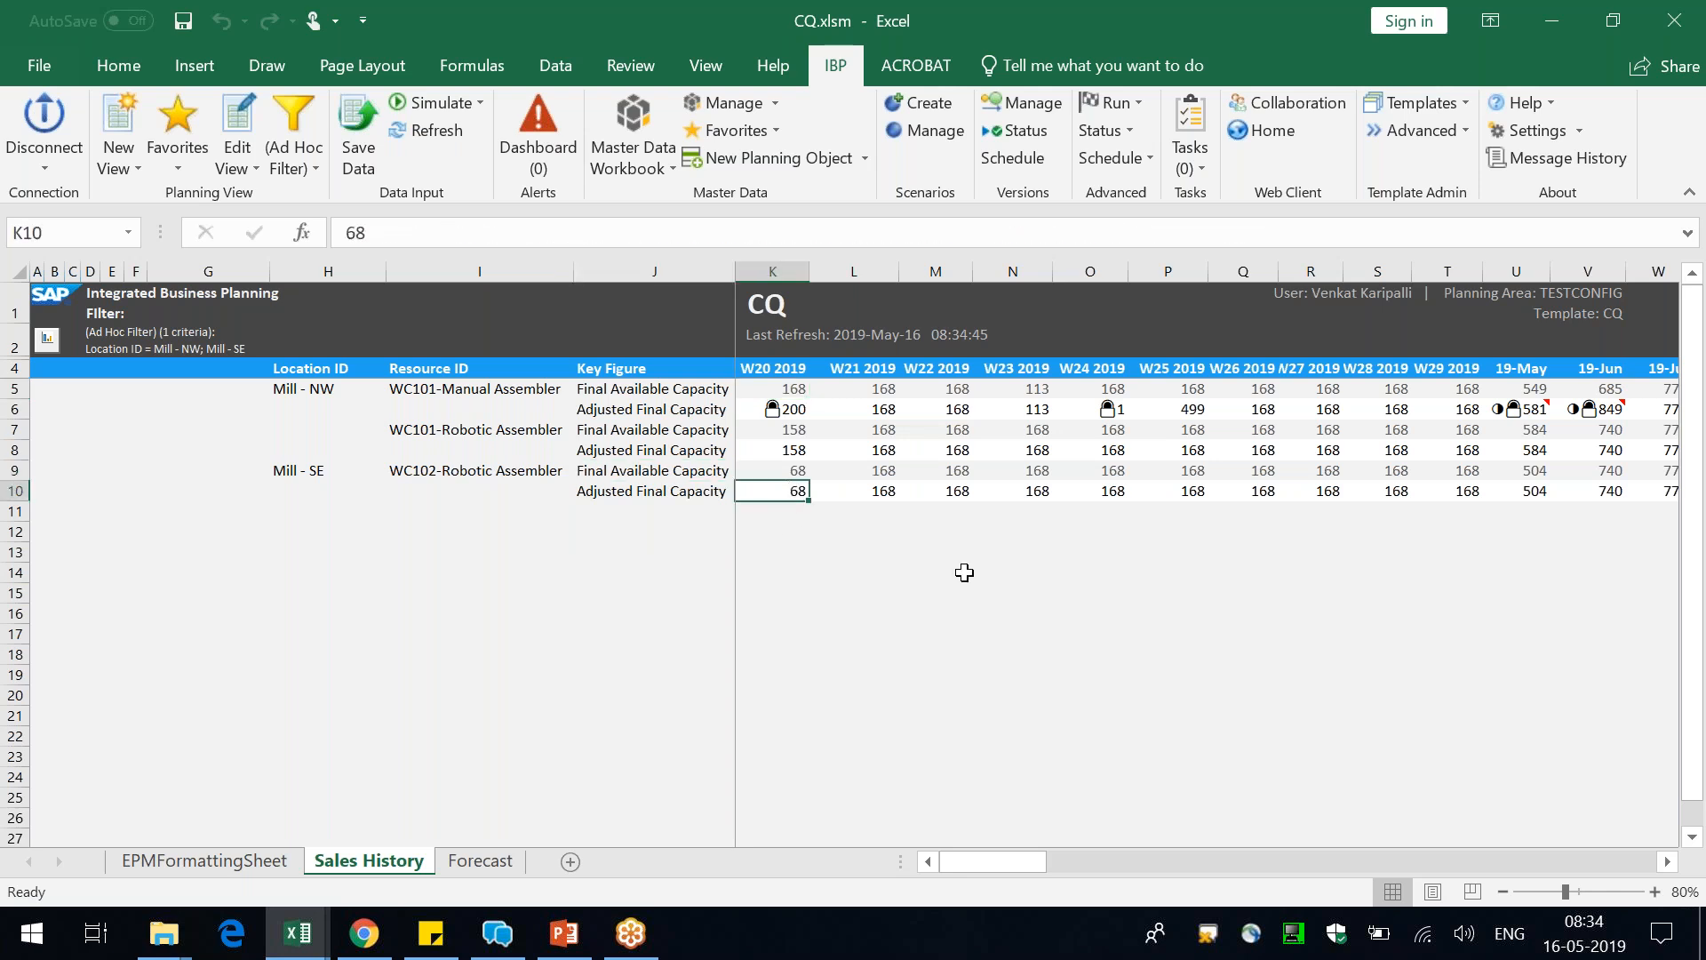
pyautogui.write('111')
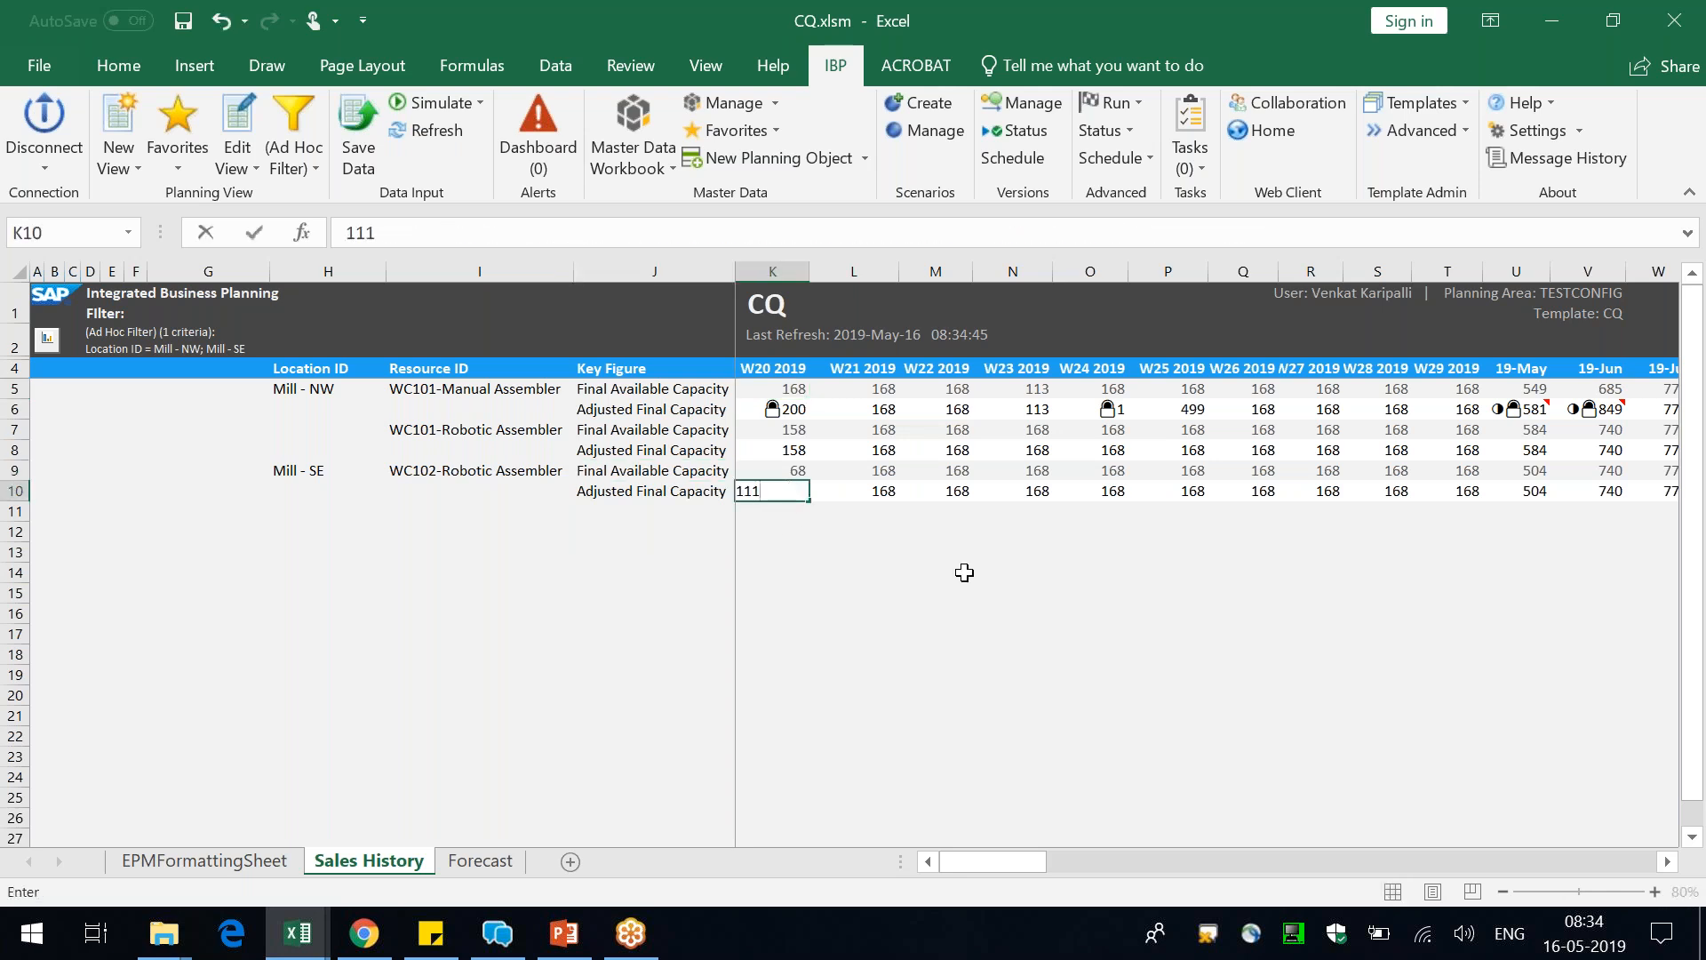
pyautogui.press('Return')
pyautogui.click(358, 142)
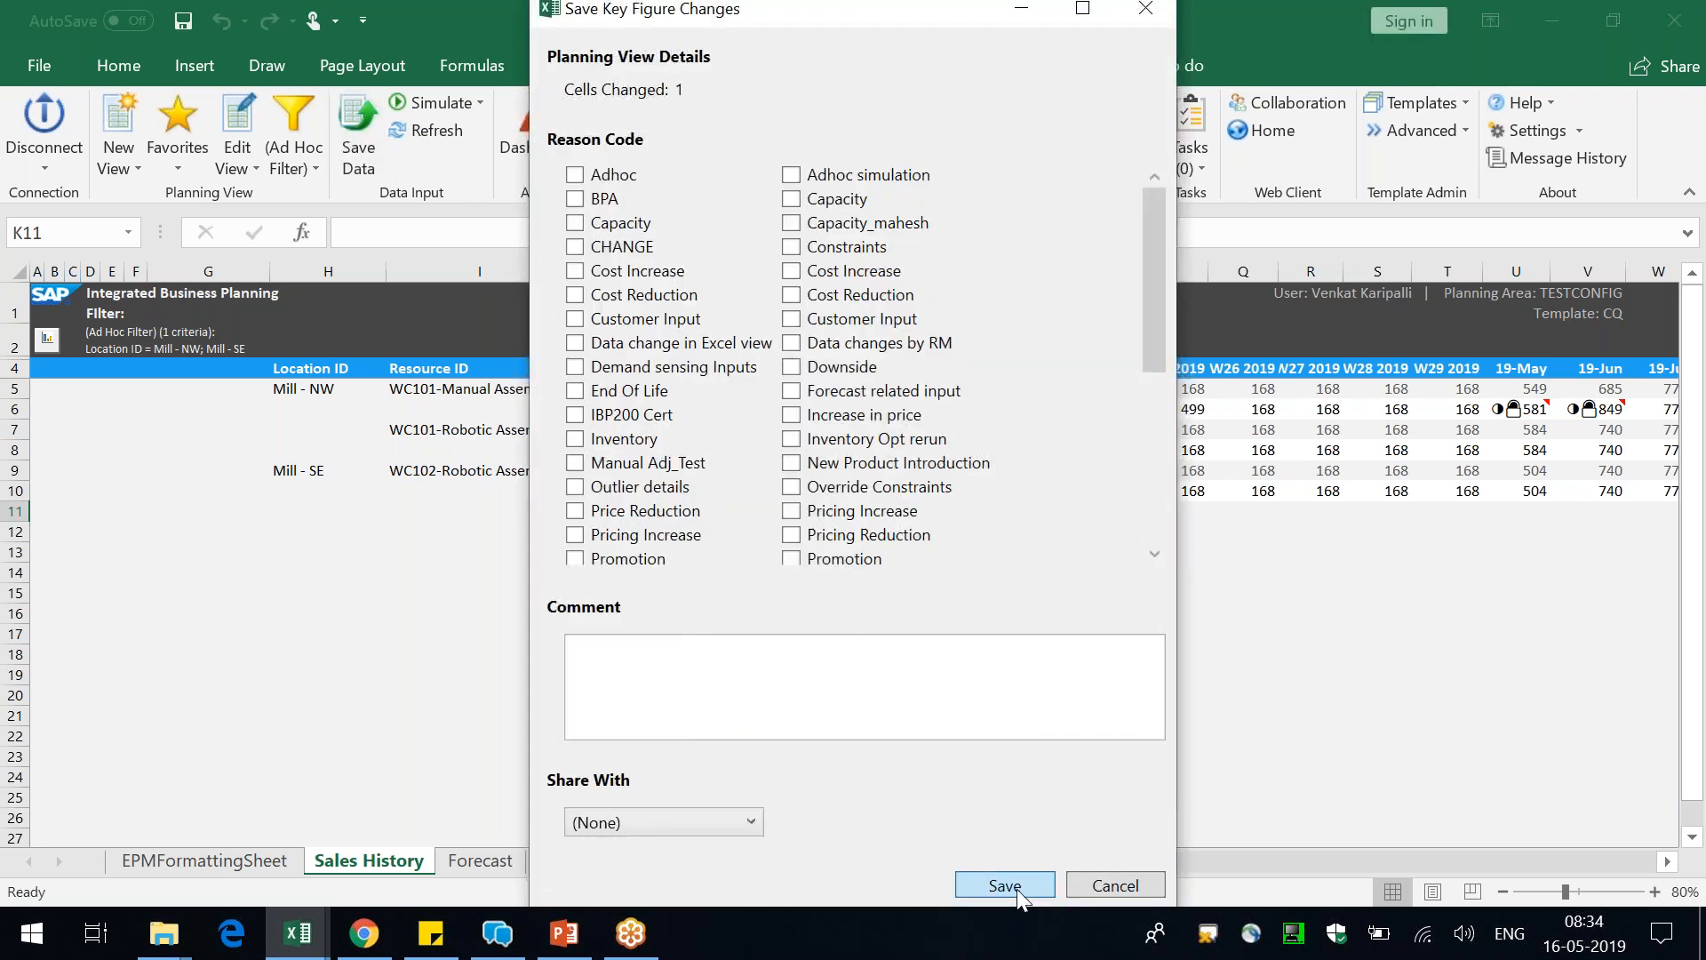
pyautogui.click(1005, 885)
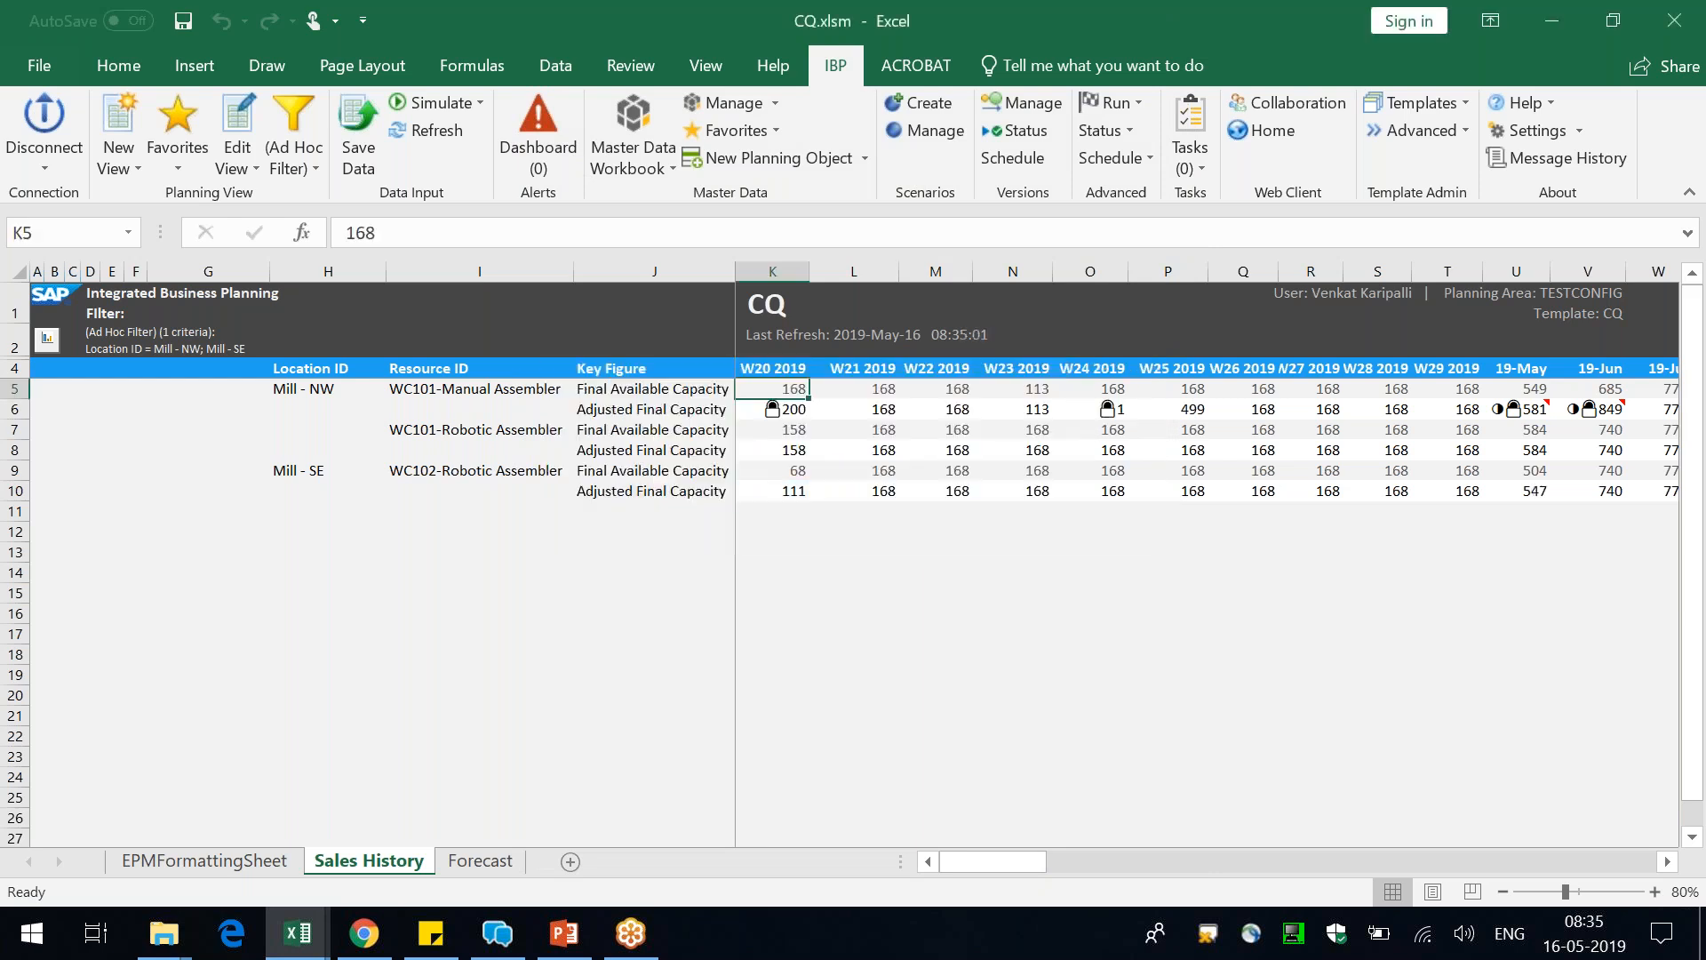
# Review Mill - SE's Adjusted Final Capacity across the weekly and monthly columns and consult the system calendar for week dates
pyautogui.click(810, 495)
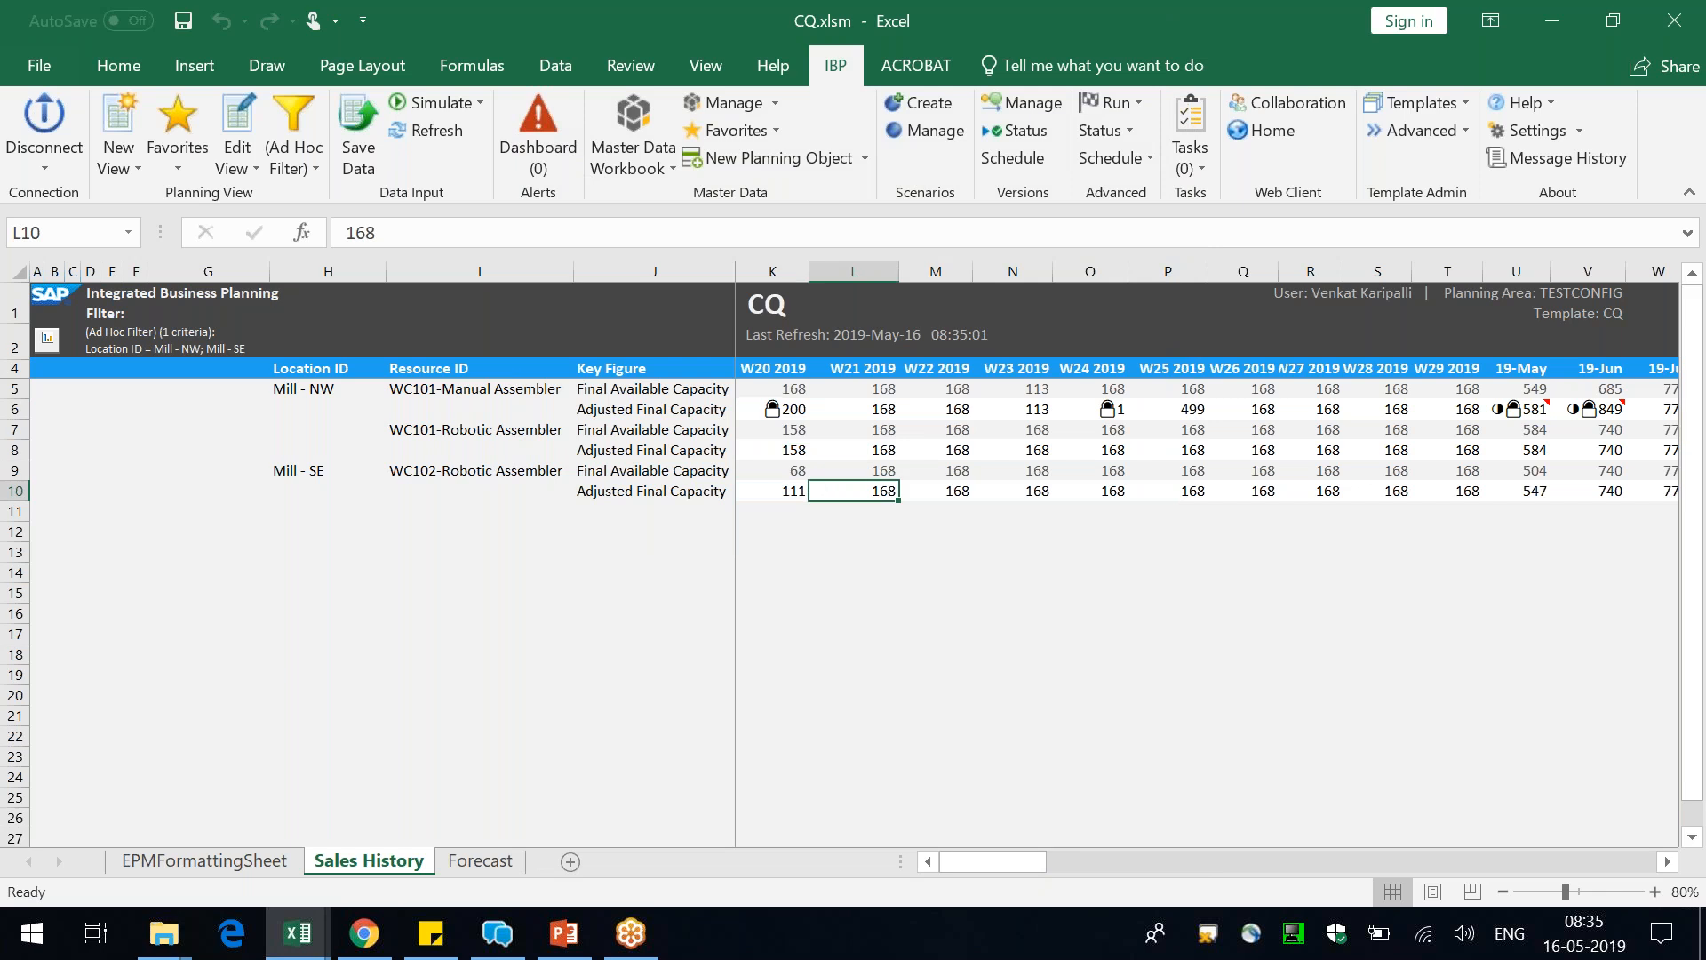
pyautogui.press('Right')
pyautogui.press('Right')
pyautogui.press('Right')
pyautogui.press('Right')
pyautogui.press('Right')
pyautogui.press('Right')
pyautogui.press('Right')
pyautogui.press('Right')
pyautogui.press('Right')
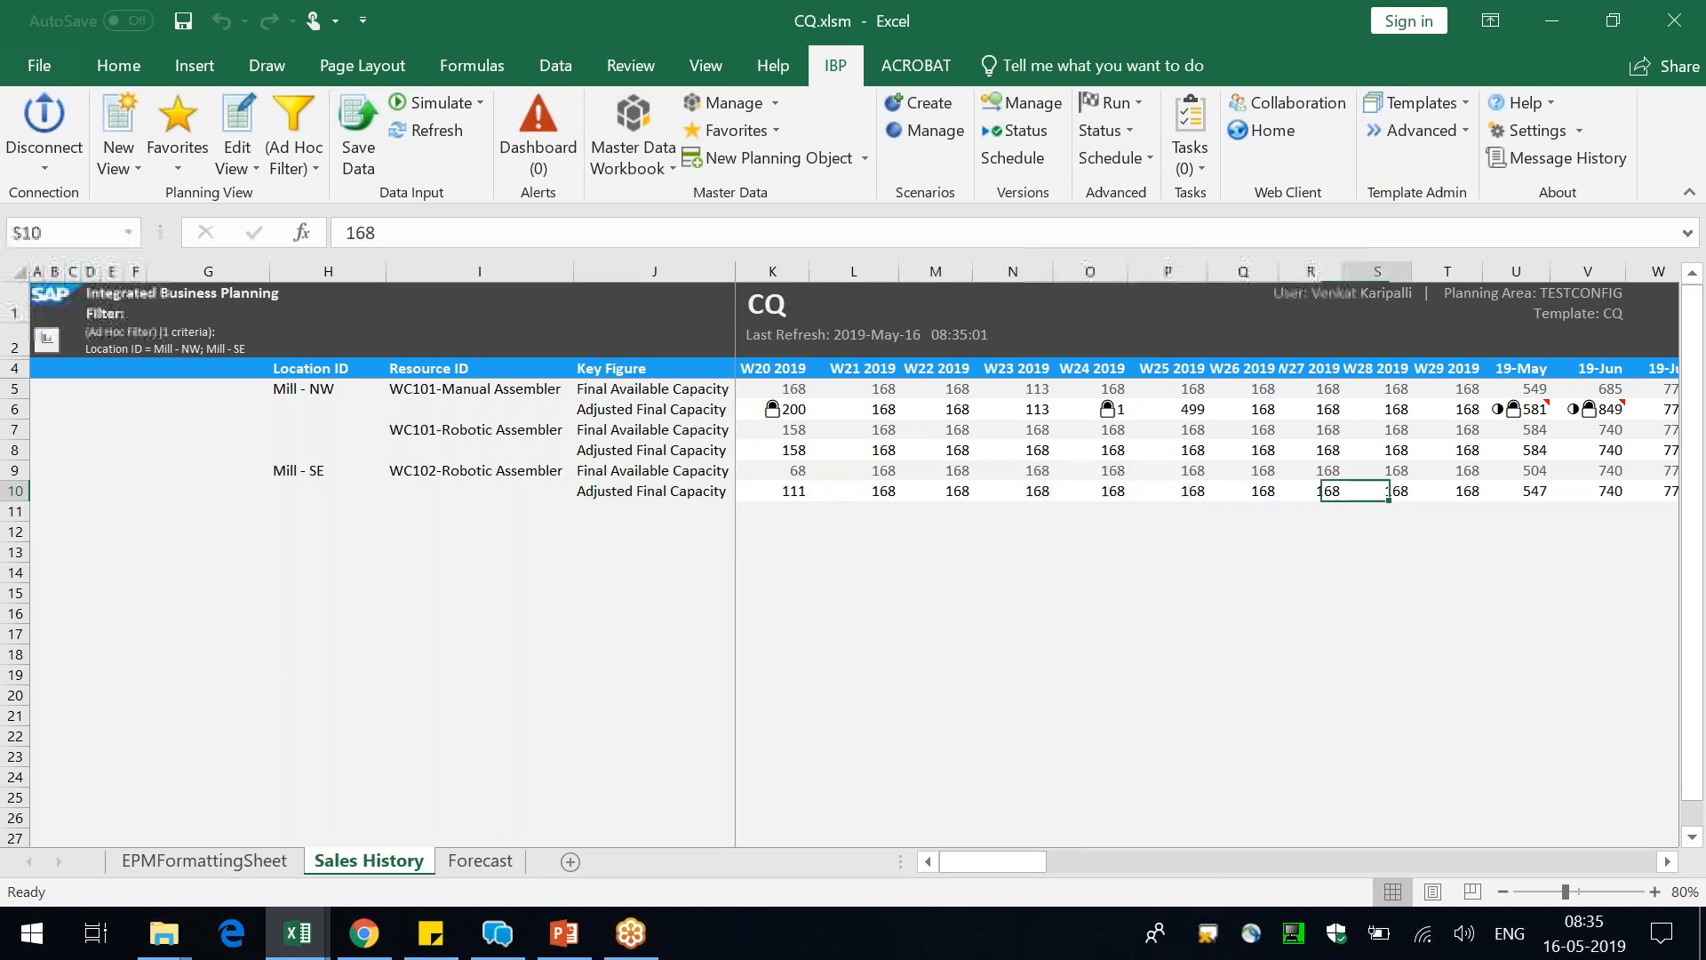
pyautogui.press('Right')
pyautogui.press('Left')
pyautogui.press('Left')
pyautogui.press('Left')
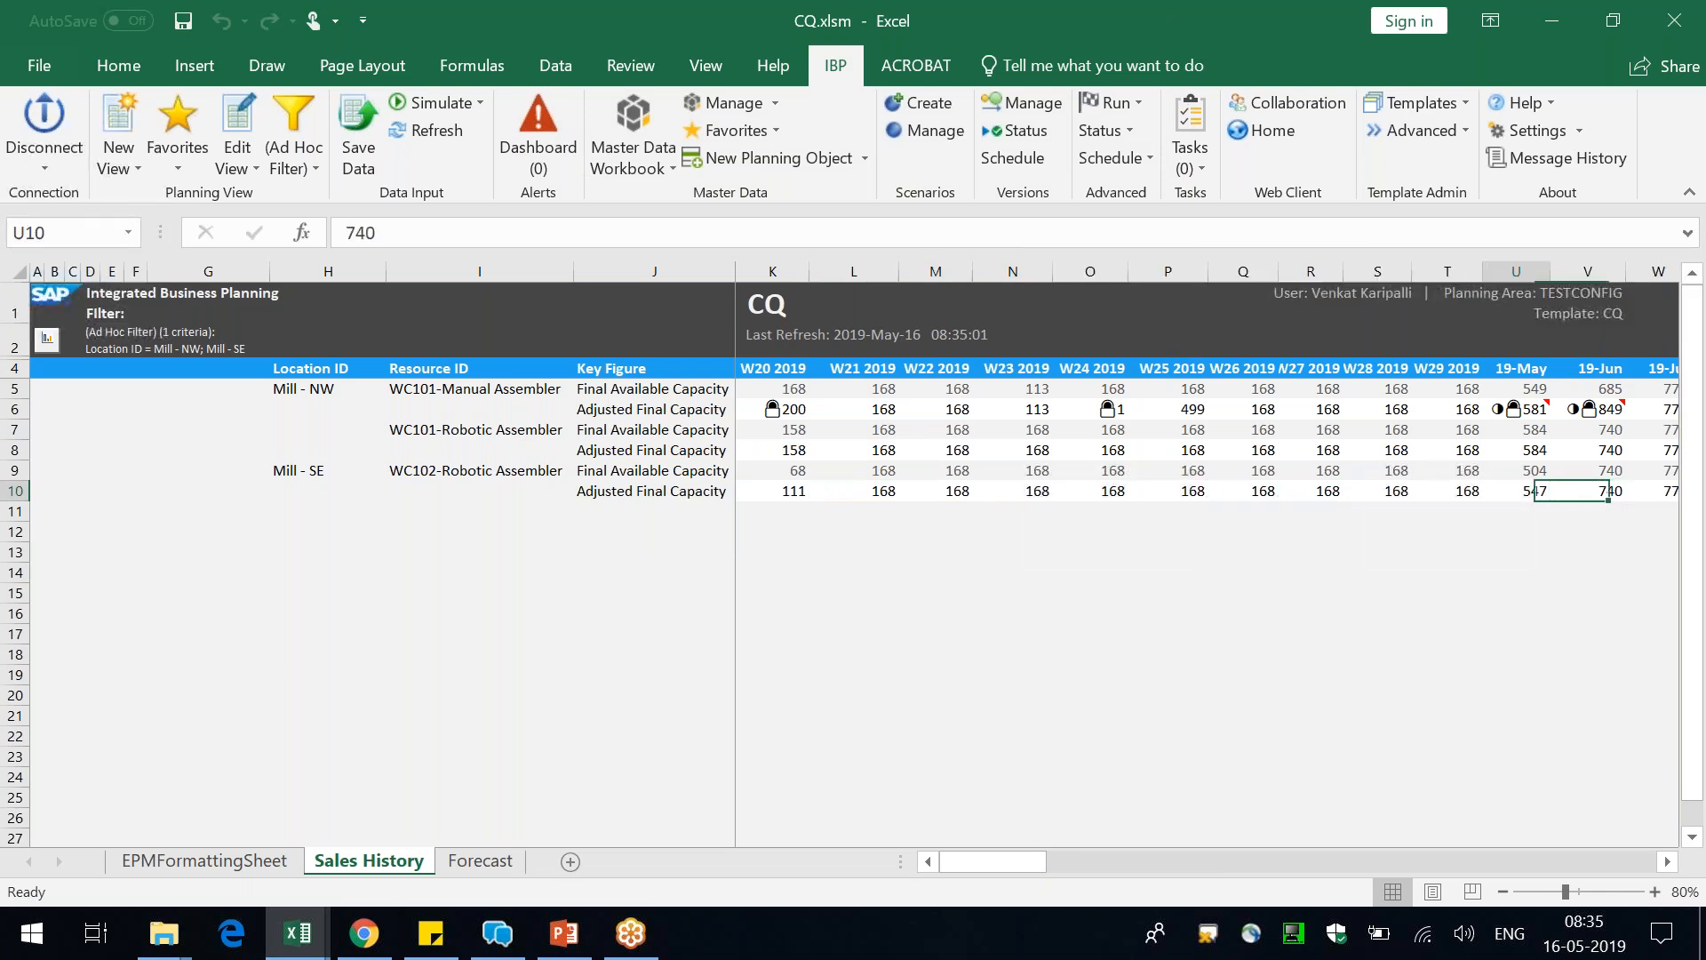
pyautogui.click(1585, 955)
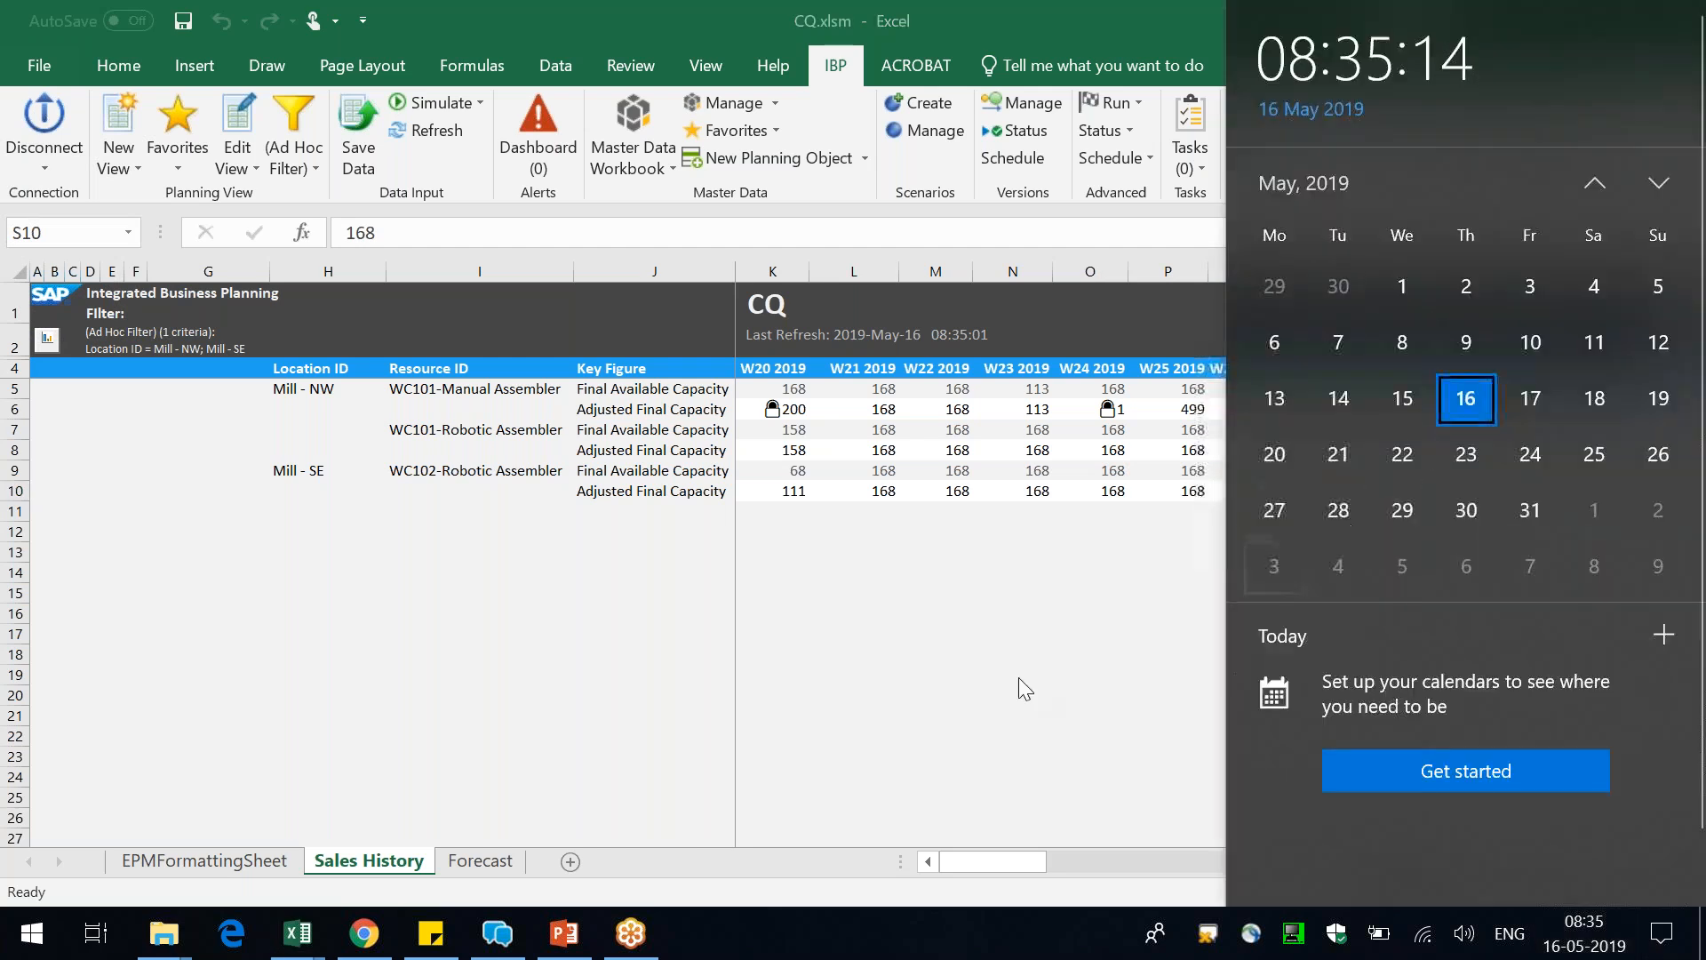
# Set Mill - SE's Adjusted Final Capacity to 200 for both W23 2019 and W24 2019 and save the changes
pyautogui.click(1036, 491)
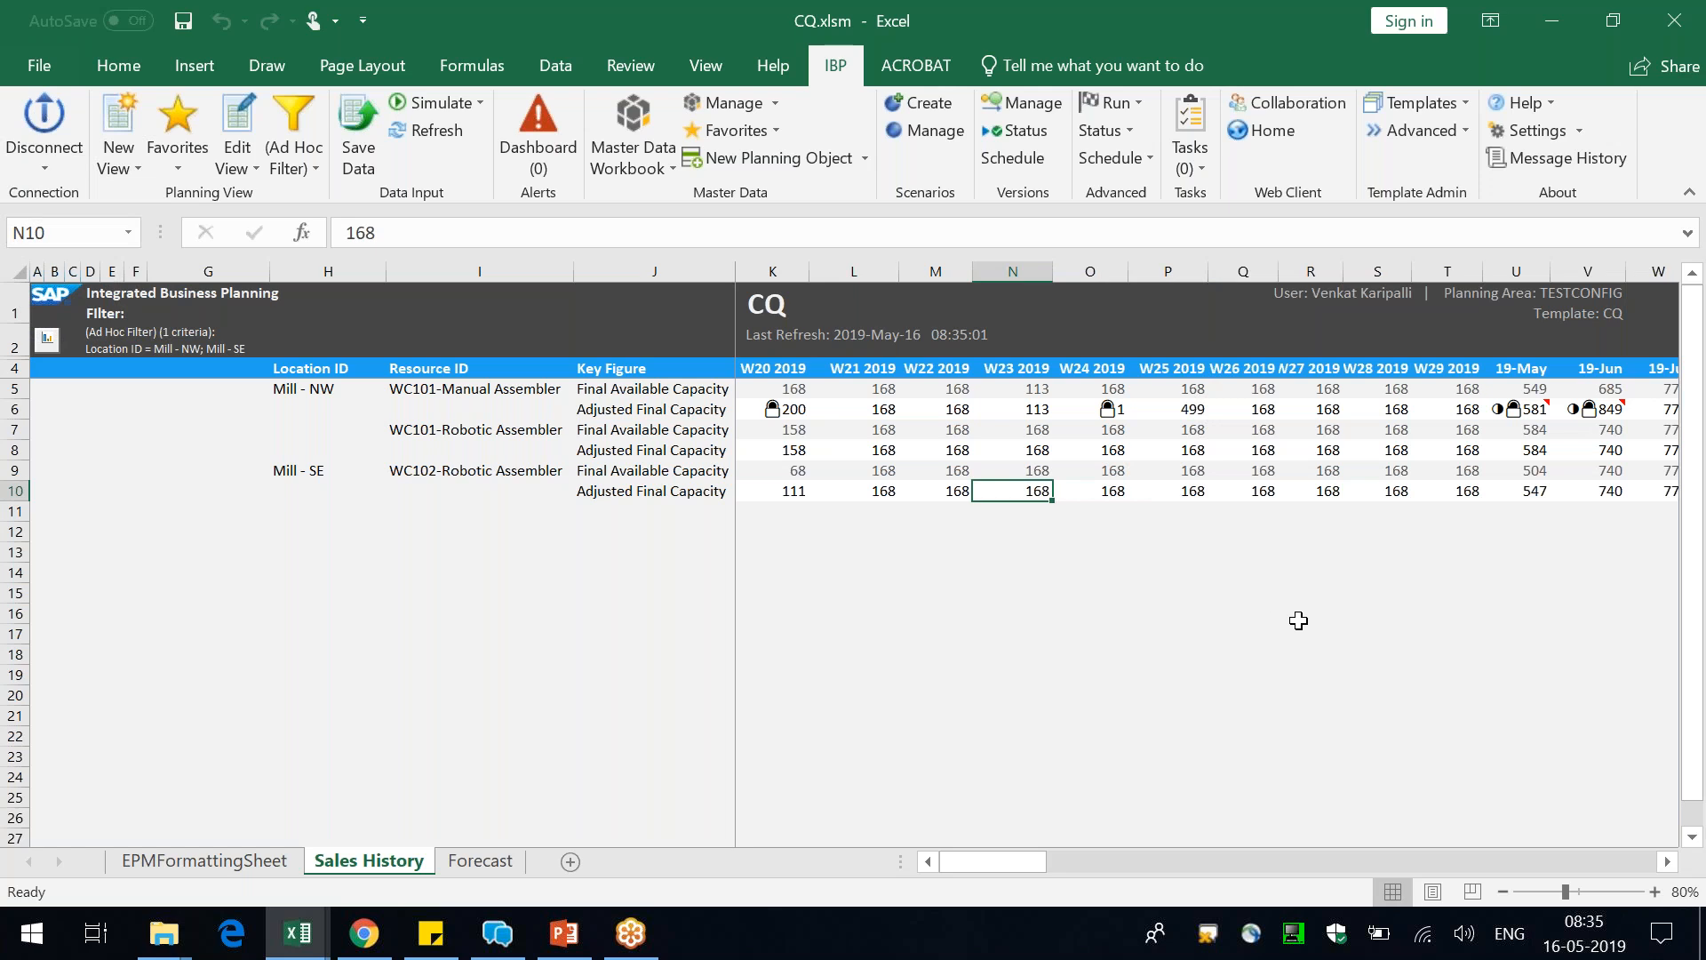
pyautogui.press('Up')
pyautogui.press('Down')
pyautogui.press('Right')
pyautogui.press('Right')
pyautogui.press('Left')
pyautogui.press('Left')
pyautogui.write('200')
pyautogui.press('Right')
pyautogui.write('200')
pyautogui.press('Return')
pyautogui.click(358, 134)
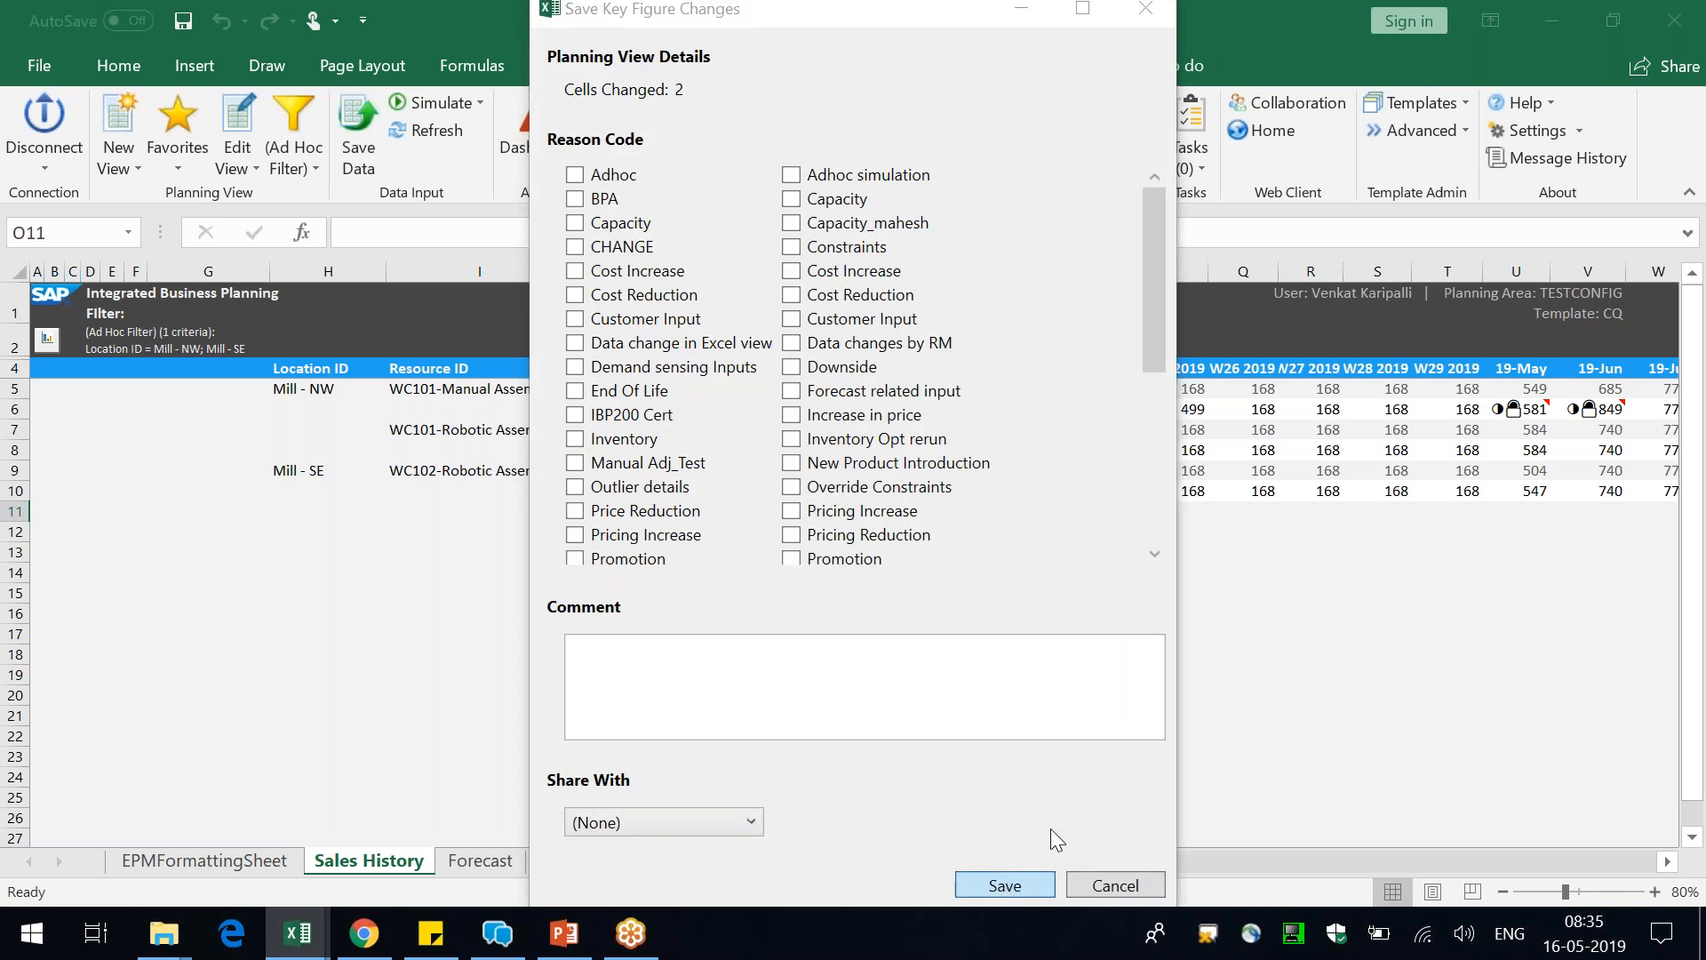
pyautogui.click(1005, 885)
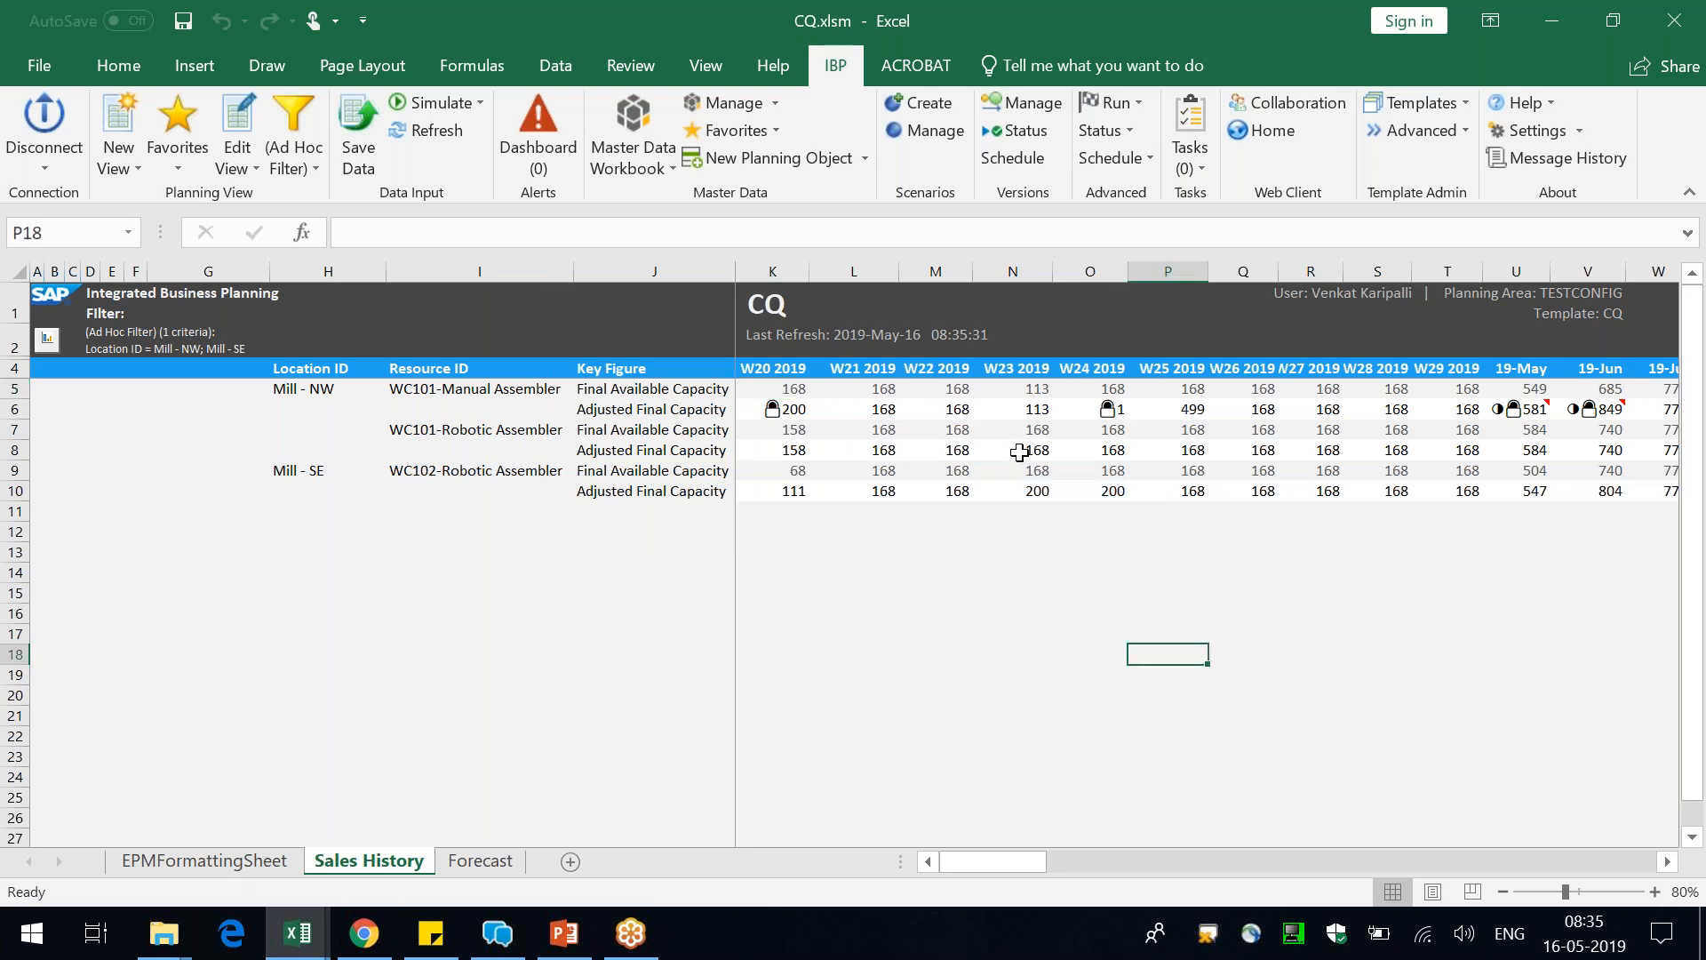
# Compare Mill - SE's Final Available Capacity with its Adjusted Final Capacity across W23 to W27 2019
pyautogui.click(1030, 470)
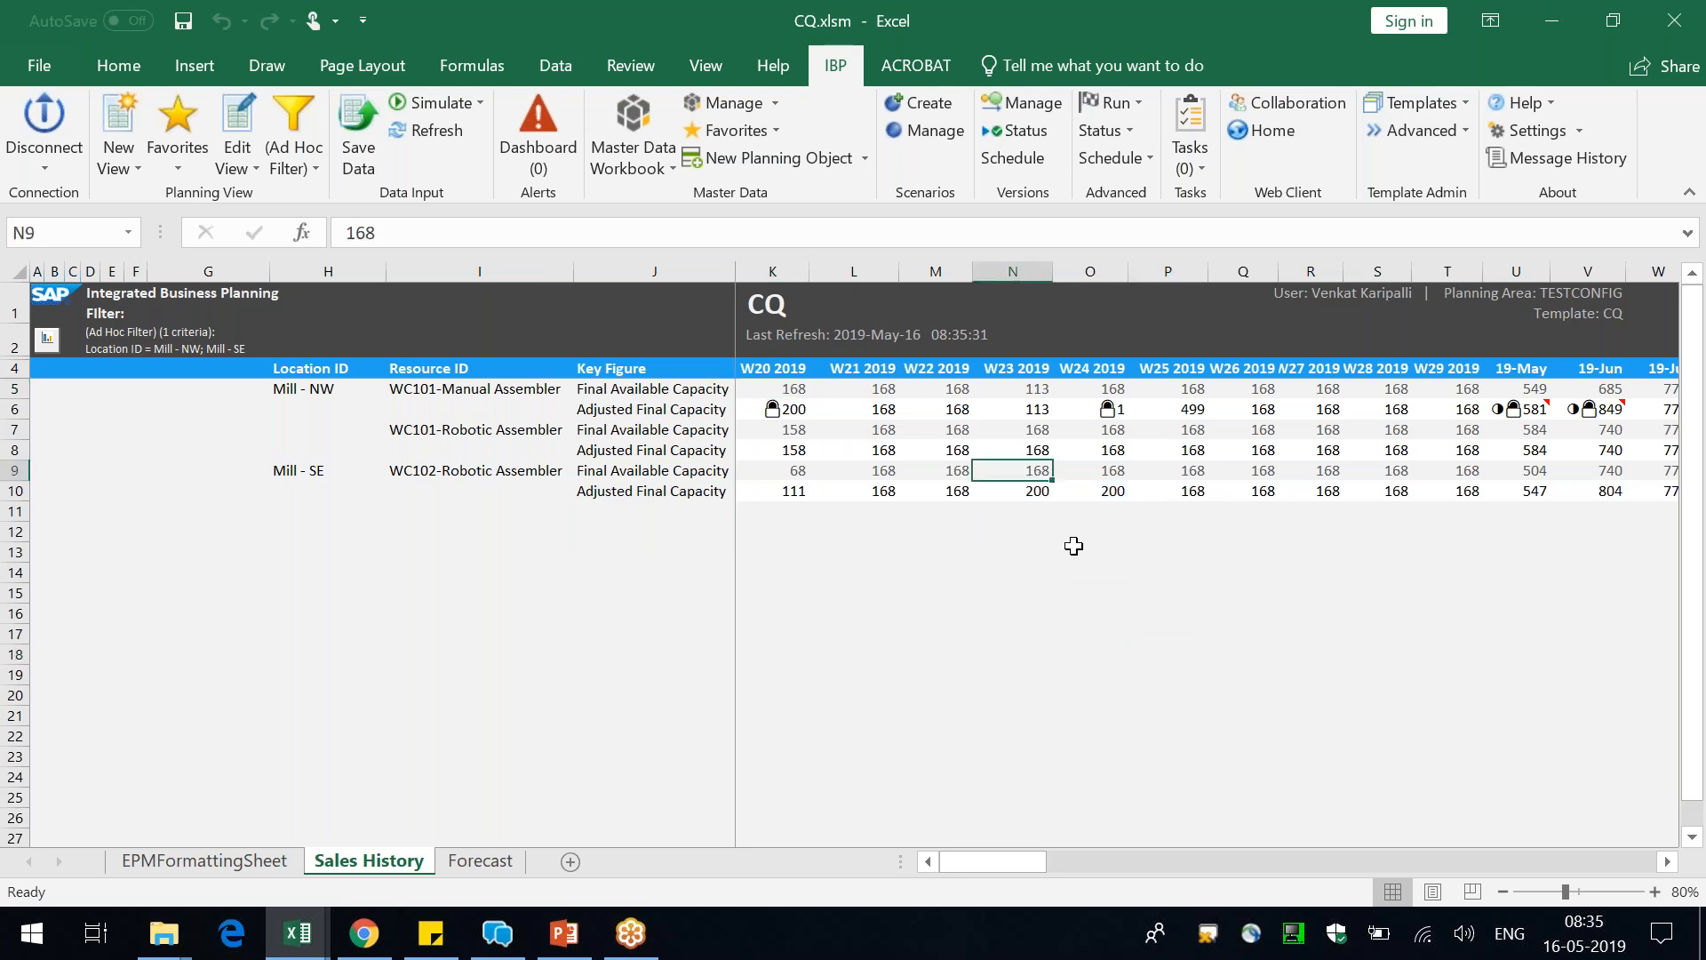
pyautogui.click(1089, 547)
pyautogui.moveTo(1031, 471); pyautogui.dragTo(1325, 472)
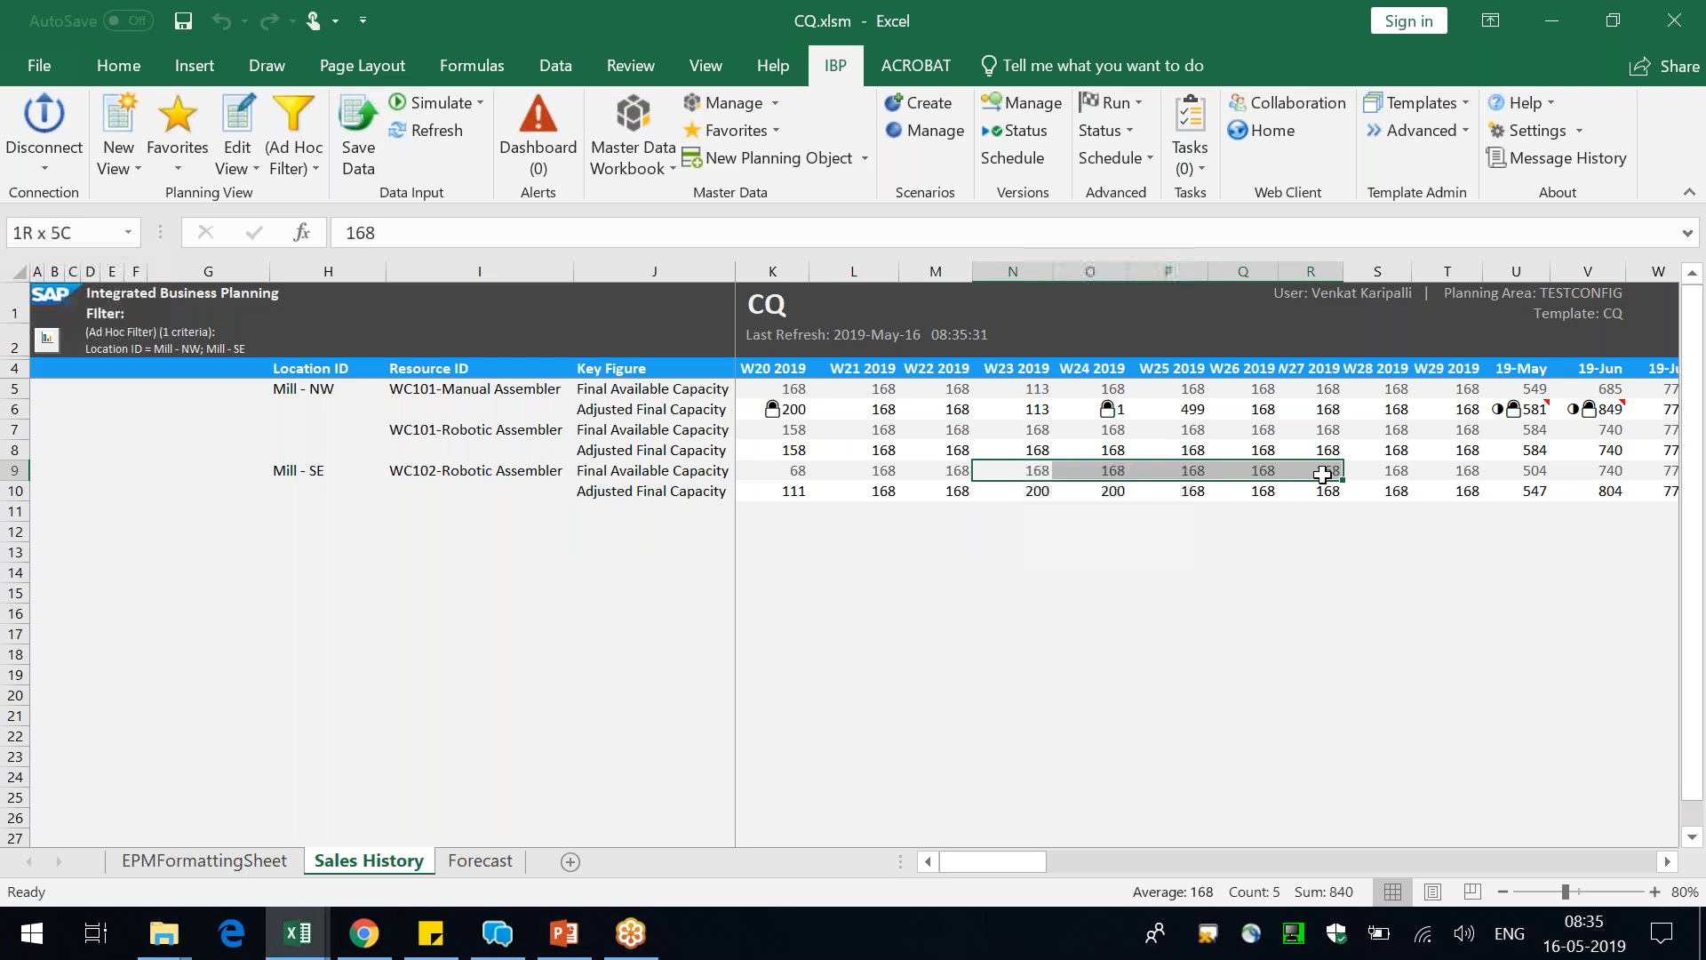
pyautogui.click(1318, 533)
pyautogui.moveTo(1178, 491); pyautogui.dragTo(1321, 464)
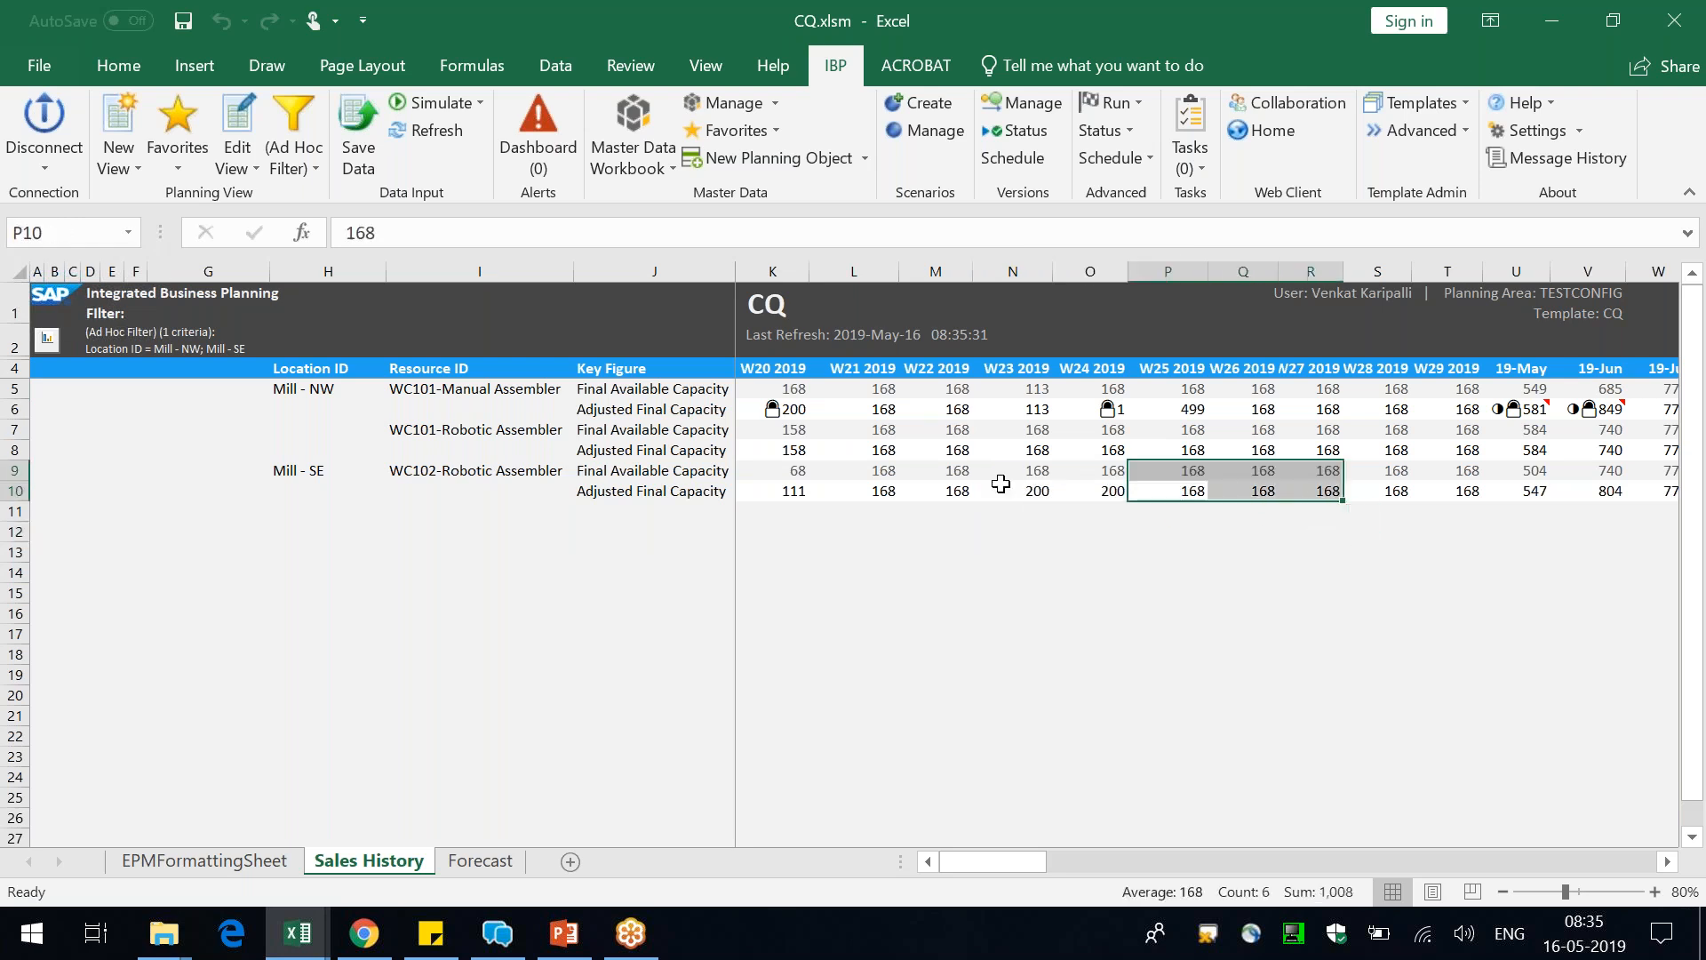
pyautogui.click(1031, 472)
pyautogui.moveTo(1030, 492); pyautogui.dragTo(1102, 491)
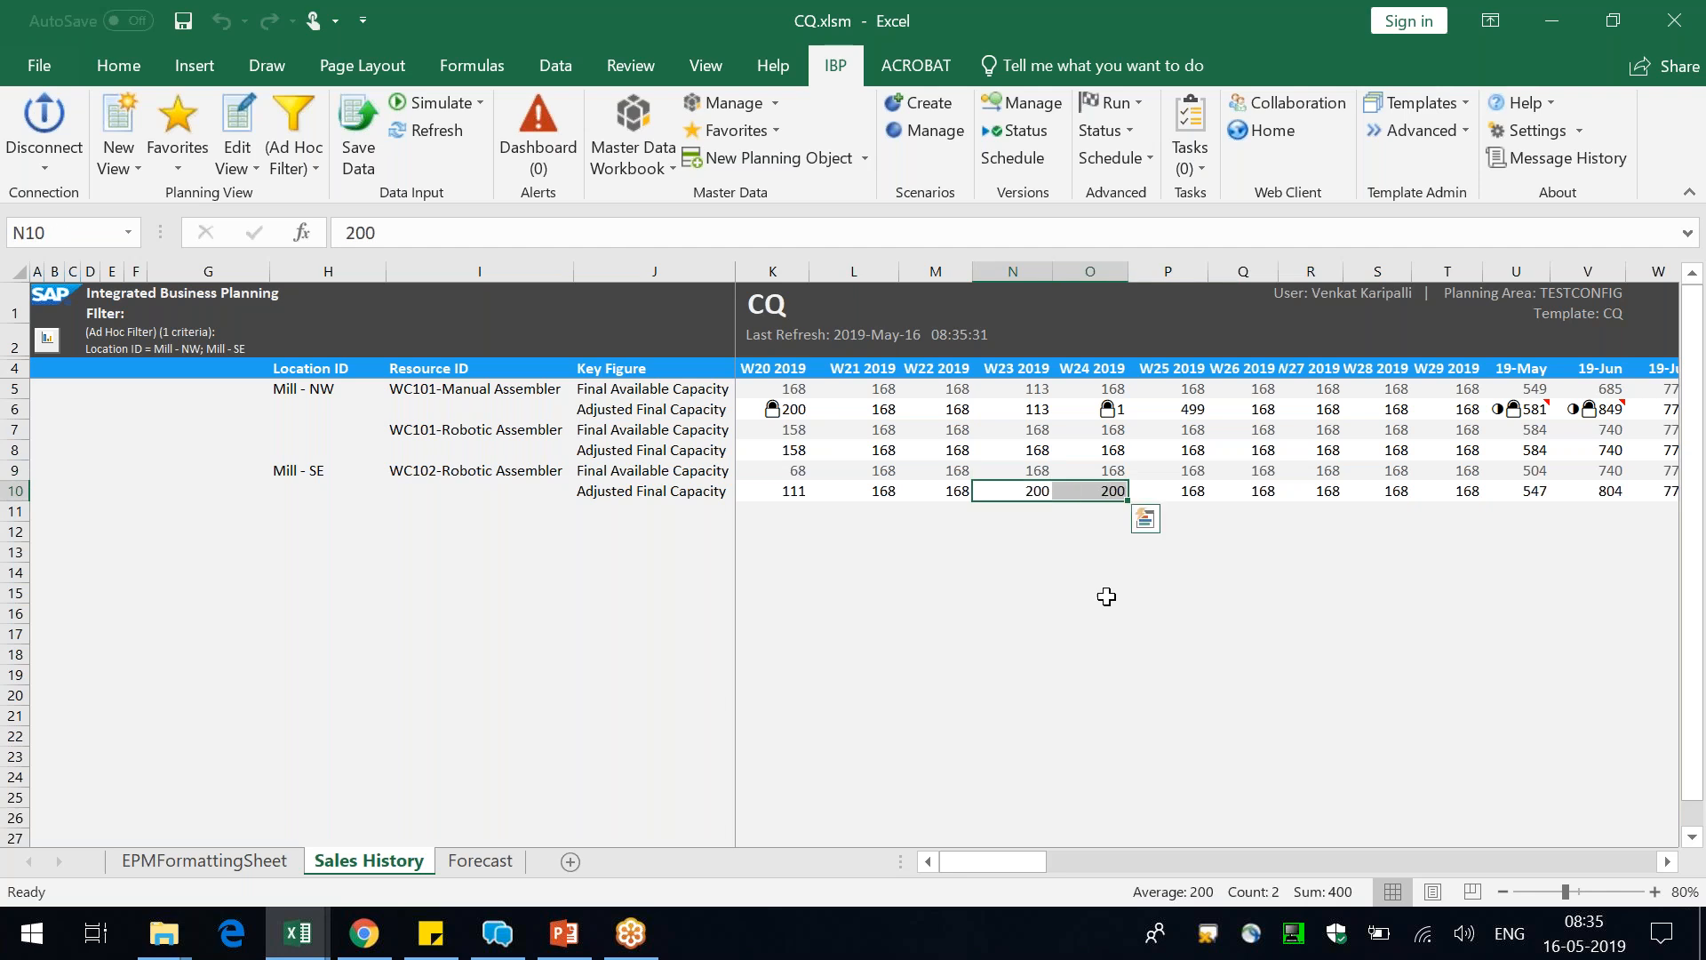
pyautogui.click(1106, 597)
pyautogui.click(1106, 489)
# Set Mill - SE's 19-Jun Adjusted Final Capacity to 2,000 at month level and save the change
pyautogui.click(1610, 490)
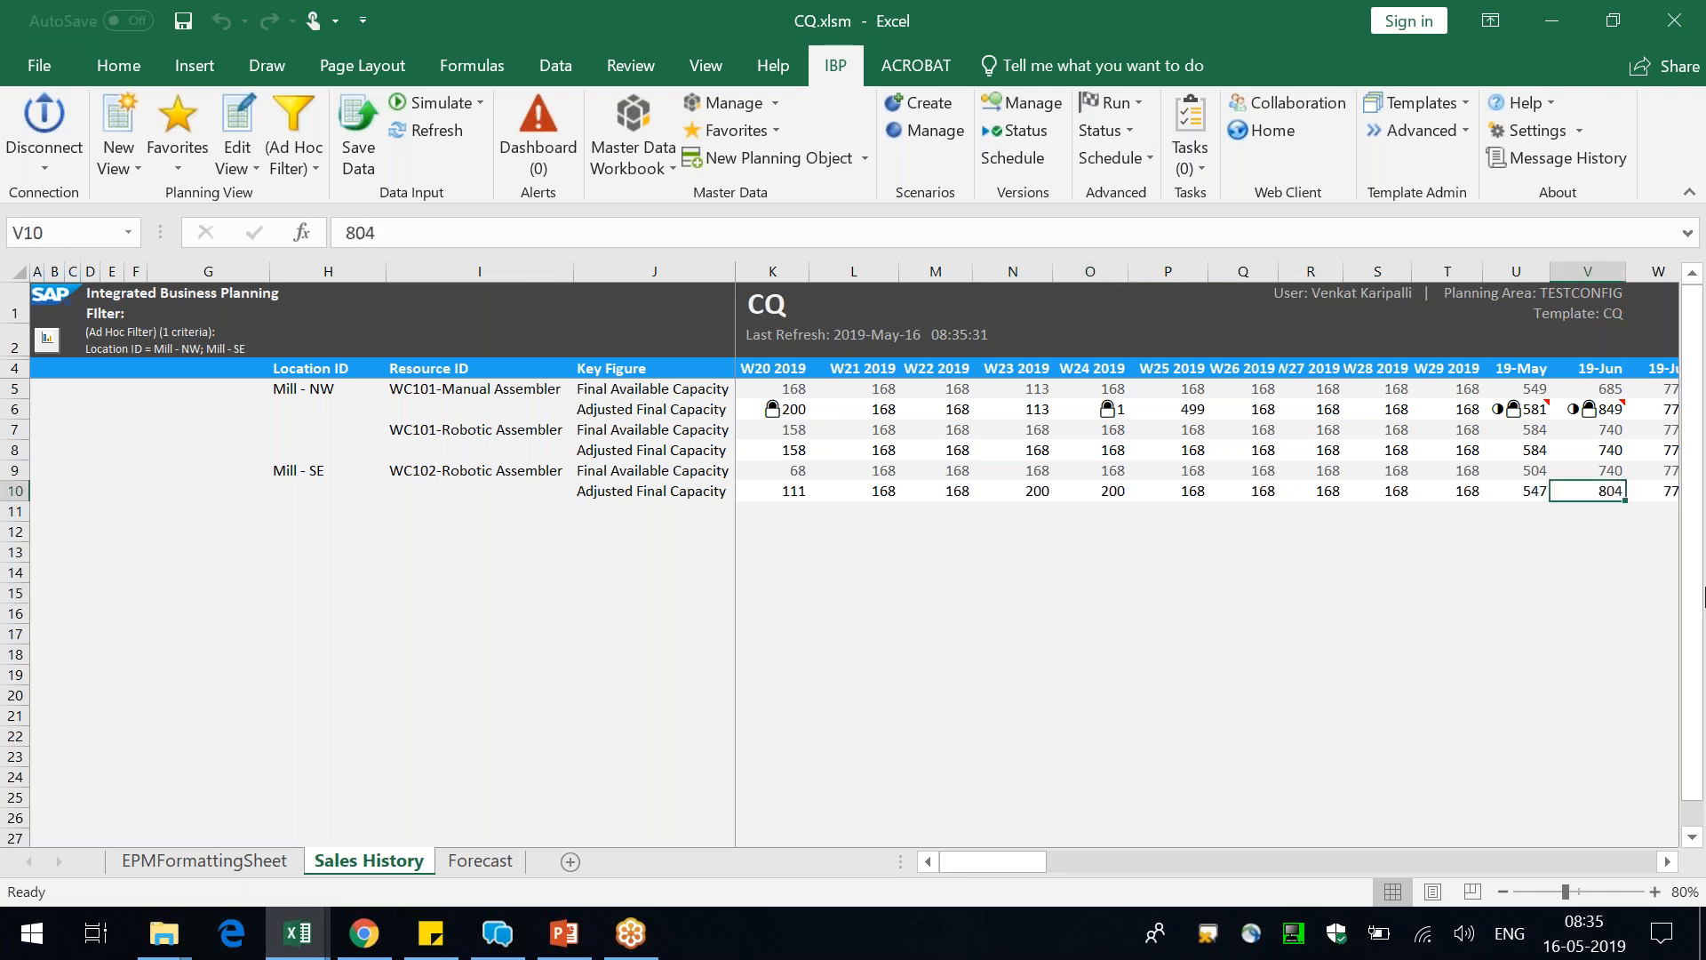
pyautogui.write('2,000')
pyautogui.press('Return')
pyautogui.click(358, 133)
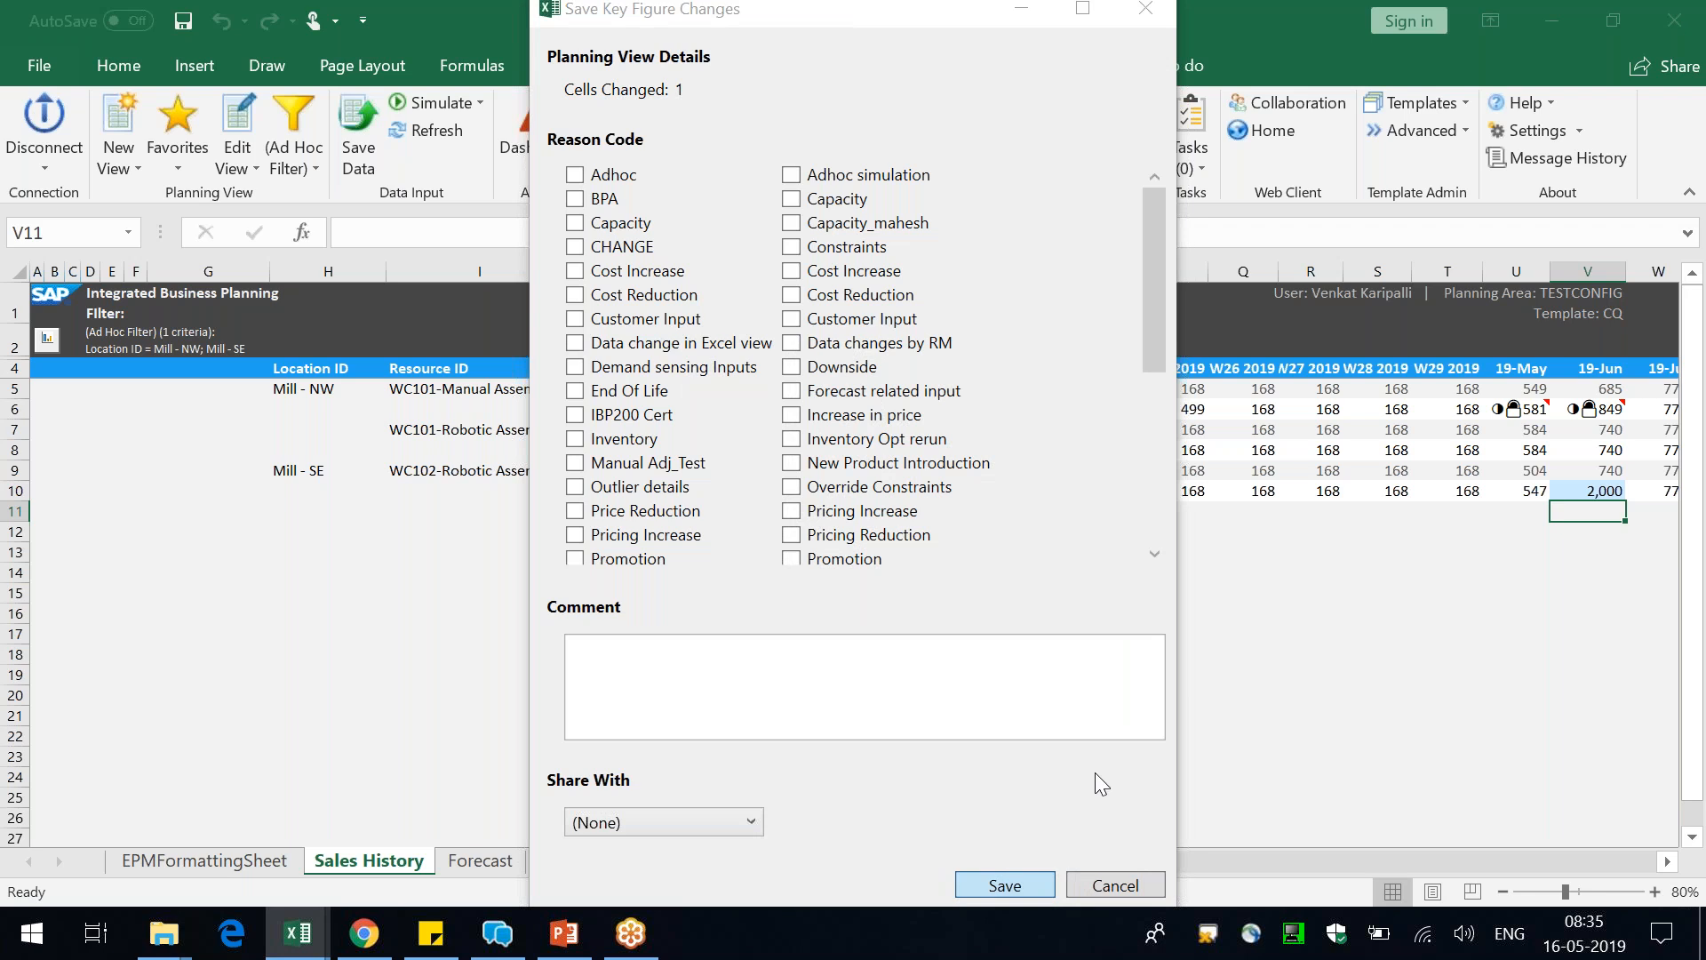
pyautogui.click(1004, 885)
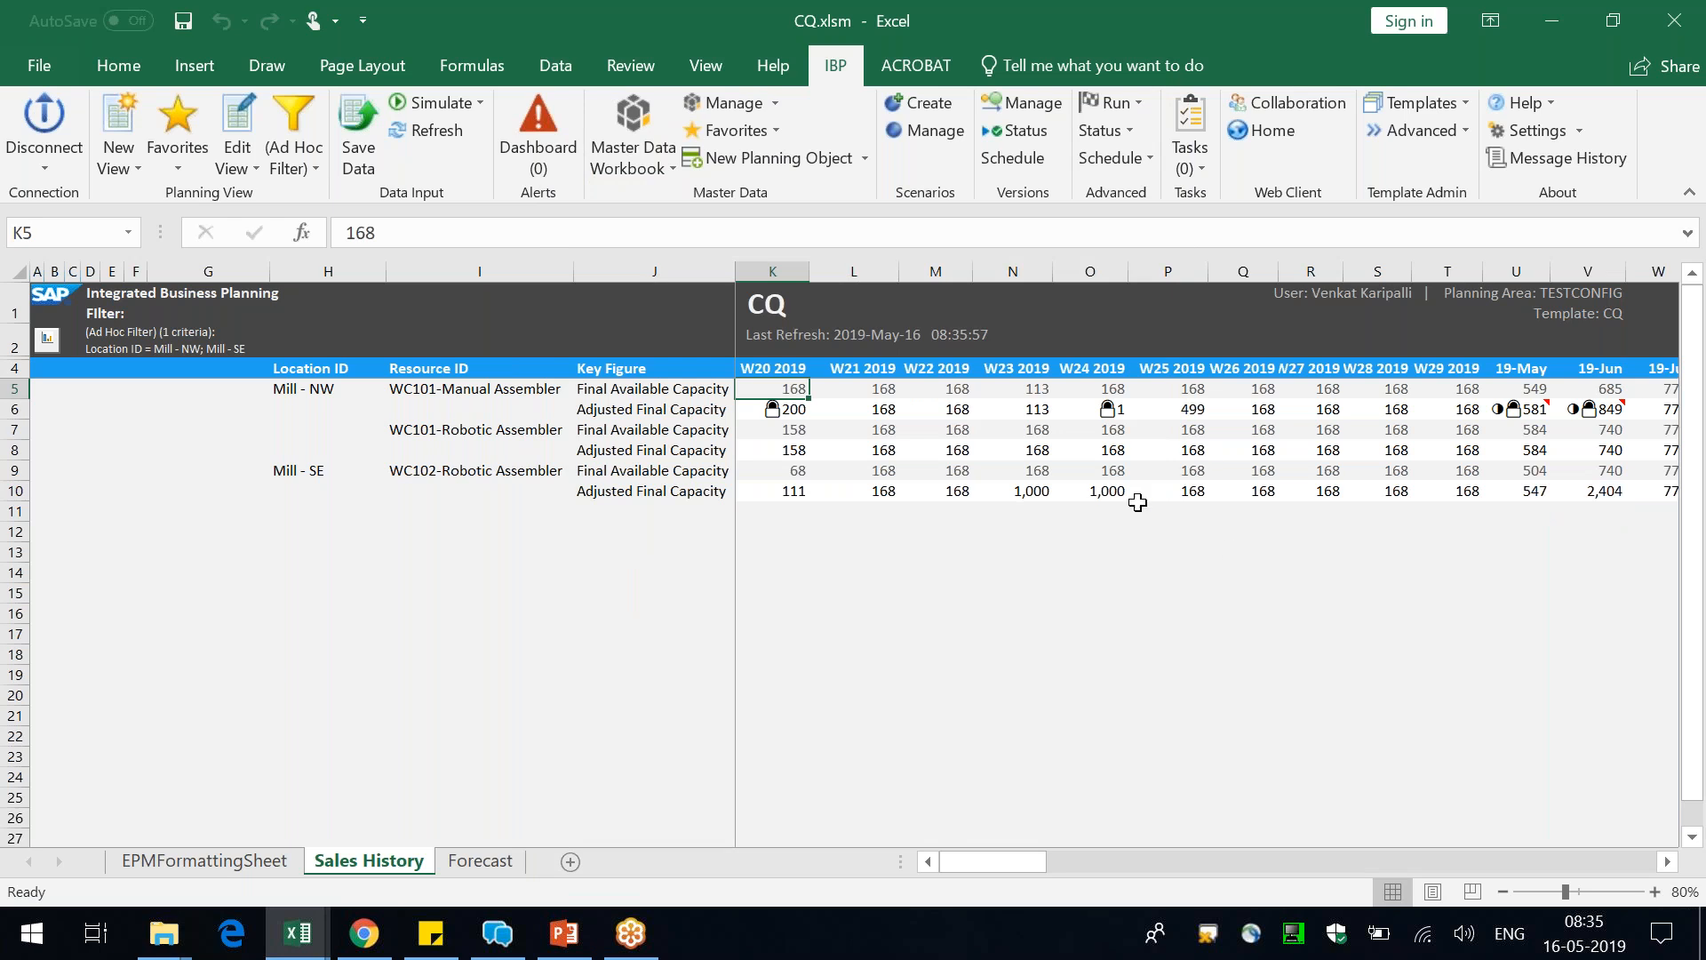
# Check how the June quantity was disaggregated into Mill - SE's W23 and W24 Adjusted Final Capacity
pyautogui.click(1033, 494)
pyautogui.moveTo(1087, 493); pyautogui.dragTo(1098, 494)
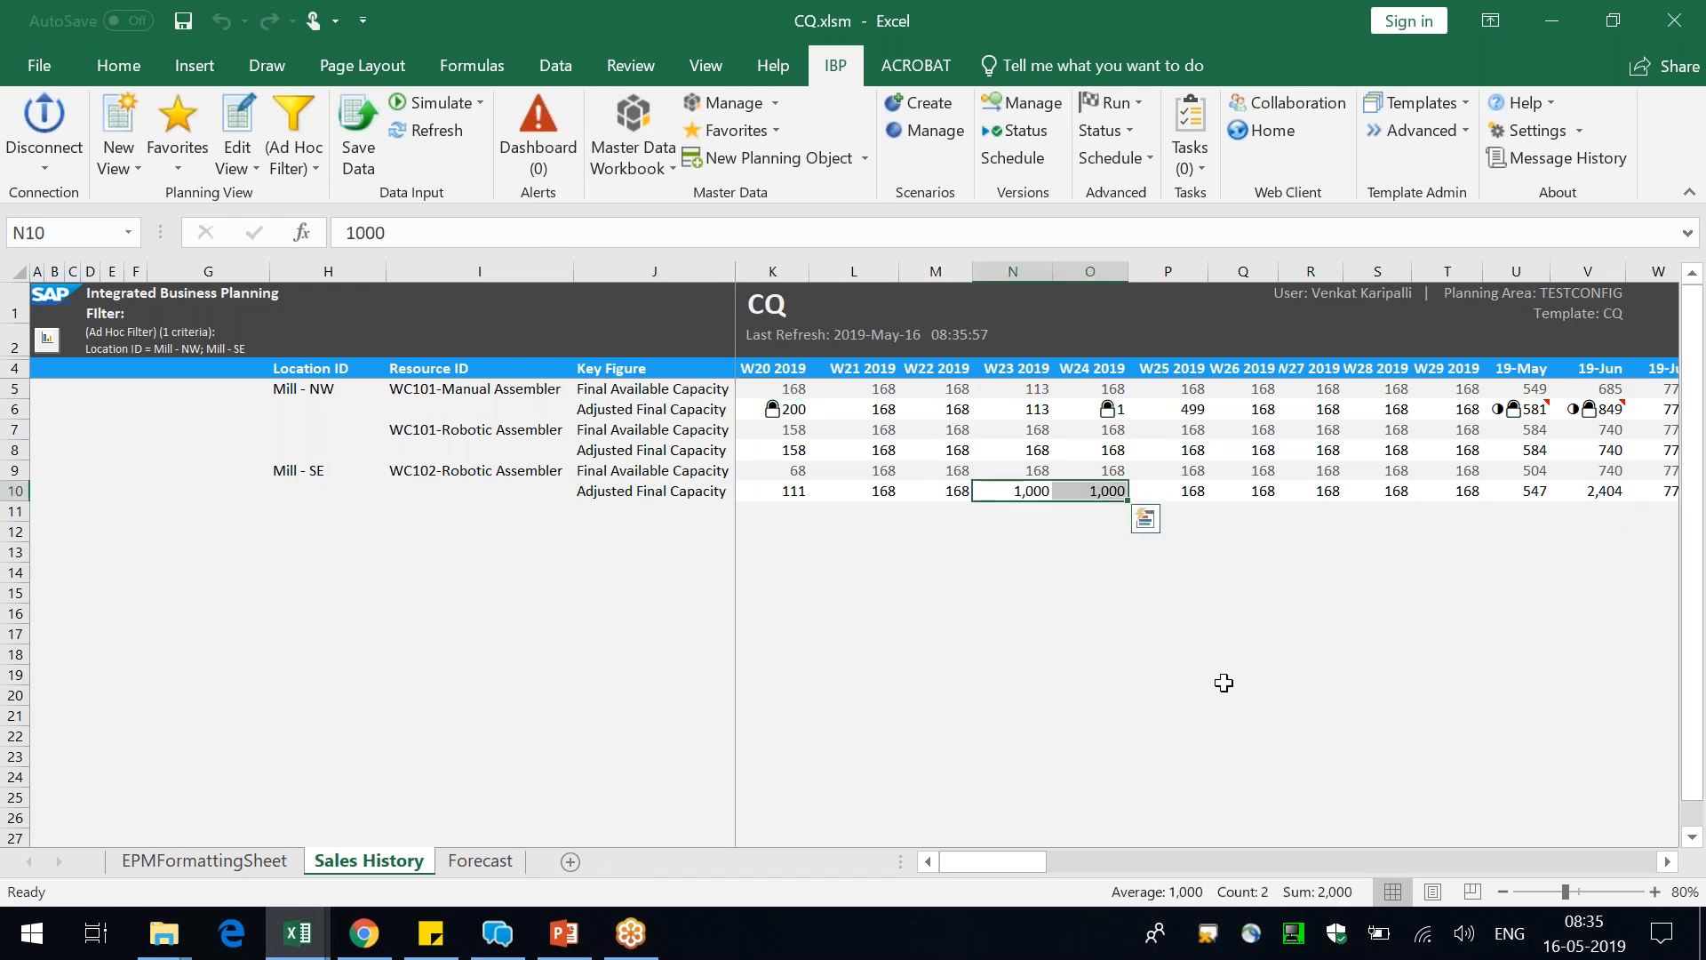
pyautogui.click(1223, 682)
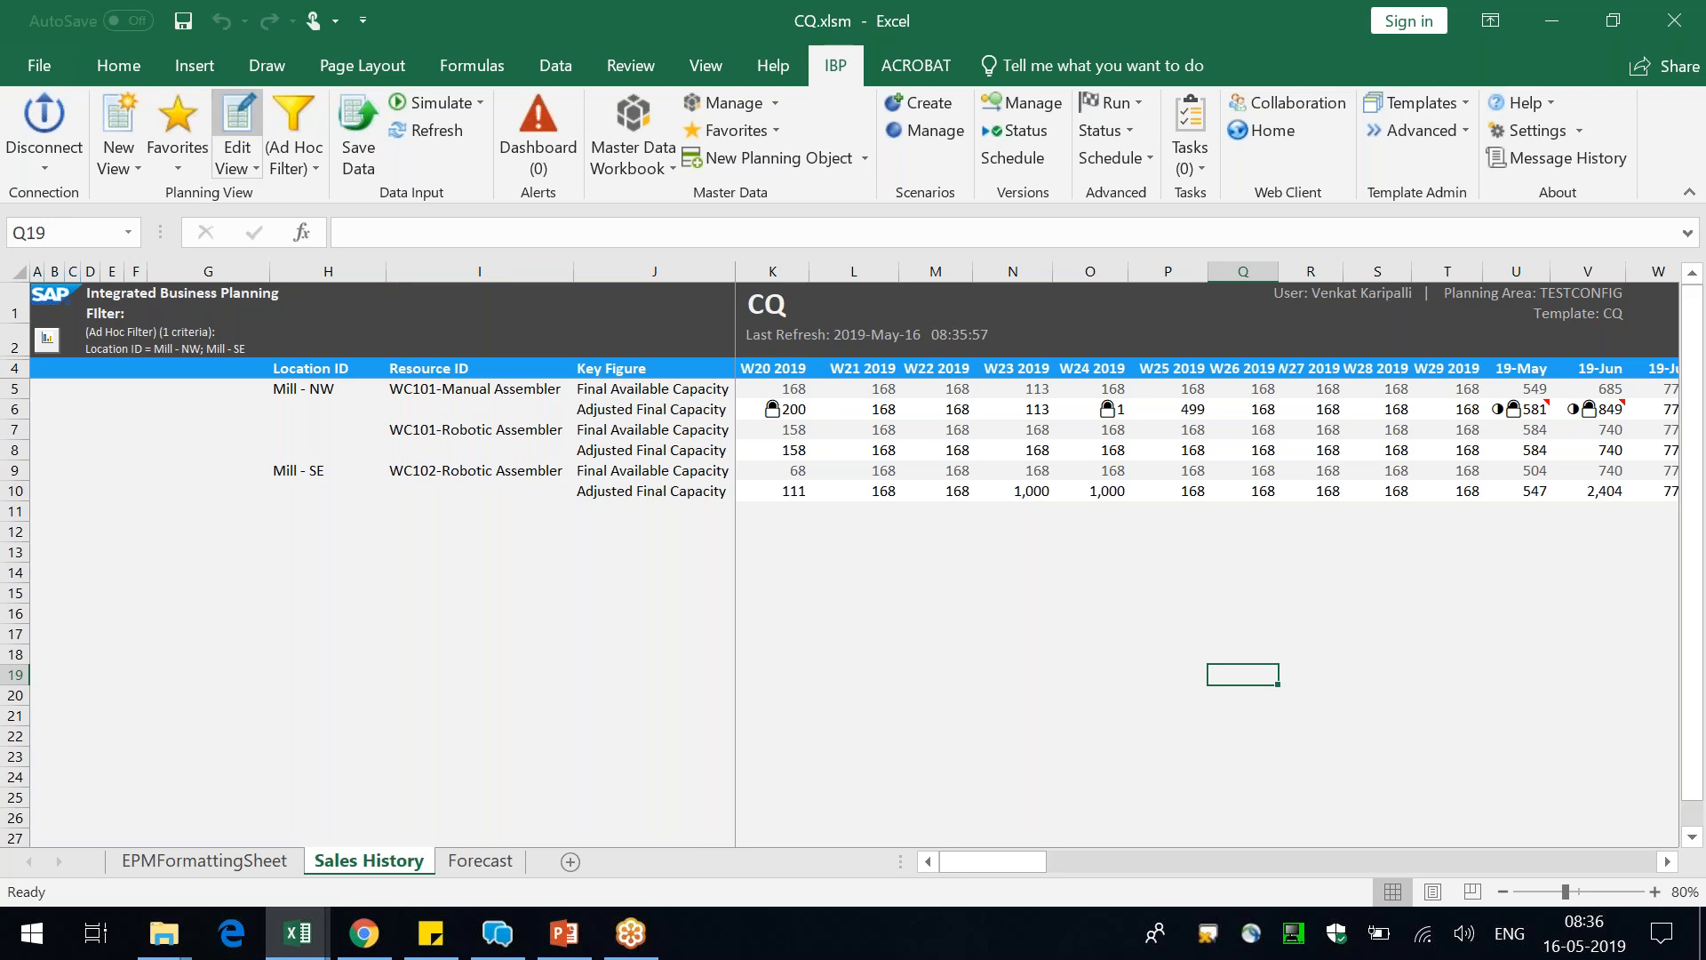
# Edit the planning view, check its available scenarios and add the Upside Version alongside the Base Version
pyautogui.click(232, 109)
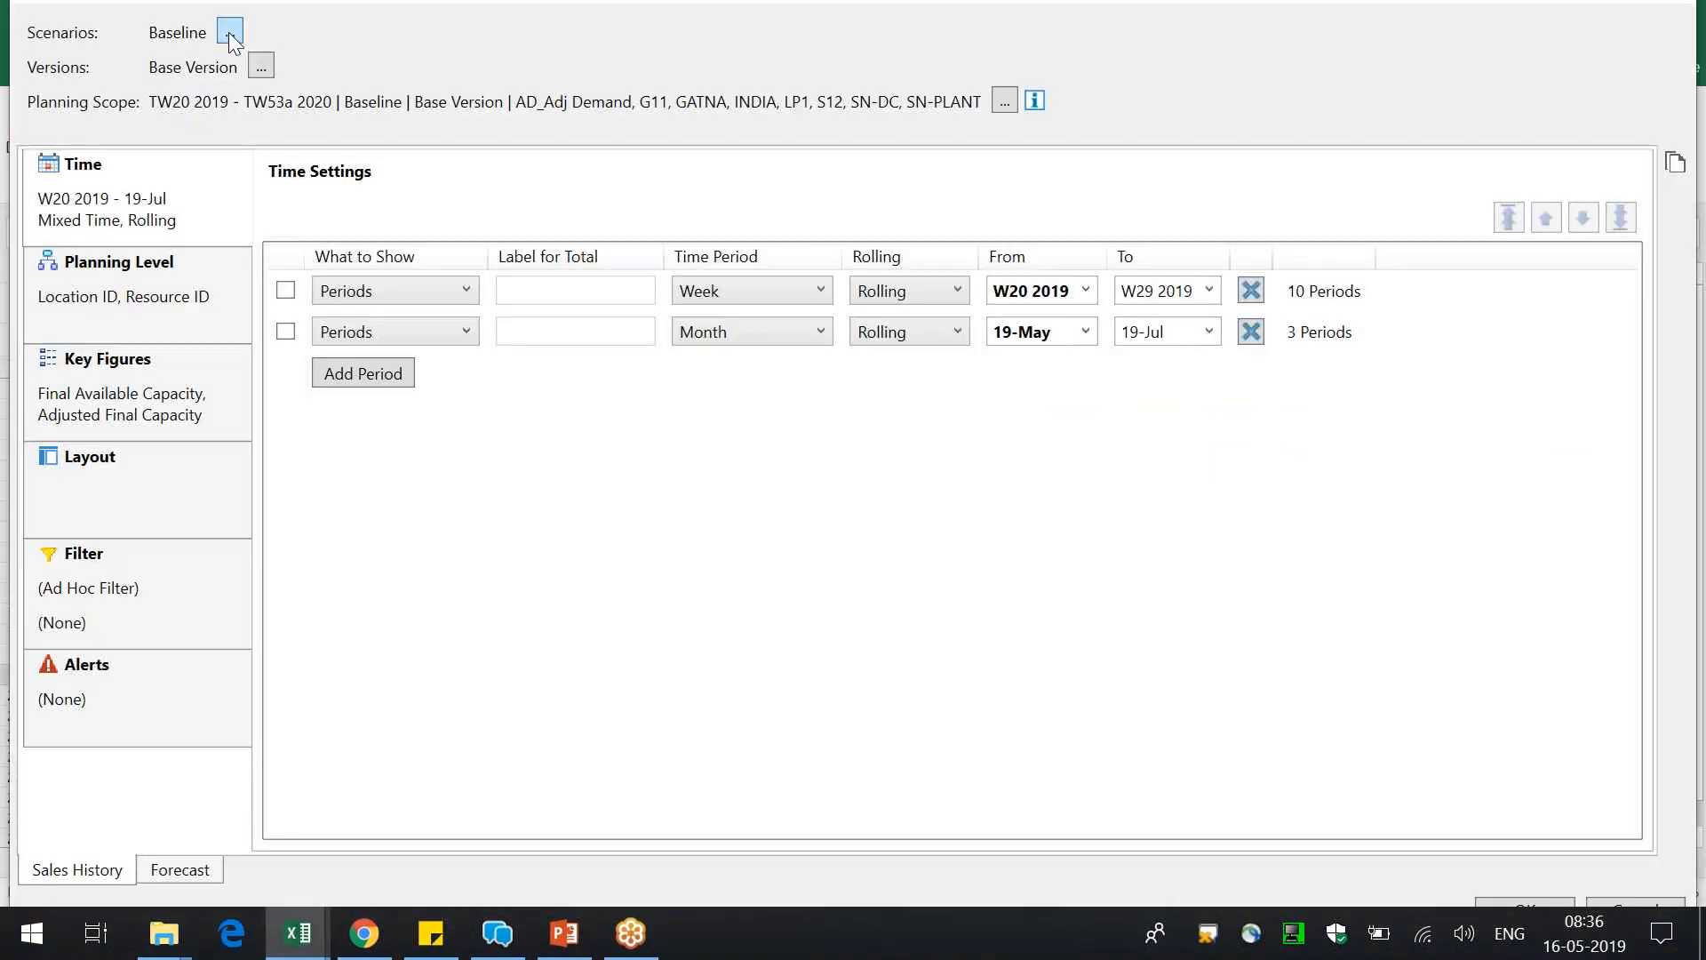
pyautogui.click(229, 32)
pyautogui.click(1014, 140)
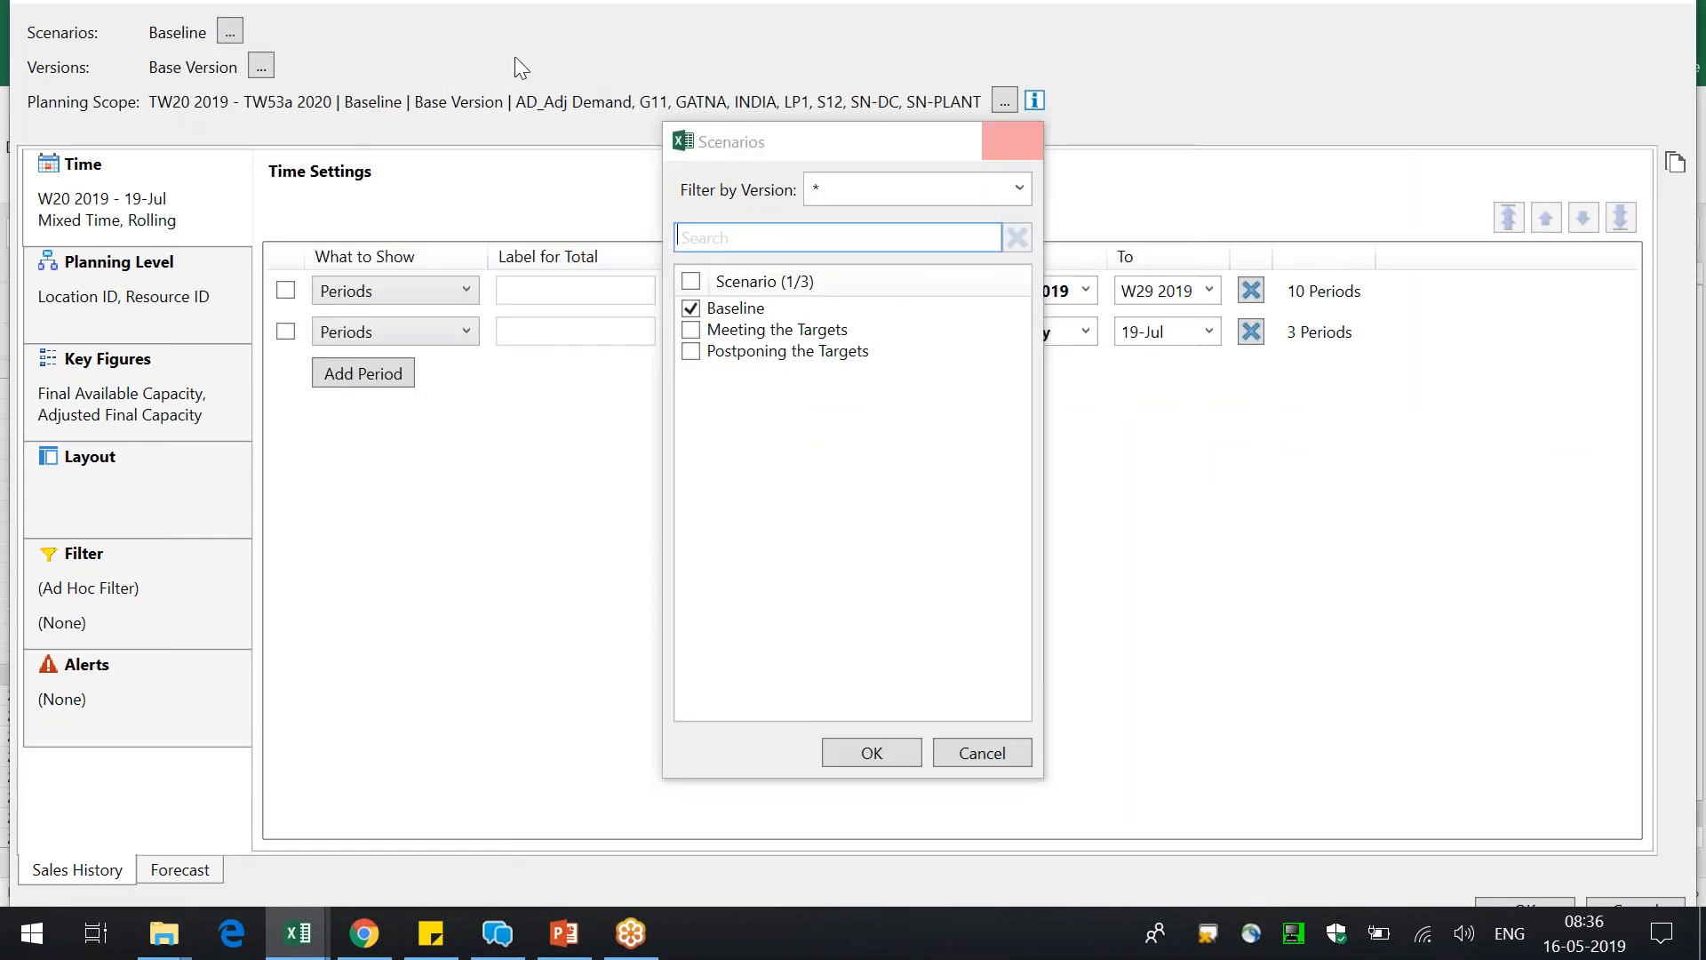
pyautogui.click(259, 66)
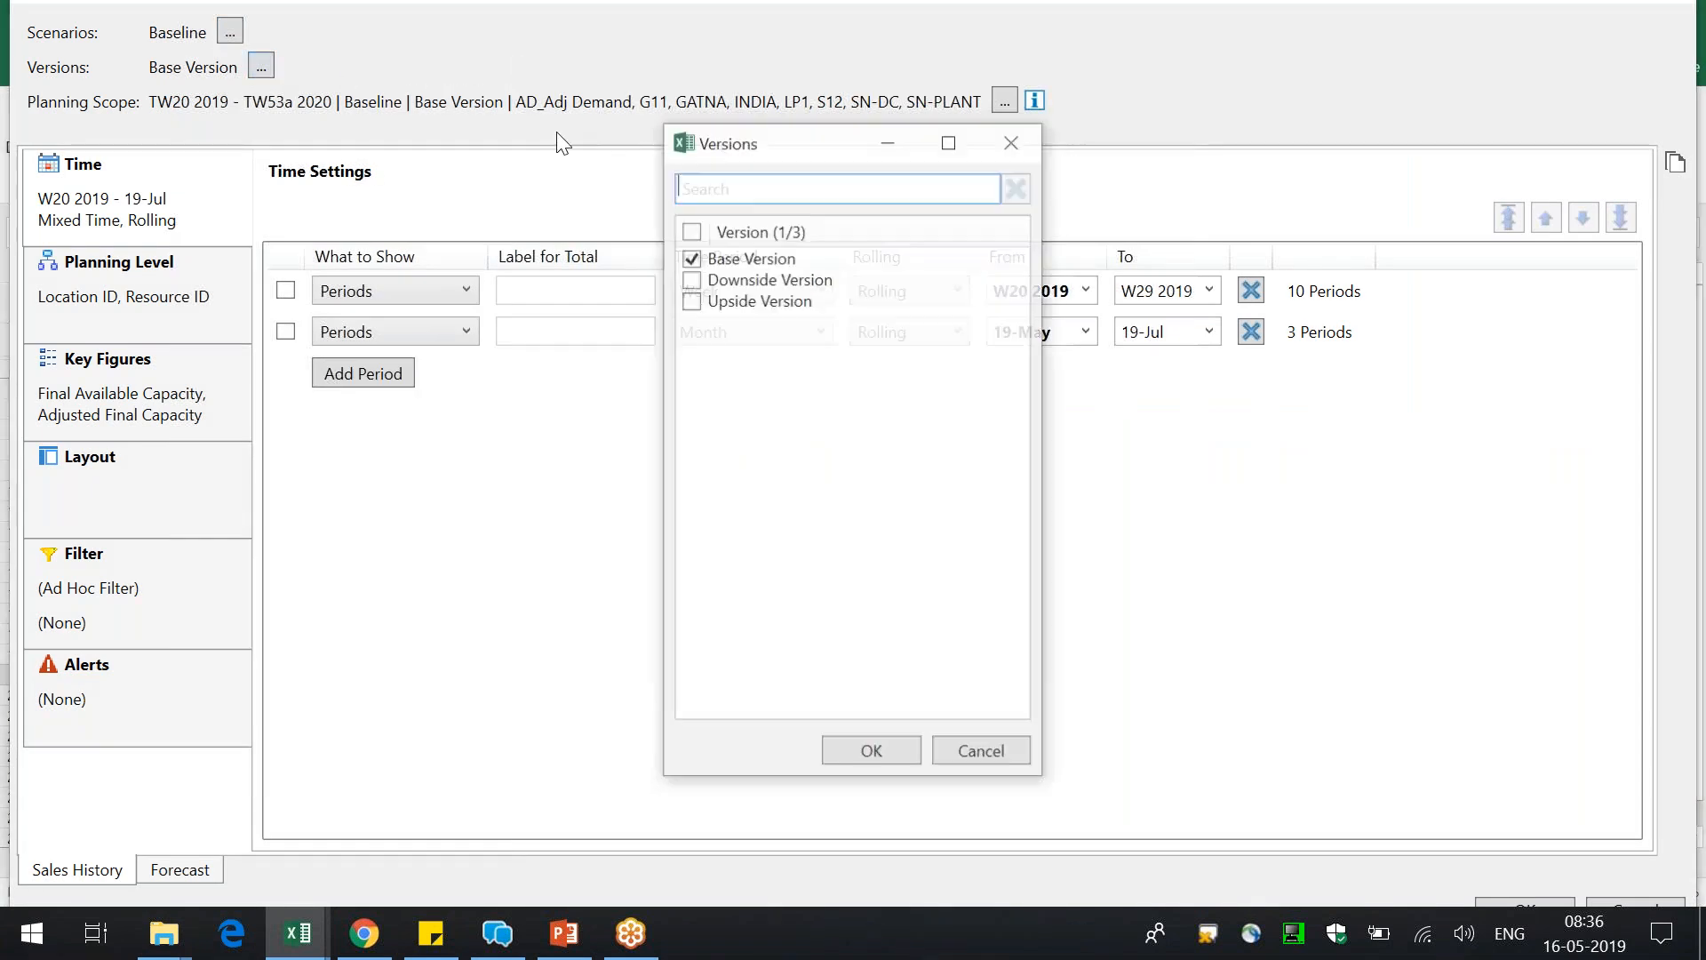
pyautogui.click(771, 302)
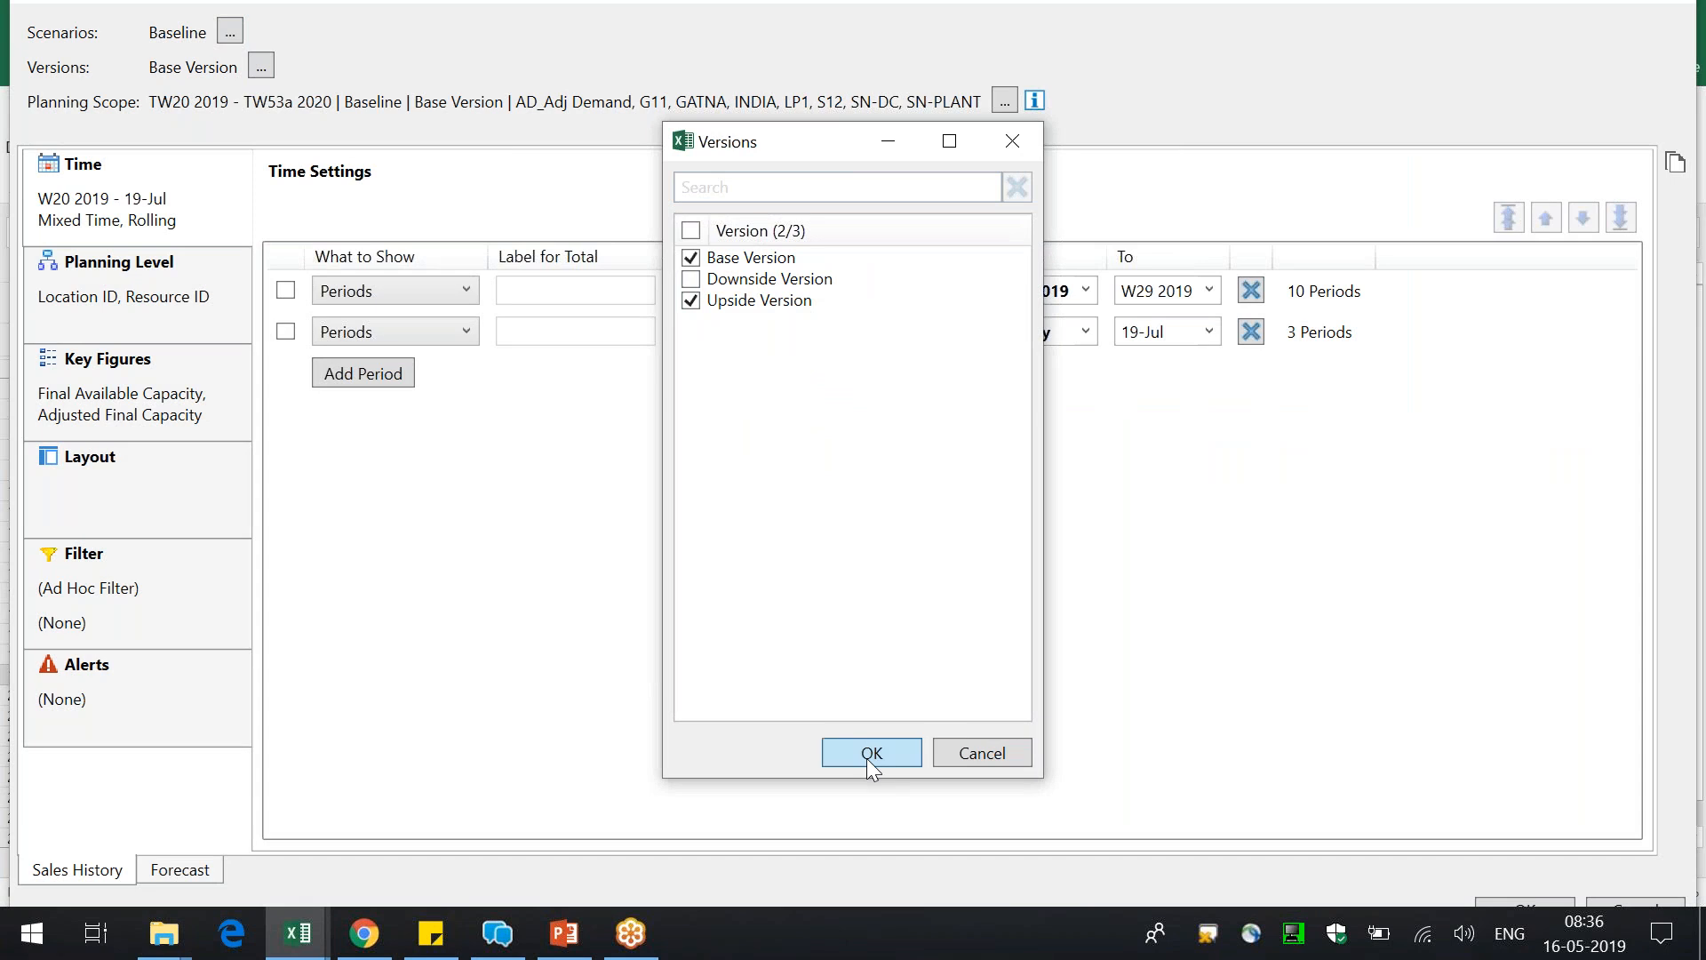
pyautogui.click(870, 753)
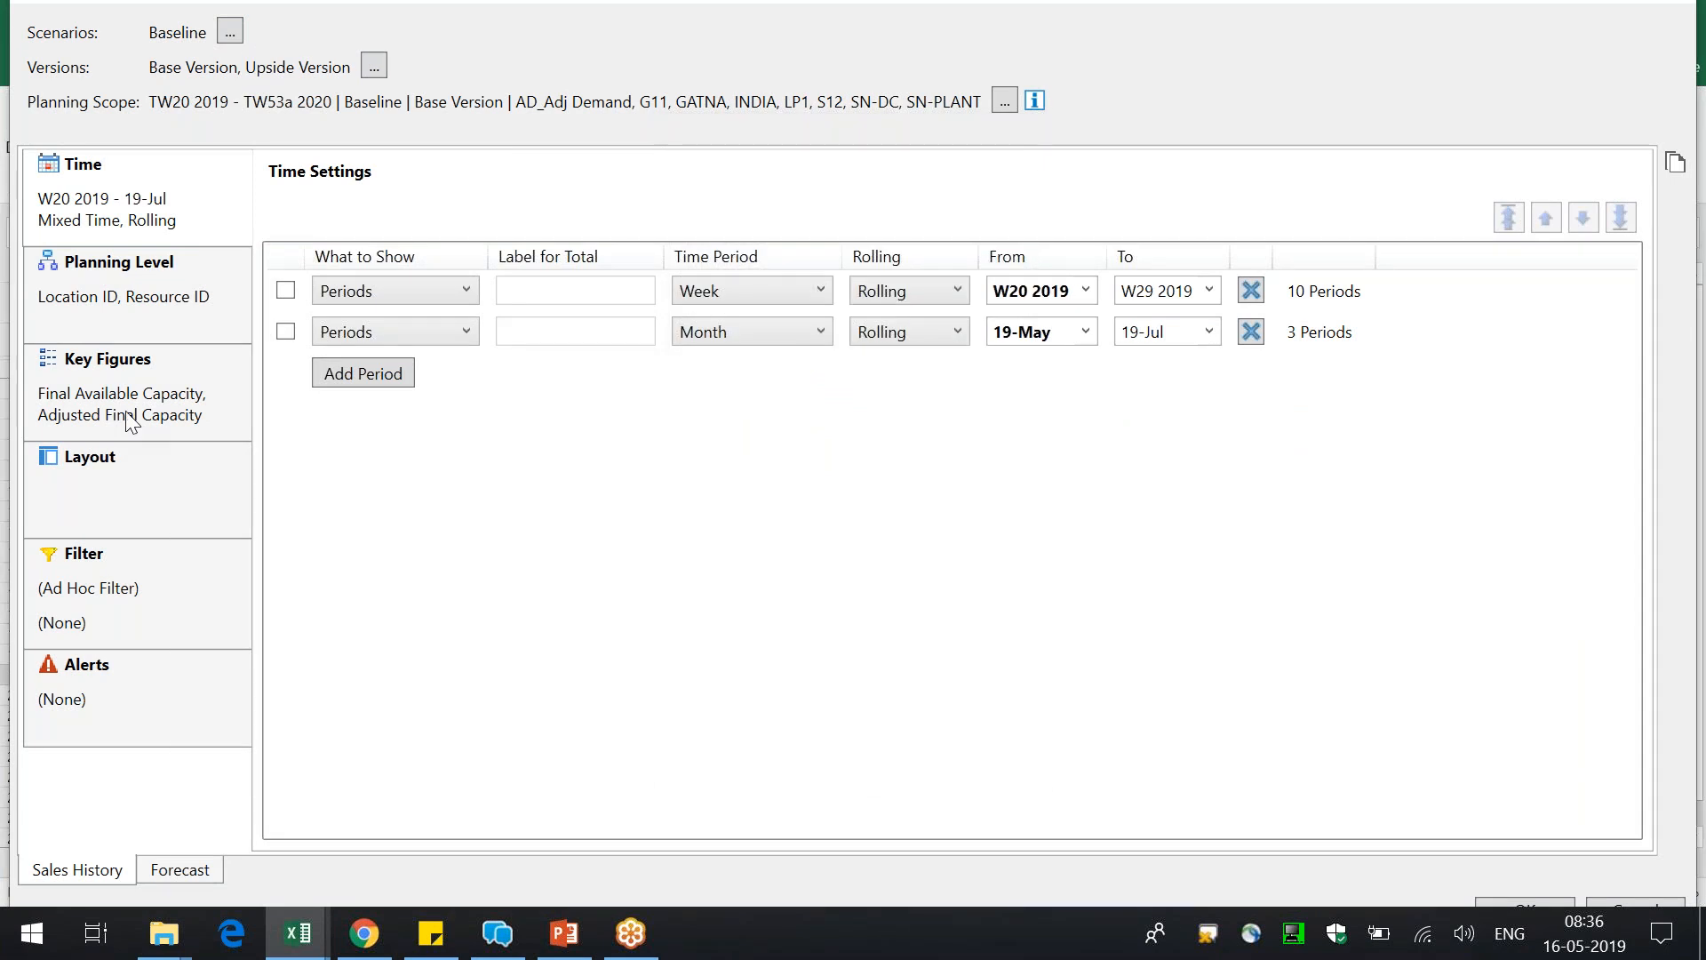
# Replace the view's selected key figures with Standard Capacity and apply the edited view despite the unfiltered Forecast sheet
pyautogui.click(131, 421)
pyautogui.click(1630, 254)
pyautogui.click(1630, 254)
pyautogui.click(721, 216)
pyautogui.write('stand')
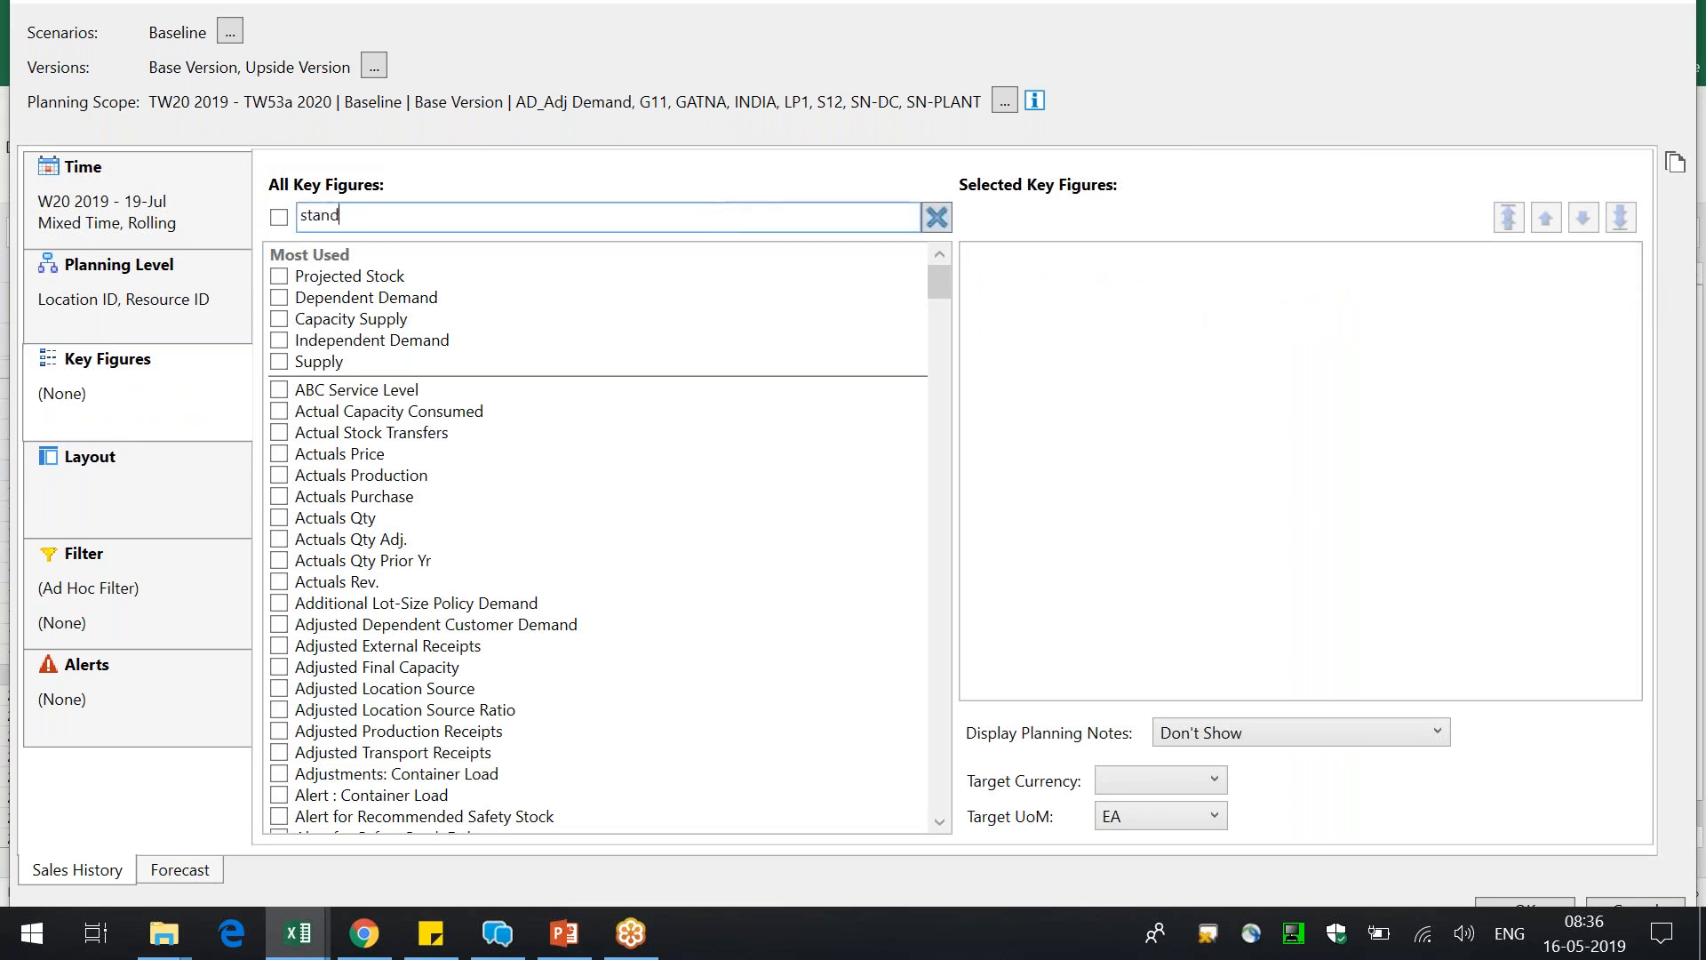
pyautogui.write('a')
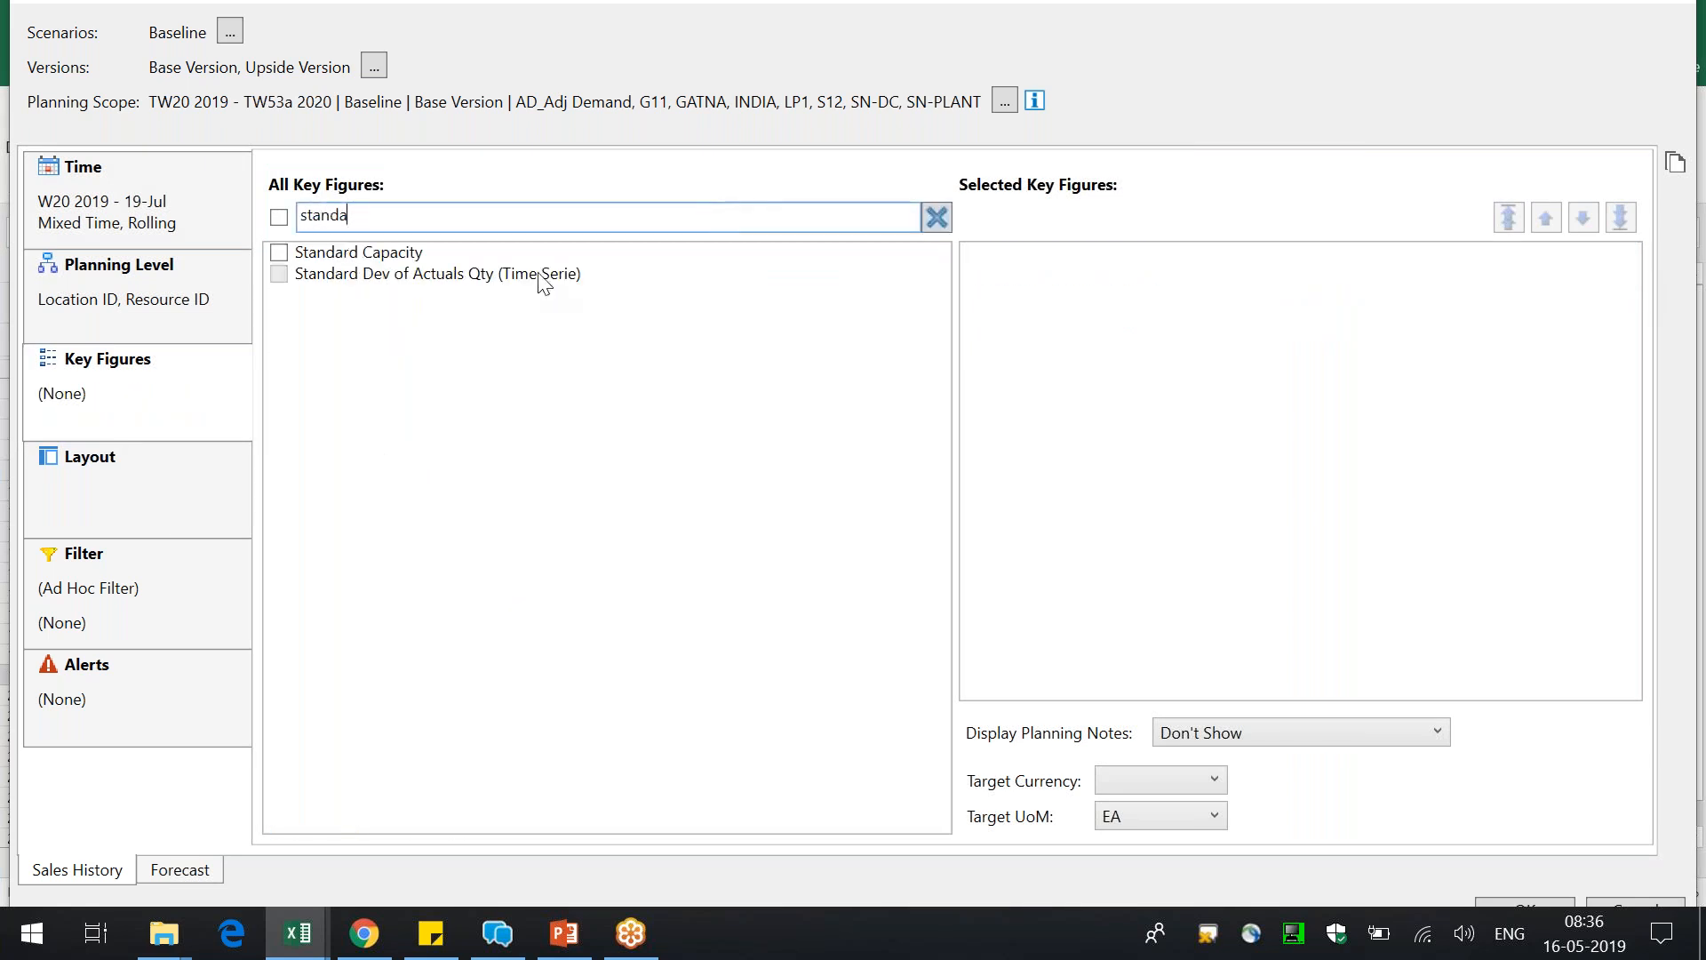
pyautogui.click(444, 253)
pyautogui.click(1533, 905)
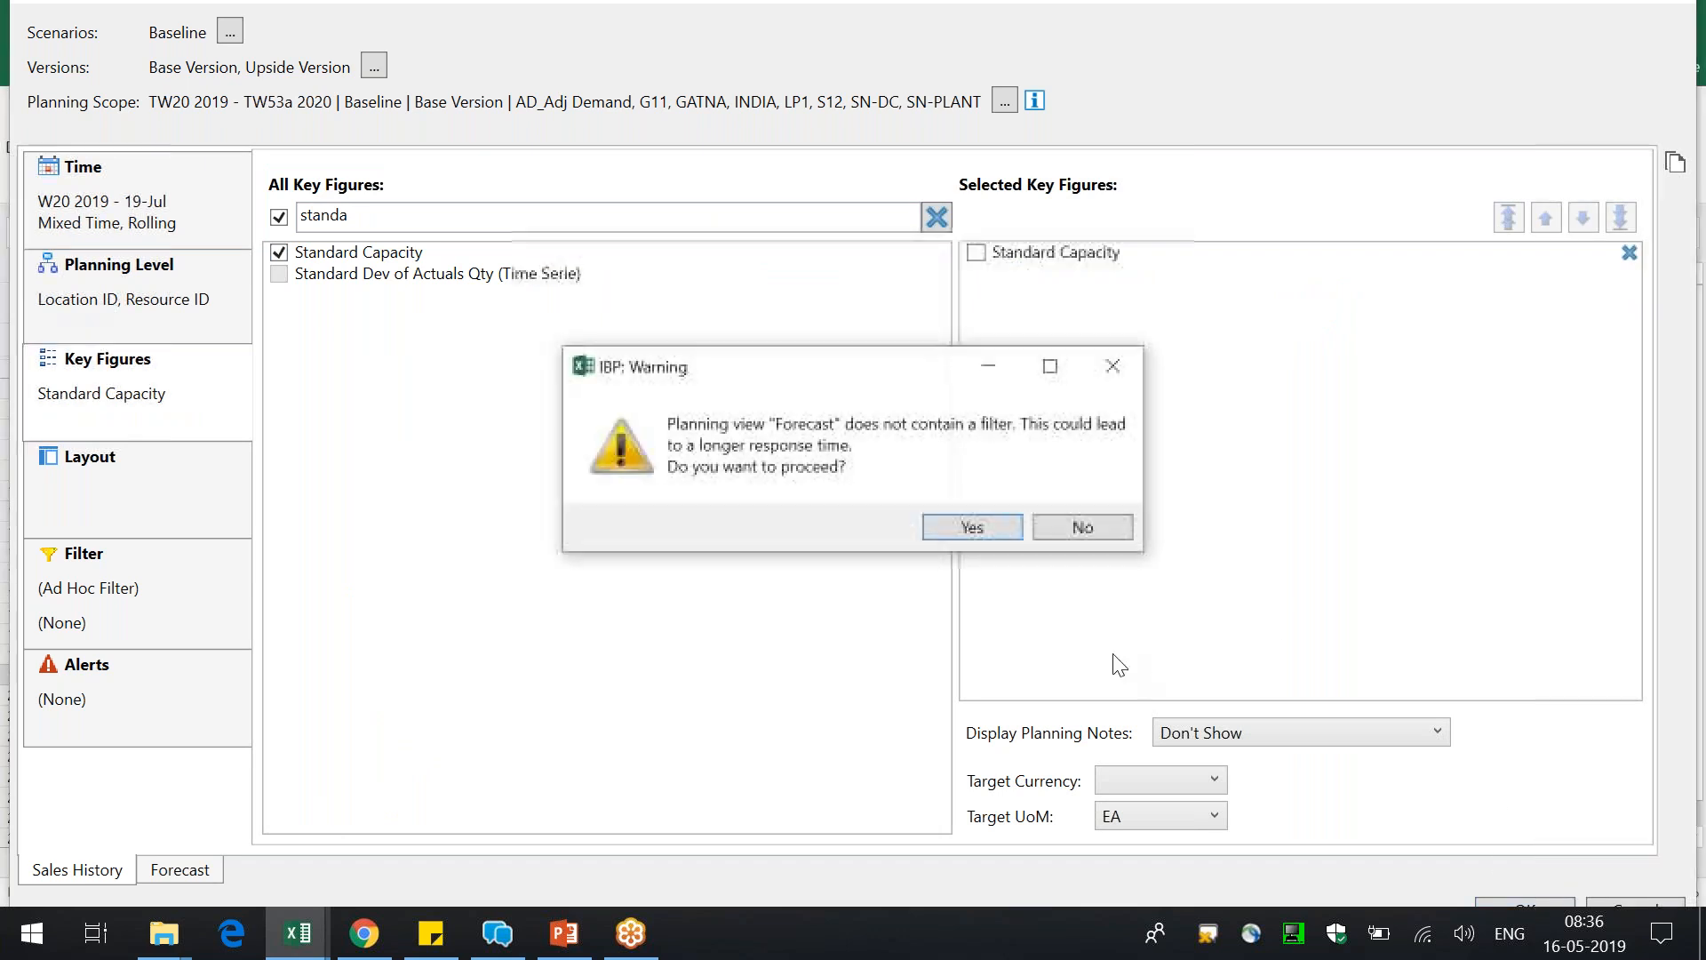
pyautogui.click(964, 527)
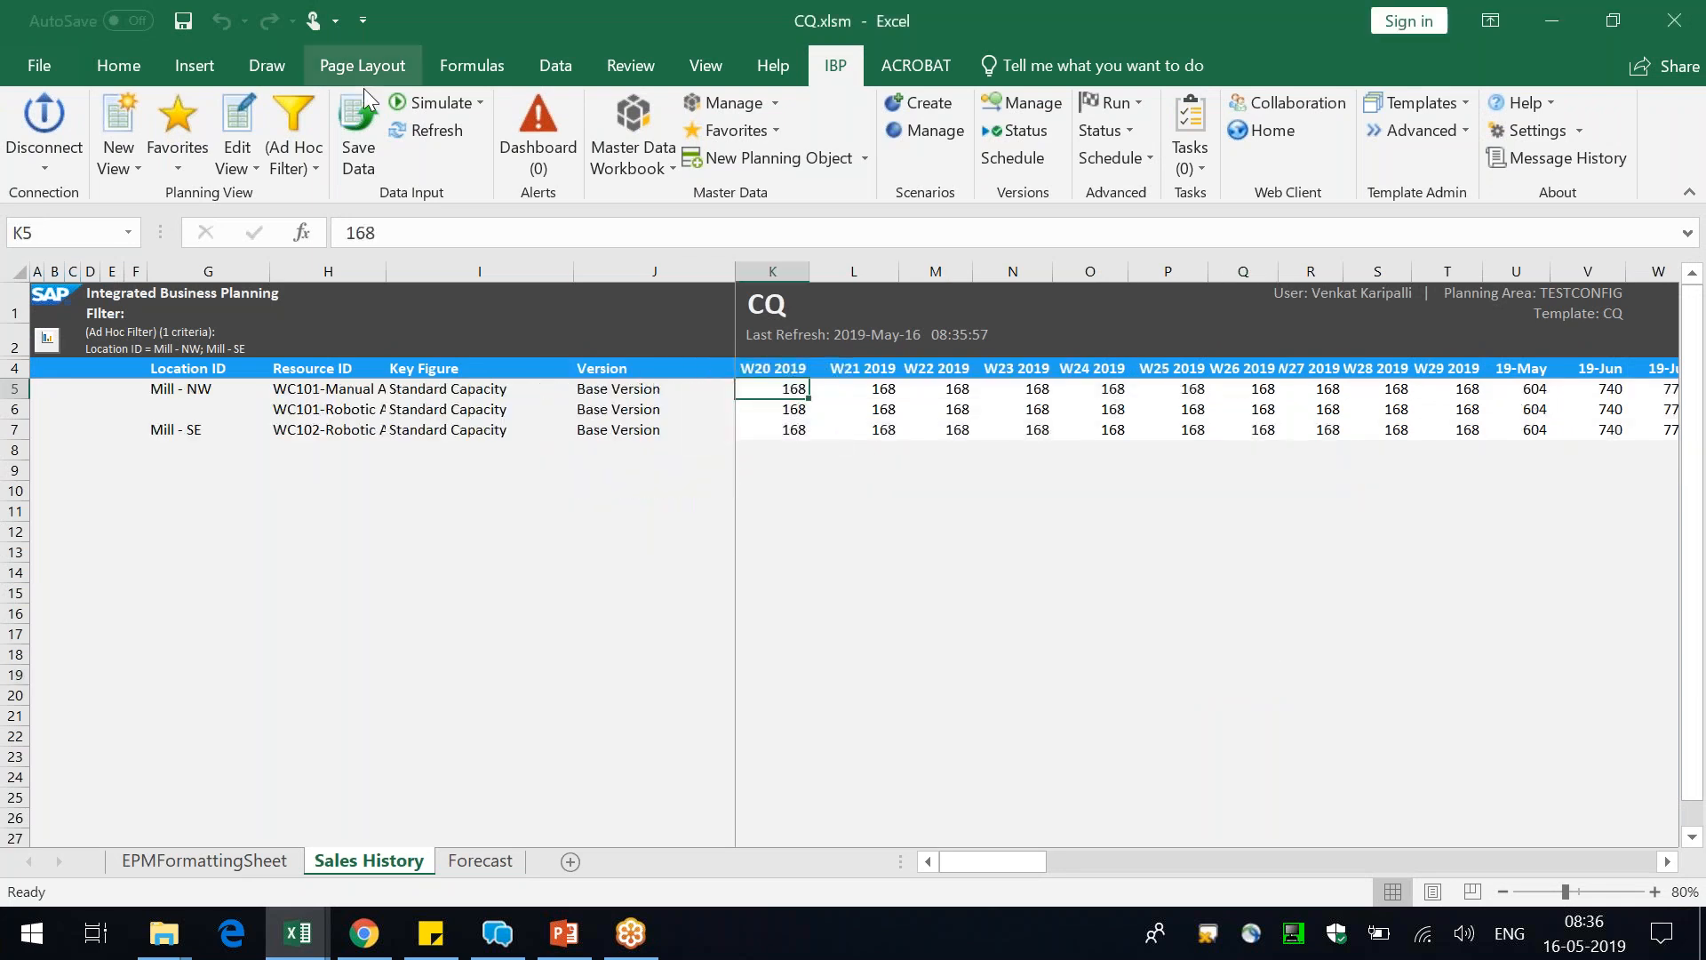
# Widen the Resource ID column to fit, inspect the Standard Capacity member formula for its key figure ID and switch to Chrome
pyautogui.doubleClick(386, 272)
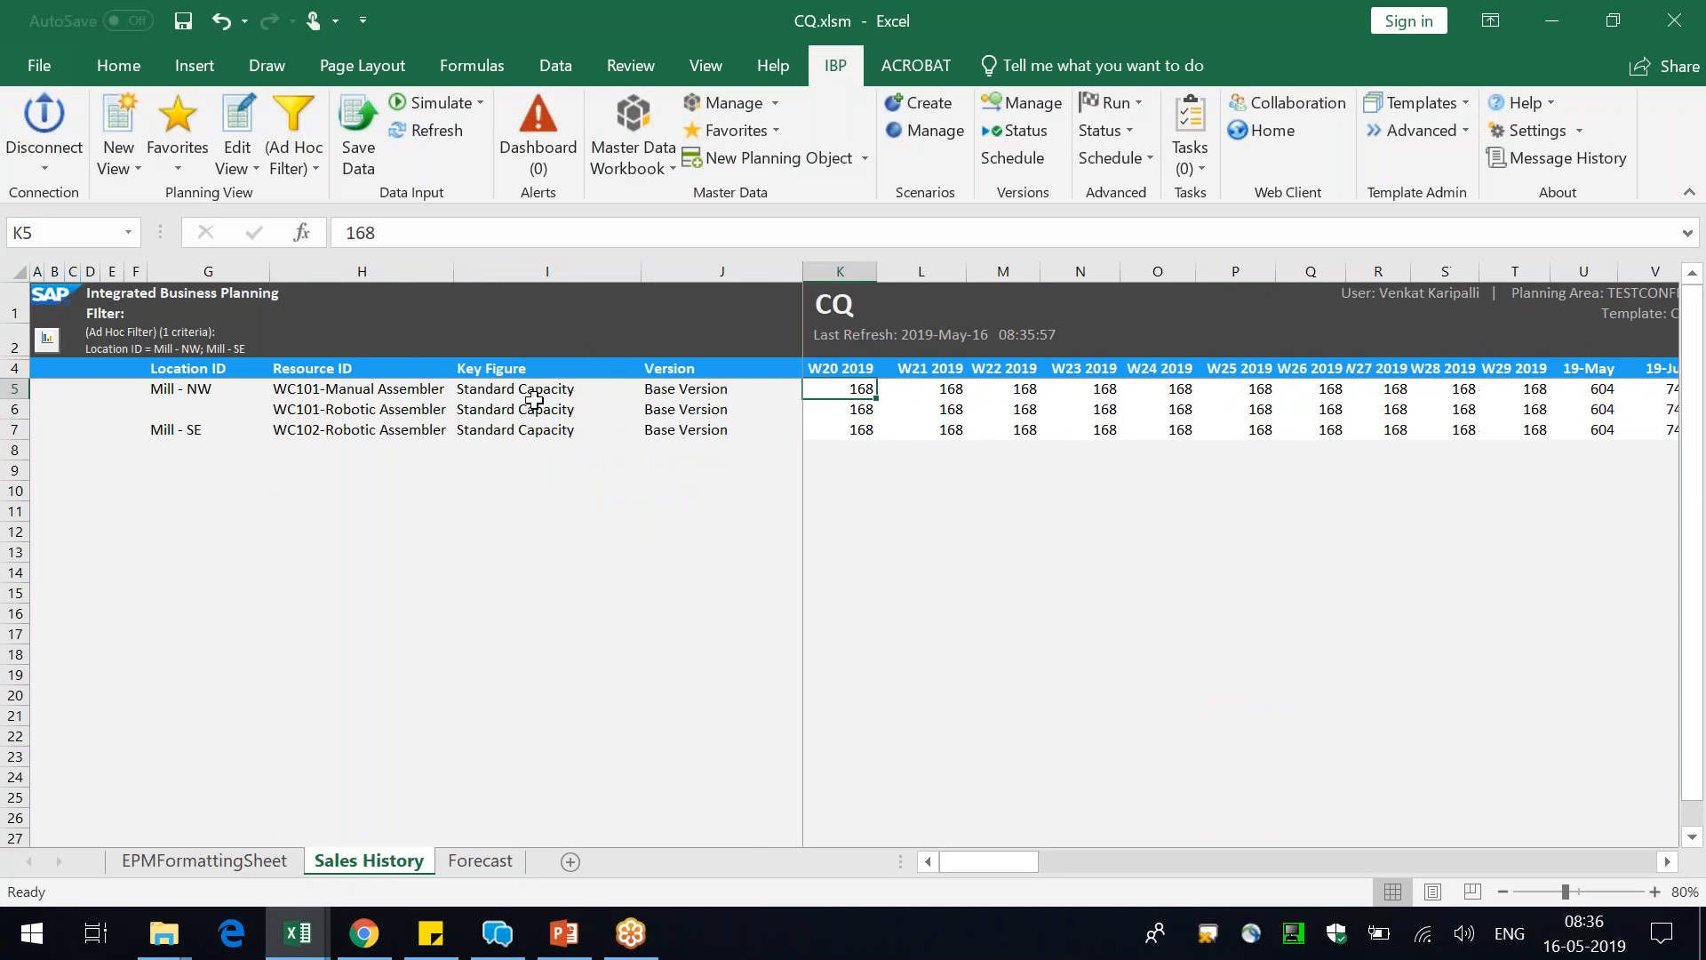
pyautogui.click(534, 401)
pyautogui.click(689, 387)
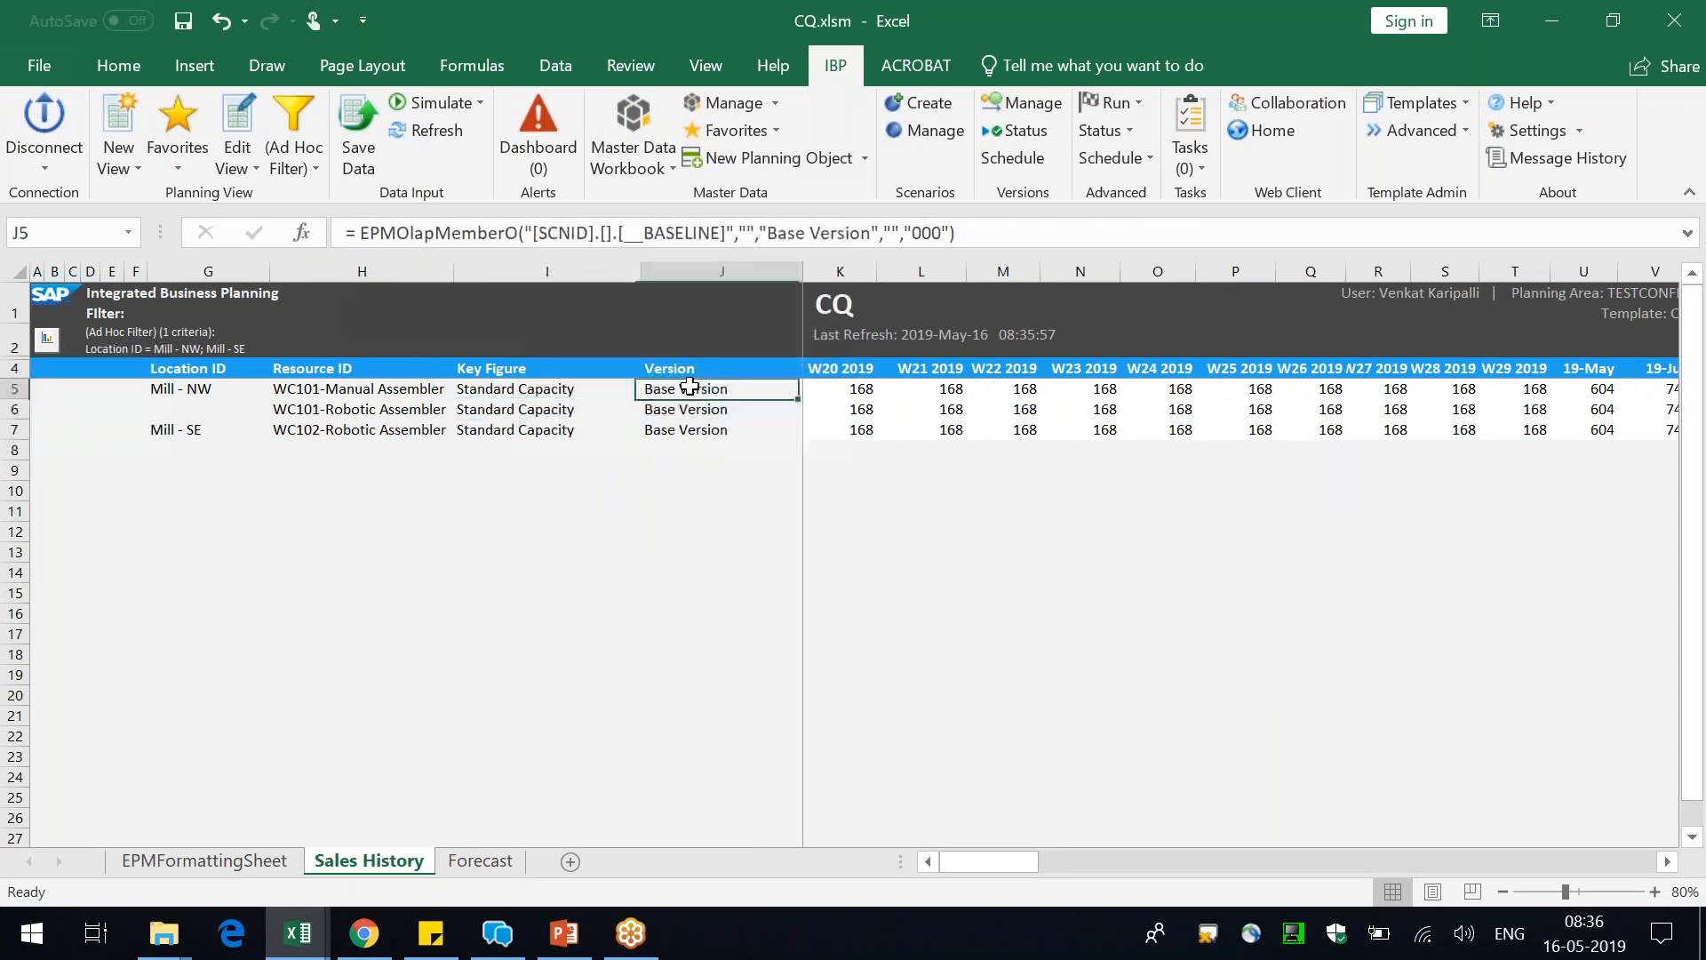
pyautogui.click(511, 393)
pyautogui.moveTo(689, 235); pyautogui.dragTo(959, 237)
pyautogui.click(366, 941)
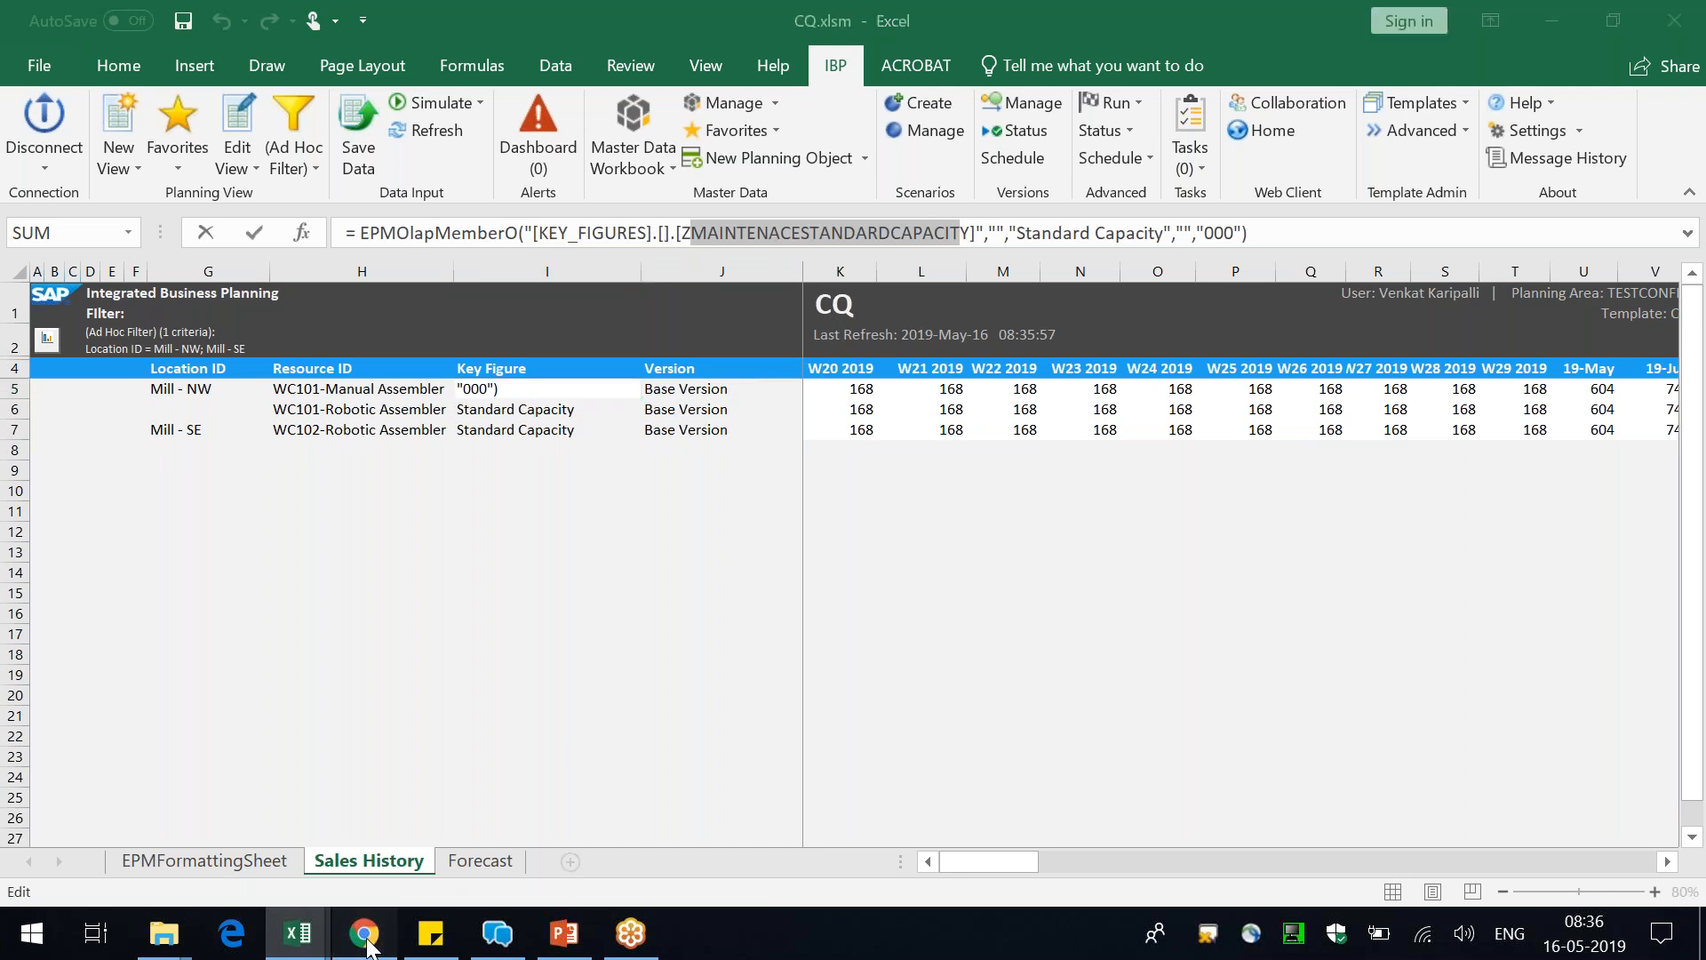
# In the Versions configuration, leave the AOP version without saving its changes and switch the planning area to TESTCONFIG
pyautogui.click(232, 24)
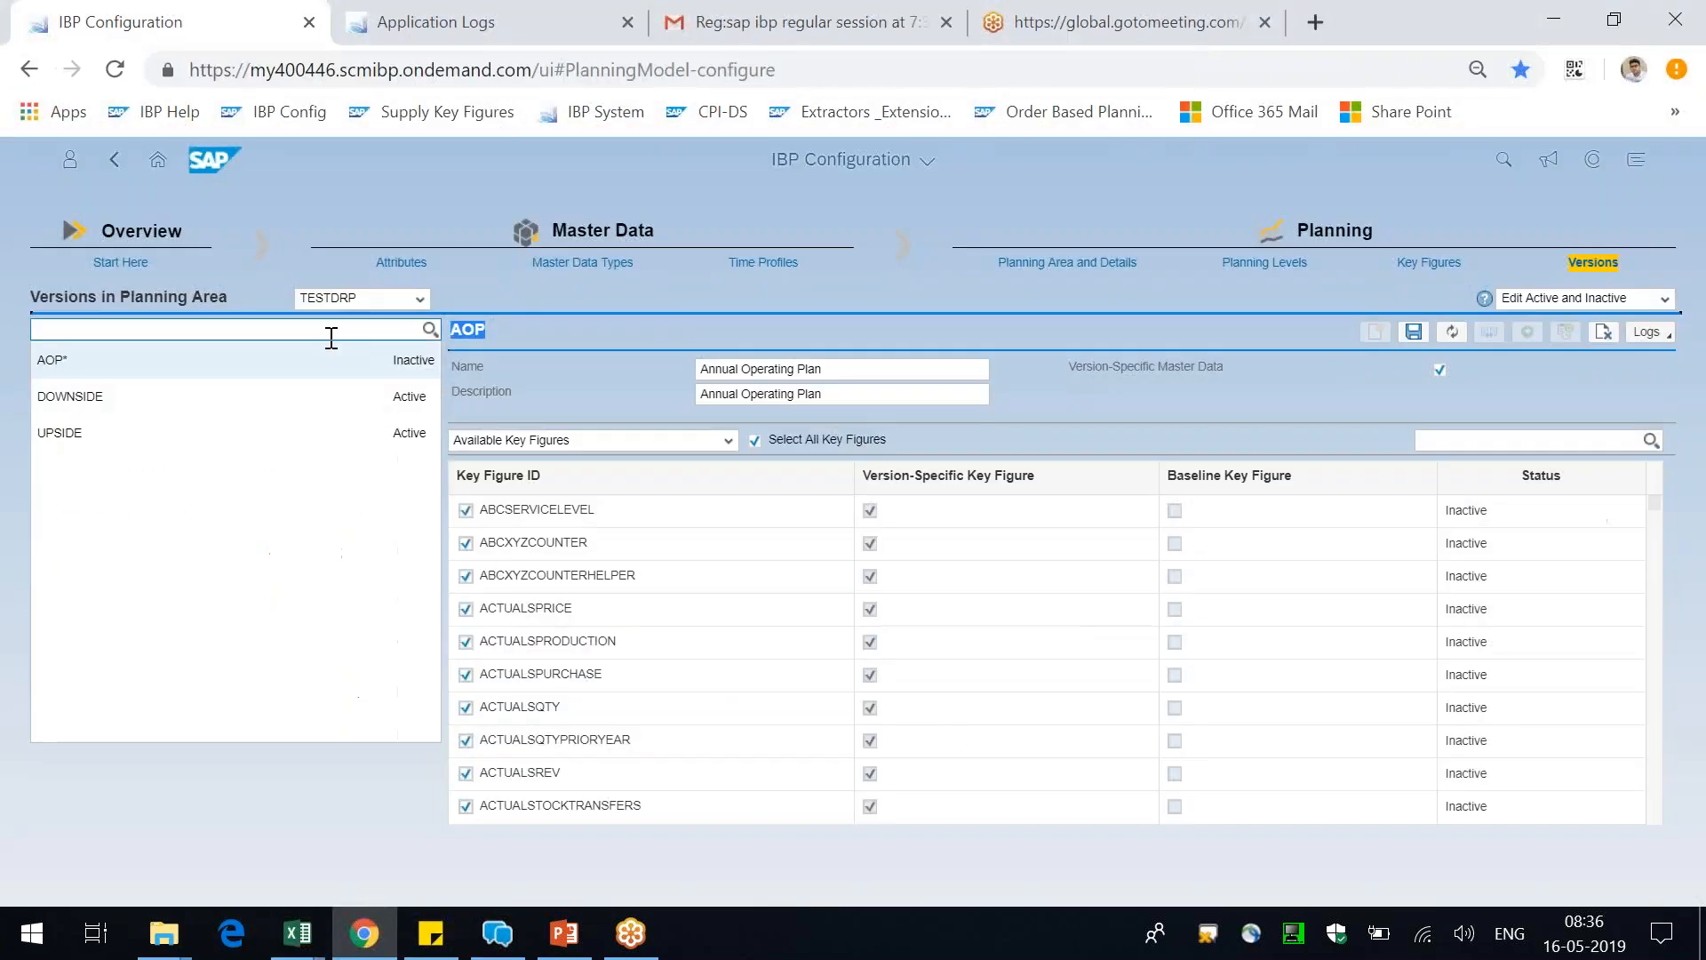
pyautogui.click(253, 407)
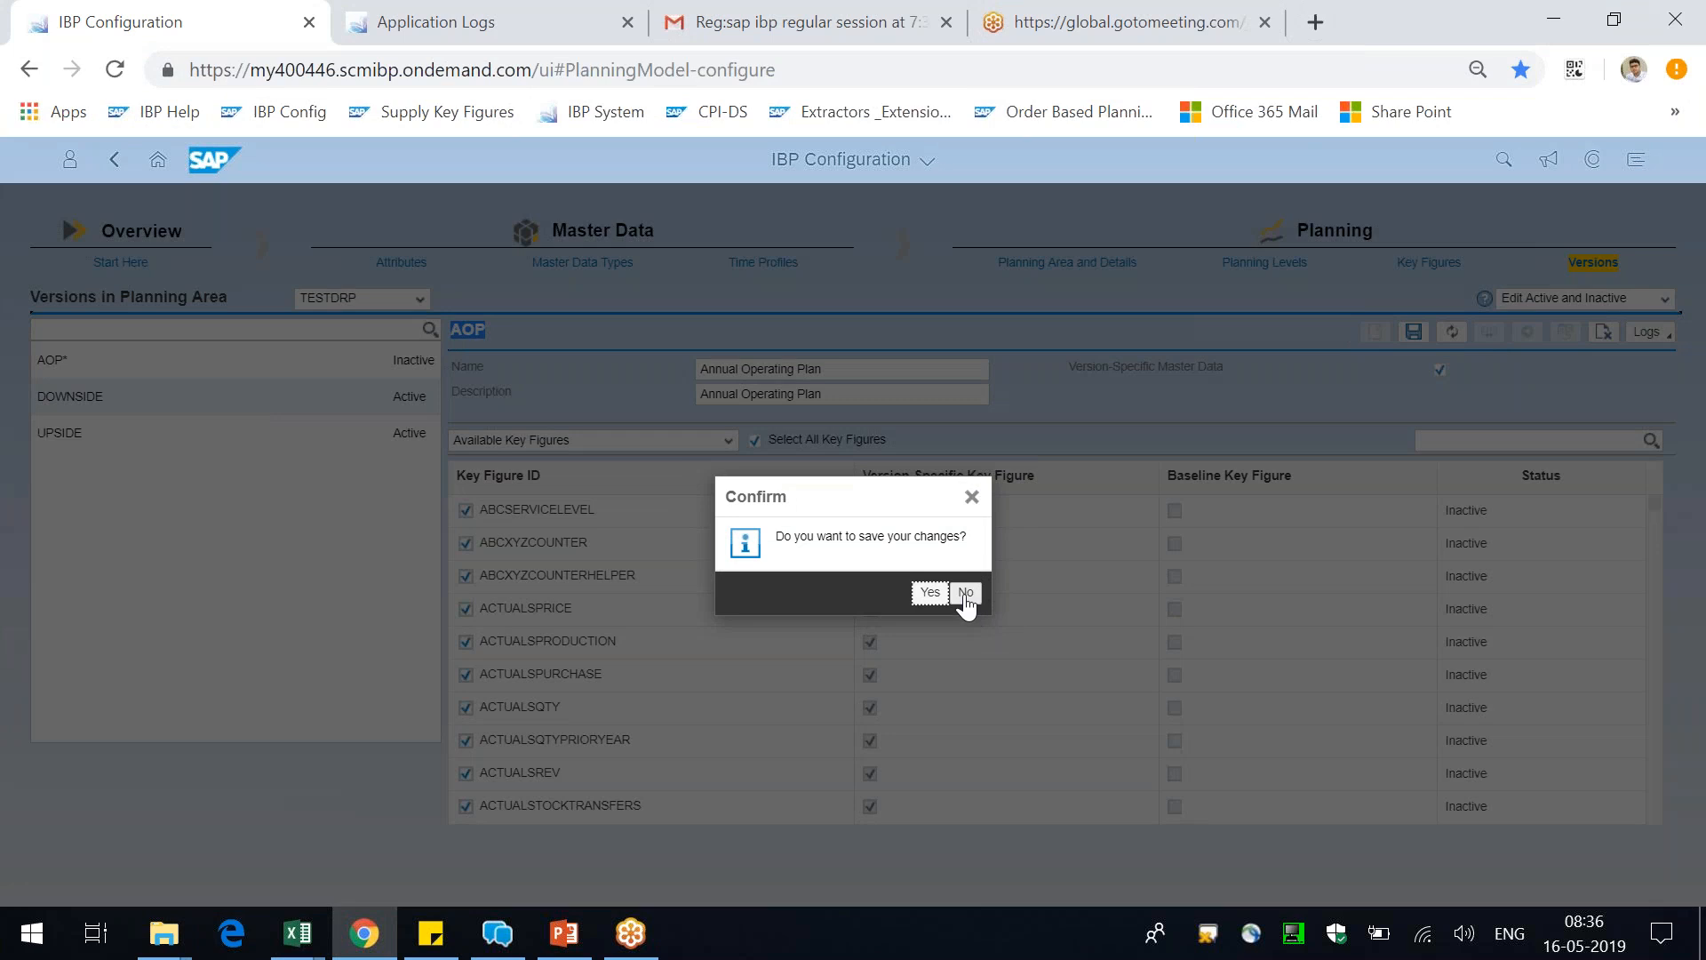
pyautogui.click(972, 496)
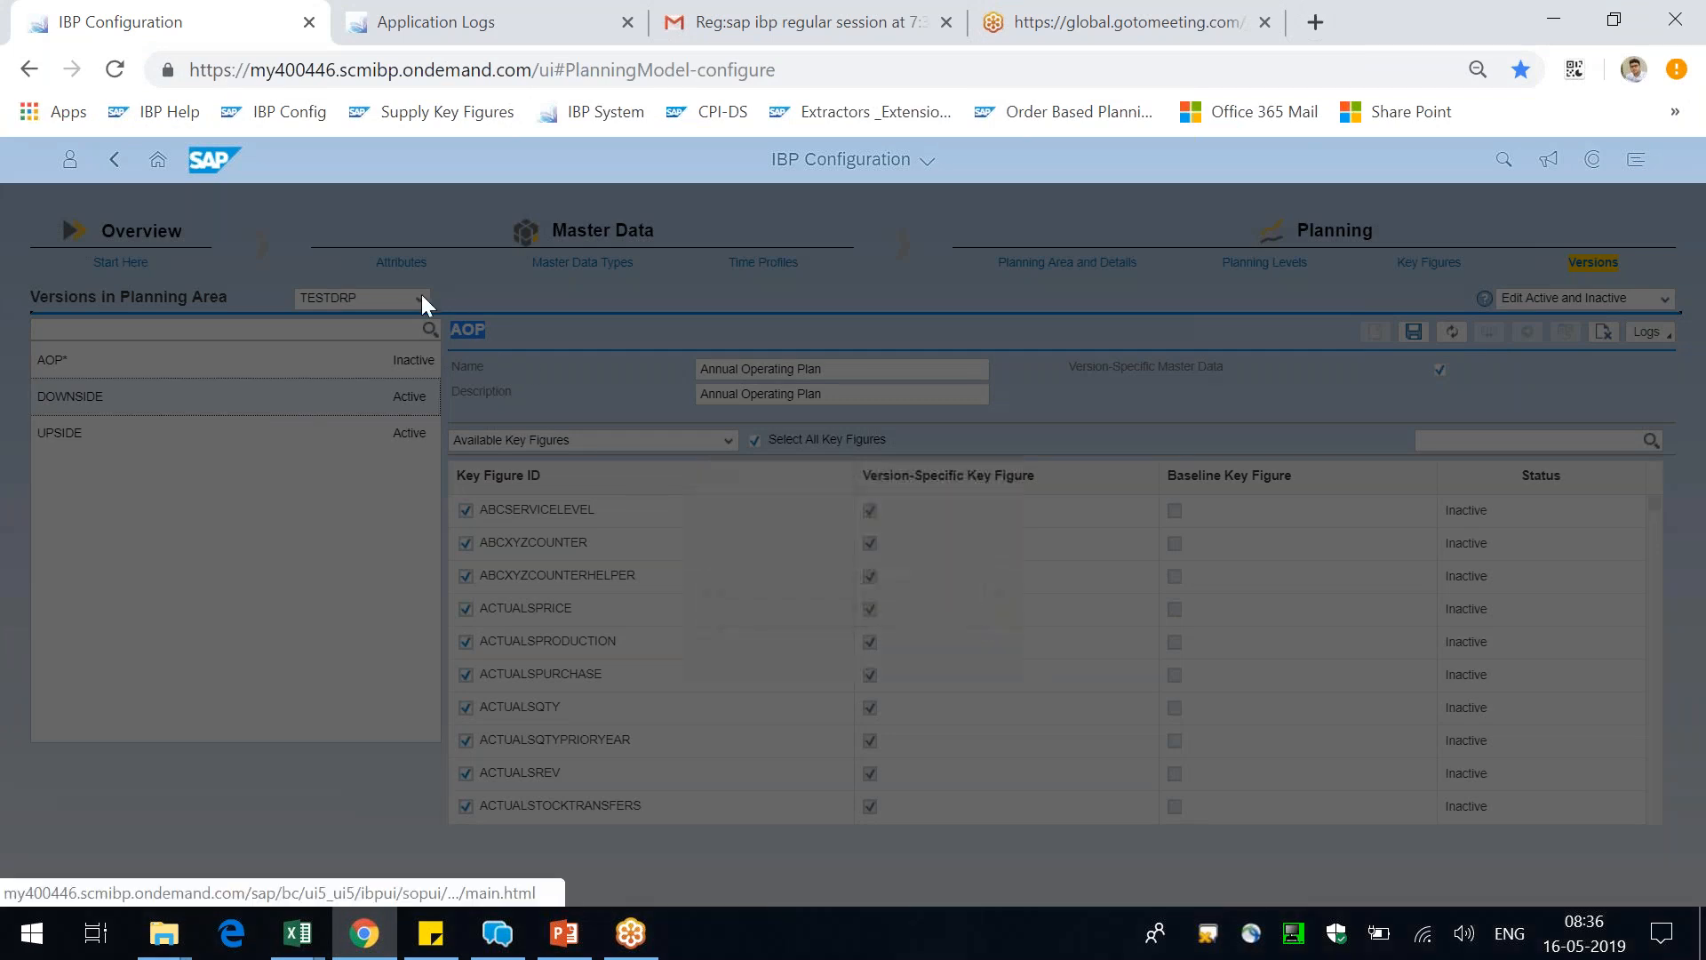
pyautogui.click(420, 298)
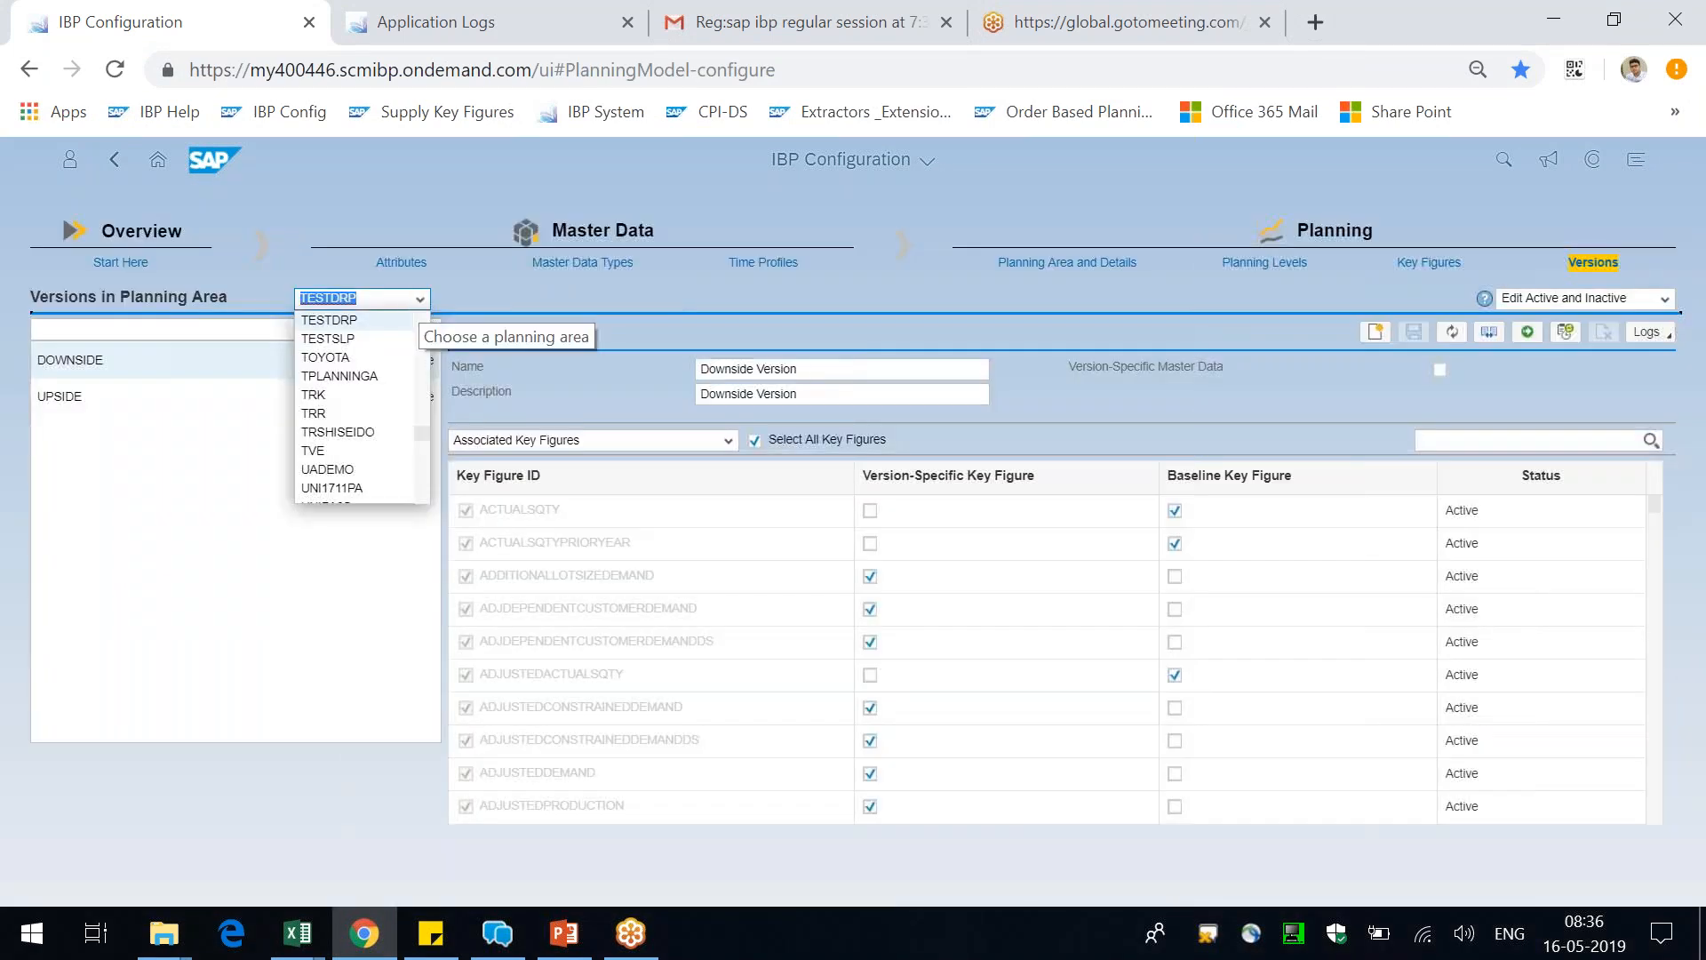
pyautogui.write('TESTCONFIG')
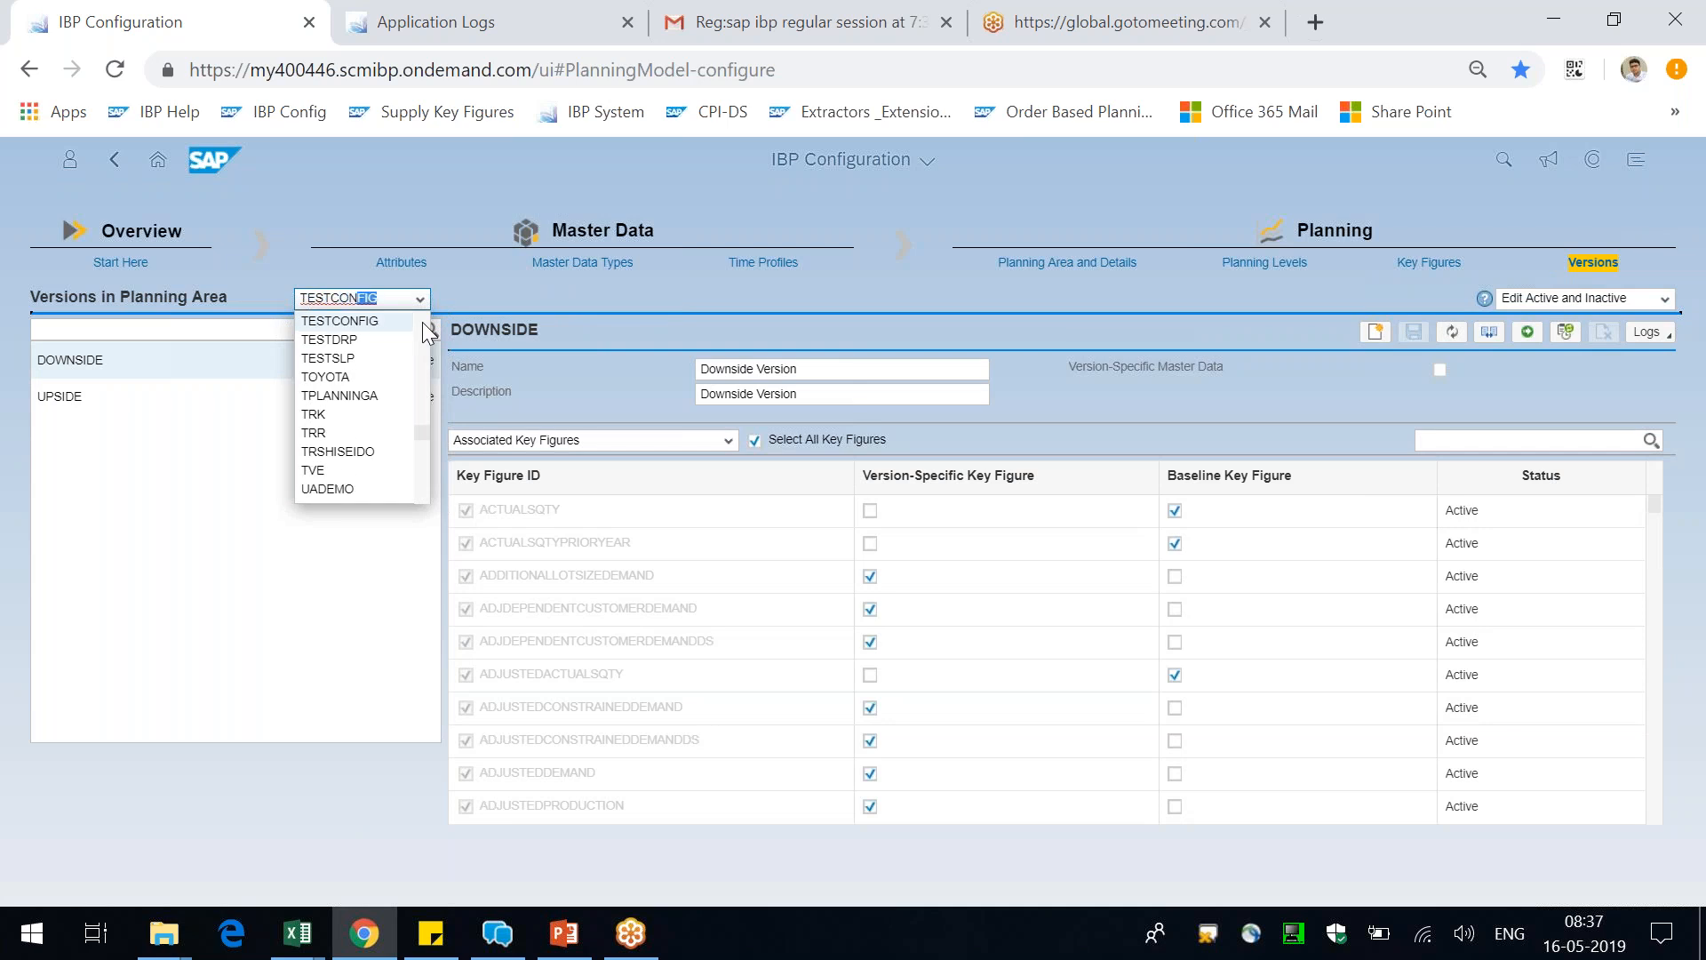
pyautogui.press('Return')
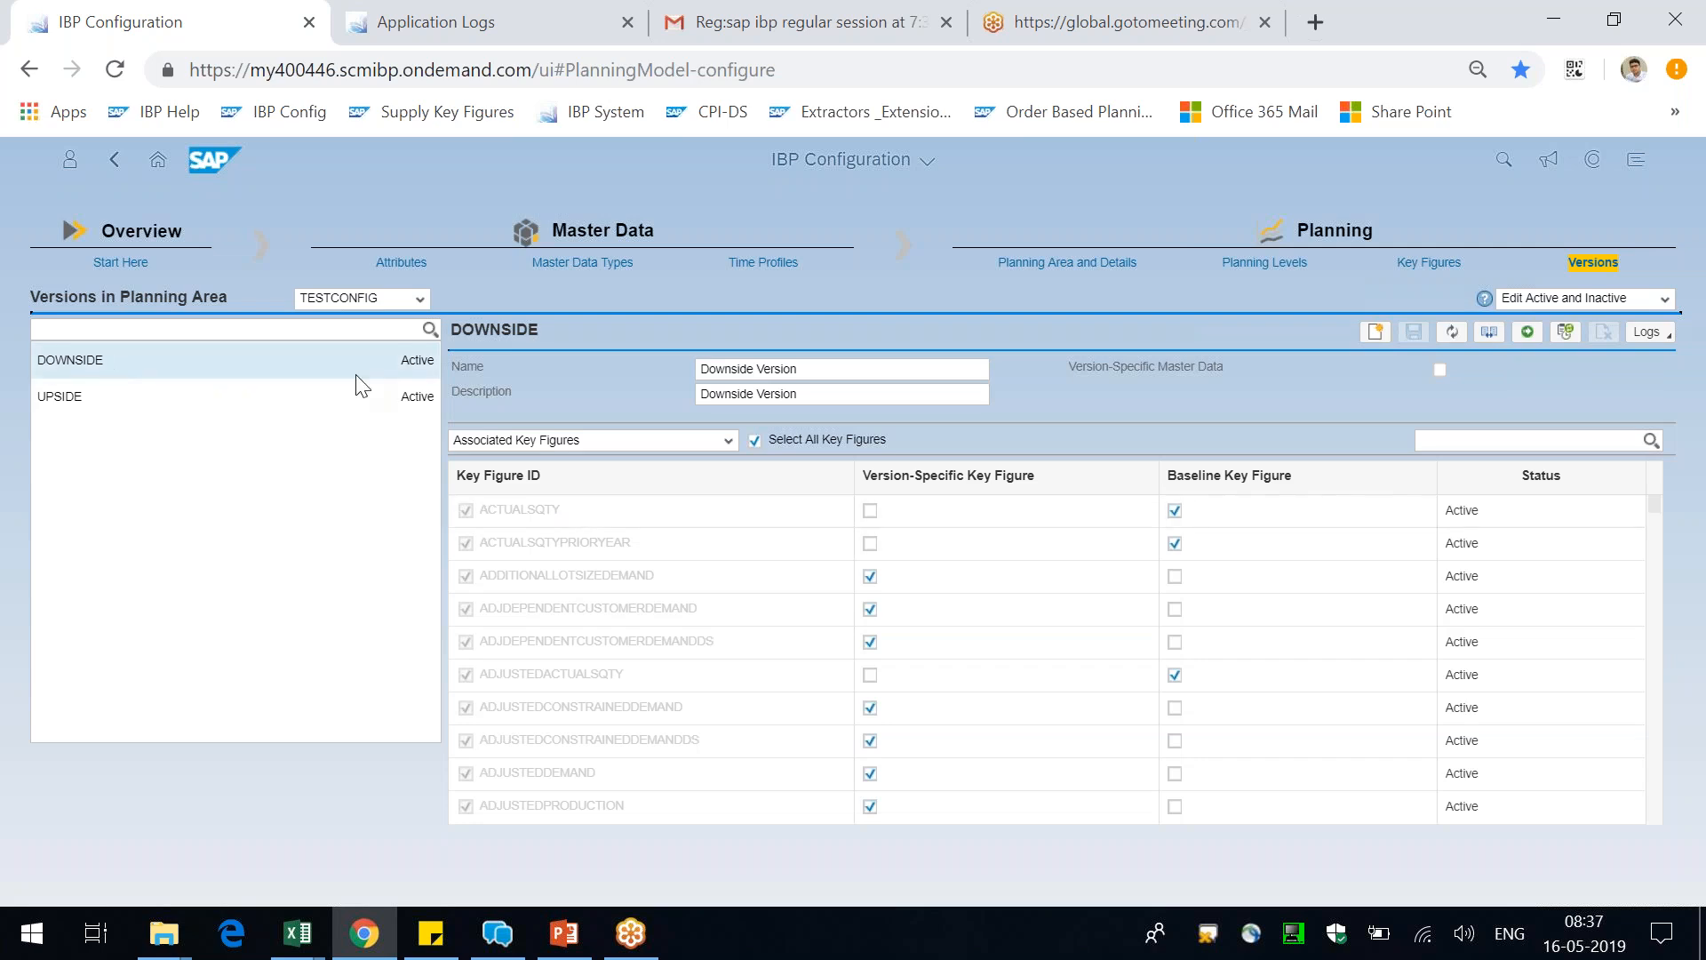
# Search the DOWNSIDE version's associated key figures for "zmain" to check whether the Standard Capacity key figure is version-specific
pyautogui.click(204, 389)
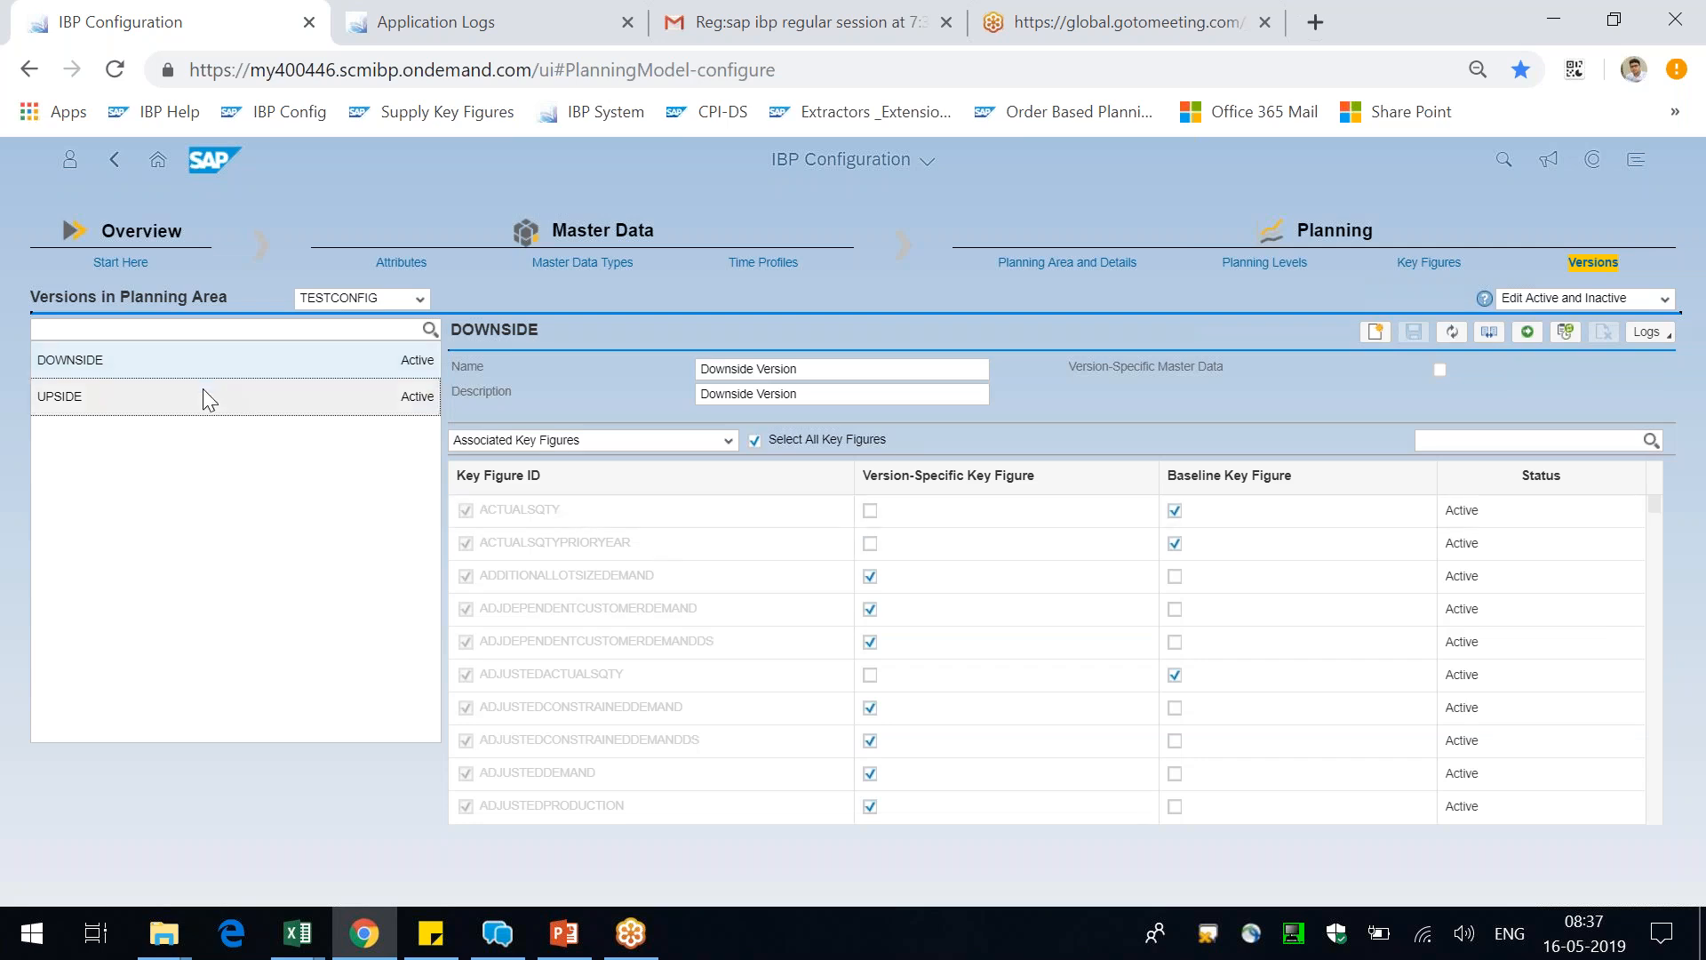
pyautogui.click(231, 359)
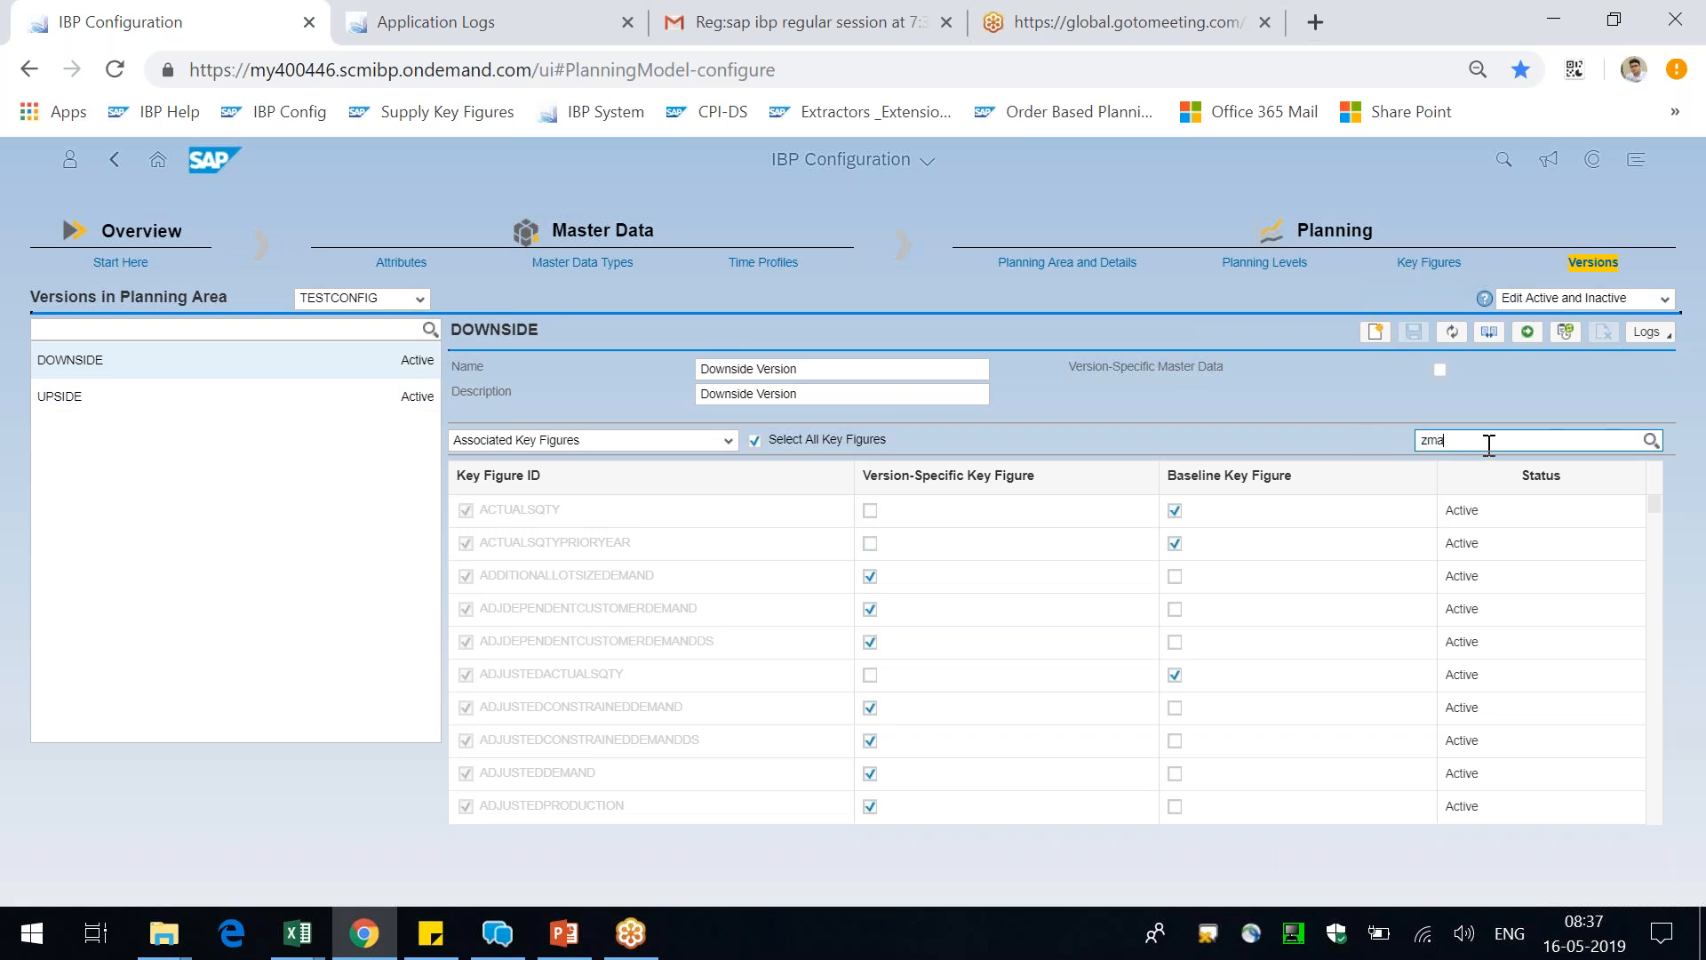
pyautogui.press('Return')
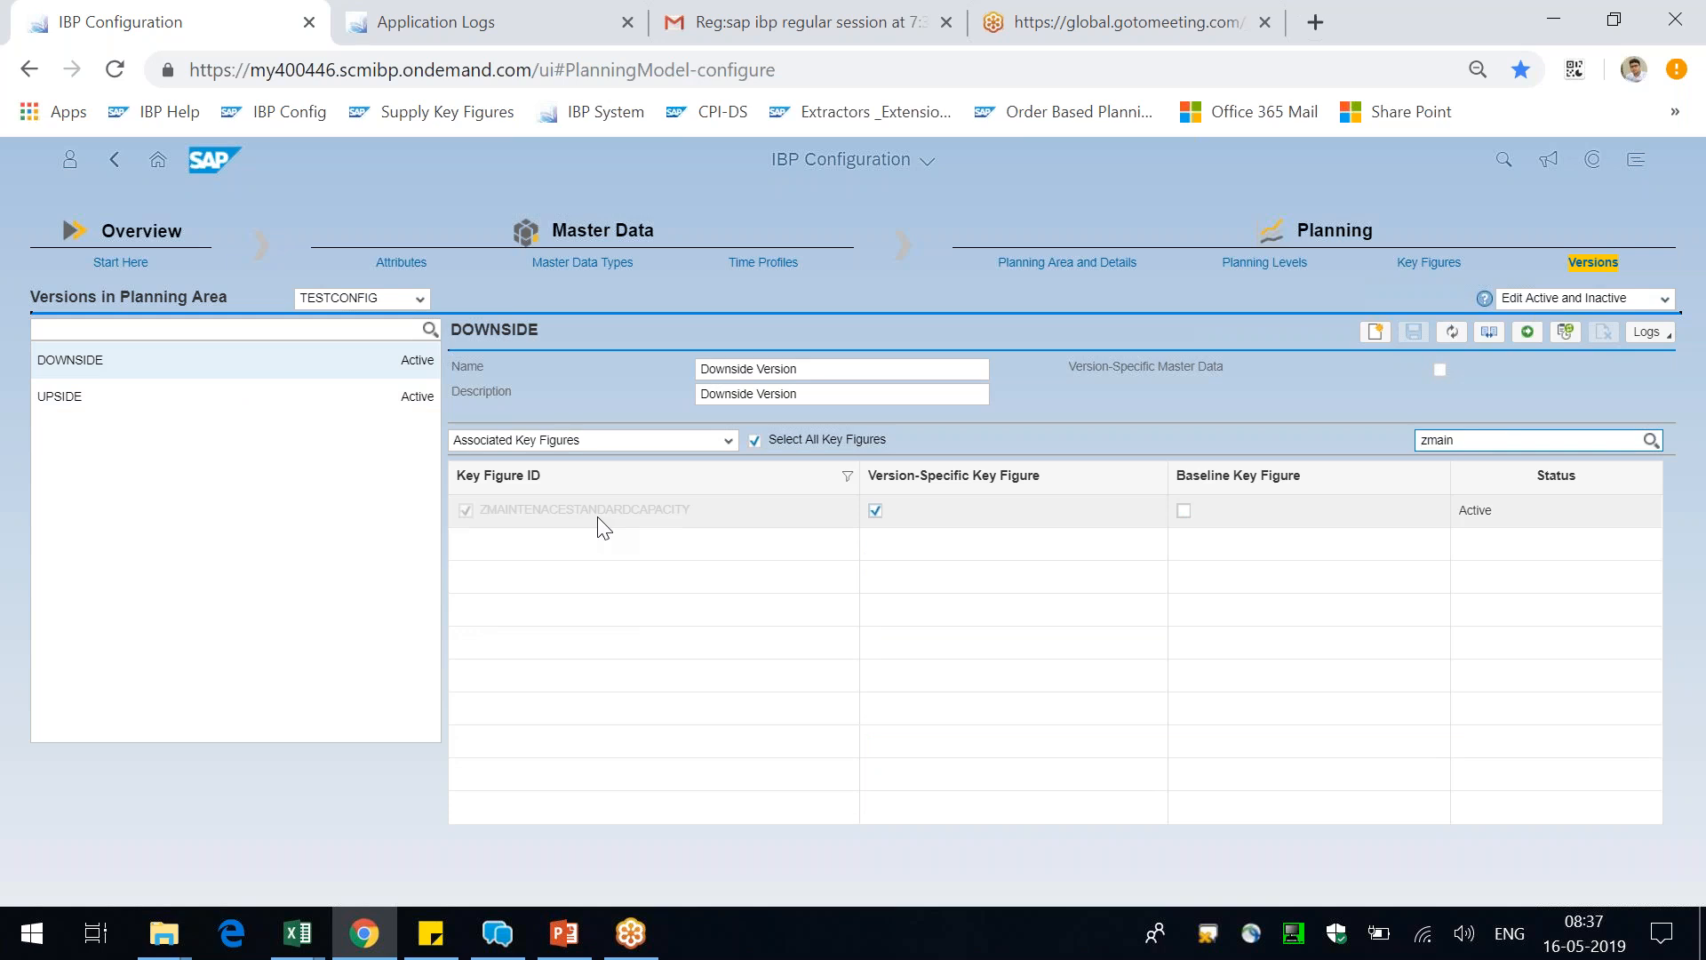
# Return to Excel and edit the planning view to show the Downside Version instead of the Upside Version alongside the Base Version
pyautogui.hotkey('alt', 'Tab')
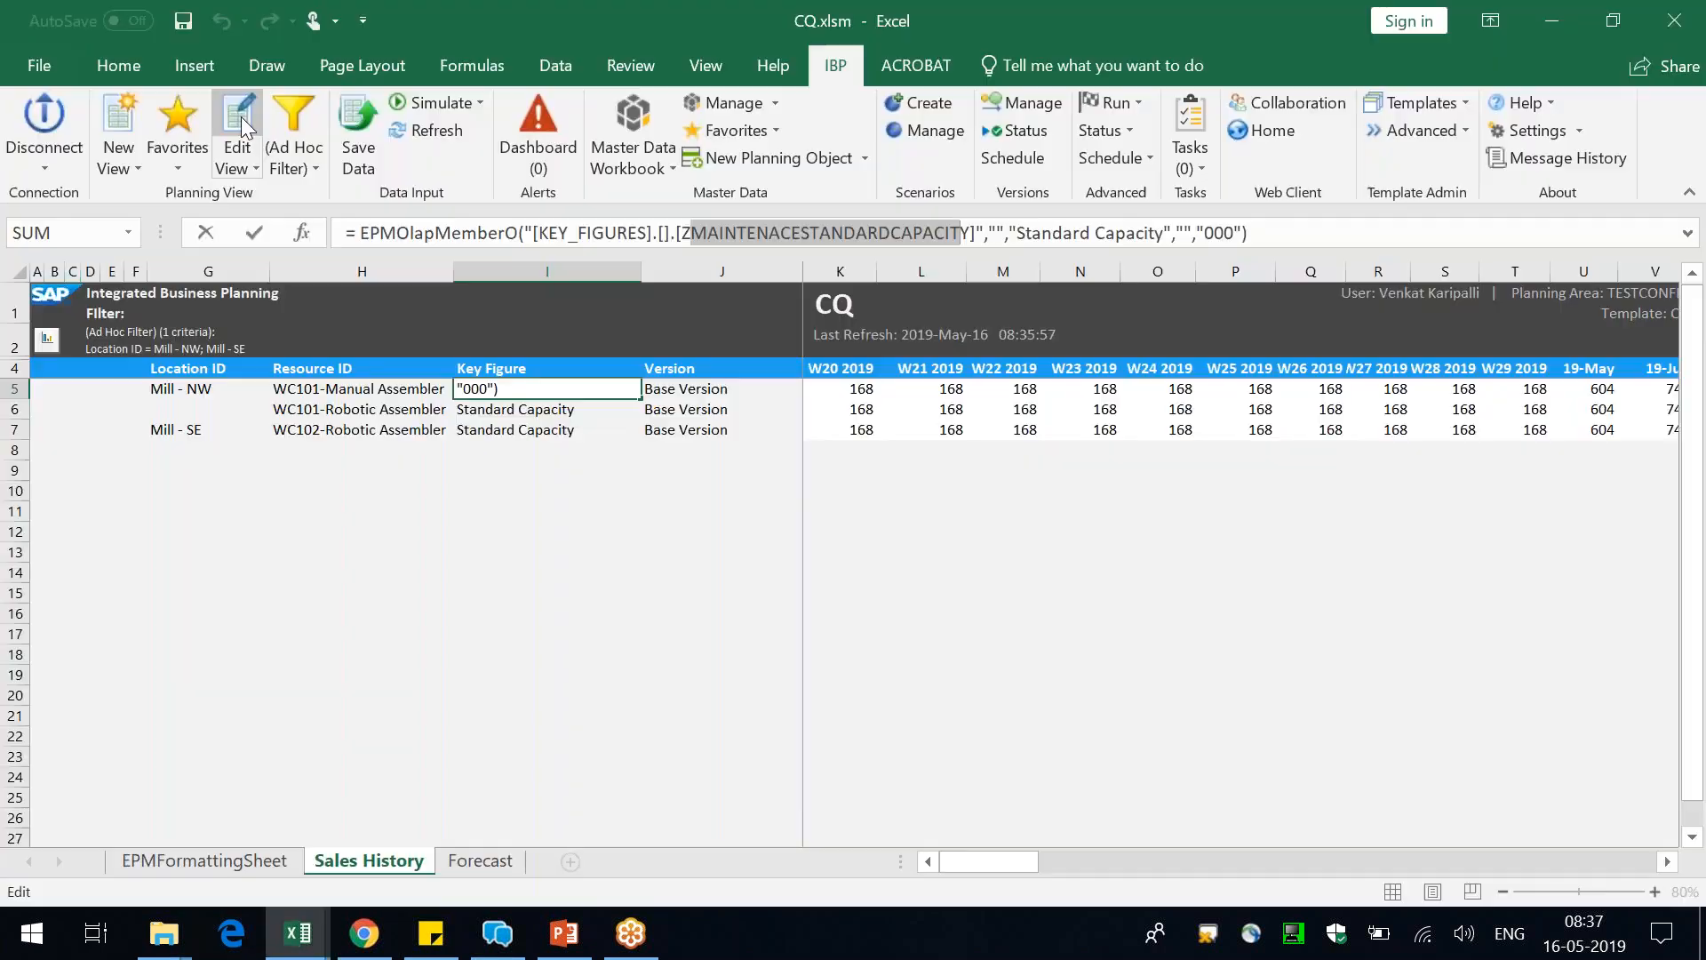
pyautogui.click(457, 591)
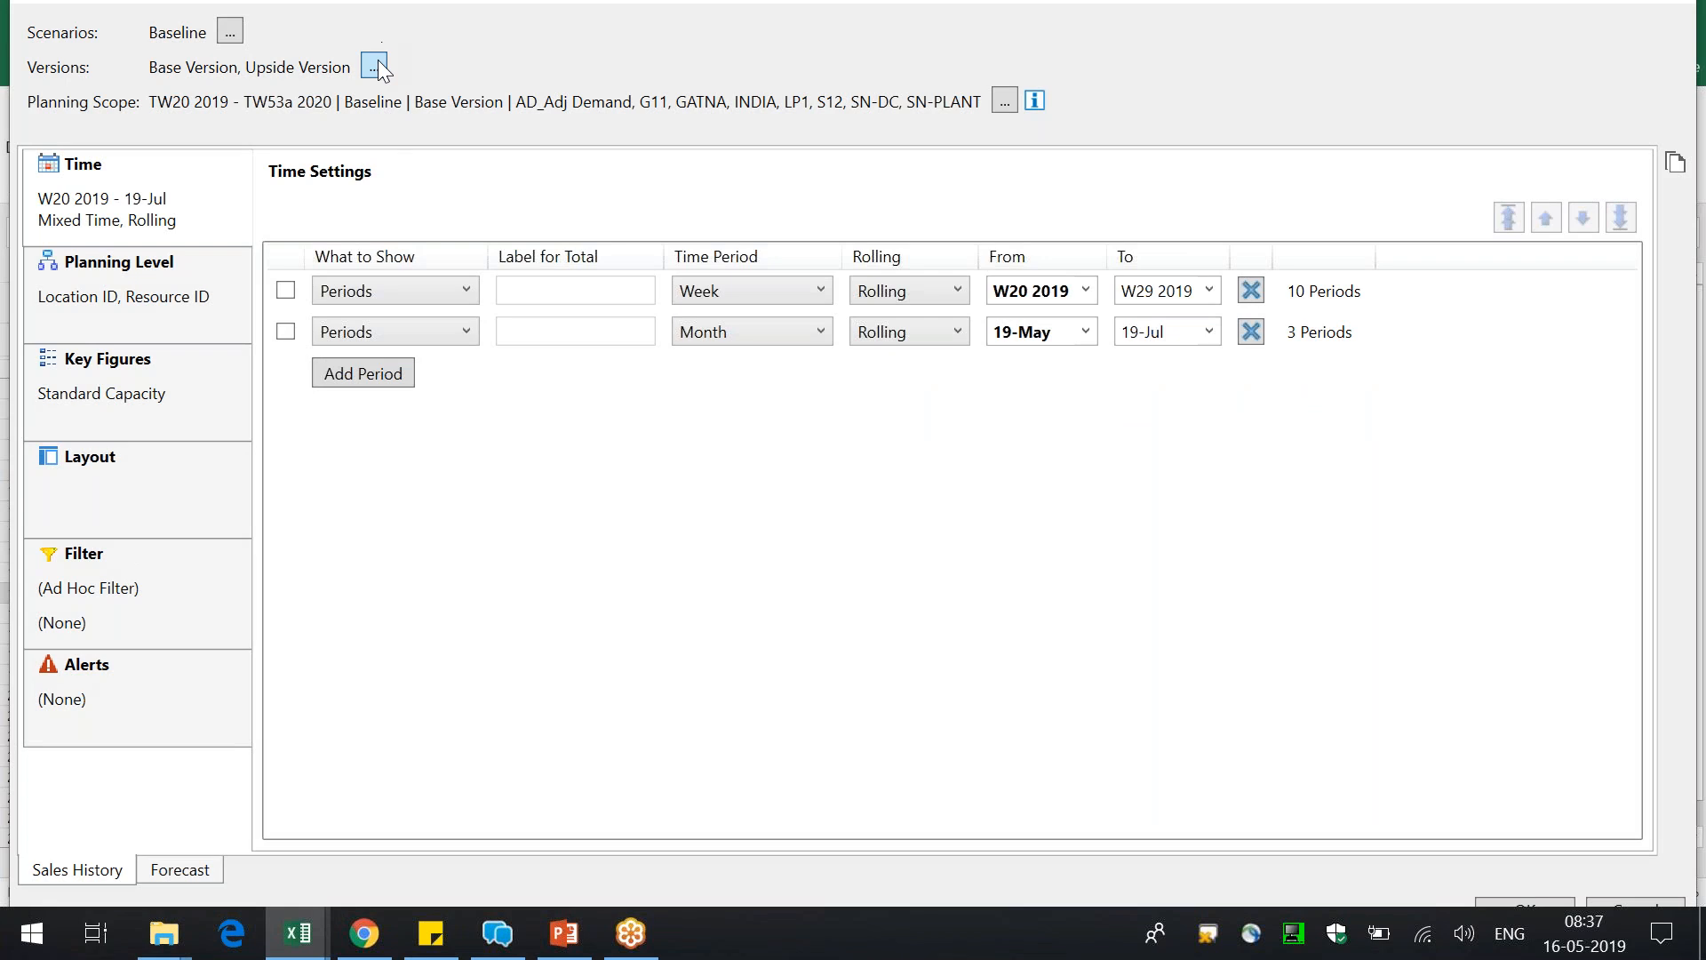
pyautogui.click(374, 66)
pyautogui.click(770, 278)
pyautogui.click(782, 300)
pyautogui.click(871, 753)
pyautogui.click(1523, 899)
pyautogui.click(972, 527)
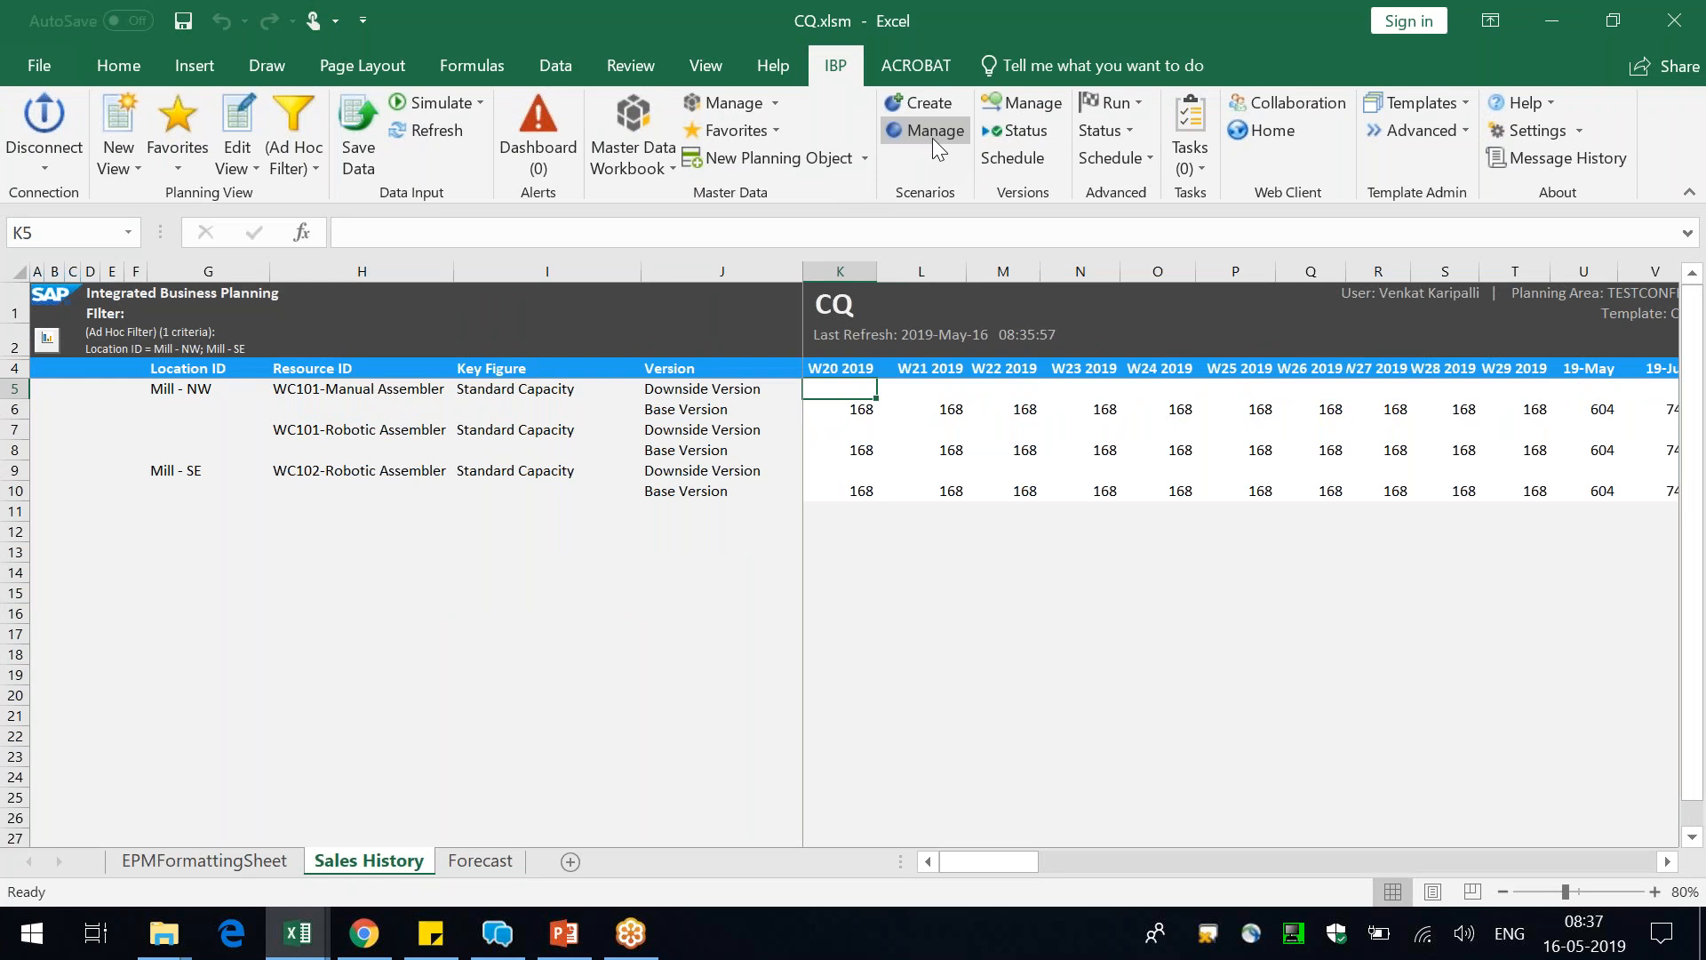
# Look at the version job status, then set up a version copy from Base Version to Downside Version
pyautogui.click(1015, 130)
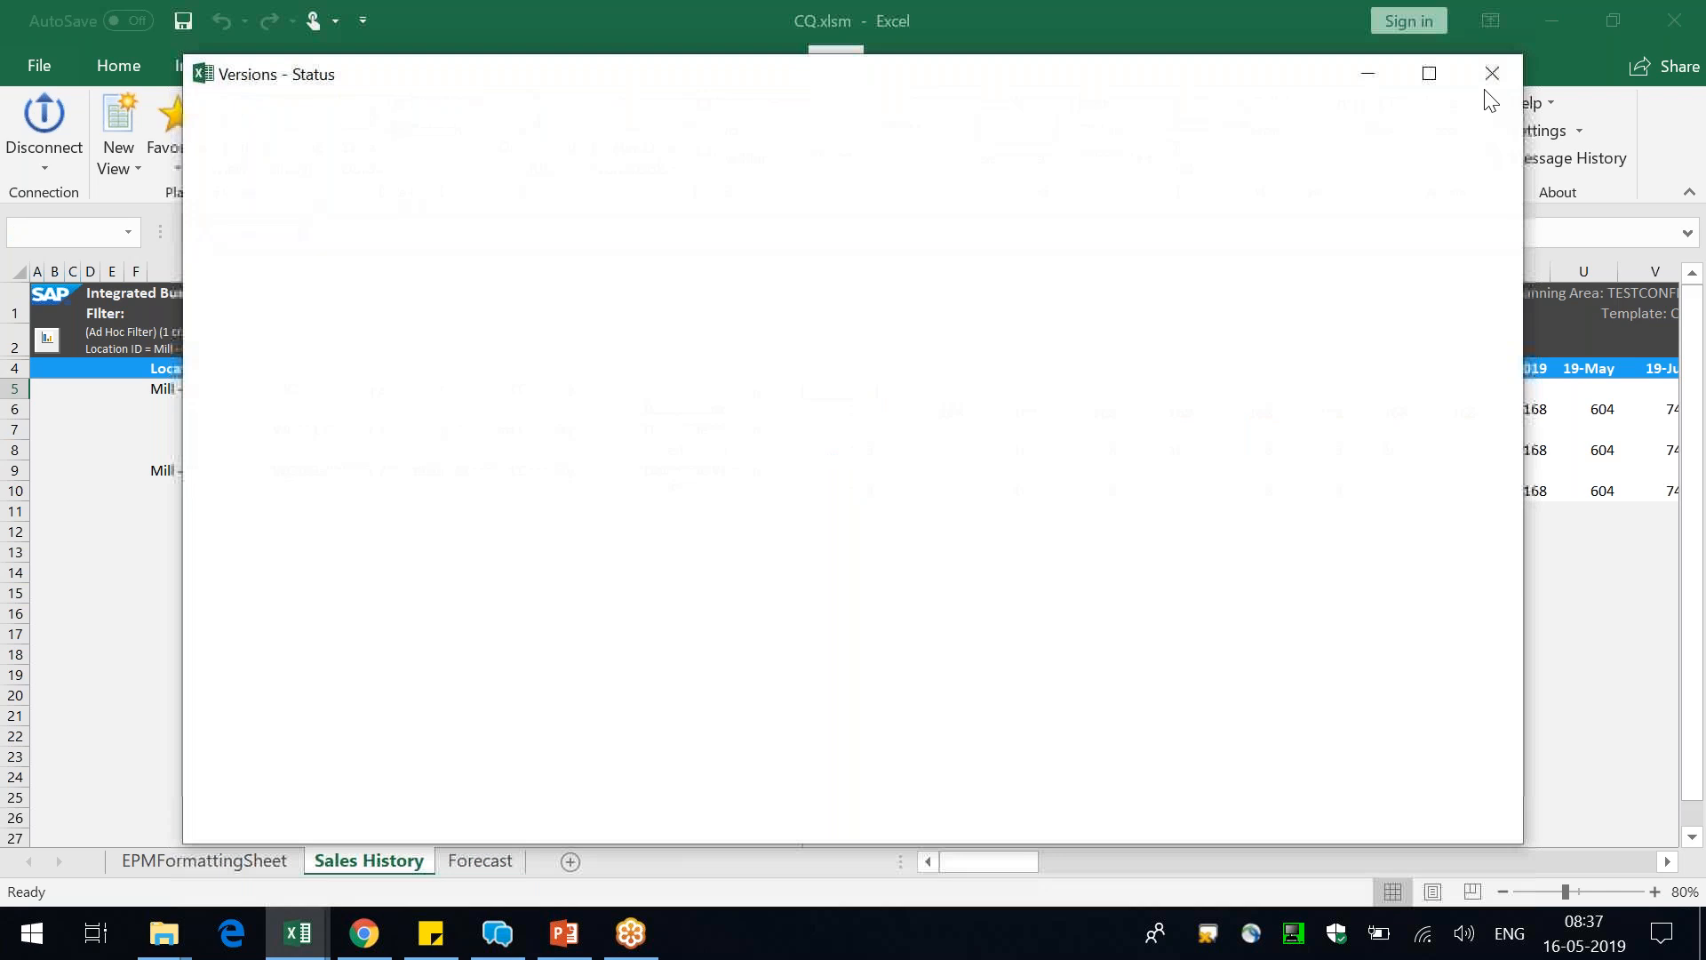
pyautogui.click(1488, 71)
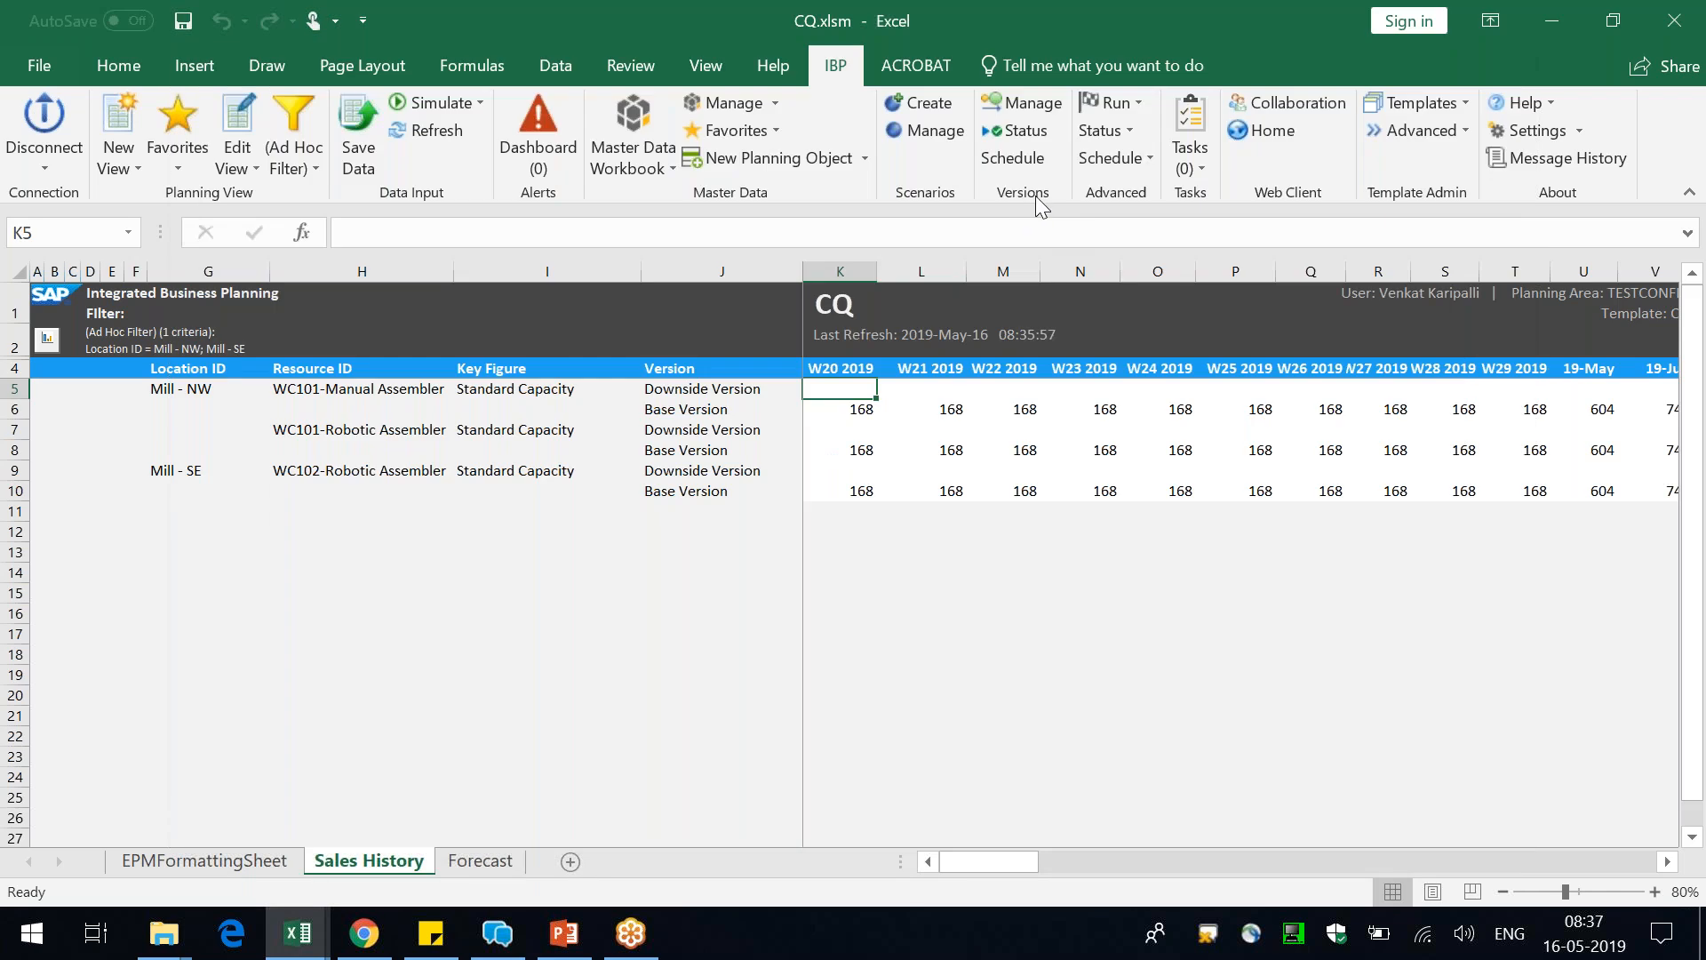
pyautogui.click(1022, 102)
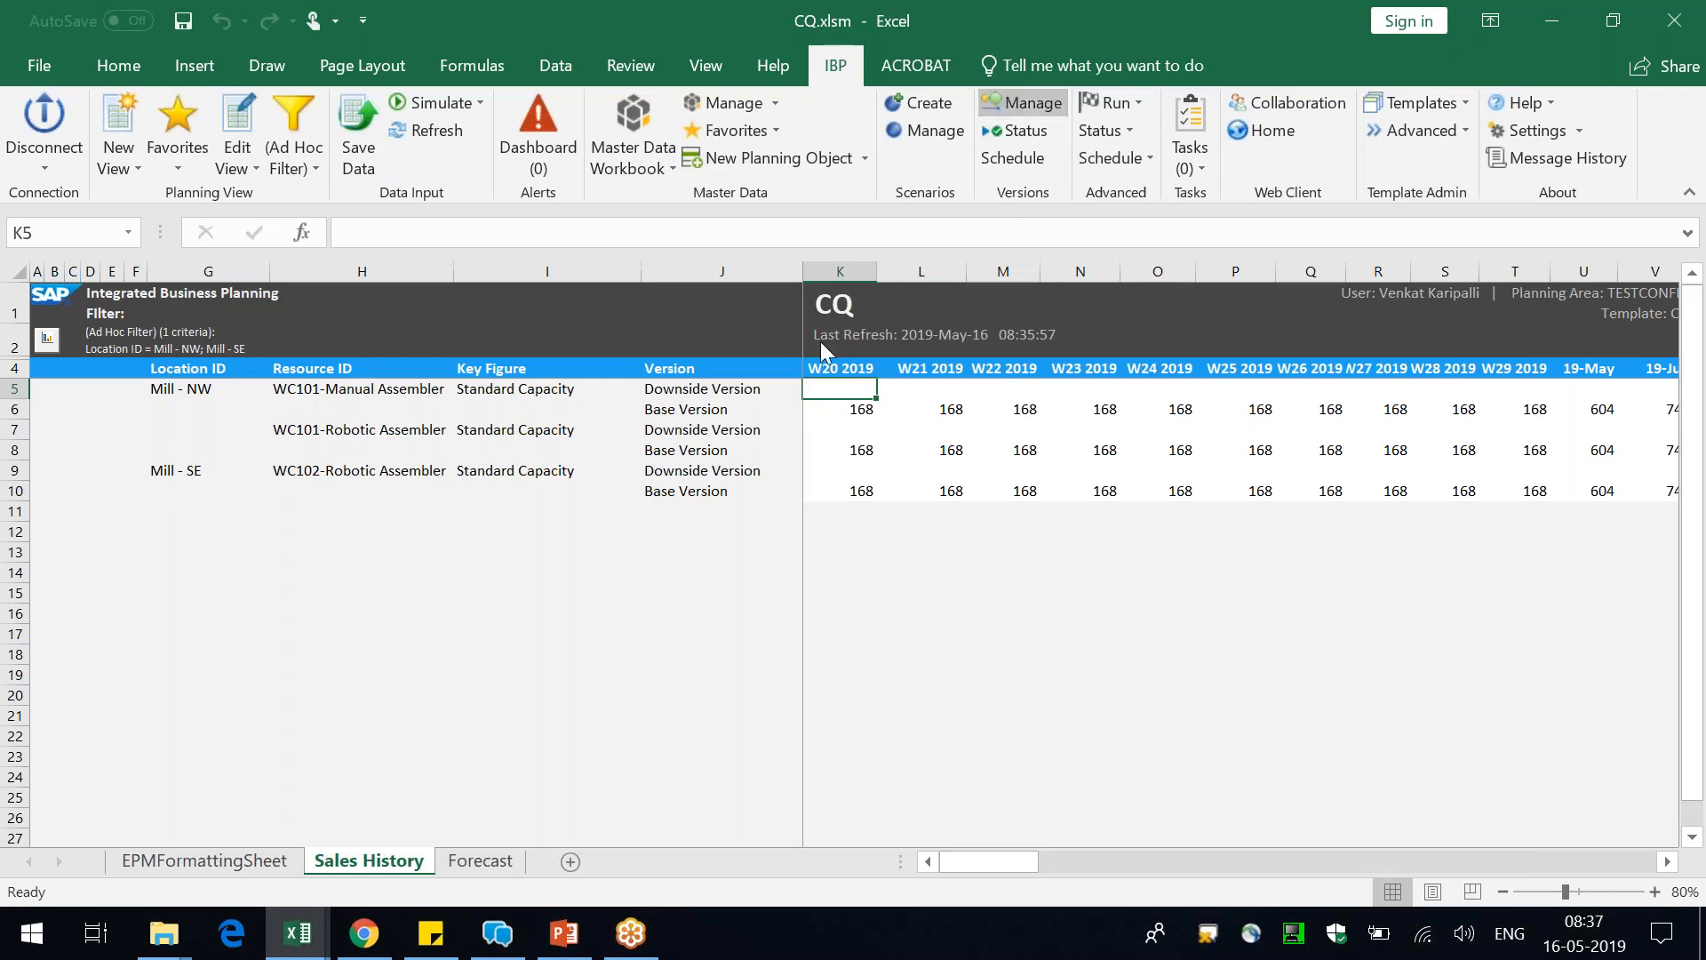
pyautogui.click(492, 230)
pyautogui.click(493, 258)
pyautogui.click(963, 240)
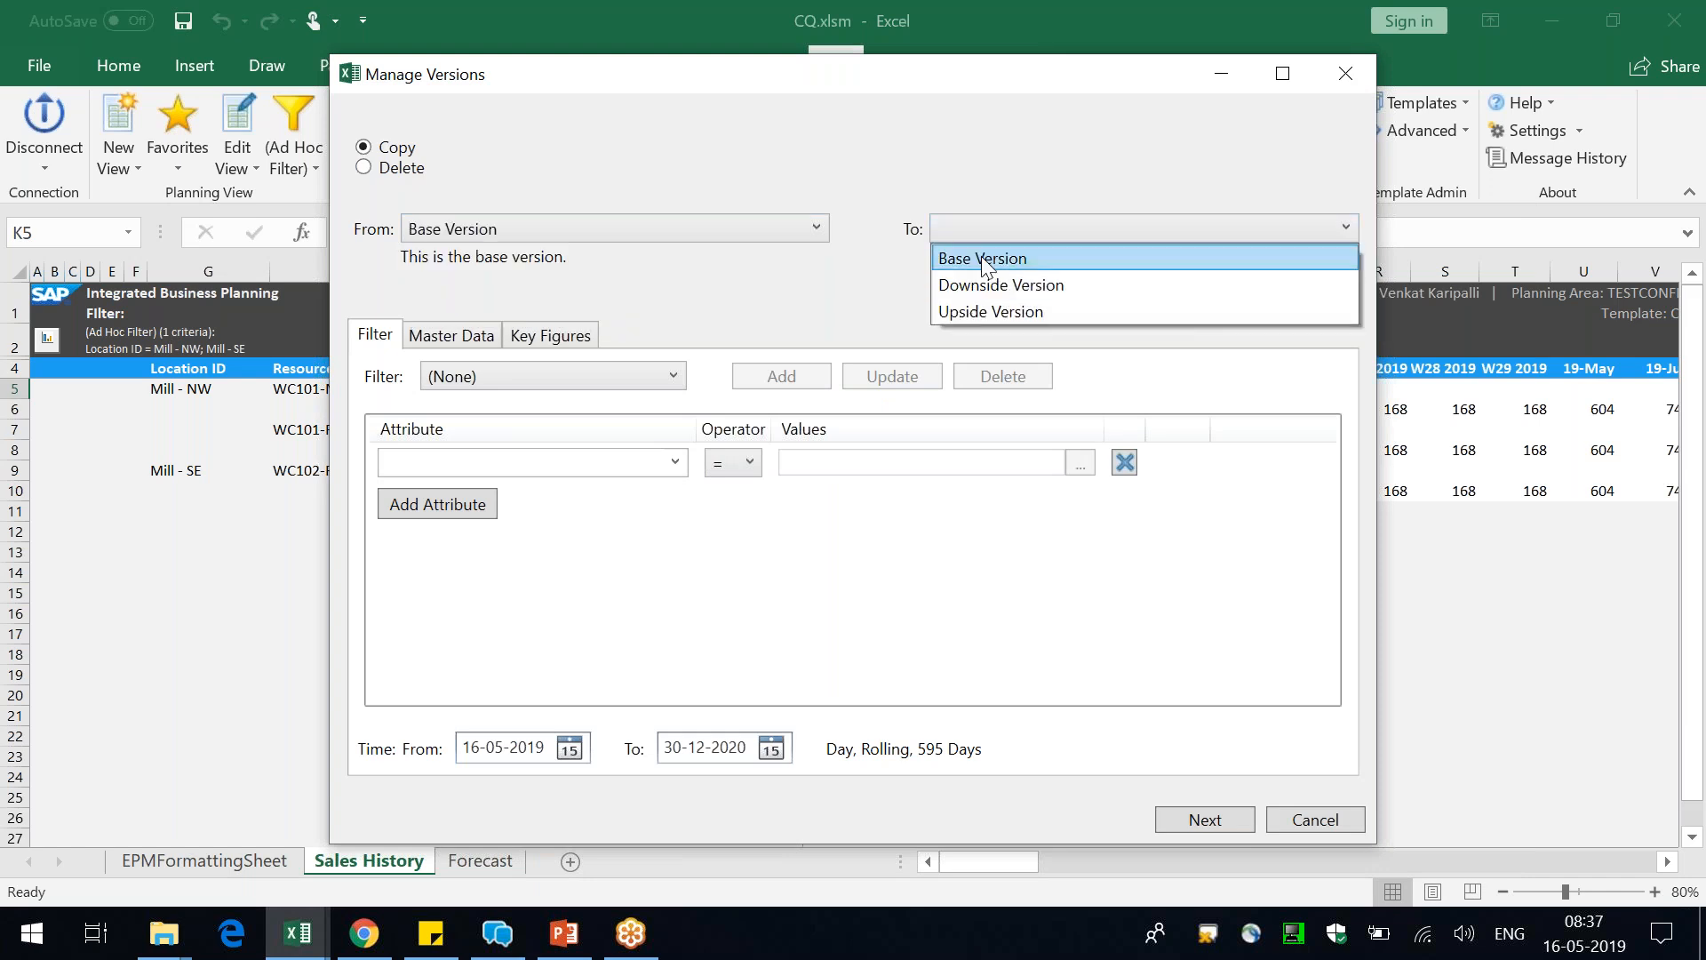
pyautogui.click(977, 285)
# Choose Standard Capacity as the key figure to copy and continue to the reason code and comment page
pyautogui.click(578, 338)
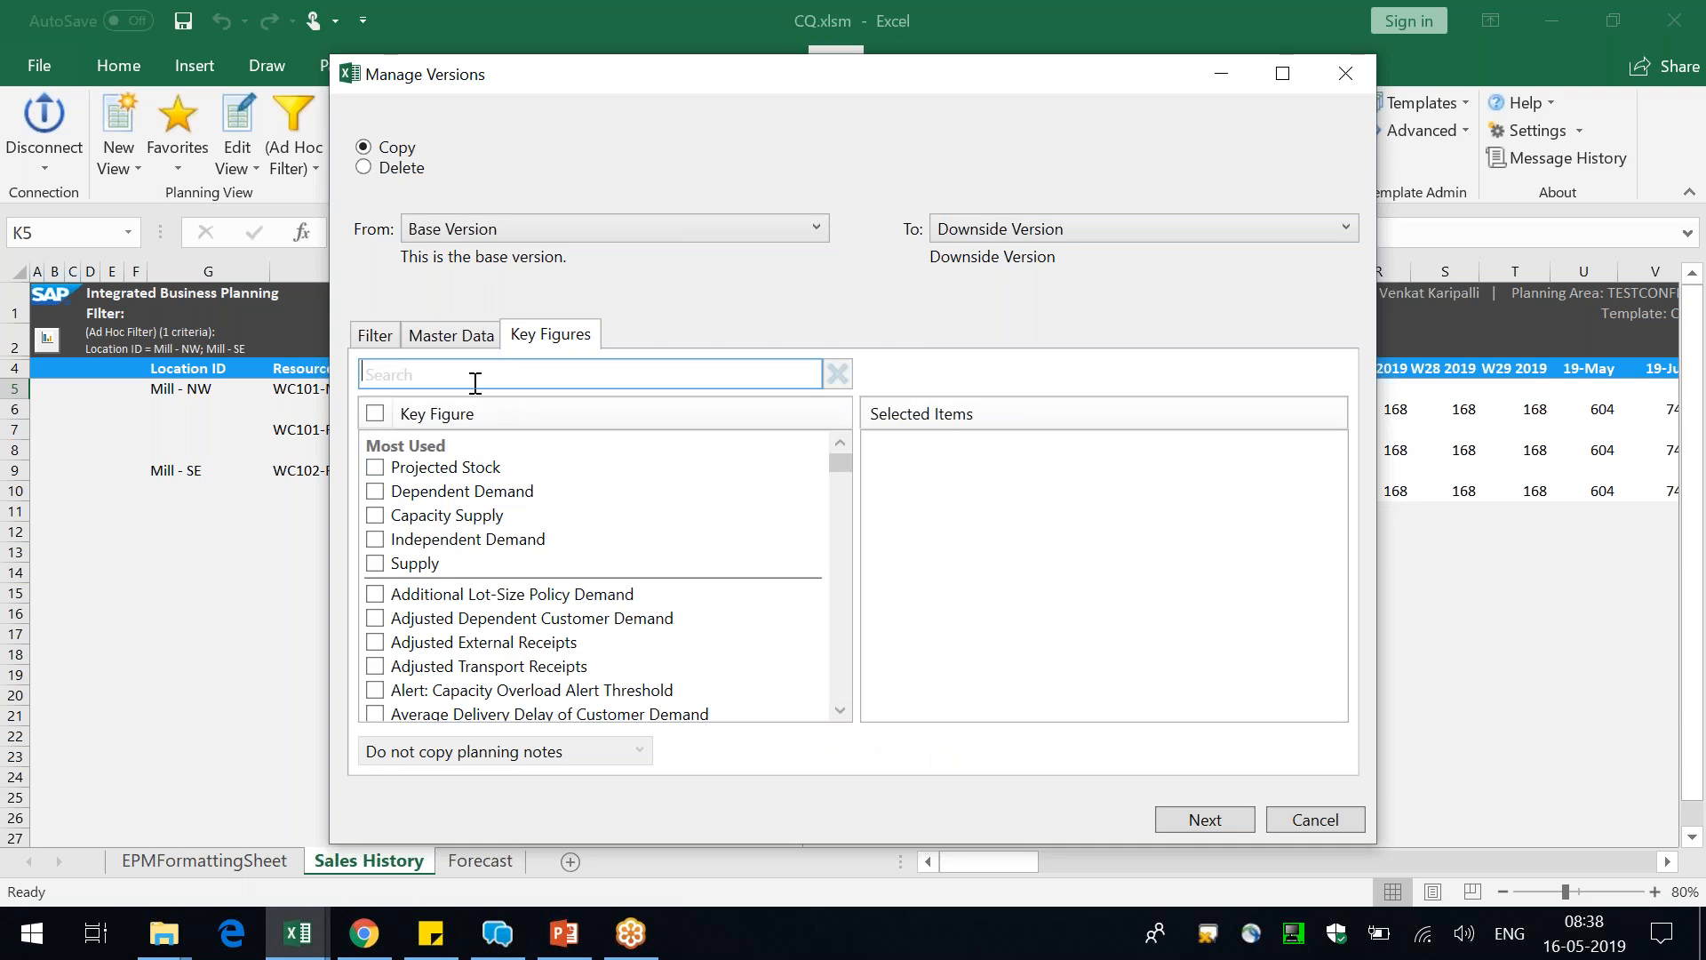
pyautogui.write('standa')
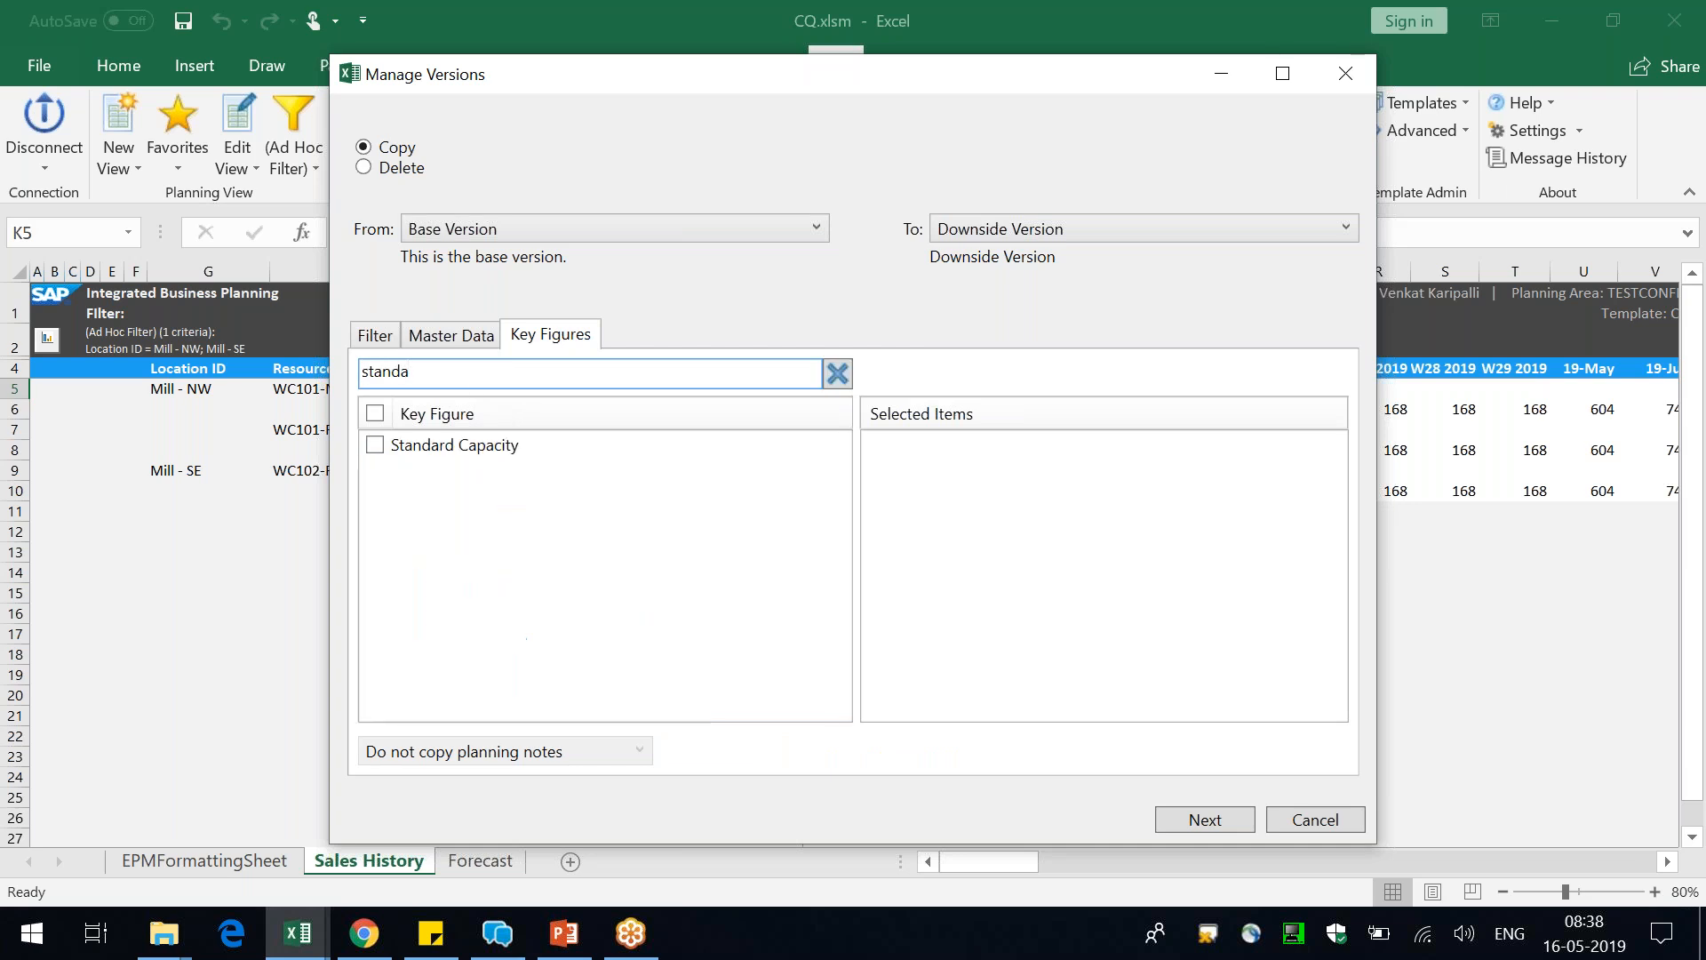
pyautogui.click(463, 450)
pyautogui.click(1204, 818)
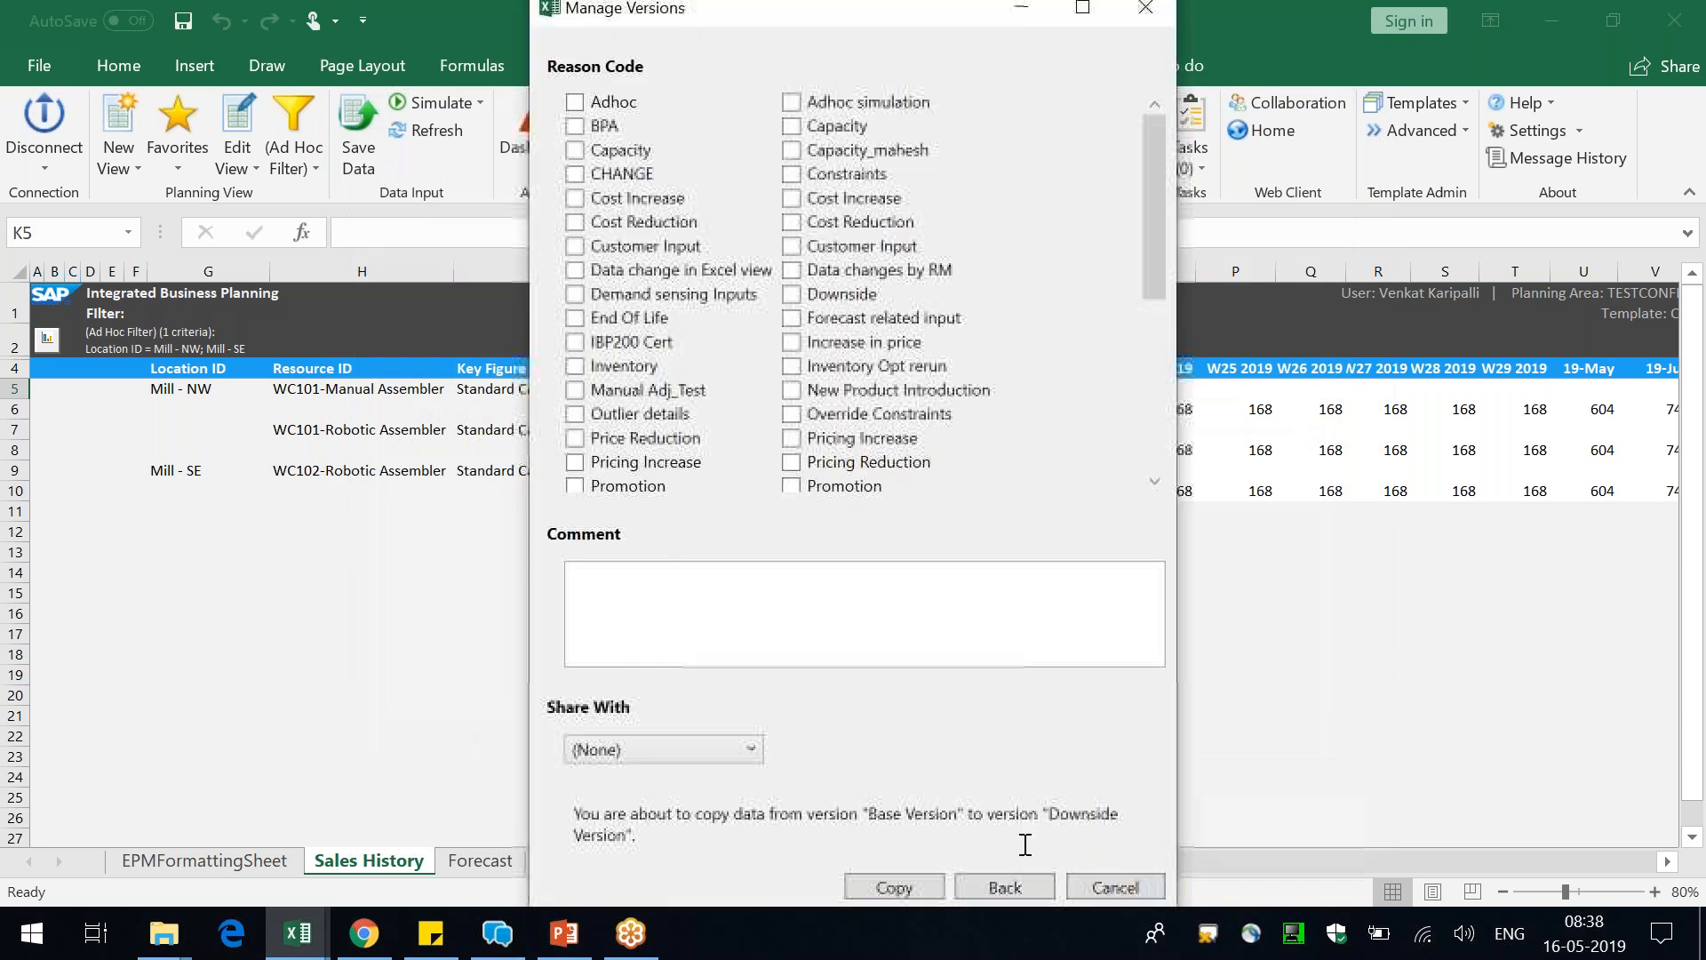
# Go back to recheck the copy's filter and key figure settings, and run the copy to the Downside Version without a reason code
pyautogui.click(979, 885)
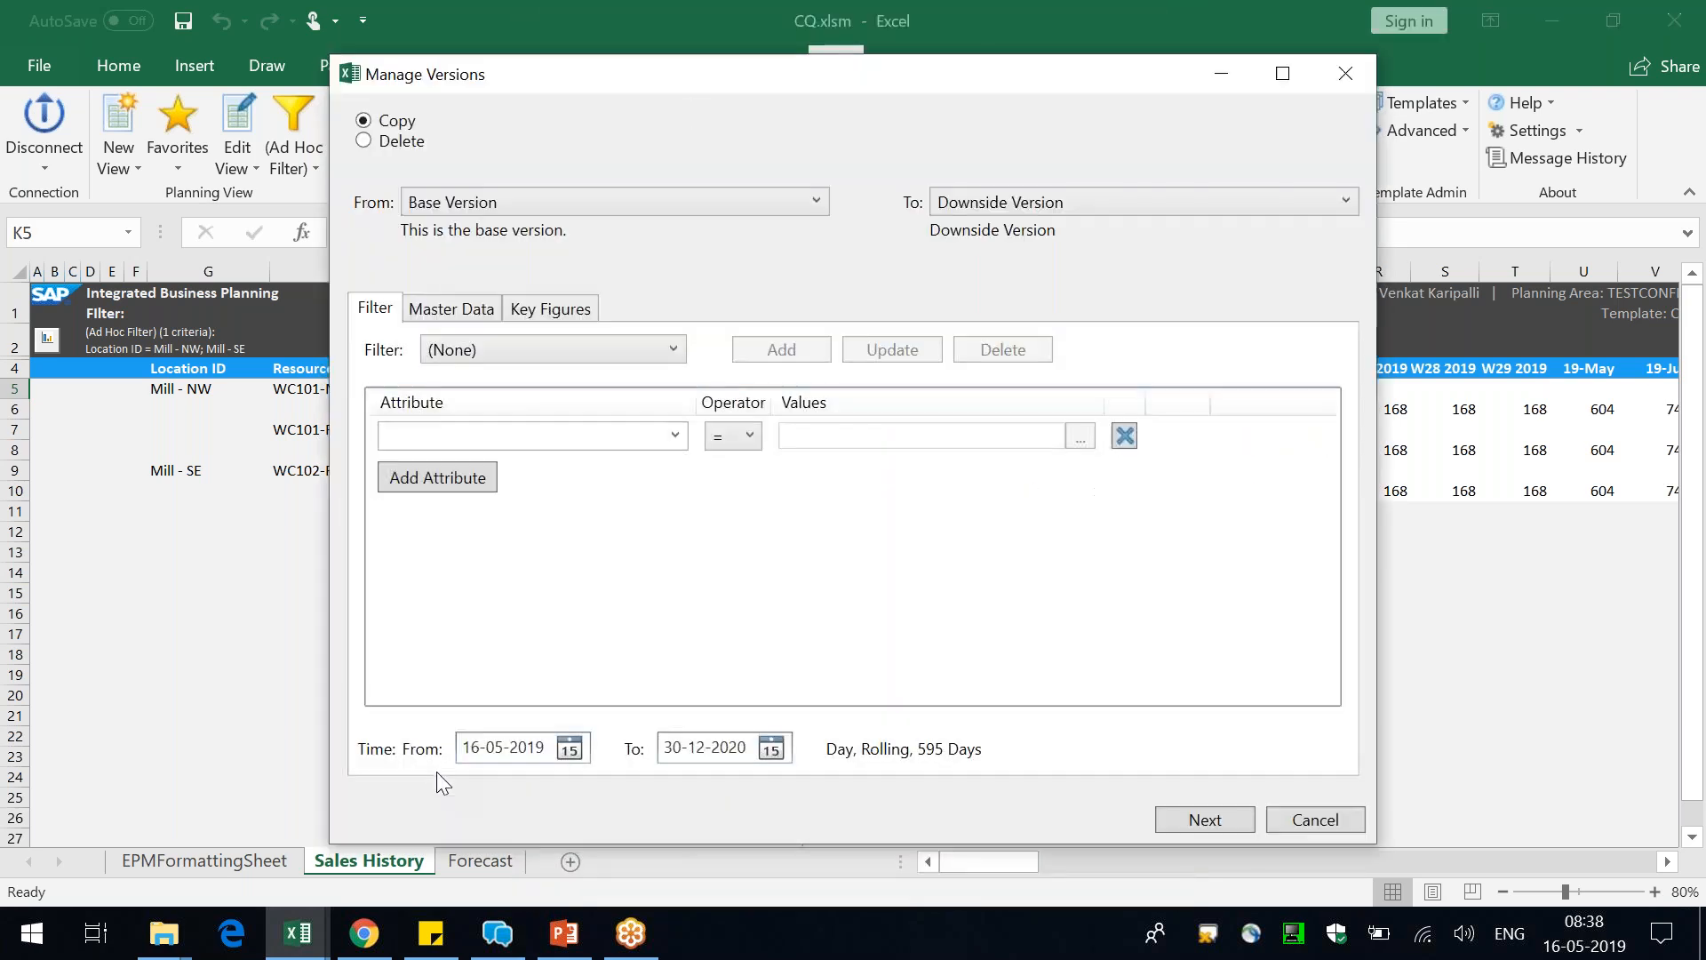
pyautogui.click(557, 316)
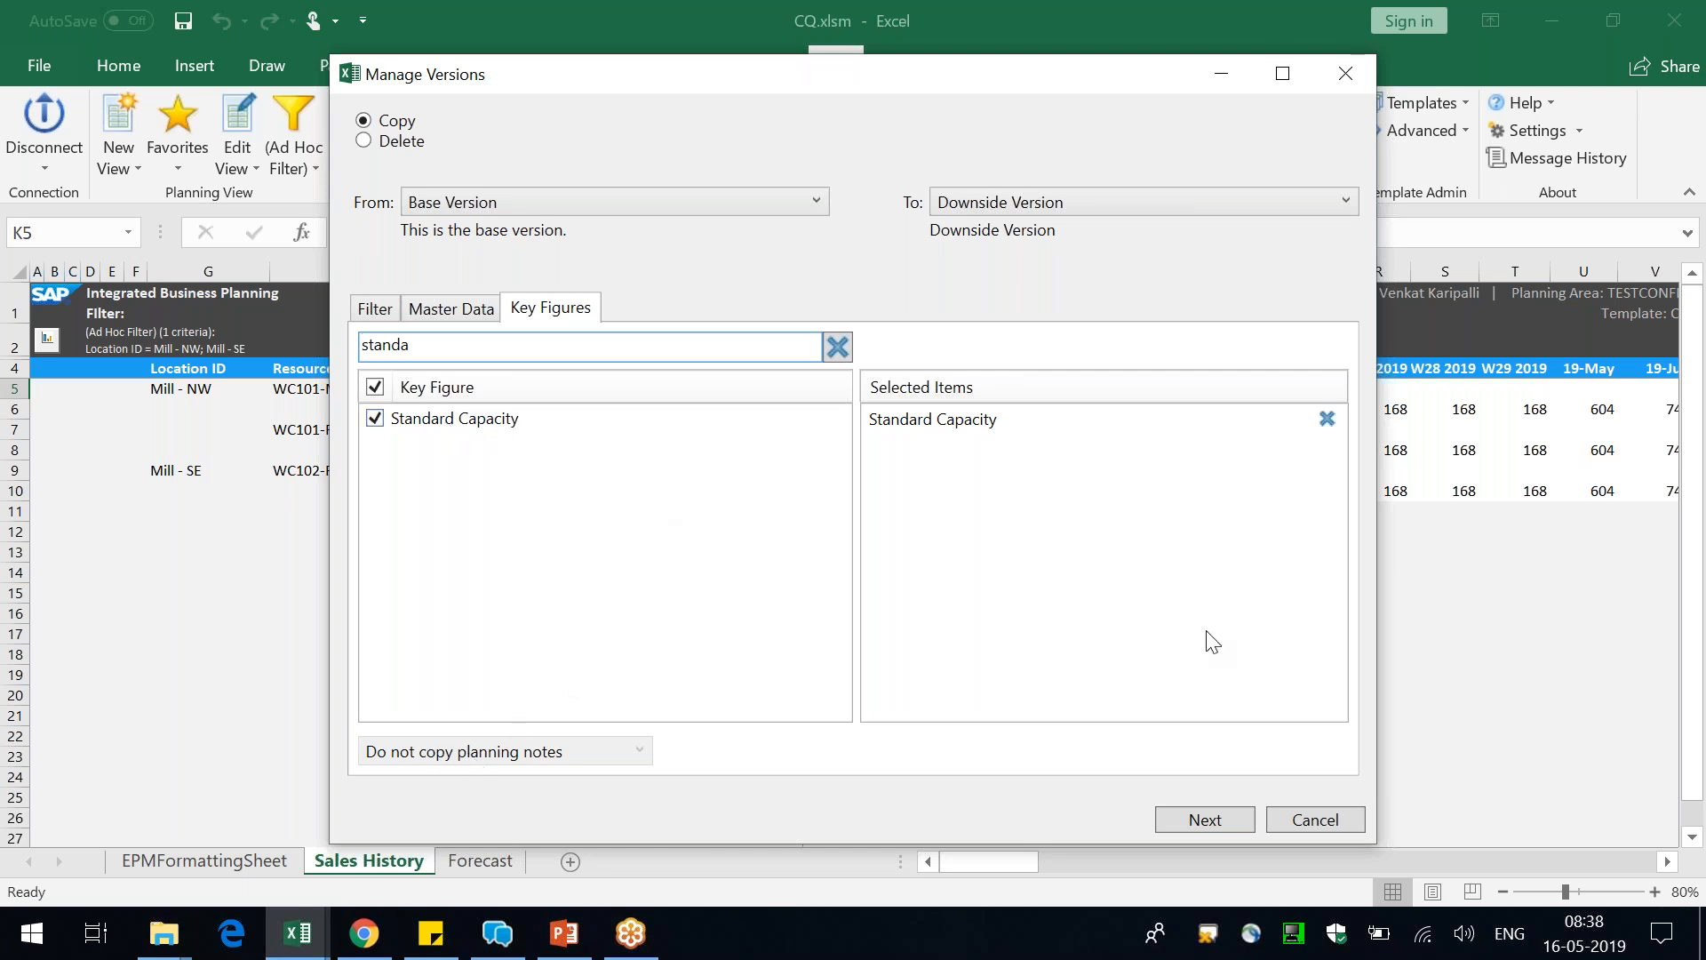
pyautogui.click(1198, 824)
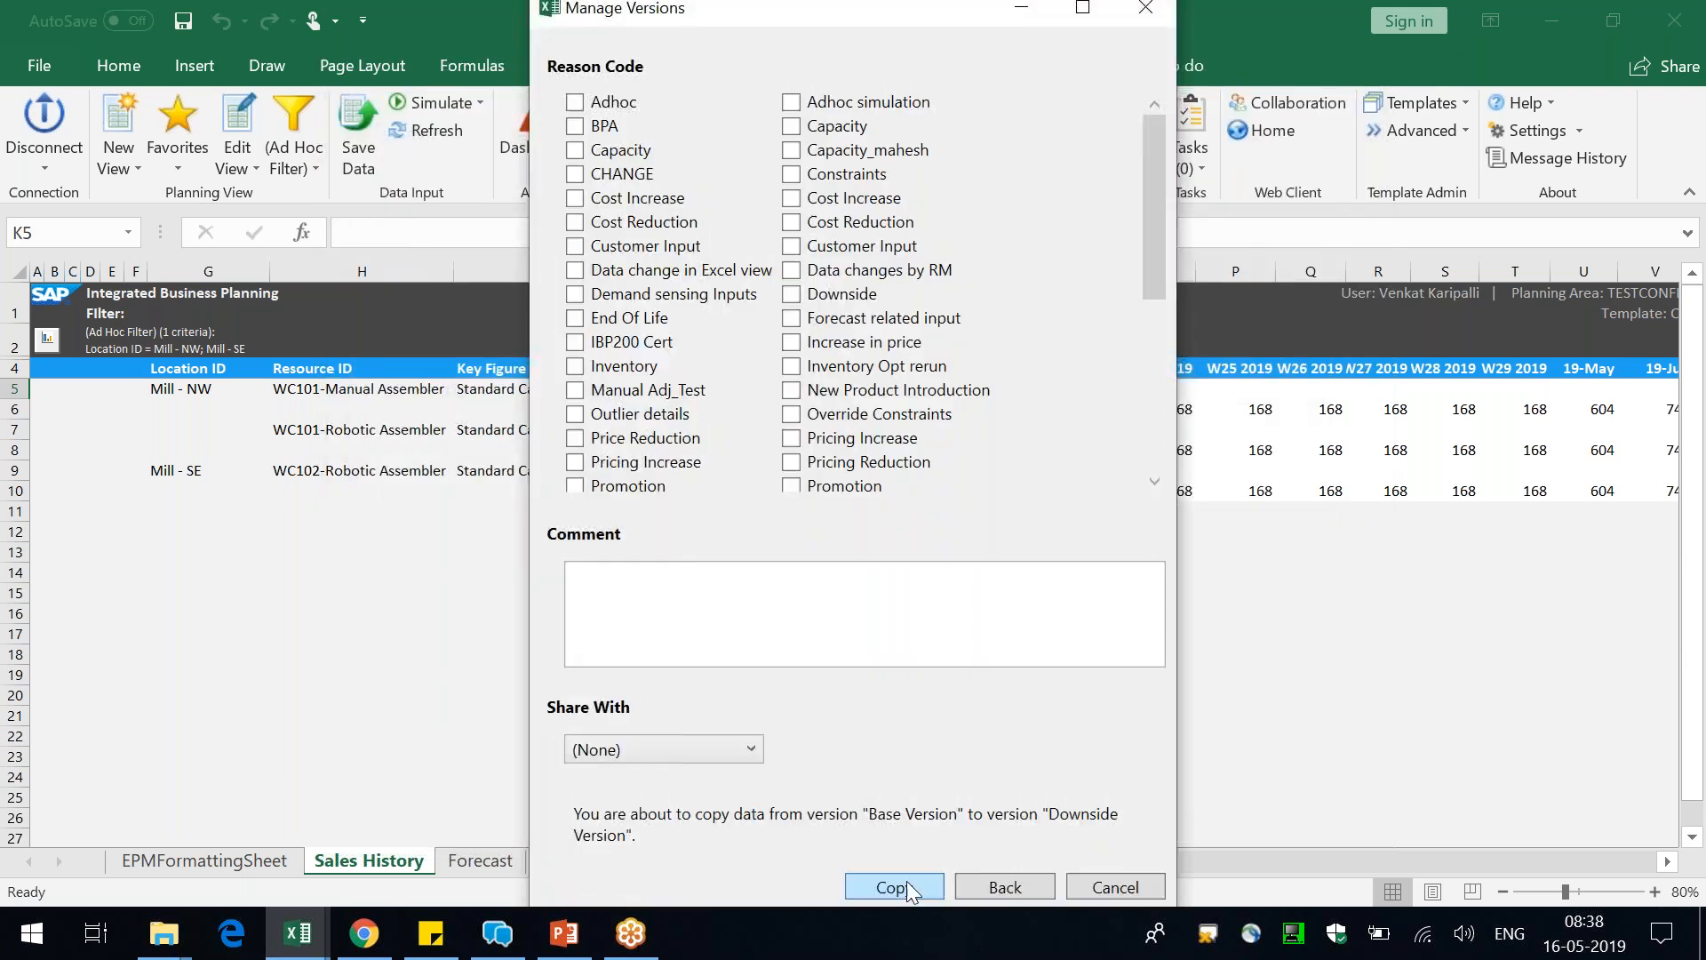
pyautogui.click(906, 884)
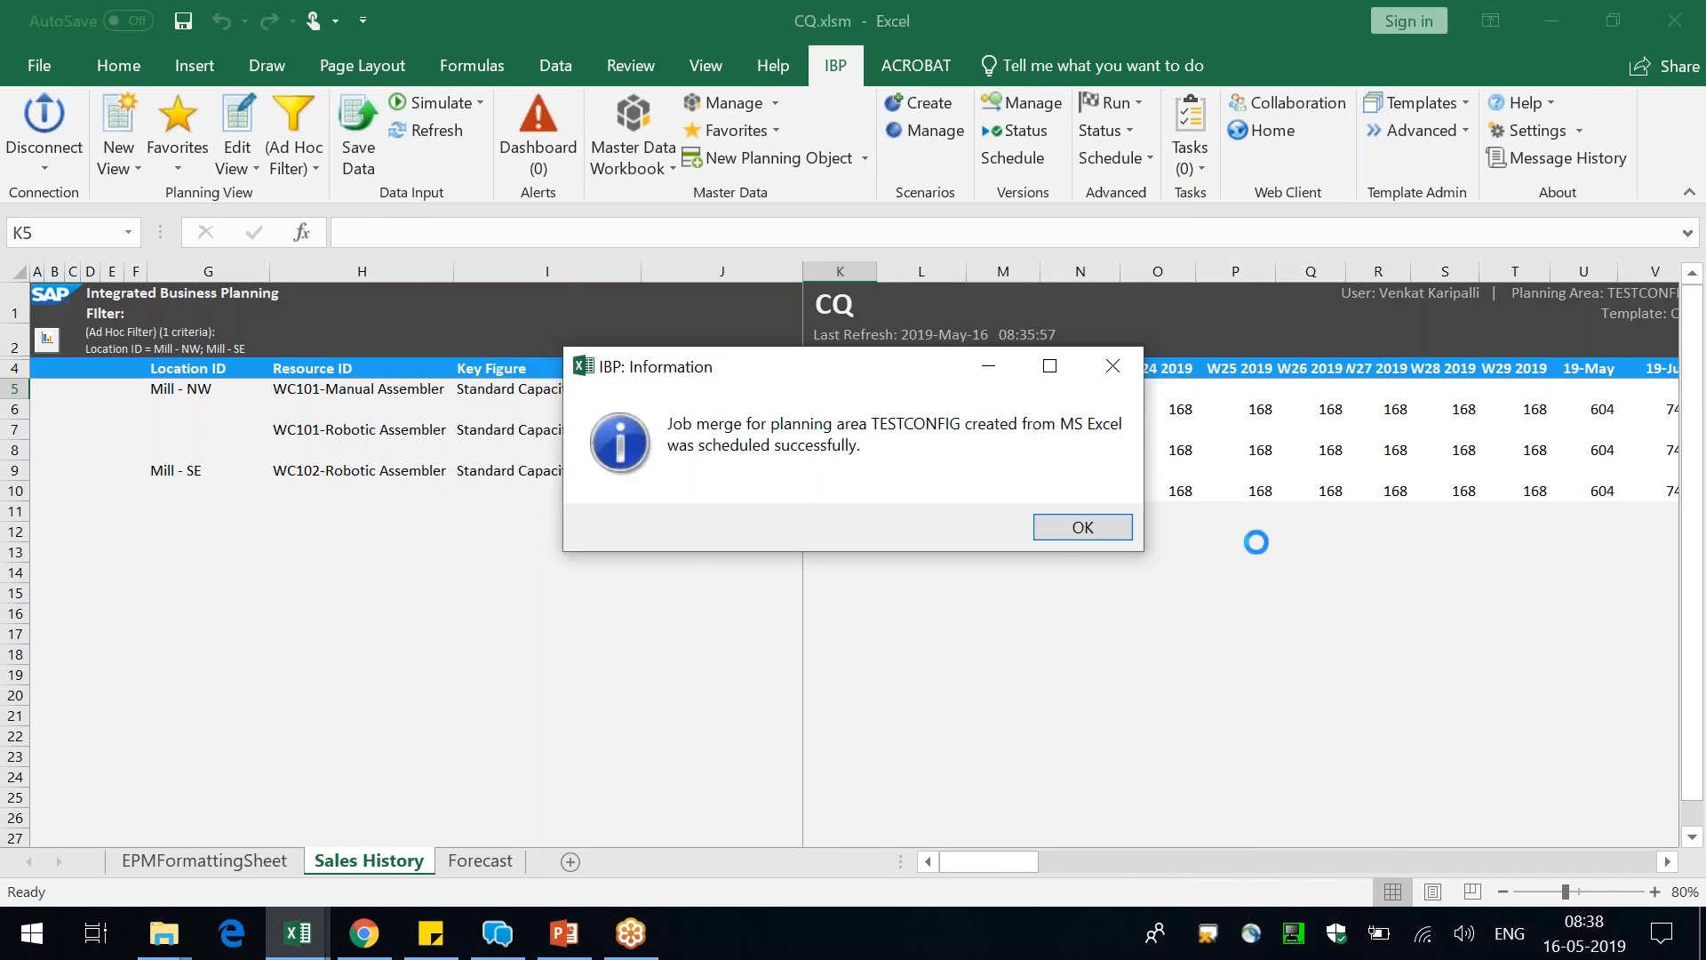
pyautogui.click(1083, 527)
# Open the version job status full screen and examine the merge job's source version, target version and key figures
pyautogui.click(1017, 131)
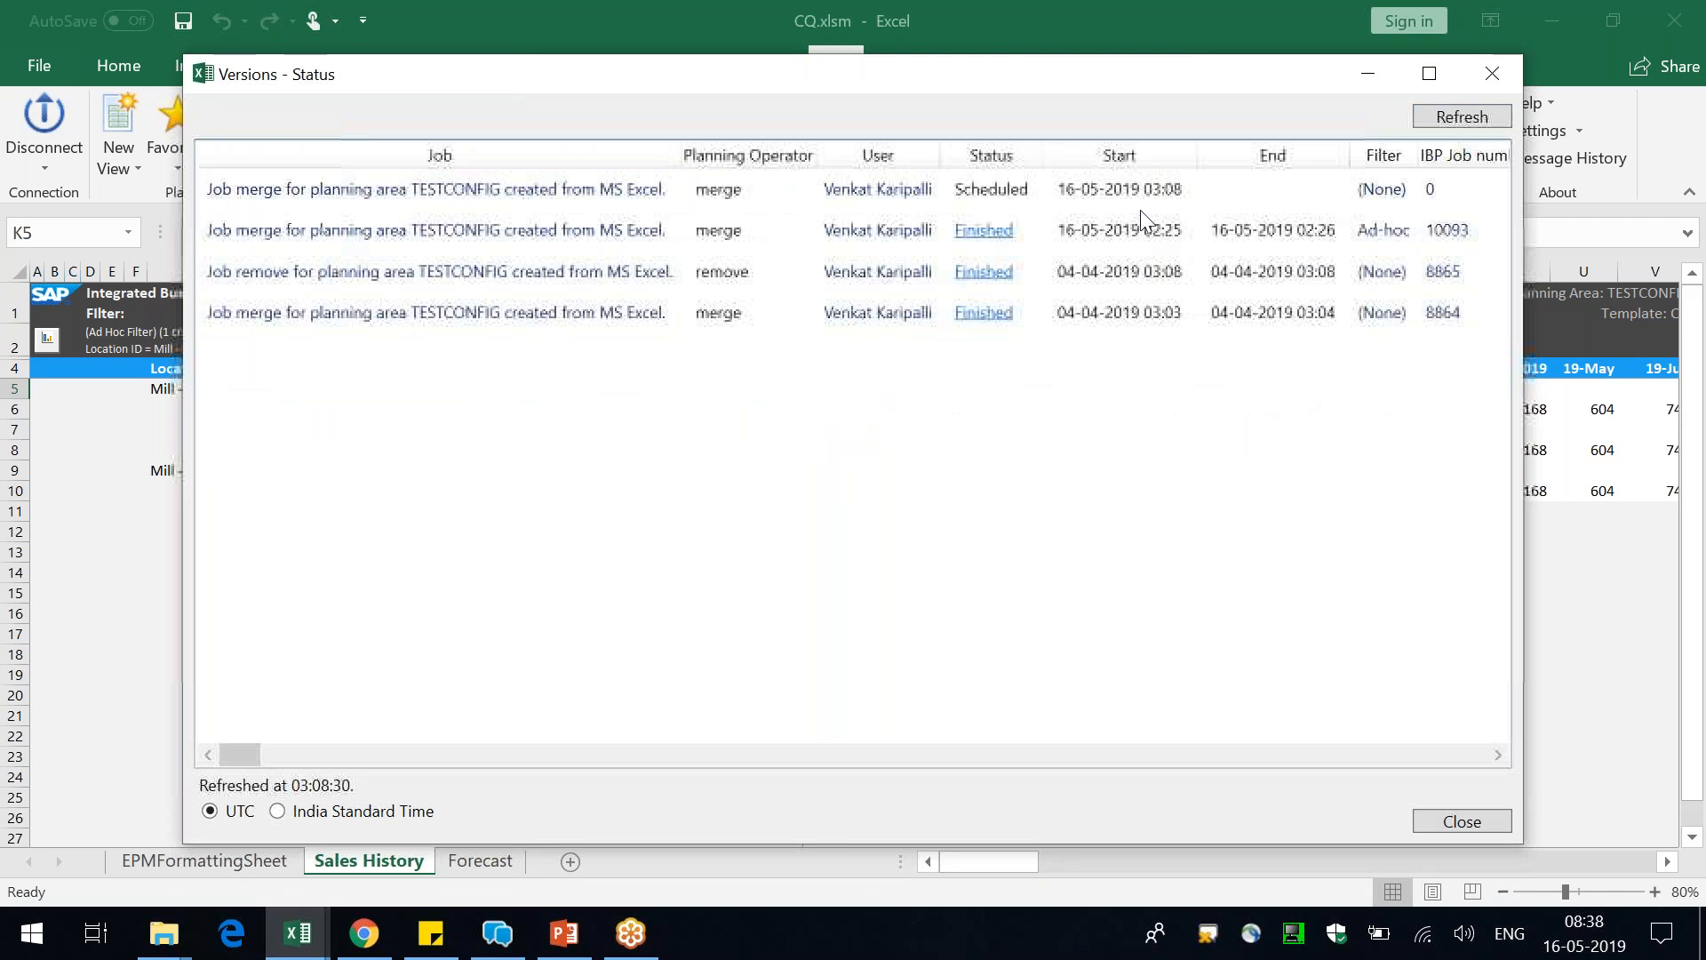
pyautogui.click(1429, 73)
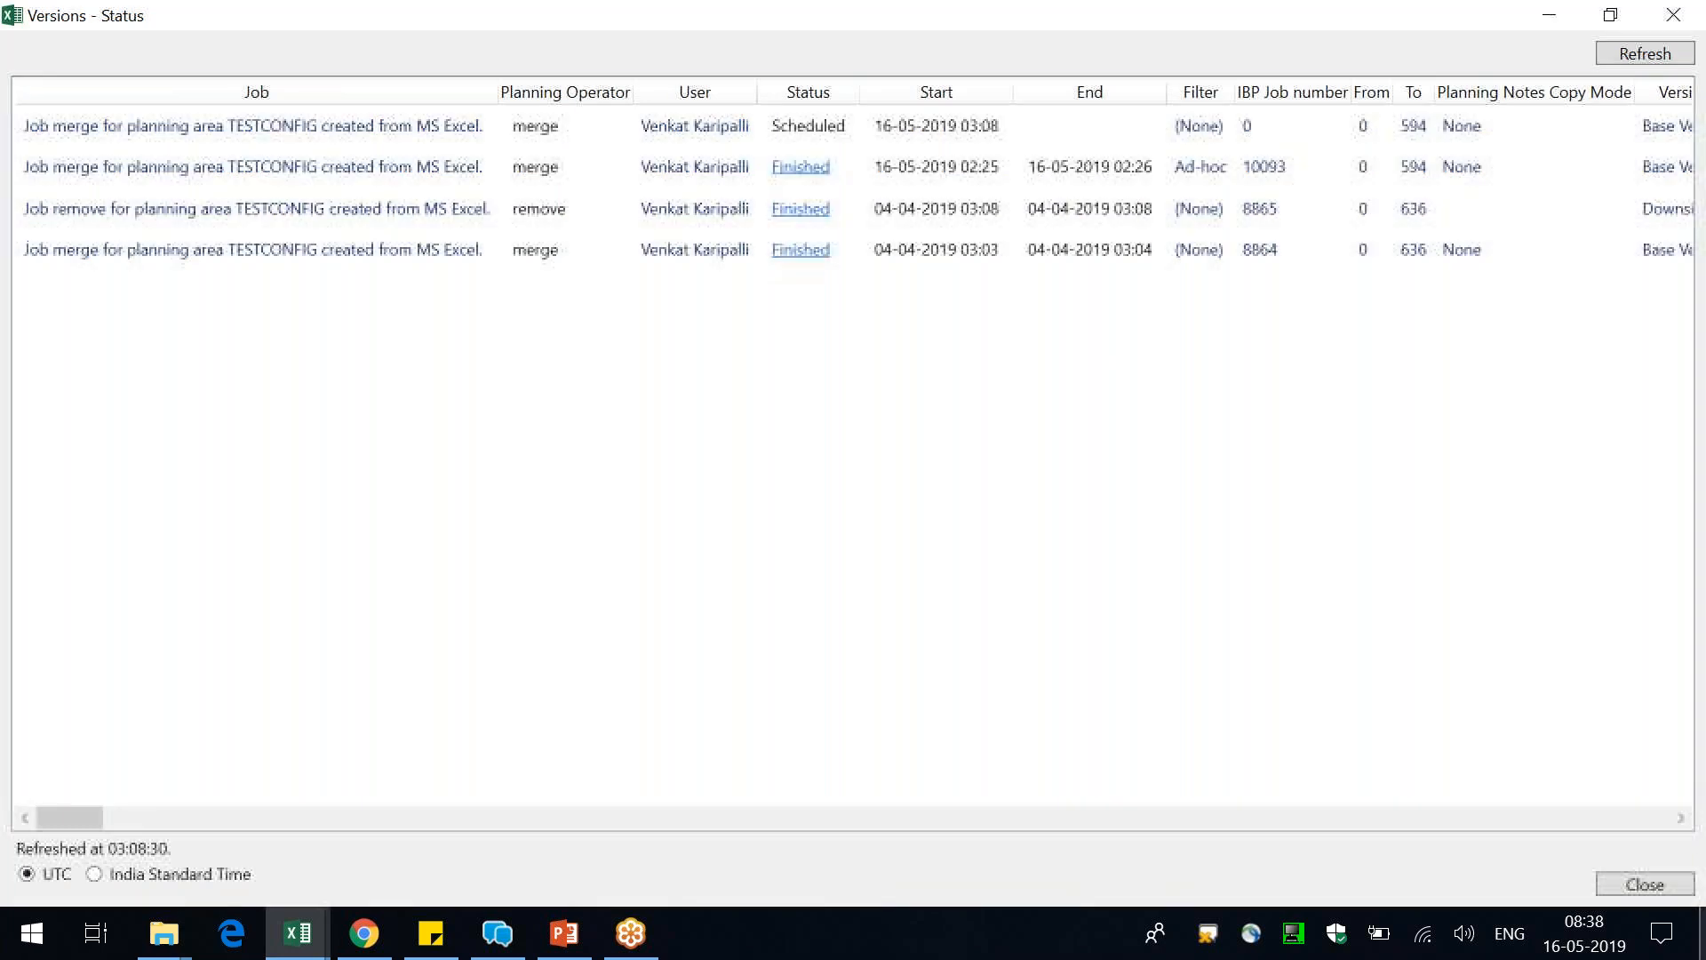
pyautogui.click(1681, 818)
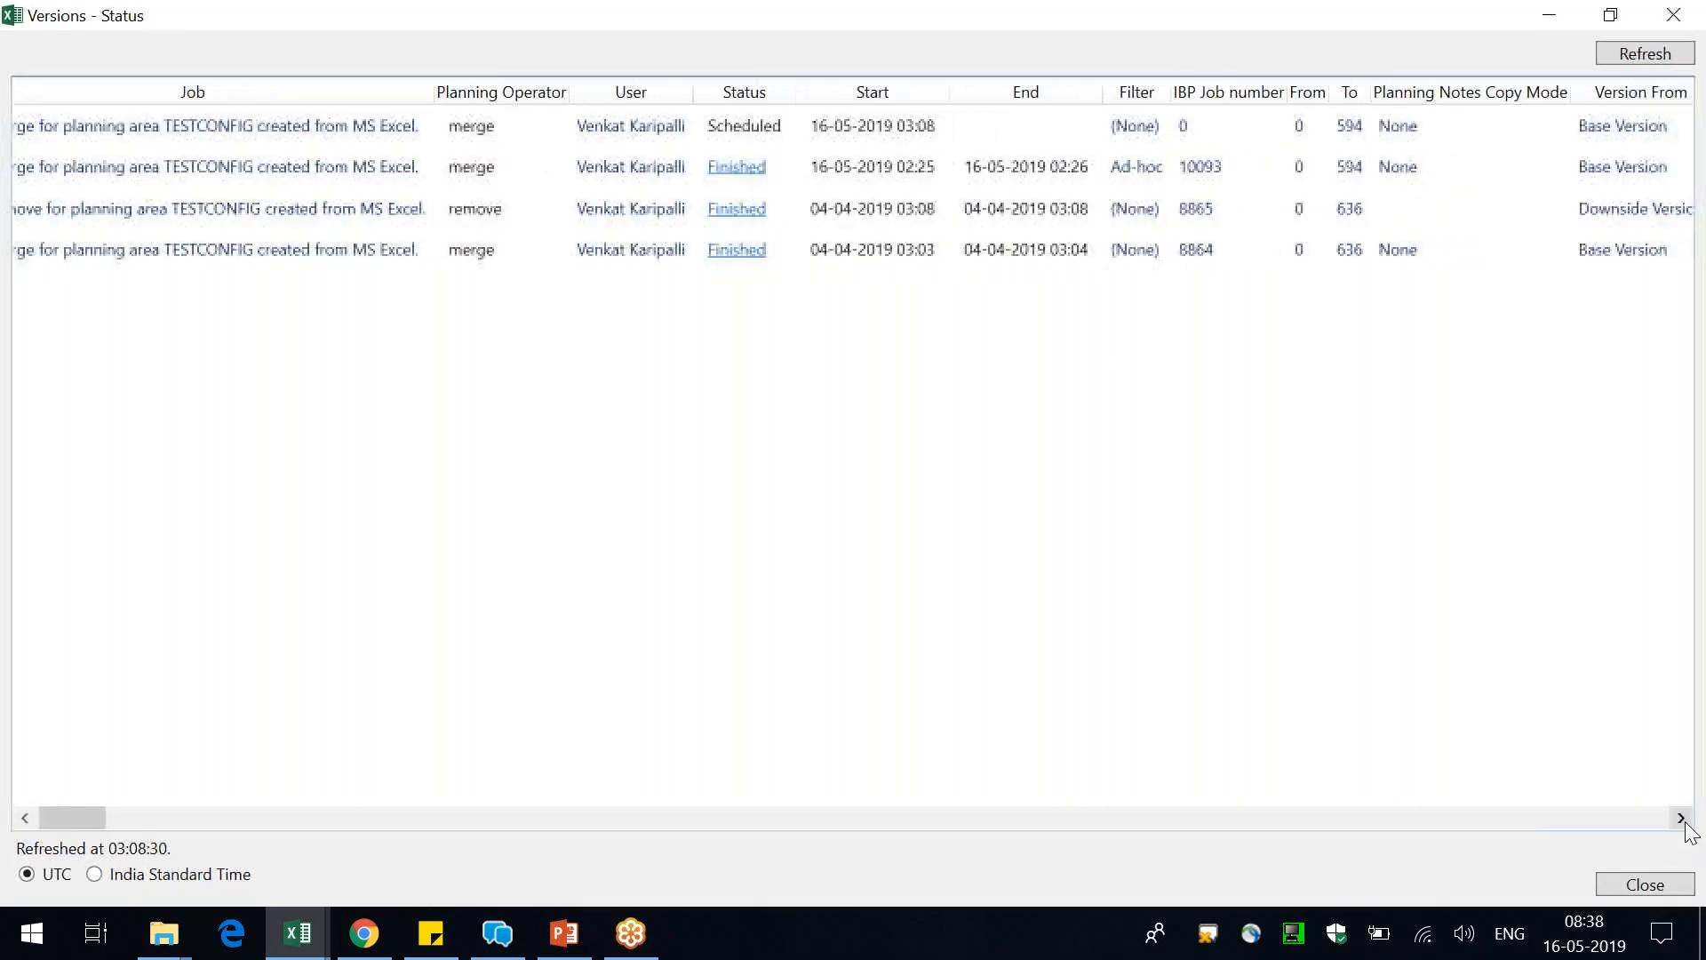
pyautogui.click(1681, 818)
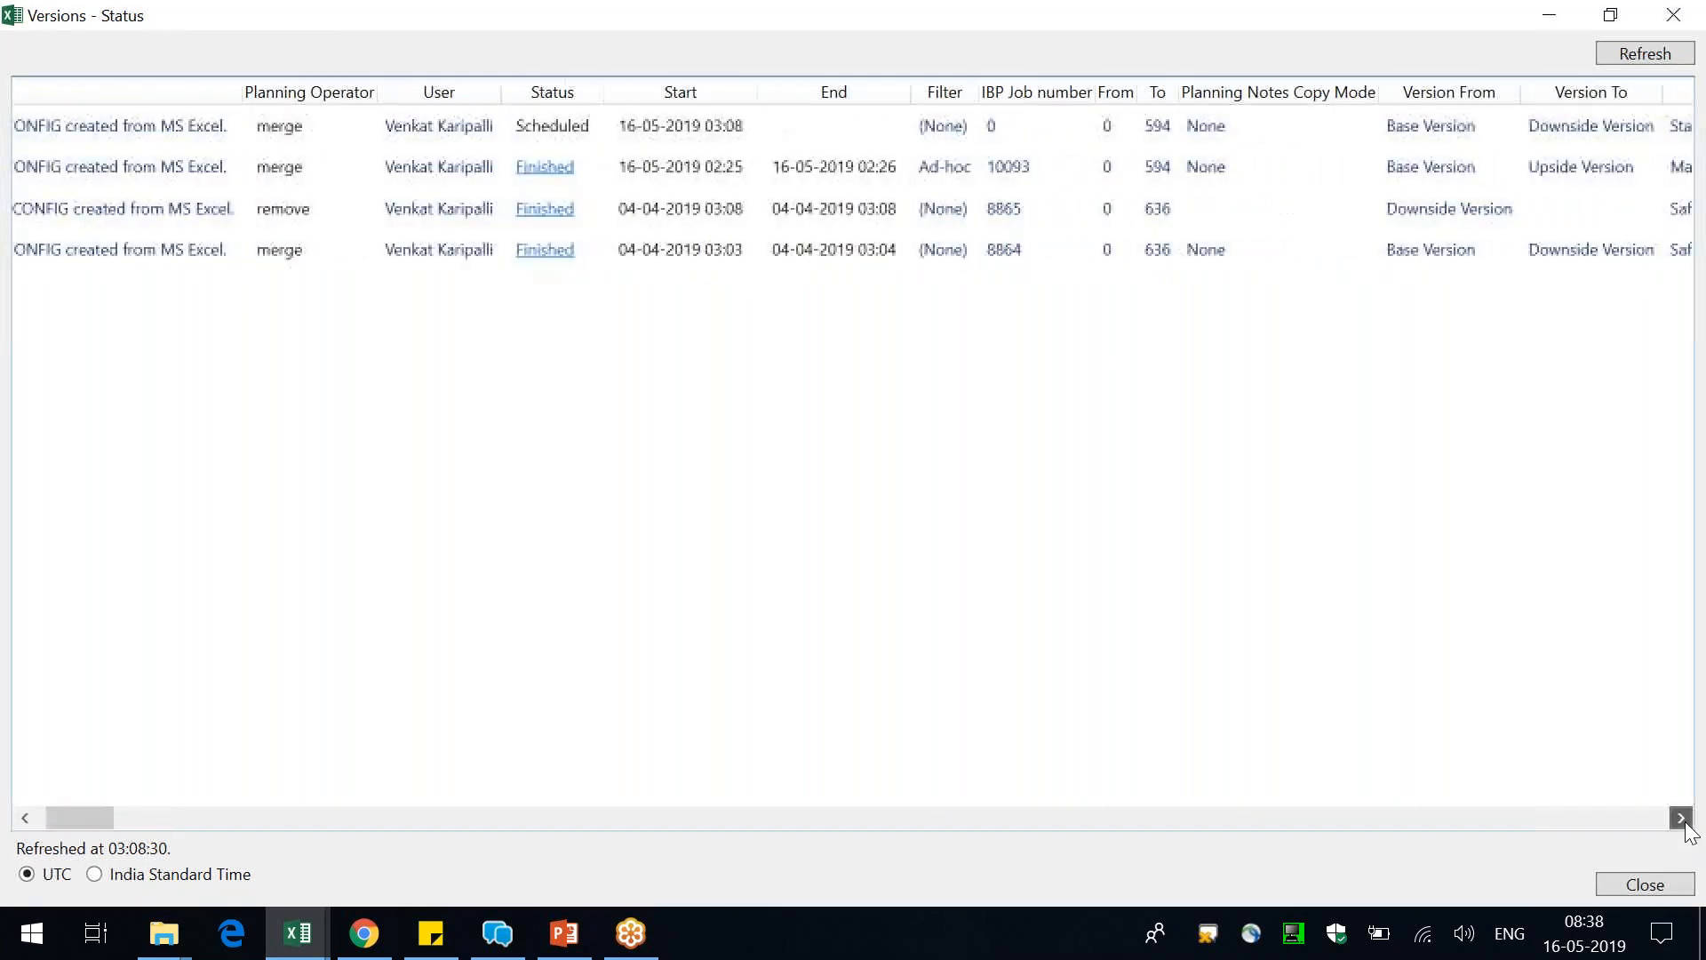
pyautogui.moveTo(104, 813); pyautogui.dragTo(140, 814)
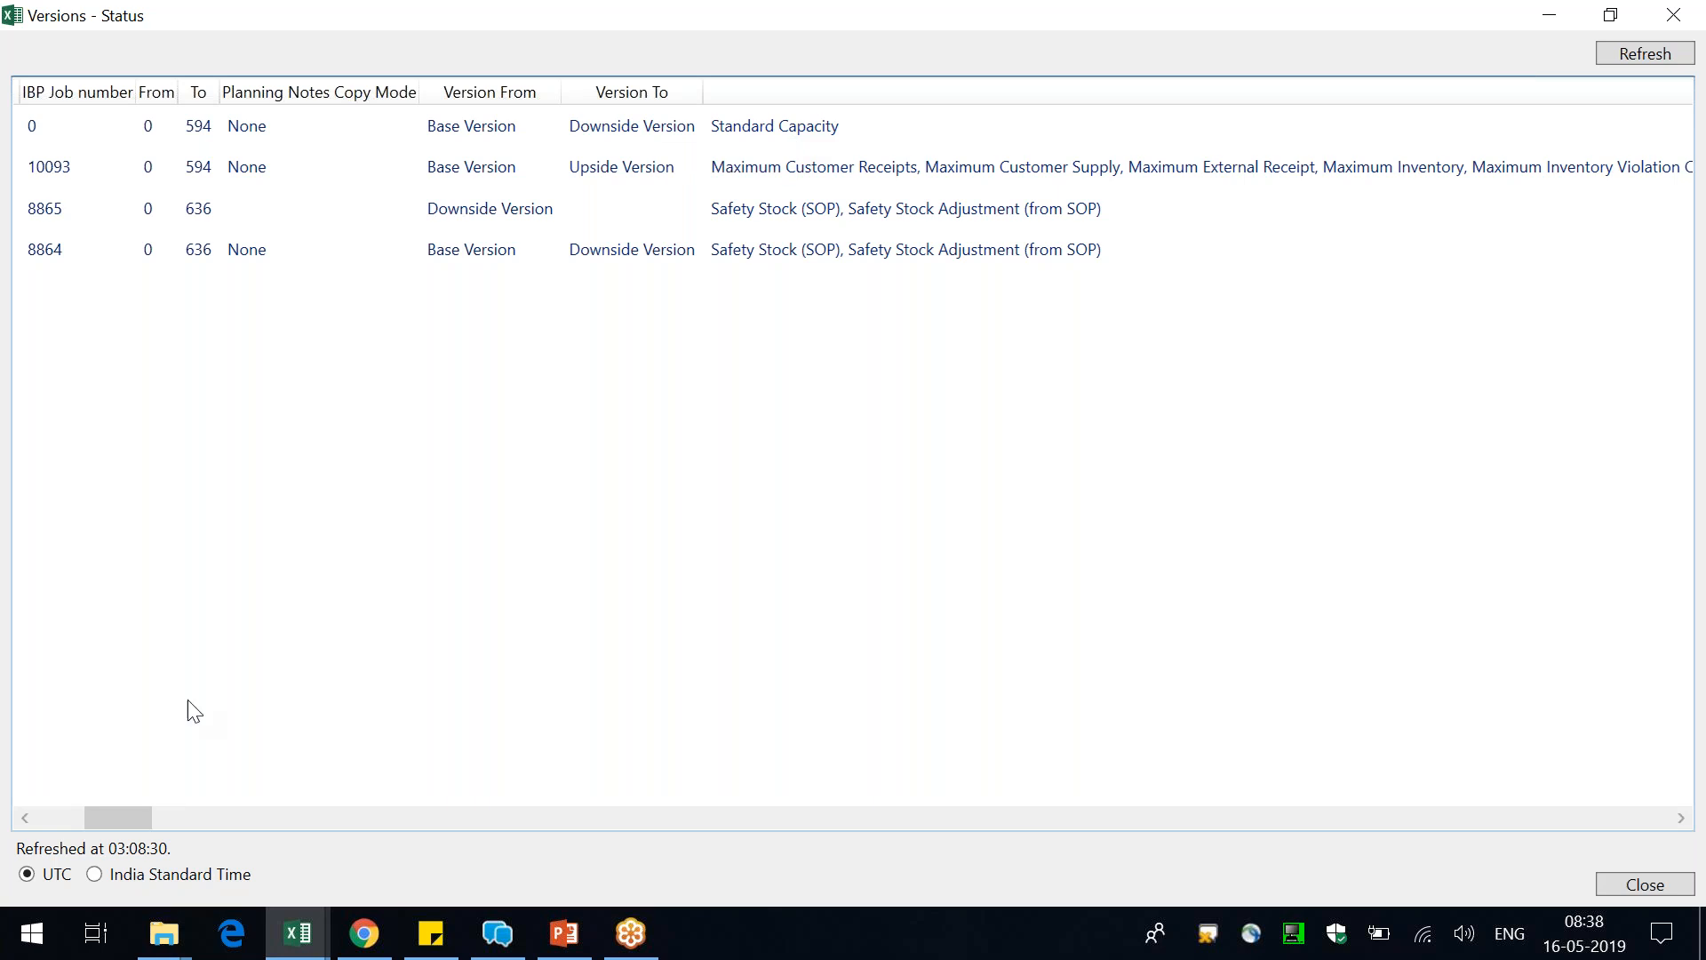
pyautogui.moveTo(124, 814); pyautogui.dragTo(28, 844)
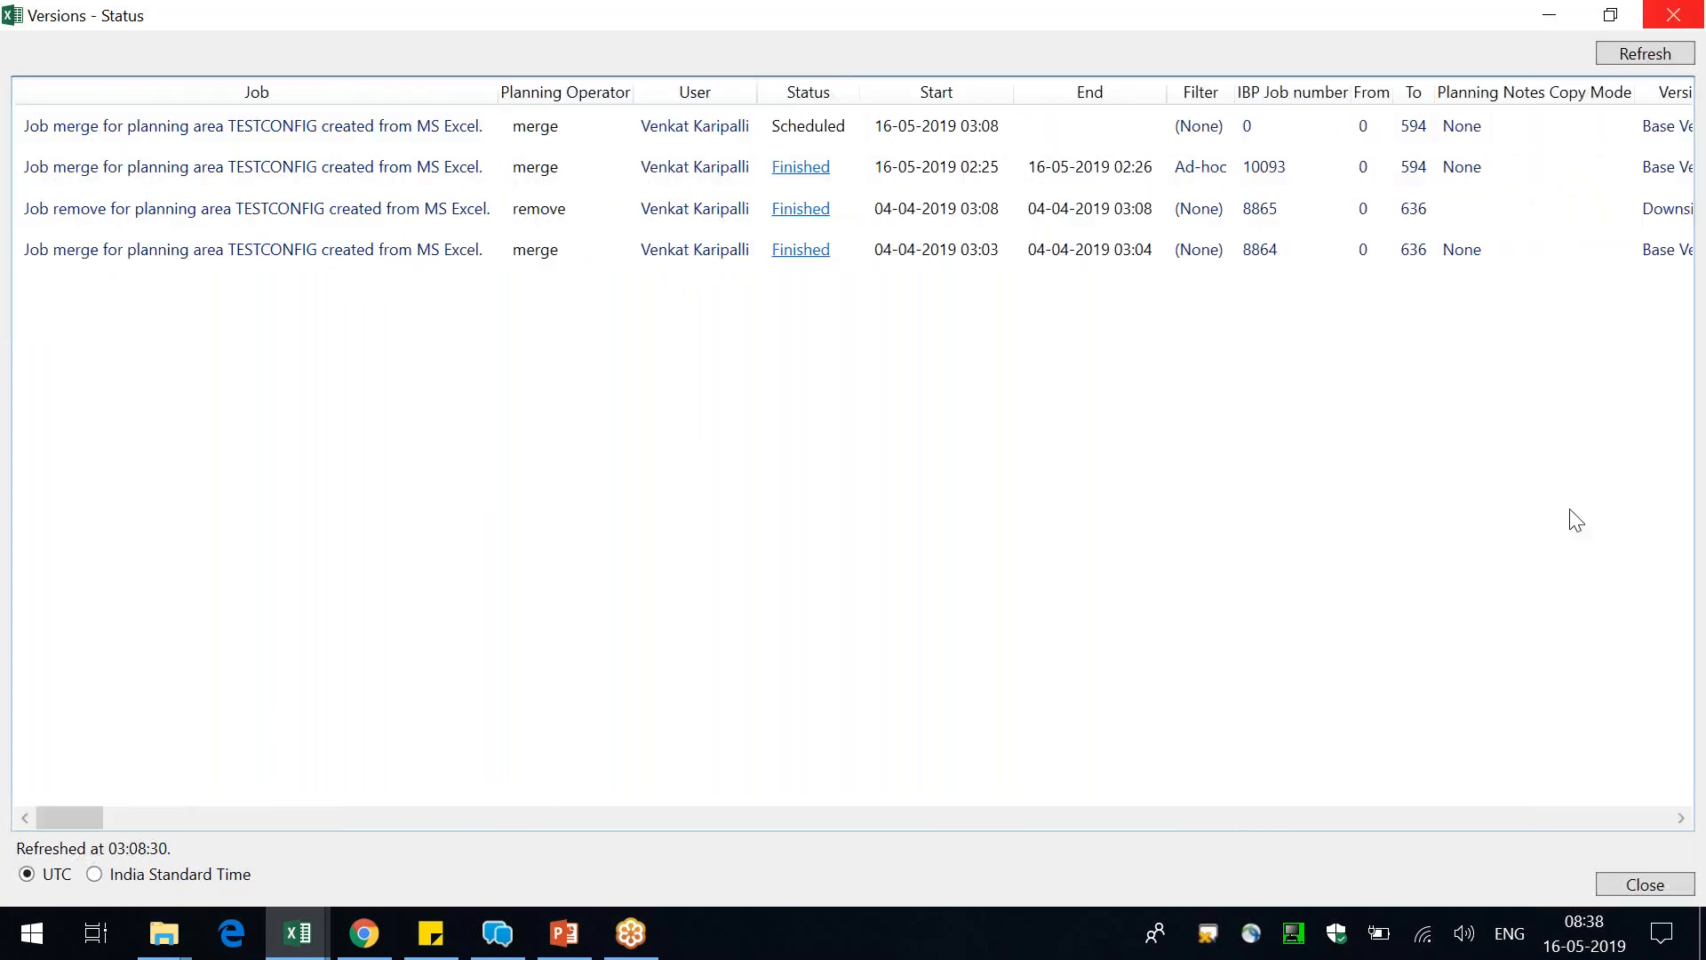
# Refresh the version job status until the merge job finishes, and refresh the data in the CQ planning view
pyautogui.click(1636, 51)
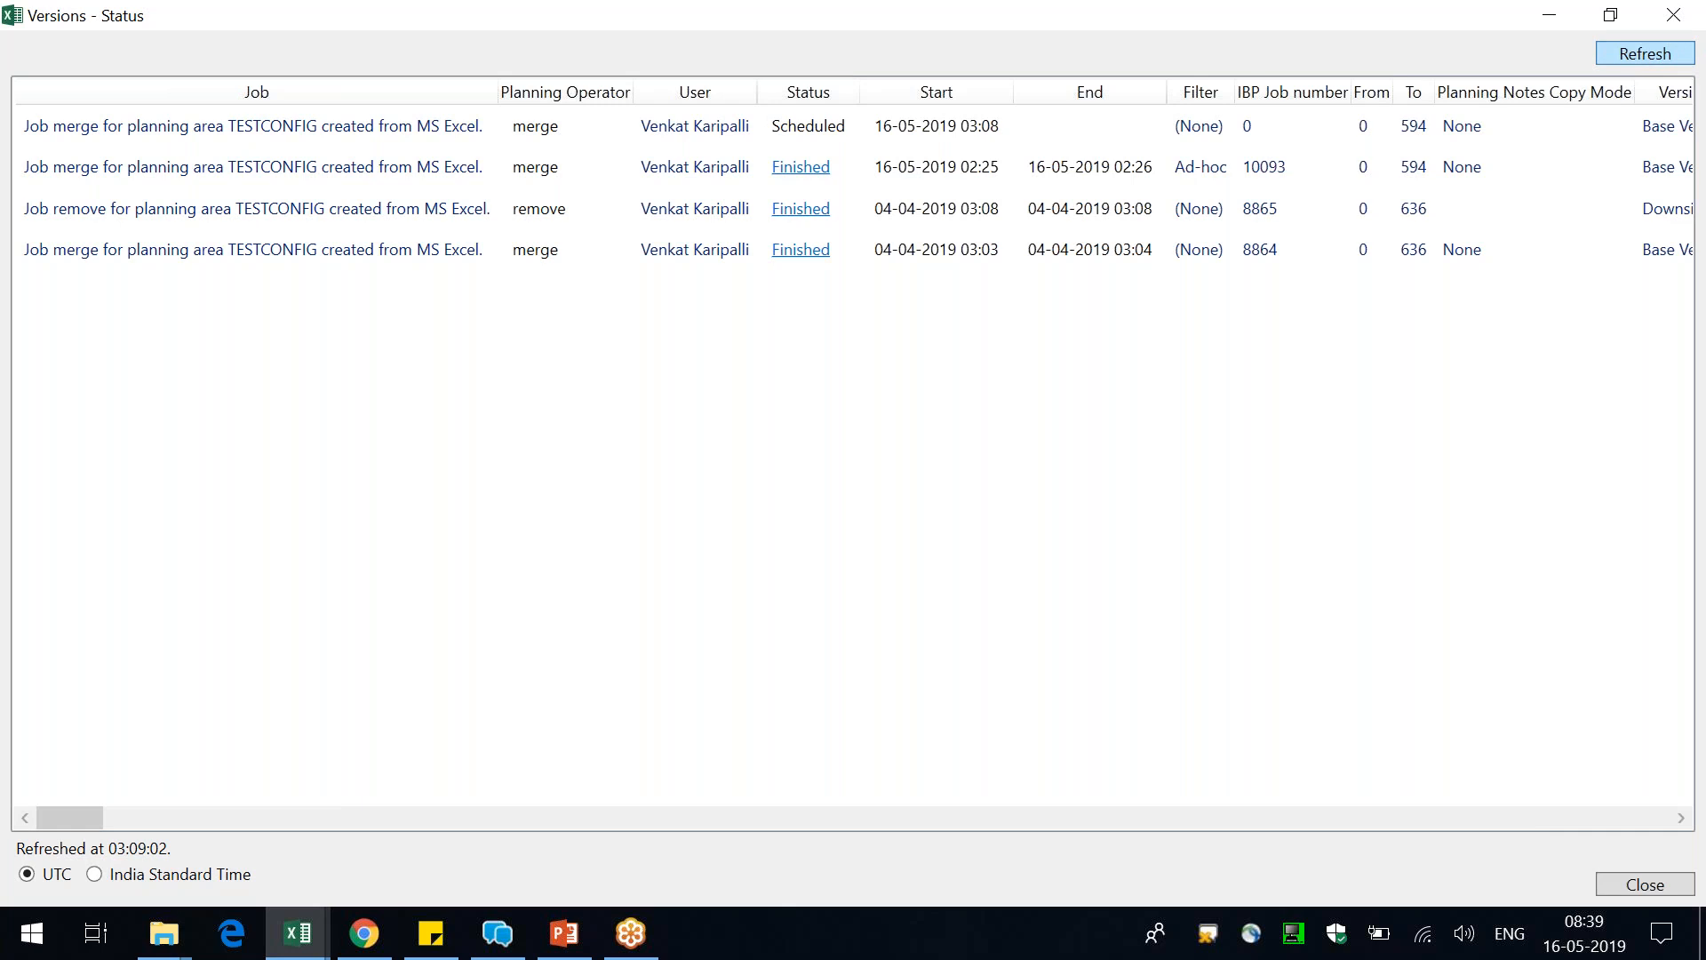
pyautogui.click(1645, 54)
pyautogui.click(1637, 50)
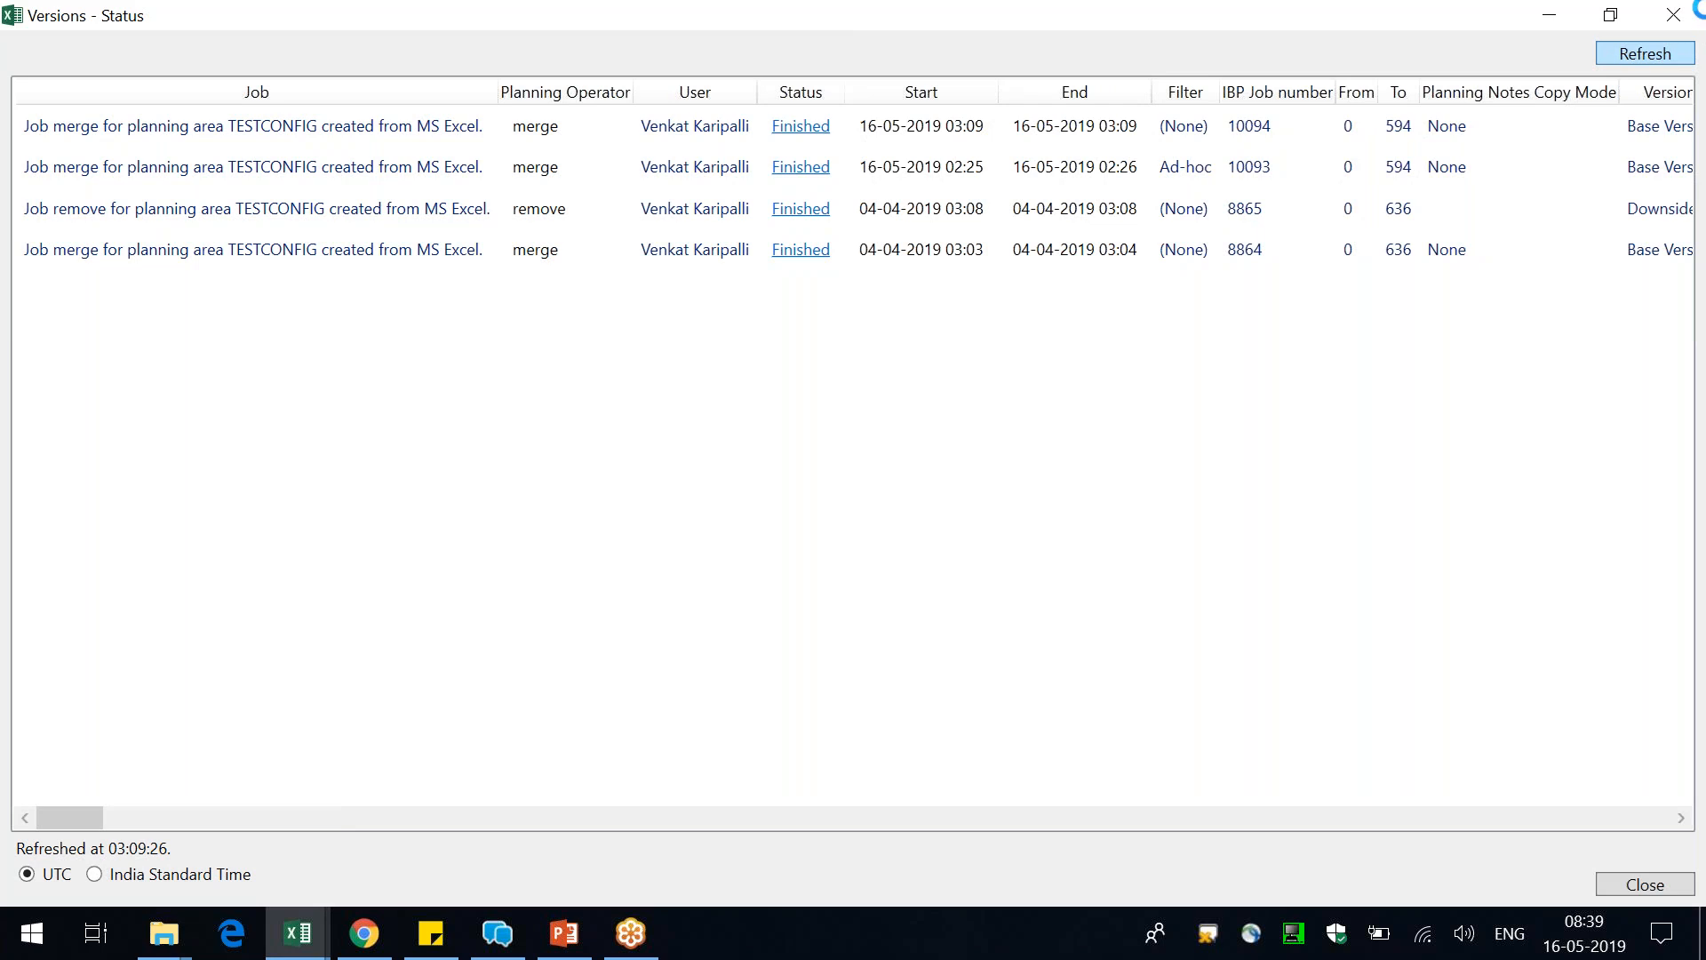
pyautogui.hotkey('alt', 'Tab')
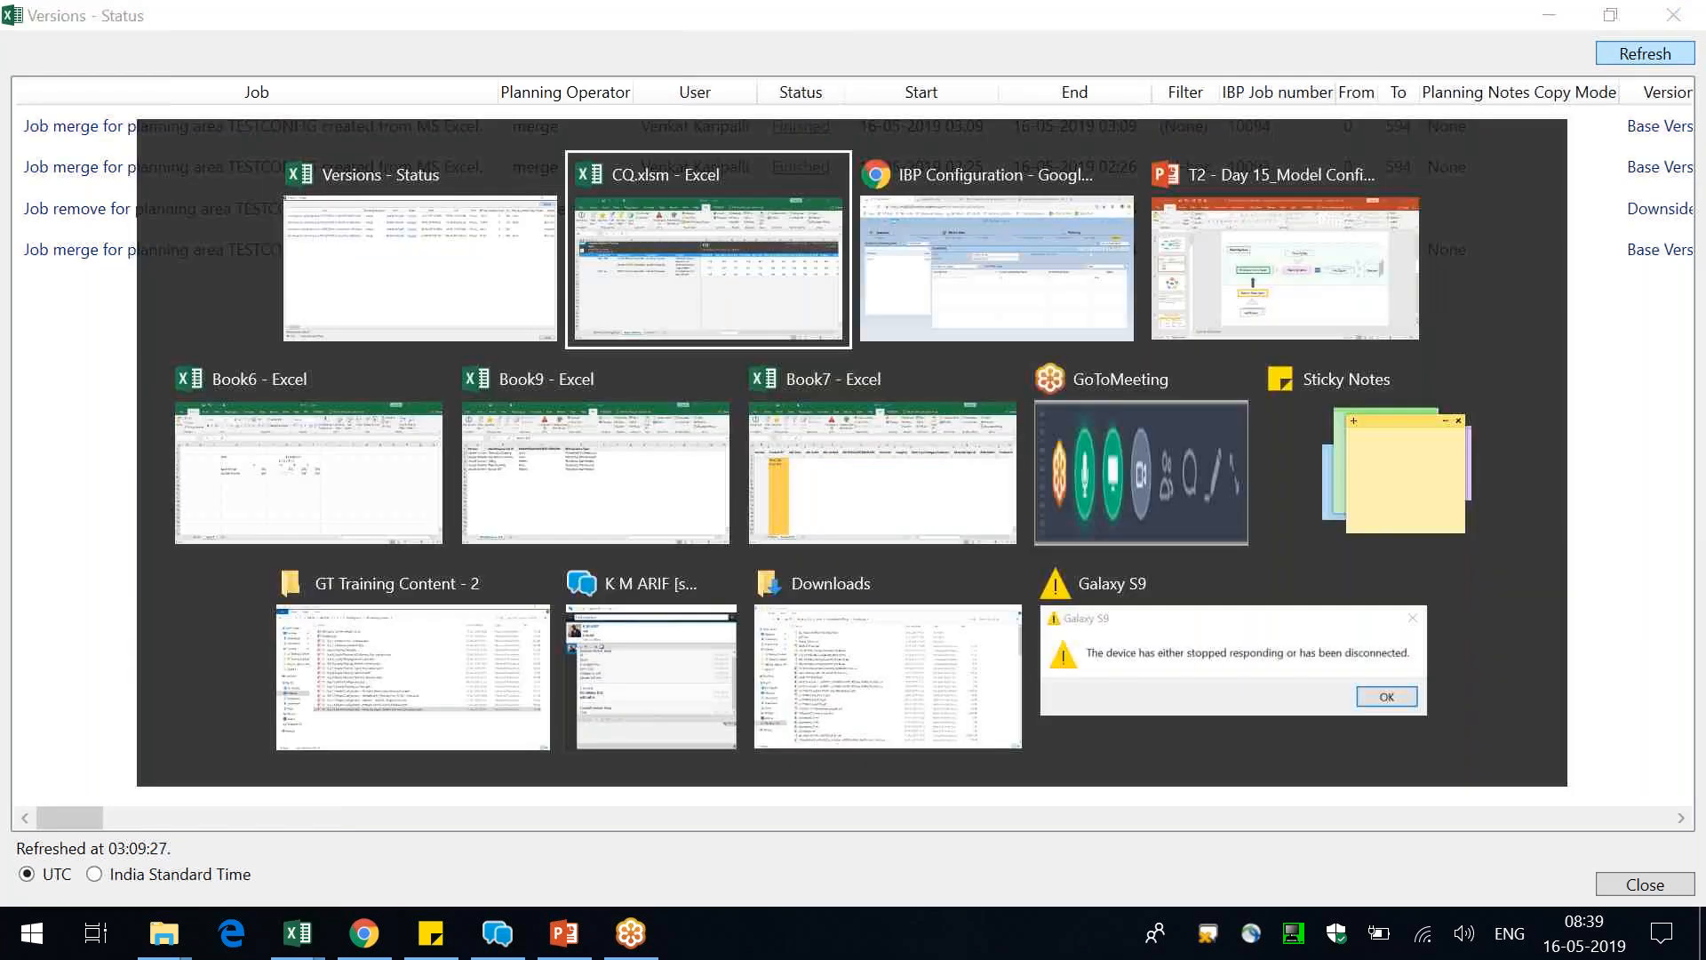
pyautogui.click(432, 133)
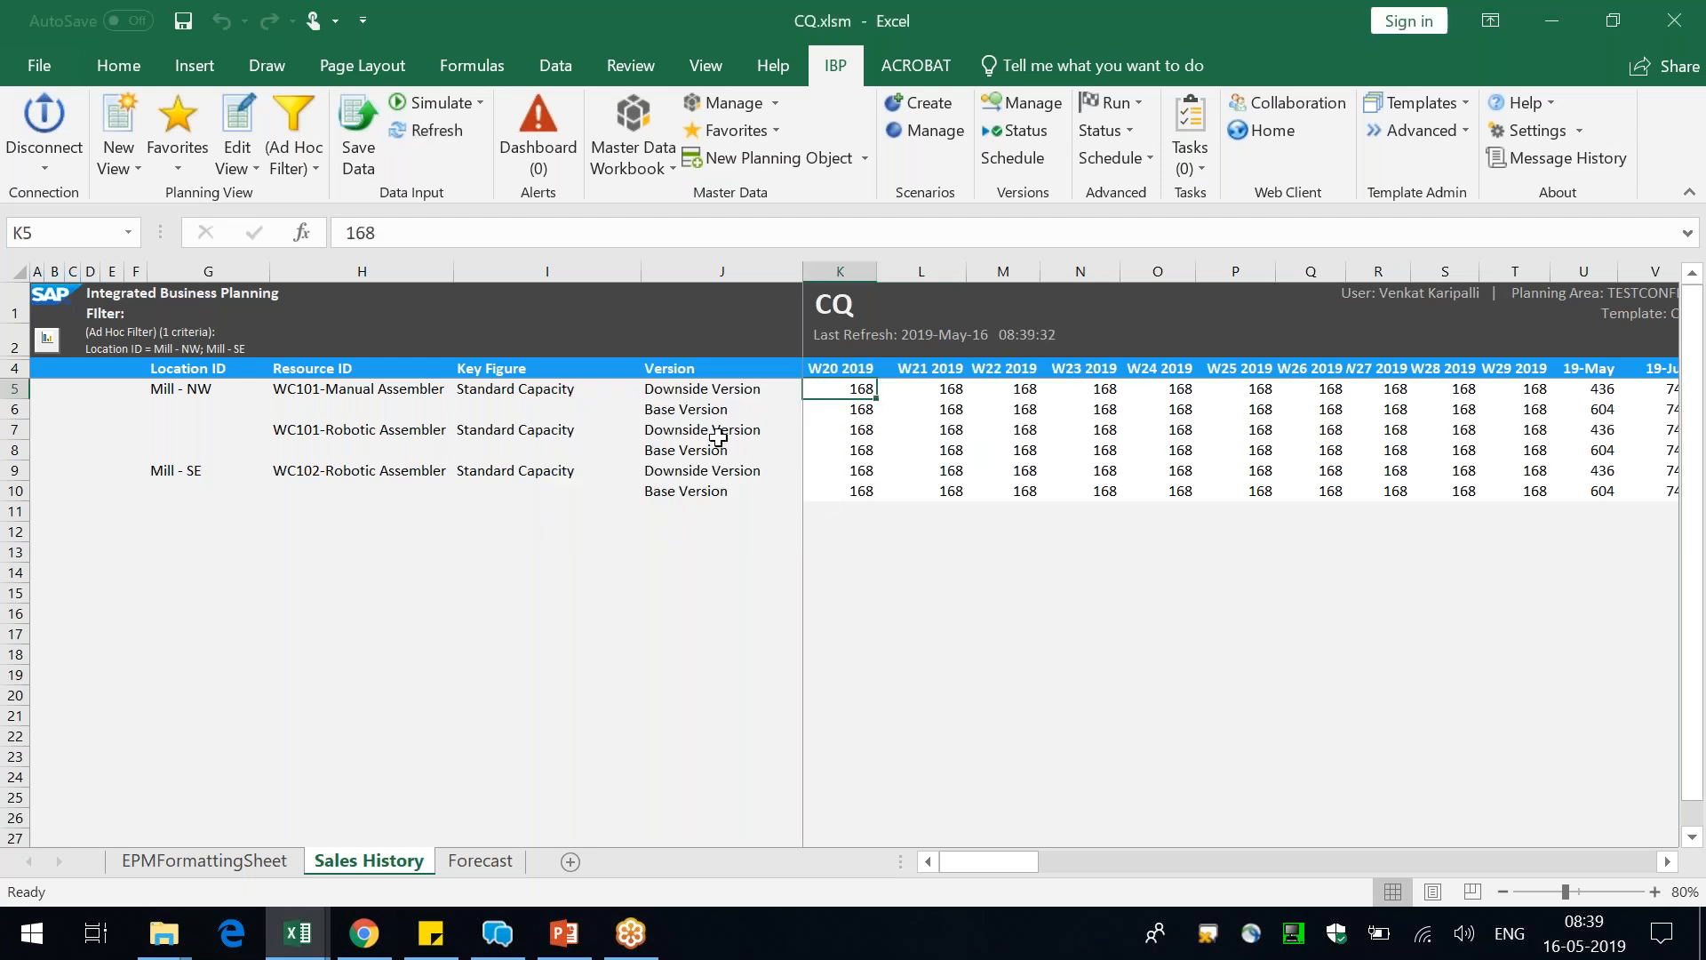
# Set the Downside Version Standard Capacity of WC101-Manual Assembler at Mill - NW to 222 for W20 through W25 2019
pyautogui.write('222')
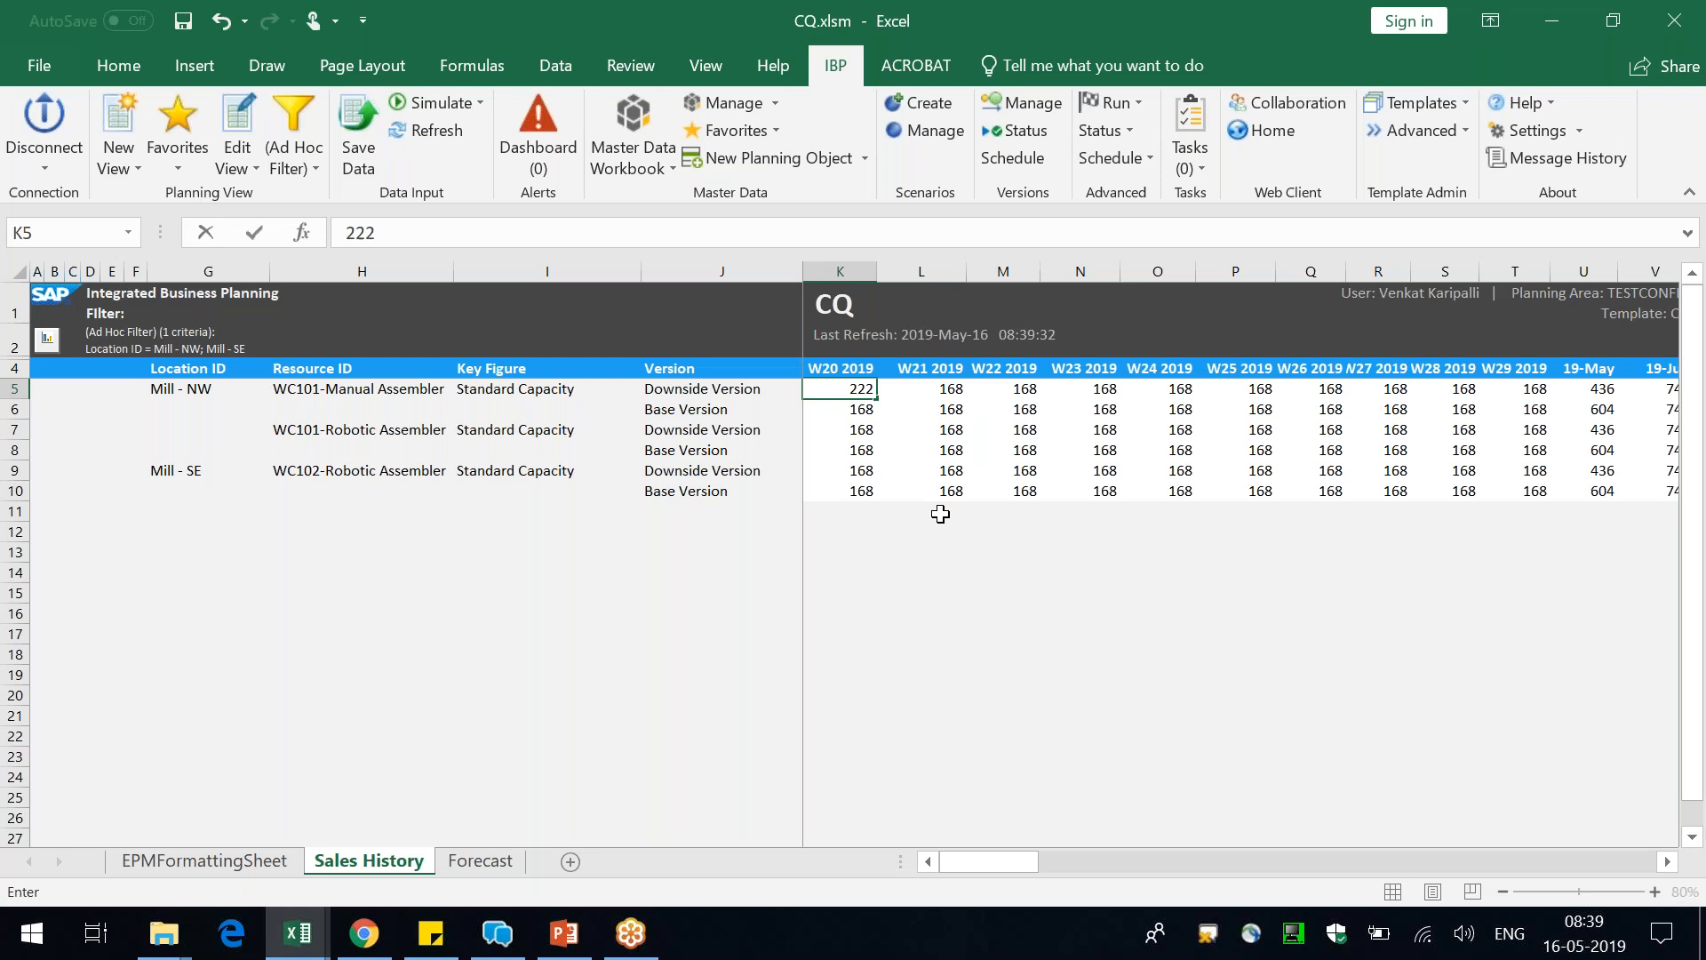
pyautogui.hotkey('ctrl', 'Return')
pyautogui.hotkey('ctrl', 'c')
pyautogui.moveTo(840, 389); pyautogui.dragTo(1253, 395)
pyautogui.hotkey('ctrl', 'v')
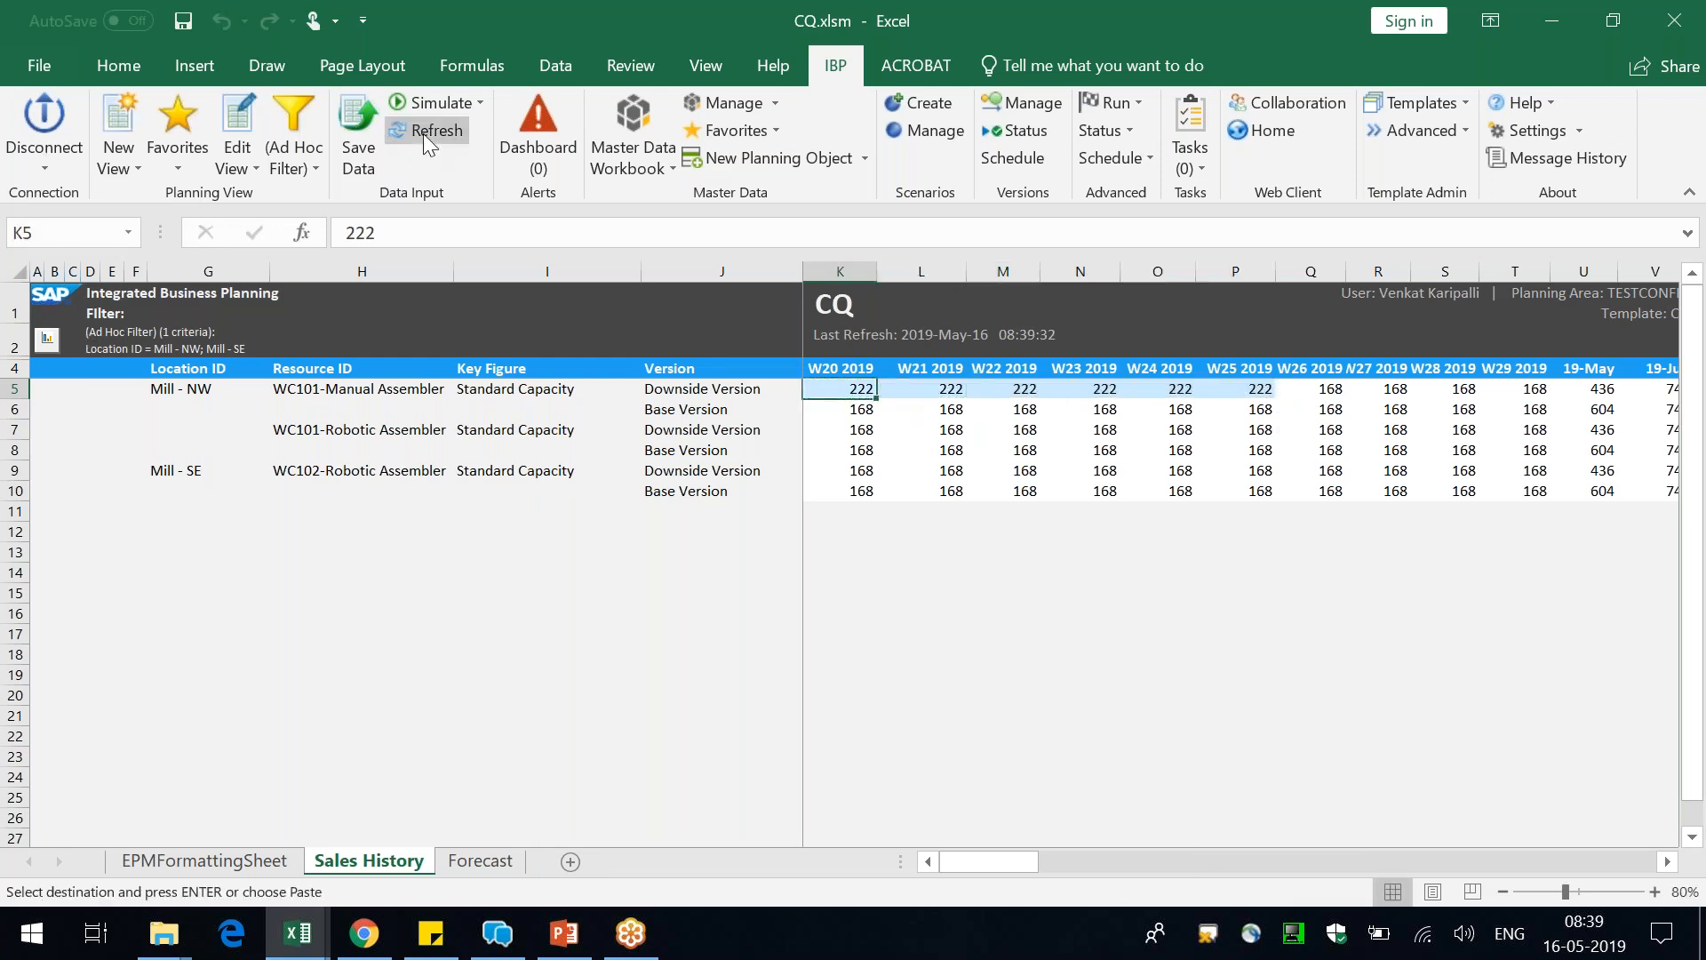
# Save the edited Downside Version Standard Capacity values from the CQ planning view to the IBP planning area
pyautogui.click(356, 142)
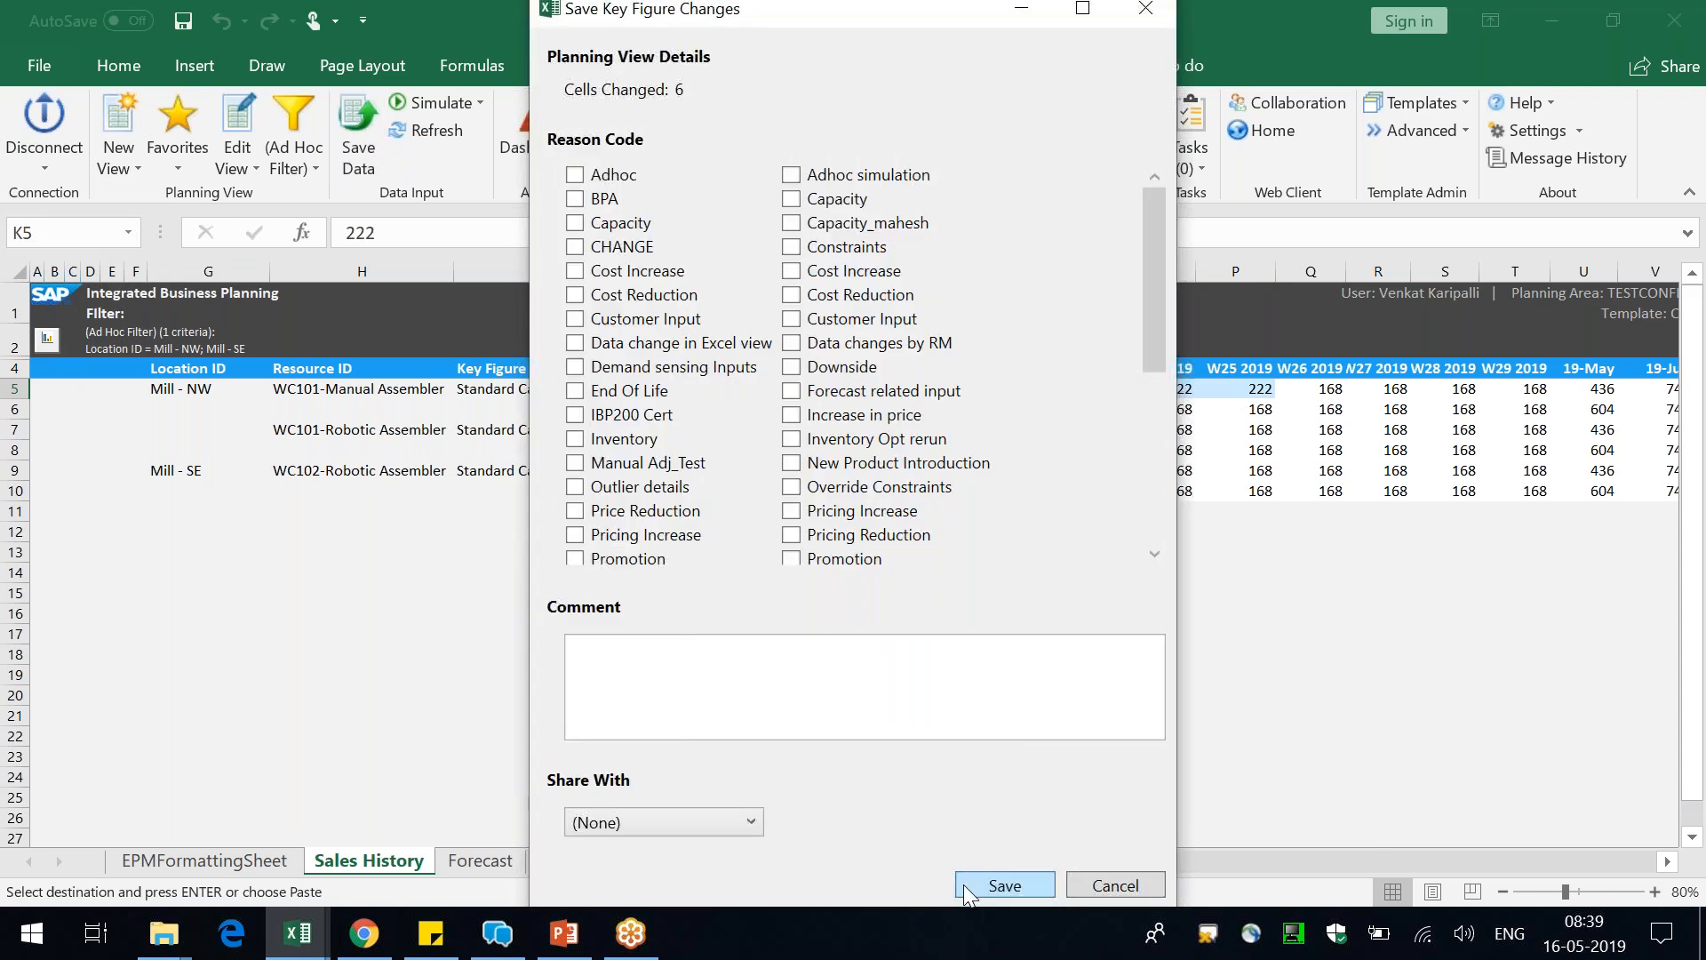
pyautogui.click(968, 883)
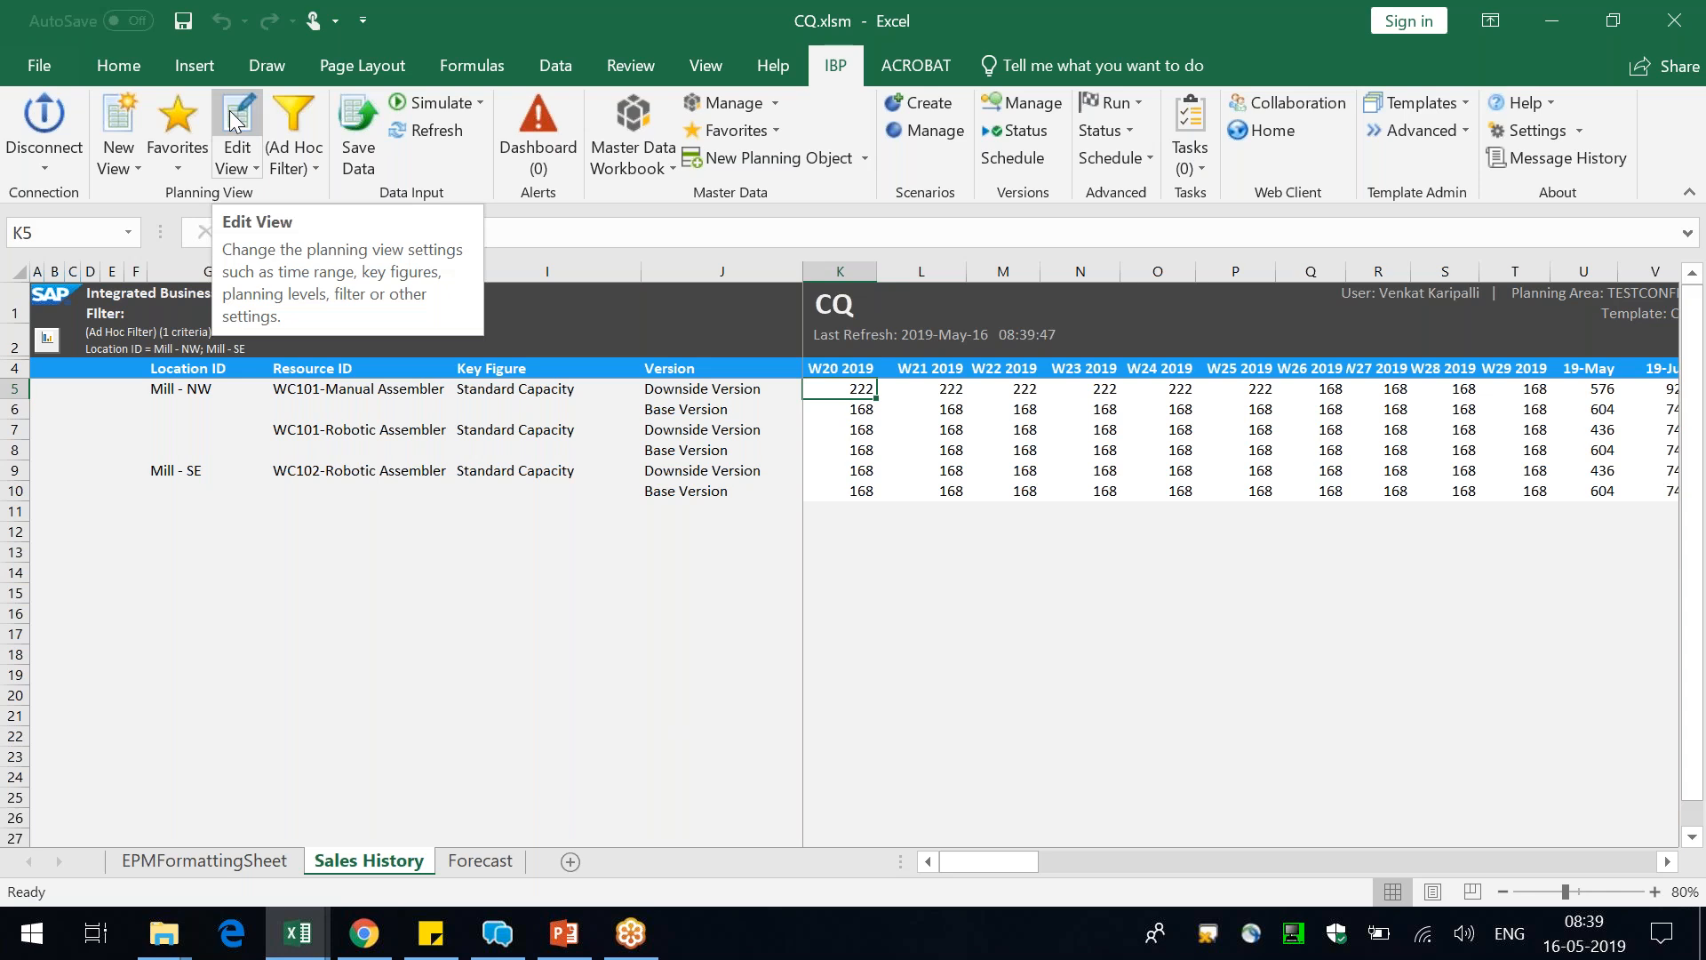
# Switch to IBP Configuration in Chrome and search the DOWNSIDE version's available key figures for "zmain"
pyautogui.click(1561, 27)
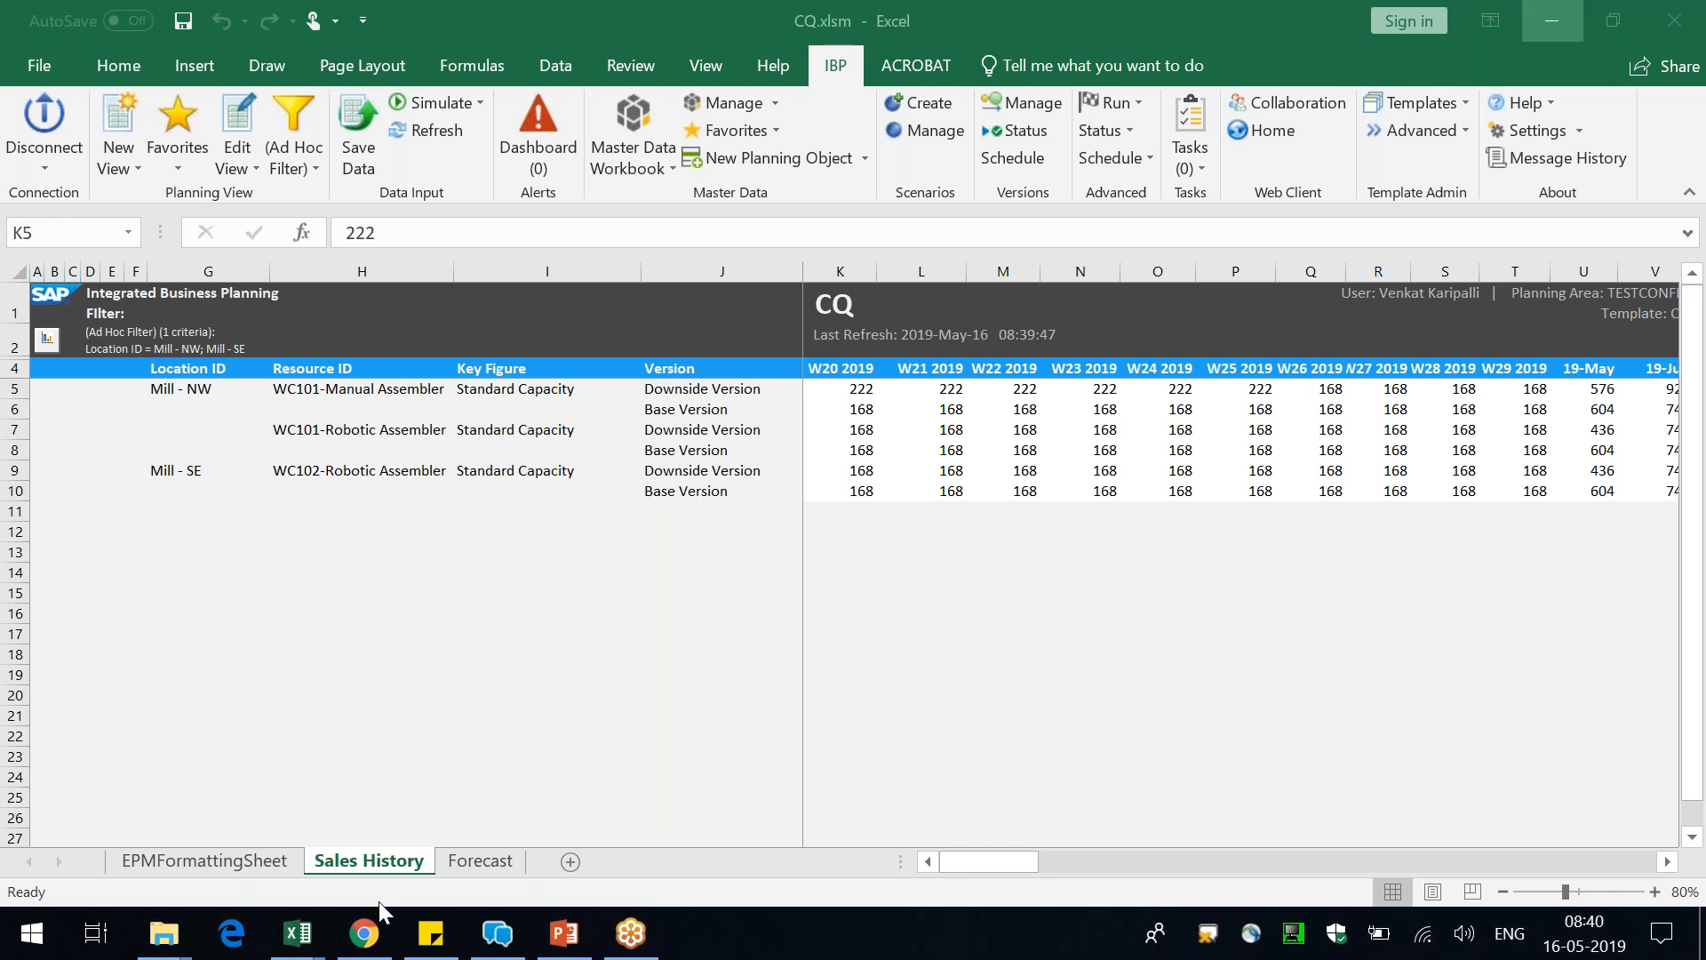
pyautogui.click(364, 945)
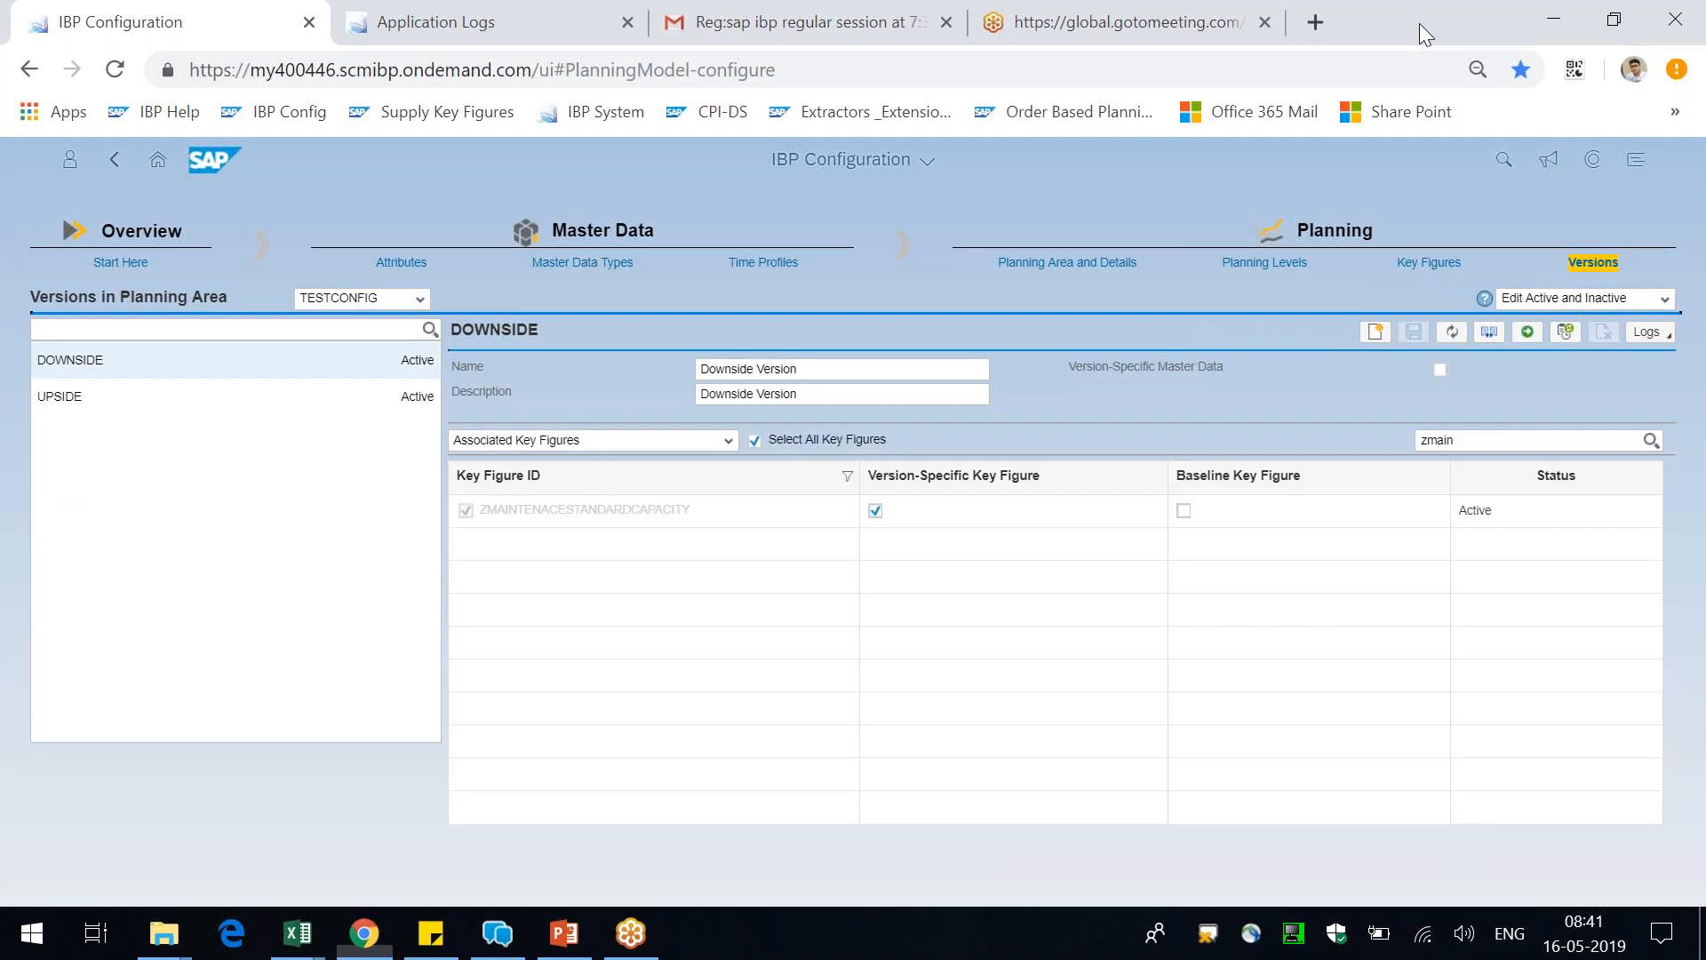
pyautogui.click(727, 440)
pyautogui.click(638, 457)
pyautogui.click(1493, 439)
pyautogui.write('zmain')
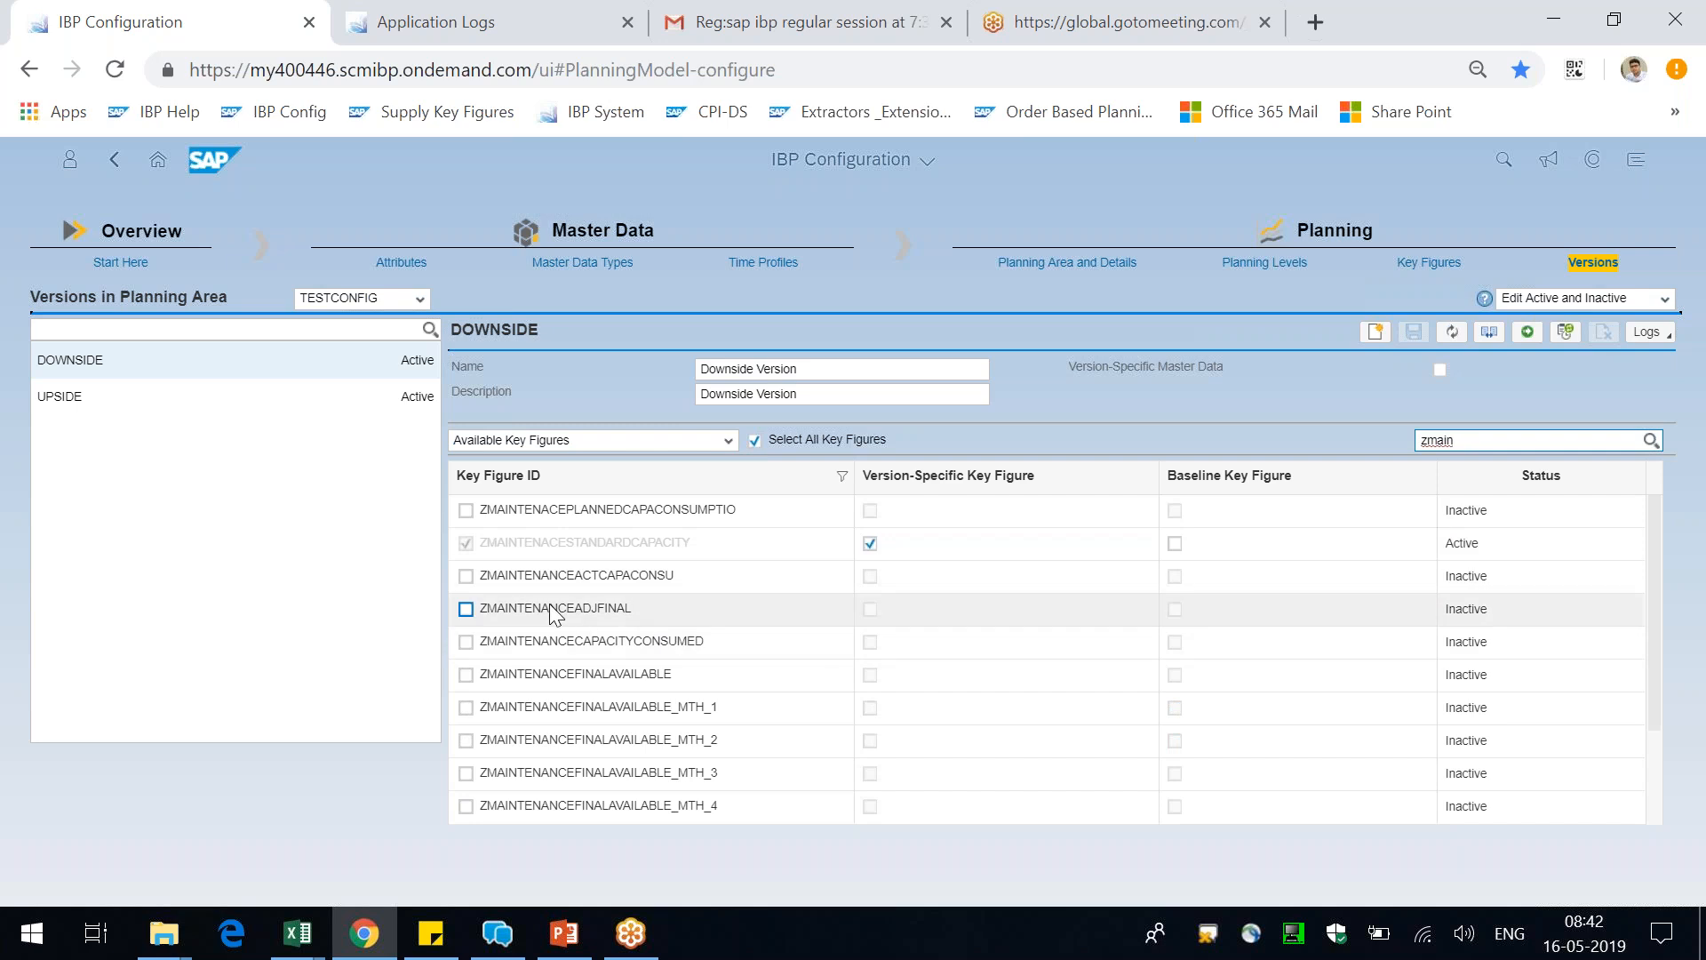
pyautogui.moveTo(521, 611); pyautogui.dragTo(623, 610)
pyautogui.moveTo(524, 579); pyautogui.dragTo(655, 583)
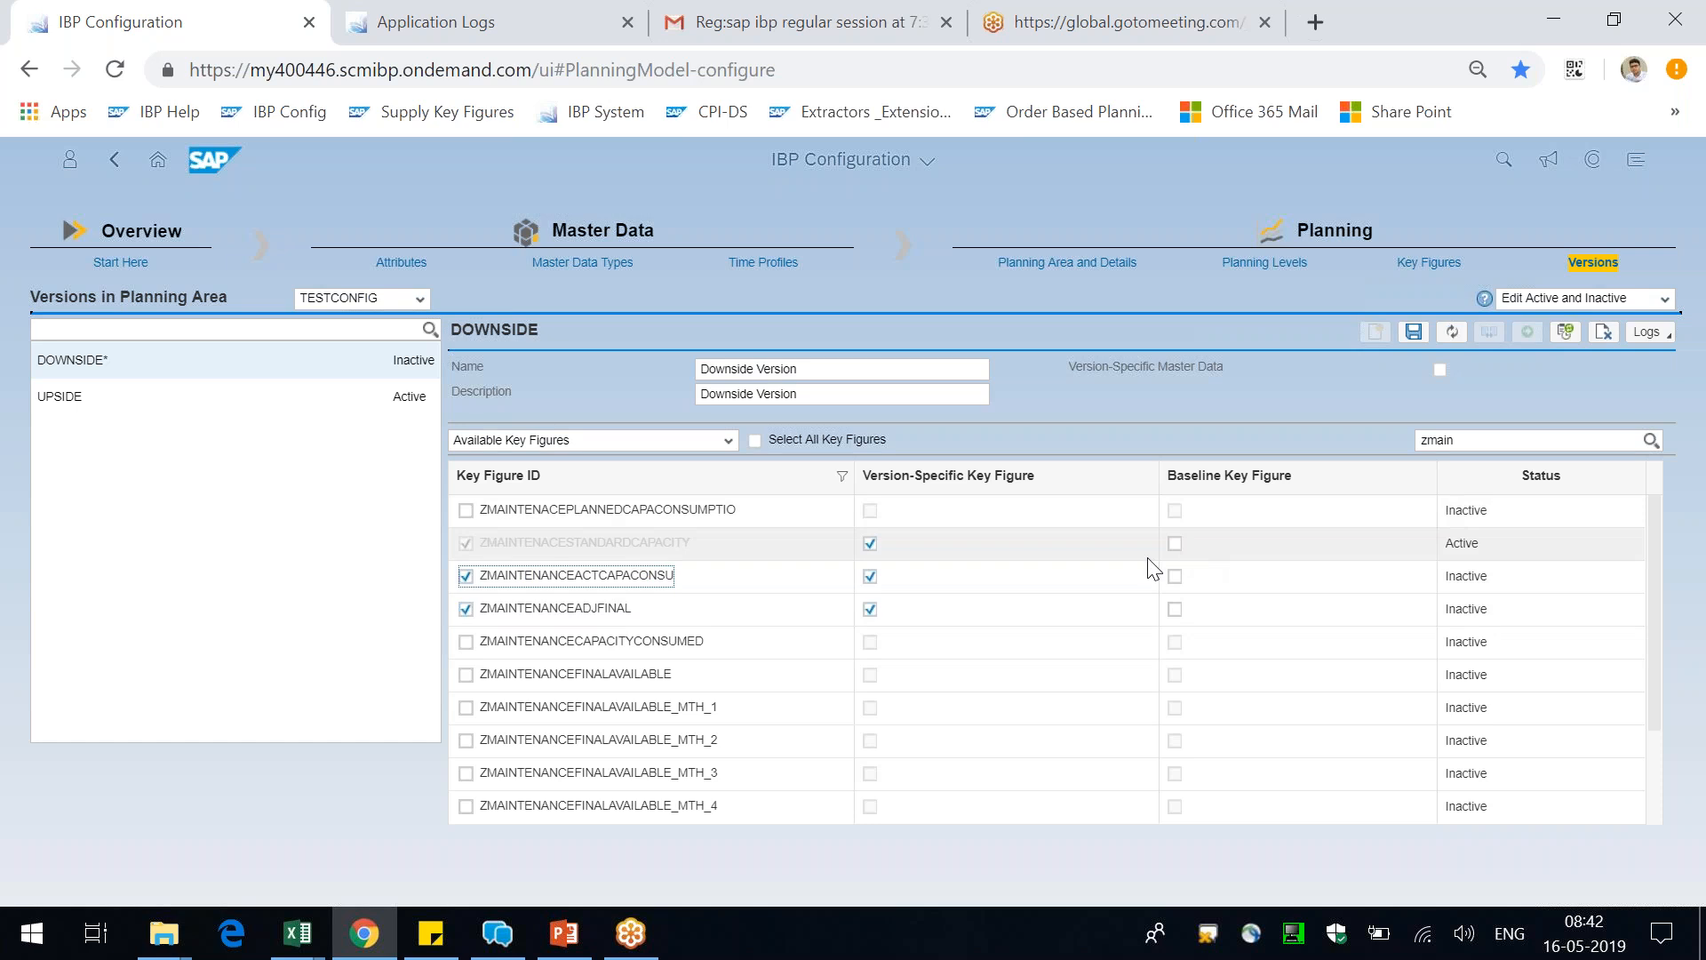
pyautogui.click(466, 576)
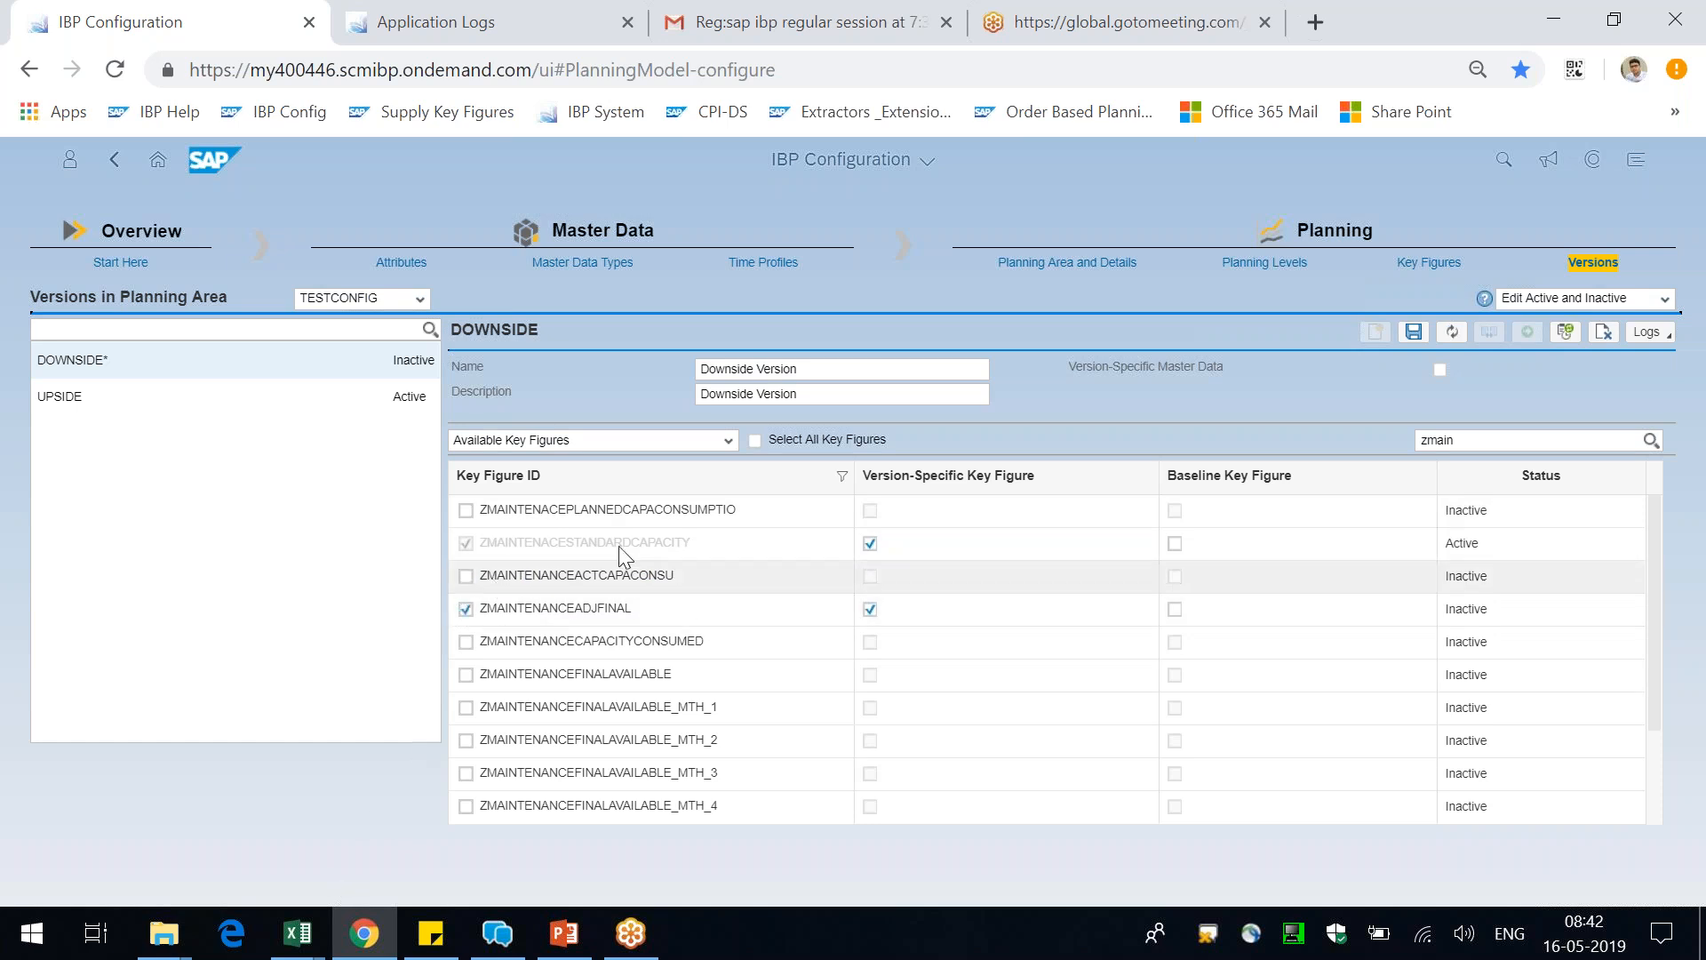
pyautogui.click(465, 608)
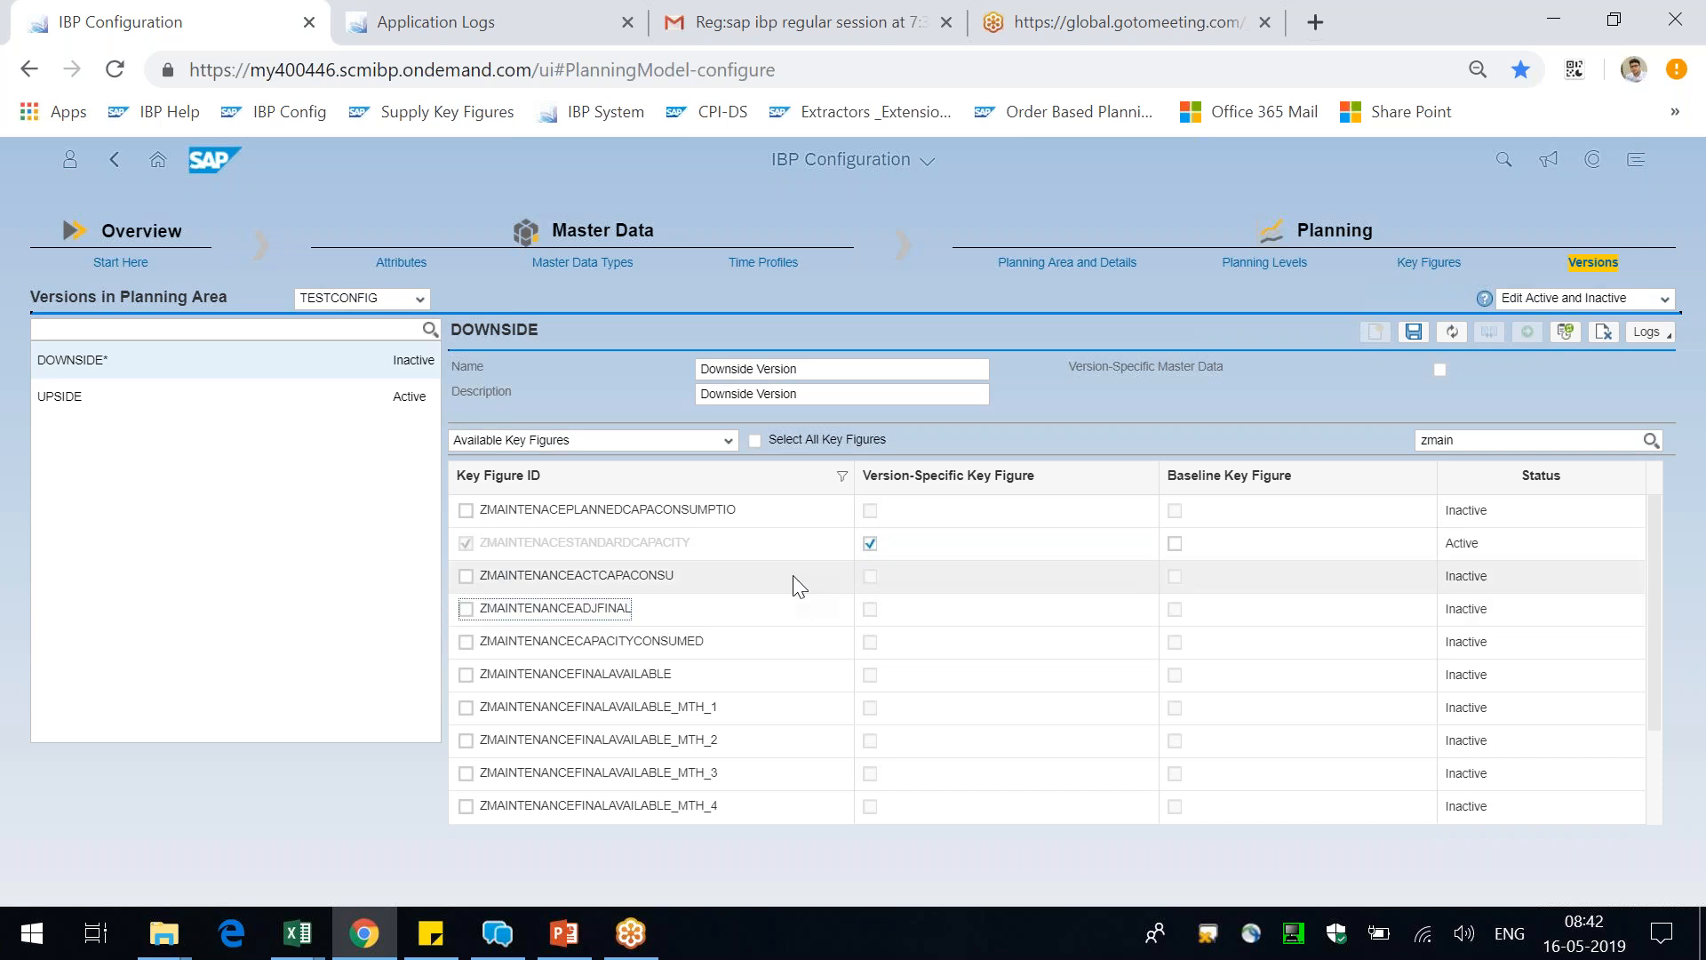